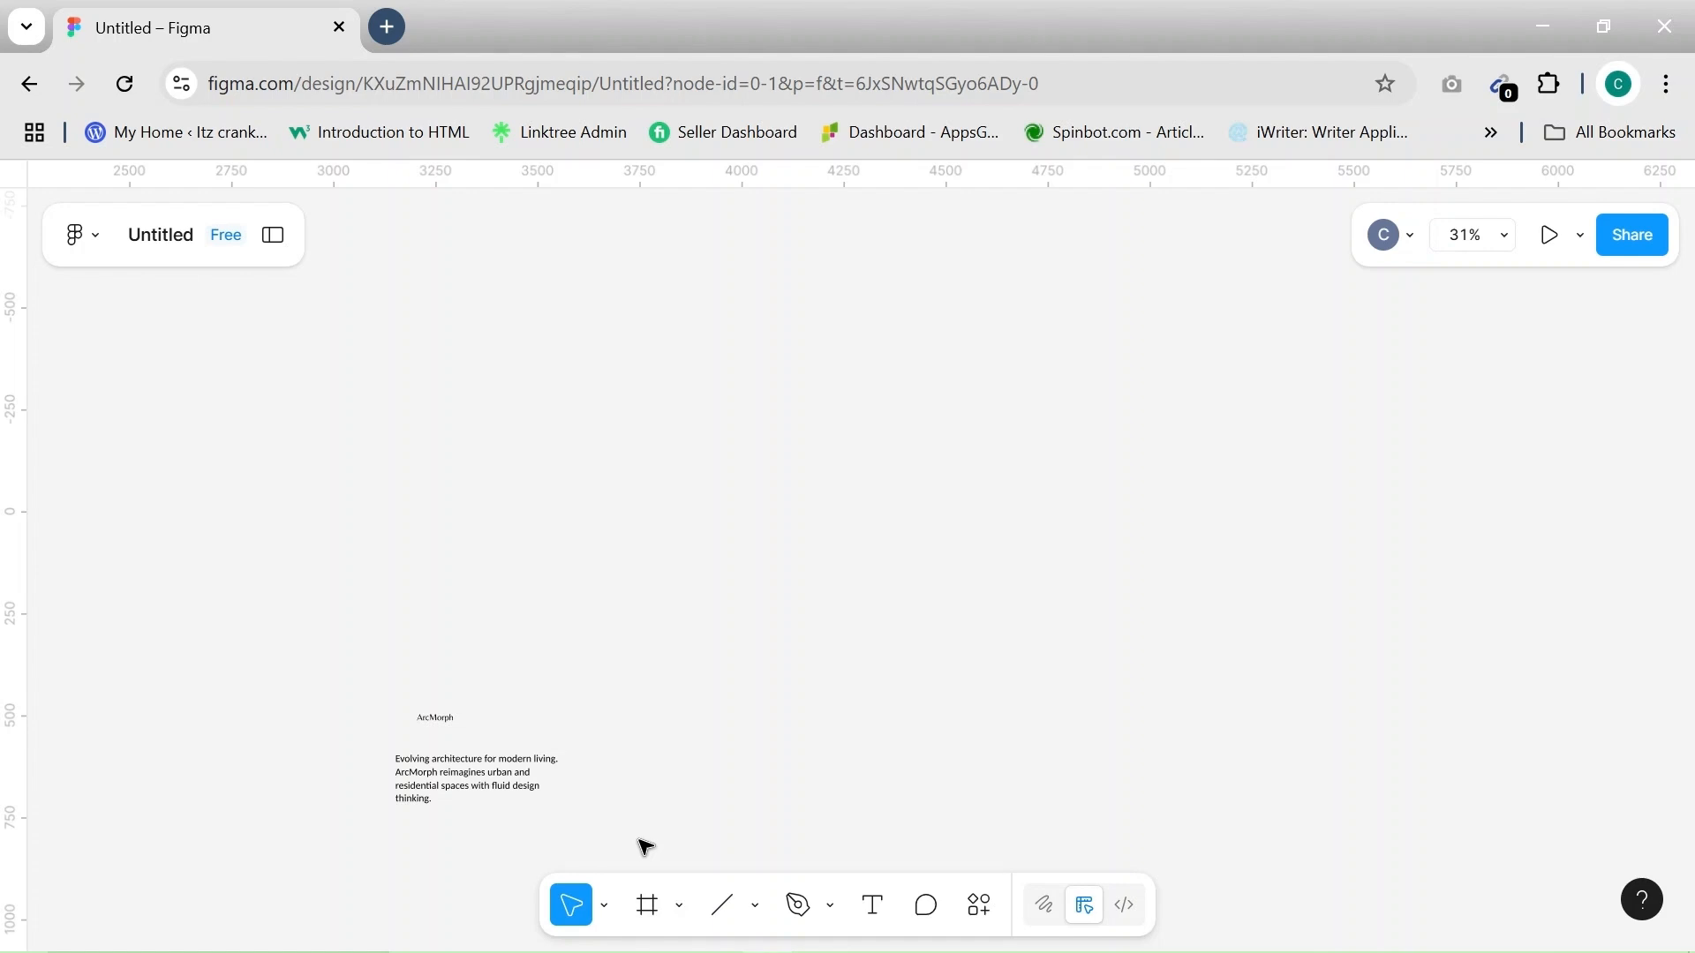
Add a MacBook Air frame (1280 × 832) to the canvas and set its corner radius to 20
{"action": "key", "text": "f"}
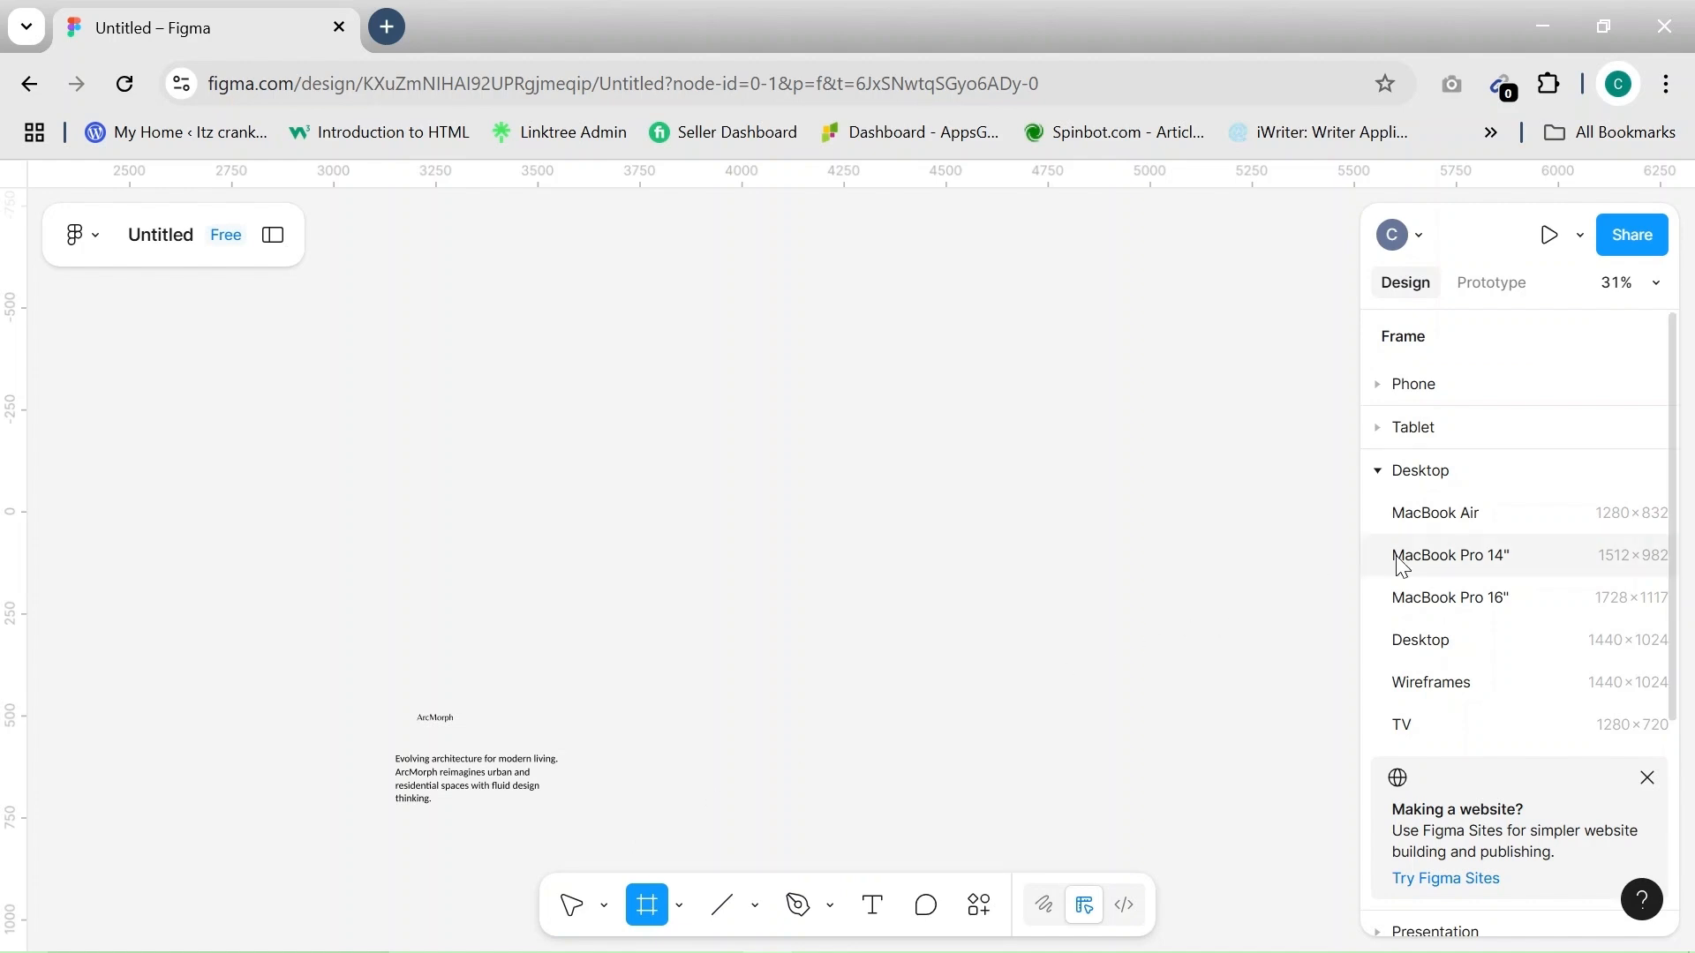
{"action": "left_click", "coordinate": [1474, 517]}
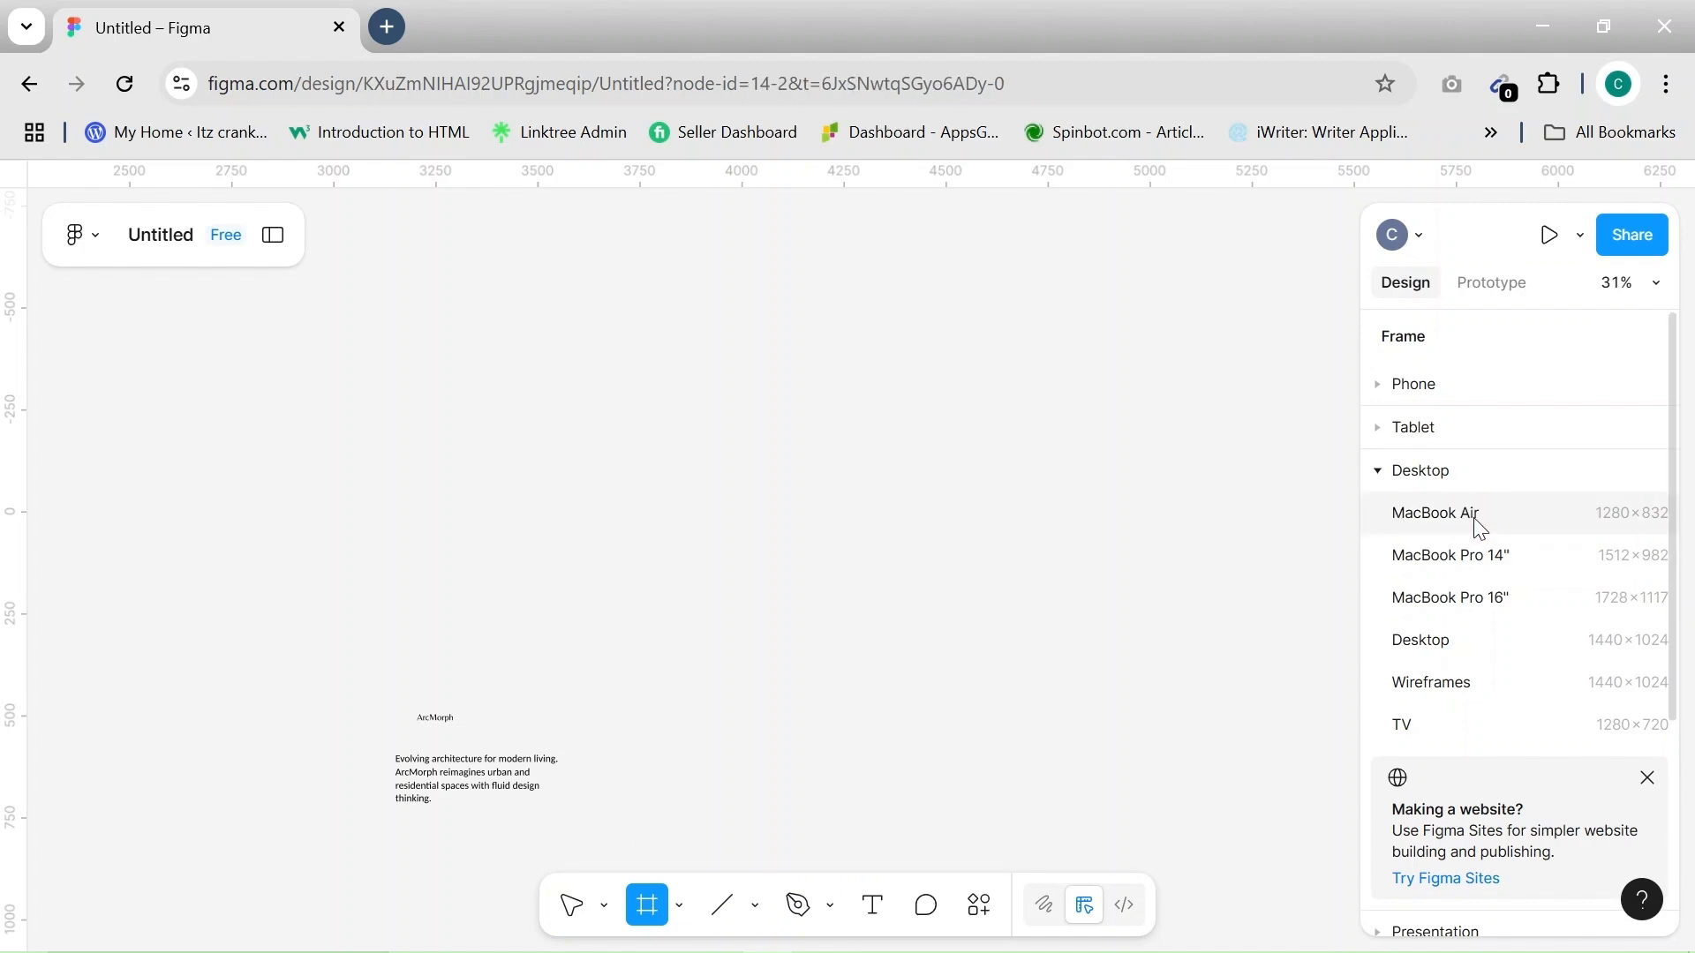
{"action": "left_click", "coordinate": [1162, 284]}
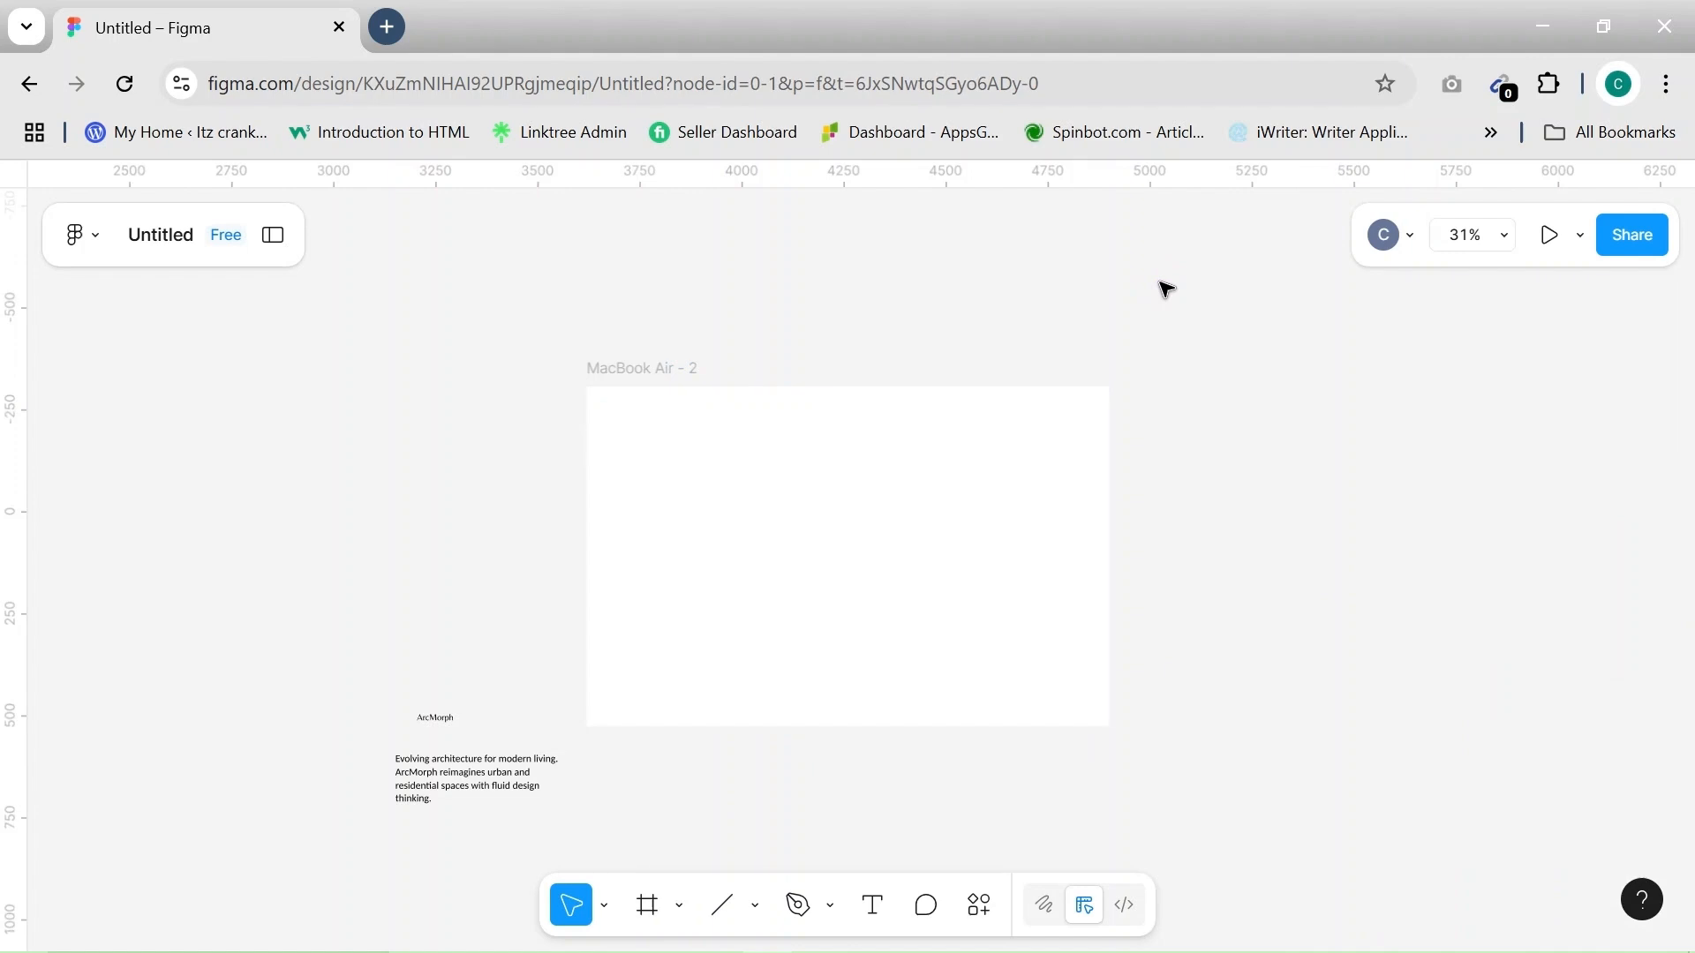
{"action": "left_click", "coordinate": [639, 382]}
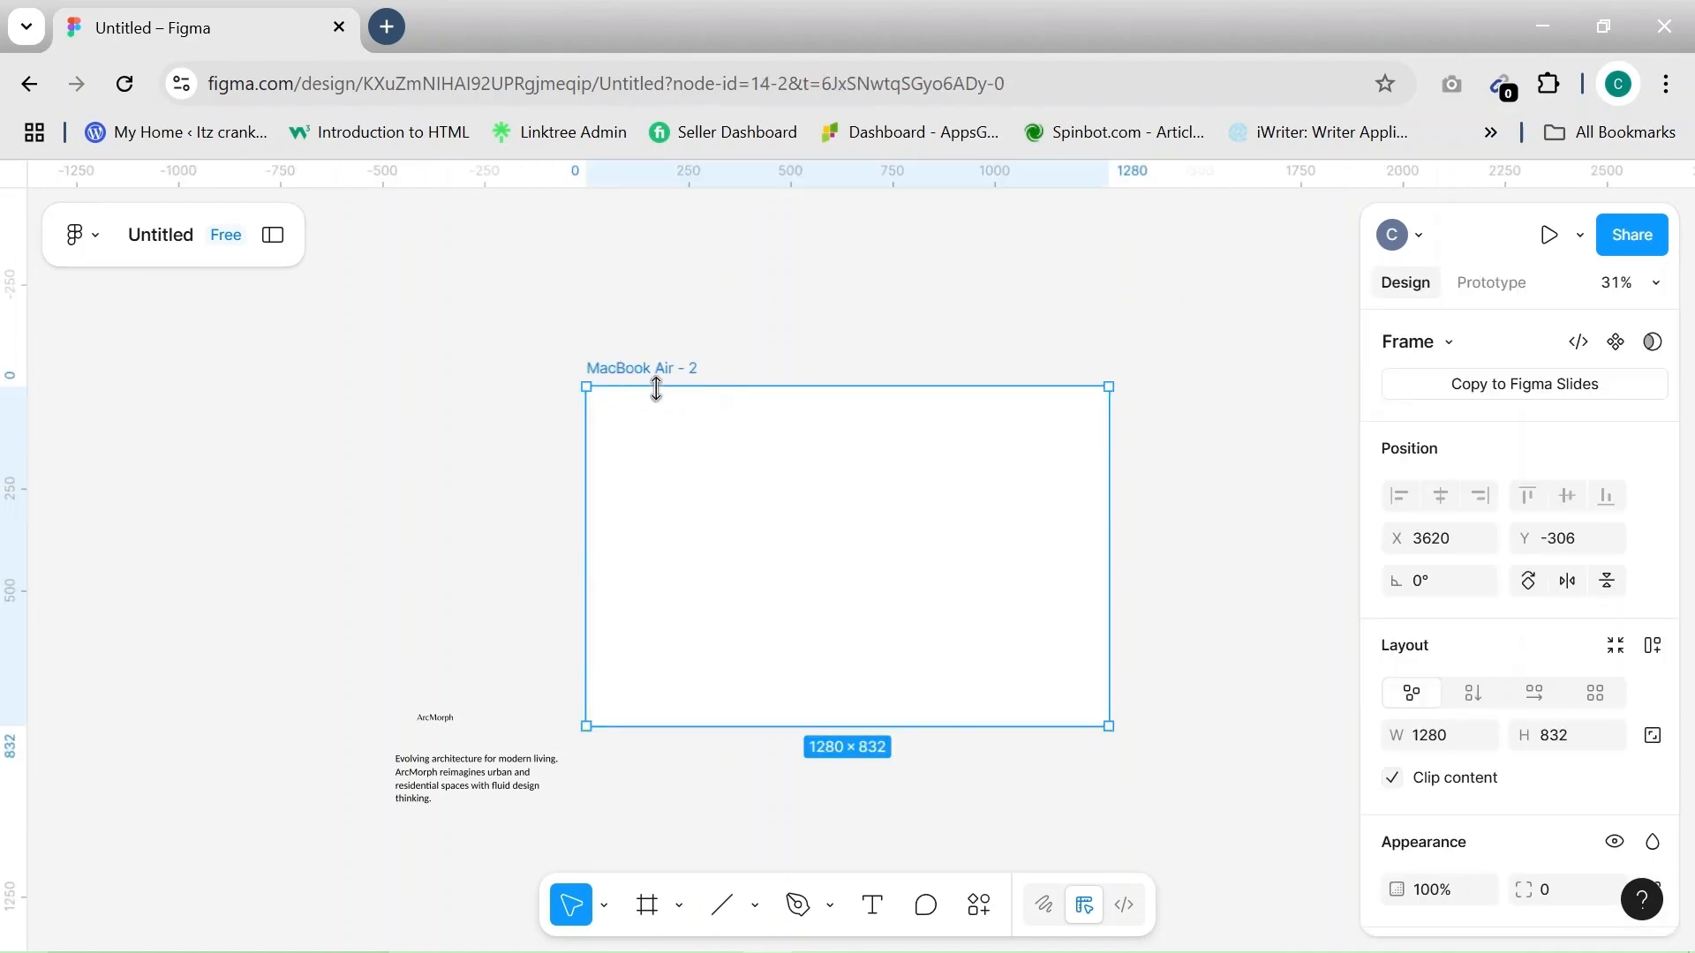
{"action": "scroll", "coordinate": [1514, 777], "scroll_direction": "down", "scroll_amount": 2}
{"action": "left_click", "coordinate": [1555, 719]}
{"action": "type", "text": "20"}
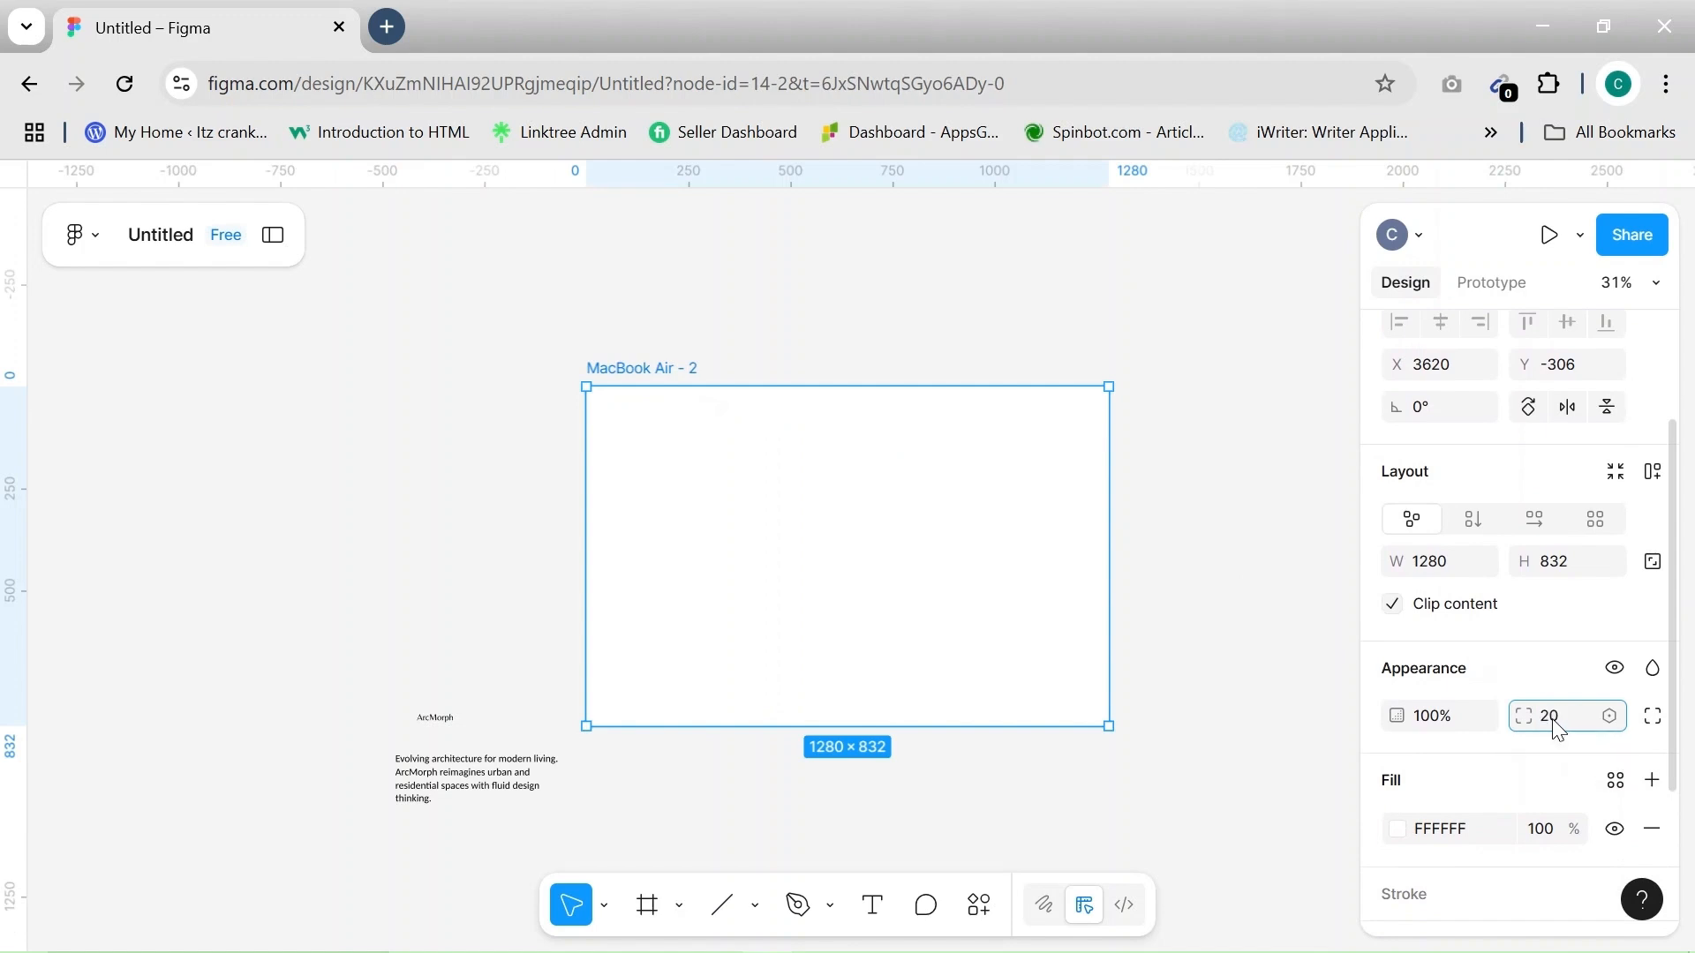
{"action": "key", "text": "Return"}
Change the frame's fill colour from the colour picker to a dark grey
{"action": "left_click", "coordinate": [1427, 831]}
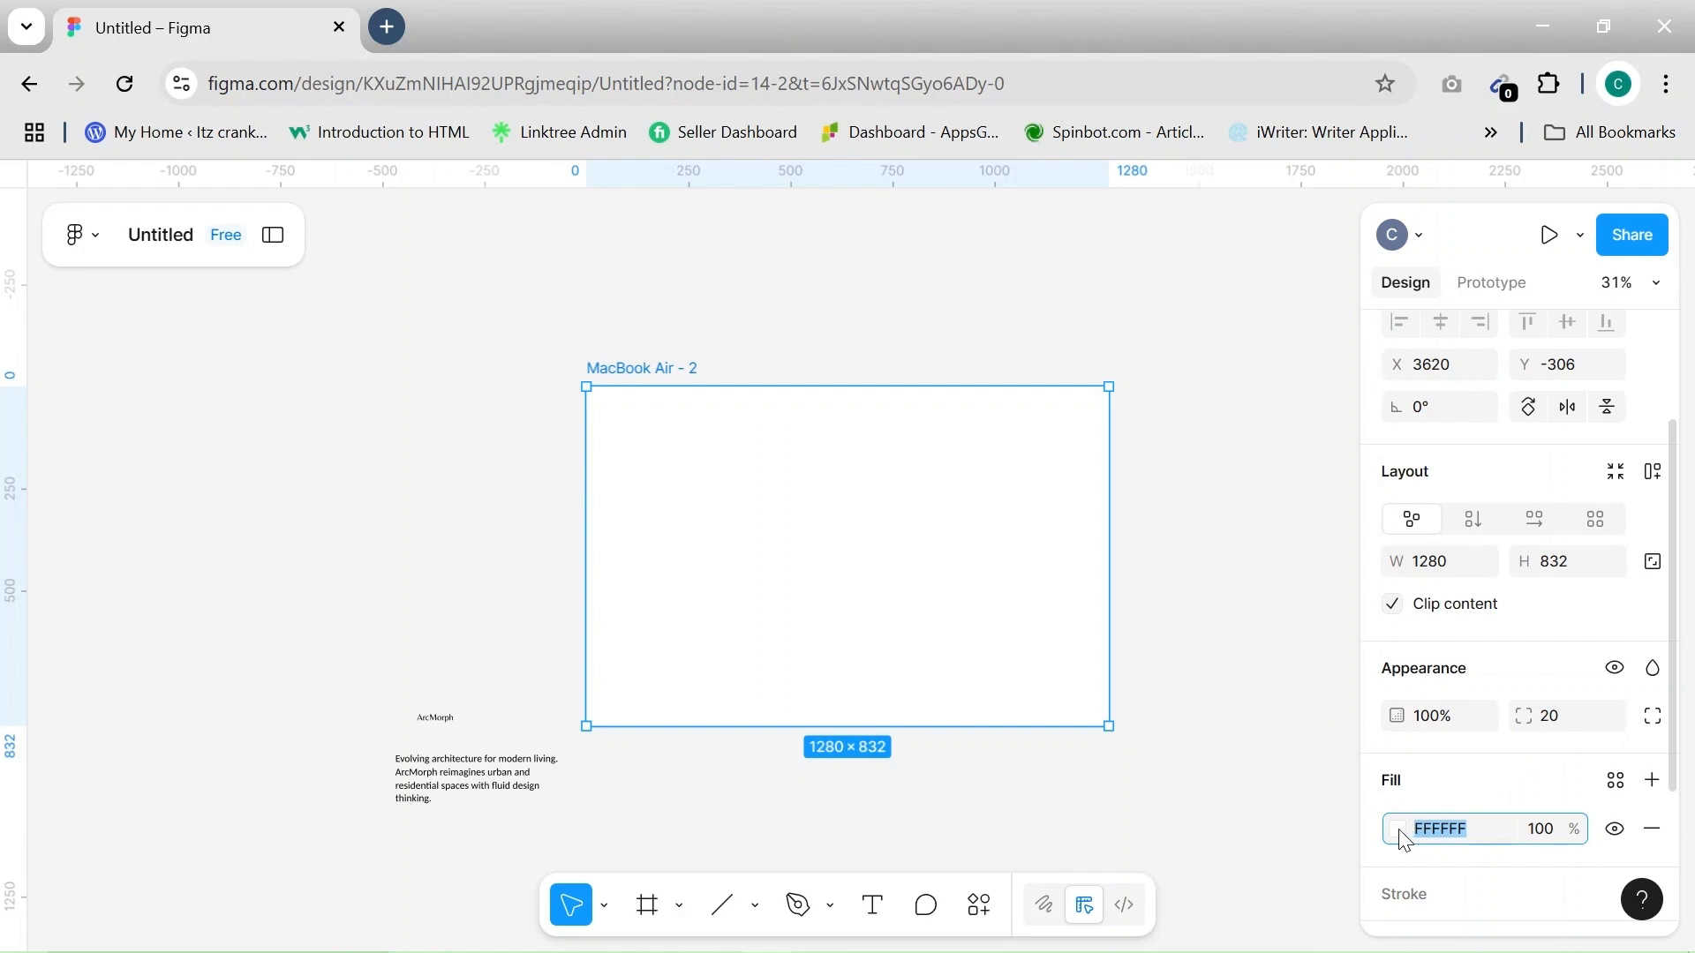
{"action": "left_click", "coordinate": [1397, 829]}
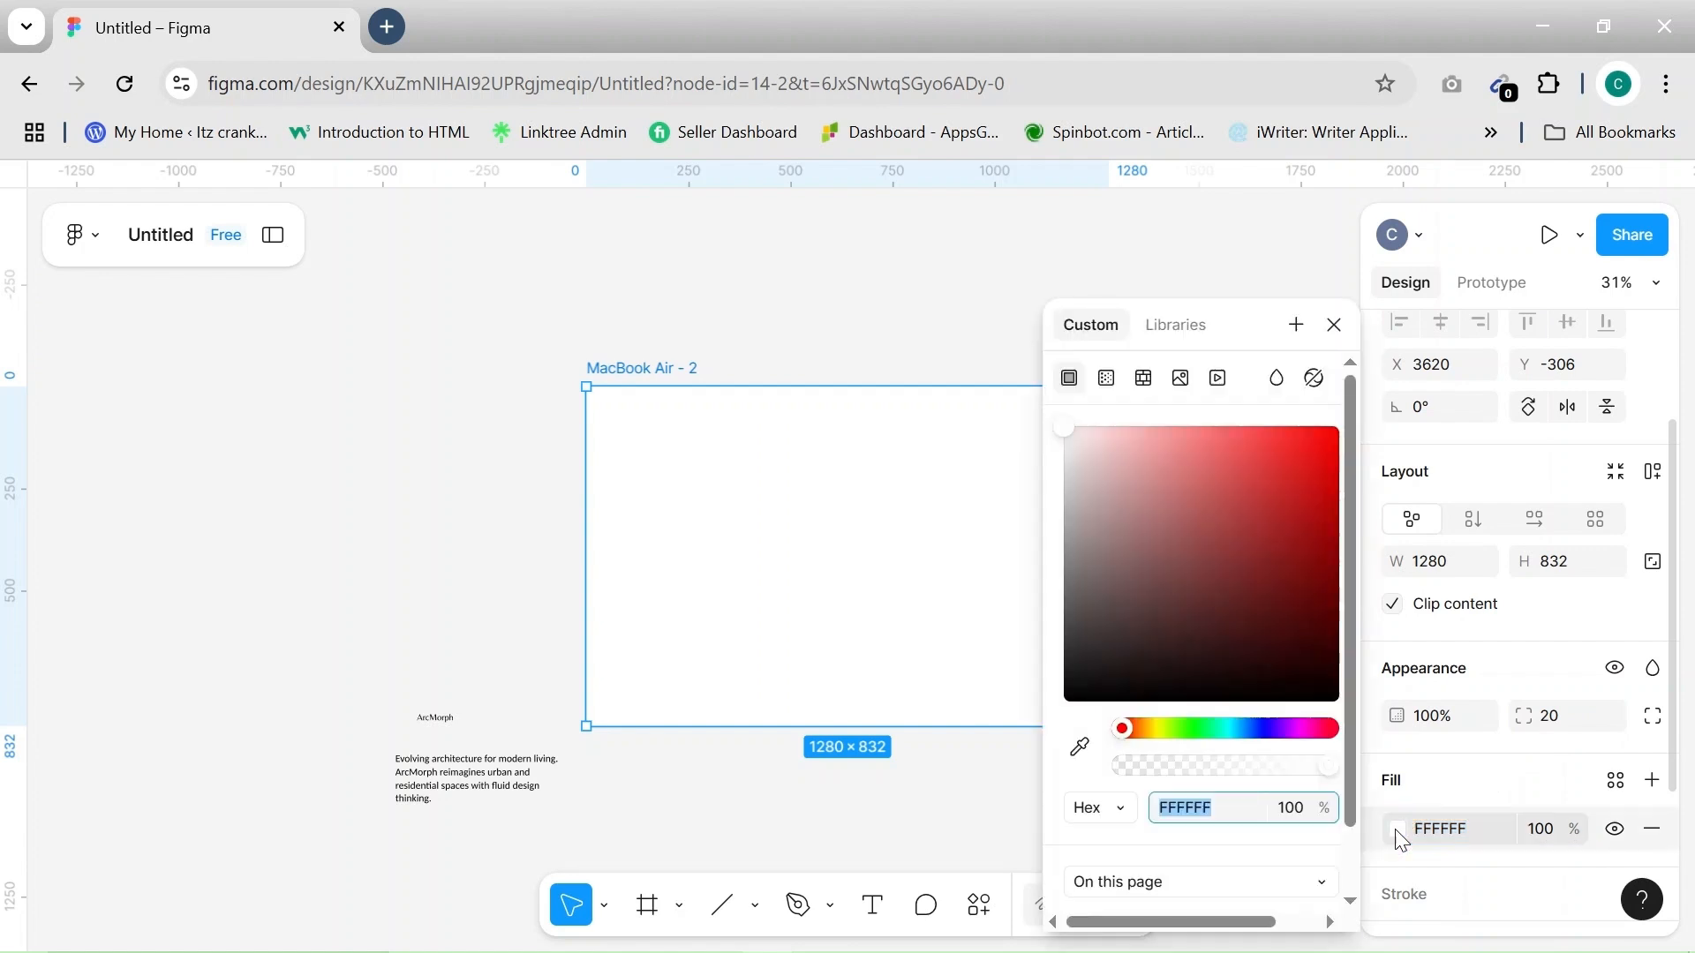
{"action": "left_click", "coordinate": [1073, 644]}
{"action": "left_click", "coordinate": [919, 363]}
{"action": "scroll", "coordinate": [919, 361], "scroll_direction": "down", "scroll_amount": 1}
{"action": "scroll", "coordinate": [918, 361], "scroll_direction": "down", "scroll_amount": 2}
{"action": "scroll", "coordinate": [919, 361], "scroll_direction": "up", "scroll_amount": 2}
{"action": "scroll", "coordinate": [919, 361], "scroll_direction": "up", "scroll_amount": 3}
{"action": "scroll", "coordinate": [921, 363], "scroll_direction": "down", "scroll_amount": 3}
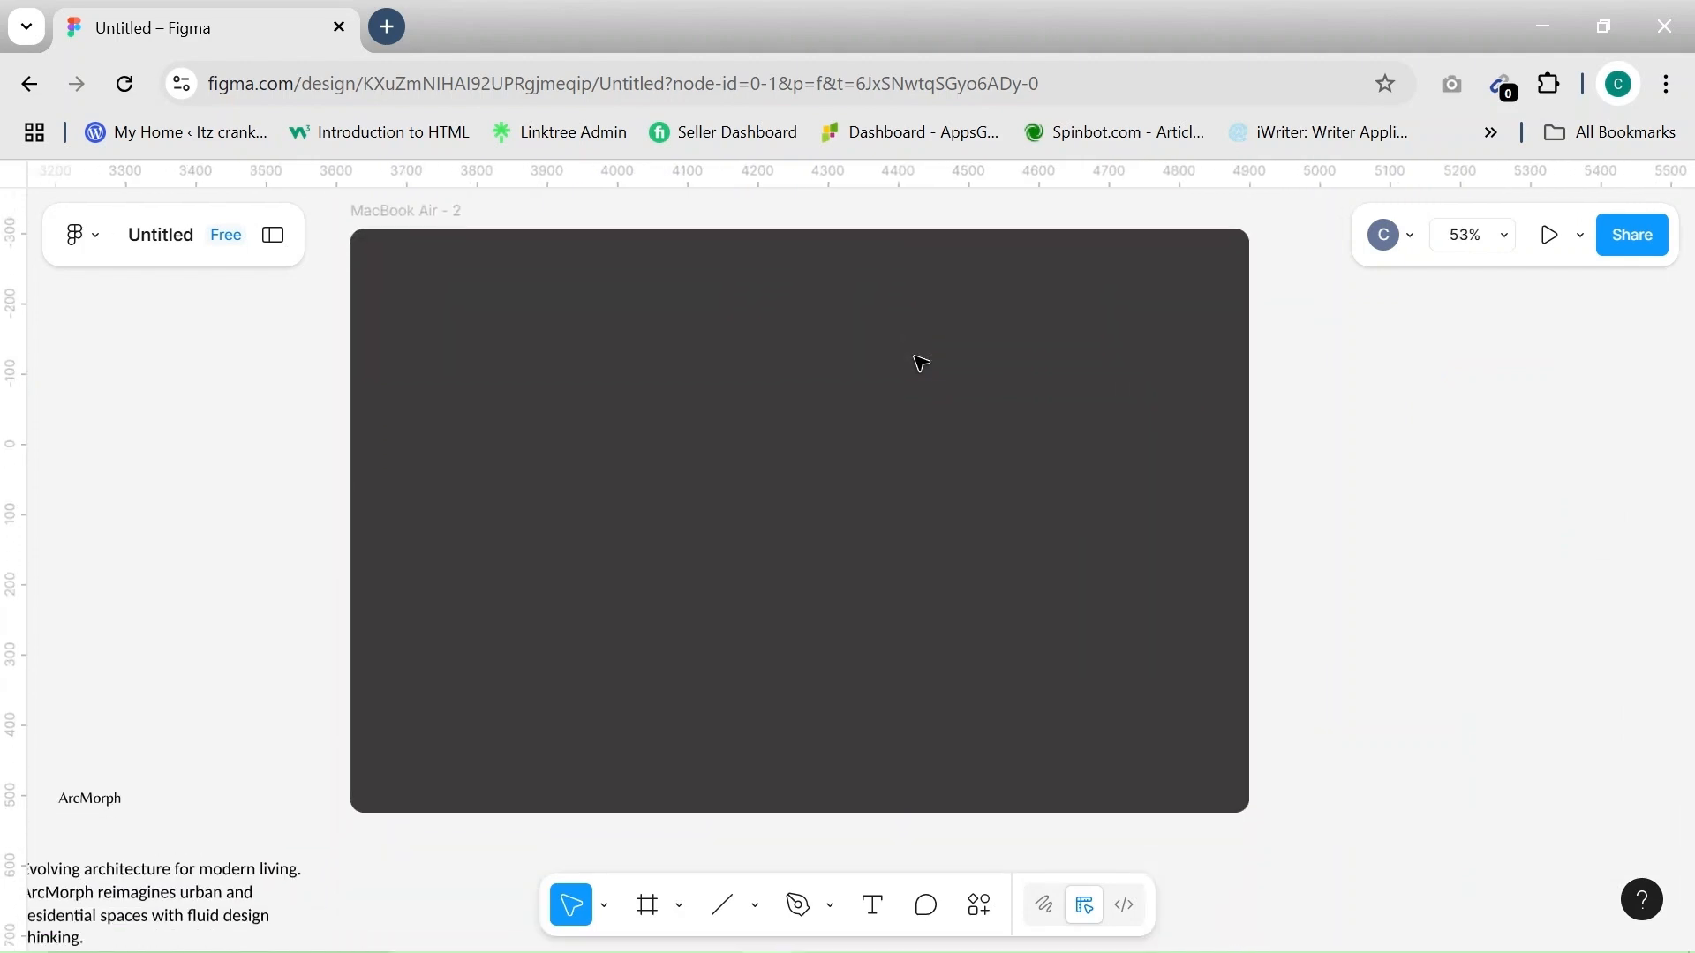
{"action": "scroll", "coordinate": [921, 363], "scroll_direction": "left", "scroll_amount": 2}
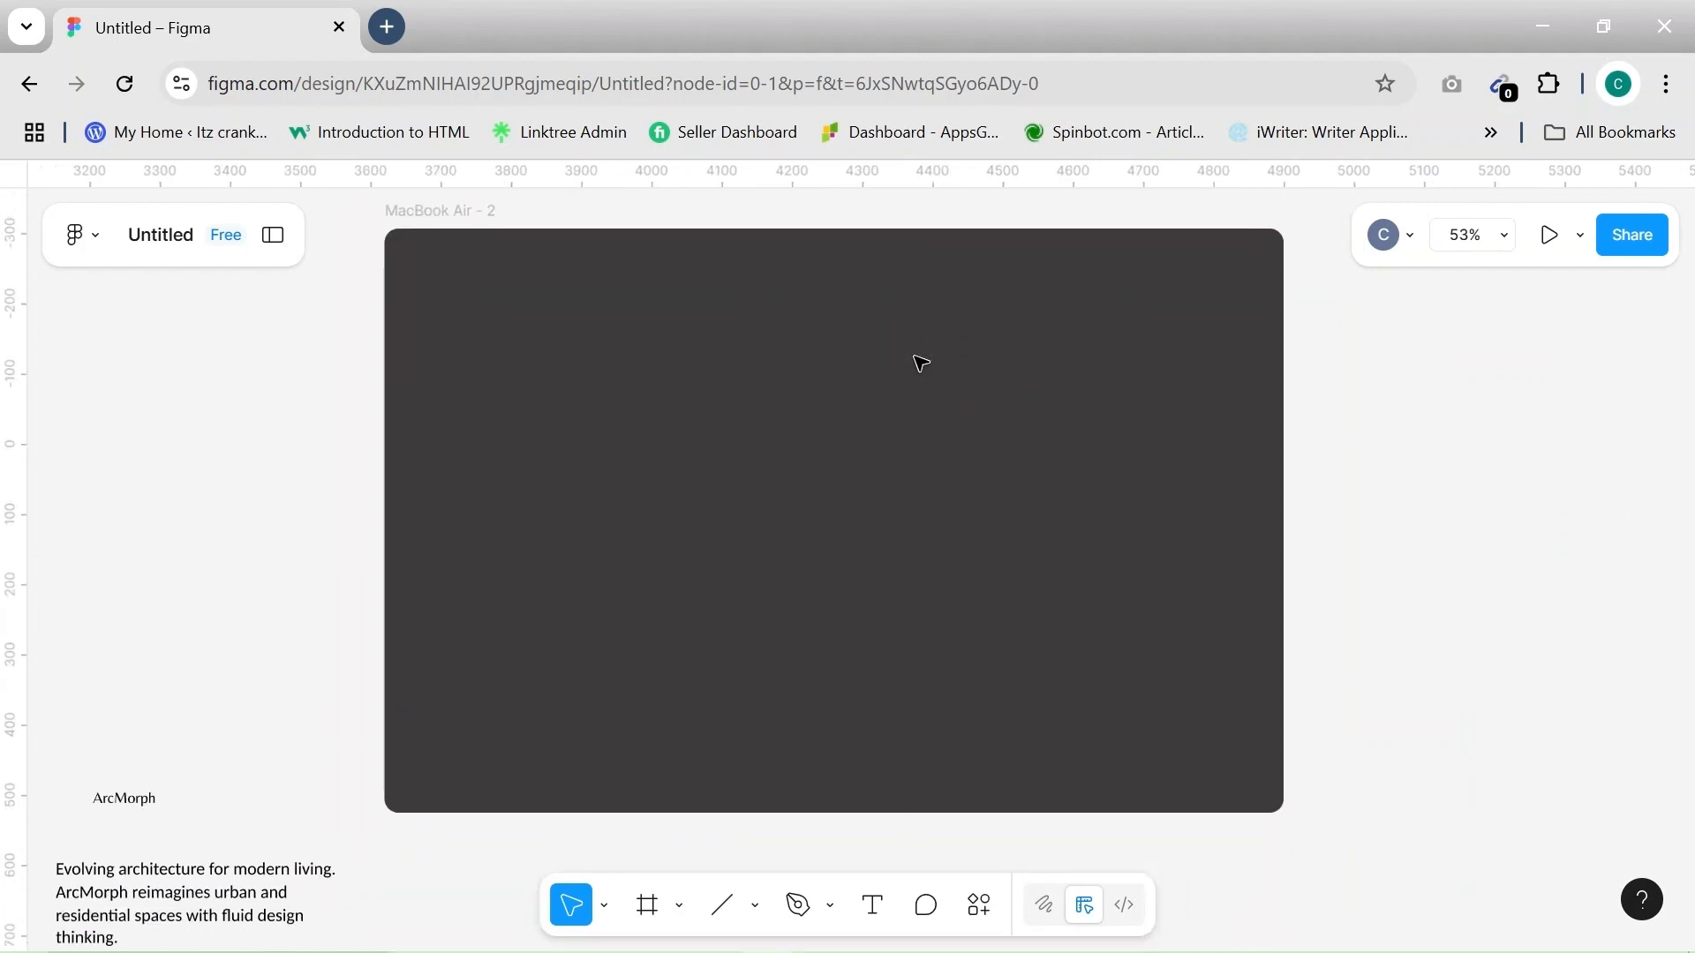
Draw a rectangle in the upper part of the frame and size it to 600 × 100
{"action": "key", "text": "r"}
{"action": "mouse_move", "coordinate": [617, 301]}
{"action": "left_mouse_down"}
{"action": "mouse_move", "coordinate": [794, 367]}
{"action": "mouse_move", "coordinate": [1001, 382]}
{"action": "left_mouse_up"}
{"action": "scroll", "coordinate": [1602, 666], "scroll_direction": "down", "scroll_amount": 2}
{"action": "left_click", "coordinate": [1442, 616]}
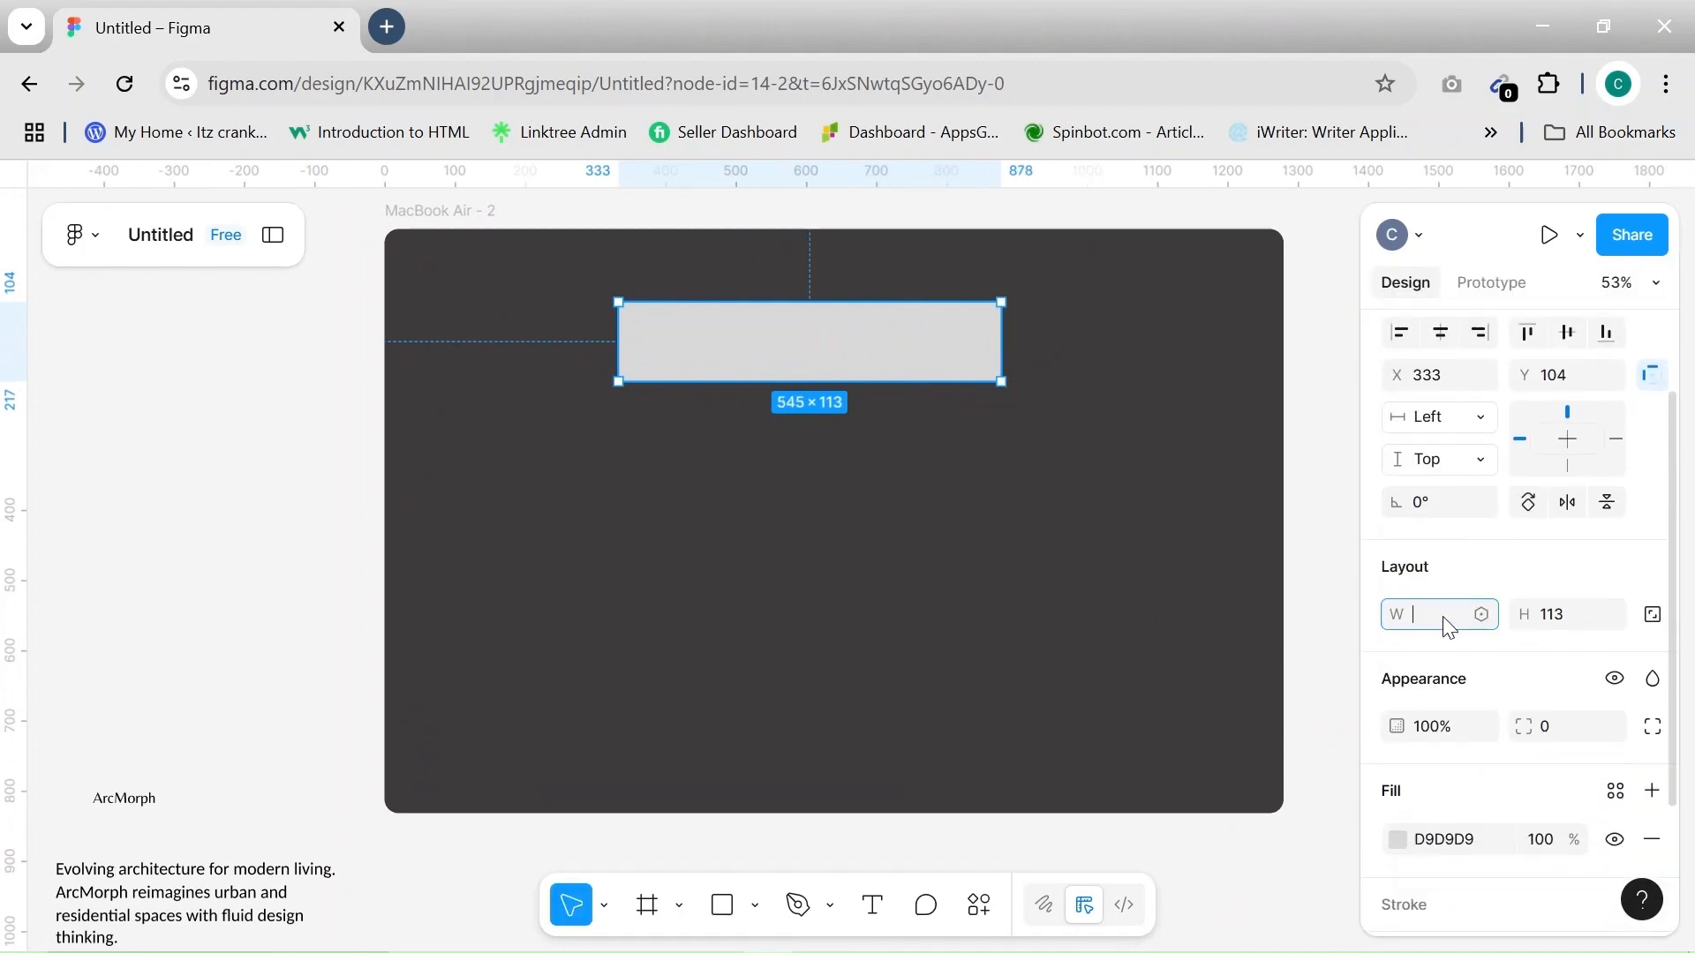
{"action": "left_click", "coordinate": [1571, 626]}
{"action": "type", "text": "100"}
Give the rectangle a corner radius of 20 and centre it horizontally in the frame at about X 340, Y 110
{"action": "left_click", "coordinate": [1565, 726]}
{"action": "type", "text": "20"}
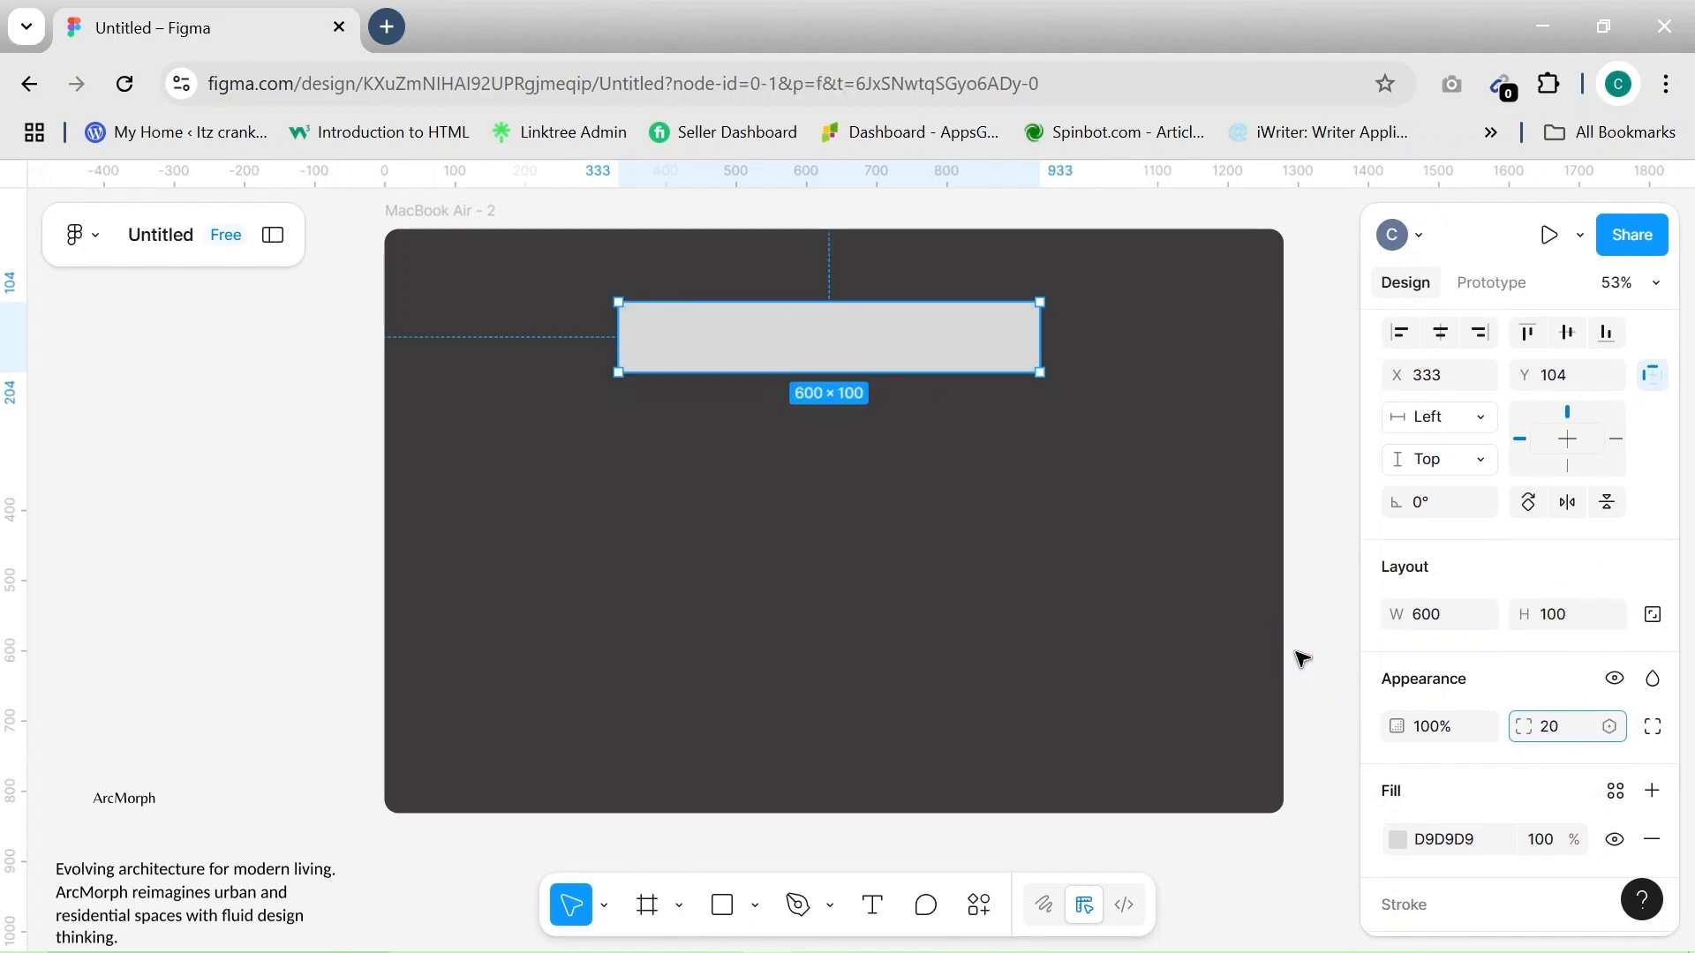
{"action": "left_click", "coordinate": [1298, 658]}
{"action": "mouse_move", "coordinate": [847, 336]}
{"action": "left_mouse_down"}
{"action": "mouse_move", "coordinate": [825, 336]}
{"action": "mouse_move", "coordinate": [882, 341]}
{"action": "mouse_move", "coordinate": [860, 347]}
{"action": "left_mouse_up"}
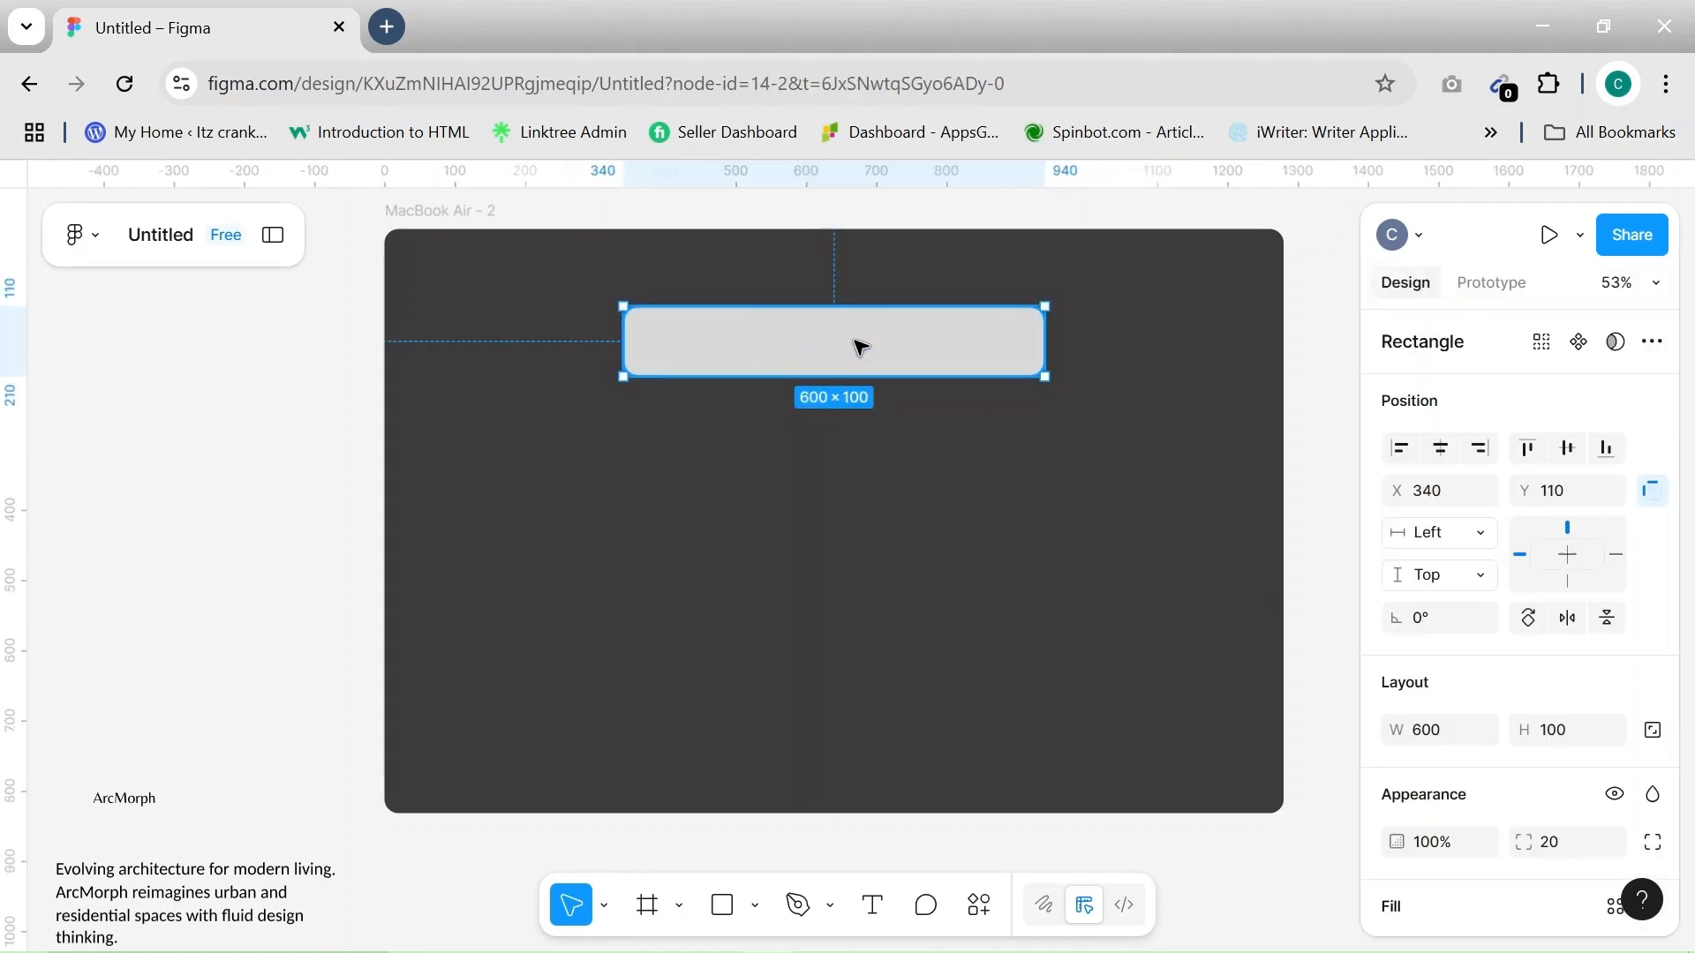
{"action": "left_click", "coordinate": [729, 528]}
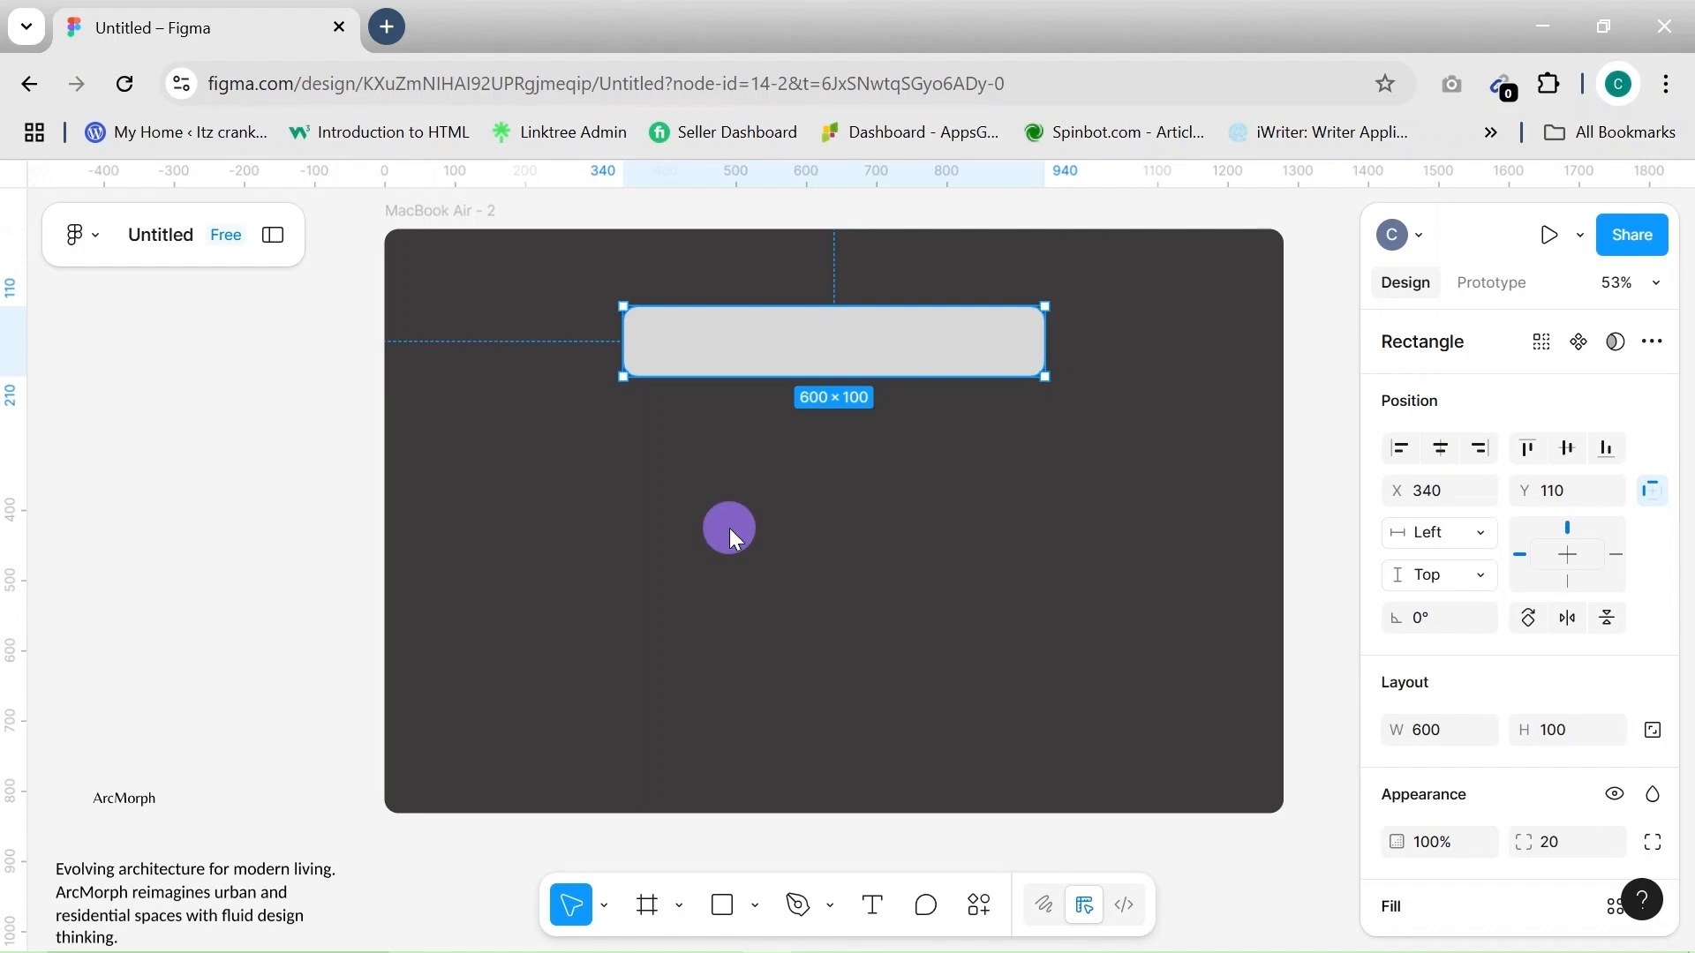
Duplicate the header rectangle below the original and resize the copy to 120 × 30
{"action": "left_click", "coordinate": [824, 348]}
{"action": "left_click_drag", "start_coordinate": [827, 350], "coordinate": [818, 526]}
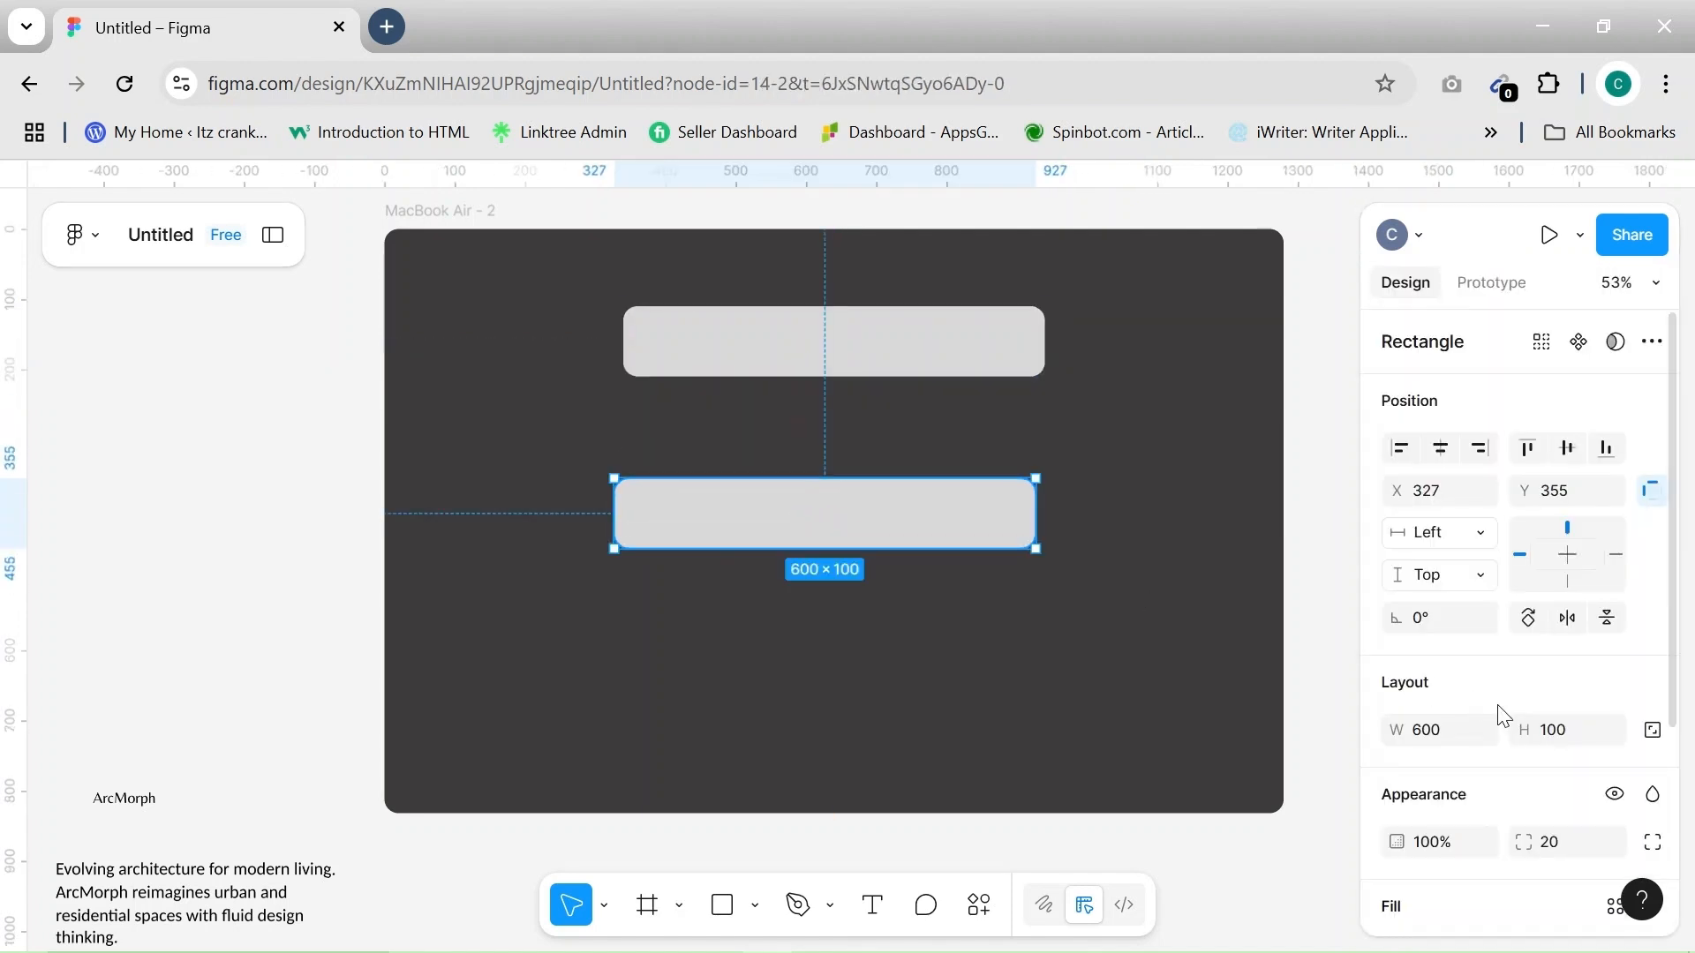
{"action": "left_click", "coordinate": [1578, 737]}
{"action": "type", "text": "30"}
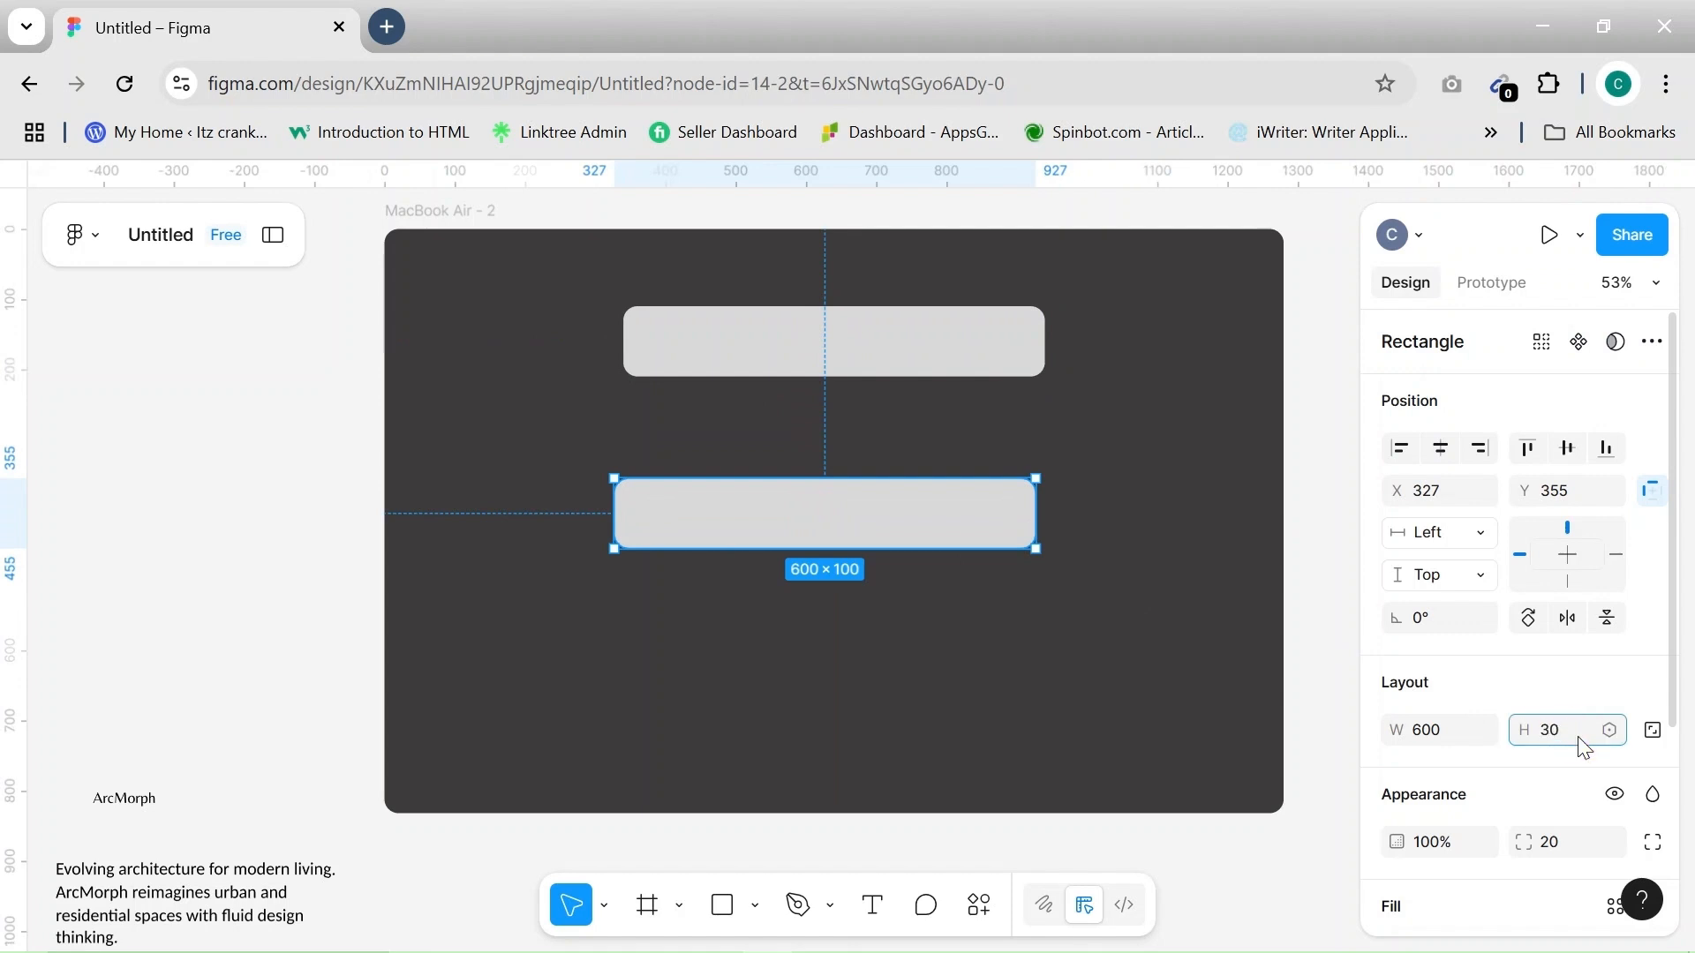
{"action": "left_click", "coordinate": [1437, 742]}
{"action": "key", "text": "BackSpace"}
{"action": "type", "text": "120"}
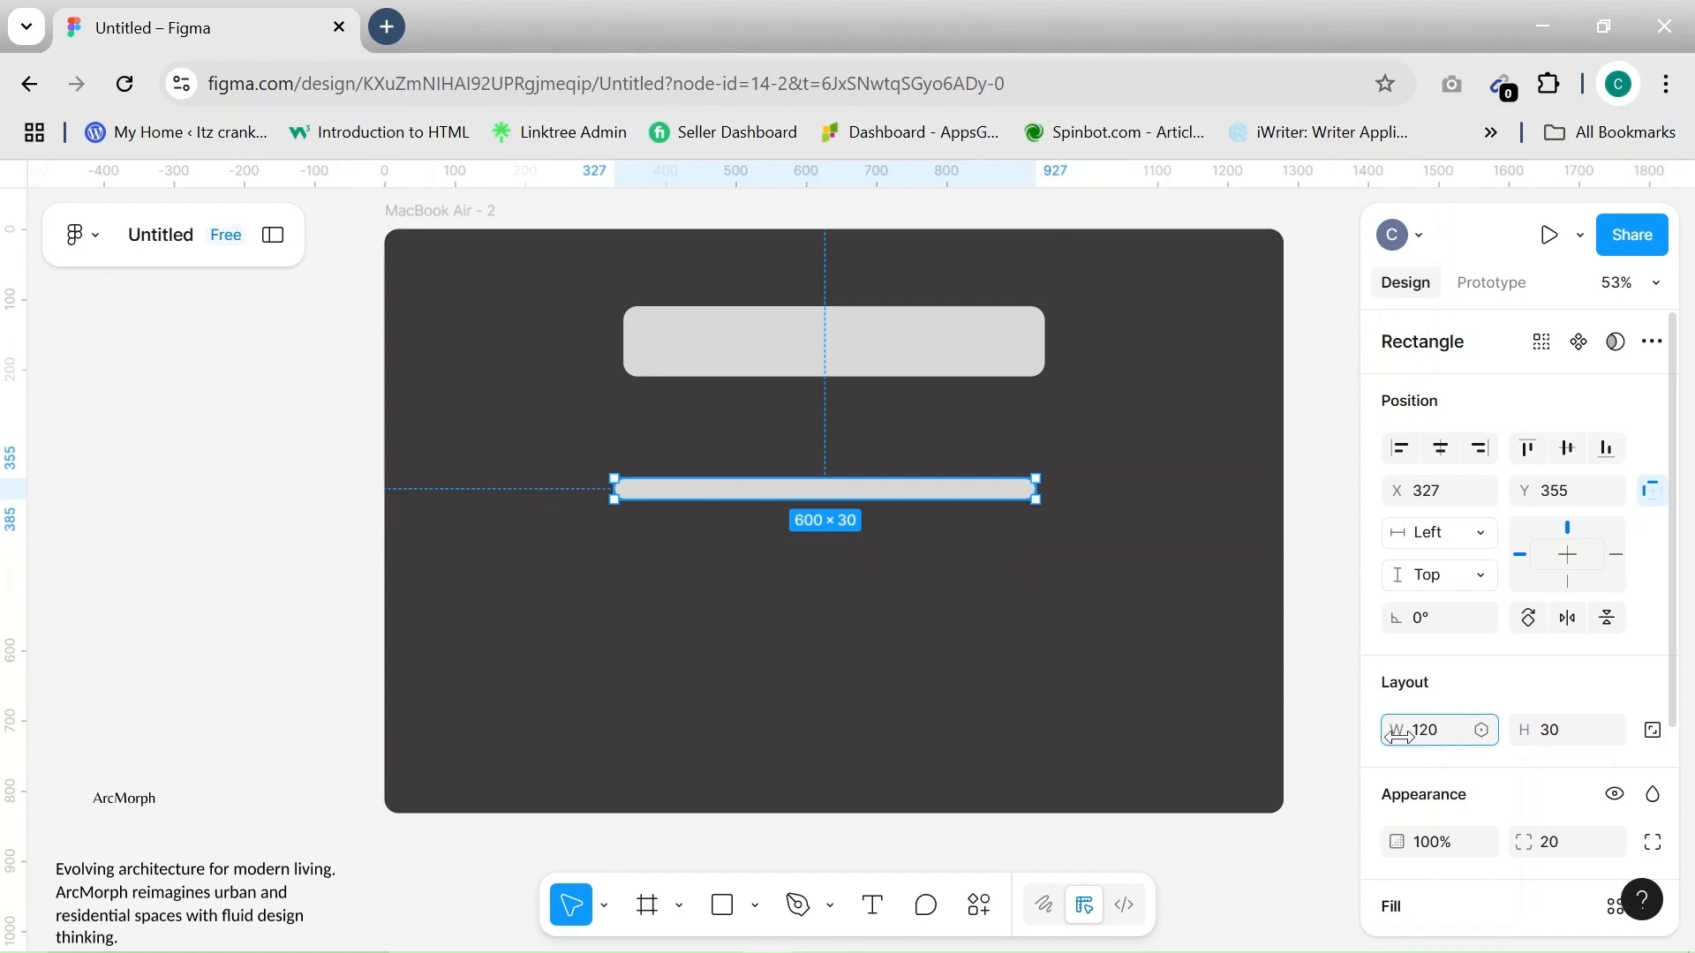
{"action": "left_click", "coordinate": [986, 676]}
Set the width of the small bar below the header rectangle to 300
{"action": "left_click", "coordinate": [691, 500]}
{"action": "left_click", "coordinate": [1452, 738]}
{"action": "key", "text": "BackSpace"}
{"action": "type", "text": "300"}
{"action": "left_click", "coordinate": [919, 688]}
Move the bar to the frame's left half and duplicate it downward to make three evenly spaced stacked bars
{"action": "left_click_drag", "start_coordinate": [712, 499], "coordinate": [657, 527]}
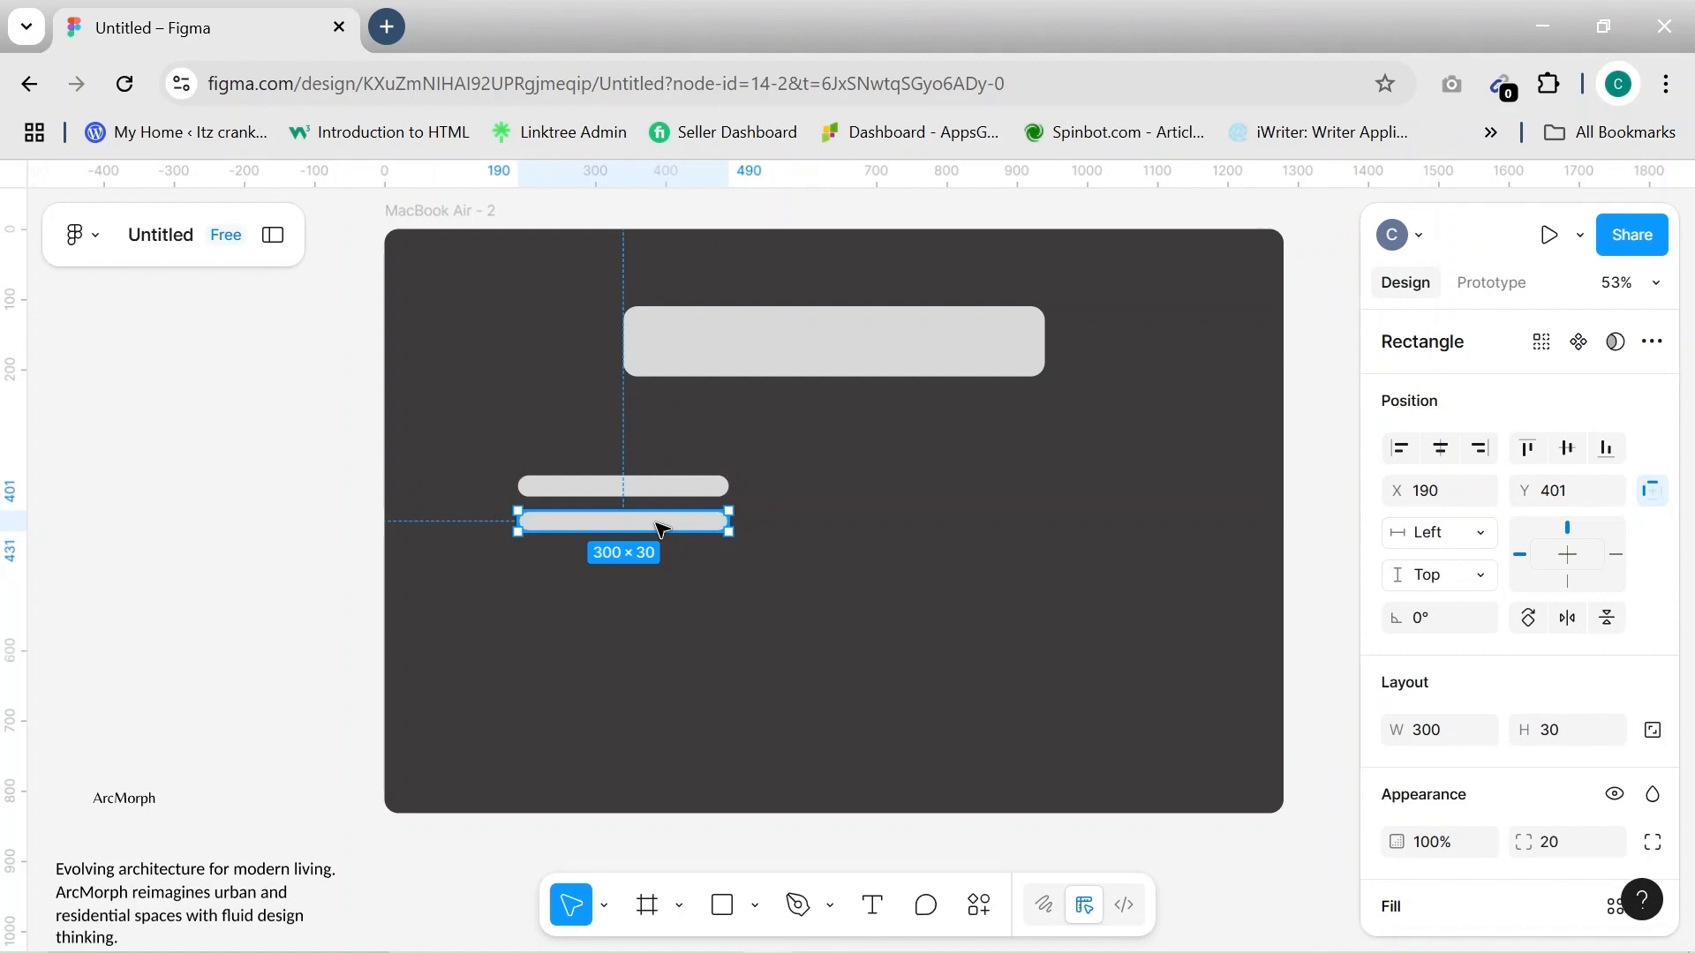
{"action": "key", "text": "ctrl+d"}
{"action": "left_click", "coordinate": [799, 552]}
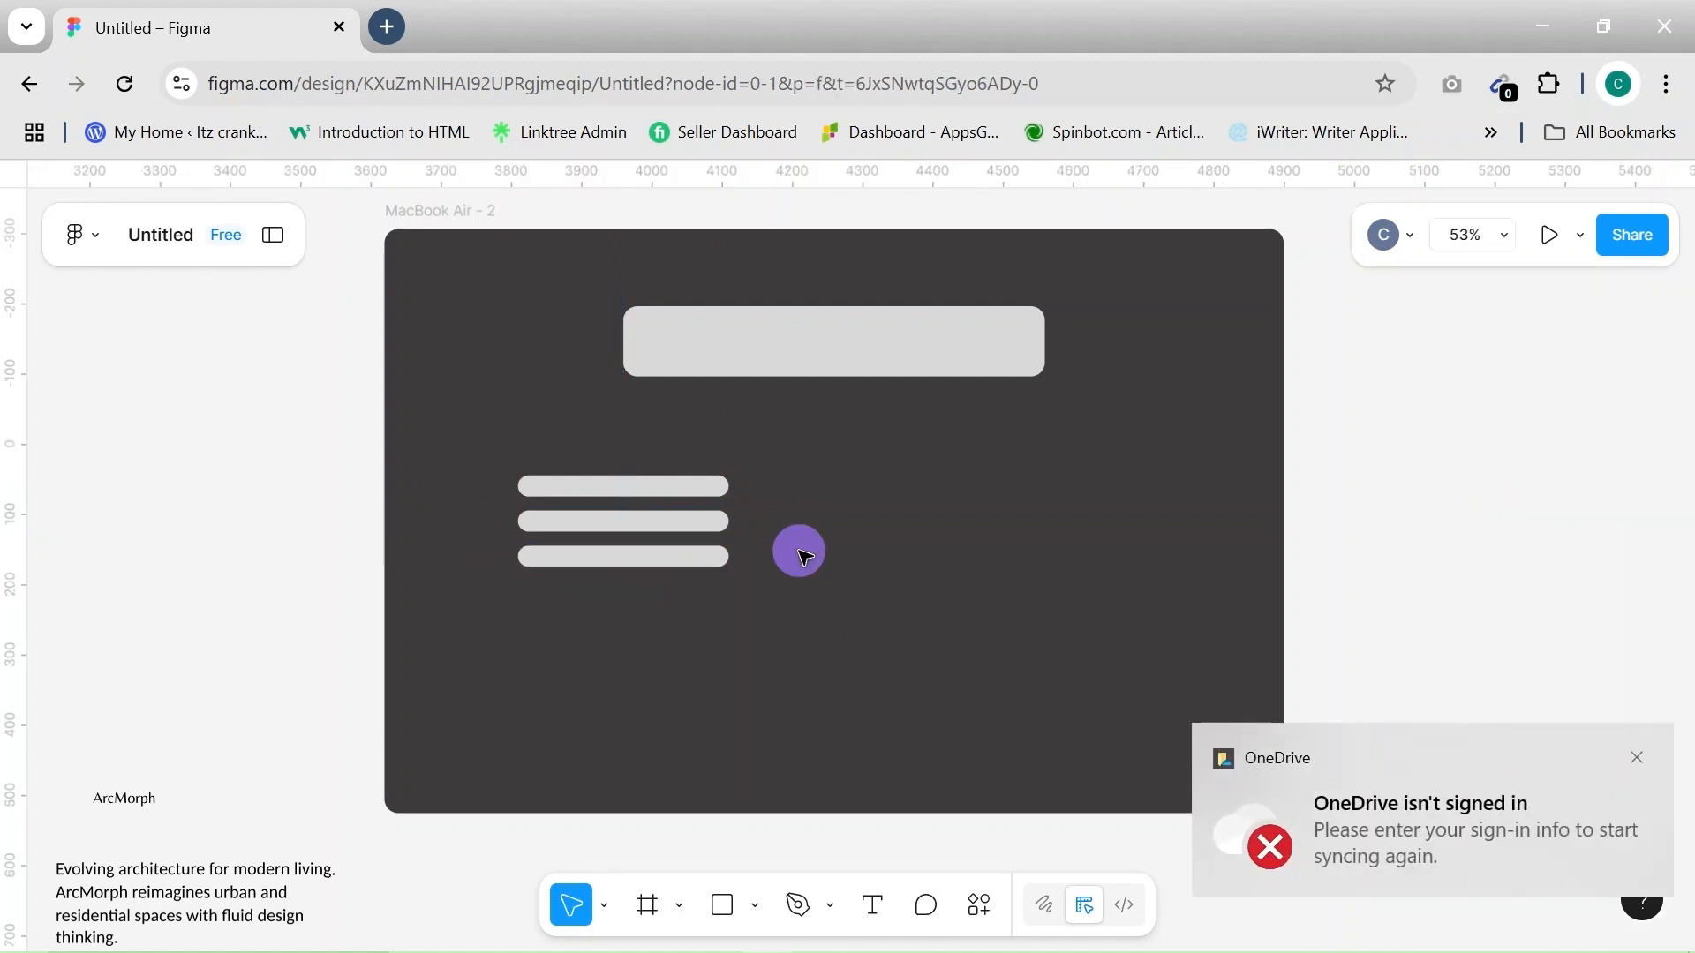
Duplicate the third bar below the stack, set the copy's width to 120, and match the spacing of the bars above
{"action": "left_click", "coordinate": [637, 556]}
{"action": "left_click_drag", "start_coordinate": [637, 559], "coordinate": [627, 604]}
{"action": "left_click", "coordinate": [1444, 738]}
{"action": "key", "text": "BackSpace"}
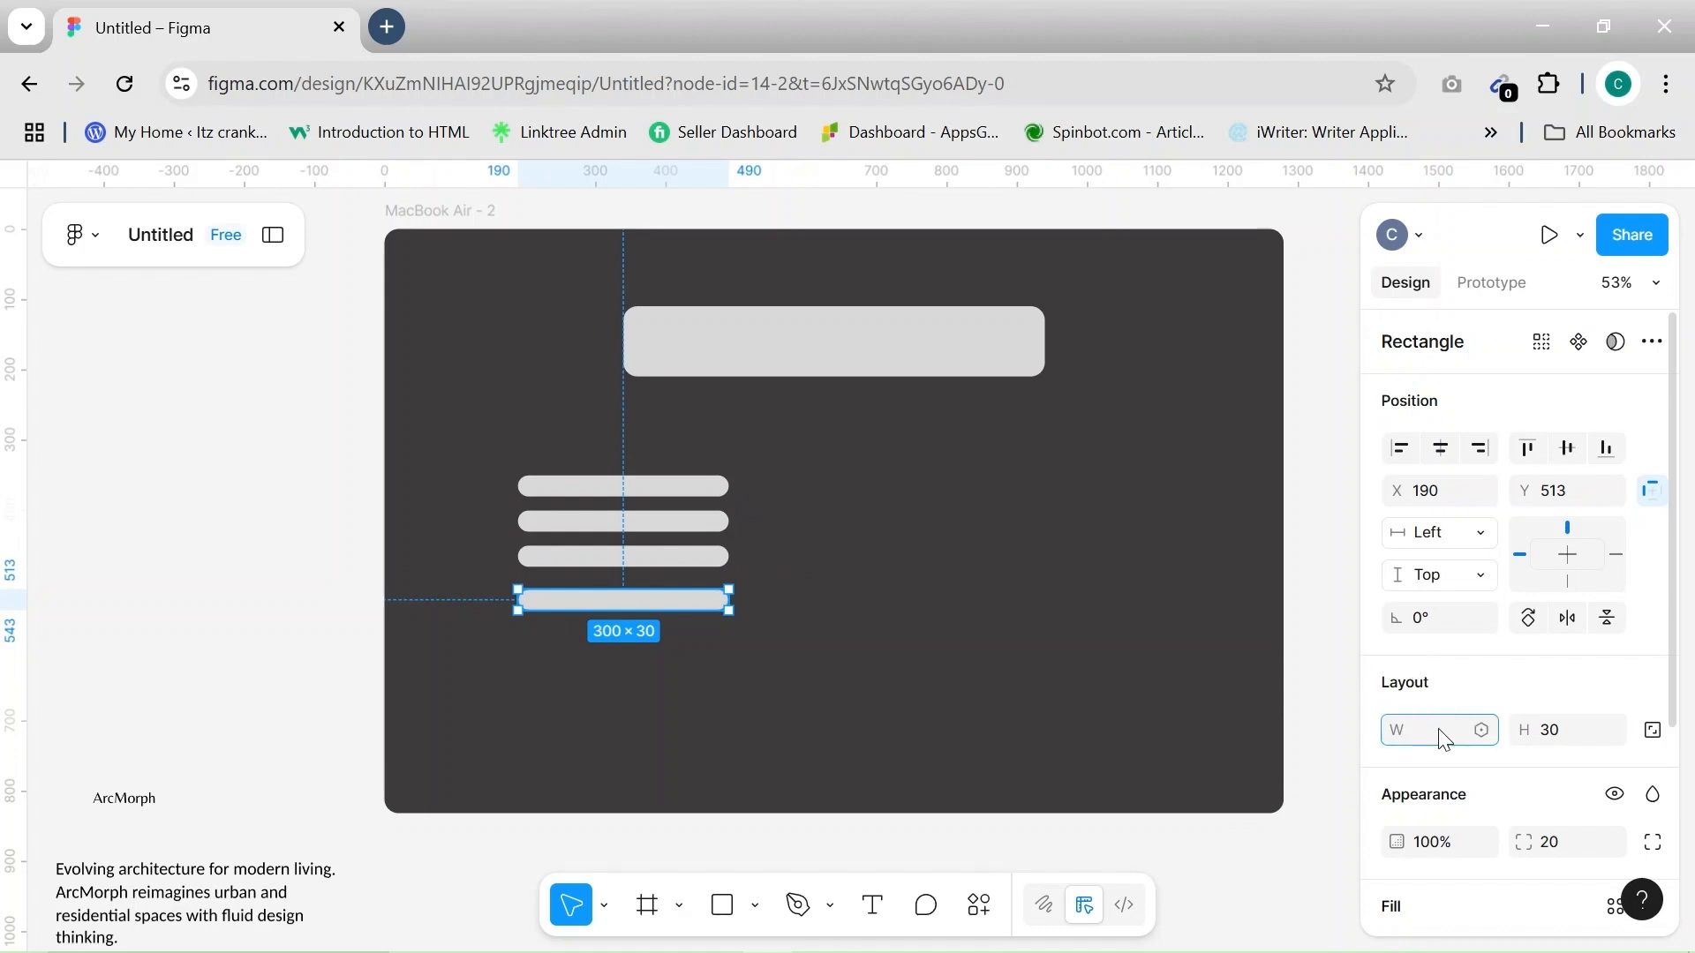
{"action": "type", "text": "120"}
{"action": "left_click", "coordinate": [957, 742]}
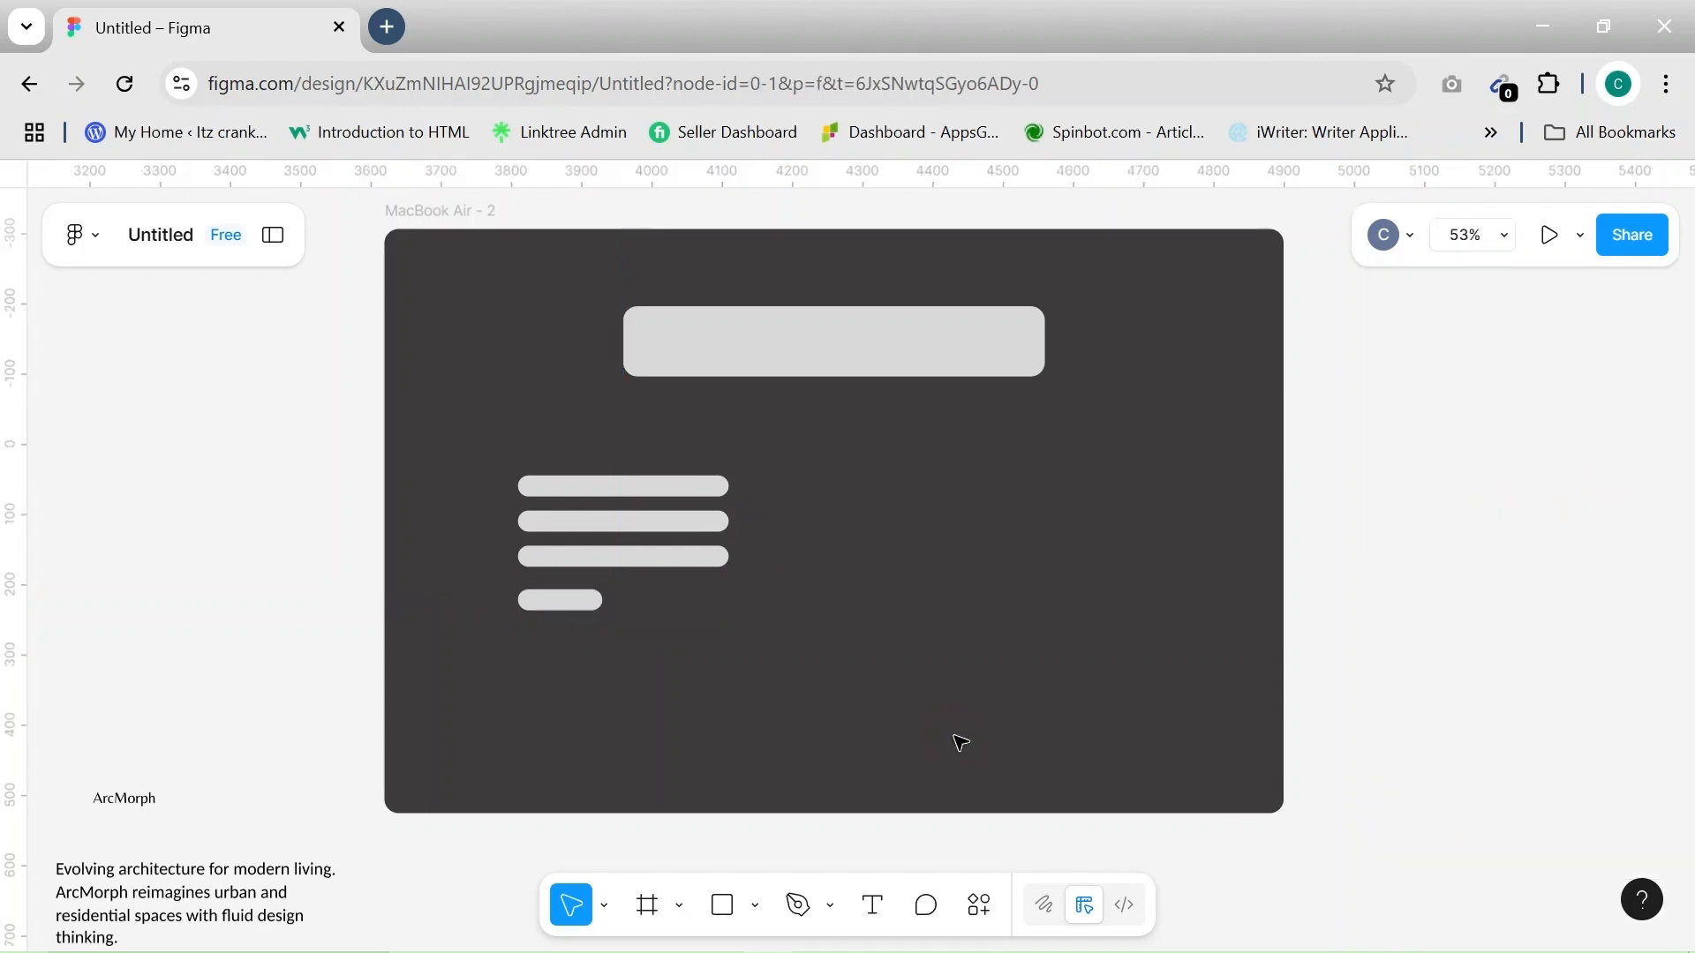
{"action": "left_click_drag", "start_coordinate": [578, 599], "coordinate": [573, 593]}
{"action": "left_click", "coordinate": [874, 632]}
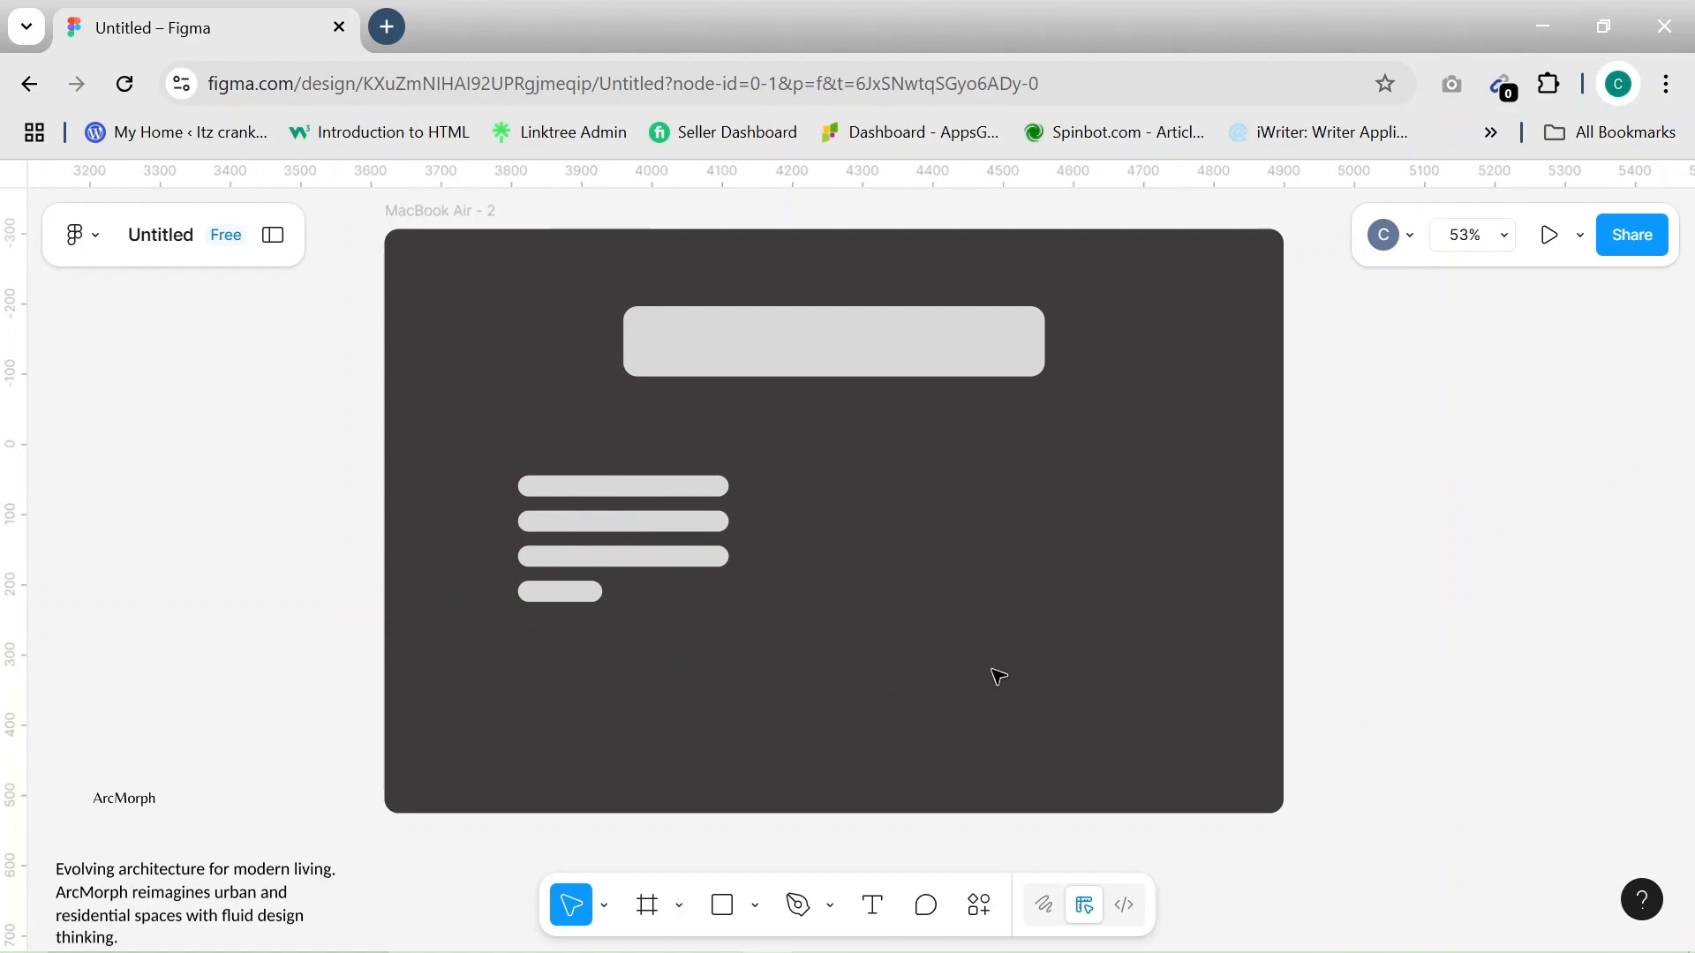
Draw a 120 × 120 circle and place it in the lower-right area of the frame
{"action": "key", "text": "o"}
{"action": "left_click_drag", "start_coordinate": [887, 562], "coordinate": [1011, 699]}
{"action": "left_click", "coordinate": [1453, 730]}
{"action": "type", "text": "120"}
{"action": "left_click", "coordinate": [1563, 730]}
{"action": "type", "text": "120"}
{"action": "key", "text": "Return"}
{"action": "left_click", "coordinate": [1112, 697]}
{"action": "left_click_drag", "start_coordinate": [938, 605], "coordinate": [1044, 643]}
{"action": "left_click", "coordinate": [1160, 647]}
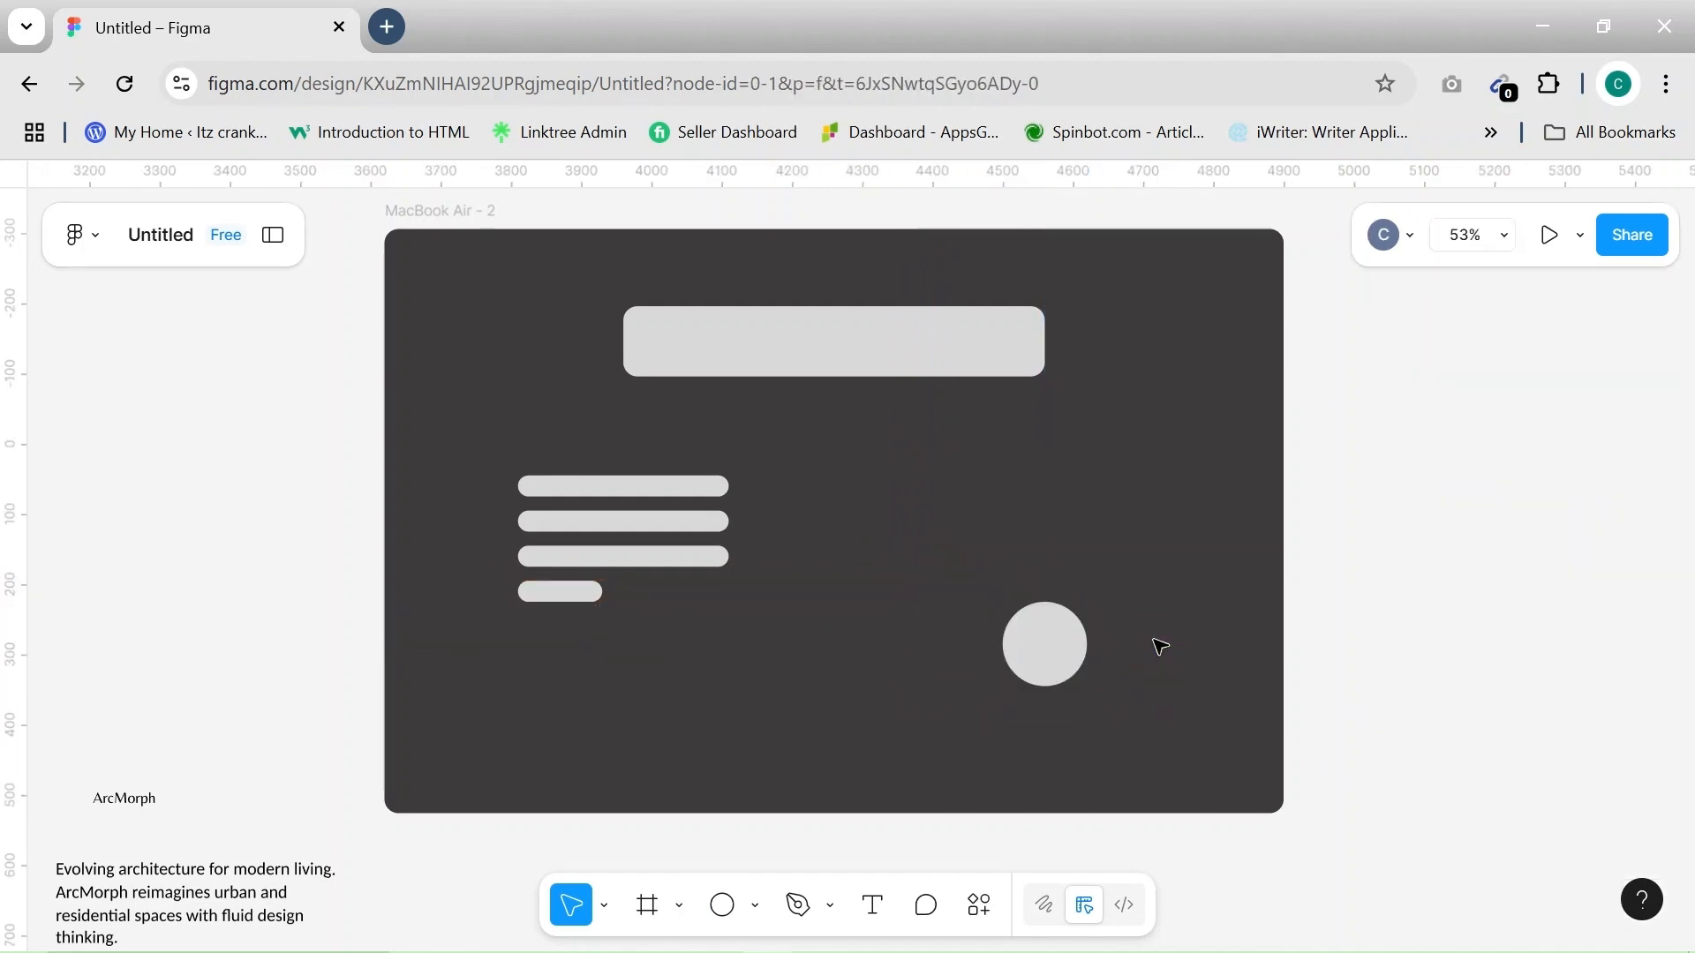
Duplicate the header rectangle into the lower half of the frame and resize the copy to 250 × 500, beside the circle
{"action": "left_click", "coordinate": [861, 330]}
{"action": "left_click_drag", "start_coordinate": [860, 332], "coordinate": [1021, 533]}
{"action": "left_click", "coordinate": [1426, 731]}
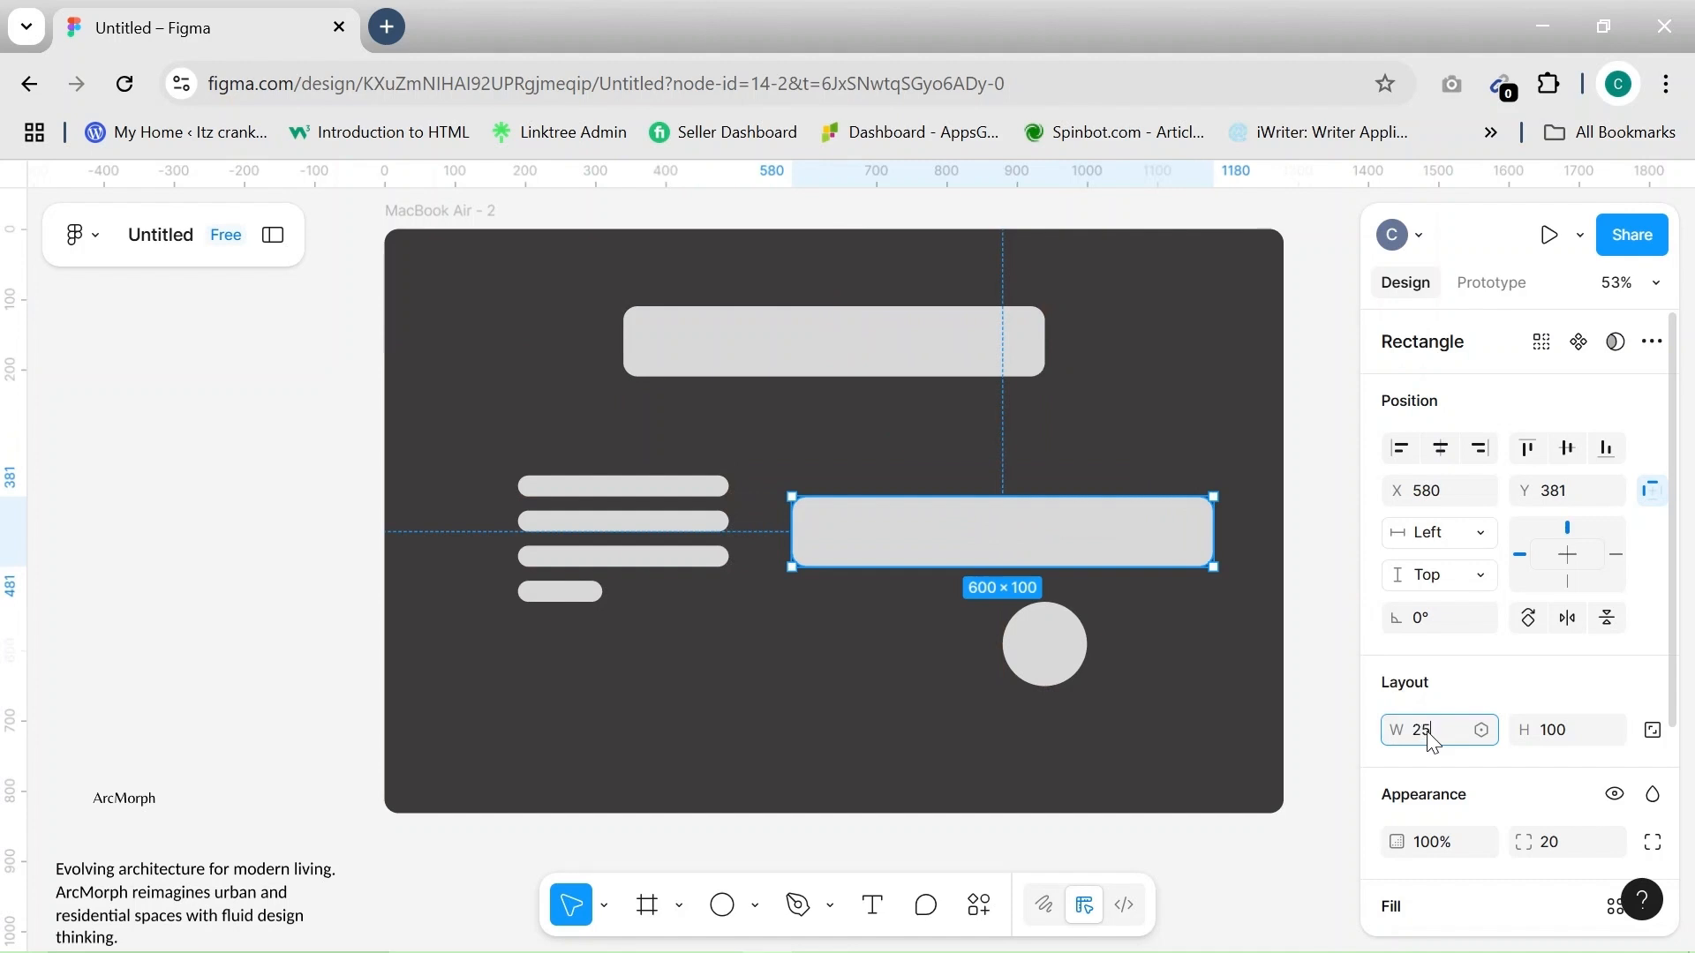
{"action": "type", "text": "250"}
{"action": "left_click", "coordinate": [1589, 746]}
{"action": "key", "text": "BackSpace"}
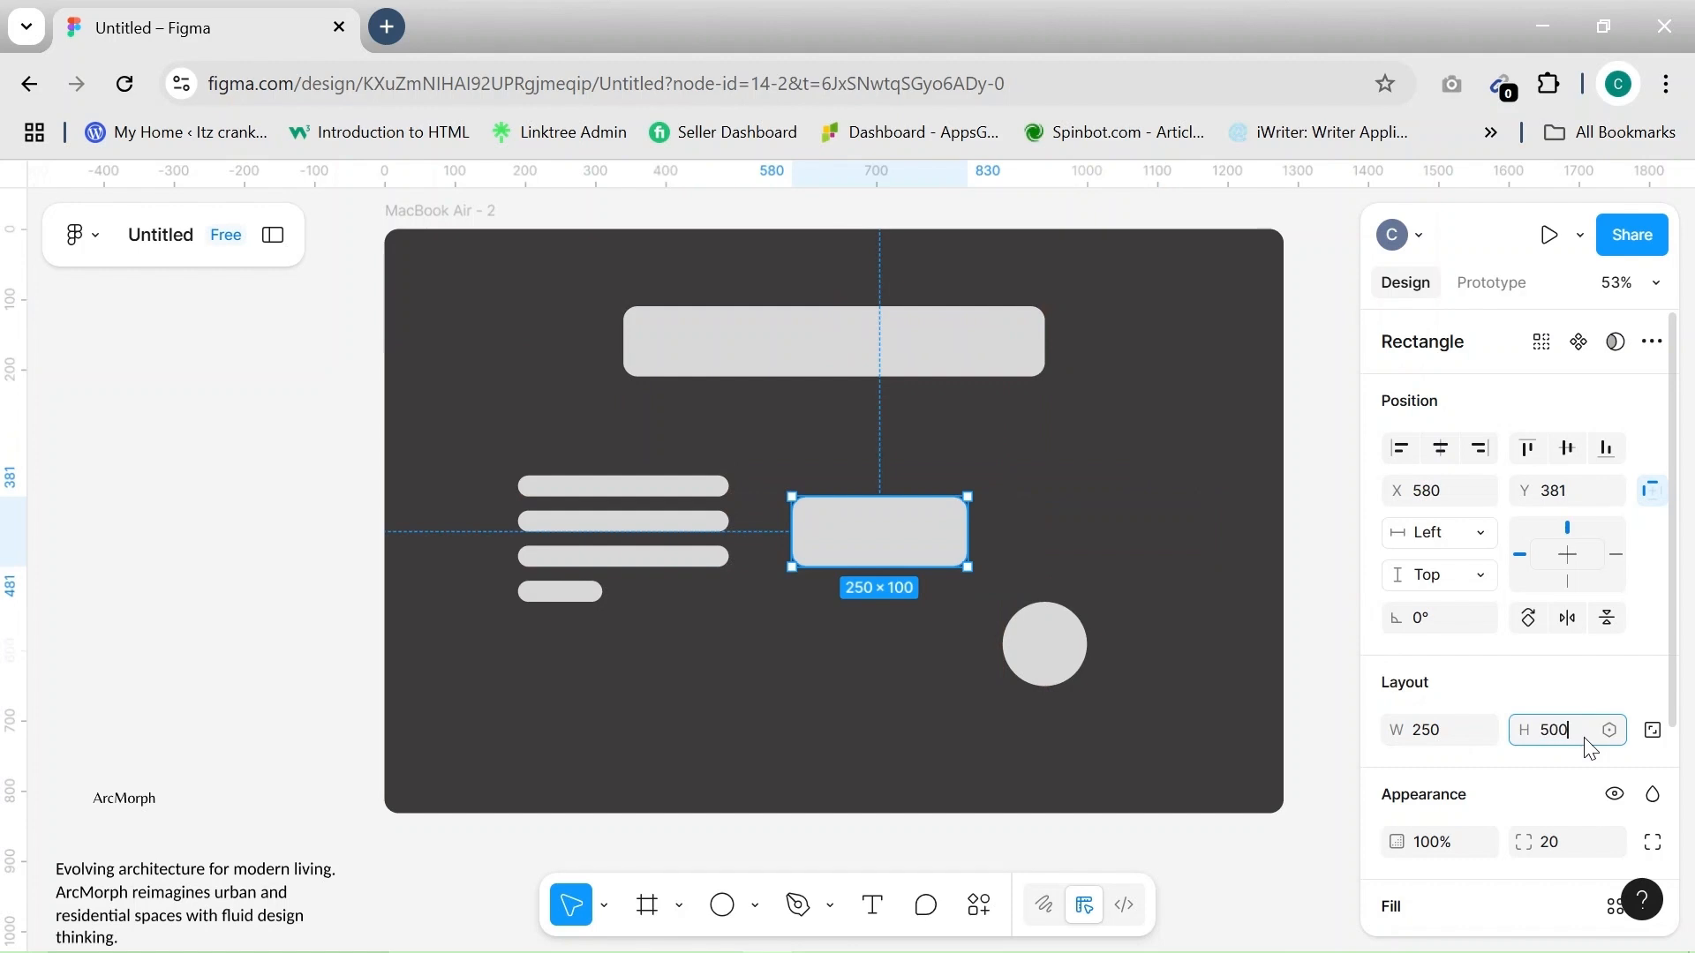
{"action": "left_click", "coordinate": [1192, 696]}
{"action": "left_click_drag", "start_coordinate": [873, 642], "coordinate": [879, 594]}
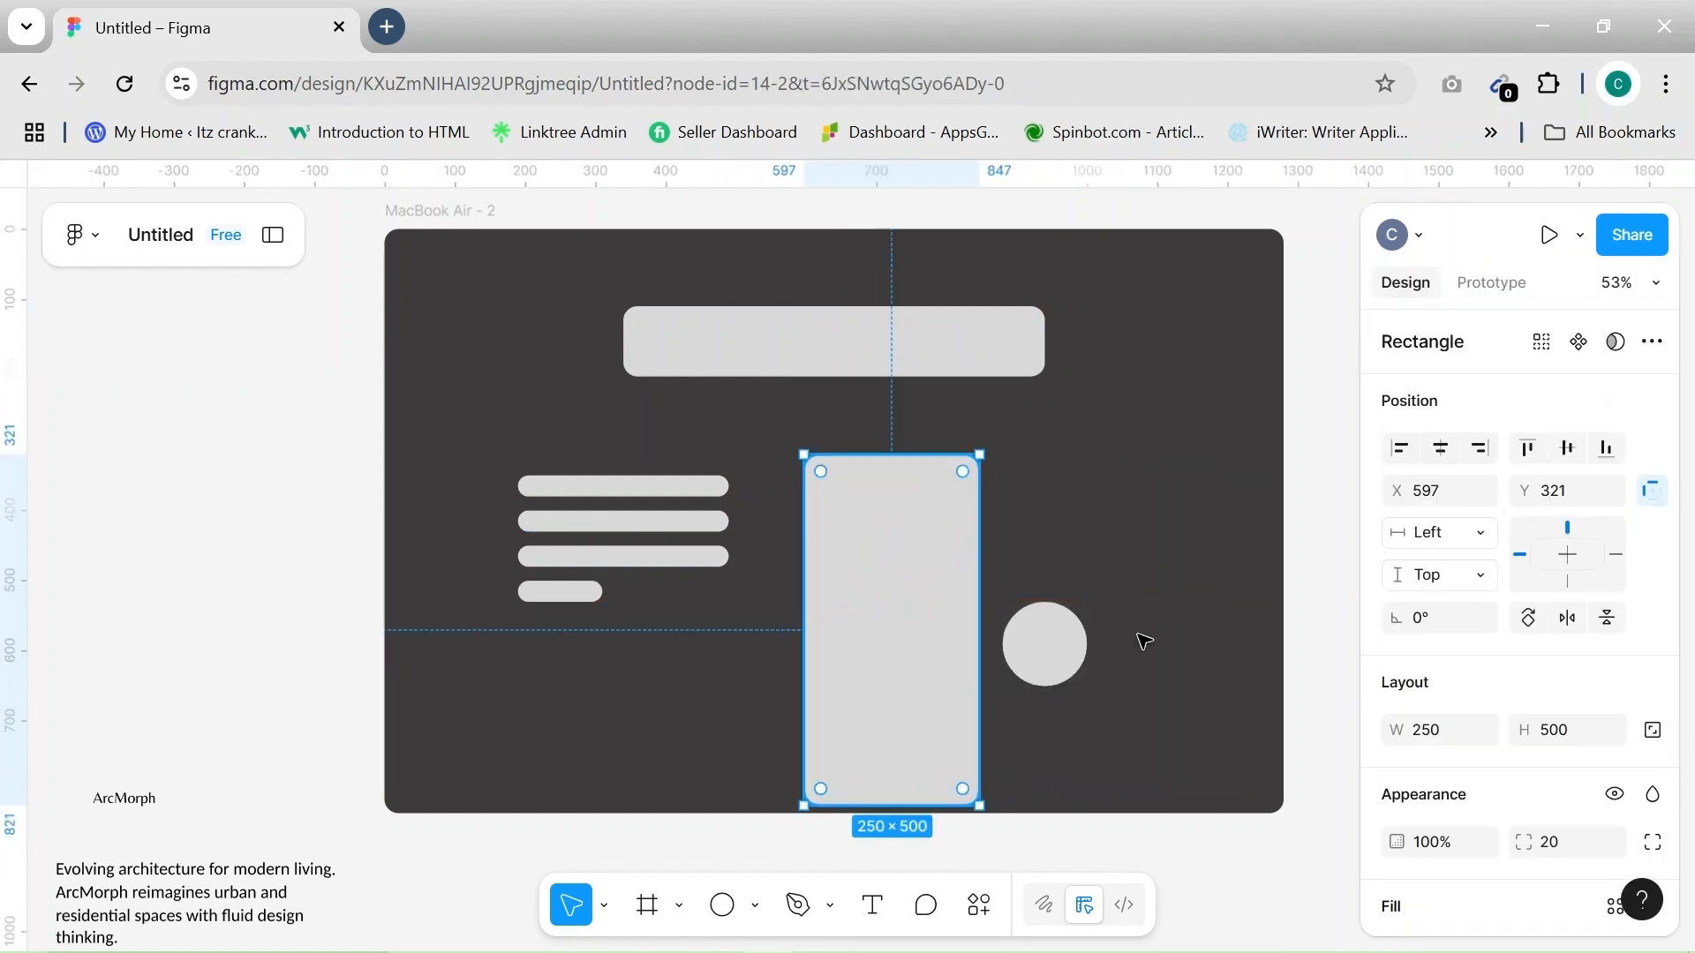
Set the tall rectangle's height to 400 and move it near the frame's lower-right corner
{"action": "left_click", "coordinate": [1582, 735]}
{"action": "key", "text": "BackSpace"}
{"action": "type", "text": "400"}
{"action": "left_click", "coordinate": [1218, 756]}
{"action": "left_click_drag", "start_coordinate": [961, 645], "coordinate": [1184, 676]}
Duplicate the short 120 × 30 bar to the frame's top-left corner, and place another copy level with it at the top right
{"action": "left_click", "coordinate": [689, 494]}
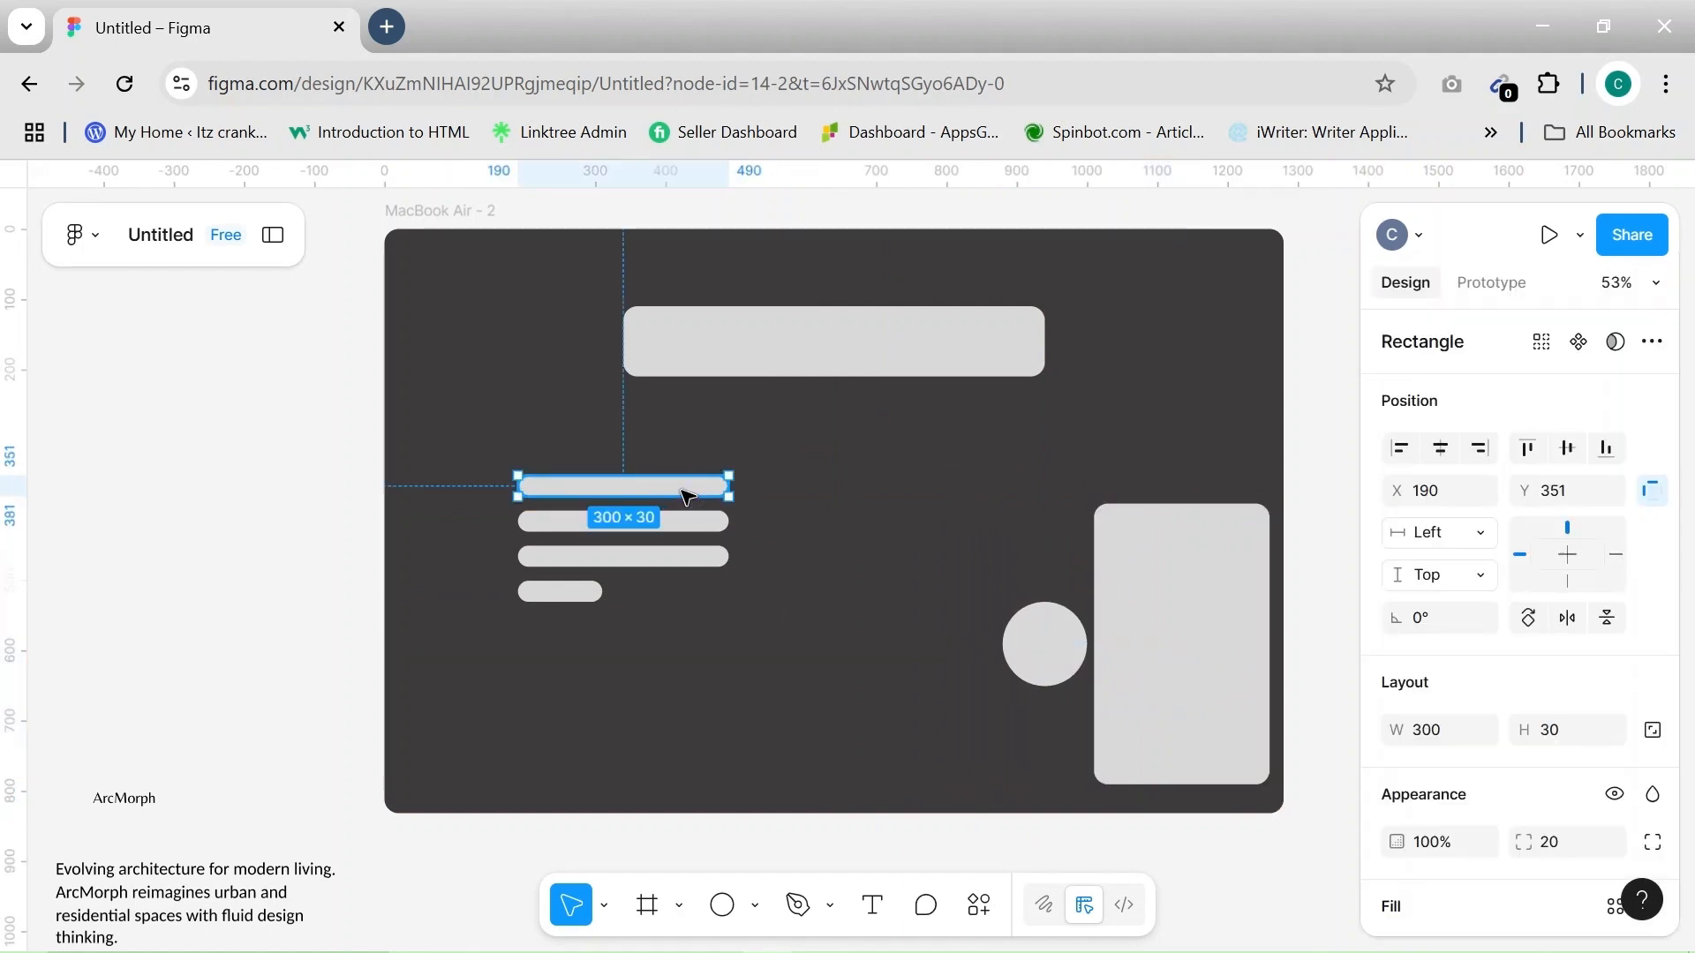
{"action": "left_click", "coordinate": [581, 602]}
{"action": "left_click_drag", "start_coordinate": [580, 602], "coordinate": [497, 277]}
{"action": "key", "text": "ctrl+d"}
{"action": "left_click_drag", "start_coordinate": [385, 225], "coordinate": [1176, 559]}
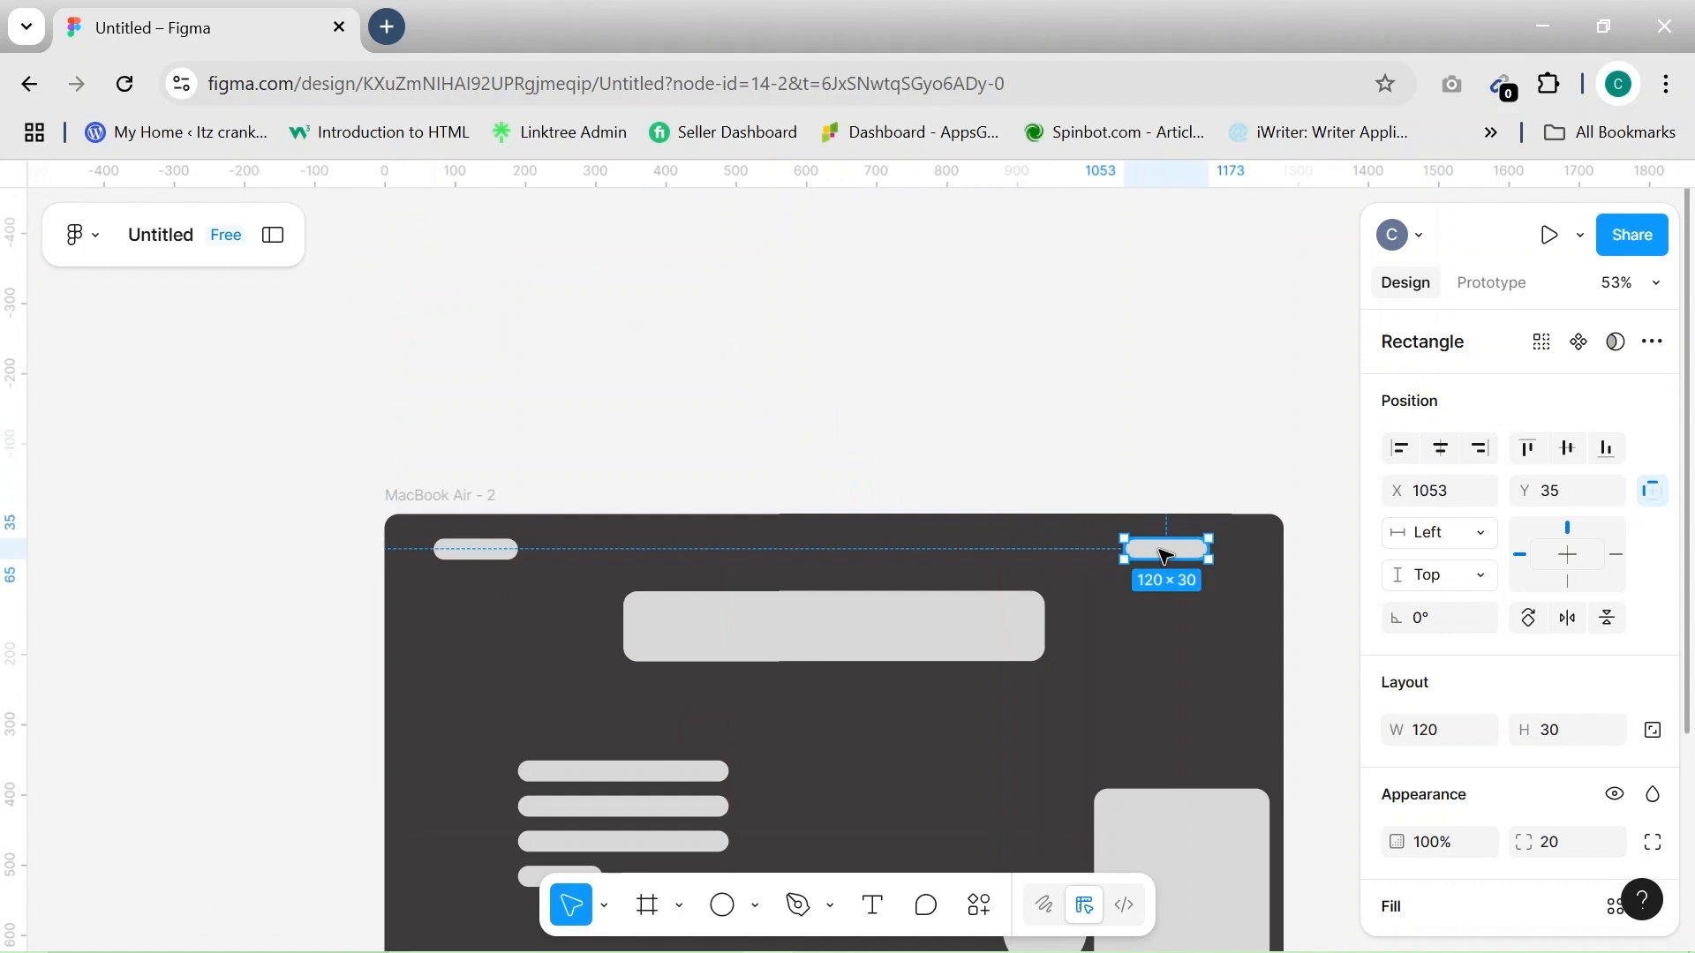
Set the top-right bar's width to 80 and shift it closer to the frame's right edge
{"action": "left_click", "coordinate": [1445, 732]}
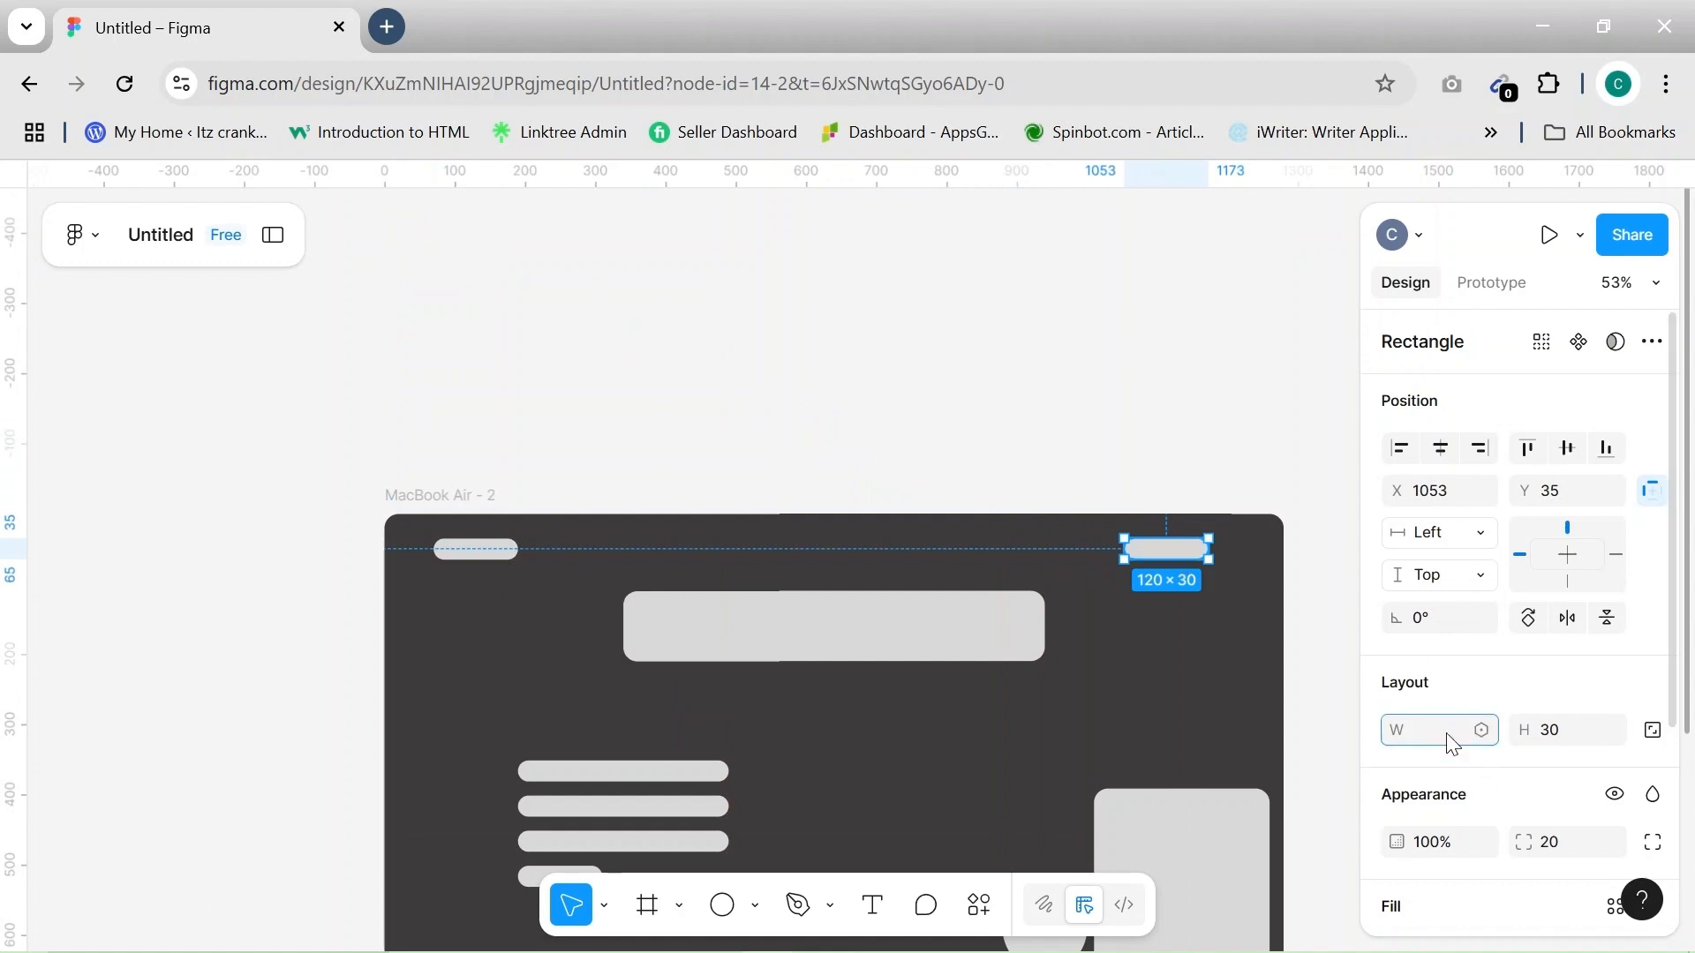
{"action": "key", "text": "Tab"}
{"action": "left_click", "coordinate": [1235, 718]}
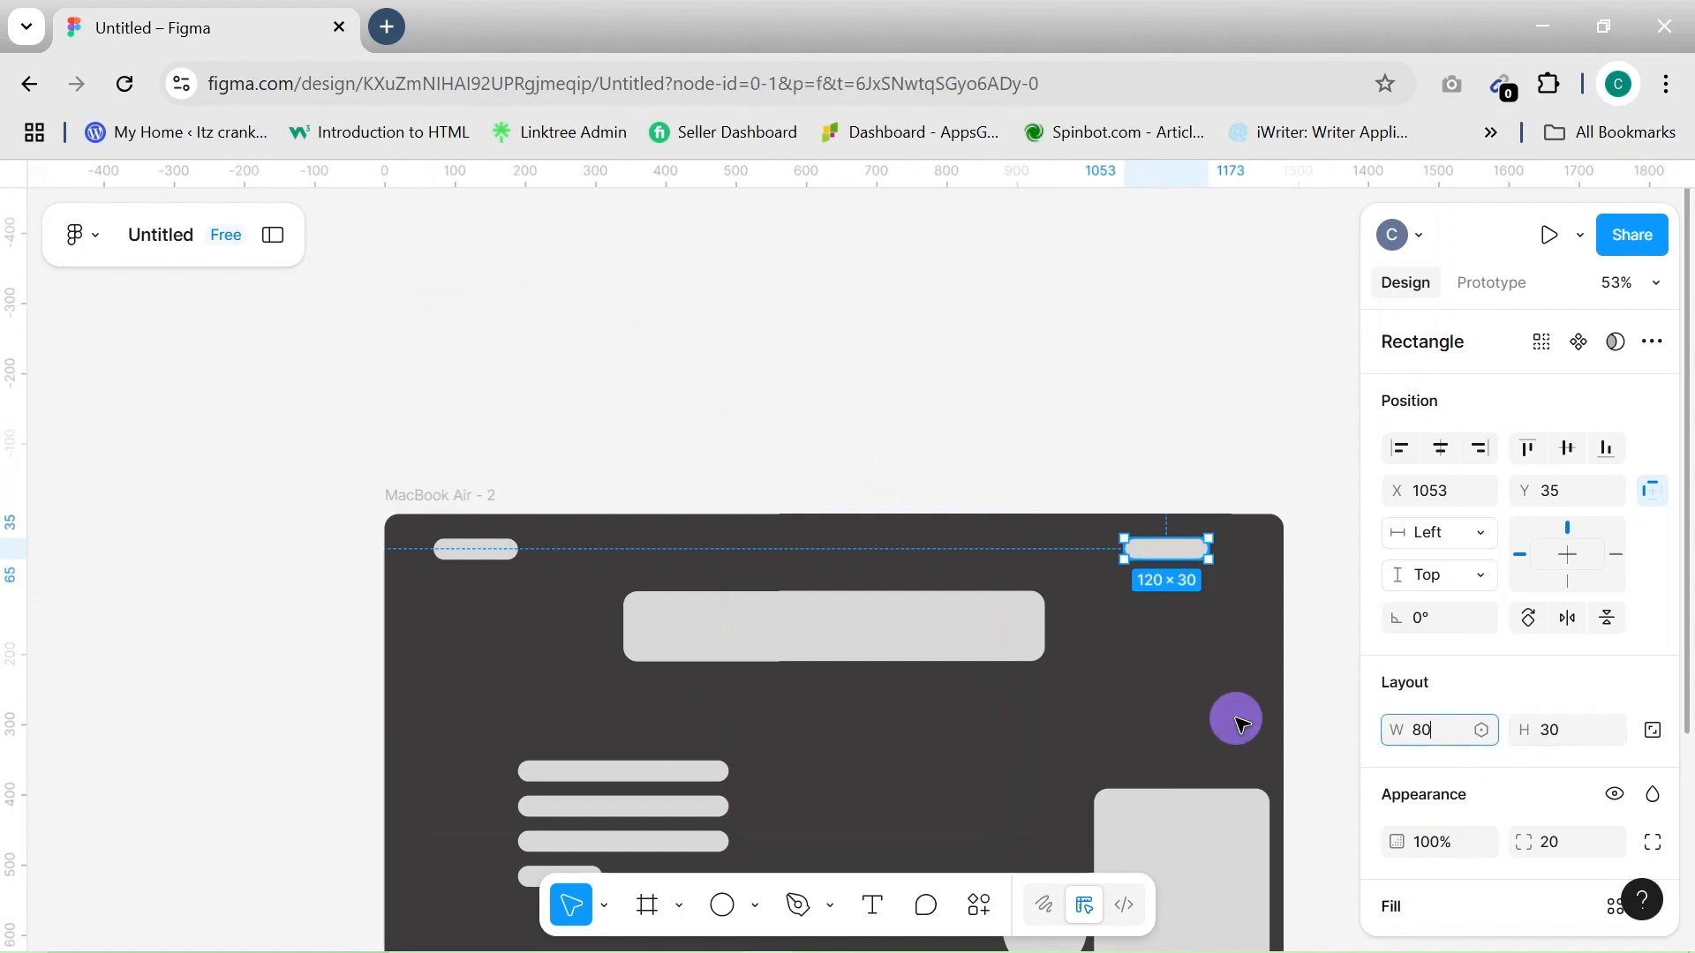
{"action": "left_click", "coordinate": [1159, 556]}
{"action": "left_click_drag", "start_coordinate": [1159, 556], "coordinate": [1216, 556]}
{"action": "left_click", "coordinate": [1119, 705]}
{"action": "scroll", "coordinate": [1119, 705], "scroll_direction": "down", "scroll_amount": 3}
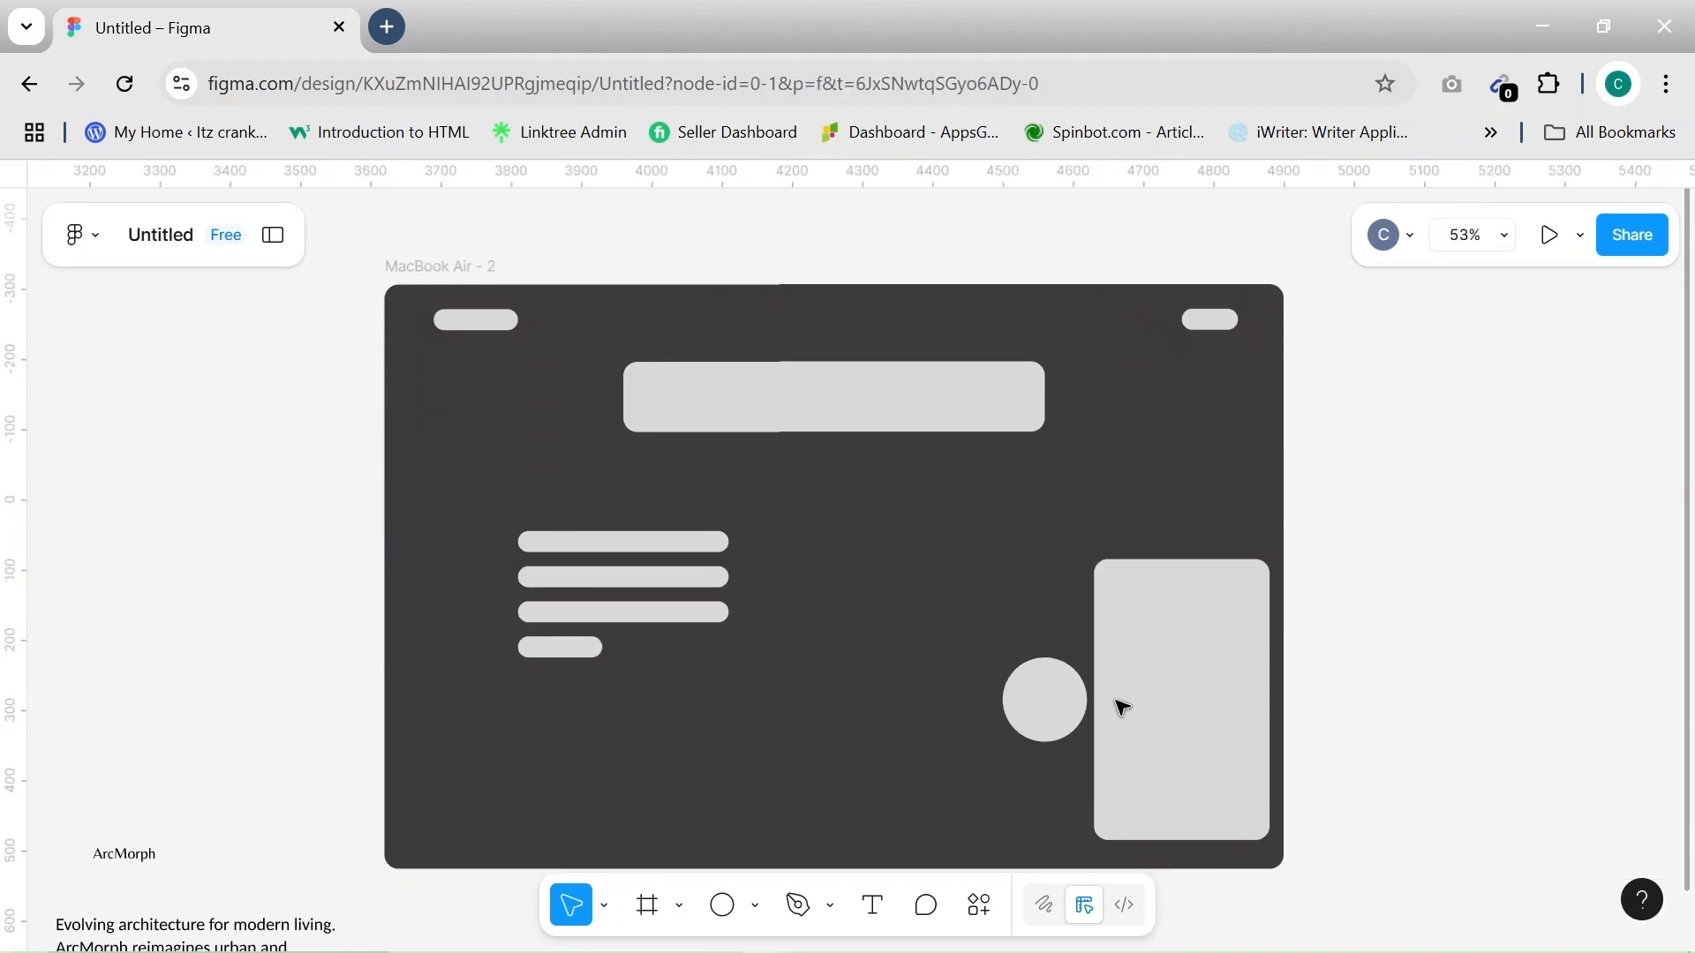
Move the circle over the tall rectangle's lower-left edge and change its fill to grey ABA7A7
{"action": "left_click_drag", "start_coordinate": [1046, 702], "coordinate": [1108, 785]}
{"action": "scroll", "coordinate": [1389, 809], "scroll_direction": "down", "scroll_amount": 2}
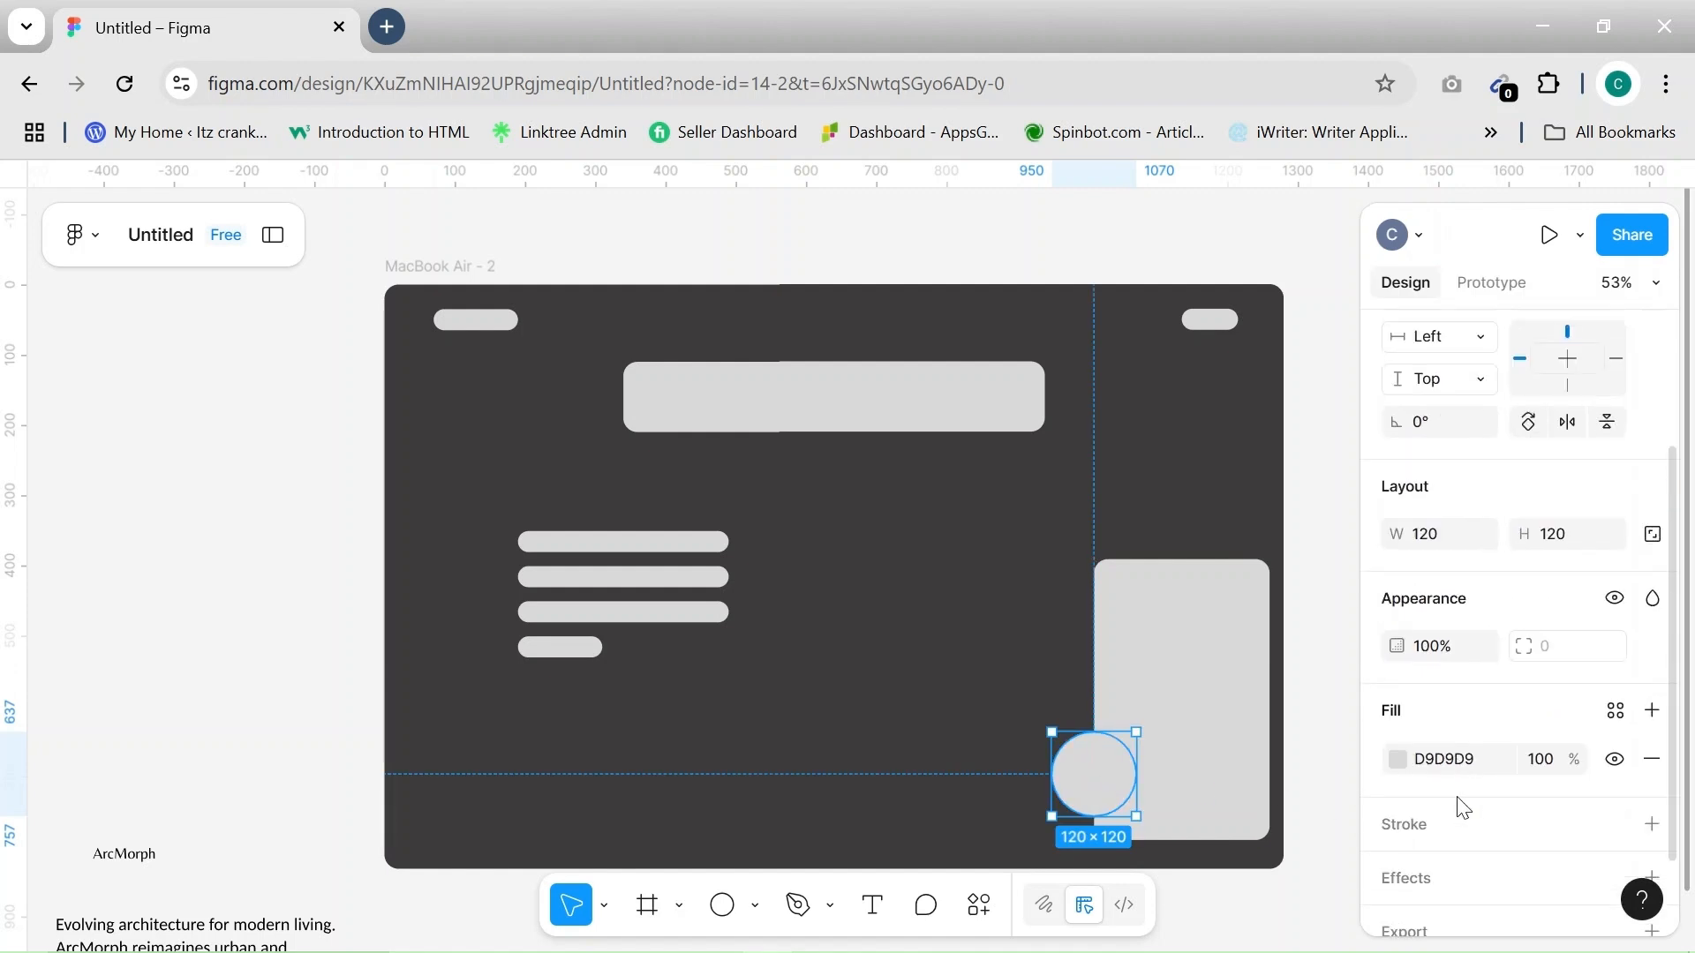
{"action": "left_click", "coordinate": [1398, 756]}
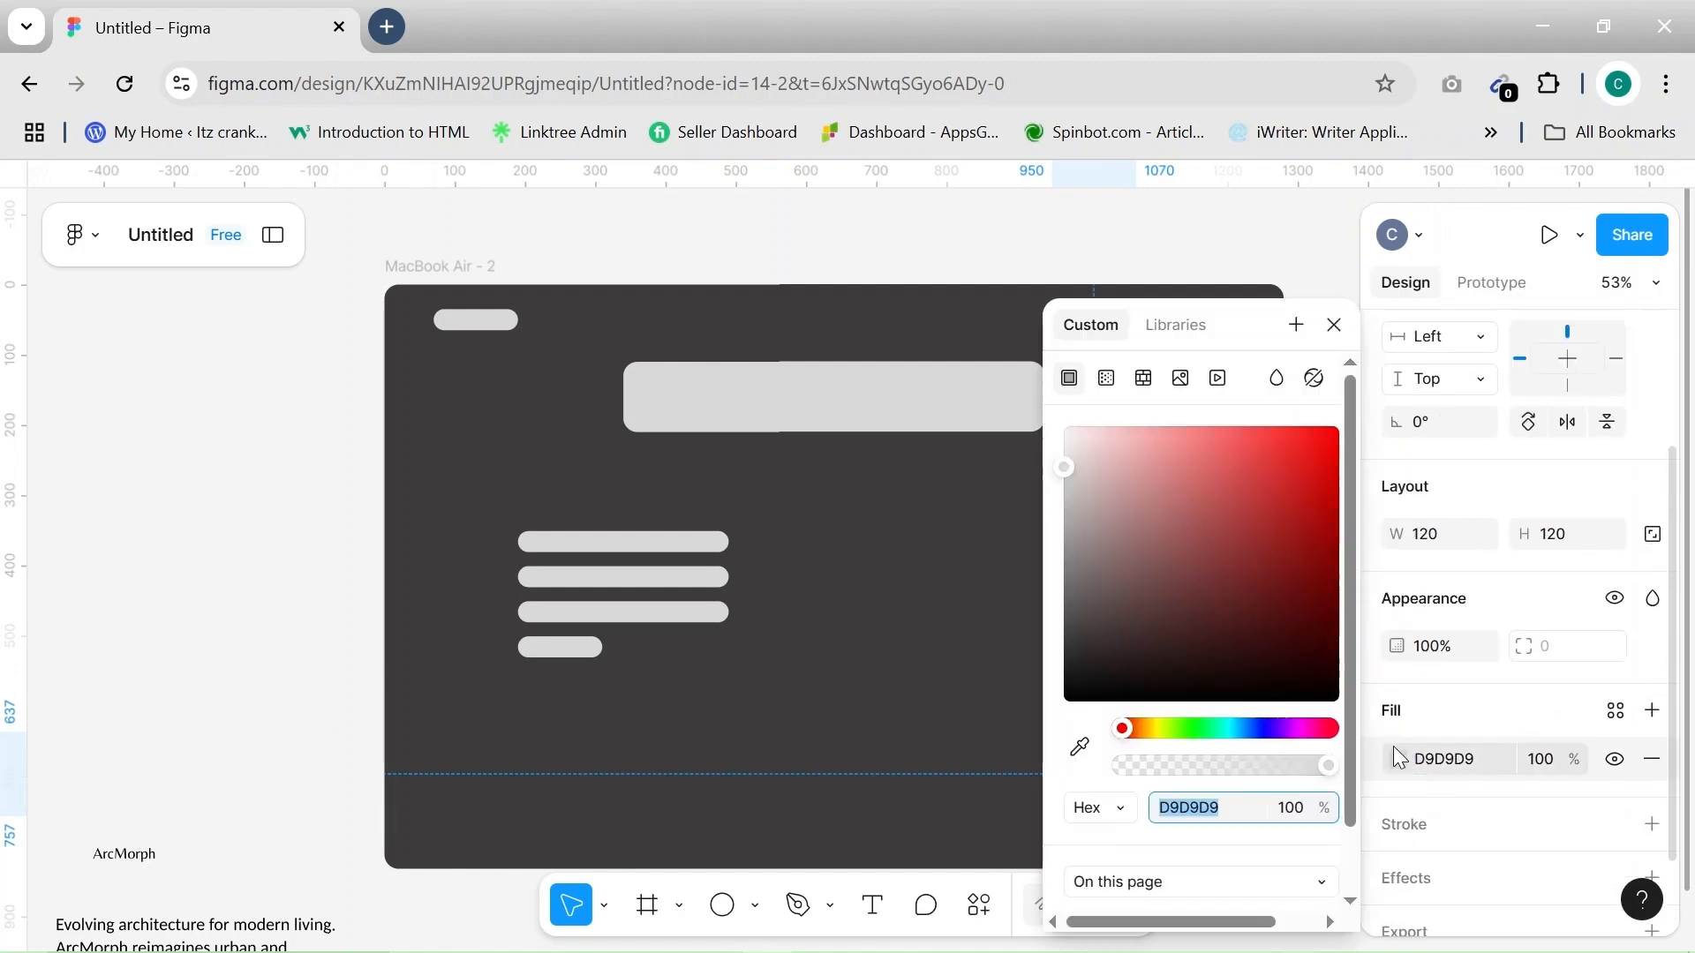
{"action": "left_click", "coordinate": [1064, 521]}
{"action": "scroll", "coordinate": [939, 624], "scroll_direction": "right", "scroll_amount": 3}
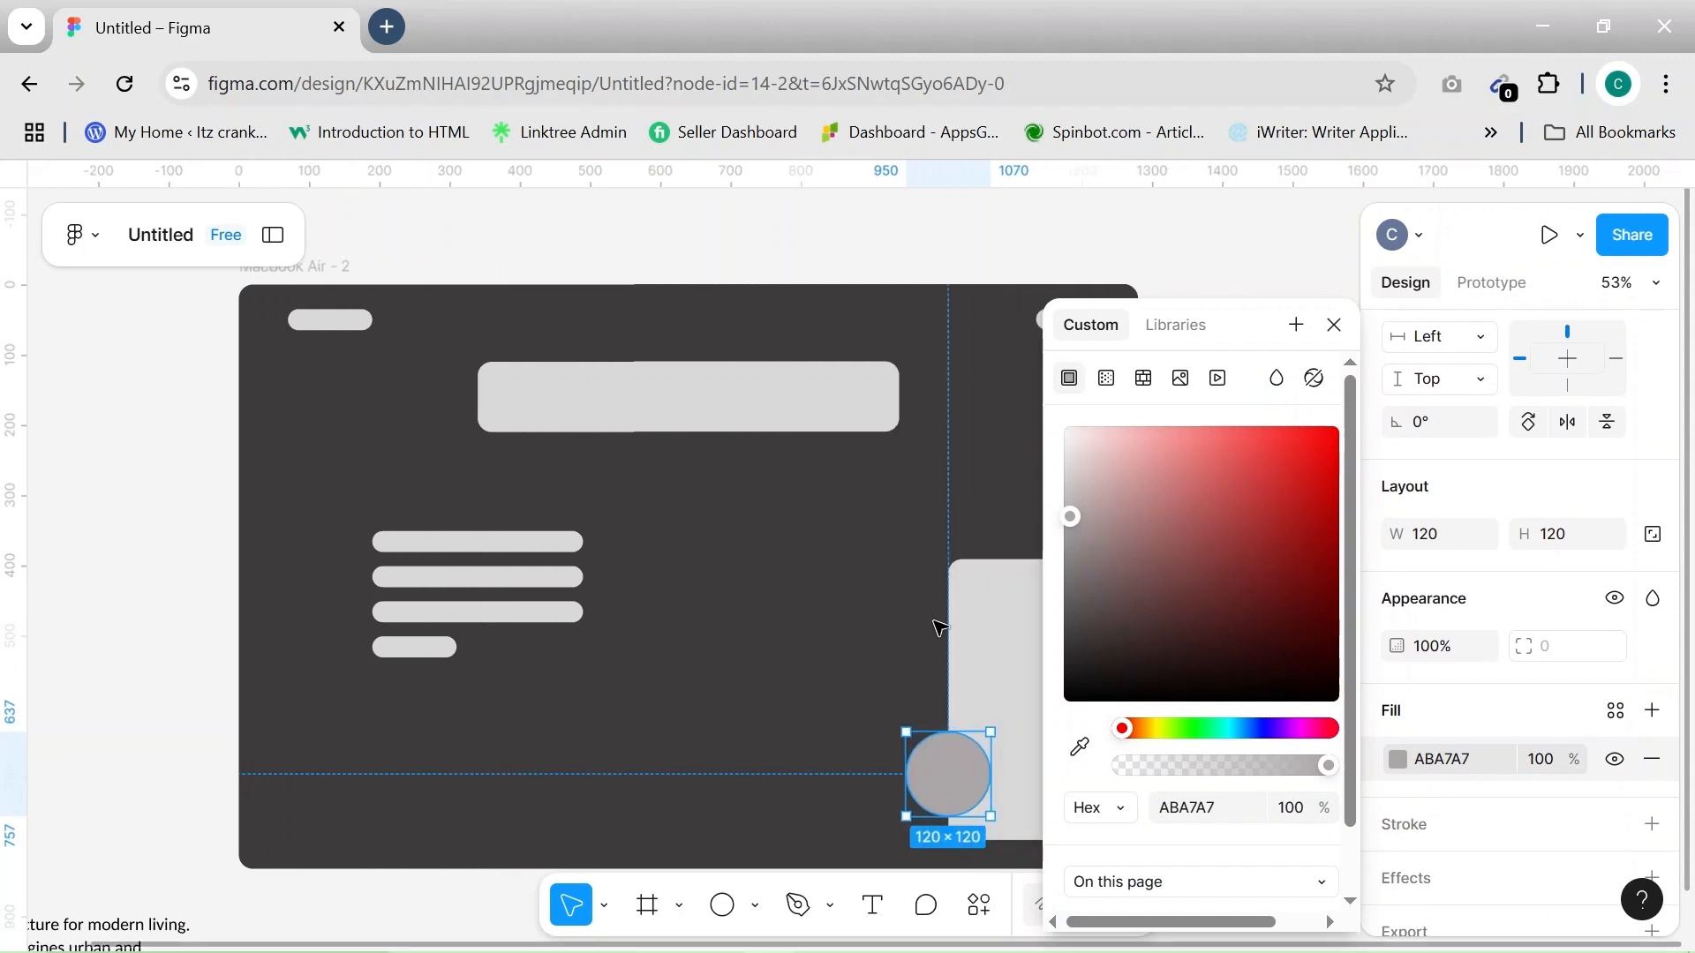
{"action": "key", "text": "Escape"}
{"action": "key", "text": "Escape"}
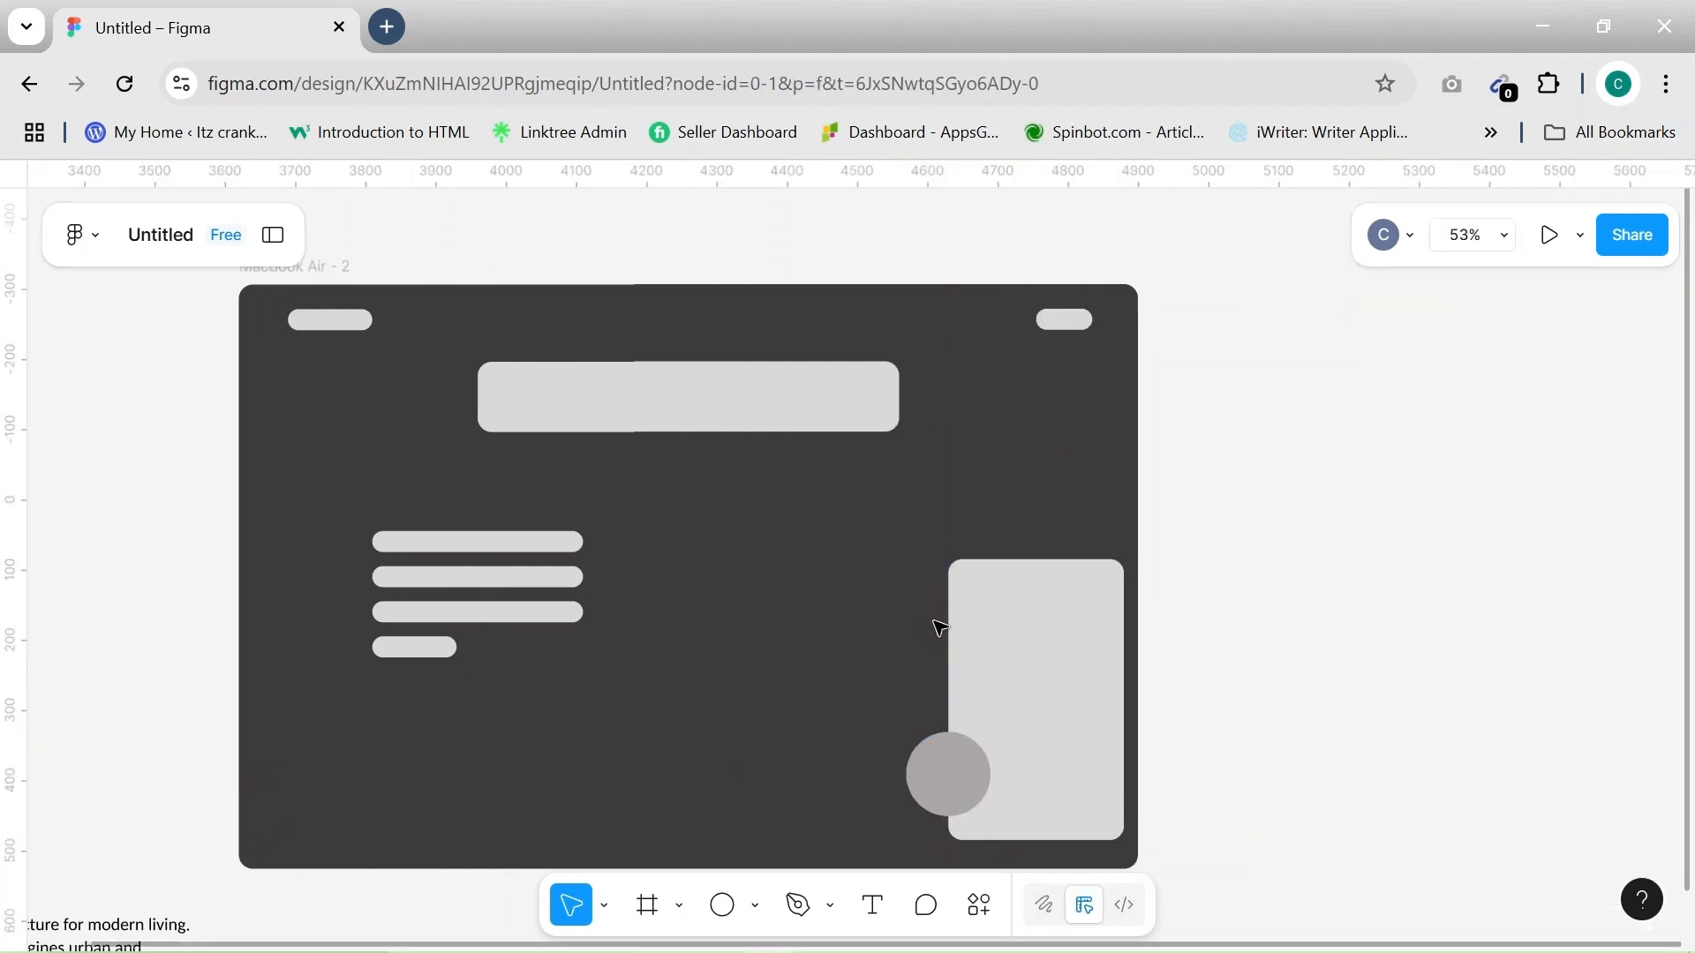
Shift the tall rectangle slightly left and down to about X 985, Y 401
{"action": "left_click", "coordinate": [1021, 650]}
{"action": "left_click_drag", "start_coordinate": [1021, 651], "coordinate": [1004, 660]}
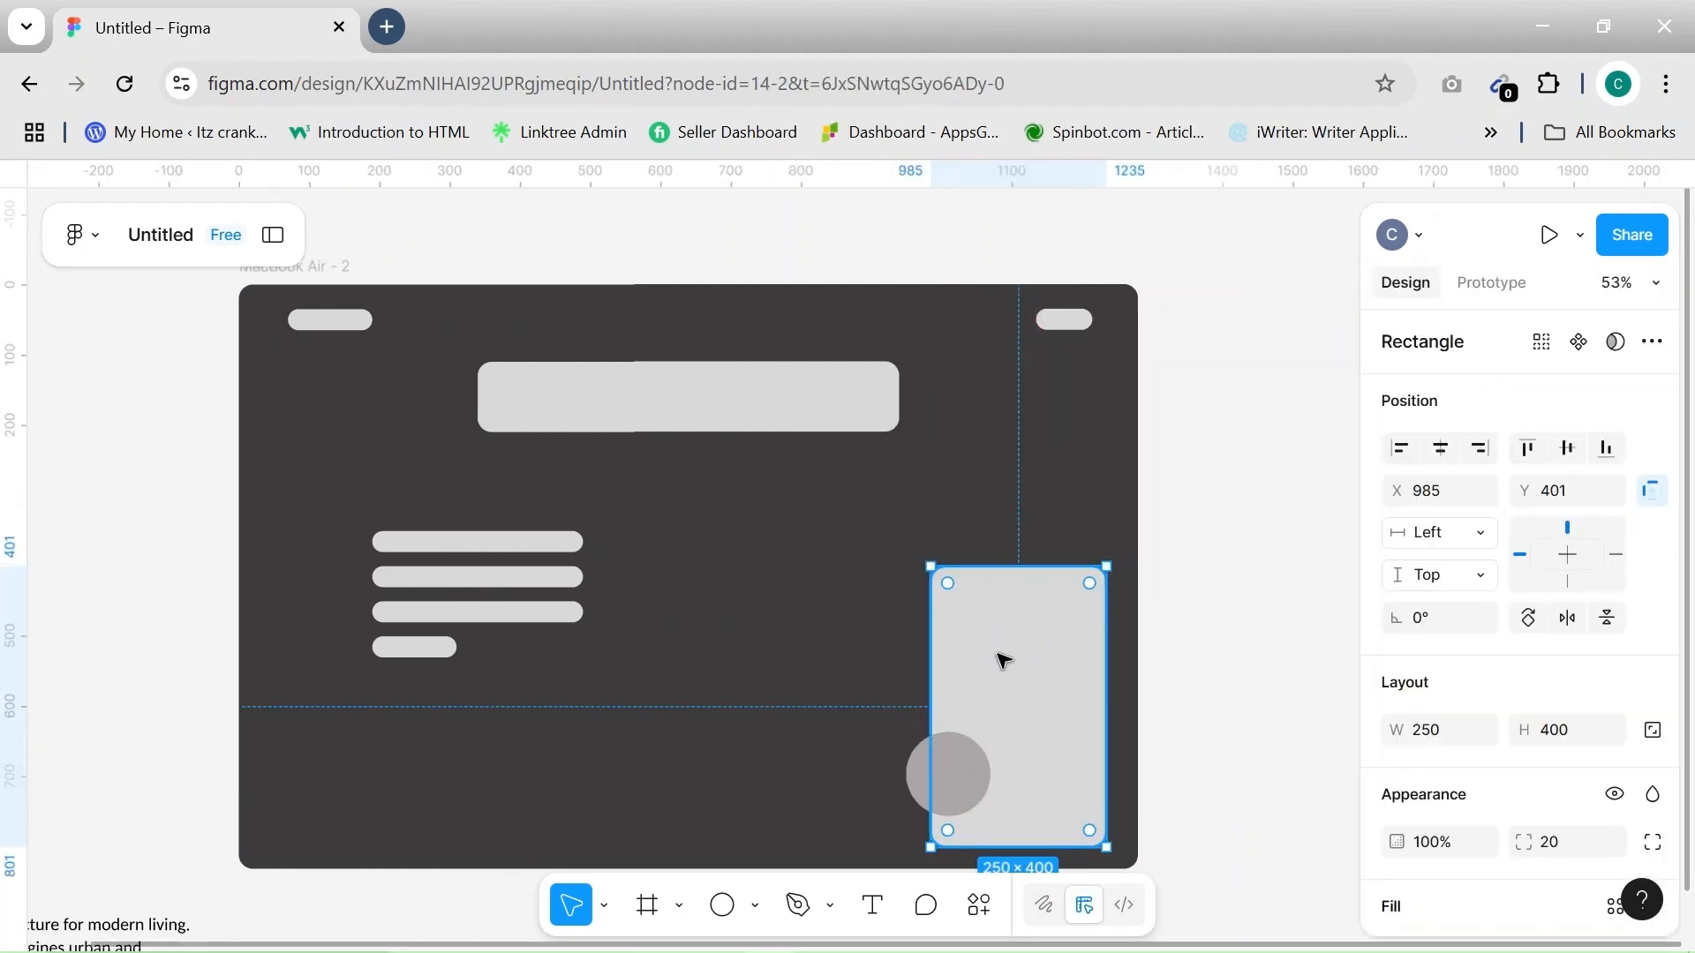
Center the circle on the tall rectangle's edge at about X 925, Y 639, and raise the rectangle to about Y 366
{"action": "left_click", "coordinate": [918, 780]}
{"action": "mouse_move", "coordinate": [912, 779]}
{"action": "left_mouse_down"}
{"action": "mouse_move", "coordinate": [945, 787]}
{"action": "mouse_move", "coordinate": [930, 787]}
{"action": "left_mouse_up"}
{"action": "key", "text": "ctrl+z"}
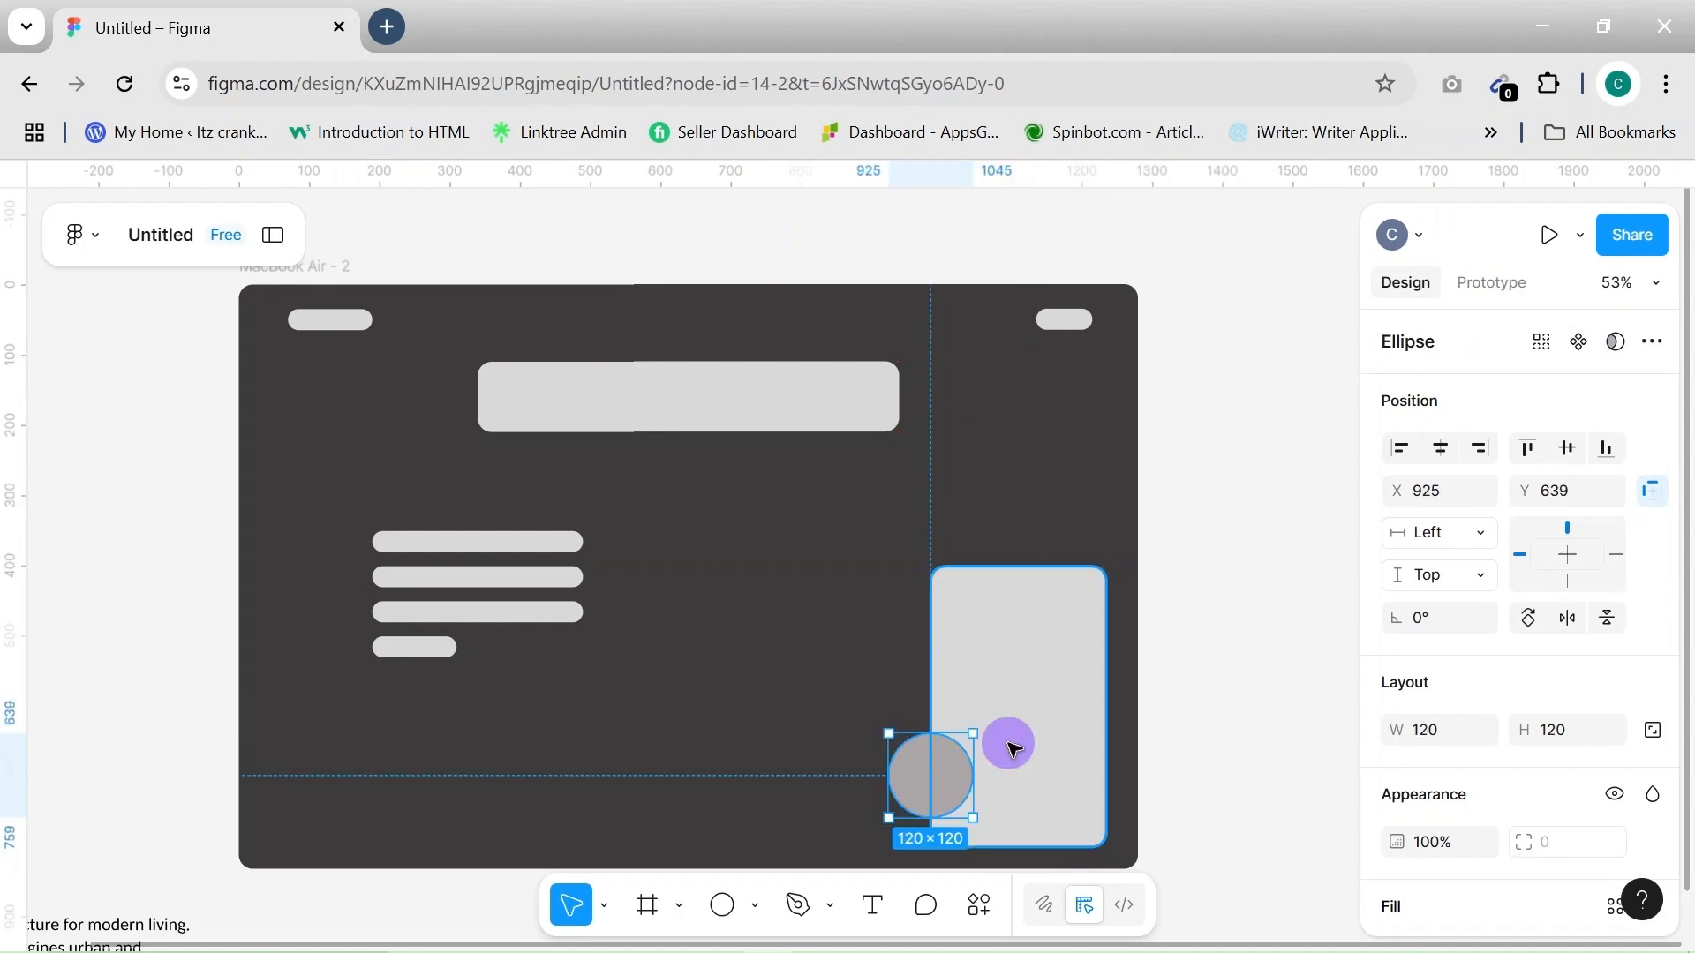
{"action": "left_click_drag", "start_coordinate": [1010, 741], "coordinate": [1010, 718]}
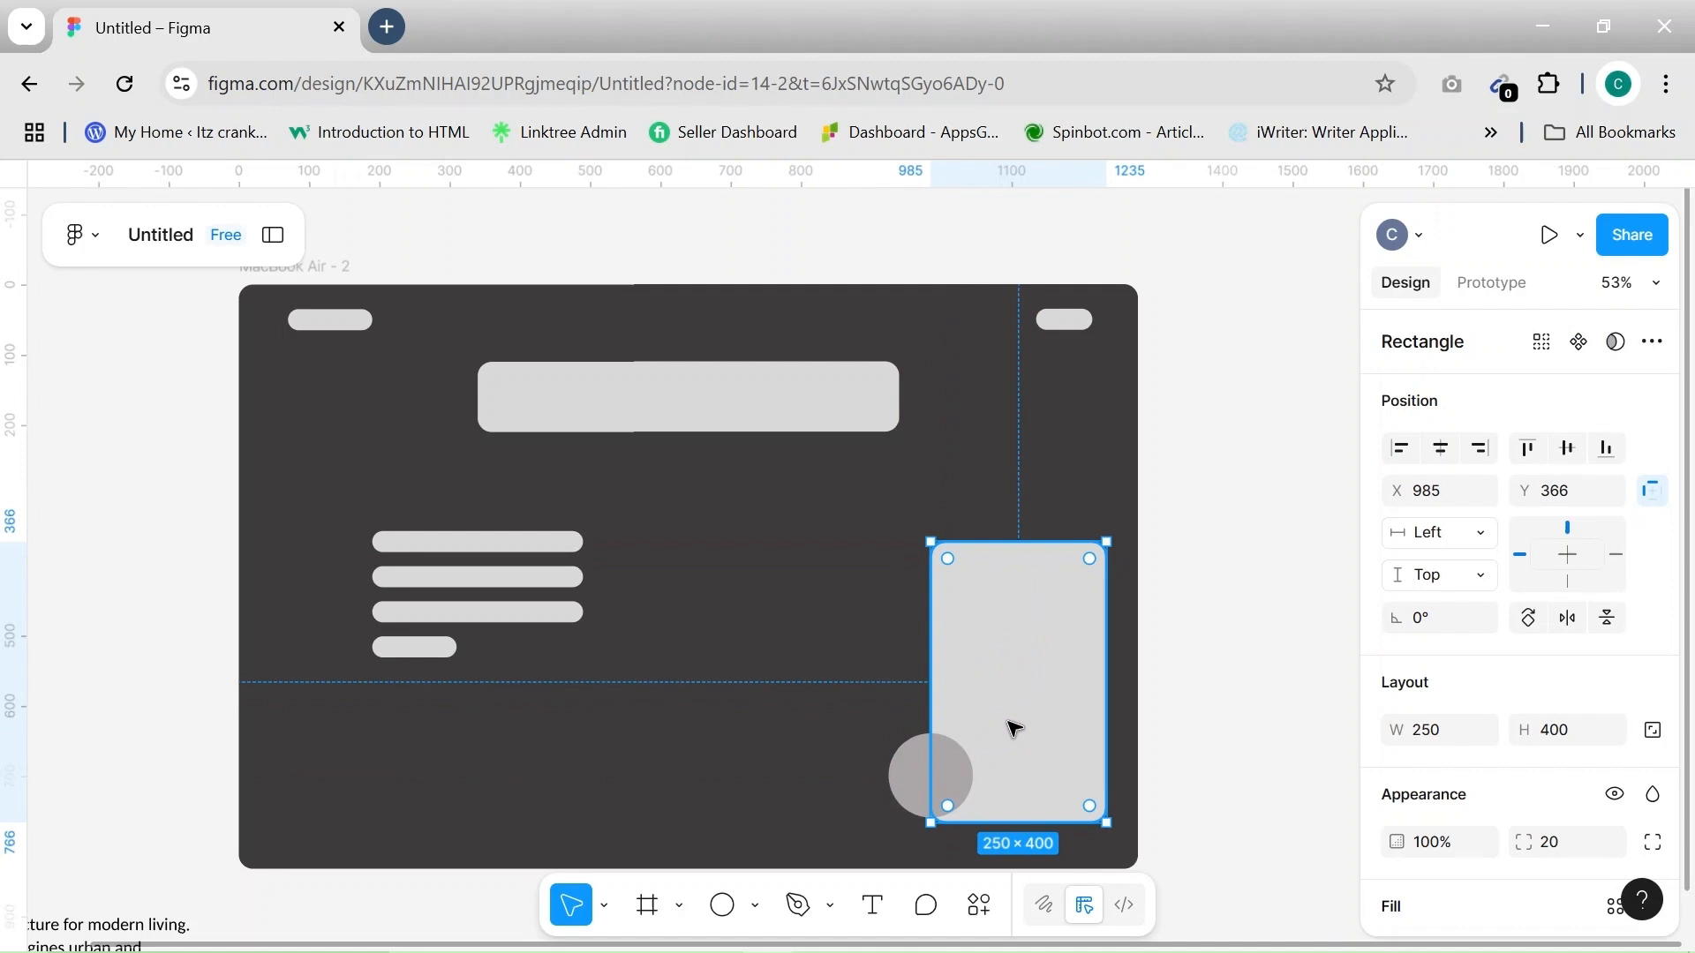
Set the tall rectangle's corner radius to 80
{"action": "left_click", "coordinate": [1578, 844]}
{"action": "key", "text": "BackSpace"}
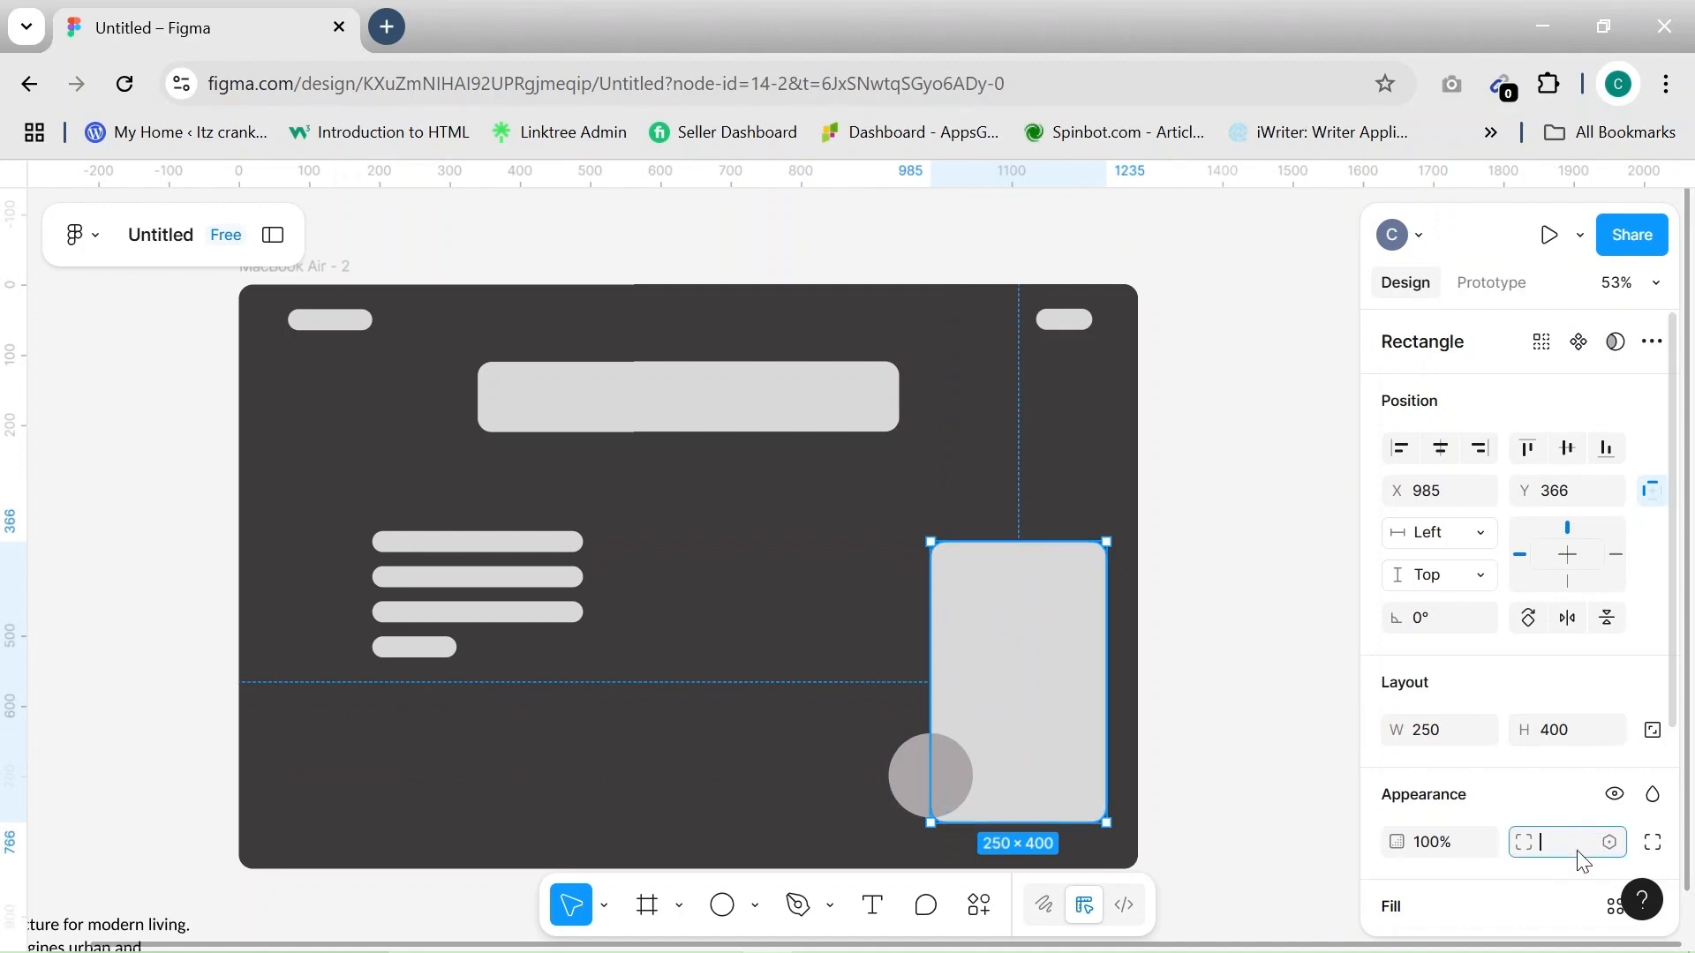
{"action": "left_click", "coordinate": [1188, 840]}
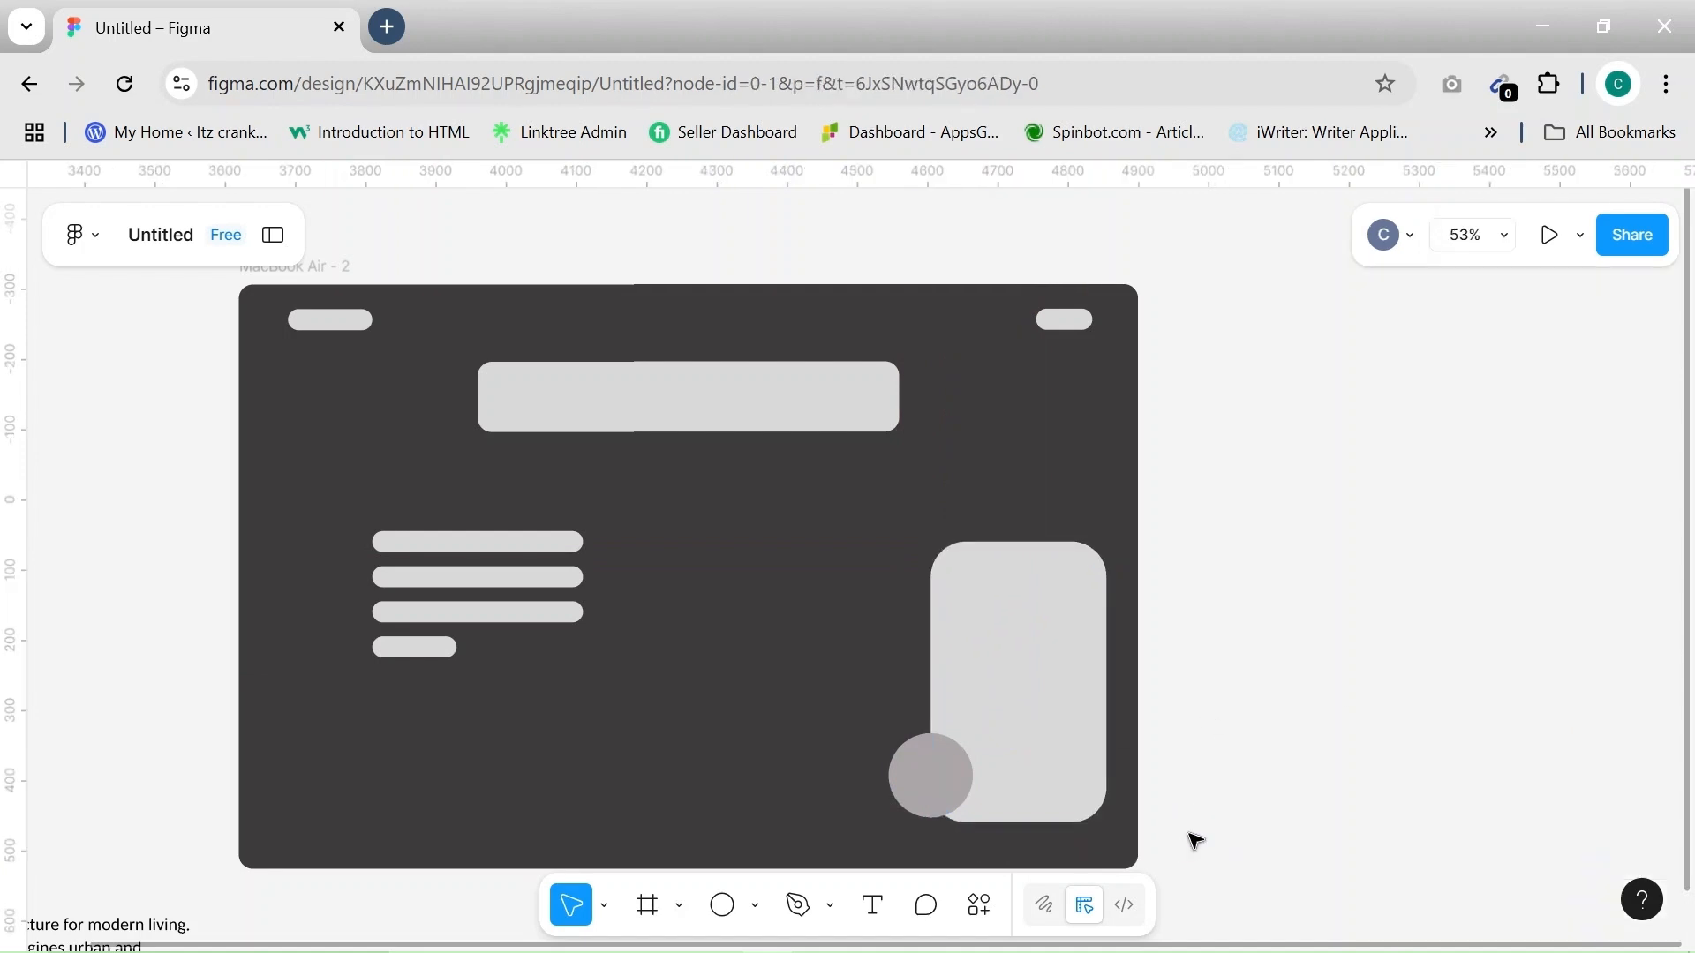
{"action": "left_click", "coordinate": [1018, 730]}
{"action": "left_click", "coordinate": [1556, 843]}
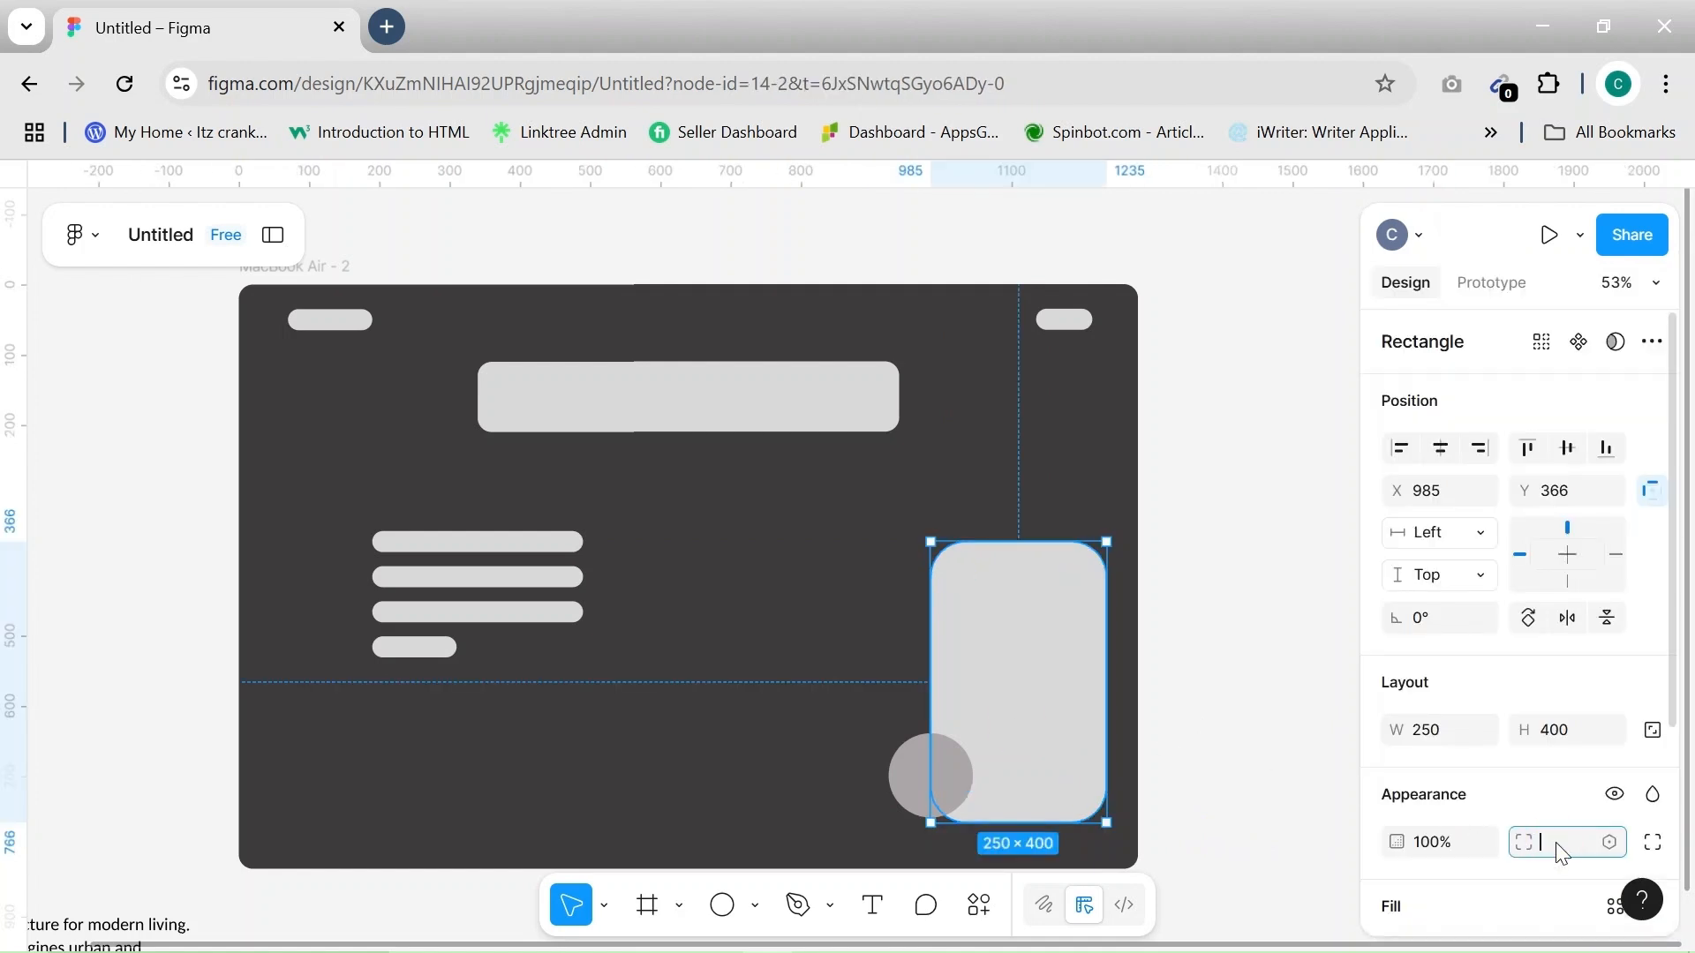
{"action": "type", "text": "80"}
{"action": "left_click", "coordinate": [1275, 782]}
Move the tall rectangle past the frame's lower edge to about X 996, Y 531, and the circle onto its upper-left corner at about Y 516
{"action": "left_click", "coordinate": [1064, 742]}
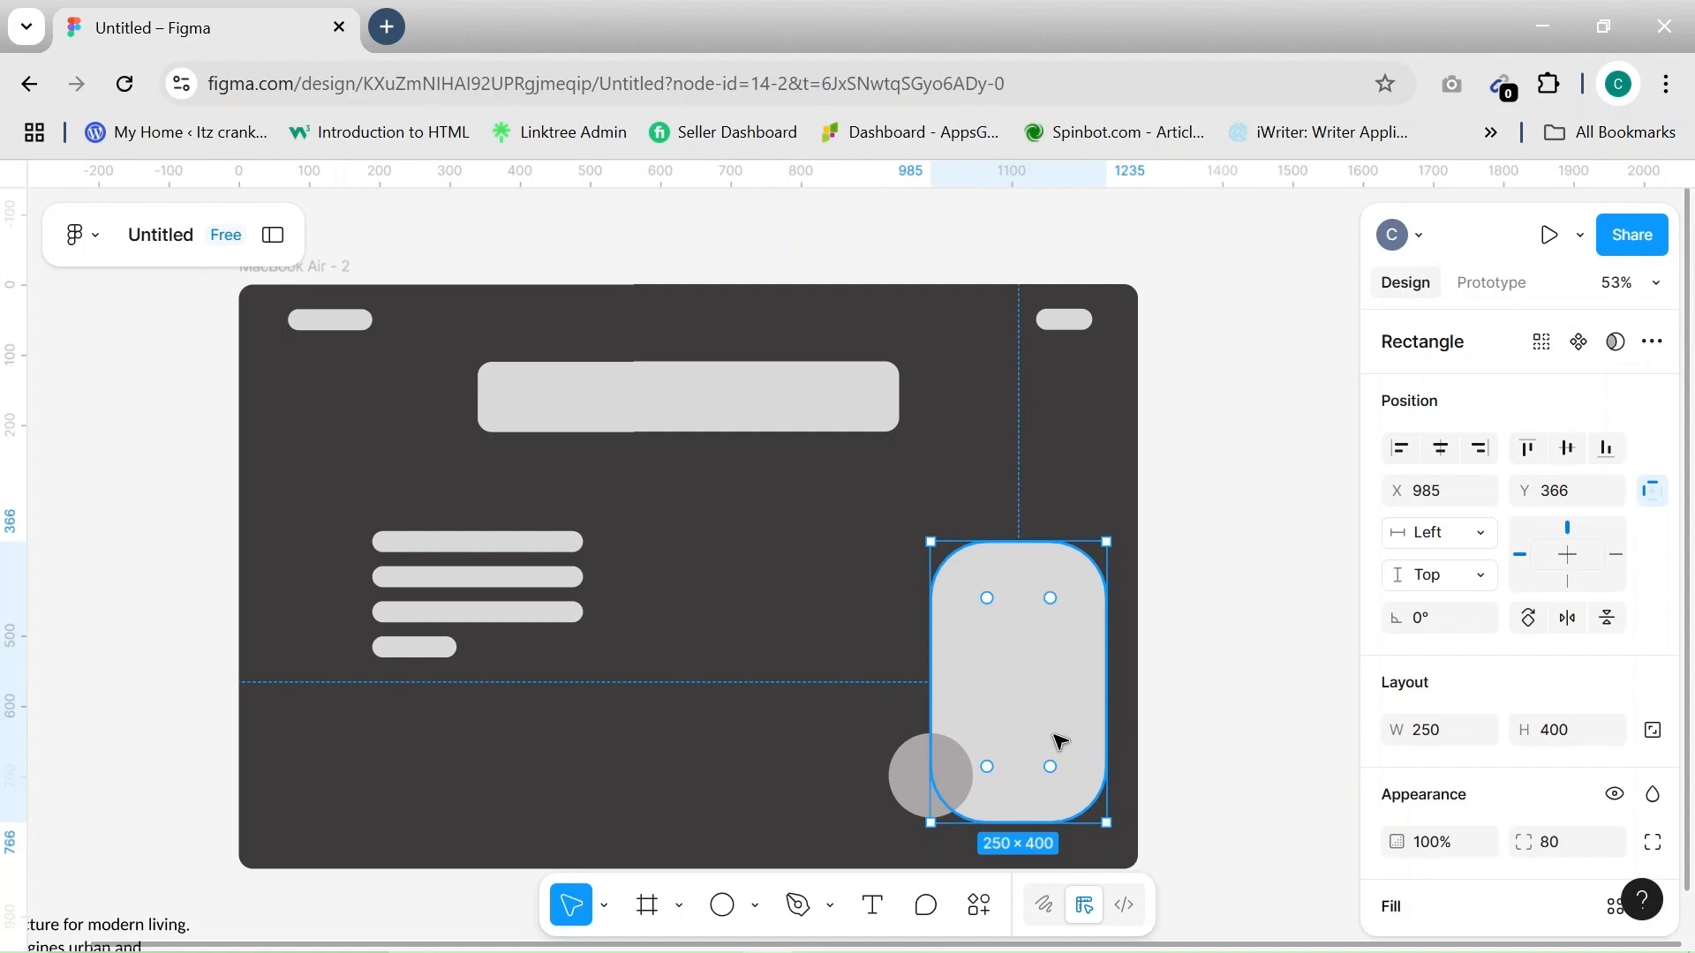
{"action": "left_click_drag", "start_coordinate": [1038, 740], "coordinate": [1044, 851]}
{"action": "left_click_drag", "start_coordinate": [908, 783], "coordinate": [922, 703]}
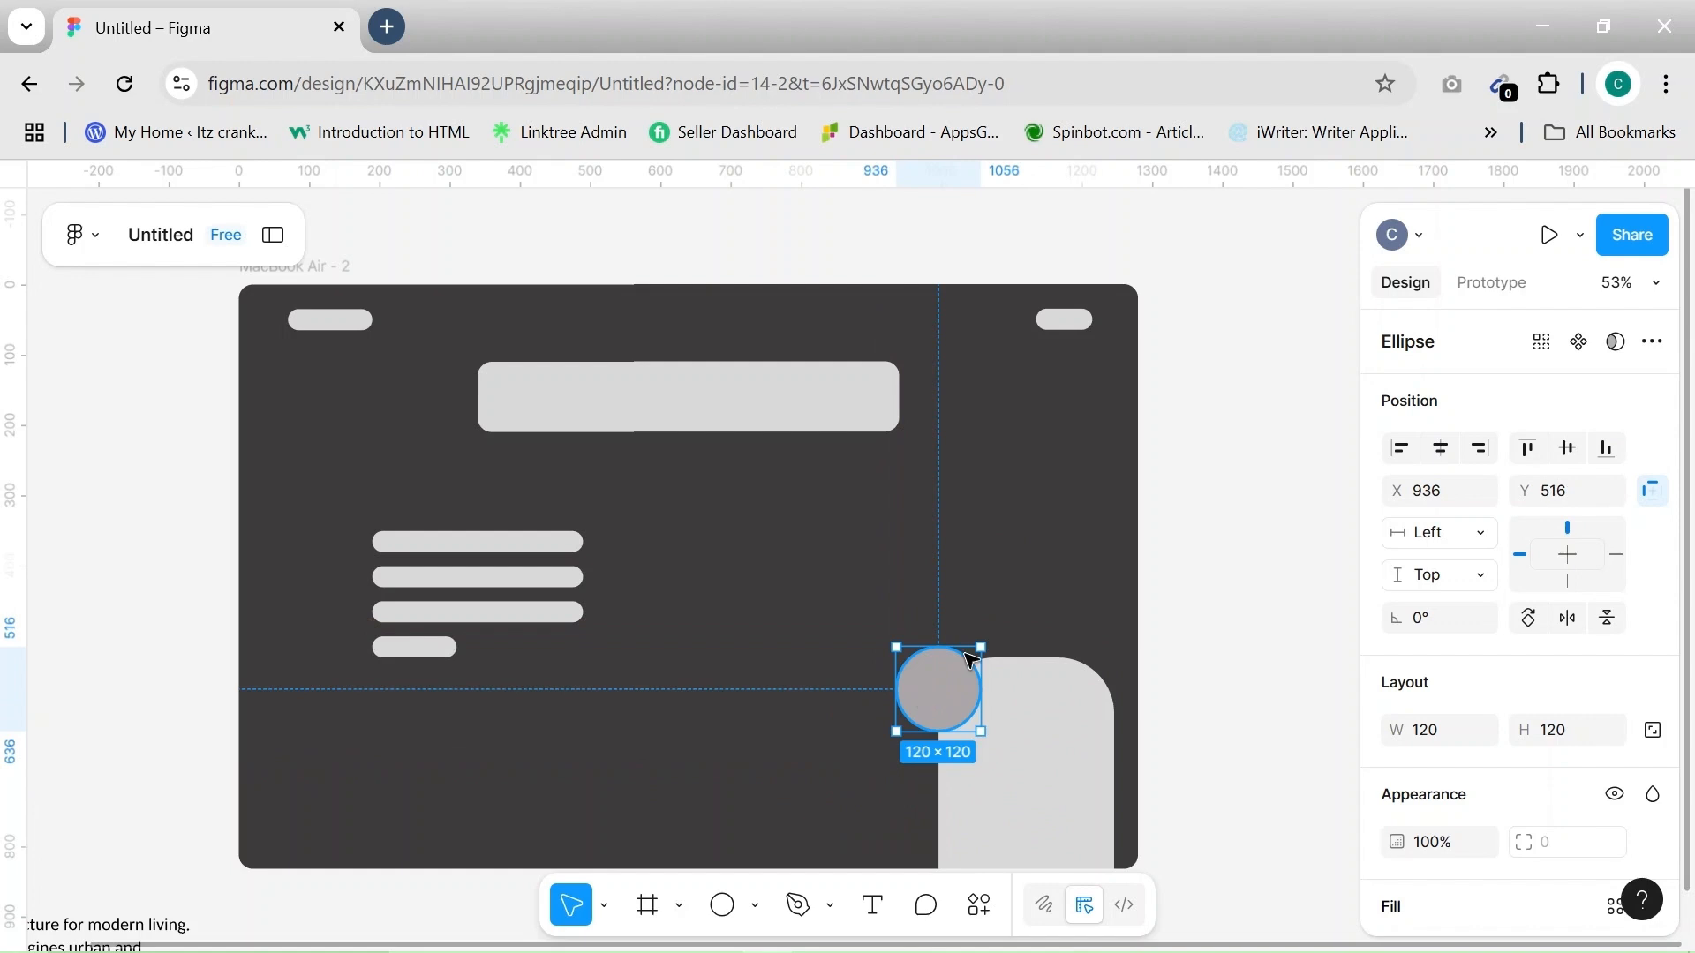
{"action": "left_click", "coordinate": [1047, 594]}
Duplicate the MacBook Air - 2 frame with all its placeholders beside the original
{"action": "scroll", "coordinate": [1050, 596], "scroll_direction": "down", "scroll_amount": 2}
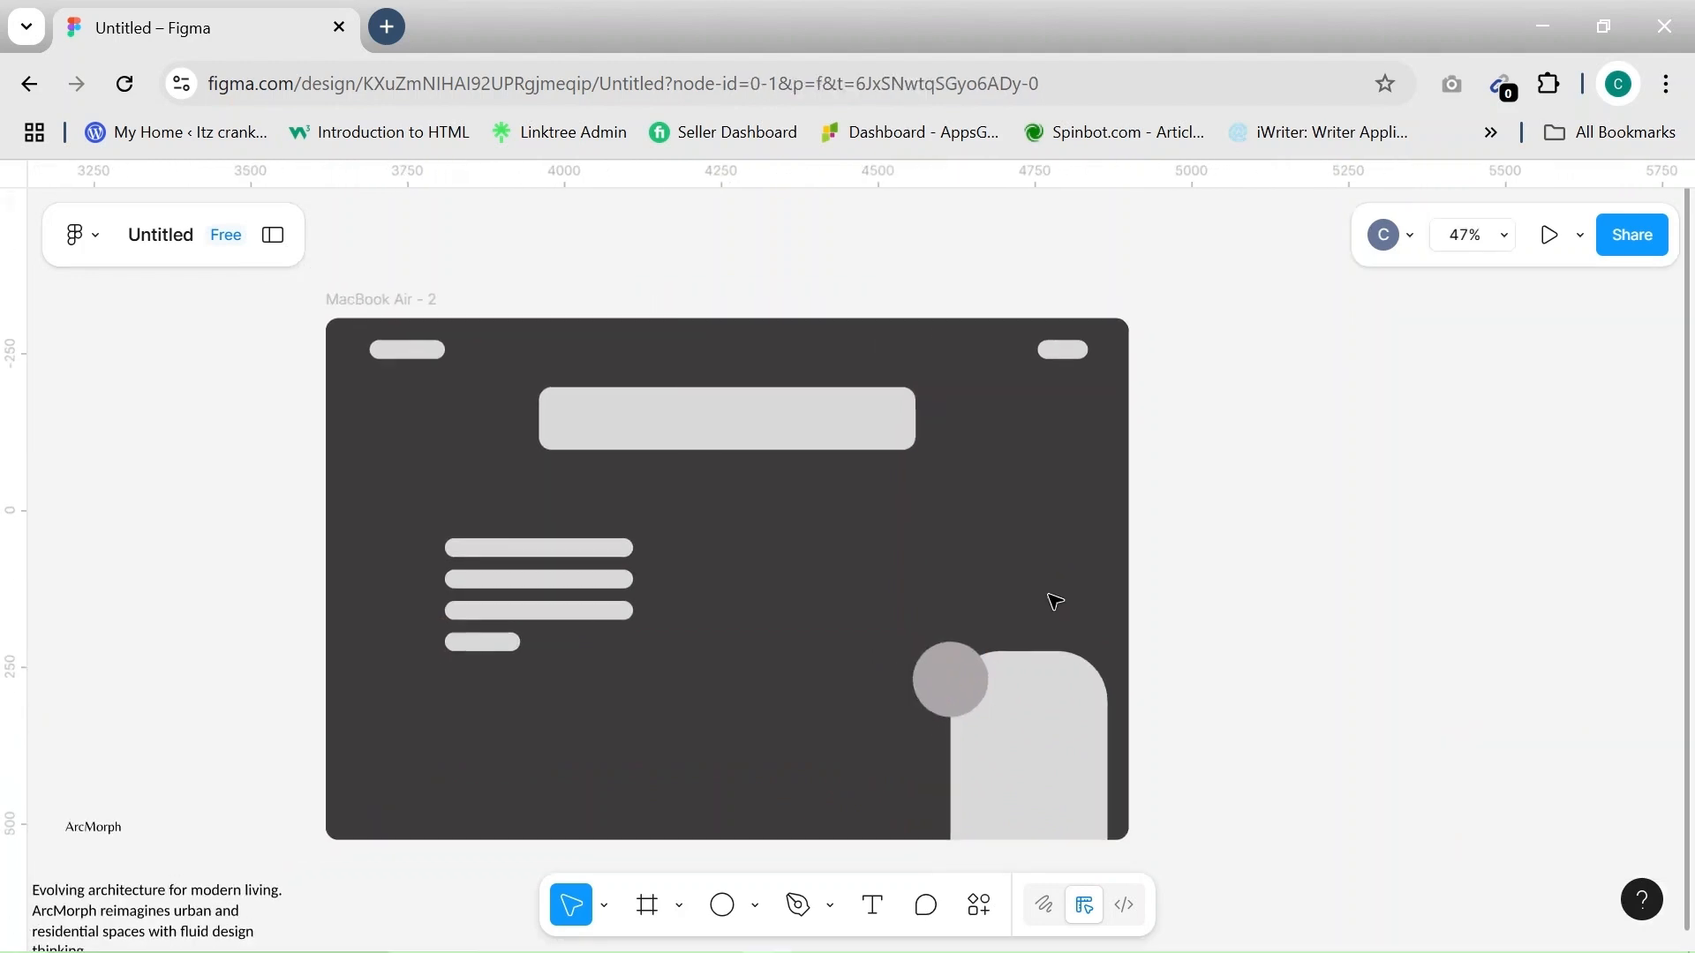
{"action": "left_click", "coordinate": [394, 314]}
{"action": "key", "text": "ctrl+d"}
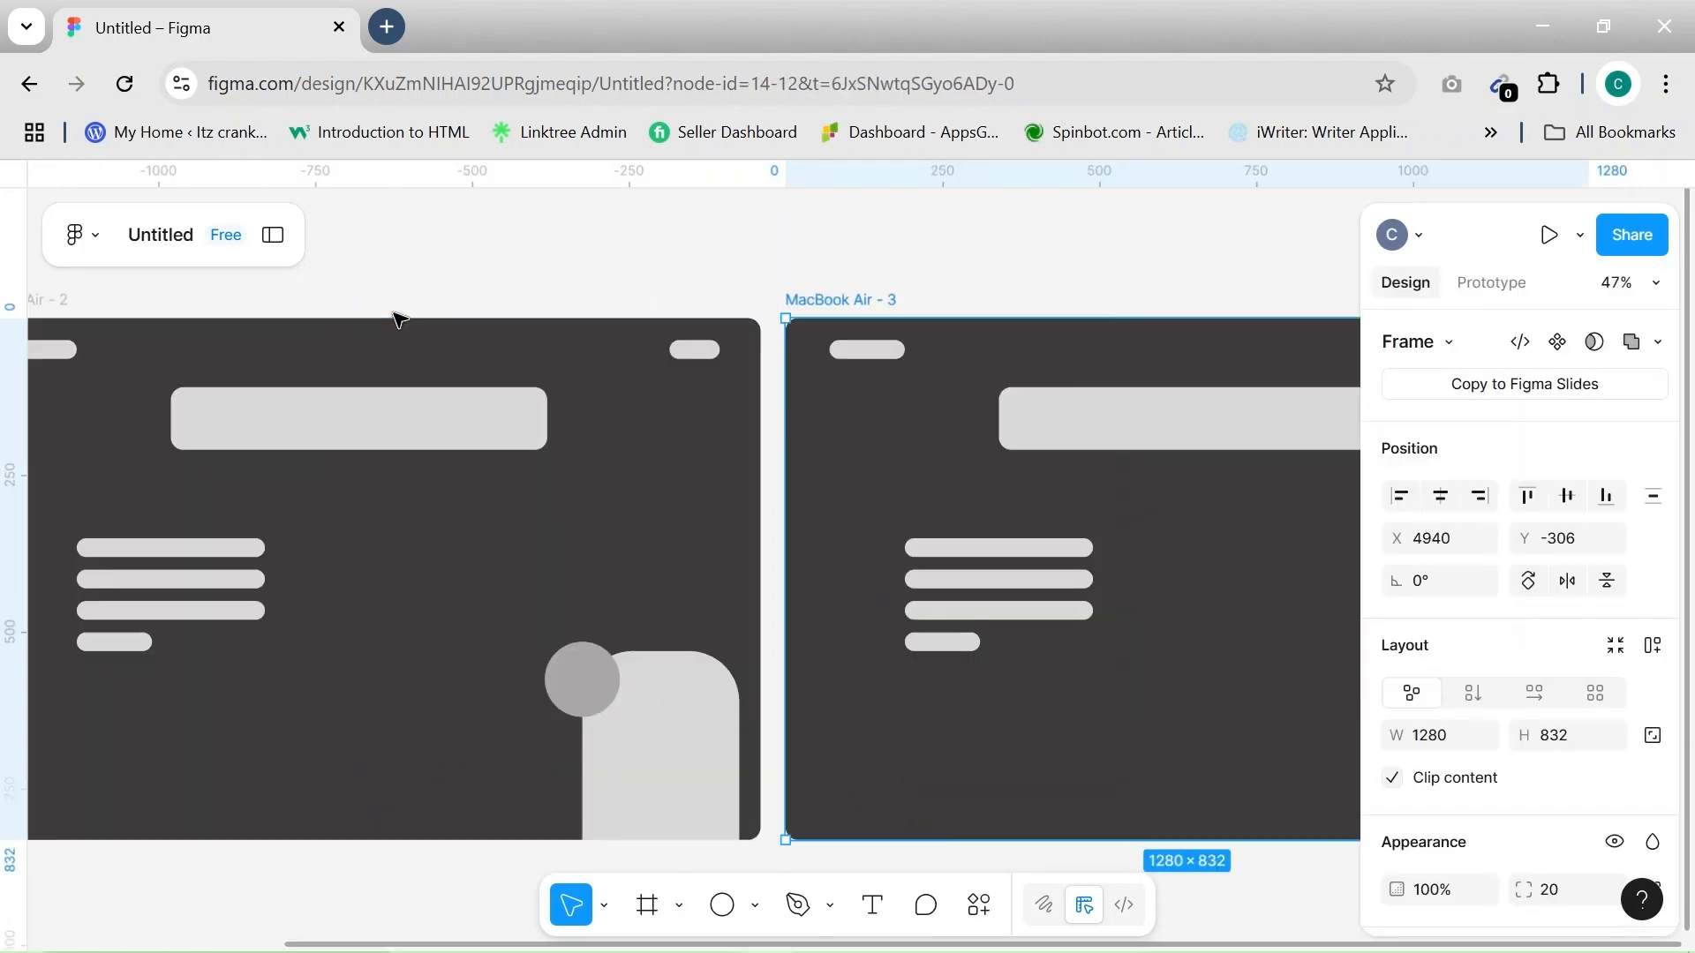
{"action": "left_click", "coordinate": [636, 280]}
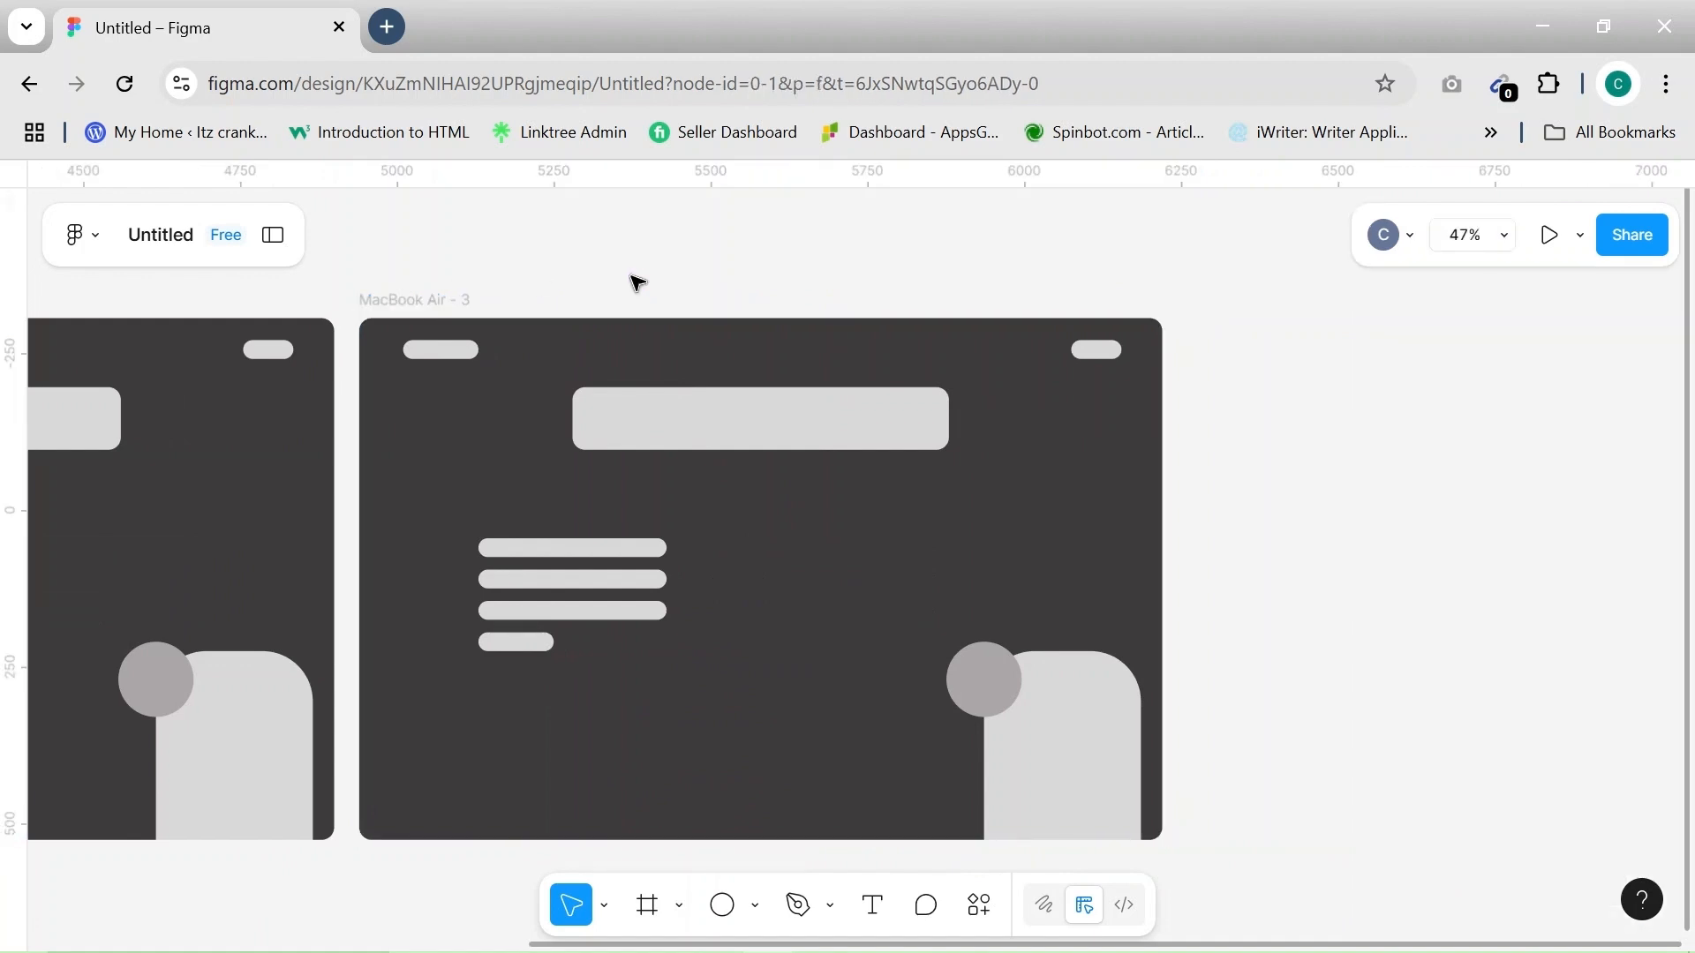
Select the duplicated frame and list Unsplash photos for architecture
{"action": "scroll", "coordinate": [635, 281], "scroll_direction": "down", "scroll_amount": 2}
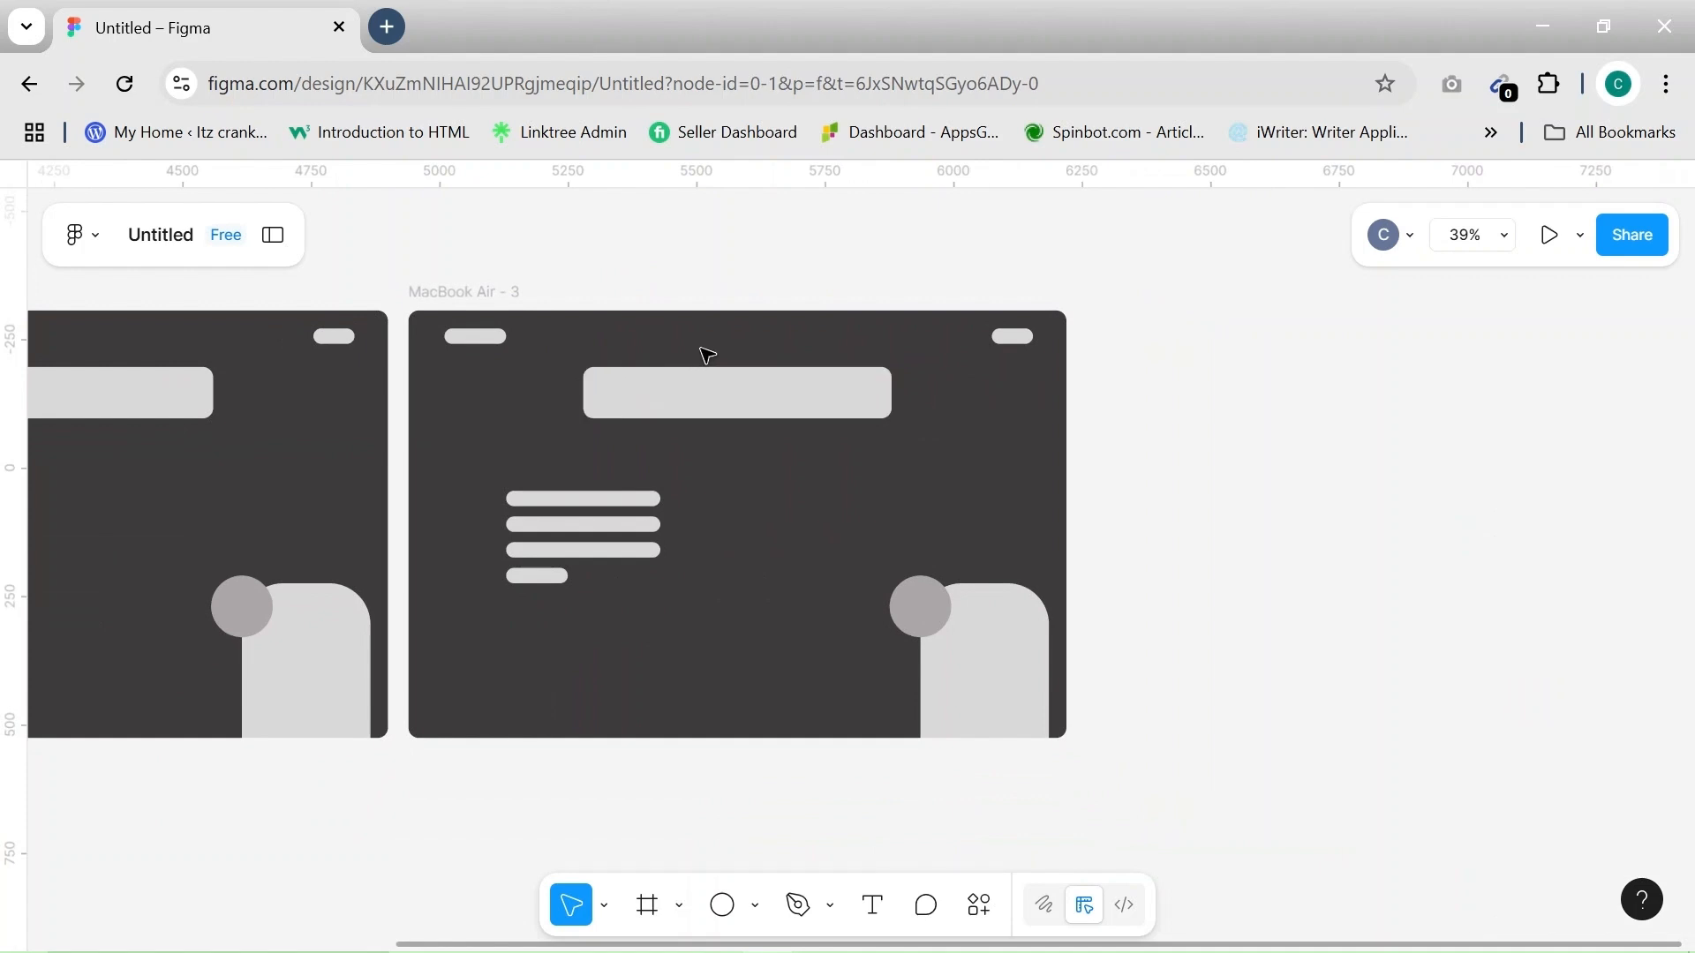
{"action": "left_click", "coordinate": [483, 294]}
{"action": "right_click", "coordinate": [1135, 436]}
{"action": "mouse_move", "coordinate": [1202, 660]}
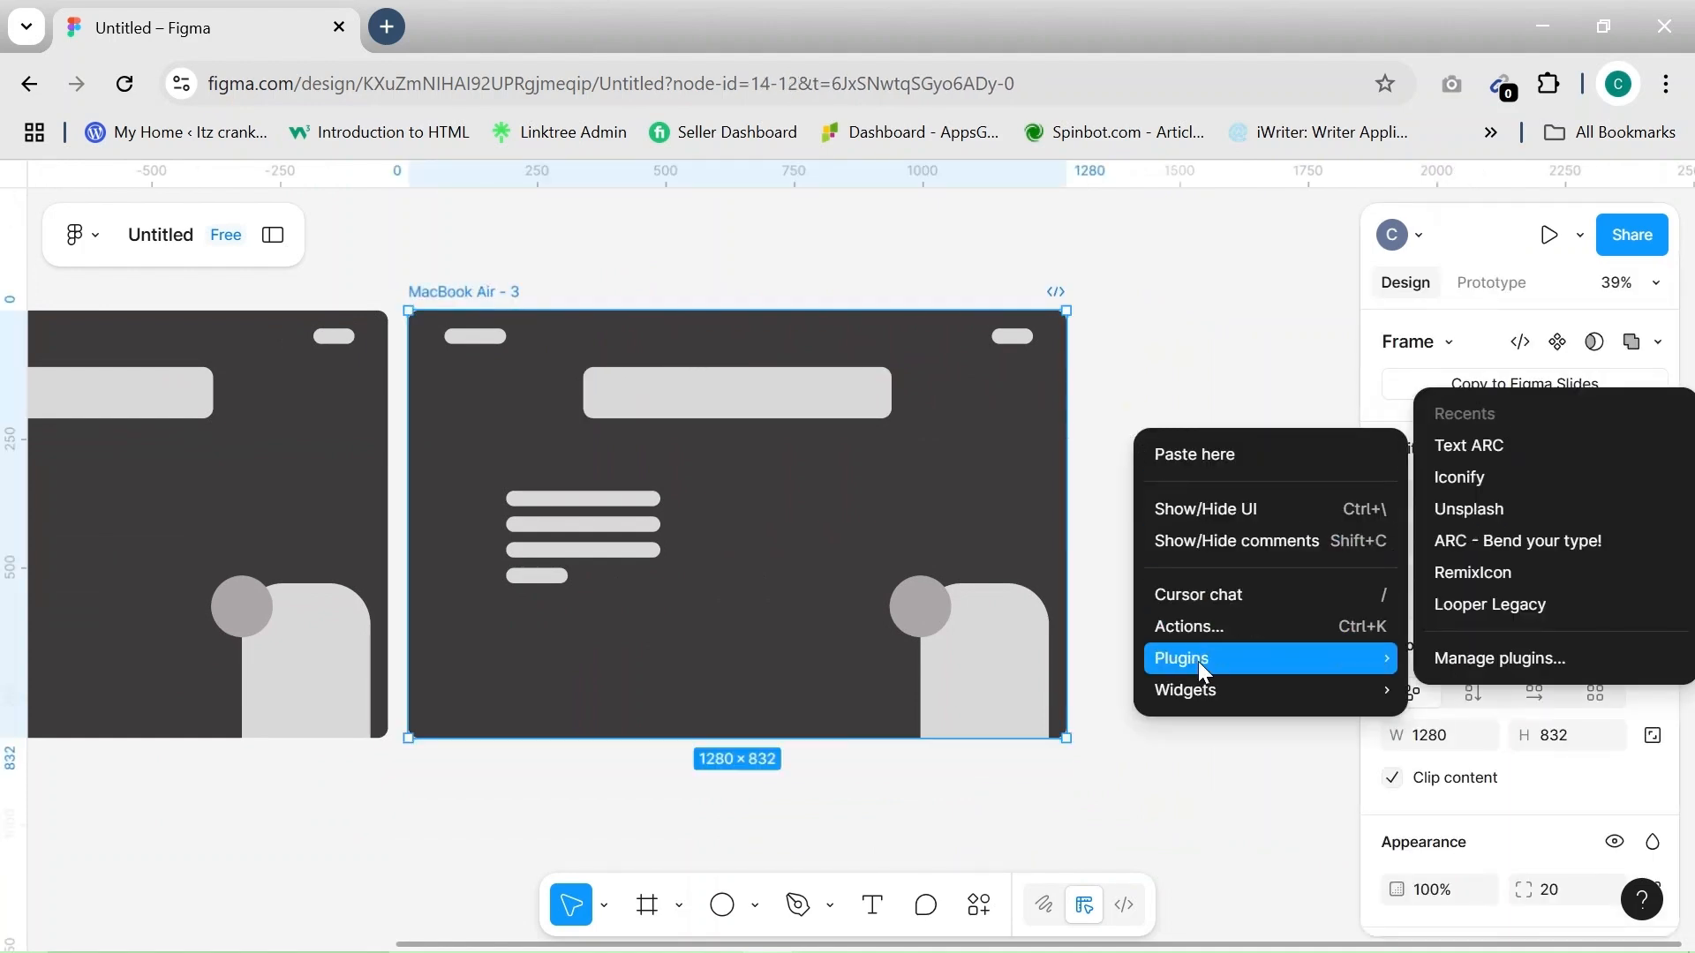
{"action": "left_click", "coordinate": [1513, 510]}
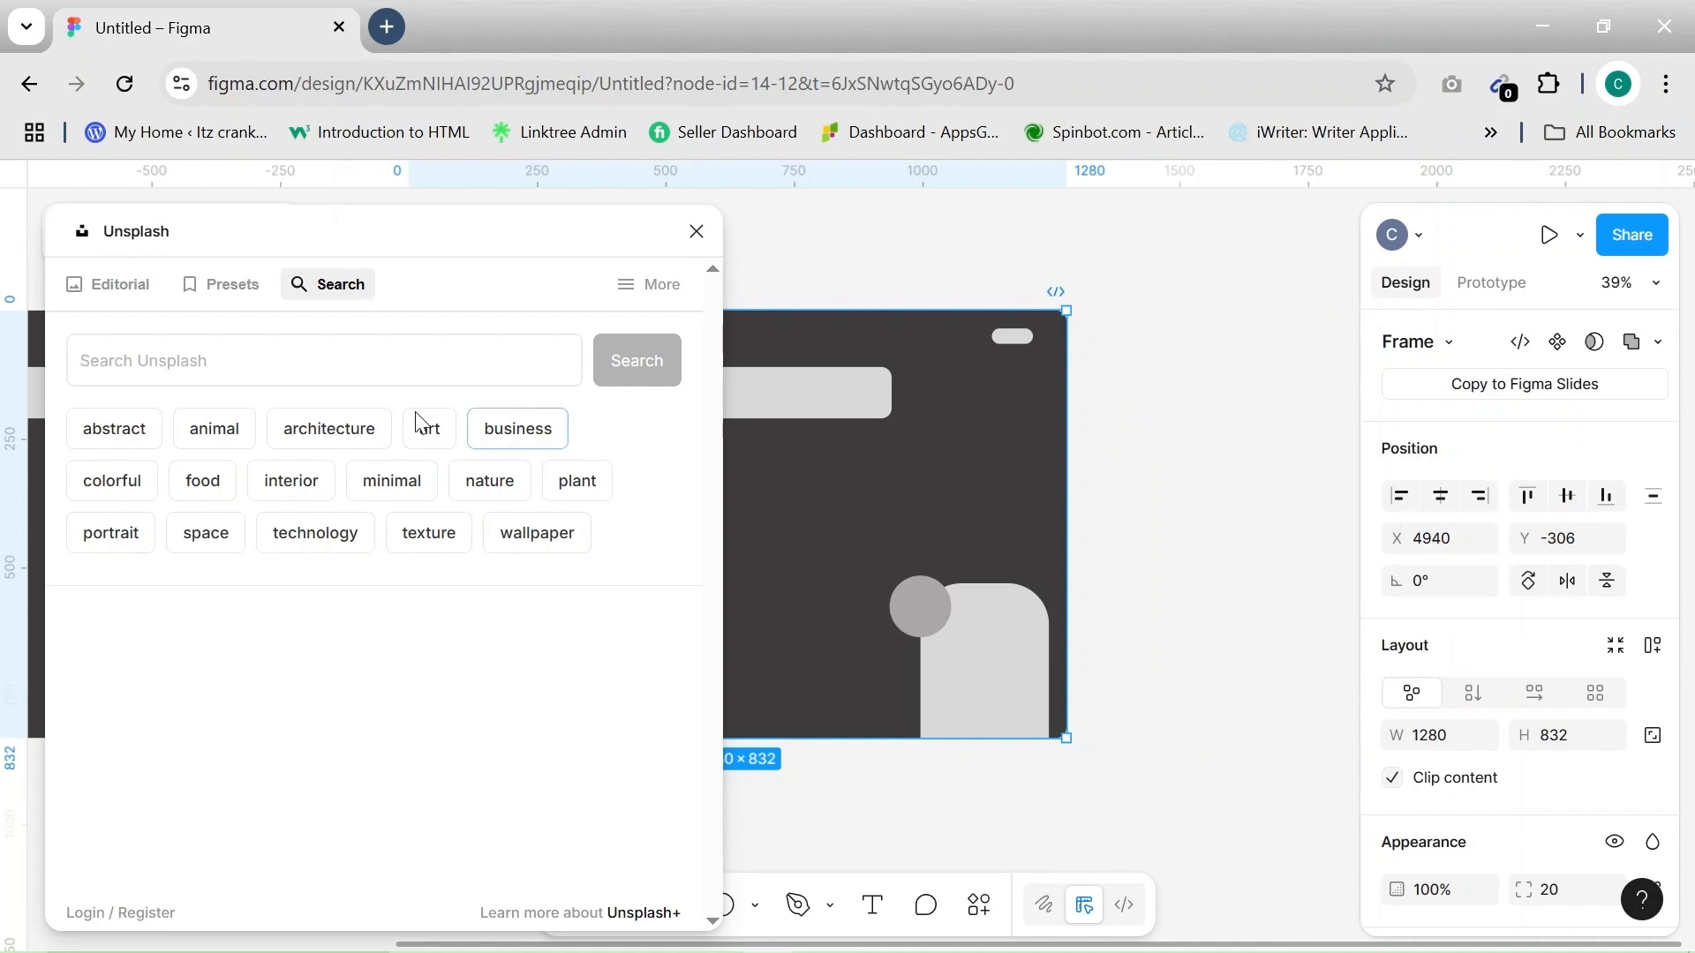
{"action": "left_click", "coordinate": [313, 433]}
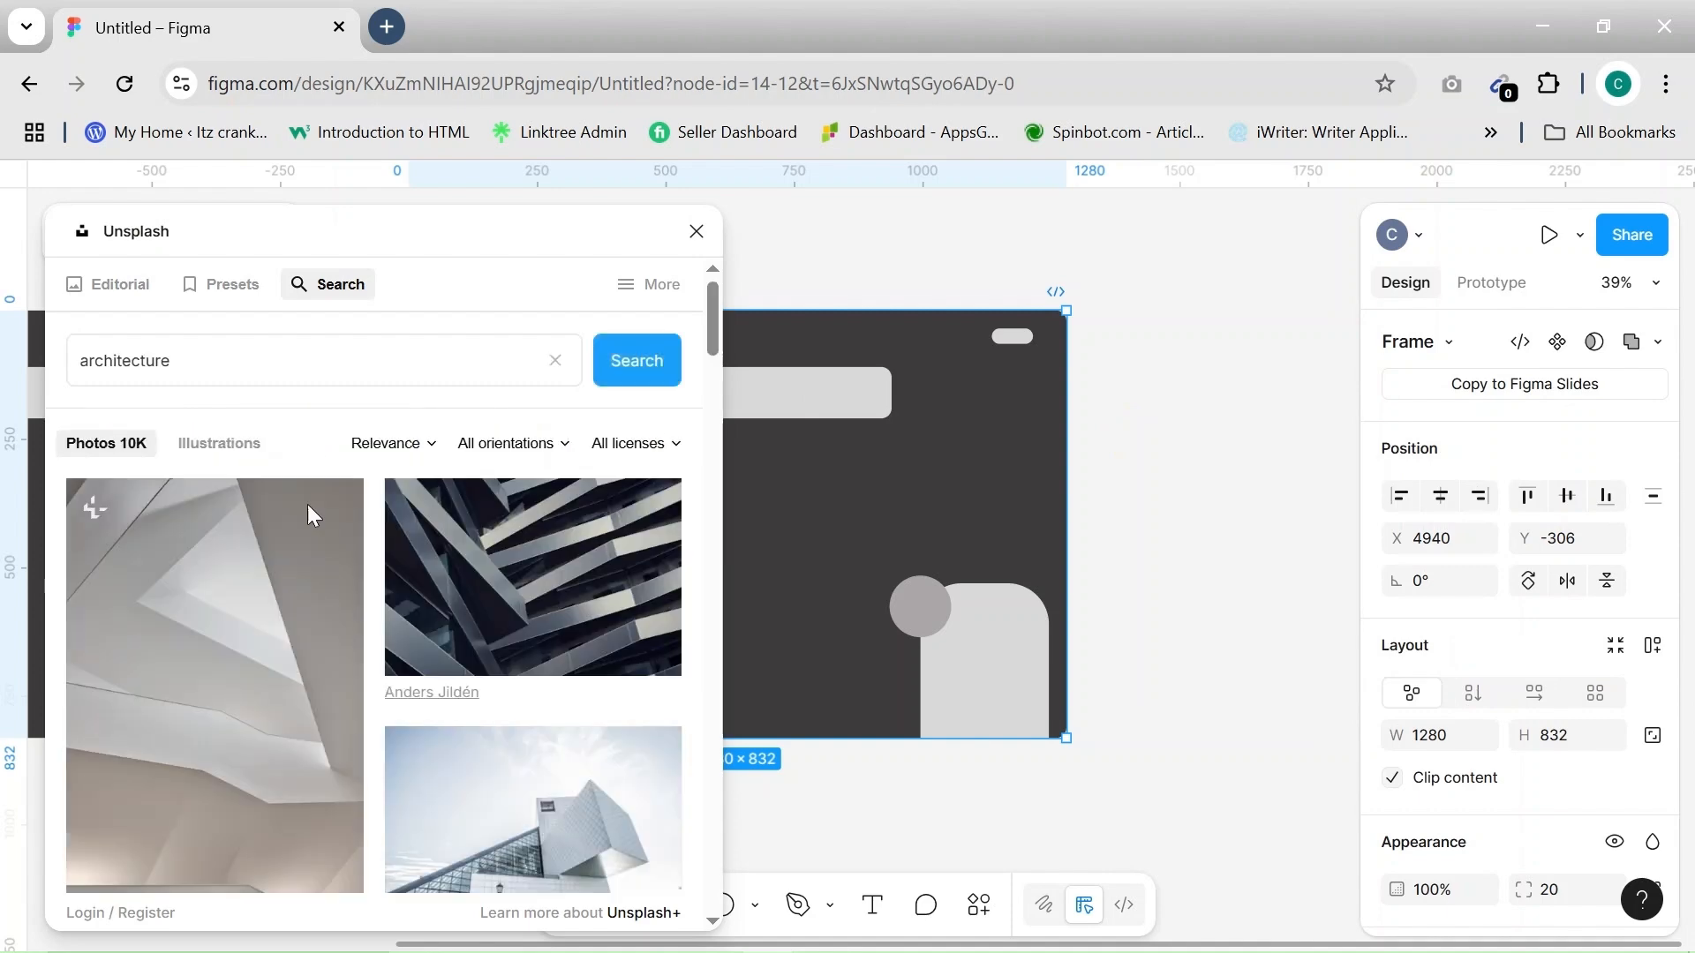
Fill the duplicated frame's background with the dark blue portrait photo of a curved structure with white ribs
{"action": "scroll", "coordinate": [315, 684], "scroll_direction": "down", "scroll_amount": 8}
{"action": "scroll", "coordinate": [312, 681], "scroll_direction": "down", "scroll_amount": 15}
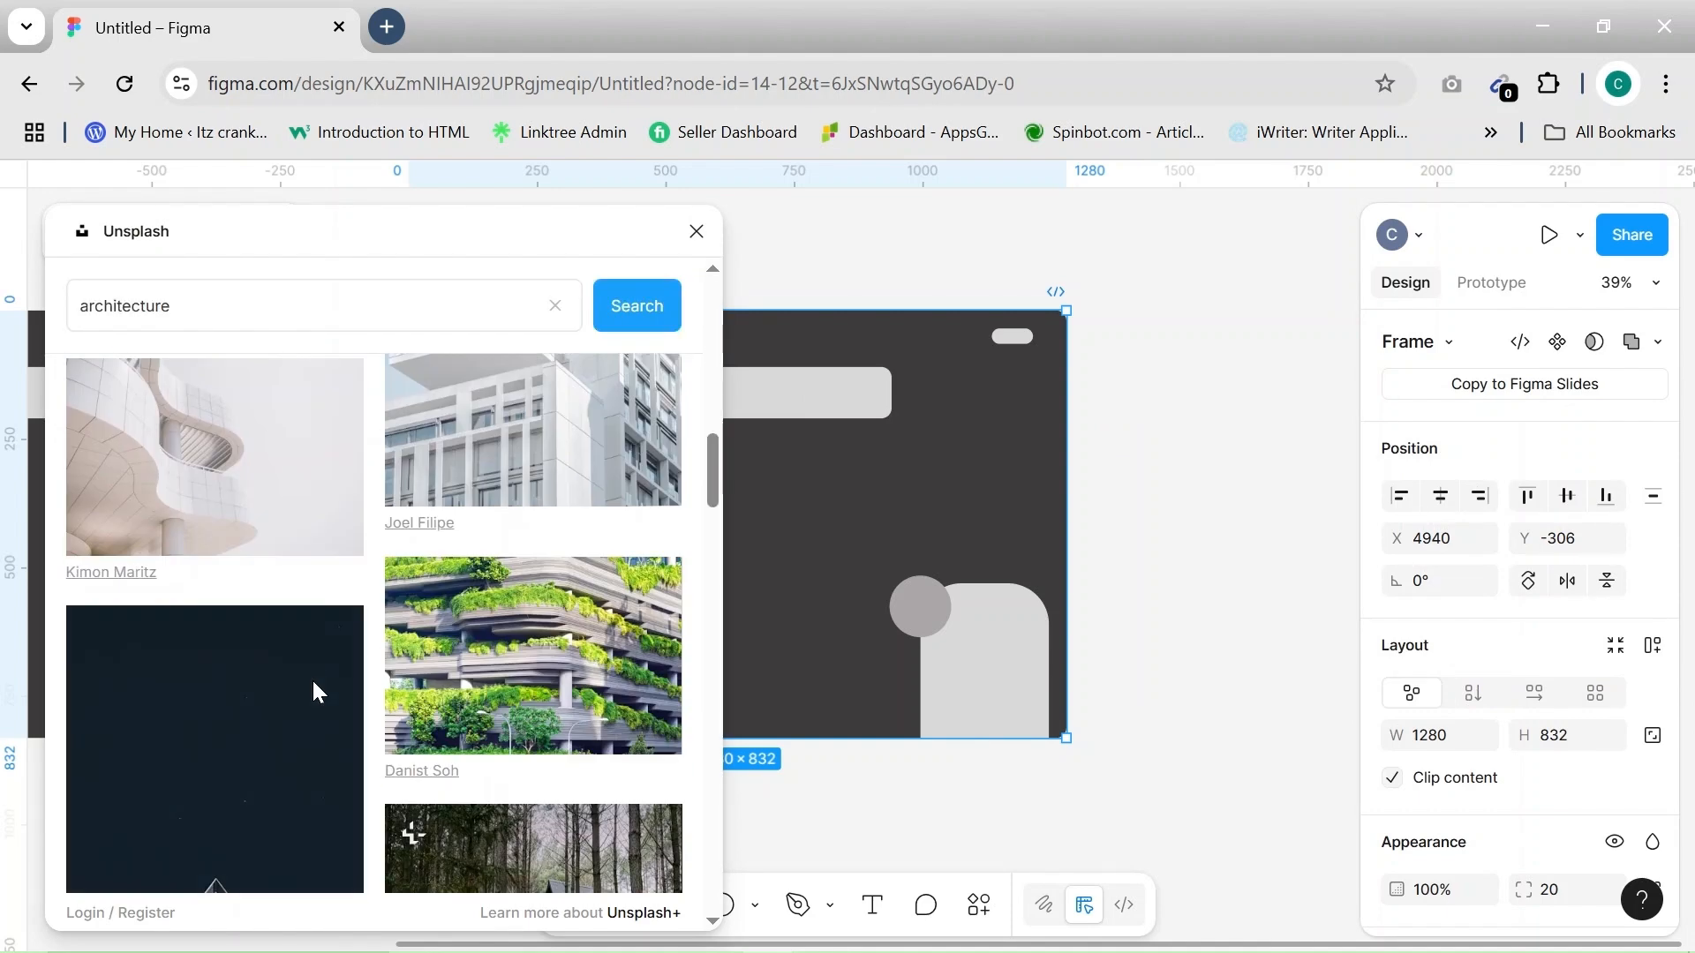
{"action": "scroll", "coordinate": [315, 689], "scroll_direction": "down", "scroll_amount": 15}
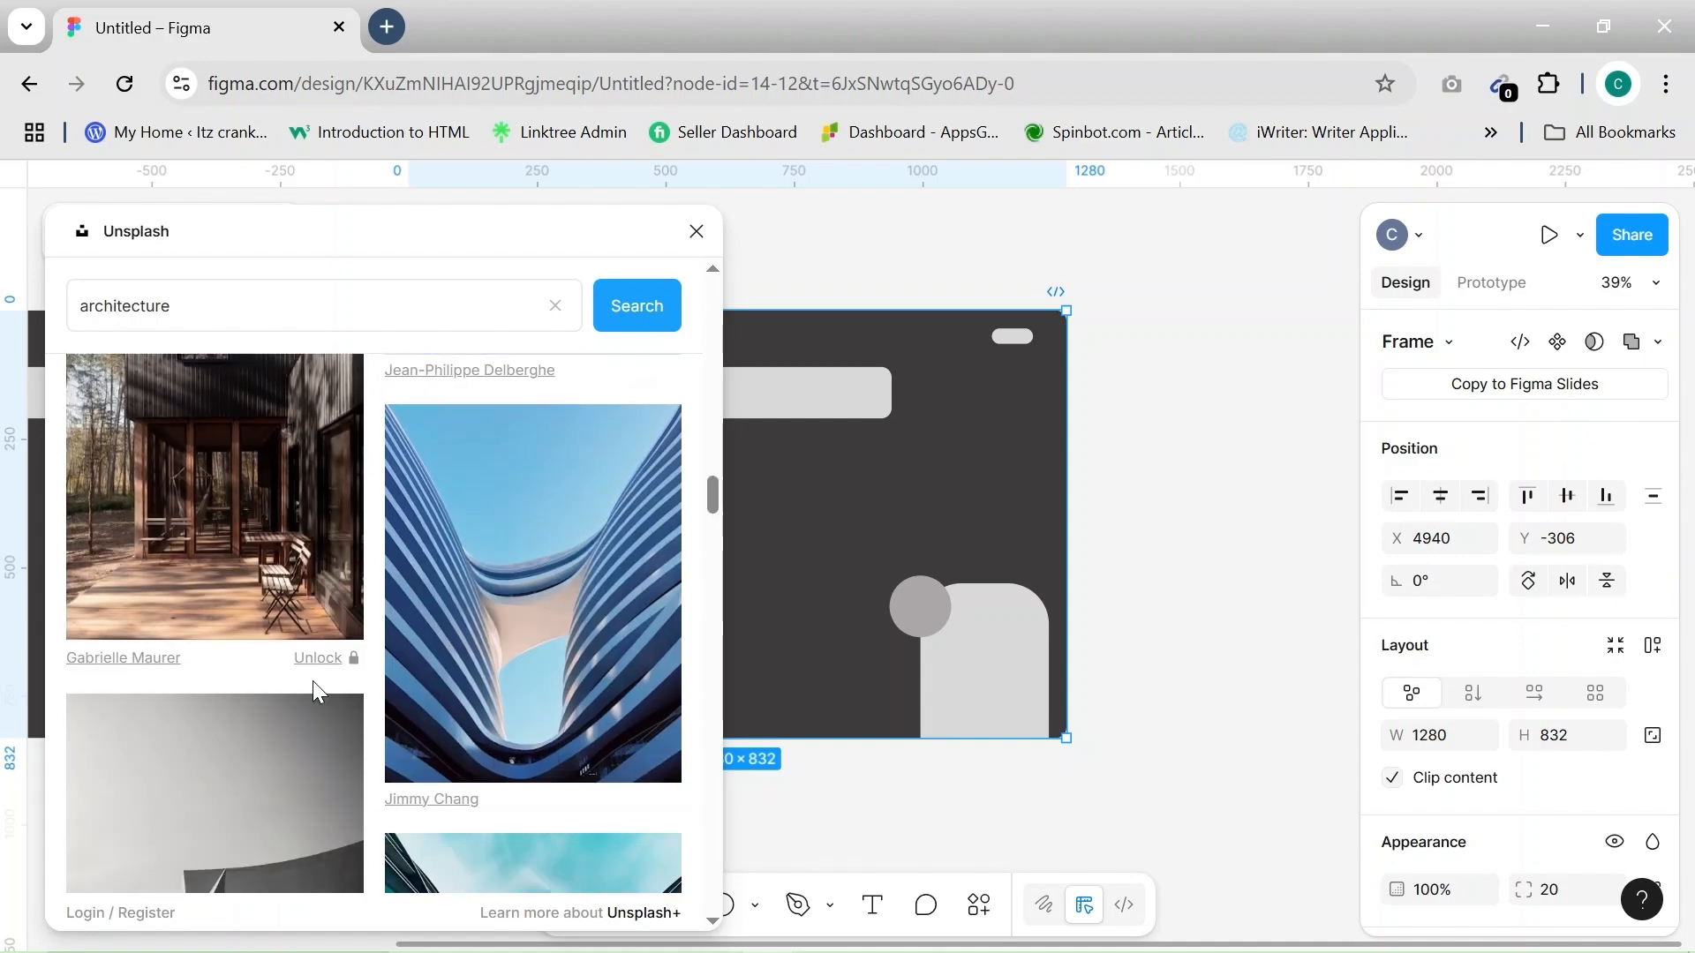
{"action": "scroll", "coordinate": [312, 681], "scroll_direction": "down", "scroll_amount": 15}
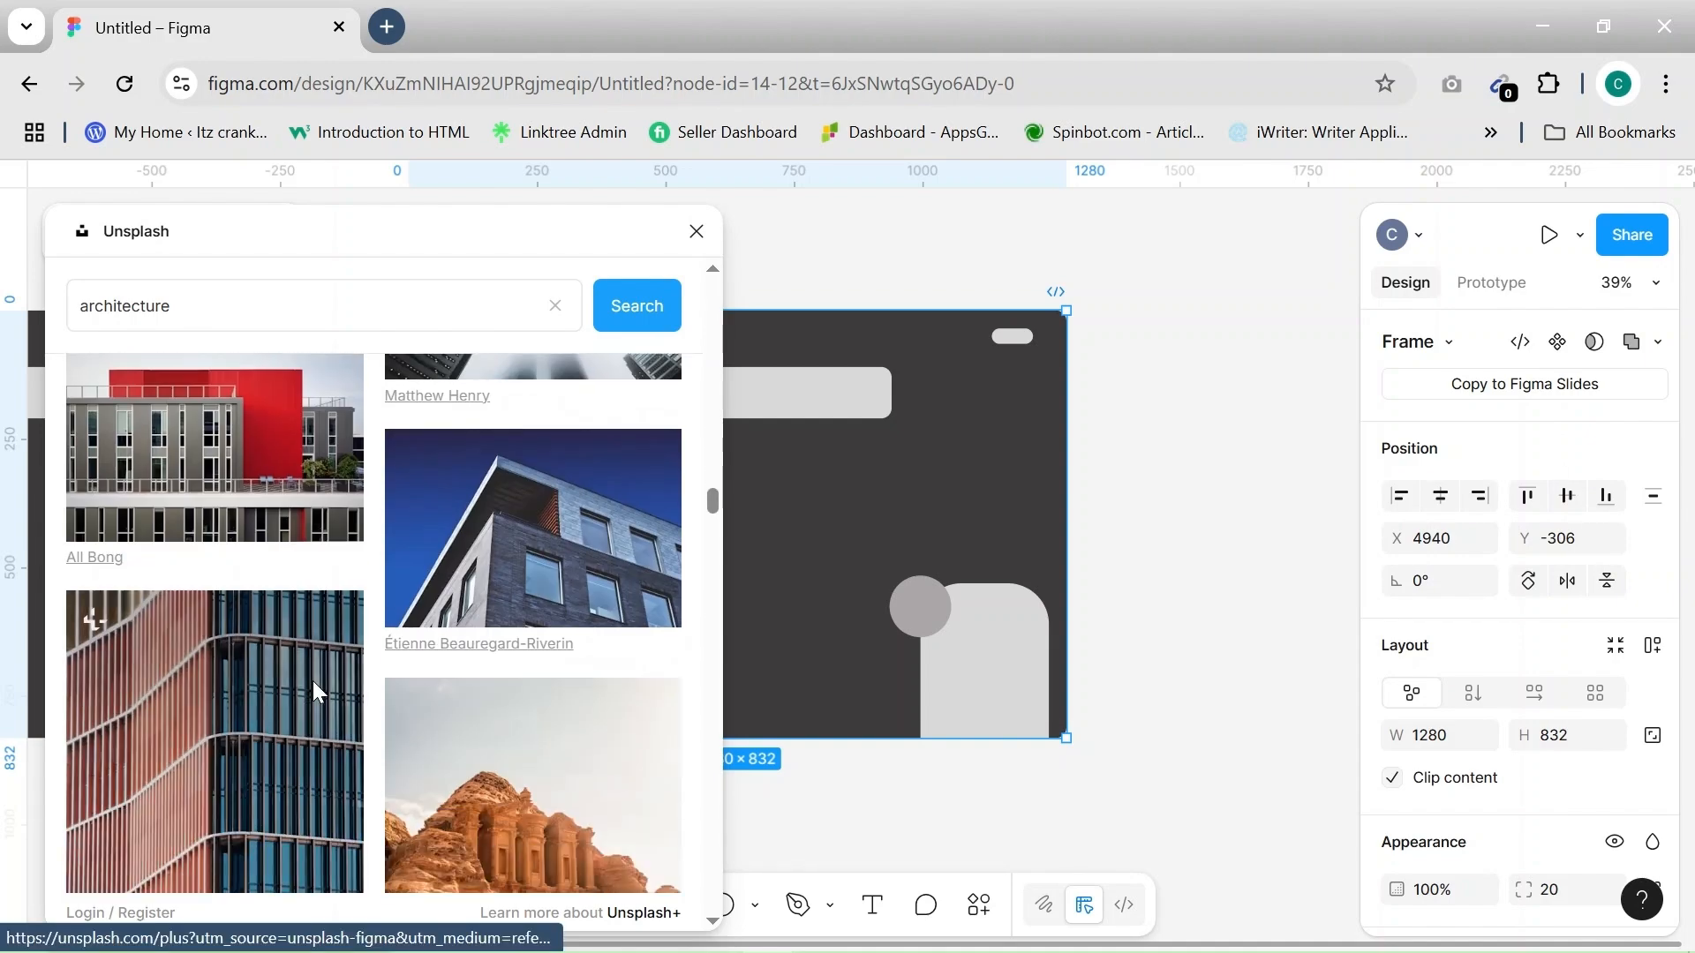
{"action": "scroll", "coordinate": [312, 680], "scroll_direction": "down", "scroll_amount": 15}
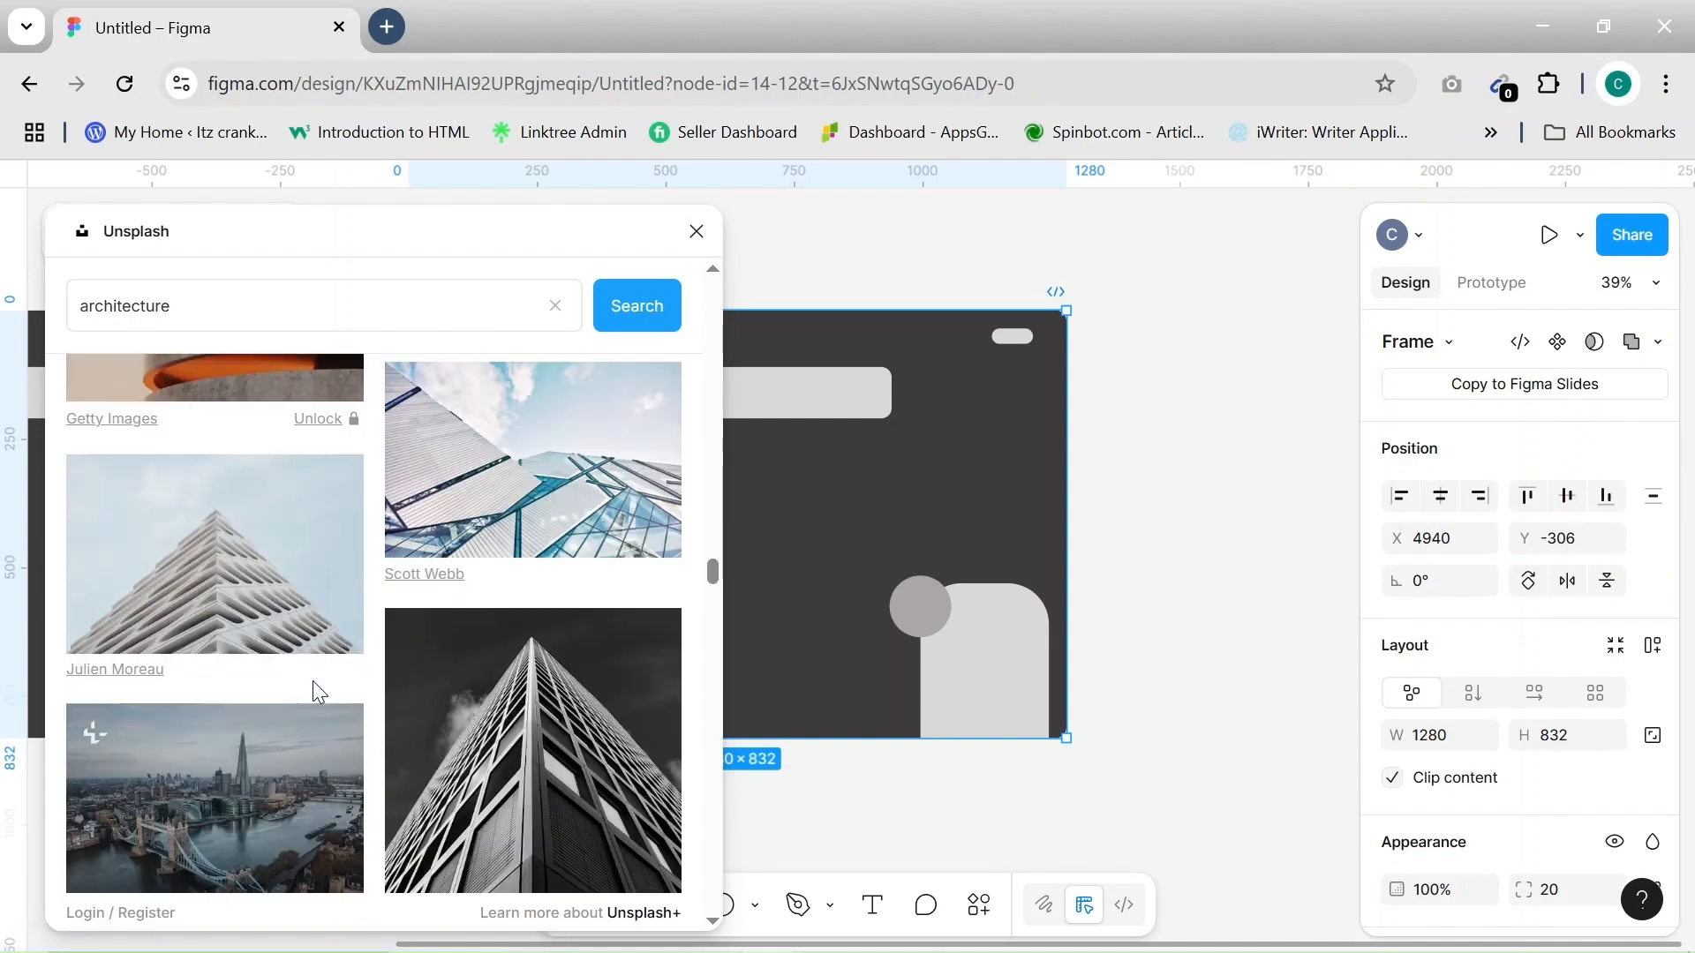
{"action": "scroll", "coordinate": [313, 681], "scroll_direction": "down", "scroll_amount": 15}
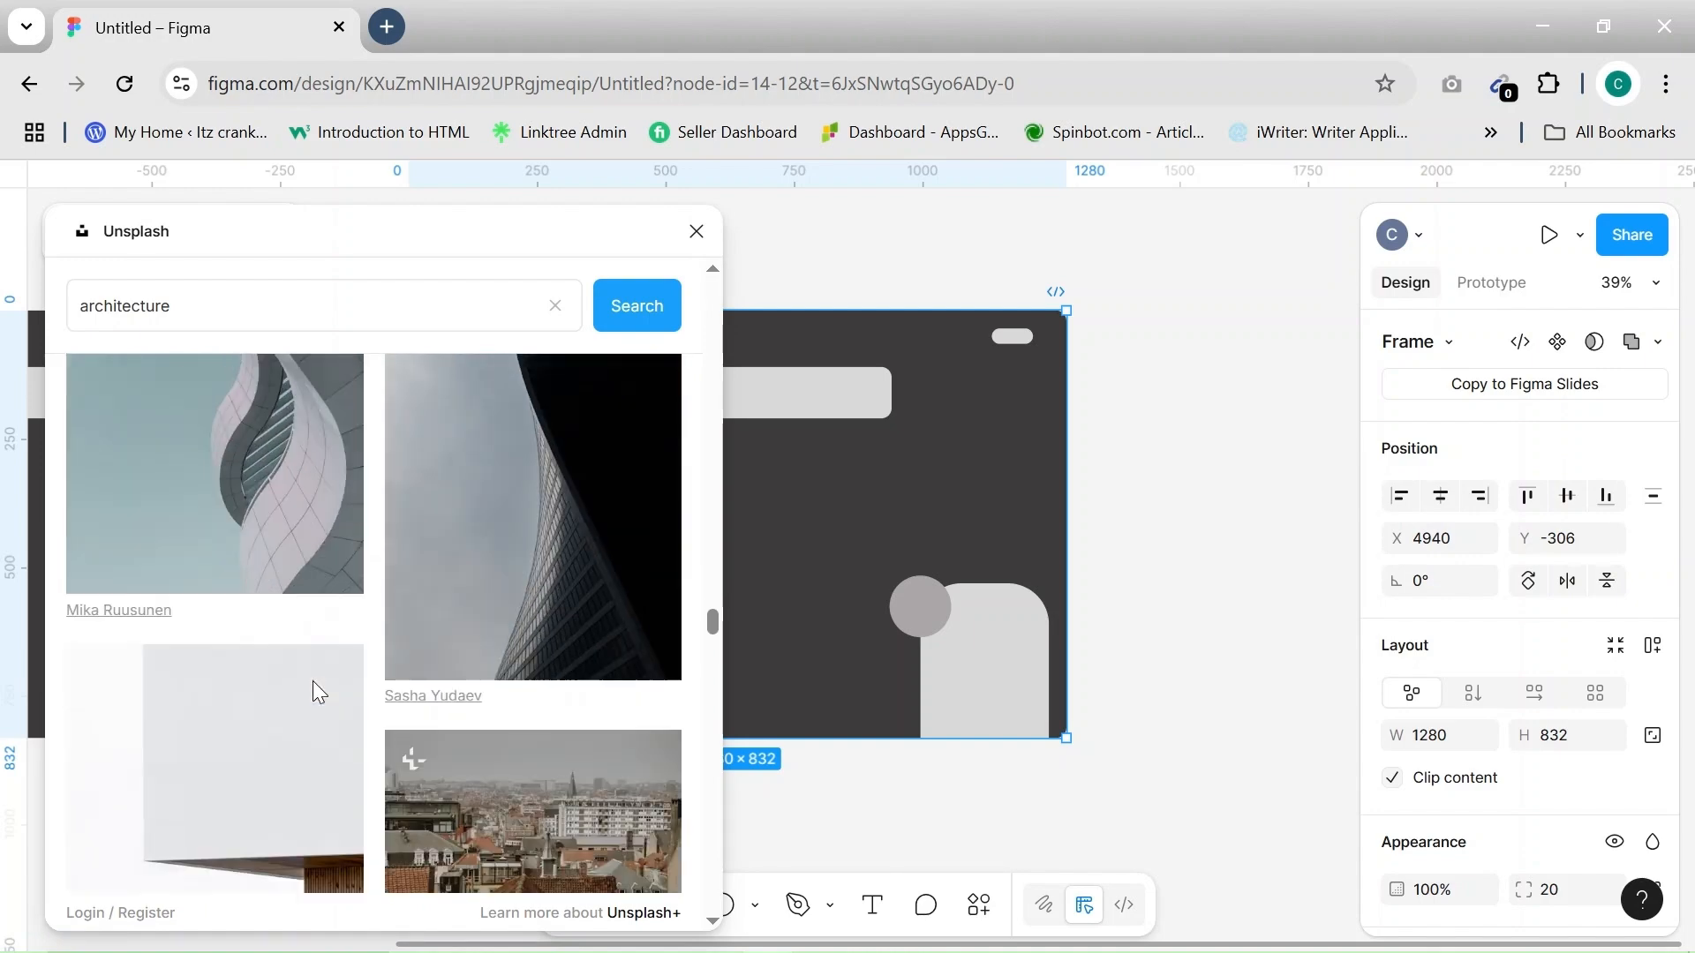
{"action": "scroll", "coordinate": [313, 680], "scroll_direction": "down", "scroll_amount": 15}
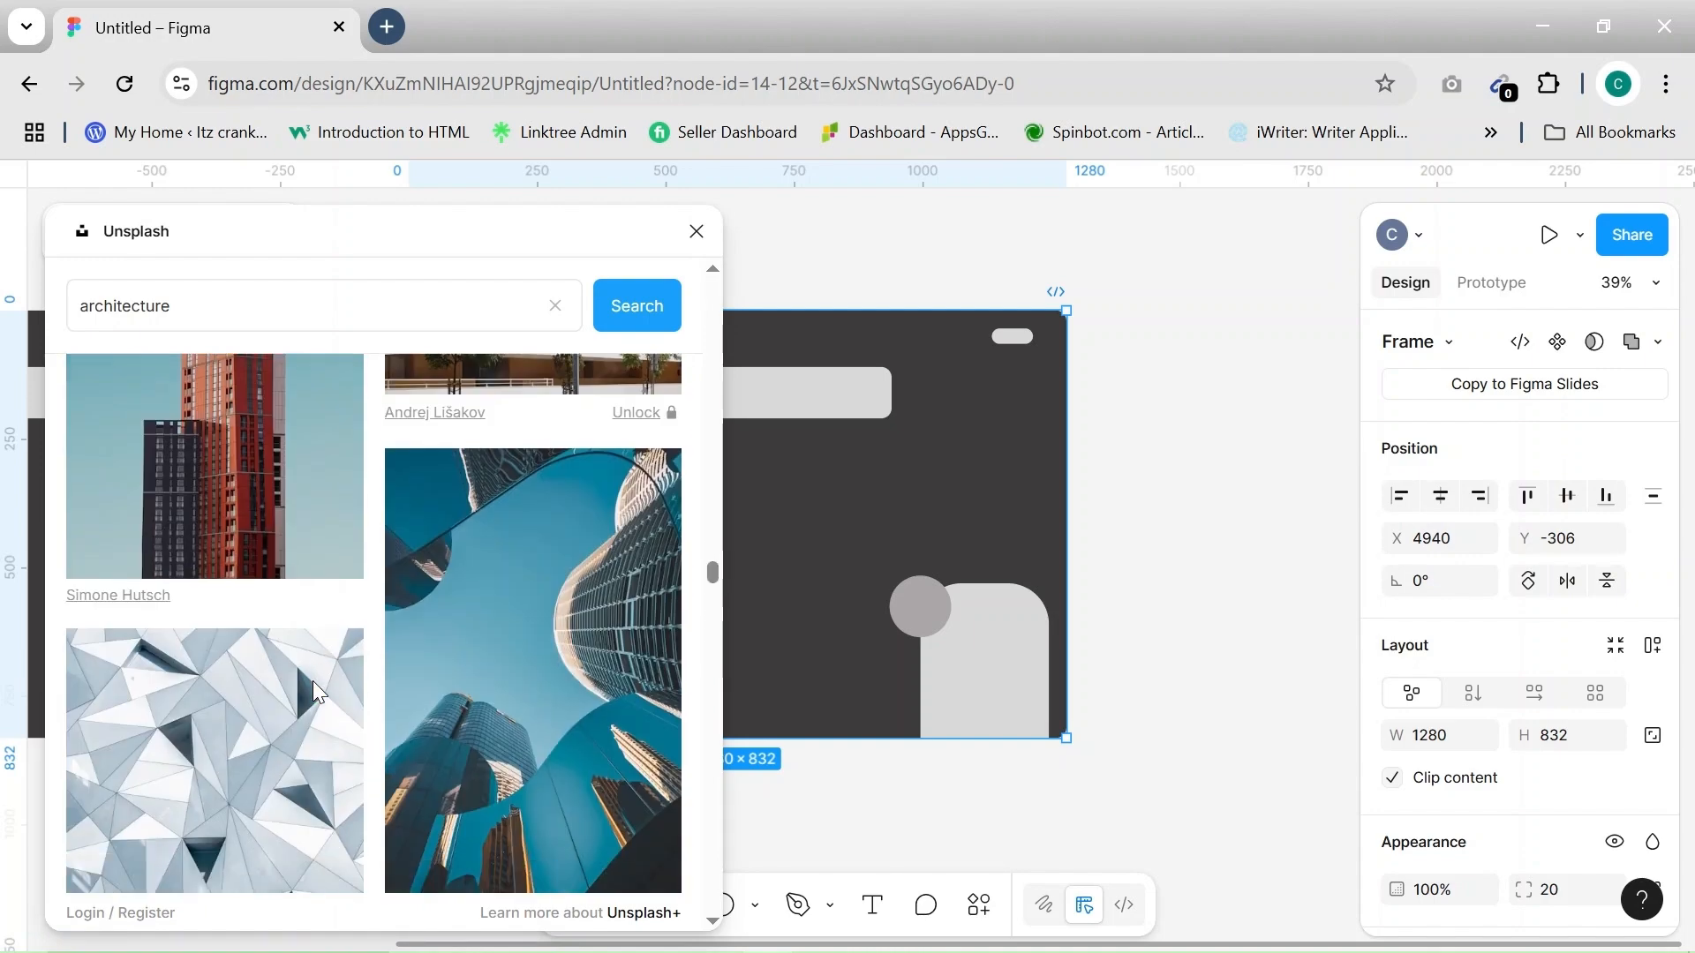
{"action": "scroll", "coordinate": [313, 681], "scroll_direction": "down", "scroll_amount": 15}
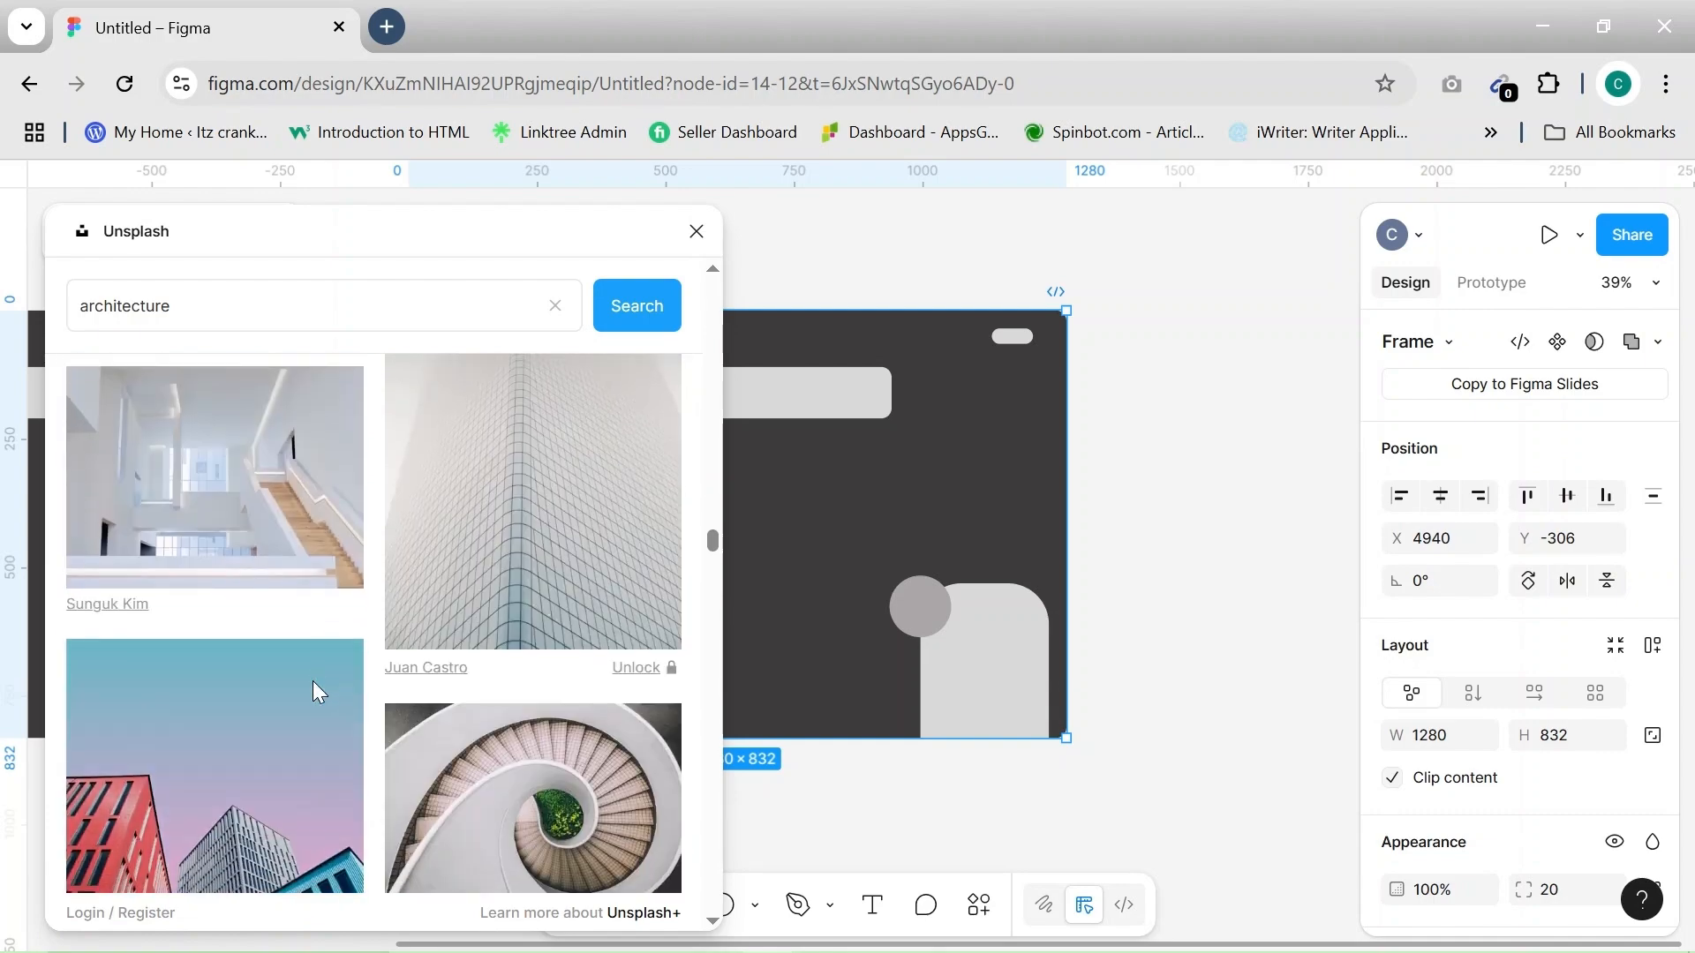
{"action": "scroll", "coordinate": [1099, 568], "scroll_direction": "left", "scroll_amount": 5}
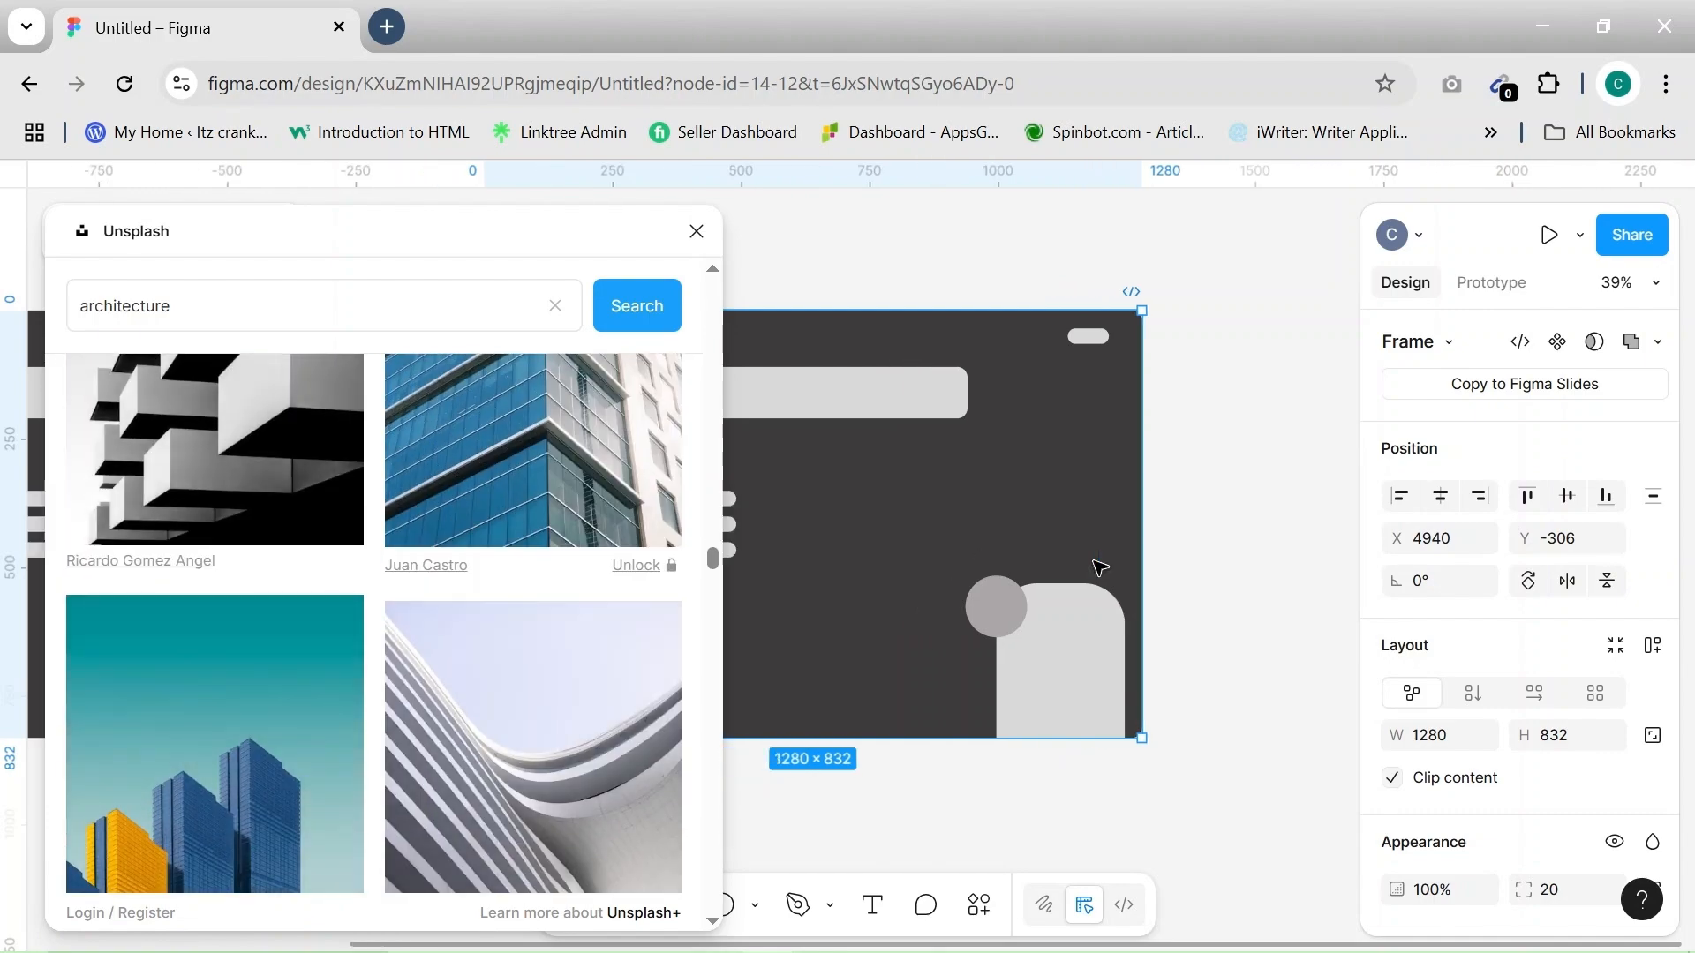
{"action": "scroll", "coordinate": [468, 638], "scroll_direction": "down", "scroll_amount": 15}
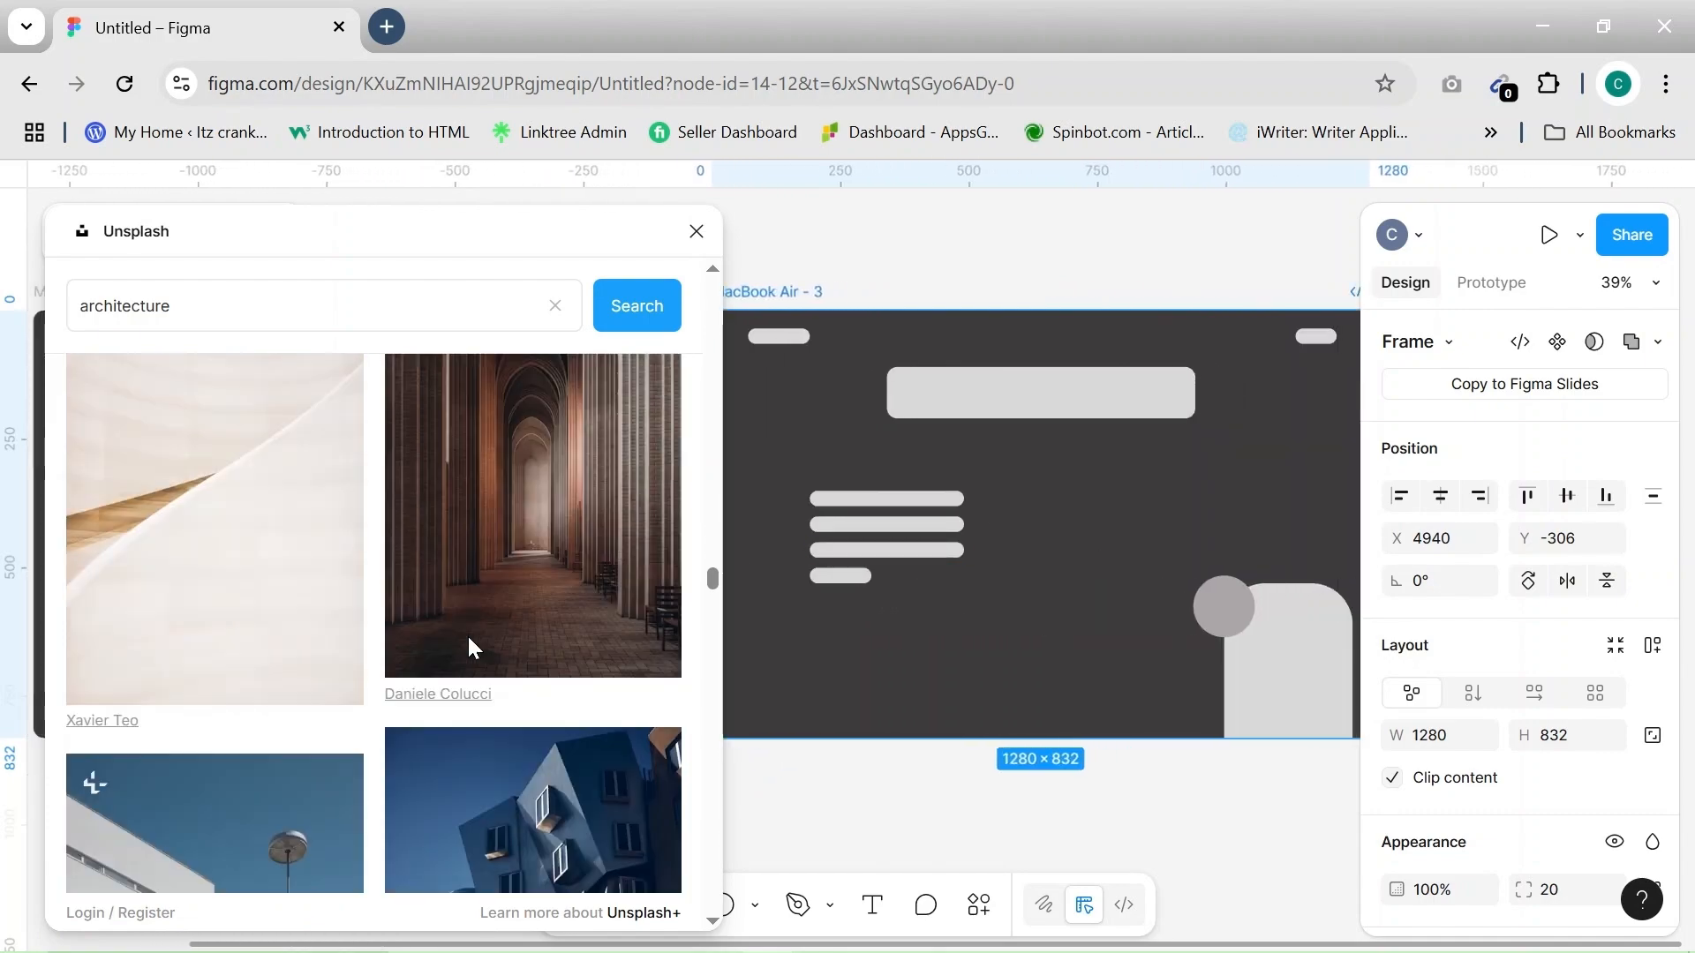
{"action": "scroll", "coordinate": [468, 649], "scroll_direction": "down", "scroll_amount": 5}
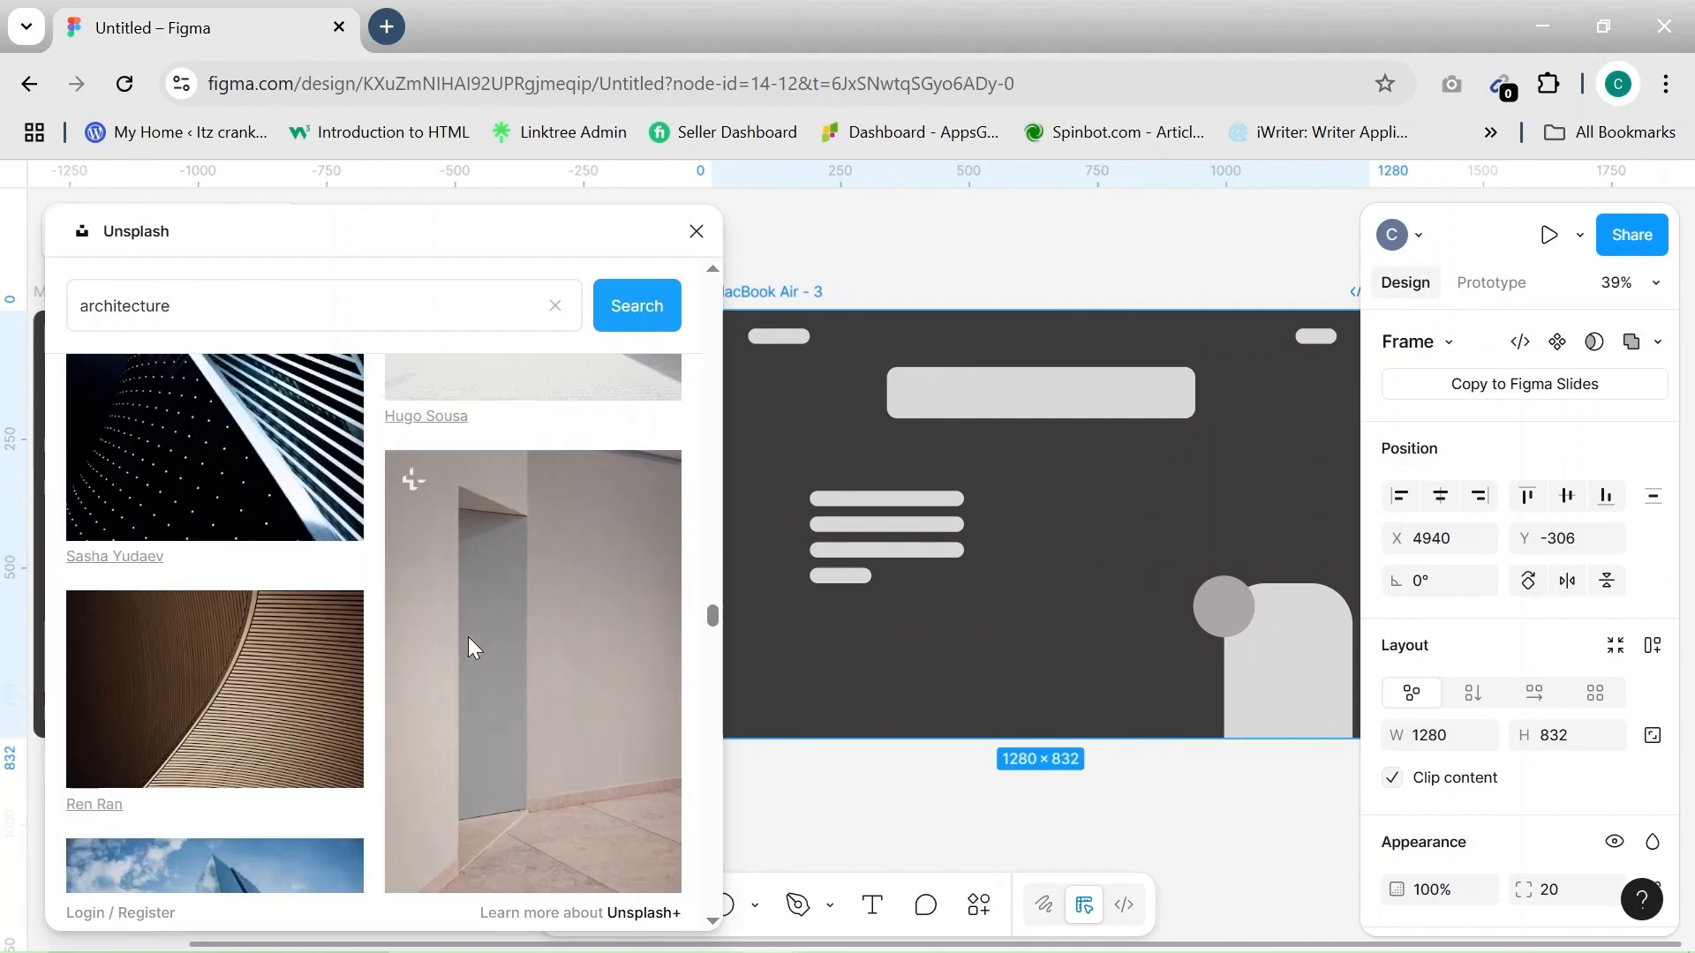
{"action": "scroll", "coordinate": [468, 649], "scroll_direction": "up", "scroll_amount": 4}
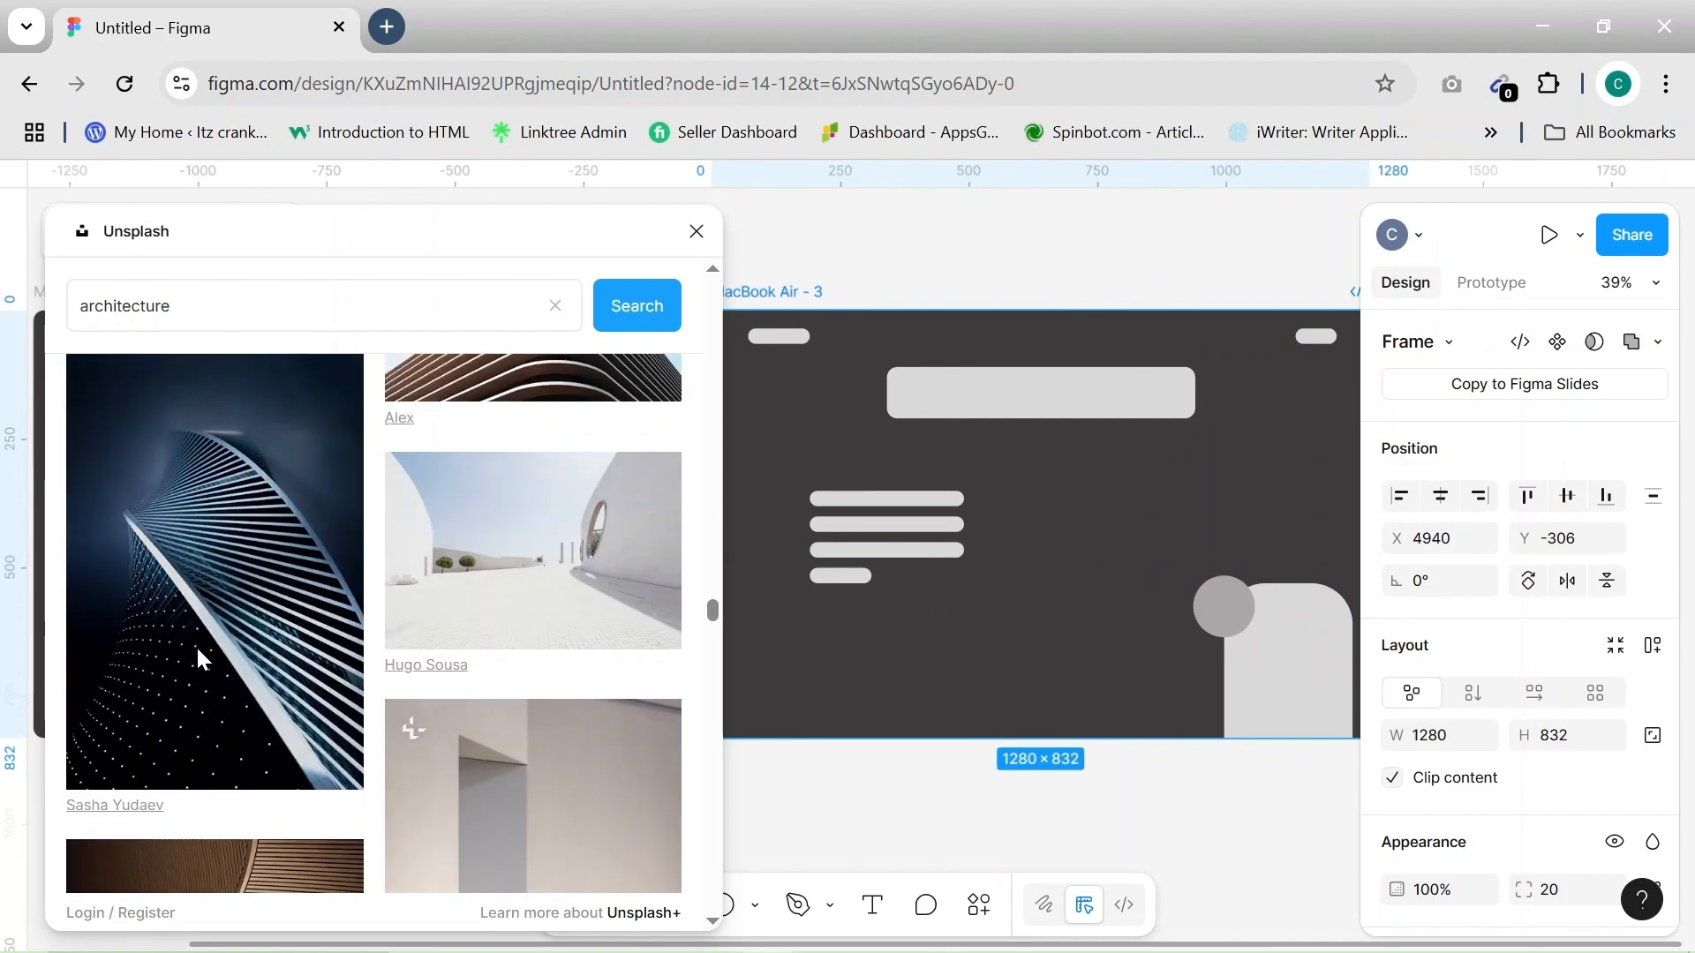
{"action": "left_click", "coordinate": [198, 648]}
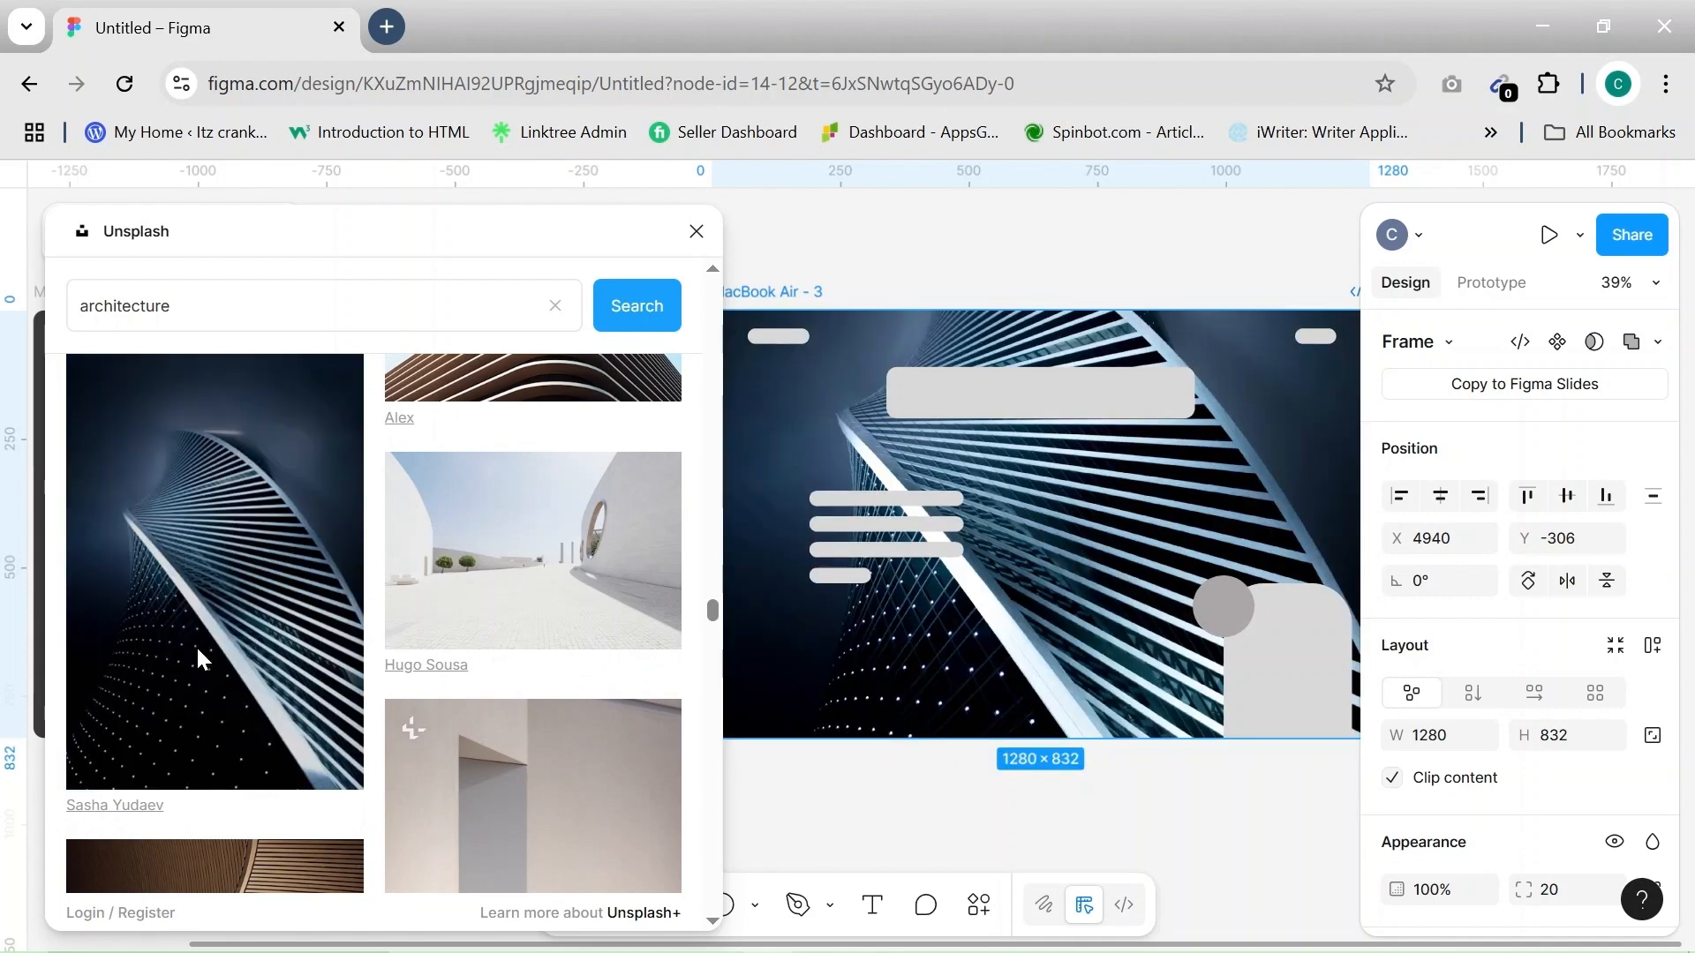
Fill the duplicated frame's tall rounded rectangle with the photo of dark blue, tilted angular buildings, and close Unsplash
{"action": "left_click", "coordinate": [1293, 702]}
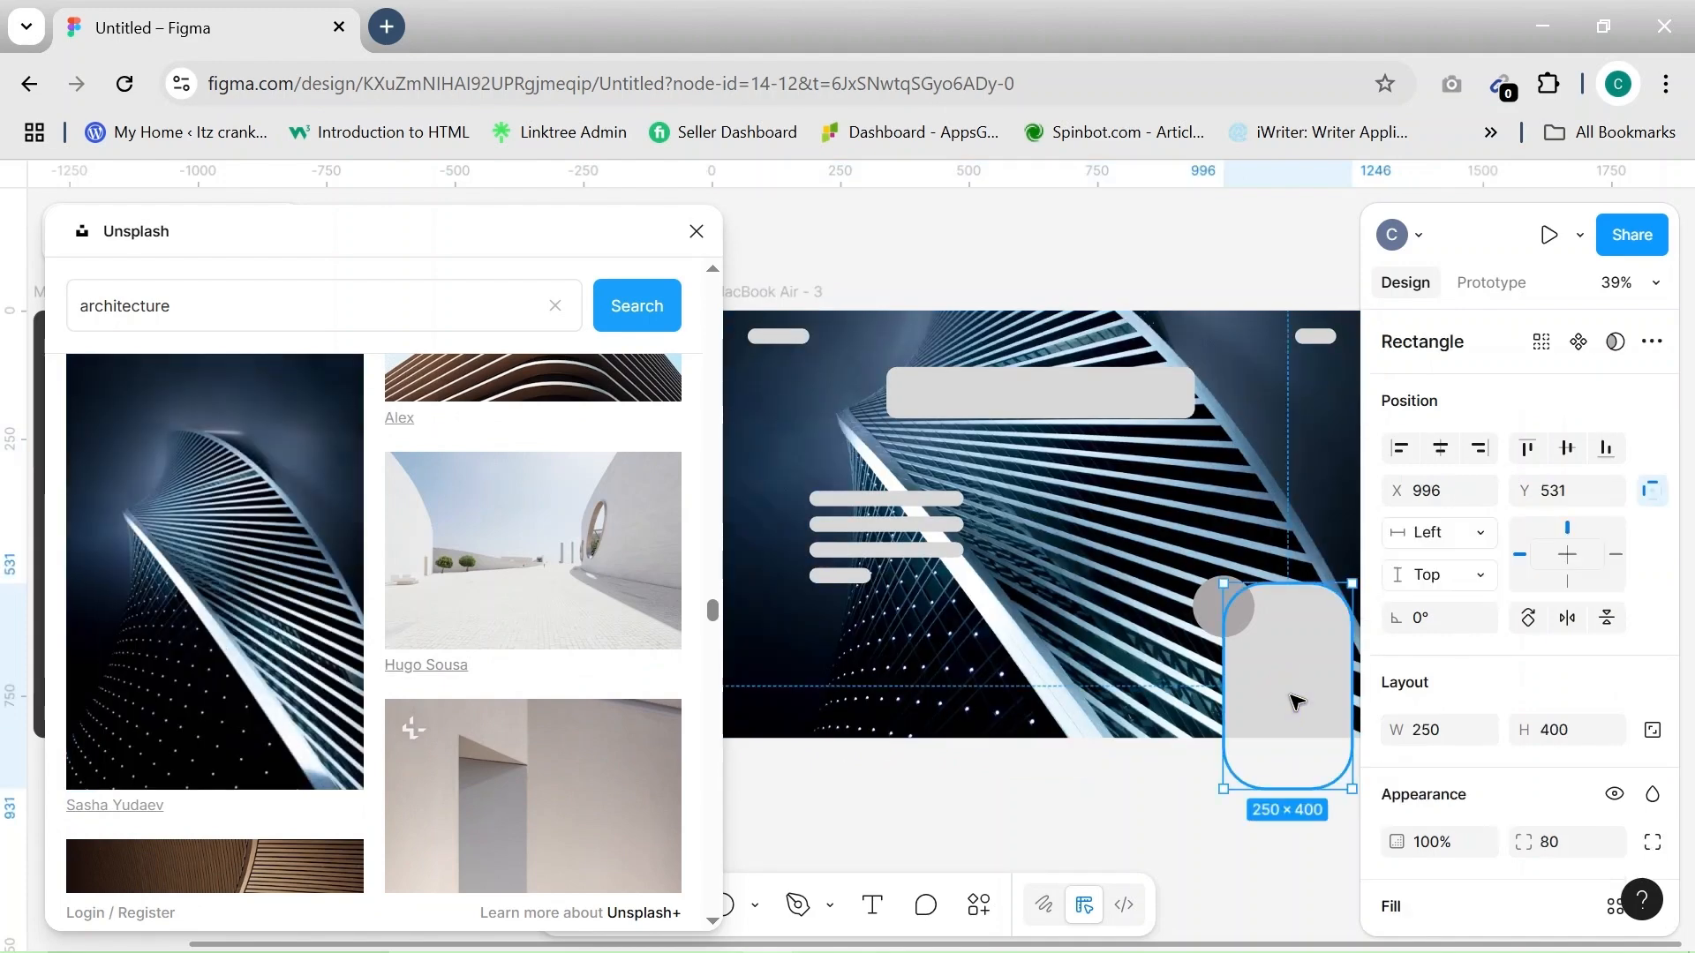
{"action": "scroll", "coordinate": [487, 629], "scroll_direction": "down", "scroll_amount": 10}
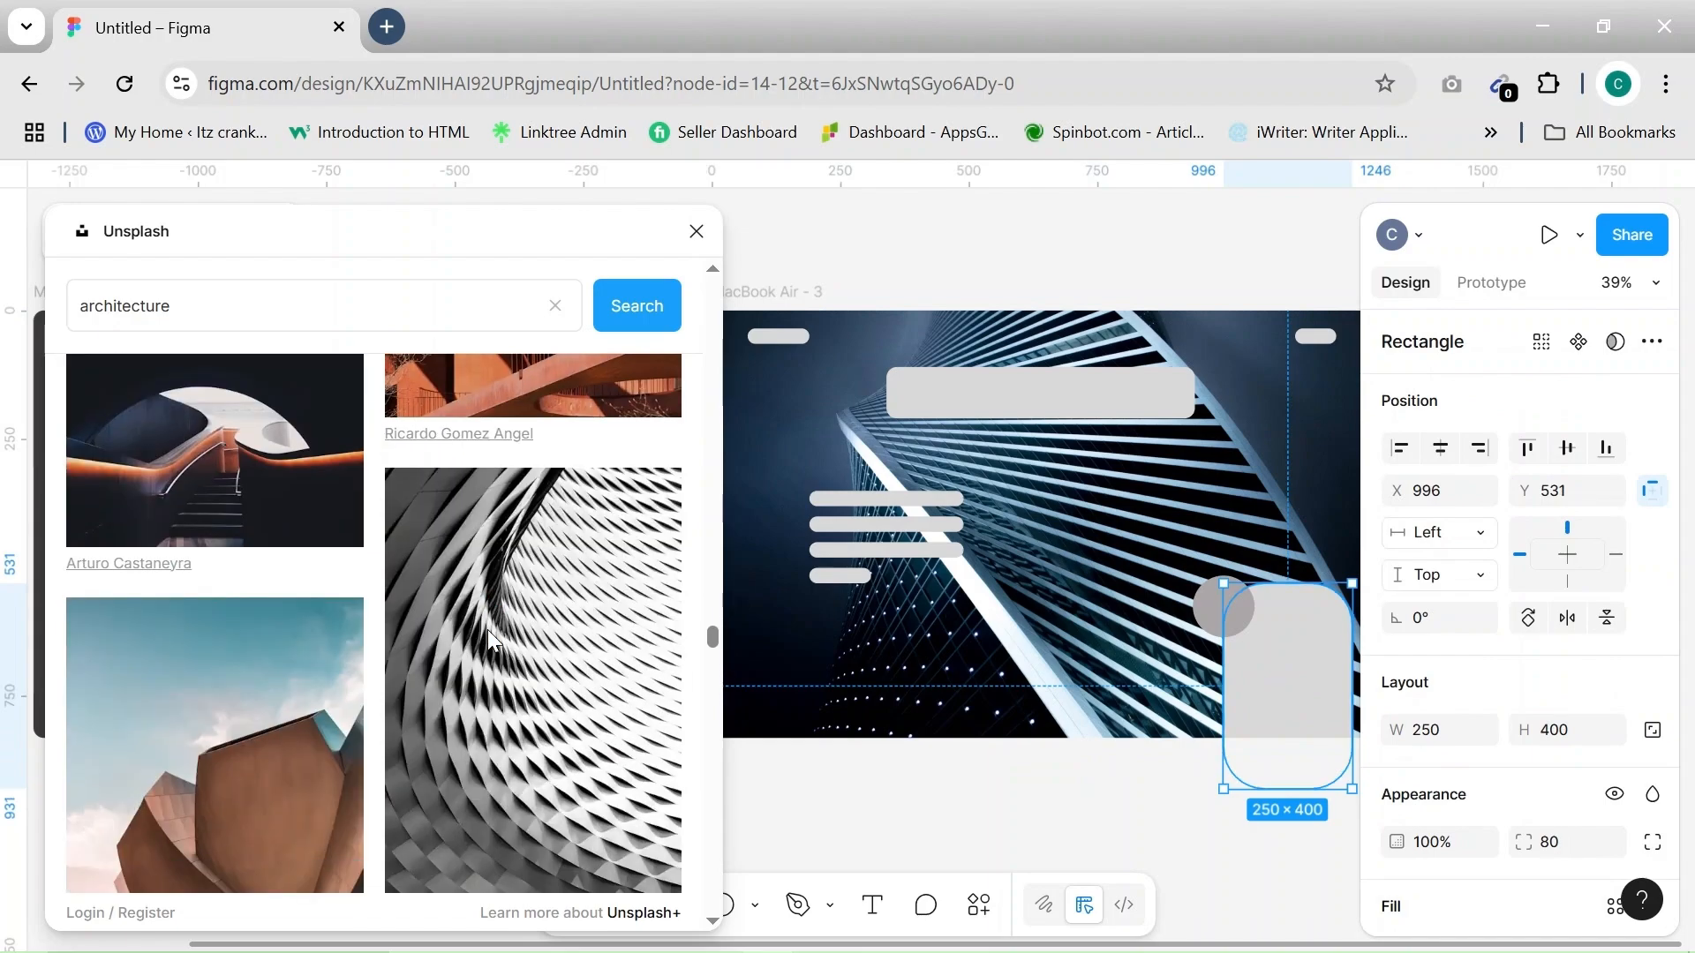
{"action": "scroll", "coordinate": [381, 645], "scroll_direction": "down", "scroll_amount": 5}
{"action": "scroll", "coordinate": [381, 645], "scroll_direction": "up", "scroll_amount": 7}
{"action": "scroll", "coordinate": [381, 644], "scroll_direction": "down", "scroll_amount": 4}
{"action": "scroll", "coordinate": [379, 641], "scroll_direction": "down", "scroll_amount": 5}
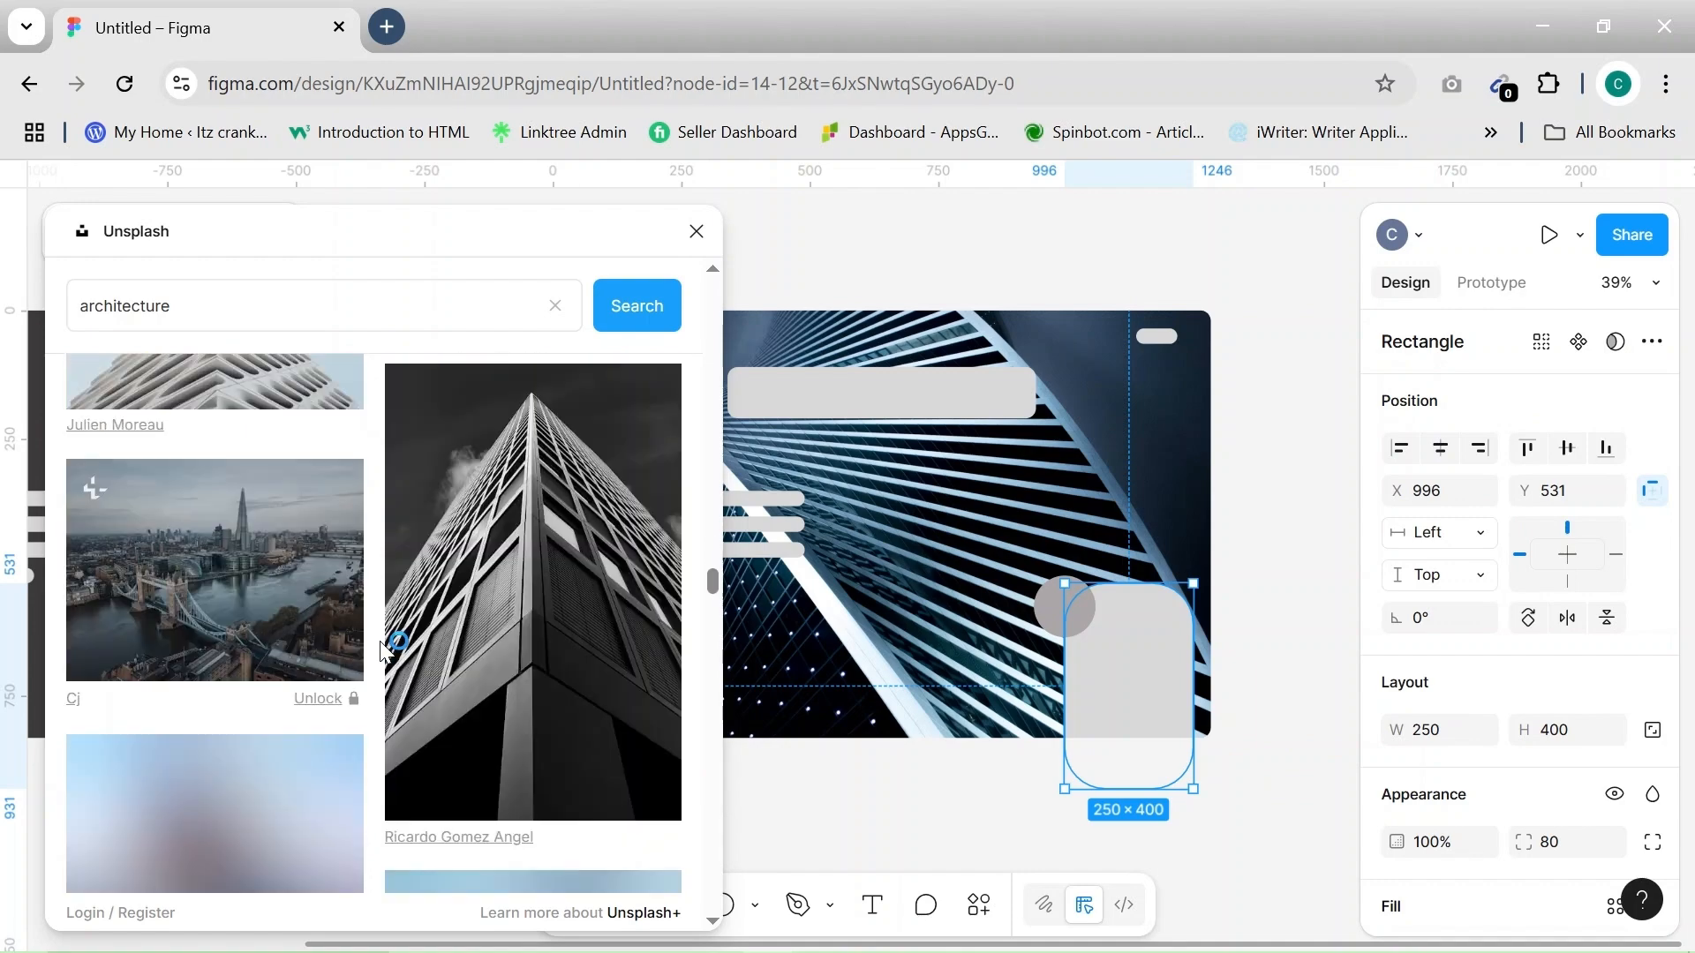
{"action": "scroll", "coordinate": [382, 652], "scroll_direction": "down", "scroll_amount": 5}
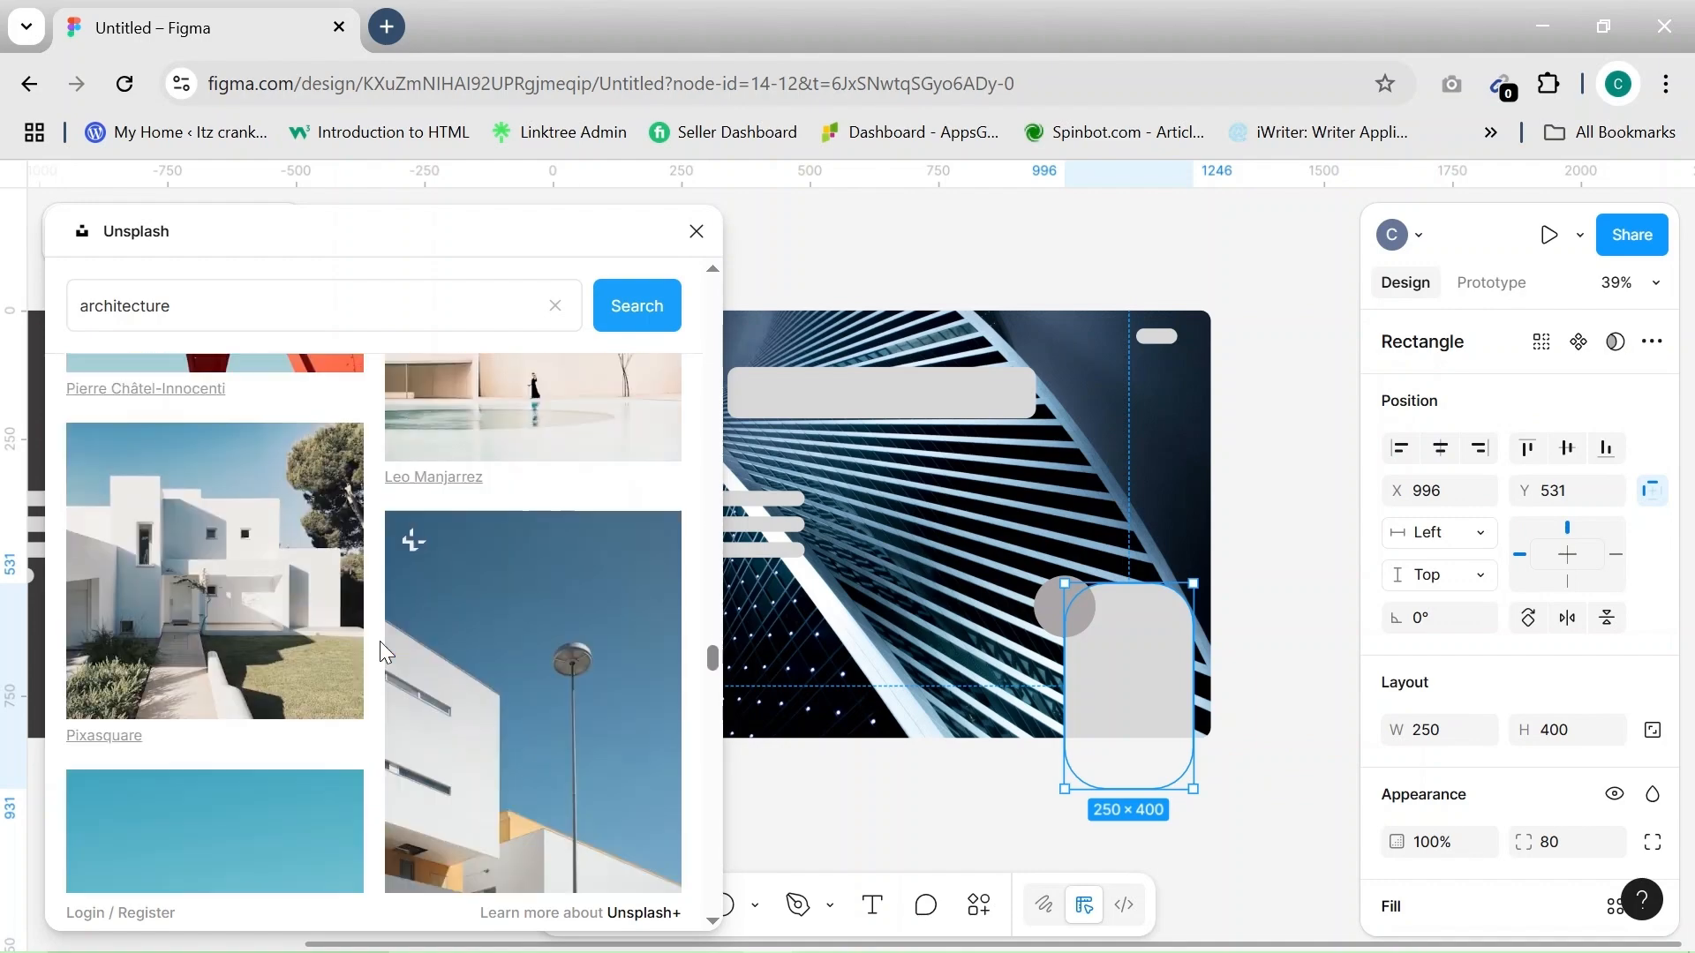
{"action": "scroll", "coordinate": [380, 641], "scroll_direction": "down", "scroll_amount": 6}
{"action": "scroll", "coordinate": [485, 606], "scroll_direction": "up", "scroll_amount": 3}
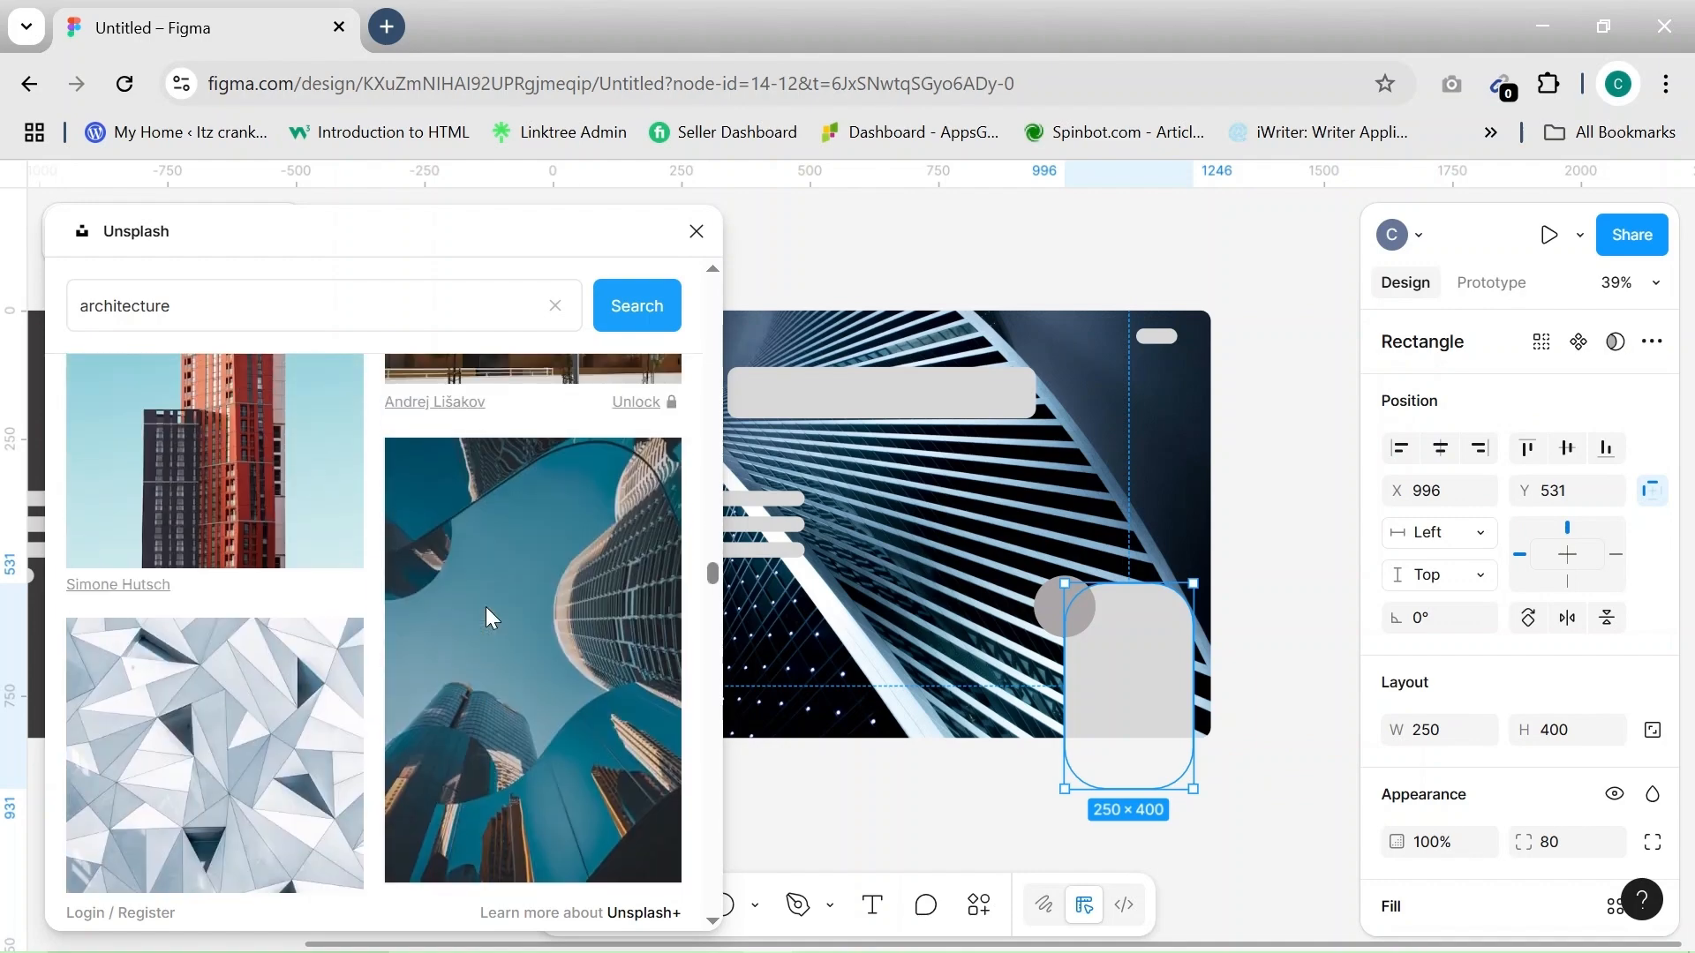
{"action": "scroll", "coordinate": [487, 613], "scroll_direction": "down", "scroll_amount": 6}
{"action": "scroll", "coordinate": [487, 612], "scroll_direction": "up", "scroll_amount": 3}
{"action": "scroll", "coordinate": [485, 615], "scroll_direction": "up", "scroll_amount": 3}
{"action": "scroll", "coordinate": [485, 615], "scroll_direction": "down", "scroll_amount": 6}
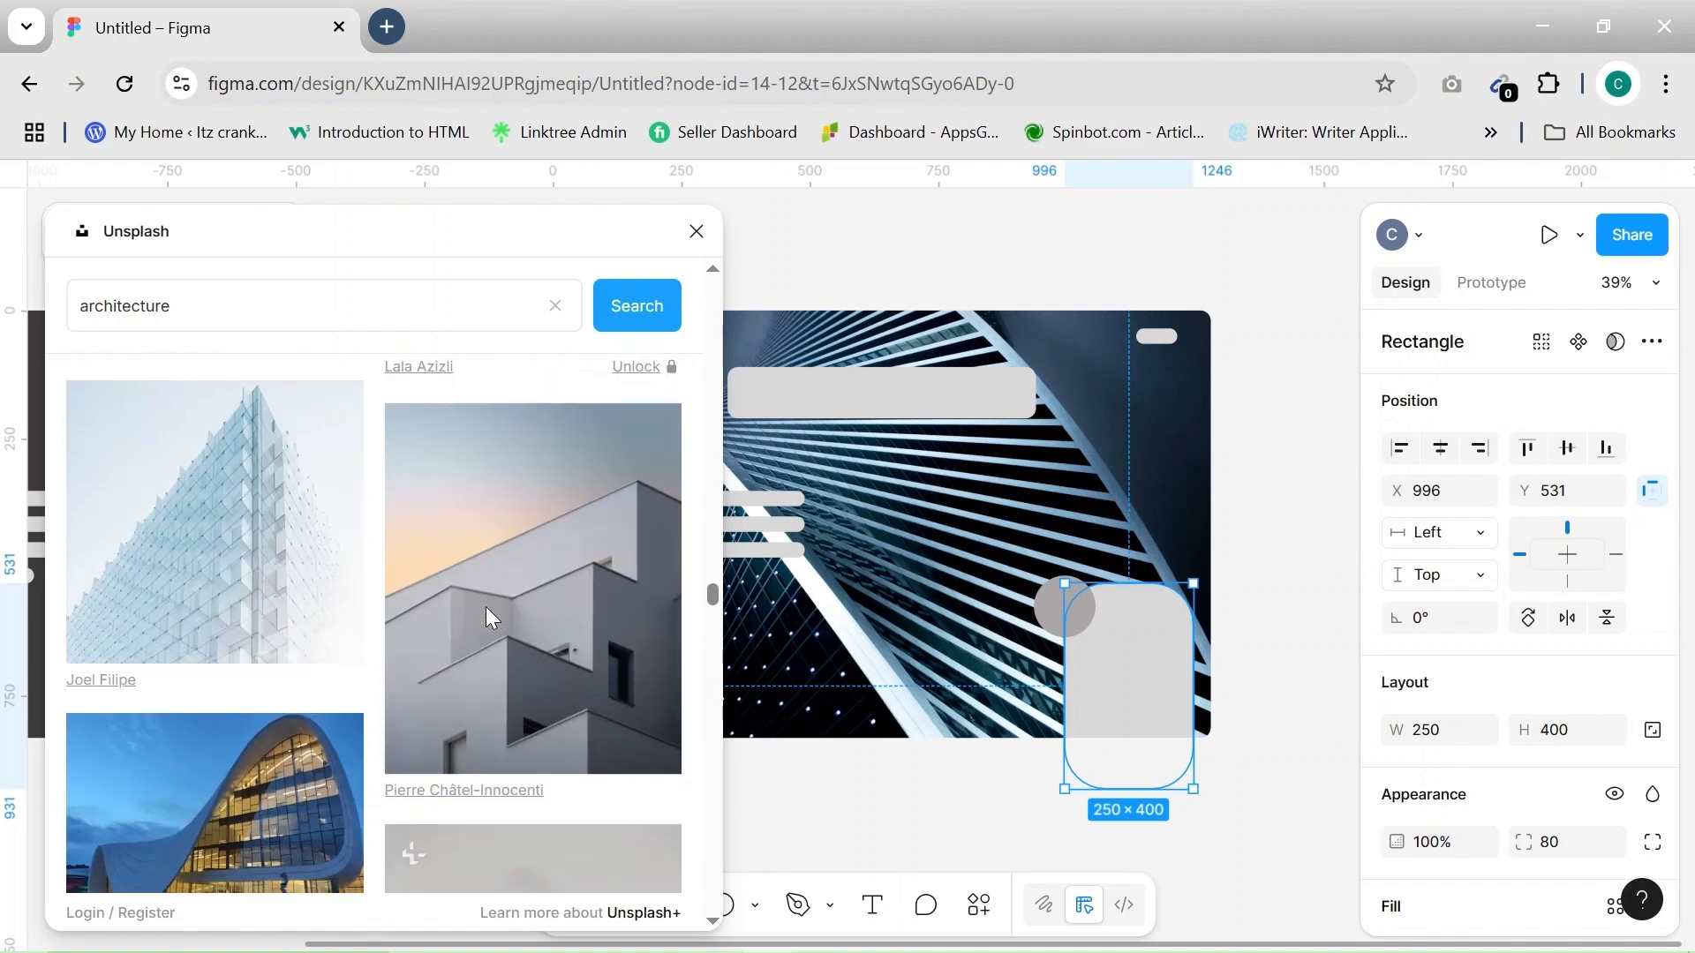
{"action": "scroll", "coordinate": [485, 606], "scroll_direction": "down", "scroll_amount": 7}
{"action": "scroll", "coordinate": [485, 607], "scroll_direction": "up", "scroll_amount": 3}
{"action": "scroll", "coordinate": [485, 607], "scroll_direction": "down", "scroll_amount": 6}
{"action": "scroll", "coordinate": [486, 606], "scroll_direction": "up", "scroll_amount": 2}
{"action": "scroll", "coordinate": [485, 606], "scroll_direction": "down", "scroll_amount": 7}
{"action": "scroll", "coordinate": [485, 607], "scroll_direction": "up", "scroll_amount": 3}
{"action": "scroll", "coordinate": [486, 606], "scroll_direction": "up", "scroll_amount": 2}
{"action": "left_click", "coordinate": [485, 606]}
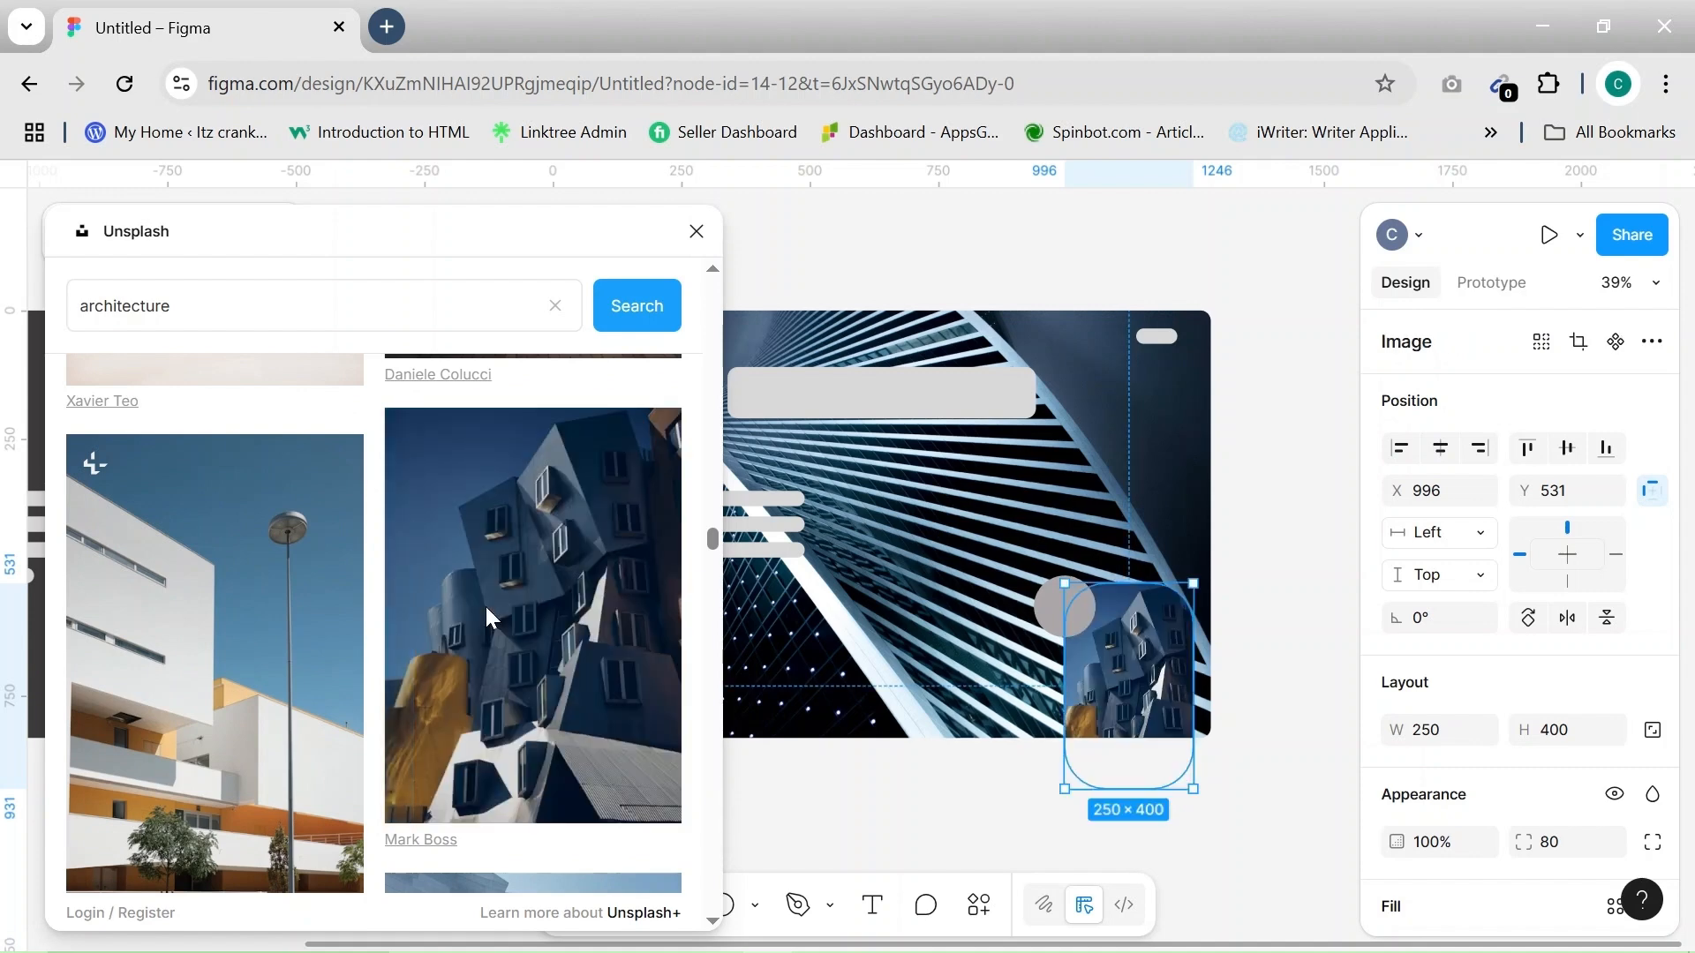
{"action": "left_click", "coordinate": [694, 230]}
Move the ArcMorph text onto the logo placeholder of MacBook Air - 3 and the description paragraph onto its text-line placeholders
{"action": "scroll", "coordinate": [939, 264], "scroll_direction": "up", "scroll_amount": 3}
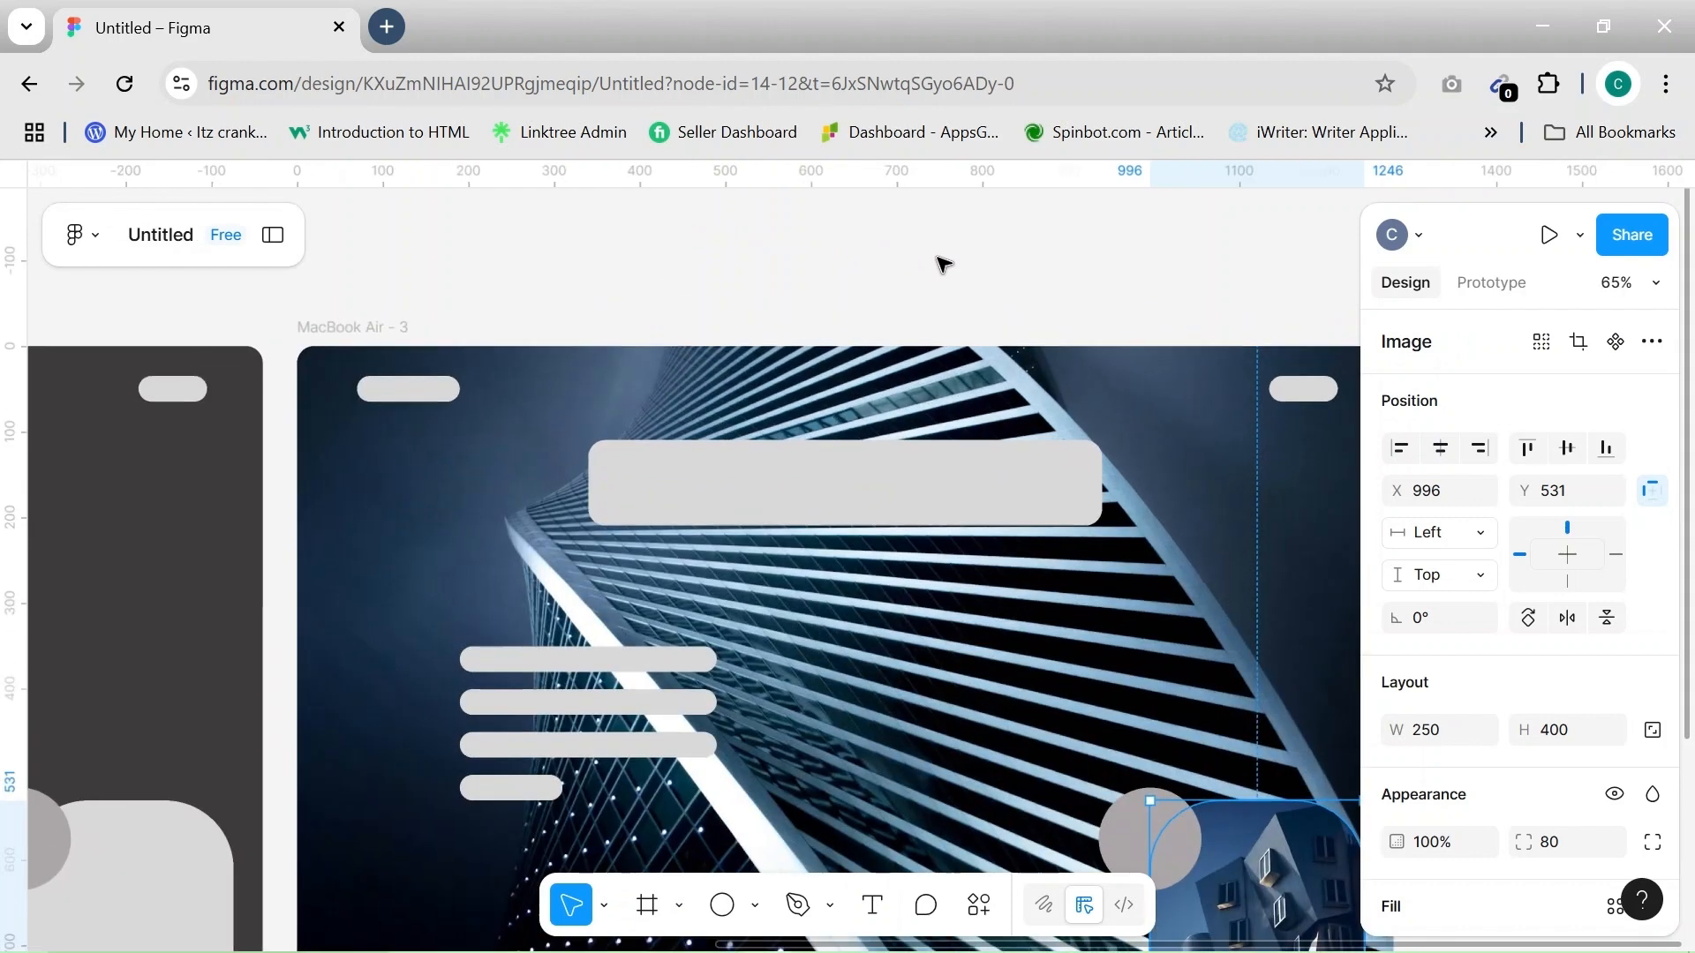
{"action": "scroll", "coordinate": [938, 261], "scroll_direction": "down", "scroll_amount": 2}
{"action": "scroll", "coordinate": [939, 262], "scroll_direction": "right", "scroll_amount": 2}
{"action": "left_click", "coordinate": [618, 441]}
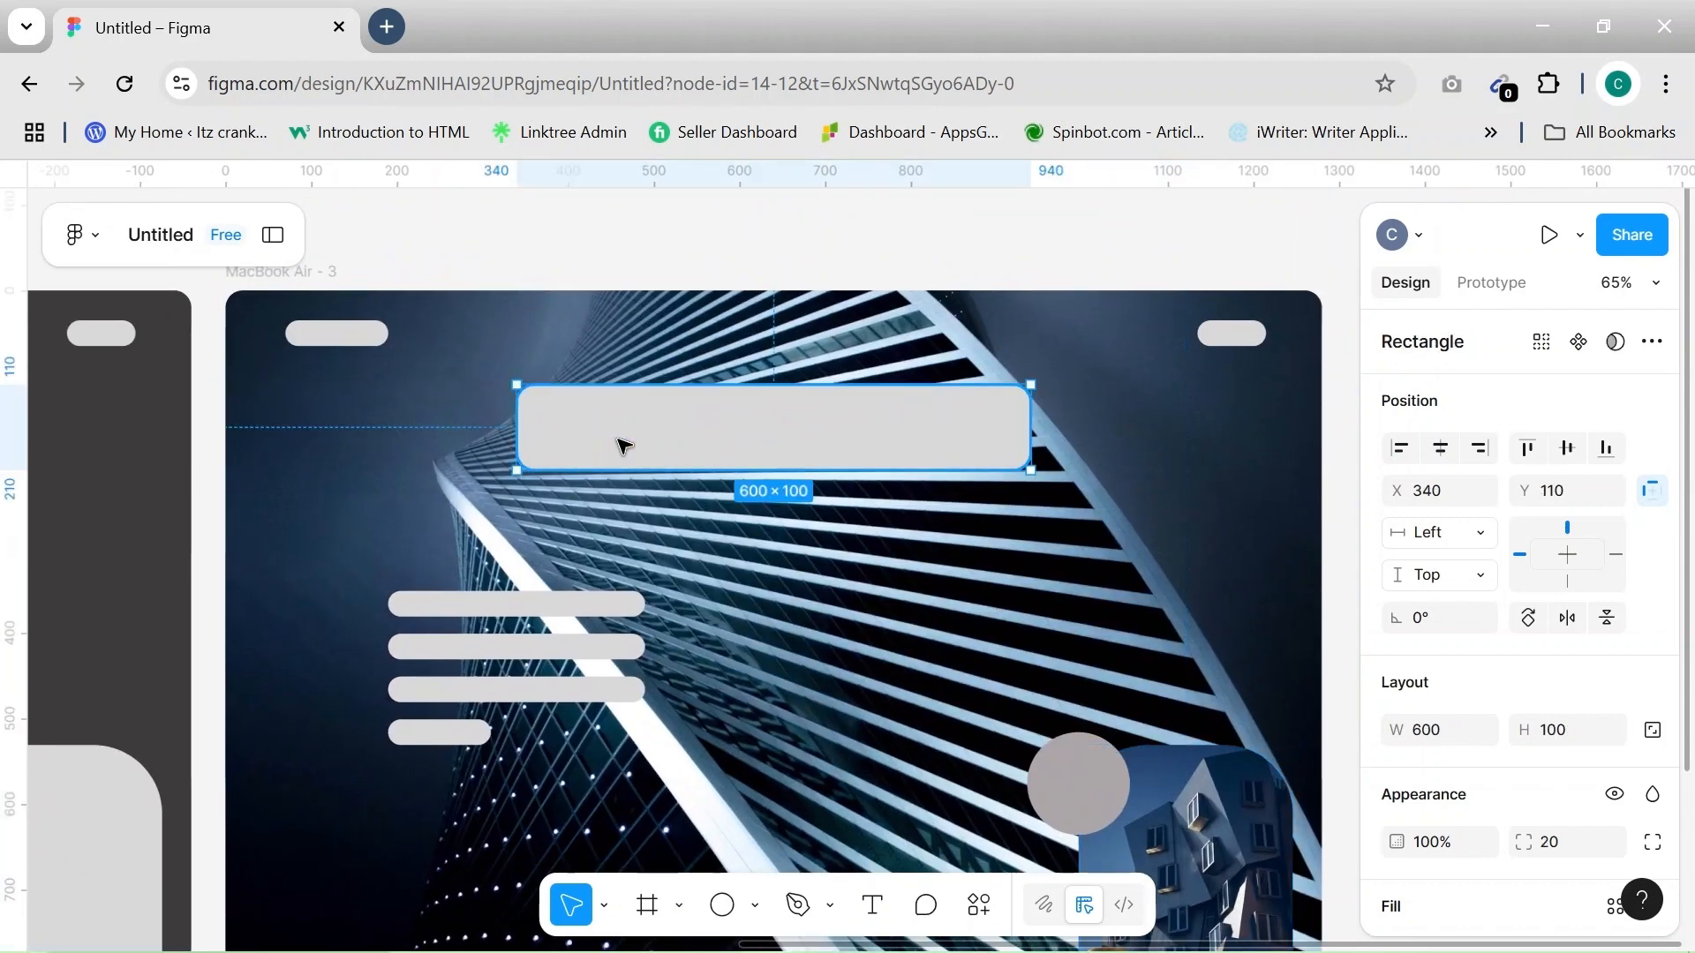
{"action": "scroll", "coordinate": [618, 441], "scroll_direction": "down", "scroll_amount": 4}
{"action": "scroll", "coordinate": [295, 777], "scroll_direction": "left", "scroll_amount": 5}
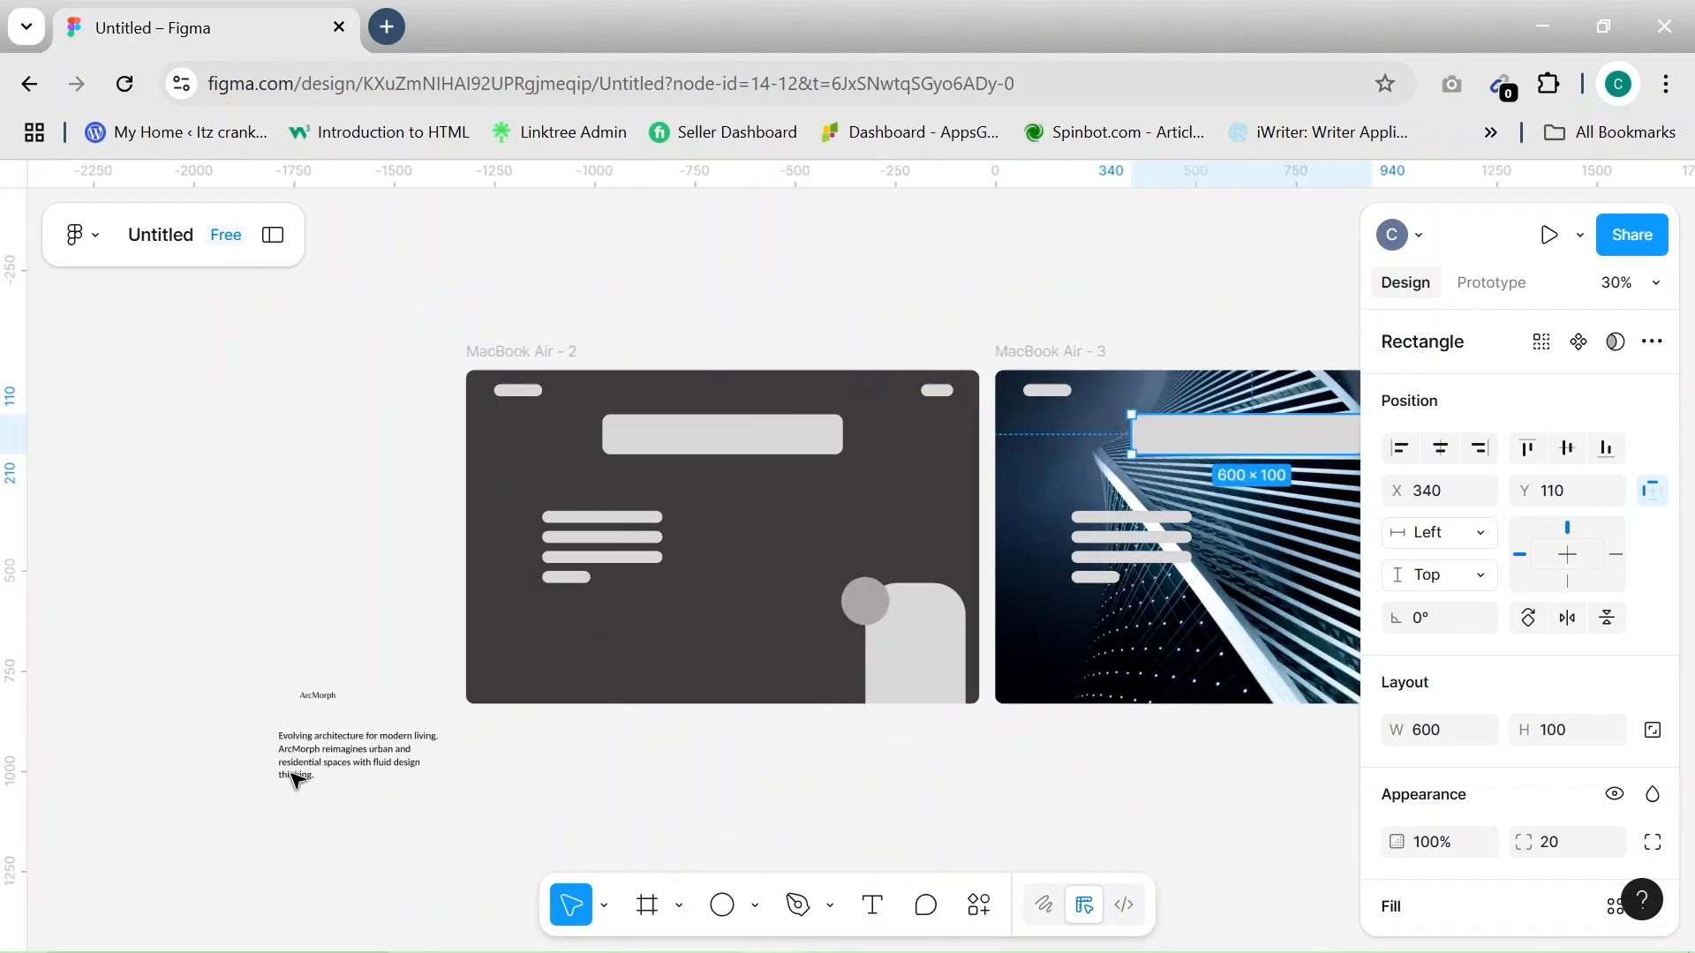
{"action": "scroll", "coordinate": [295, 777], "scroll_direction": "down", "scroll_amount": 2}
{"action": "left_click", "coordinate": [312, 618]}
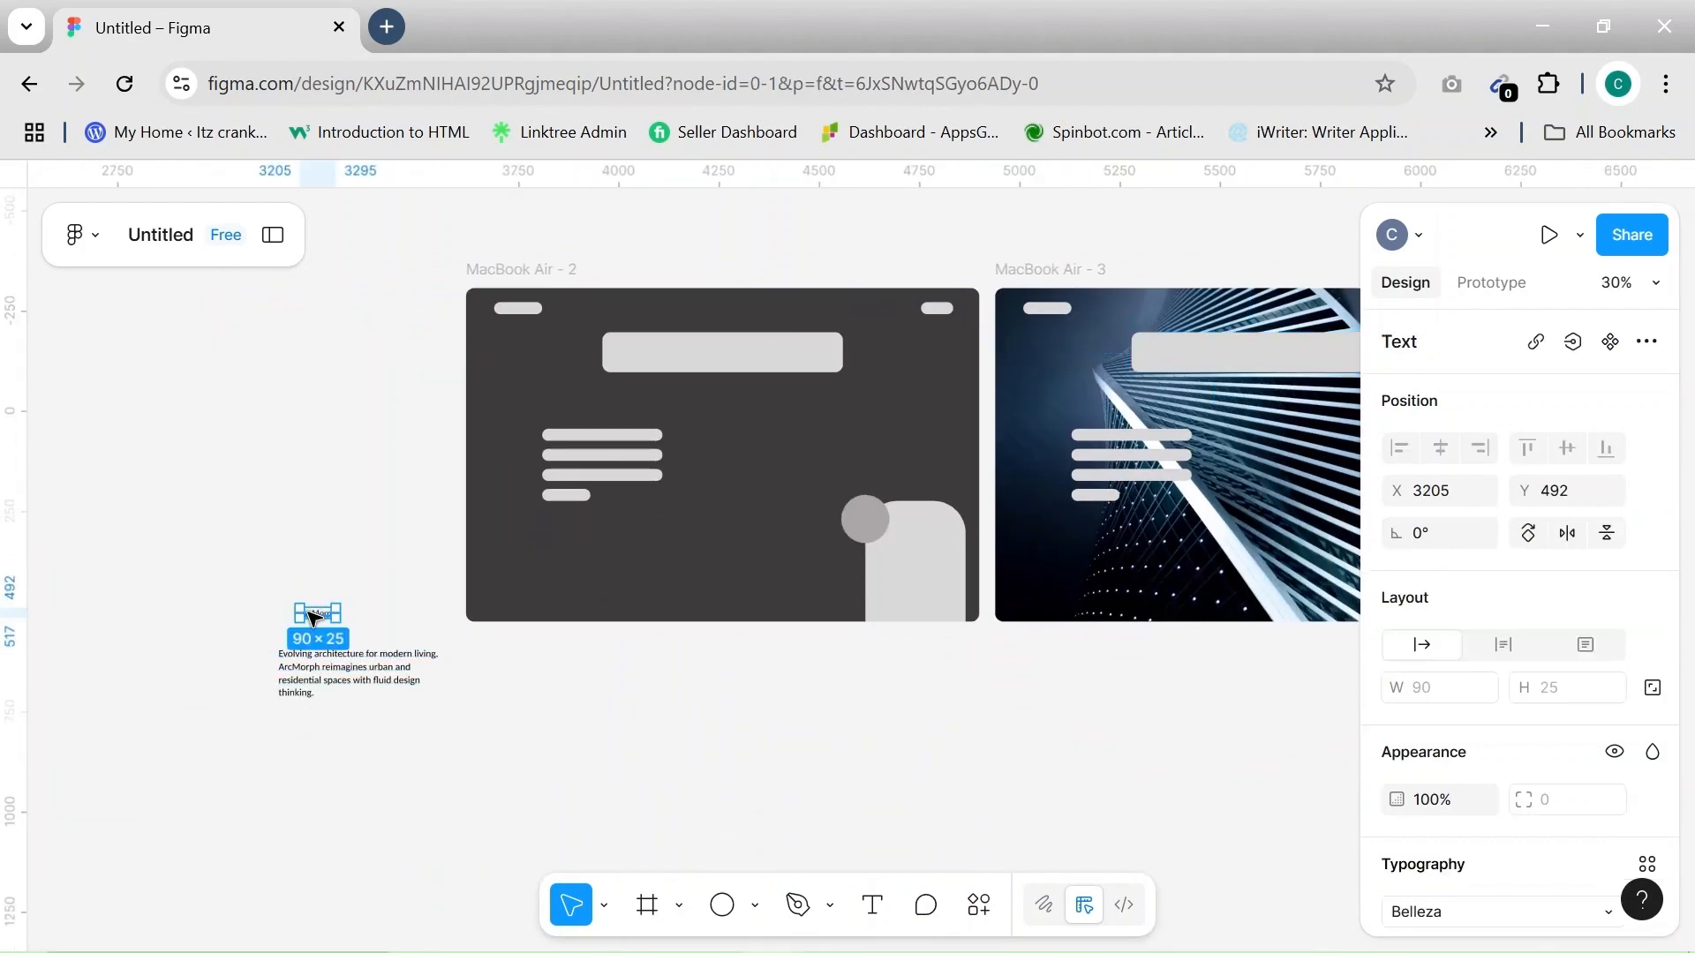
{"action": "left_click_drag", "start_coordinate": [316, 618], "coordinate": [1050, 310]}
{"action": "left_click_drag", "start_coordinate": [328, 676], "coordinate": [1115, 453]}
{"action": "scroll", "coordinate": [1115, 453], "scroll_direction": "right", "scroll_amount": 5}
{"action": "scroll", "coordinate": [1116, 453], "scroll_direction": "up", "scroll_amount": 4}
{"action": "scroll", "coordinate": [1116, 454], "scroll_direction": "left", "scroll_amount": 7}
{"action": "scroll", "coordinate": [1116, 453], "scroll_direction": "up", "scroll_amount": 3}
{"action": "scroll", "coordinate": [1116, 454], "scroll_direction": "up", "scroll_amount": 1}
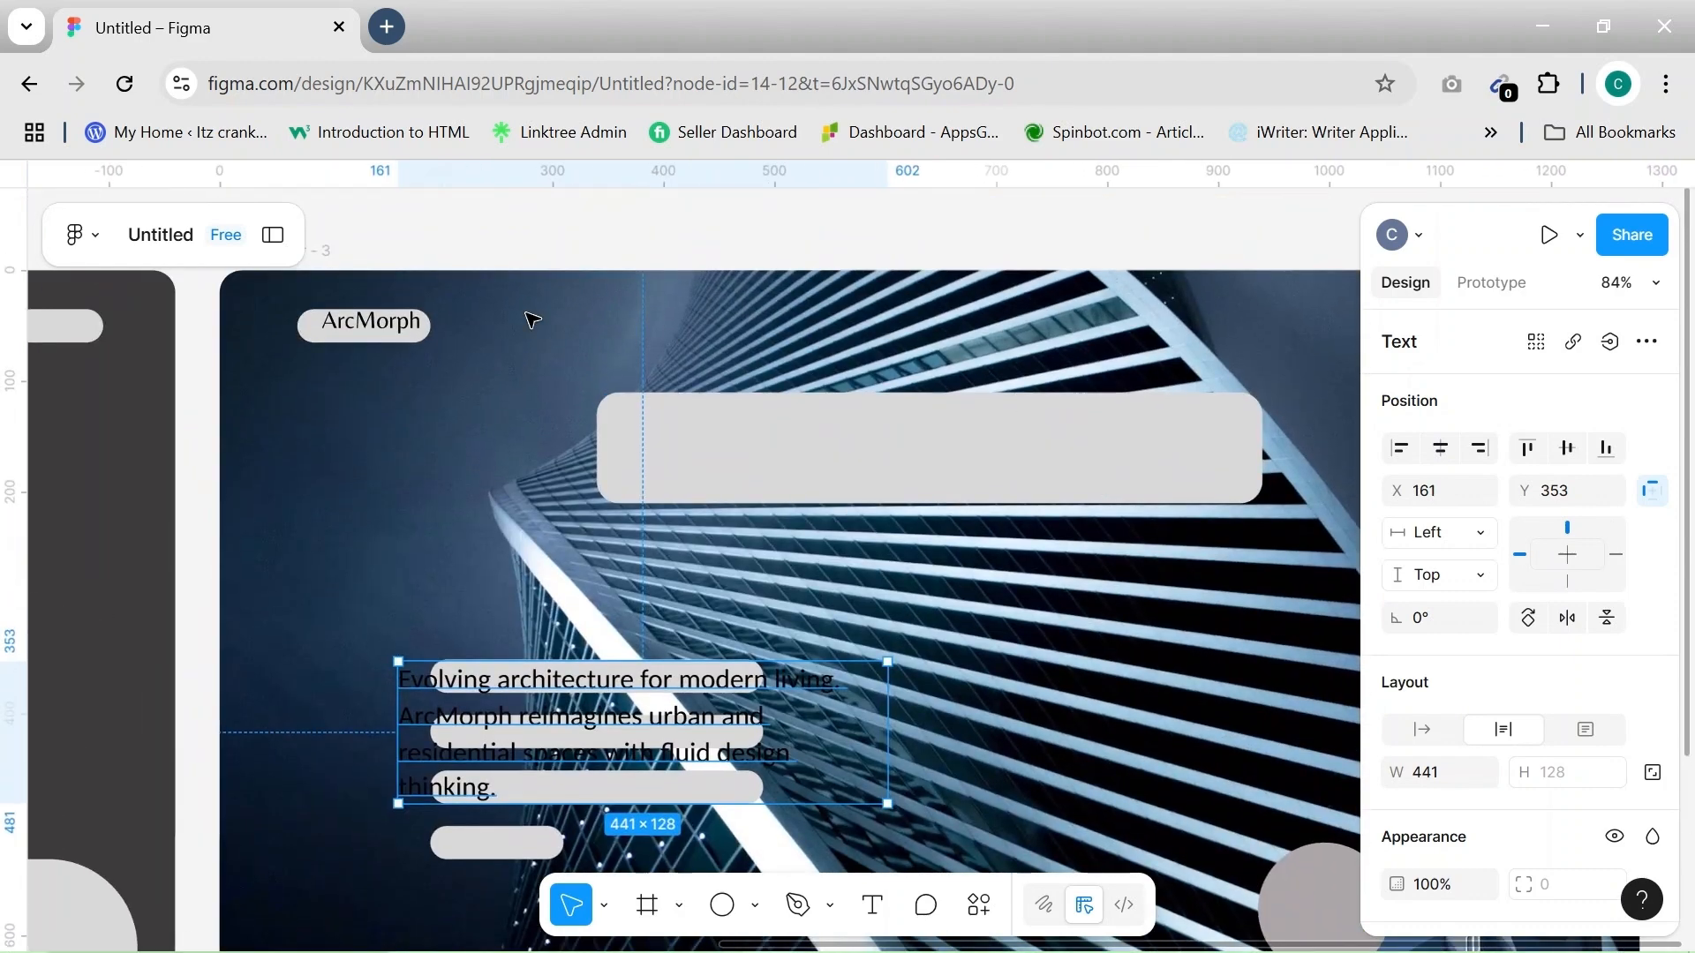
Set the ArcMorph logo text's font size to 23 and position it on its small pill placeholder at X 83, Y 39
{"action": "left_click", "coordinate": [376, 323]}
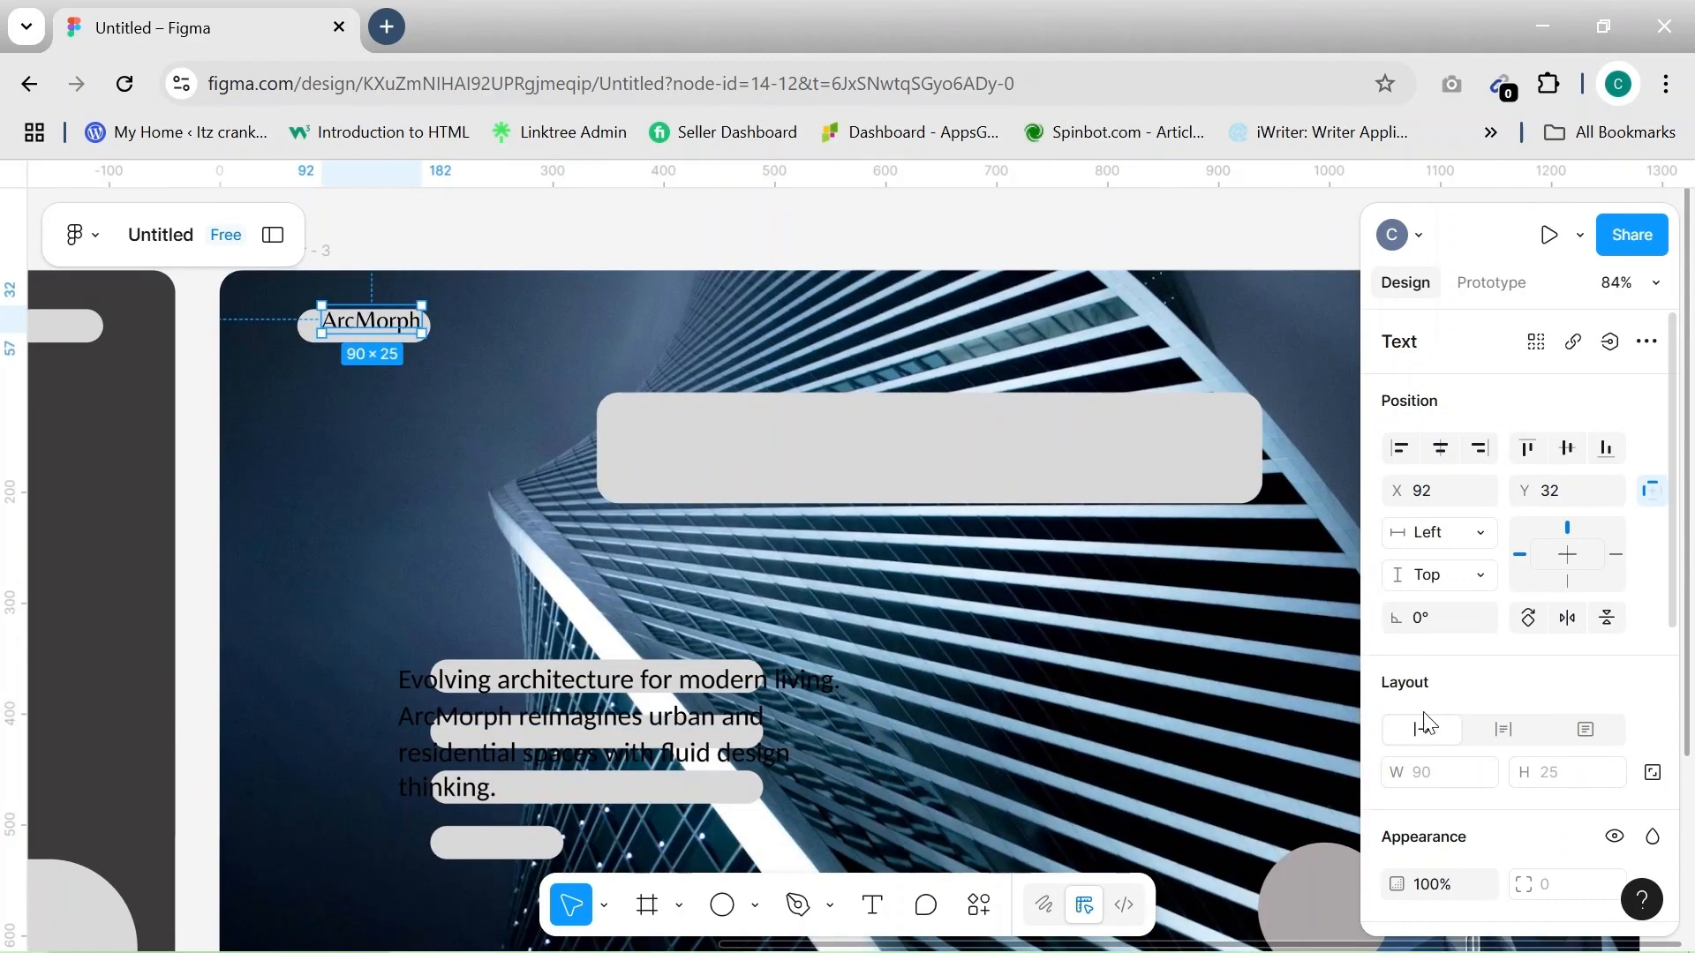
{"action": "scroll", "coordinate": [1428, 719], "scroll_direction": "down", "scroll_amount": 4}
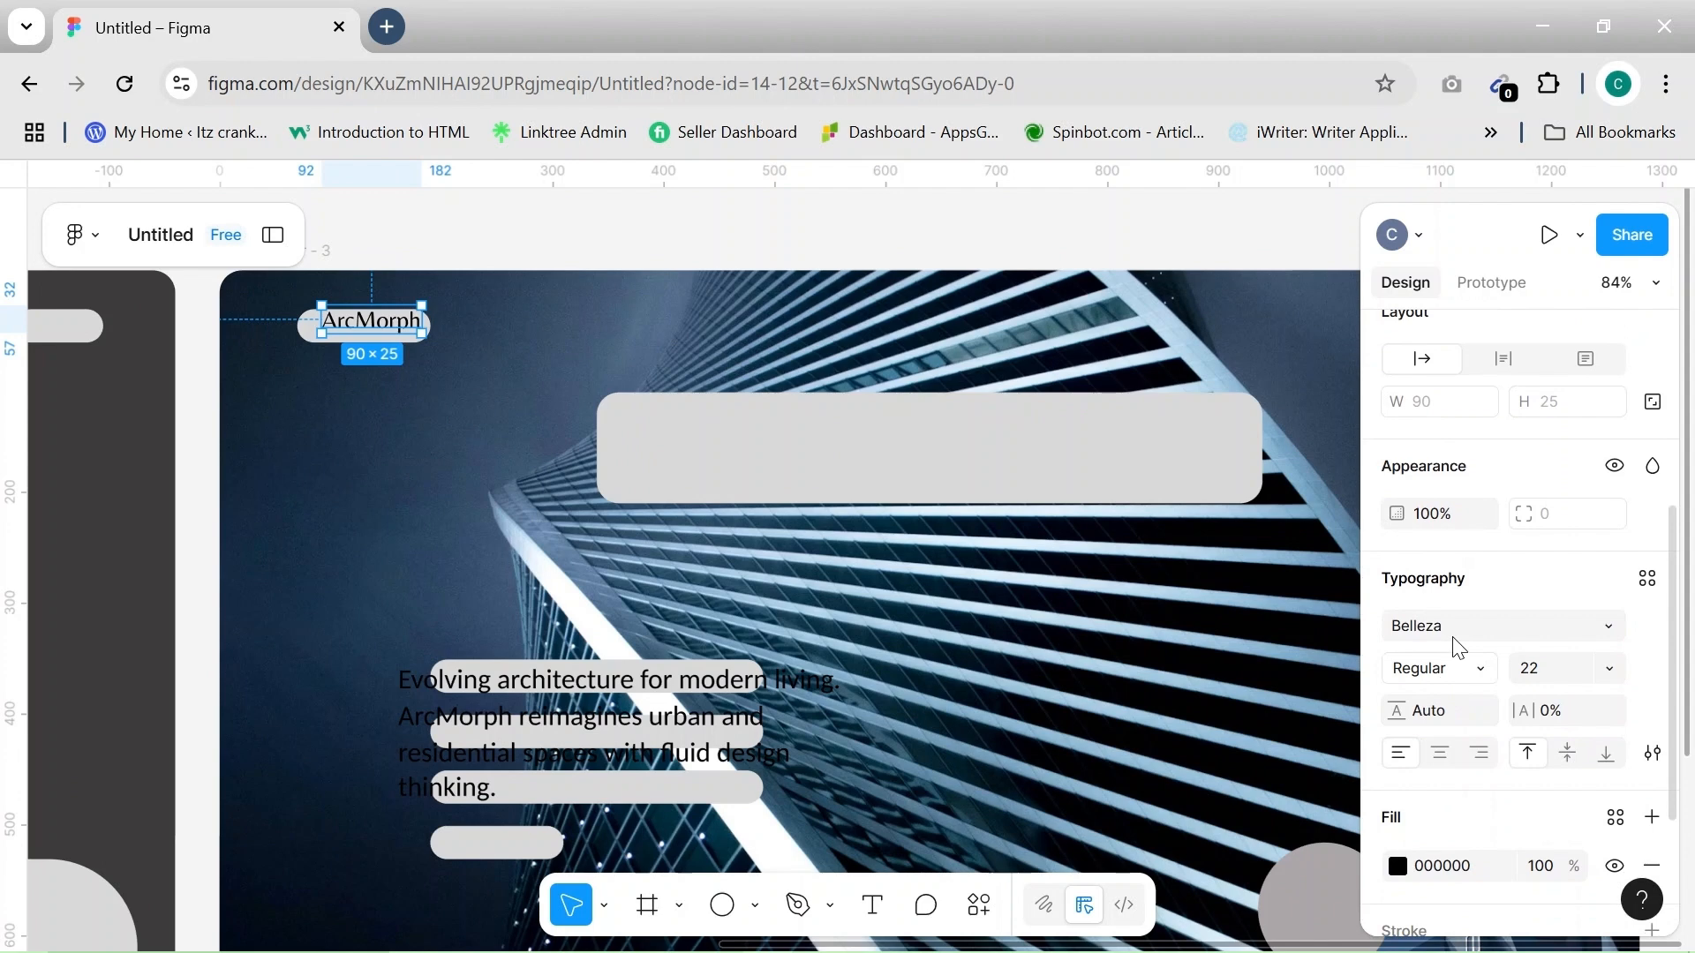
{"action": "left_click_drag", "start_coordinate": [362, 325], "coordinate": [354, 328]}
{"action": "left_click", "coordinate": [1551, 676]}
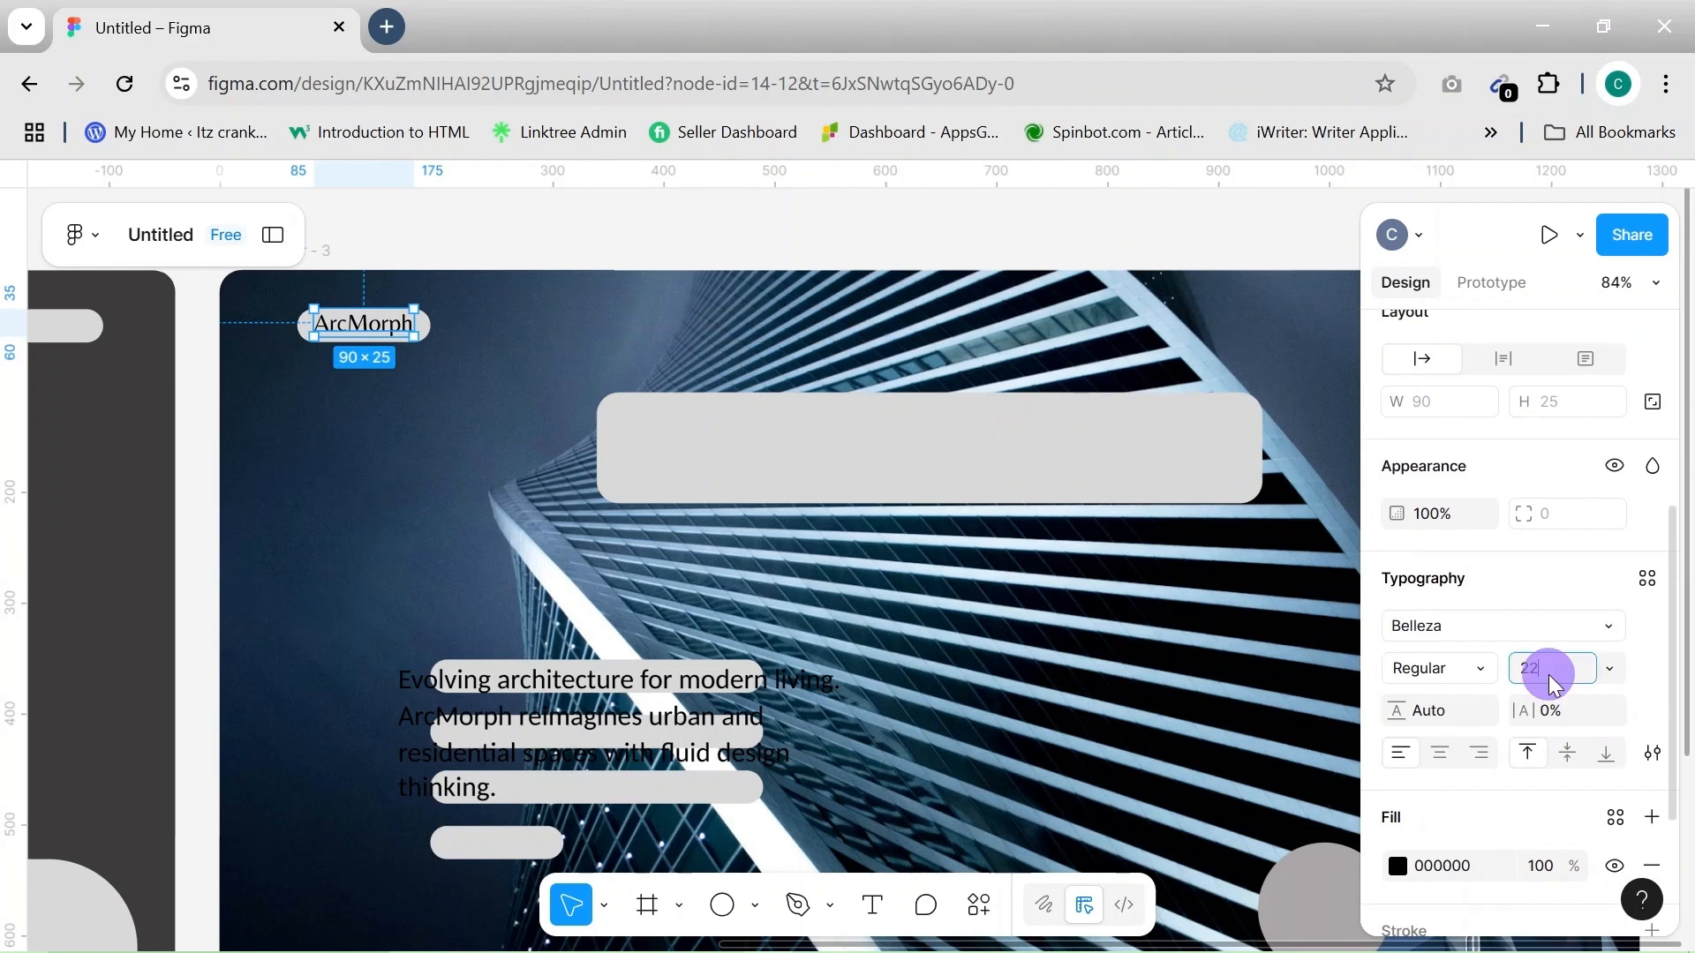
{"action": "left_click", "coordinate": [1079, 697]}
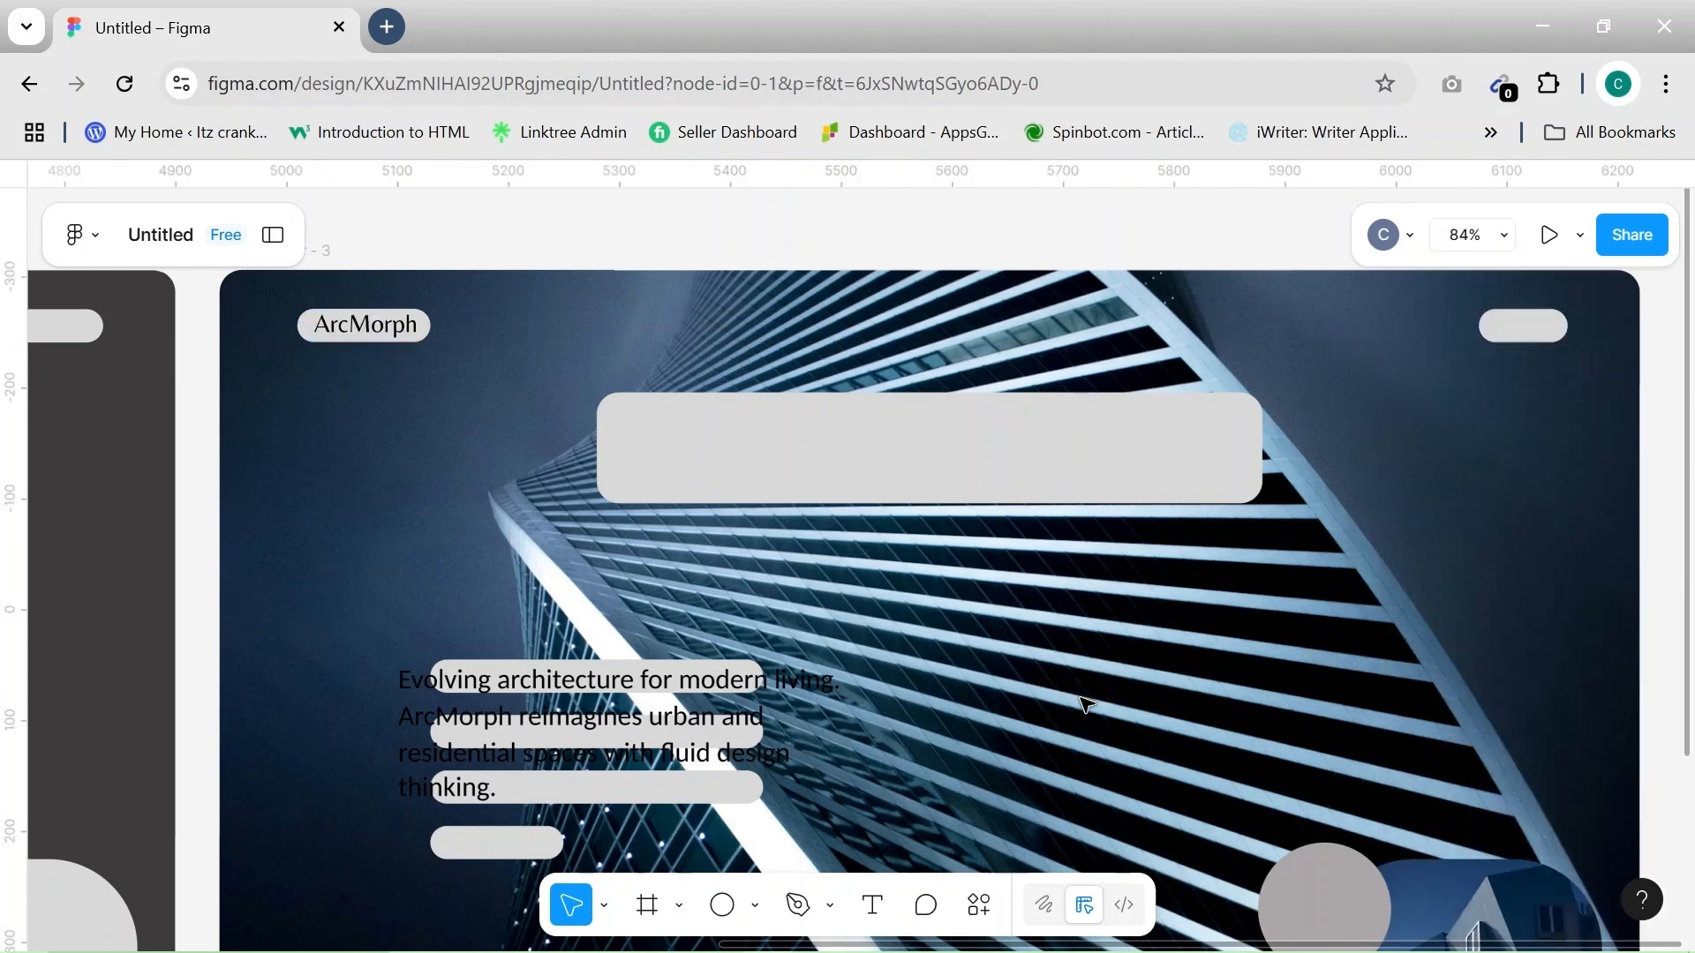
{"action": "left_click", "coordinate": [360, 333]}
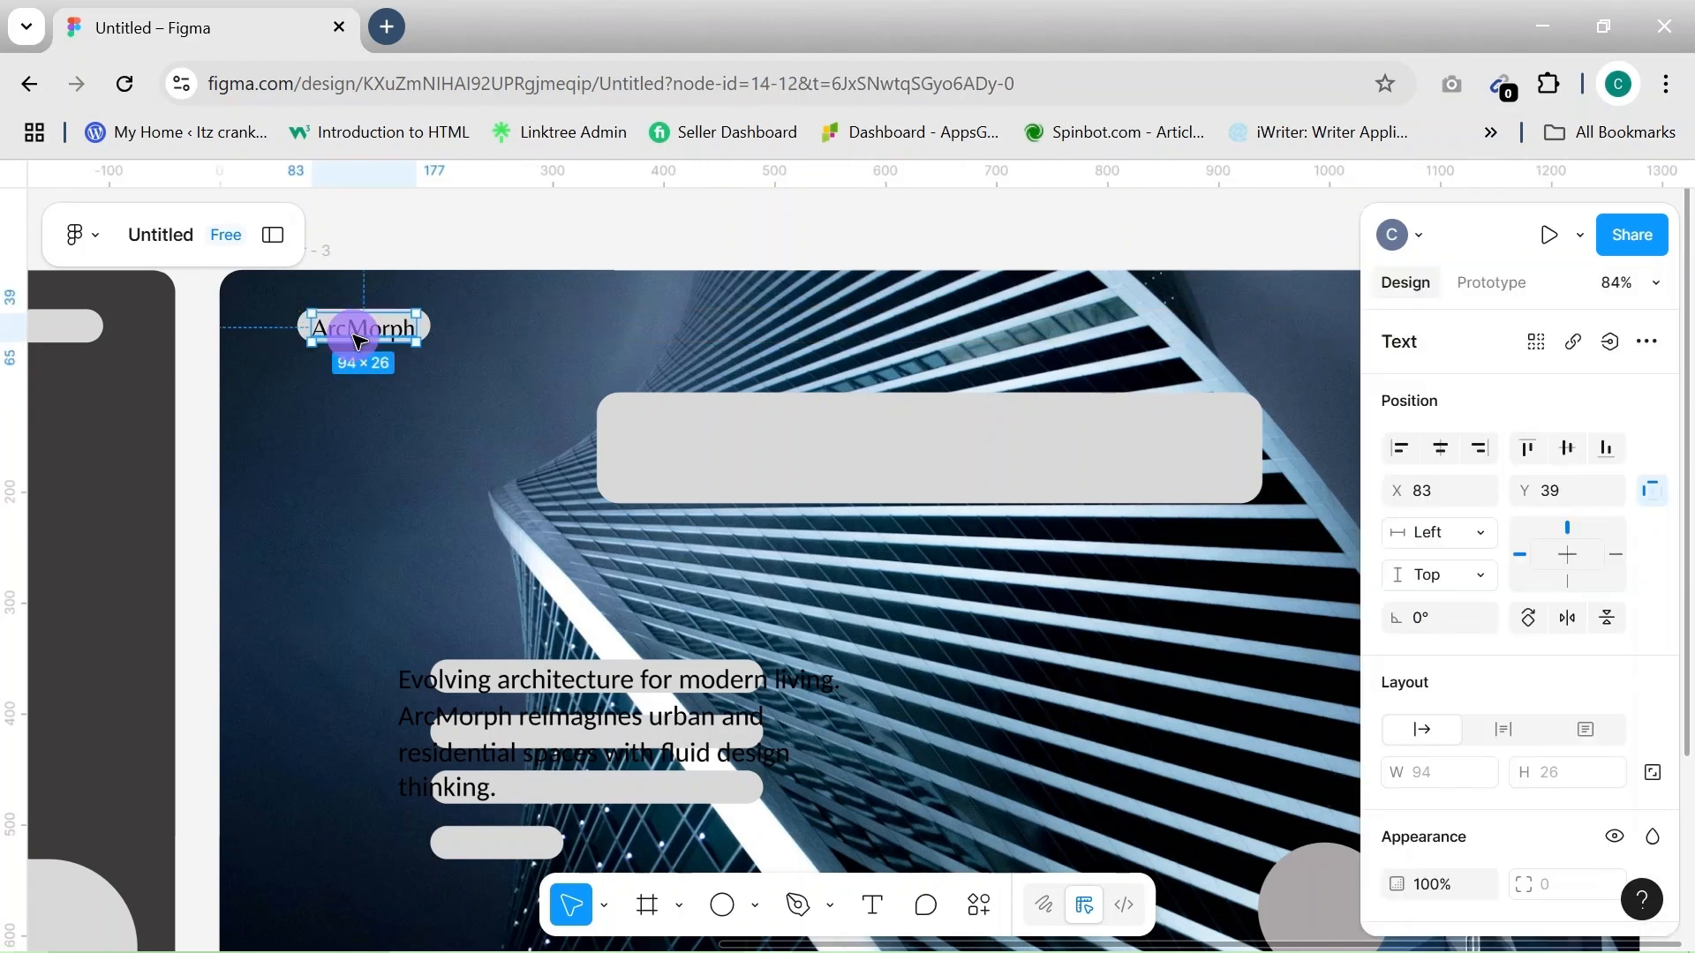
Duplicate the ArcMorph logo text onto the large heading placeholder, enlarge it to about 529 × 150, and centre it there
{"action": "left_click_drag", "start_coordinate": [359, 332], "coordinate": [872, 448]}
{"action": "scroll", "coordinate": [1543, 706], "scroll_direction": "down", "scroll_amount": 2}
{"action": "scroll", "coordinate": [1544, 706], "scroll_direction": "down", "scroll_amount": 1}
{"action": "left_click", "coordinate": [1567, 814]}
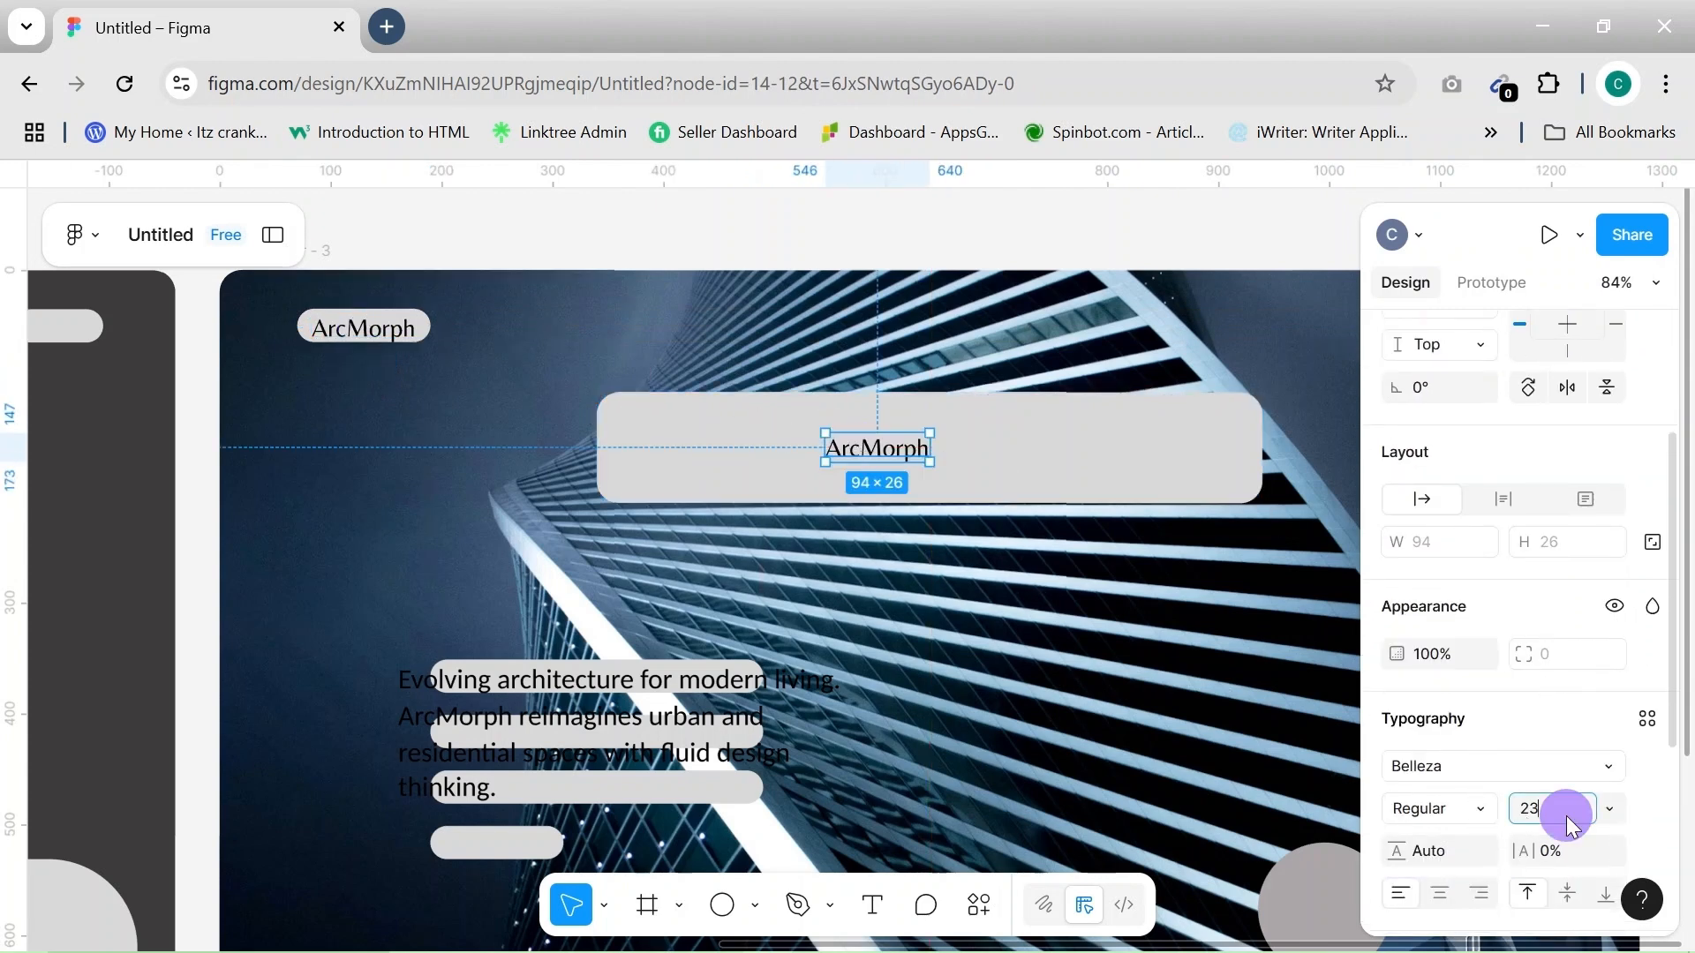
{"action": "left_click", "coordinate": [1054, 739]}
{"action": "left_click", "coordinate": [1005, 536]}
{"action": "left_click_drag", "start_coordinate": [1004, 537], "coordinate": [908, 484]}
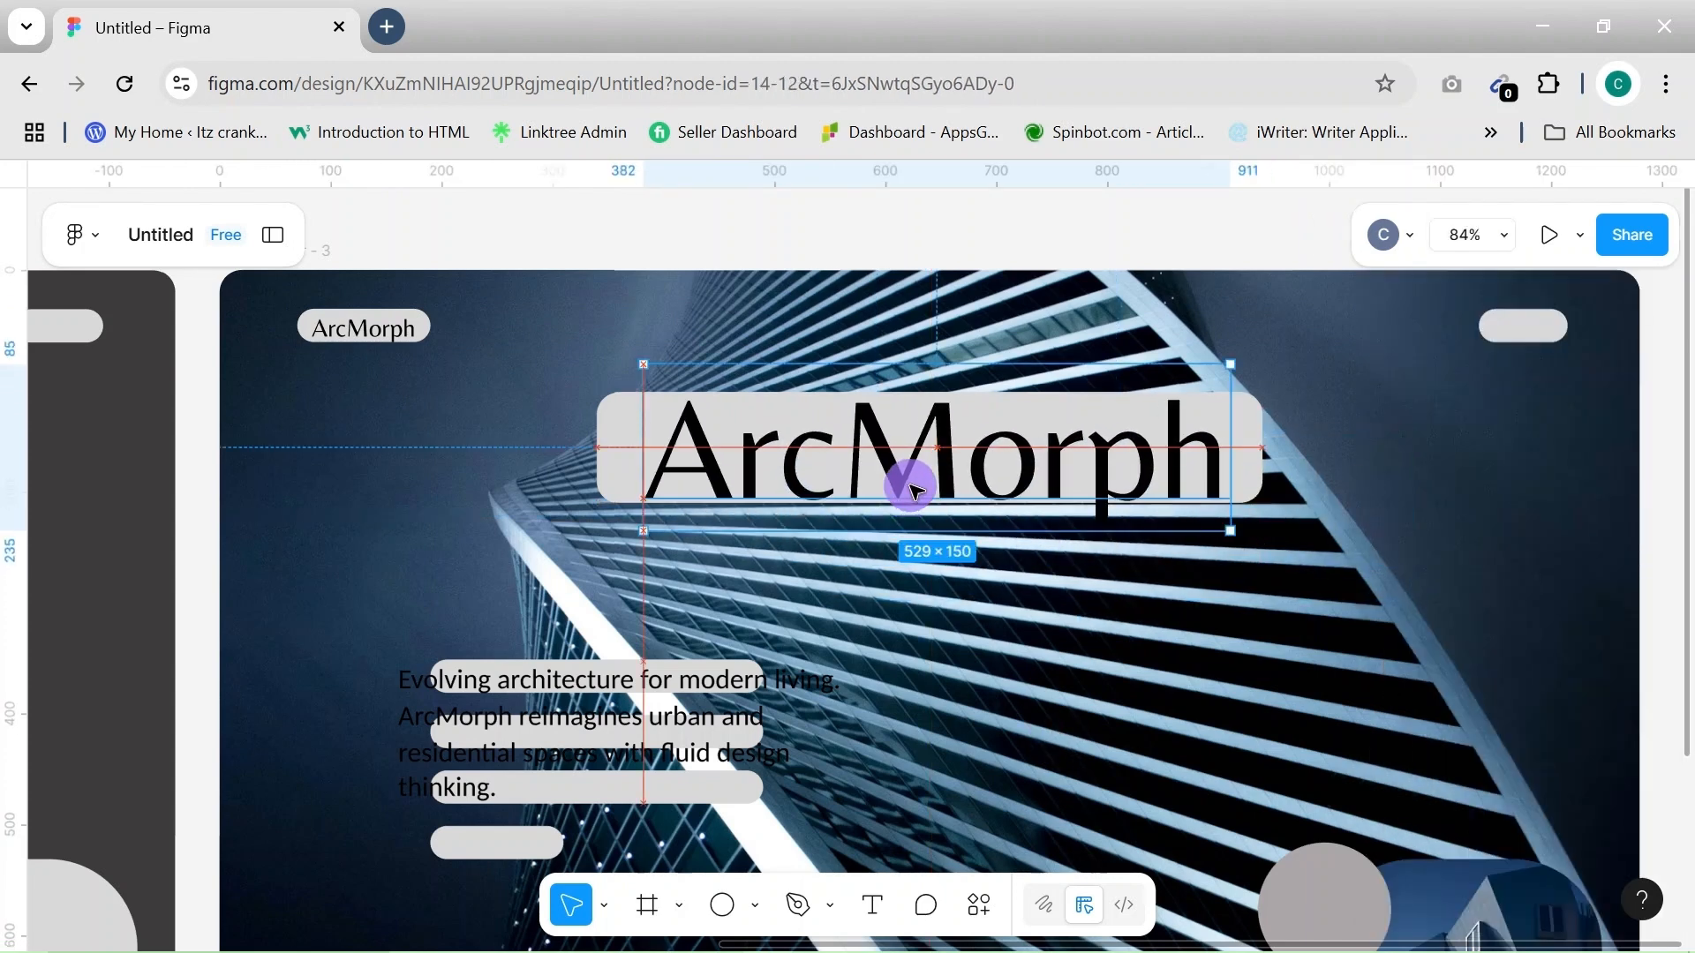
{"action": "left_click", "coordinate": [1184, 613]}
Change the description paragraph's text fill to a near-white light grey
{"action": "scroll", "coordinate": [969, 470], "scroll_direction": "down", "scroll_amount": 4}
{"action": "left_click", "coordinate": [711, 371]}
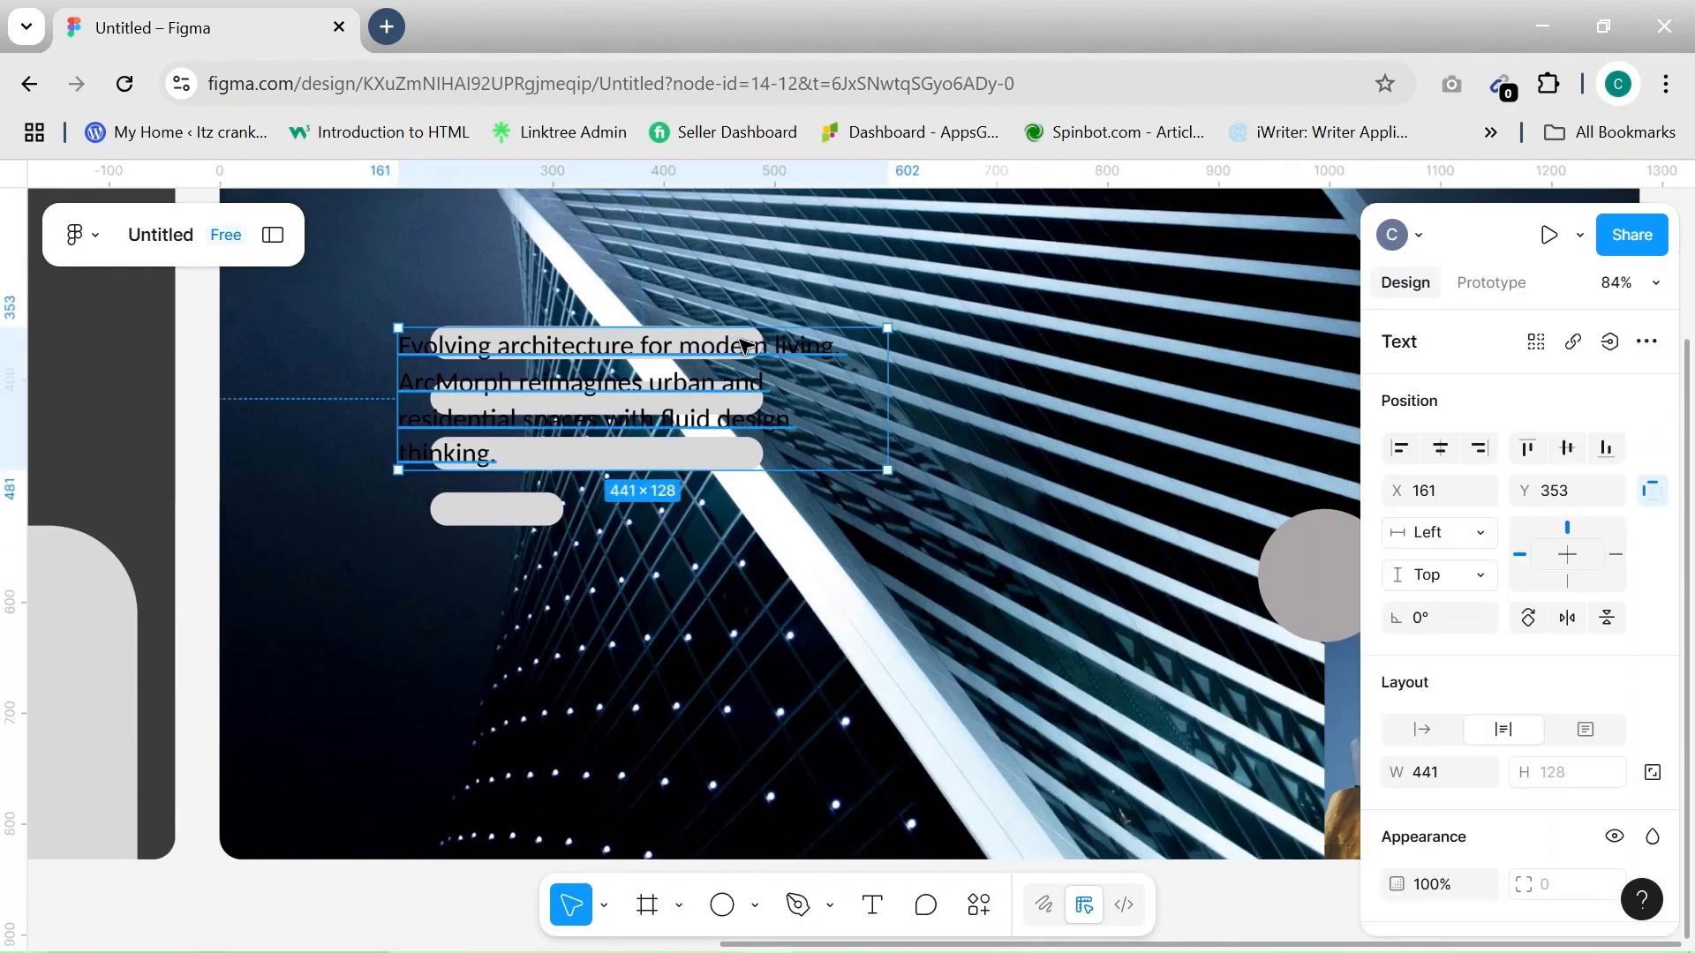
{"action": "scroll", "coordinate": [1522, 741], "scroll_direction": "down", "scroll_amount": 5}
{"action": "left_click", "coordinate": [1395, 672]}
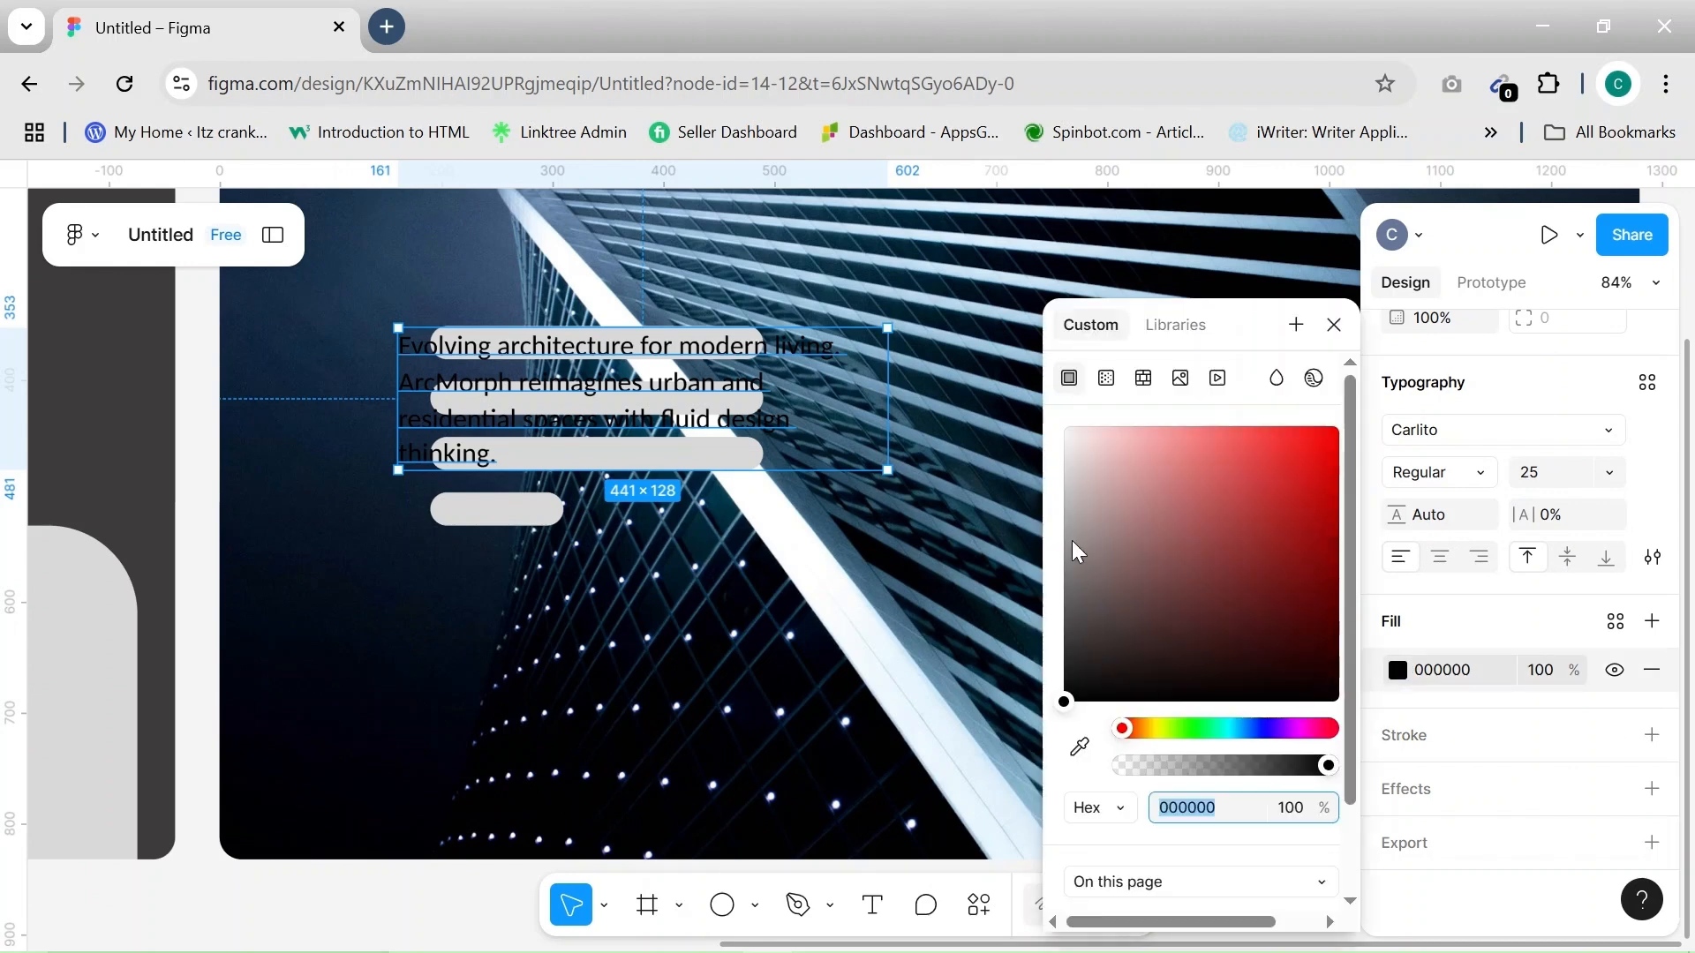
{"action": "left_click_drag", "start_coordinate": [1068, 511], "coordinate": [1067, 463]}
{"action": "left_click", "coordinate": [839, 588]}
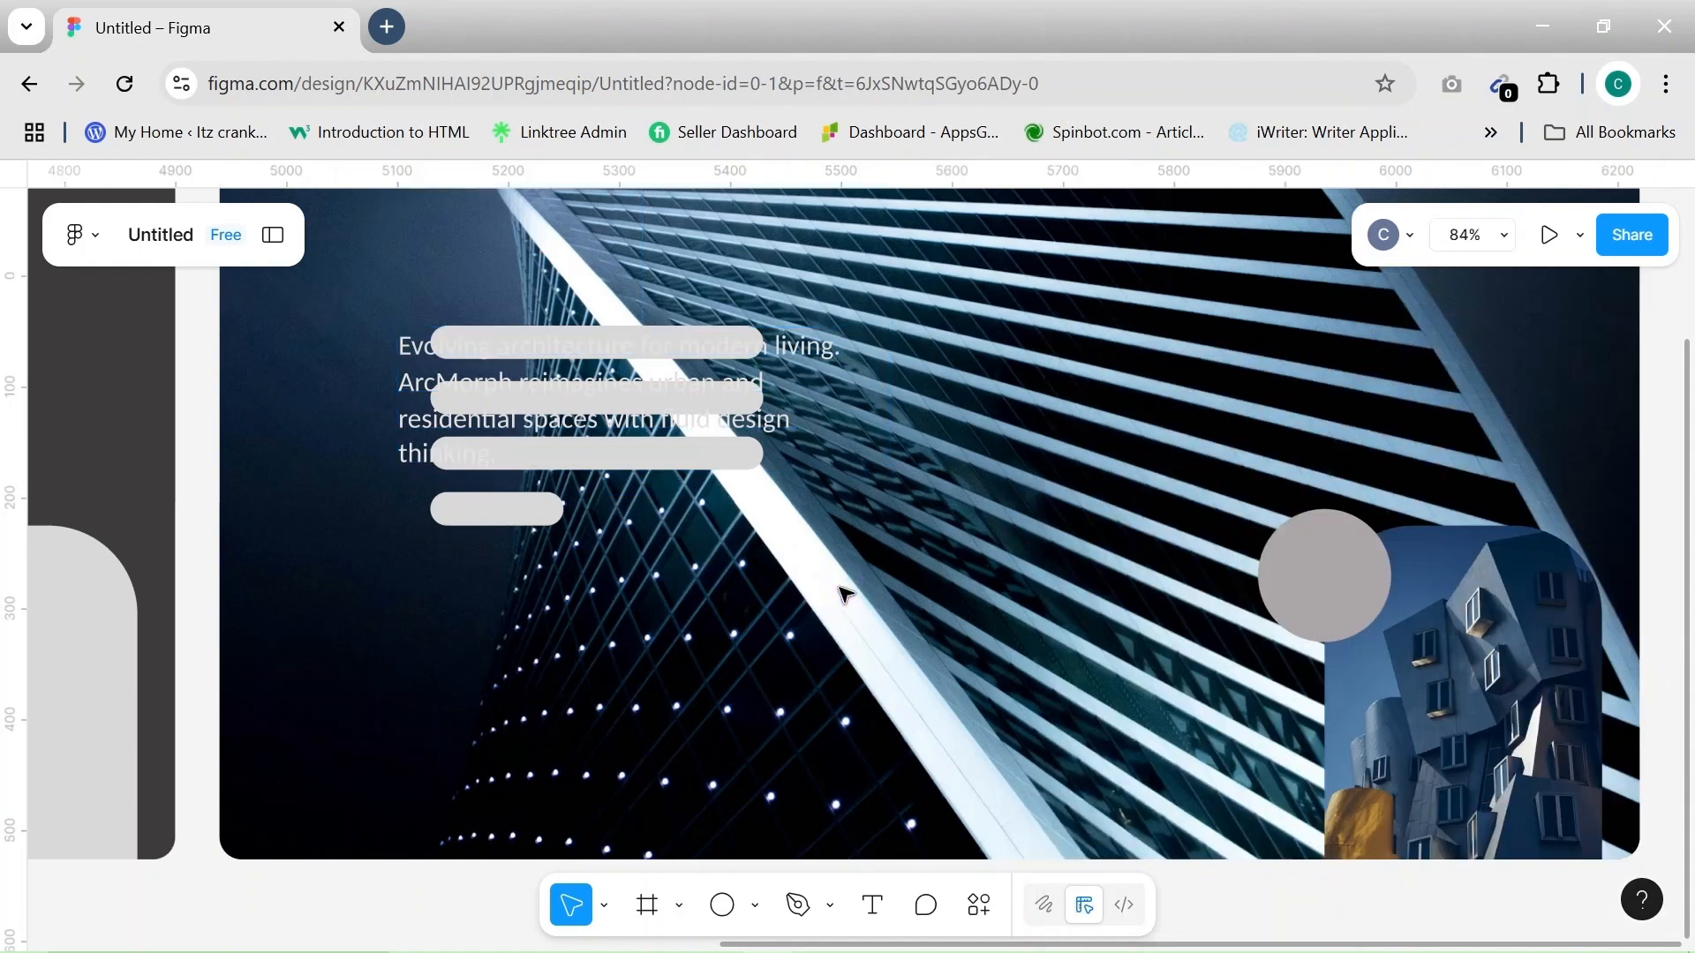
Move the description paragraph clear of its placeholders and delete the three long text-line placeholders
{"action": "left_click_drag", "start_coordinate": [578, 393], "coordinate": [1021, 386]}
{"action": "left_click", "coordinate": [651, 349]}
{"action": "left_click", "coordinate": [605, 402], "text": "shift"}
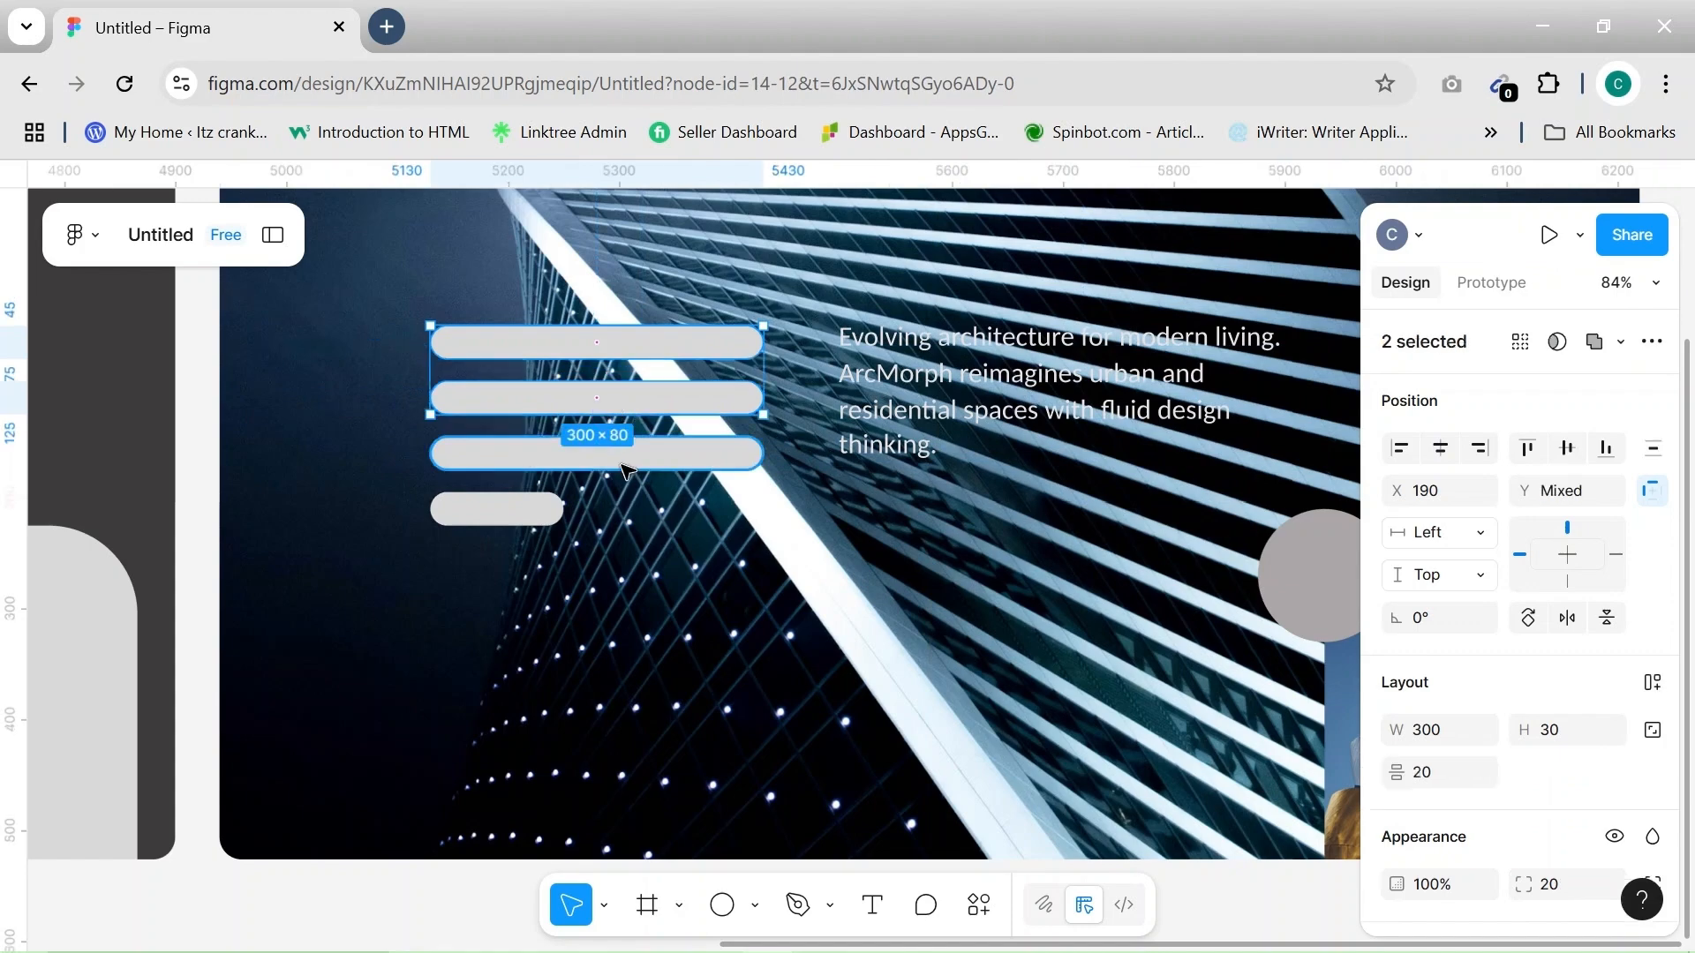
{"action": "left_click", "coordinate": [622, 457], "text": "shift"}
{"action": "key", "text": "Delete"}
Delete the grey heading and logo placeholders, and move the description paragraph back above the remaining short pill
{"action": "scroll", "coordinate": [617, 530], "scroll_direction": "up", "scroll_amount": 5}
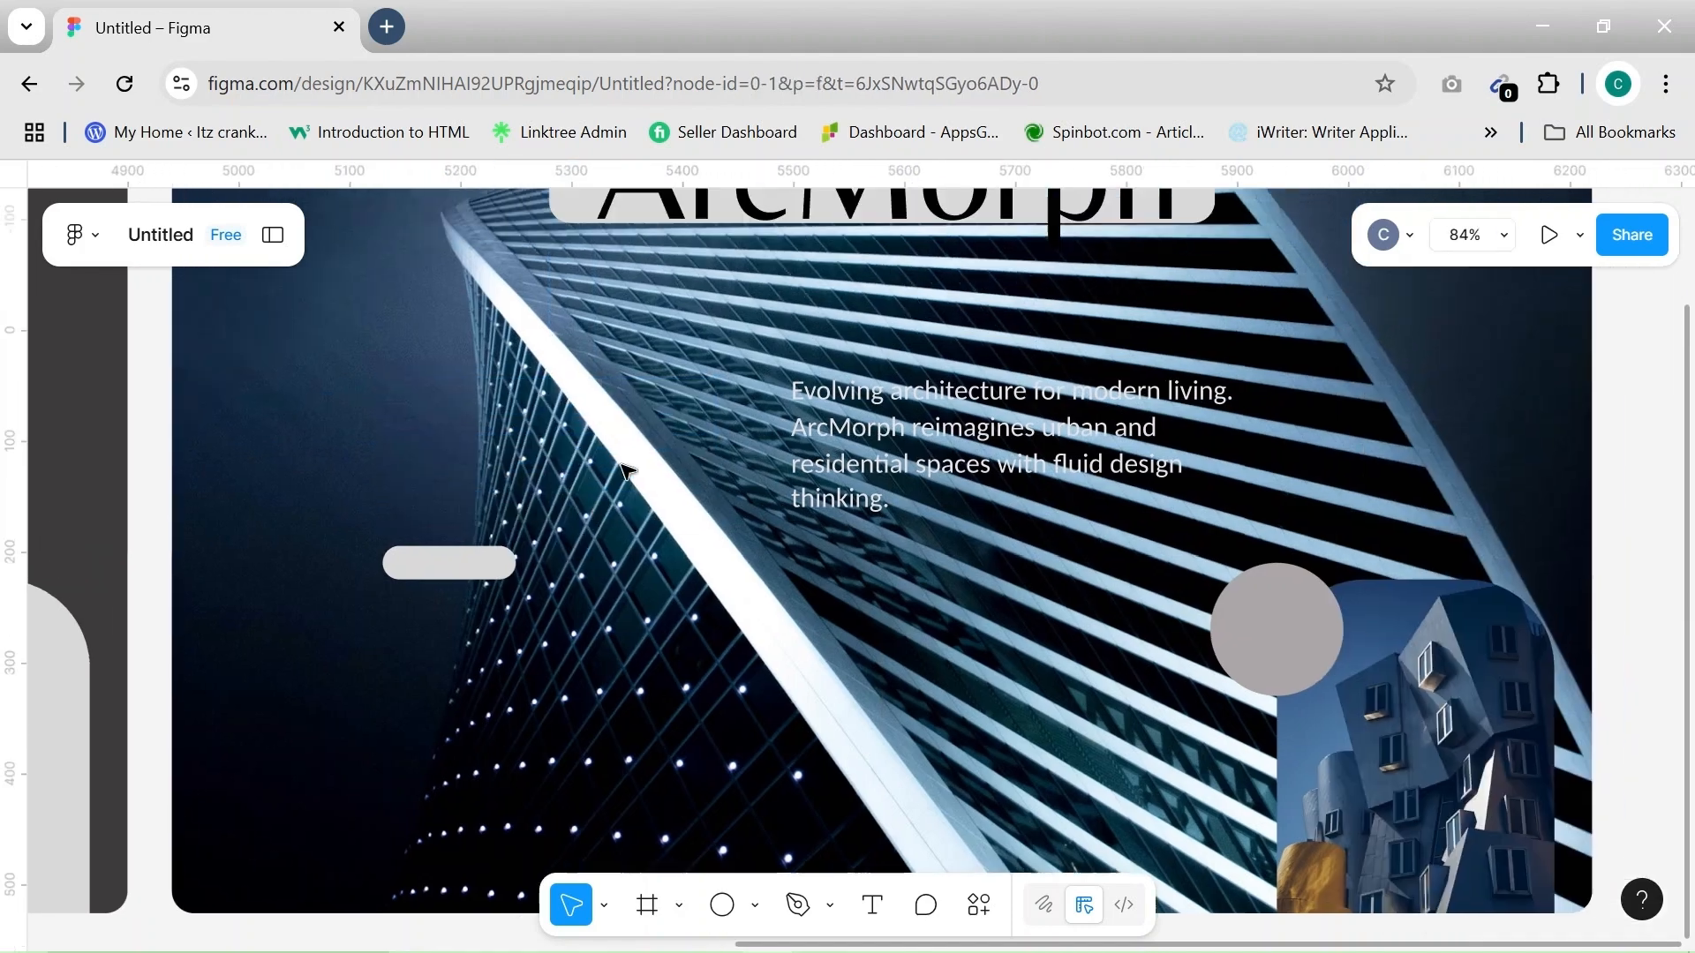
{"action": "left_click", "coordinate": [570, 452]}
{"action": "key", "text": "Delete"}
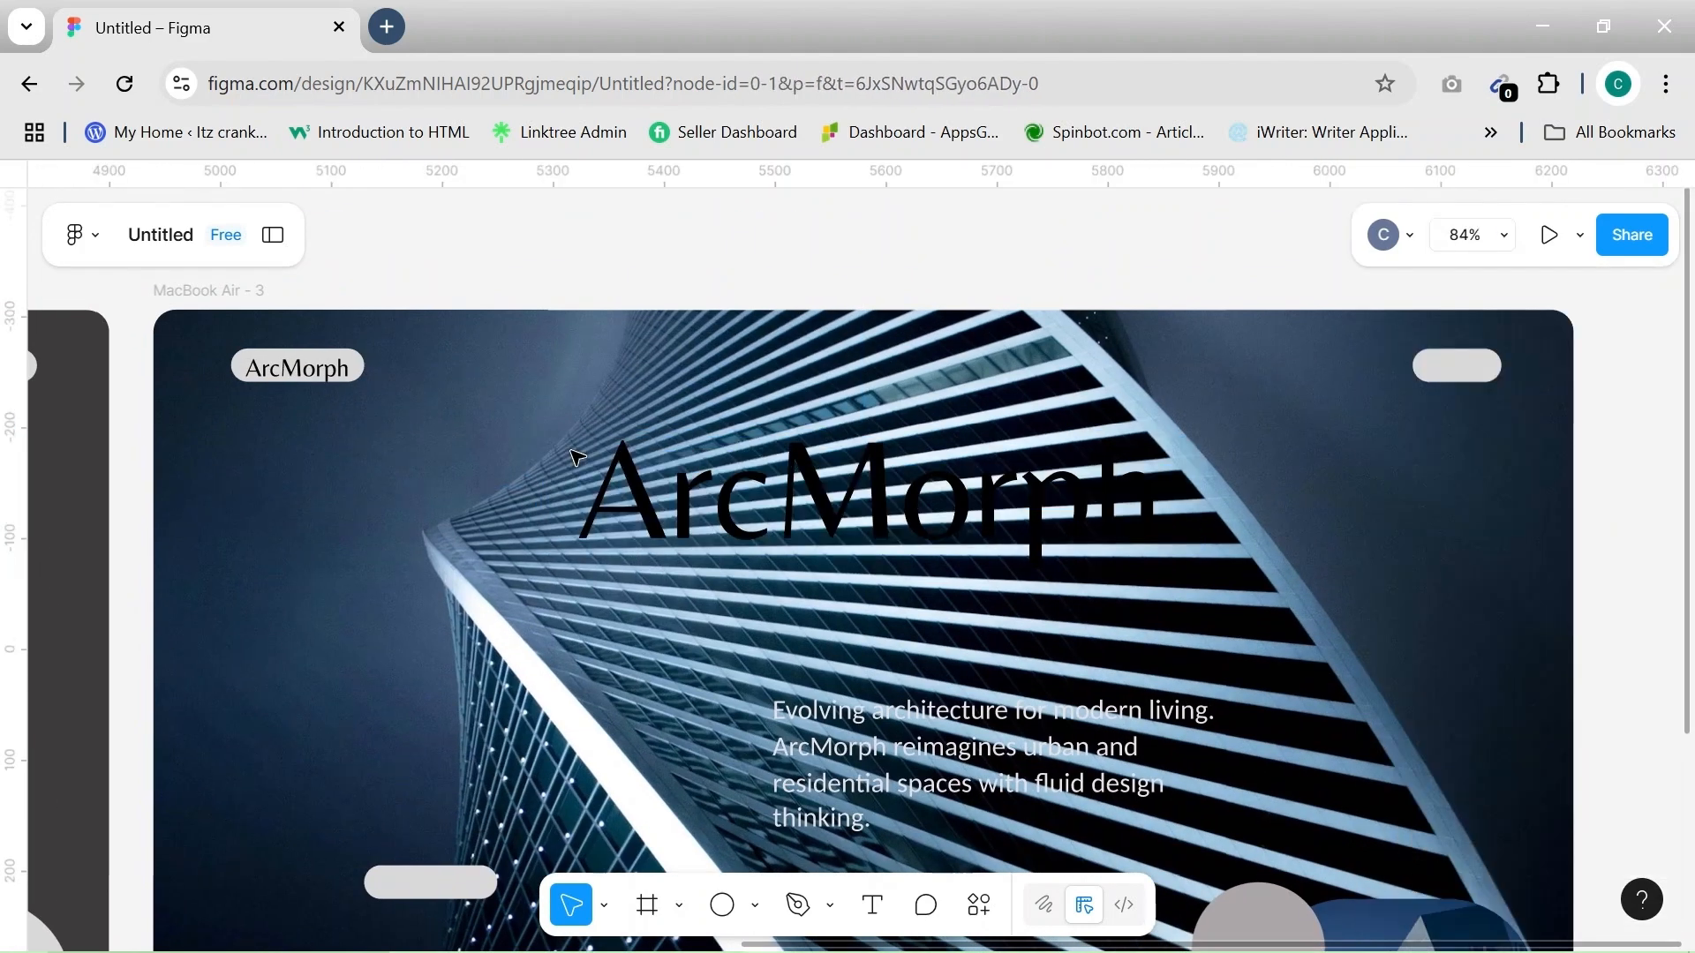
{"action": "left_click", "coordinate": [357, 362]}
{"action": "key", "text": "Delete"}
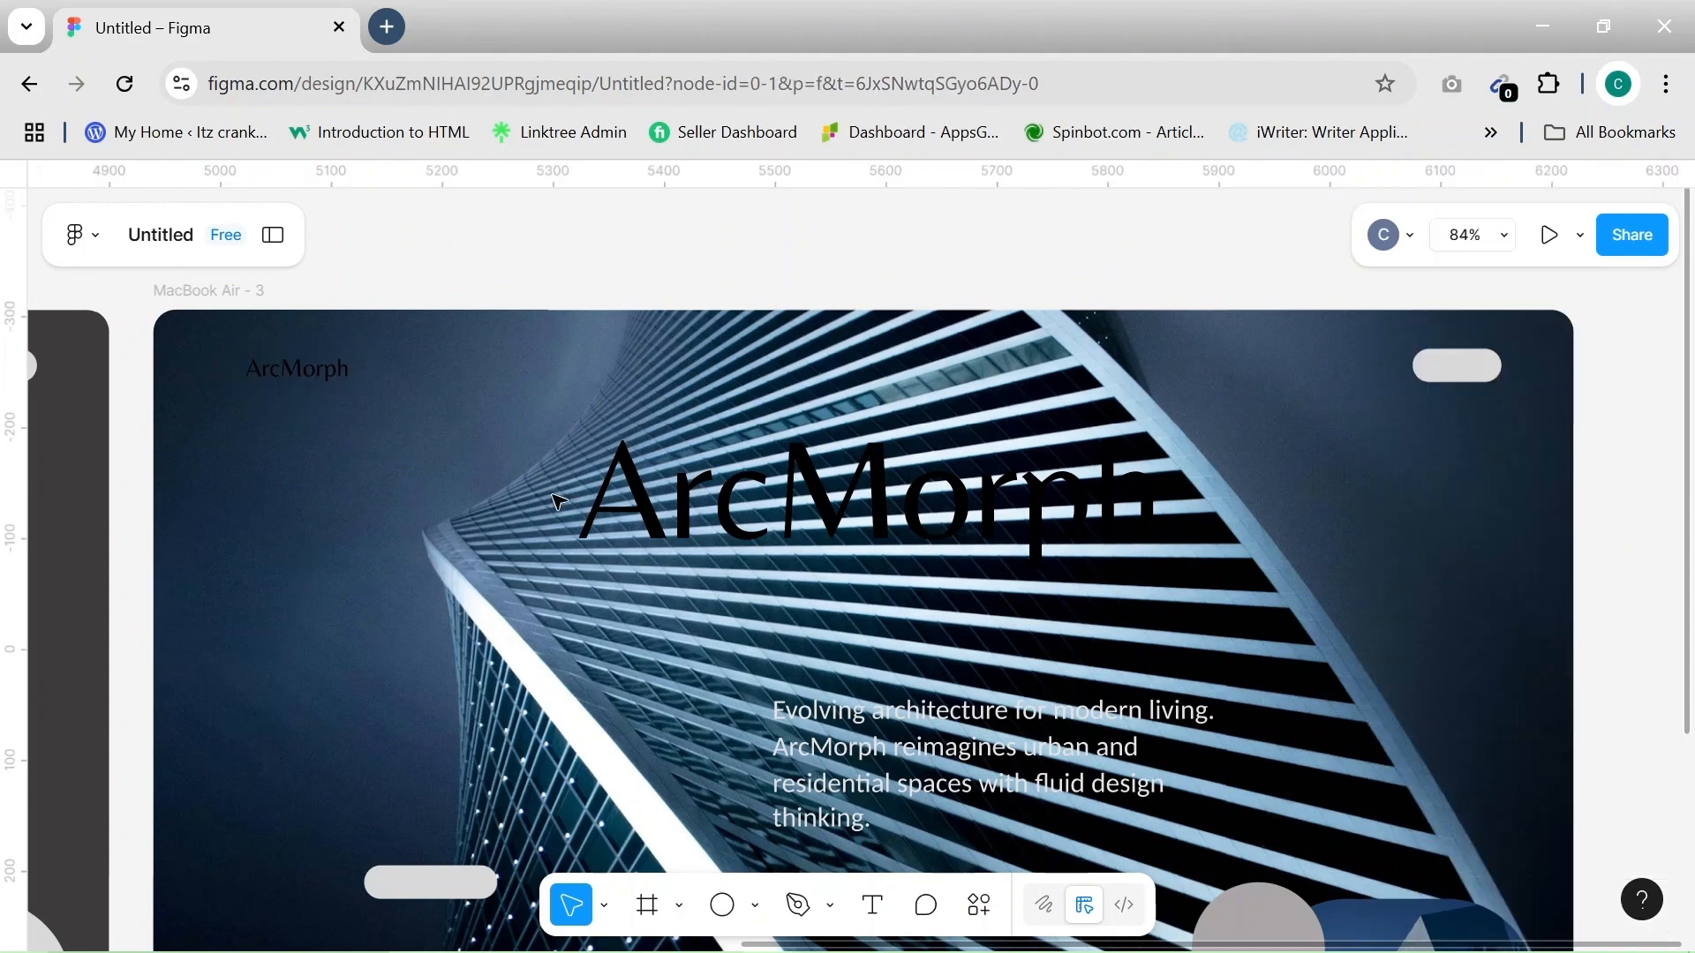
{"action": "scroll", "coordinate": [478, 467], "scroll_direction": "down", "scroll_amount": 2}
{"action": "left_click_drag", "start_coordinate": [876, 692], "coordinate": [468, 680]}
Add the text "Get a Virtual Tour→" over the short pill below the description paragraph
{"action": "left_click", "coordinate": [412, 816]}
{"action": "scroll", "coordinate": [412, 827], "scroll_direction": "up", "scroll_amount": 3}
{"action": "scroll", "coordinate": [411, 827], "scroll_direction": "up", "scroll_amount": 2}
{"action": "key", "text": "t"}
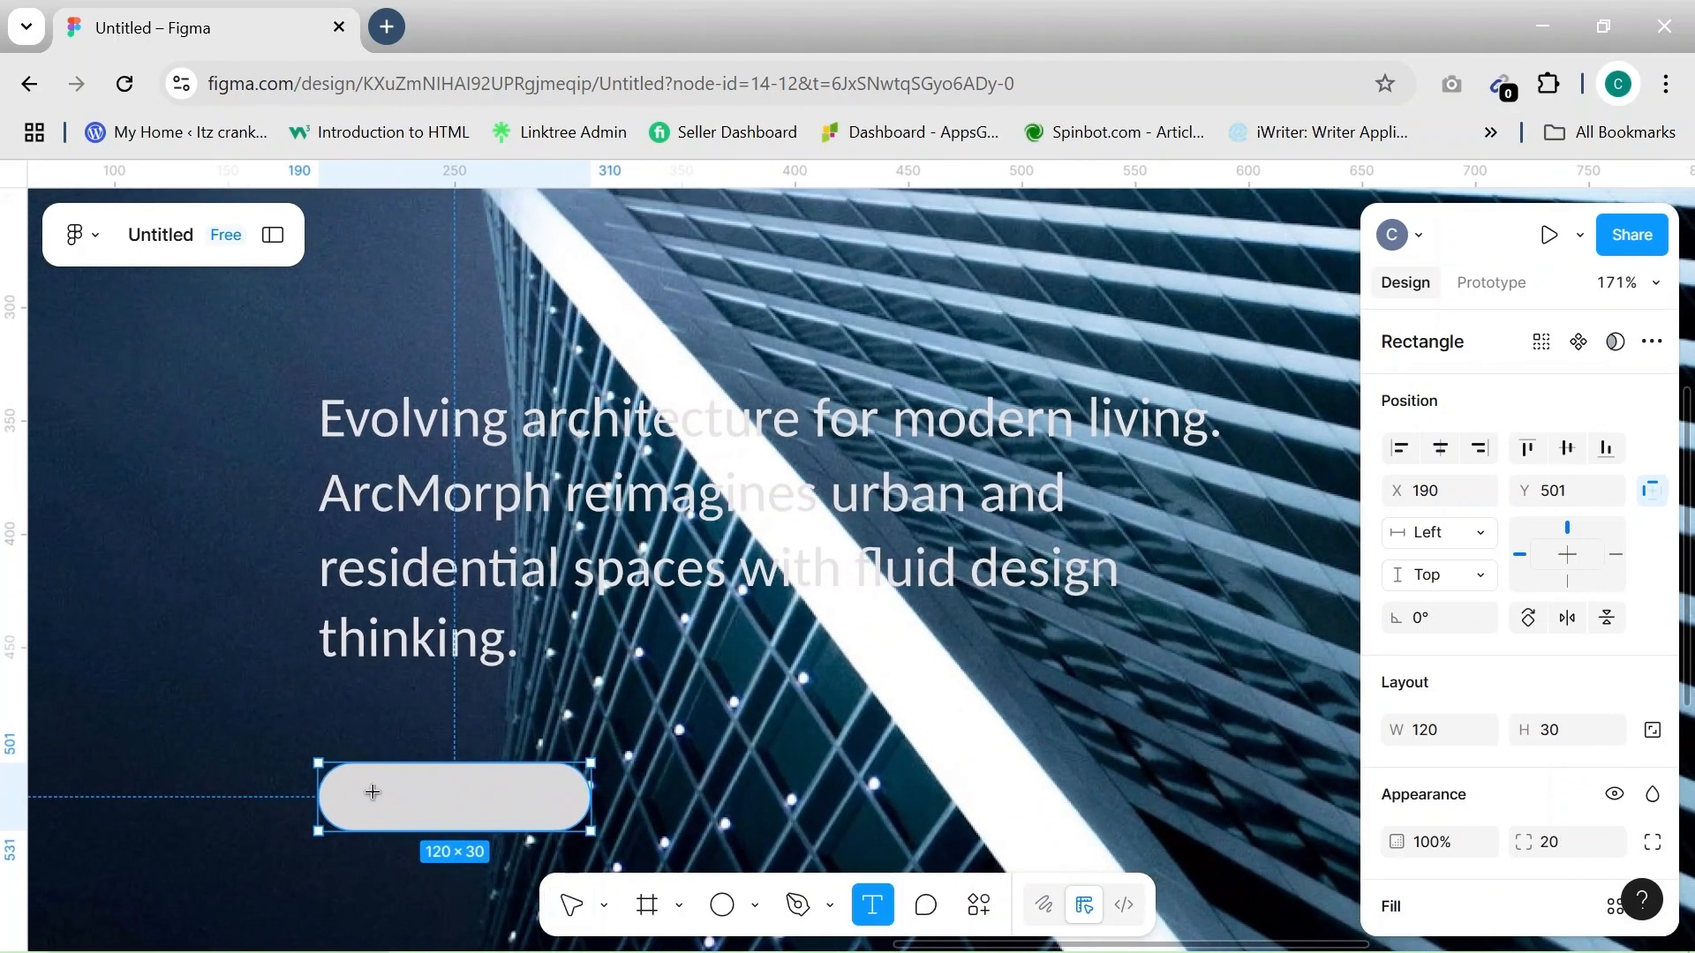
{"action": "left_click", "coordinate": [375, 794]}
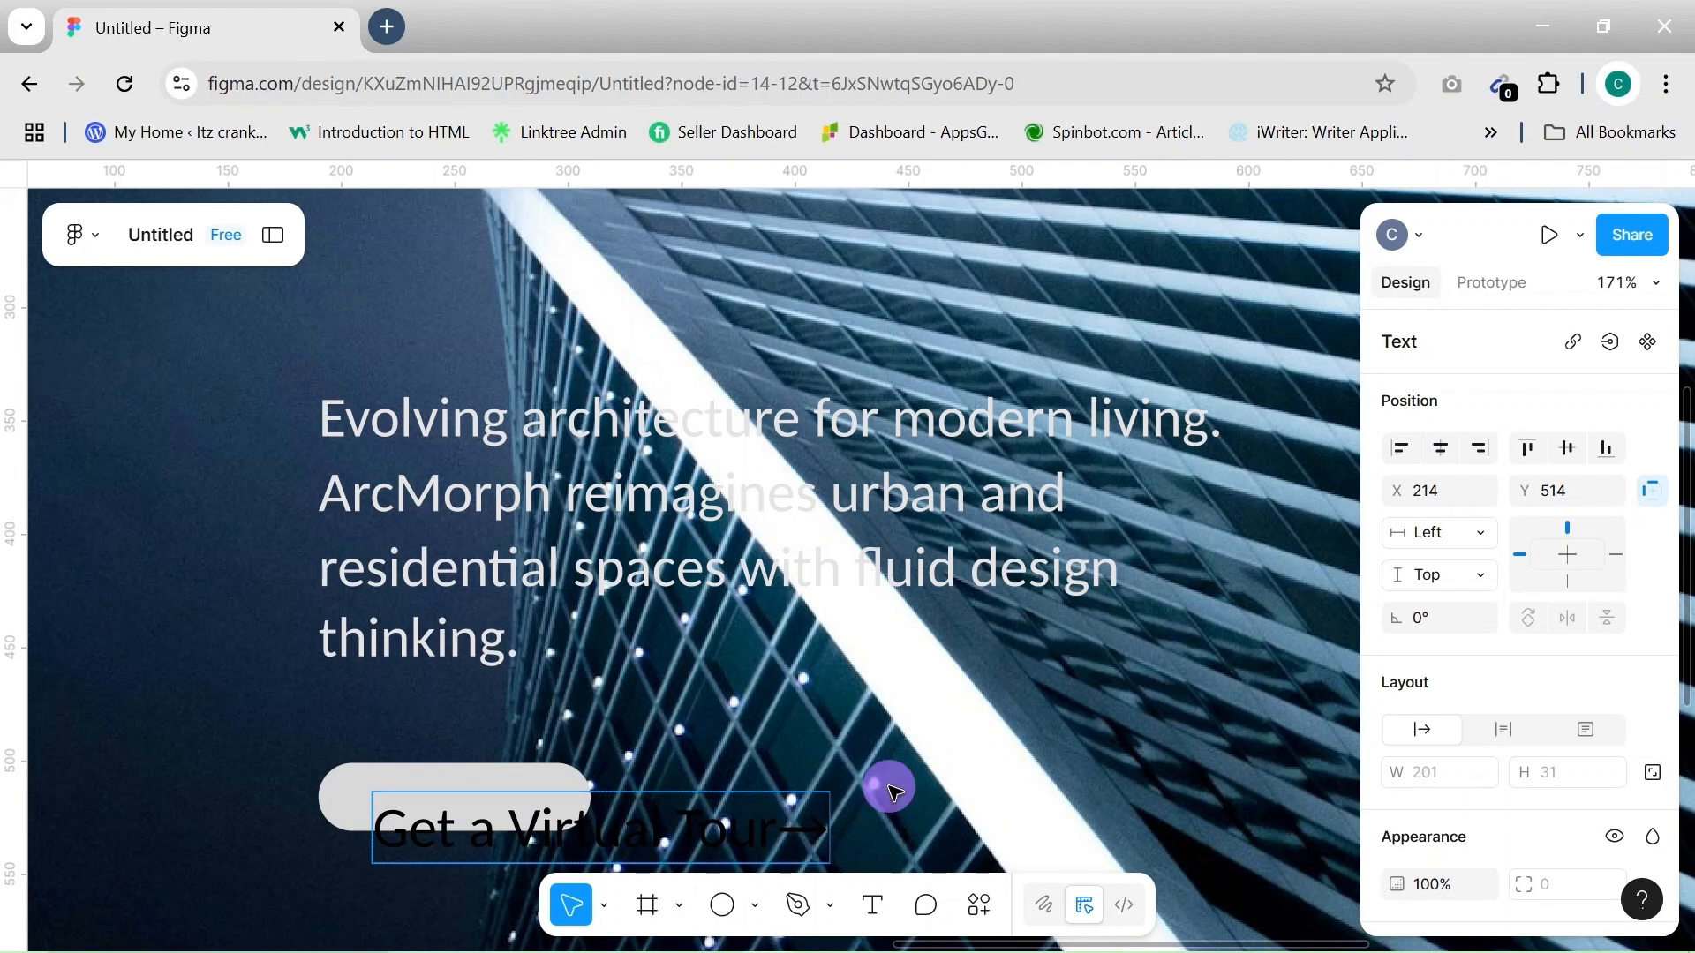
{"action": "left_click", "coordinate": [894, 792]}
Set the "Get a Virtual Tour→" text's fill to E4E0E0 and the short pill's fill to dark grey 4D4B4B
{"action": "scroll", "coordinate": [1417, 838], "scroll_direction": "down", "scroll_amount": 5}
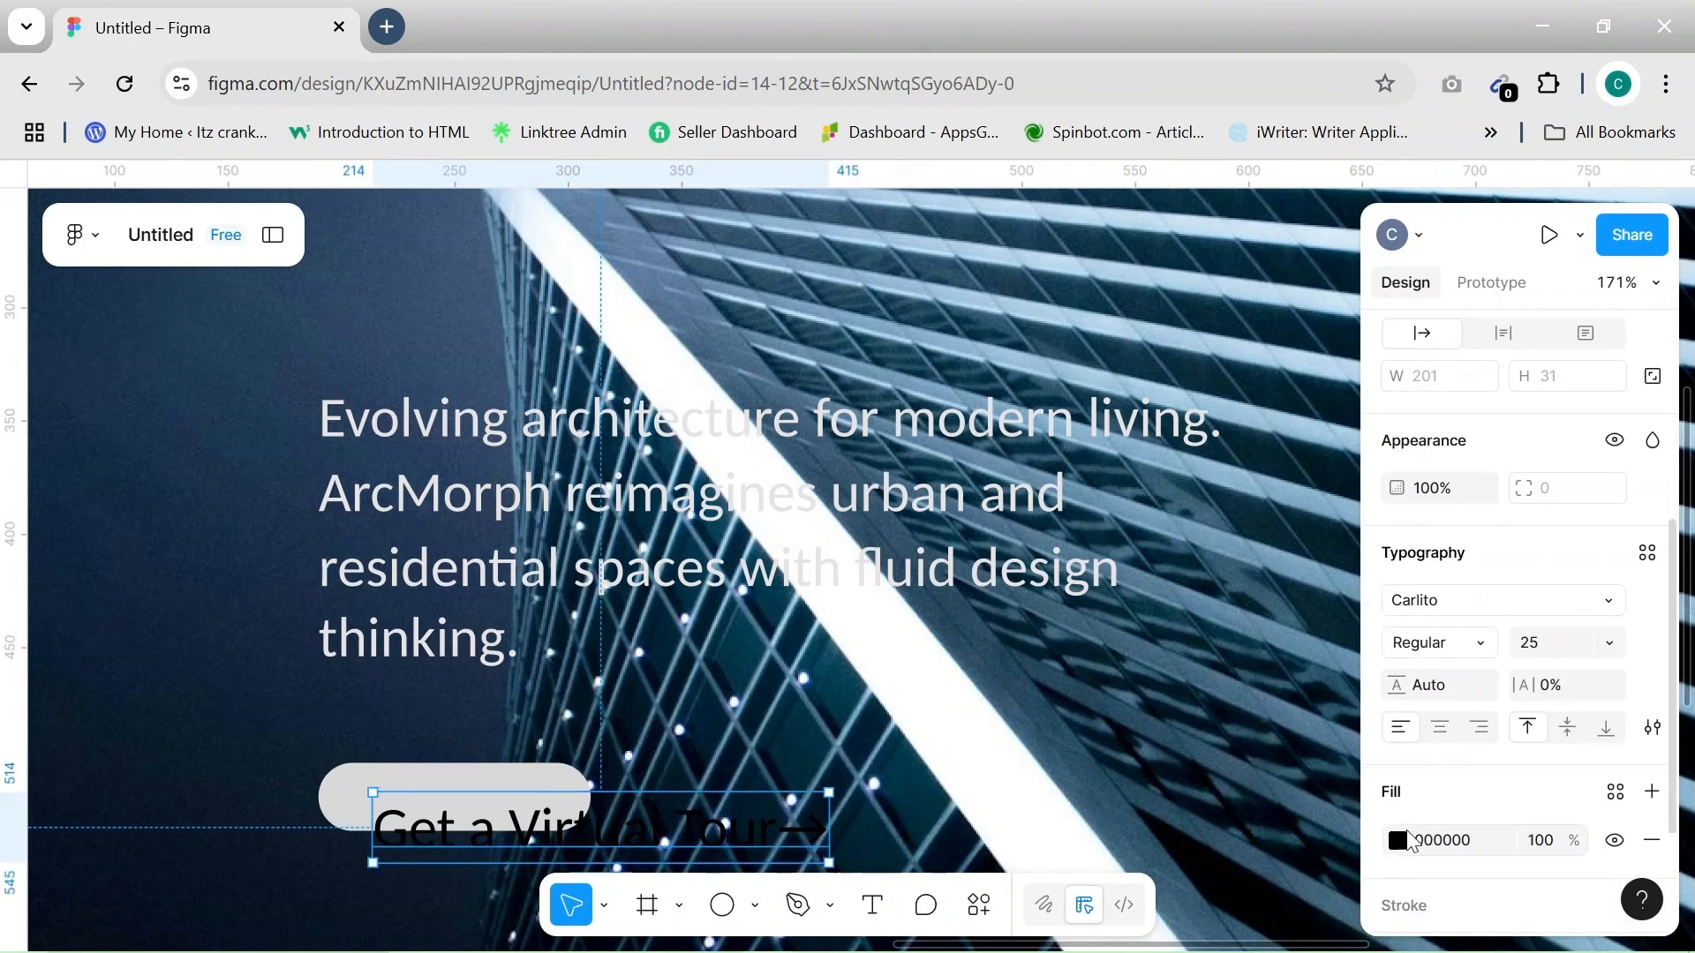
{"action": "left_click", "coordinate": [1398, 842]}
{"action": "left_click_drag", "start_coordinate": [1071, 468], "coordinate": [1068, 456]}
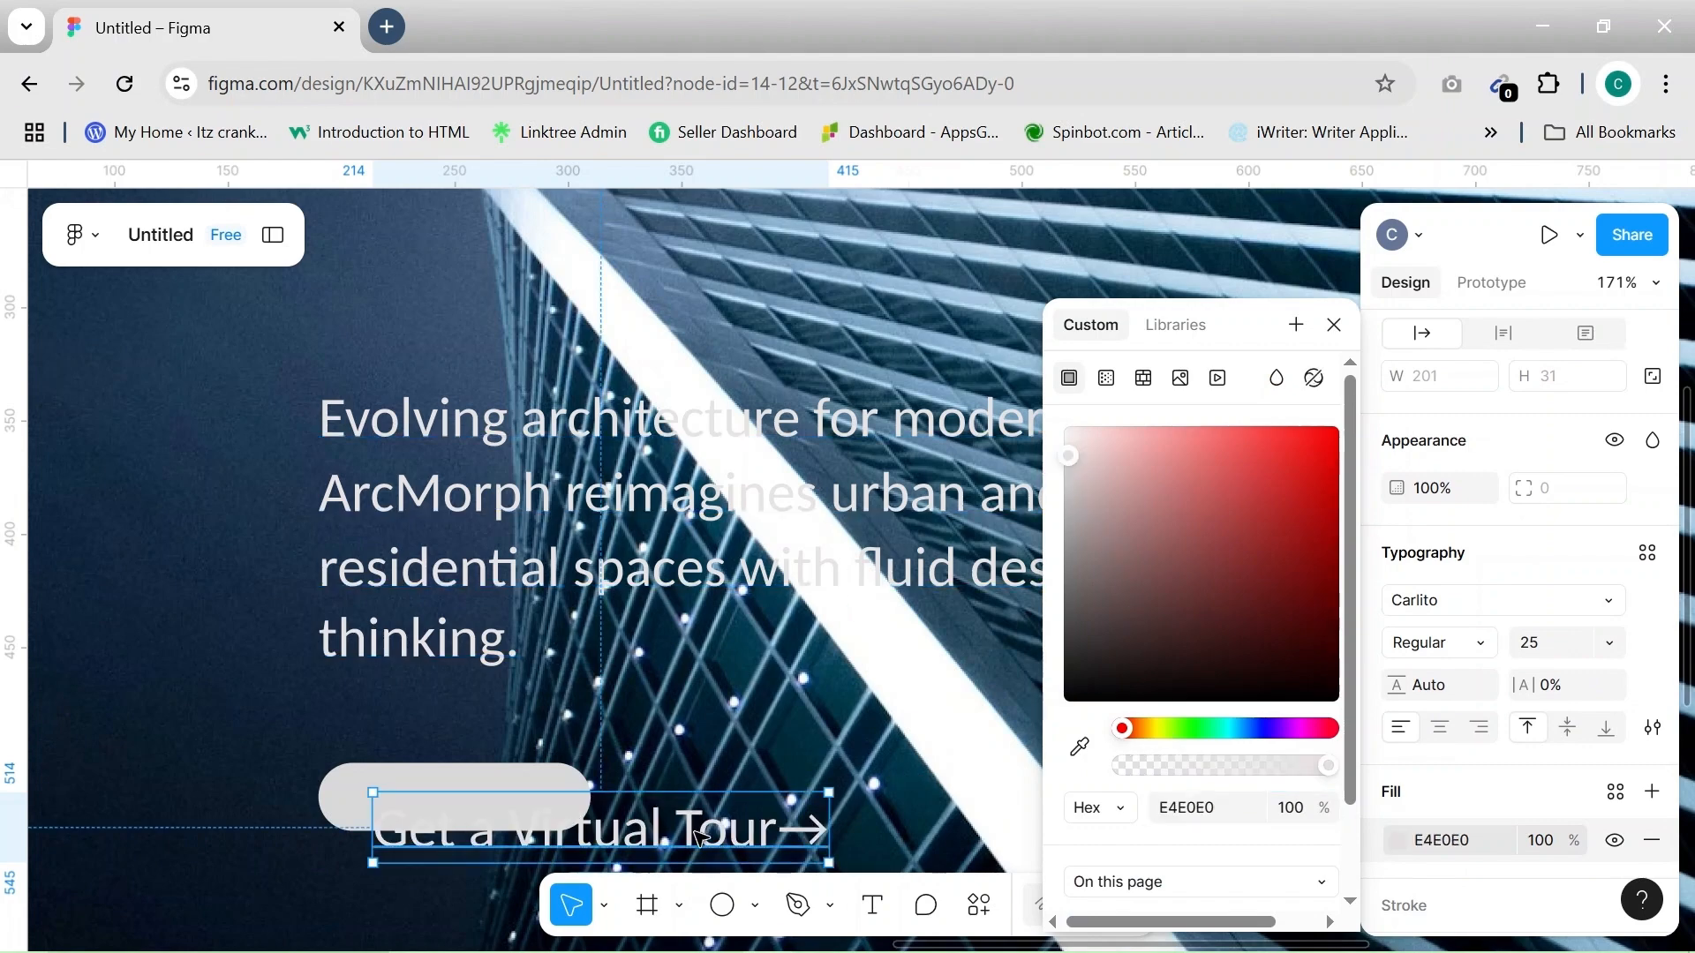
{"action": "left_click", "coordinate": [576, 781]}
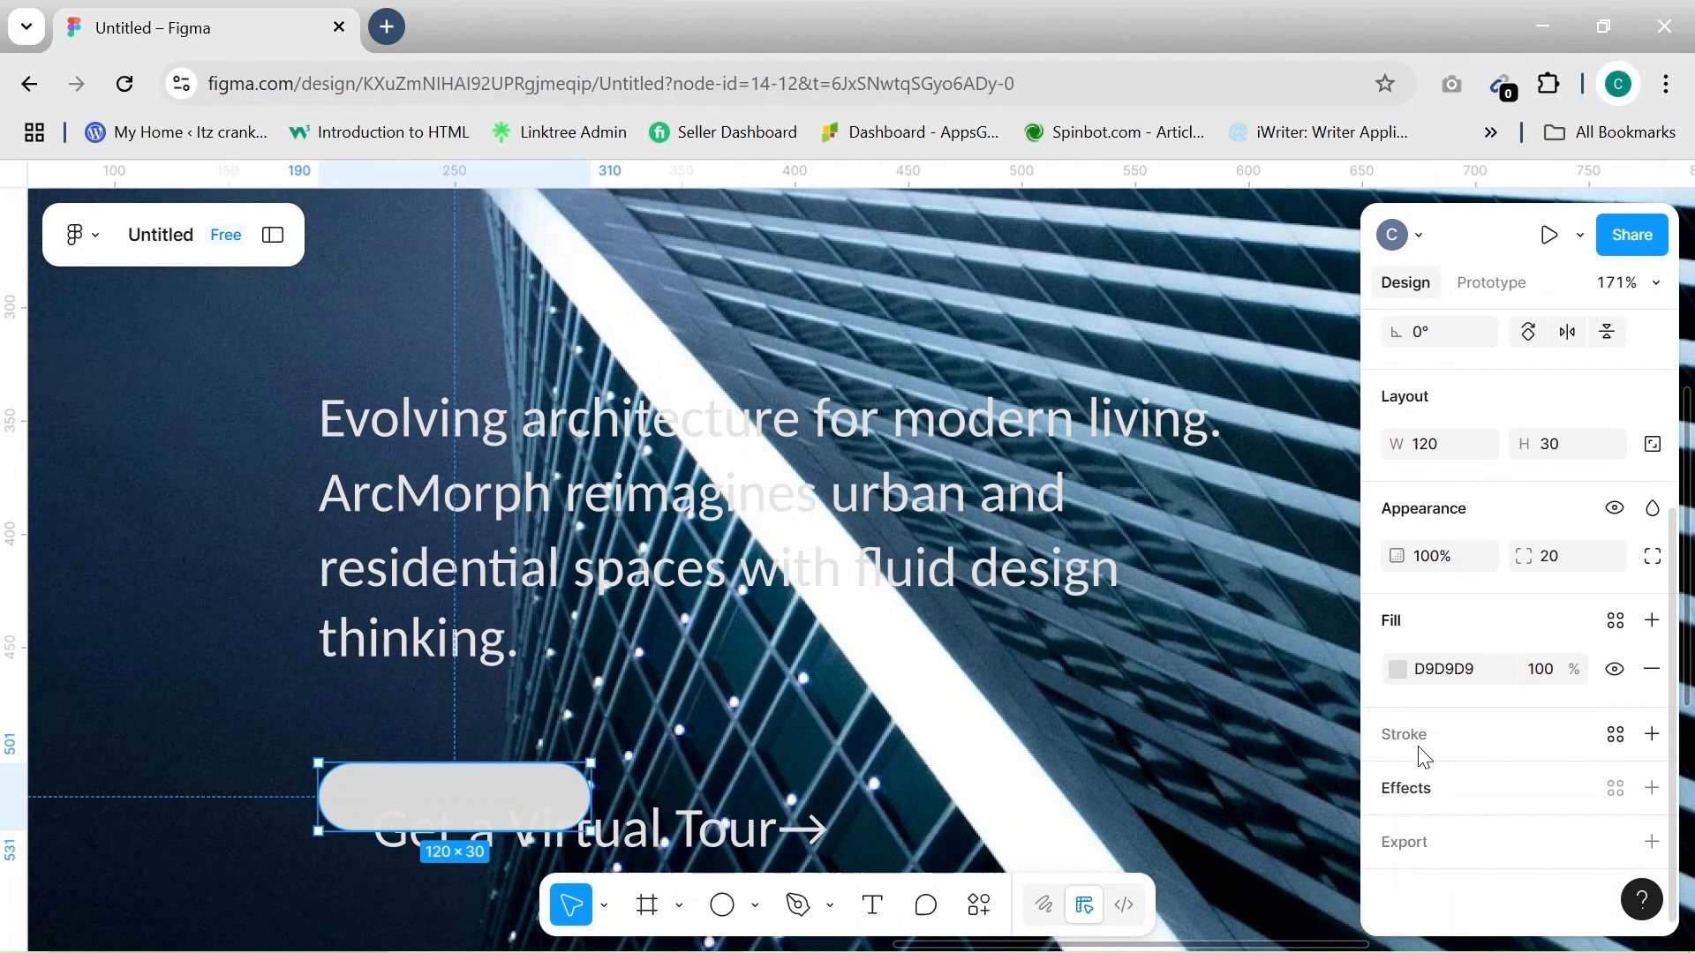
{"action": "left_click", "coordinate": [1396, 671]}
{"action": "left_click", "coordinate": [1071, 623]}
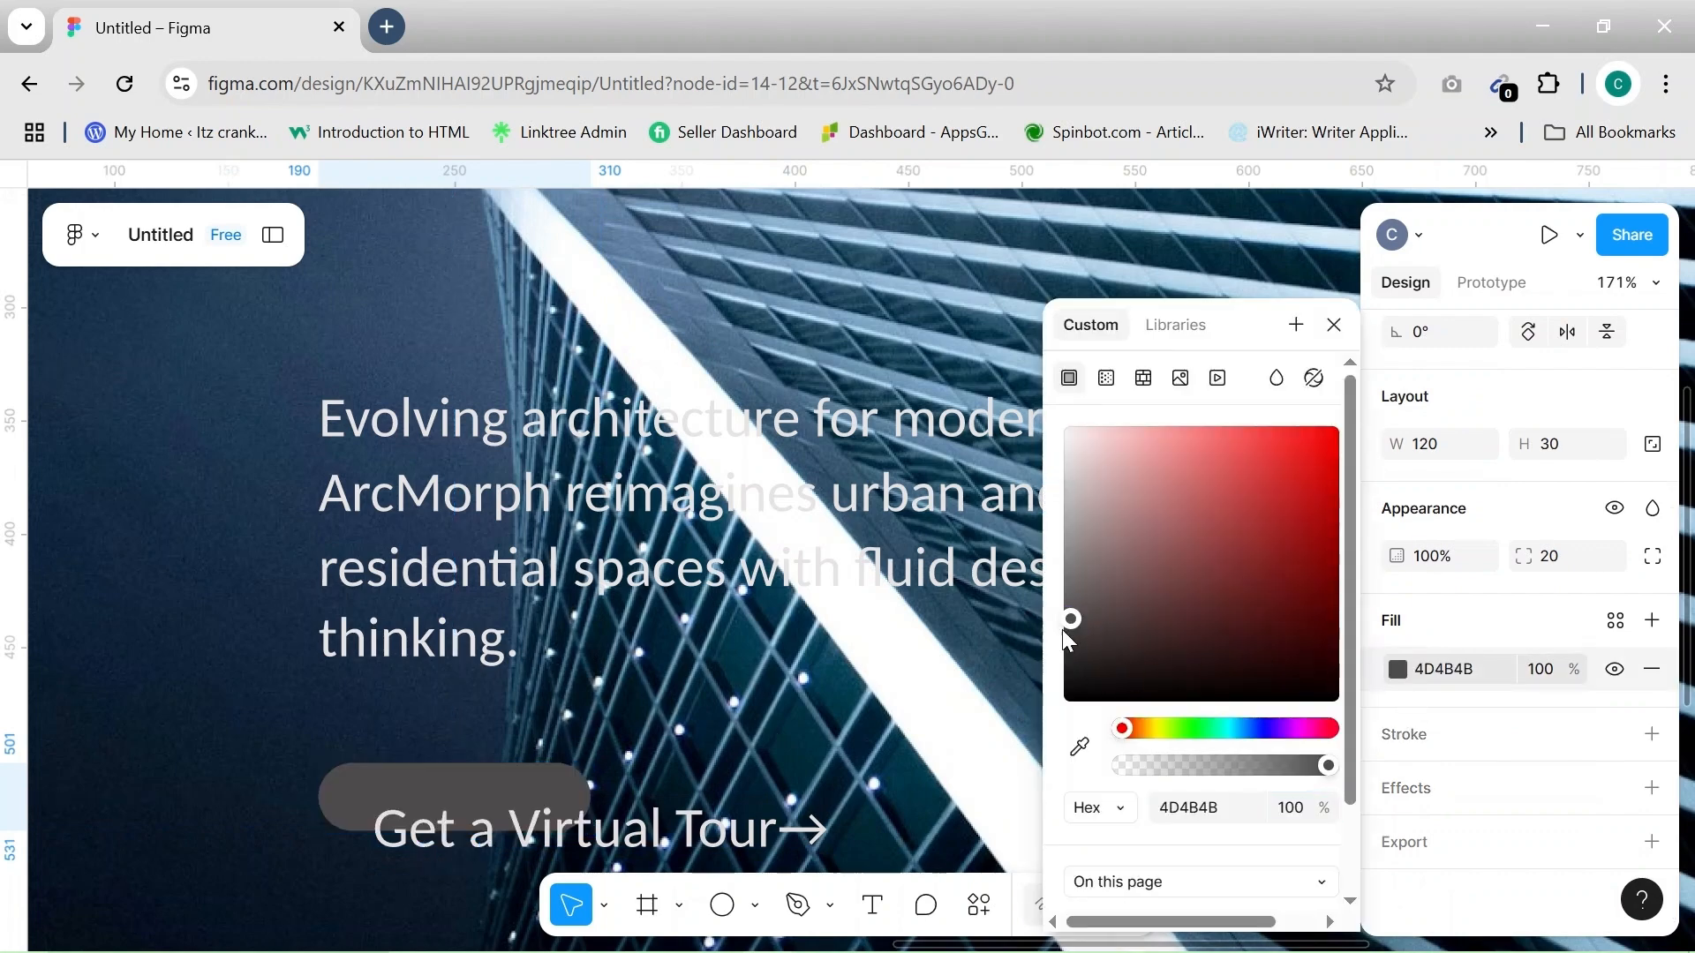
Reduce the "Get a Virtual Tour→" font size so the text is about 161 × 24, and place it on the pill at X 190, Y 504
{"action": "left_click", "coordinate": [697, 837]}
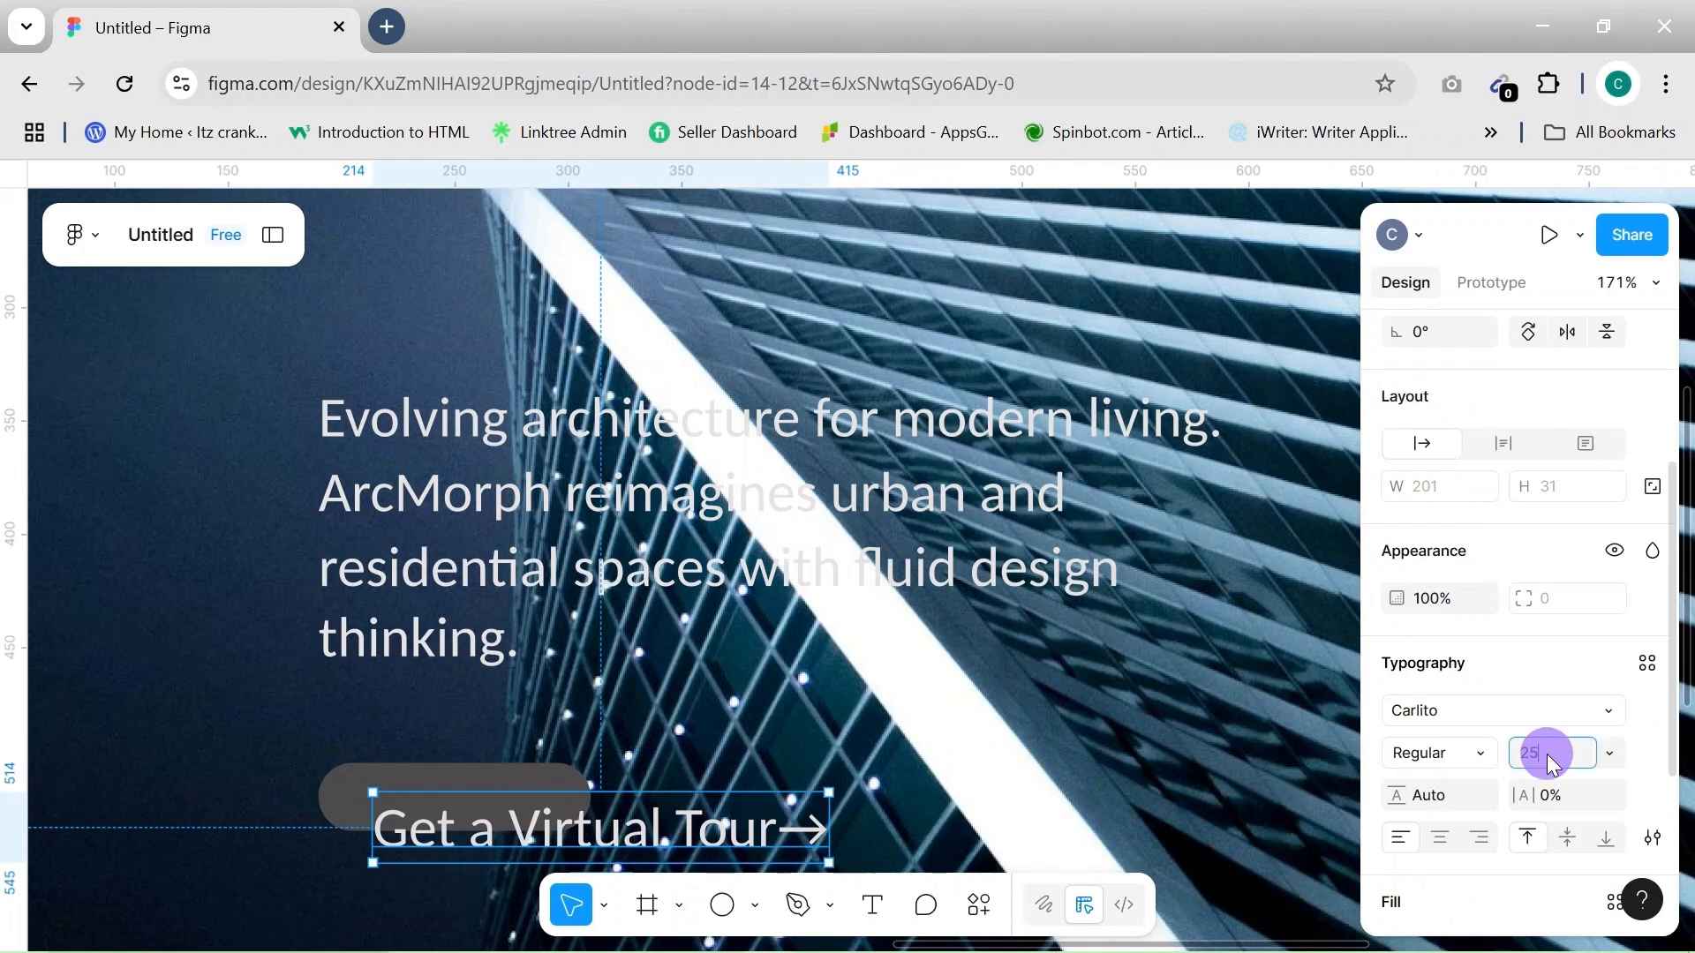
{"action": "left_click", "coordinate": [1104, 758]}
{"action": "left_click_drag", "start_coordinate": [575, 818], "coordinate": [517, 795]}
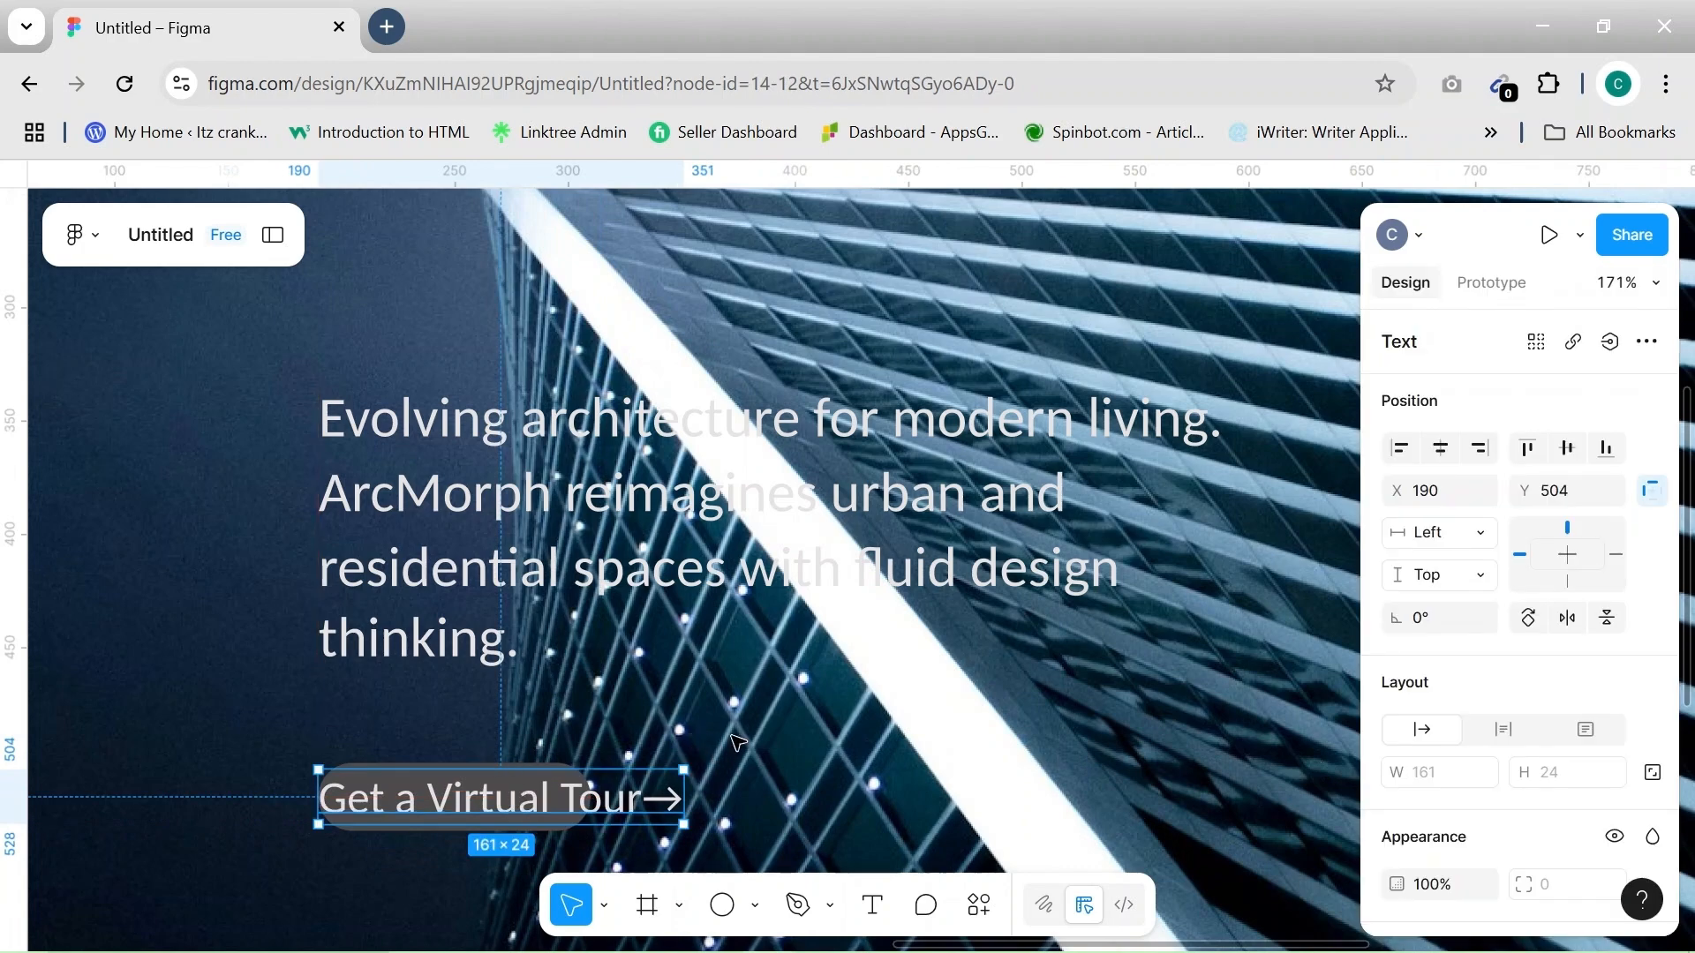
Widen the dark grey pill to 176 px so it spans the whole "Get a Virtual Tour→" text
{"action": "scroll", "coordinate": [742, 736], "scroll_direction": "up", "scroll_amount": 5}
{"action": "scroll", "coordinate": [742, 736], "scroll_direction": "left", "scroll_amount": 5}
{"action": "scroll", "coordinate": [742, 737], "scroll_direction": "down", "scroll_amount": 3}
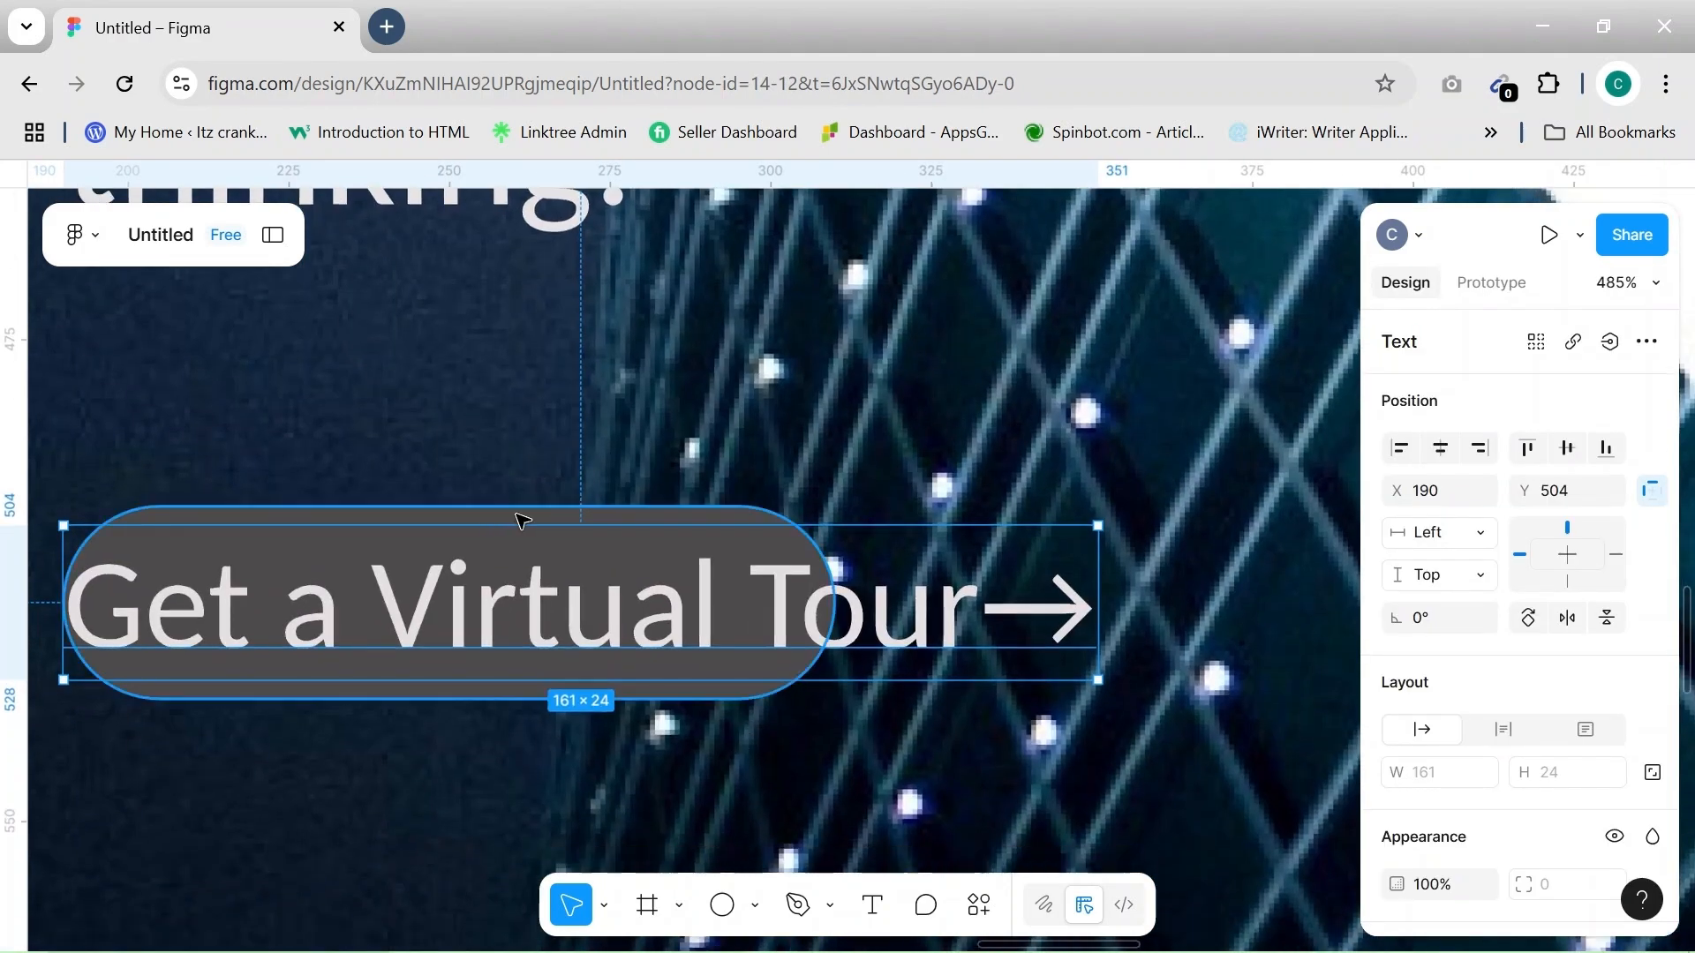
{"action": "left_click", "coordinate": [517, 515]}
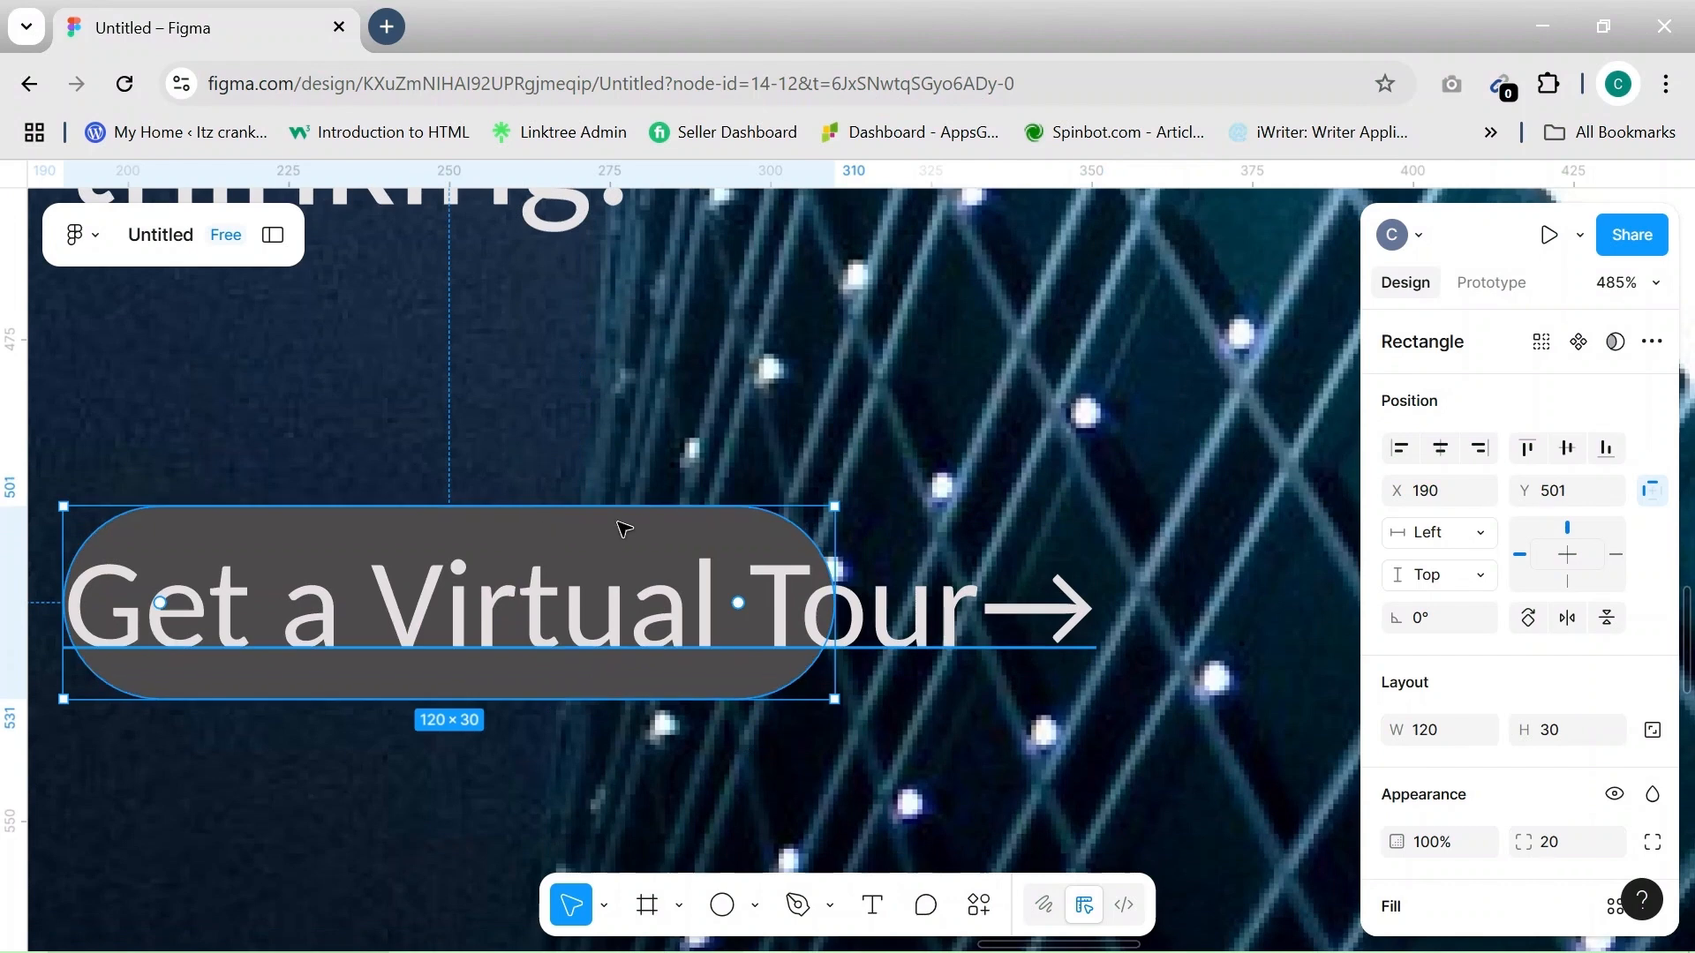
{"action": "left_click_drag", "start_coordinate": [834, 537], "coordinate": [1195, 535]}
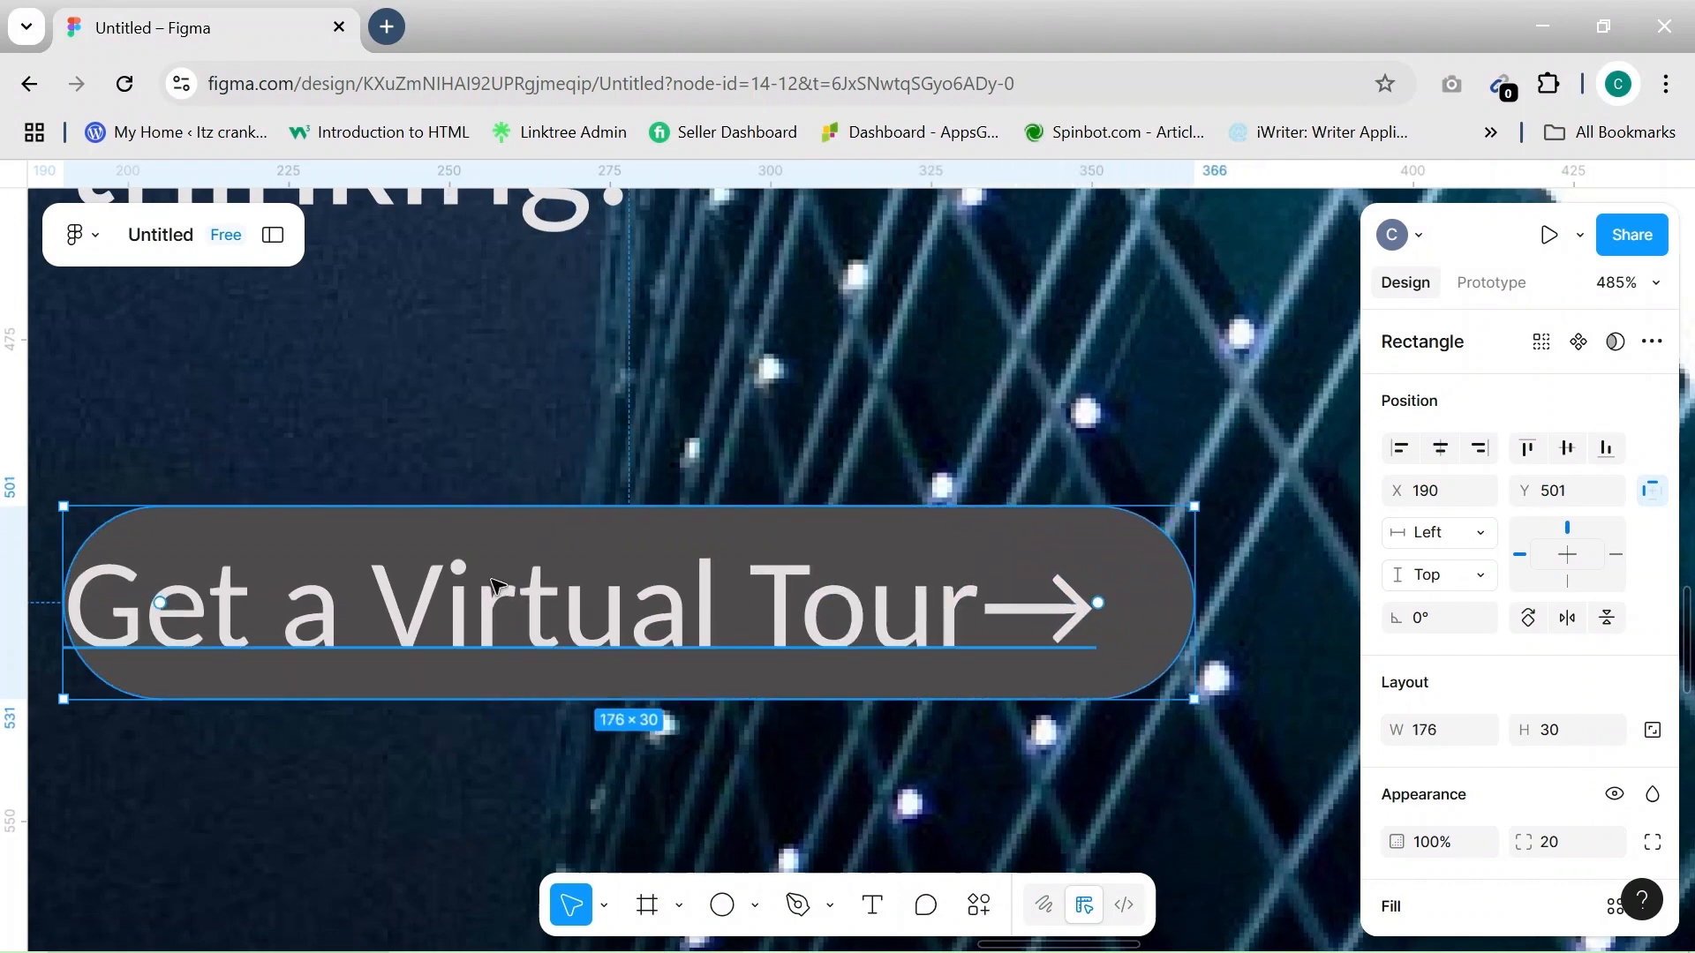
Combine the "Get a Virtual Tour→" text and its pill into an auto layout with centred alignment
{"action": "left_click", "coordinate": [524, 629]}
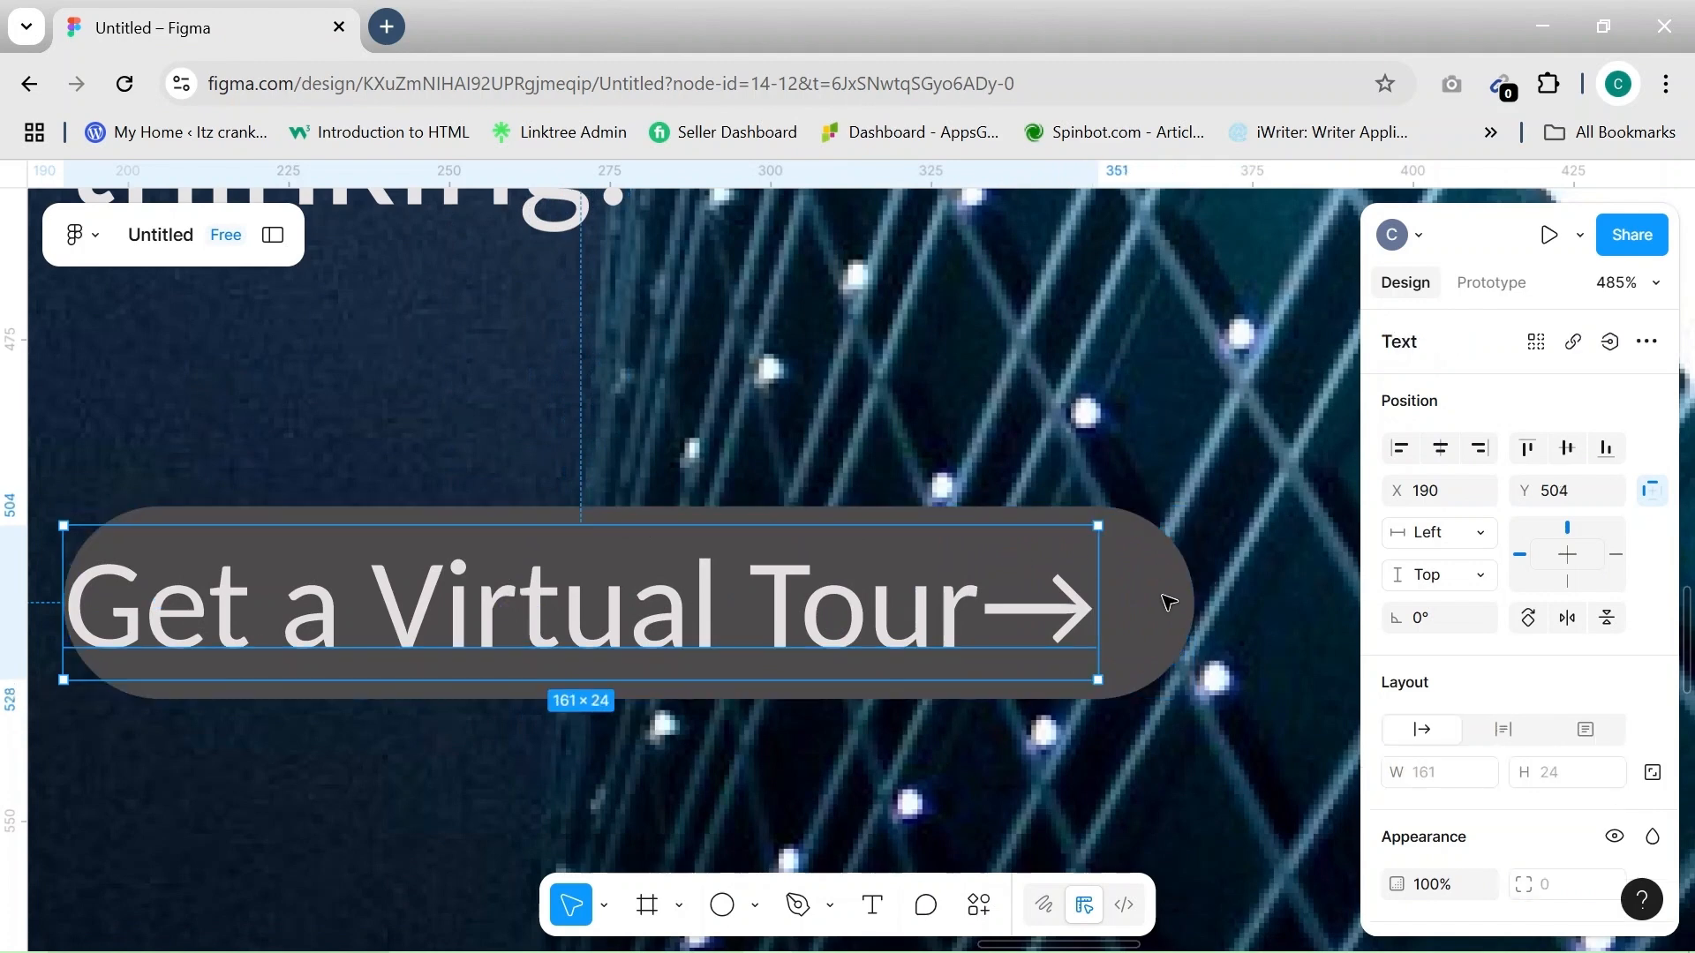
{"action": "left_click", "coordinate": [1144, 602], "text": "shift"}
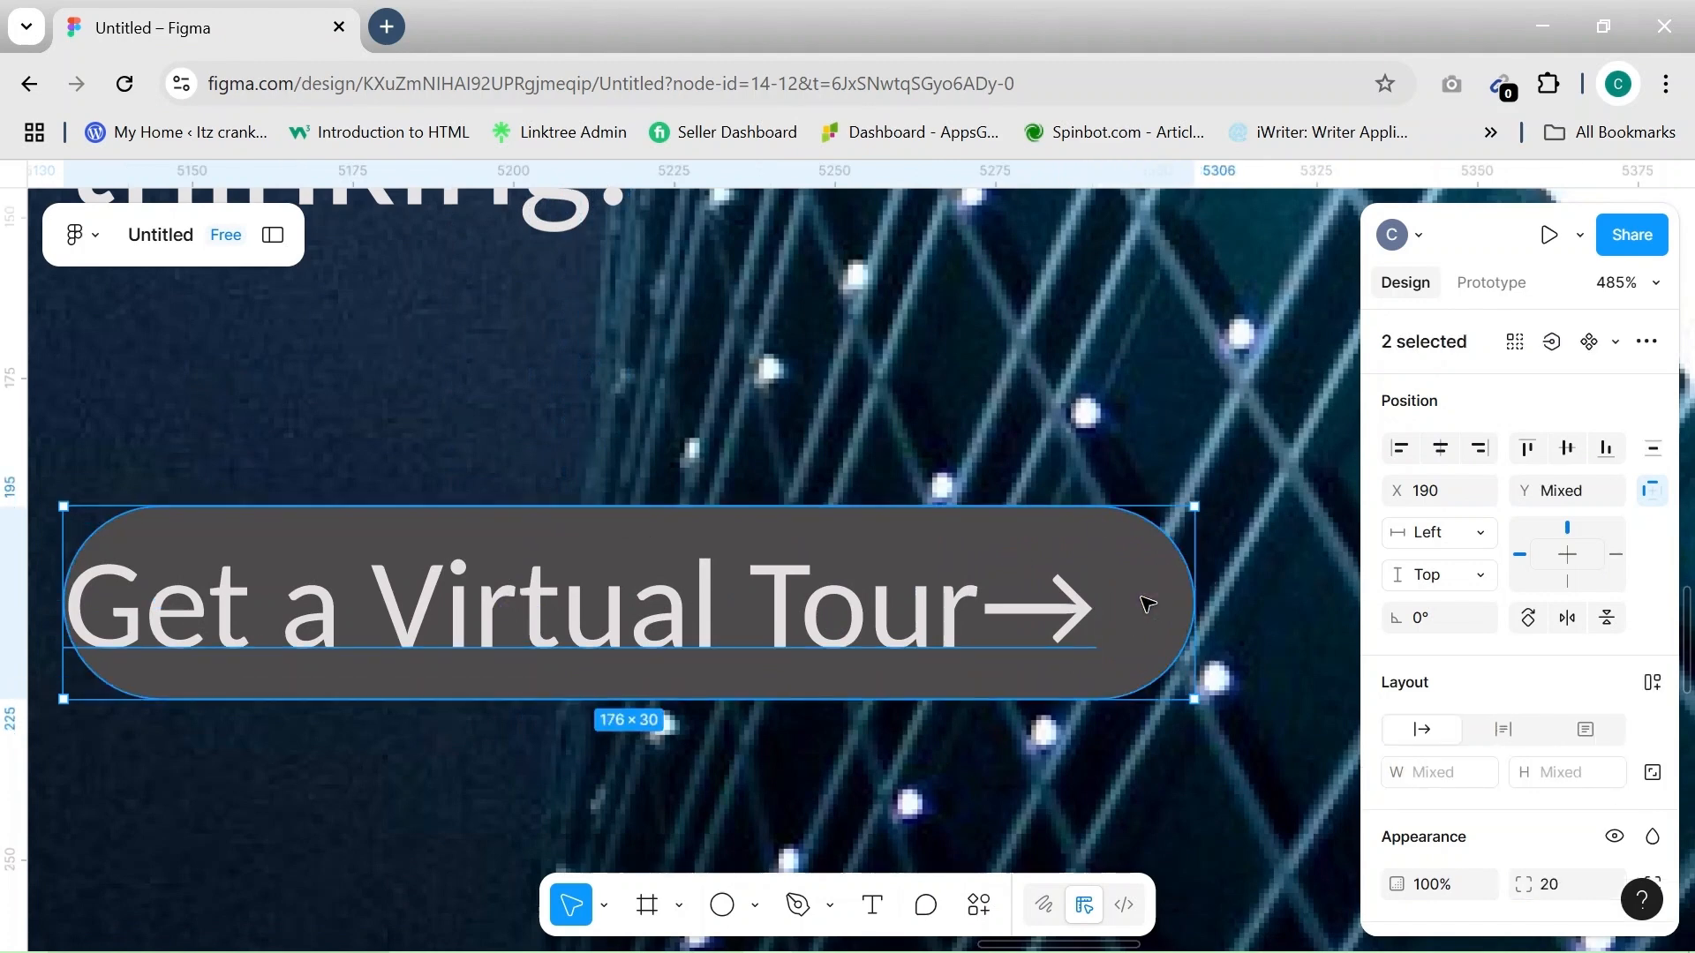
{"action": "right_click", "coordinate": [1144, 602]}
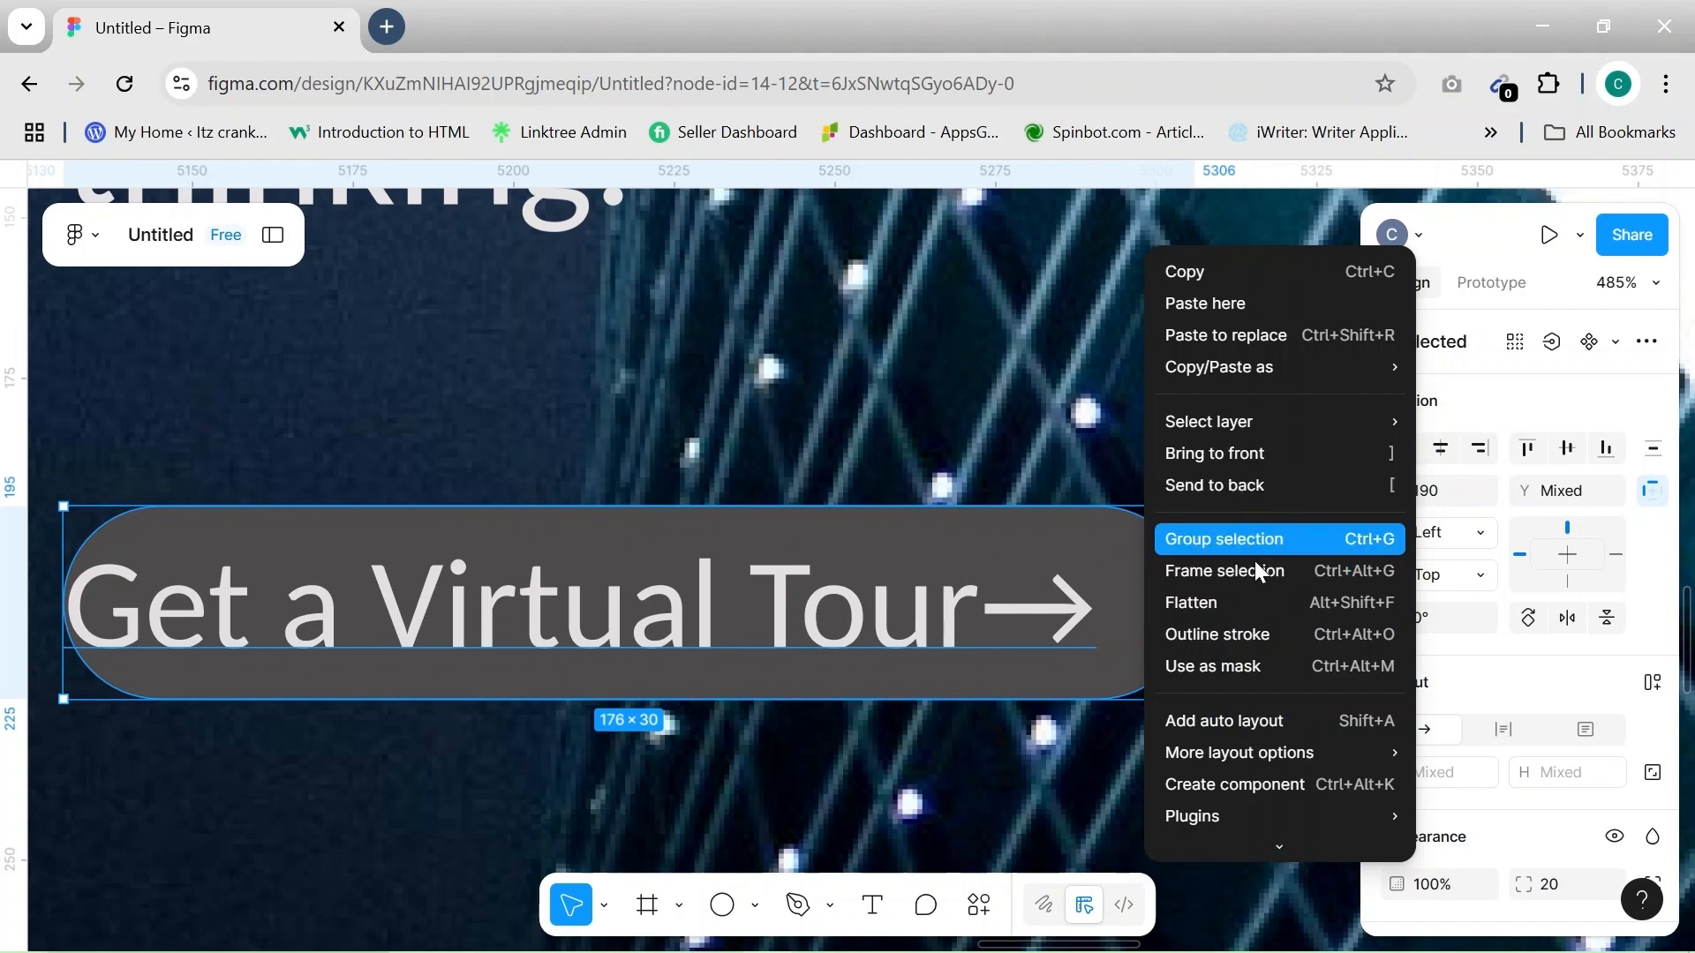
{"action": "left_click", "coordinate": [1220, 722]}
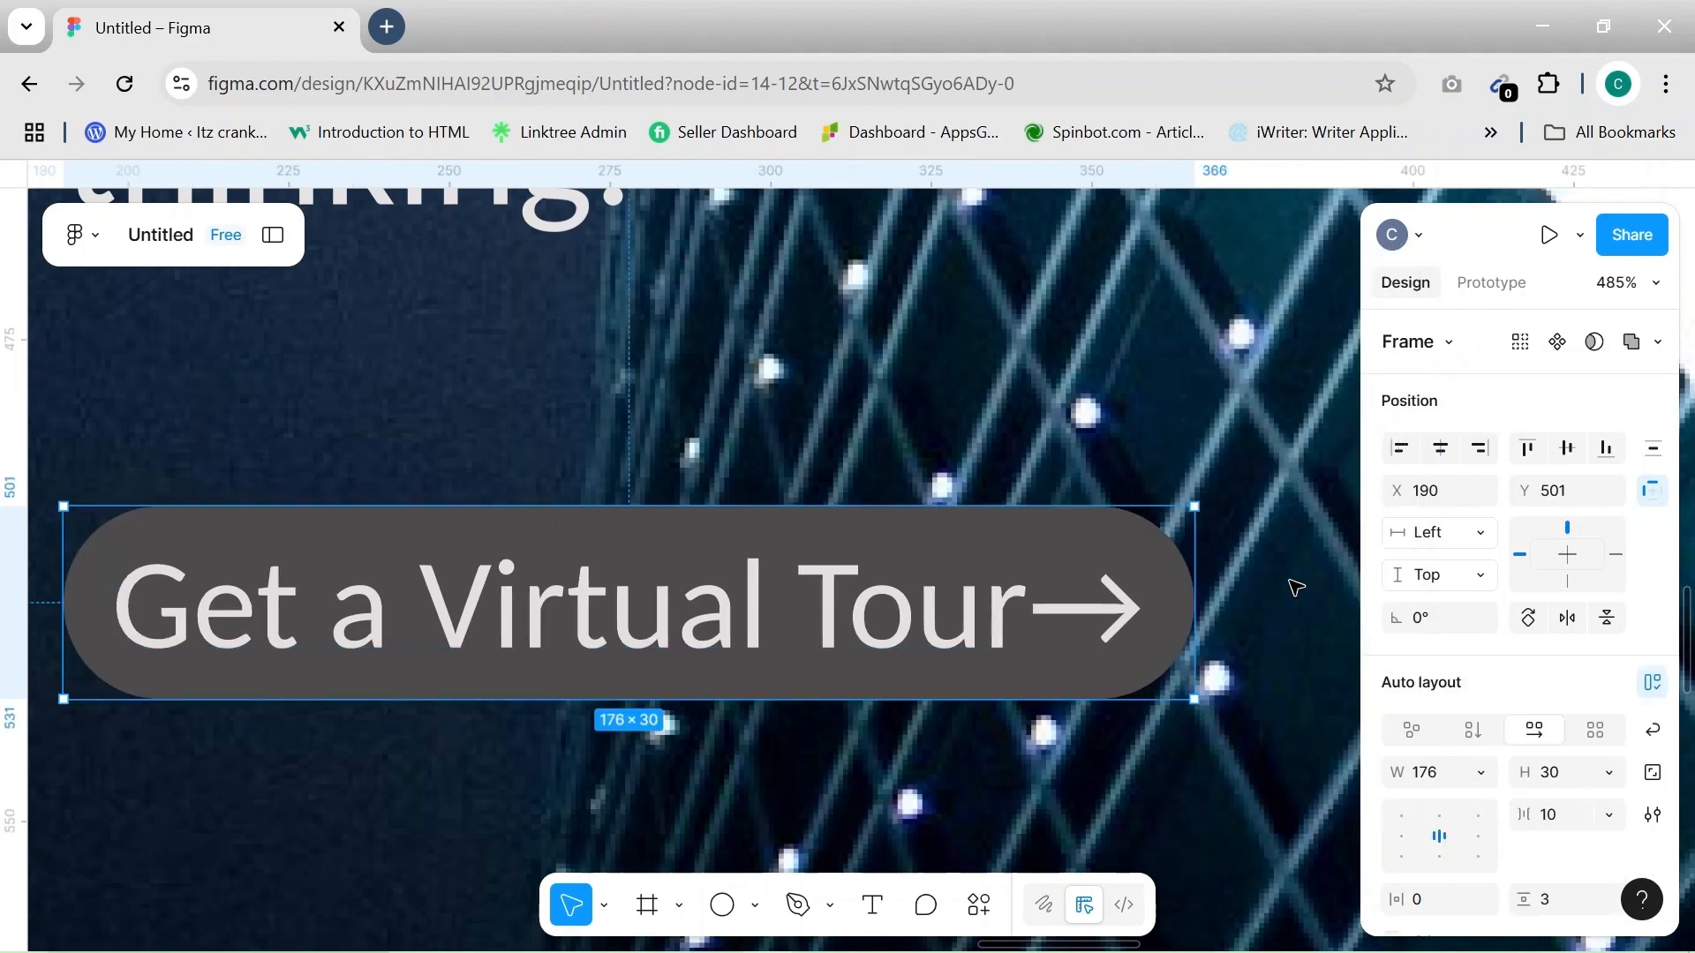
{"action": "scroll", "coordinate": [1439, 781], "scroll_direction": "down", "scroll_amount": 1}
{"action": "left_click", "coordinate": [1440, 785]}
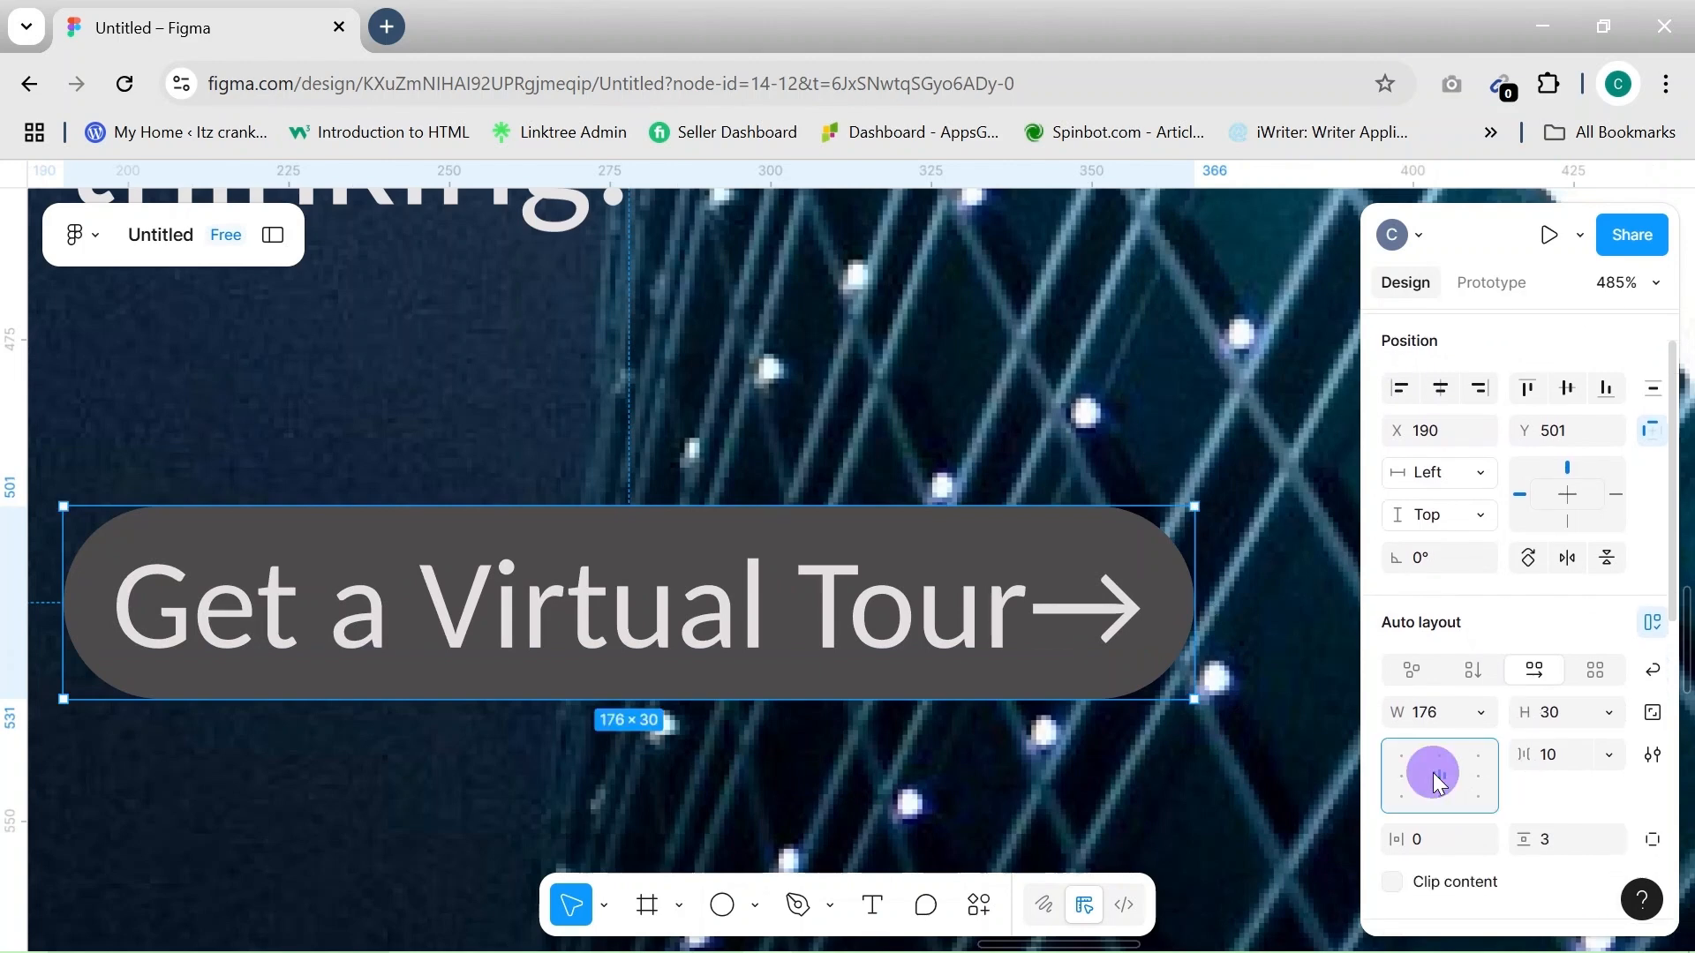
{"action": "left_click", "coordinate": [1444, 841]}
{"action": "left_click", "coordinate": [1565, 847]}
{"action": "key", "text": "BackSpace"}
{"action": "left_click", "coordinate": [1285, 815]}
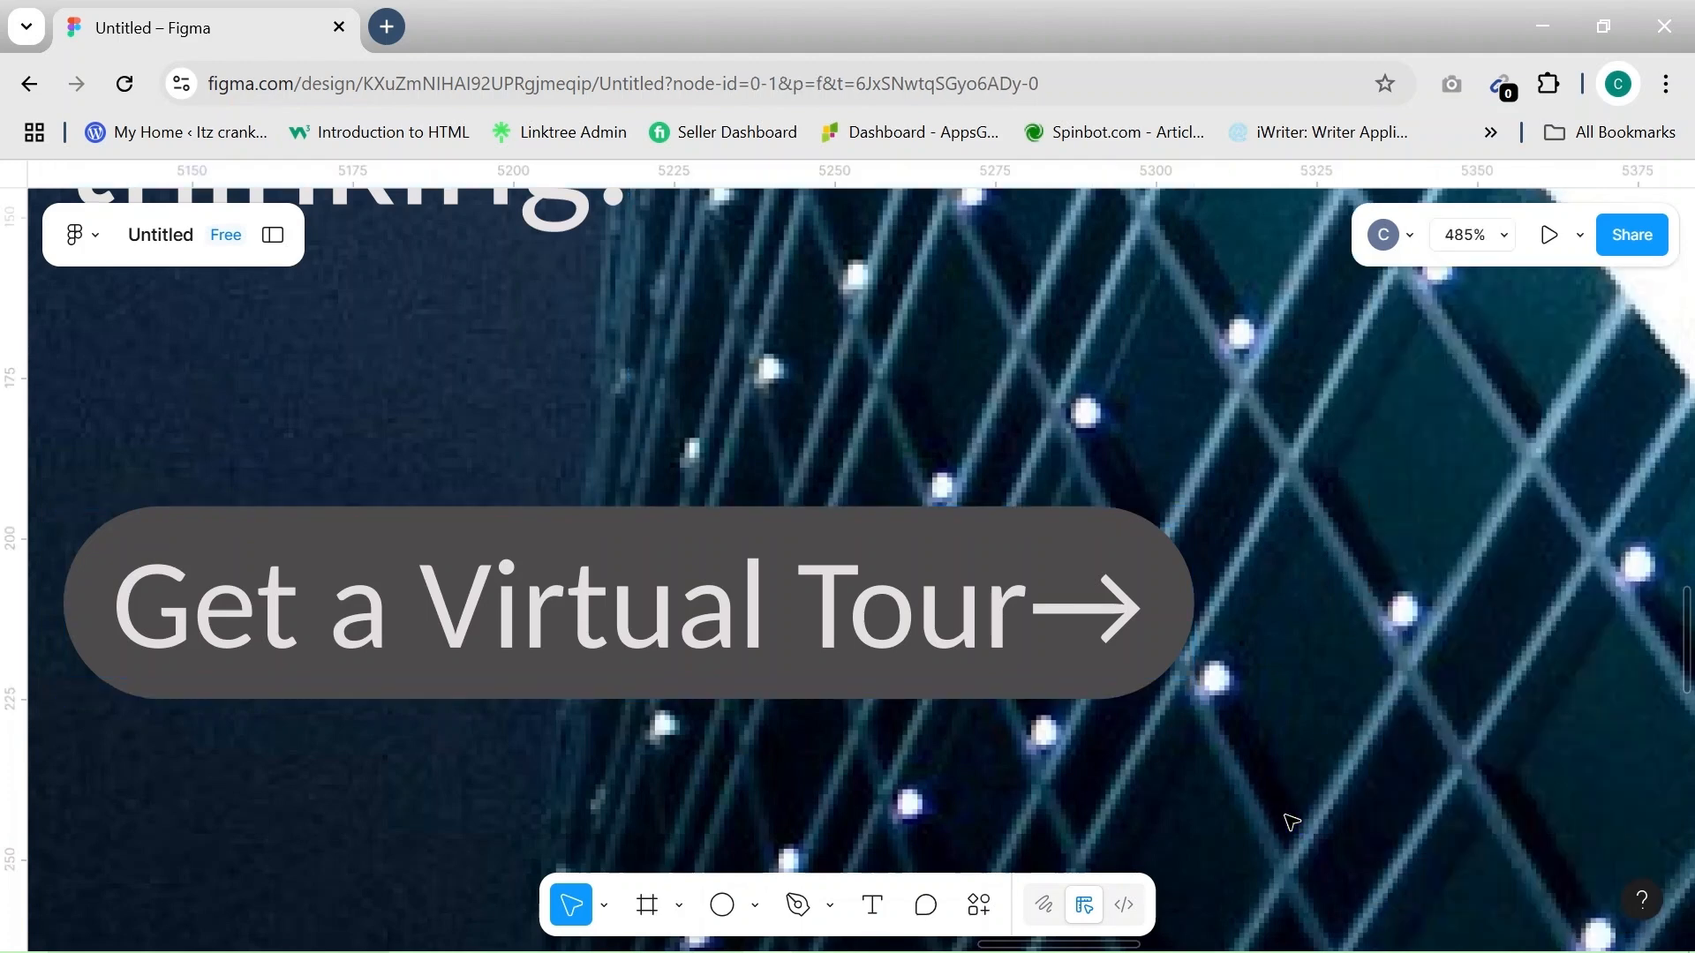
Examine the whole MacBook Air - 3 page with the new tour button, and check the frame's dimensions
{"action": "scroll", "coordinate": [1285, 815], "scroll_direction": "down", "scroll_amount": 3}
{"action": "scroll", "coordinate": [1286, 815], "scroll_direction": "right", "scroll_amount": 3}
{"action": "scroll", "coordinate": [1291, 822], "scroll_direction": "down", "scroll_amount": 10}
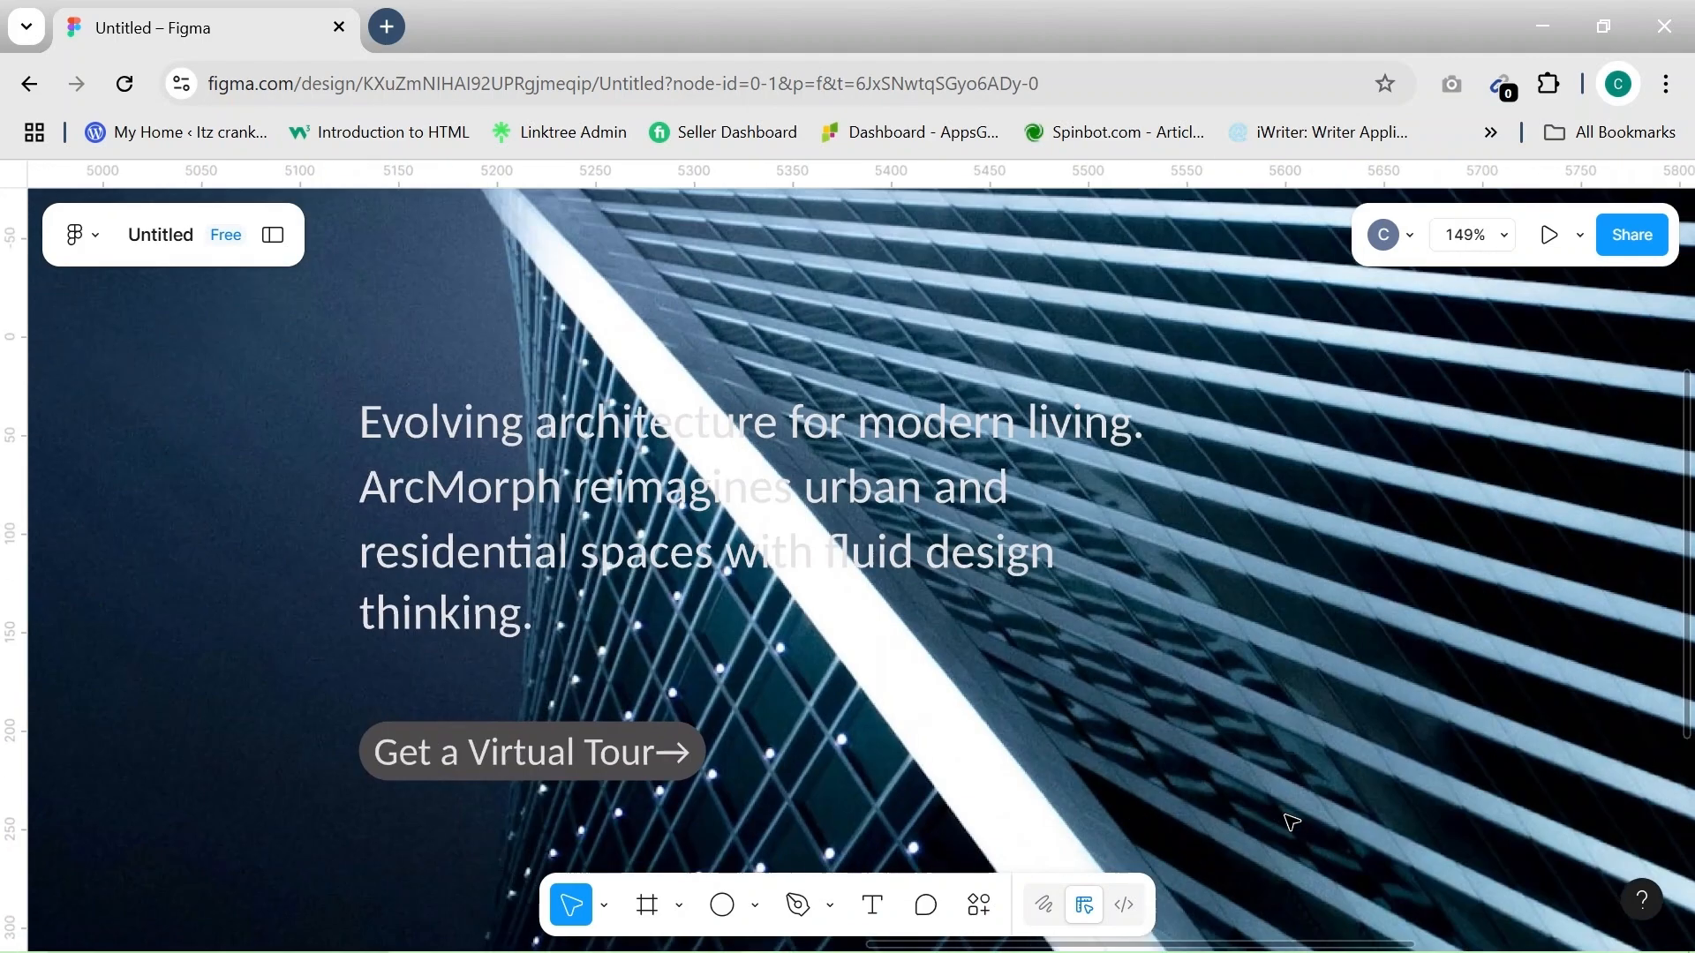
{"action": "scroll", "coordinate": [1291, 823], "scroll_direction": "down", "scroll_amount": 5}
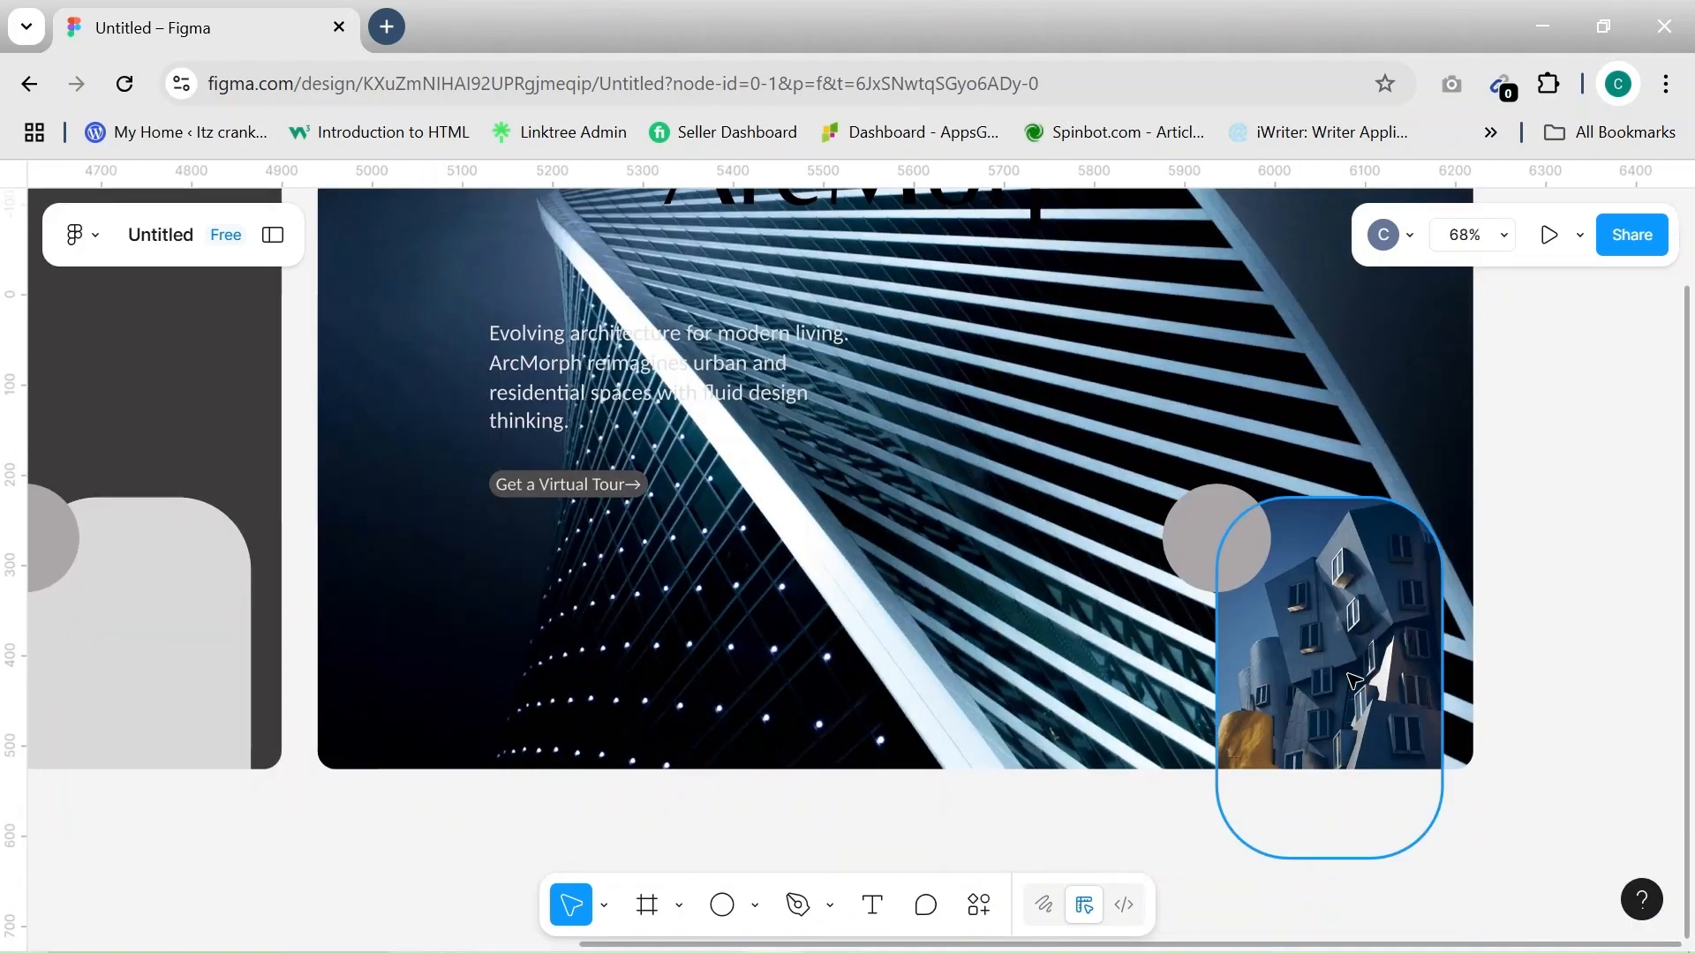
{"action": "scroll", "coordinate": [1353, 677], "scroll_direction": "up", "scroll_amount": 3}
{"action": "scroll", "coordinate": [1353, 678], "scroll_direction": "up", "scroll_amount": 3}
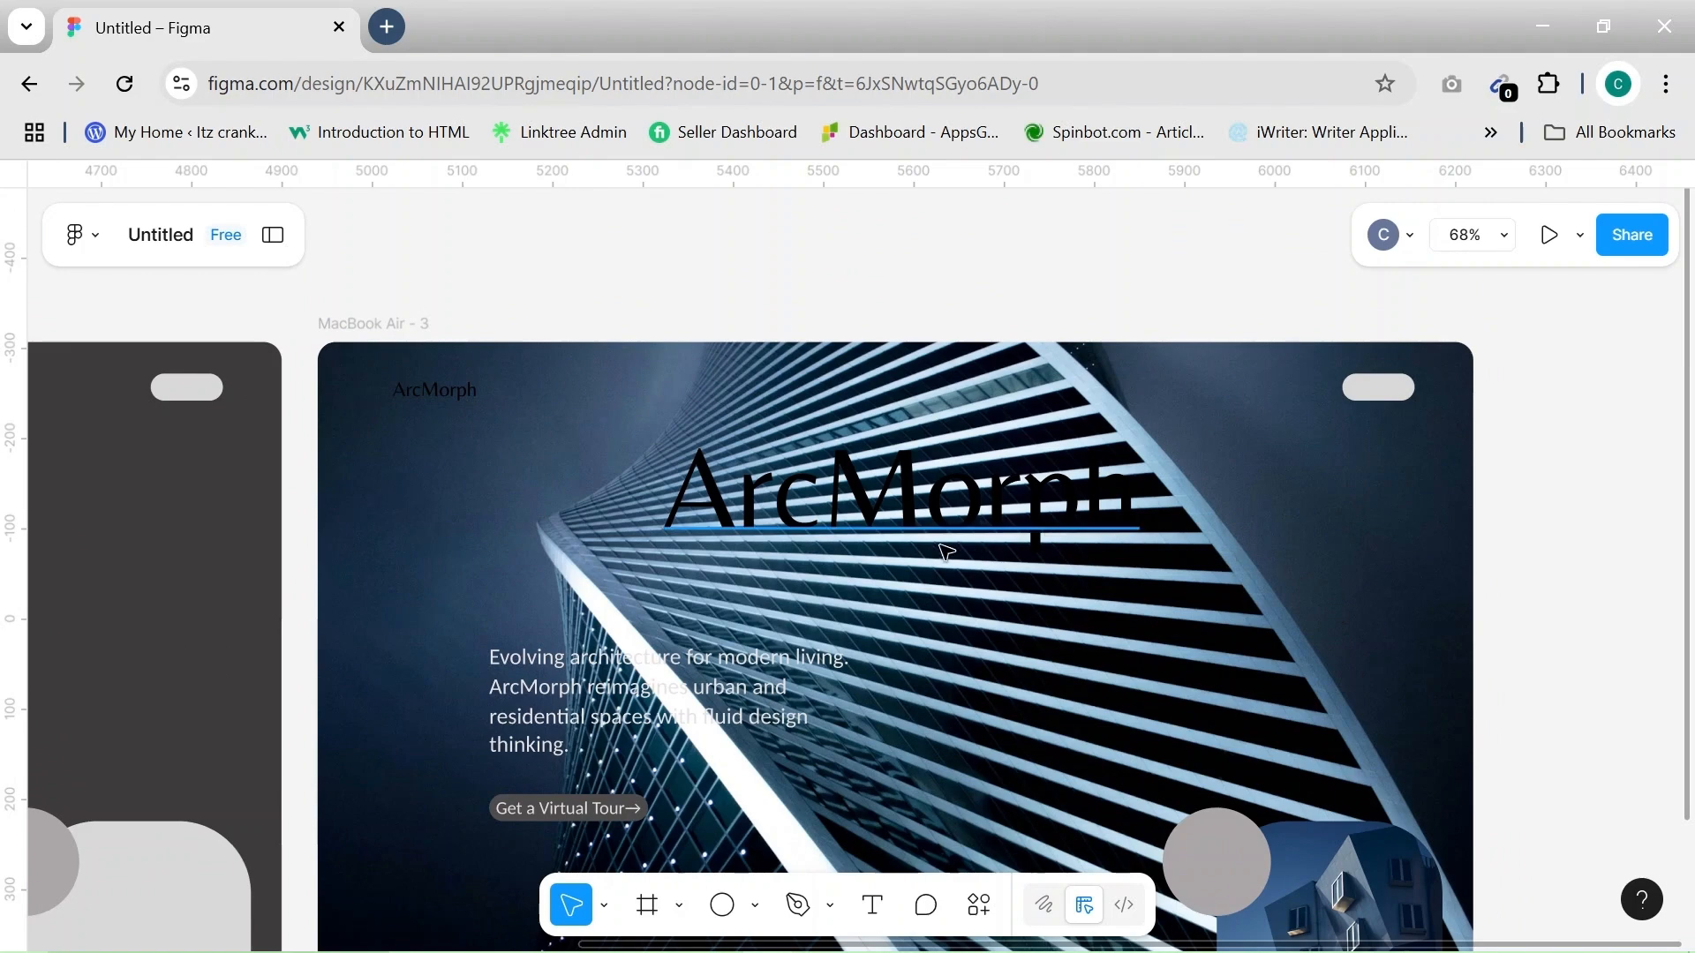
{"action": "scroll", "coordinate": [1087, 612], "scroll_direction": "down", "scroll_amount": 4}
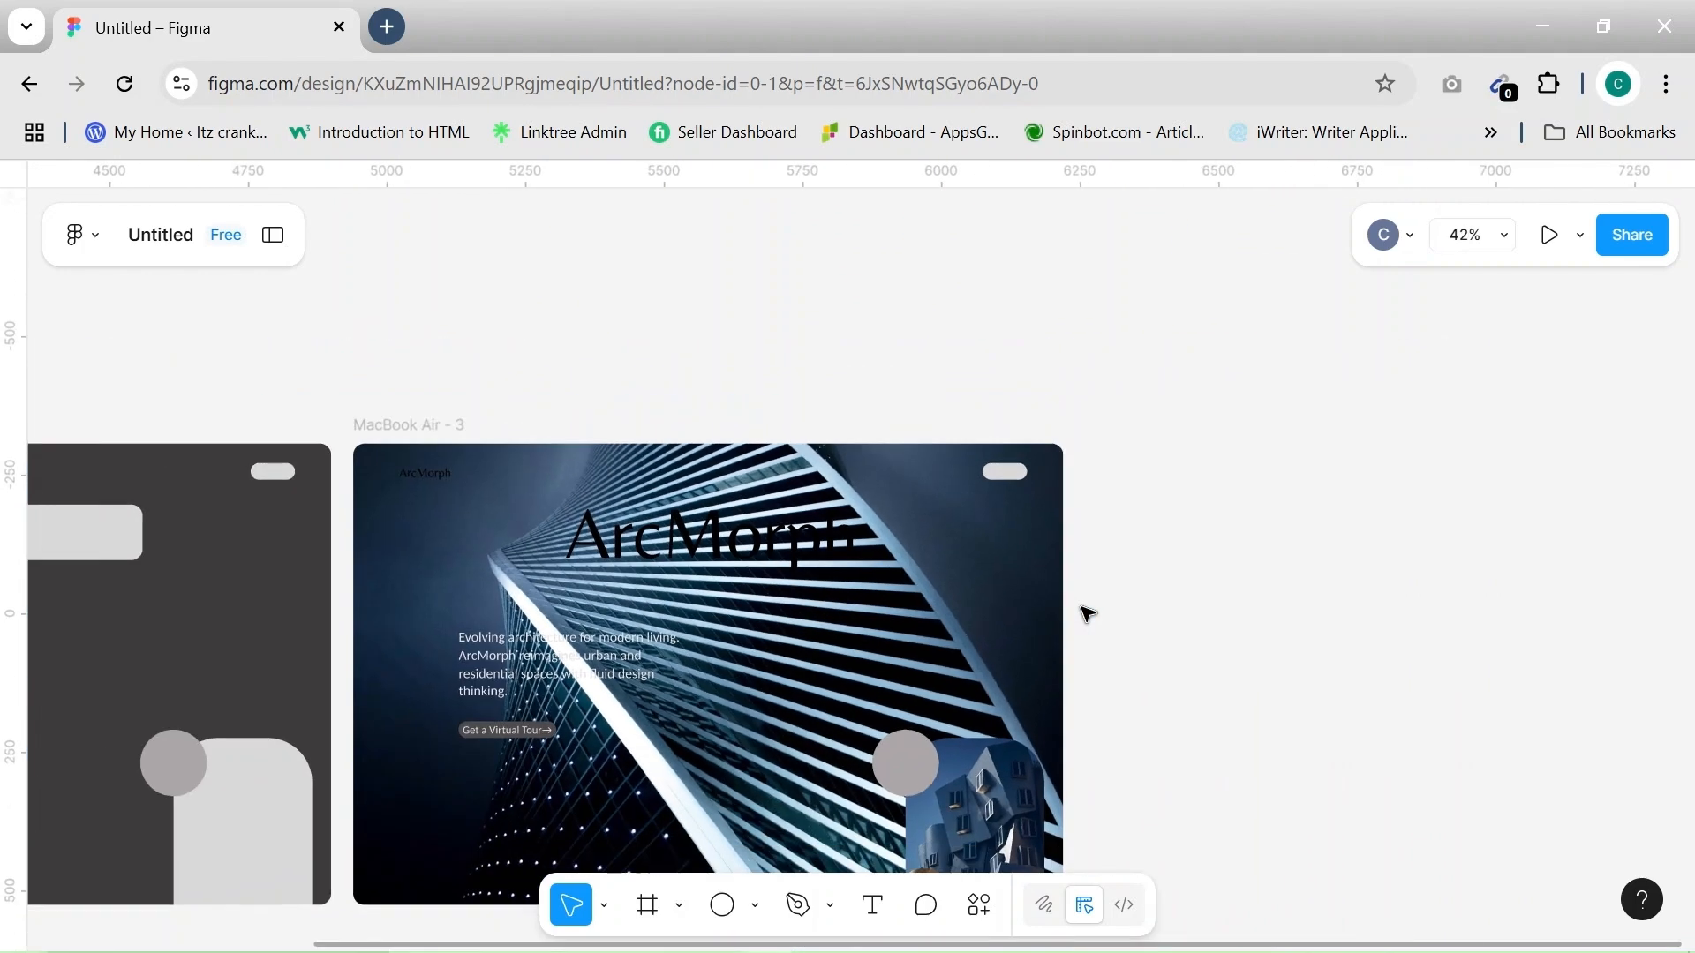
{"action": "left_click", "coordinate": [442, 429]}
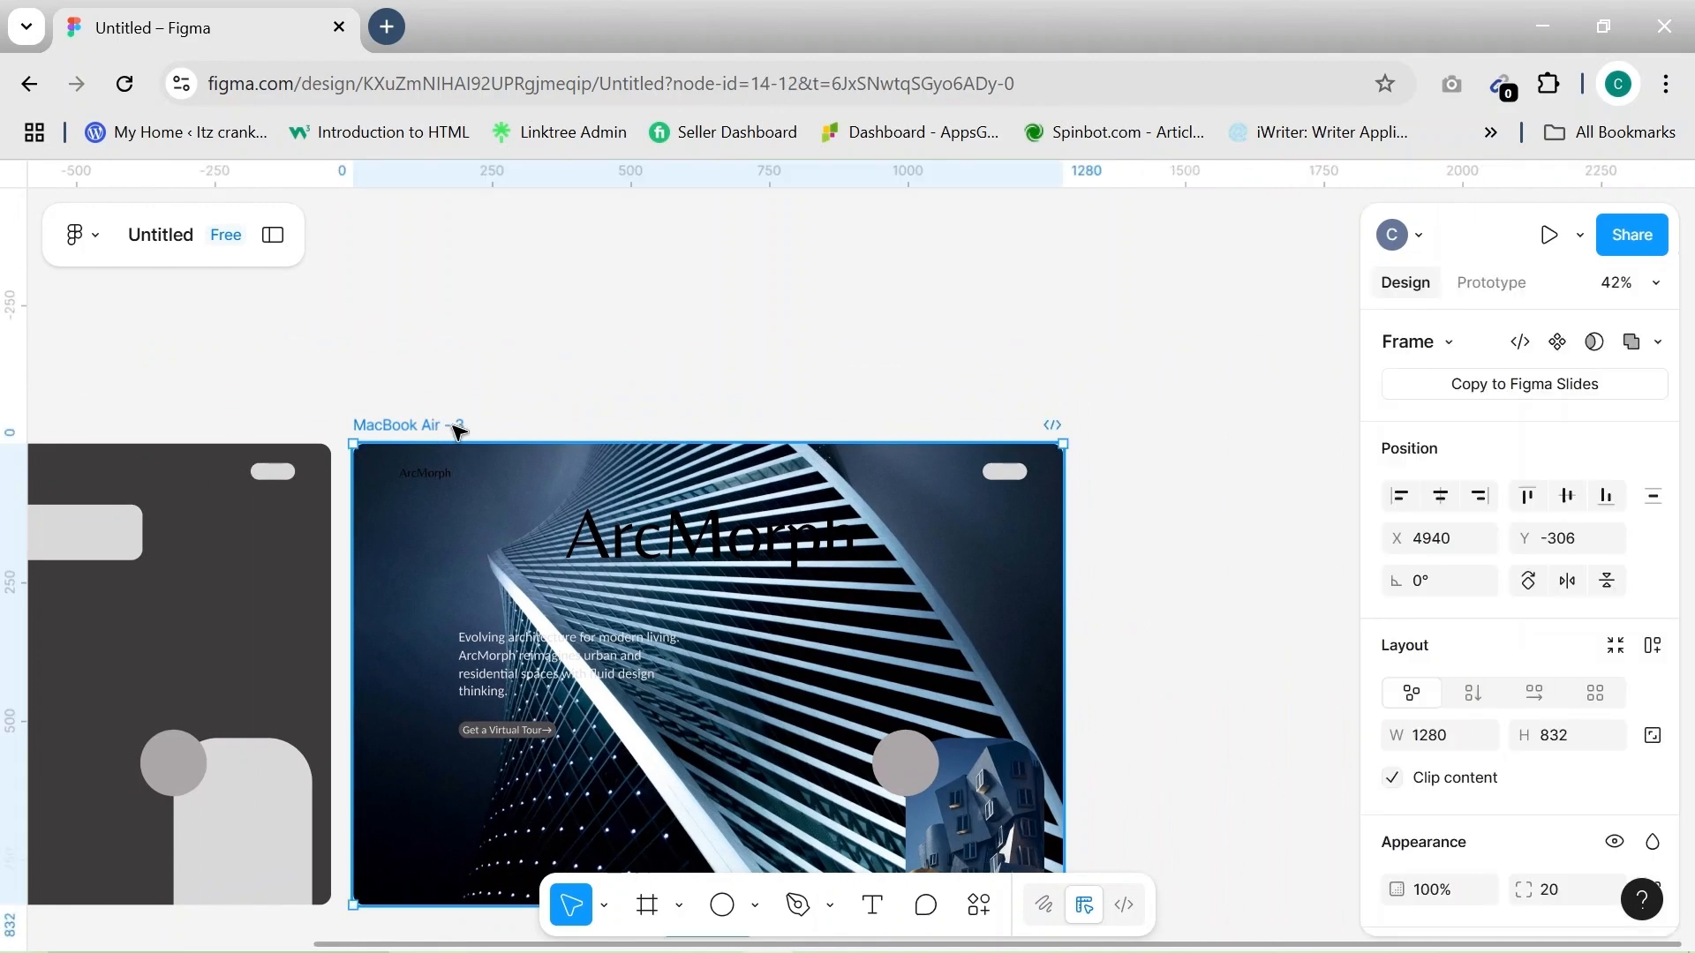
Draw a rectangle in the empty canvas beside the MacBook Air - 3 frame, sized 1280 × 832 with a corner radius of 20
{"action": "left_click", "coordinate": [1218, 738]}
{"action": "key", "text": "r"}
{"action": "scroll", "coordinate": [1209, 729], "scroll_direction": "right", "scroll_amount": 3}
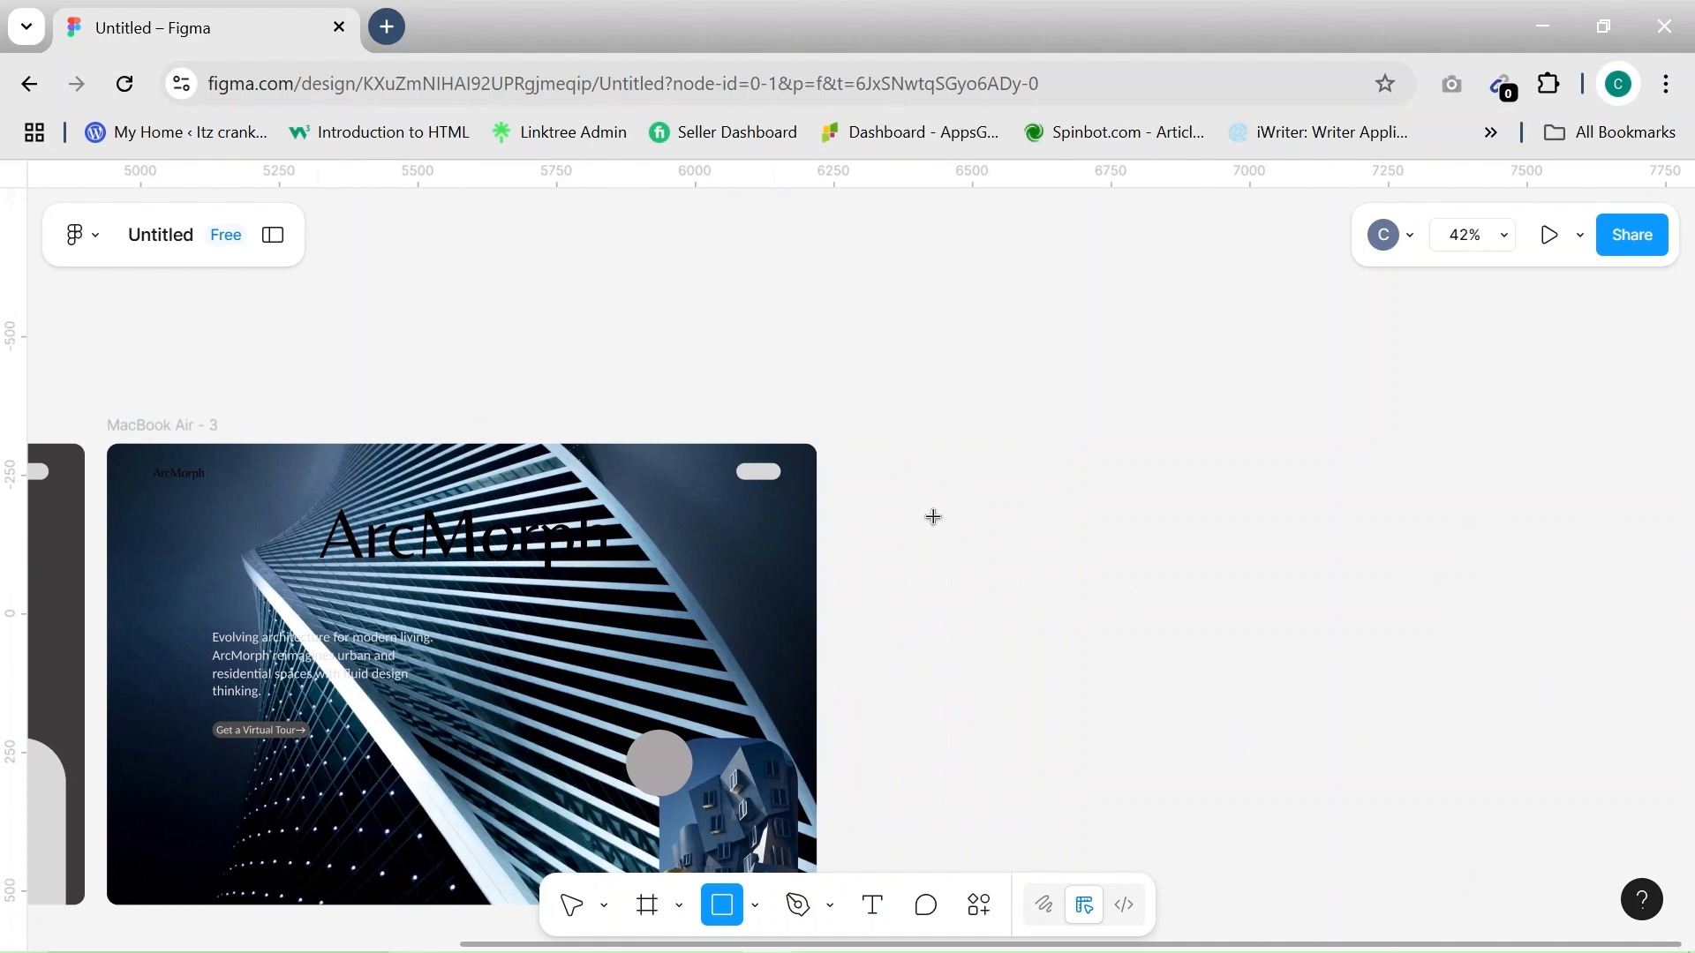
{"action": "left_click_drag", "start_coordinate": [941, 500], "coordinate": [1376, 755]}
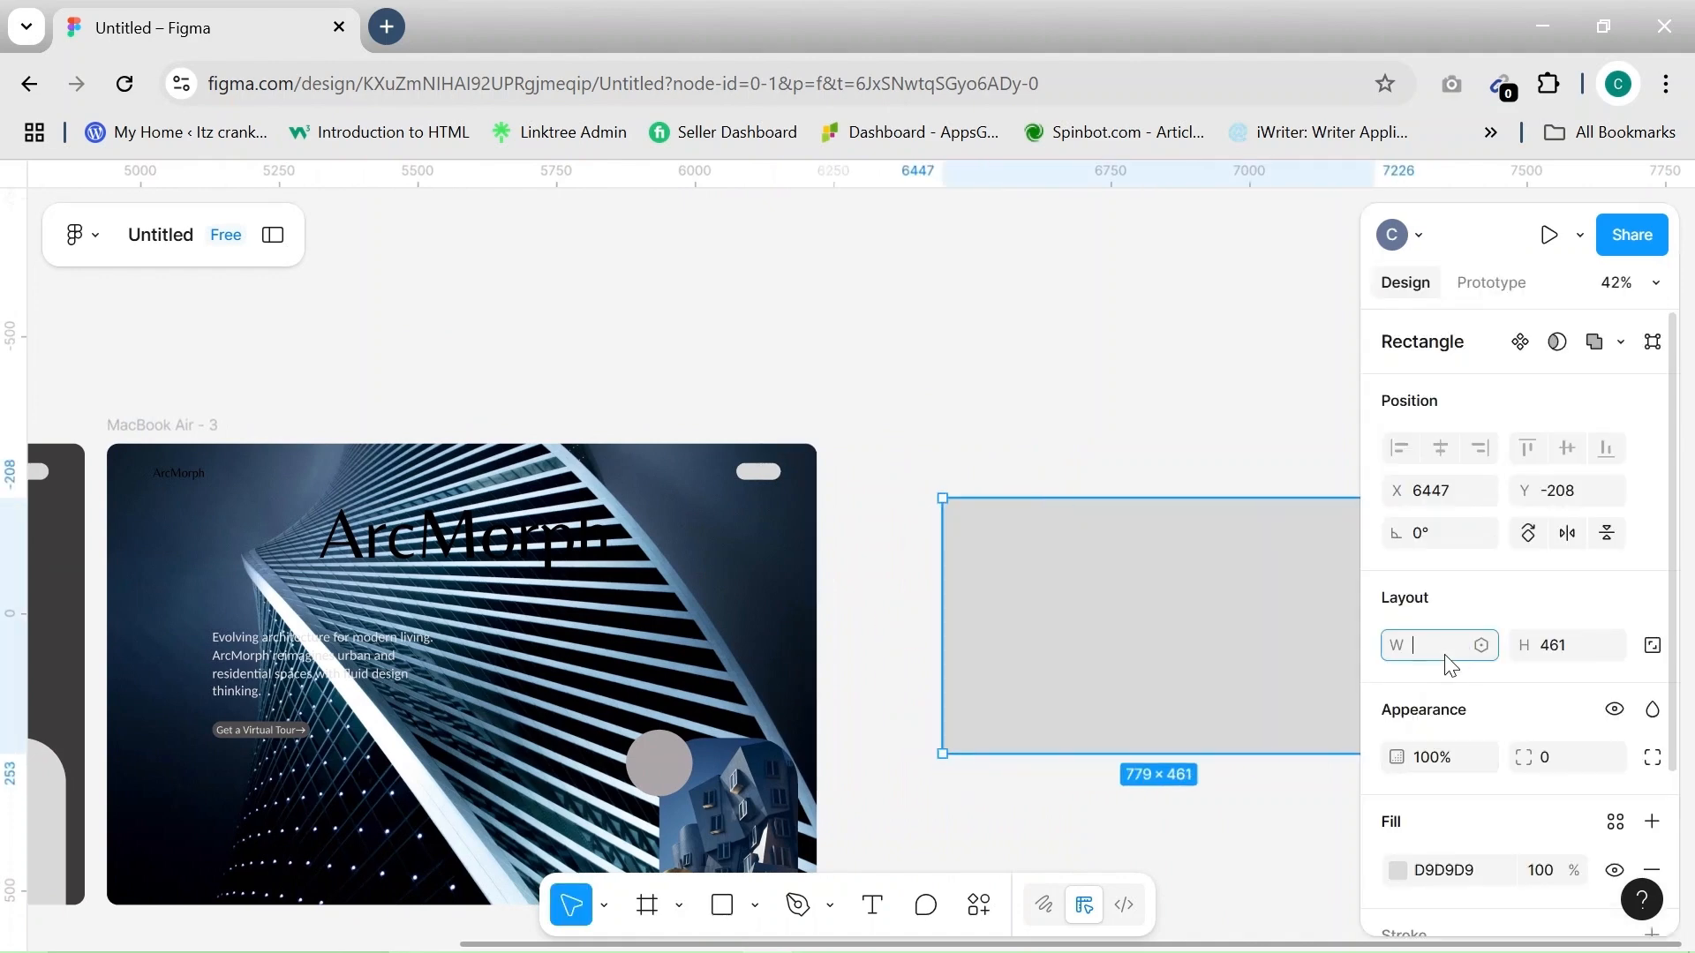
{"action": "key", "text": "Tab"}
{"action": "type", "text": "8"}
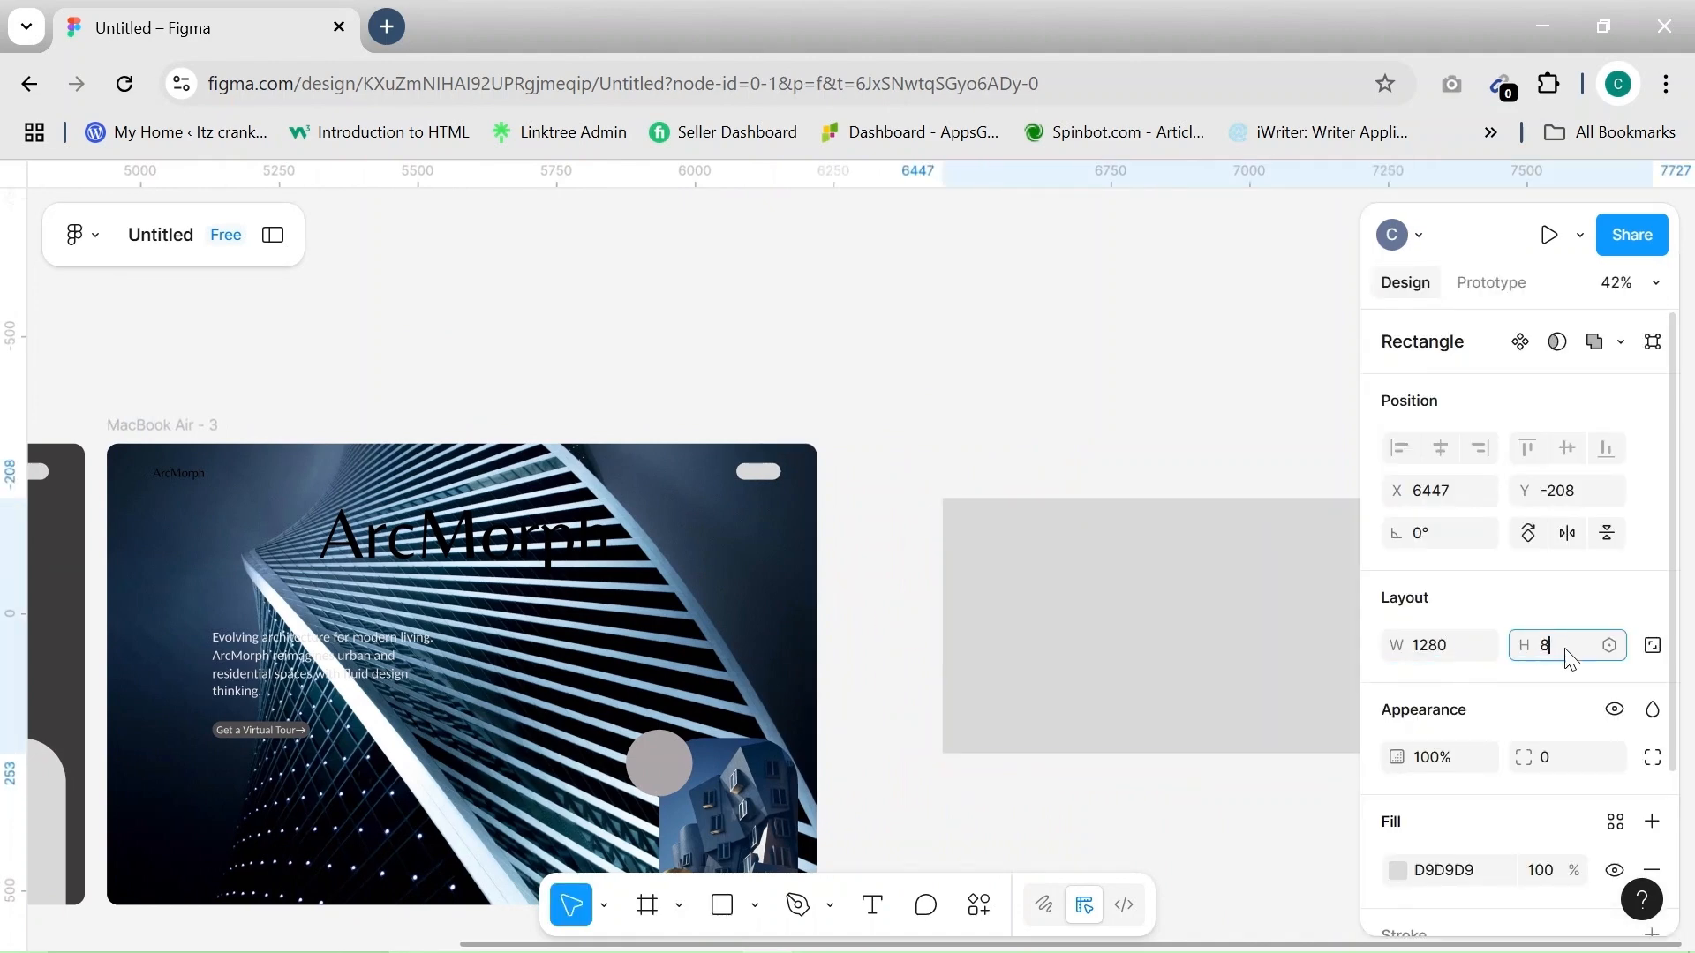
{"action": "left_click", "coordinate": [1561, 764]}
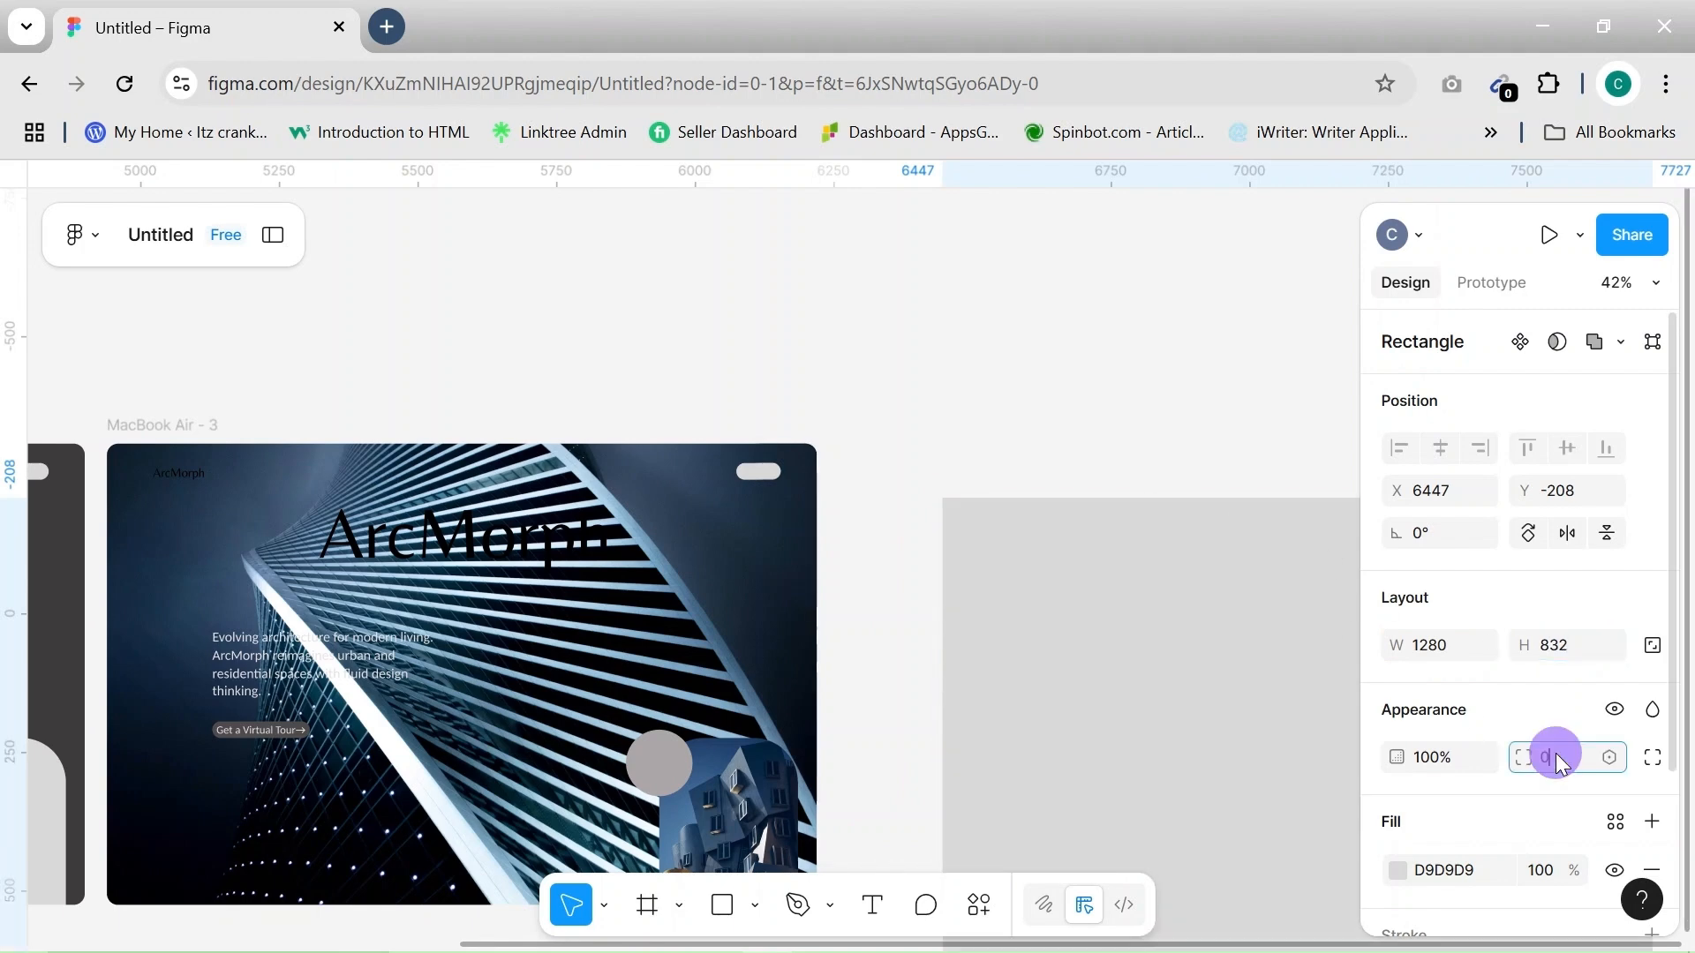
{"action": "type", "text": "20"}
{"action": "key", "text": "Return"}
{"action": "left_click", "coordinate": [1279, 491]}
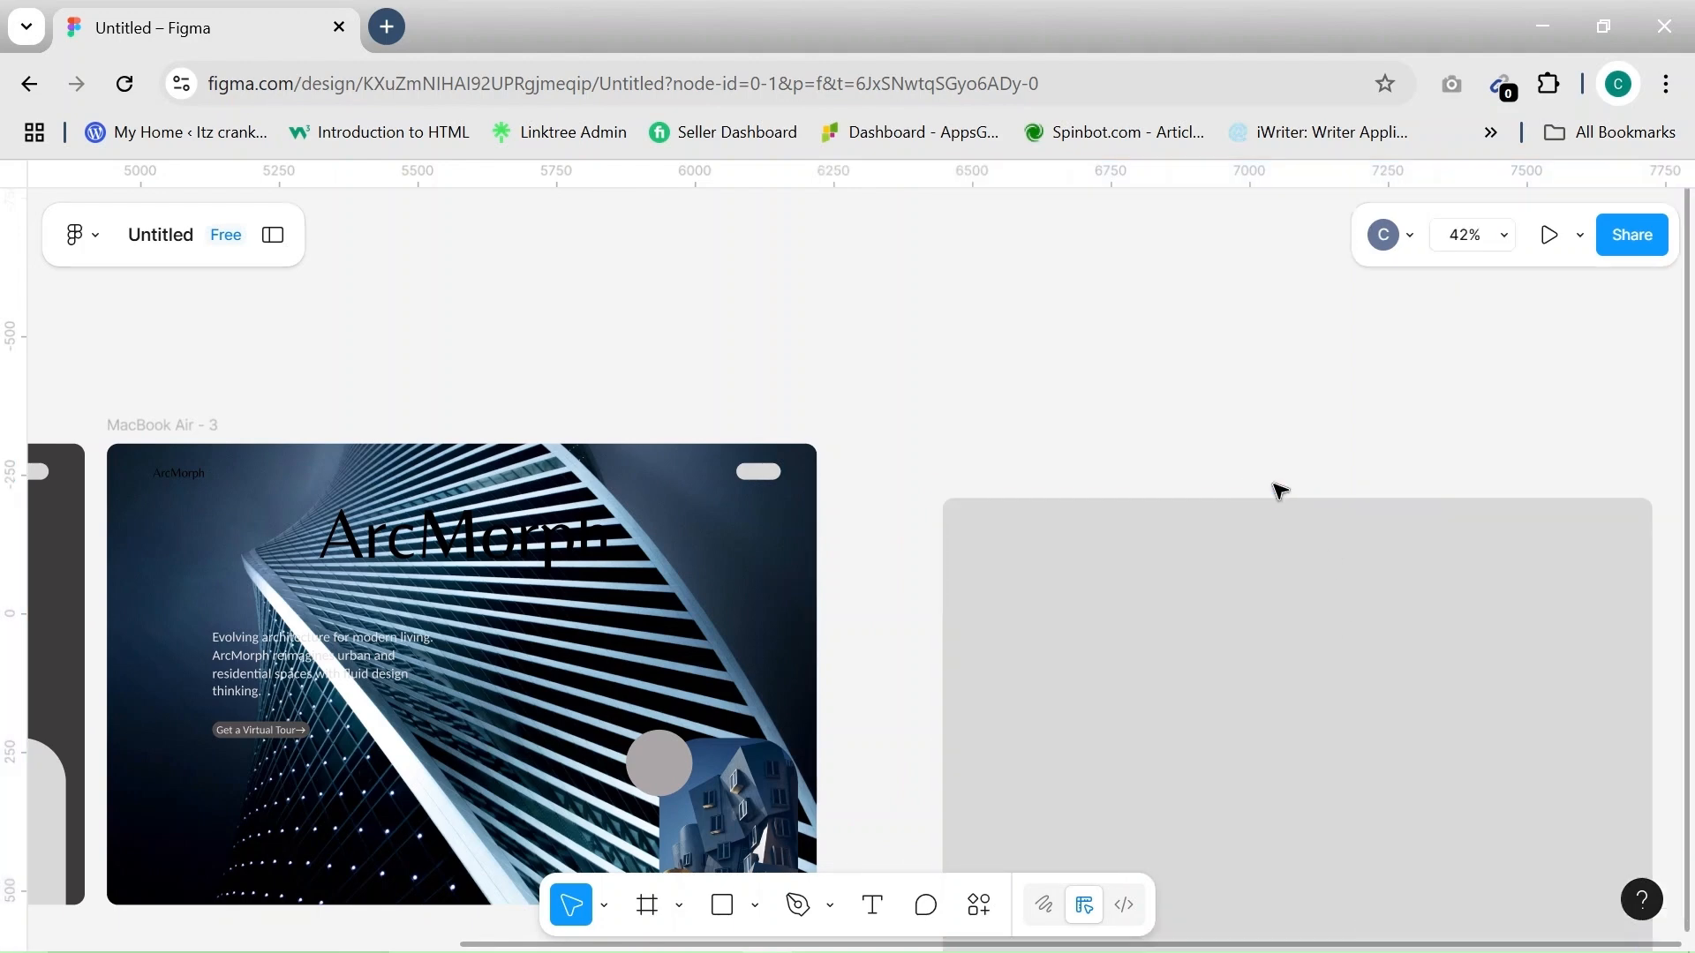
Change the new rectangle's solid fill to a linear gradient
{"action": "scroll", "coordinate": [1279, 491], "scroll_direction": "down", "scroll_amount": 4}
{"action": "scroll", "coordinate": [1279, 491], "scroll_direction": "right", "scroll_amount": 4}
{"action": "left_click", "coordinate": [1071, 503]}
{"action": "left_click", "coordinate": [1394, 869]}
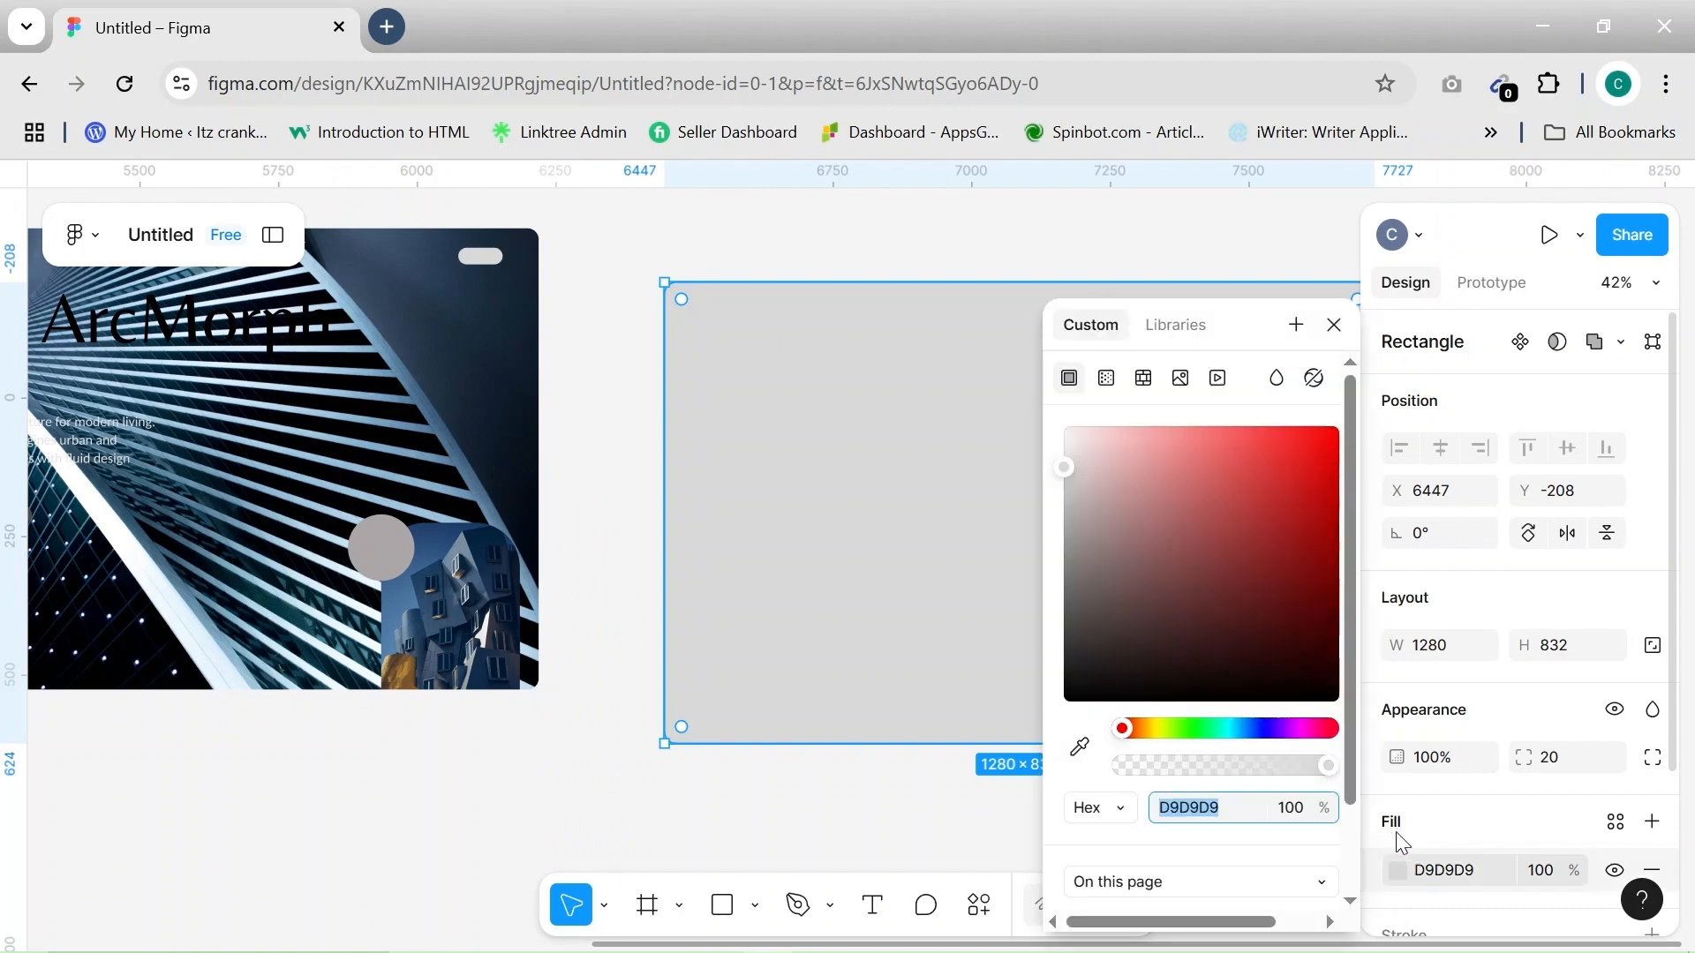
{"action": "left_click", "coordinate": [1108, 383]}
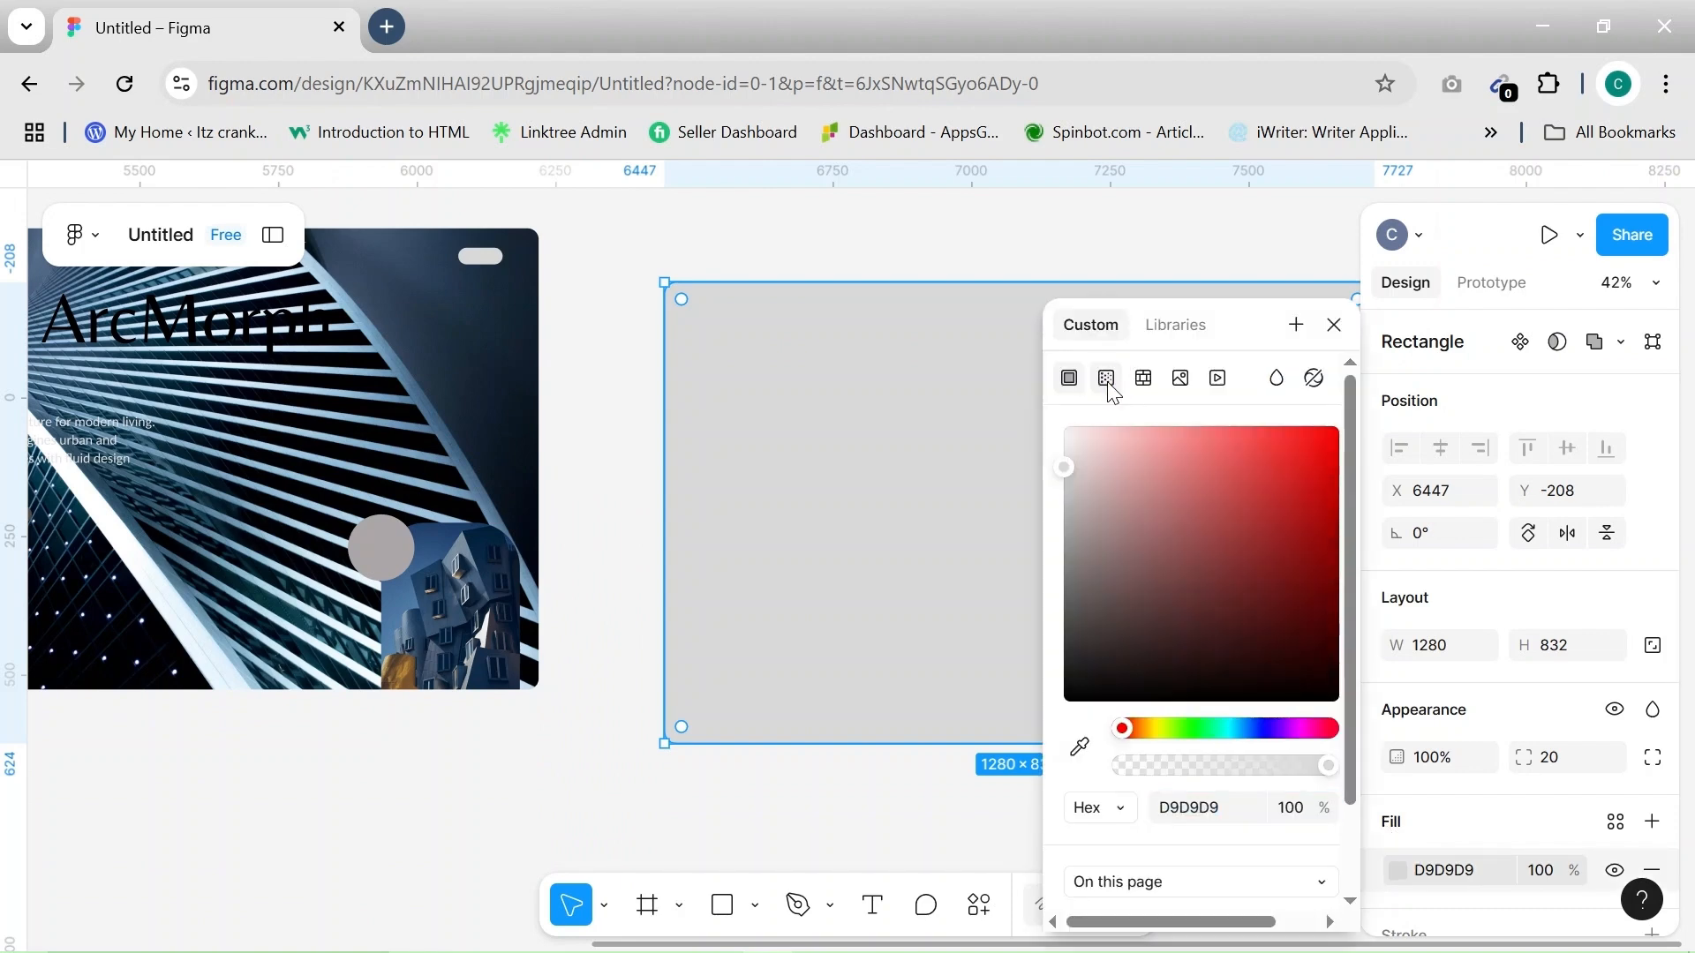
{"action": "left_click", "coordinate": [1109, 384]}
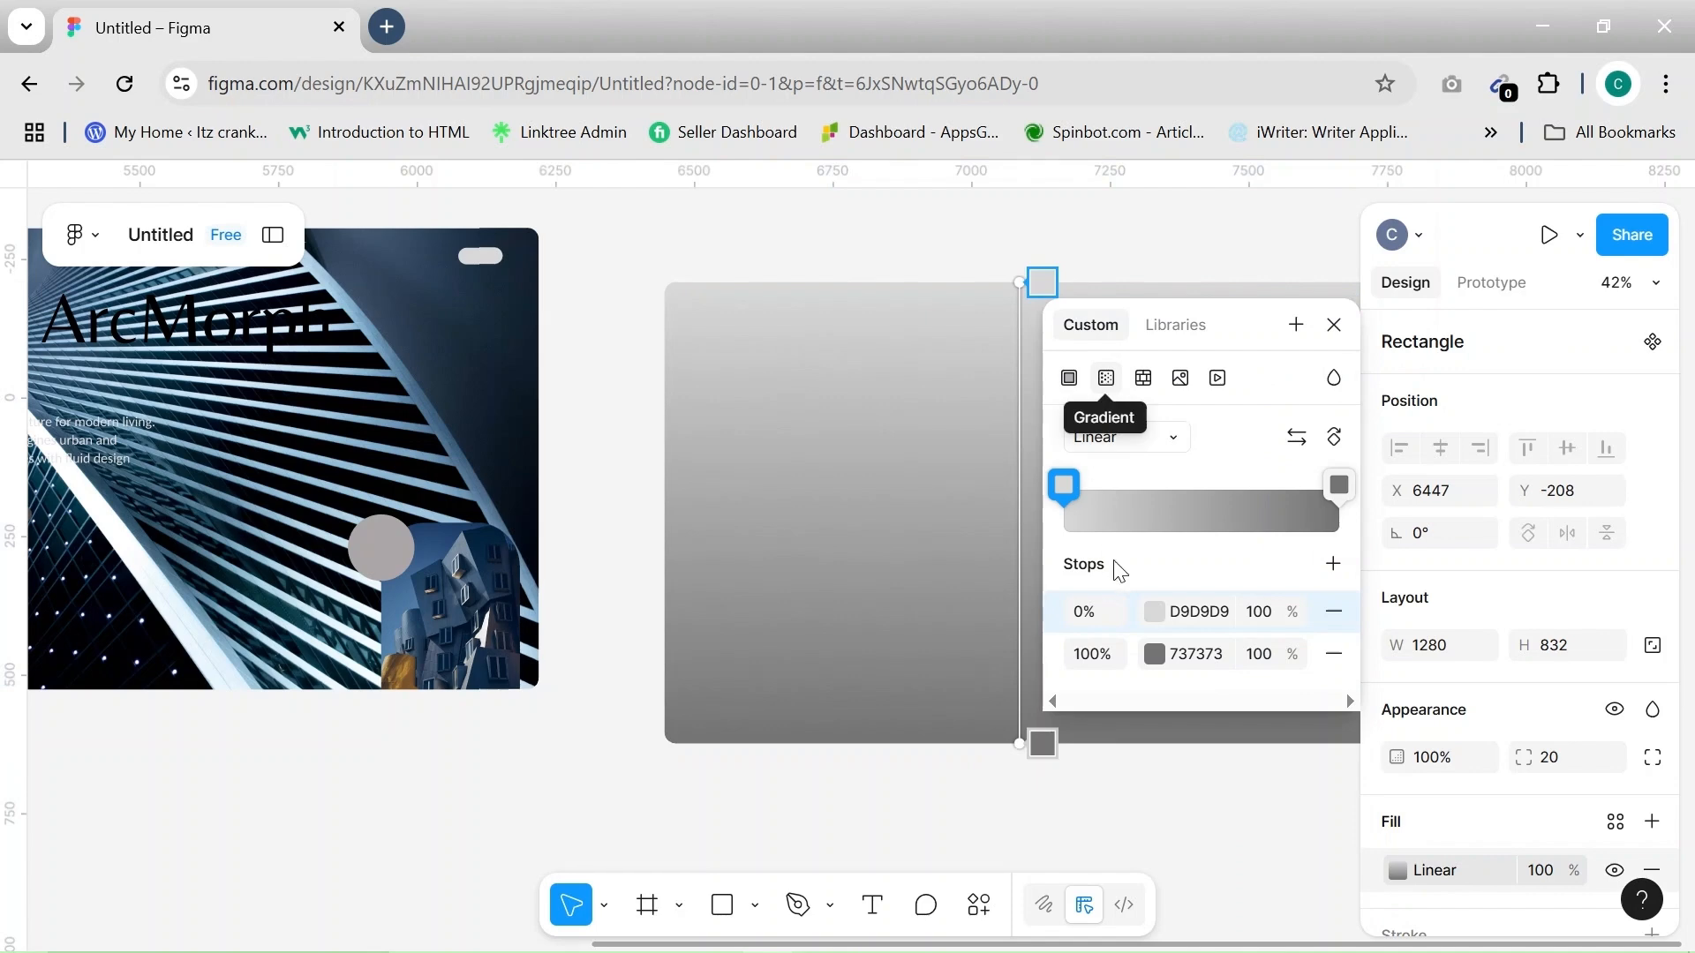
Set the gradient's 0% stop to dark blue 233B68
{"action": "left_click", "coordinate": [1153, 612]}
{"action": "scroll", "coordinate": [826, 703], "scroll_direction": "down", "scroll_amount": 1}
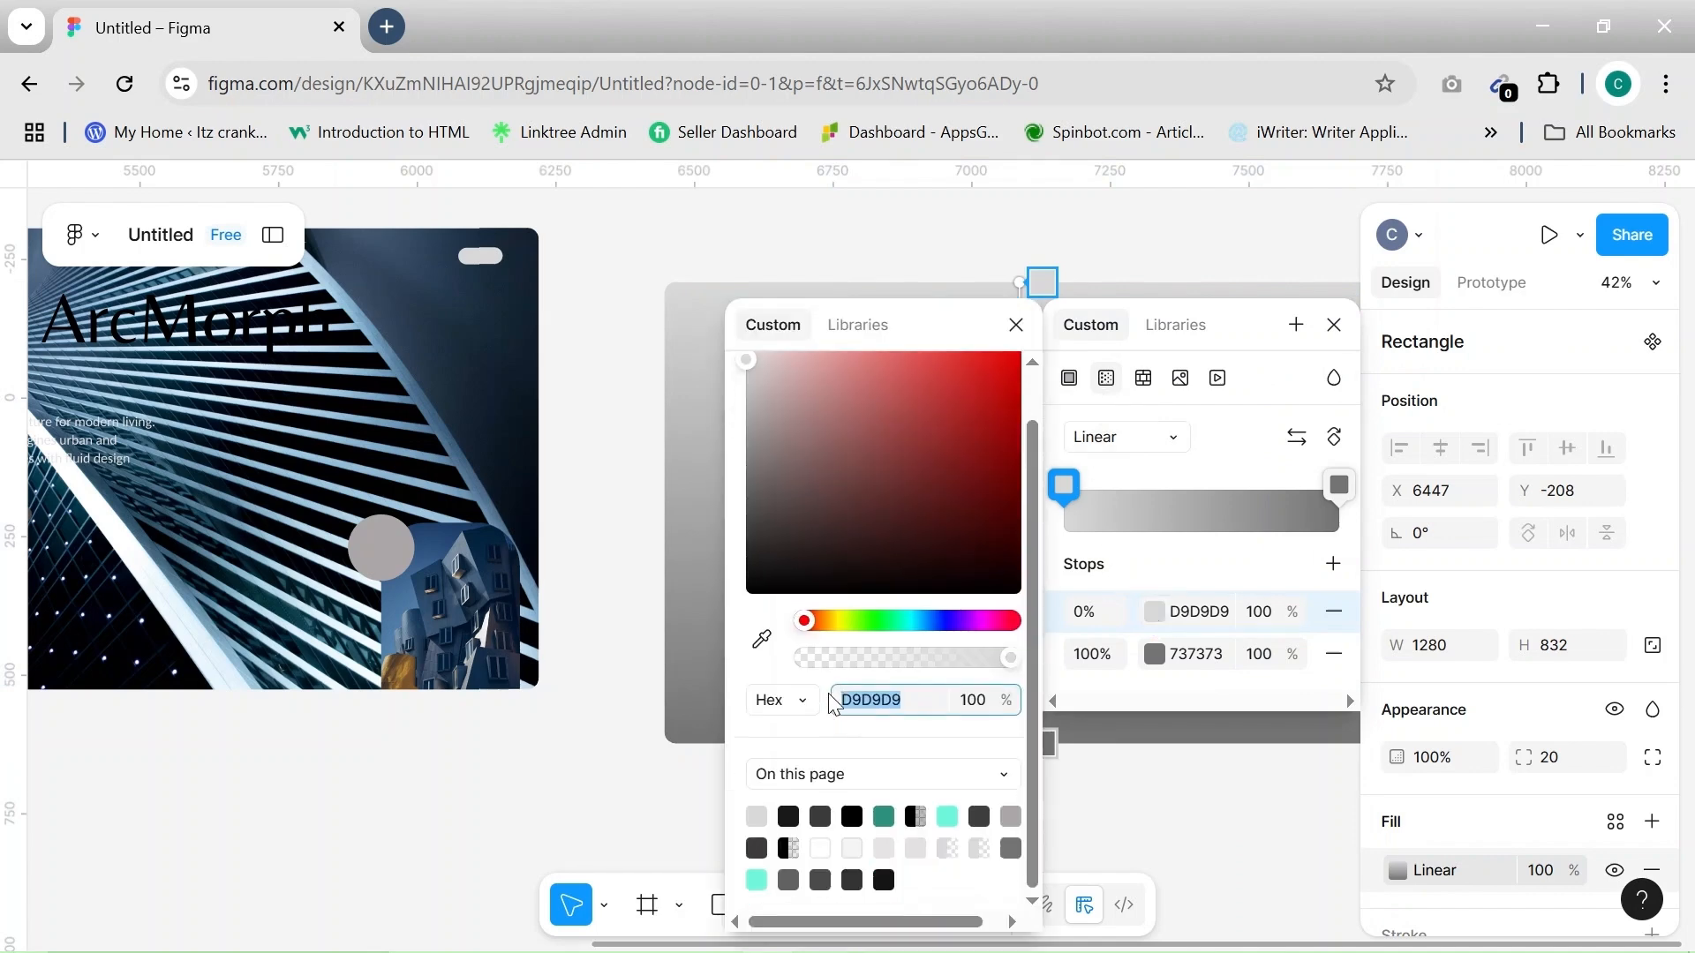
{"action": "left_click", "coordinate": [928, 622]}
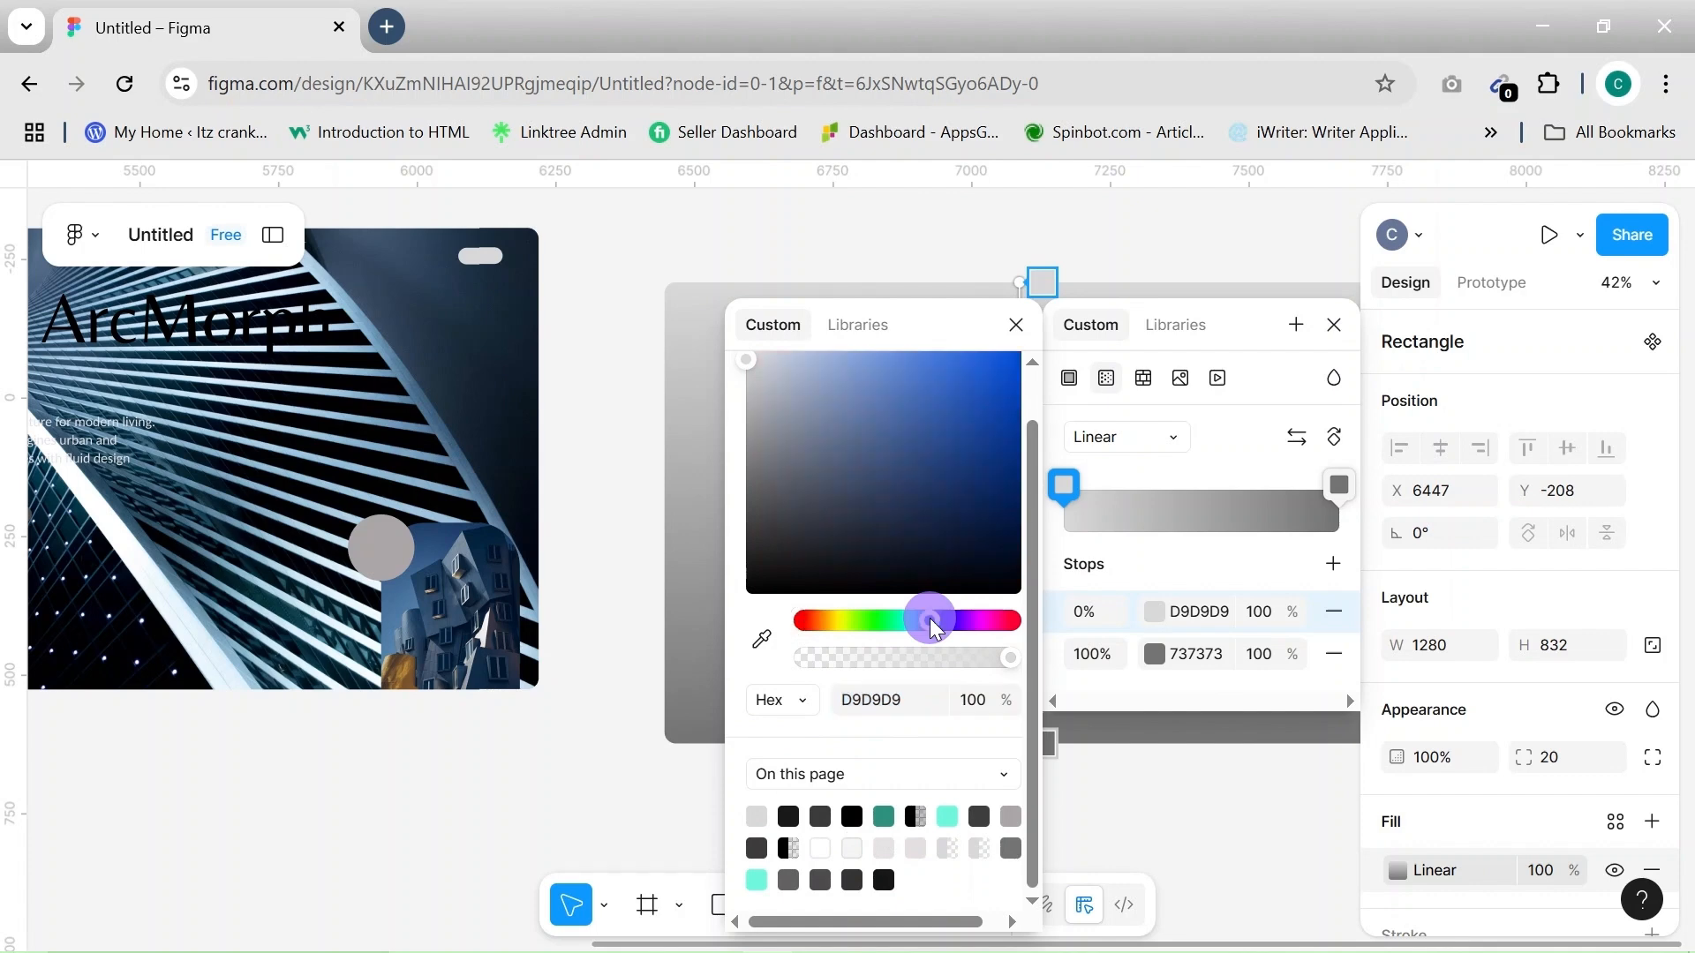
{"action": "left_click", "coordinate": [919, 473]}
{"action": "left_click_drag", "start_coordinate": [918, 473], "coordinate": [931, 494]}
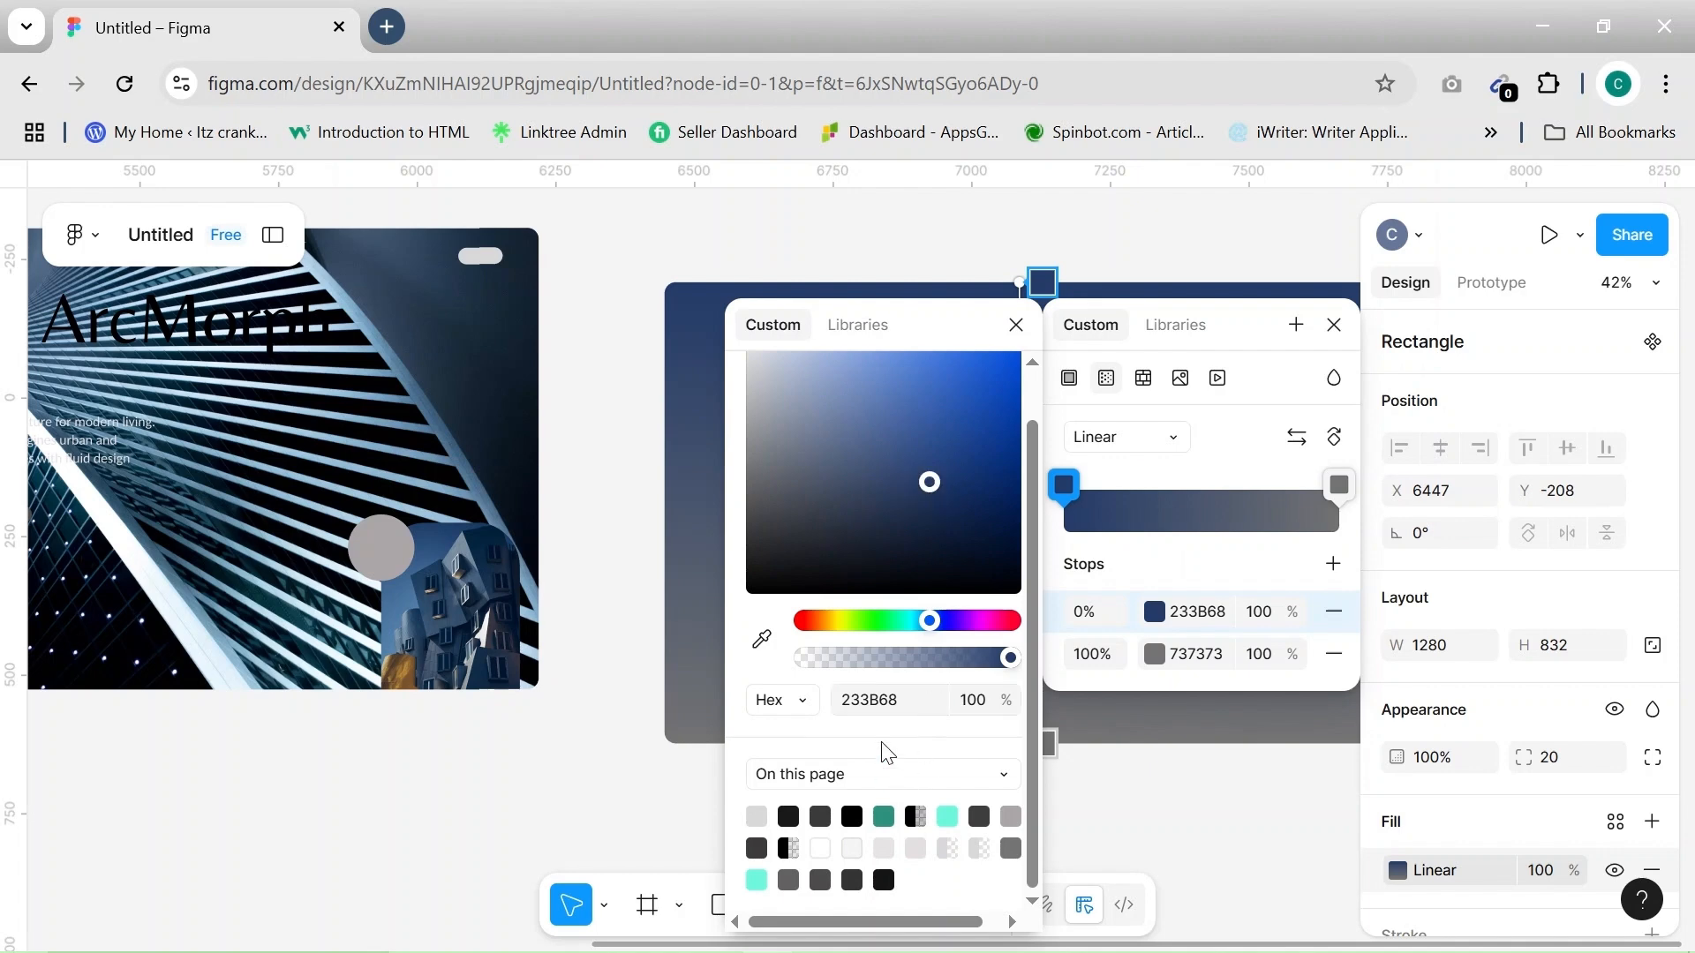
Set the gradient's 100% stop to dark teal green 0E7263
{"action": "left_click", "coordinate": [1152, 657]}
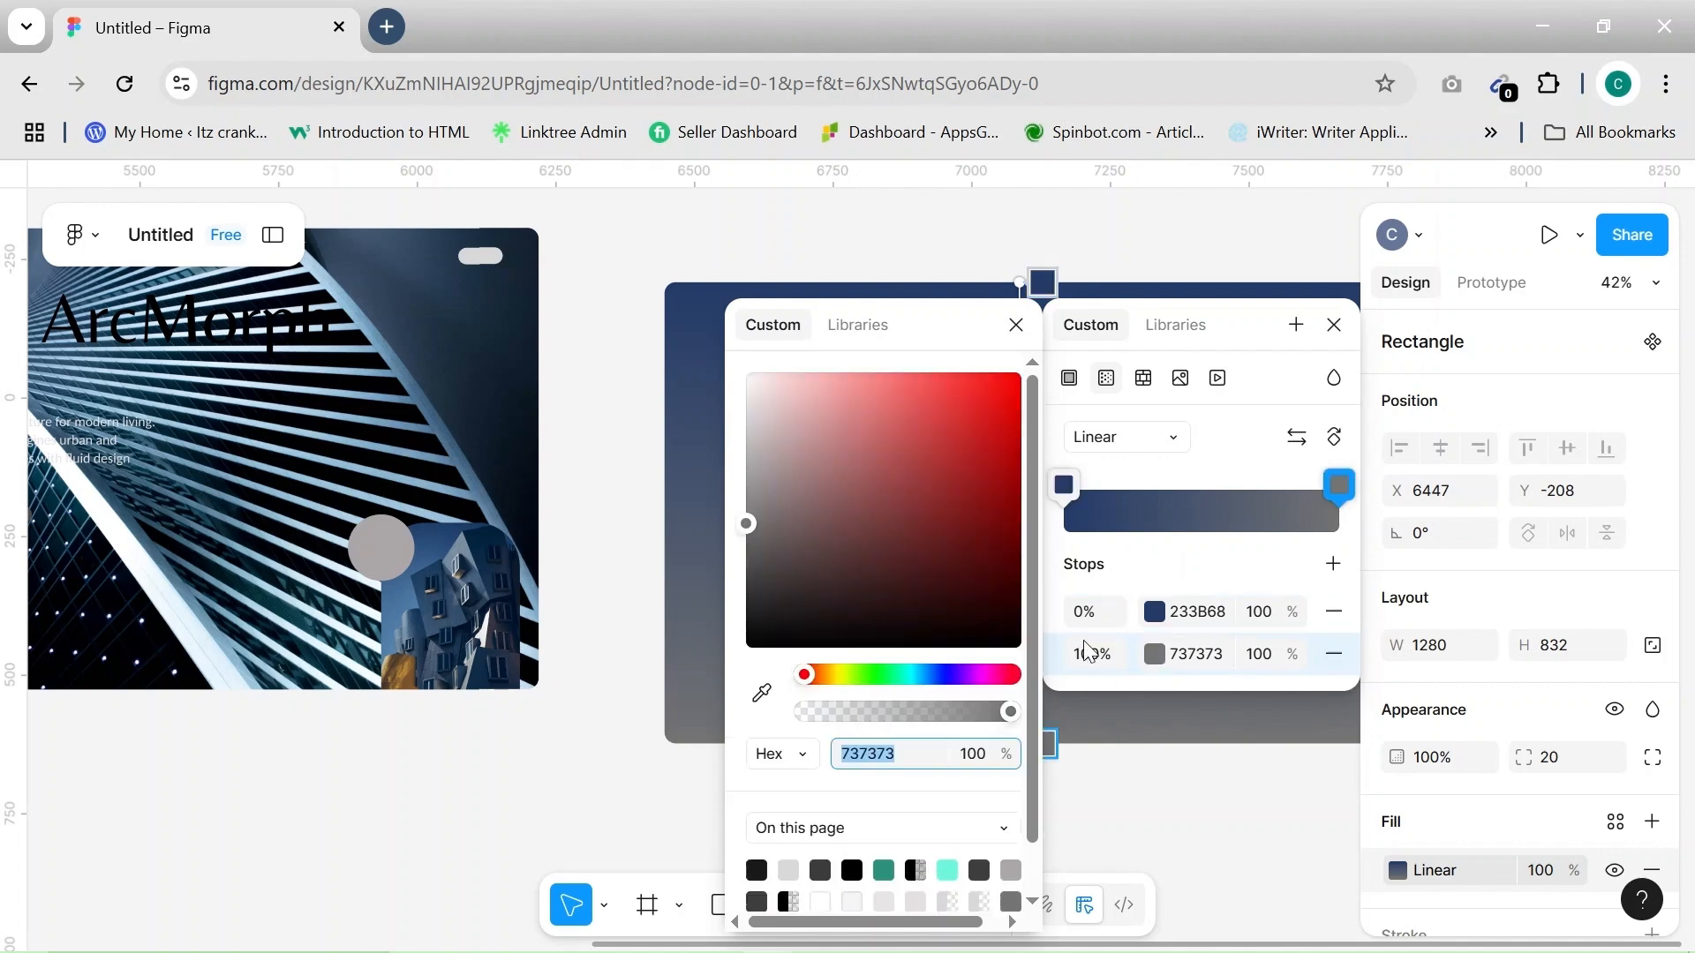
{"action": "left_click", "coordinate": [902, 678]}
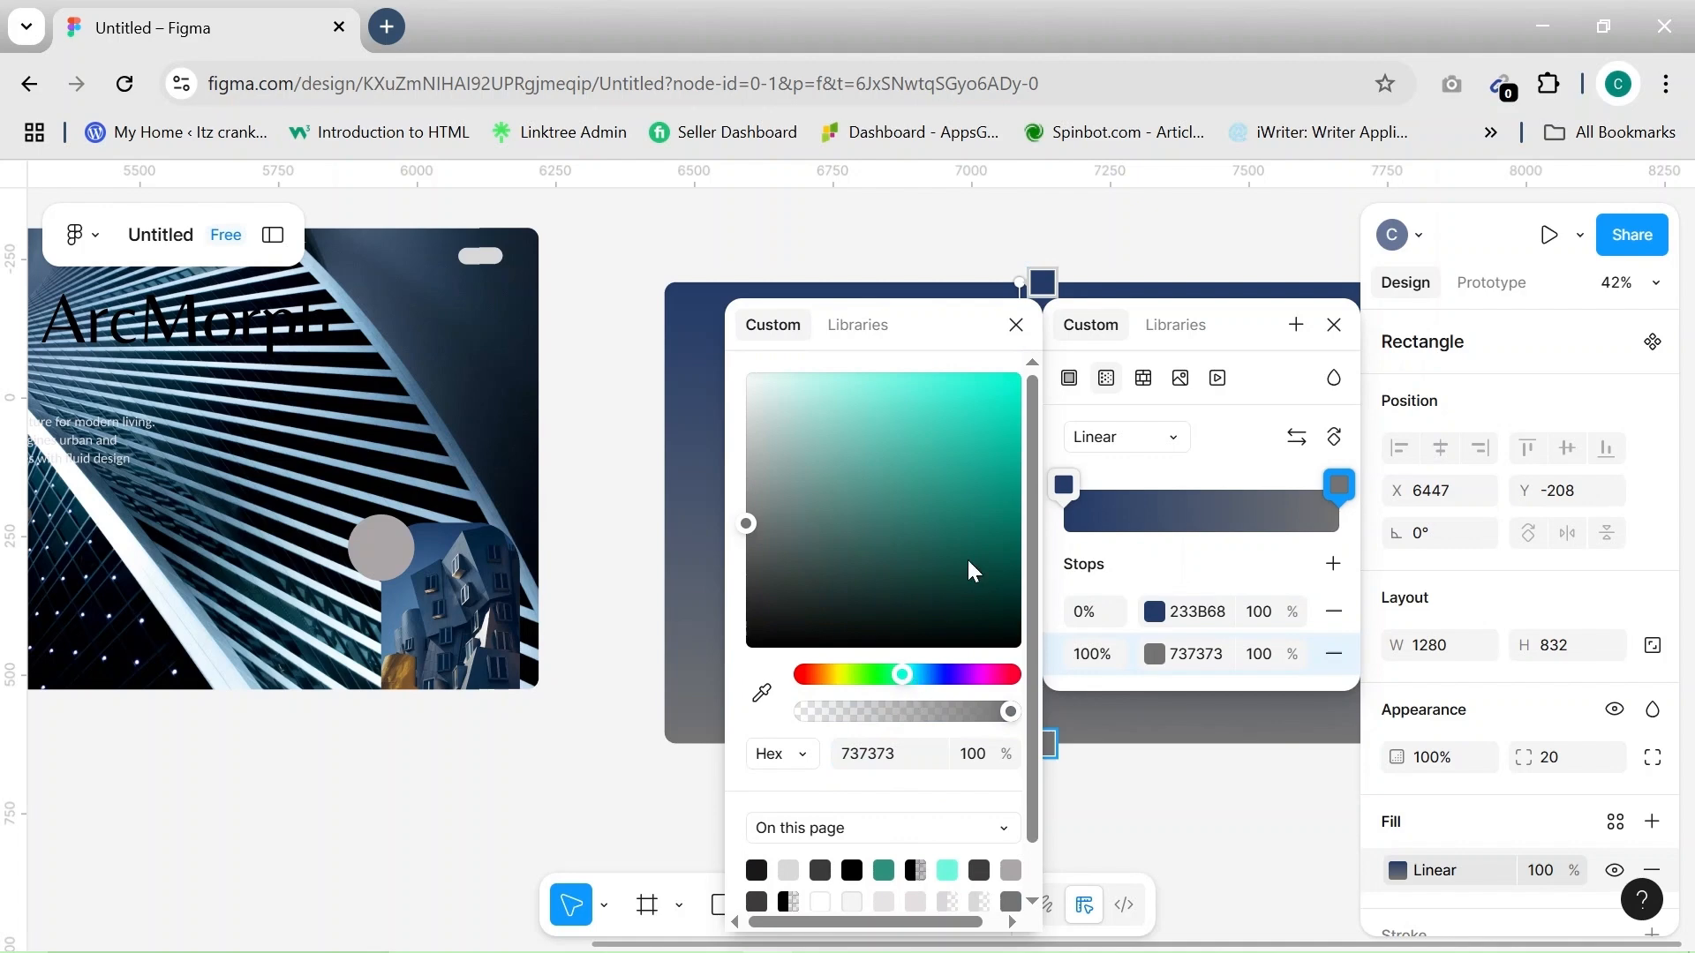
{"action": "left_click", "coordinate": [981, 533]}
{"action": "left_click_drag", "start_coordinate": [983, 533], "coordinate": [986, 534]}
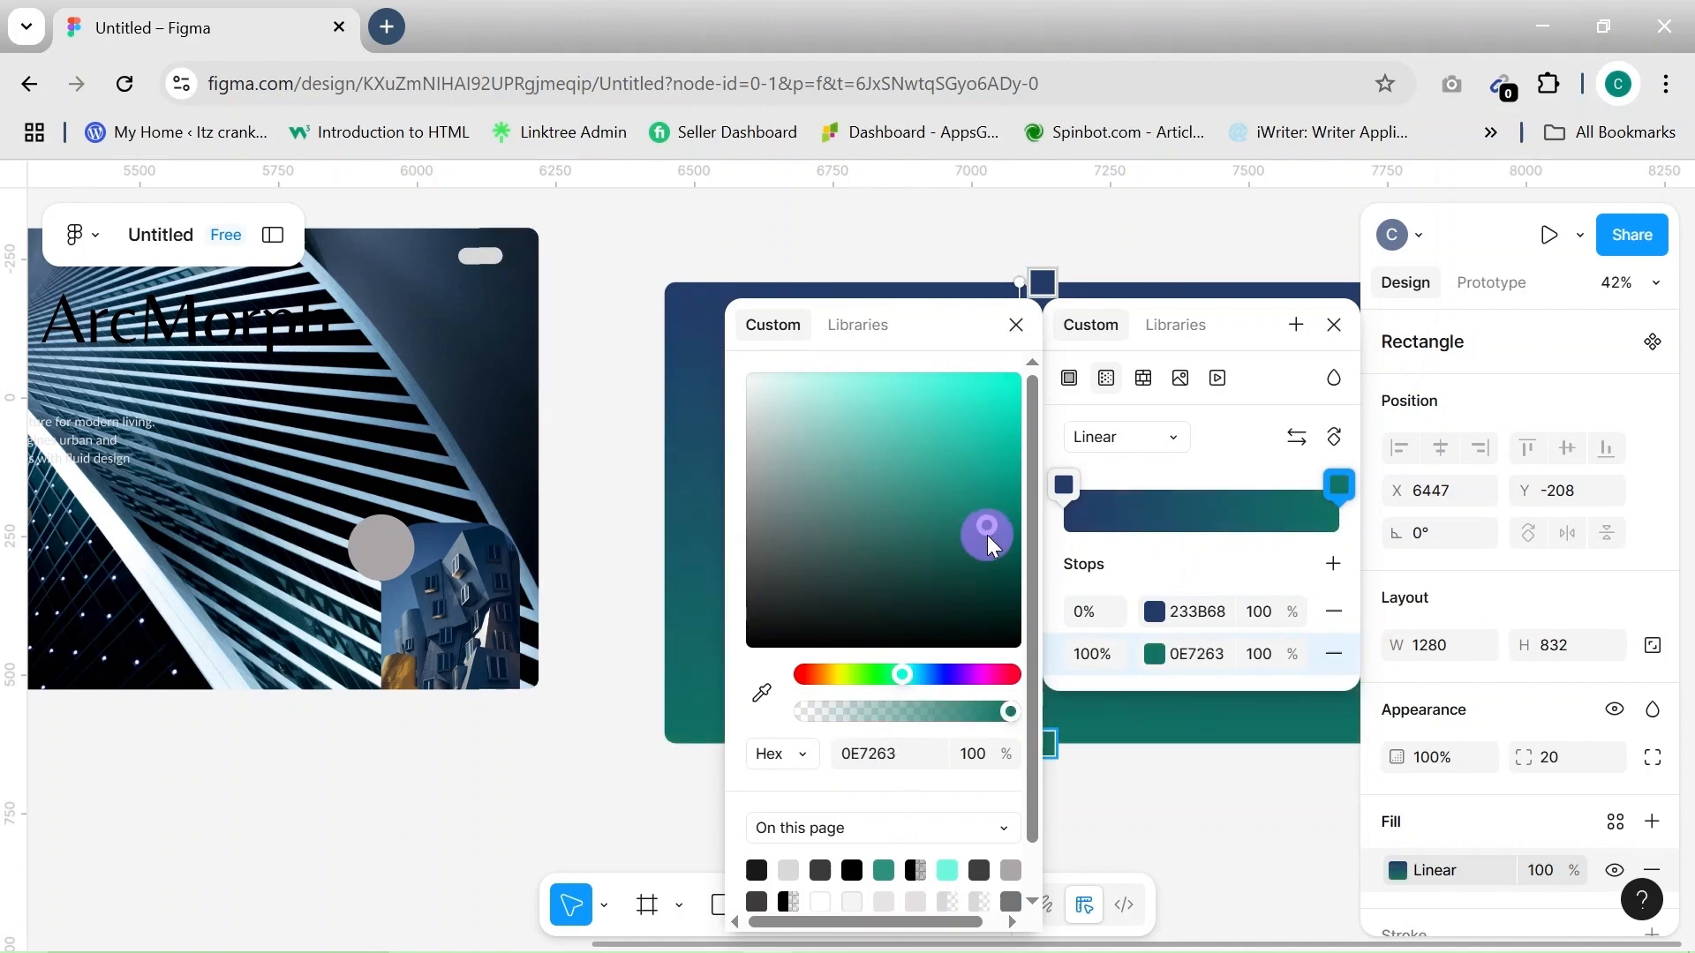
Angle the gradient diagonally, running from the rectangle's upper-left corner to its lower edge right of centre
{"action": "scroll", "coordinate": [605, 536], "scroll_direction": "right", "scroll_amount": 6}
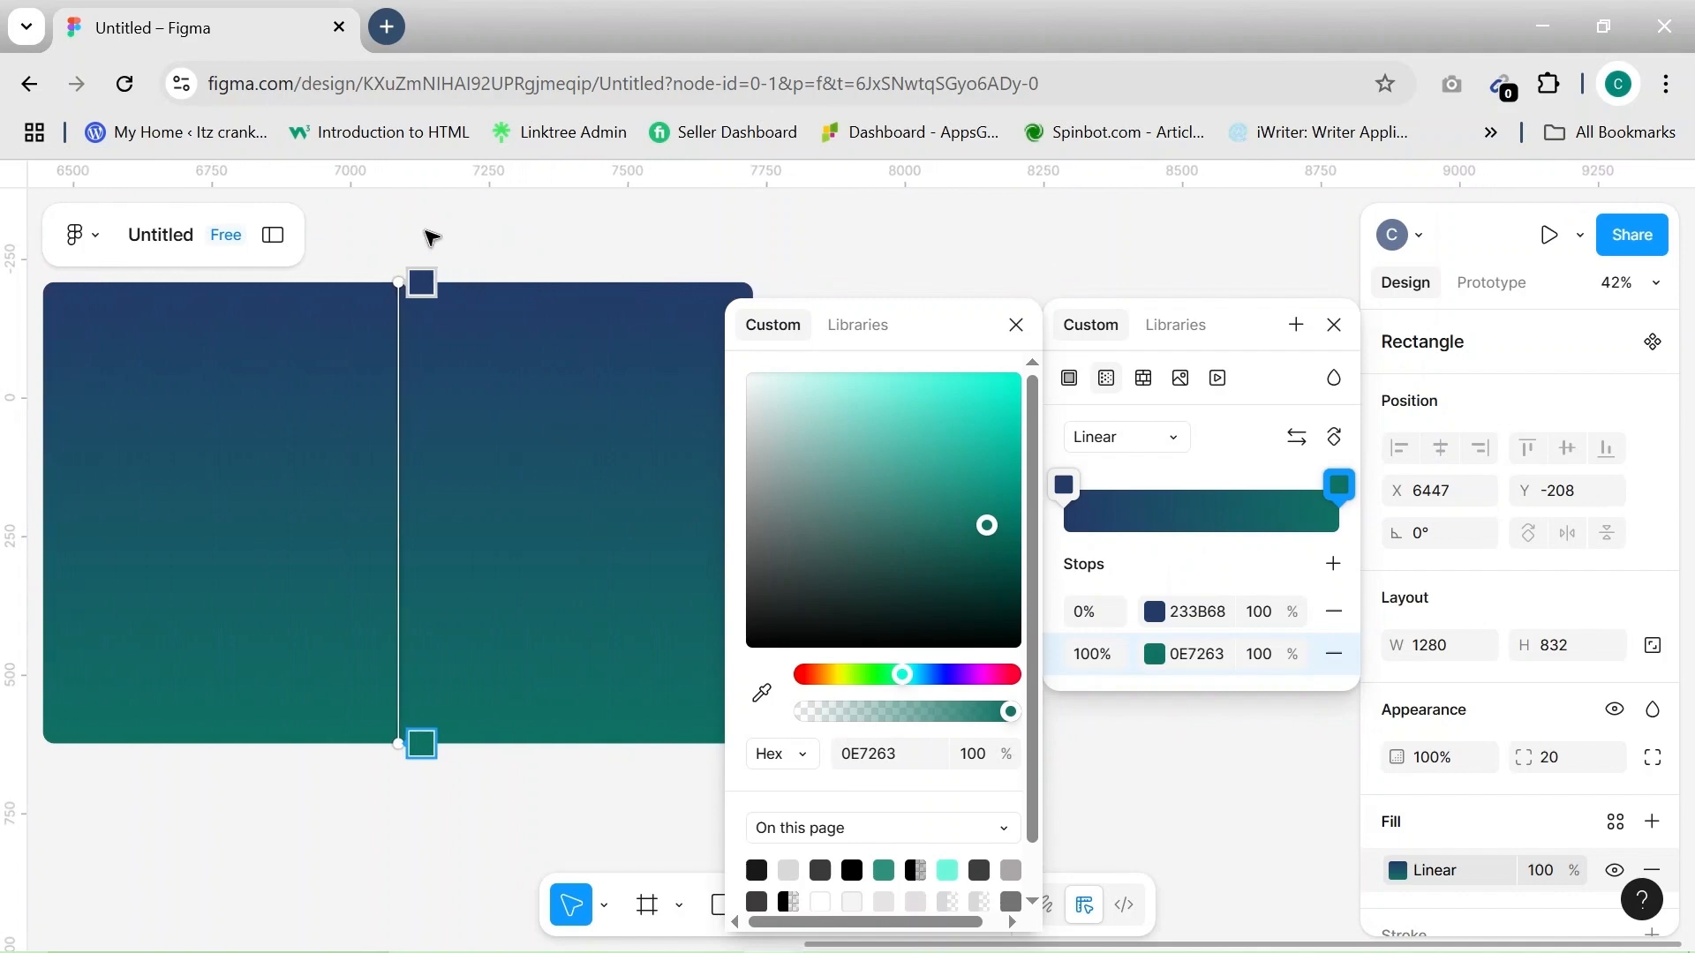
{"action": "left_click_drag", "start_coordinate": [397, 282], "coordinate": [45, 283]}
{"action": "left_click_drag", "start_coordinate": [393, 744], "coordinate": [492, 738]}
{"action": "scroll", "coordinate": [494, 740], "scroll_direction": "down", "scroll_amount": 3}
{"action": "scroll", "coordinate": [494, 740], "scroll_direction": "down", "scroll_amount": 1}
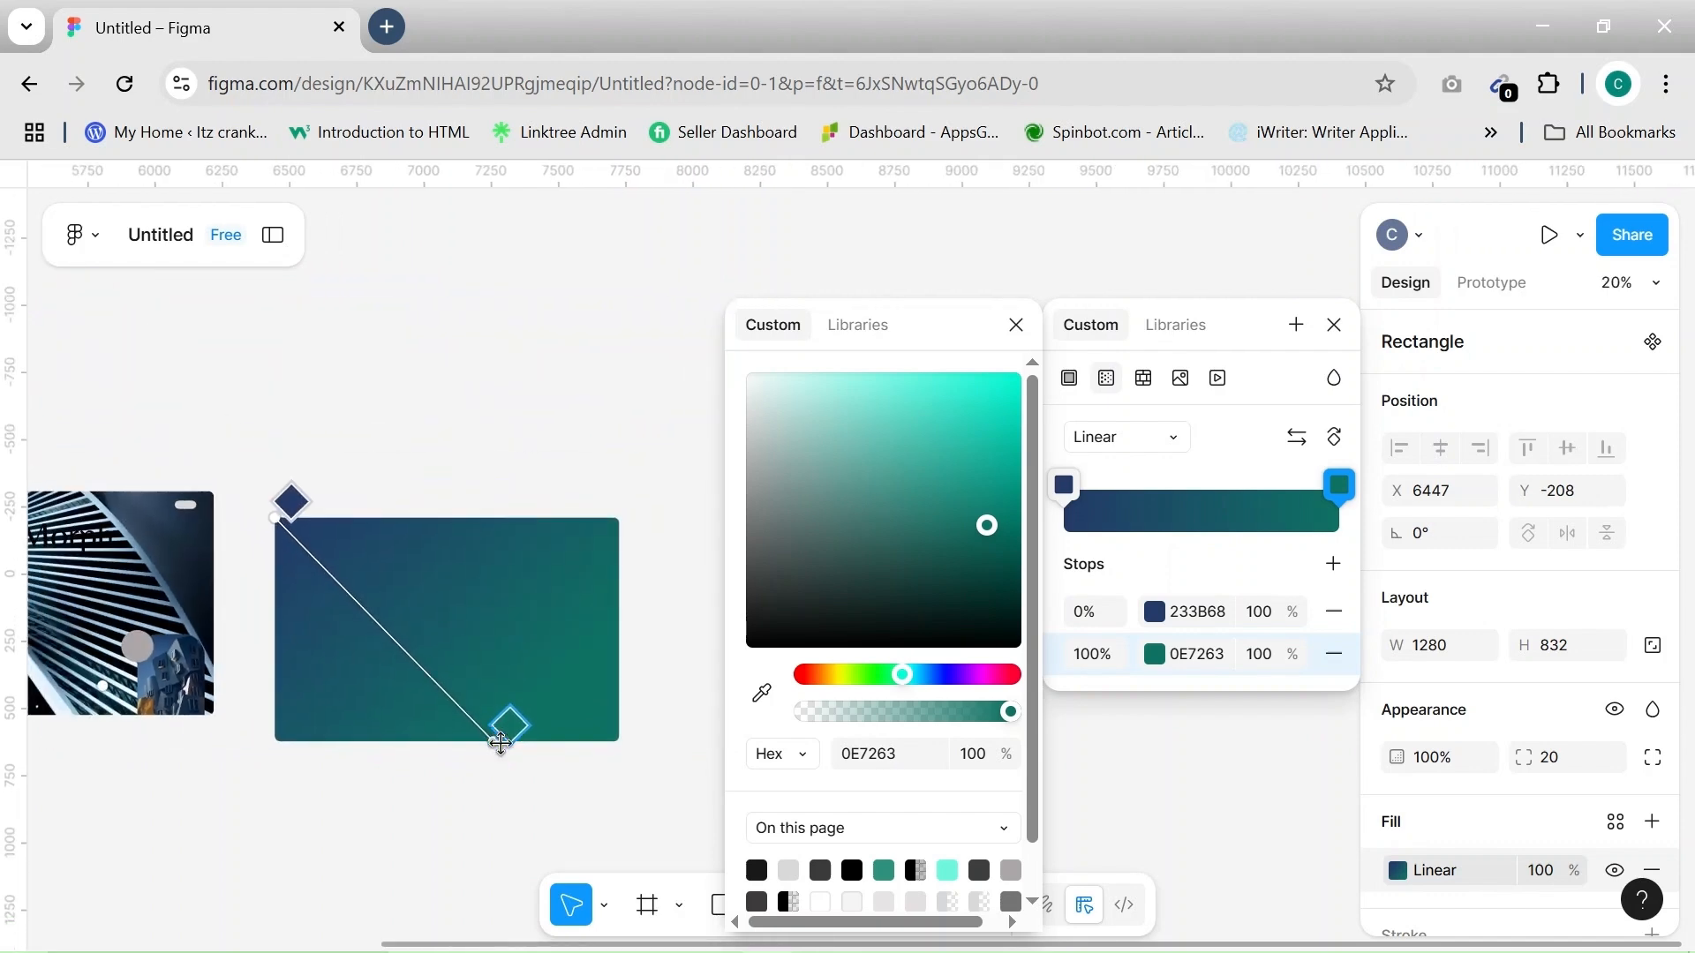
{"action": "left_click", "coordinate": [975, 755]}
{"action": "left_click", "coordinate": [1280, 609]}
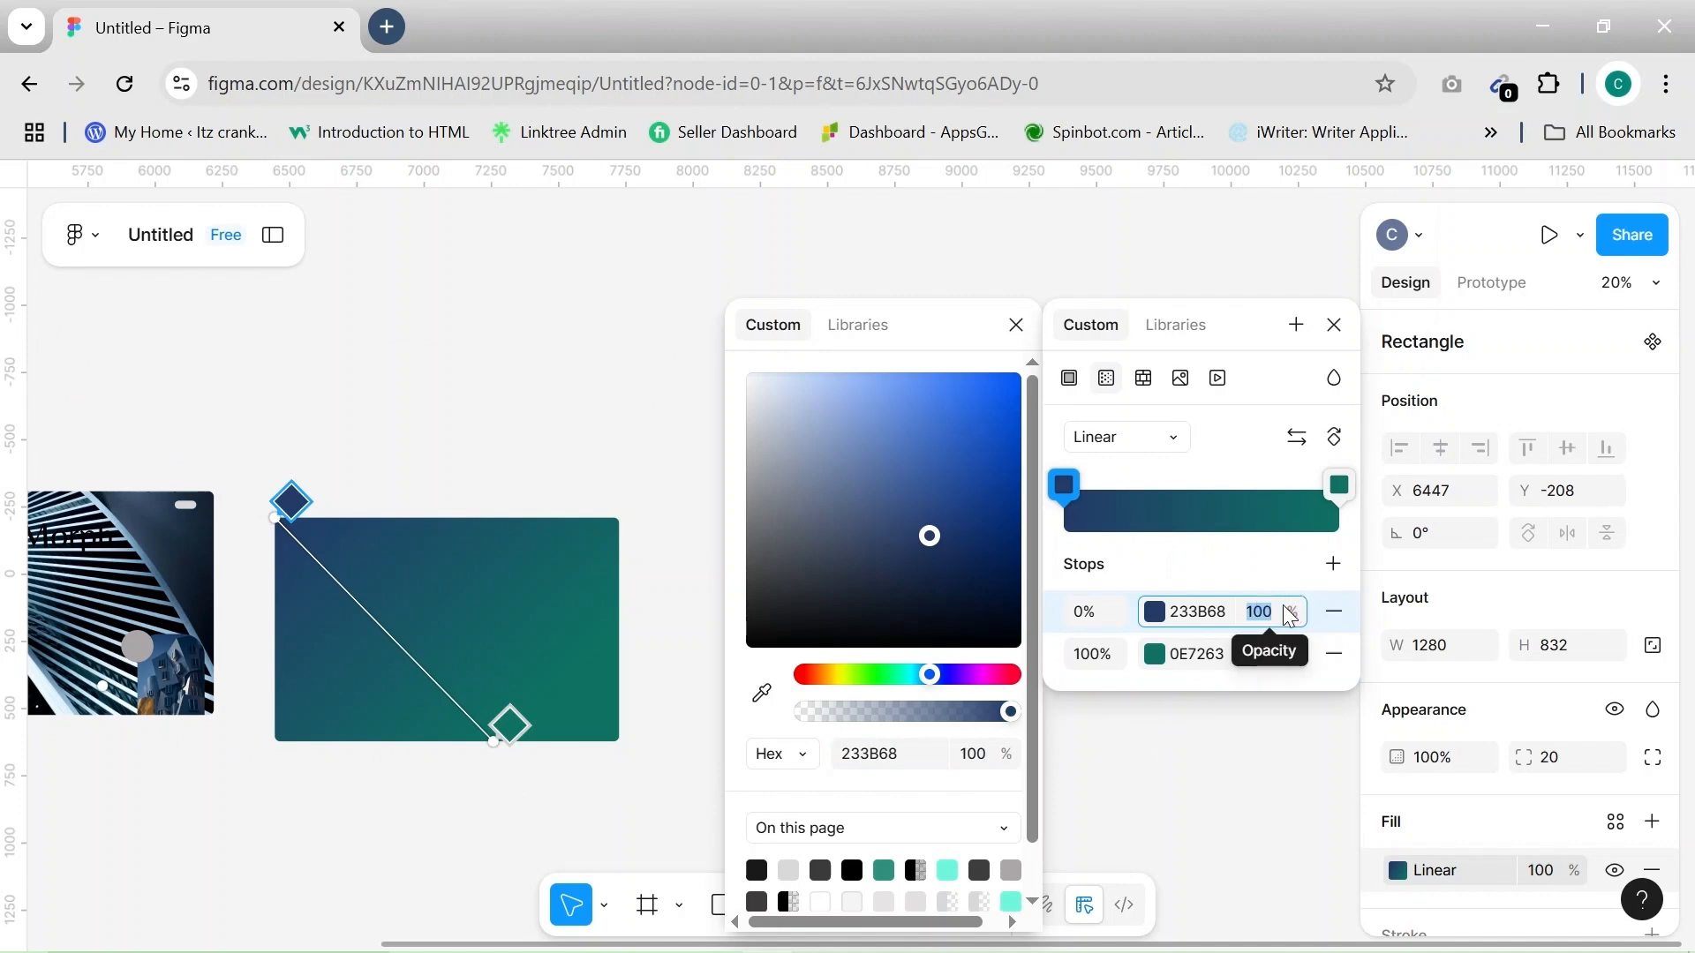
{"action": "key", "text": "BackSpace"}
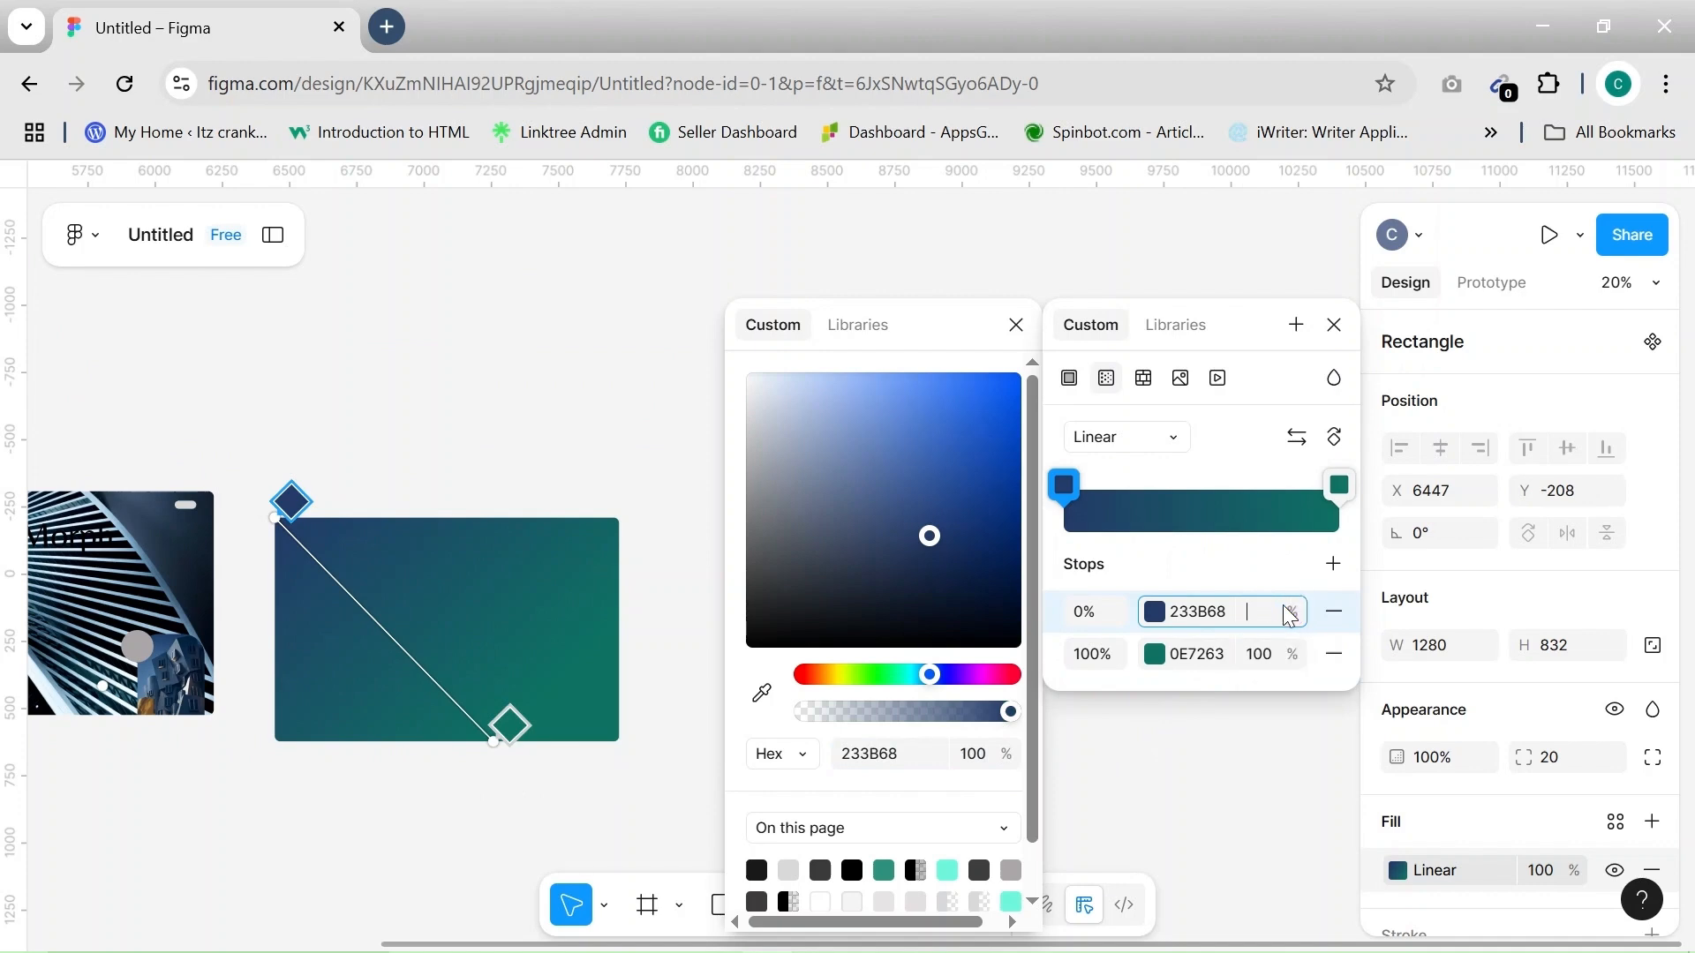
{"action": "key", "text": "ctrl+a"}
{"action": "key", "text": "BackSpace"}
{"action": "left_click", "coordinate": [1243, 222]}
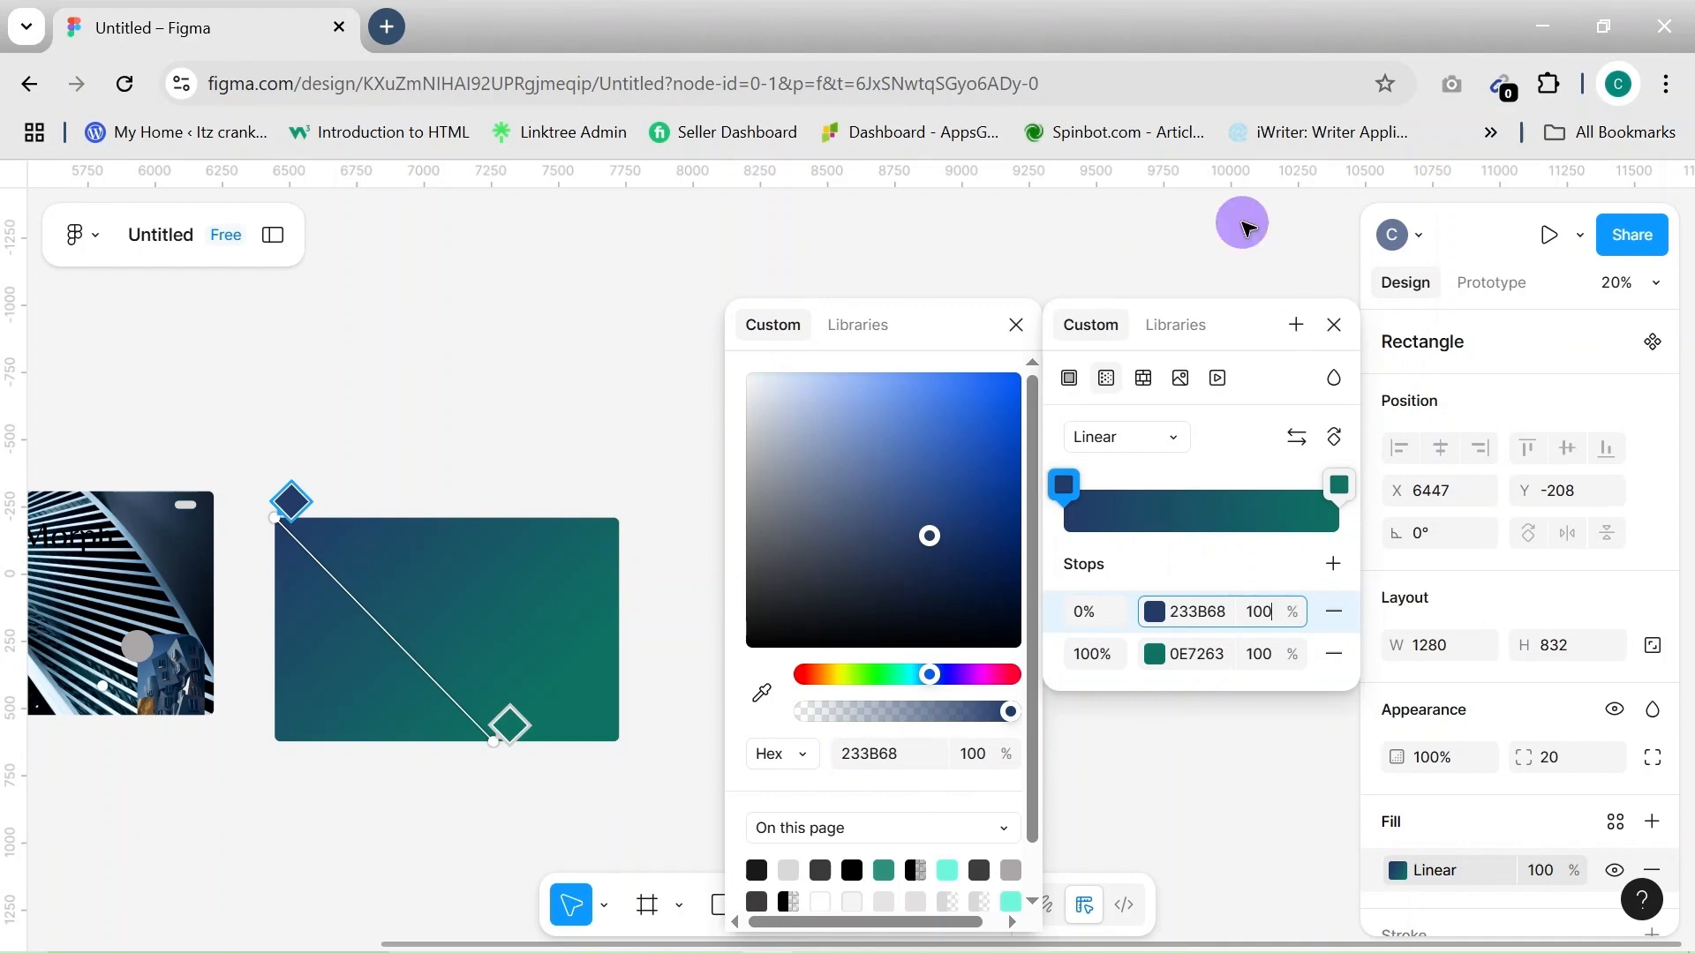
Move the headline, logo, circle, building photo, description, tour button and light grey pill out of the MacBook Air - 3 frame onto the canvas
{"action": "left_click", "coordinate": [533, 623]}
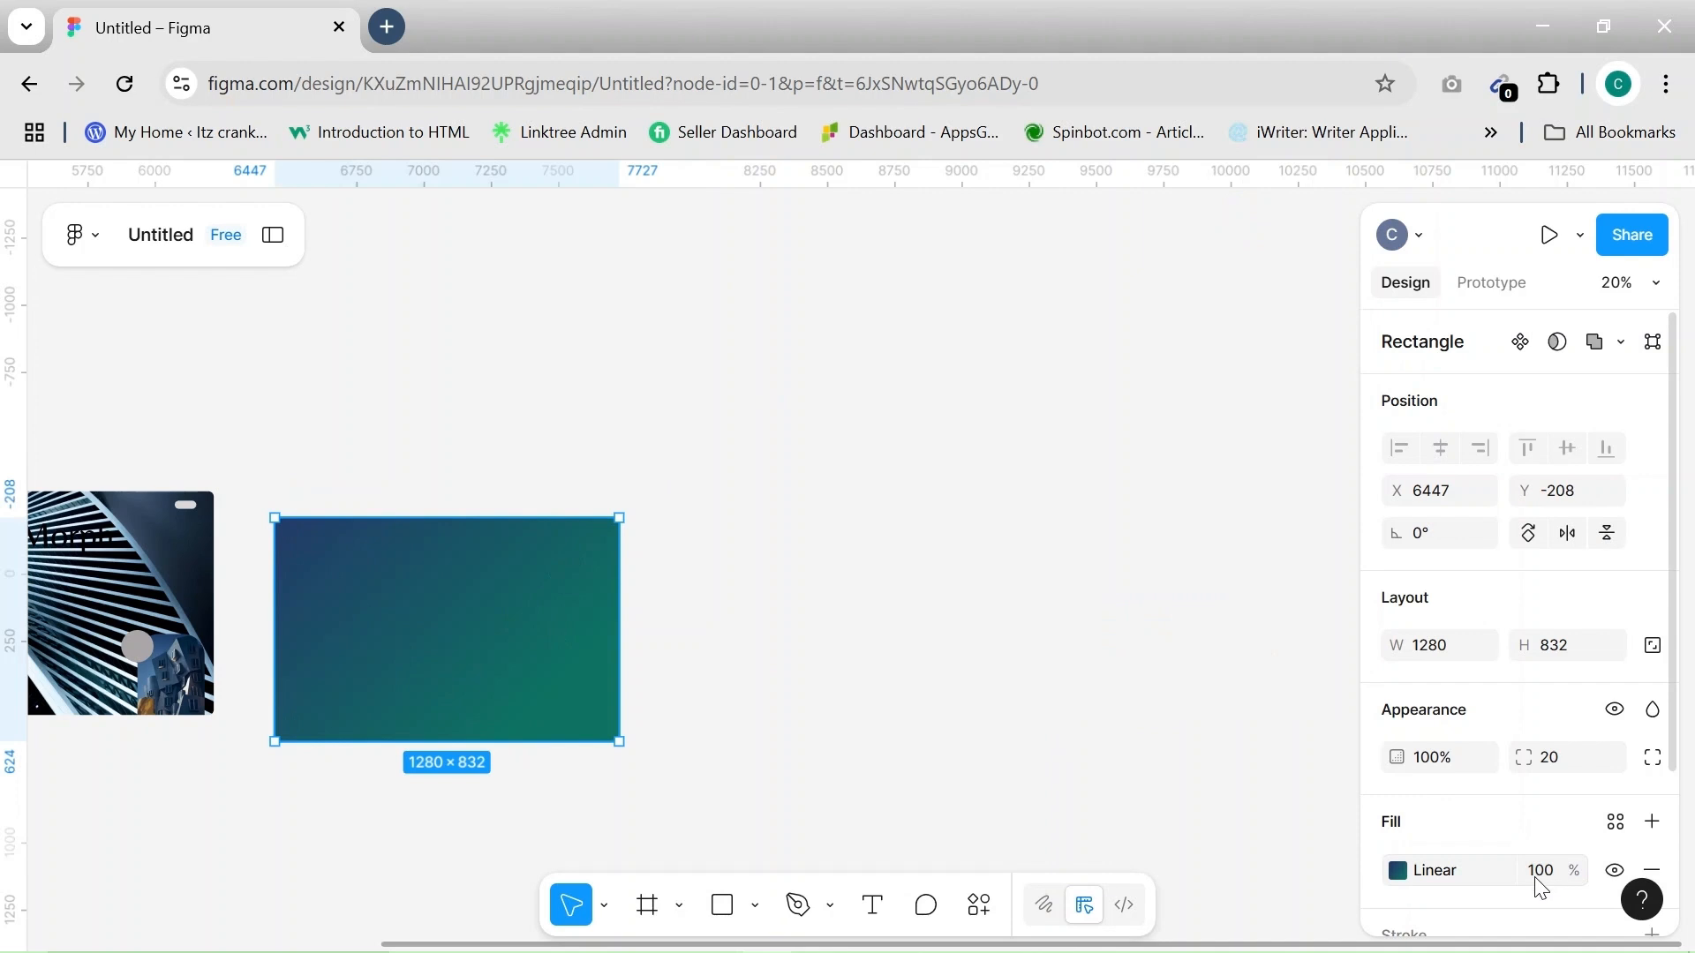
{"action": "scroll", "coordinate": [1078, 844], "scroll_direction": "left", "scroll_amount": 6}
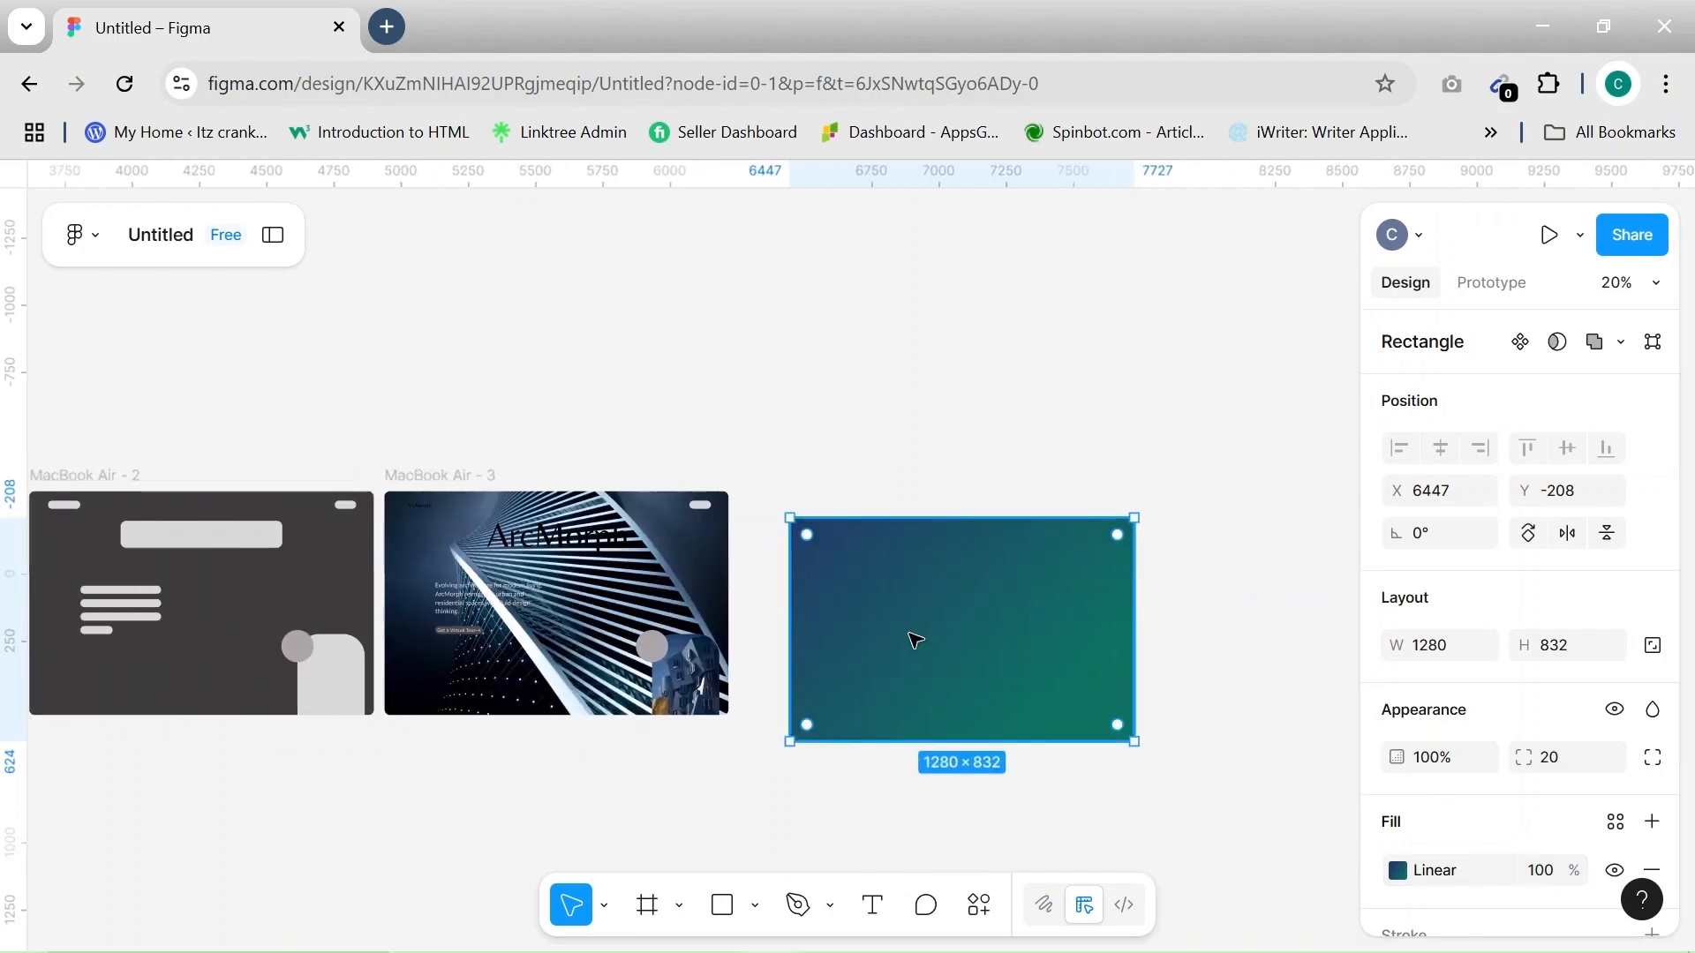
{"action": "left_click_drag", "start_coordinate": [537, 531], "coordinate": [649, 409]}
{"action": "left_click_drag", "start_coordinate": [430, 514], "coordinate": [480, 397]}
{"action": "left_click_drag", "start_coordinate": [662, 647], "coordinate": [869, 436]}
{"action": "left_click_drag", "start_coordinate": [689, 697], "coordinate": [959, 476]}
{"action": "left_click_drag", "start_coordinate": [473, 590], "coordinate": [494, 799]}
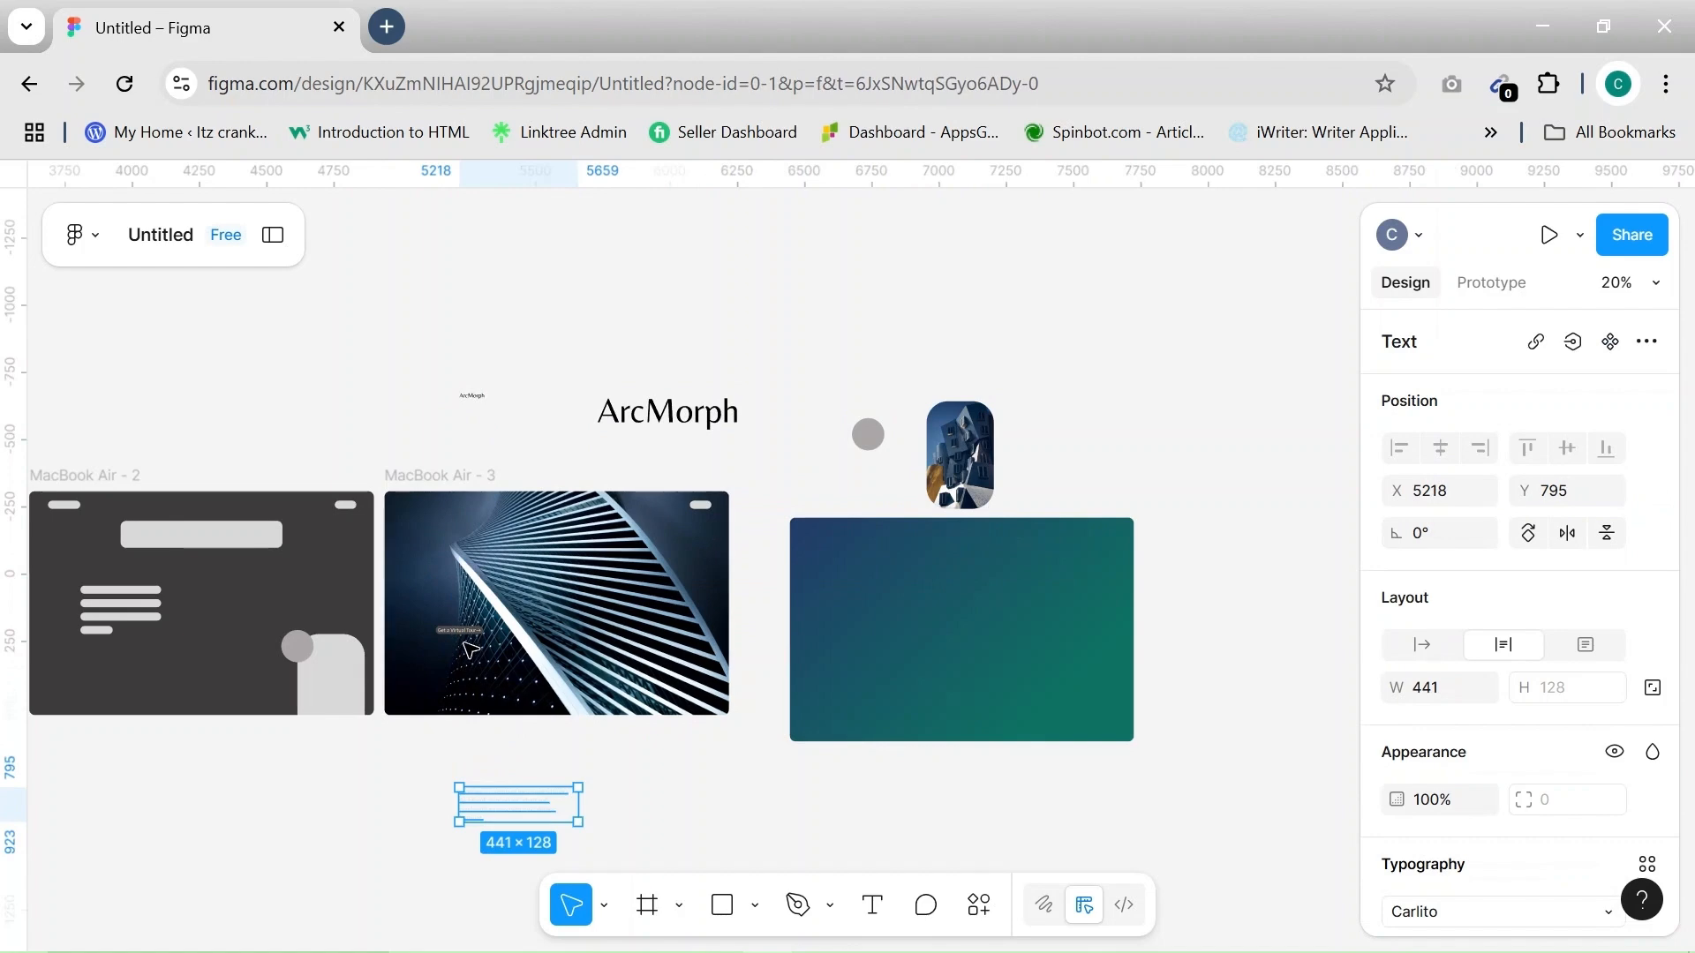
{"action": "left_click_drag", "start_coordinate": [453, 632], "coordinate": [676, 785]}
{"action": "left_click_drag", "start_coordinate": [700, 506], "coordinate": [785, 451]}
Place the gradient rectangle inside the MacBook Air - 3 frame so it covers the whole background photo
{"action": "scroll", "coordinate": [605, 638], "scroll_direction": "up", "scroll_amount": 3}
{"action": "left_click_drag", "start_coordinate": [1083, 652], "coordinate": [442, 609]}
{"action": "scroll", "coordinate": [462, 609], "scroll_direction": "left", "scroll_amount": 2}
Reduce the gradient rectangle's fill opacity to 10% to make it a faint tint over the photo
{"action": "scroll", "coordinate": [1498, 802], "scroll_direction": "down", "scroll_amount": 3}
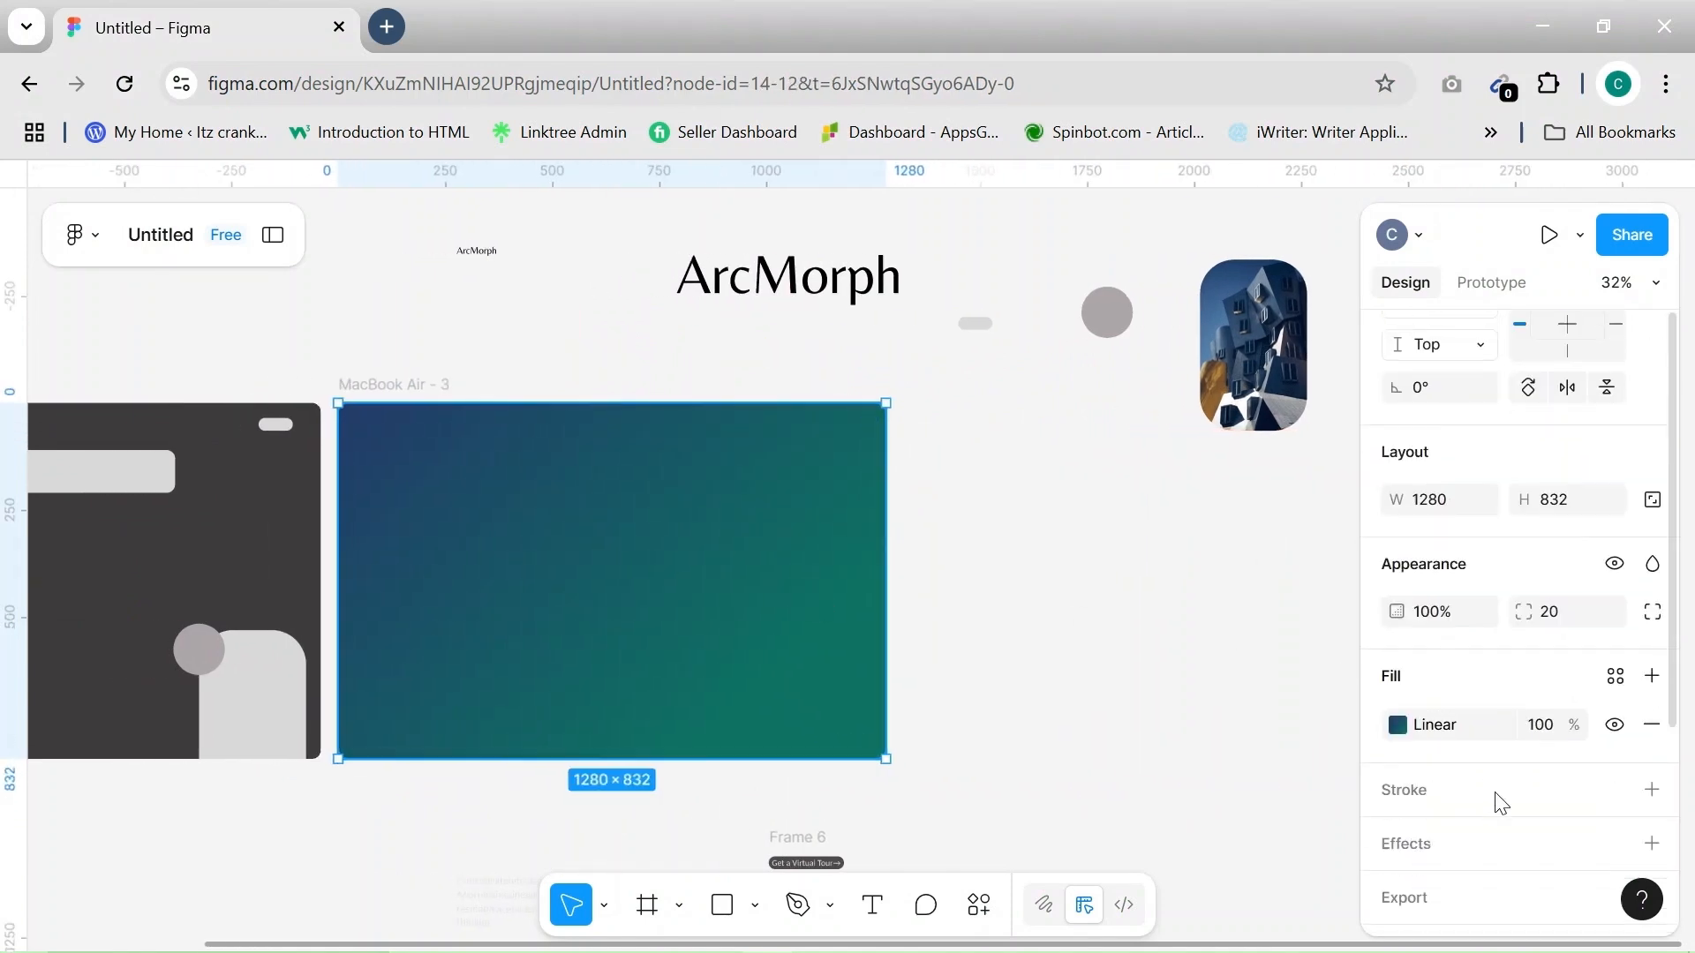
{"action": "left_click", "coordinate": [1548, 694]}
{"action": "key", "text": "BackSpace"}
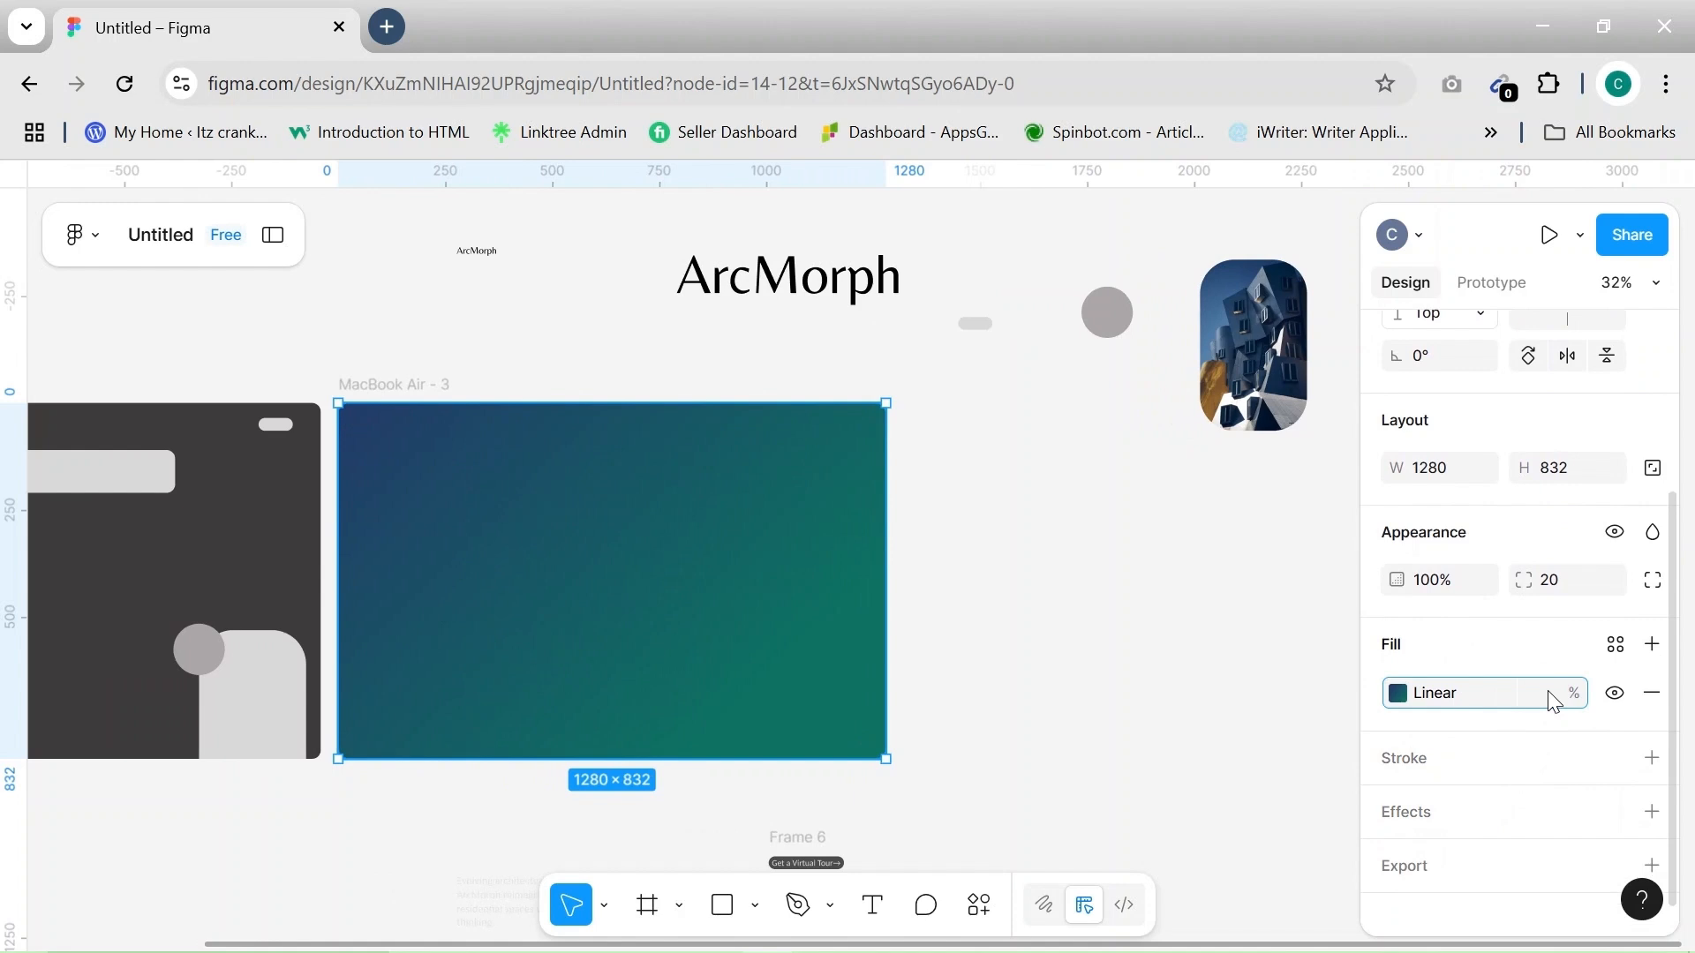
{"action": "type", "text": "10"}
{"action": "left_click", "coordinate": [1055, 727]}
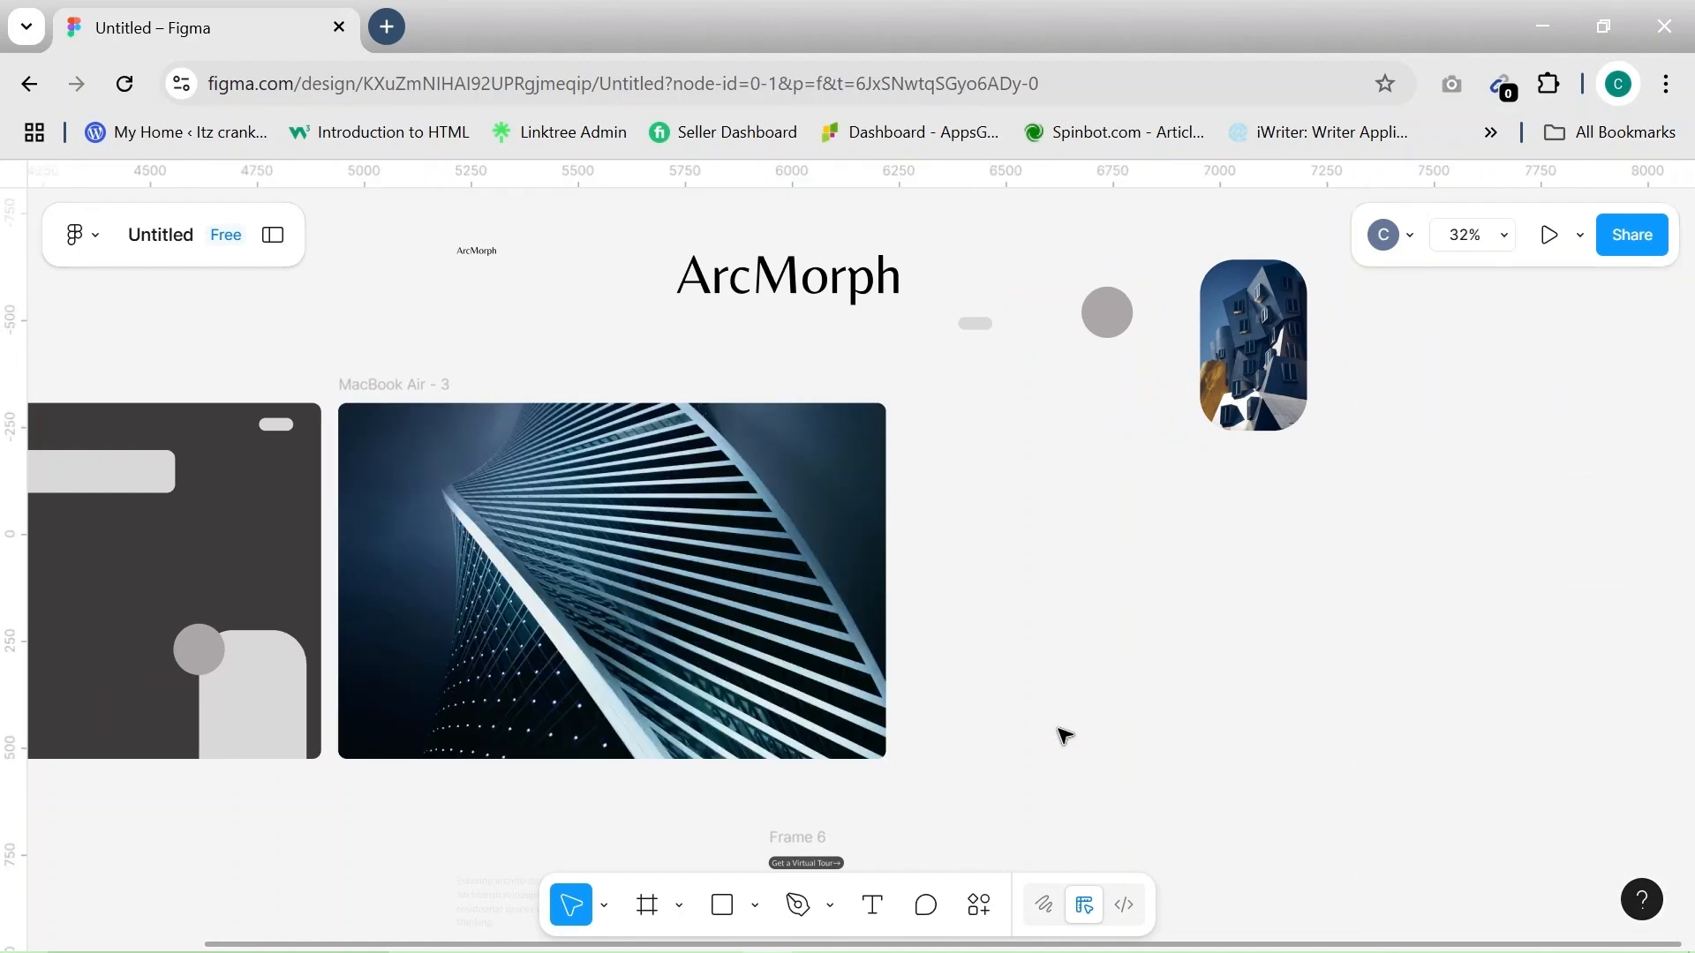
Undo the 10% fill opacity on the gradient rectangle inside the MacBook Air - 3 frame
{"action": "left_click", "coordinate": [691, 606]}
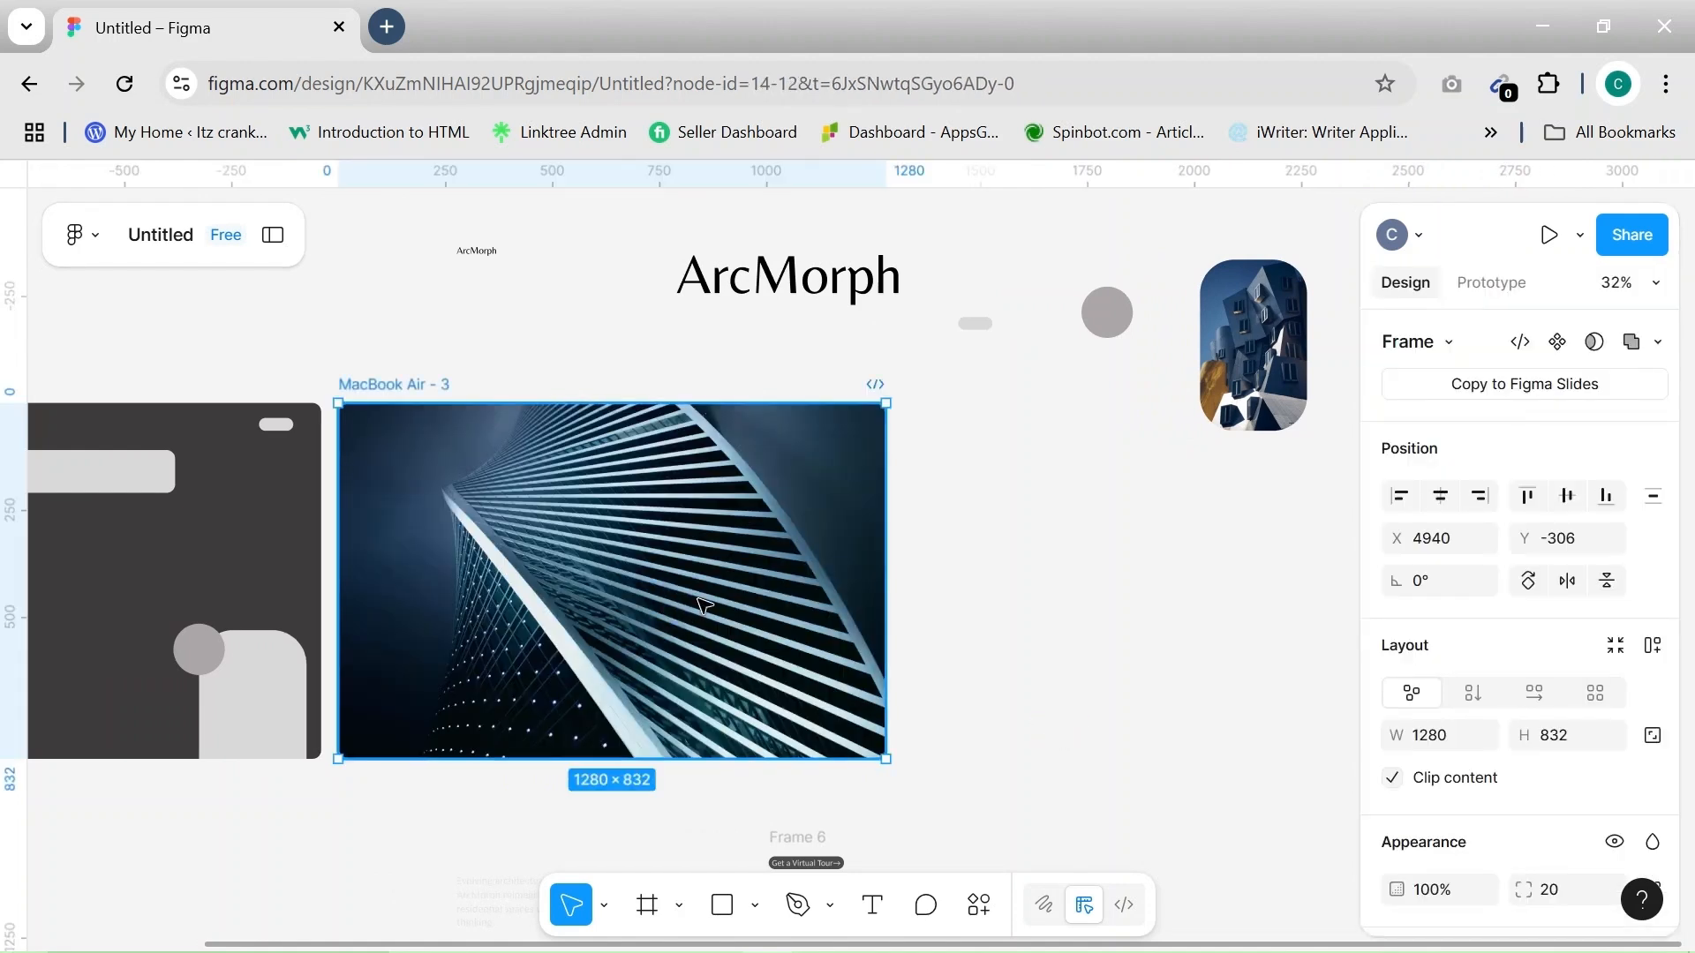
{"action": "scroll", "coordinate": [1525, 864], "scroll_direction": "down", "scroll_amount": 3}
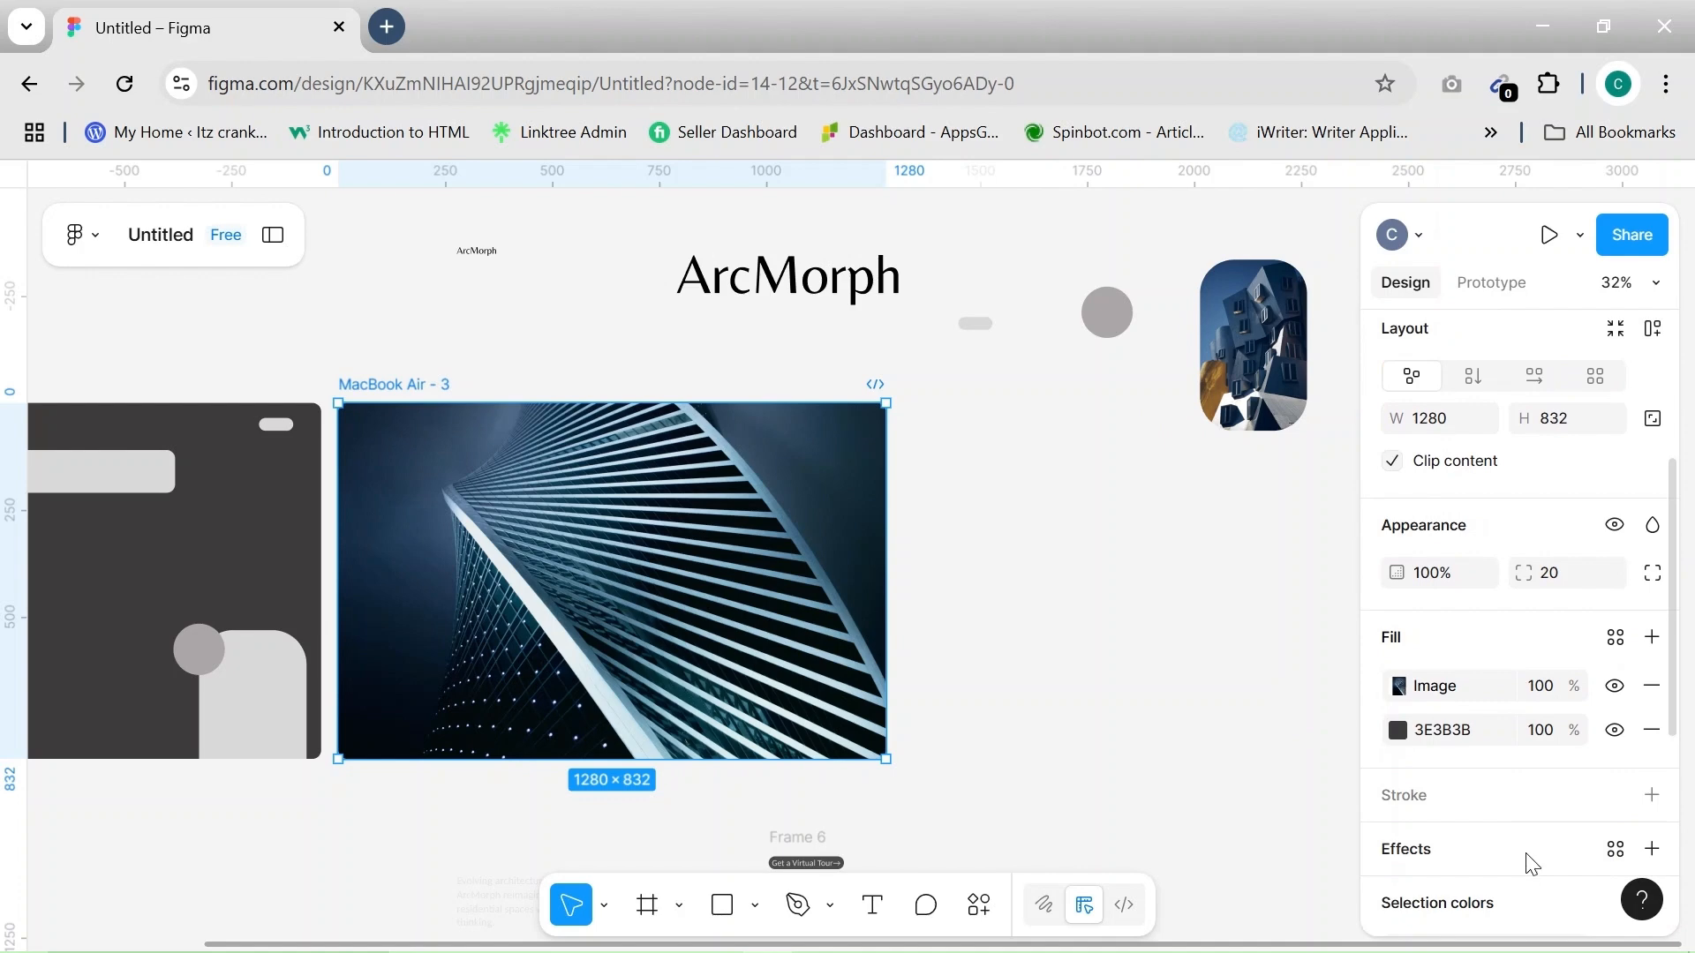
{"action": "left_click", "coordinate": [273, 236]}
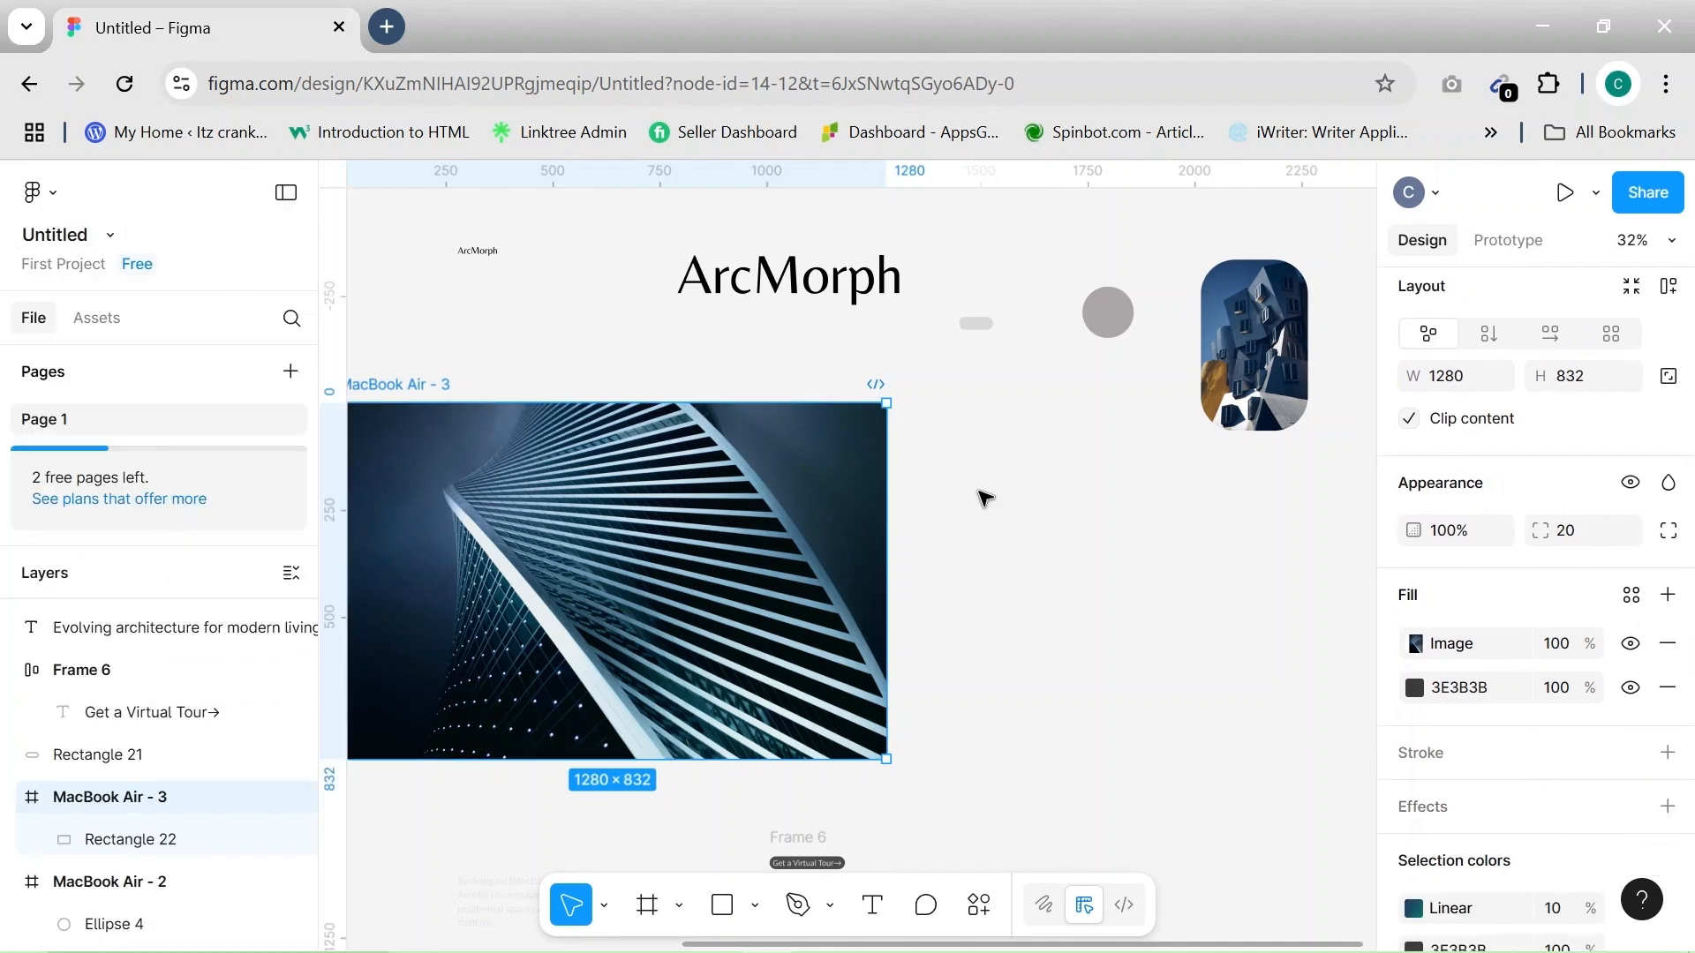
{"action": "left_click", "coordinate": [138, 754]}
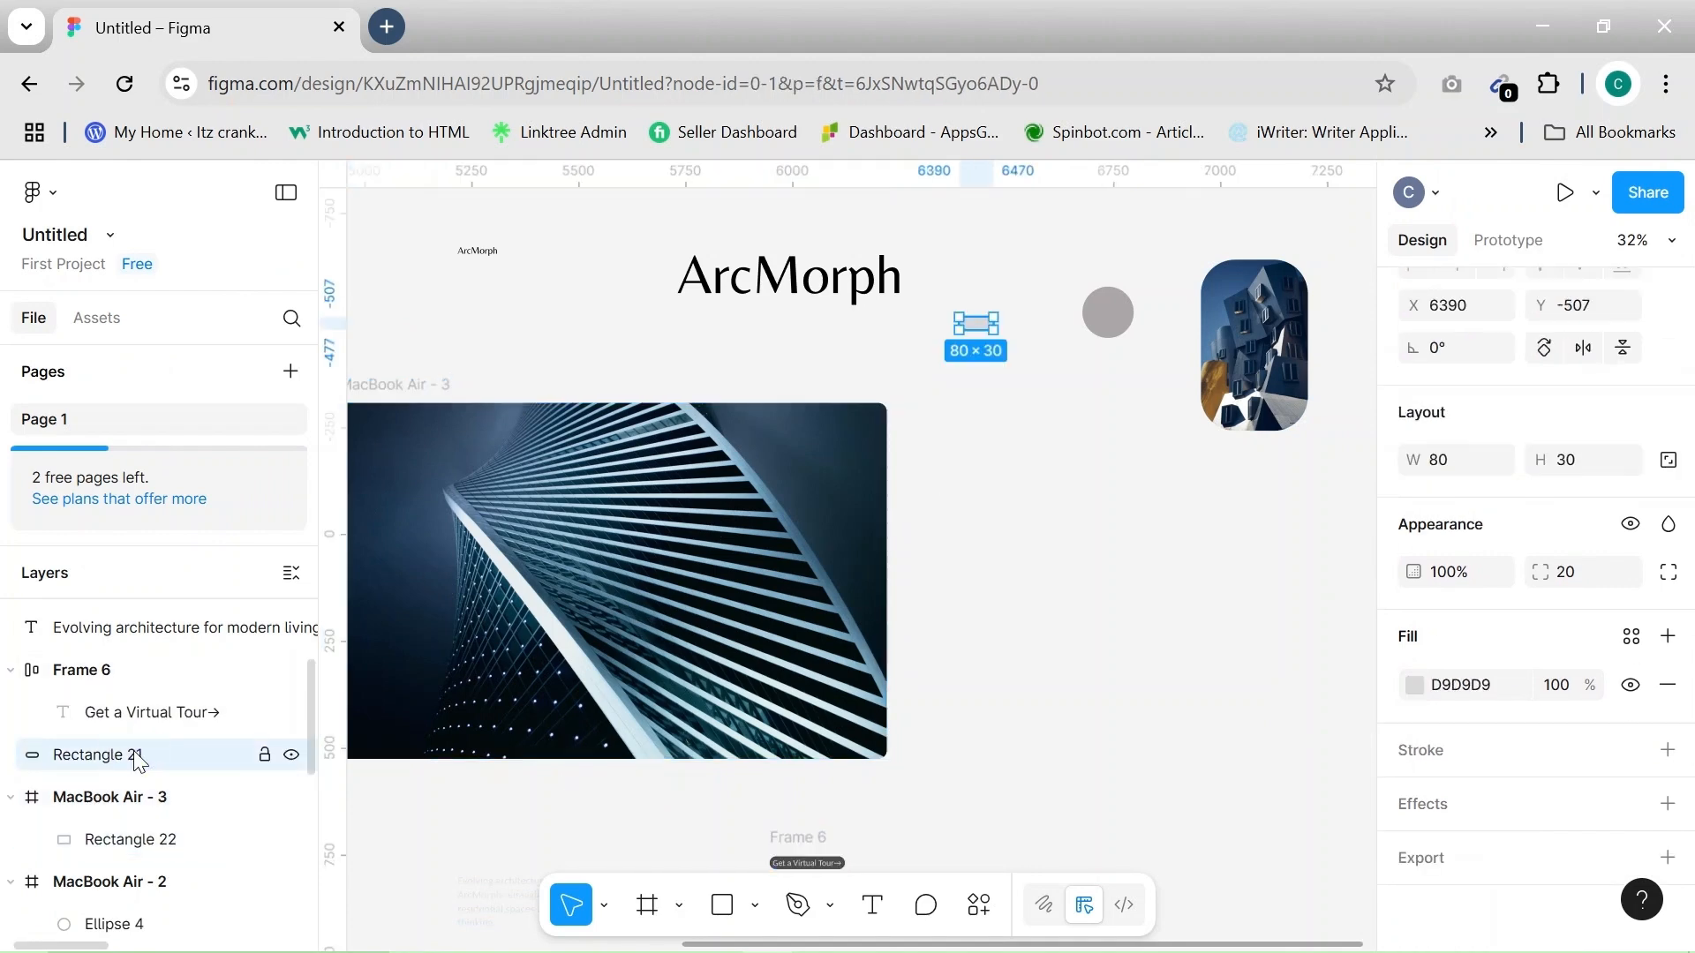
{"action": "key", "text": "Escape"}
{"action": "key", "text": "ctrl+z"}
{"action": "key", "text": "ctrl+z"}
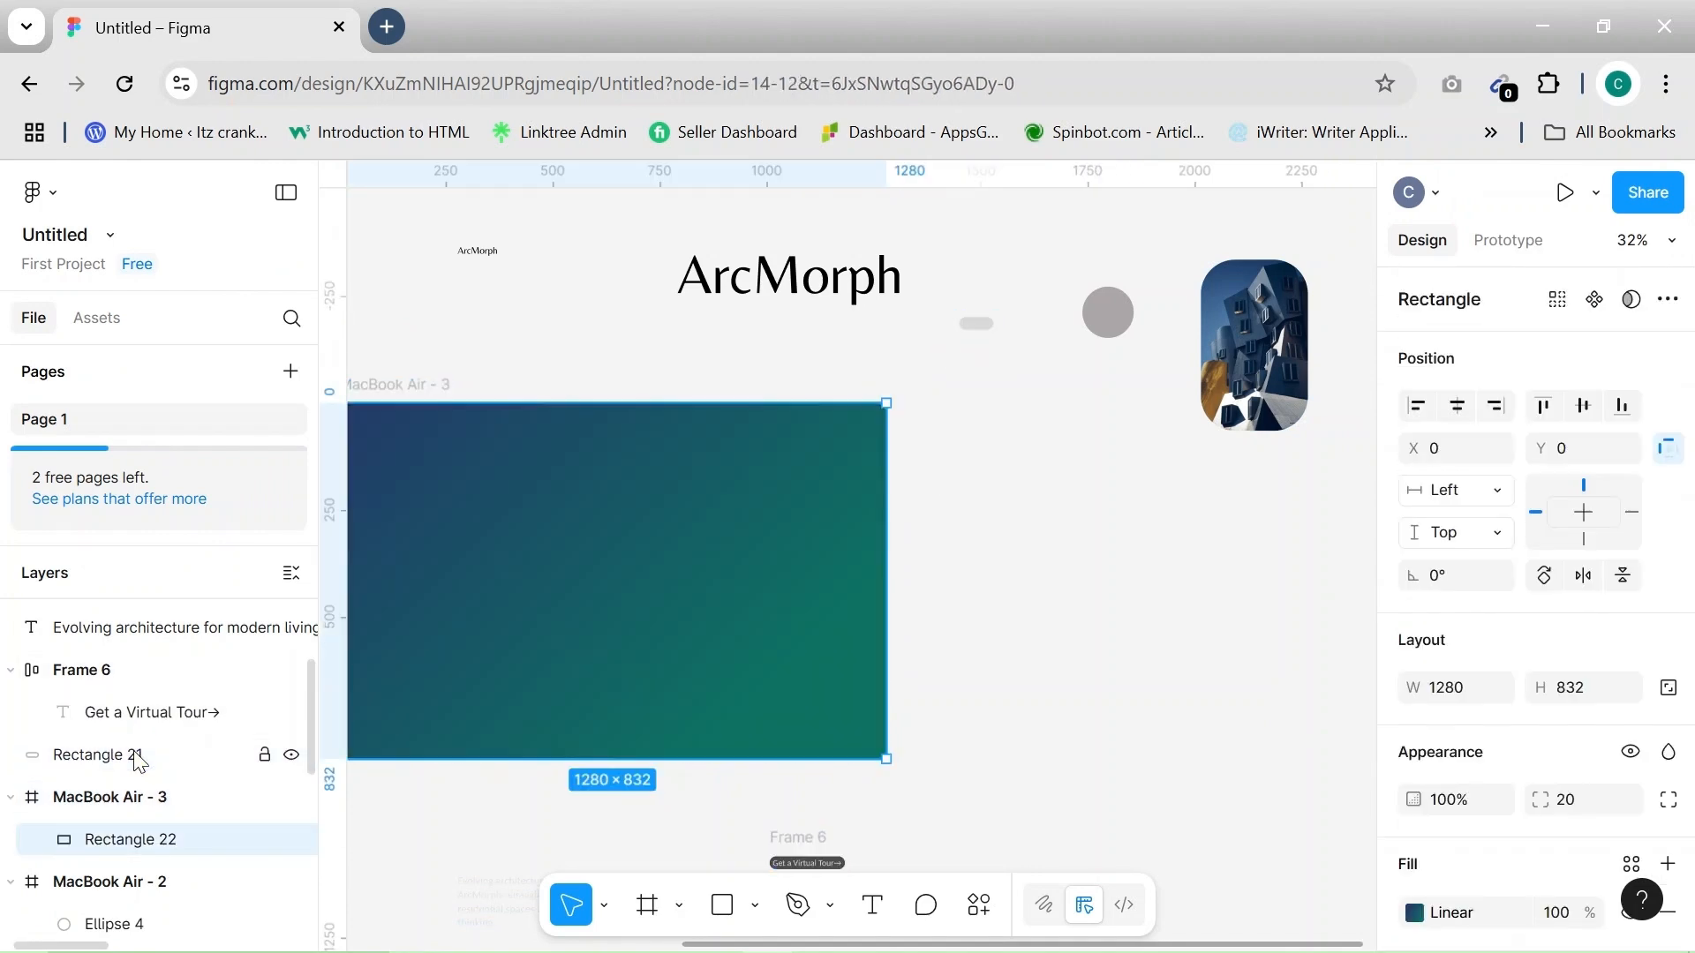
Try reduced fill opacities on the gradient rectangle as a tint over the background photo
{"action": "left_click", "coordinate": [285, 196]}
{"action": "scroll", "coordinate": [1528, 668], "scroll_direction": "down", "scroll_amount": 3}
{"action": "left_click", "coordinate": [1559, 677]}
{"action": "key", "text": "BackSpace"}
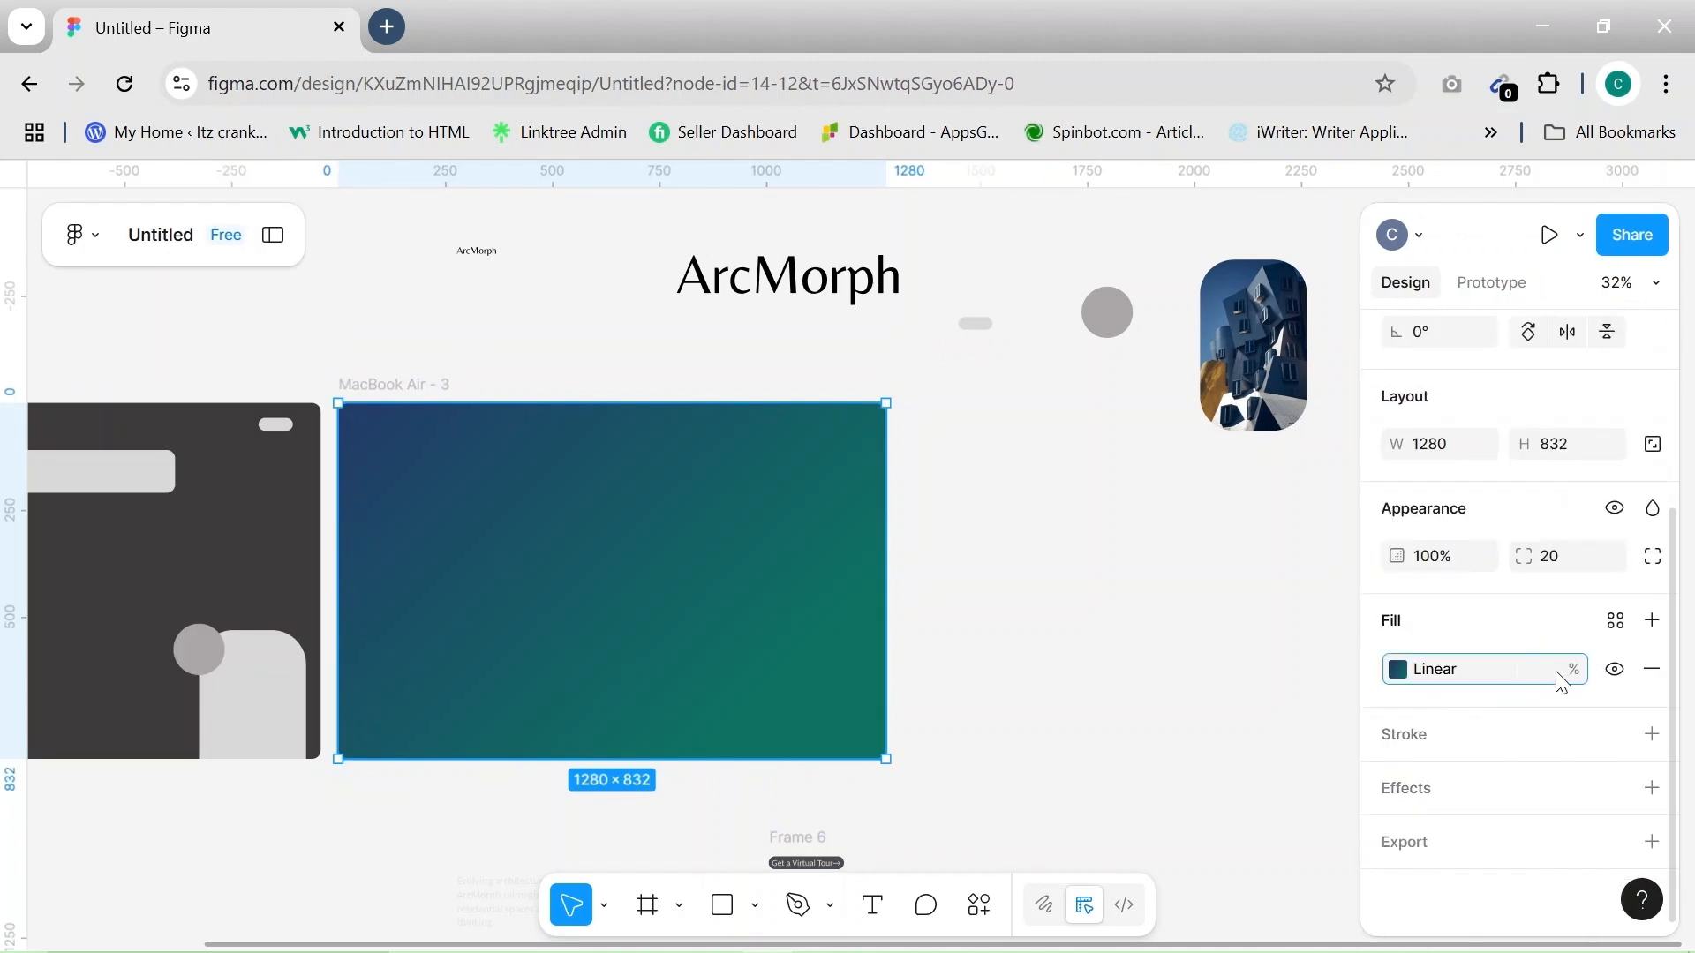
{"action": "left_click", "coordinate": [1164, 681]}
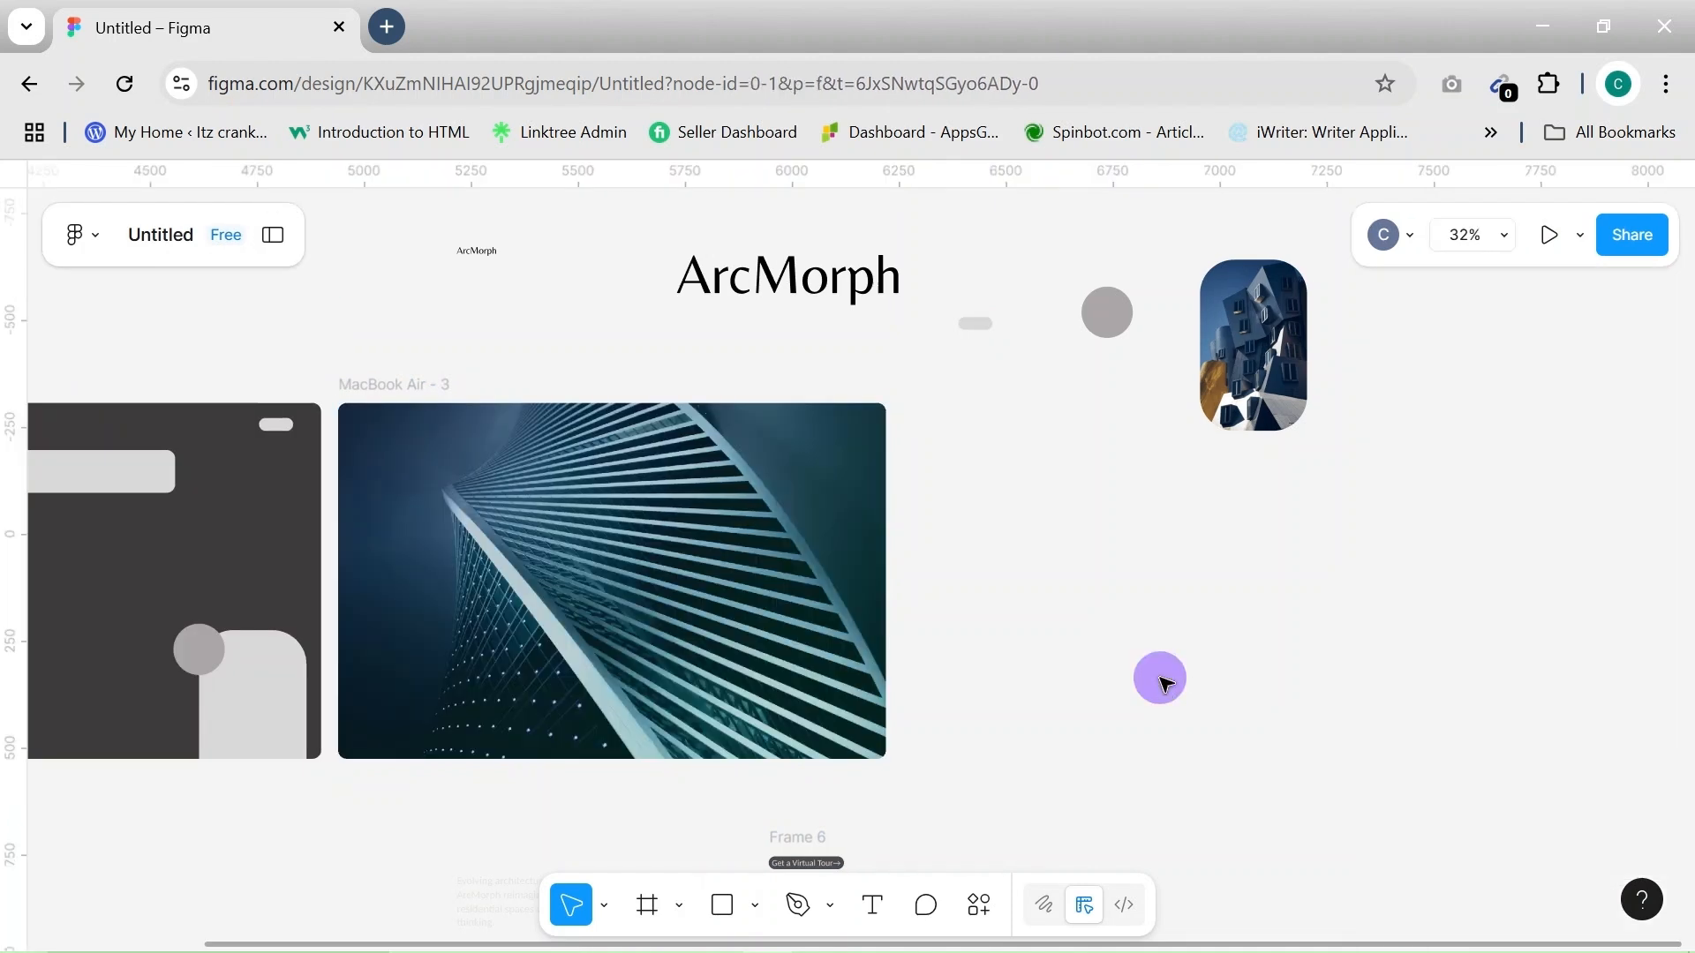
{"action": "key", "text": "ctrl+z"}
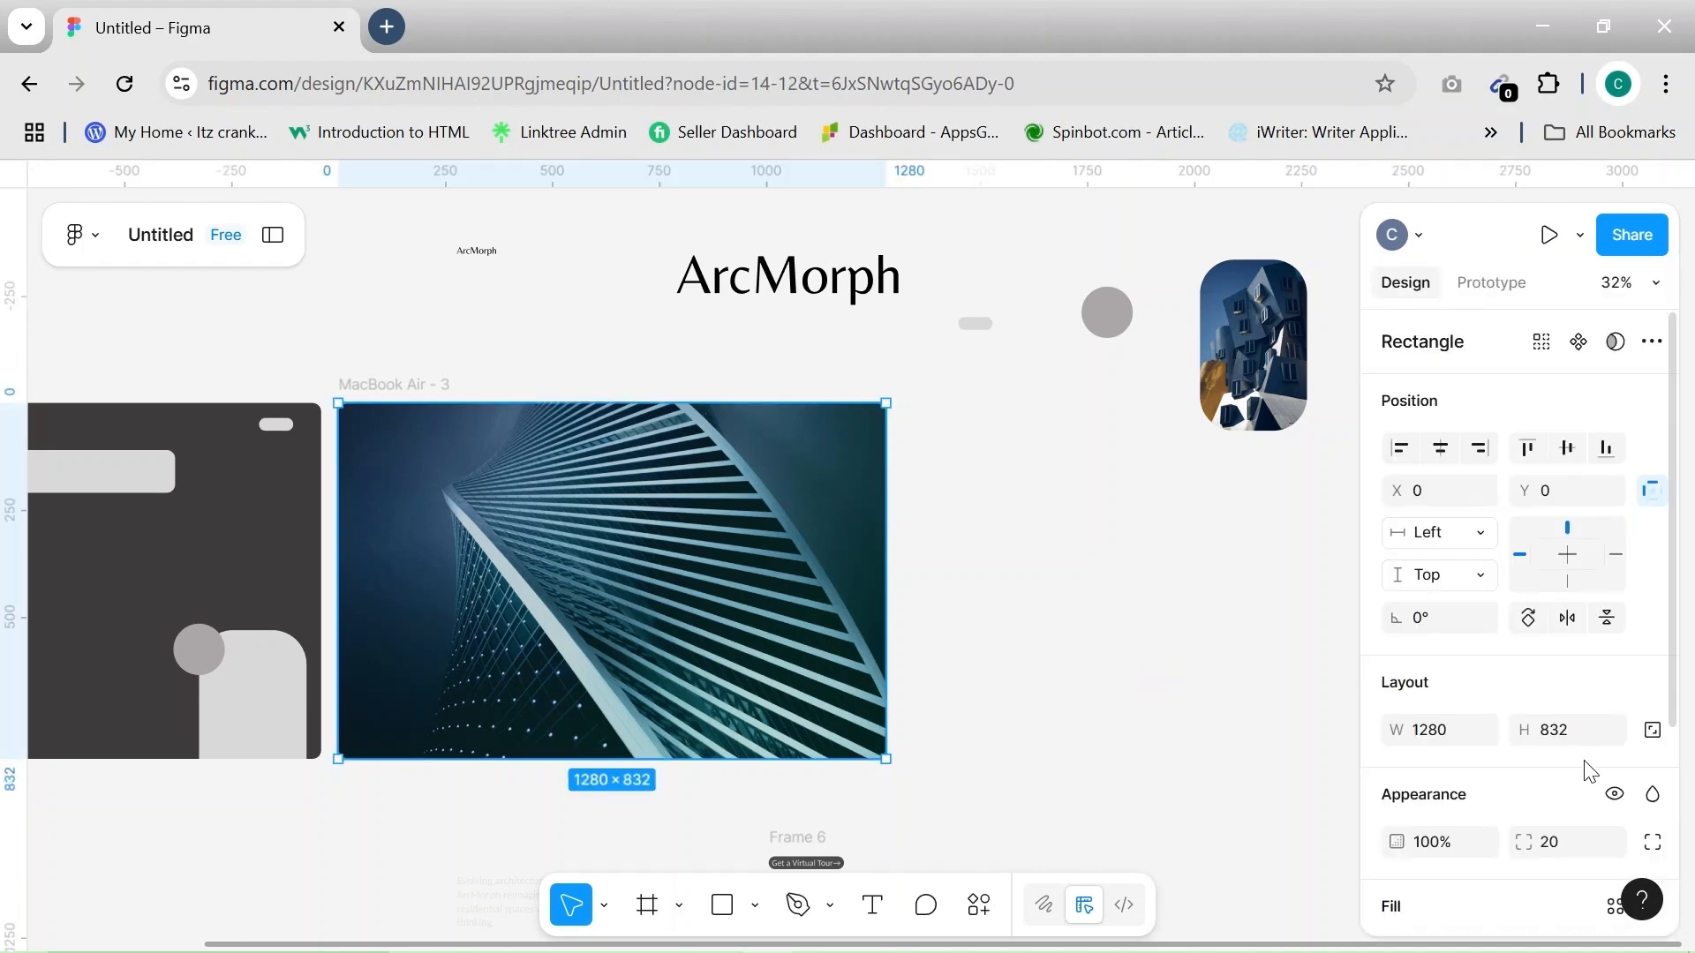
{"action": "scroll", "coordinate": [1584, 766], "scroll_direction": "down", "scroll_amount": 3}
{"action": "key", "text": "ctrl+z"}
{"action": "left_click", "coordinate": [1559, 678]}
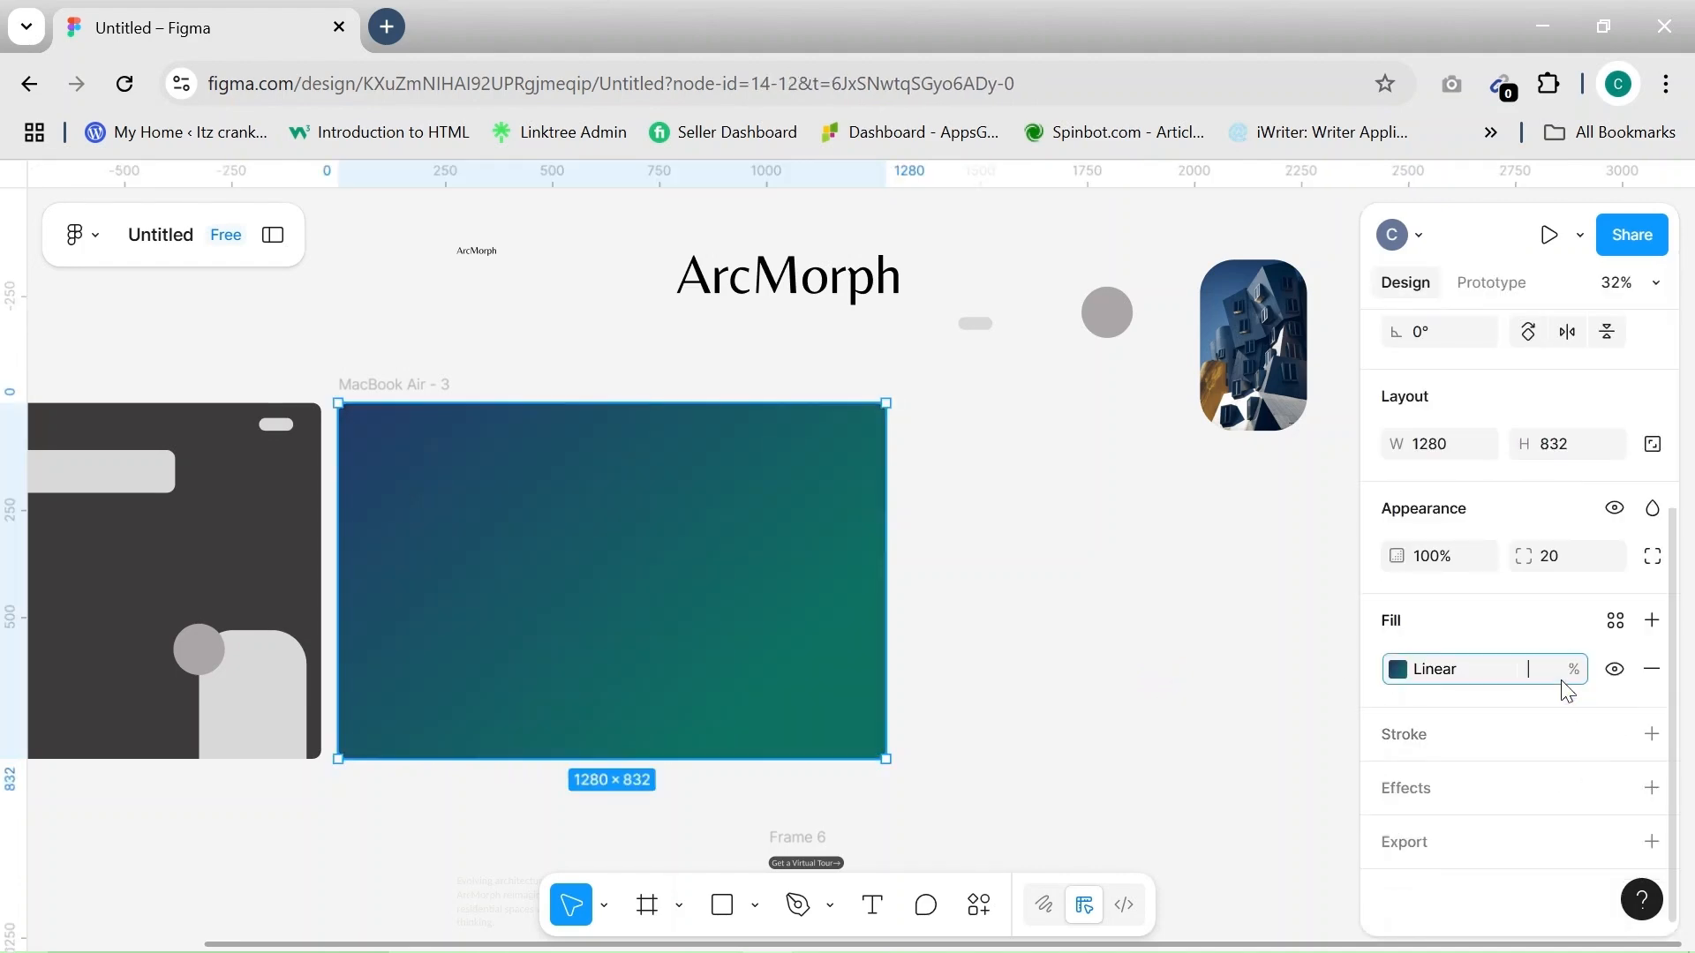
{"action": "left_click", "coordinate": [1110, 723]}
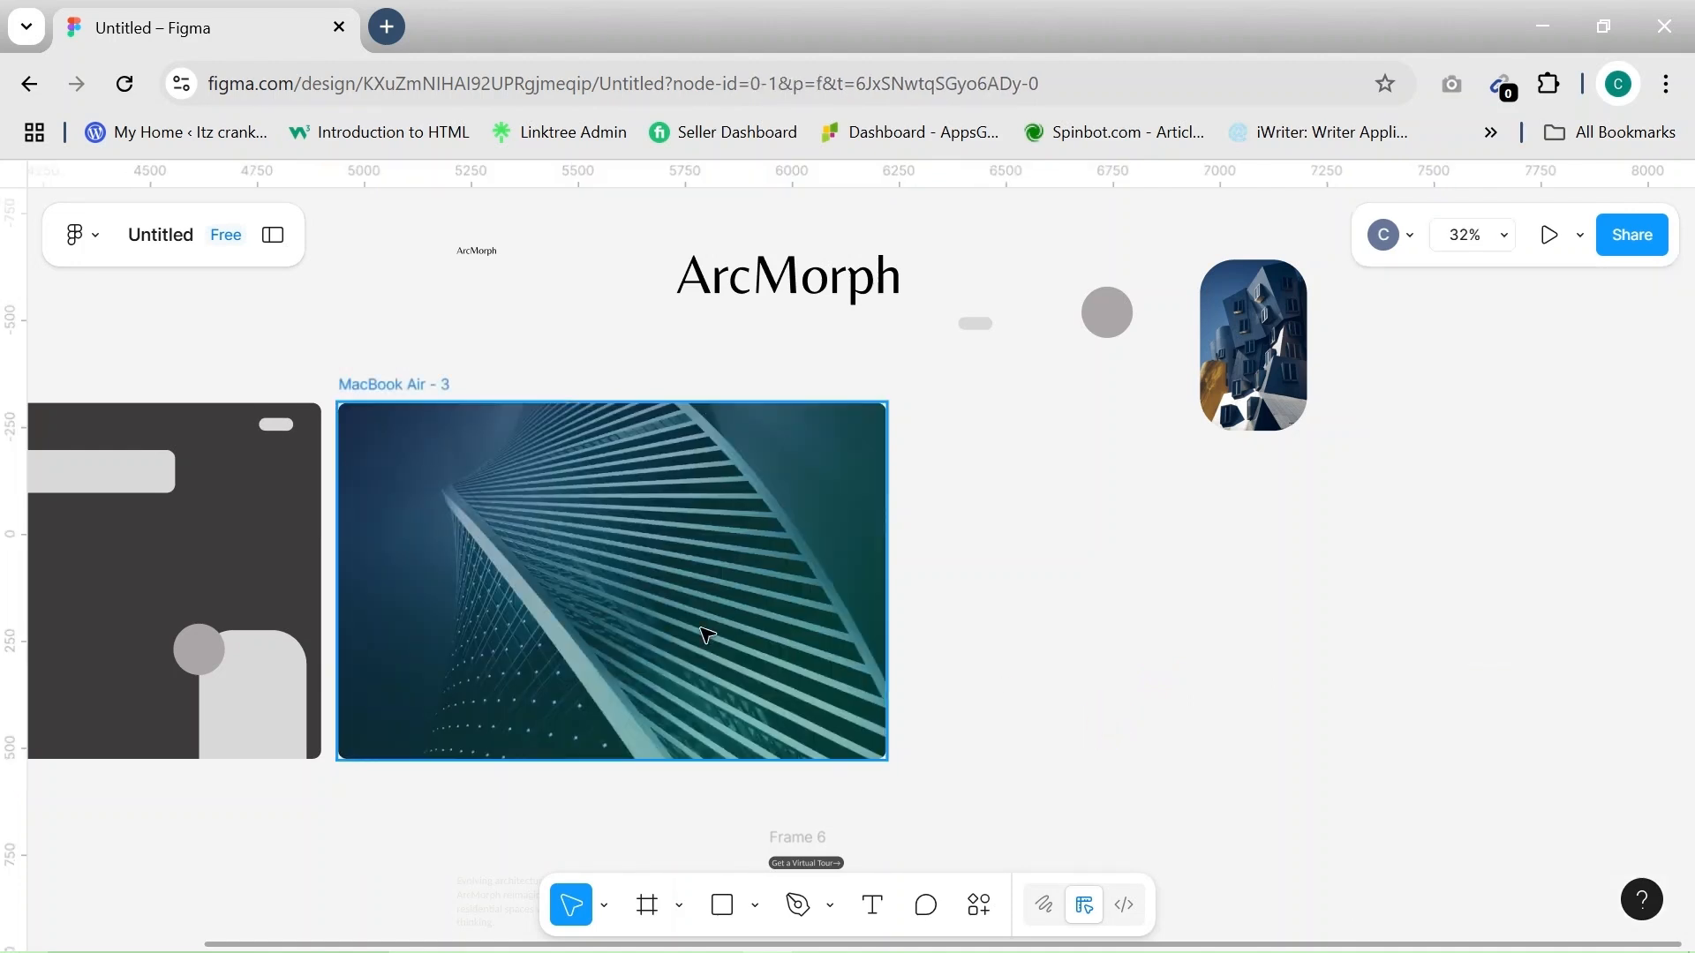
Undo the overlay edits back to the fully opaque gradient rectangle on the canvas beside the MacBook Air - 3 frame
{"action": "left_click_drag", "start_coordinate": [624, 586], "coordinate": [677, 591]}
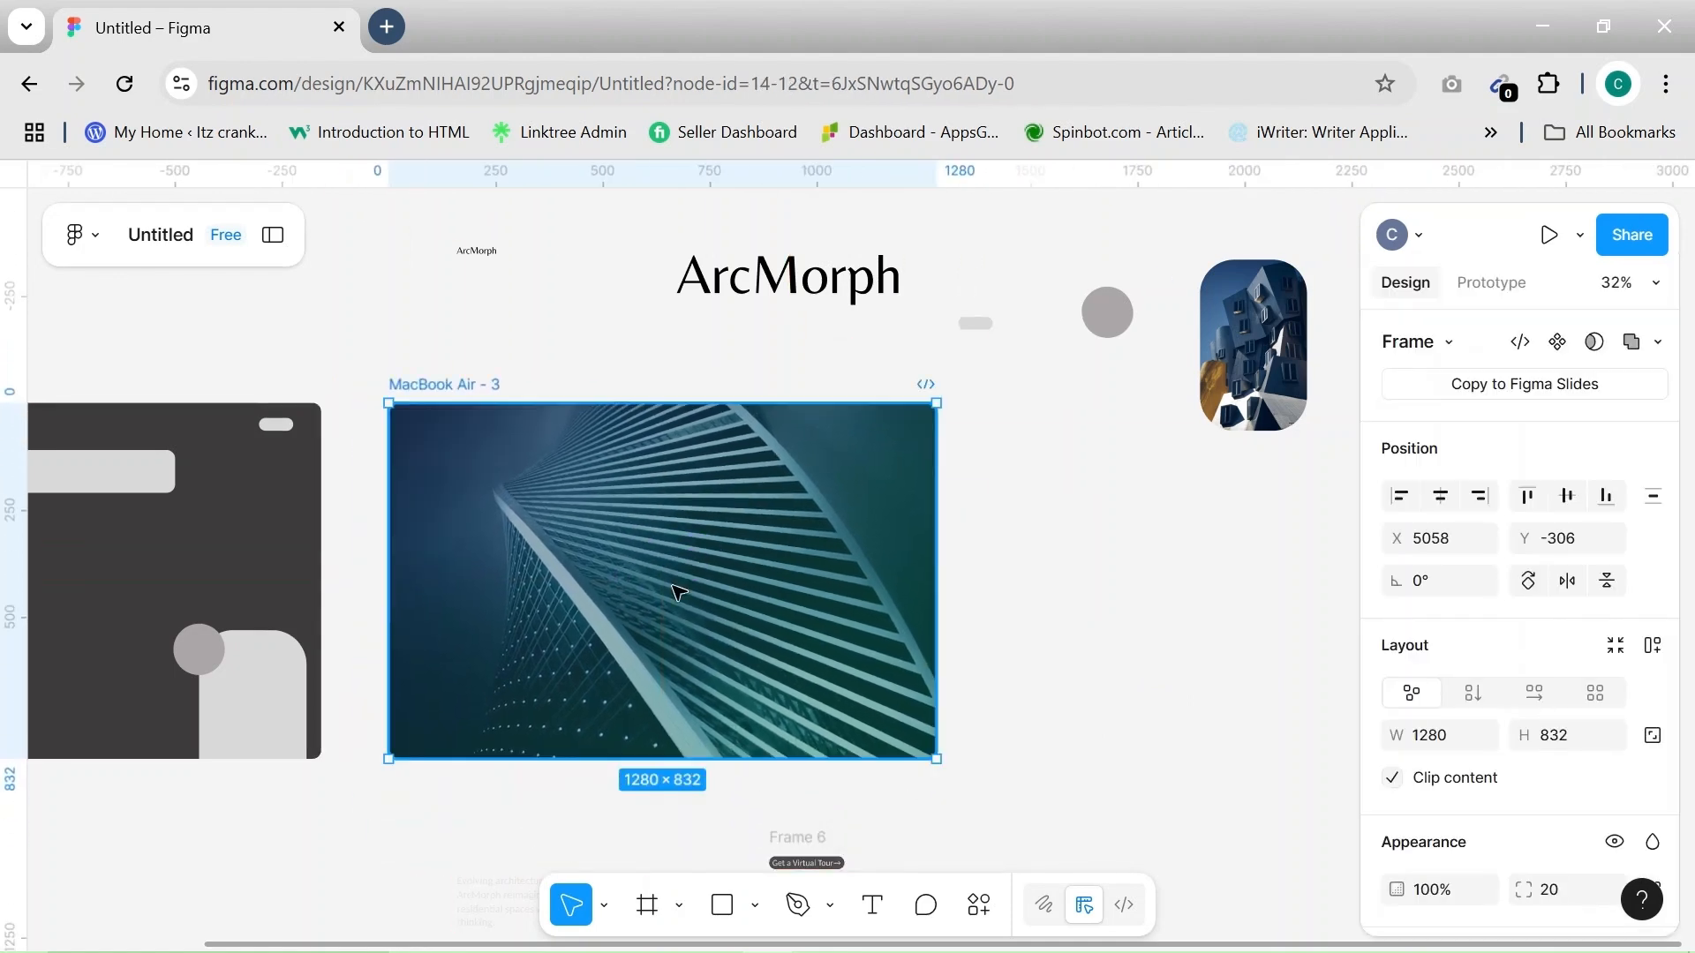
{"action": "key", "text": "ctrl+z"}
{"action": "key", "text": "ctrl+z"}
{"action": "key", "text": "ctrl+z"}
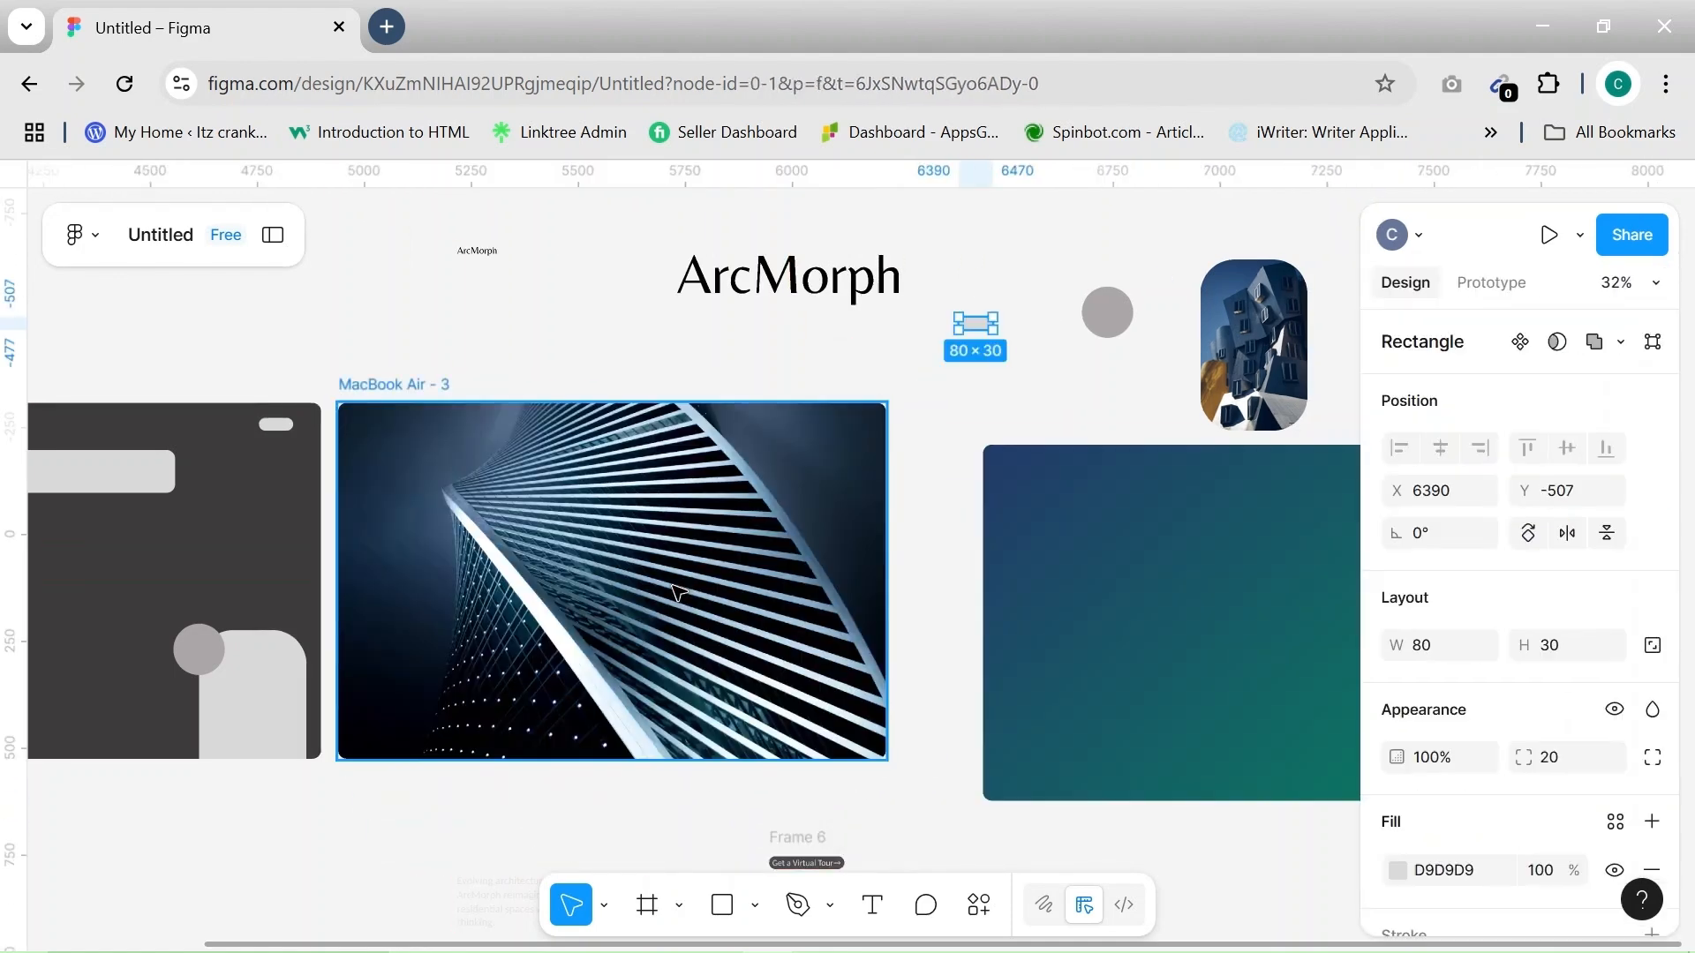
Draw a rectangle about 727 × 628 on the empty canvas to the right of the gradient rectangle
{"action": "scroll", "coordinate": [1093, 658], "scroll_direction": "right", "scroll_amount": 5}
{"action": "scroll", "coordinate": [1092, 658], "scroll_direction": "down", "scroll_amount": 5}
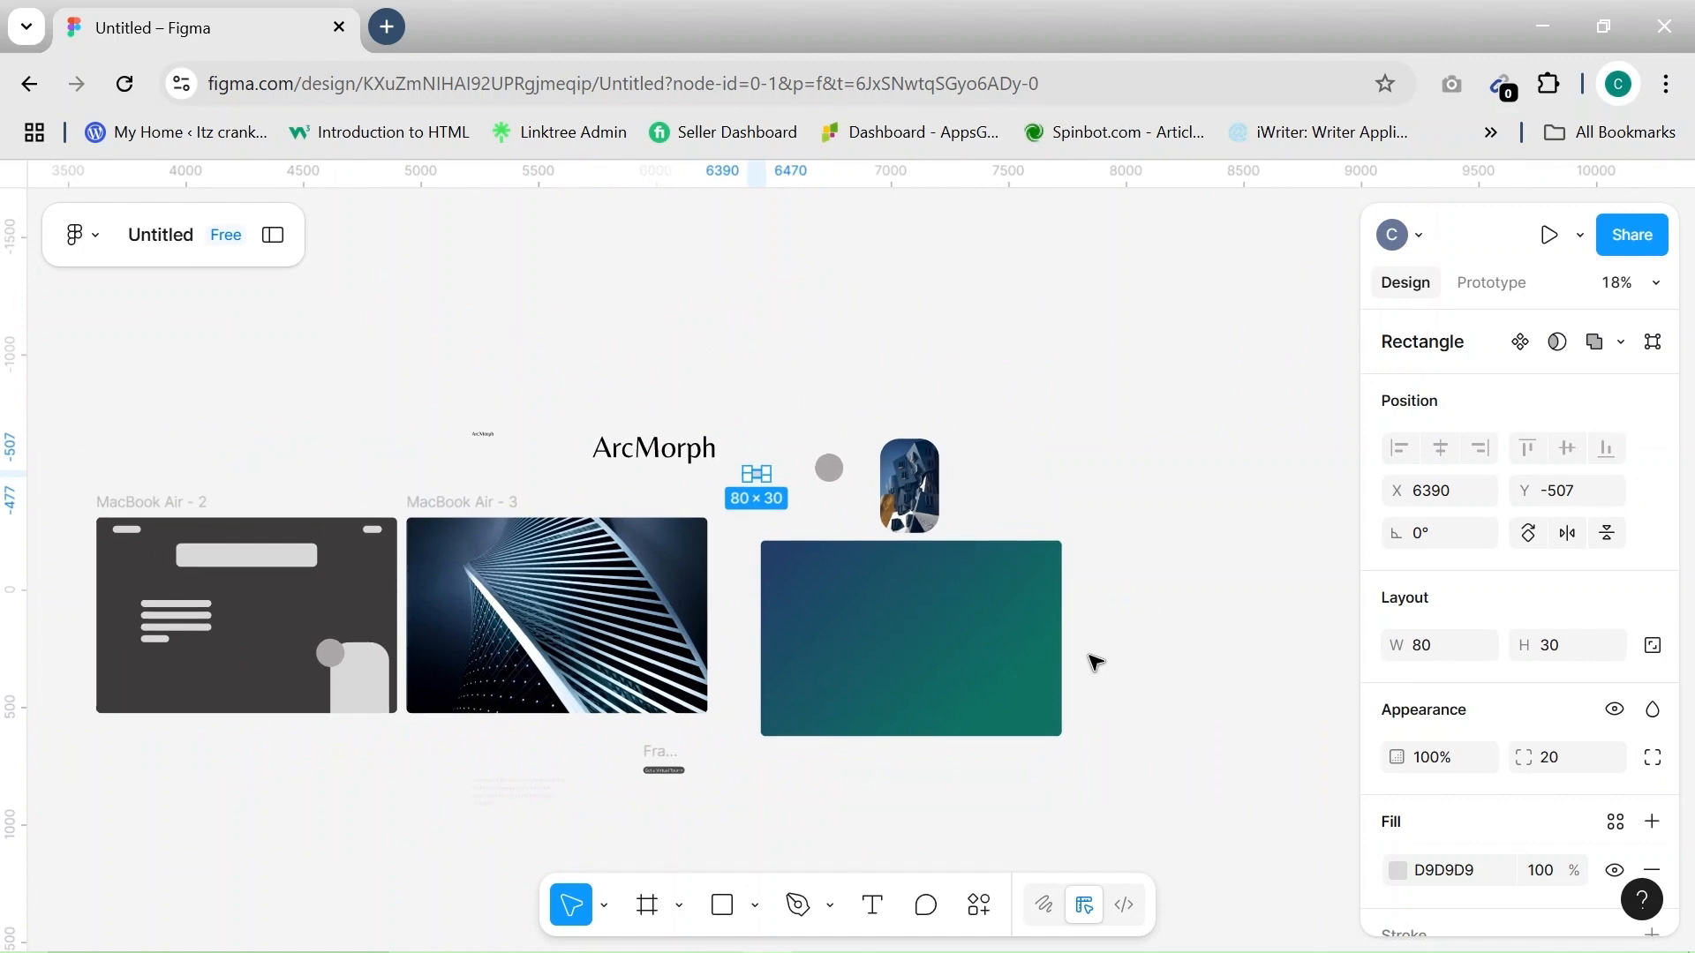
{"action": "key", "text": "r"}
{"action": "mouse_move", "coordinate": [1139, 468]}
{"action": "left_mouse_down"}
{"action": "mouse_move", "coordinate": [1121, 547]}
{"action": "mouse_move", "coordinate": [1312, 617]}
{"action": "left_mouse_up"}
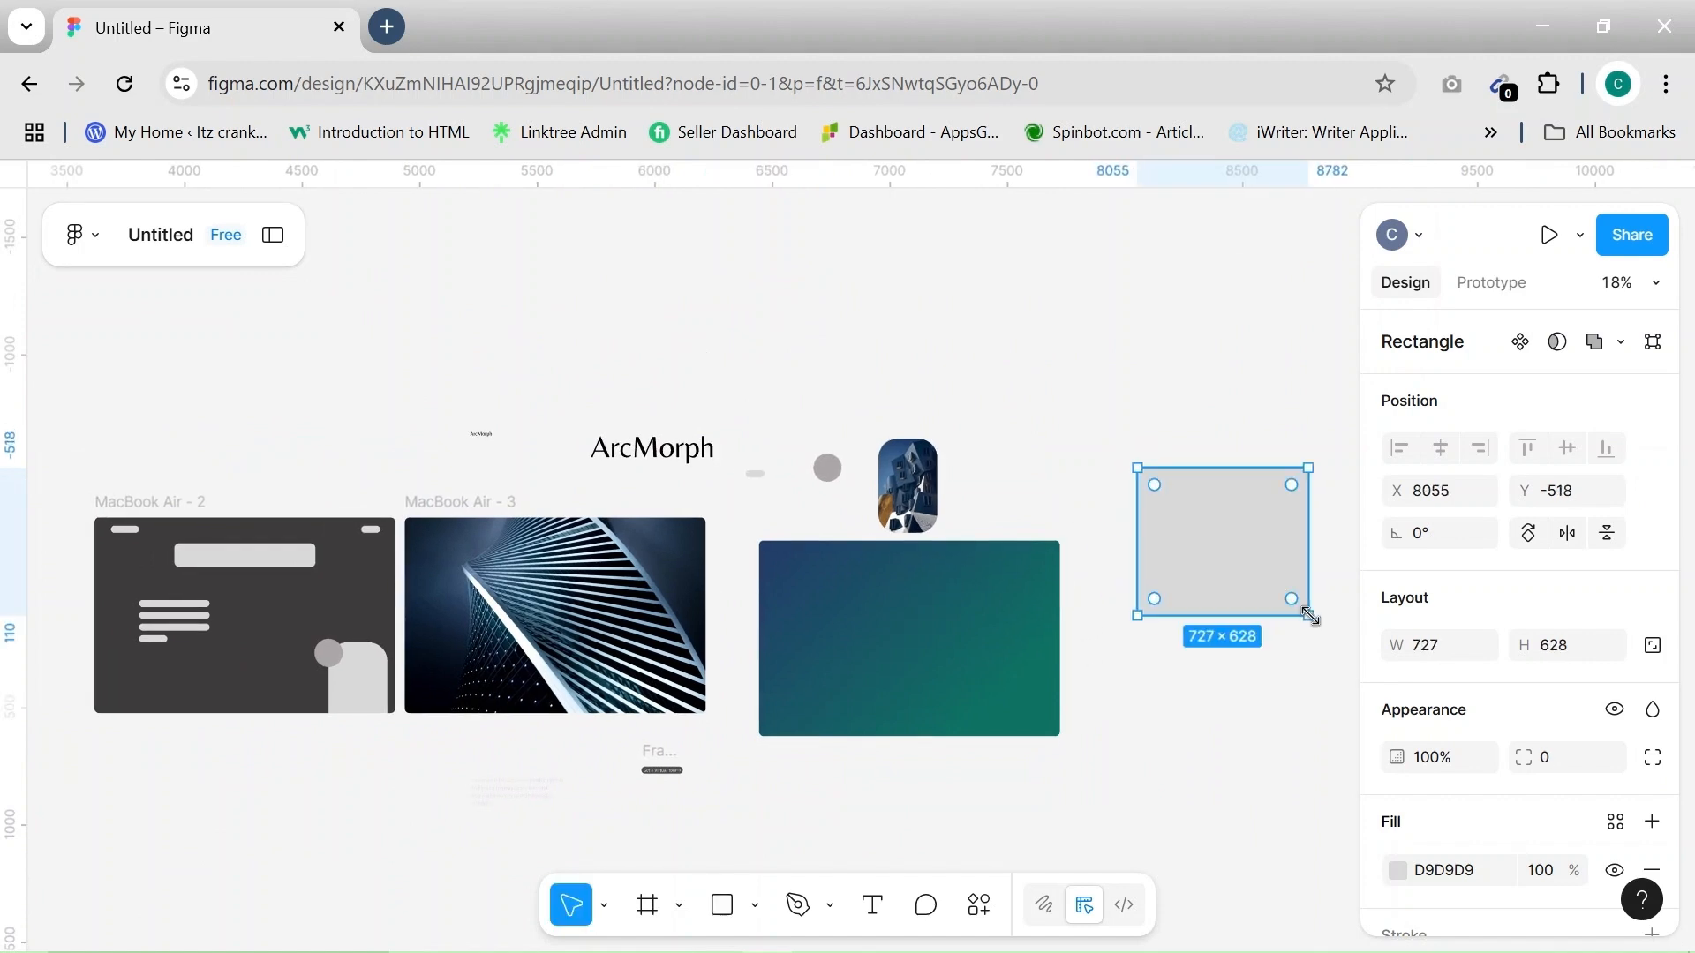
Round the corners of the new grey rectangle with a corner radius of 20
{"action": "scroll", "coordinate": [1316, 627], "scroll_direction": "right", "scroll_amount": 3}
{"action": "scroll", "coordinate": [1546, 810], "scroll_direction": "down", "scroll_amount": 1}
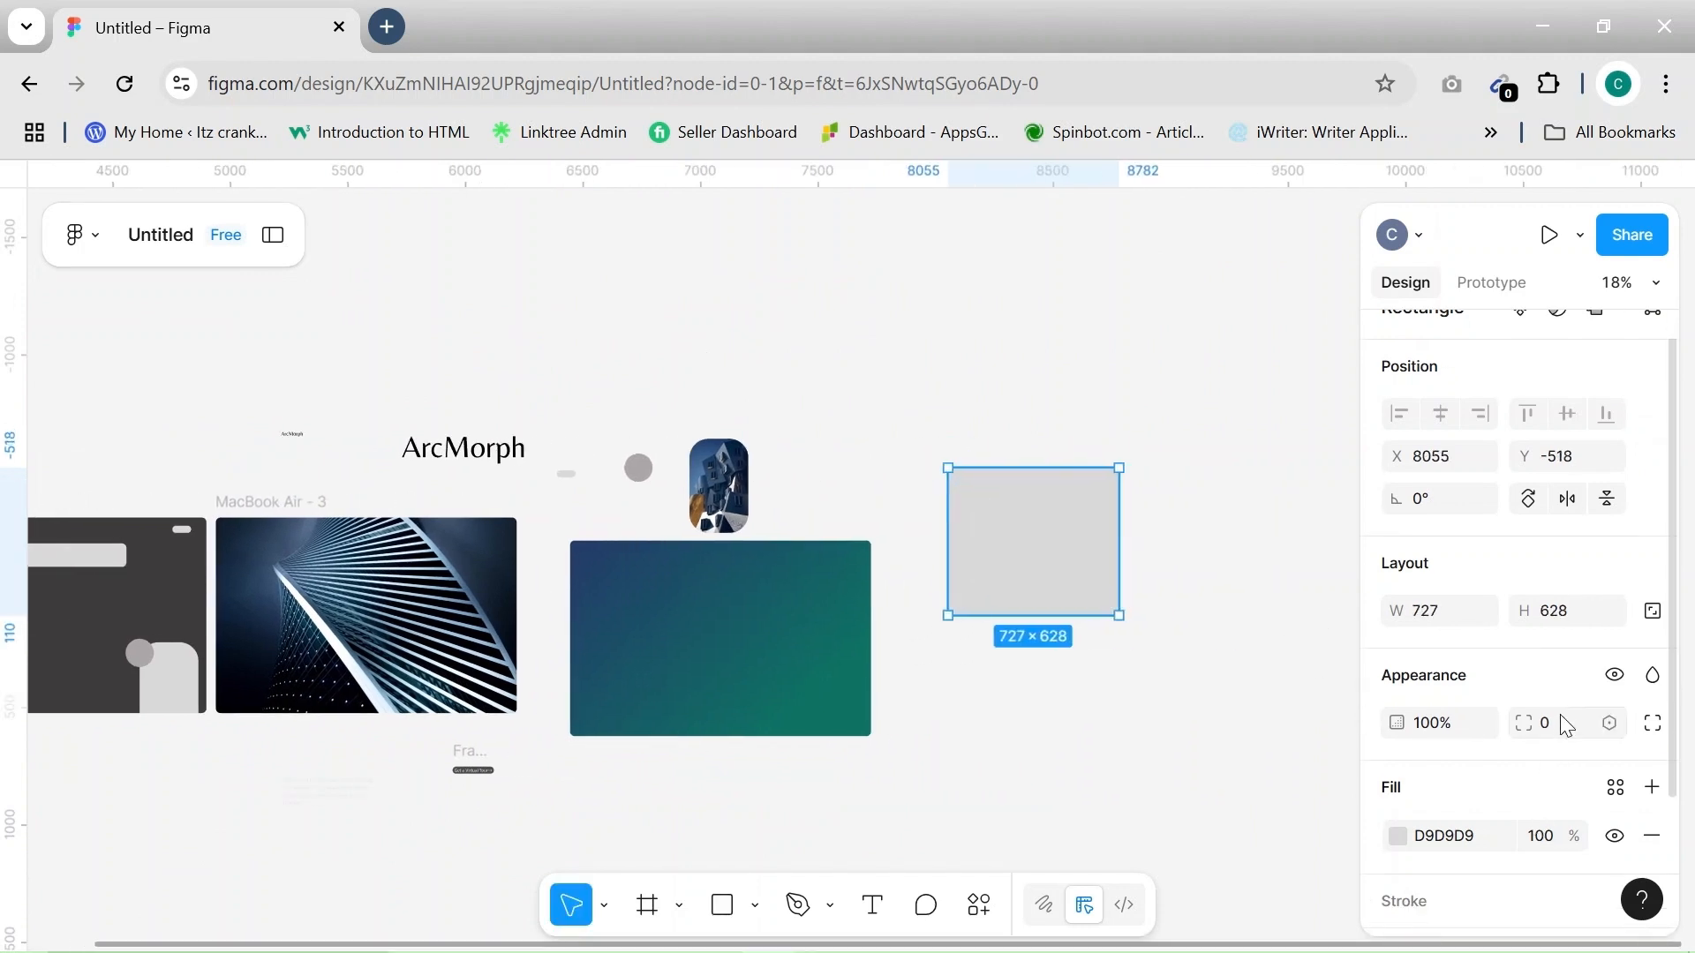
{"action": "type", "text": "18"}
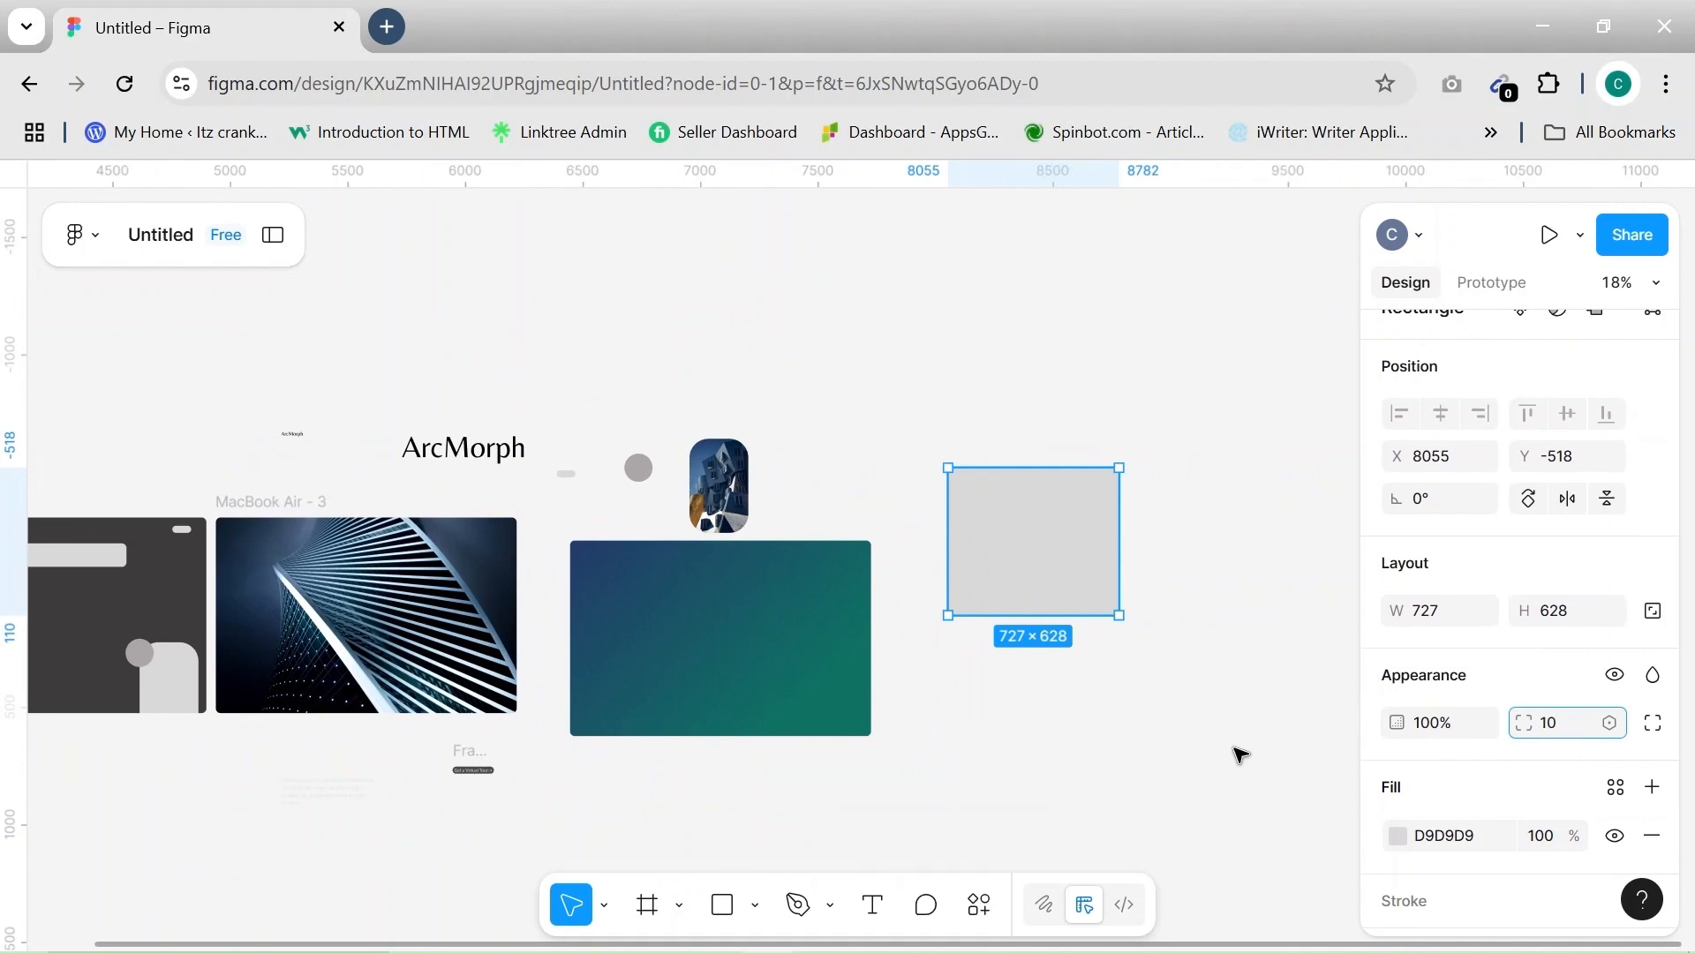
{"action": "left_click", "coordinate": [1229, 749]}
{"action": "left_click", "coordinate": [1042, 560]}
{"action": "left_click", "coordinate": [1566, 757]}
{"action": "type", "text": "2"}
{"action": "left_click", "coordinate": [1055, 802]}
Resize the grey rectangle to 400 × 400
{"action": "left_click", "coordinate": [1032, 568]}
{"action": "left_click", "coordinate": [1452, 644]}
{"action": "key", "text": "BackSpace"}
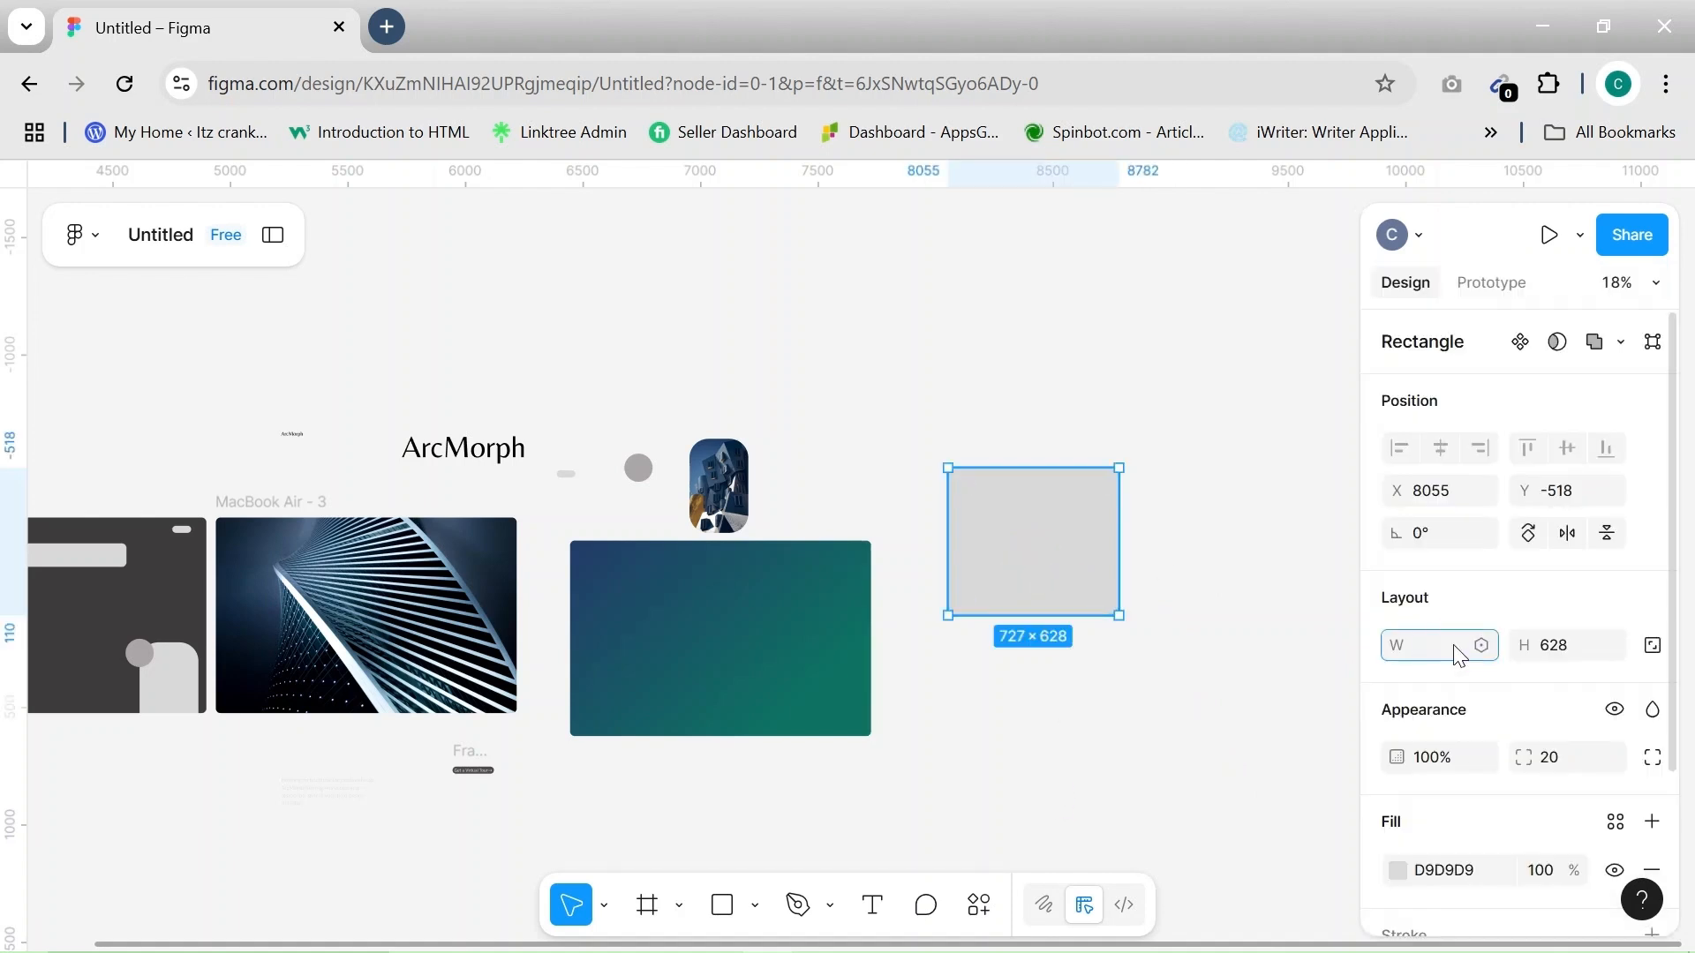
{"action": "left_click", "coordinate": [1558, 652]}
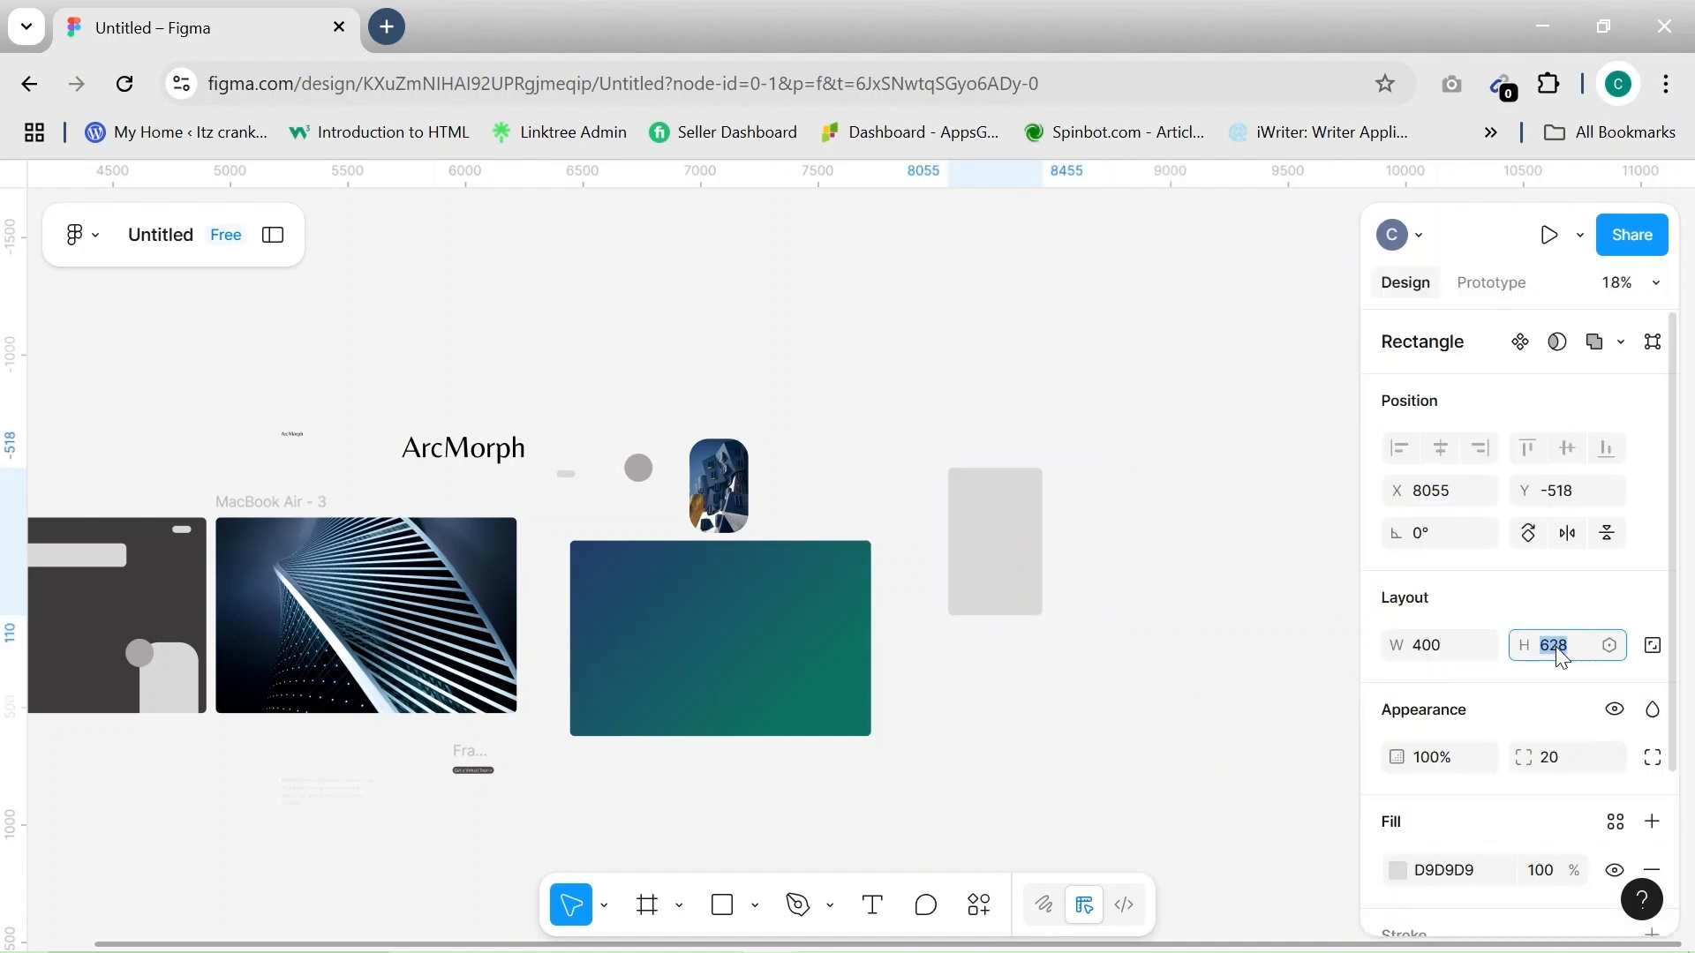
{"action": "type", "text": "400"}
{"action": "key", "text": "Return"}
{"action": "left_click", "coordinate": [1183, 718]}
Resize the grey rectangle to 300 × 300 and place it over the upper-left area of the gradient rectangle
{"action": "left_click_drag", "start_coordinate": [1003, 514], "coordinate": [749, 628]}
{"action": "scroll", "coordinate": [749, 628], "scroll_direction": "up", "scroll_amount": 5}
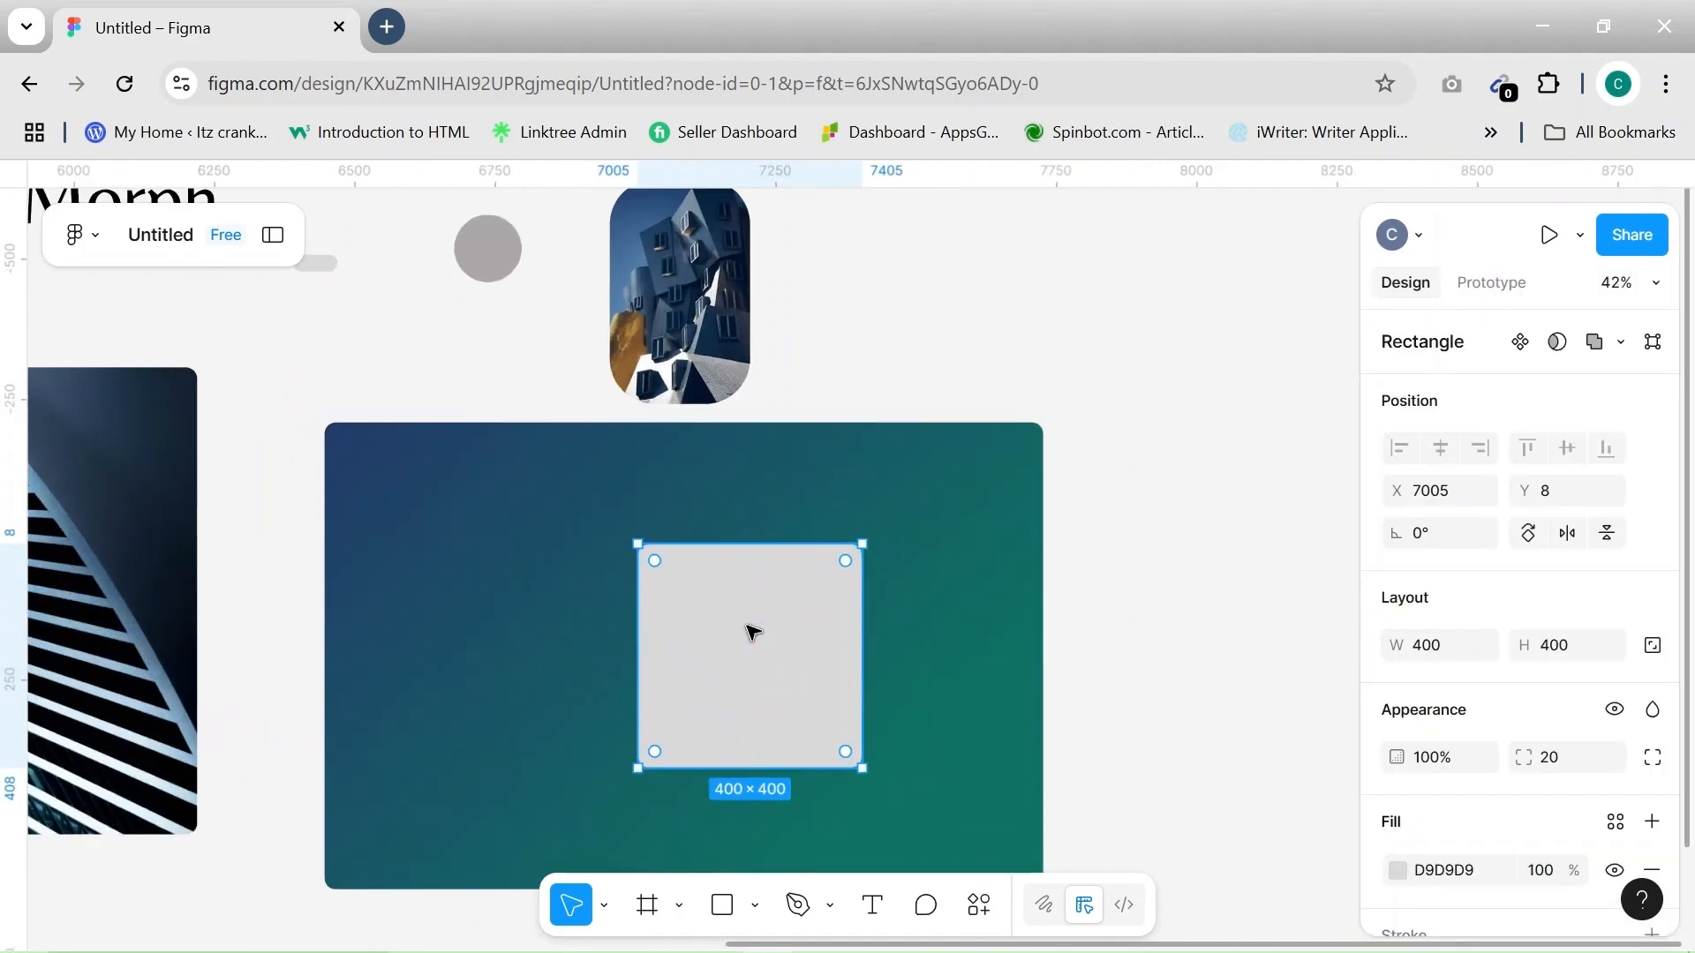
{"action": "scroll", "coordinate": [749, 627], "scroll_direction": "left", "scroll_amount": 3}
{"action": "left_click", "coordinate": [1446, 649]}
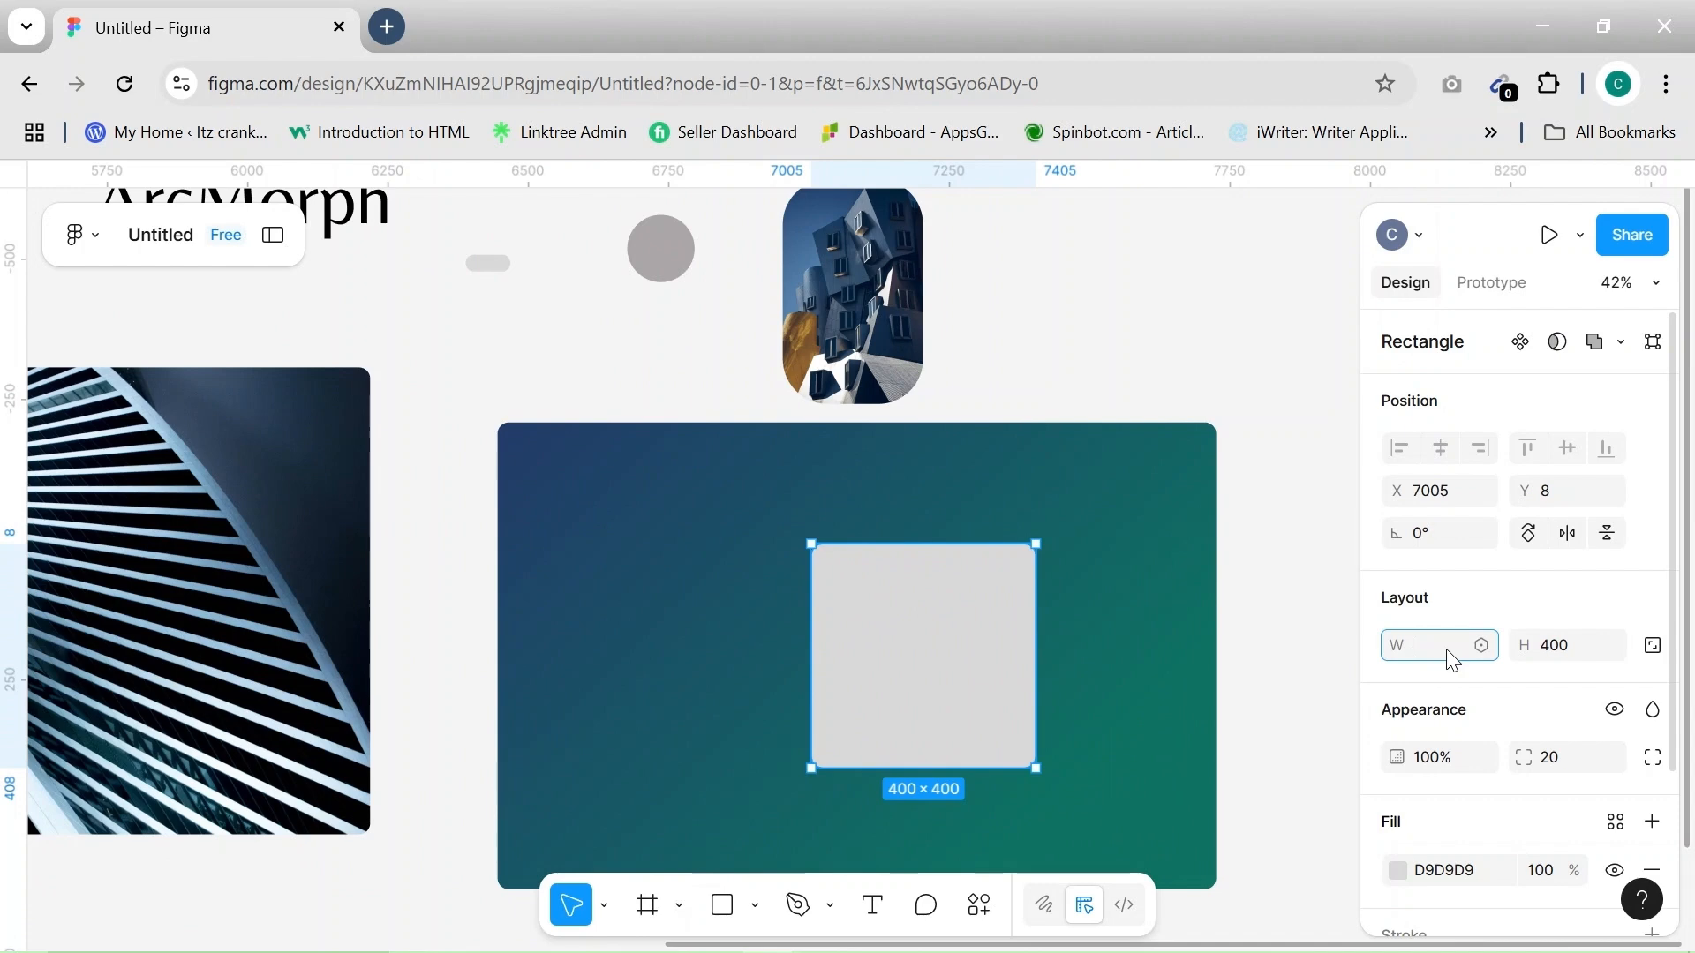
{"action": "type", "text": "300"}
{"action": "left_click", "coordinate": [1555, 653]}
{"action": "type", "text": "300"}
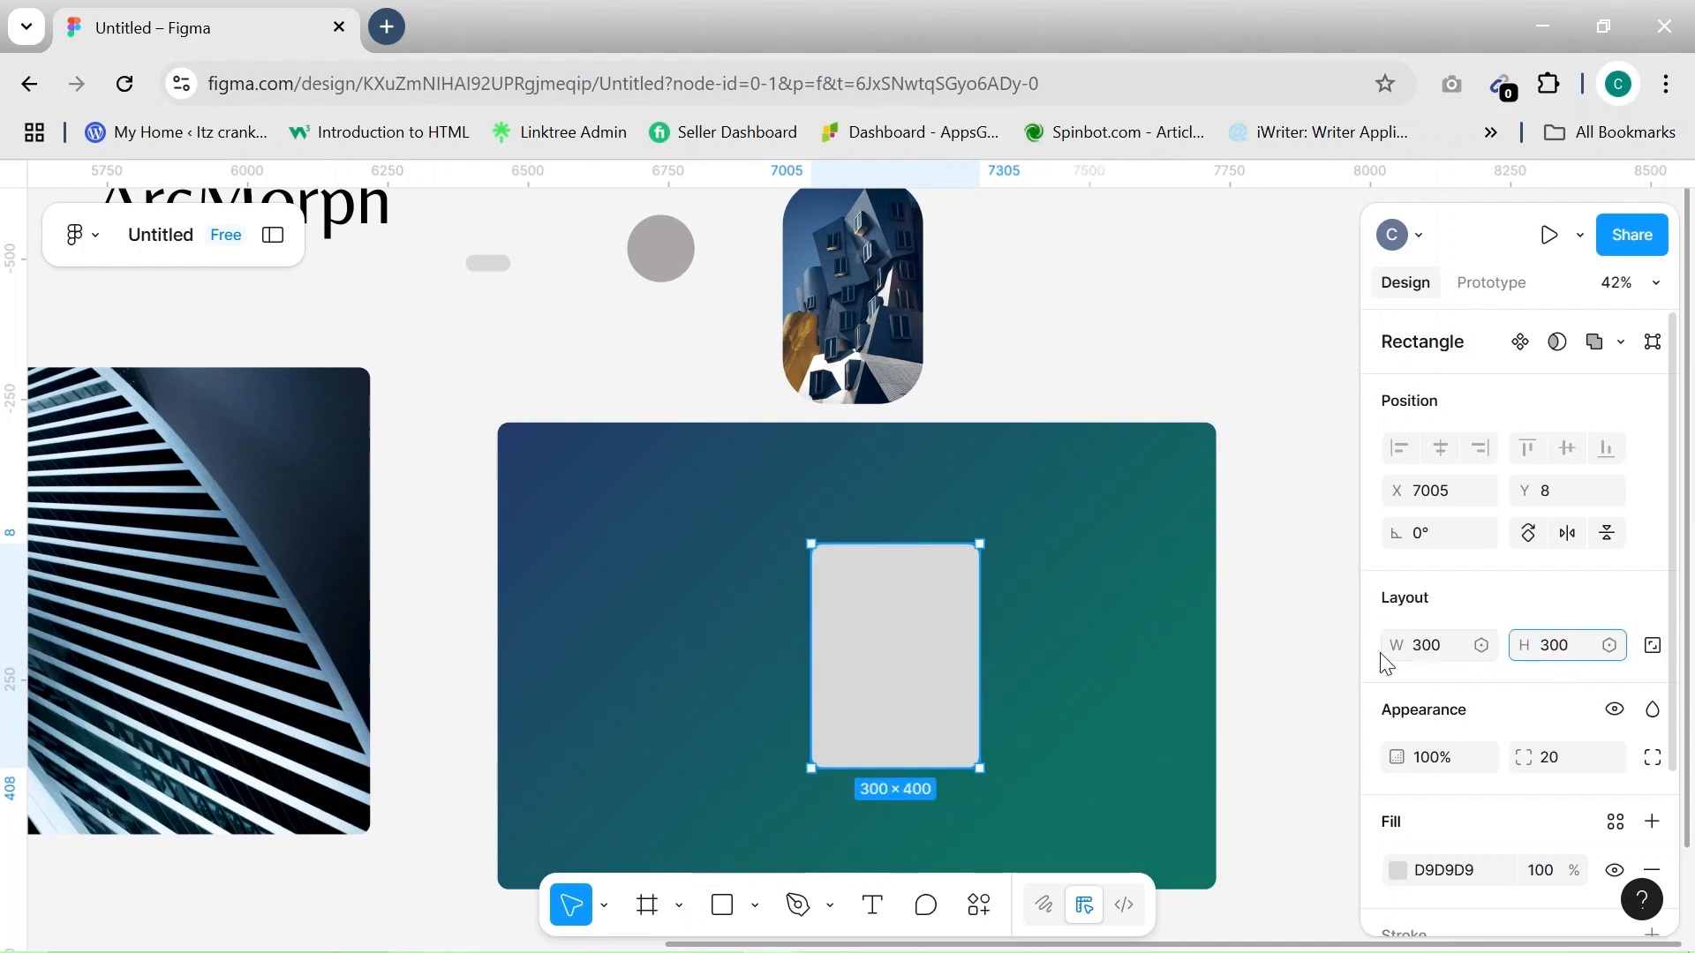
{"action": "left_click_drag", "start_coordinate": [853, 634], "coordinate": [621, 589]}
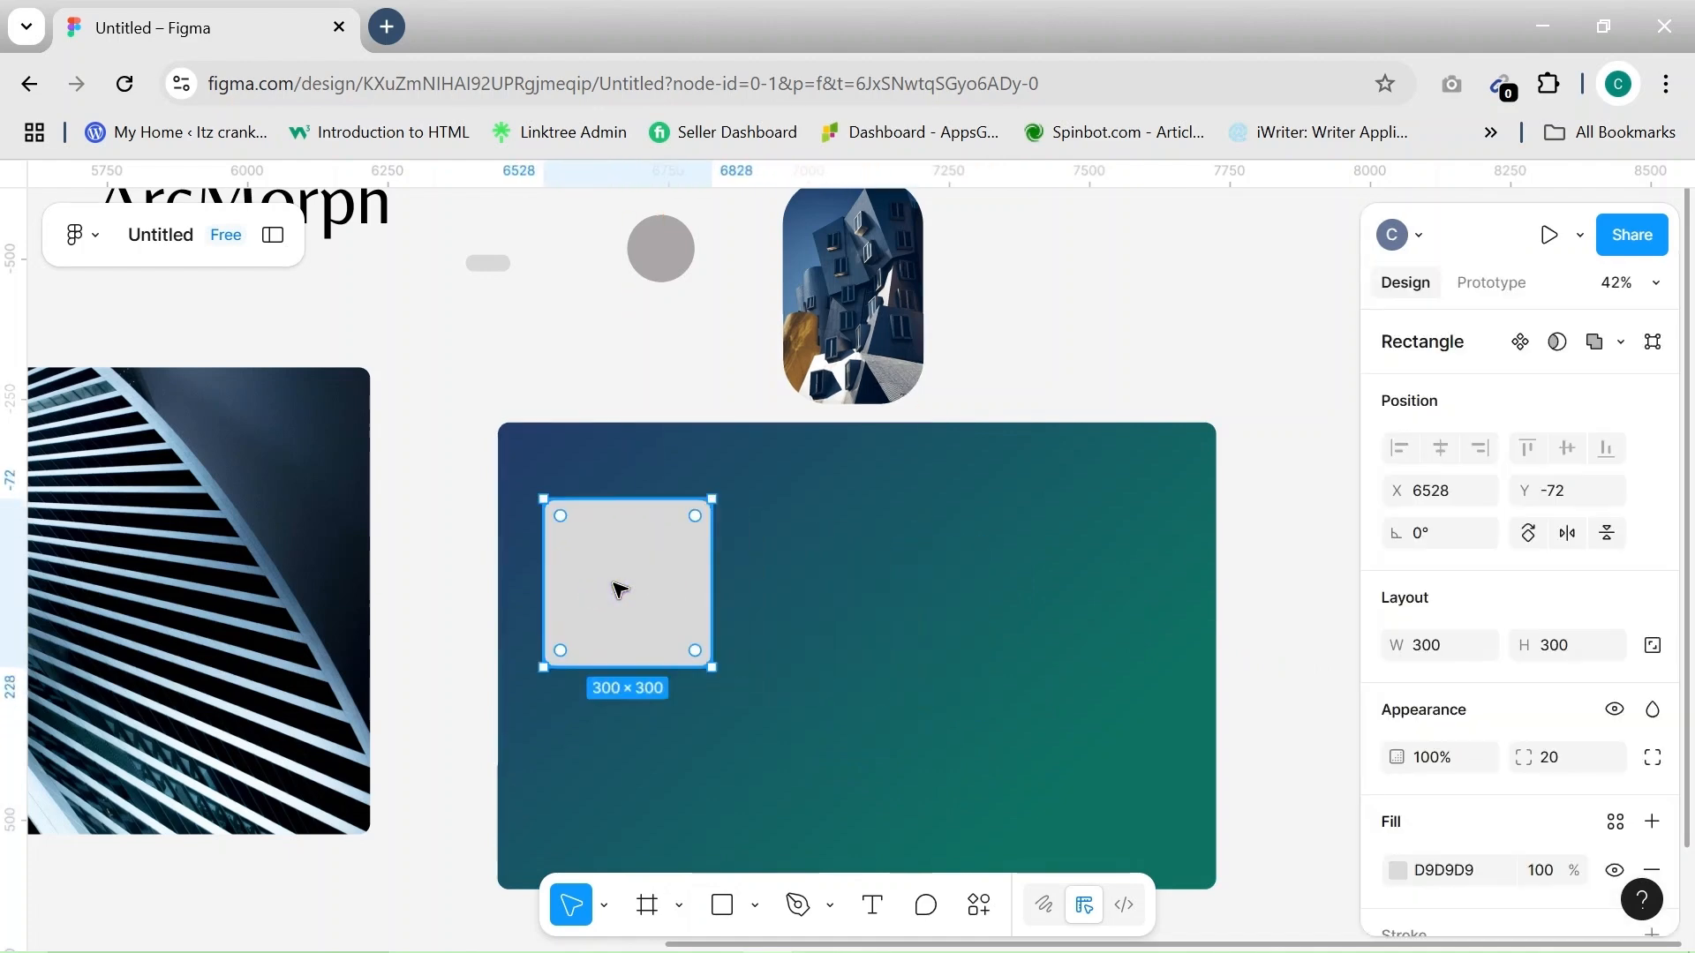
Give the grey square a light cyan AAF9F5 inside stroke and remove its grey fill
{"action": "scroll", "coordinate": [1444, 728], "scroll_direction": "down", "scroll_amount": 2}
{"action": "left_click", "coordinate": [1400, 676]}
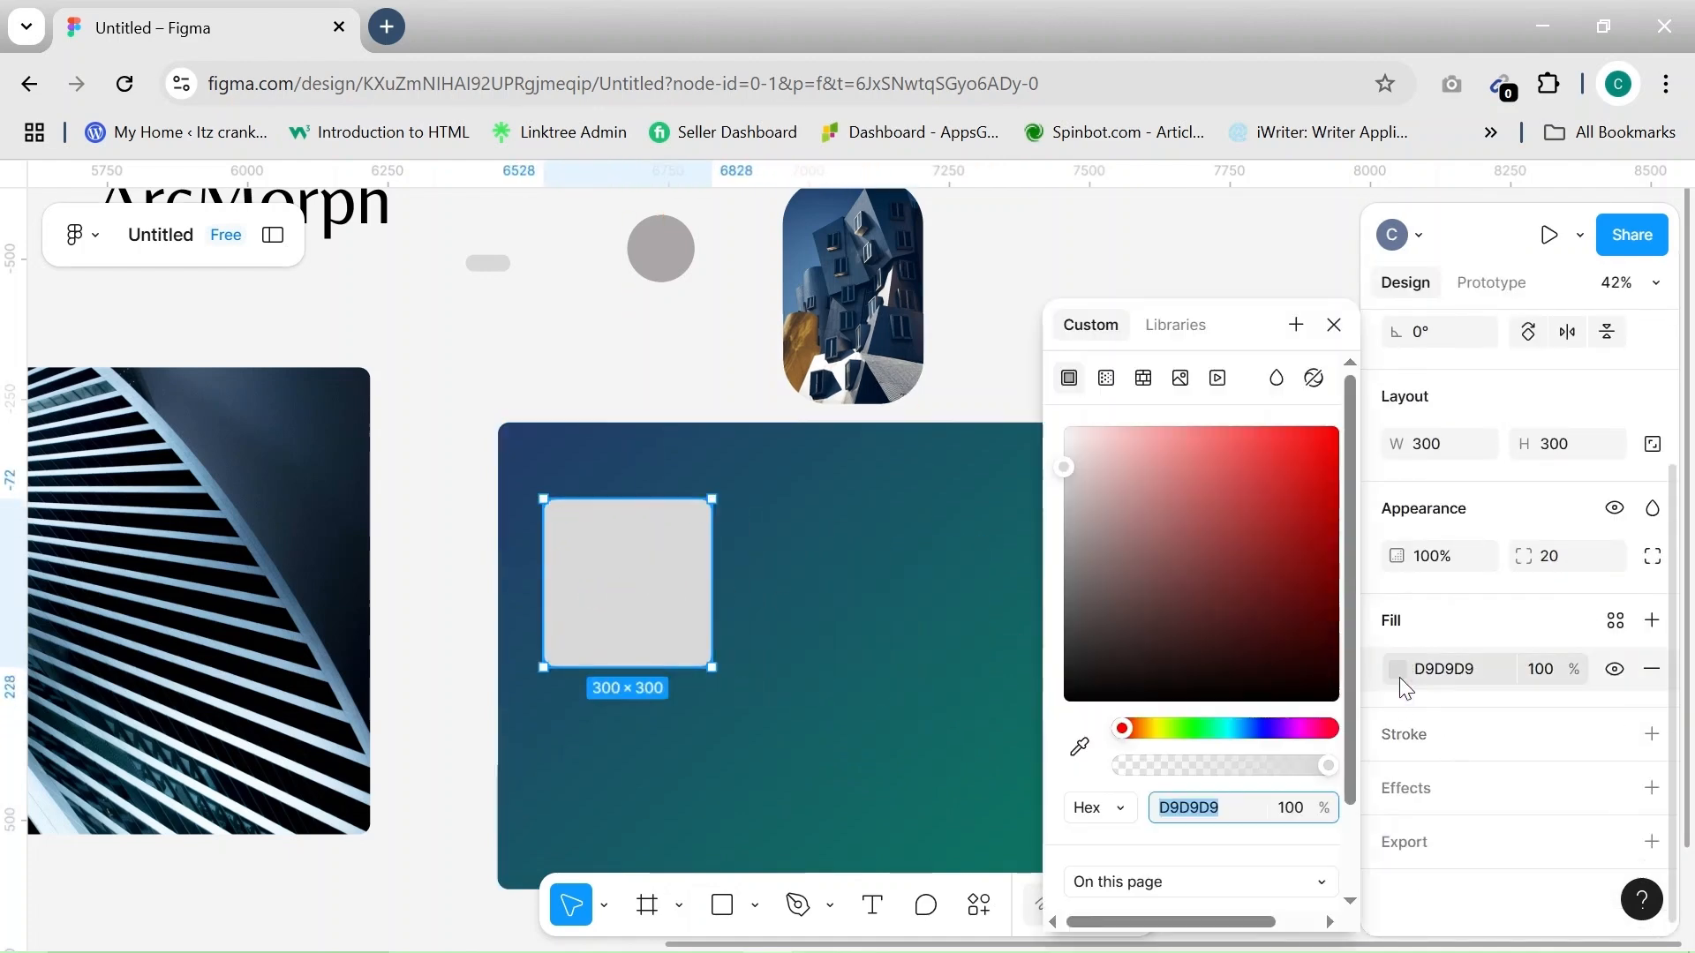
{"action": "left_click", "coordinate": [1643, 738]}
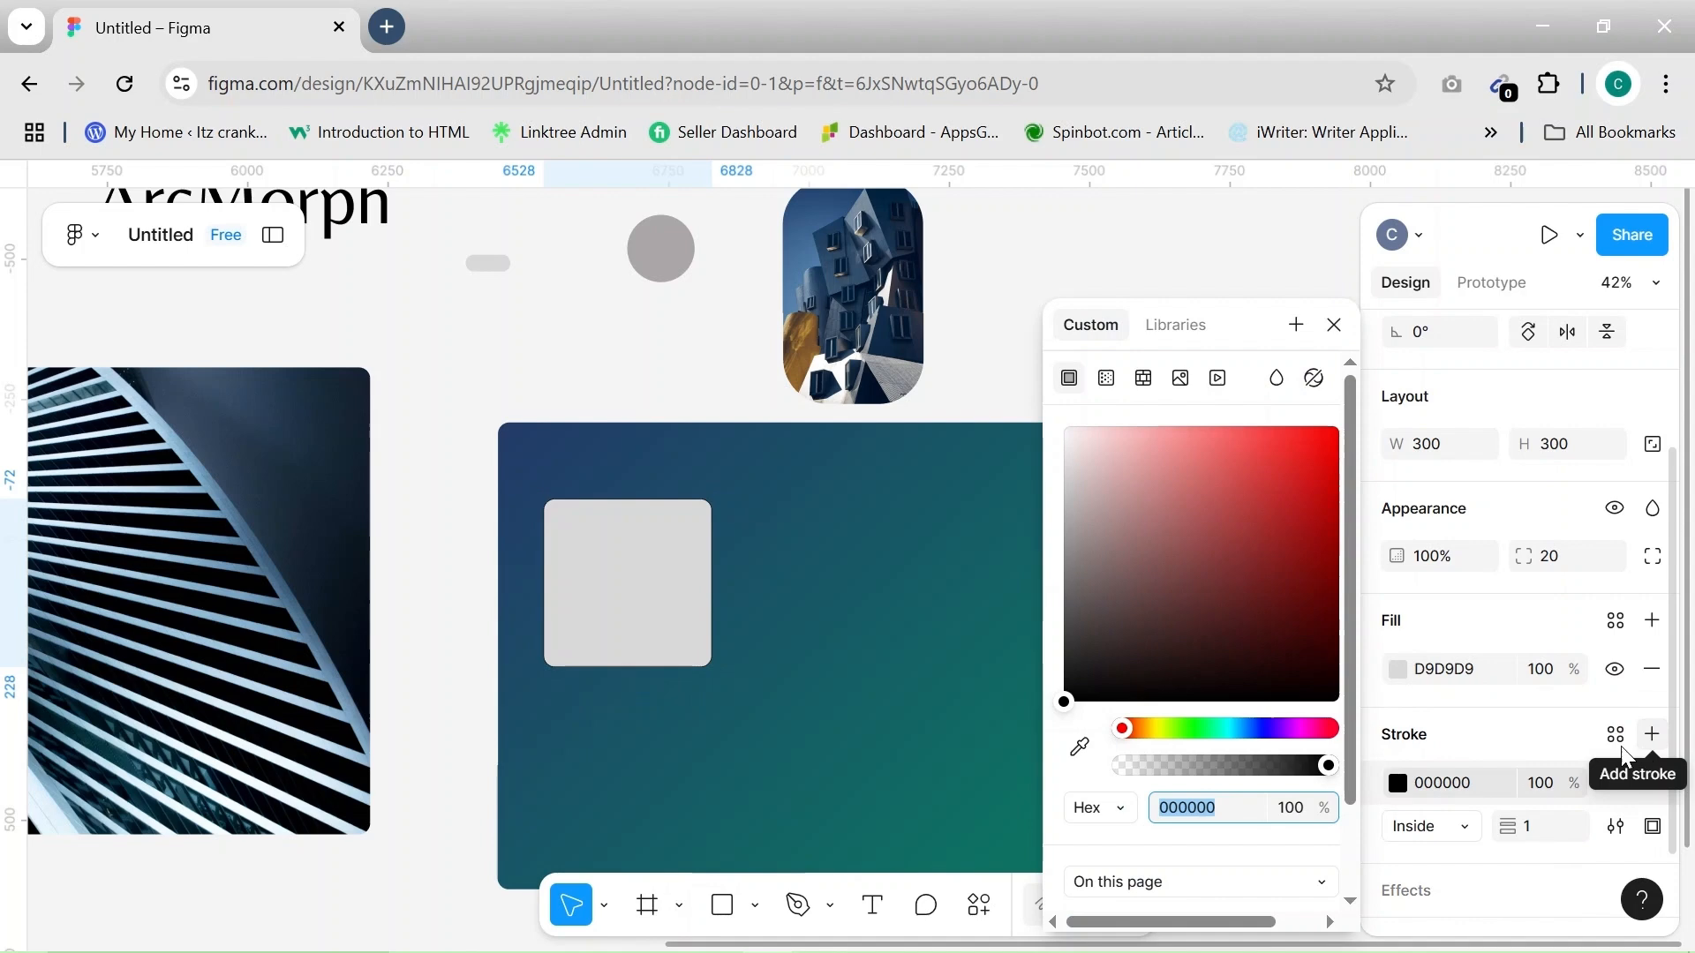
{"action": "left_click", "coordinate": [1223, 729]}
{"action": "left_click", "coordinate": [1169, 490]}
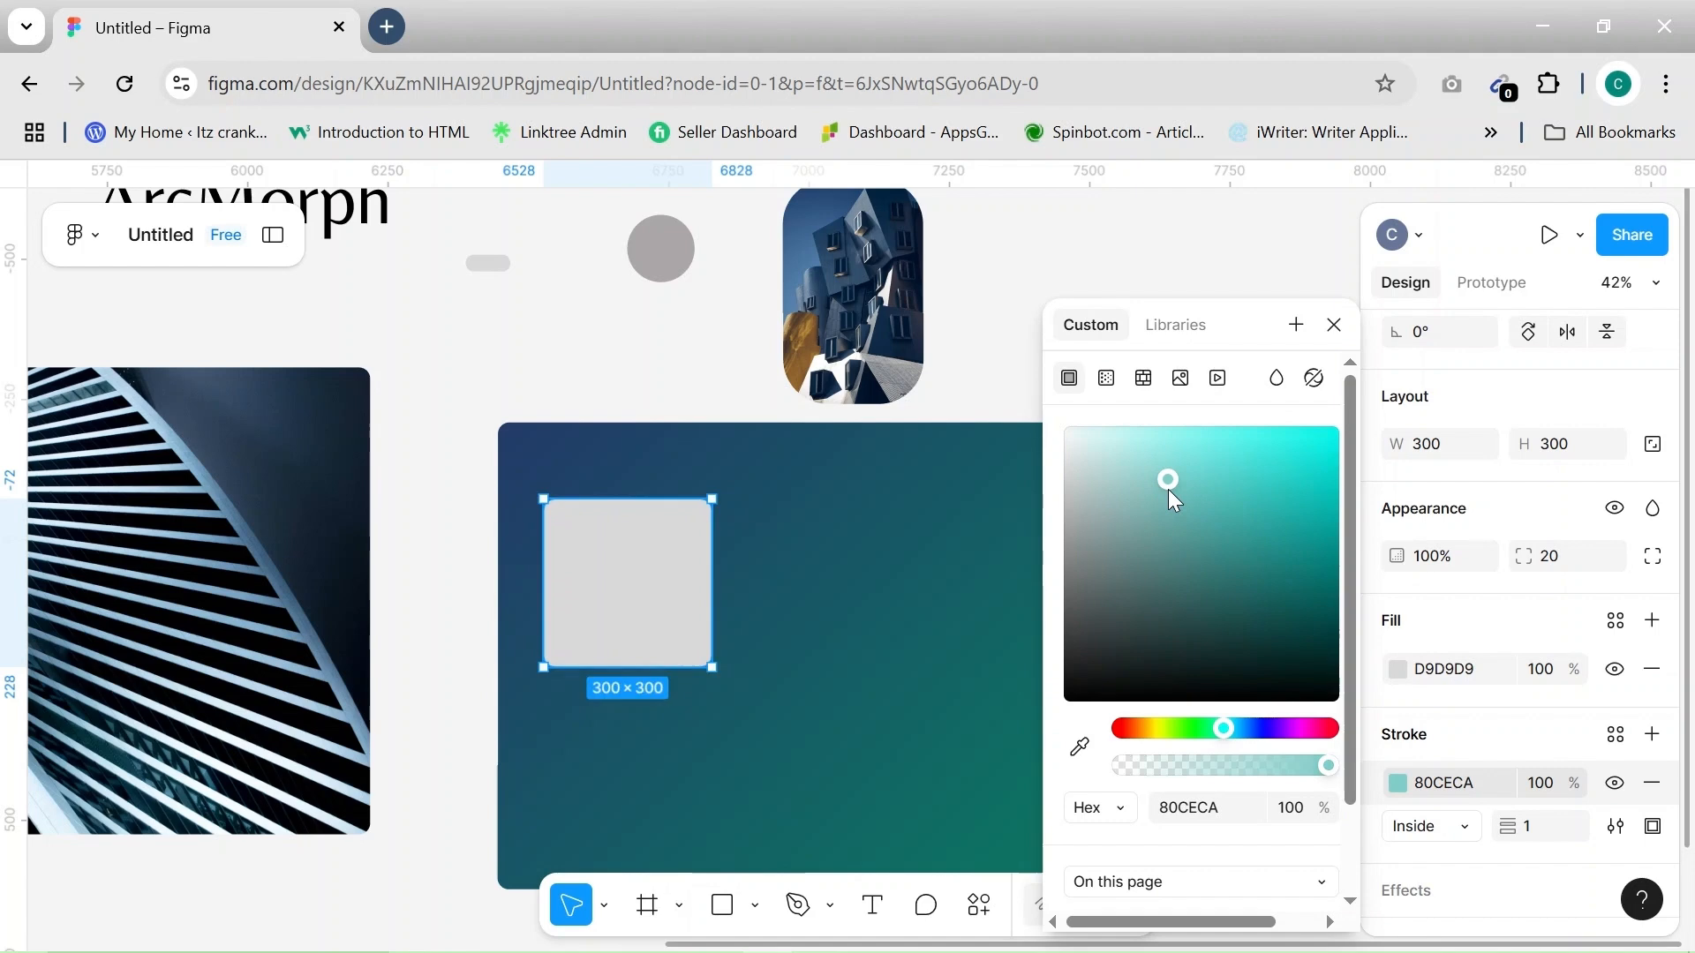
{"action": "mouse_move", "coordinate": [1167, 489]}
{"action": "left_mouse_down"}
{"action": "mouse_move", "coordinate": [1204, 496]}
{"action": "mouse_move", "coordinate": [1226, 542]}
{"action": "mouse_move", "coordinate": [1285, 542]}
{"action": "mouse_move", "coordinate": [1357, 491]}
{"action": "mouse_move", "coordinate": [1323, 485]}
{"action": "left_mouse_up"}
{"action": "left_click", "coordinate": [1112, 379]}
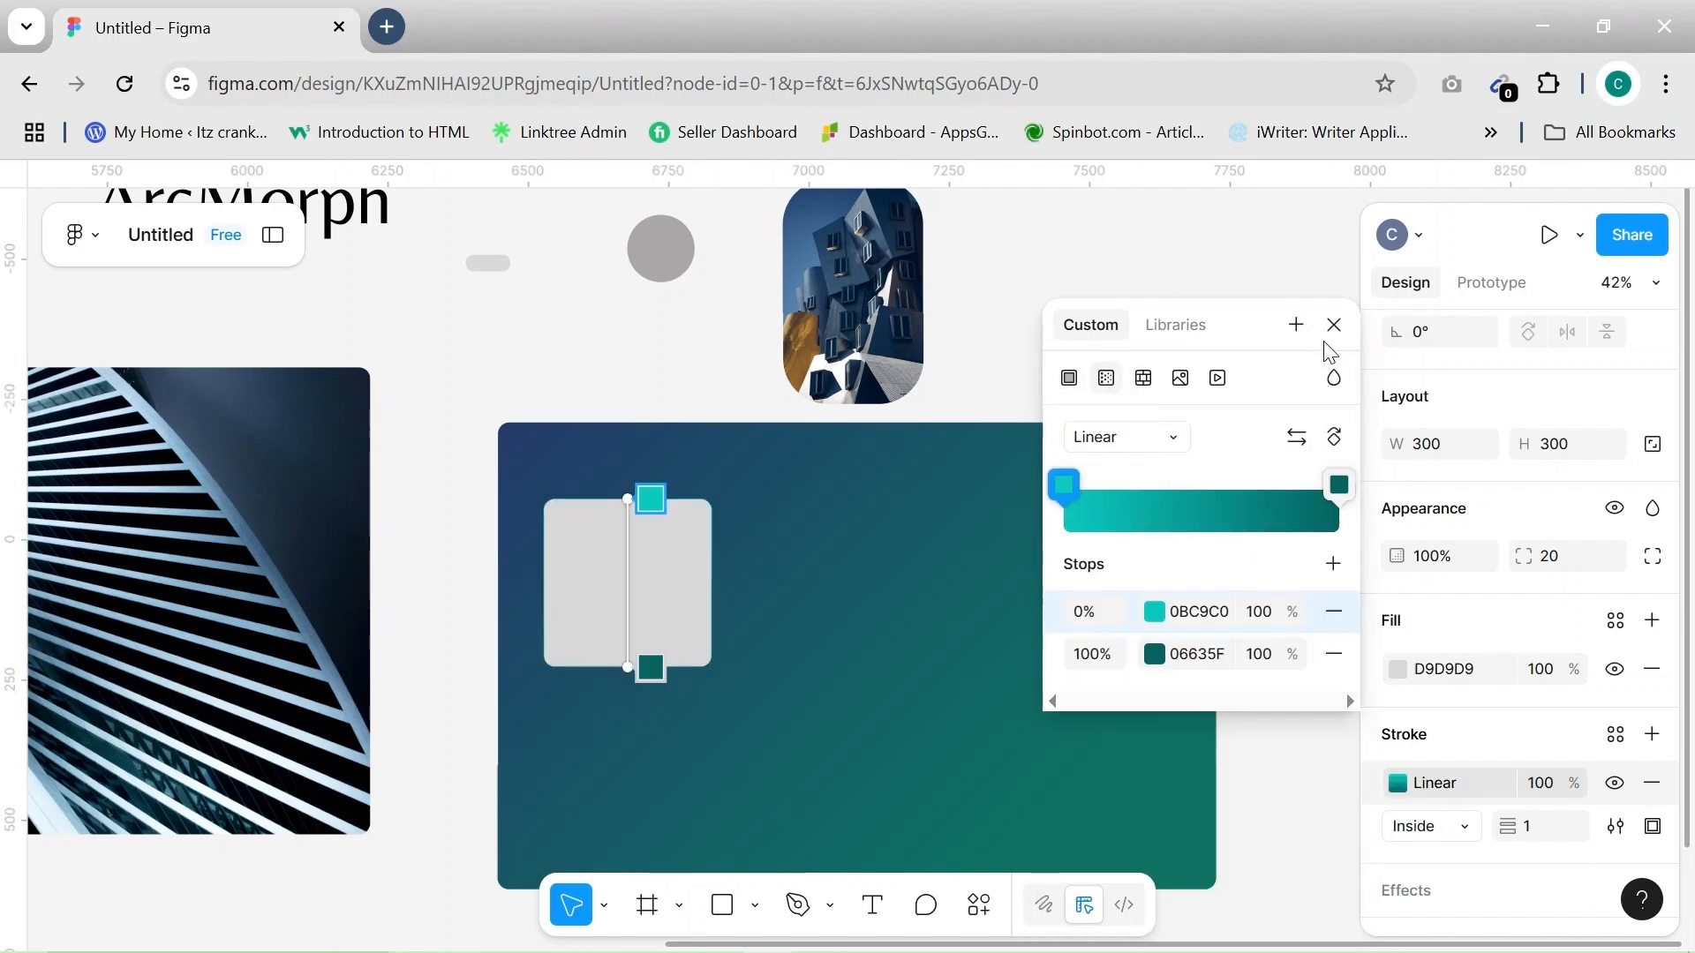
{"action": "left_click", "coordinate": [1069, 379]}
{"action": "left_click_drag", "start_coordinate": [1317, 480], "coordinate": [1151, 443]}
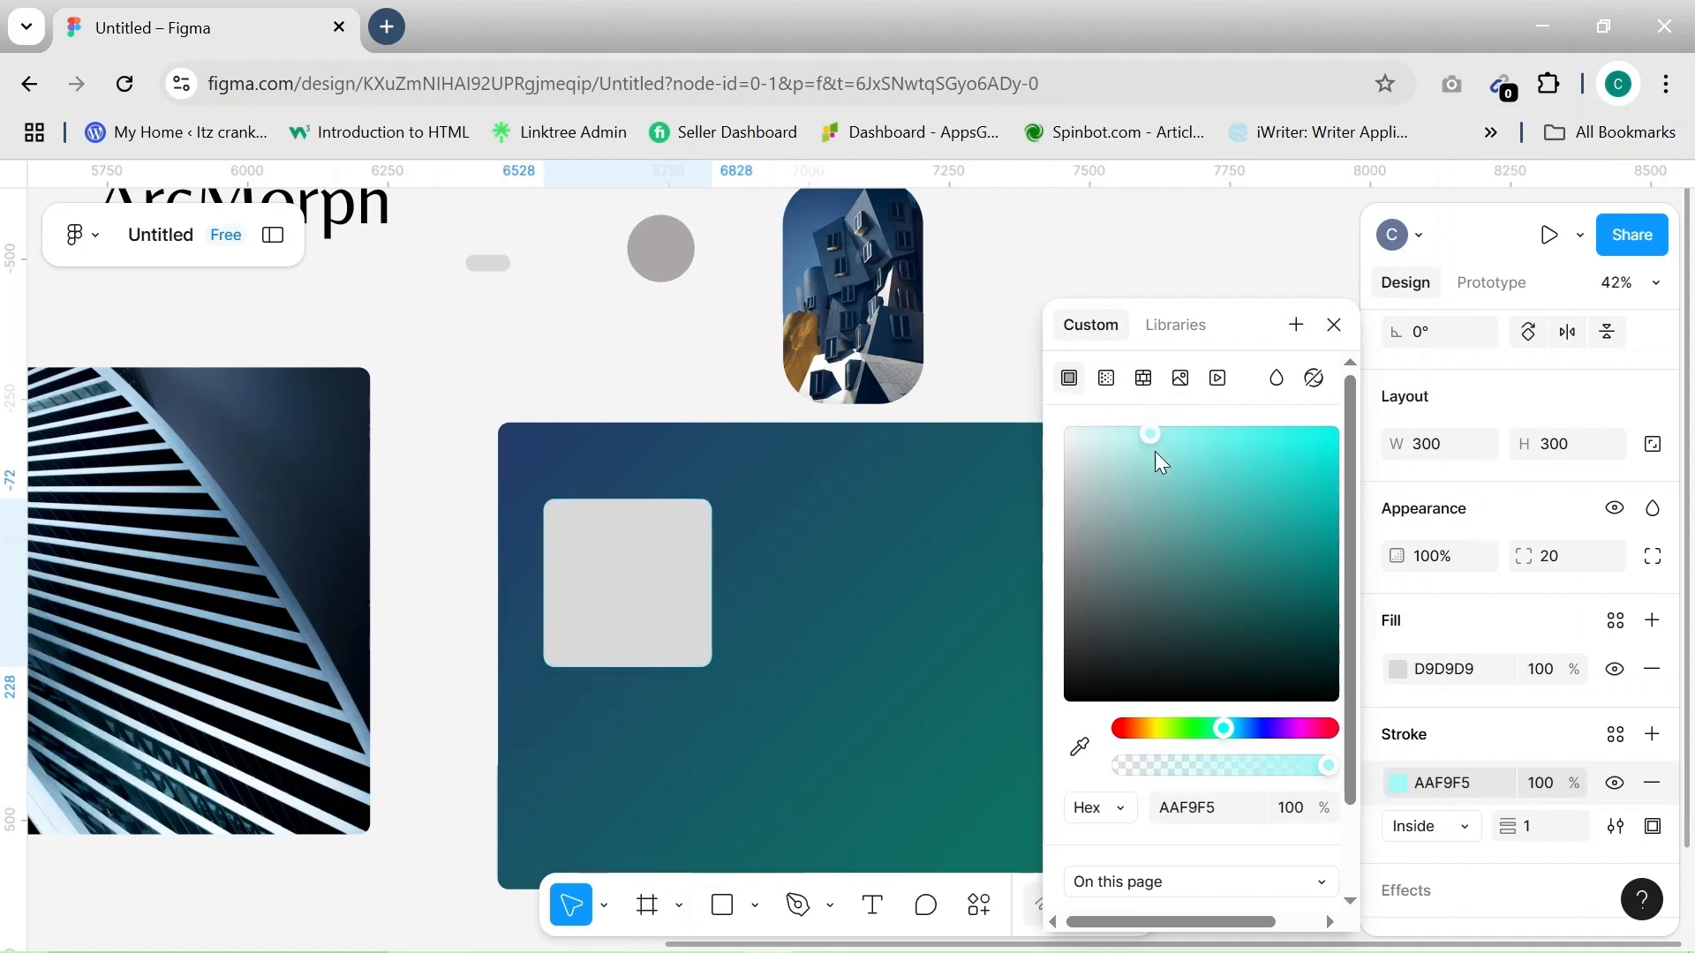
{"action": "left_click", "coordinate": [1652, 668]}
{"action": "scroll", "coordinate": [896, 670], "scroll_direction": "down", "scroll_amount": 3}
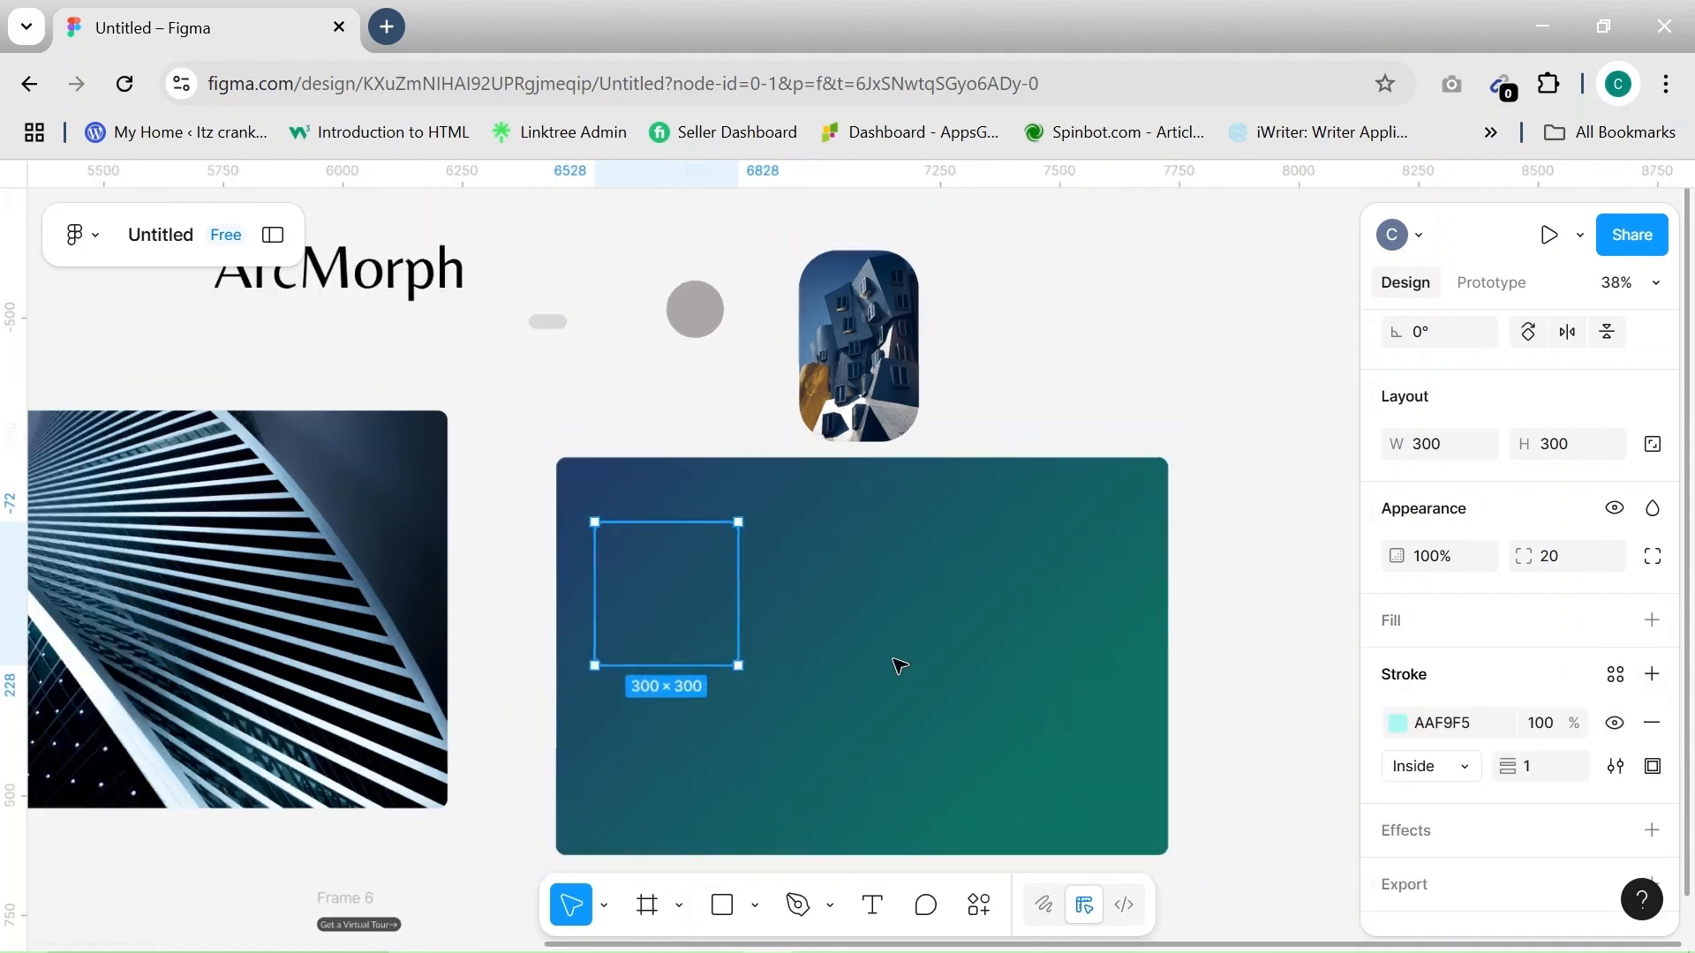
Move the outlined square into the gradient rectangle's upper-left corner and try placing a duplicate directly to its right
{"action": "scroll", "coordinate": [701, 596], "scroll_direction": "left", "scroll_amount": 1}
{"action": "scroll", "coordinate": [702, 596], "scroll_direction": "right", "scroll_amount": 2}
{"action": "scroll", "coordinate": [701, 597], "scroll_direction": "left", "scroll_amount": 2}
{"action": "left_click", "coordinate": [729, 597]}
{"action": "left_click_drag", "start_coordinate": [729, 597], "coordinate": [832, 554]}
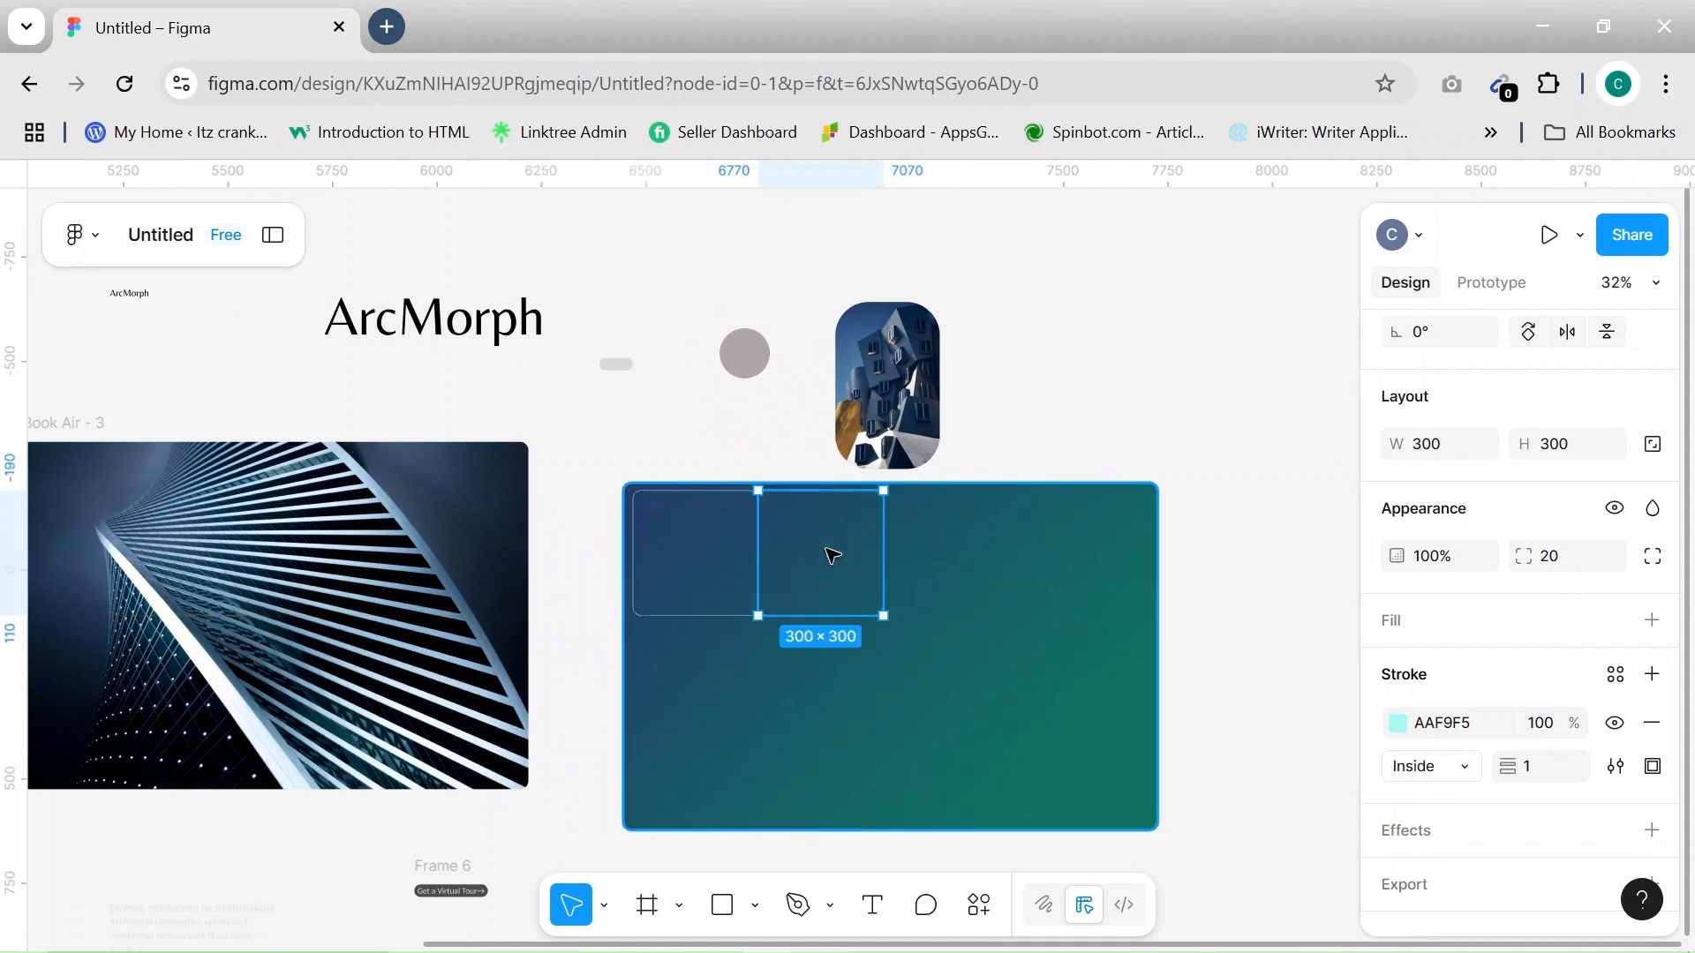
{"action": "key", "text": "Escape"}
Try stroke weights of 2 and 3 on the outlined square
{"action": "left_click", "coordinate": [1547, 768]}
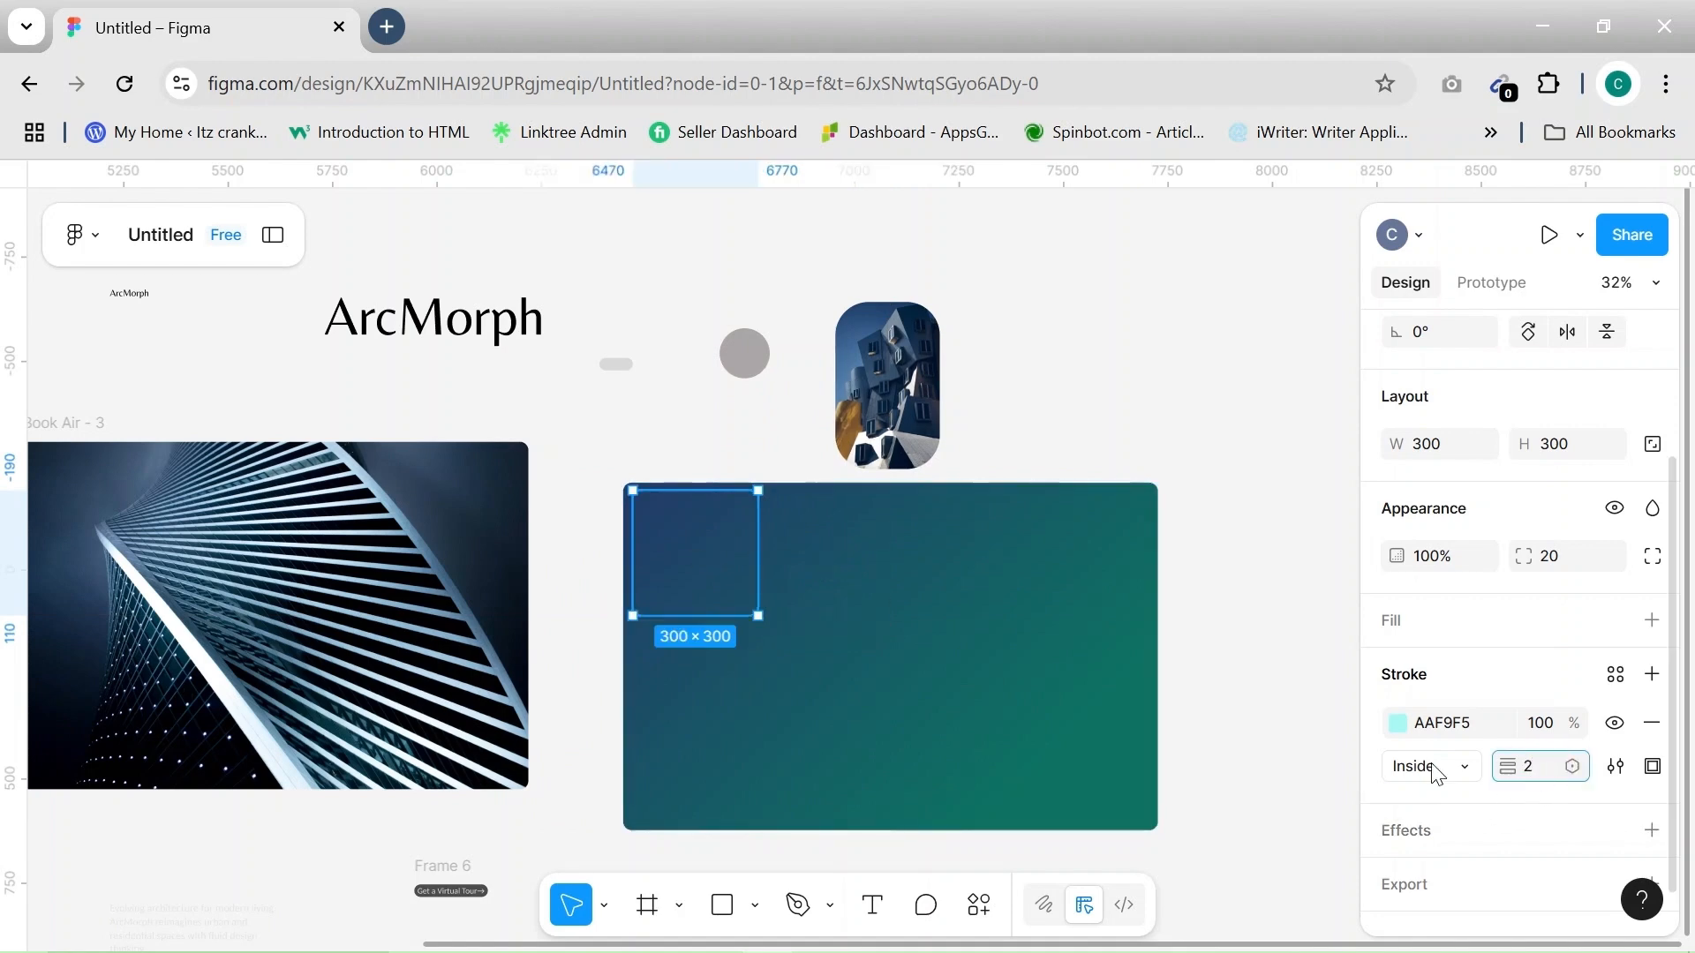
{"action": "left_click", "coordinate": [1165, 739]}
{"action": "left_click", "coordinate": [755, 621]}
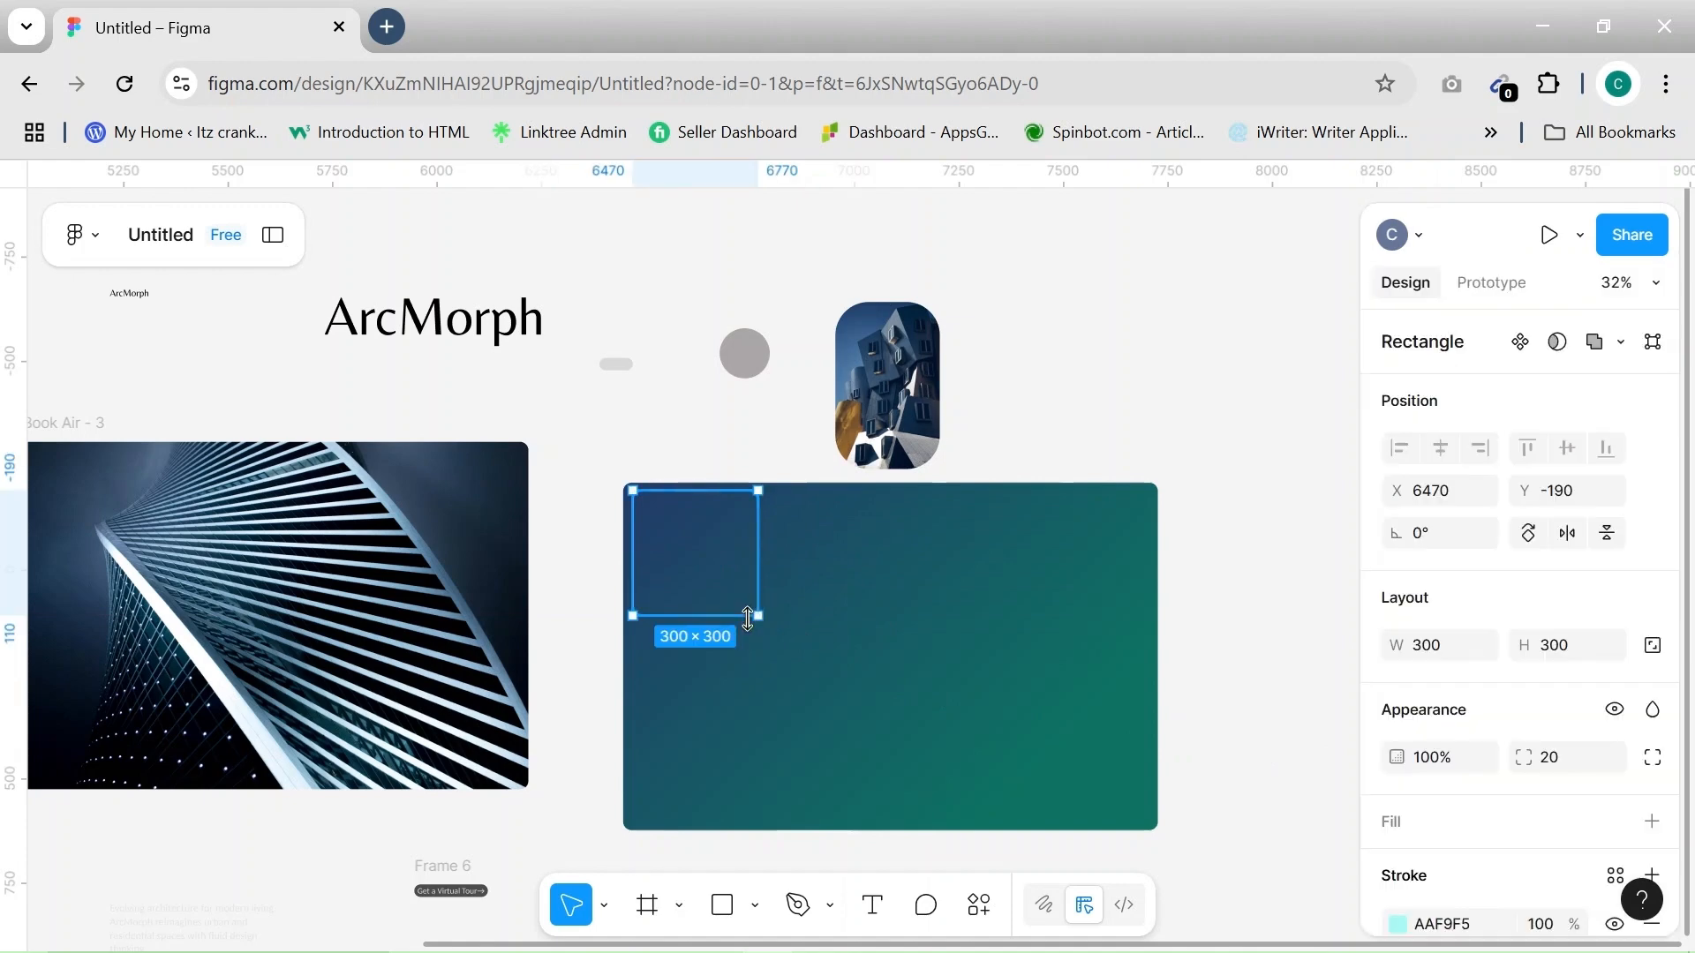
{"action": "scroll", "coordinate": [1501, 803], "scroll_direction": "down", "scroll_amount": 2}
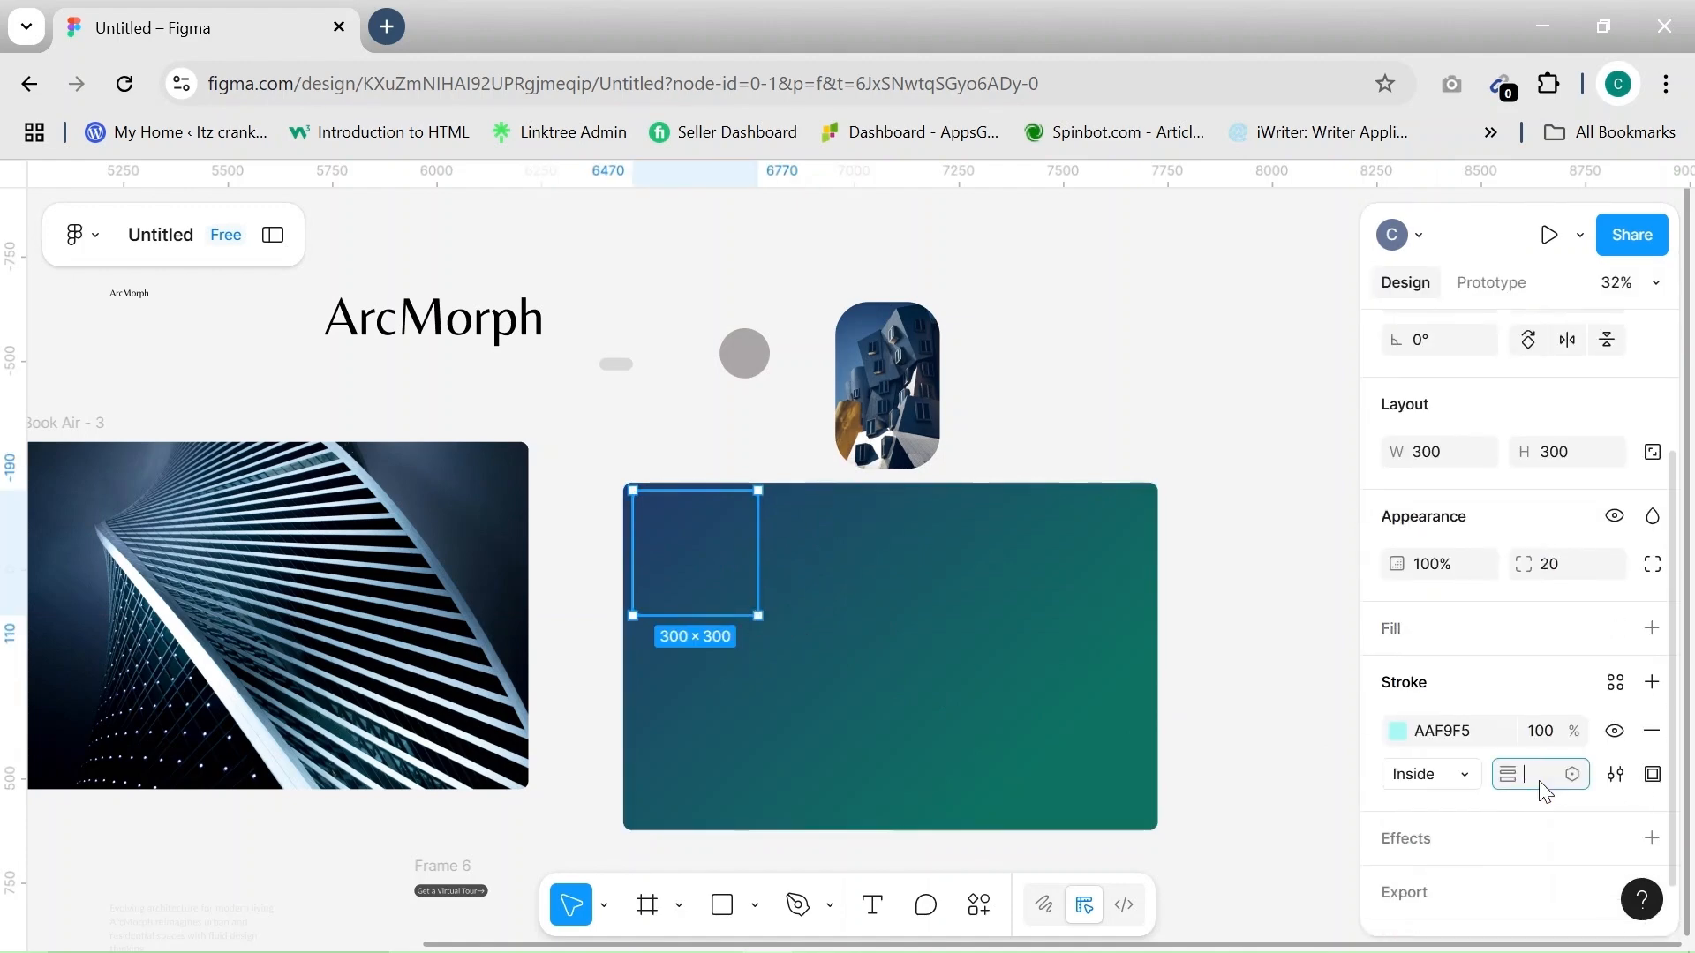
{"action": "left_click", "coordinate": [1046, 750]}
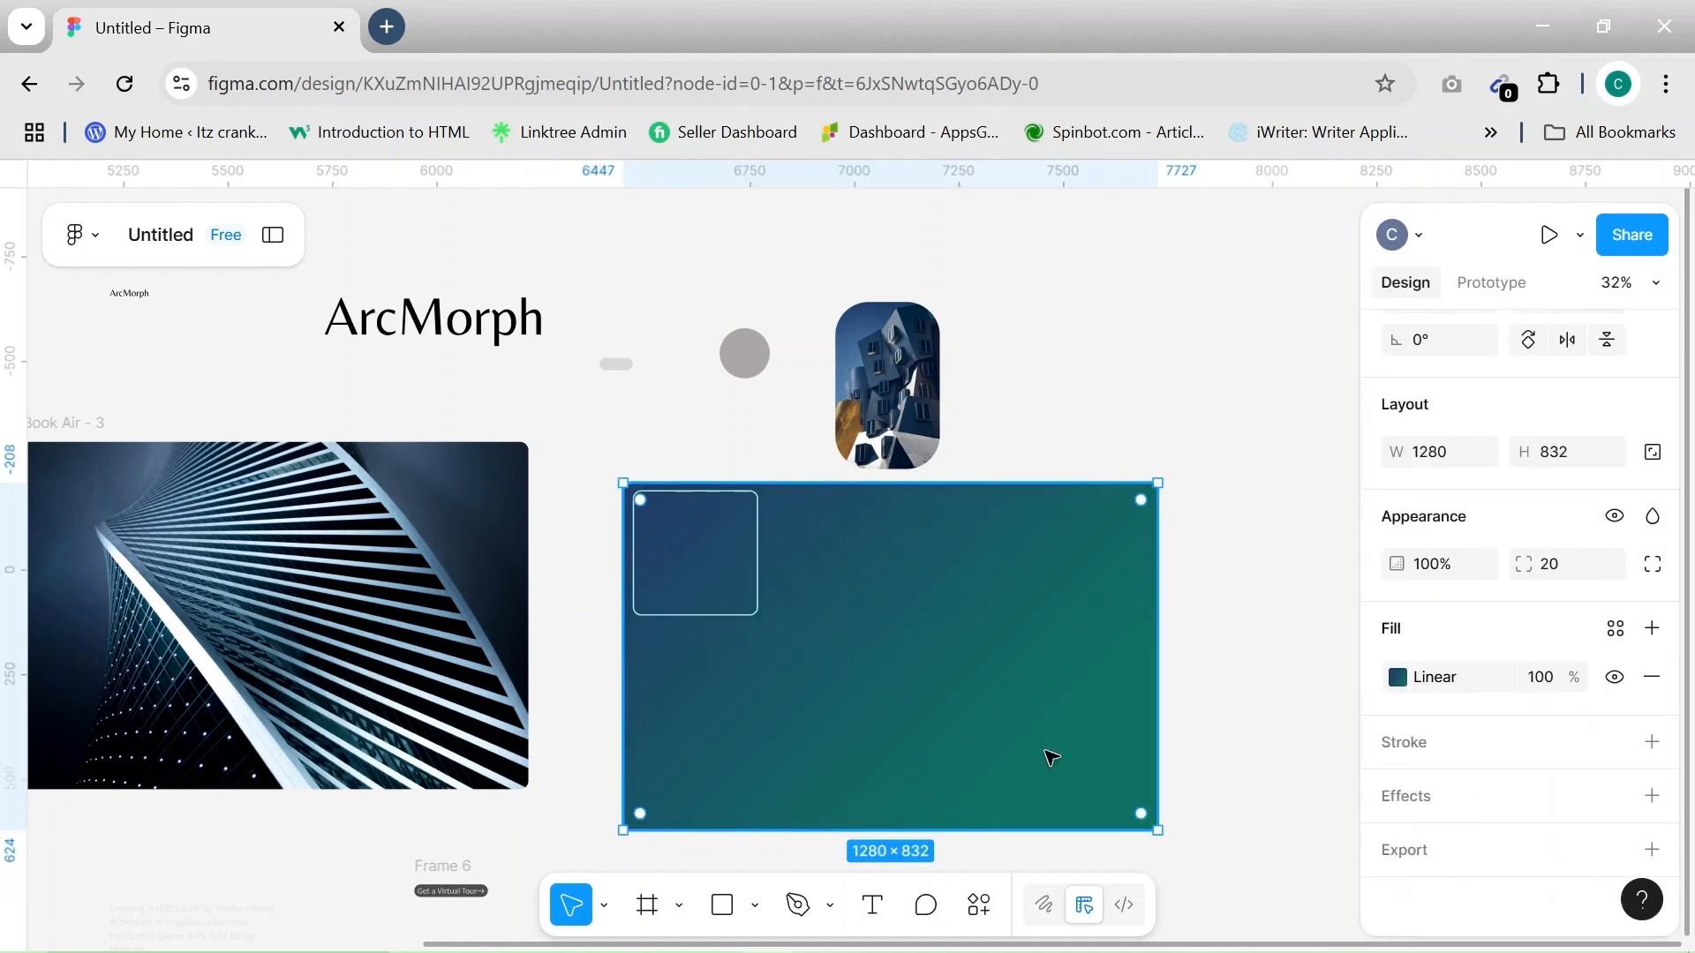
Set the outlined square's stroke weight to 2.5
{"action": "left_click", "coordinate": [752, 594]}
{"action": "left_click", "coordinate": [1528, 774]}
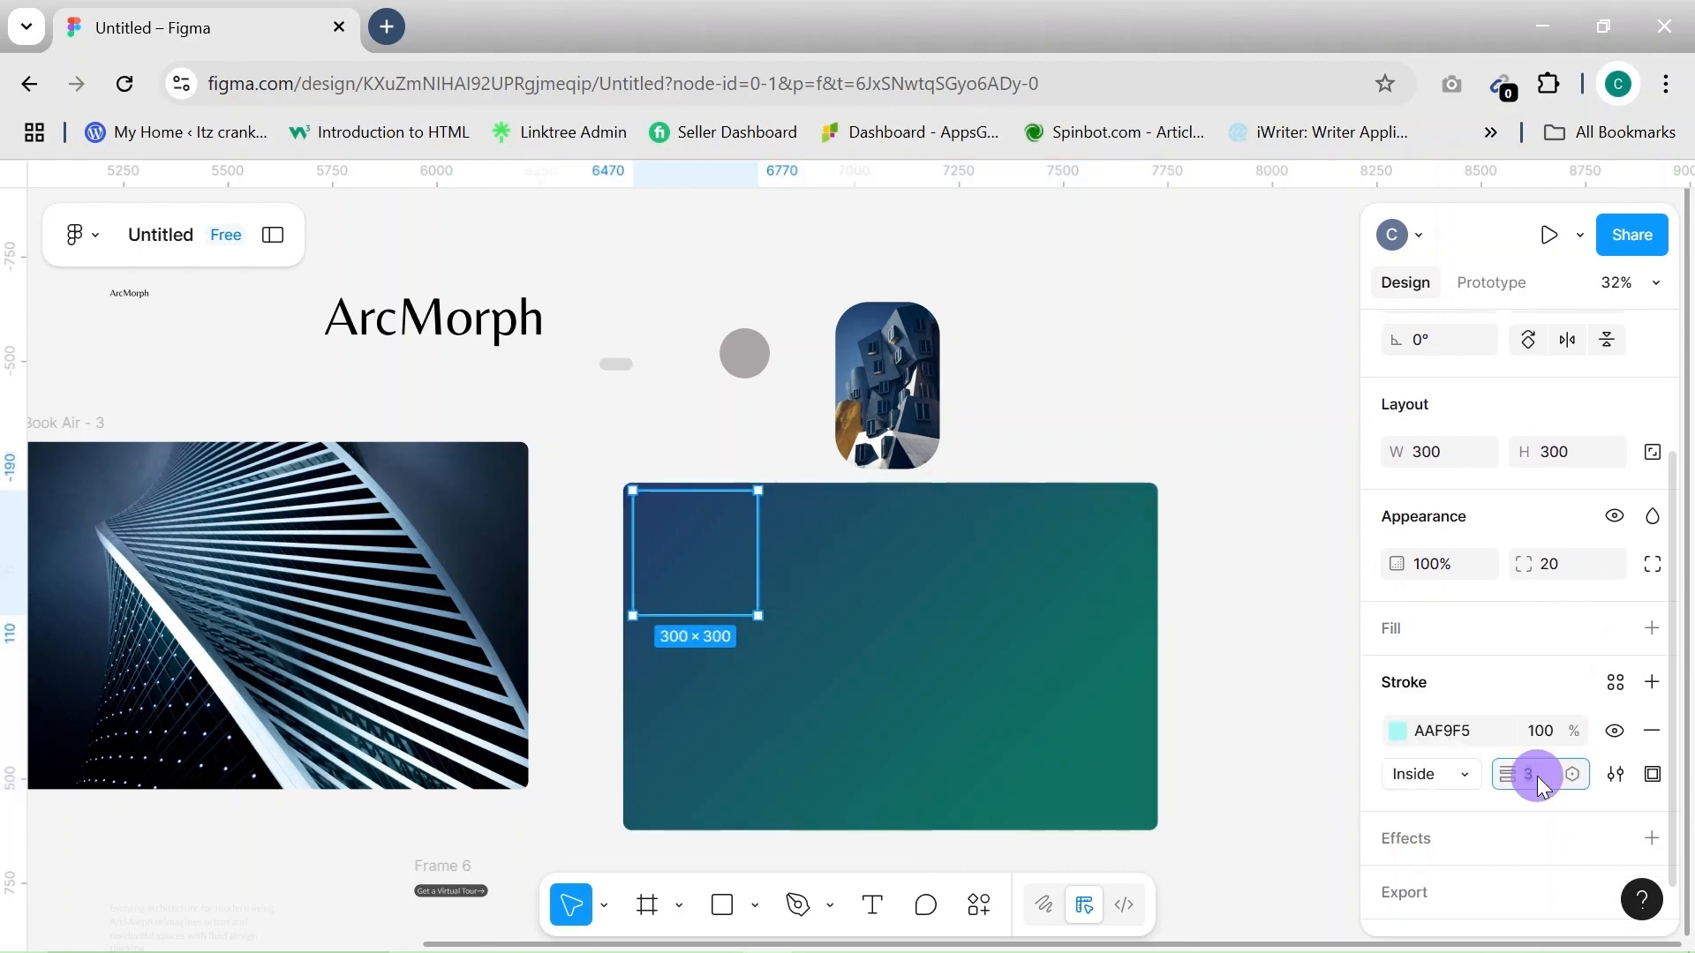
{"action": "type", "text": ".5"}
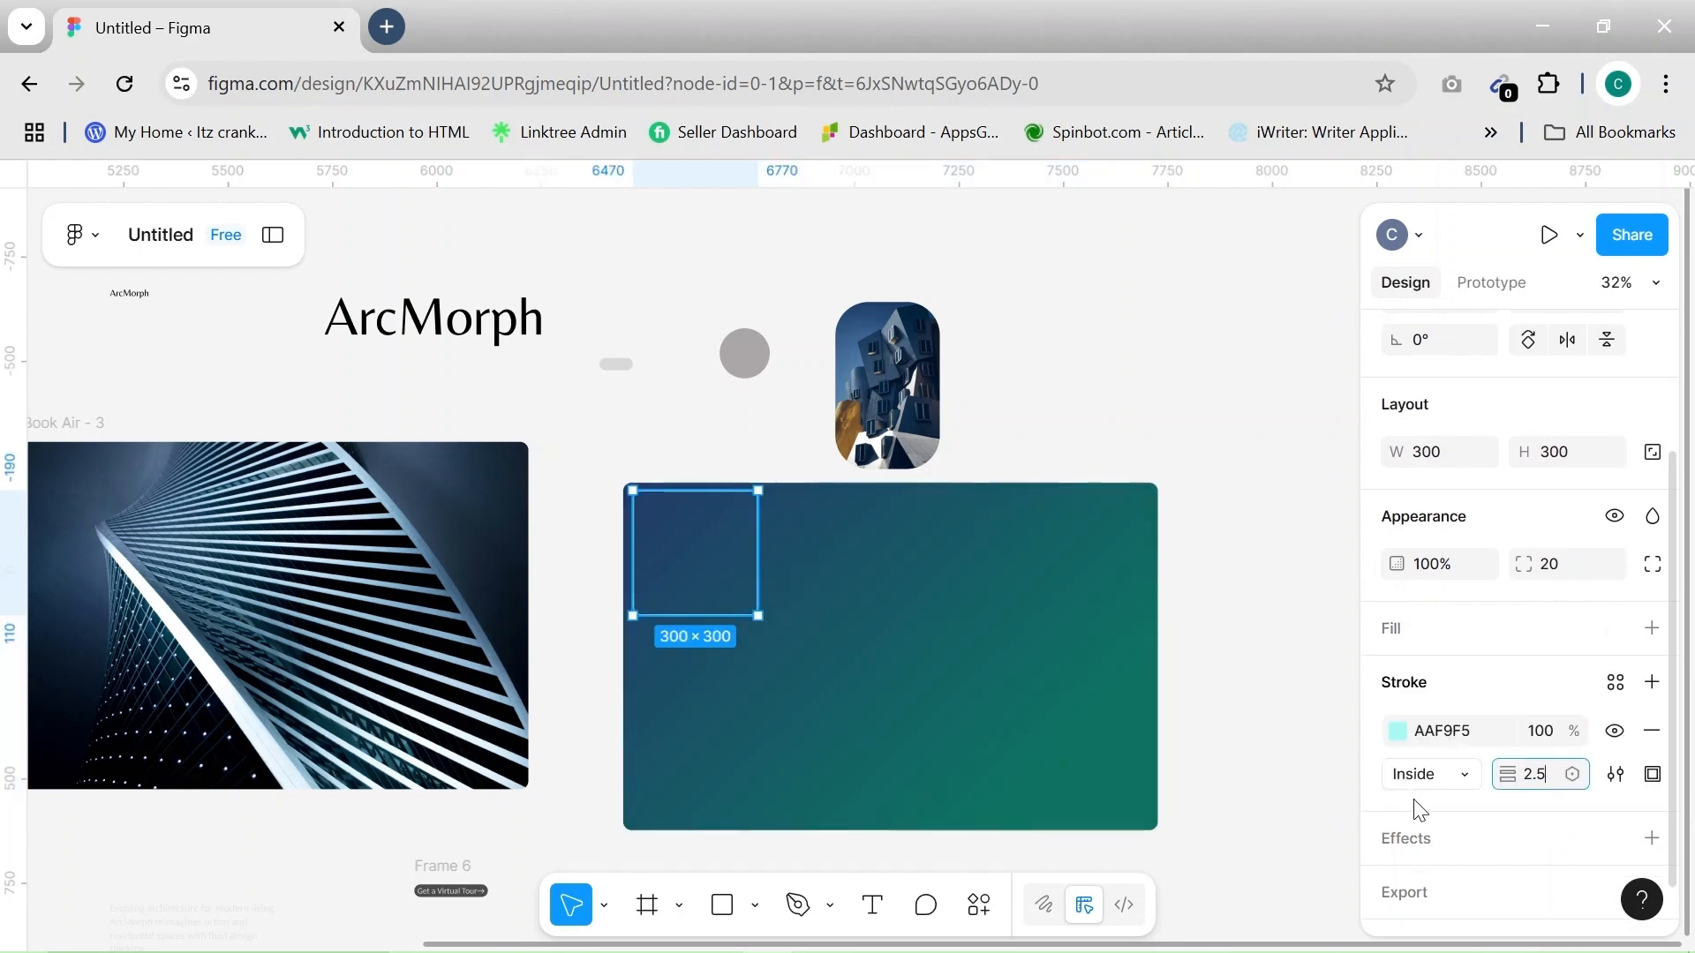
Set the outlined square's stroke position to Center
{"action": "left_click", "coordinate": [1465, 777]}
{"action": "left_click", "coordinate": [1441, 740]}
{"action": "left_click", "coordinate": [908, 651]}
{"action": "scroll", "coordinate": [918, 660], "scroll_direction": "up", "scroll_amount": 1}
{"action": "scroll", "coordinate": [918, 660], "scroll_direction": "up", "scroll_amount": 3}
{"action": "left_click", "coordinate": [675, 594]}
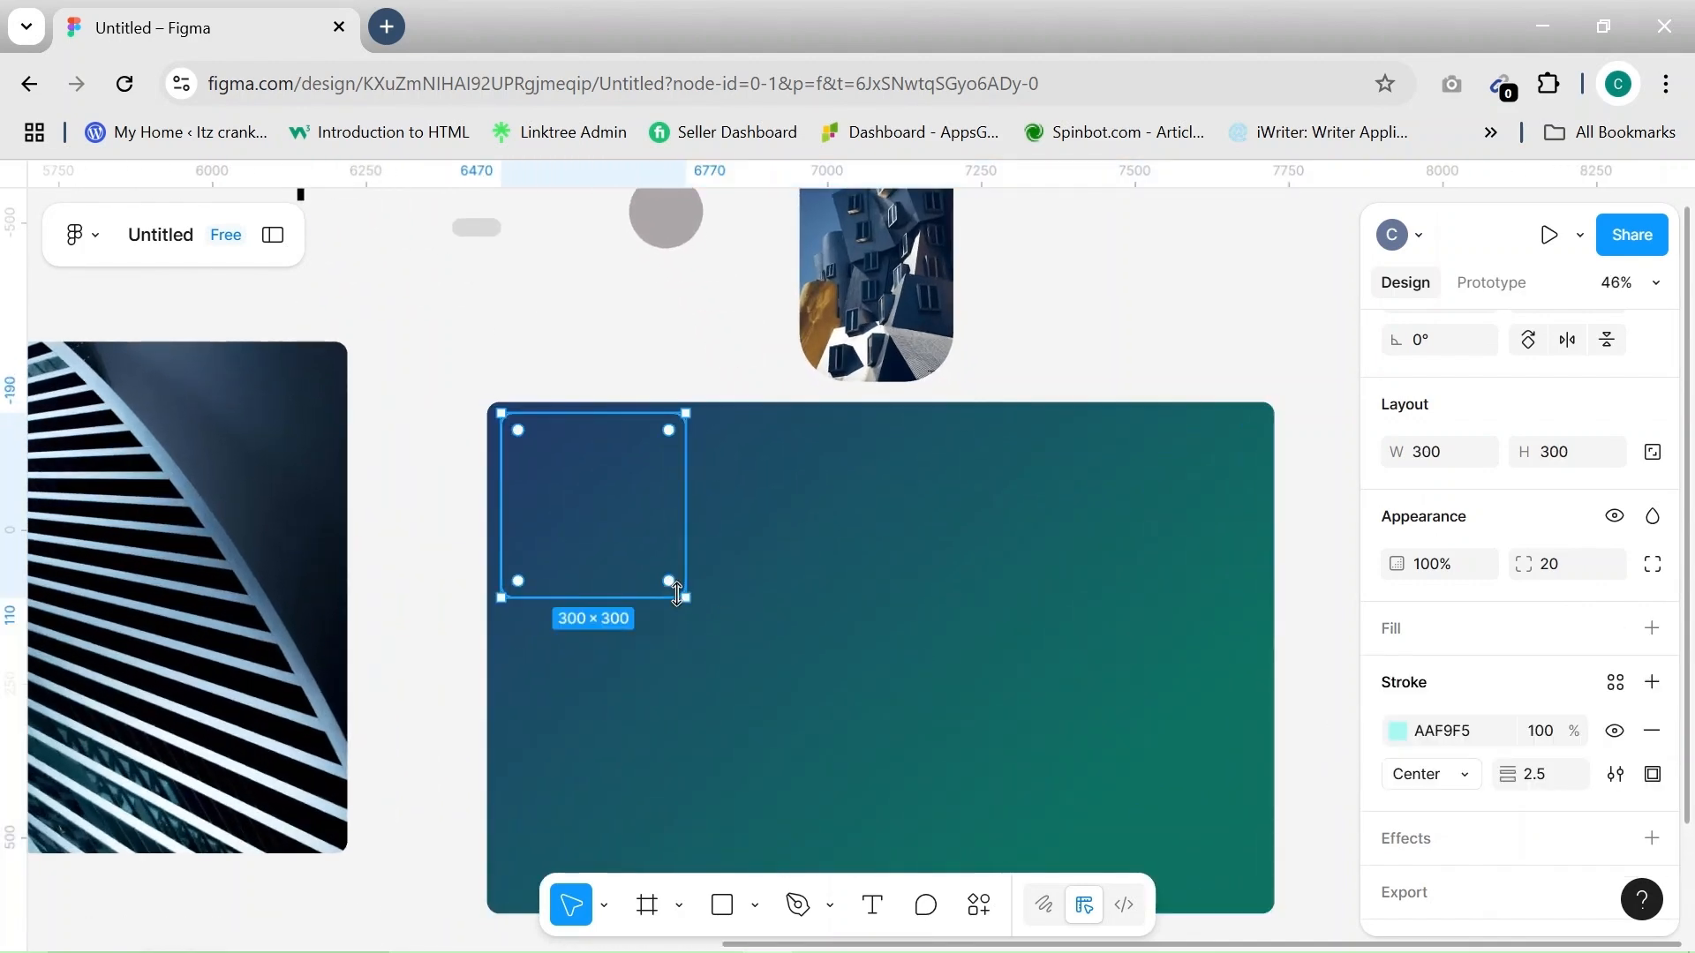
Duplicate the outlined square to its right to build a row of four touching squares across the gradient rectangle
{"action": "left_click_drag", "start_coordinate": [613, 526], "coordinate": [921, 533]}
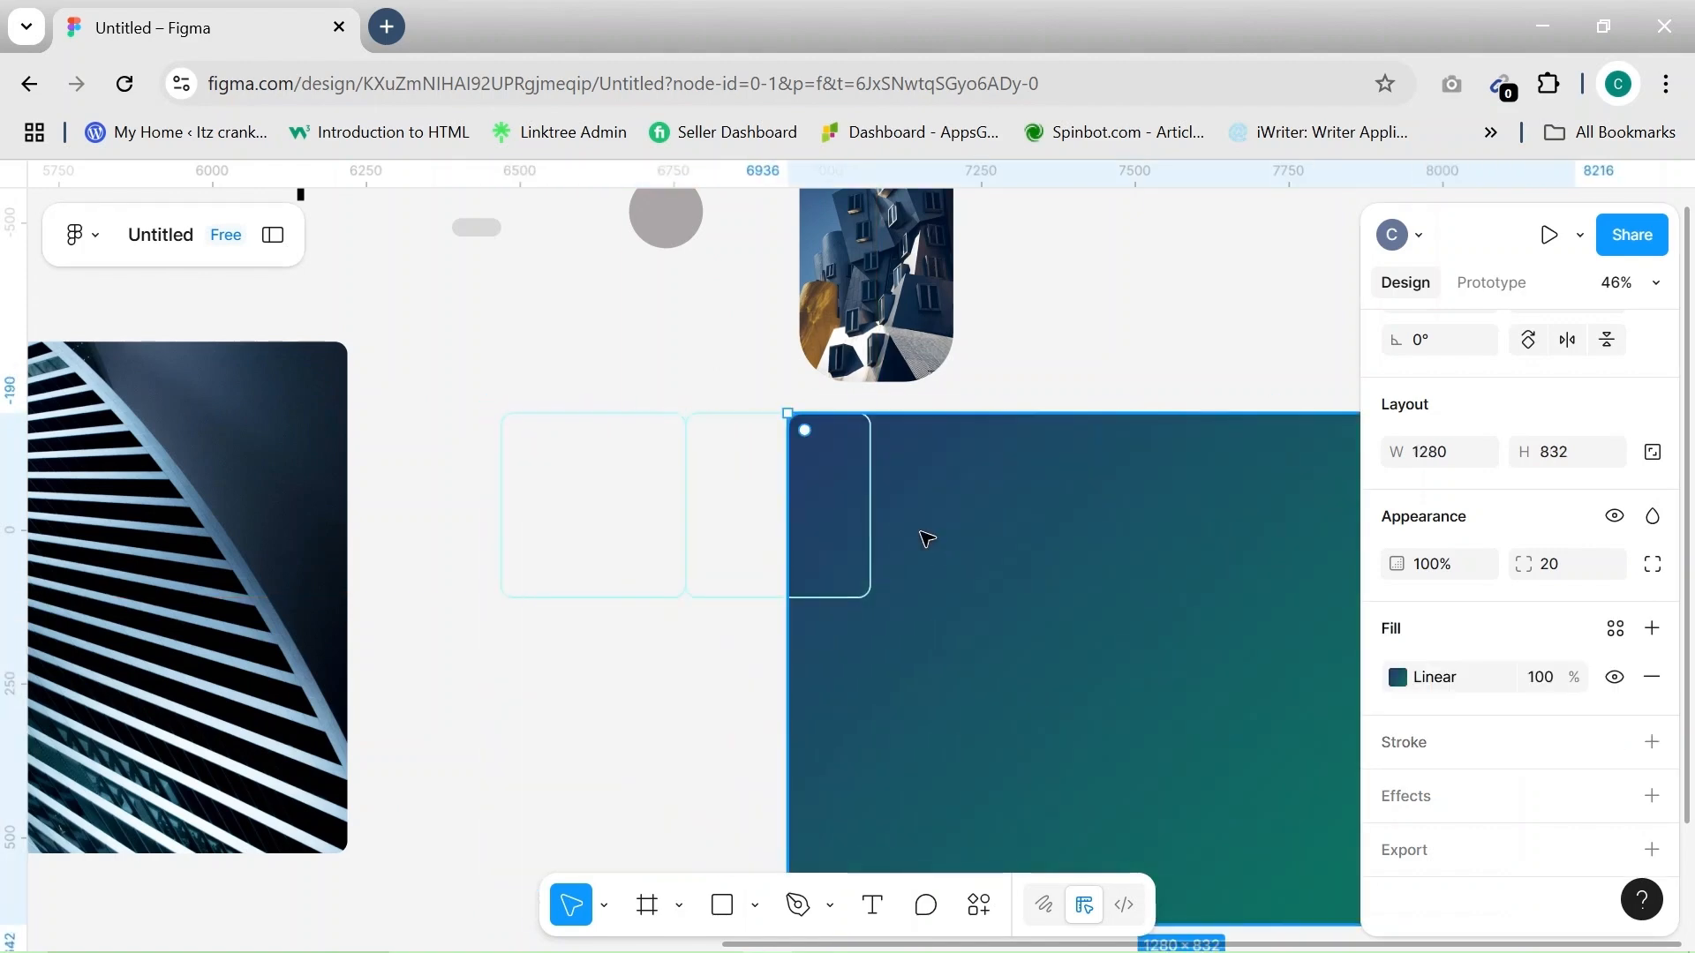
{"action": "key", "text": "ctrl+z"}
{"action": "left_click", "coordinate": [654, 591]}
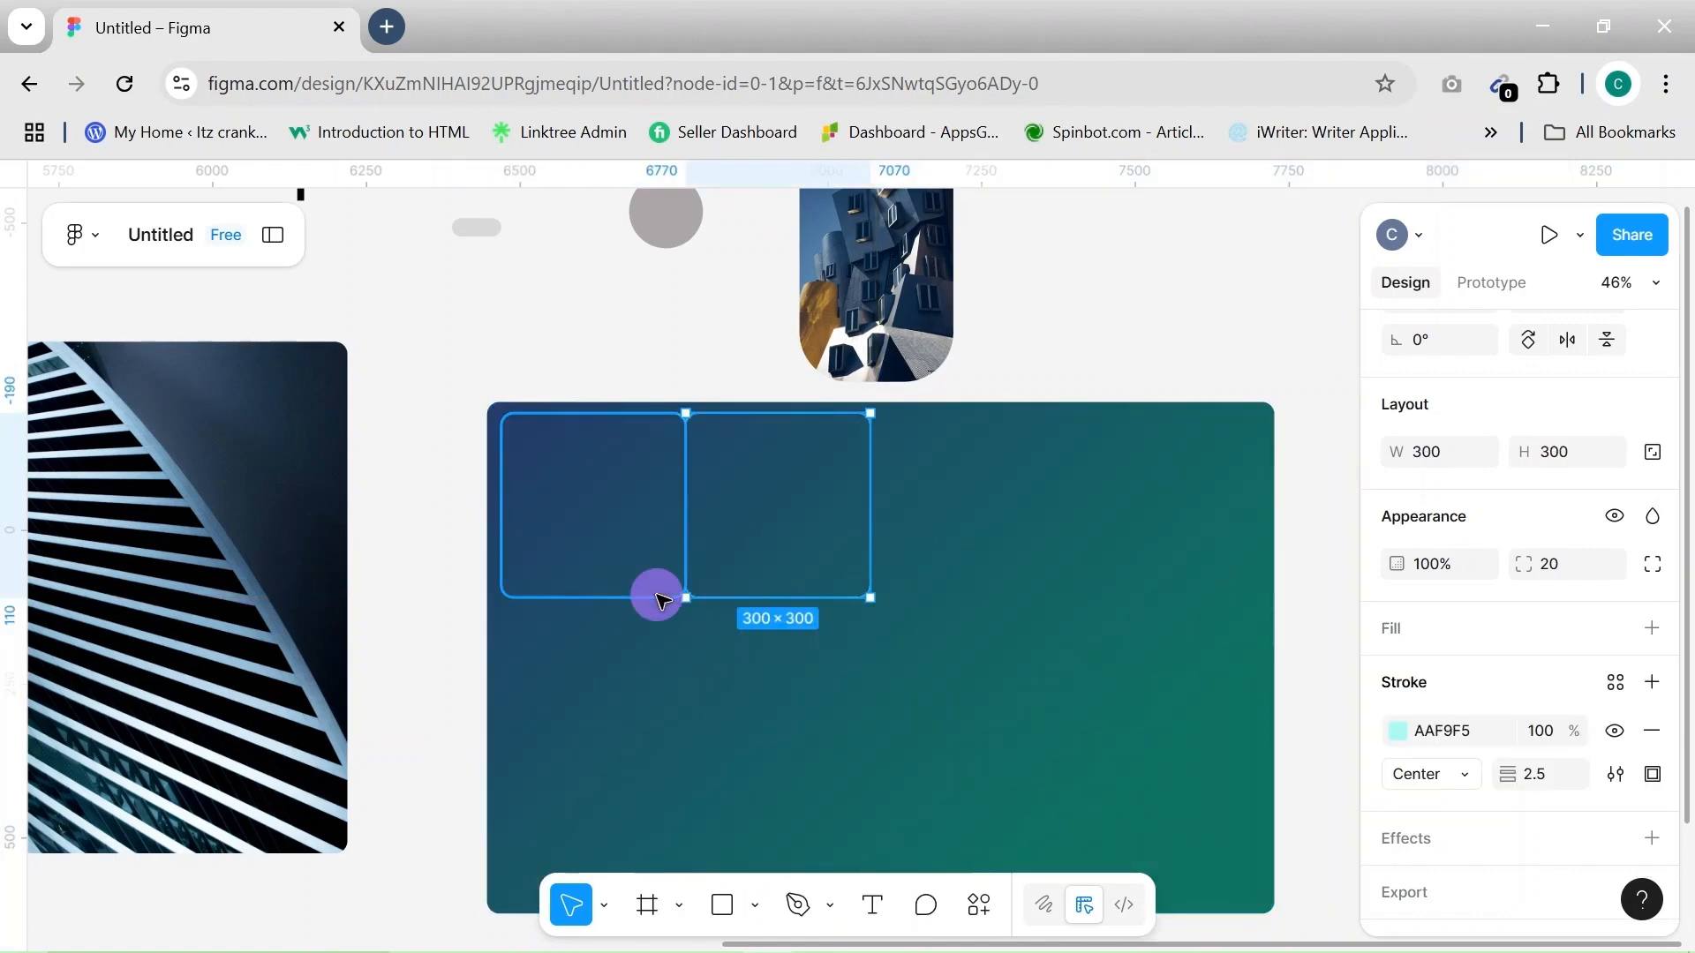
{"action": "left_click_drag", "start_coordinate": [647, 572], "coordinate": [1010, 554]}
{"action": "left_click", "coordinate": [624, 596]}
{"action": "left_click_drag", "start_coordinate": [605, 530], "coordinate": [1211, 540]}
{"action": "left_click_drag", "start_coordinate": [1203, 536], "coordinate": [1165, 530]}
Delete the leftmost square of the row and fill its place with a duplicate of the neighbouring square
{"action": "left_click", "coordinate": [661, 598]}
{"action": "left_click_drag", "start_coordinate": [621, 547], "coordinate": [617, 738]}
{"action": "key", "text": "Delete"}
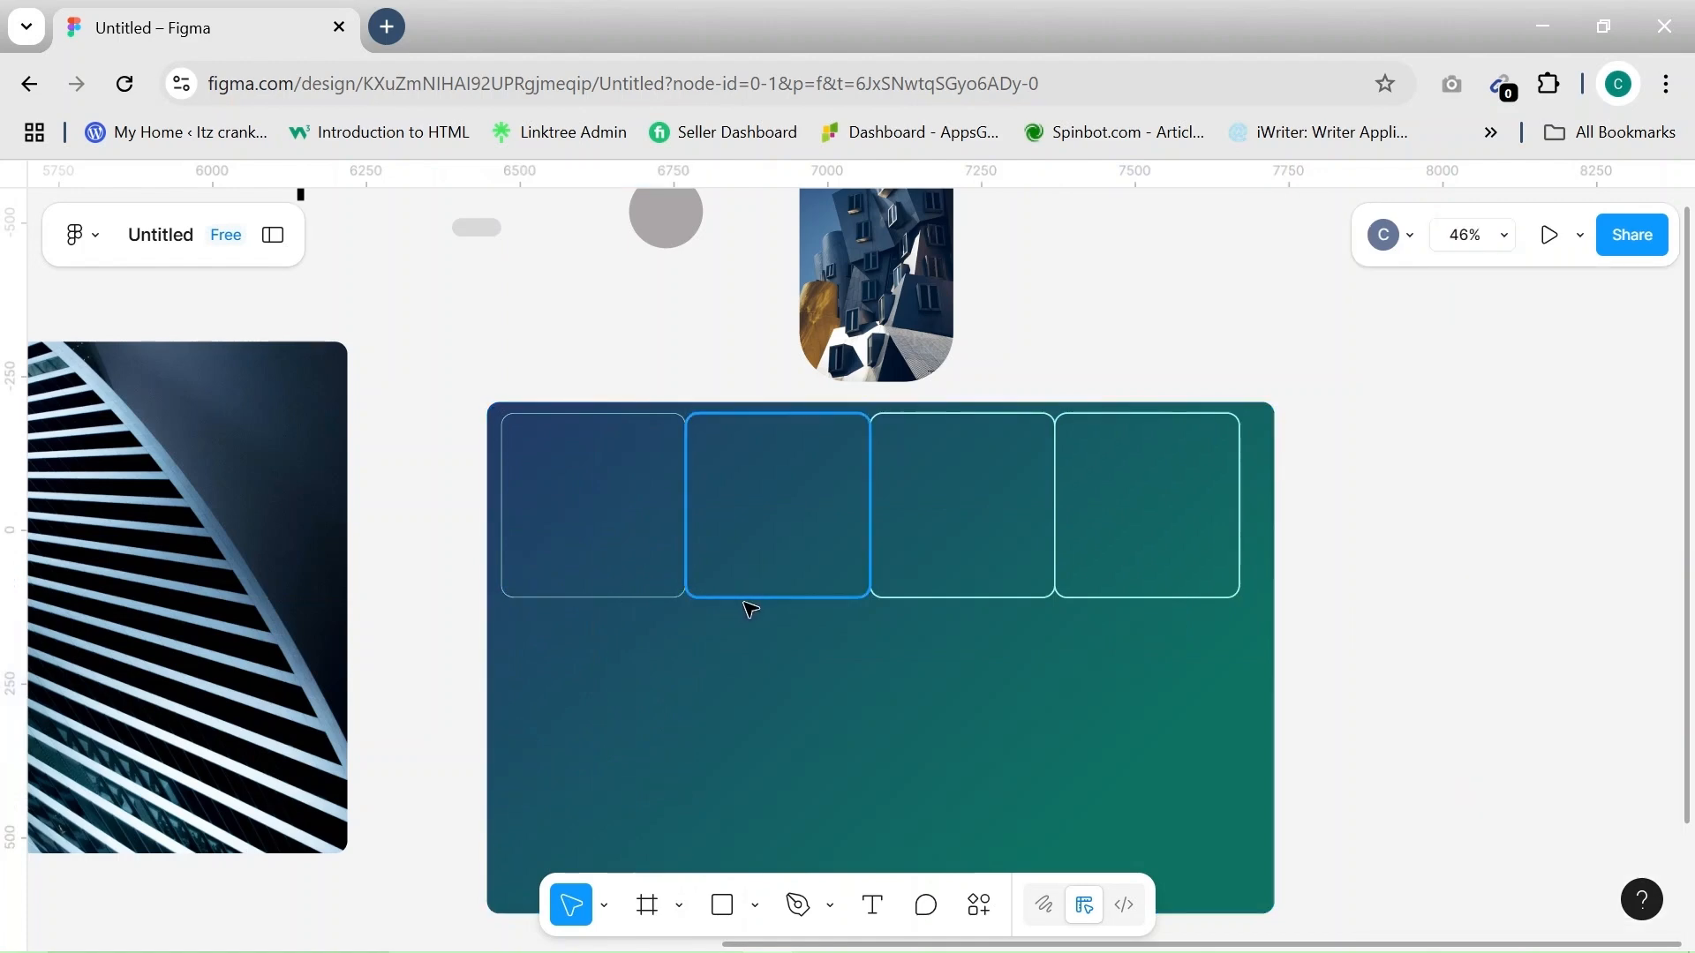
{"action": "left_click", "coordinate": [652, 595]}
{"action": "left_click", "coordinate": [633, 543]}
{"action": "mouse_move", "coordinate": [634, 543]}
{"action": "left_mouse_down"}
{"action": "mouse_move", "coordinate": [635, 703]}
{"action": "mouse_move", "coordinate": [634, 552]}
{"action": "left_mouse_up"}
{"action": "key", "text": "Delete"}
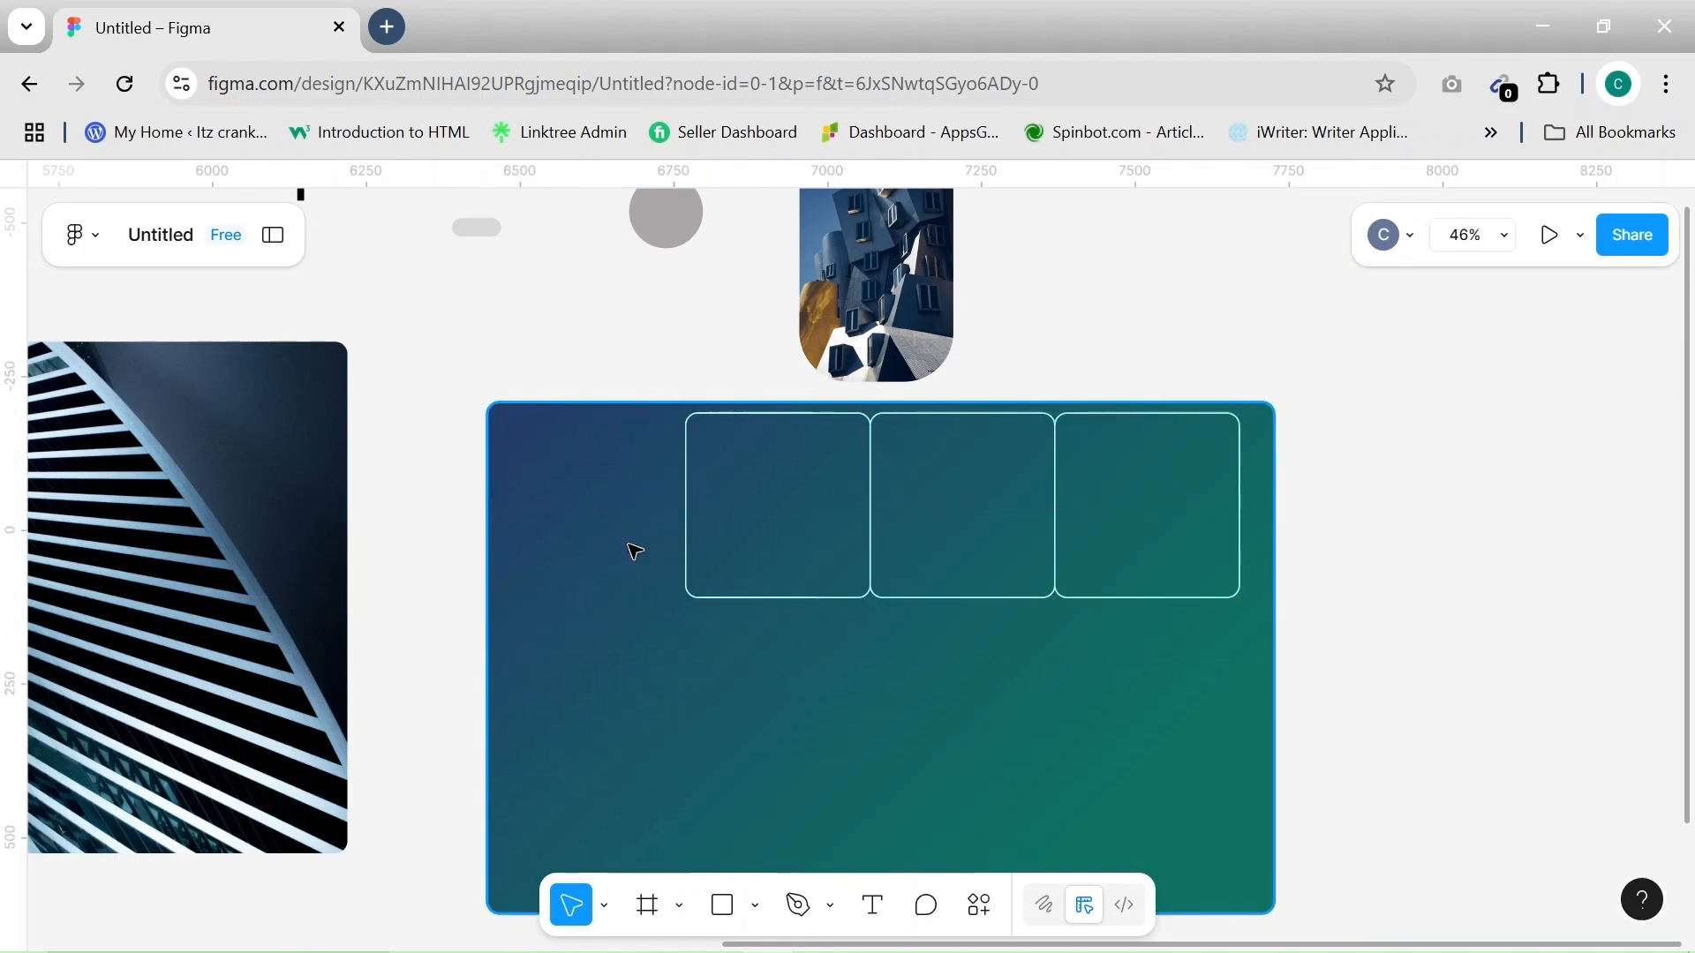
{"action": "left_click", "coordinate": [788, 593]}
{"action": "left_click_drag", "start_coordinate": [780, 522], "coordinate": [594, 529]}
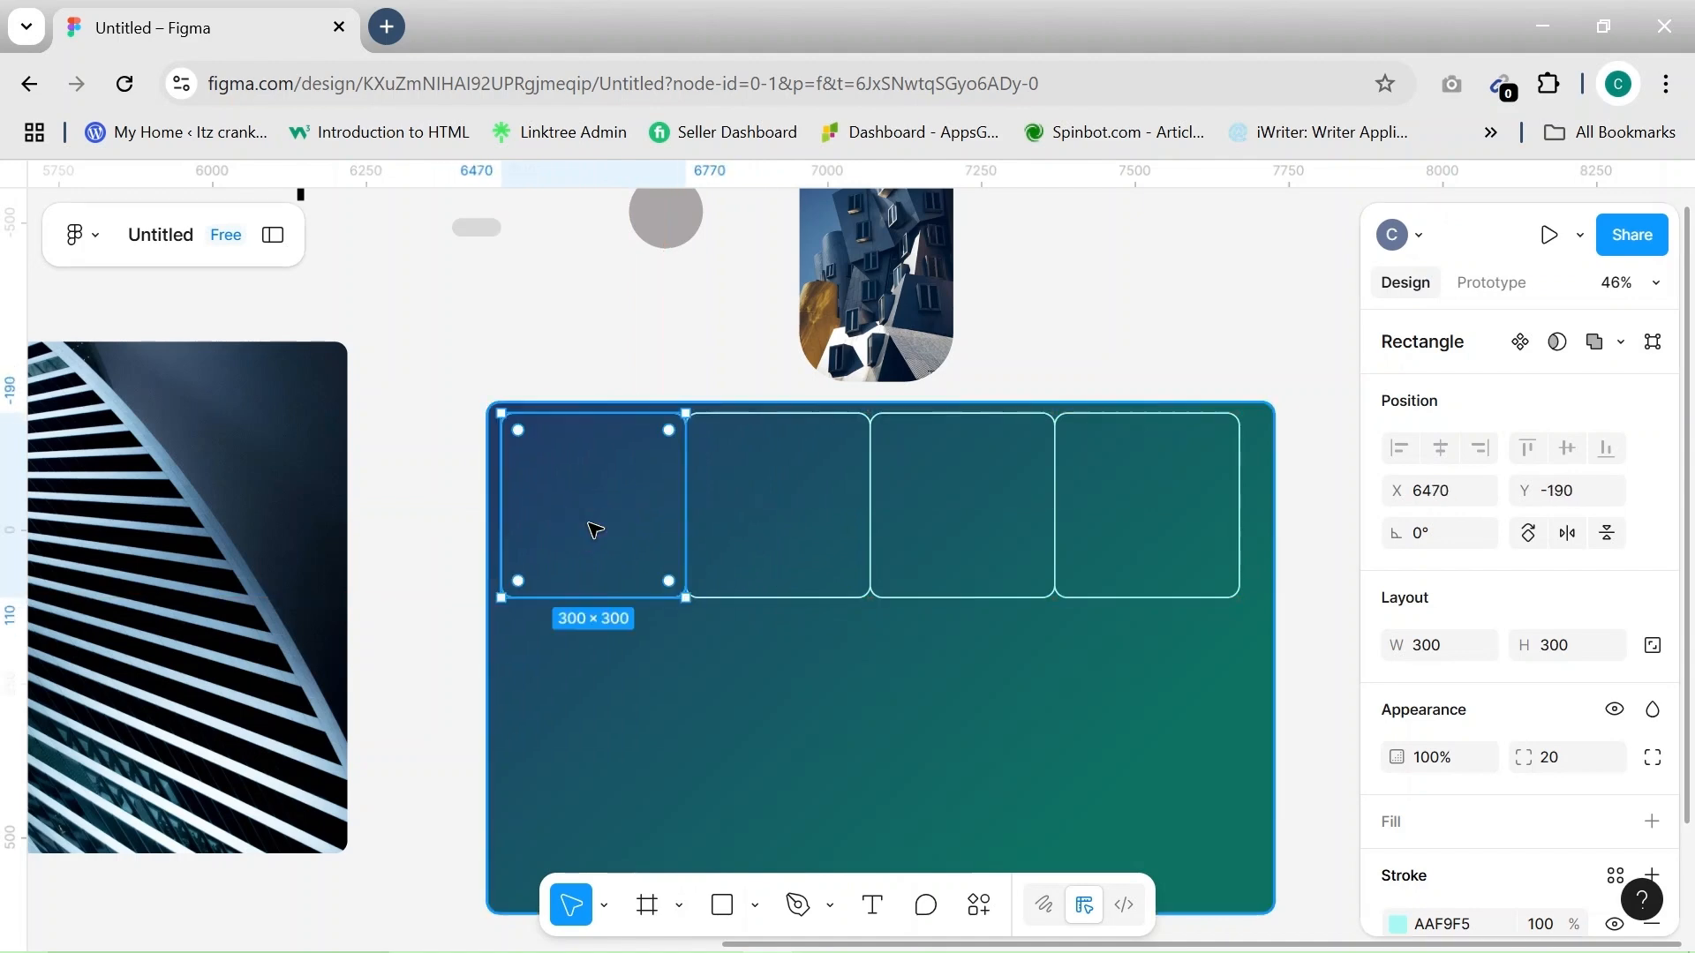
Try grouping the row of four outlined squares, and ungroup it again
{"action": "left_click", "coordinate": [865, 551], "text": "shift"}
{"action": "left_click", "coordinate": [1054, 551], "text": "shift"}
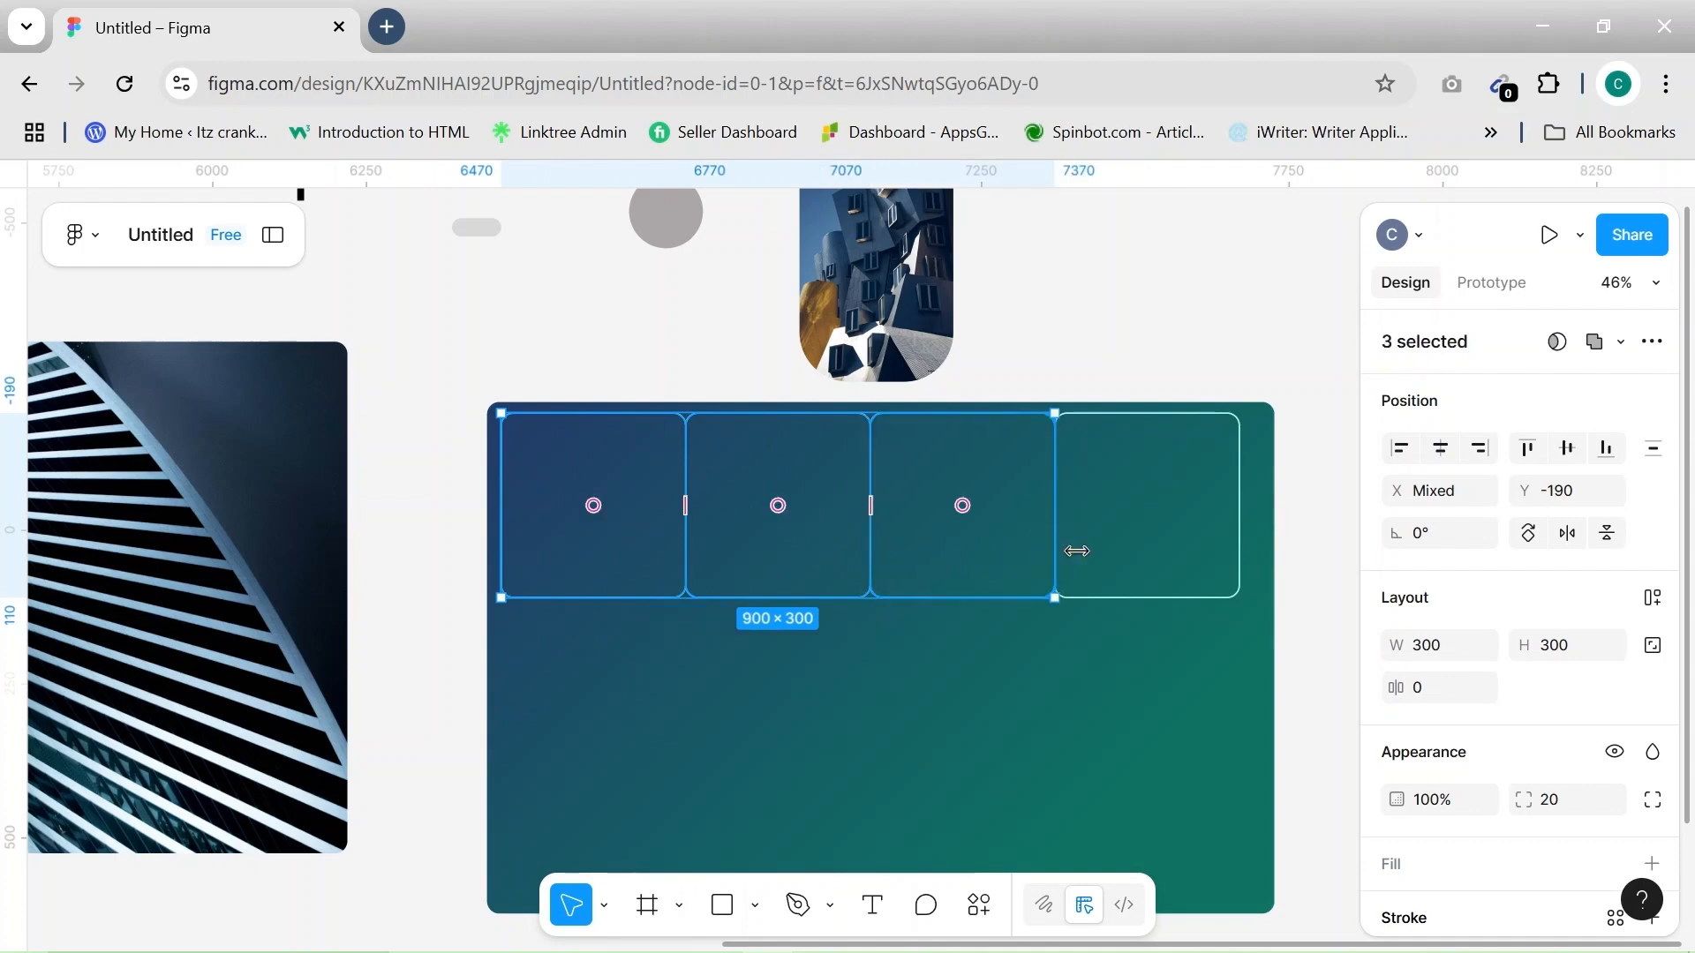
{"action": "left_click", "coordinate": [1233, 543], "text": "shift"}
{"action": "left_click", "coordinate": [1567, 454]}
{"action": "key", "text": "ctrl+g"}
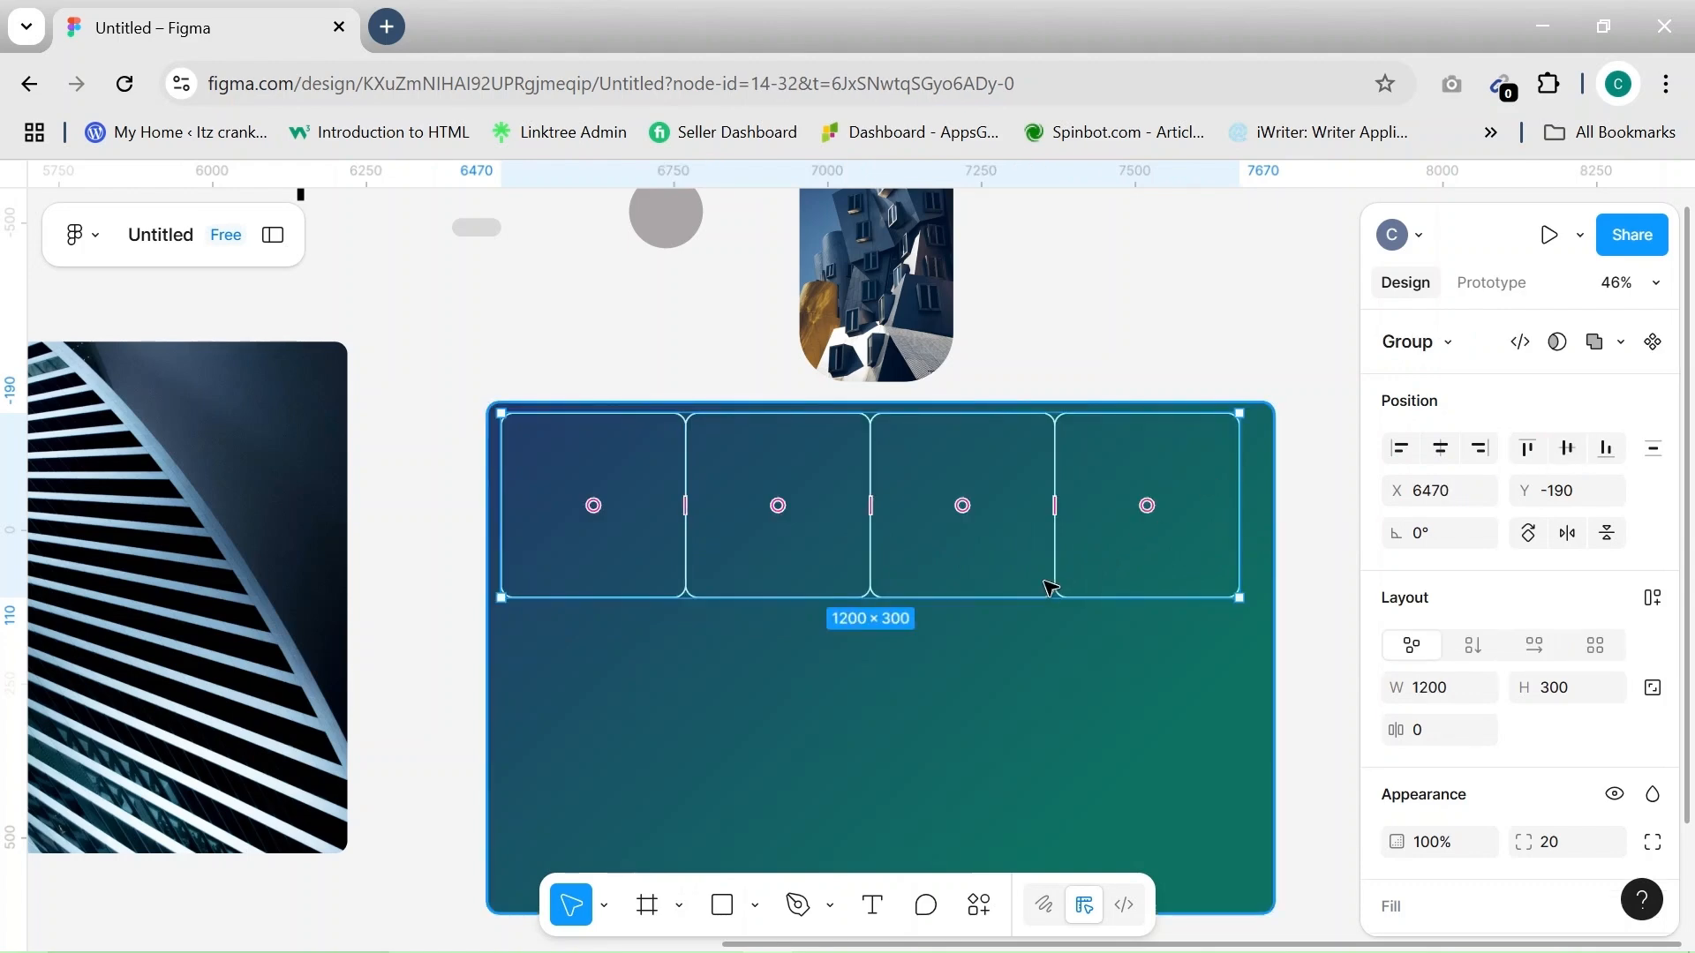
{"action": "scroll", "coordinate": [953, 565], "scroll_direction": "down", "scroll_amount": 3}
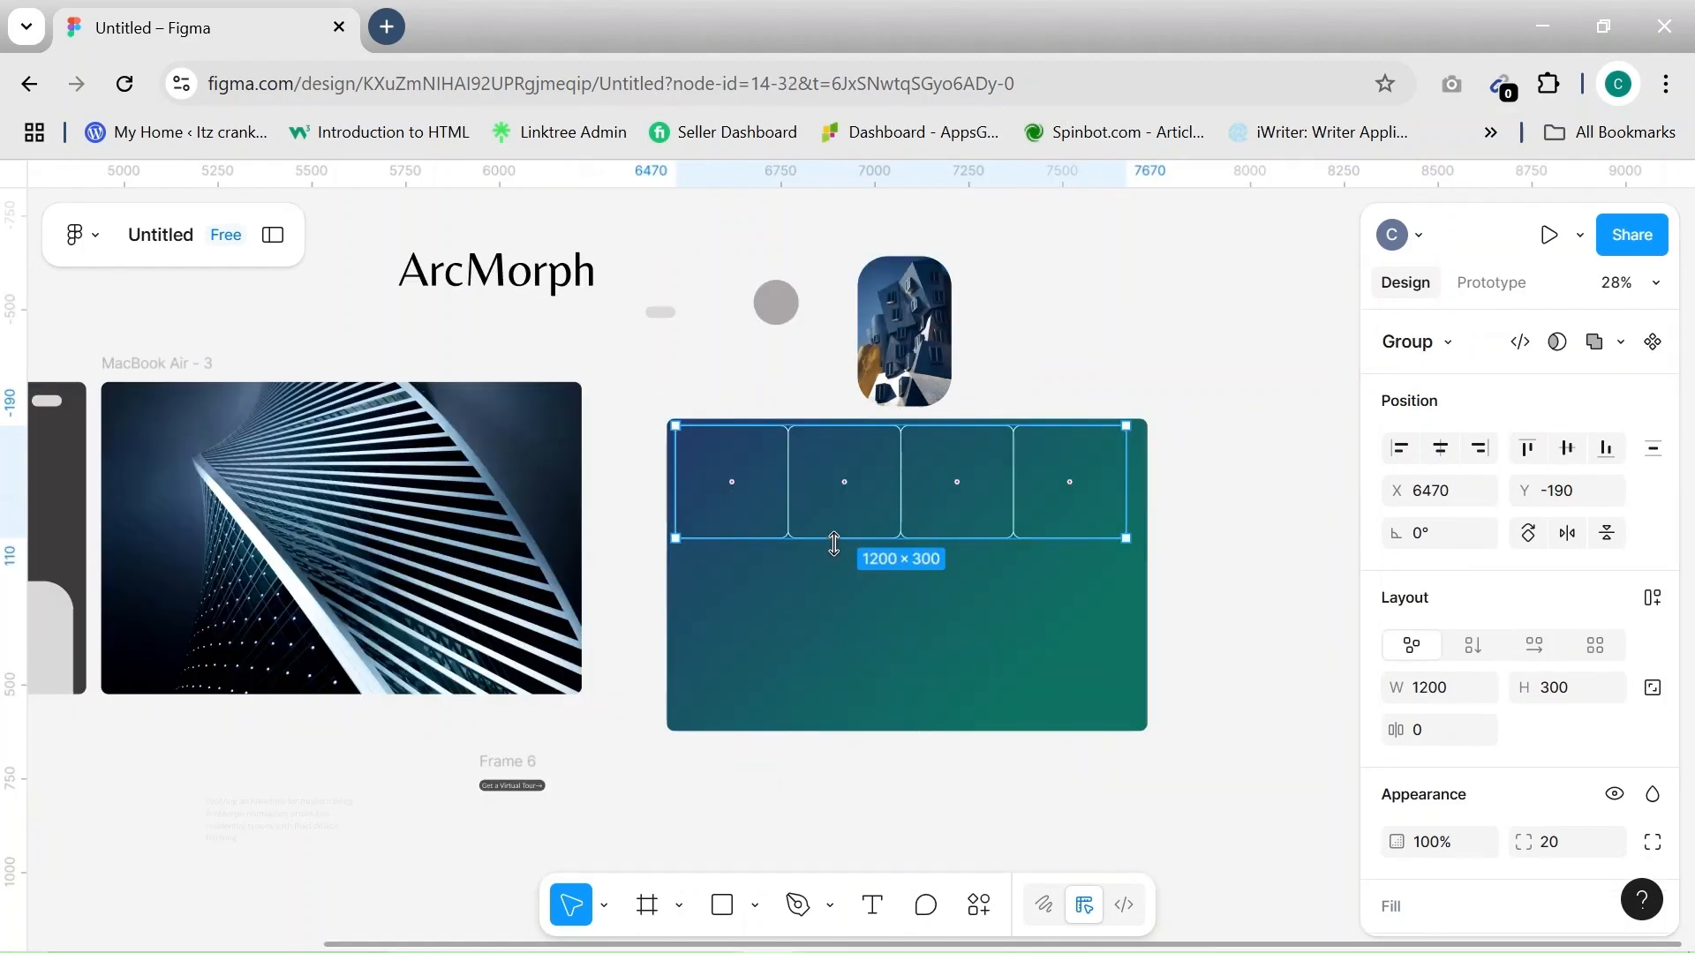
{"action": "key", "text": "ctrl+shift+g"}
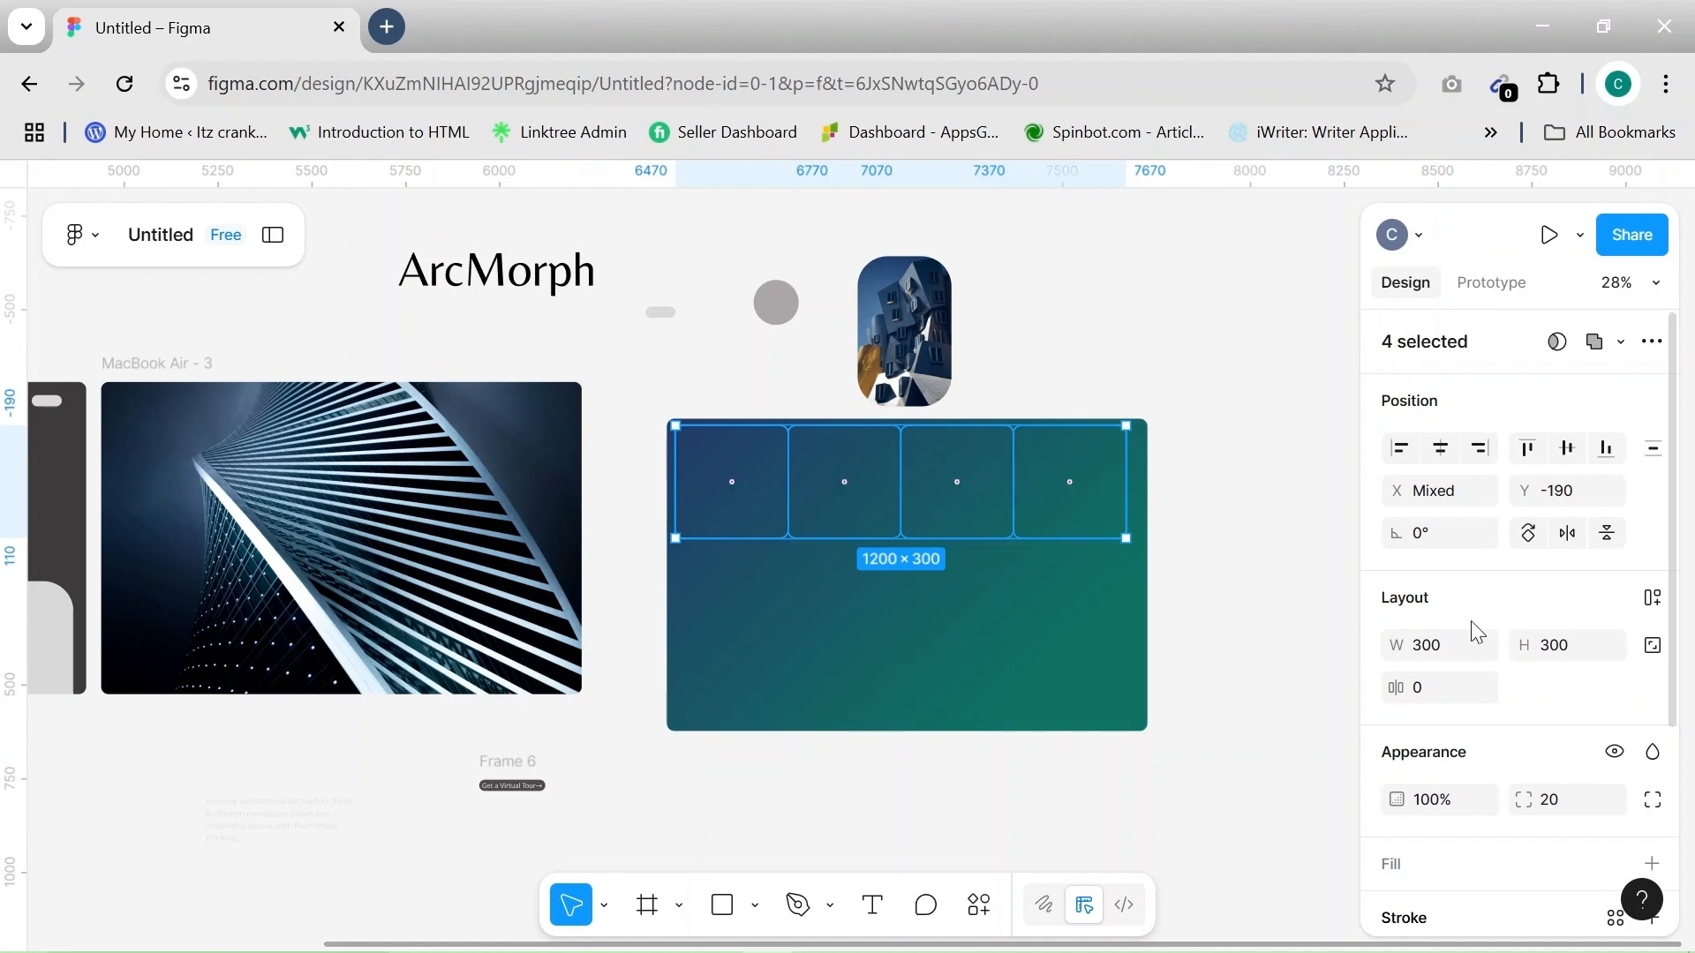
Set the width and height of all four outlined squares to 250
{"action": "type", "text": "0"}
{"action": "left_click", "coordinate": [1564, 647]}
{"action": "type", "text": "250"}
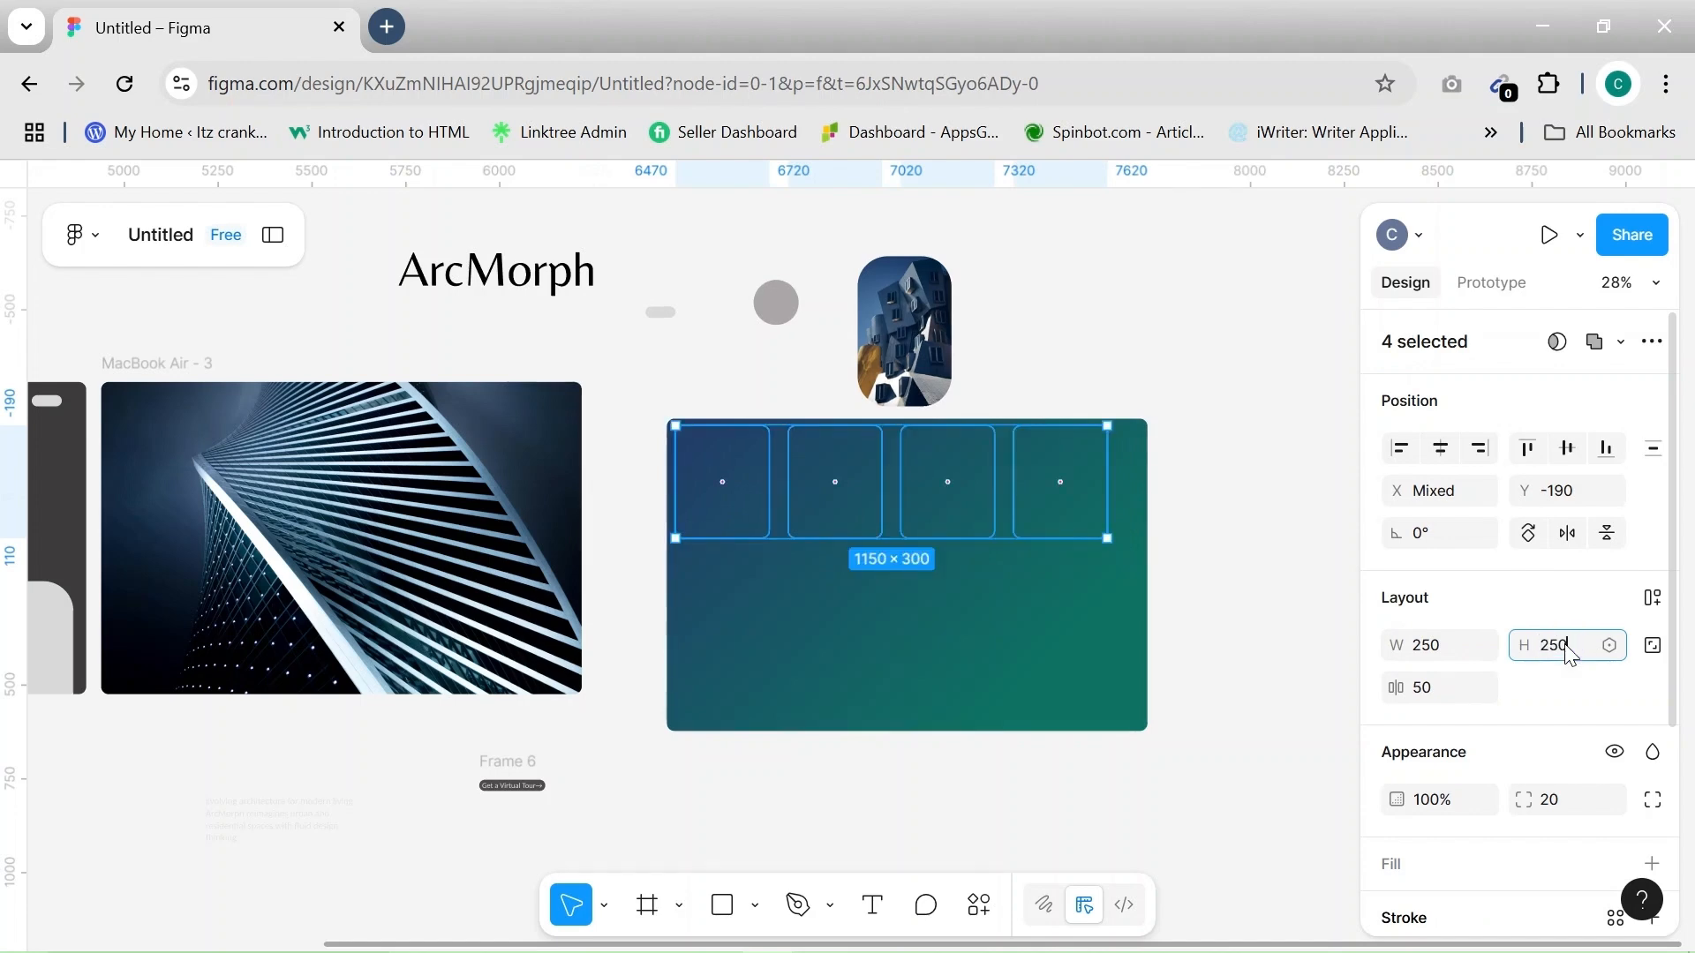
{"action": "left_click", "coordinate": [1216, 662]}
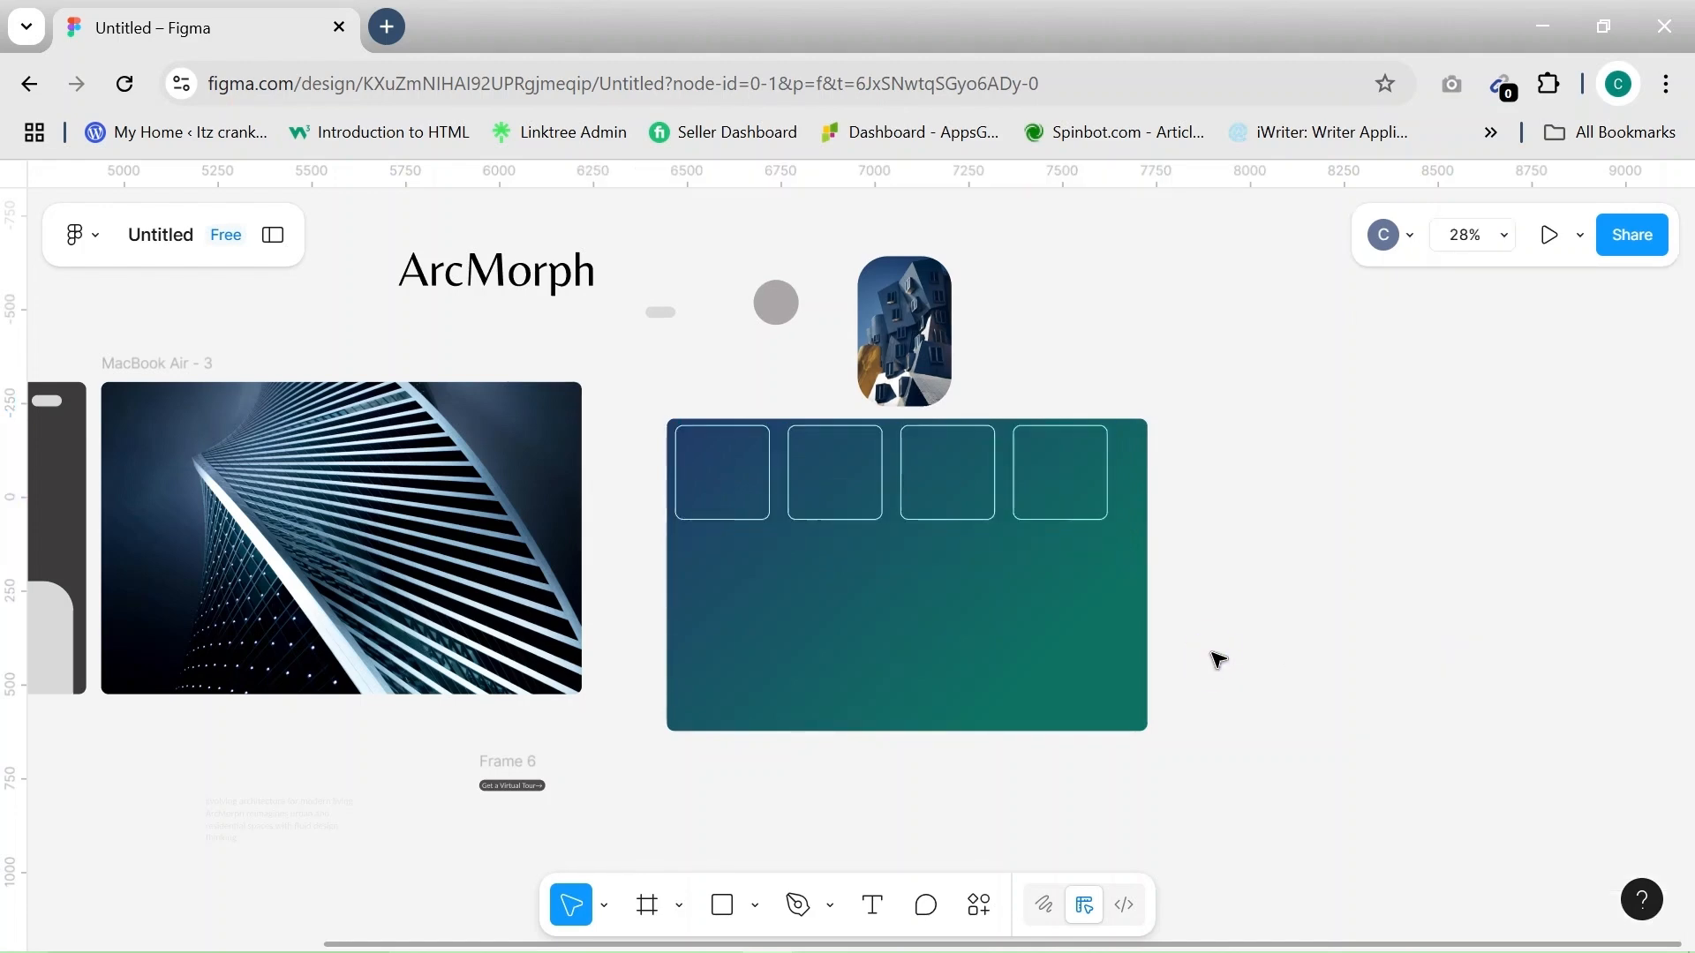
Move the gradient rectangle away from the row of outlined squares, to the empty canvas above and to the right
{"action": "left_click", "coordinate": [765, 490]}
{"action": "left_click", "coordinate": [840, 488]}
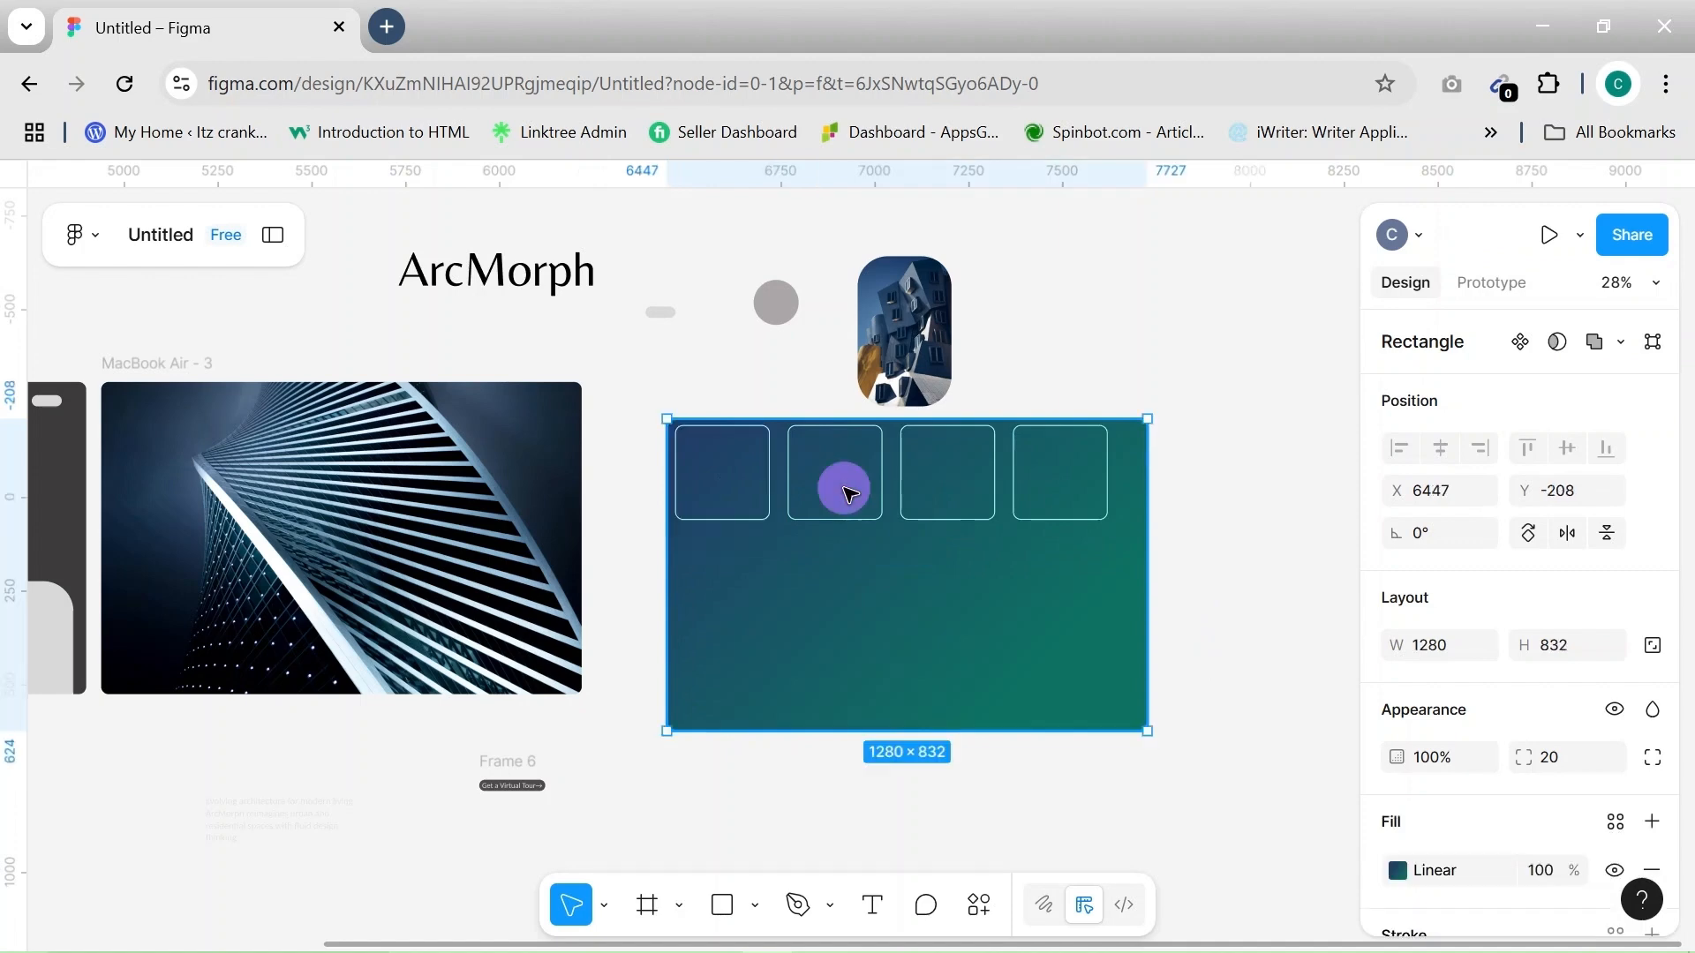
{"action": "left_click", "coordinate": [717, 484]}
{"action": "left_click", "coordinate": [876, 639]}
{"action": "left_click_drag", "start_coordinate": [876, 639], "coordinate": [1244, 216]}
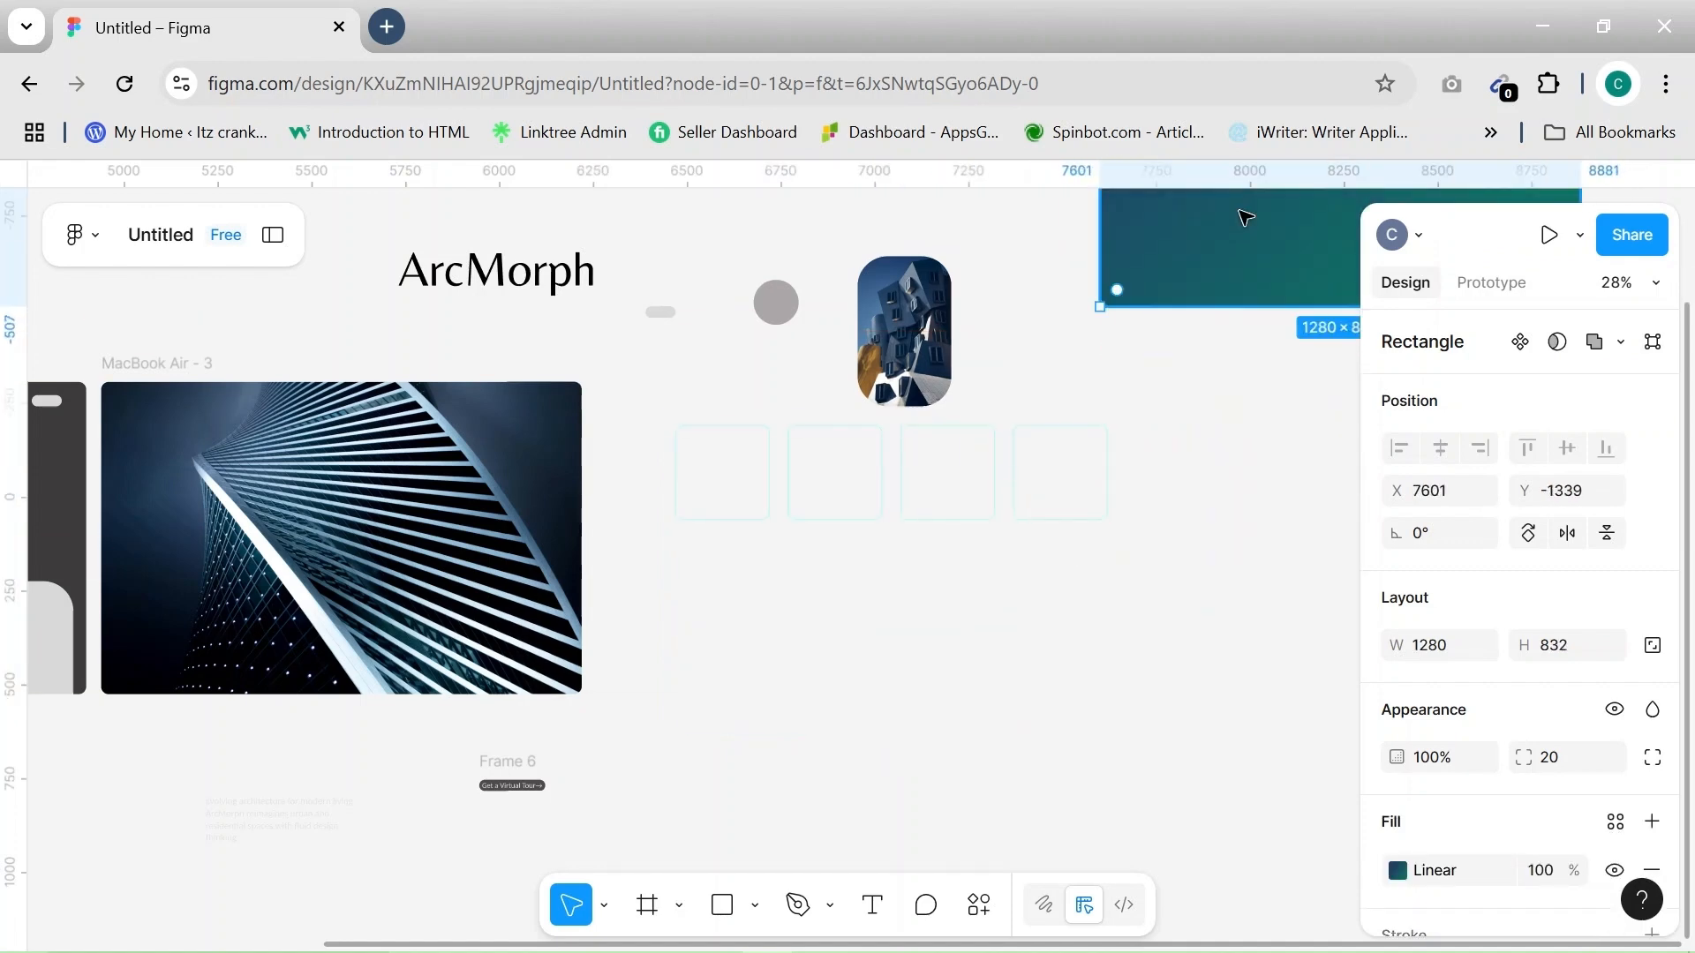
Align the four squares and the rounded building photo on their vertical centers, and try a horizontal spacing of 0 between them
{"action": "scroll", "coordinate": [681, 331], "scroll_direction": "up", "scroll_amount": 5}
{"action": "scroll", "coordinate": [618, 349], "scroll_direction": "right", "scroll_amount": 5}
{"action": "left_click", "coordinate": [103, 504]}
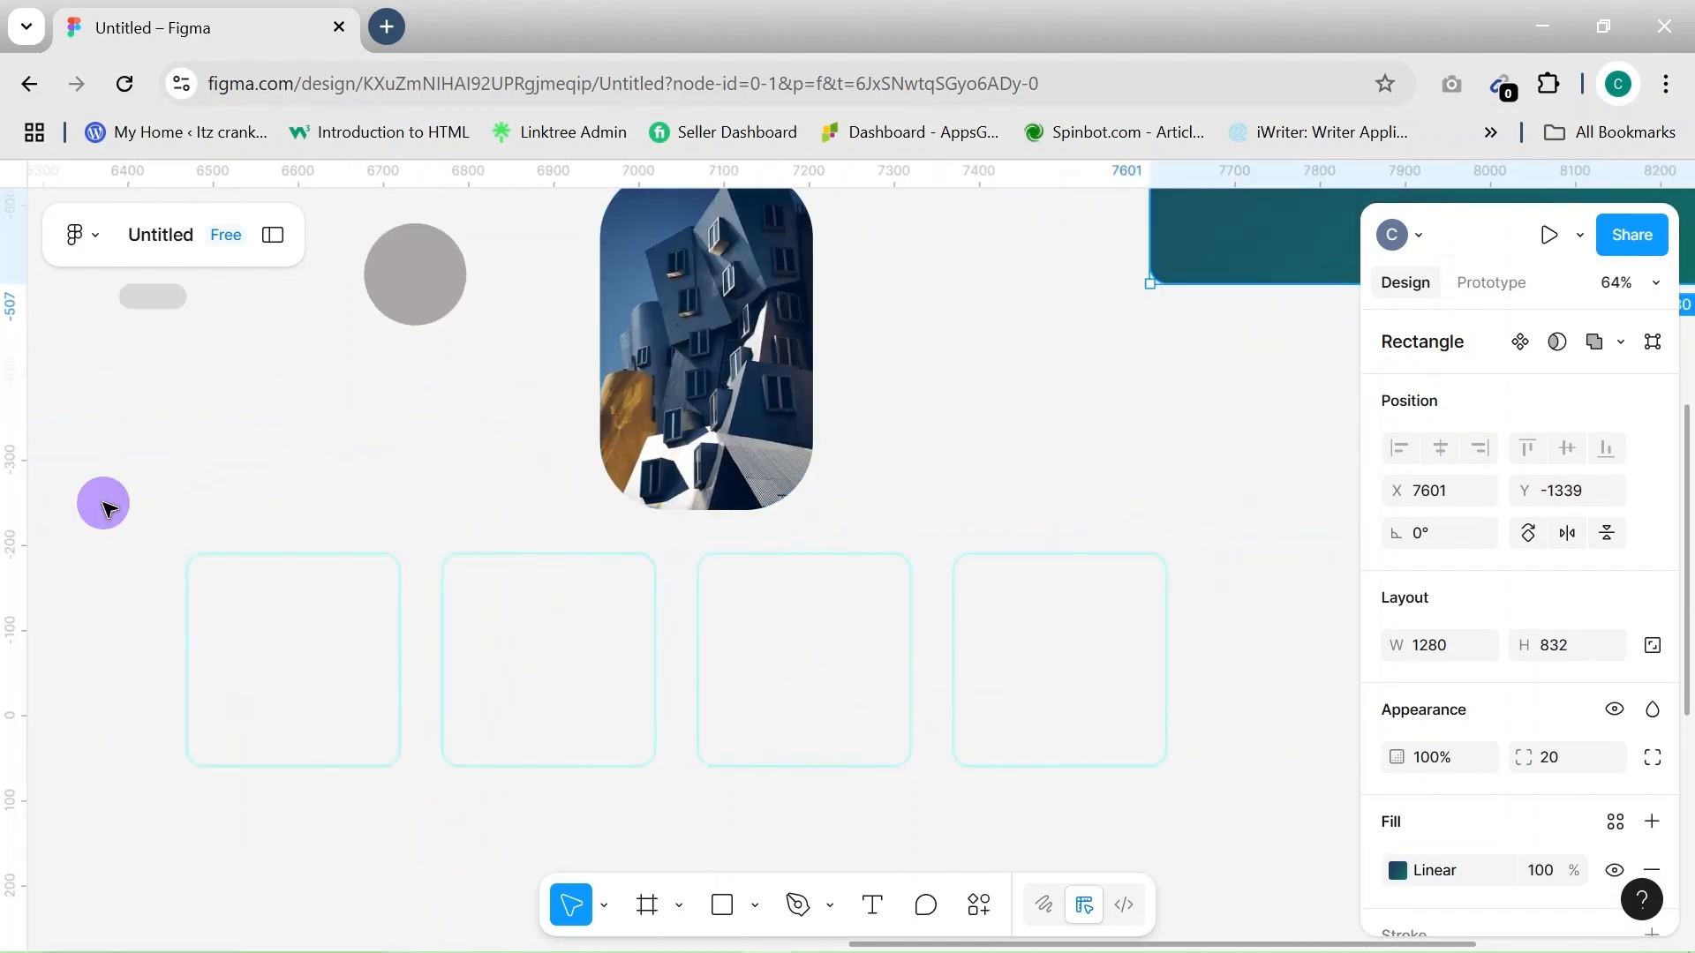
{"action": "left_click_drag", "start_coordinate": [200, 492], "coordinate": [1103, 821]}
{"action": "left_click", "coordinate": [1568, 449]}
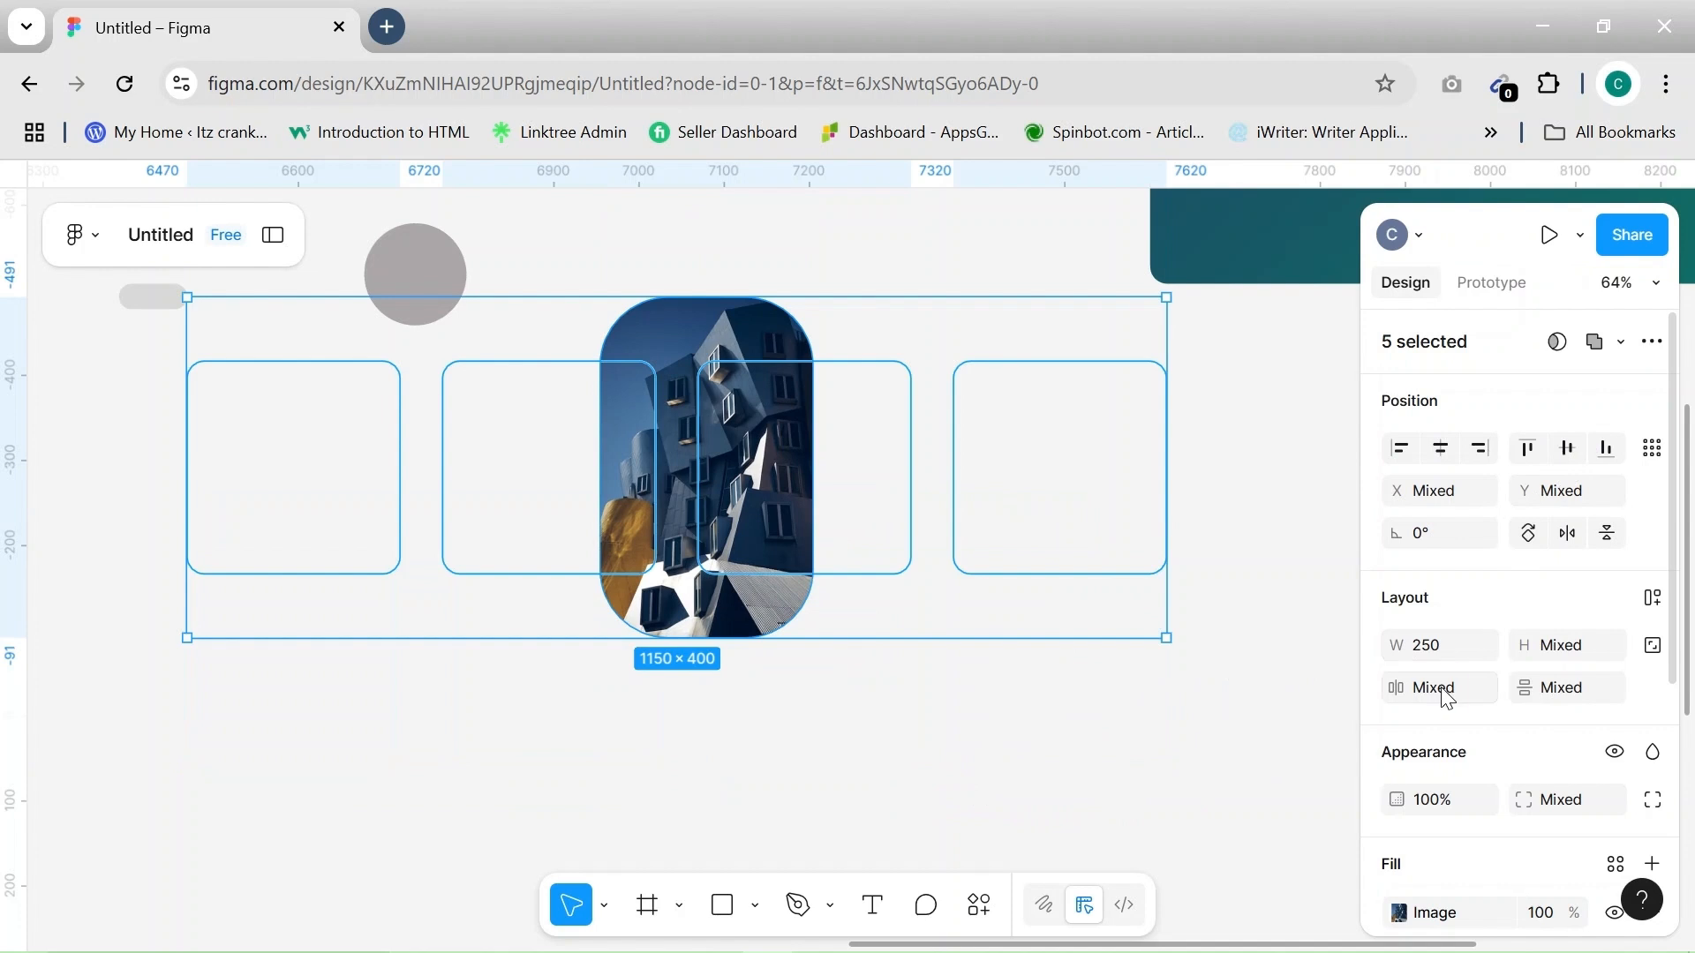
{"action": "type", "text": "0"}
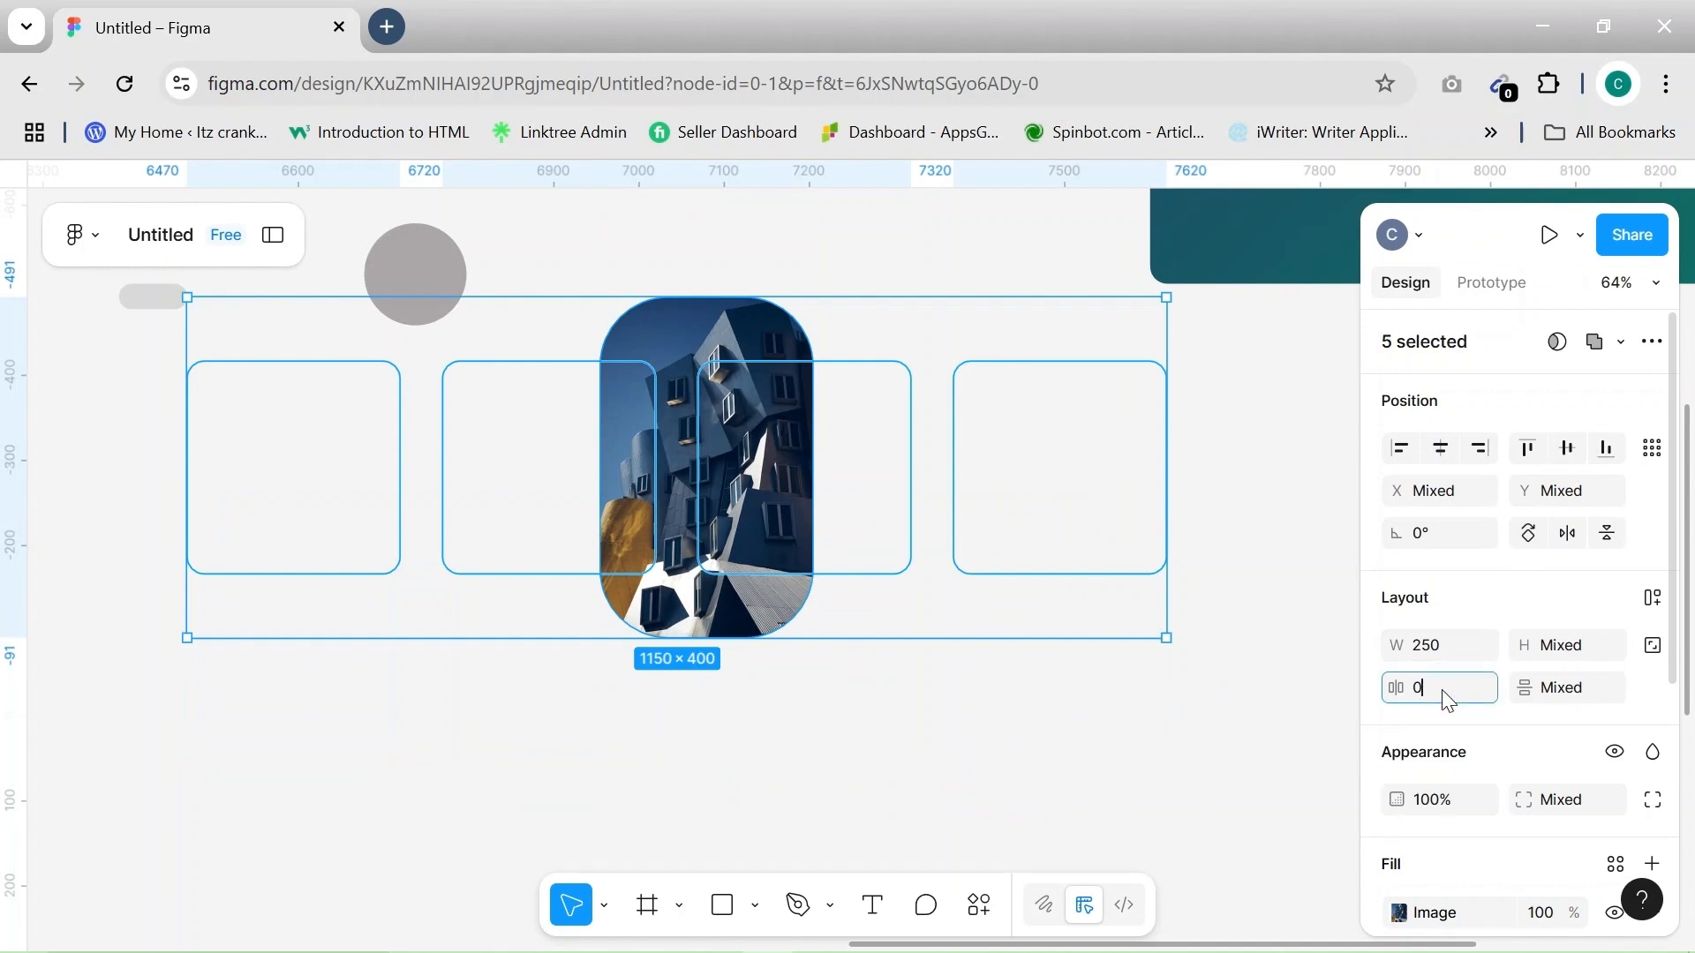
{"action": "left_click", "coordinate": [1014, 791]}
{"action": "key", "text": "ctrl+a"}
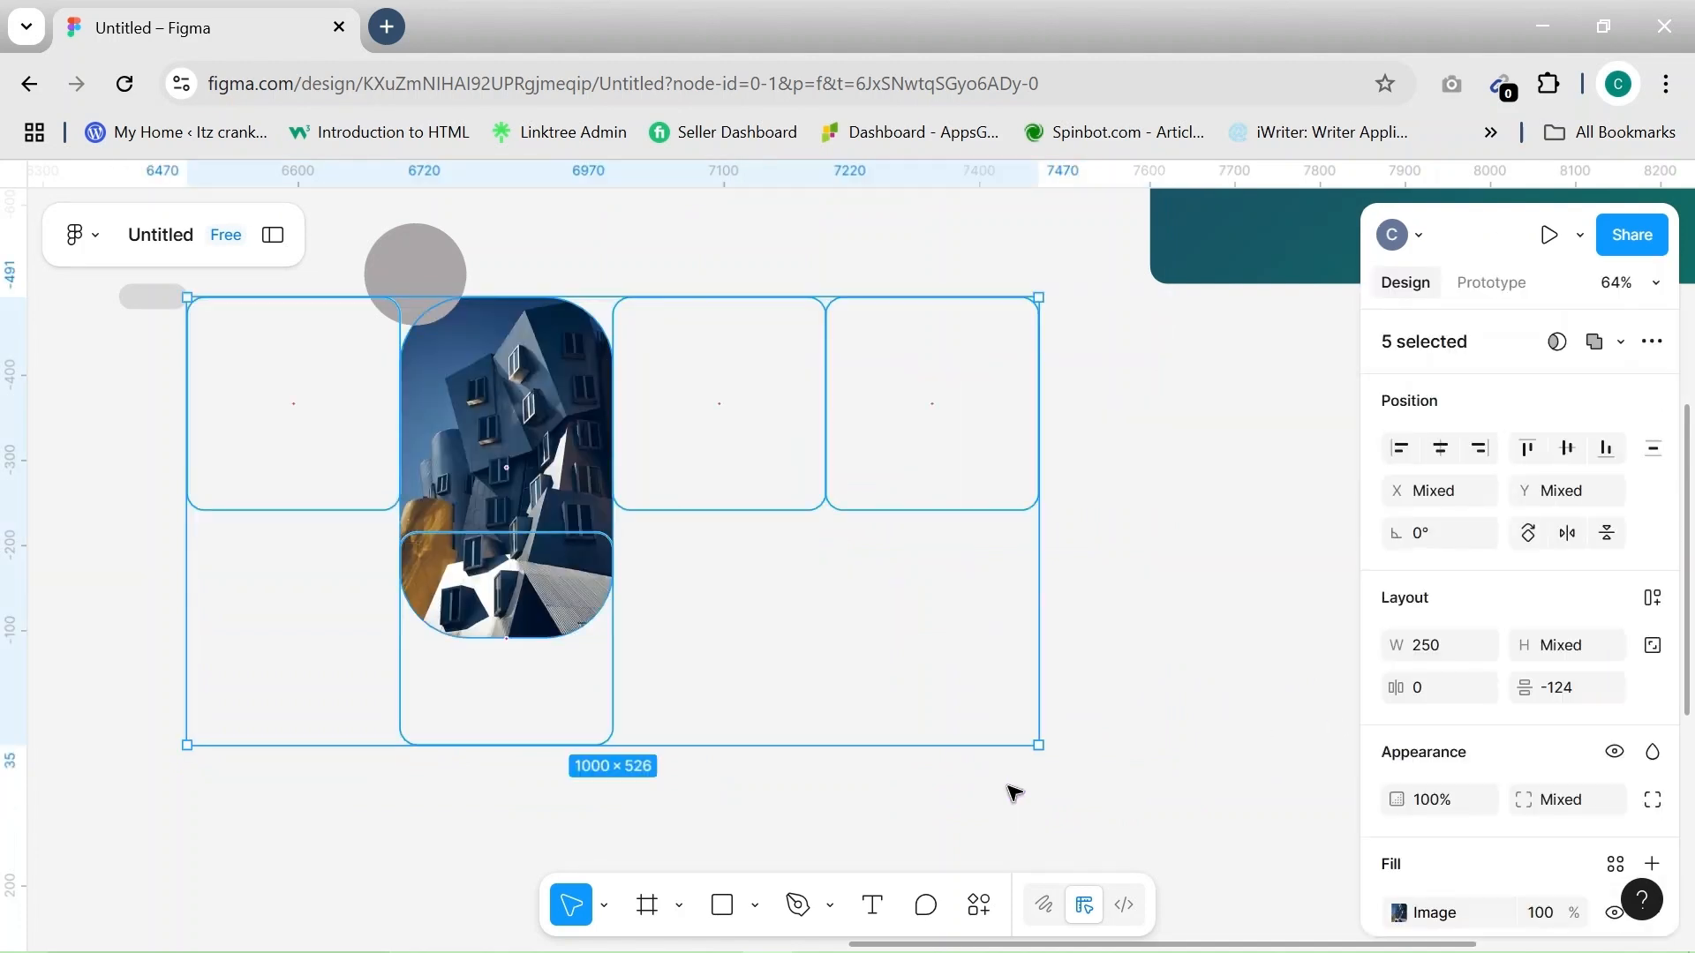
{"action": "key", "text": "ctrl+z"}
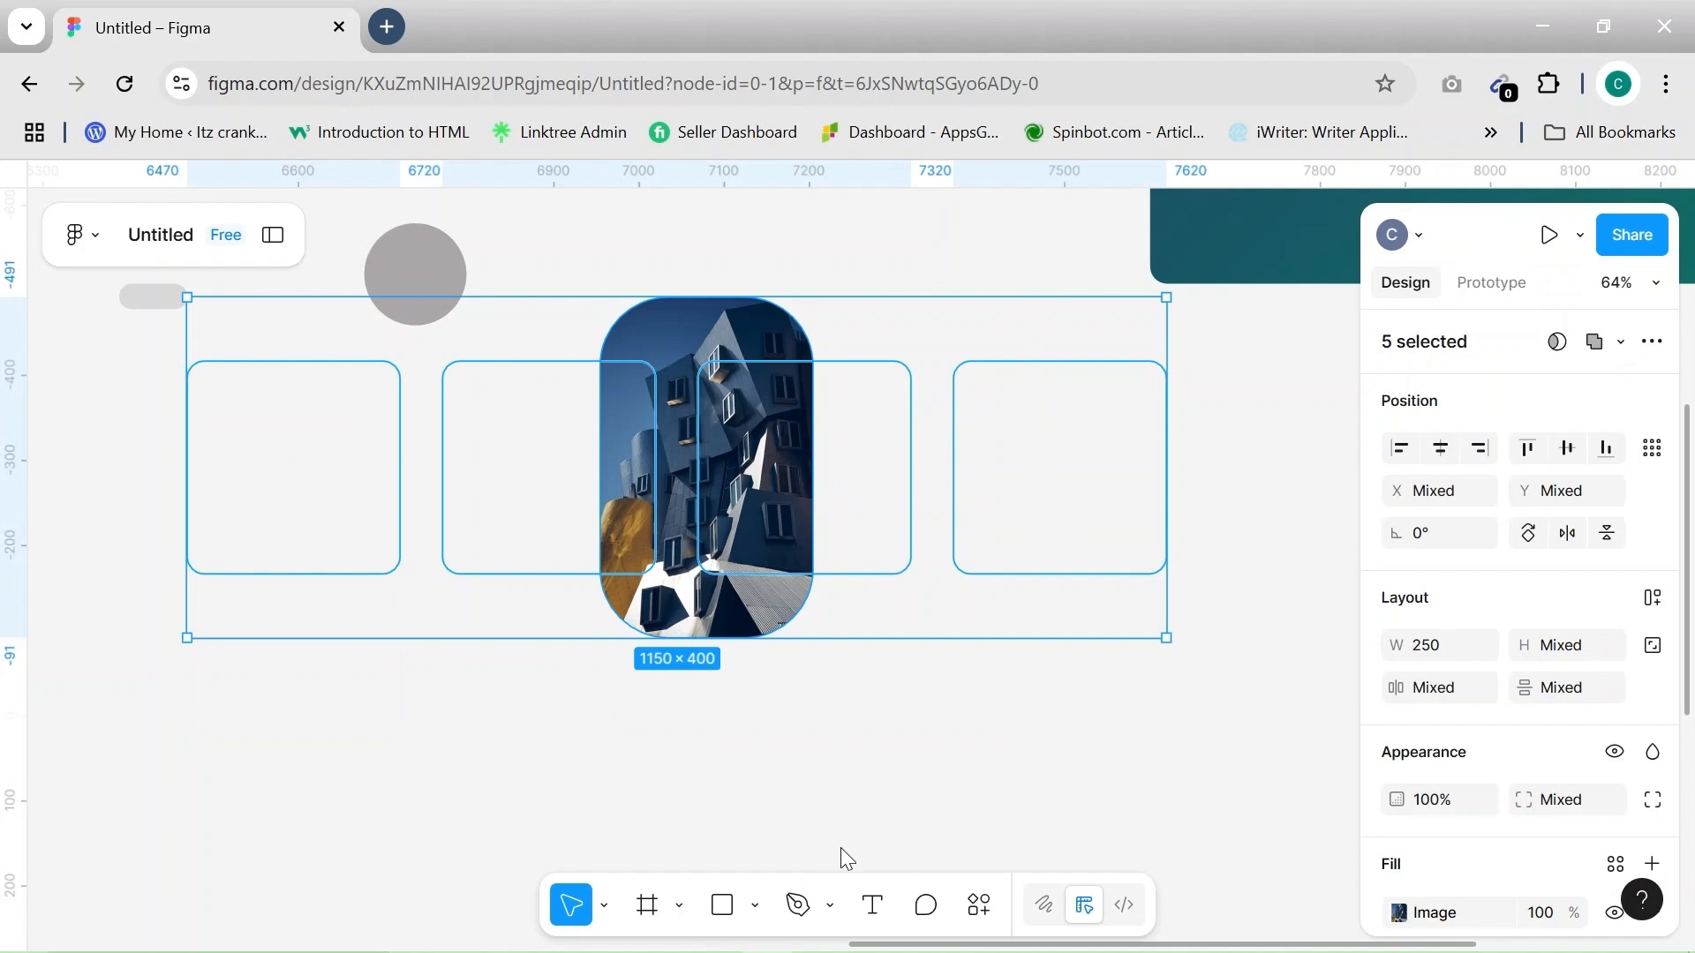
Move the squares and the rounded building photo down, and move the photo alone up, clear of the squares
{"action": "left_click_drag", "start_coordinate": [819, 327], "coordinate": [863, 481]}
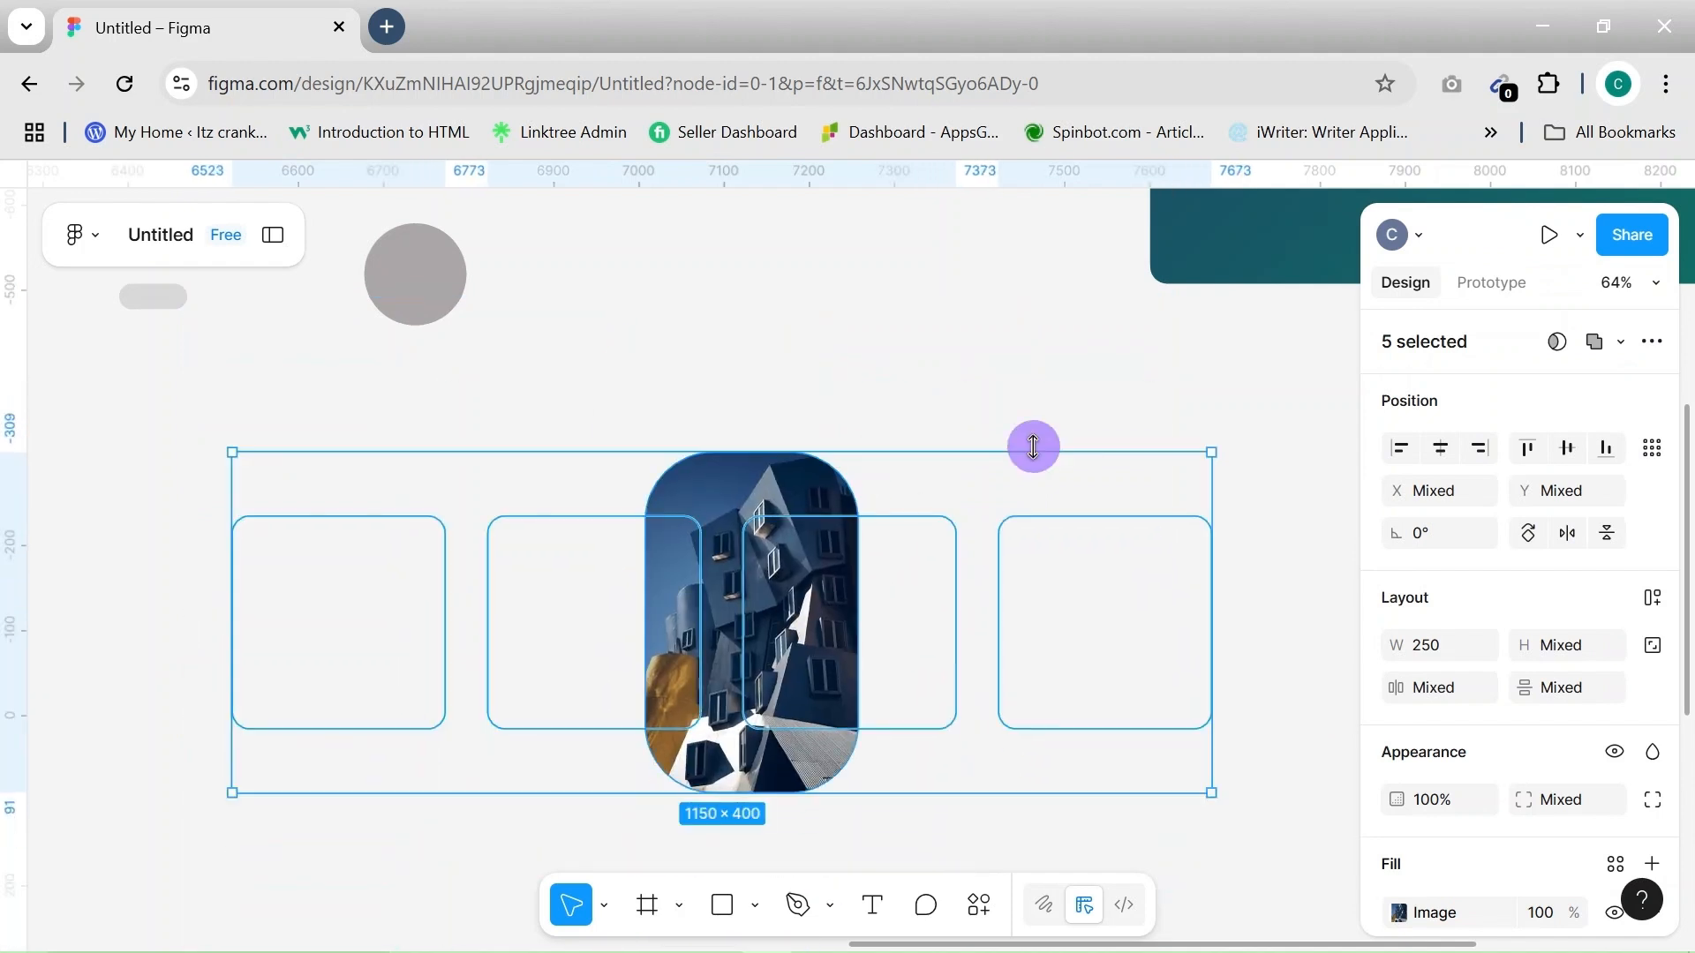
{"action": "left_click", "coordinate": [1121, 389]}
{"action": "left_click", "coordinate": [399, 645]}
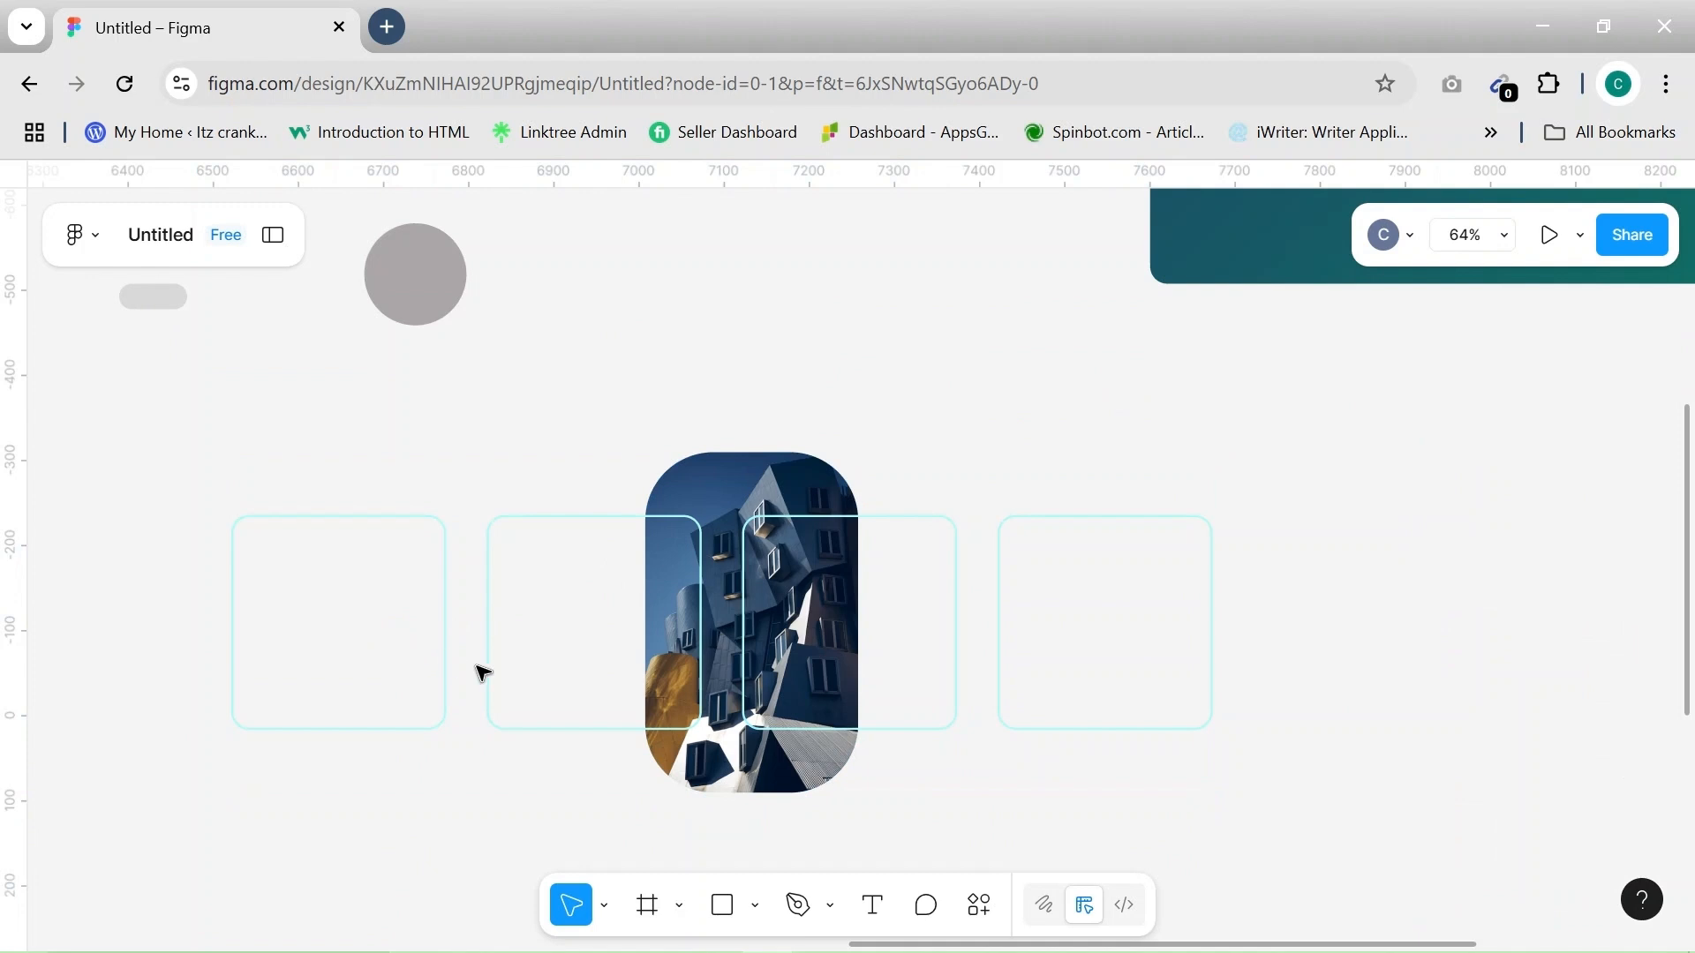
{"action": "left_click_drag", "start_coordinate": [733, 484], "coordinate": [747, 157]}
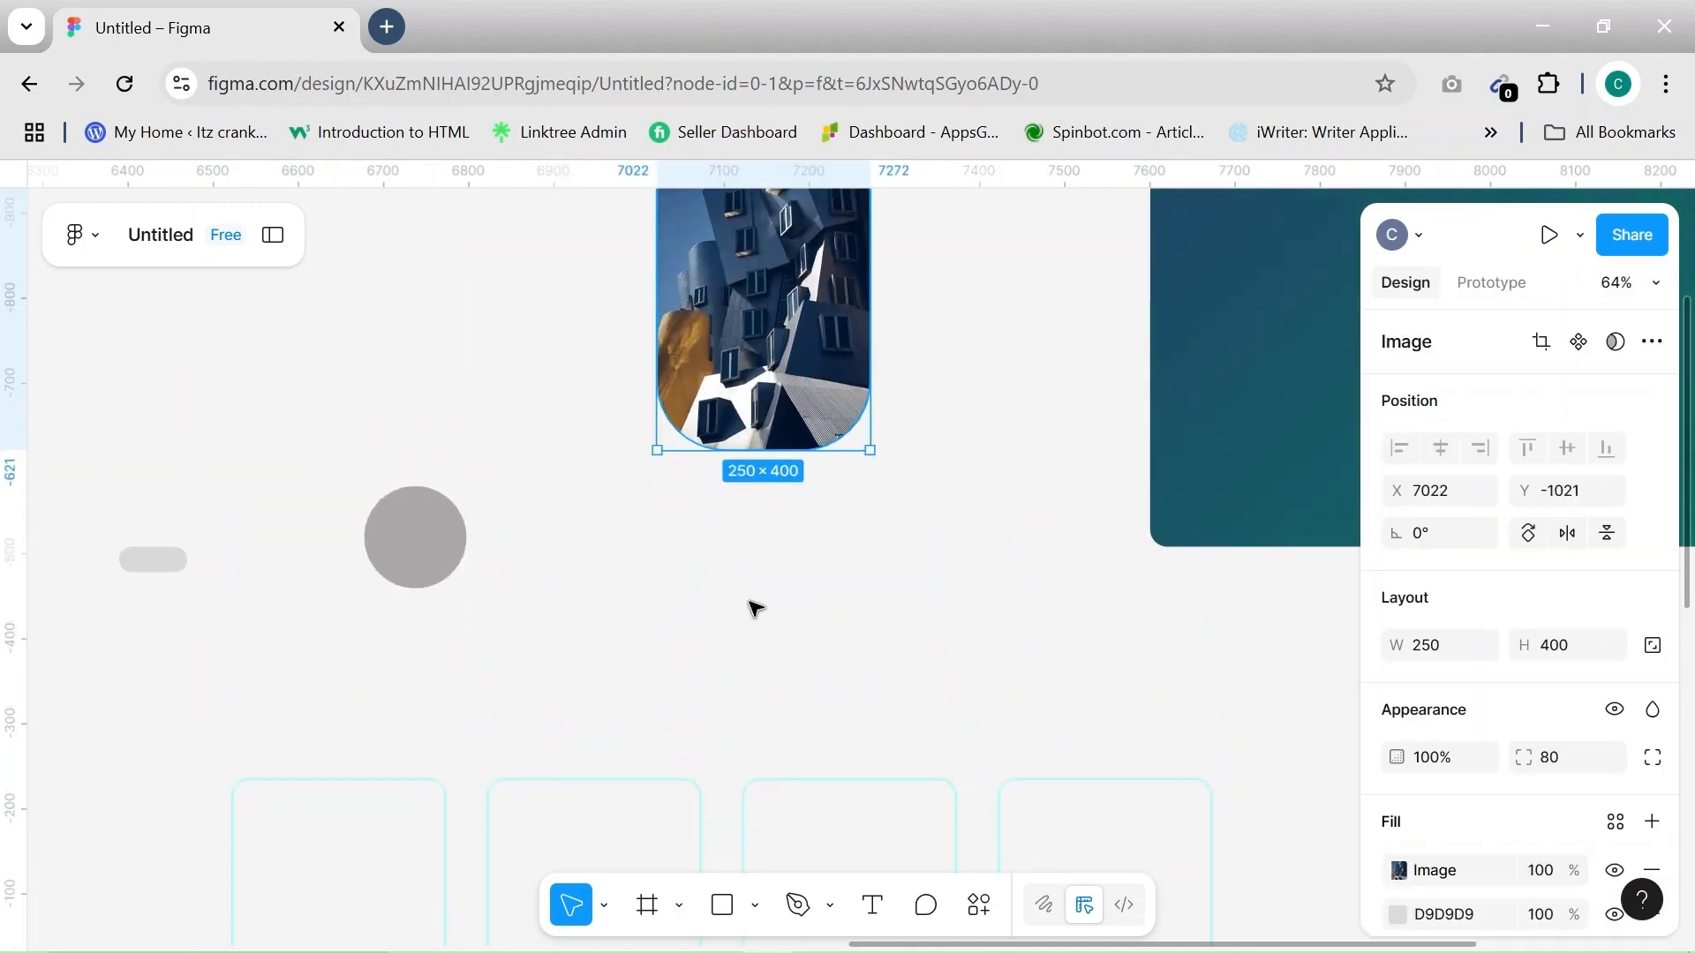
Set the horizontal spacing between the four outlined squares alone to 0
{"action": "scroll", "coordinate": [570, 344], "scroll_direction": "down", "scroll_amount": 4}
{"action": "left_click_drag", "start_coordinate": [191, 368], "coordinate": [1146, 757]}
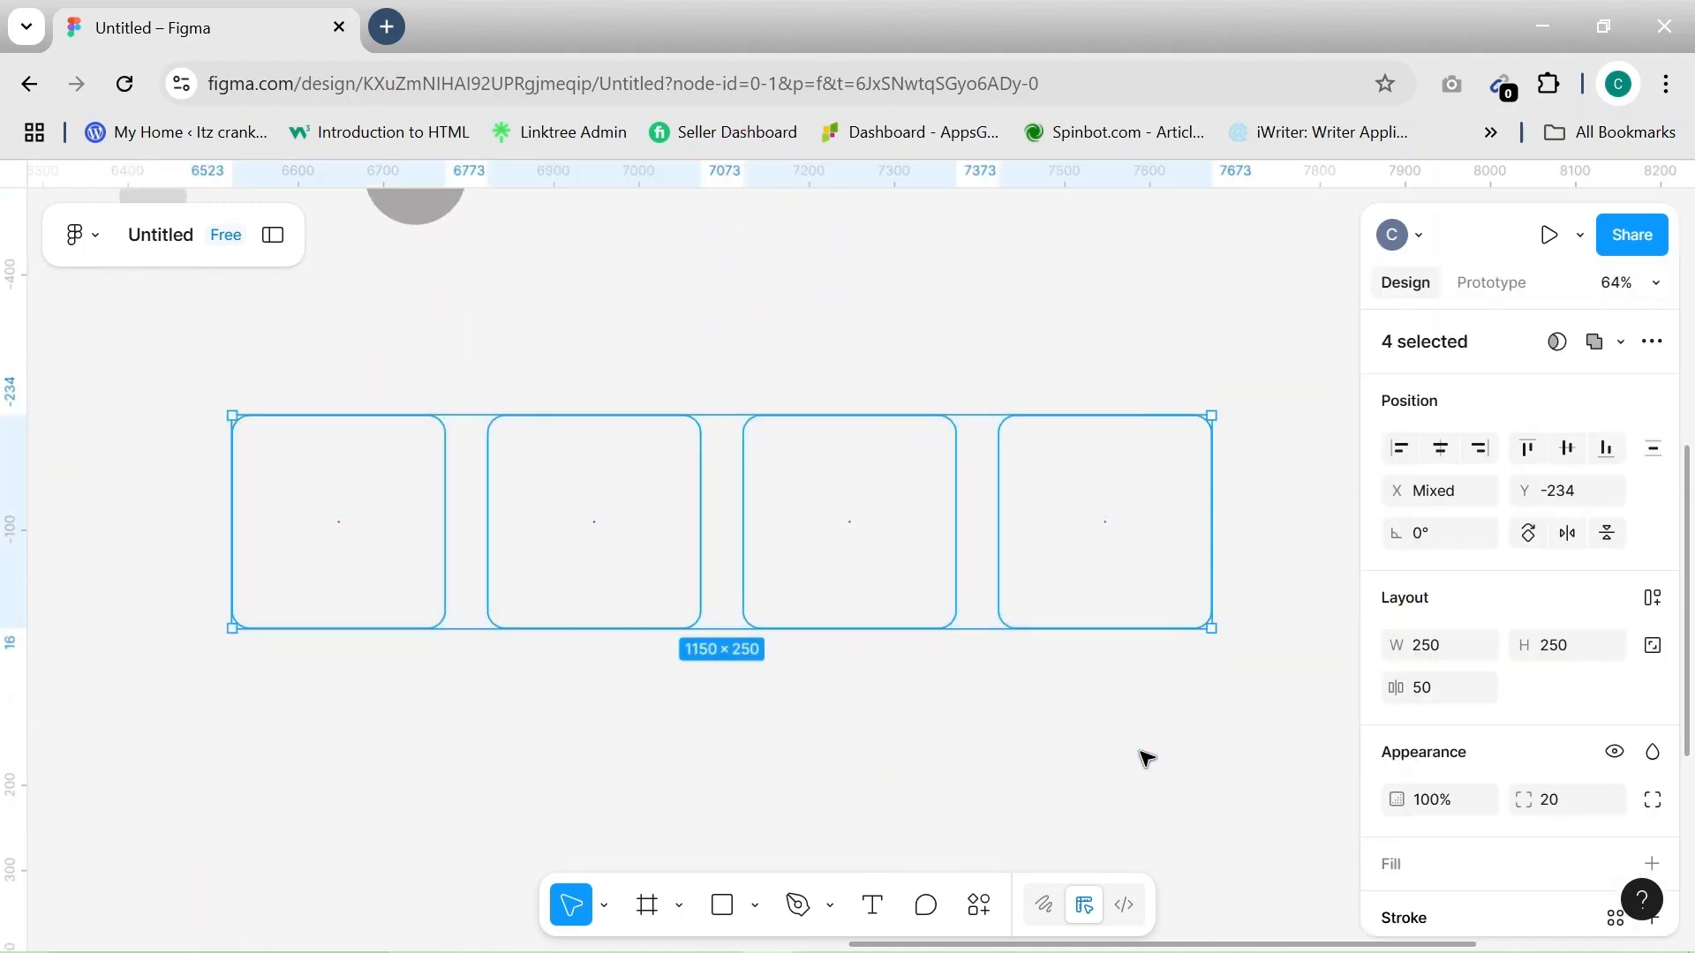
{"action": "left_click", "coordinate": [1454, 704]}
{"action": "type", "text": "0"}
{"action": "left_click", "coordinate": [1199, 748]}
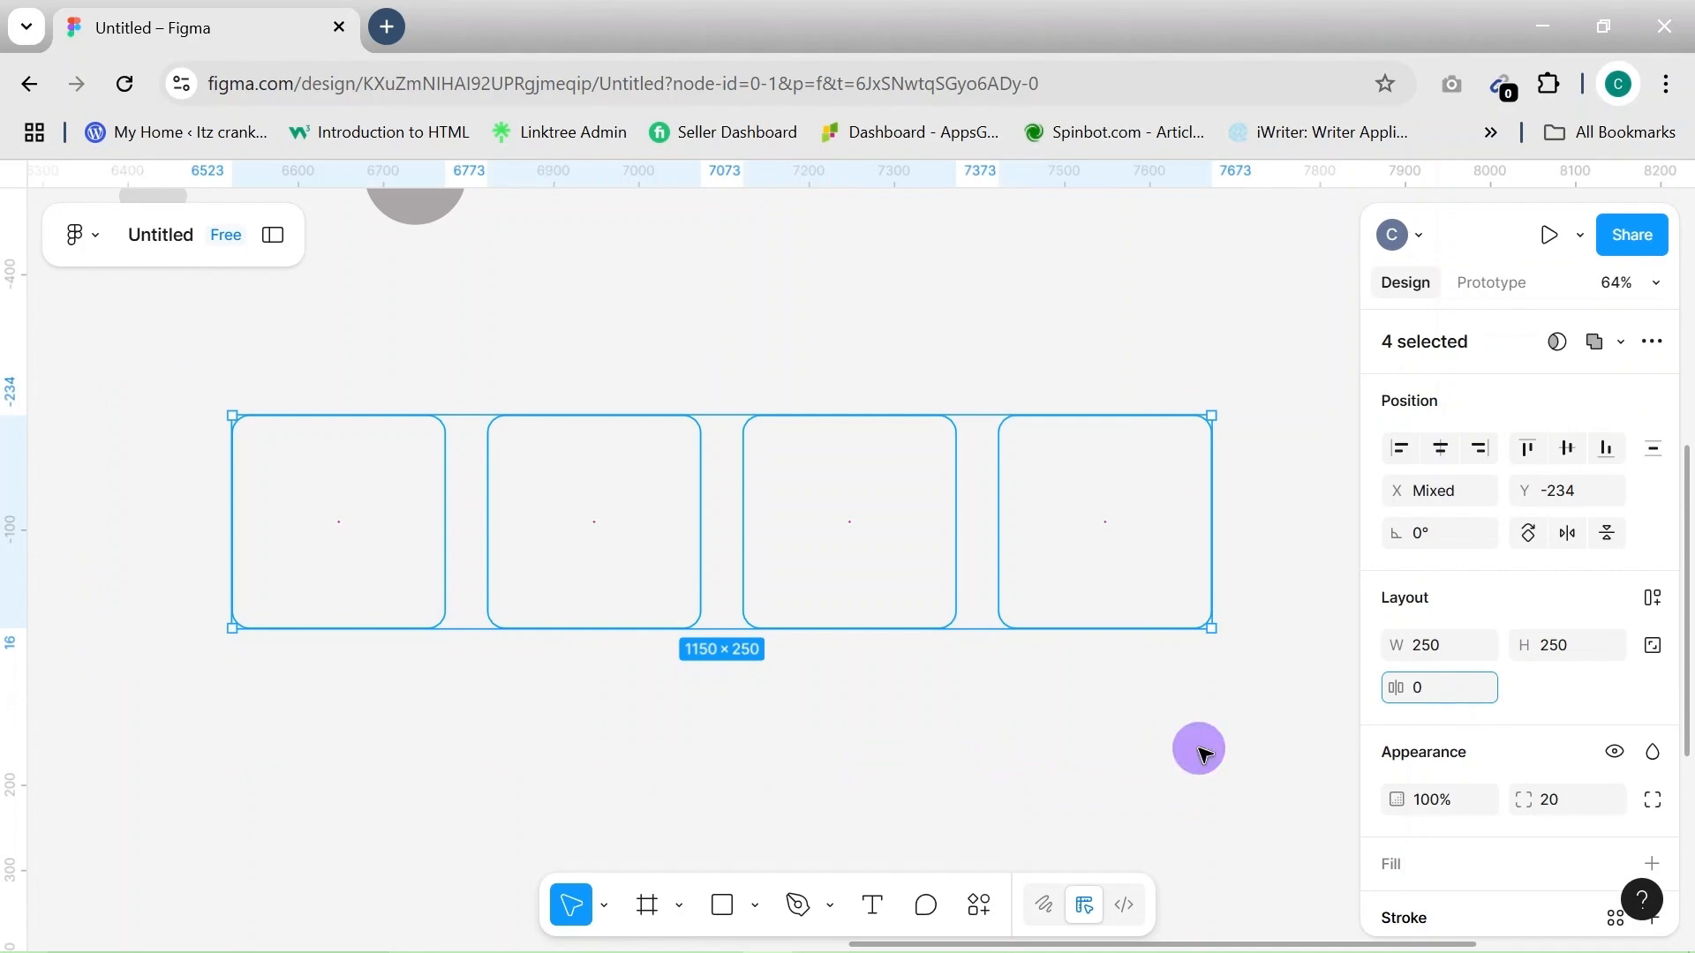
Resize the four outlined squares to a width and height of 280 each
{"action": "scroll", "coordinate": [790, 777], "scroll_direction": "down", "scroll_amount": 3, "text": "ctrl"}
{"action": "scroll", "coordinate": [586, 829], "scroll_direction": "left", "scroll_amount": 2}
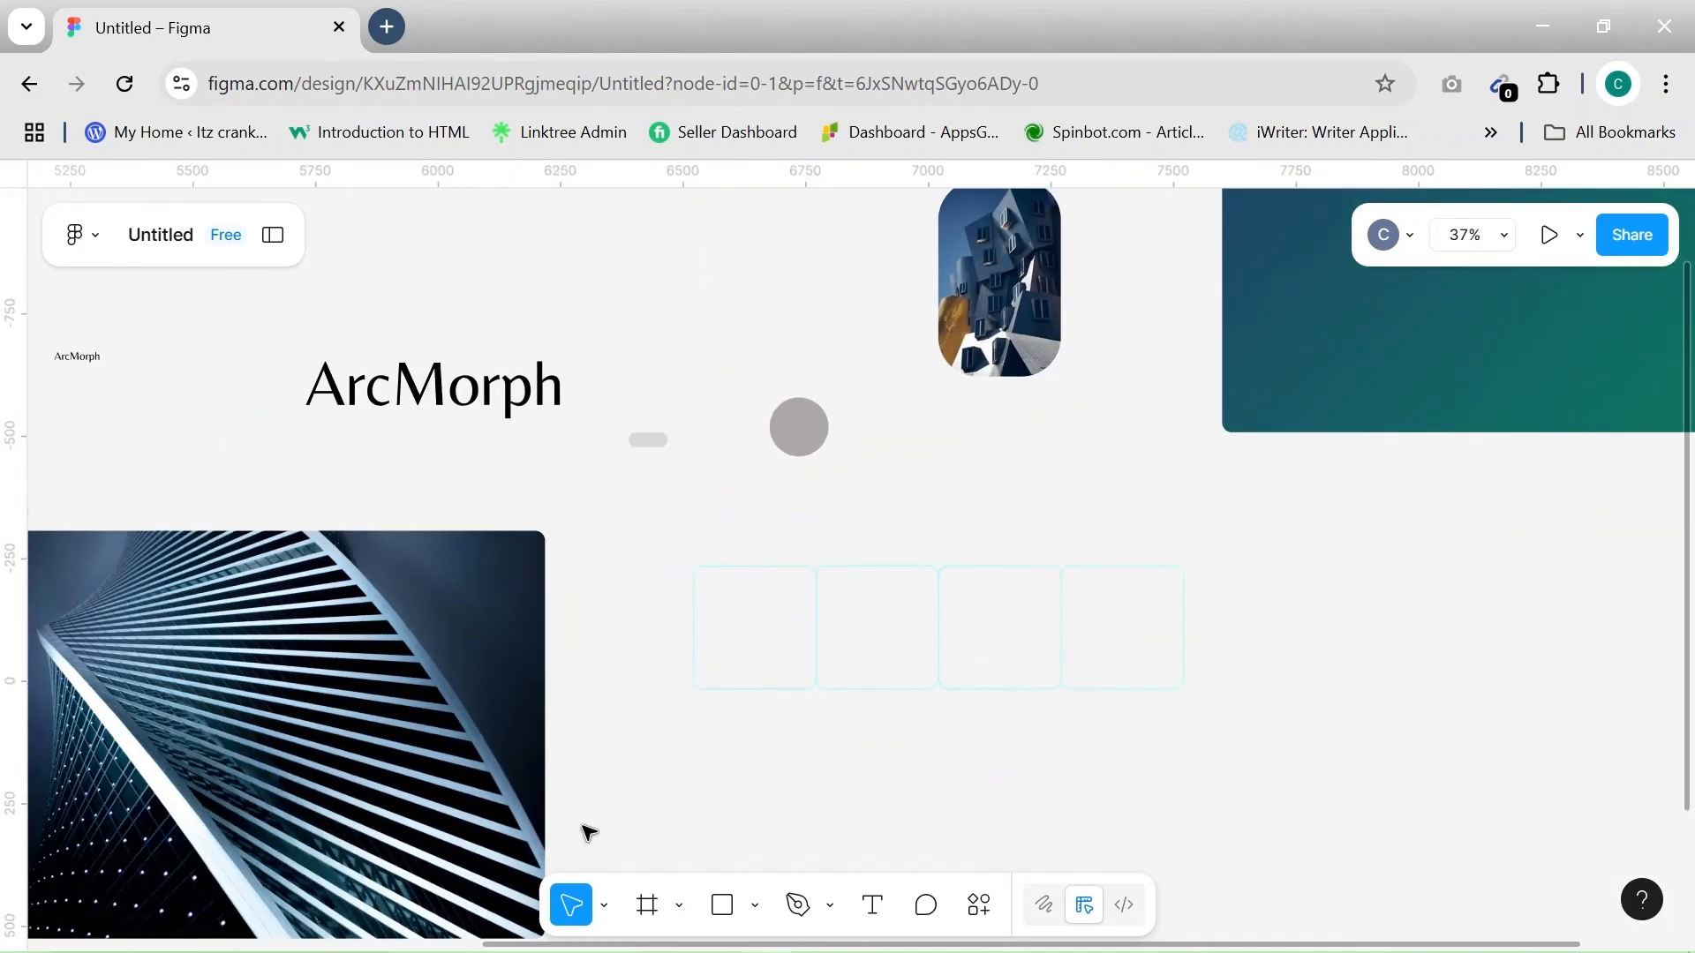
{"action": "scroll", "coordinate": [586, 828], "scroll_direction": "down", "scroll_amount": 3}
{"action": "scroll", "coordinate": [586, 833], "scroll_direction": "down", "scroll_amount": 3, "text": "ctrl"}
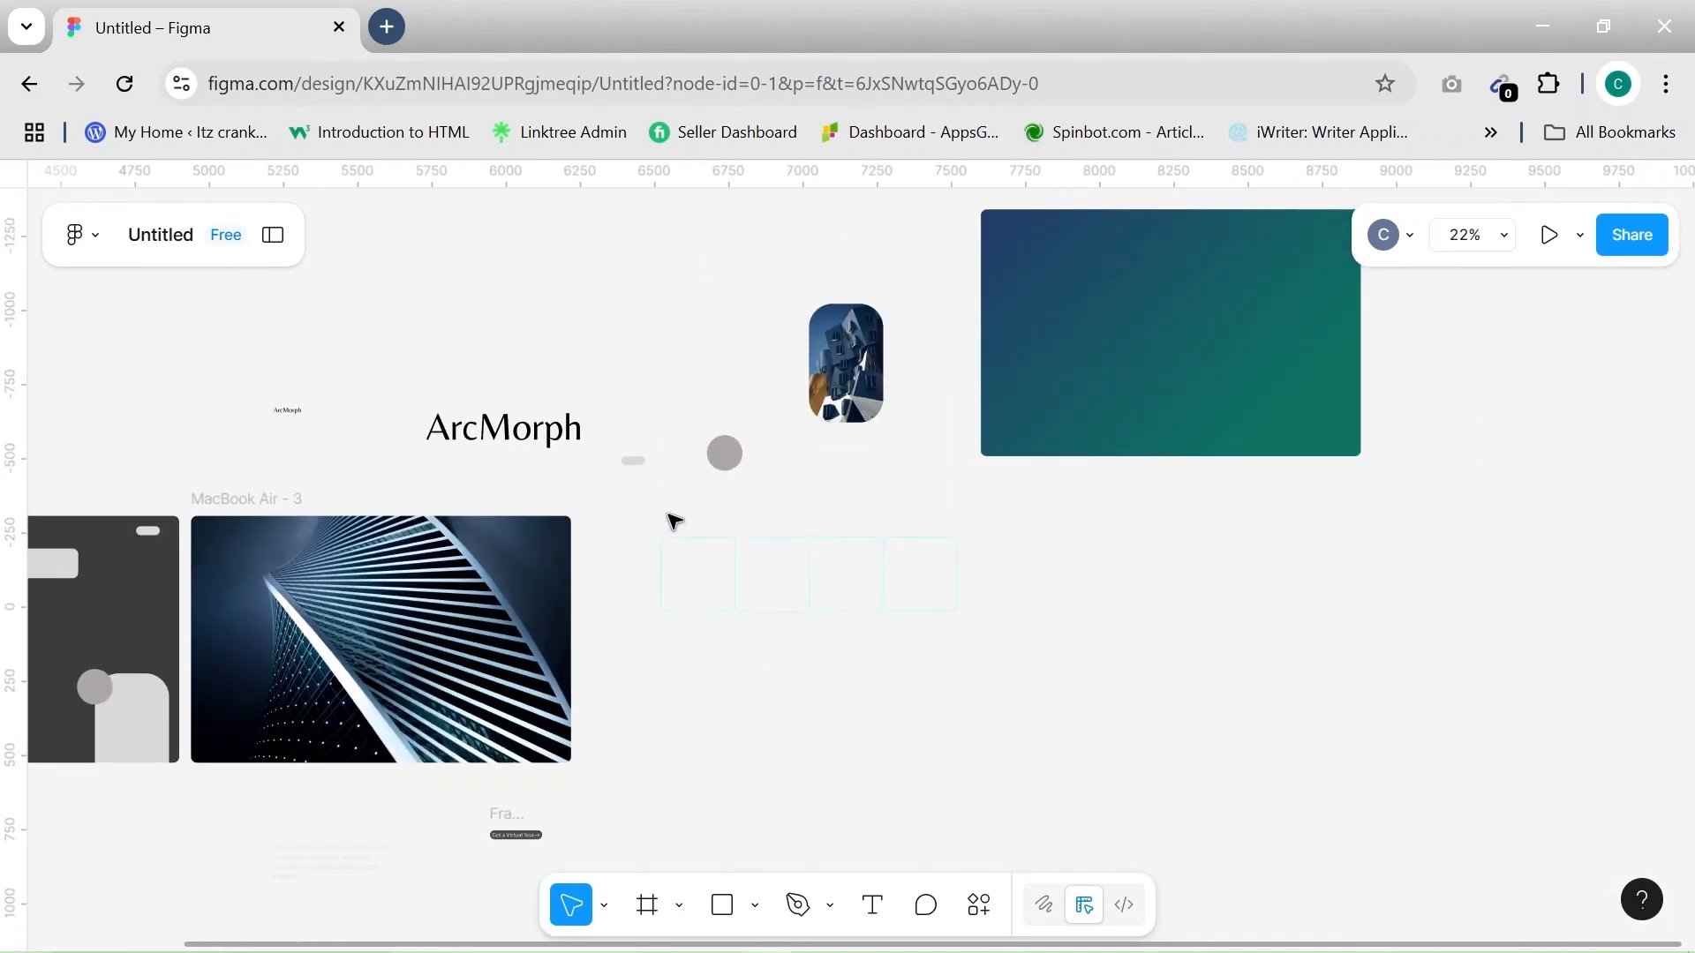
{"action": "left_click_drag", "start_coordinate": [663, 516], "coordinate": [1109, 712]}
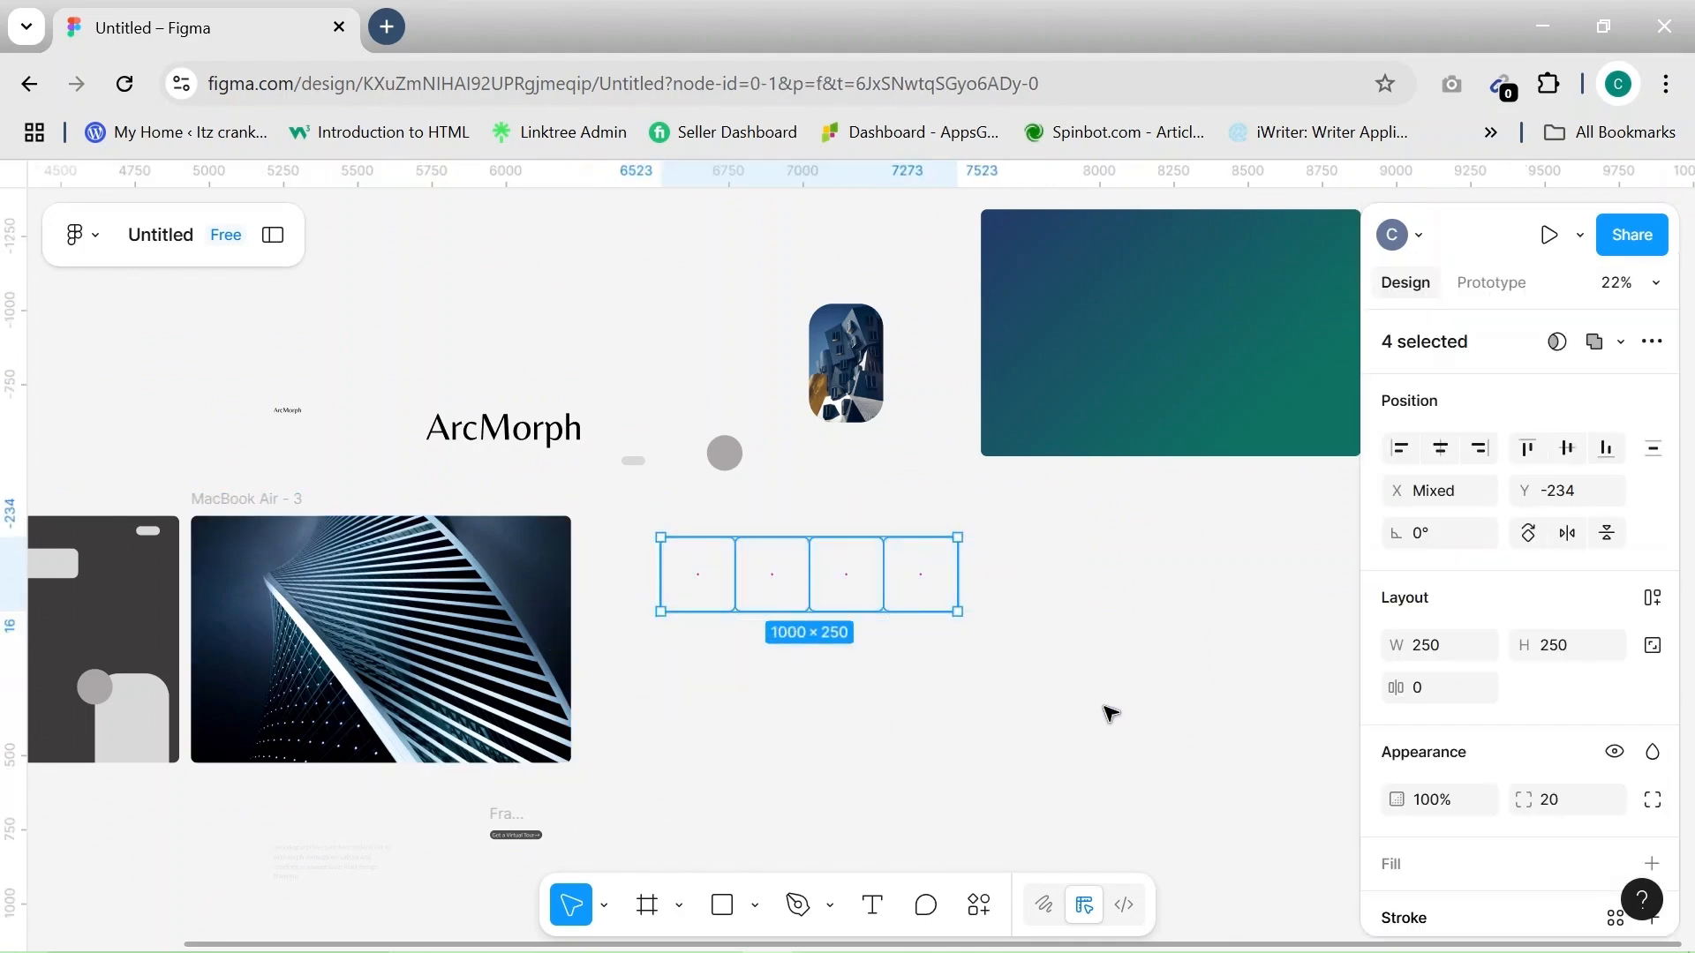
{"action": "left_click", "coordinate": [1449, 648]}
{"action": "type", "text": "280"}
{"action": "left_click", "coordinate": [1576, 648]}
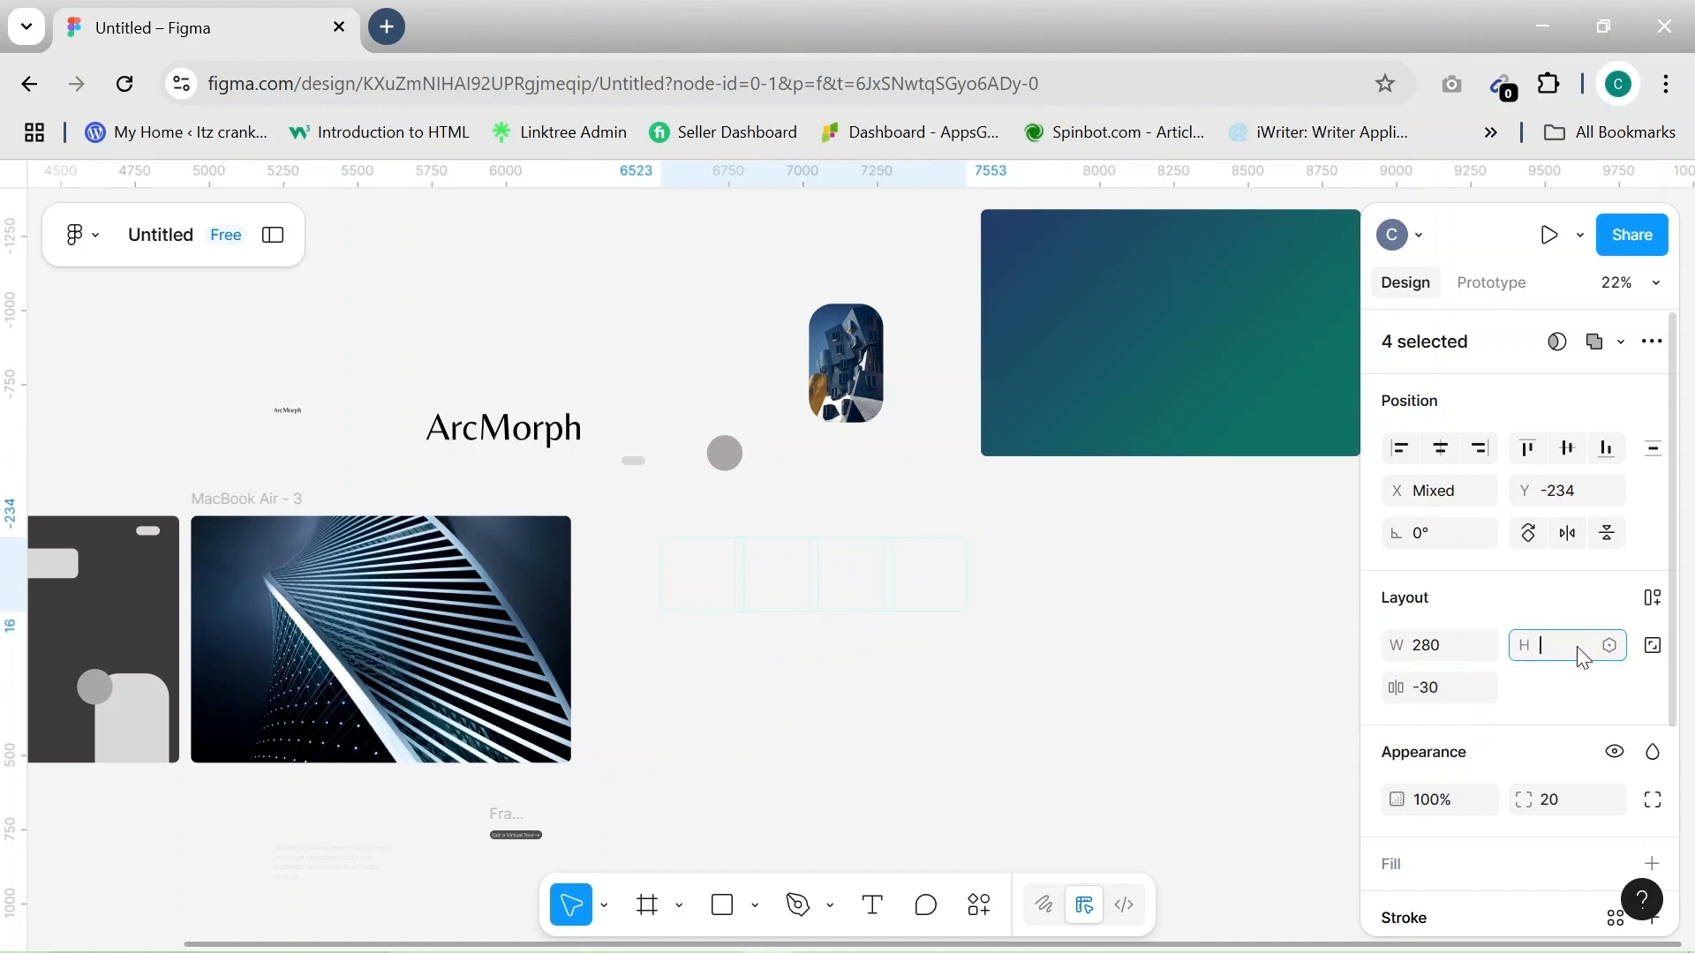
{"action": "type", "text": "280"}
{"action": "left_click", "coordinate": [1032, 745]}
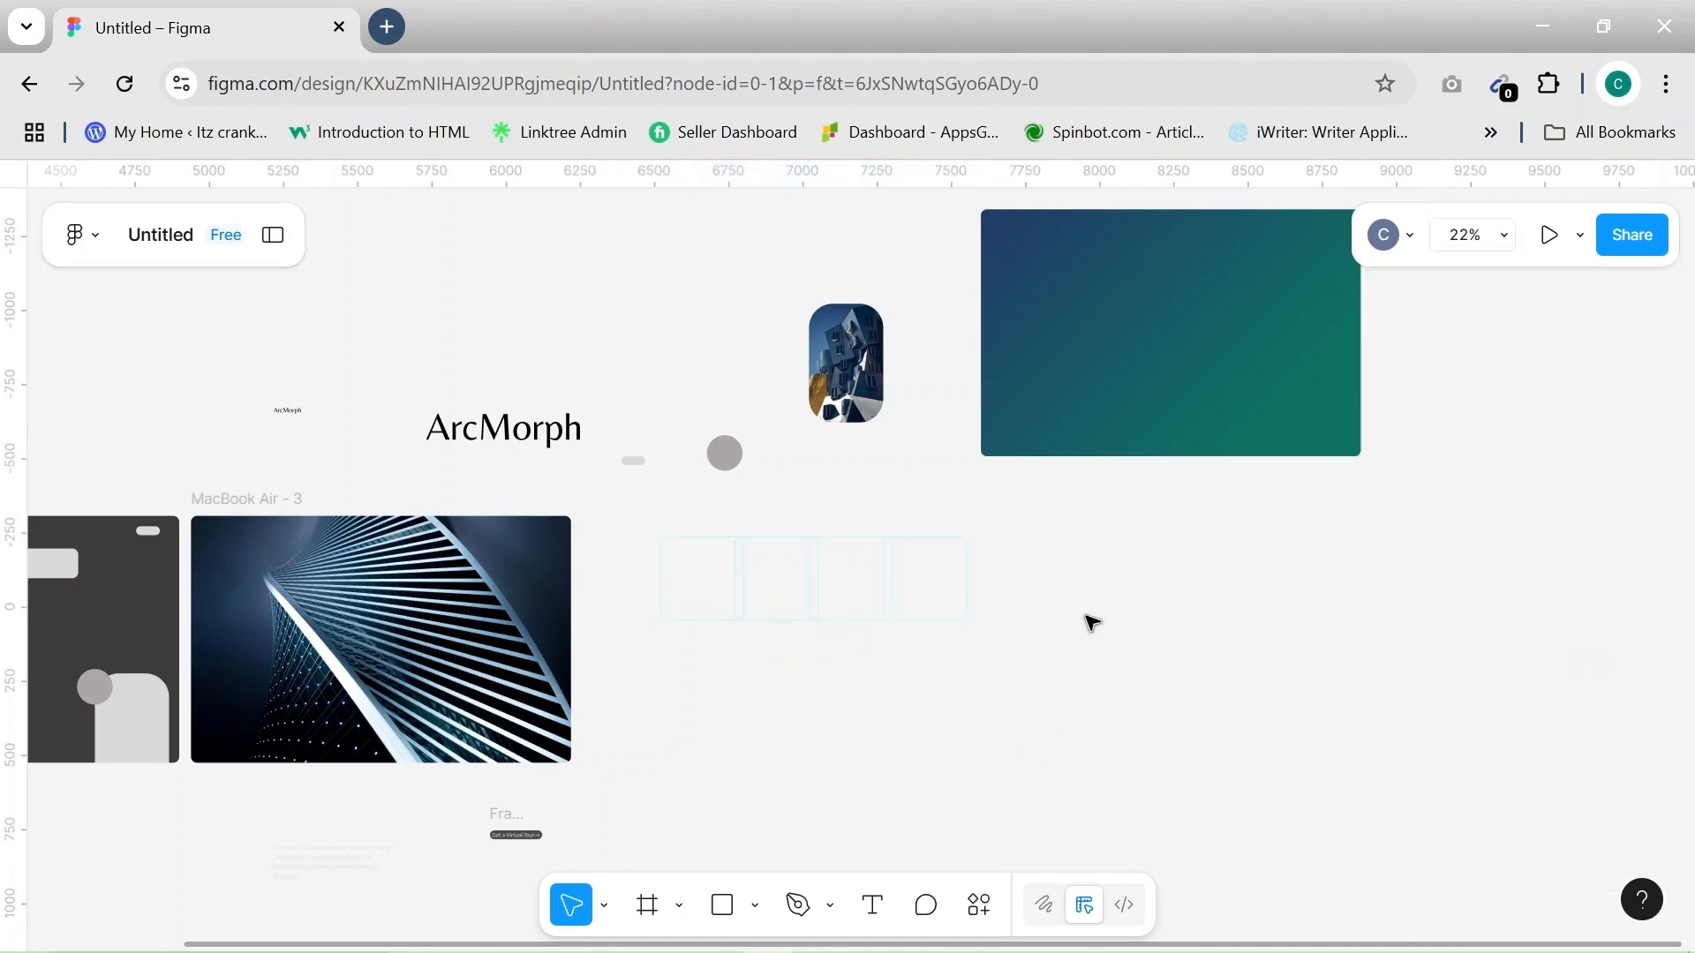
Close the overlaps between the resized squares by setting their horizontal spacing to 0
{"action": "left_click_drag", "start_coordinate": [650, 515], "coordinate": [1093, 685]}
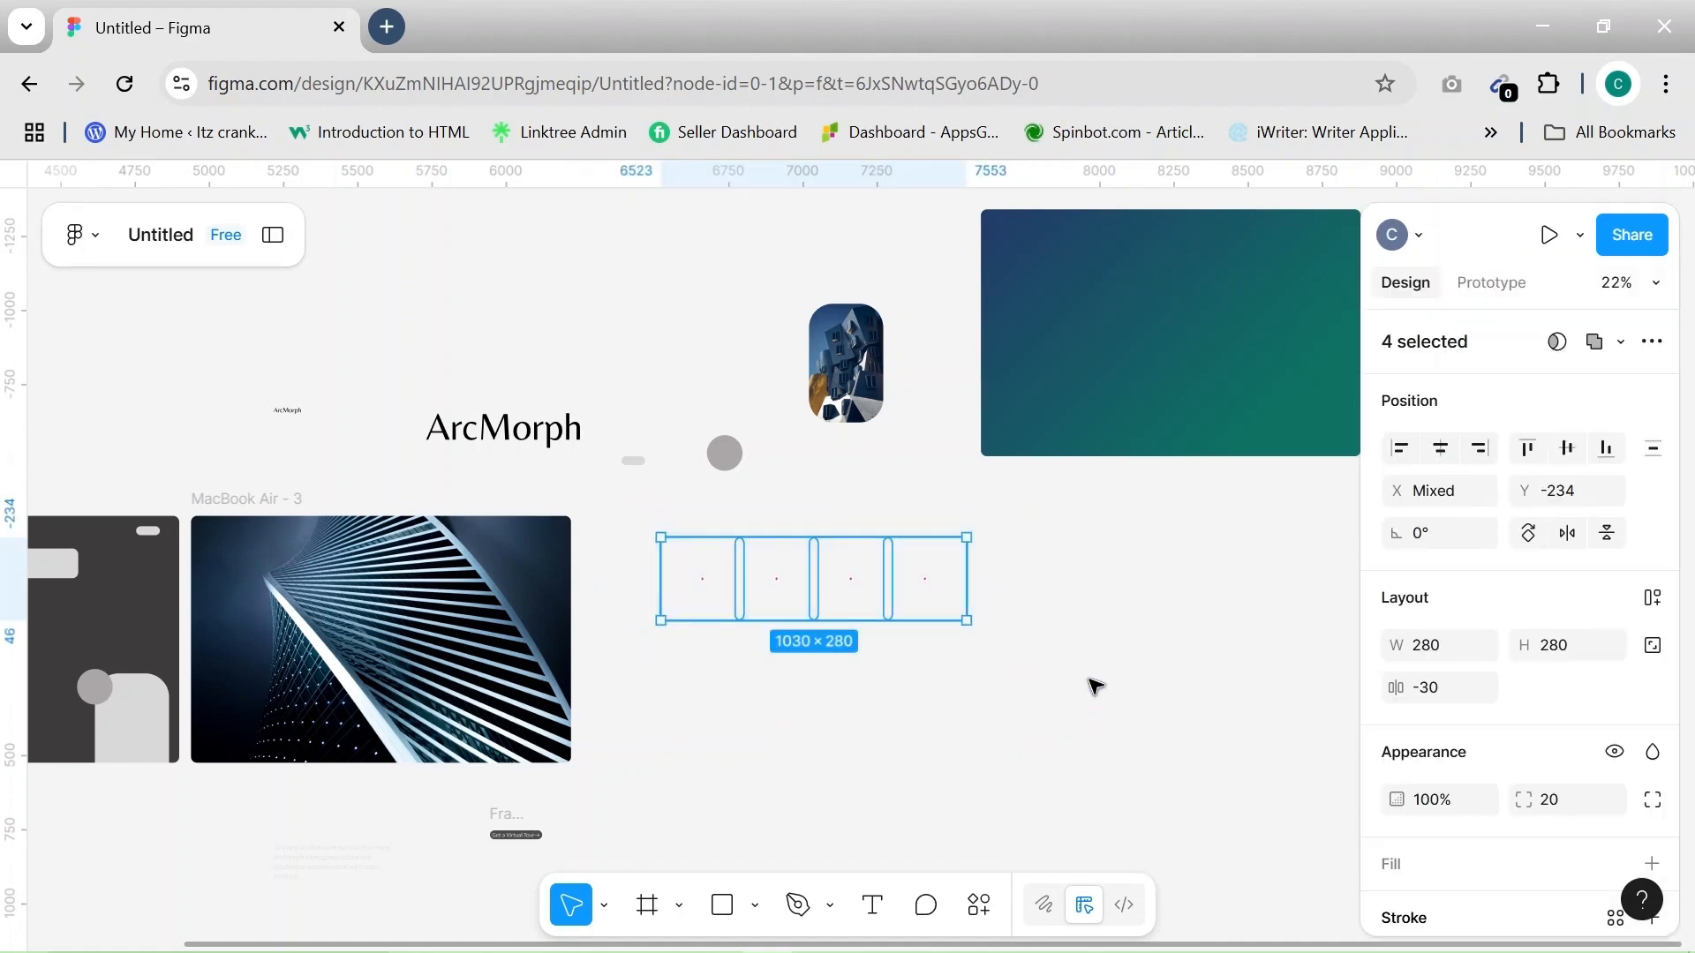
{"action": "left_click", "coordinate": [1455, 702]}
{"action": "type", "text": "0"}
{"action": "left_click", "coordinate": [1113, 717]}
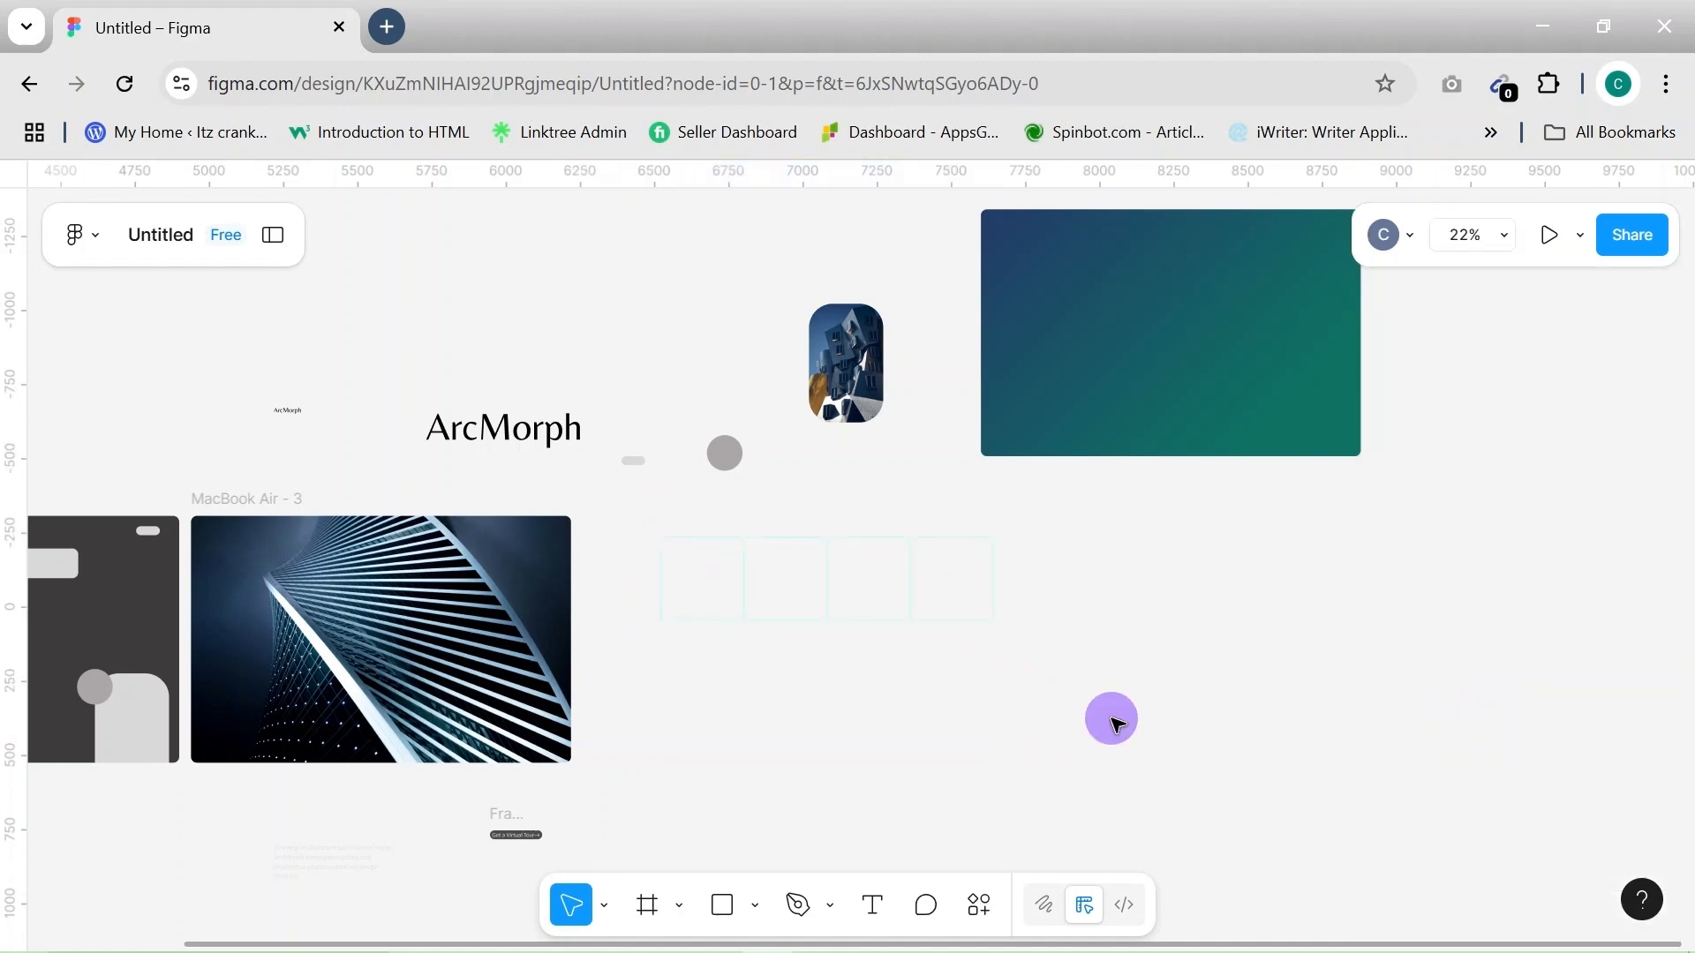
Duplicate the row of four squares twice directly below itself to form a grid of three touching rows
{"action": "left_click_drag", "start_coordinate": [649, 508], "coordinate": [1011, 671]}
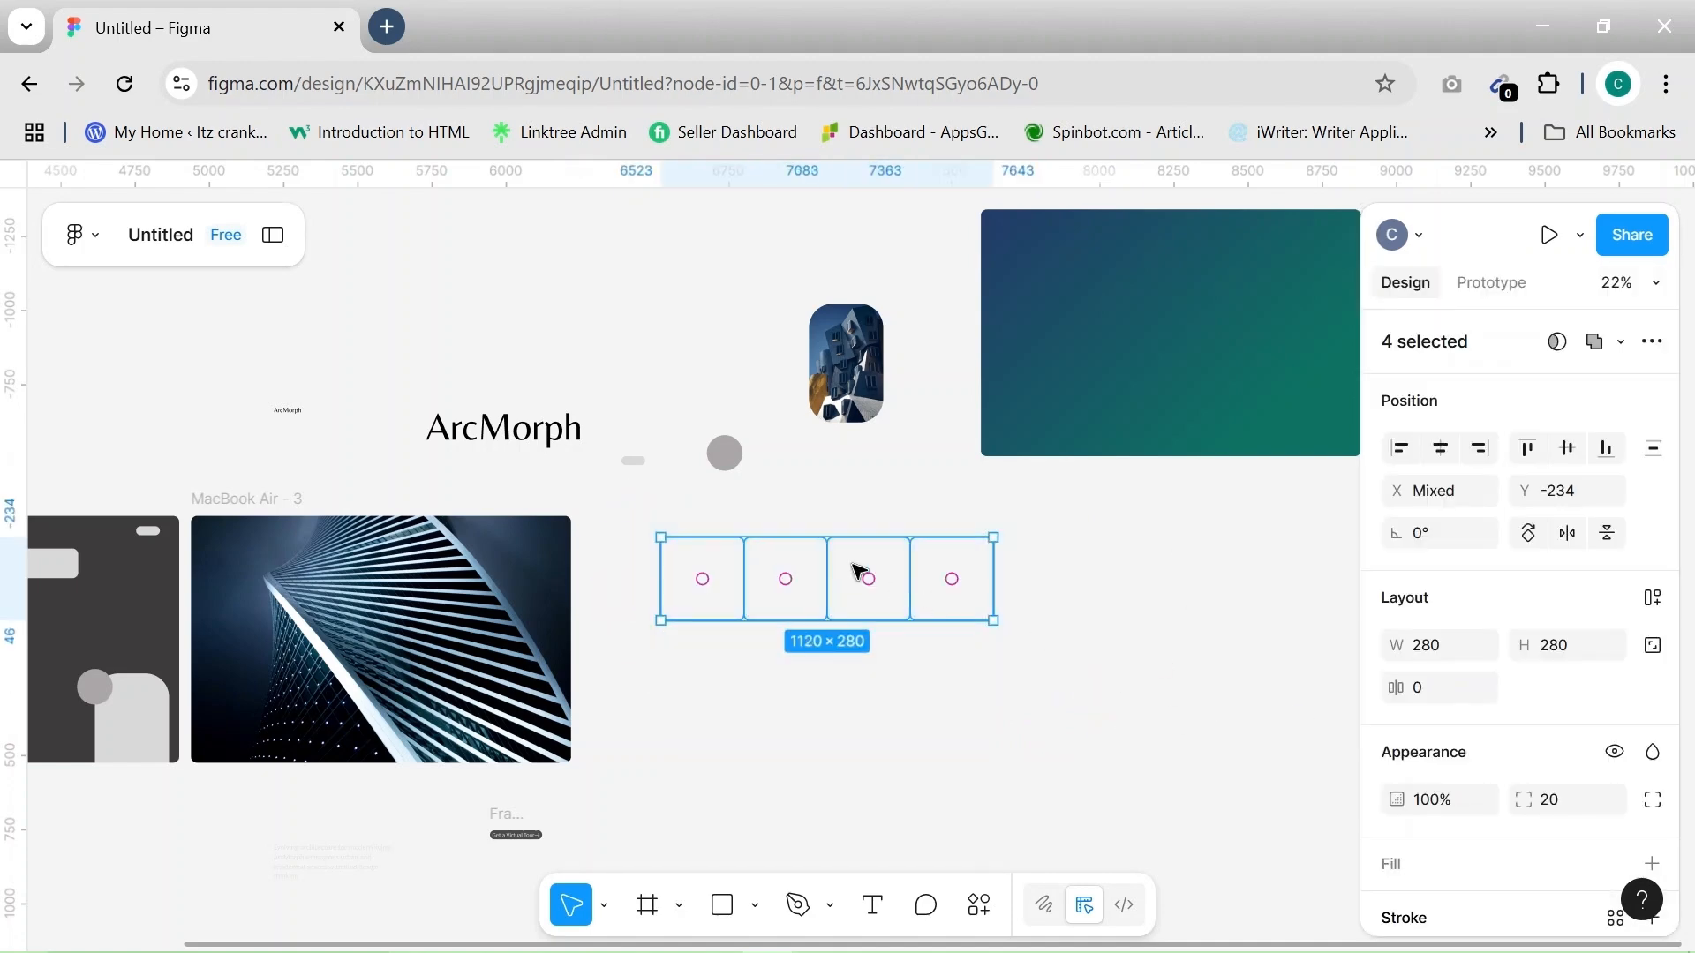
{"action": "left_click_drag", "start_coordinate": [821, 590], "coordinate": [813, 669]}
{"action": "key", "text": "ctrl+d"}
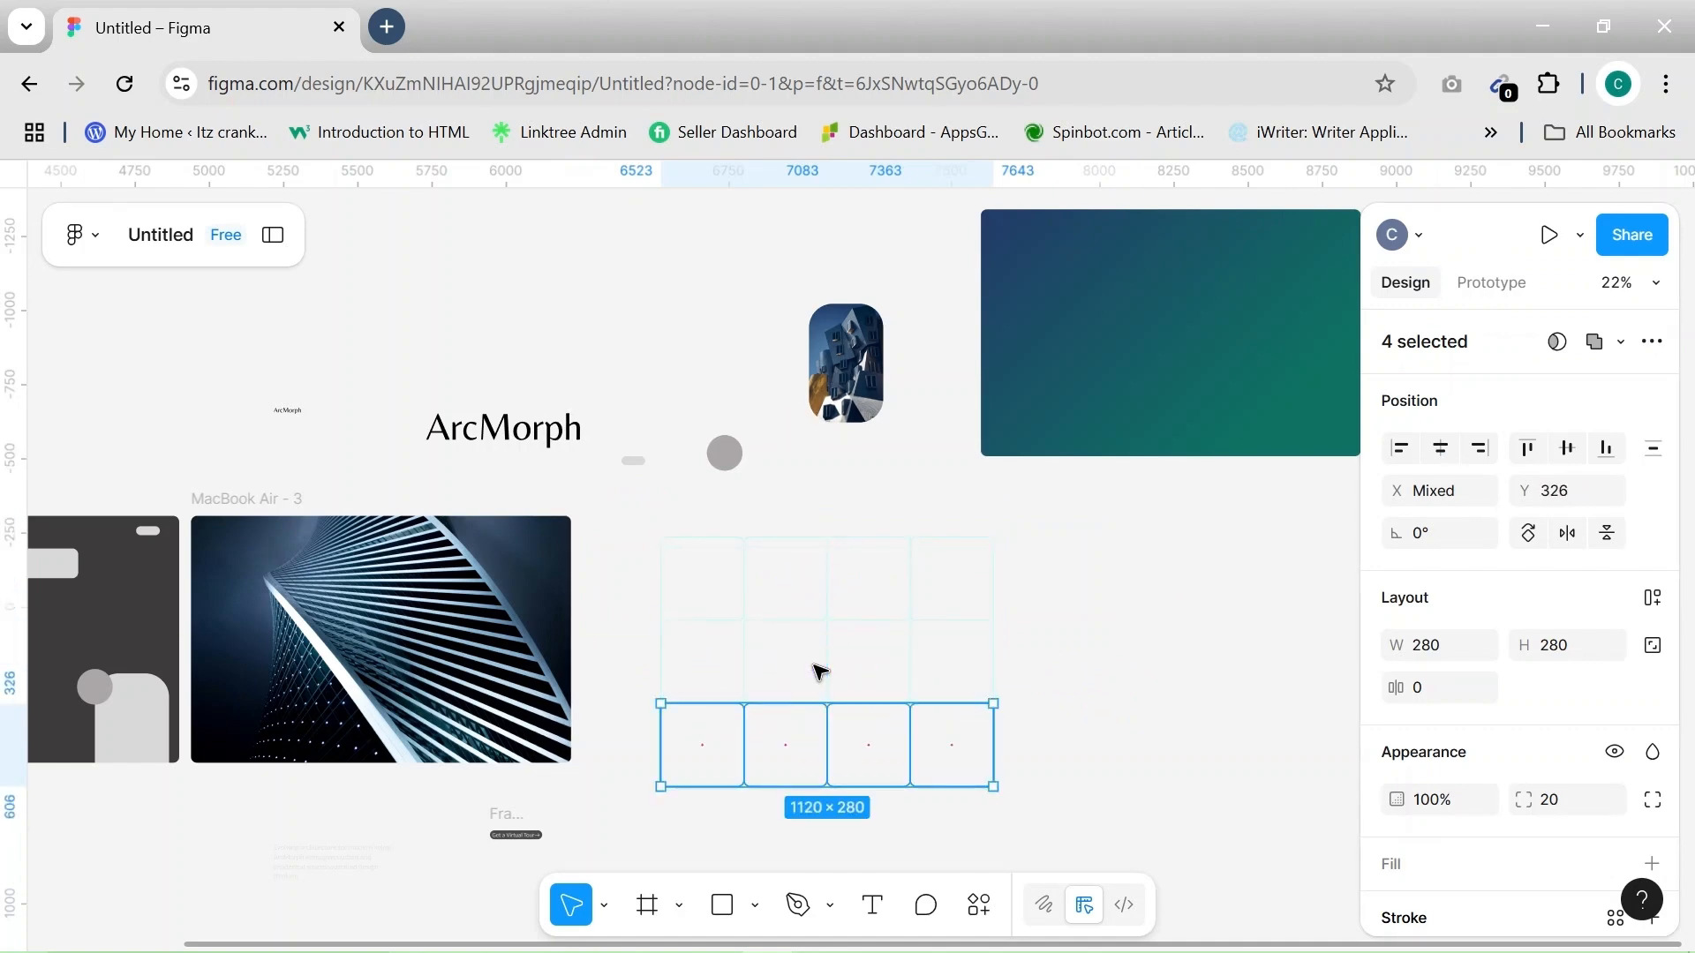
{"action": "left_click", "coordinate": [1059, 711]}
Group the twelve outlined squares and move the group over the architecture photo in the MacBook Air - 3 frame
{"action": "left_click_drag", "start_coordinate": [647, 495], "coordinate": [1057, 867]}
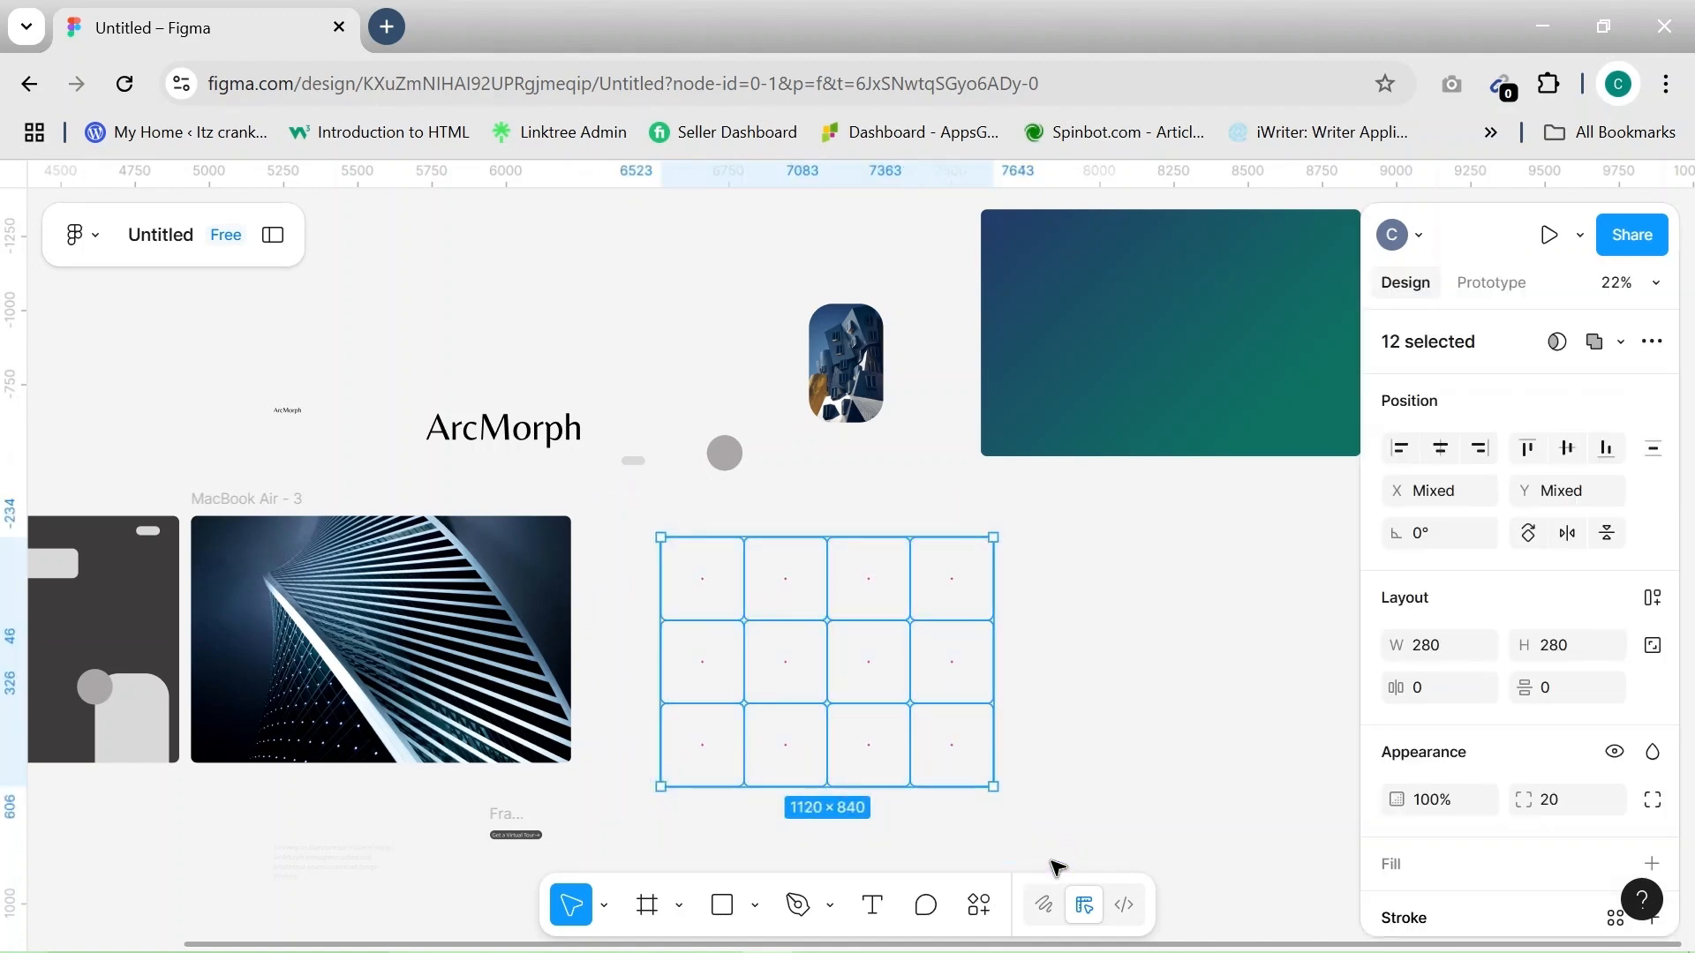
{"action": "key", "text": "ctrl+g"}
{"action": "left_click_drag", "start_coordinate": [832, 662], "coordinate": [375, 629]}
{"action": "key", "text": "shift+2"}
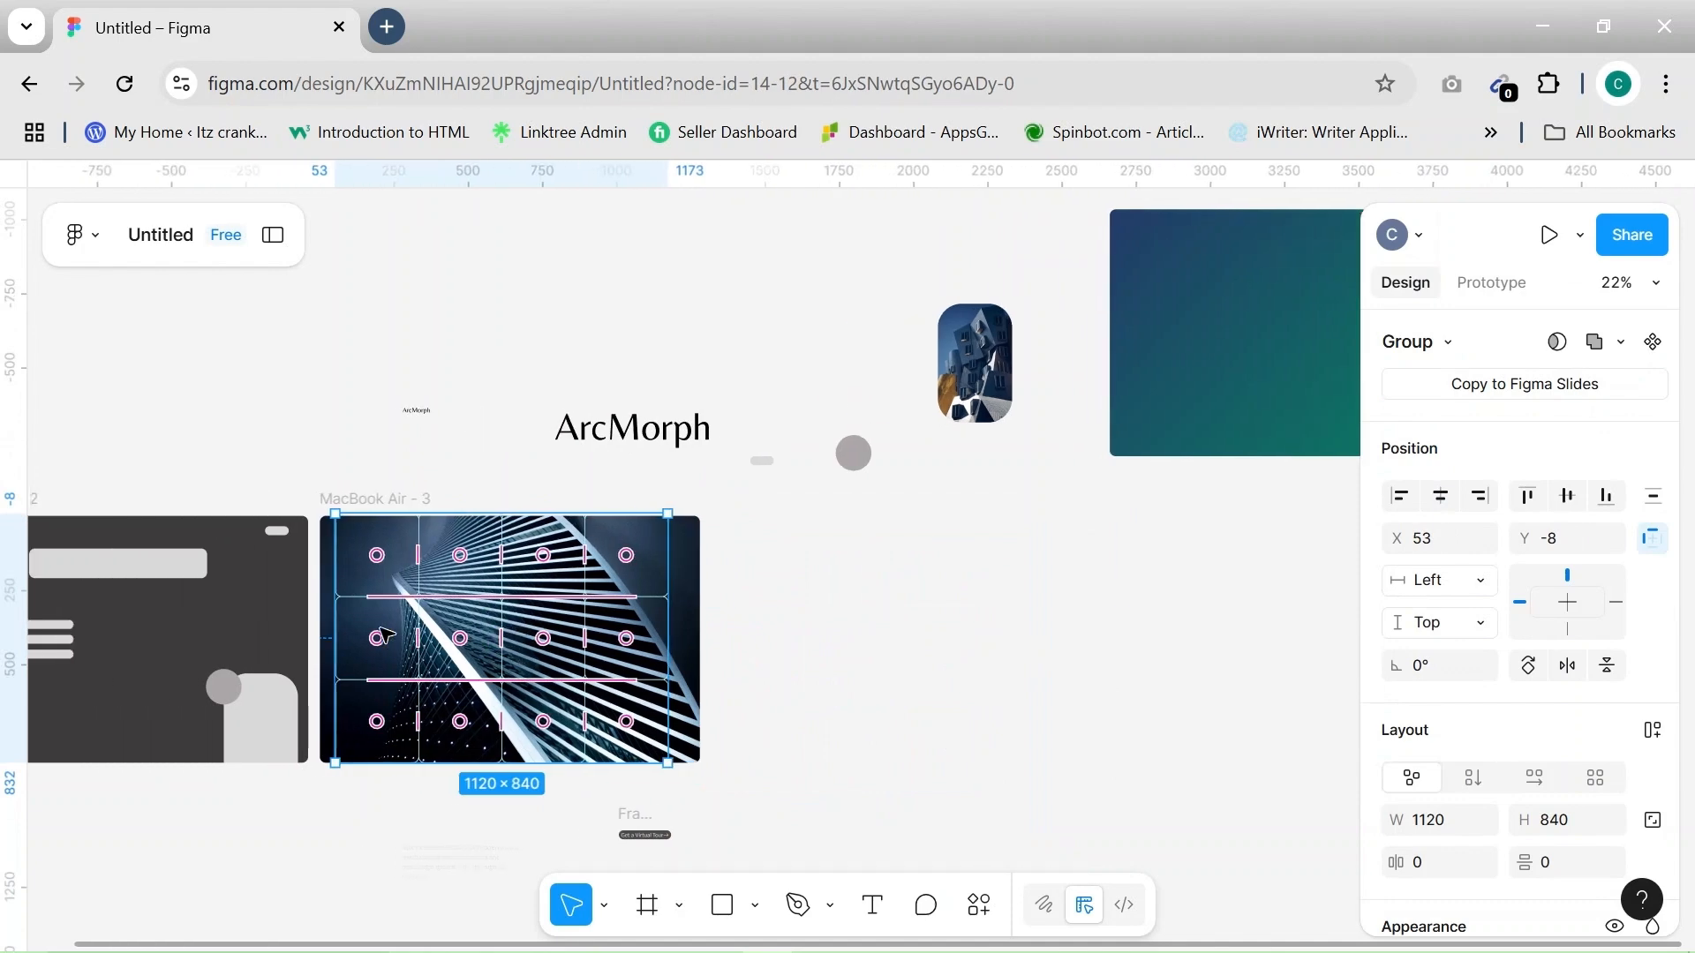
Move the grid group out of the MacBook Air - 3 frame onto the empty canvas and ungroup it into its twelve squares
{"action": "scroll", "coordinate": [381, 629], "scroll_direction": "down", "scroll_amount": 1}
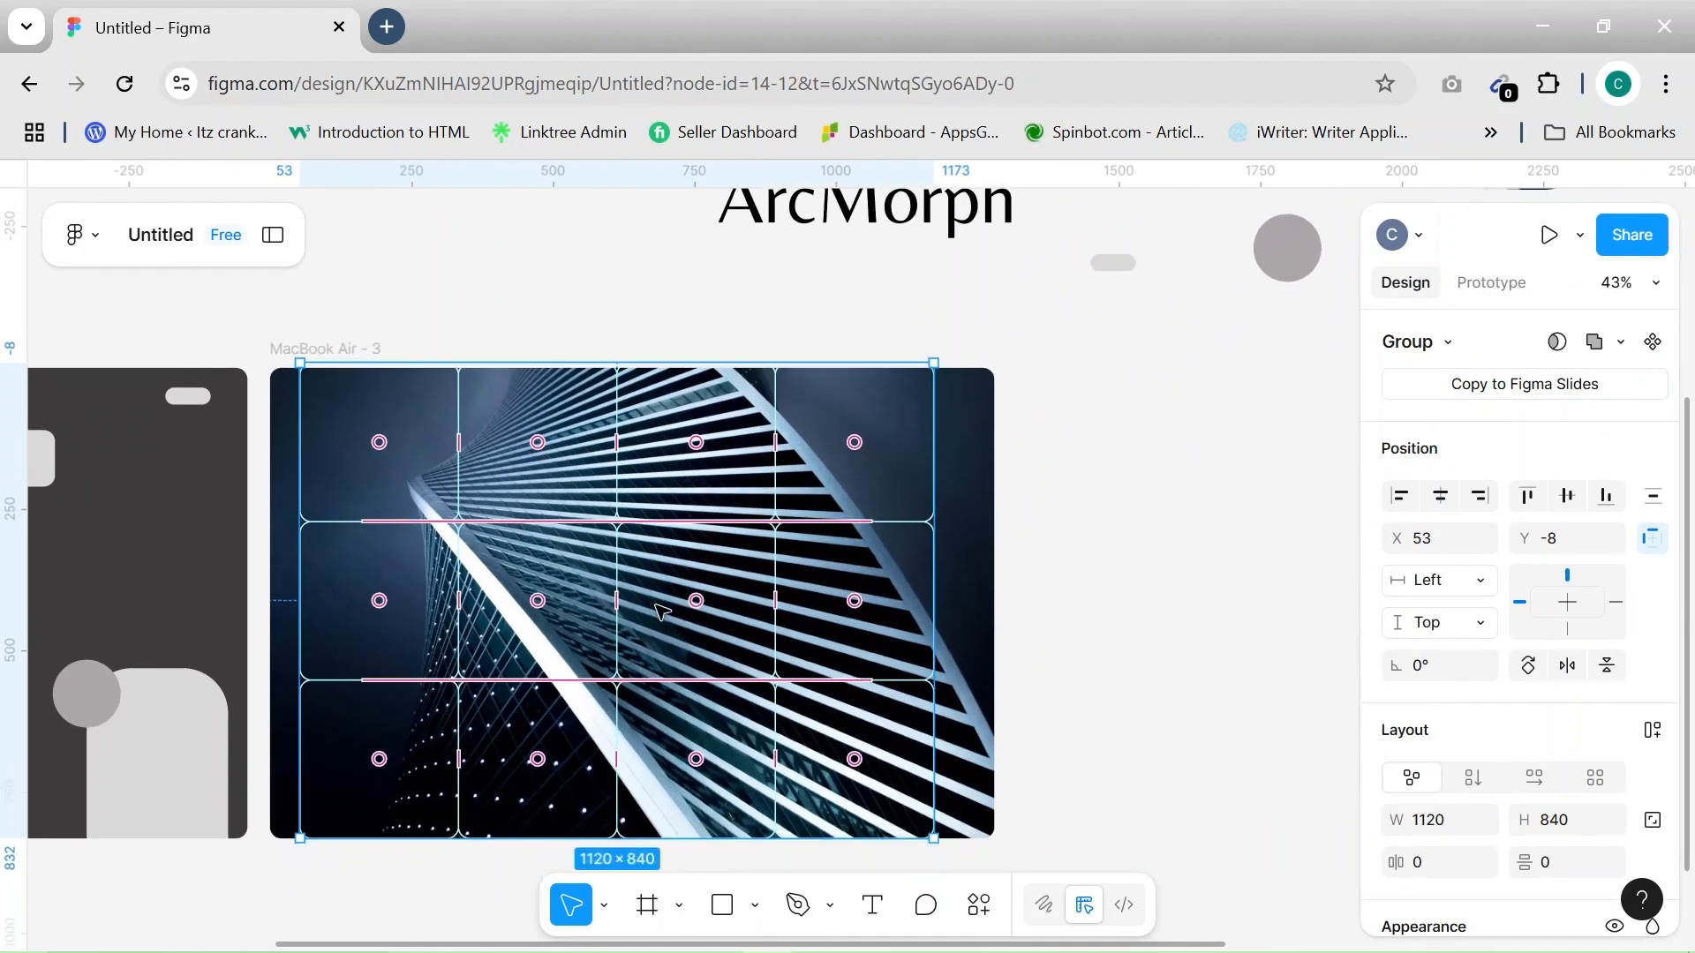
{"action": "left_click_drag", "start_coordinate": [674, 637], "coordinate": [1360, 622]}
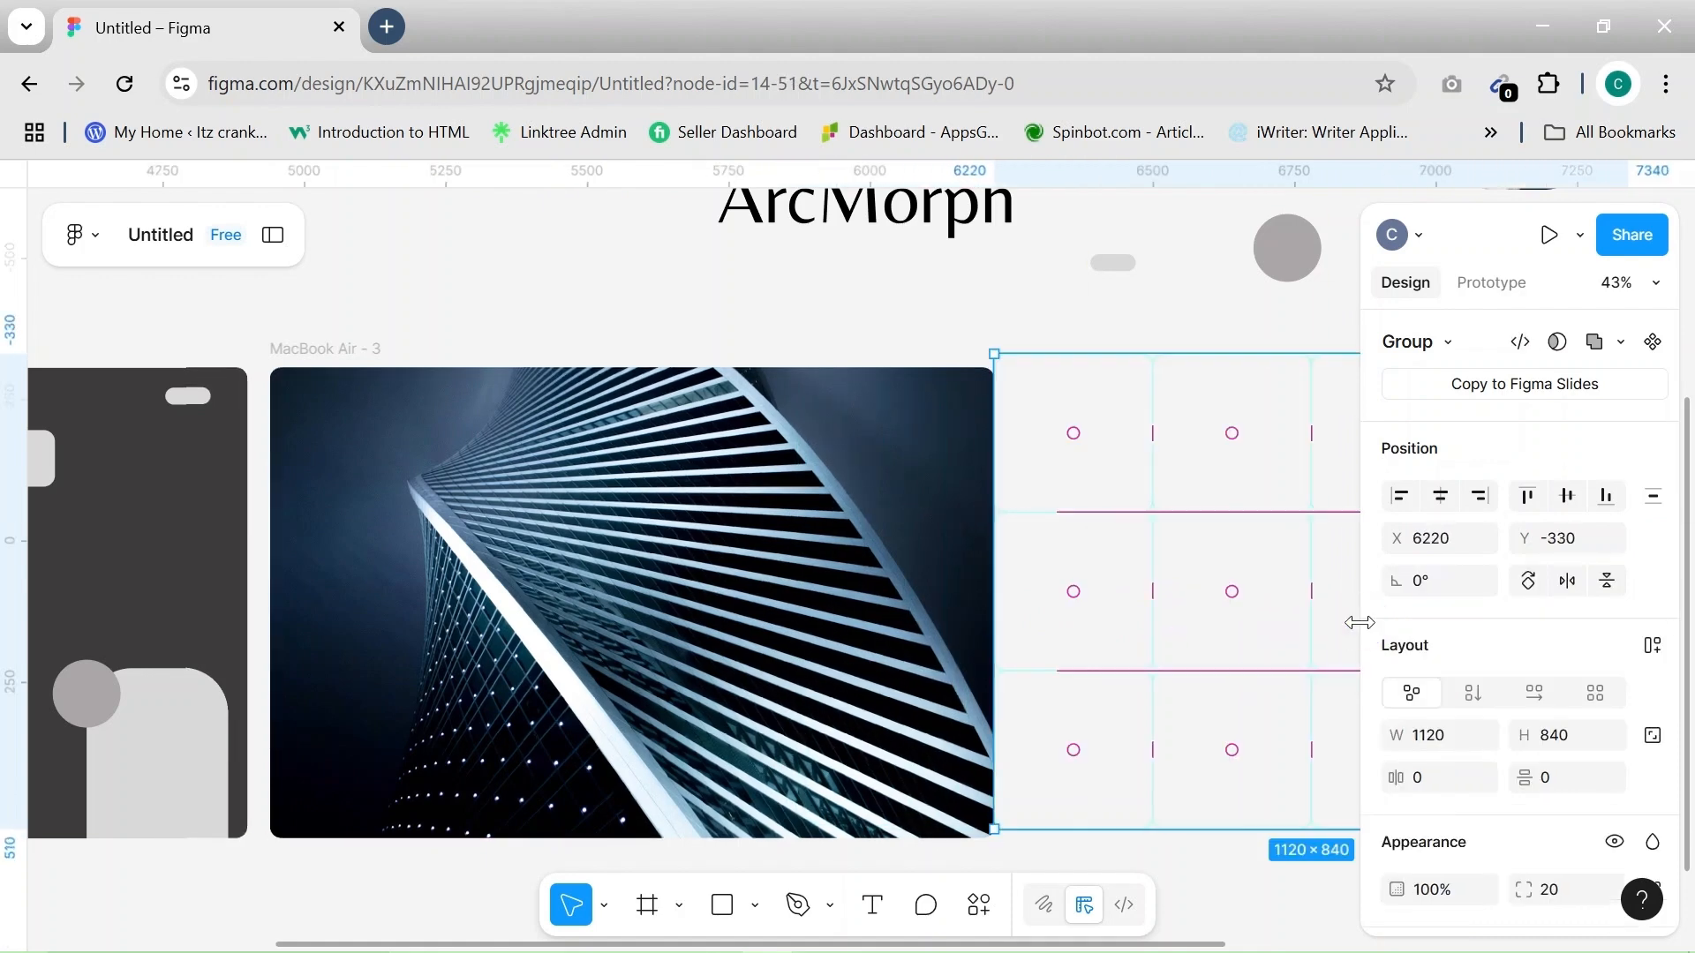
{"action": "scroll", "coordinate": [1233, 641], "scroll_direction": "right", "scroll_amount": 5}
{"action": "left_click", "coordinate": [1180, 462]}
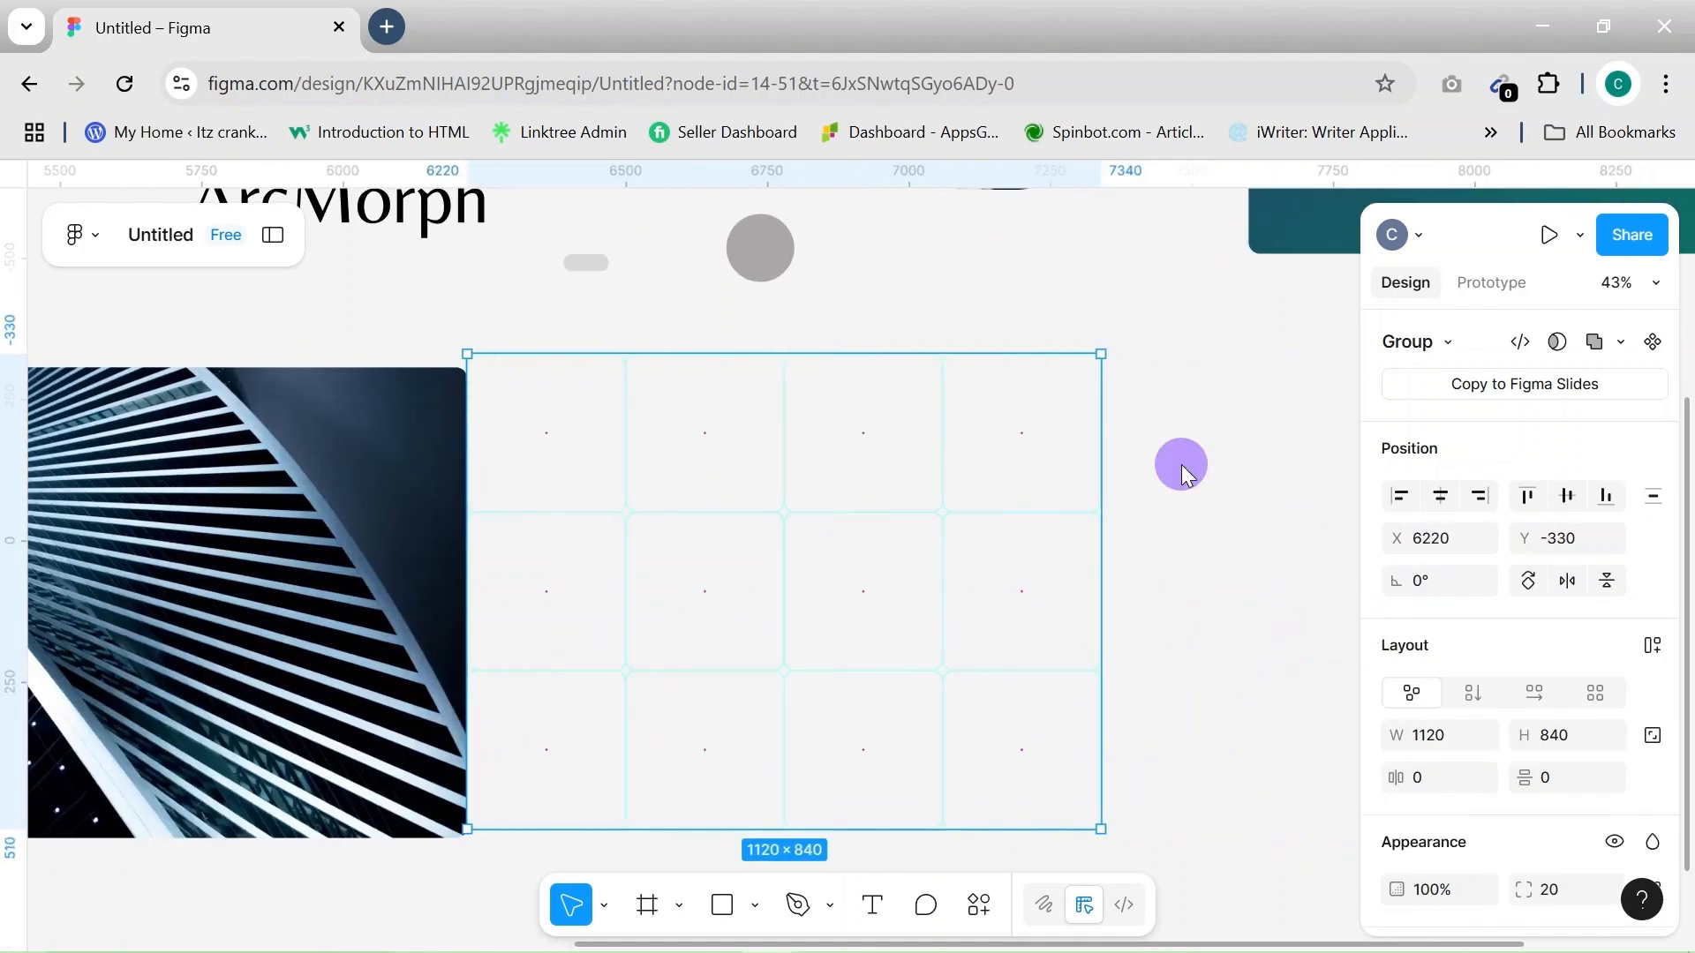
{"action": "right_click", "coordinate": [1014, 512]}
{"action": "left_click", "coordinate": [1106, 631]}
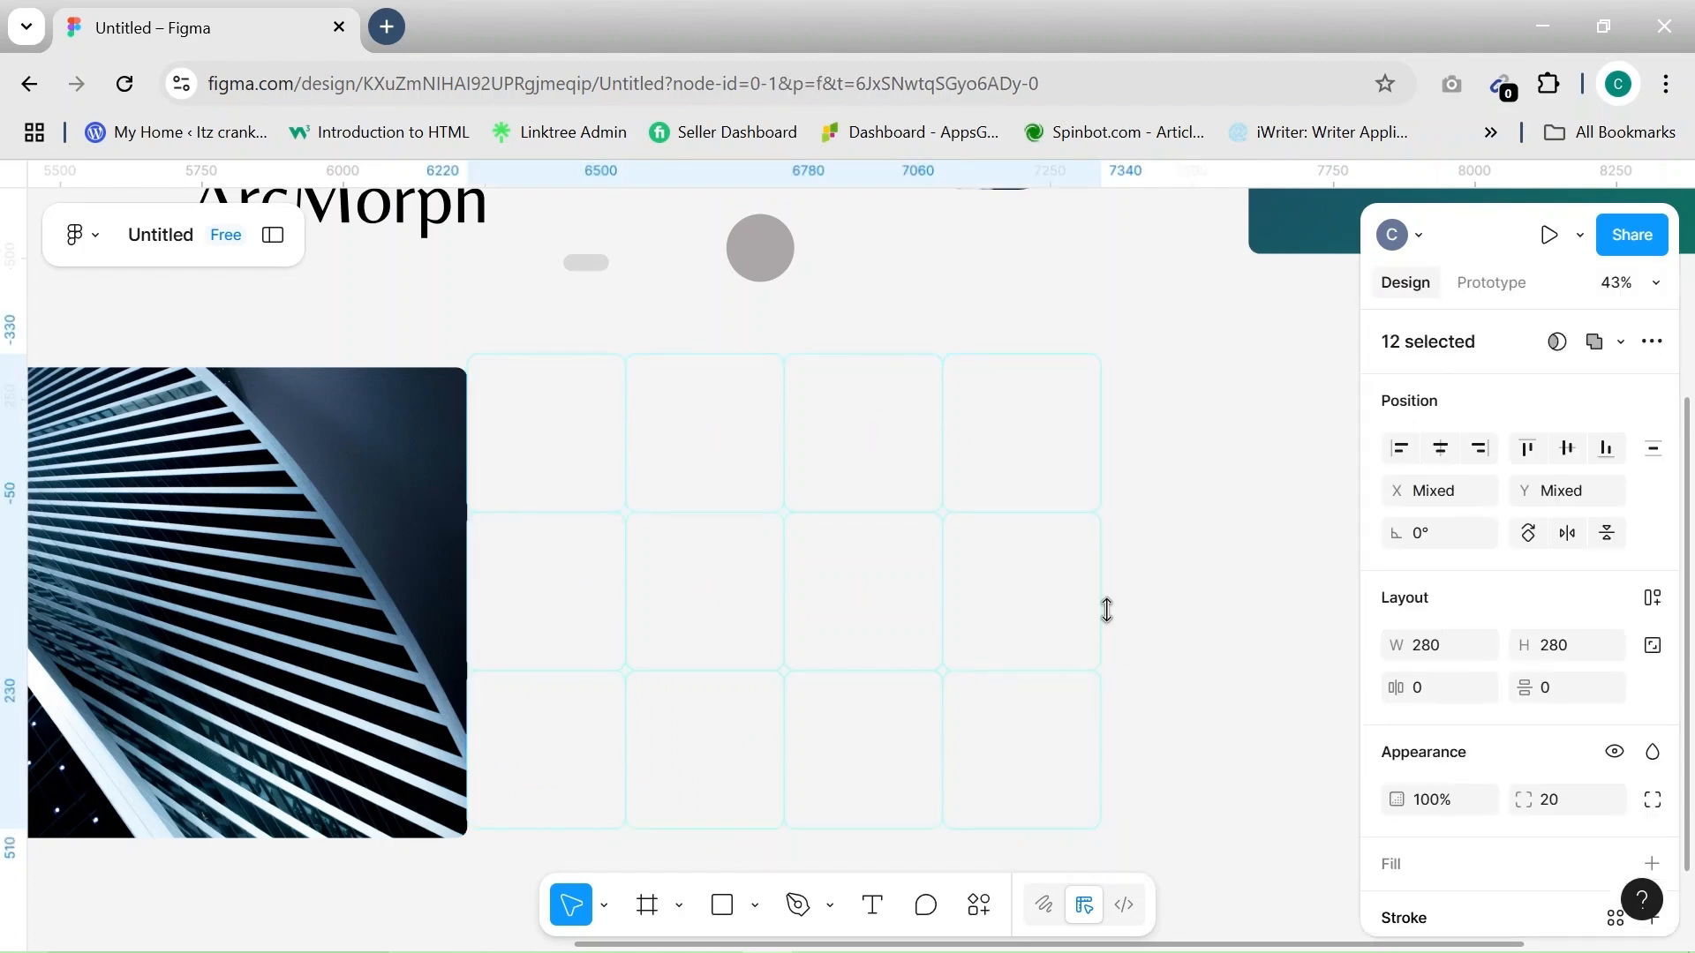
{"action": "left_click", "coordinate": [1165, 438]}
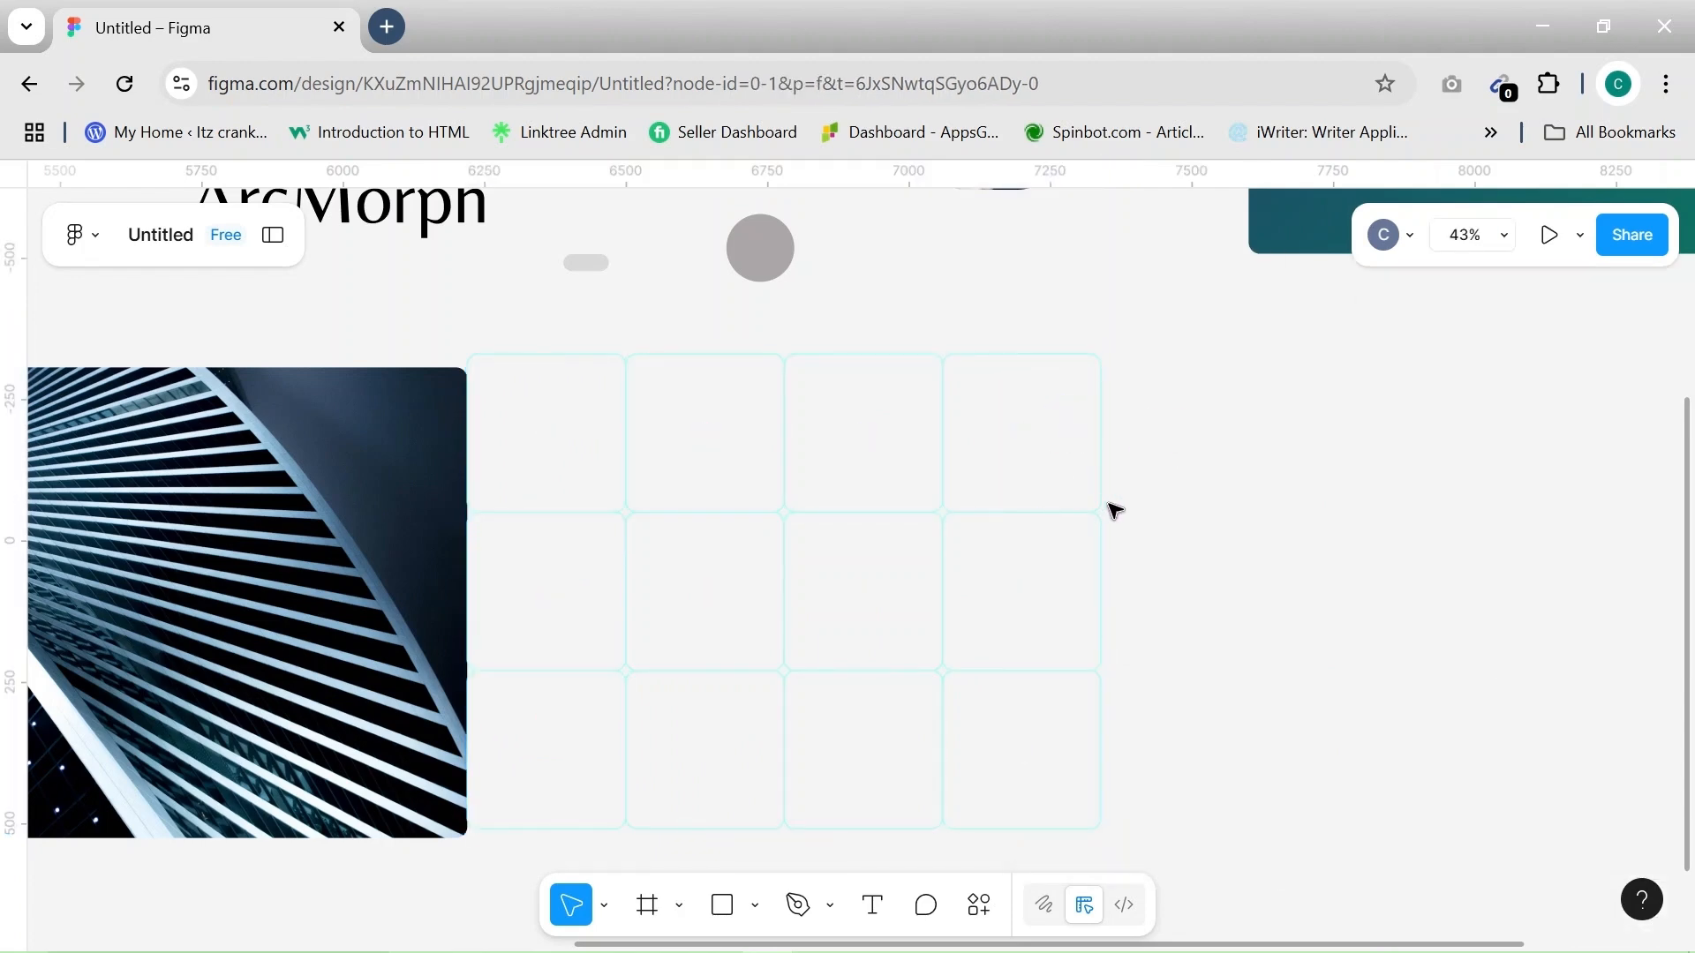
Duplicate an outlined square to add a fifth column of three touching squares to the grid
{"action": "left_click", "coordinate": [1100, 504]}
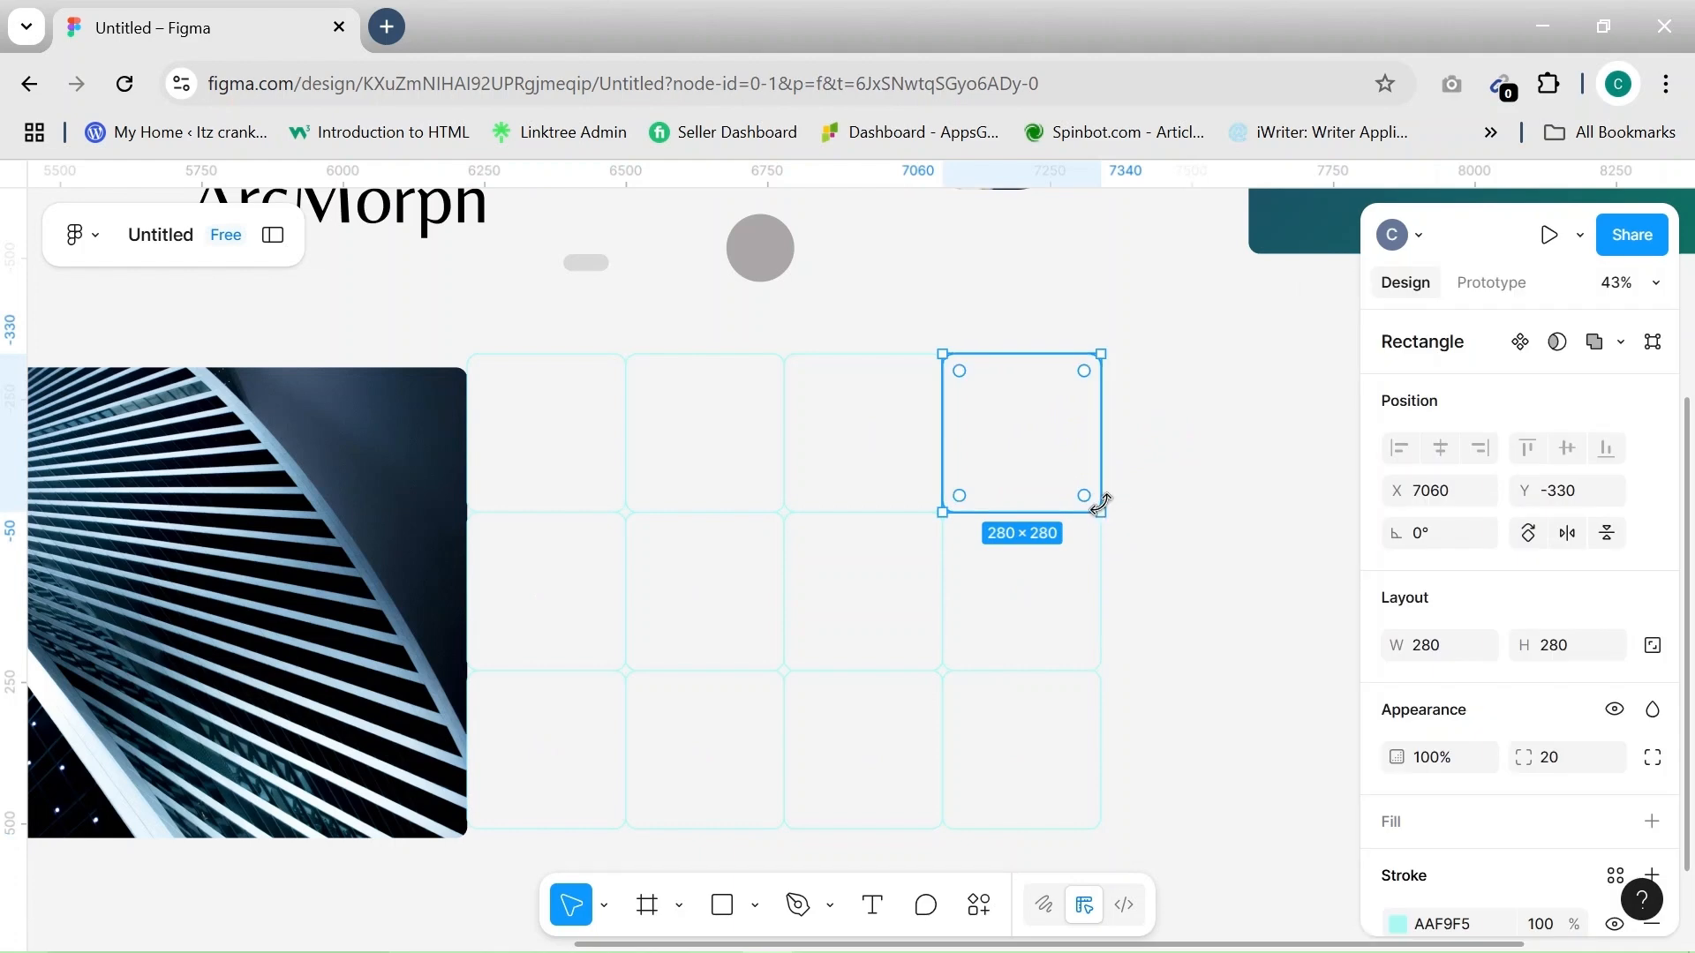
{"action": "left_click_drag", "start_coordinate": [1035, 429], "coordinate": [1198, 430]}
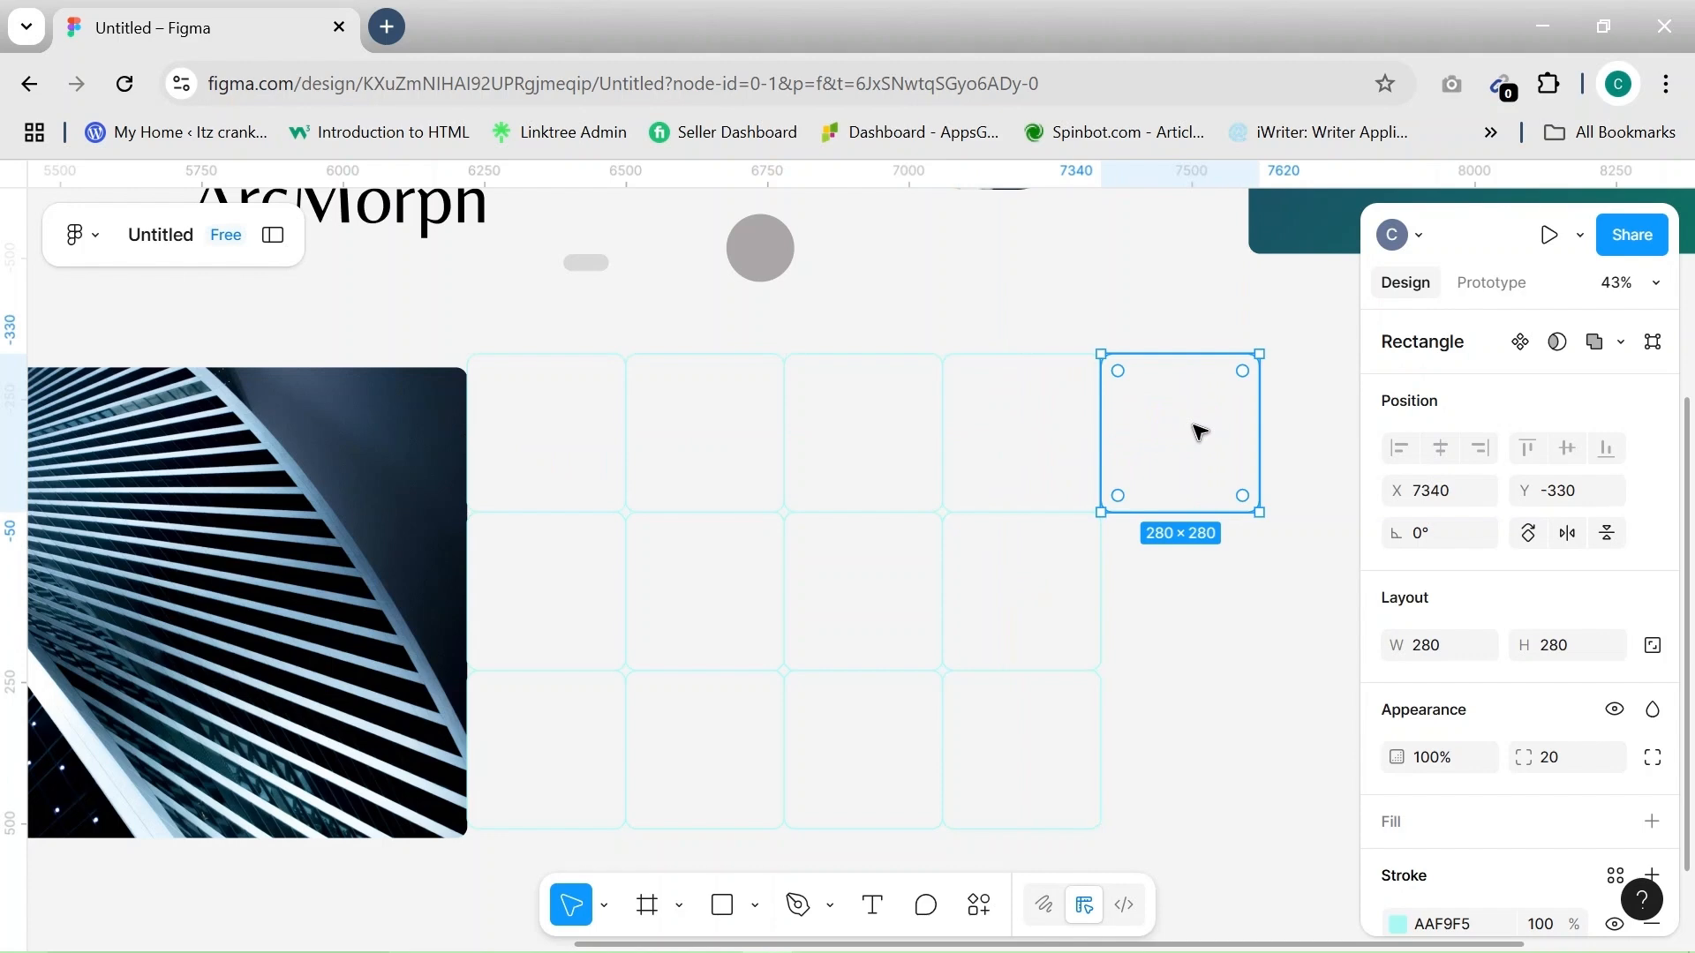
{"action": "key", "text": "ctrl+d"}
{"action": "scroll", "coordinate": [1196, 431], "scroll_direction": "right", "scroll_amount": 3}
{"action": "left_click", "coordinate": [1025, 482]}
{"action": "left_click_drag", "start_coordinate": [1030, 485], "coordinate": [901, 613]}
{"action": "key", "text": "ctrl+d"}
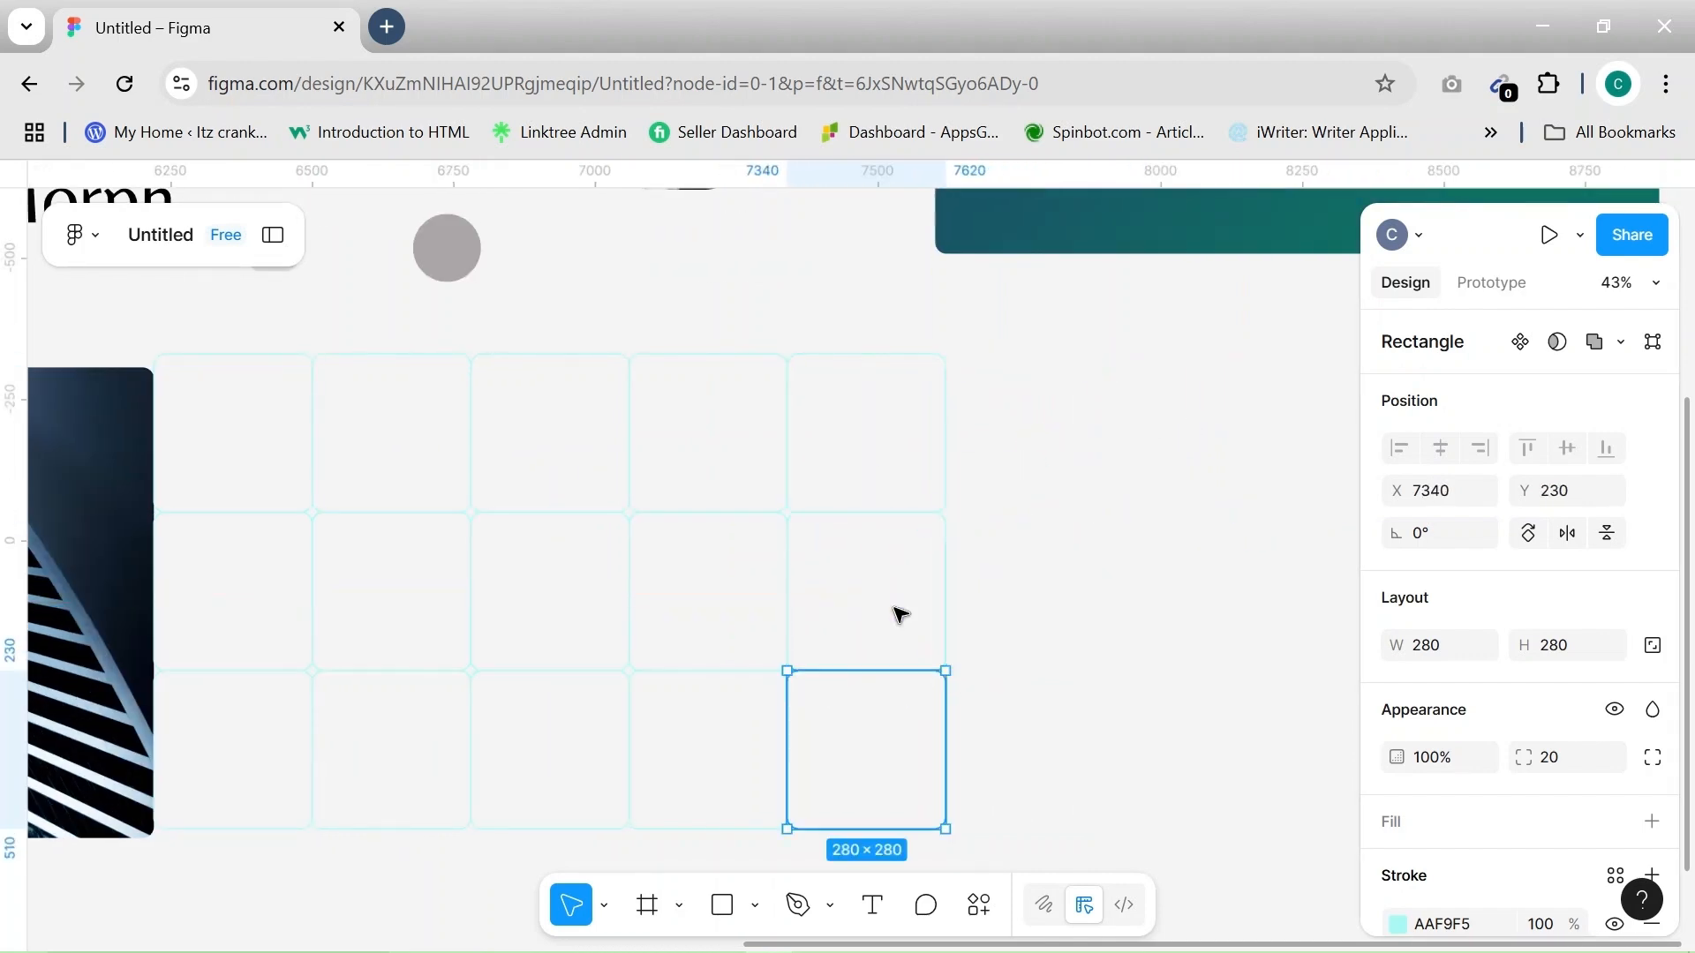
{"action": "left_click", "coordinate": [1051, 704]}
Group the fifteen outlined squares and move the group over the architecture photo in the MacBook Air - 3 frame
{"action": "scroll", "coordinate": [1054, 704], "scroll_direction": "down", "scroll_amount": 3}
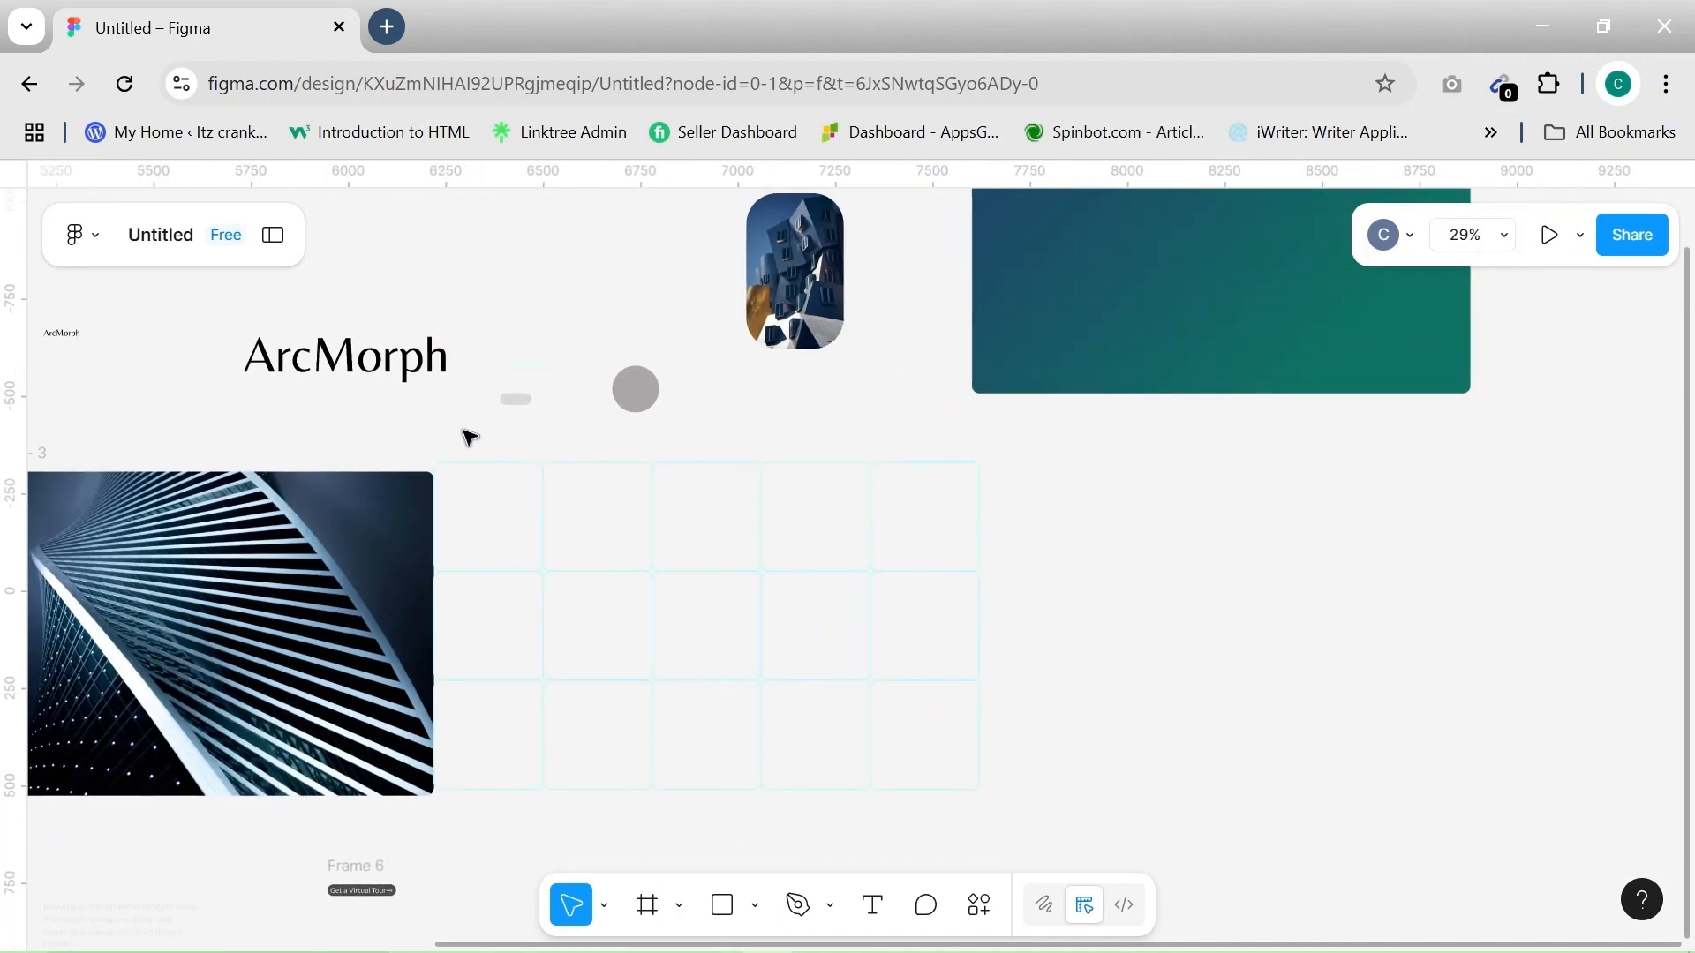
{"action": "scroll", "coordinate": [397, 454], "scroll_direction": "left", "scroll_amount": 3}
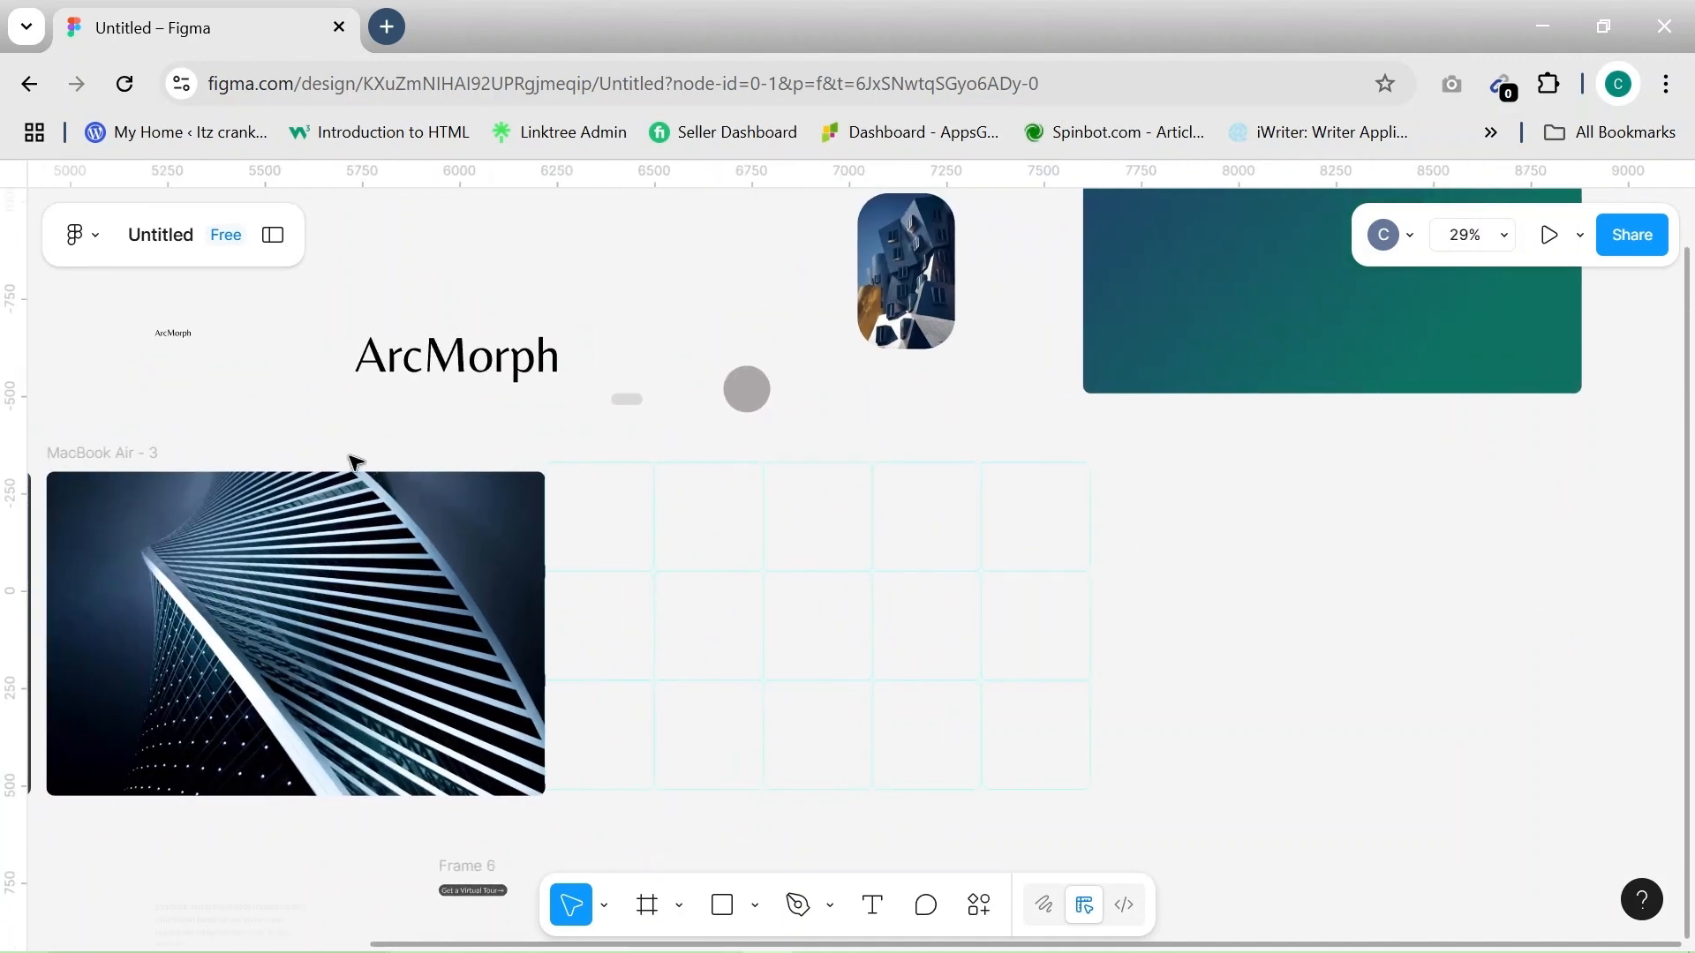
{"action": "left_click", "coordinate": [110, 450]}
{"action": "left_click_drag", "start_coordinate": [559, 431], "coordinate": [1115, 843]}
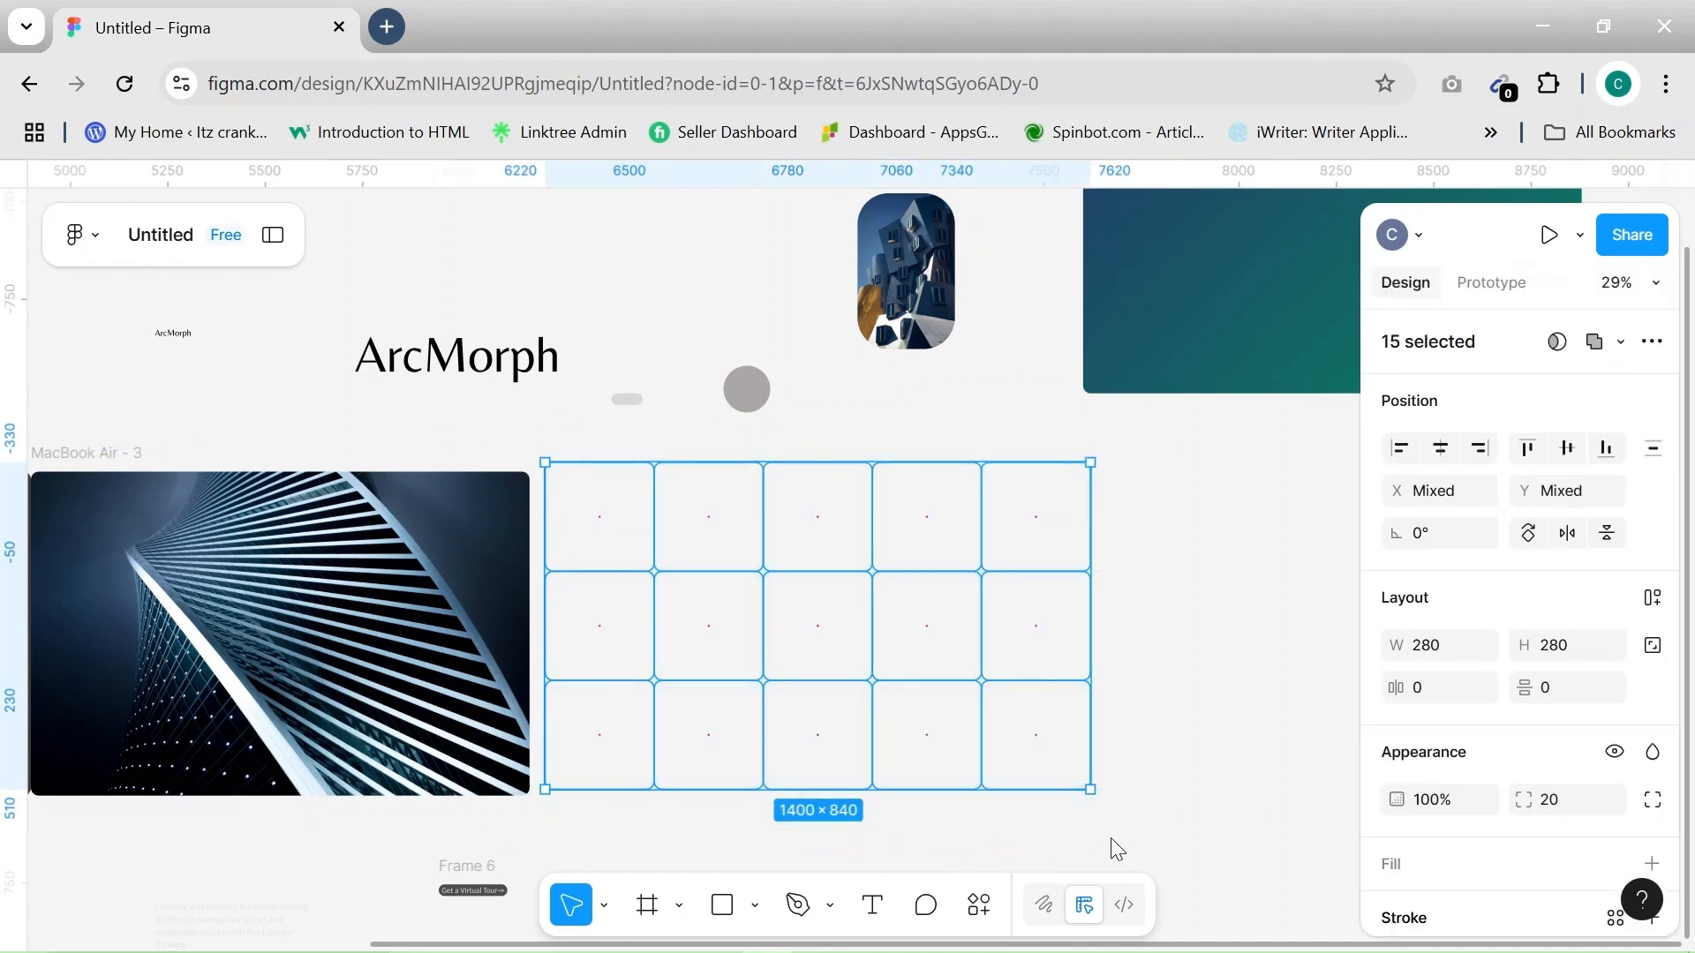
{"action": "key", "text": "ctrl+g"}
{"action": "scroll", "coordinate": [1116, 840], "scroll_direction": "down", "scroll_amount": 3}
{"action": "left_click_drag", "start_coordinate": [939, 700], "coordinate": [628, 703]}
{"action": "scroll", "coordinate": [221, 679], "scroll_direction": "up", "scroll_amount": 3}
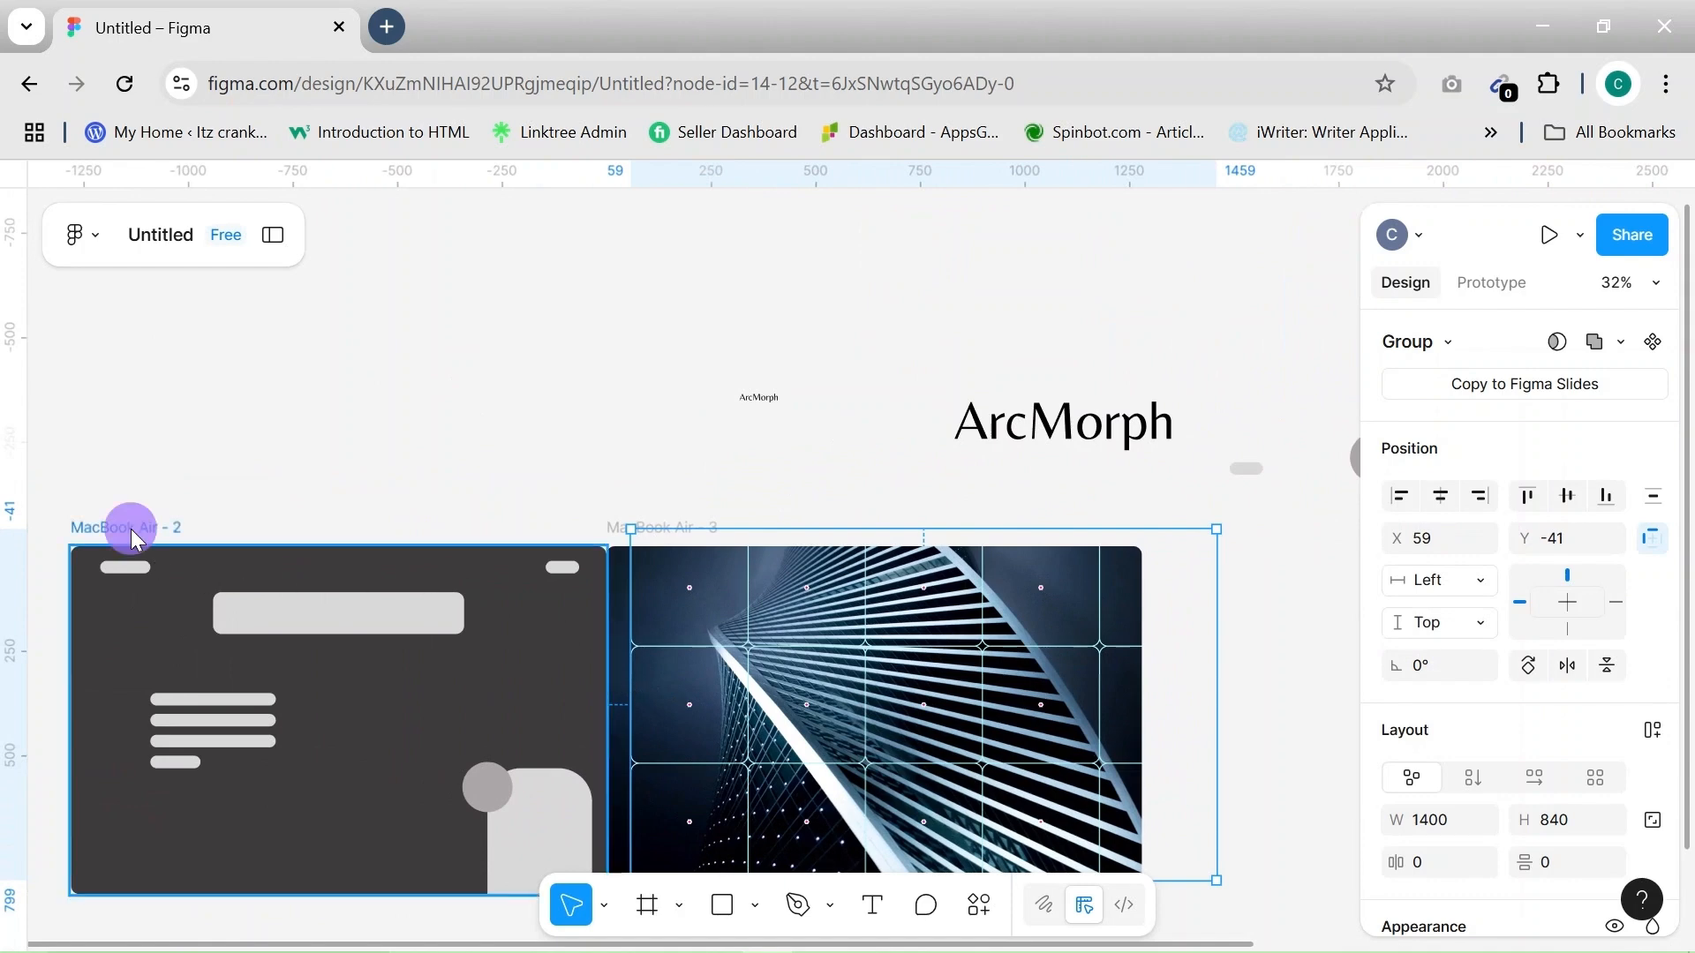
Move the MacBook Air - 2 frame away from MacBook Air - 3 and center the grid group on the photo at X -42, Y -8
{"action": "left_click_drag", "start_coordinate": [131, 534], "coordinate": [11, 534]}
{"action": "scroll", "coordinate": [768, 538], "scroll_direction": "down", "scroll_amount": 1}
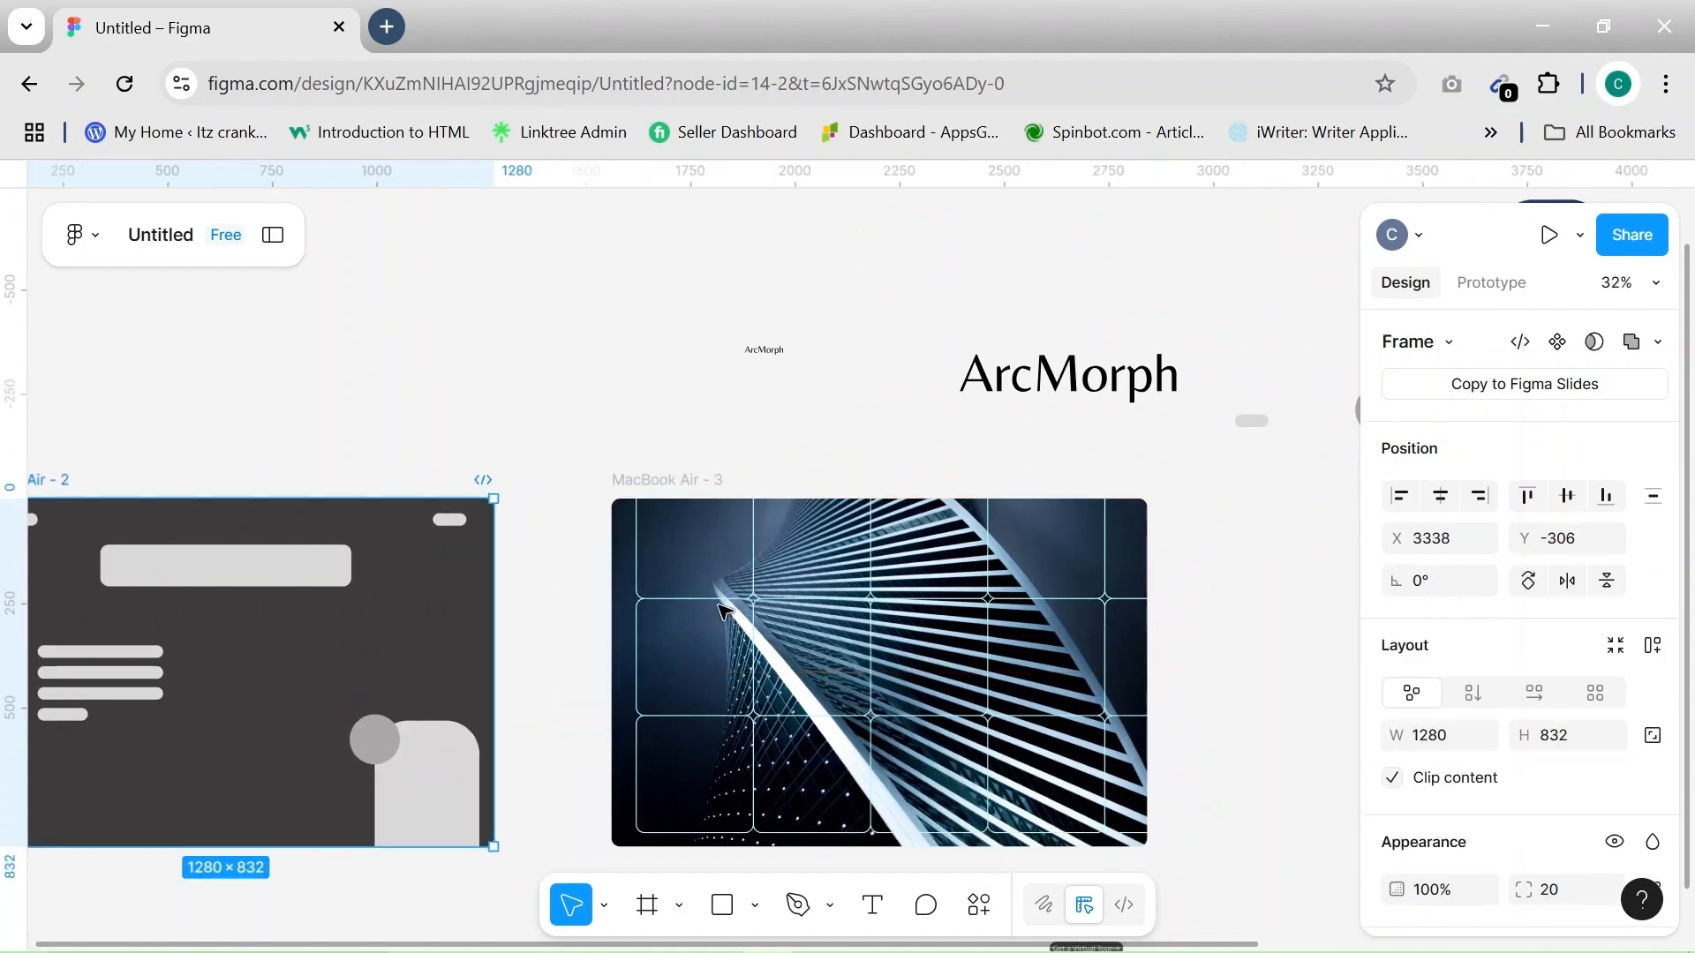
{"action": "left_click", "coordinate": [765, 598]}
{"action": "left_click_drag", "start_coordinate": [765, 598], "coordinate": [773, 645]}
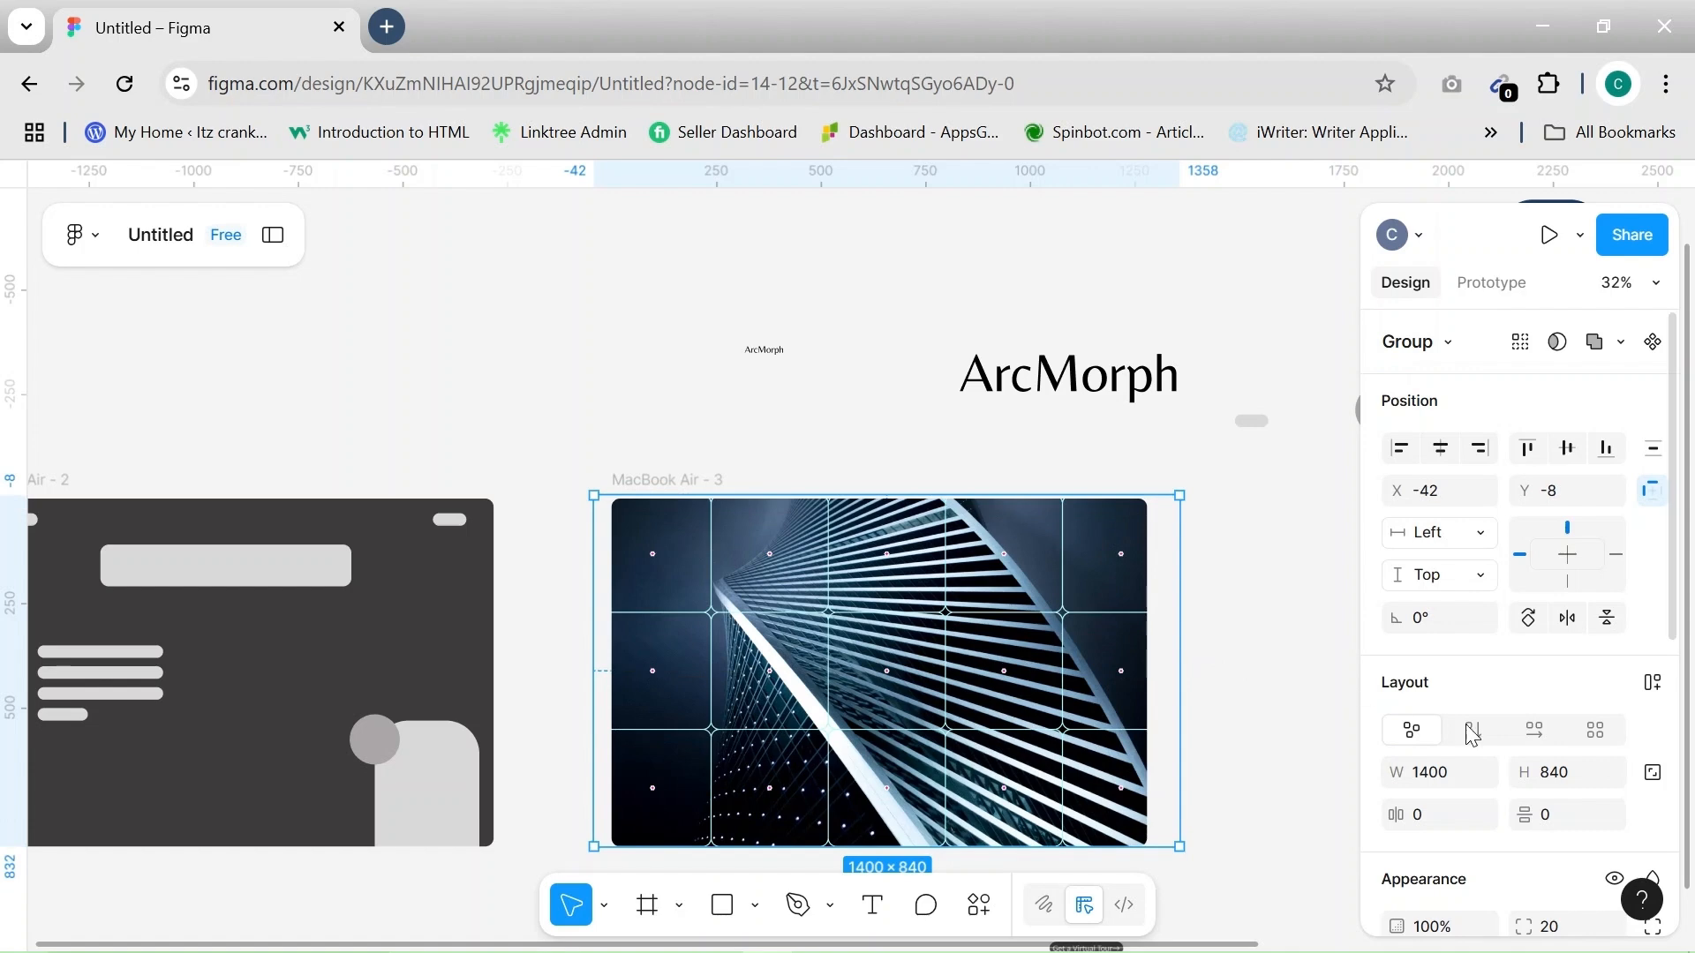
{"action": "scroll", "coordinate": [1429, 719], "scroll_direction": "down", "scroll_amount": 5}
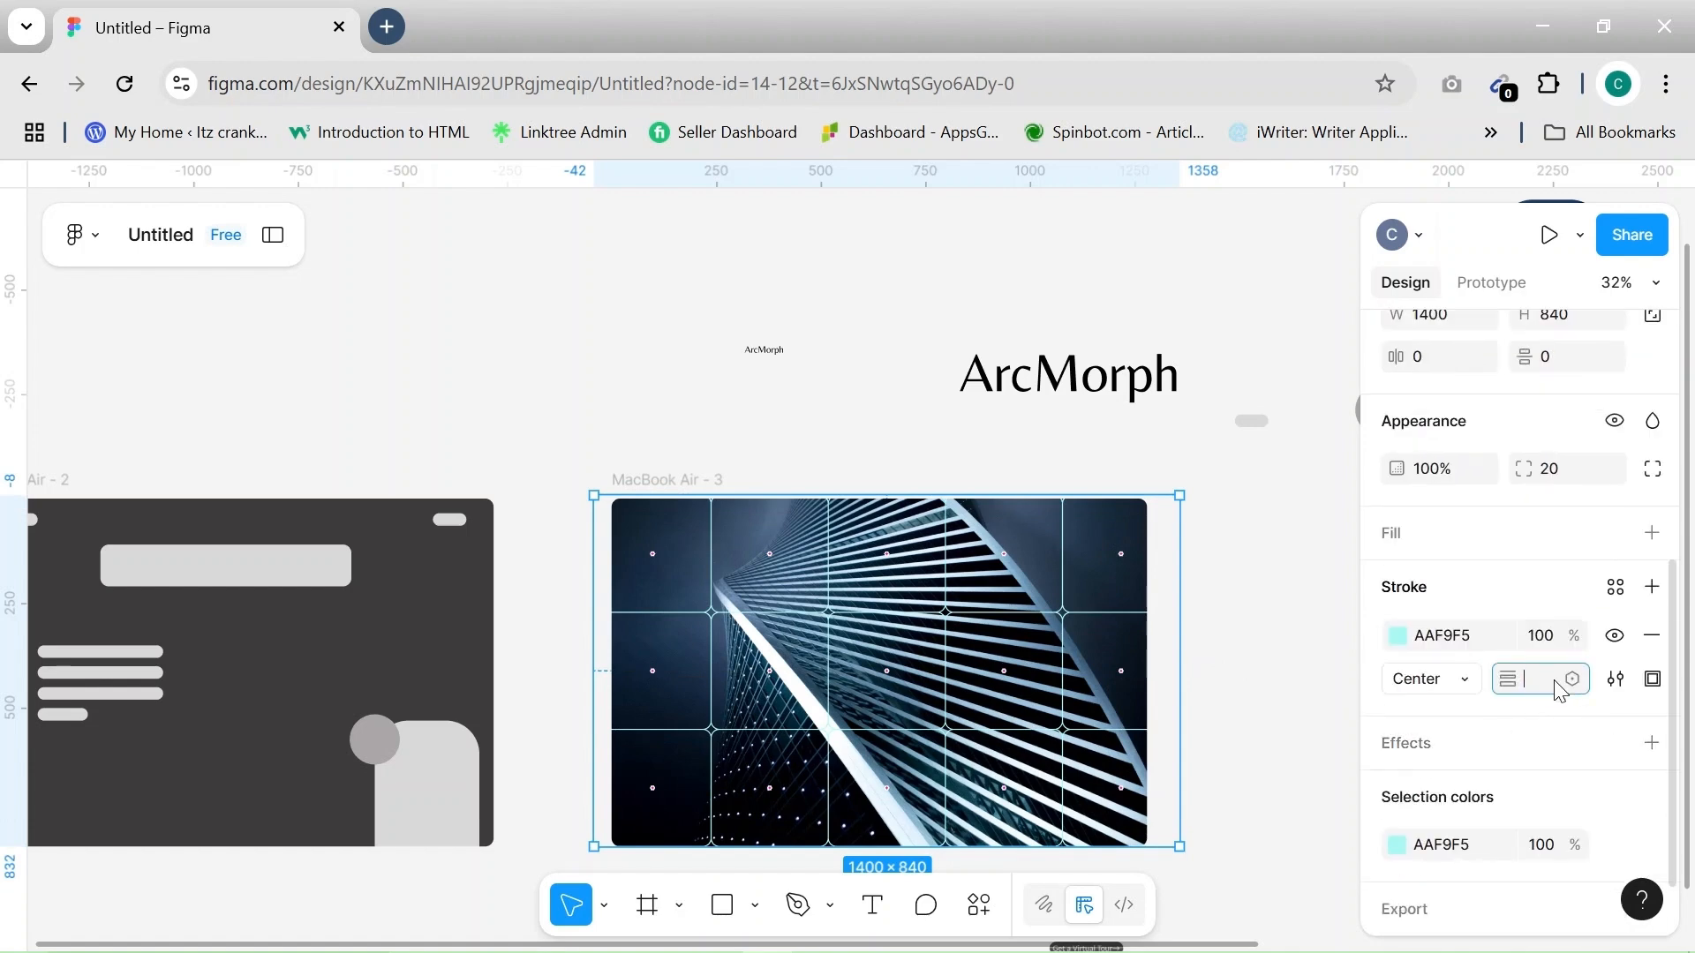
{"action": "left_click", "coordinate": [1273, 699]}
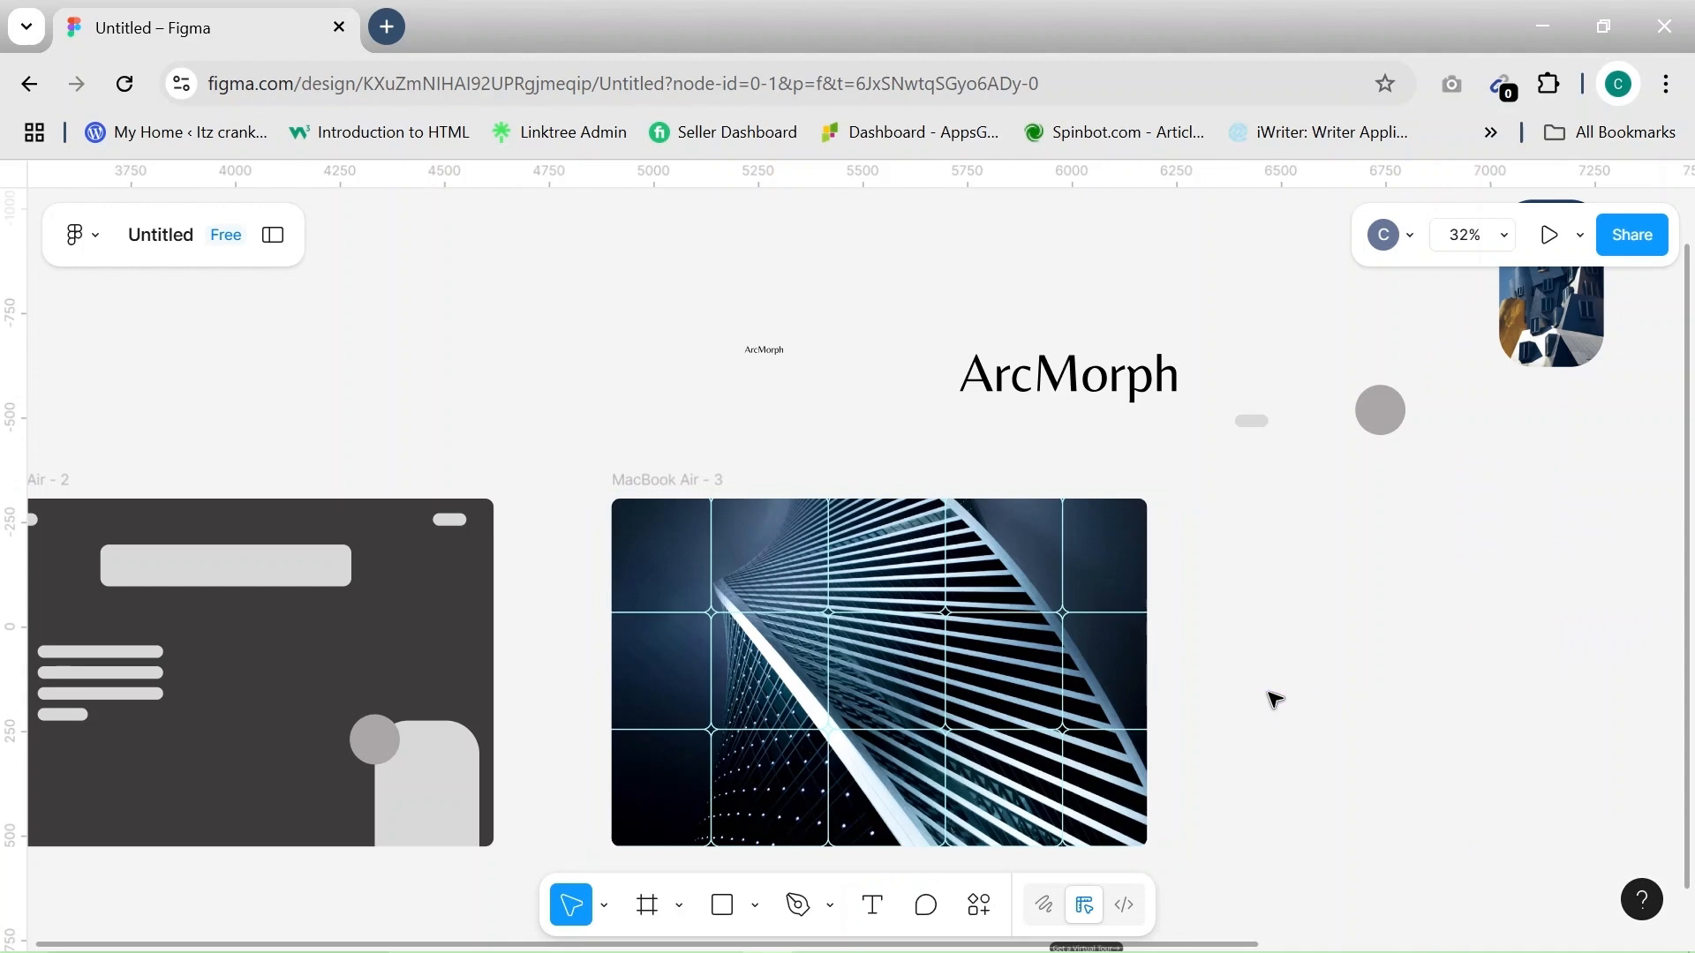
Place the blue-green gradient rectangle over the MacBook Air - 3 frame at X 0, Y 0 and set its opacity to 50%
{"action": "scroll", "coordinate": [1273, 699], "scroll_direction": "down", "scroll_amount": 5}
{"action": "left_click", "coordinate": [1561, 525]}
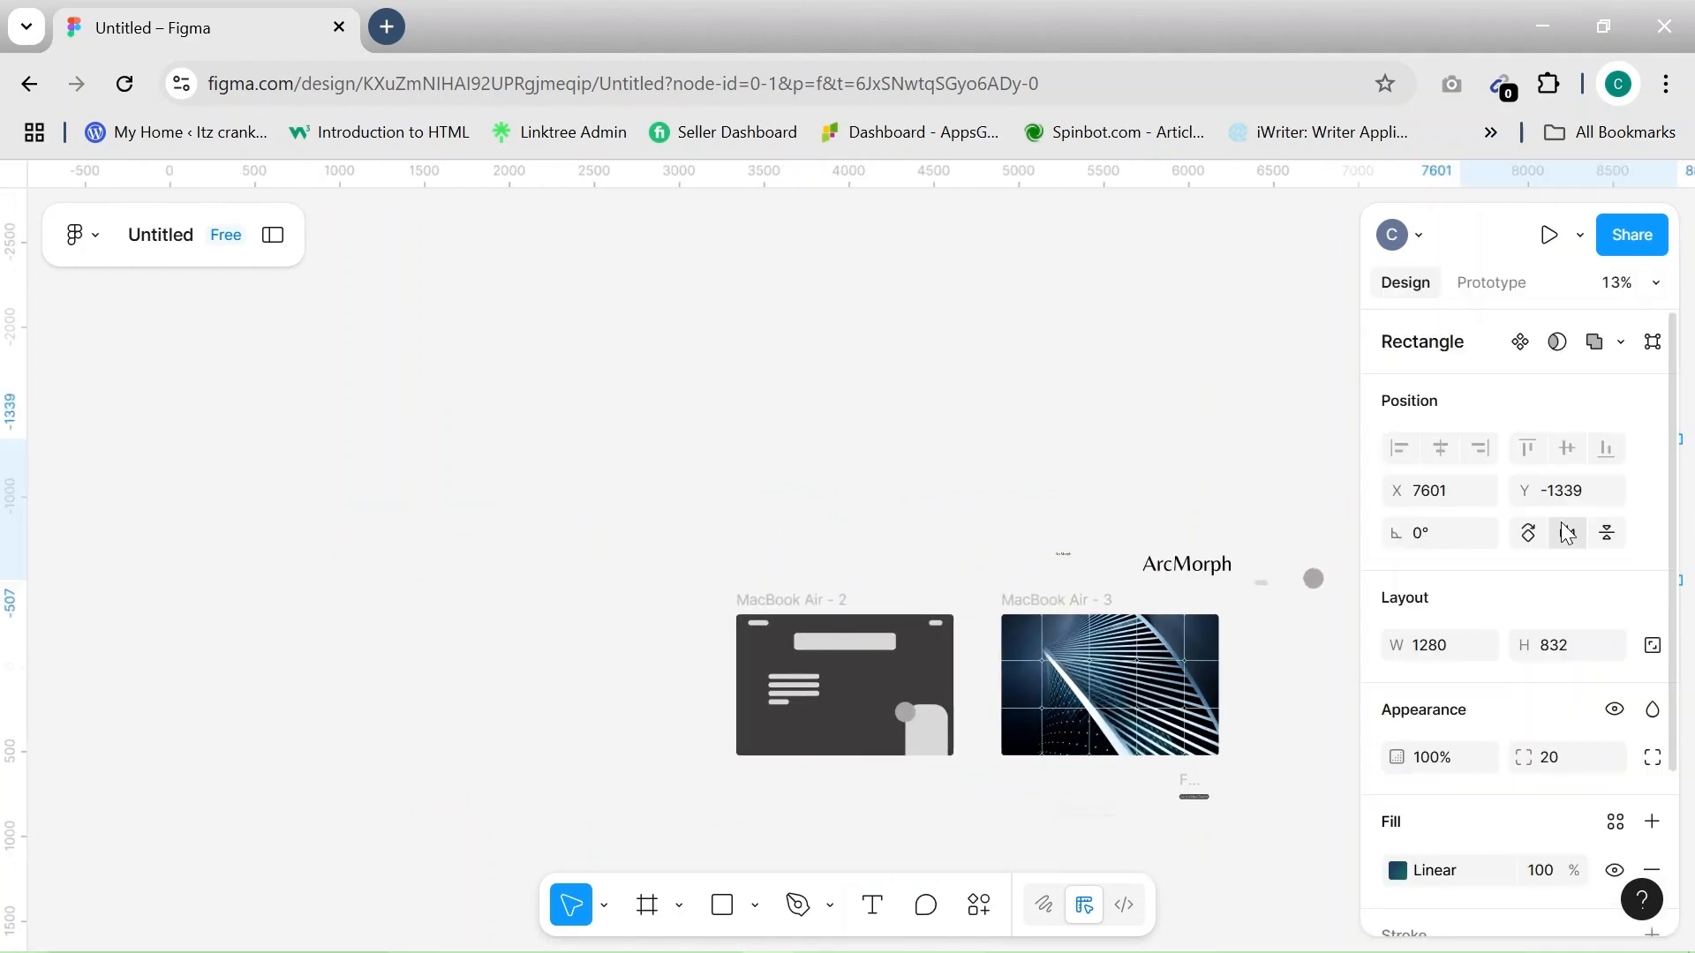
{"action": "scroll", "coordinate": [1286, 719], "scroll_direction": "right", "scroll_amount": 5}
{"action": "left_click_drag", "start_coordinate": [1245, 523], "coordinate": [771, 697]}
{"action": "scroll", "coordinate": [785, 697], "scroll_direction": "up", "scroll_amount": 5}
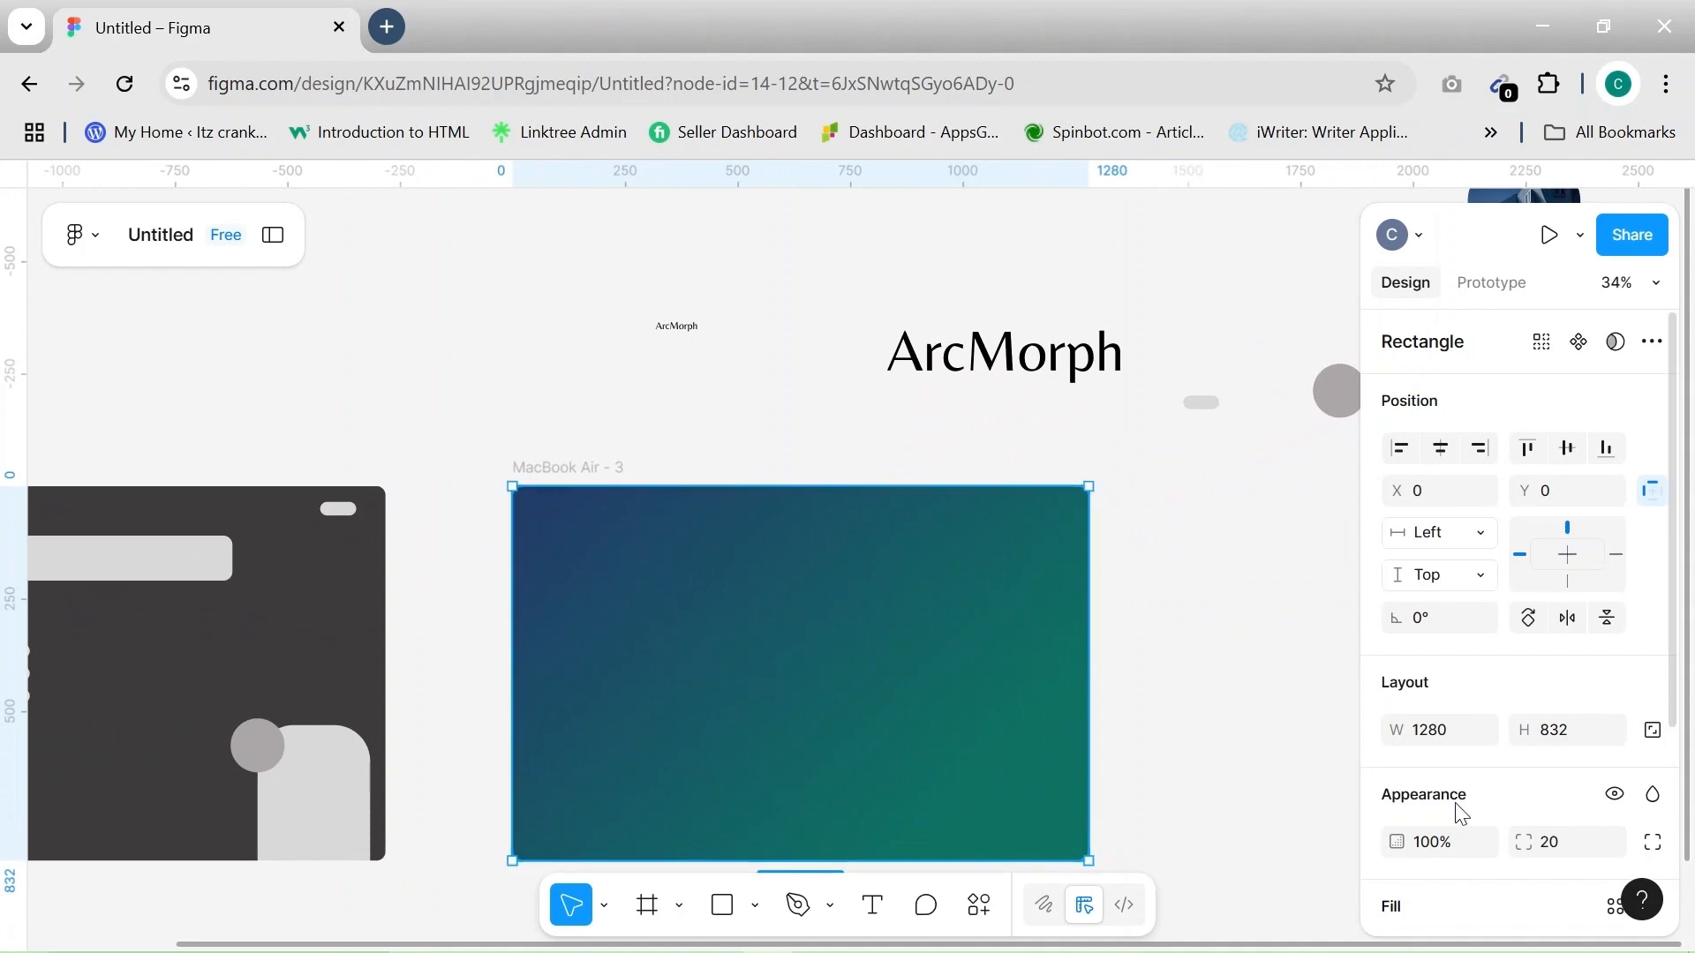
{"action": "scroll", "coordinate": [1458, 809], "scroll_direction": "down", "scroll_amount": 2}
{"action": "type", "text": "50"}
{"action": "left_click", "coordinate": [1234, 720]}
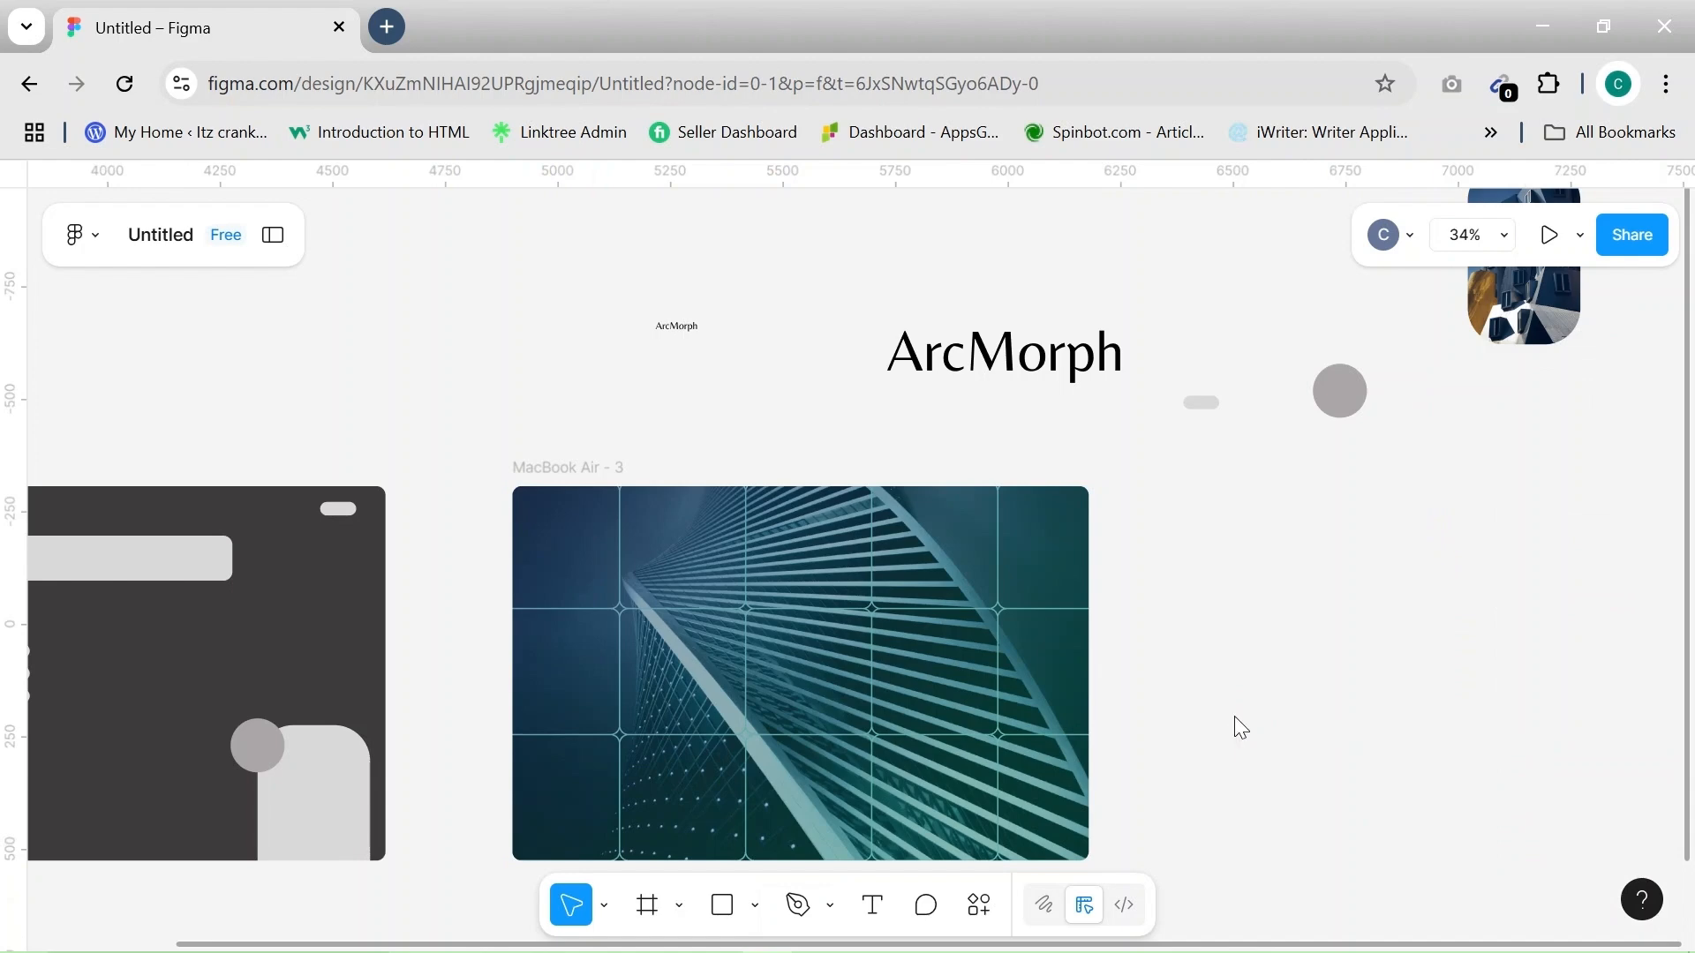
Undo the gradient rectangle's opacity change and its placement over the photo
{"action": "key", "text": "ctrl+z"}
{"action": "key", "text": "ctrl+z"}
{"action": "key", "text": "ctrl+z"}
{"action": "key", "text": "ctrl+z"}
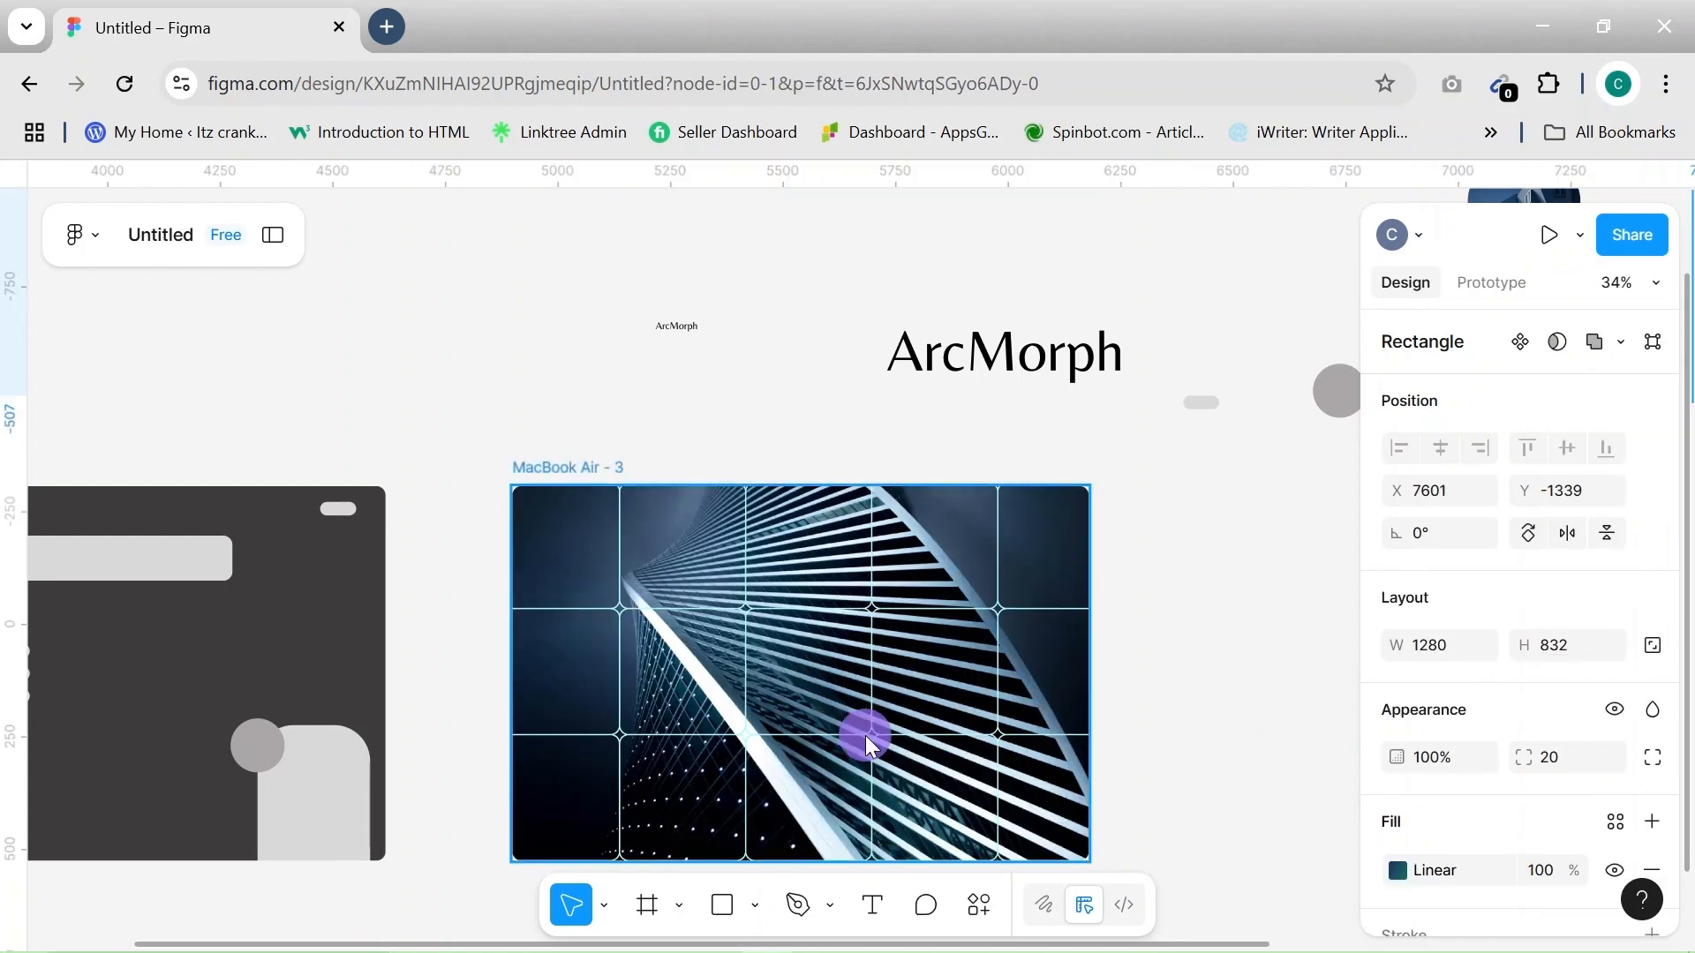
Move the MacBook Air - 3 frame to about X 4912, Y -336 on the canvas
{"action": "left_click", "coordinate": [867, 741]}
{"action": "key", "text": "Down"}
{"action": "key", "text": "Down"}
{"action": "key", "text": "Down"}
{"action": "key", "text": "Down"}
{"action": "key", "text": "Down"}
{"action": "key", "text": "Down"}
{"action": "key", "text": "Down"}
{"action": "key", "text": "Down"}
{"action": "key", "text": "Down"}
{"action": "key", "text": "Down"}
{"action": "key", "text": "Down"}
{"action": "key", "text": "Down"}
{"action": "key", "text": "Down"}
{"action": "key", "text": "Down"}
{"action": "key", "text": "Down"}
{"action": "key", "text": "Down"}
{"action": "key", "text": "Down"}
{"action": "key", "text": "Down"}
{"action": "key", "text": "Down"}
{"action": "key", "text": "Down"}
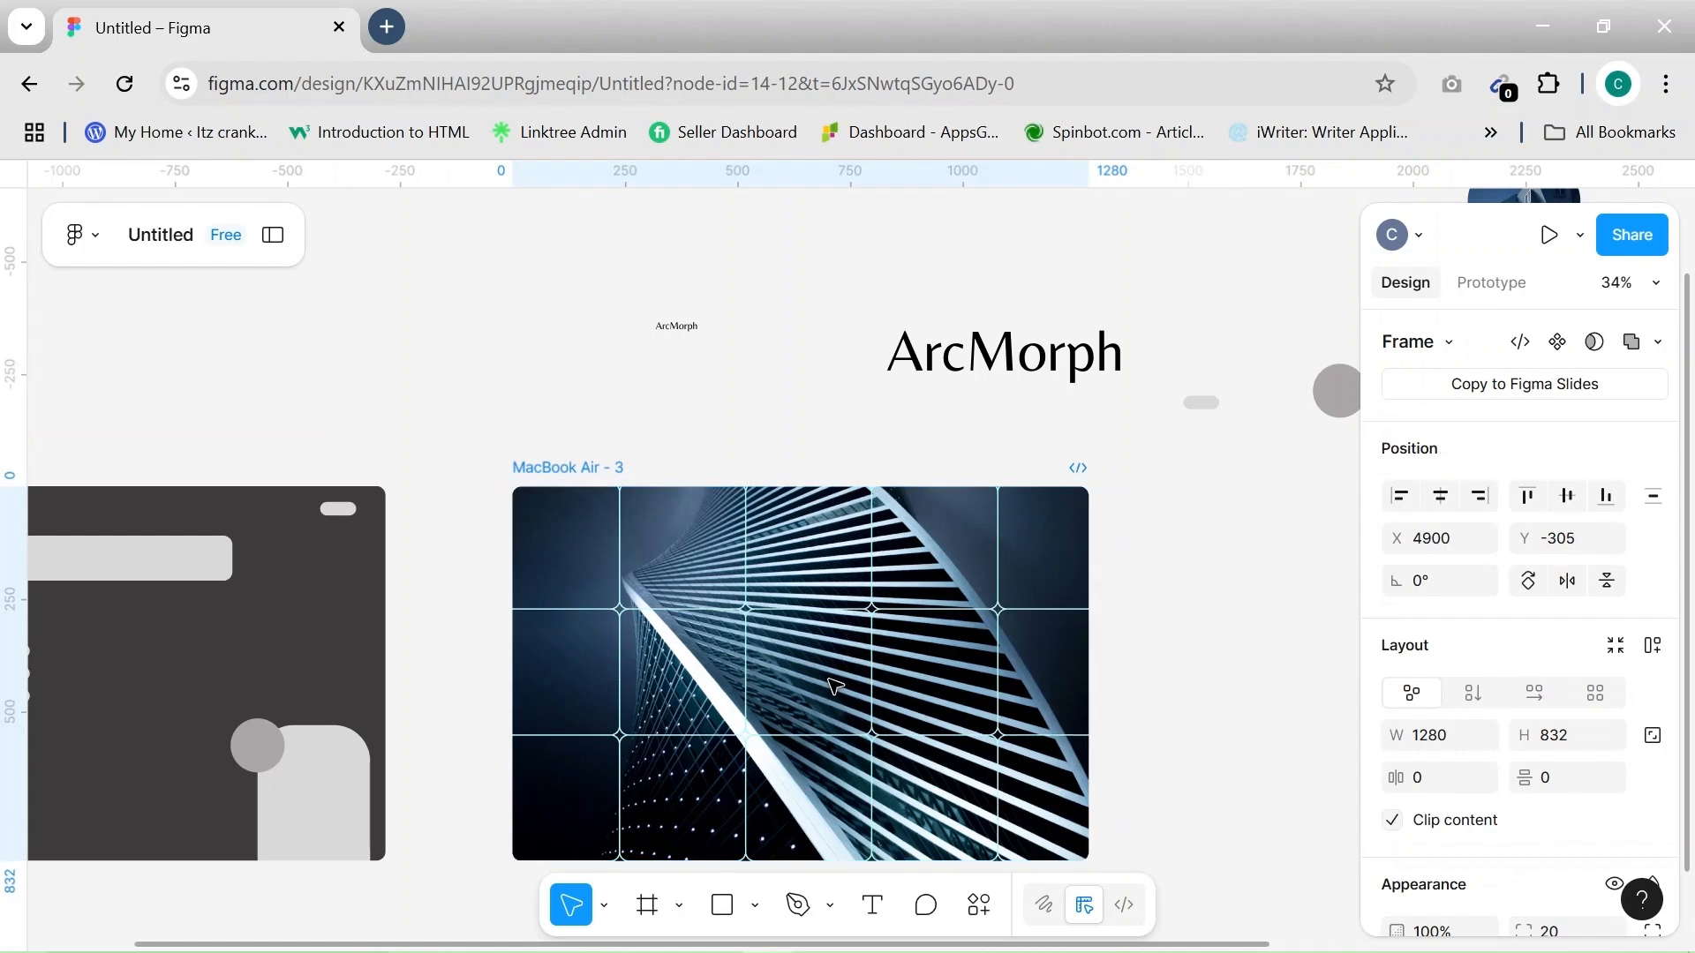
{"action": "left_click", "coordinate": [871, 622]}
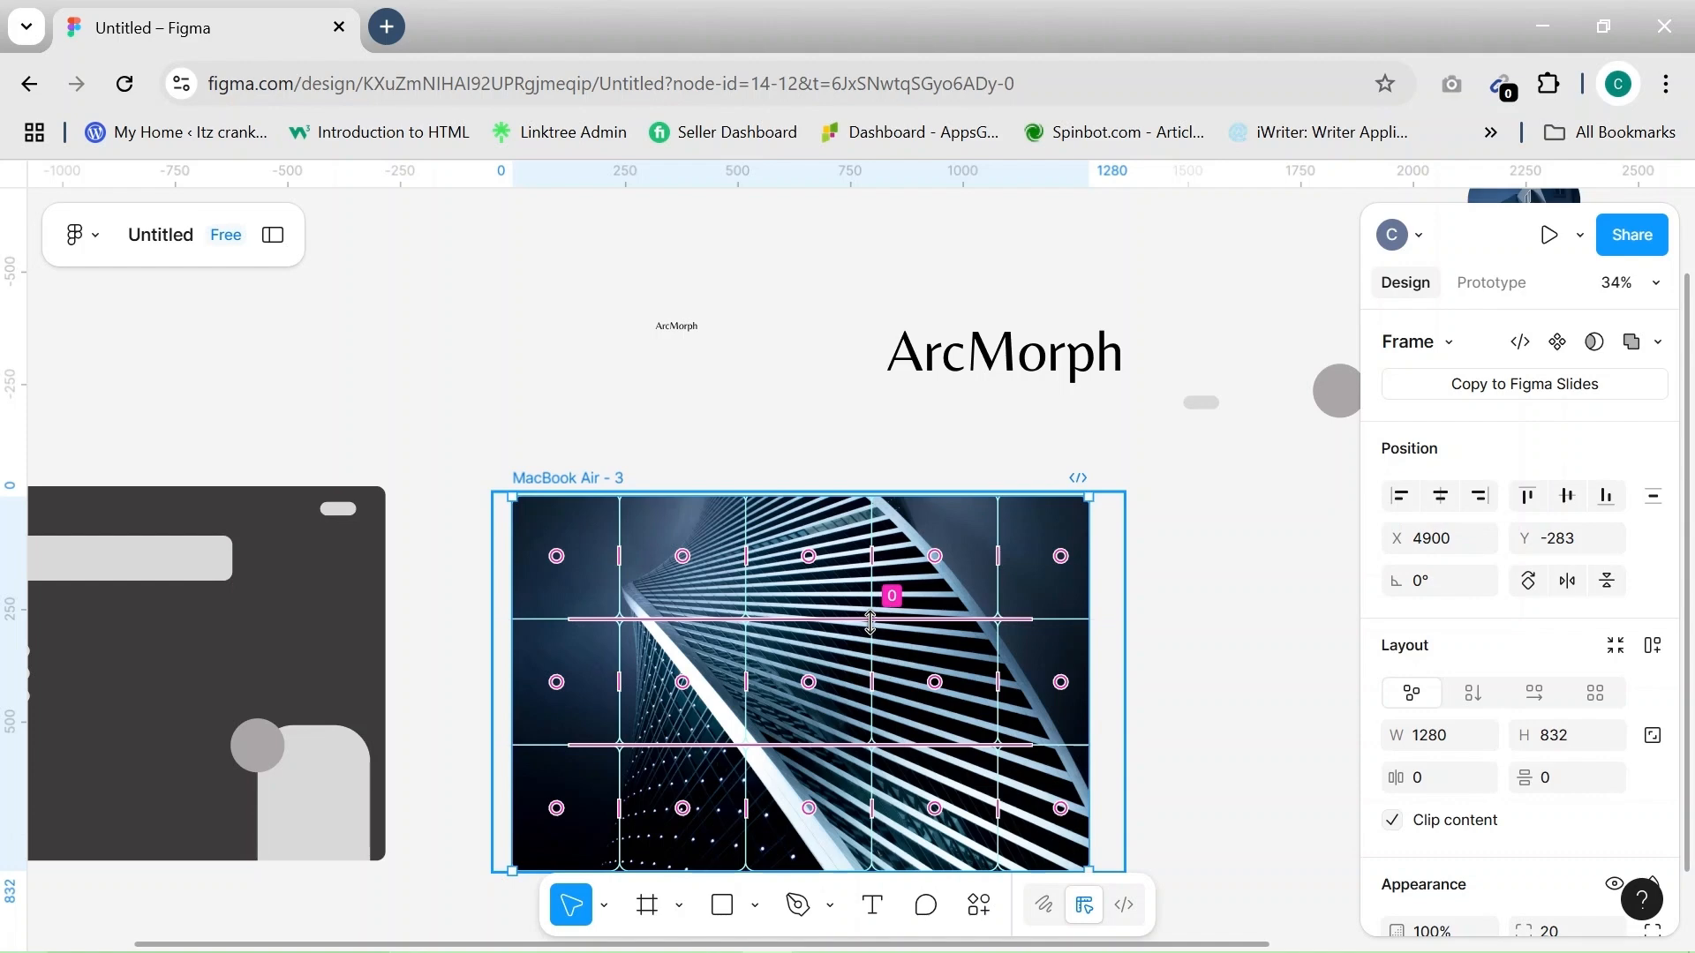
{"action": "mouse_move", "coordinate": [848, 666]}
{"action": "left_mouse_down"}
{"action": "mouse_move", "coordinate": [847, 690]}
{"action": "mouse_move", "coordinate": [857, 648]}
{"action": "left_mouse_up"}
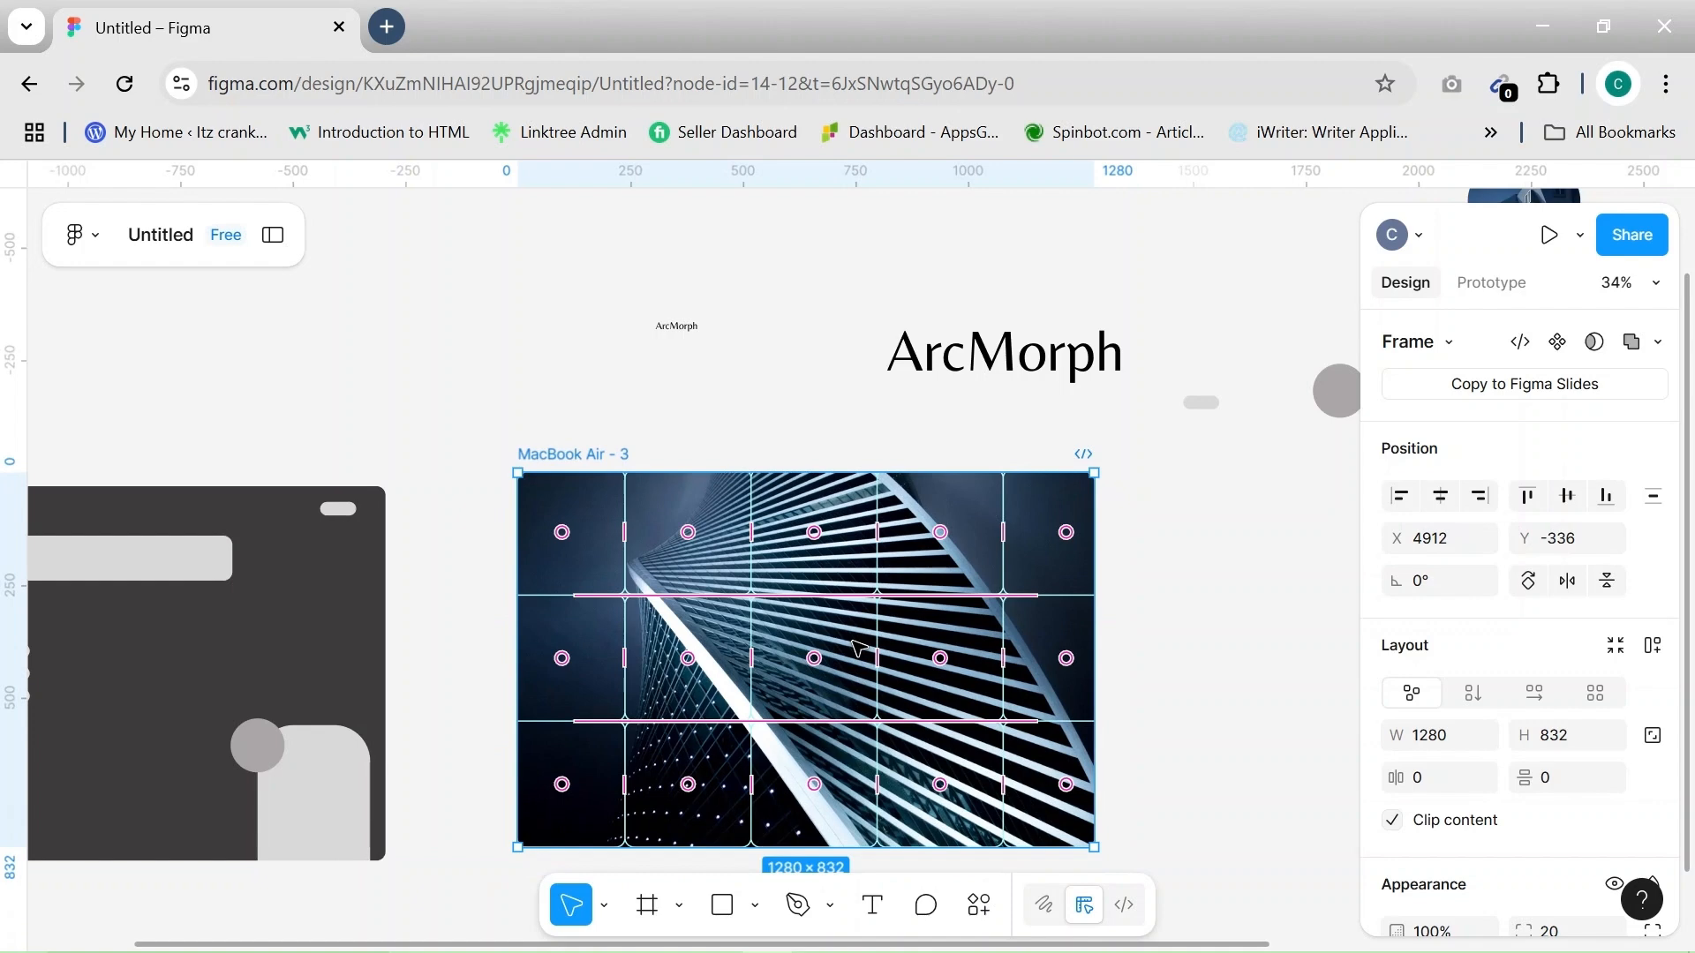
{"action": "left_click", "coordinate": [1015, 575]}
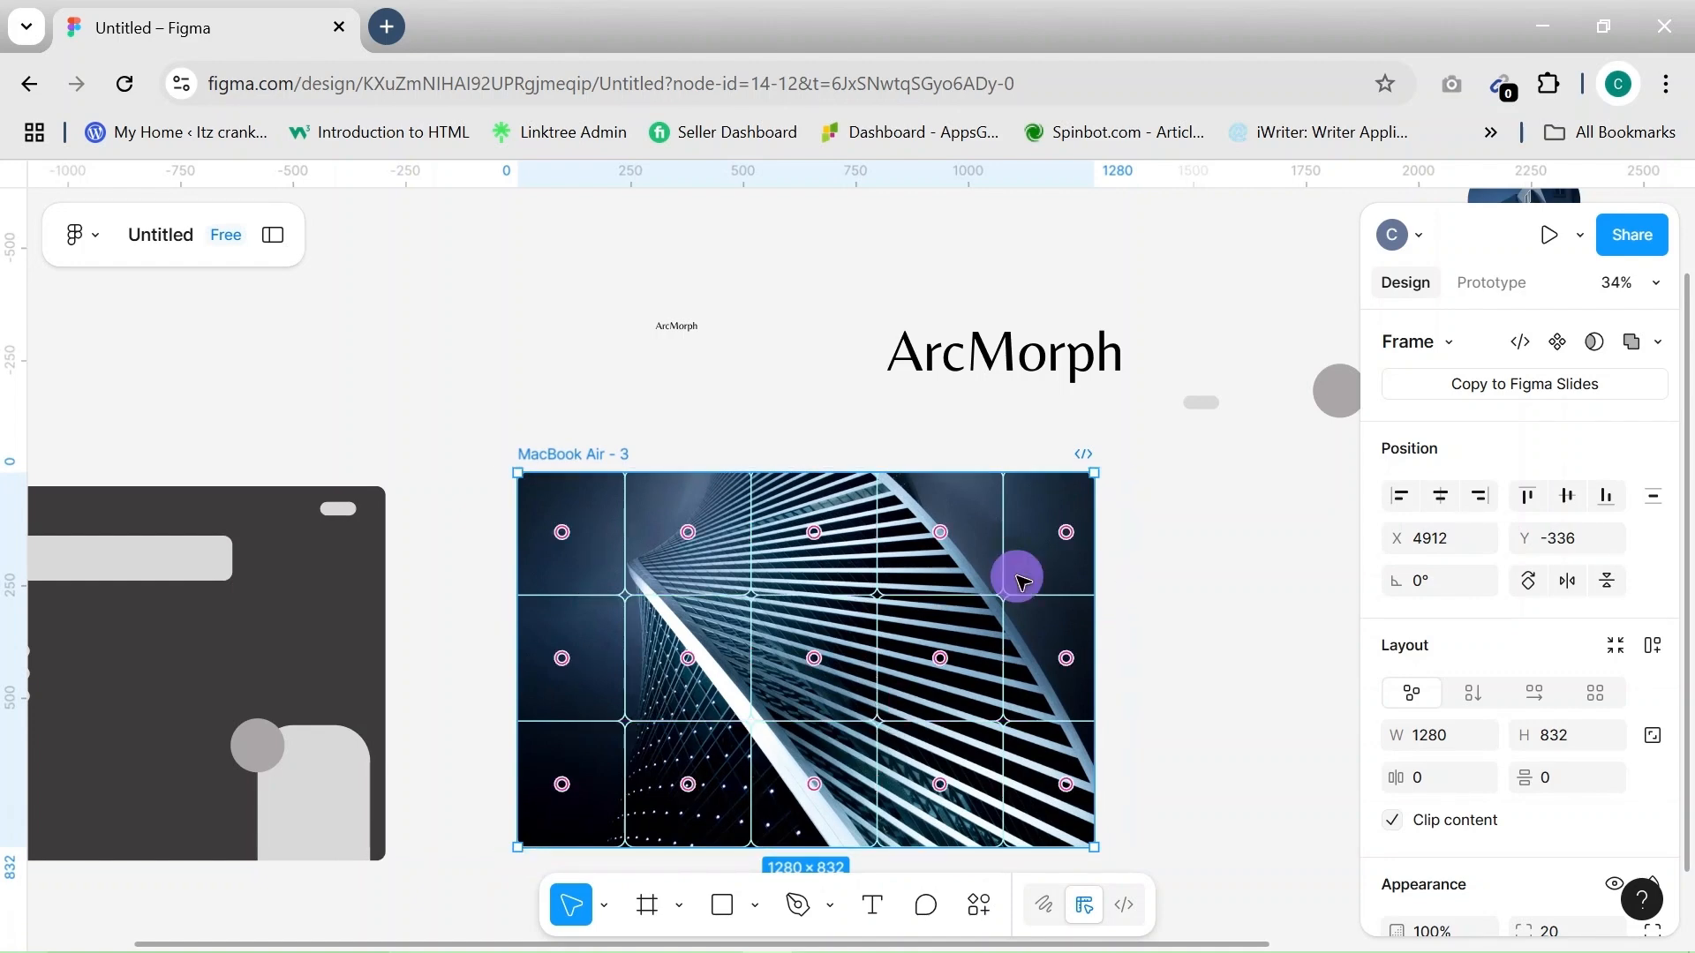
{"action": "left_click", "coordinate": [1004, 609]}
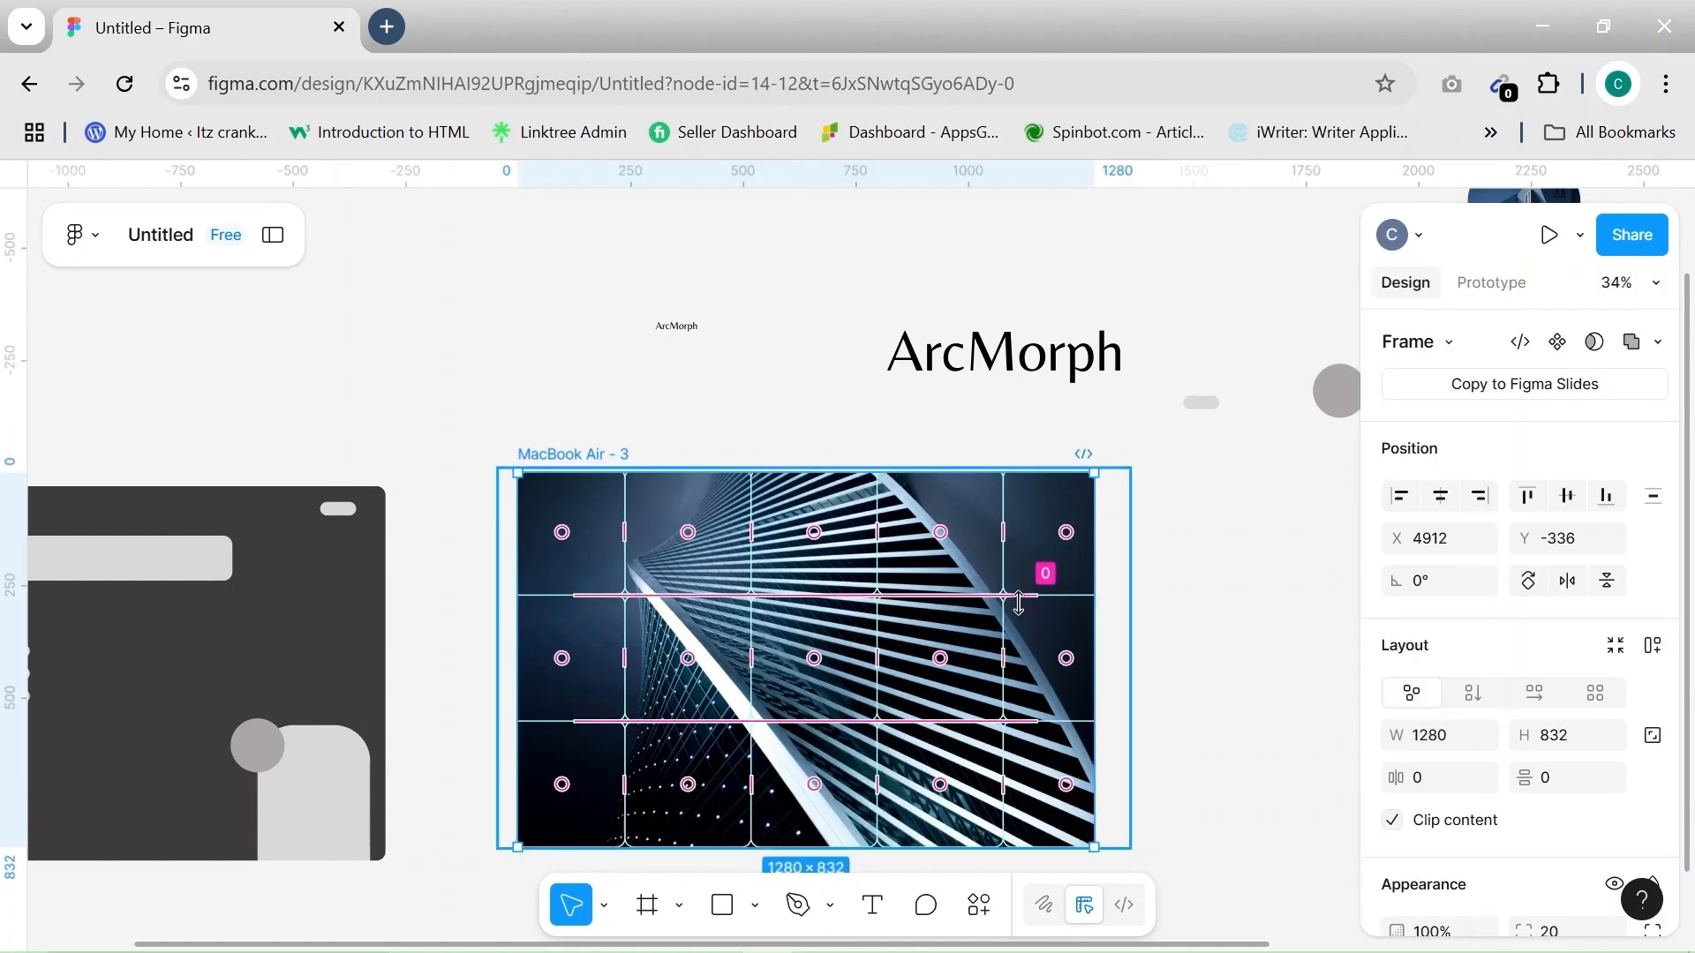
{"action": "left_click_drag", "start_coordinate": [1014, 597], "coordinate": [1001, 600]}
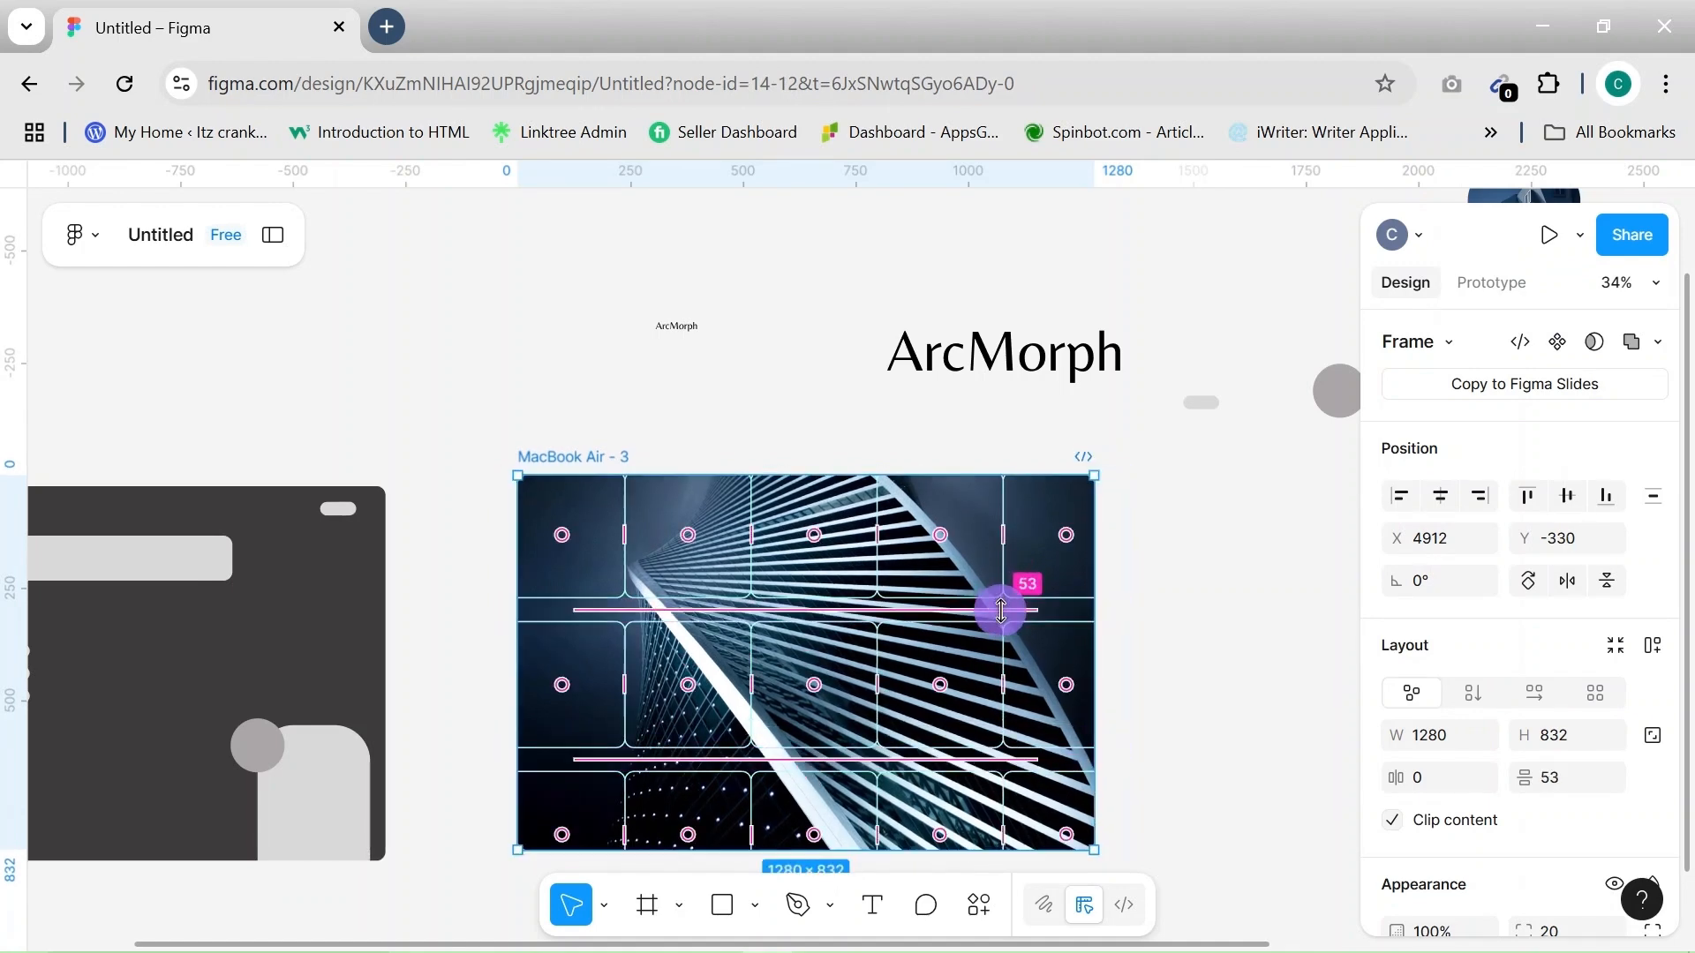
{"action": "key", "text": "ctrl+z"}
Enlarge the grid group to about 1425 × 882 so it extends past the frame edges, at X -60, Y -8
{"action": "left_click", "coordinate": [998, 563]}
{"action": "mouse_move", "coordinate": [1005, 566]}
{"action": "left_mouse_down"}
{"action": "mouse_move", "coordinate": [995, 591]}
{"action": "mouse_move", "coordinate": [995, 563]}
{"action": "left_mouse_up"}
{"action": "left_click_drag", "start_coordinate": [1120, 850], "coordinate": [1132, 869]}
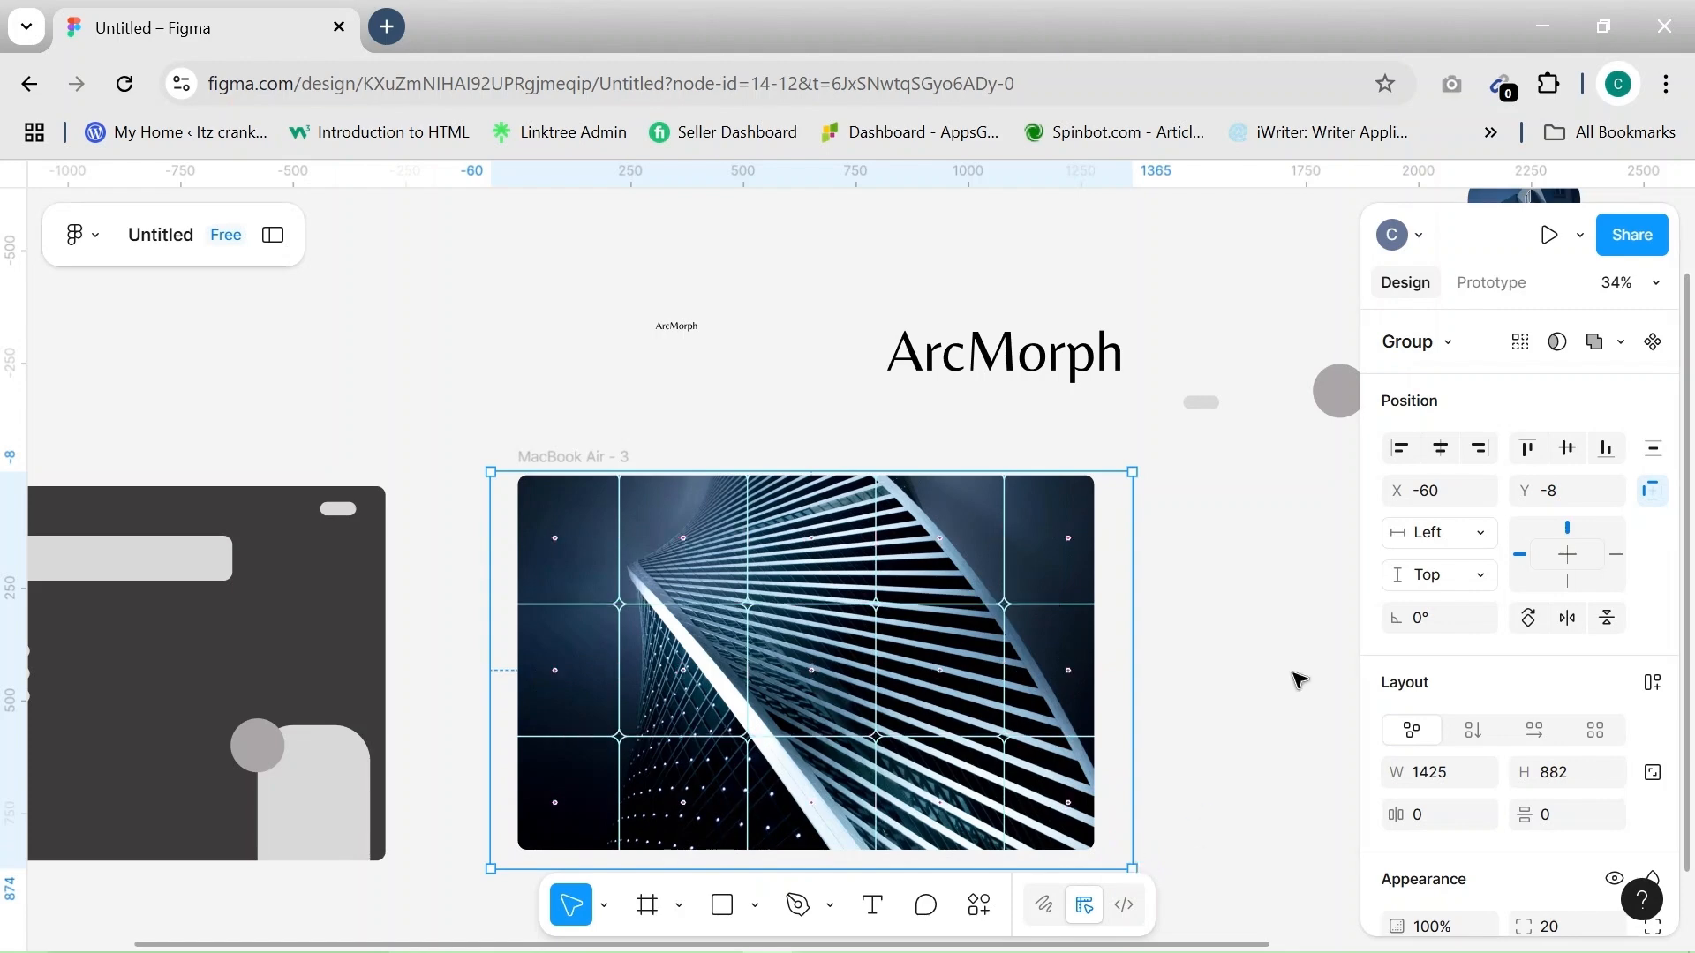
{"action": "scroll", "coordinate": [1298, 680], "scroll_direction": "up", "scroll_amount": 3}
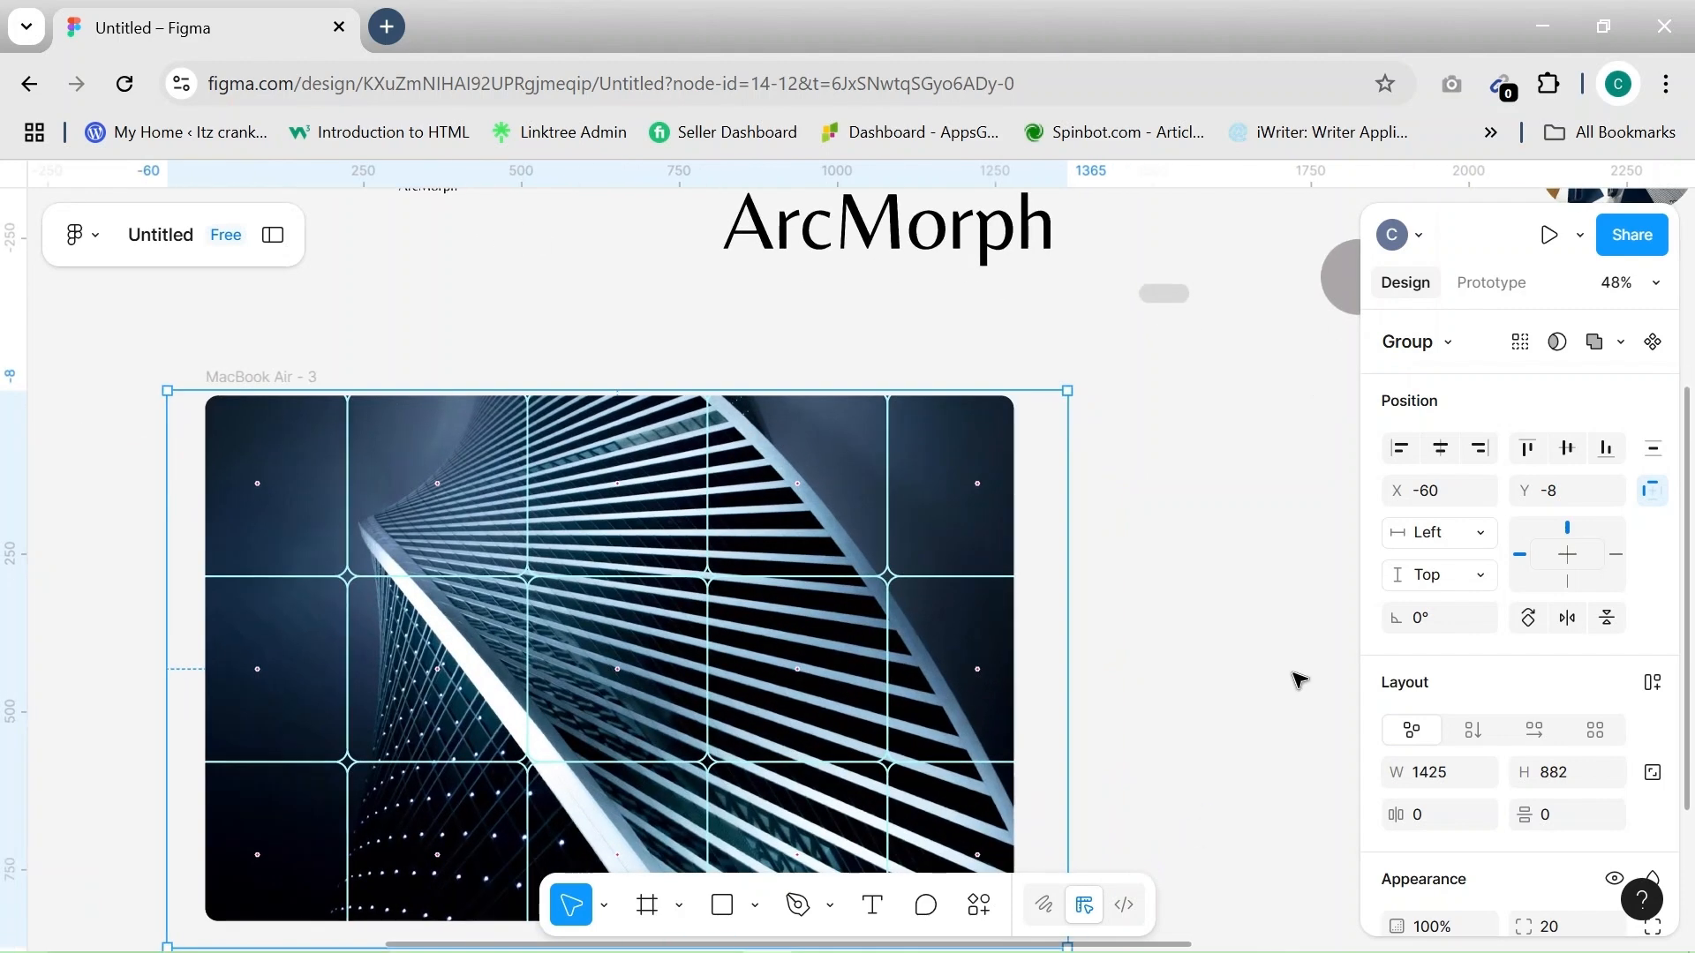
{"action": "scroll", "coordinate": [1297, 679], "scroll_direction": "down", "scroll_amount": 2}
{"action": "scroll", "coordinate": [1297, 680], "scroll_direction": "left", "scroll_amount": 2}
{"action": "scroll", "coordinate": [1297, 679], "scroll_direction": "down", "scroll_amount": 2}
{"action": "scroll", "coordinate": [1298, 679], "scroll_direction": "right", "scroll_amount": 3}
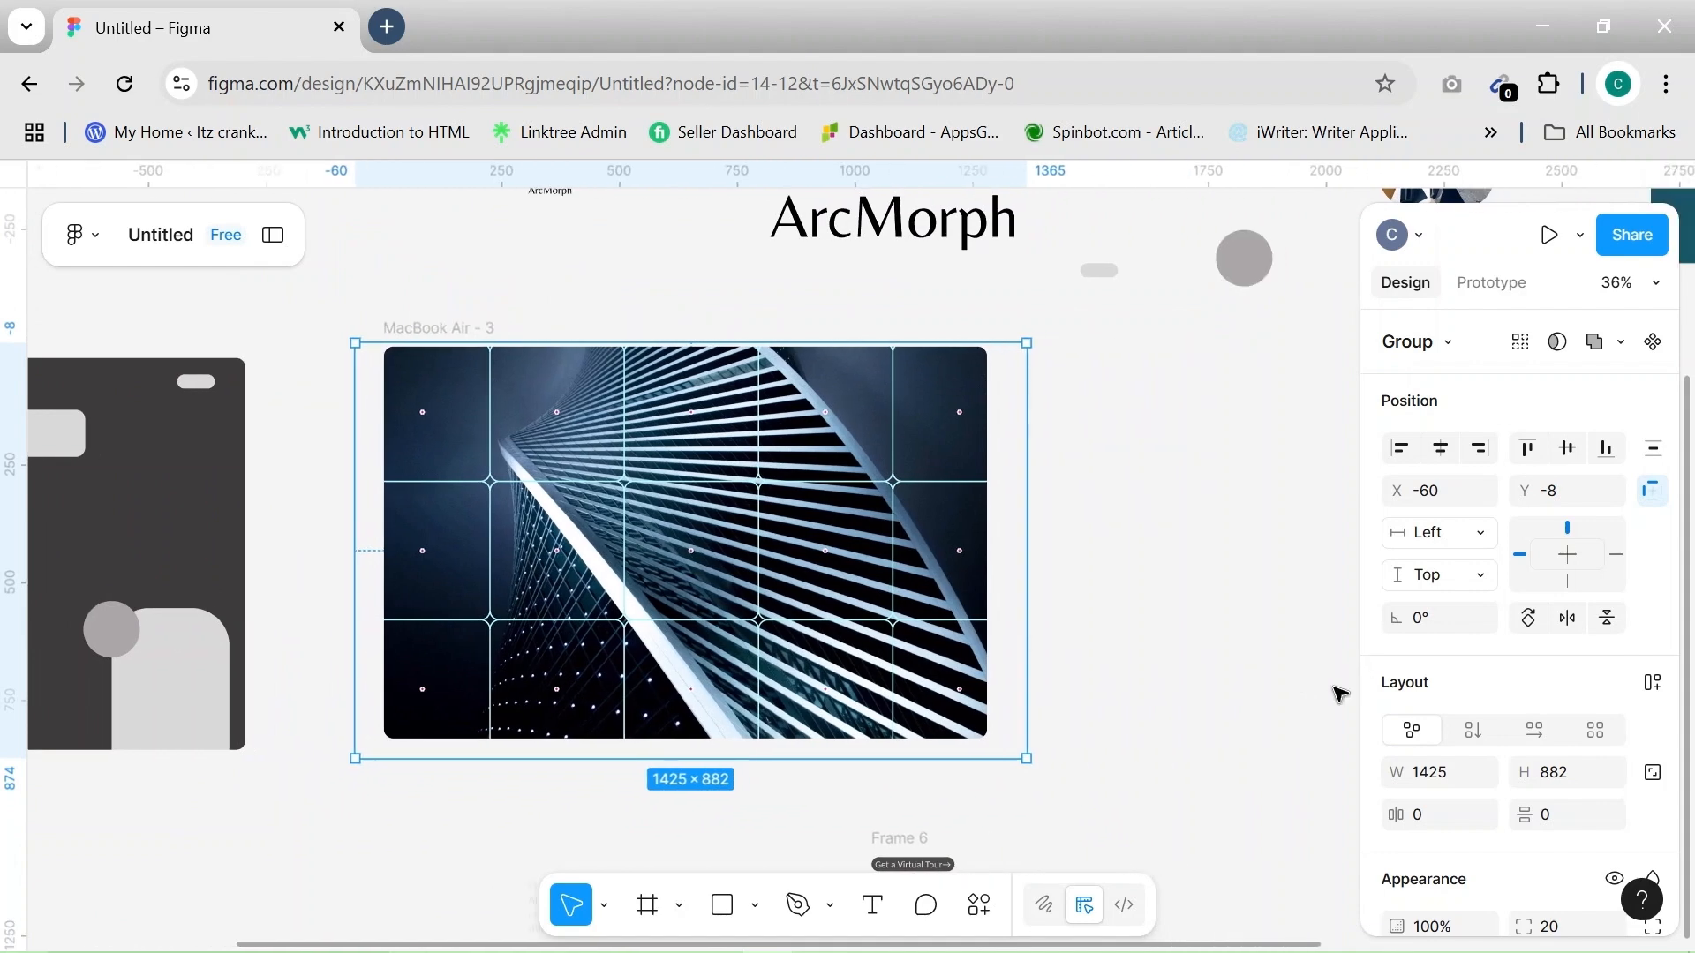
Place the blue-green gradient rectangle over the MacBook Air - 3 frame at X 0, Y 0 and lower its opacity to reveal the photo
{"action": "scroll", "coordinate": [1192, 706], "scroll_direction": "down", "scroll_amount": 4}
{"action": "left_click", "coordinate": [1216, 374]}
{"action": "left_click_drag", "start_coordinate": [1216, 373], "coordinate": [509, 642]}
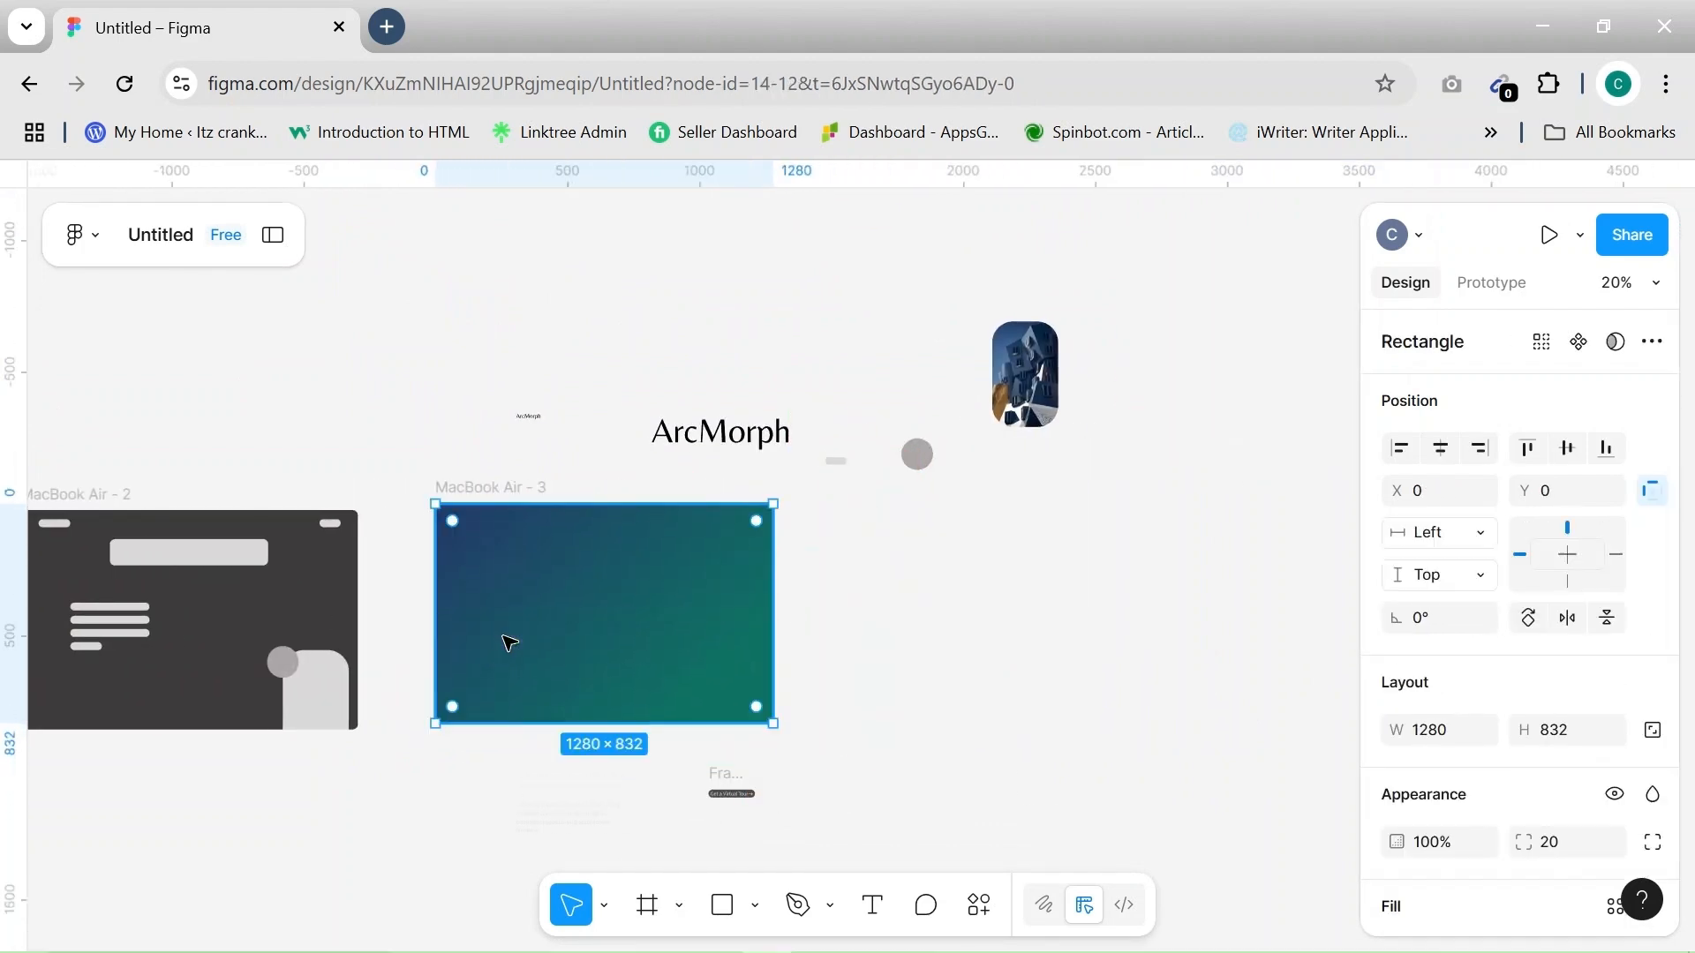
{"action": "scroll", "coordinate": [1506, 819], "scroll_direction": "down", "scroll_amount": 3}
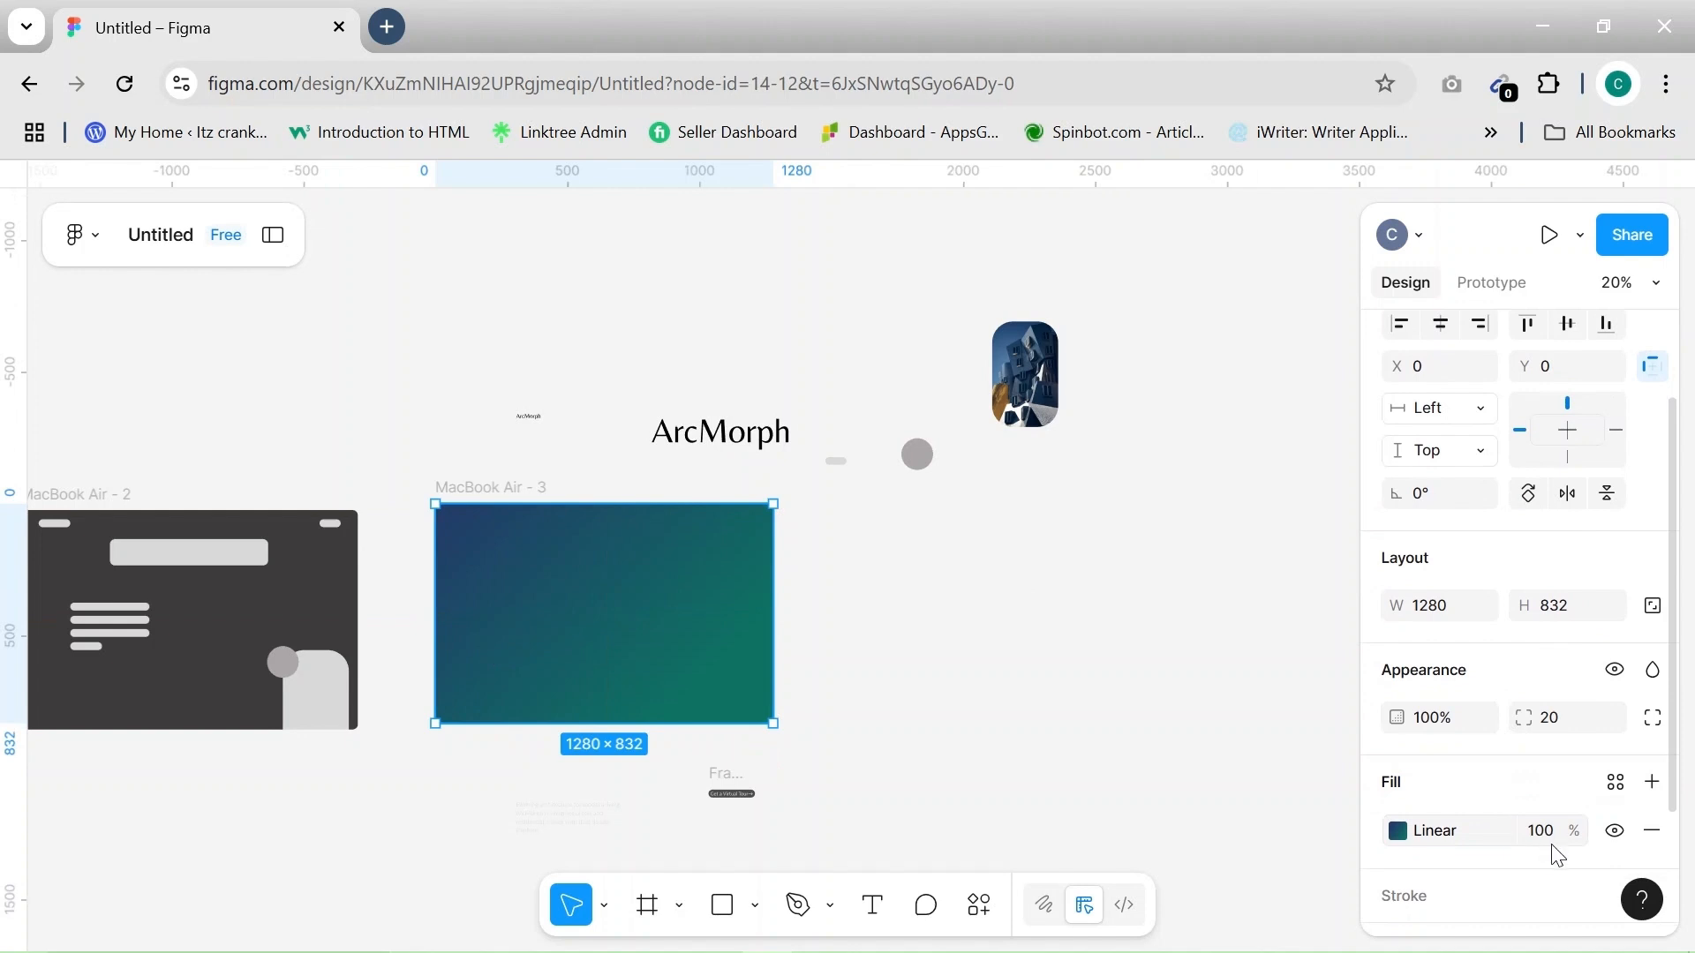
{"action": "left_click", "coordinate": [1105, 749]}
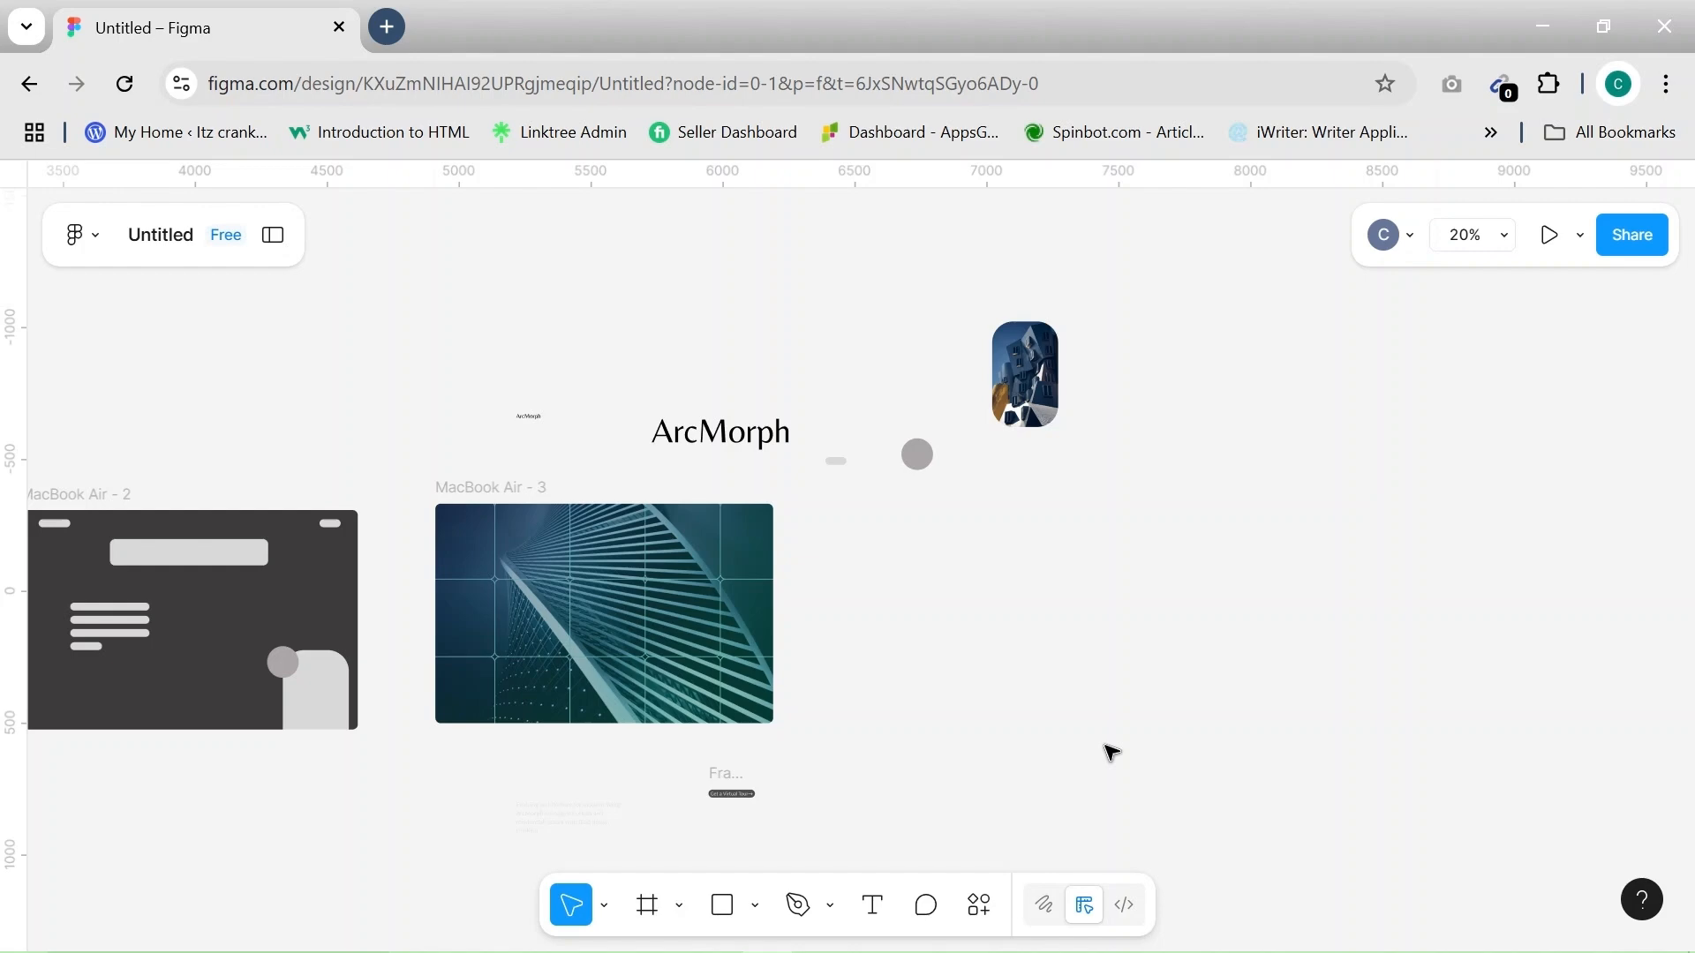
Move the small ArcMorph logo text into the frame's upper-left corner and the large ArcMorph title to about X 375, Y 196
{"action": "scroll", "coordinate": [1110, 752], "scroll_direction": "up", "scroll_amount": 5}
{"action": "scroll", "coordinate": [1110, 752], "scroll_direction": "left", "scroll_amount": 8}
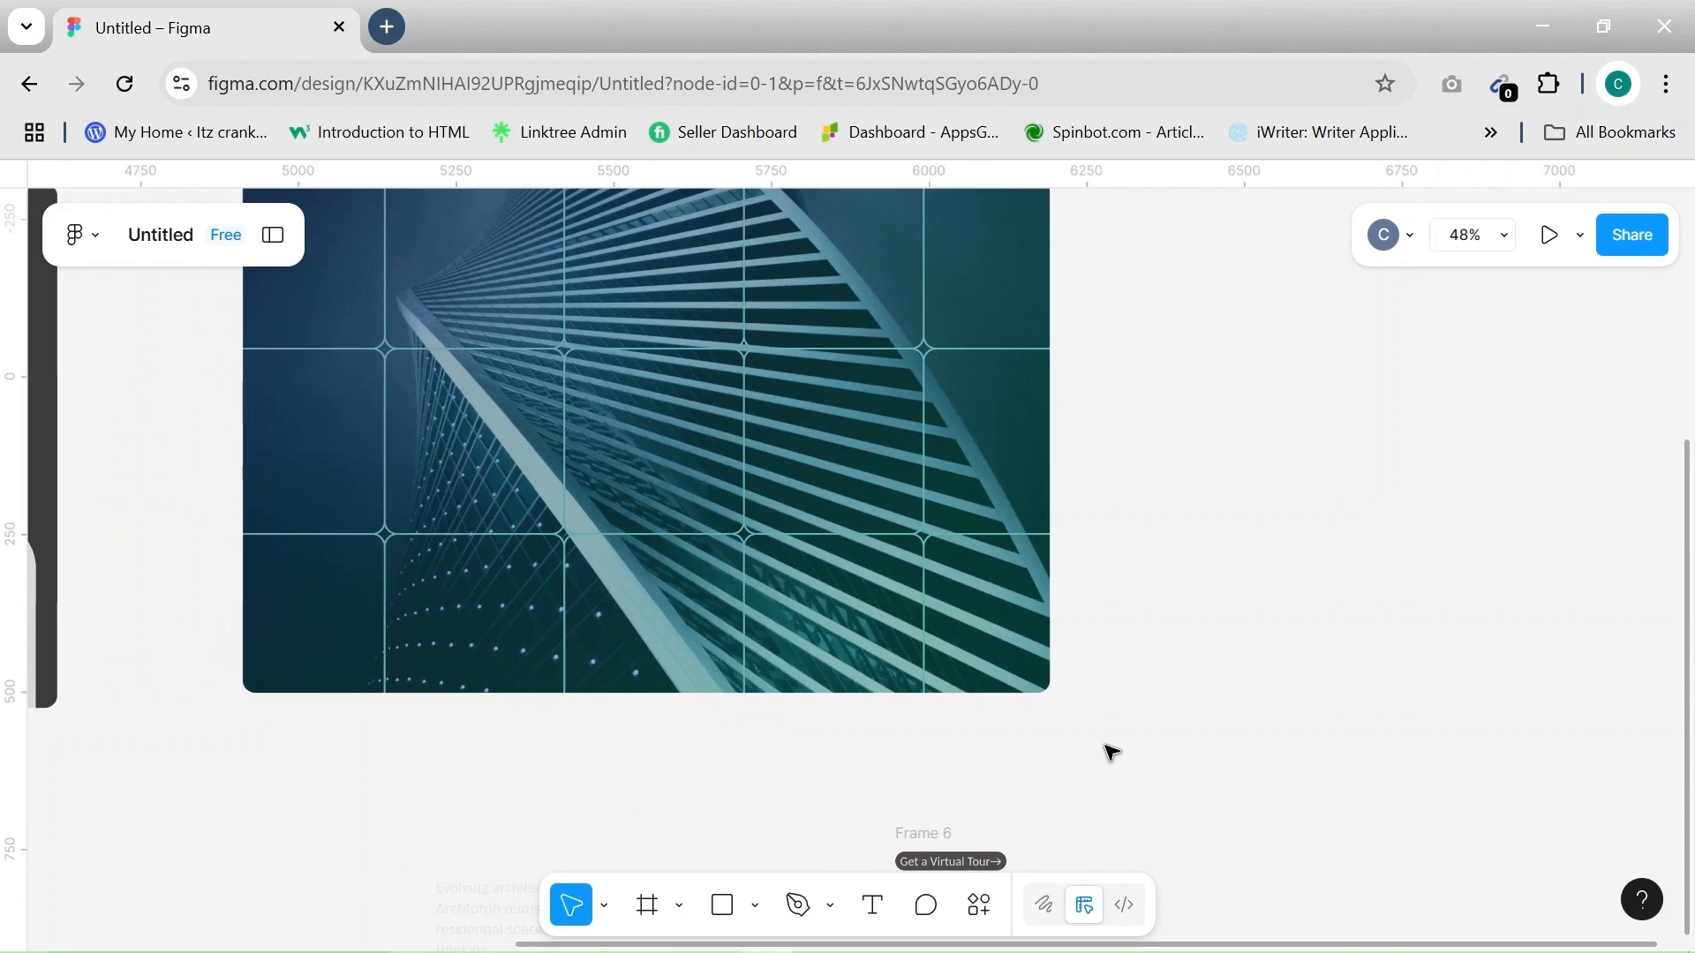
{"action": "scroll", "coordinate": [1110, 752], "scroll_direction": "up", "scroll_amount": 3}
{"action": "scroll", "coordinate": [1111, 752], "scroll_direction": "up", "scroll_amount": 1}
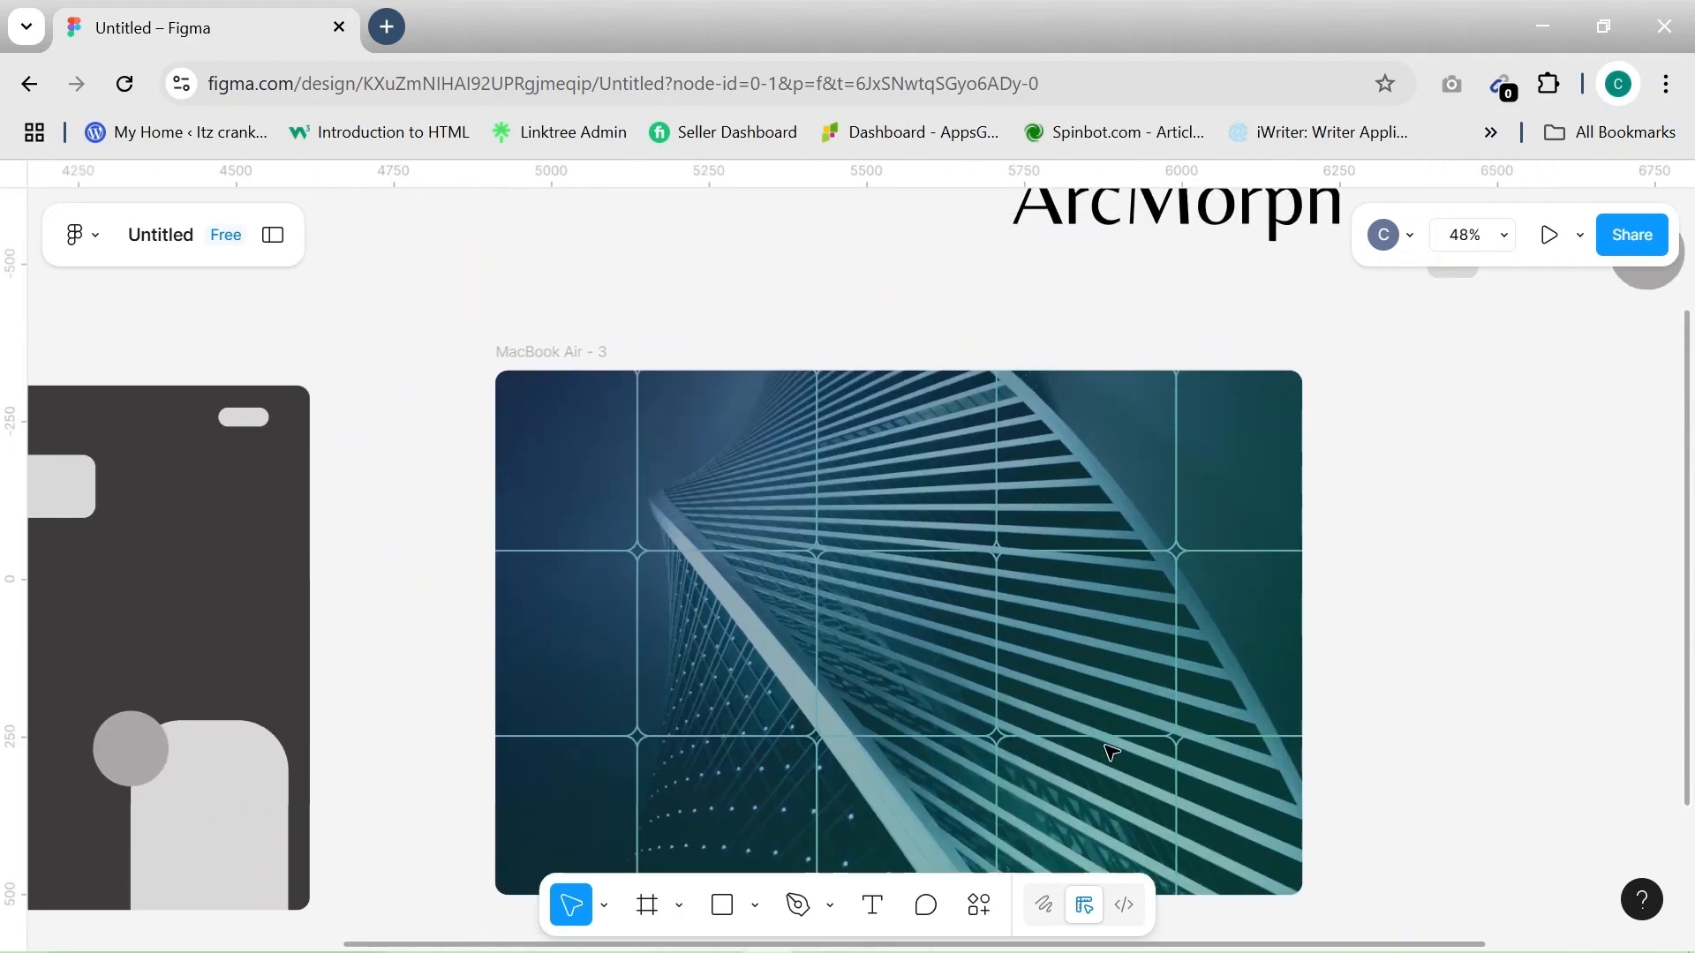
{"action": "scroll", "coordinate": [865, 375], "scroll_direction": "up", "scroll_amount": 1}
{"action": "left_click_drag", "start_coordinate": [721, 260], "coordinate": [565, 495]}
{"action": "left_click_drag", "start_coordinate": [1132, 298], "coordinate": [853, 649]}
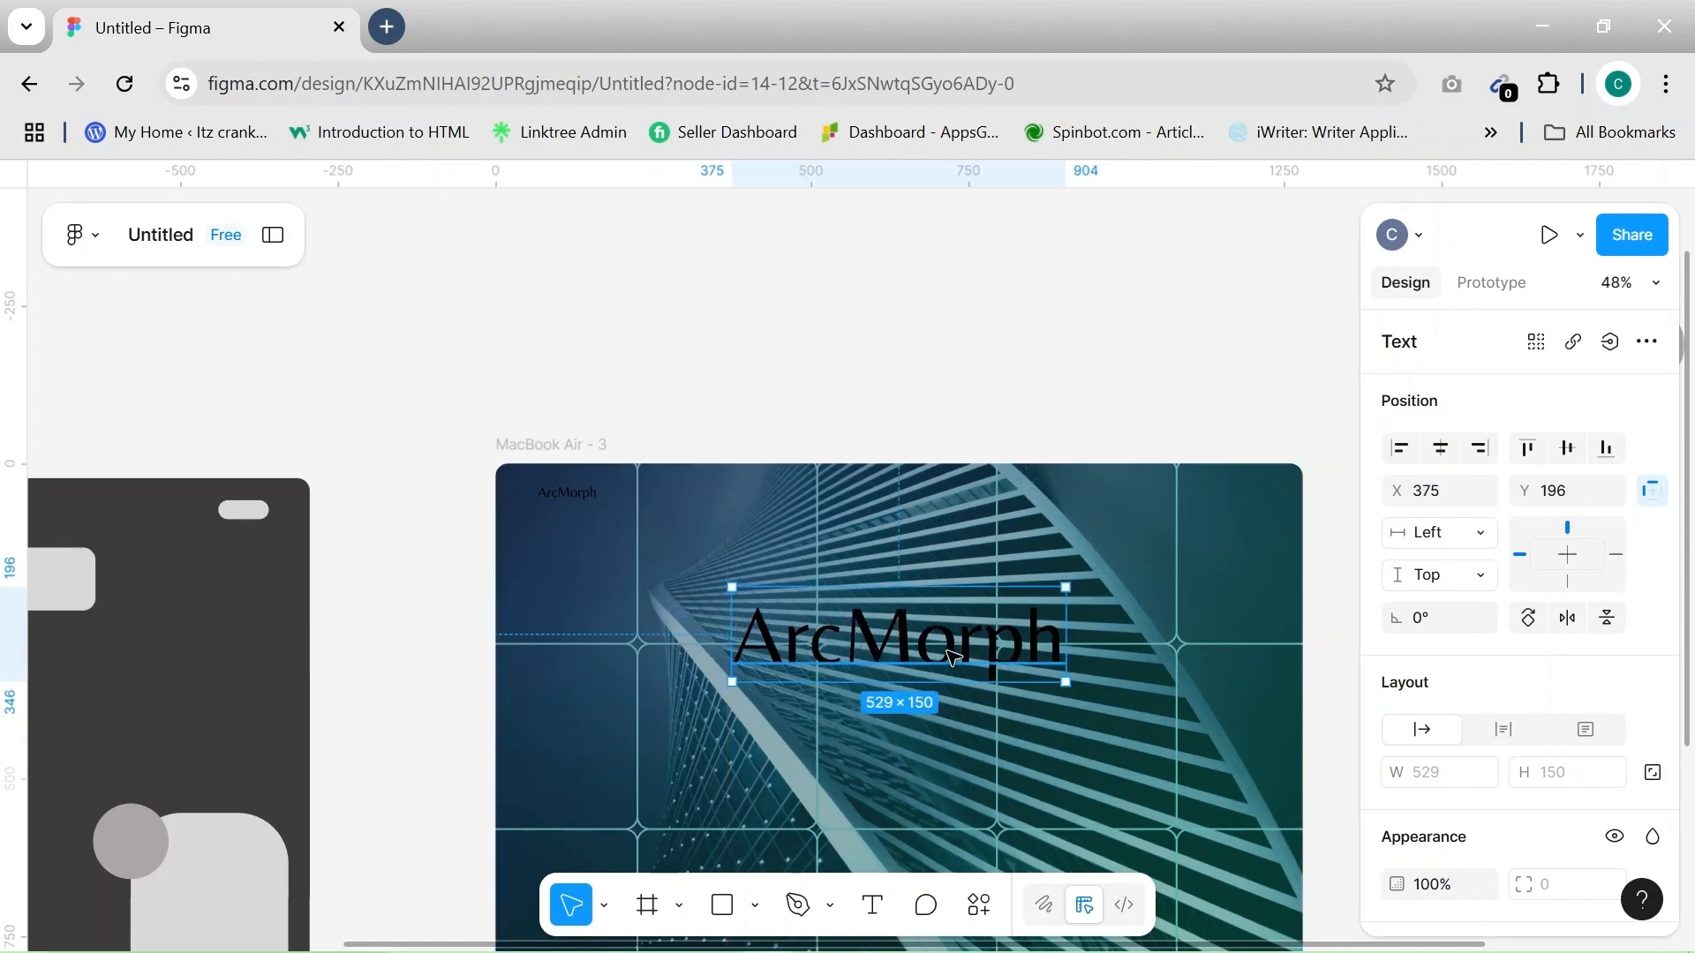
Raise the large ArcMorph title in the MacBook Air - 3 frame to Y 145
{"action": "key", "text": "shift+Up"}
{"action": "key", "text": "shift+Up"}
{"action": "key", "text": "shift+Up"}
{"action": "key", "text": "shift+Up"}
{"action": "key", "text": "shift+Up"}
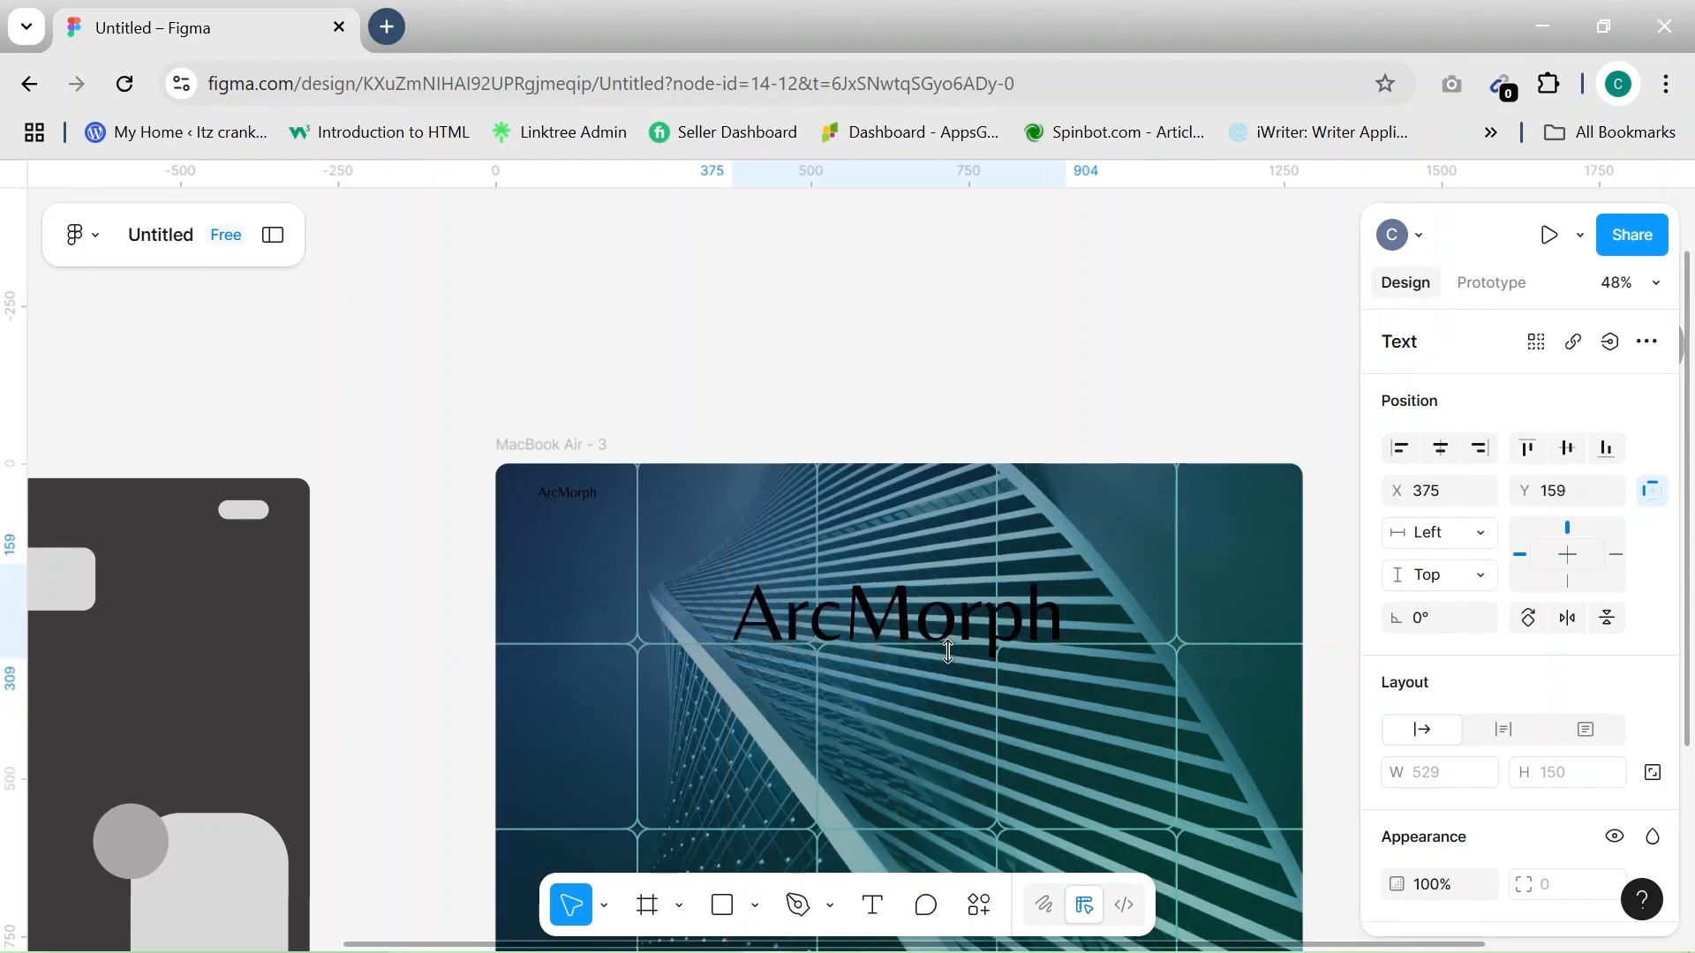
Move the small grey pill shape into the upper-right corner of the MacBook Air - 3 frame
{"action": "scroll", "coordinate": [947, 651], "scroll_direction": "right", "scroll_amount": 2}
{"action": "scroll", "coordinate": [948, 651], "scroll_direction": "down", "scroll_amount": 3}
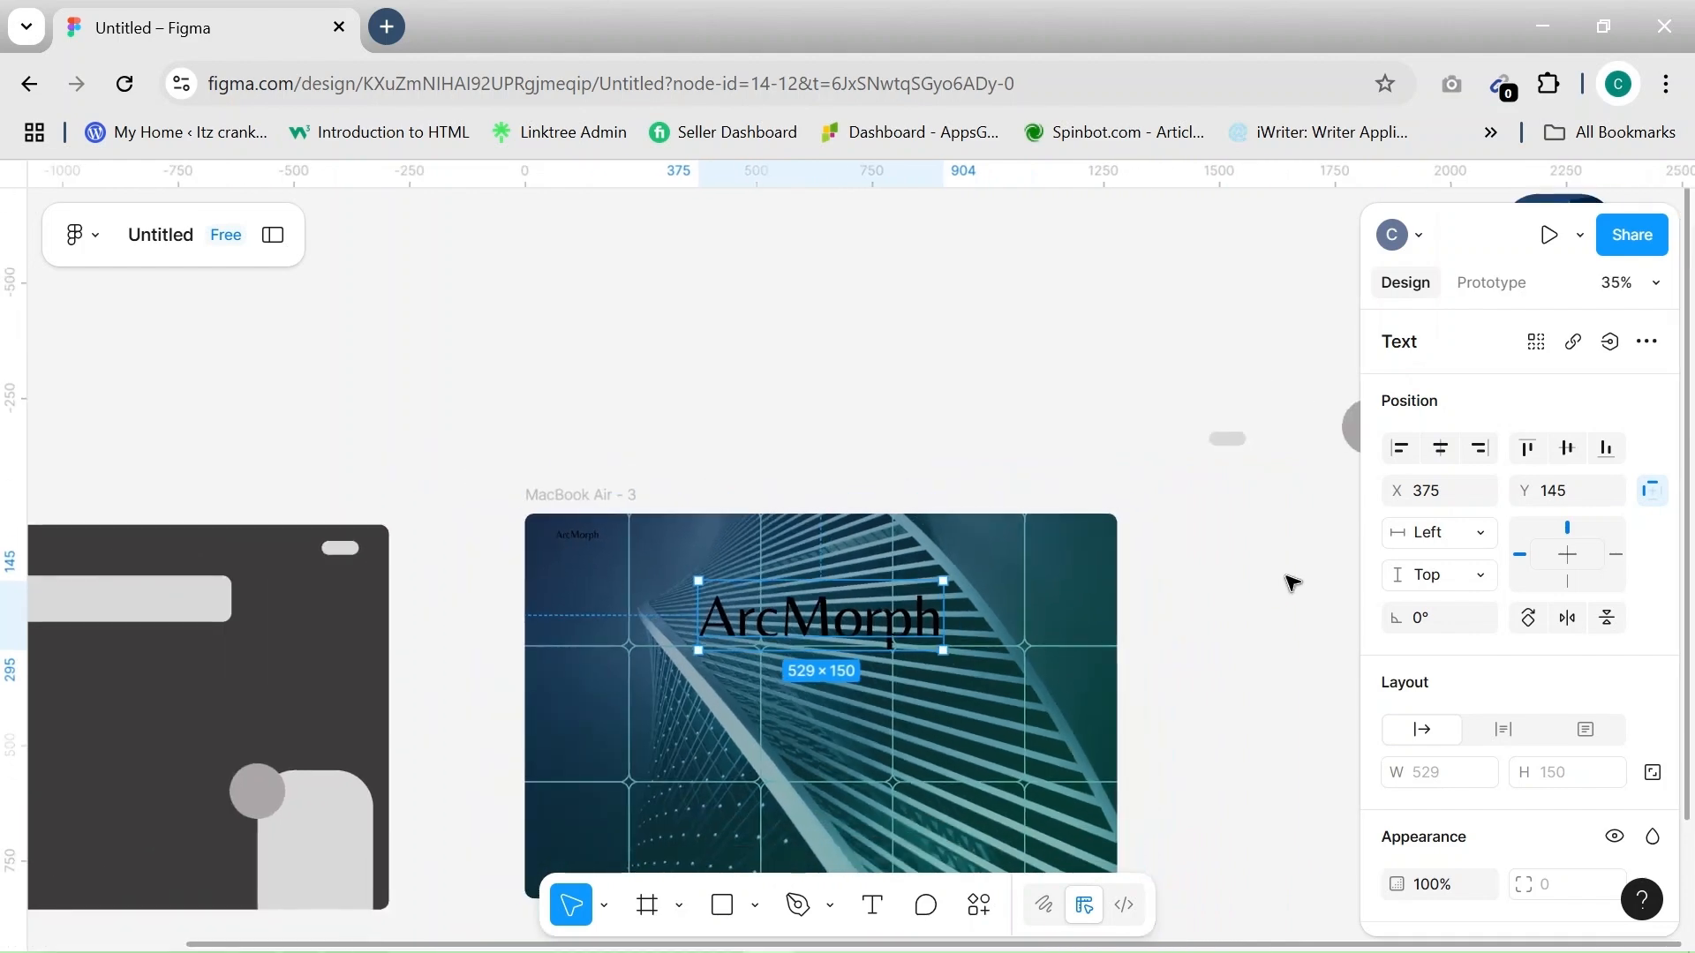
{"action": "scroll", "coordinate": [1285, 576], "scroll_direction": "right", "scroll_amount": 1}
{"action": "left_click_drag", "start_coordinate": [1156, 441], "coordinate": [1000, 541]}
{"action": "left_click", "coordinate": [1176, 544]}
Move the description paragraph below the ArcMorph title and place the Get a Virtual Tour button under it at X 236, Y 537
{"action": "scroll", "coordinate": [1177, 553], "scroll_direction": "down", "scroll_amount": 2}
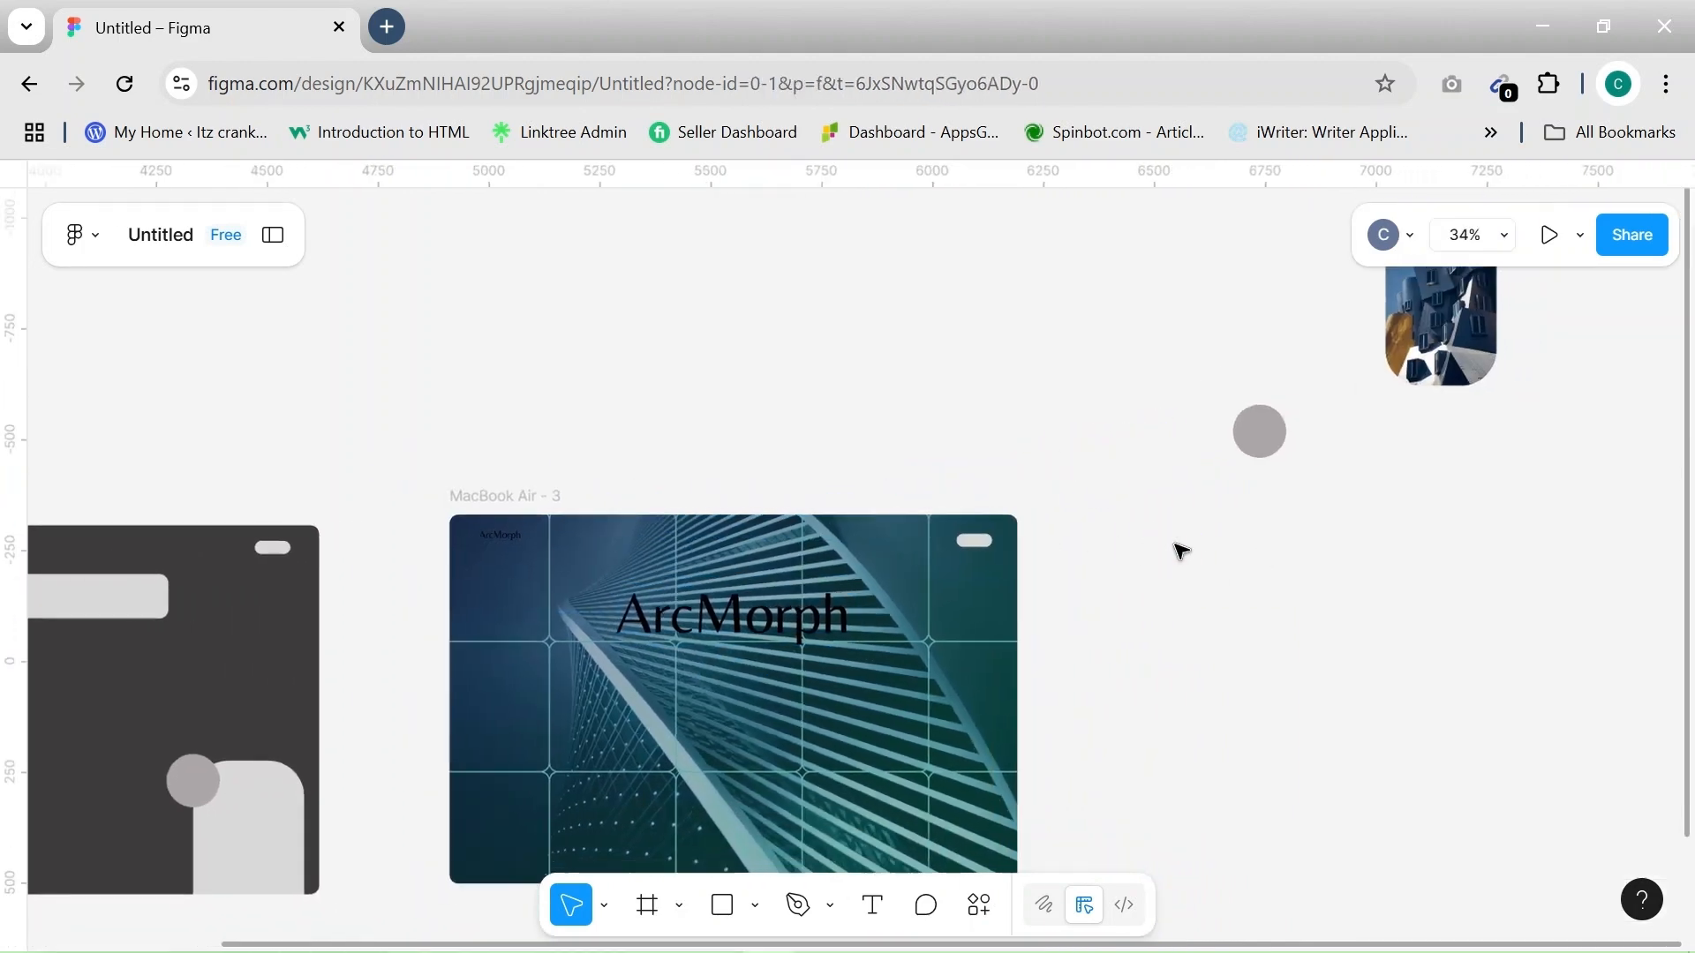
{"action": "scroll", "coordinate": [1015, 706], "scroll_direction": "down", "scroll_amount": 3}
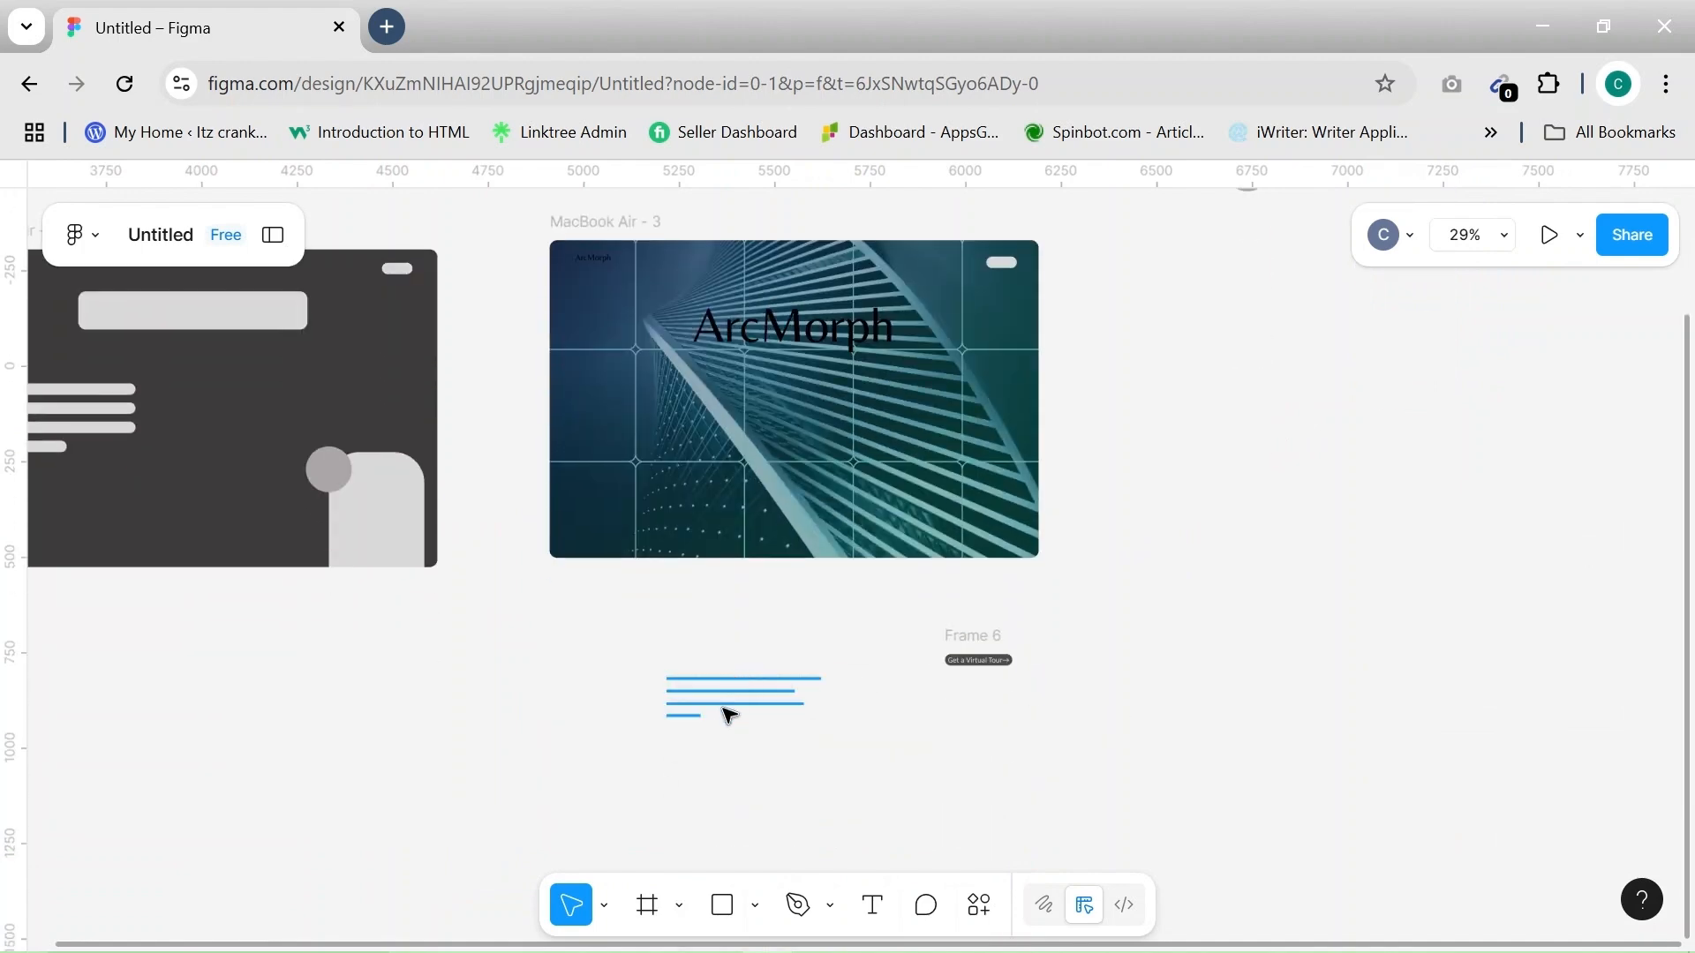
{"action": "left_click_drag", "start_coordinate": [719, 706], "coordinate": [691, 412]}
{"action": "left_click_drag", "start_coordinate": [966, 637], "coordinate": [660, 433]}
Raise the Get a Virtual Tour button closer to the paragraph, to Y 503
{"action": "scroll", "coordinate": [660, 434], "scroll_direction": "up", "scroll_amount": 4}
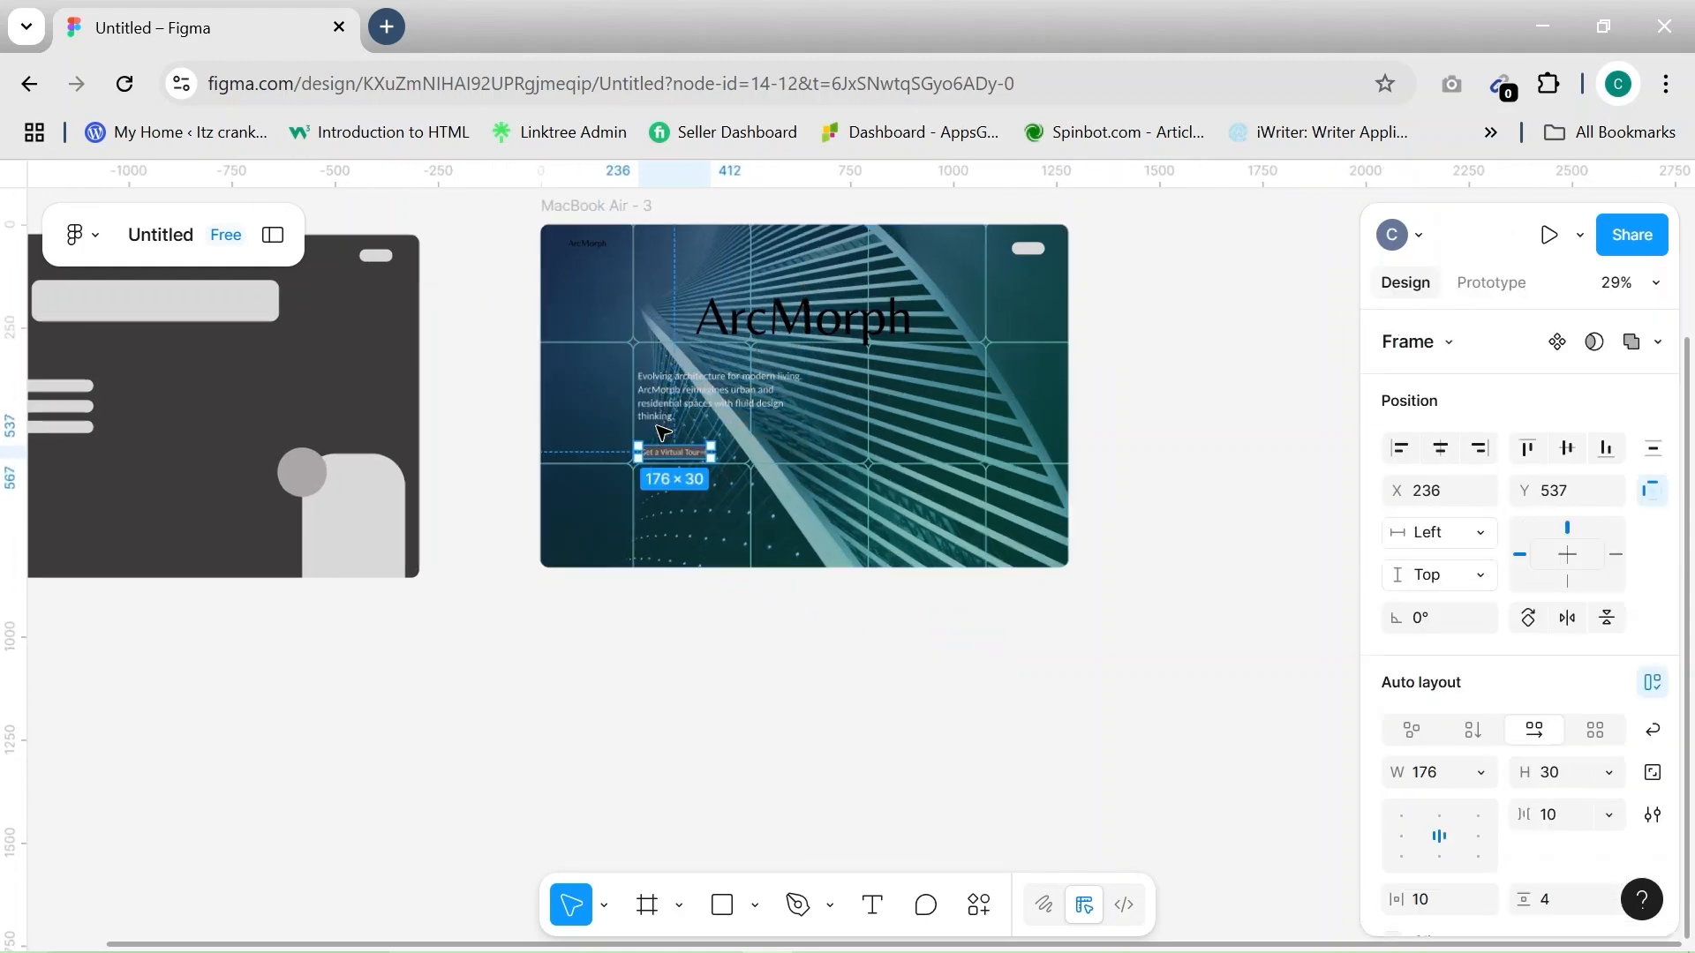
{"action": "scroll", "coordinate": [657, 427], "scroll_direction": "up", "scroll_amount": 3}
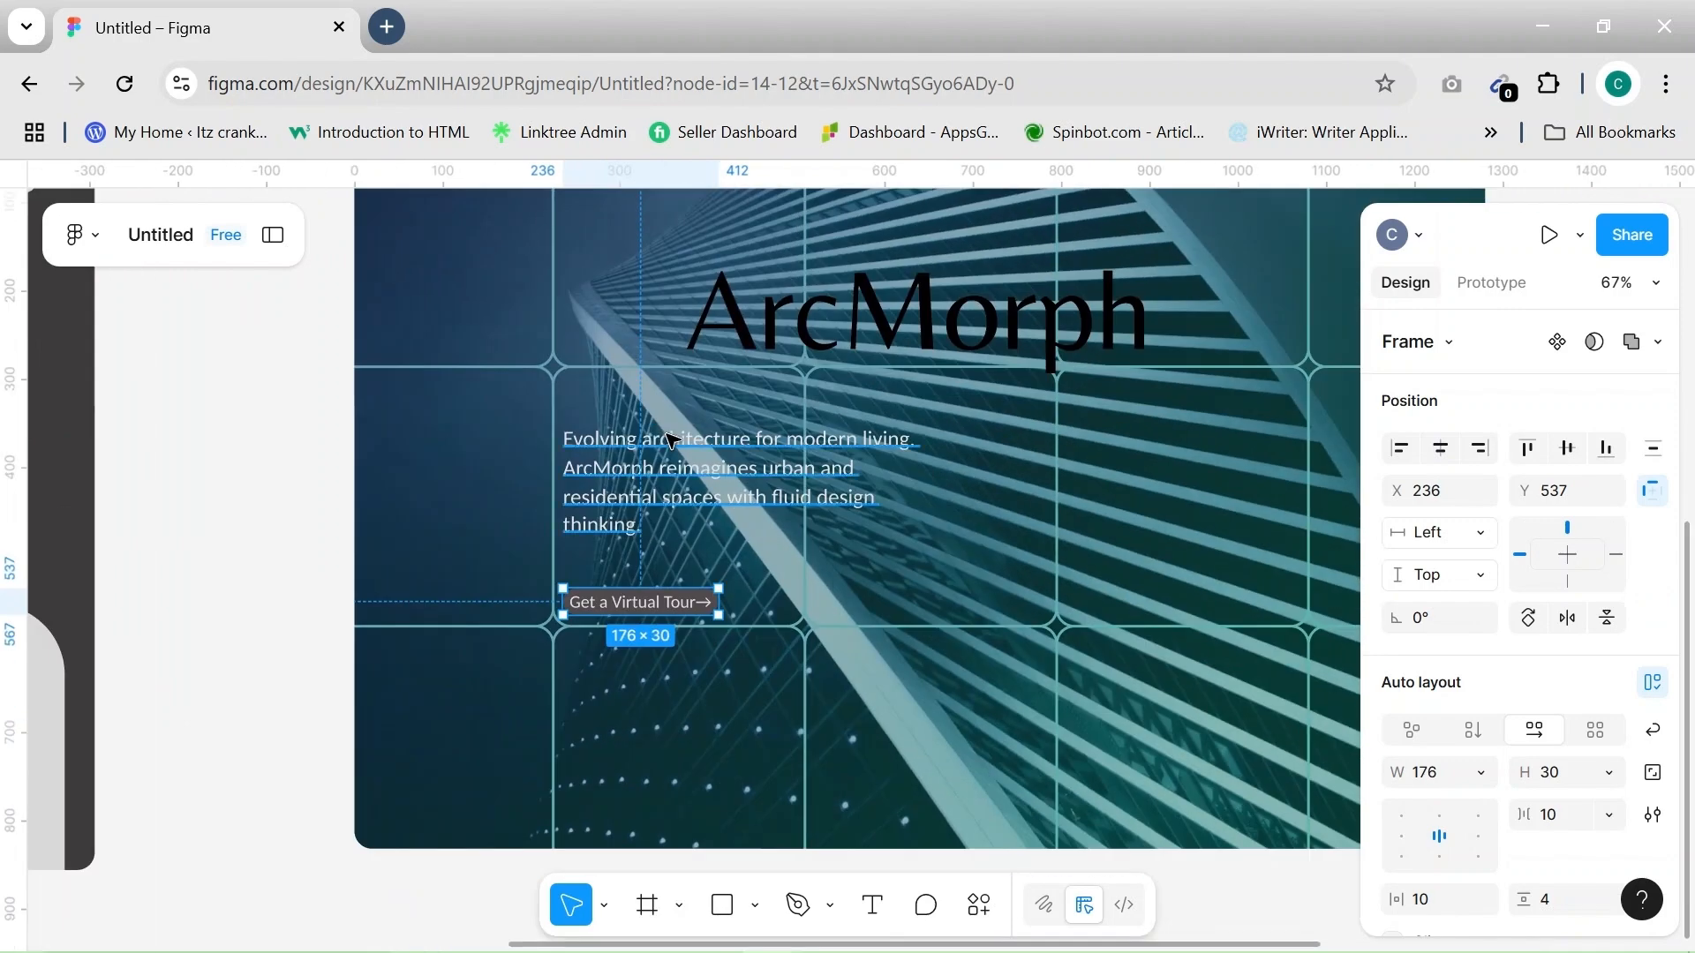
{"action": "scroll", "coordinate": [870, 527], "scroll_direction": "up", "scroll_amount": 5}
{"action": "scroll", "coordinate": [869, 527], "scroll_direction": "up", "scroll_amount": 1}
{"action": "left_click_drag", "start_coordinate": [378, 730], "coordinate": [378, 672]}
{"action": "left_click", "coordinate": [781, 664]}
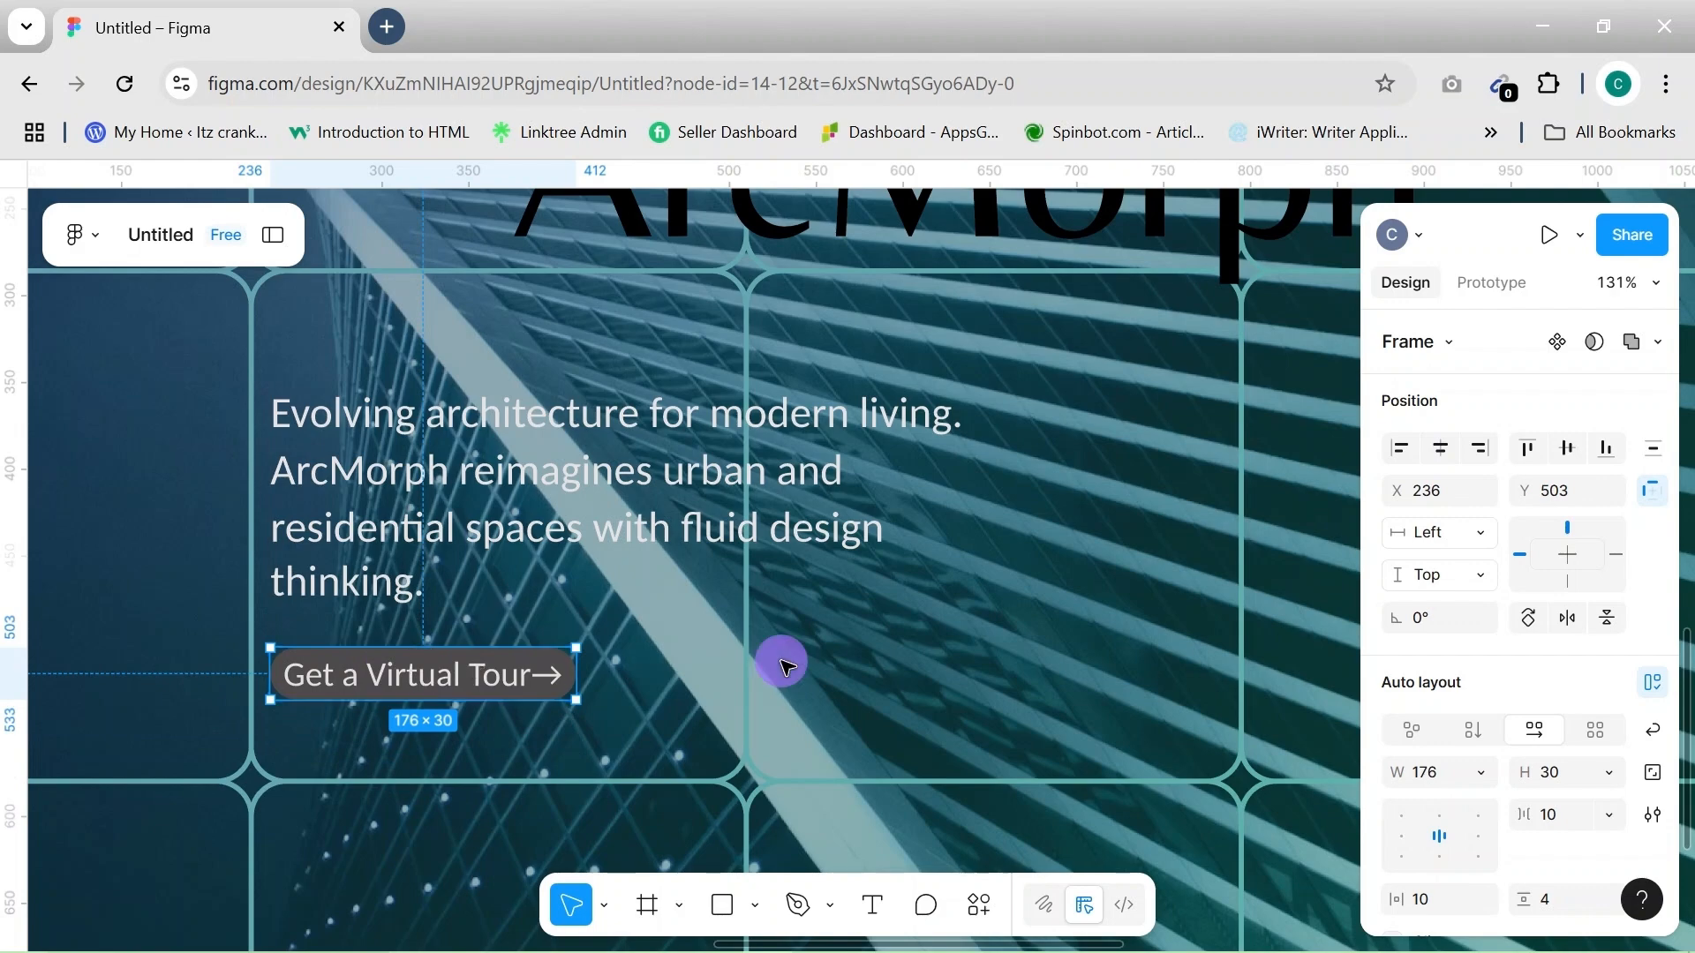
Move the grey circle beside the frame to about X 6486, Y -136, and bring the rounded building photo closer above the frame's right edge
{"action": "scroll", "coordinate": [781, 663], "scroll_direction": "down", "scroll_amount": 5}
{"action": "scroll", "coordinate": [781, 661], "scroll_direction": "right", "scroll_amount": 4}
{"action": "scroll", "coordinate": [782, 664], "scroll_direction": "down", "scroll_amount": 3}
{"action": "left_click_drag", "start_coordinate": [1214, 273], "coordinate": [1103, 518]}
{"action": "scroll", "coordinate": [1100, 521], "scroll_direction": "right", "scroll_amount": 3}
{"action": "scroll", "coordinate": [1101, 522], "scroll_direction": "up", "scroll_amount": 2}
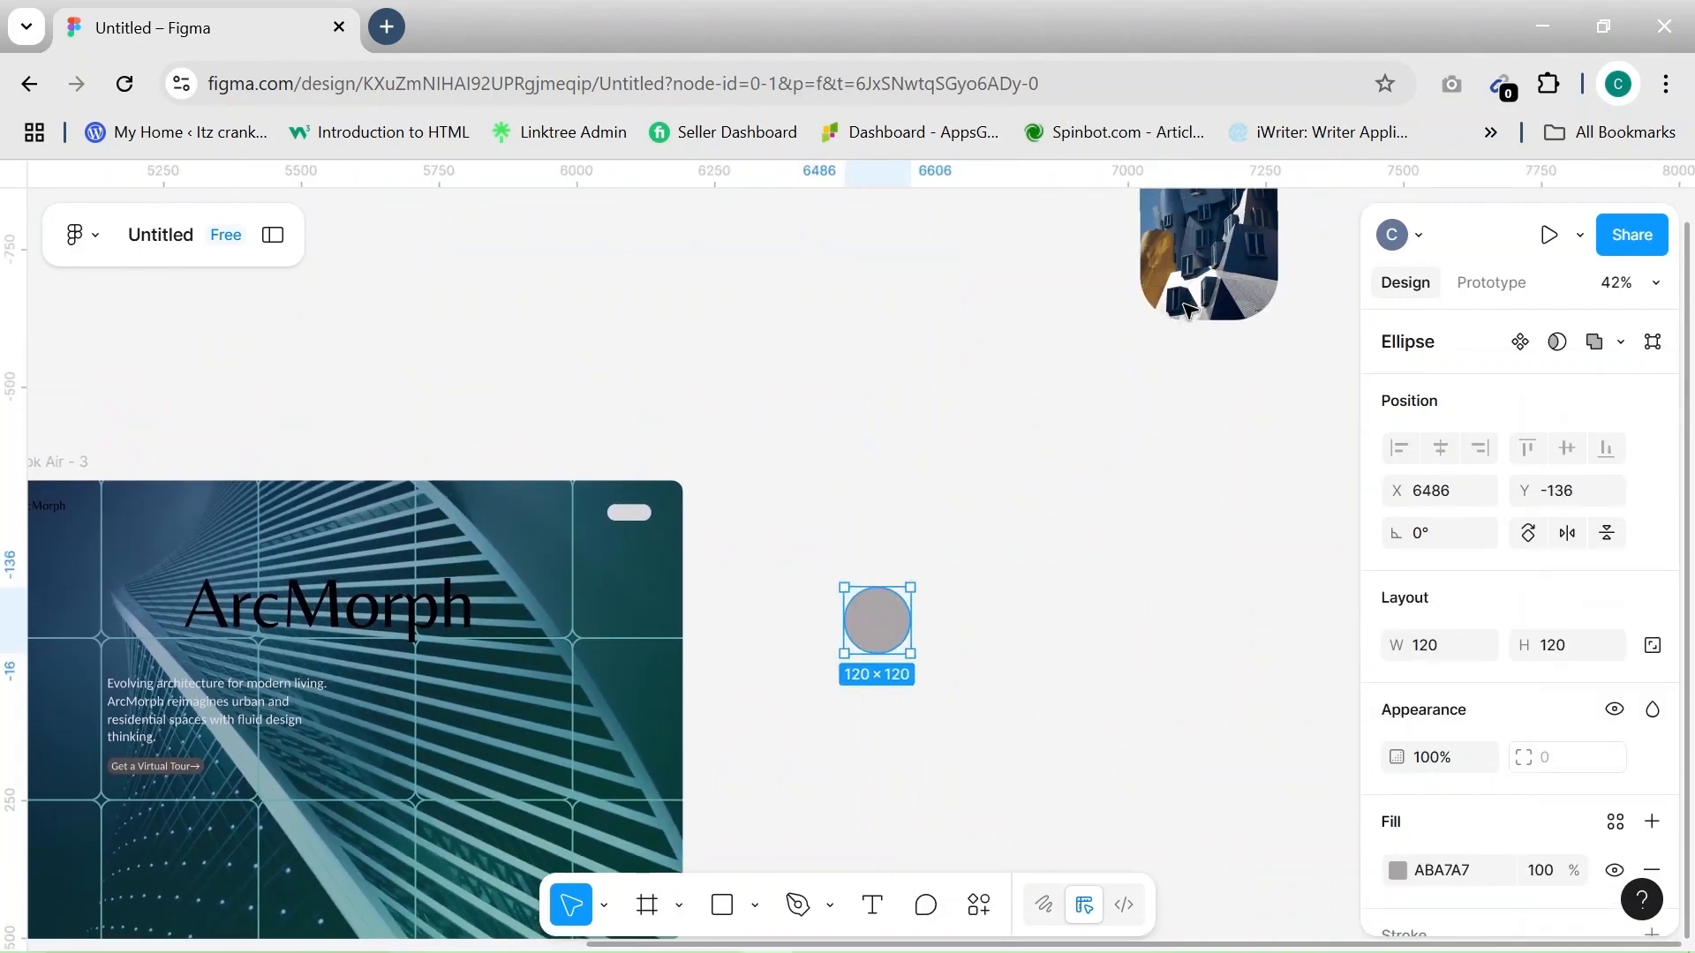
{"action": "left_click_drag", "start_coordinate": [1201, 278], "coordinate": [702, 279]}
{"action": "left_click_drag", "start_coordinate": [875, 634], "coordinate": [877, 636]}
{"action": "left_click", "coordinate": [860, 740]}
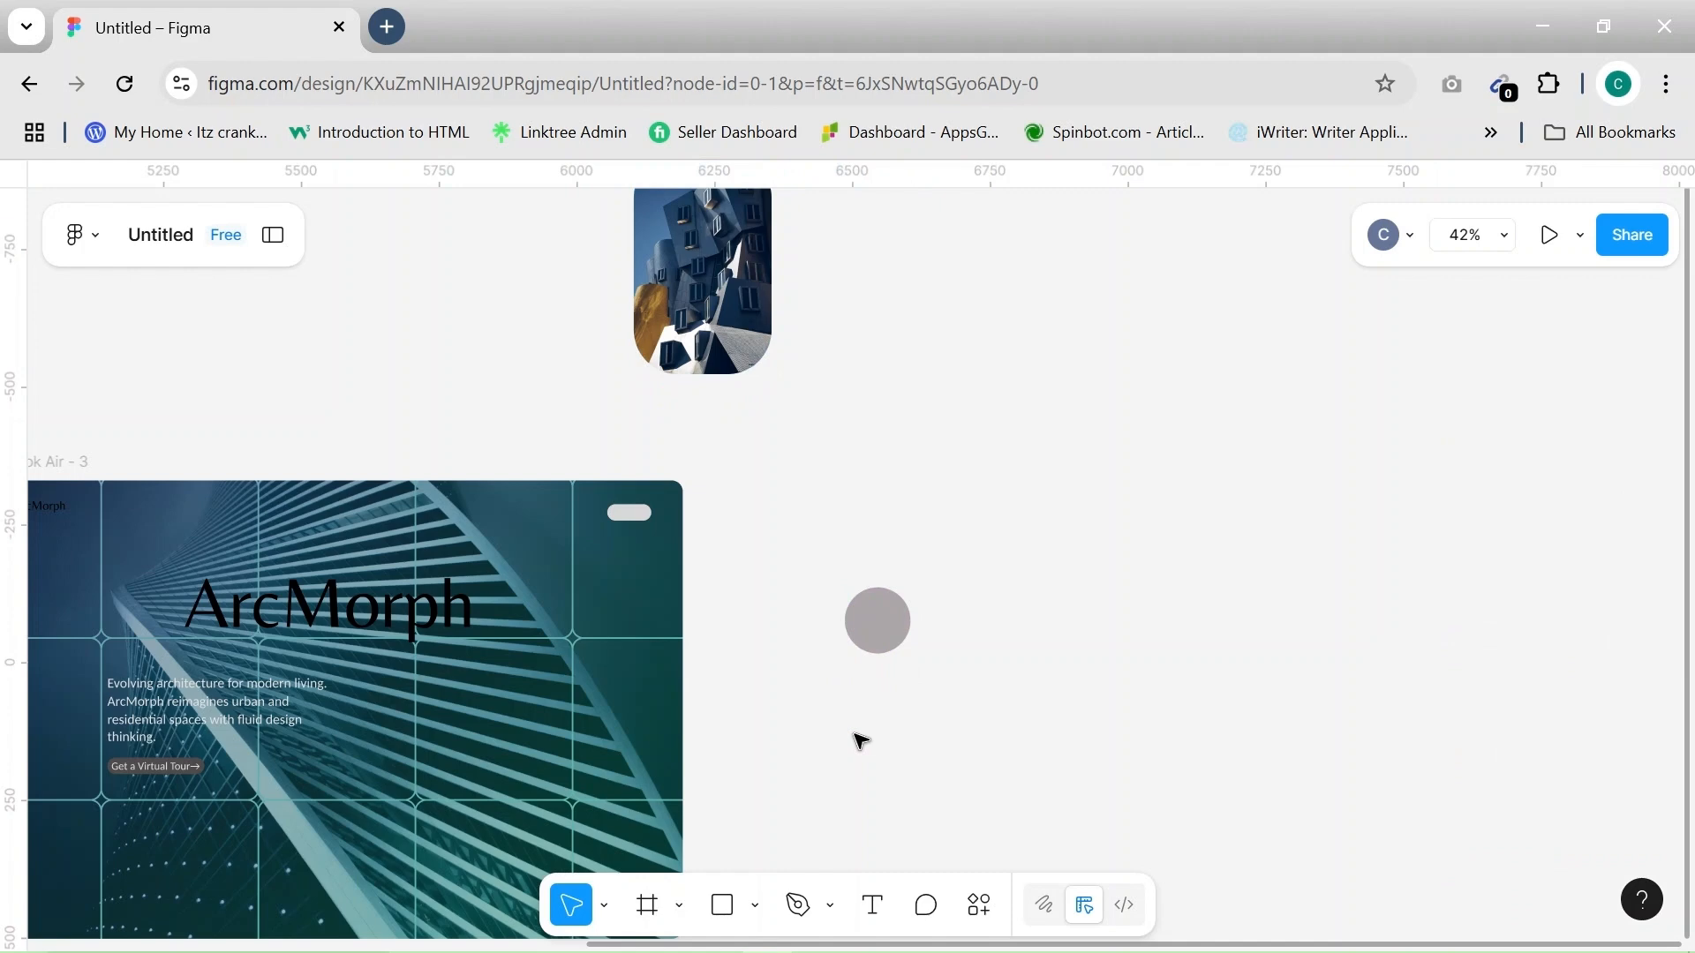
Run the Text ARC plugin on the empty canvas and shorten its text to SCROLL DOWN SCROLL
{"action": "scroll", "coordinate": [919, 692], "scroll_direction": "up", "scroll_amount": 3}
{"action": "right_click", "coordinate": [919, 692]}
{"action": "mouse_move", "coordinate": [1036, 807]}
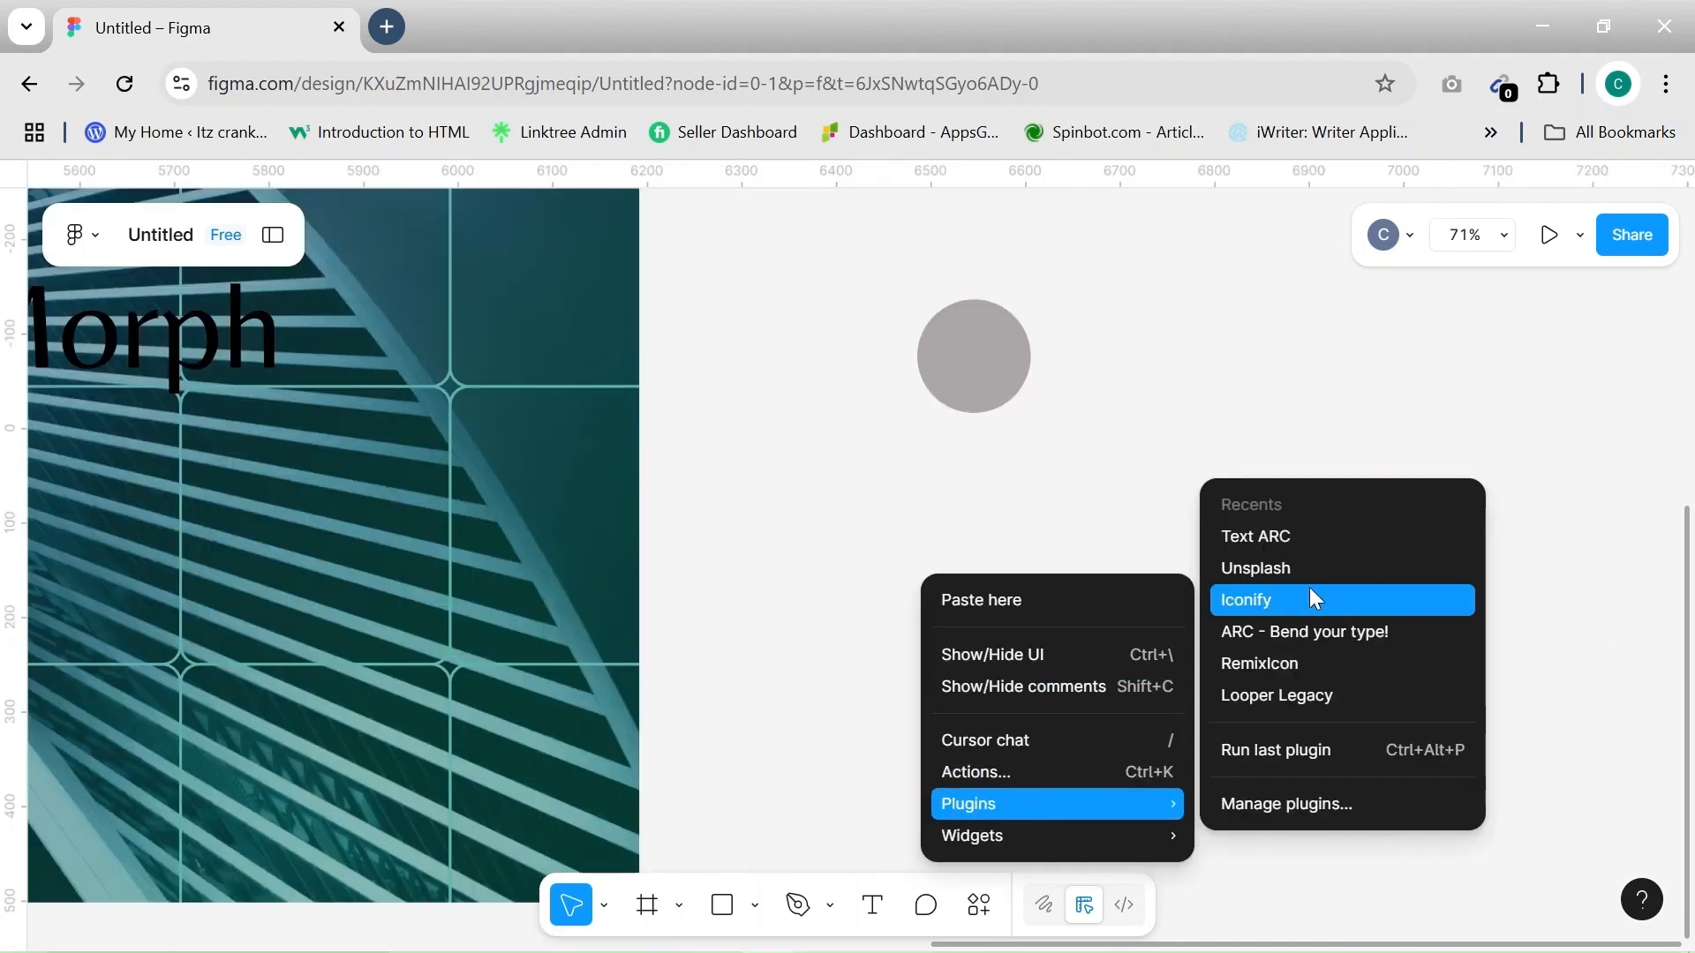
{"action": "left_click", "coordinate": [1289, 543]}
{"action": "left_click", "coordinate": [444, 374]}
{"action": "key", "text": "BackSpace"}
{"action": "key", "text": "BackSpace"}
{"action": "key", "text": "BackSpace"}
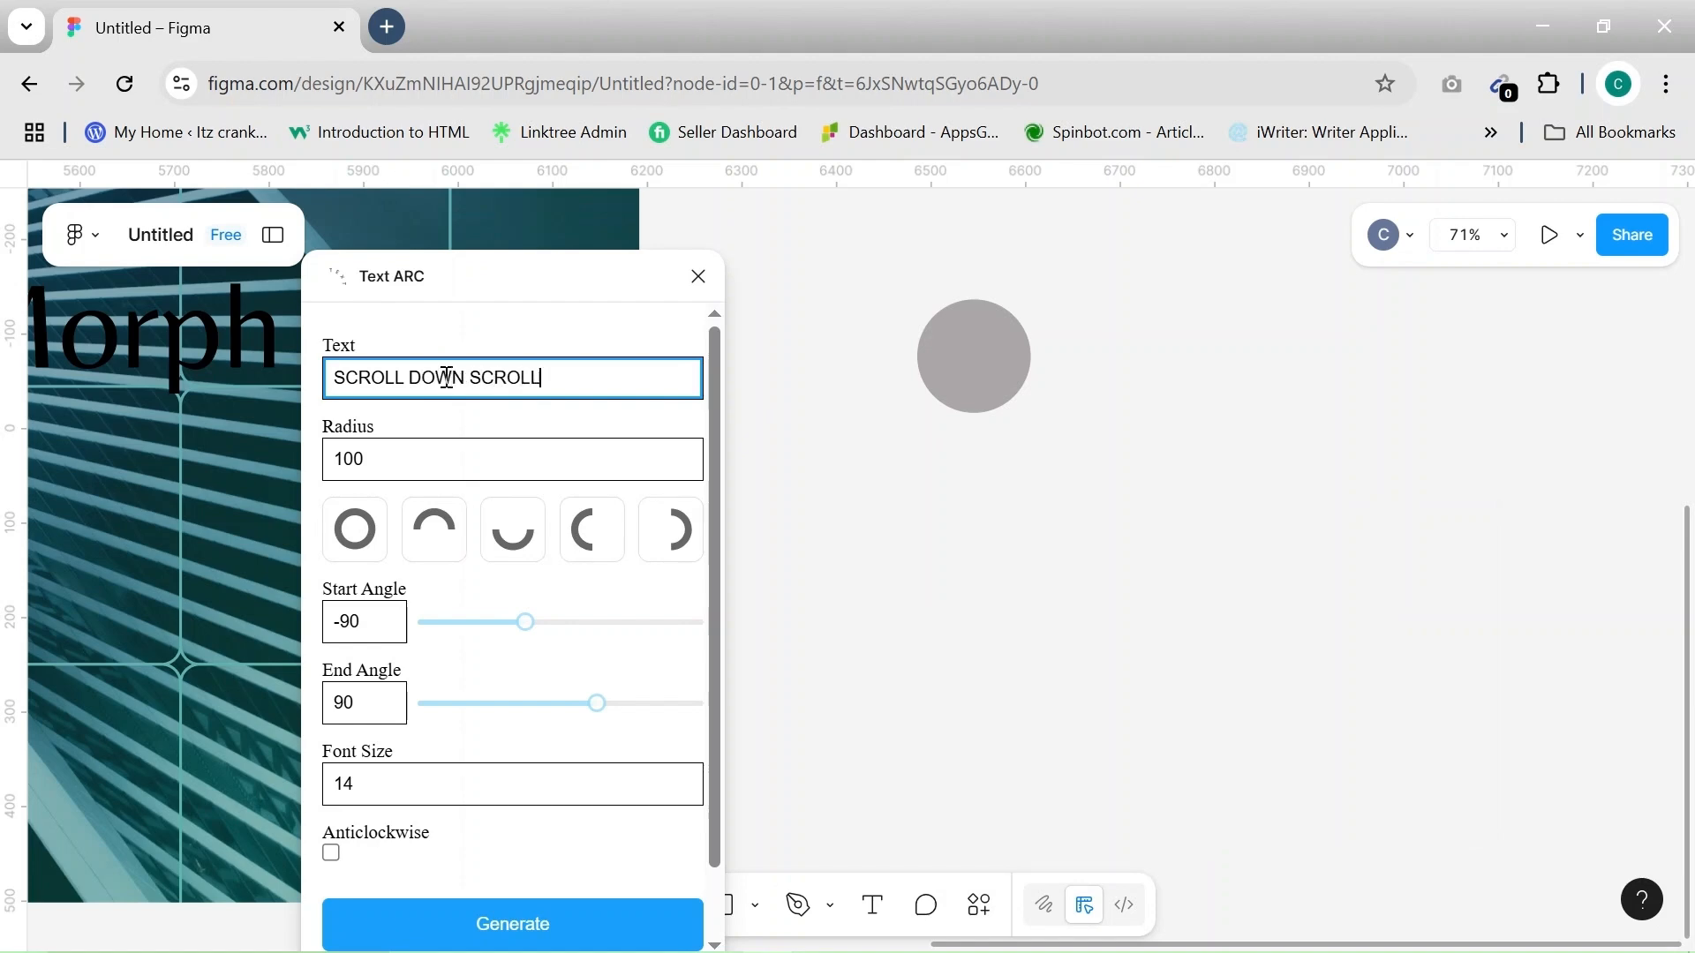
Set the arc text's font size to 20 and generate it with radius 100 from -90 to 90 degrees
{"action": "left_click", "coordinate": [471, 792]}
{"action": "key", "text": "BackSpace"}
{"action": "key", "text": "BackSpace"}
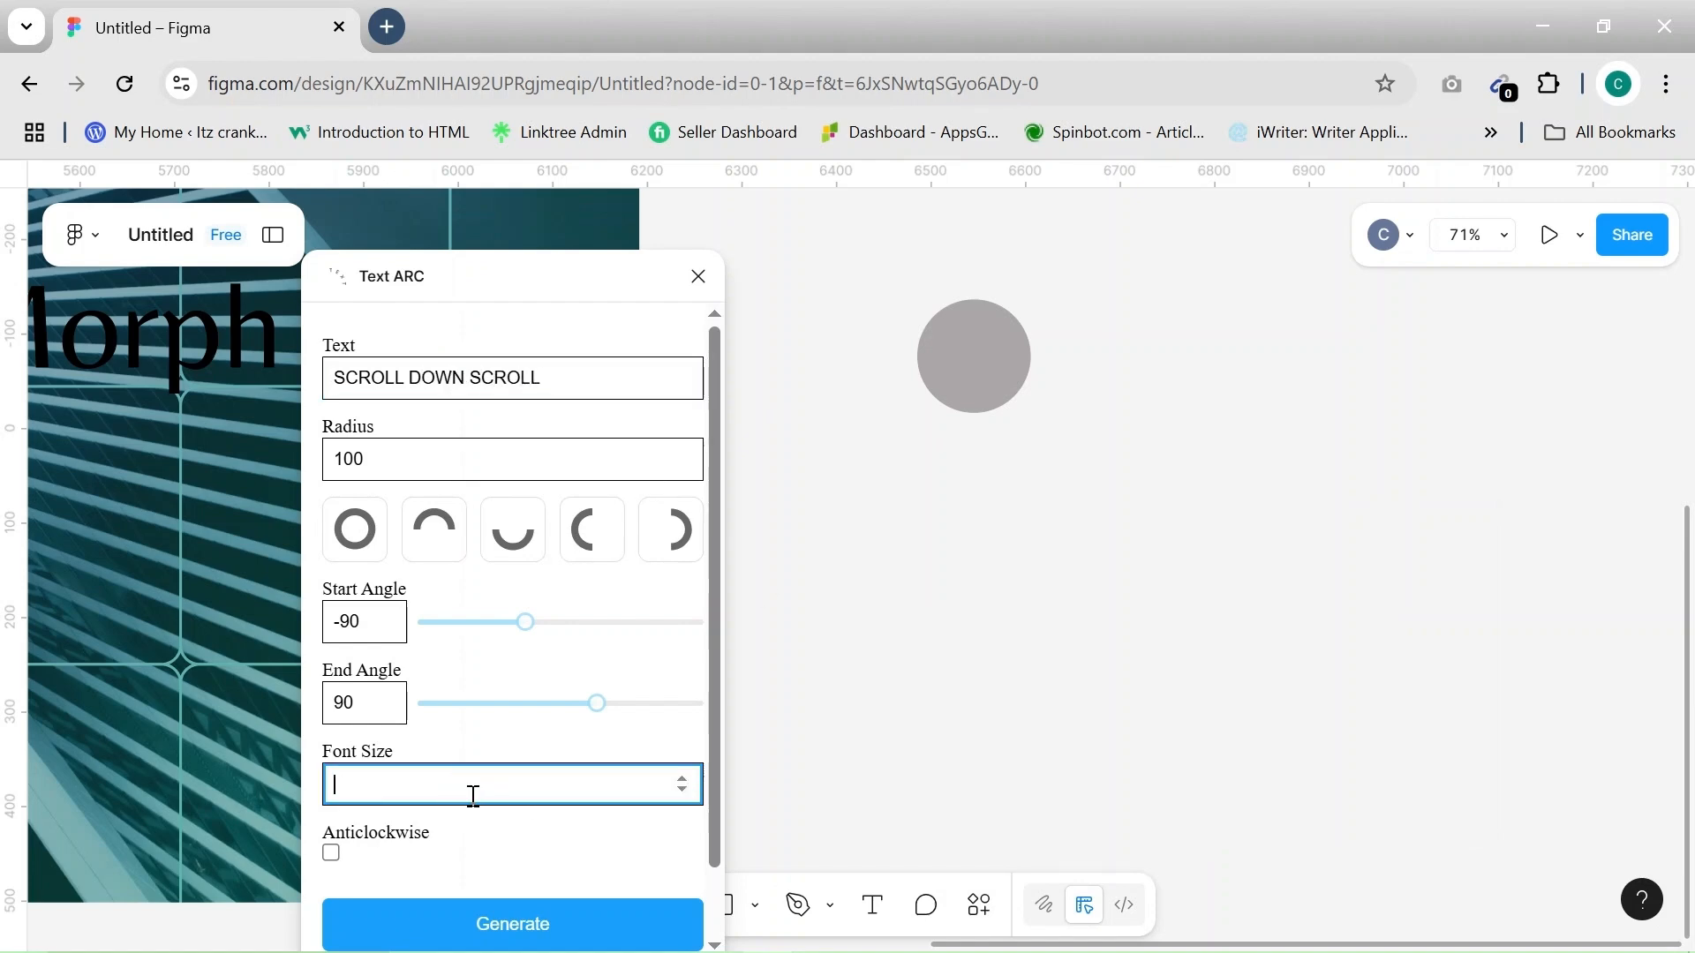
{"action": "type", "text": "20"}
{"action": "left_click", "coordinate": [558, 923]}
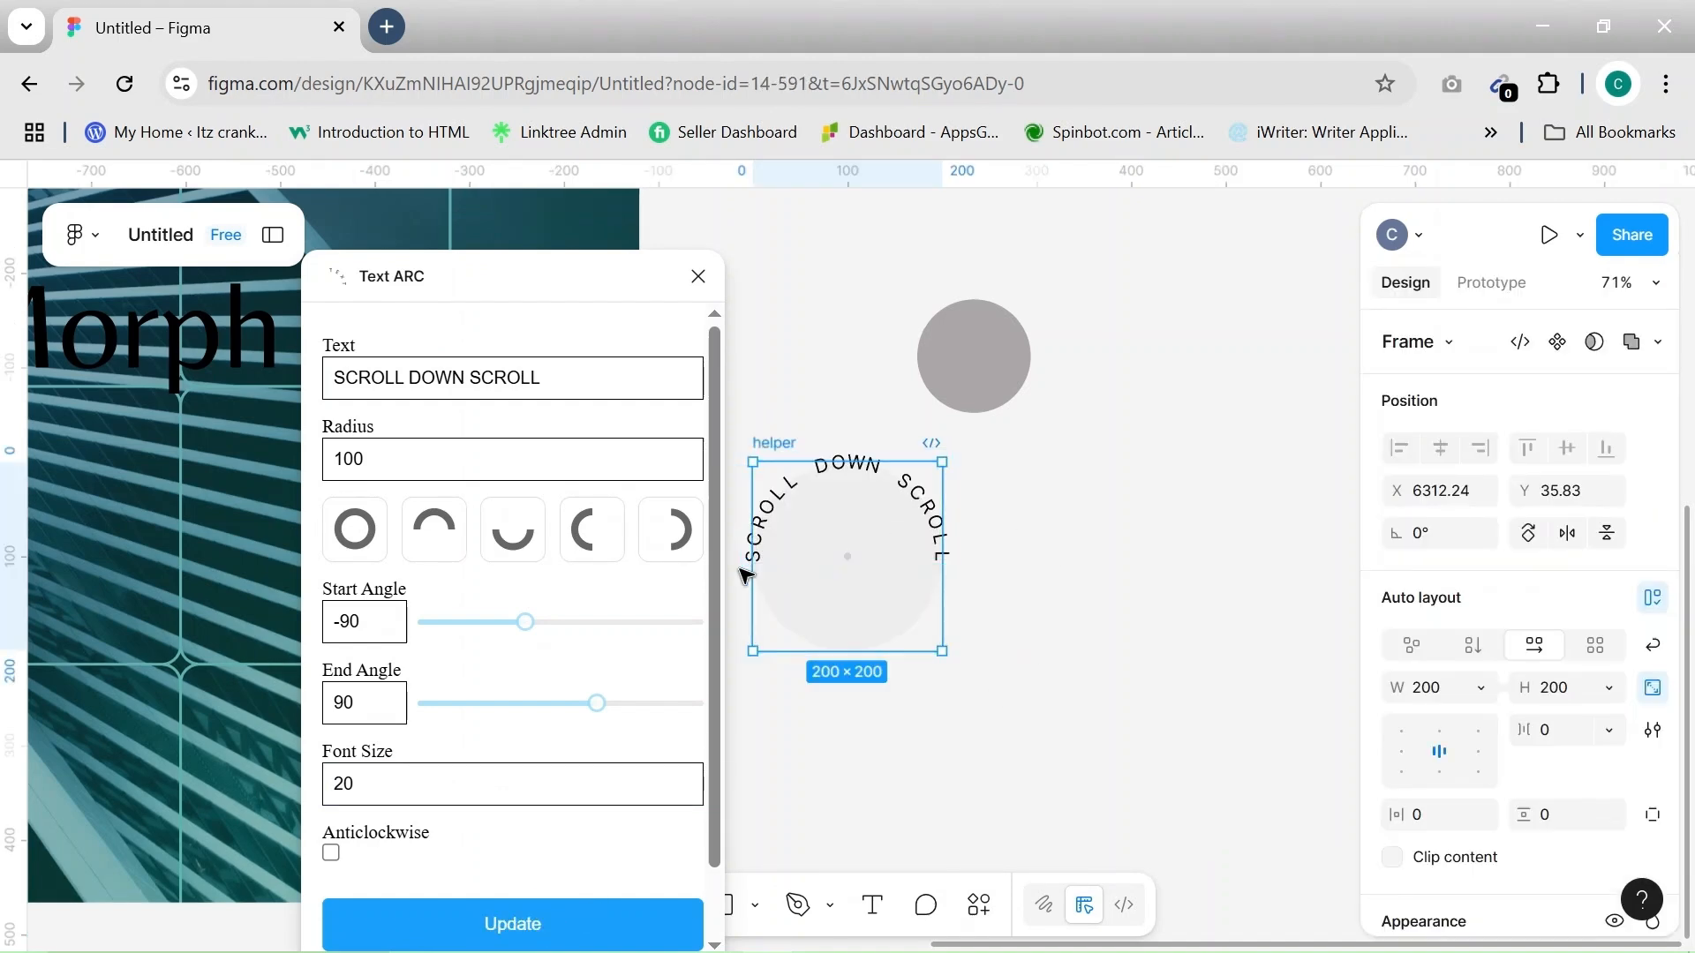
Change the arc text to SCROLL DOWN SCROLL DOWN and update it to a full circle from 0 to 360 degrees
{"action": "left_click", "coordinate": [587, 379]}
{"action": "type", "text": "N"}
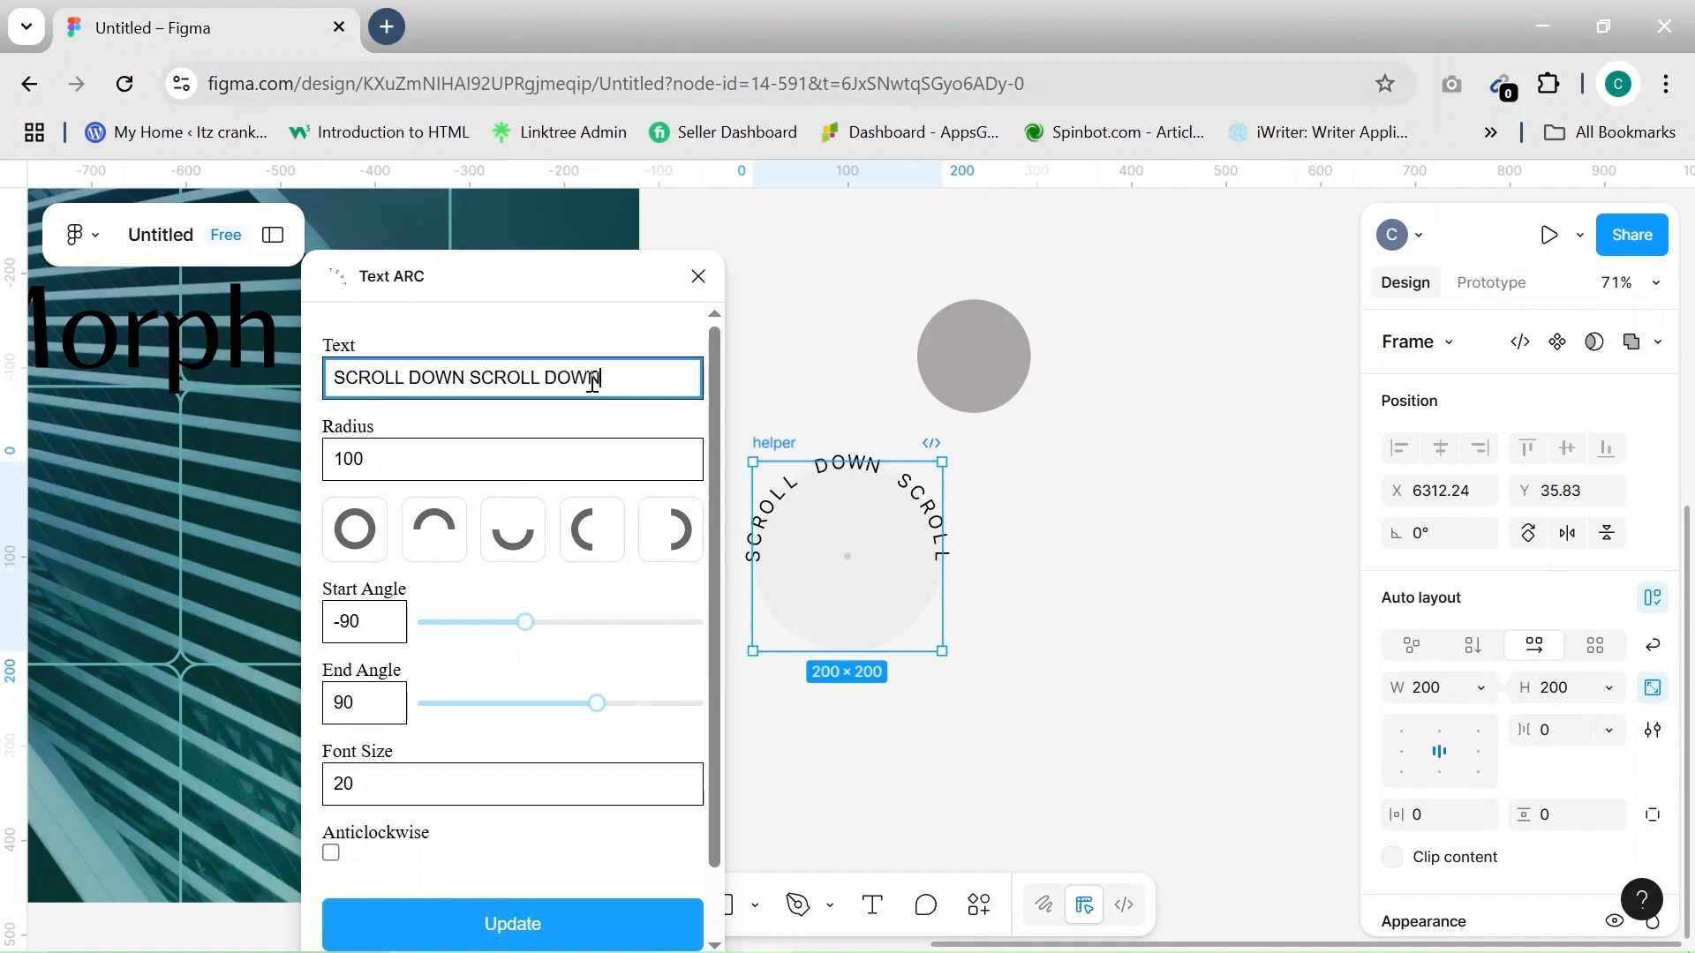
{"action": "left_click", "coordinate": [538, 919]}
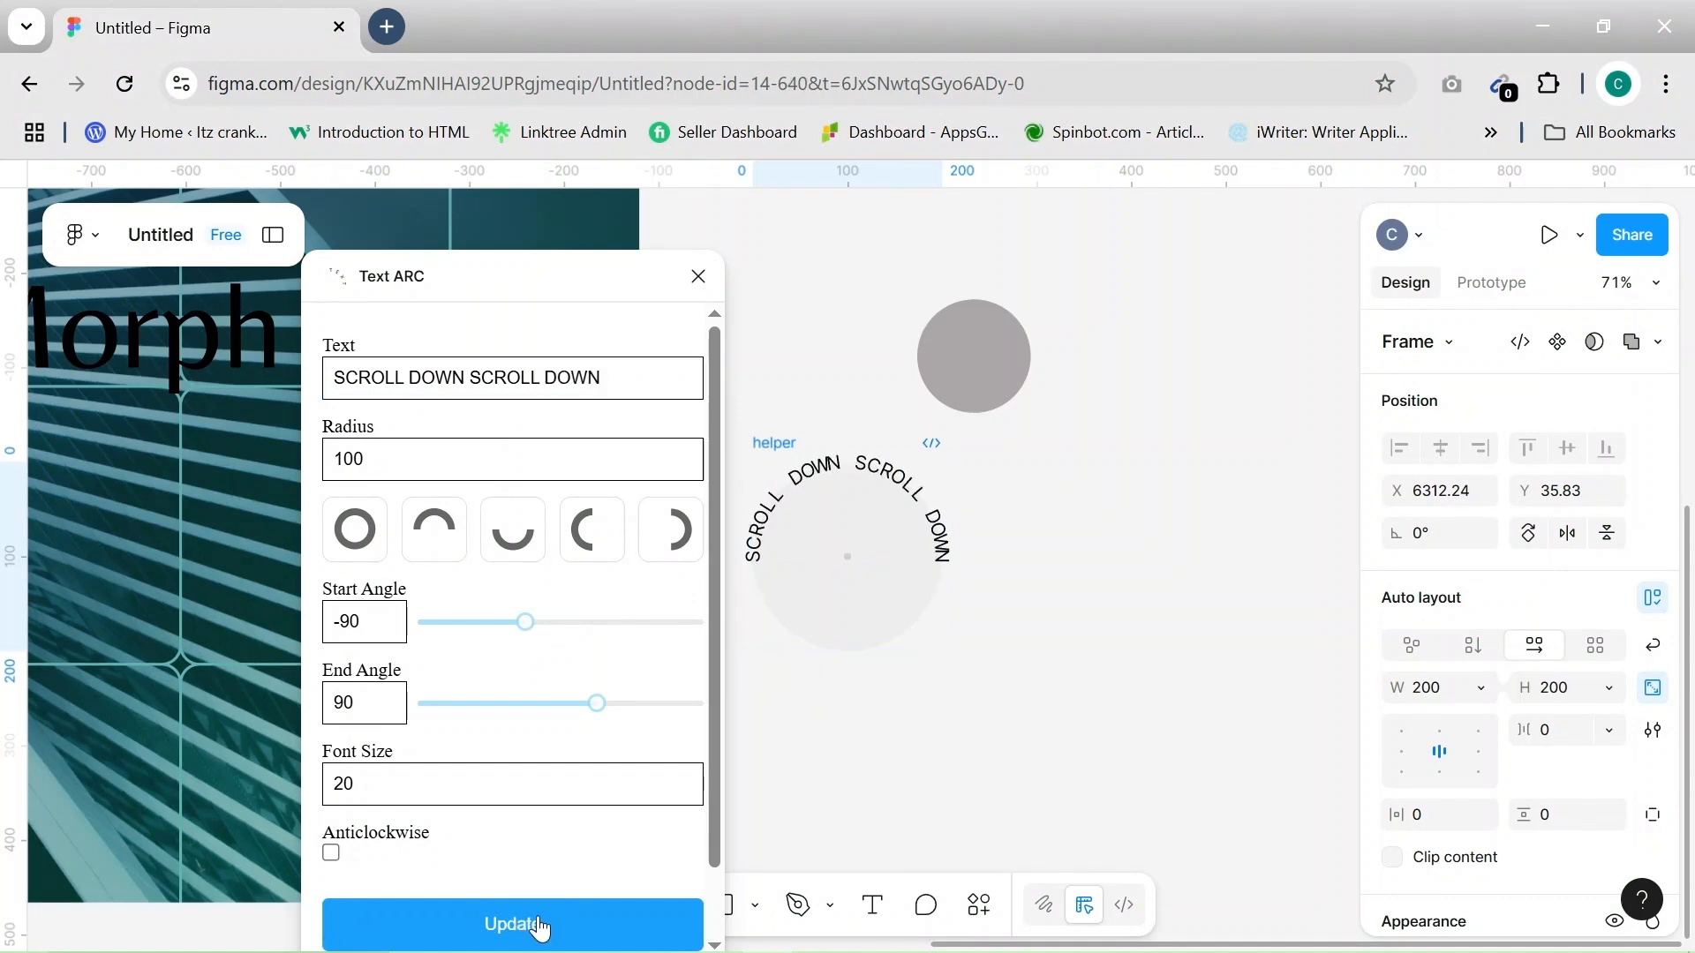
{"action": "left_click", "coordinate": [355, 529]}
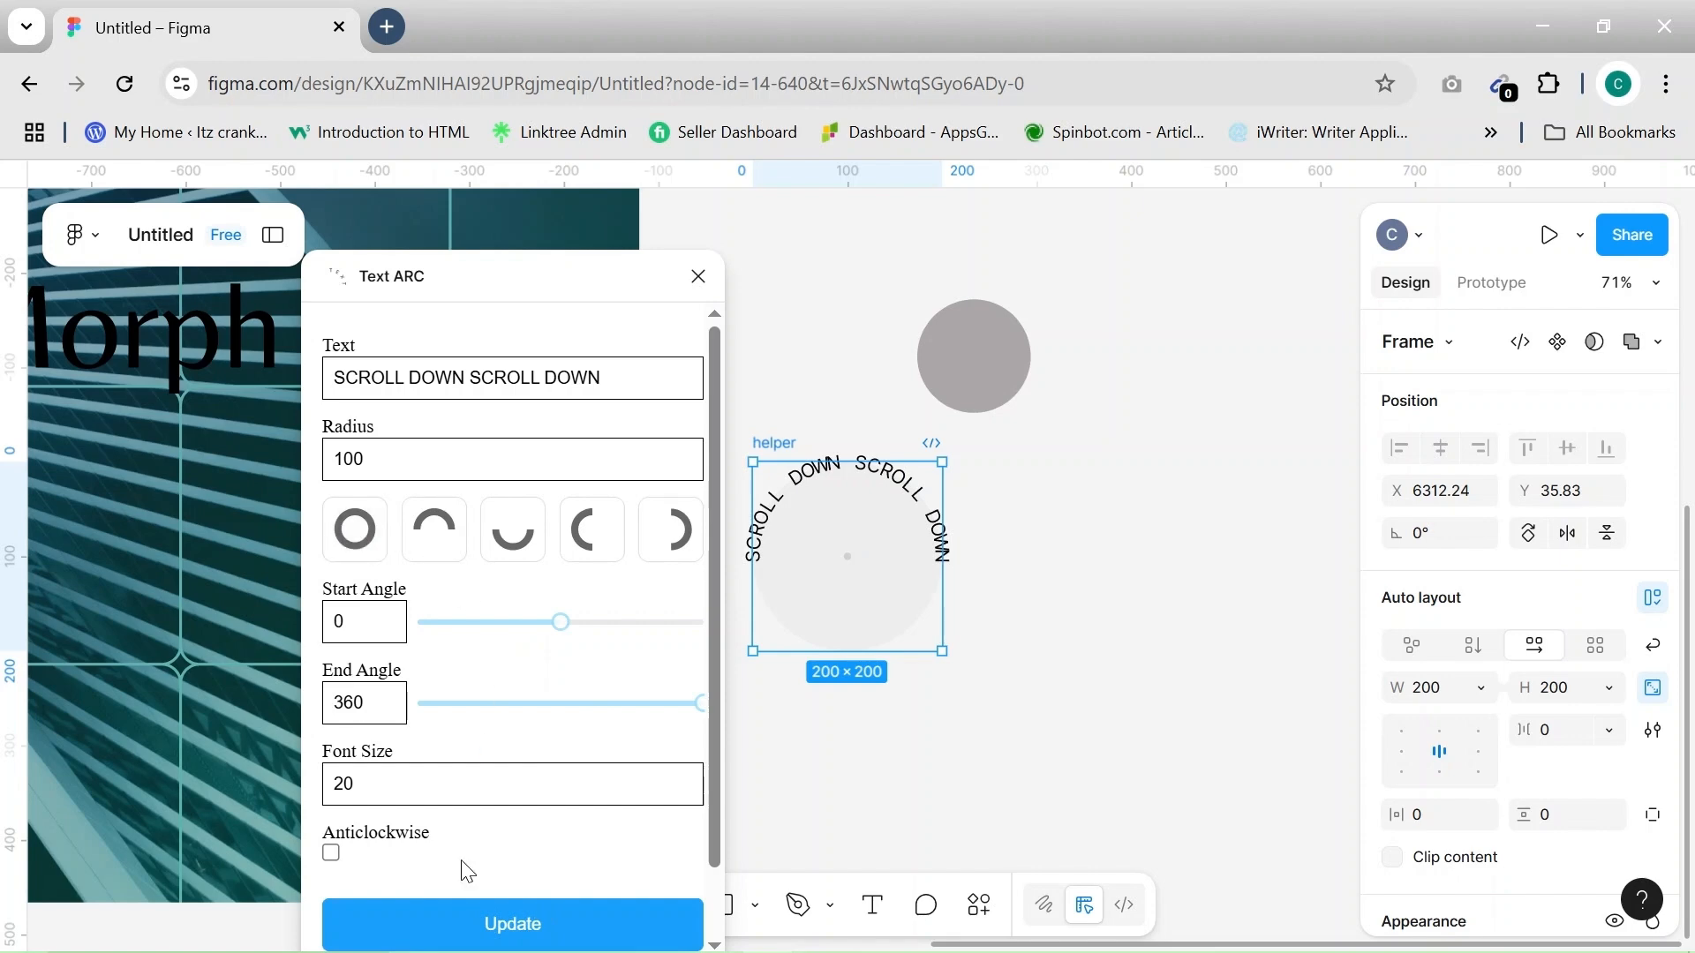
{"action": "left_click", "coordinate": [502, 934]}
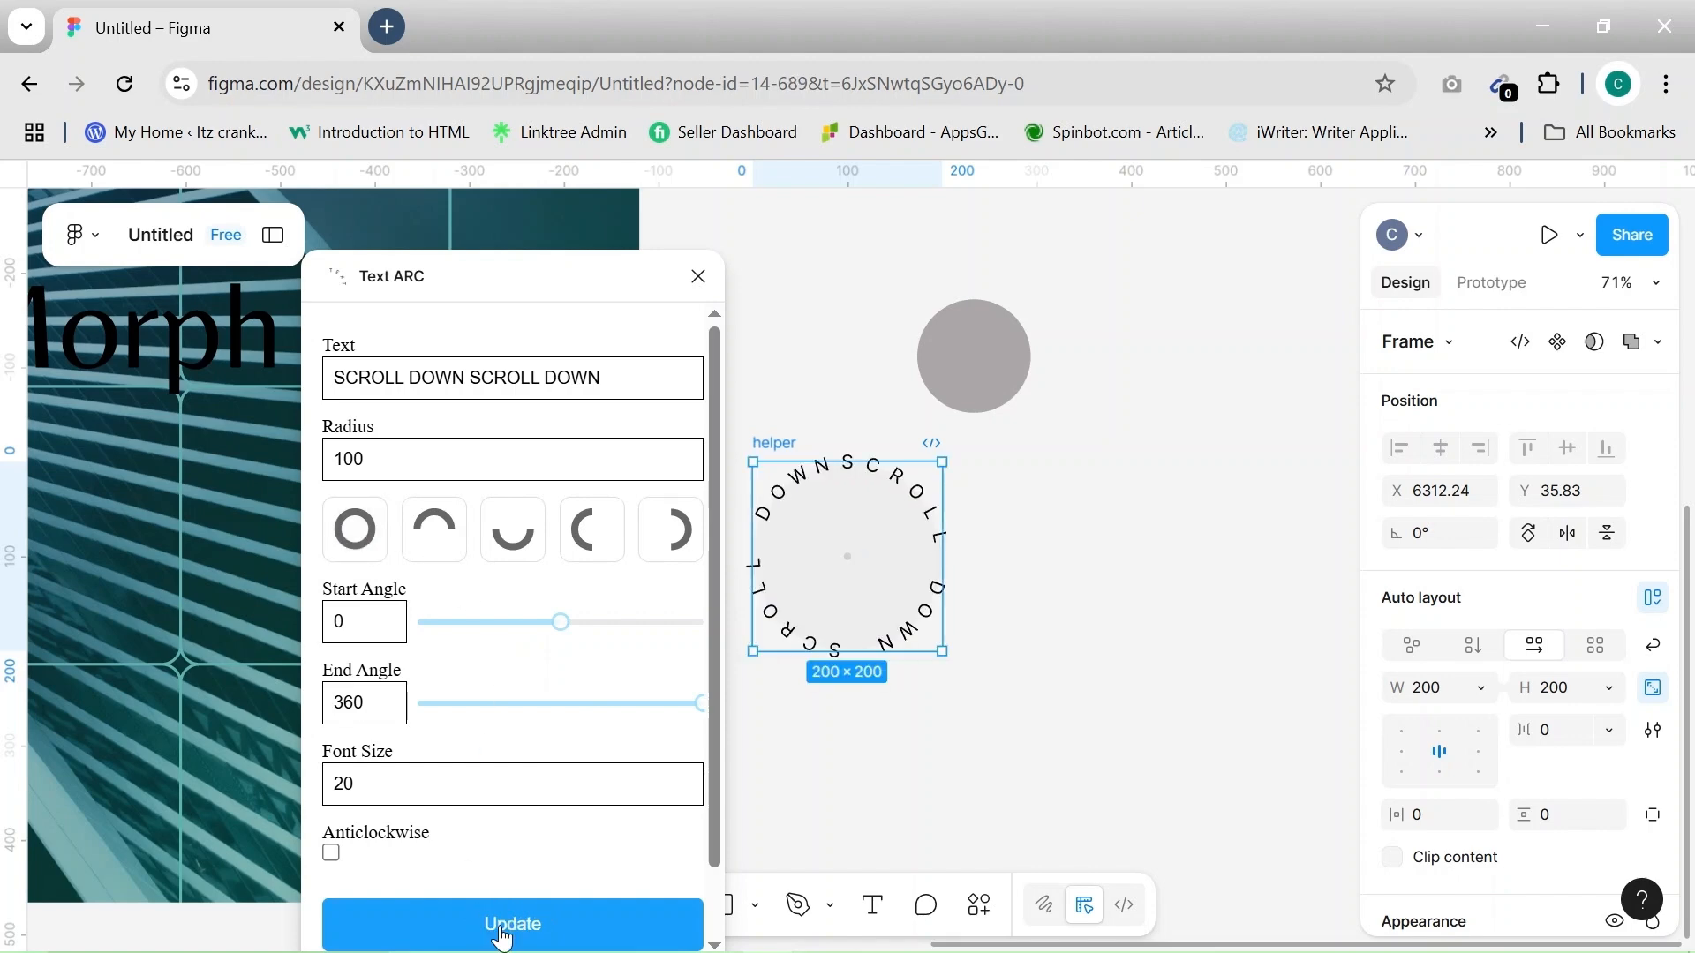
Shrink the circular text's helper frame to 186 × 186 and place it around the grey circle
{"action": "left_click_drag", "start_coordinate": [942, 650], "coordinate": [890, 637]}
{"action": "left_click_drag", "start_coordinate": [855, 561], "coordinate": [984, 374]}
{"action": "left_click", "coordinate": [984, 374]}
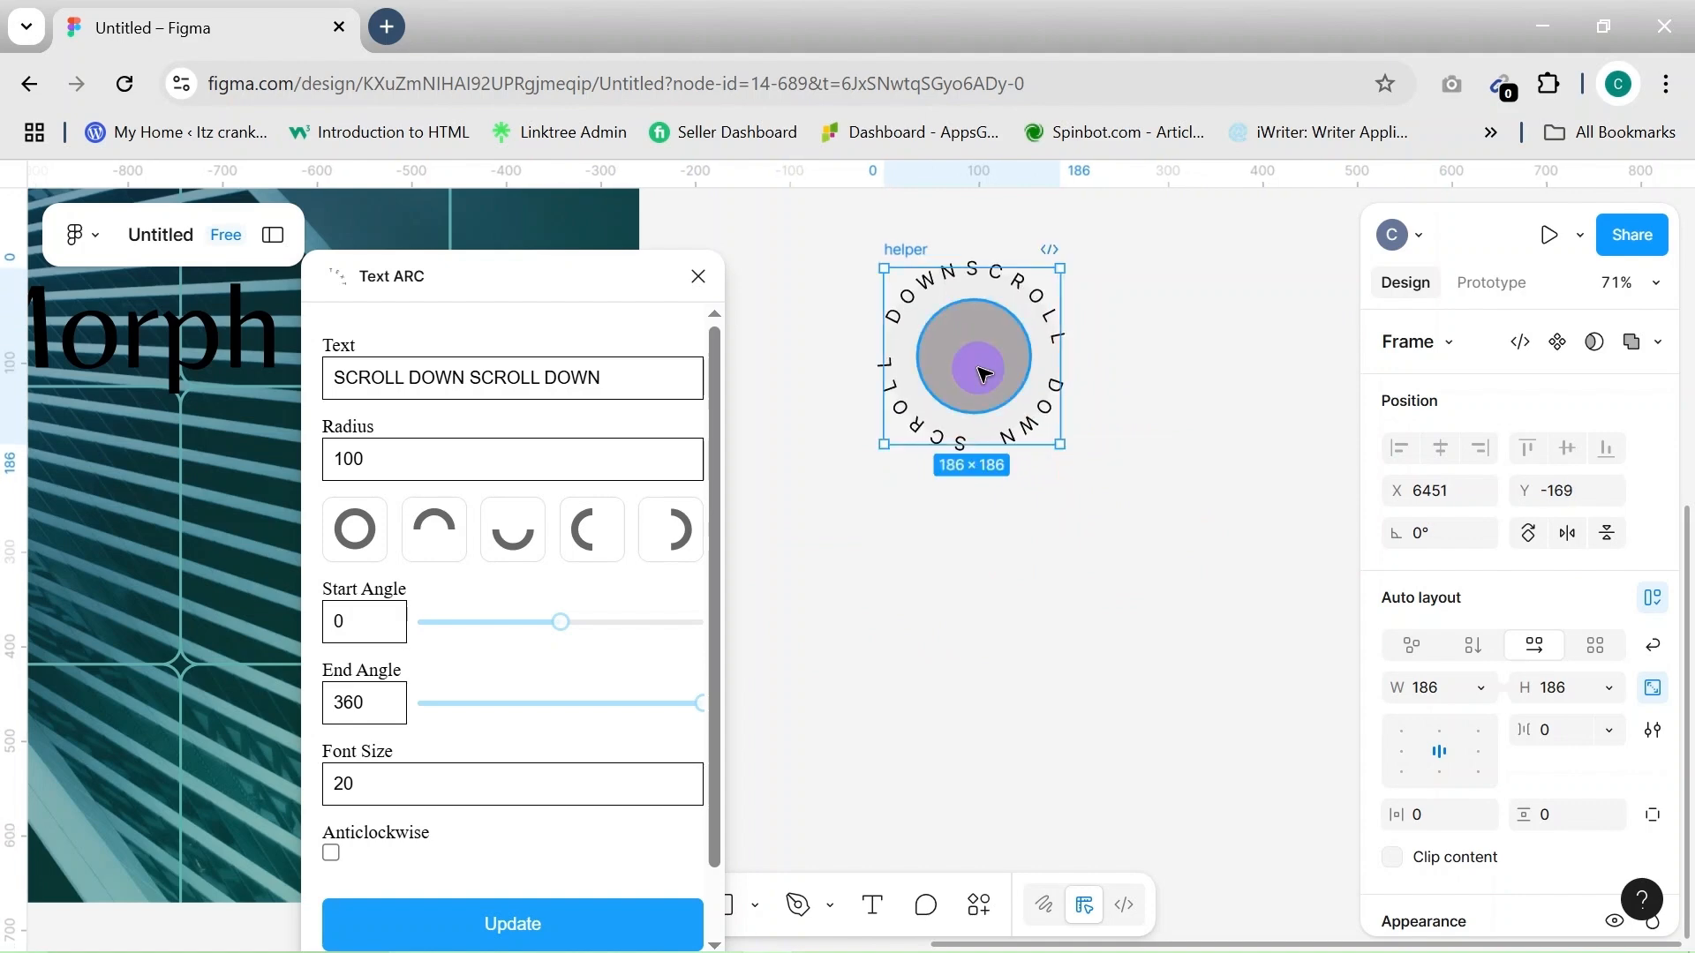
Move the circular text off the grey circle to about X 6599, Y 27, and close the Text ARC plugin
{"action": "left_click_drag", "start_coordinate": [900, 254], "coordinate": [1218, 275]}
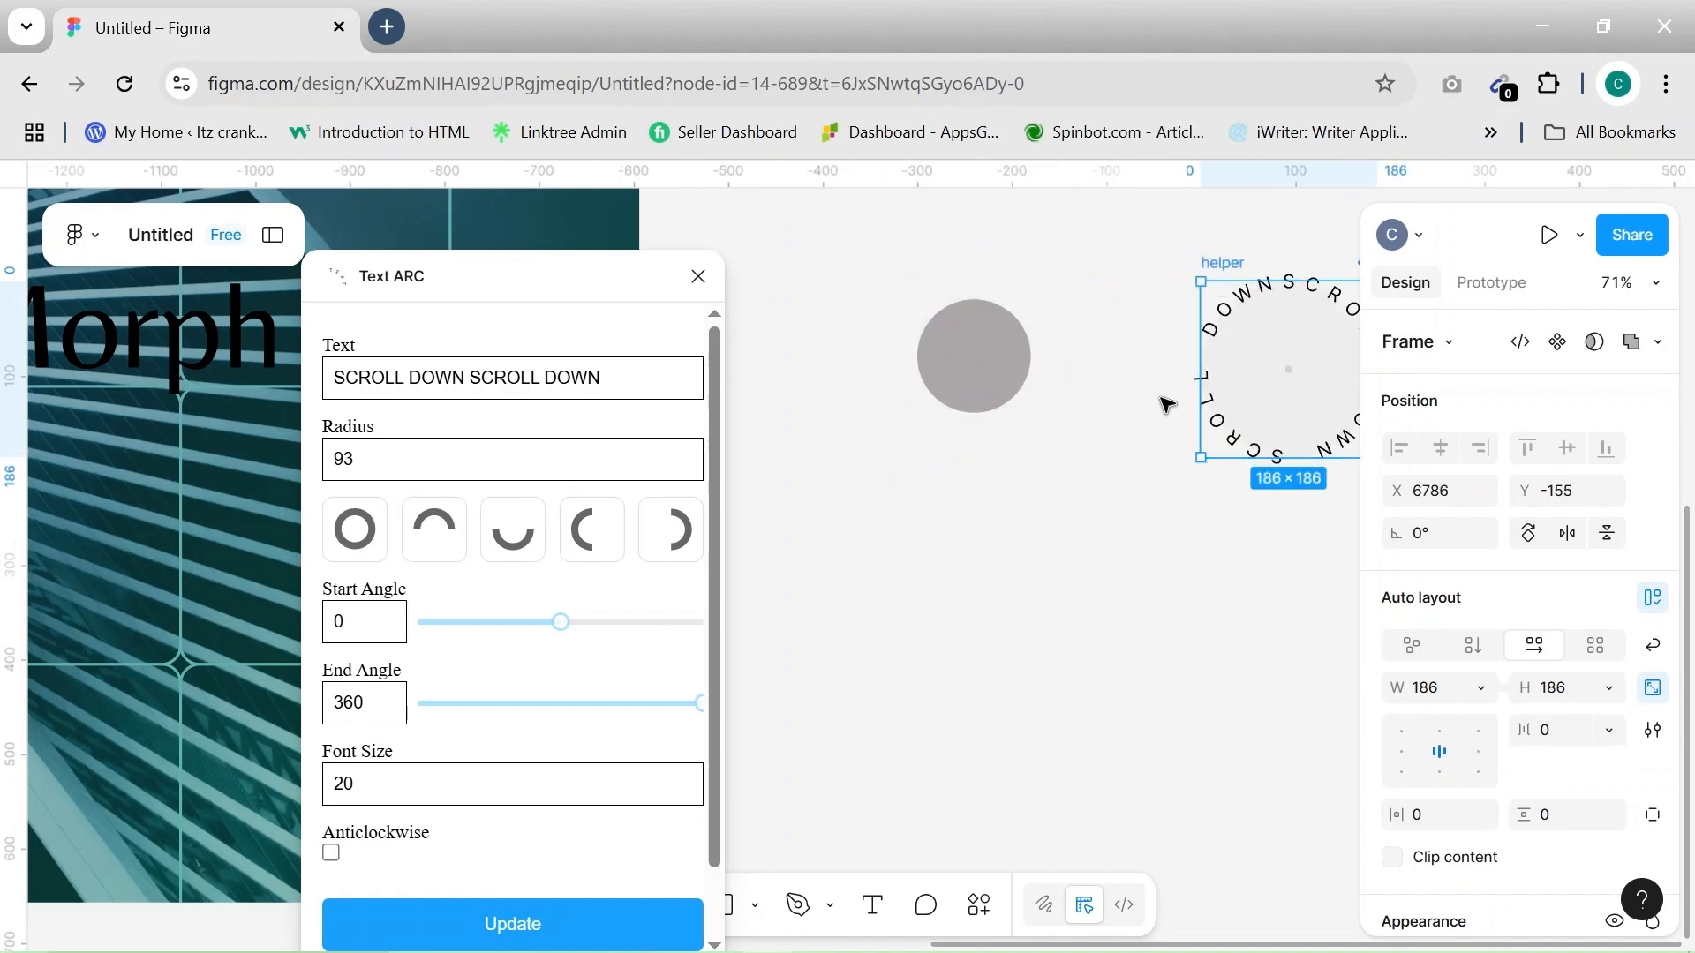
{"action": "left_click_drag", "start_coordinate": [1286, 352], "coordinate": [1115, 548]}
{"action": "left_click", "coordinate": [1110, 496]}
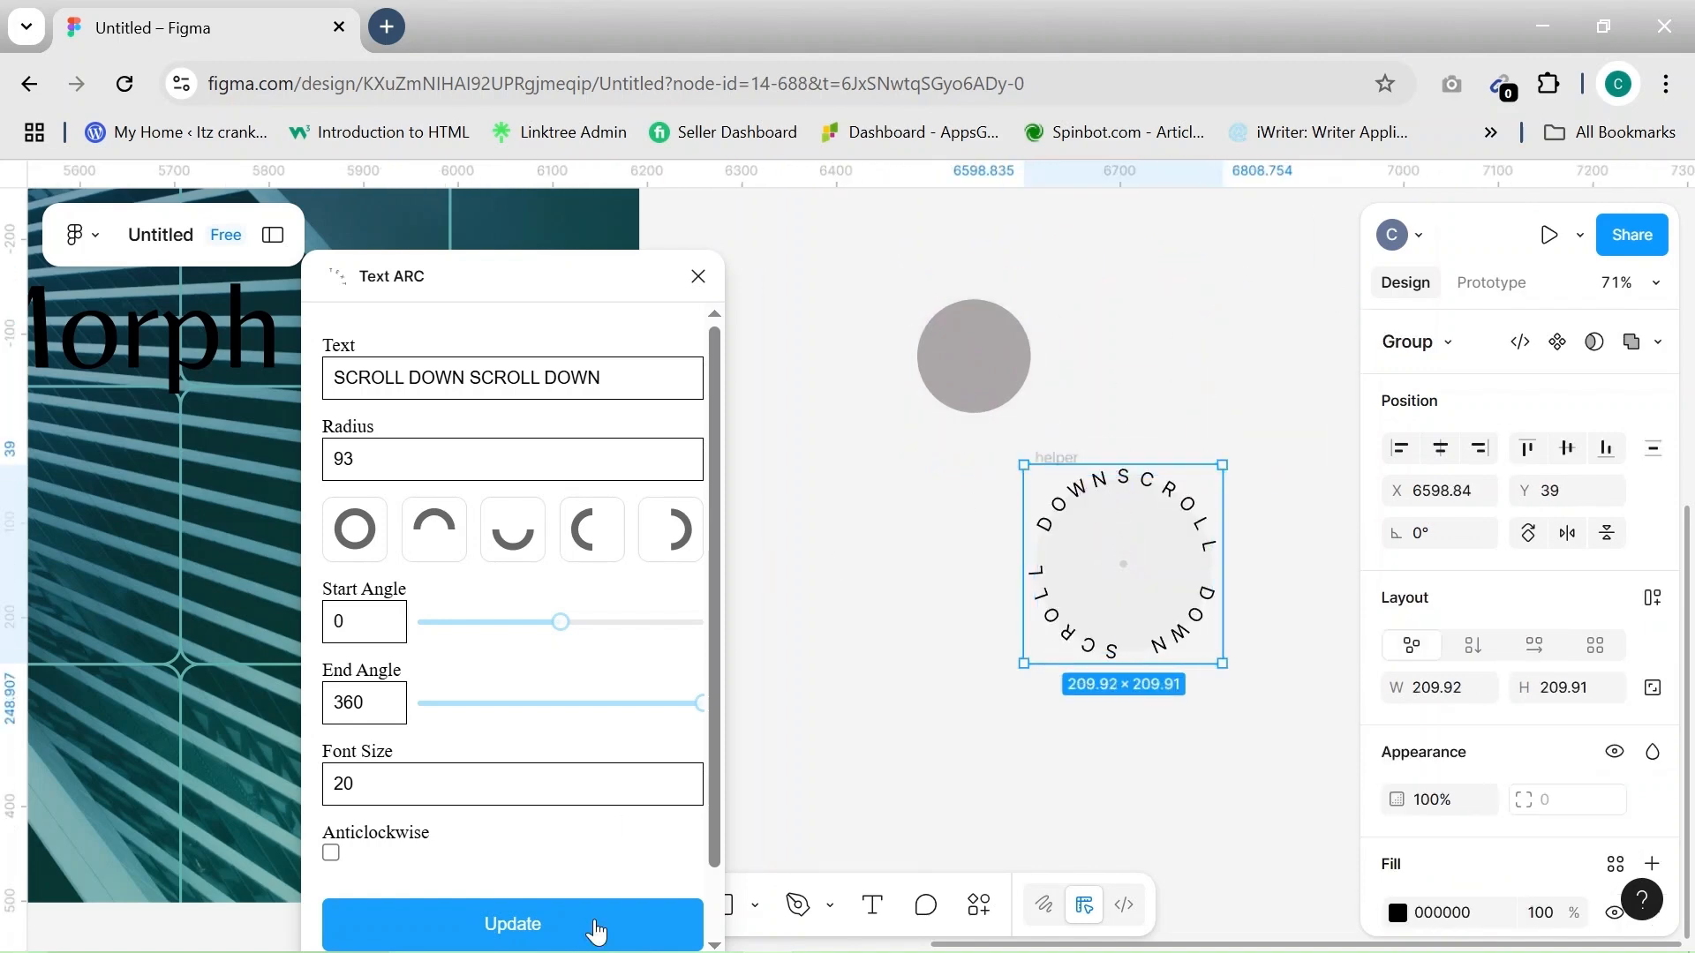
{"action": "left_click", "coordinate": [698, 276]}
{"action": "left_click", "coordinate": [1123, 566]}
{"action": "mouse_move", "coordinate": [1123, 567]}
{"action": "left_mouse_down"}
{"action": "mouse_move", "coordinate": [1153, 579]}
{"action": "mouse_move", "coordinate": [1200, 499]}
{"action": "mouse_move", "coordinate": [1124, 522]}
{"action": "mouse_move", "coordinate": [1123, 564]}
{"action": "left_mouse_up"}
{"action": "scroll", "coordinate": [1123, 563], "scroll_direction": "right", "scroll_amount": 2}
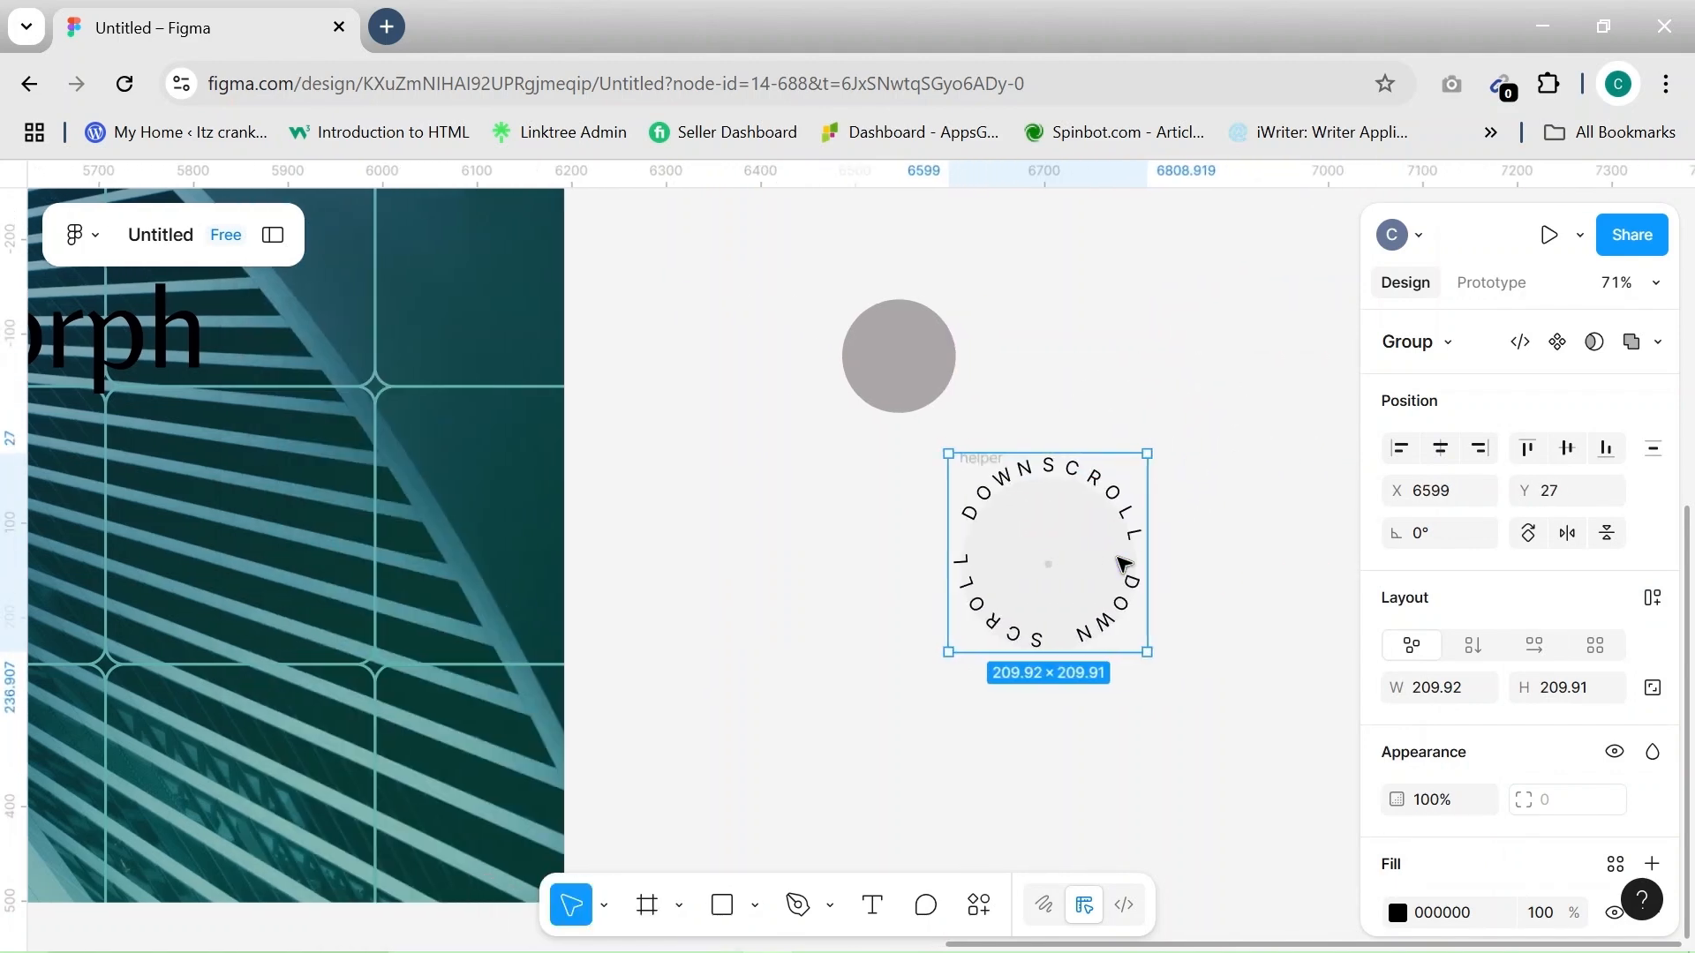
Move the helper disc out of the text ring to about X 6318, Y 101
{"action": "scroll", "coordinate": [1123, 563], "scroll_direction": "up", "scroll_amount": 5}
{"action": "left_click", "coordinate": [968, 578]}
{"action": "left_click_drag", "start_coordinate": [969, 578], "coordinate": [549, 660]}
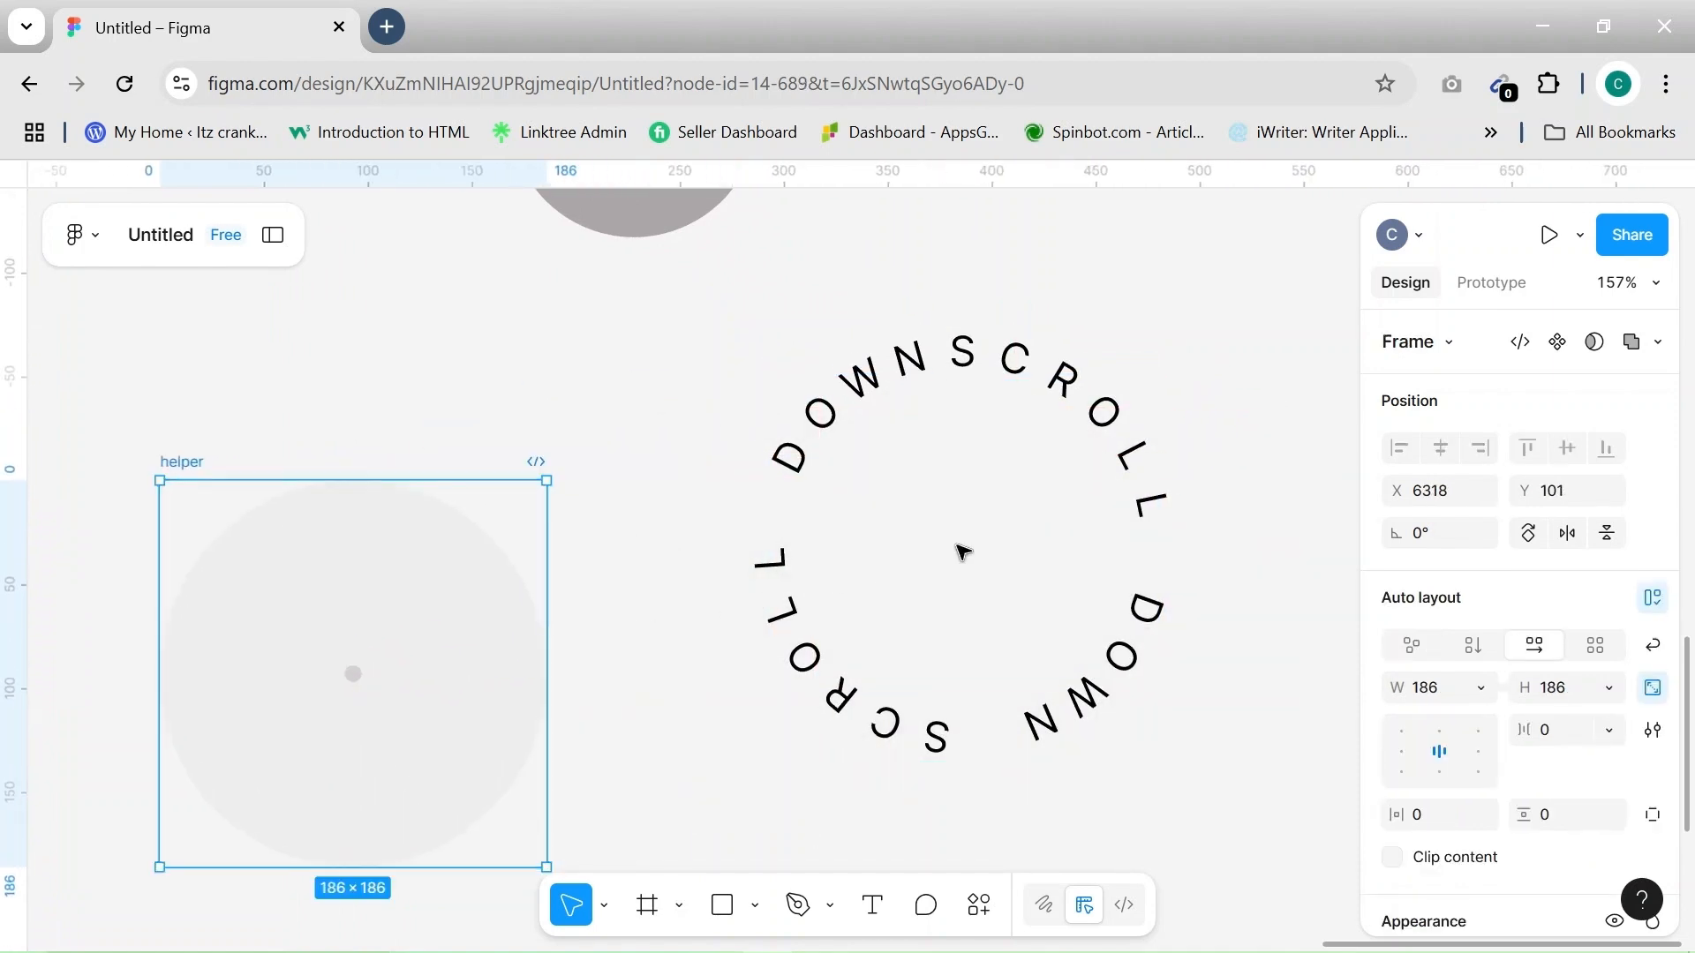
Place the circular SCROLL DOWN text group around the grey circle at X 6441, Y -181
{"action": "scroll", "coordinate": [965, 548], "scroll_direction": "down", "scroll_amount": 4}
{"action": "left_click", "coordinate": [961, 533]}
{"action": "left_click_drag", "start_coordinate": [961, 533], "coordinate": [766, 289]}
{"action": "scroll", "coordinate": [766, 290], "scroll_direction": "up", "scroll_amount": 2}
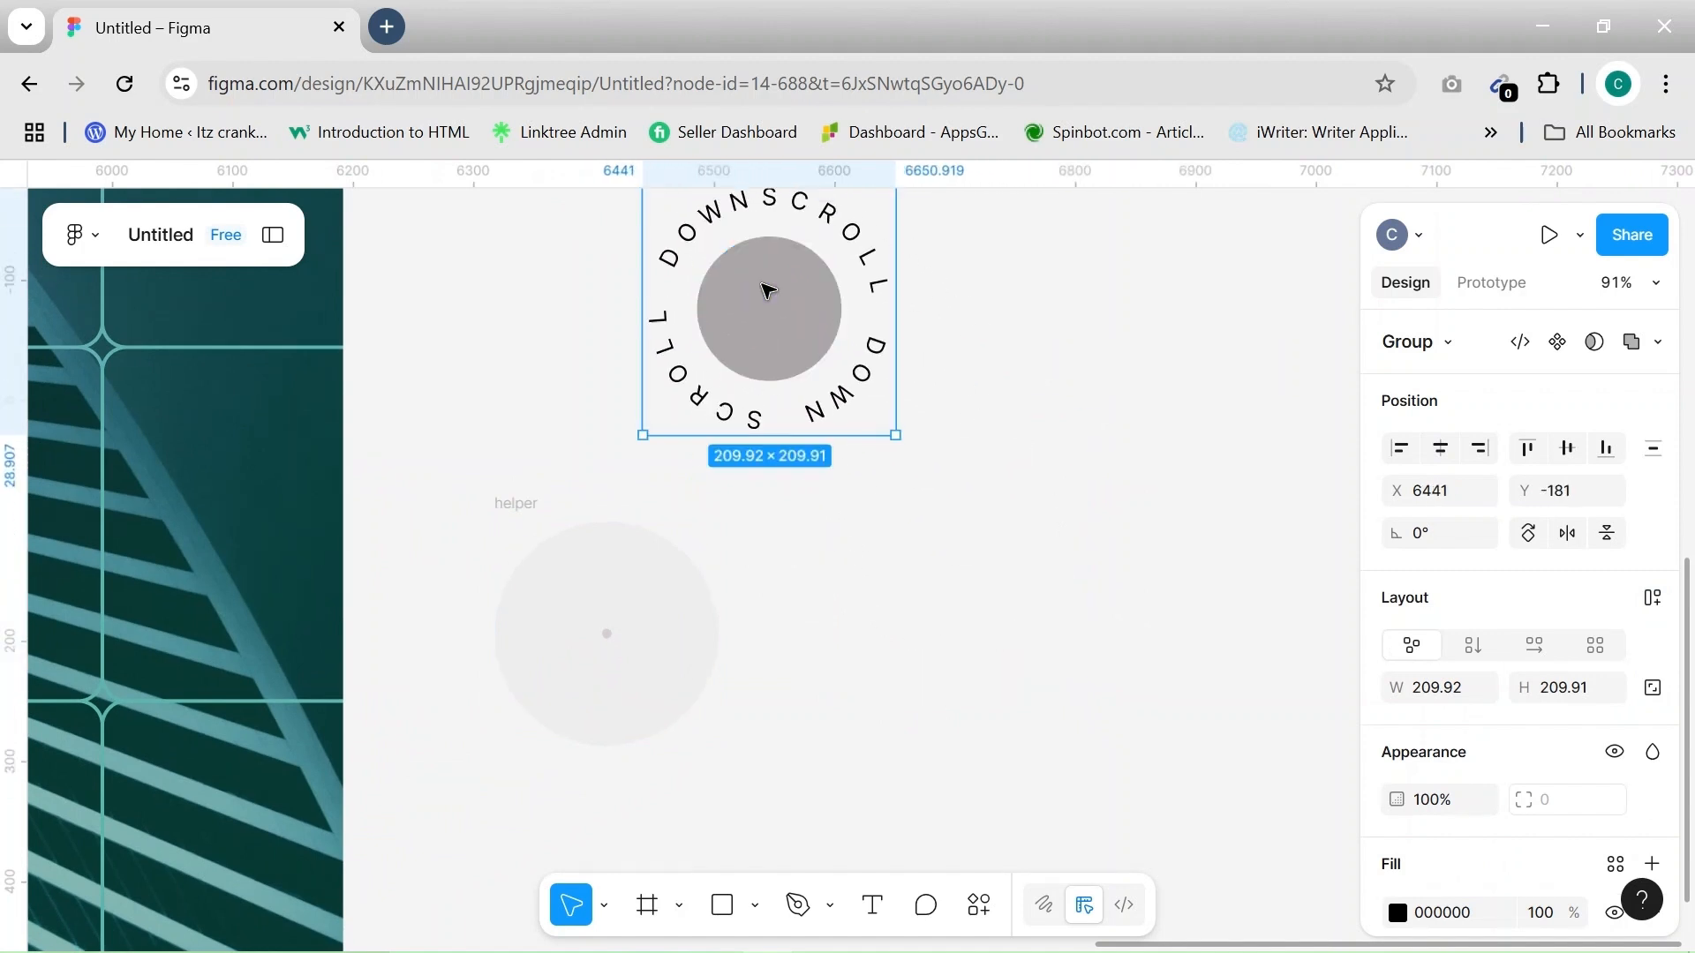
Import the hugeicons menu-06 icon with the Iconify plugin and place it between the frame and the grey circle at X 6332, Y -92
{"action": "scroll", "coordinate": [1068, 415], "scroll_direction": "up", "scroll_amount": 3}
{"action": "scroll", "coordinate": [1068, 415], "scroll_direction": "right", "scroll_amount": 3}
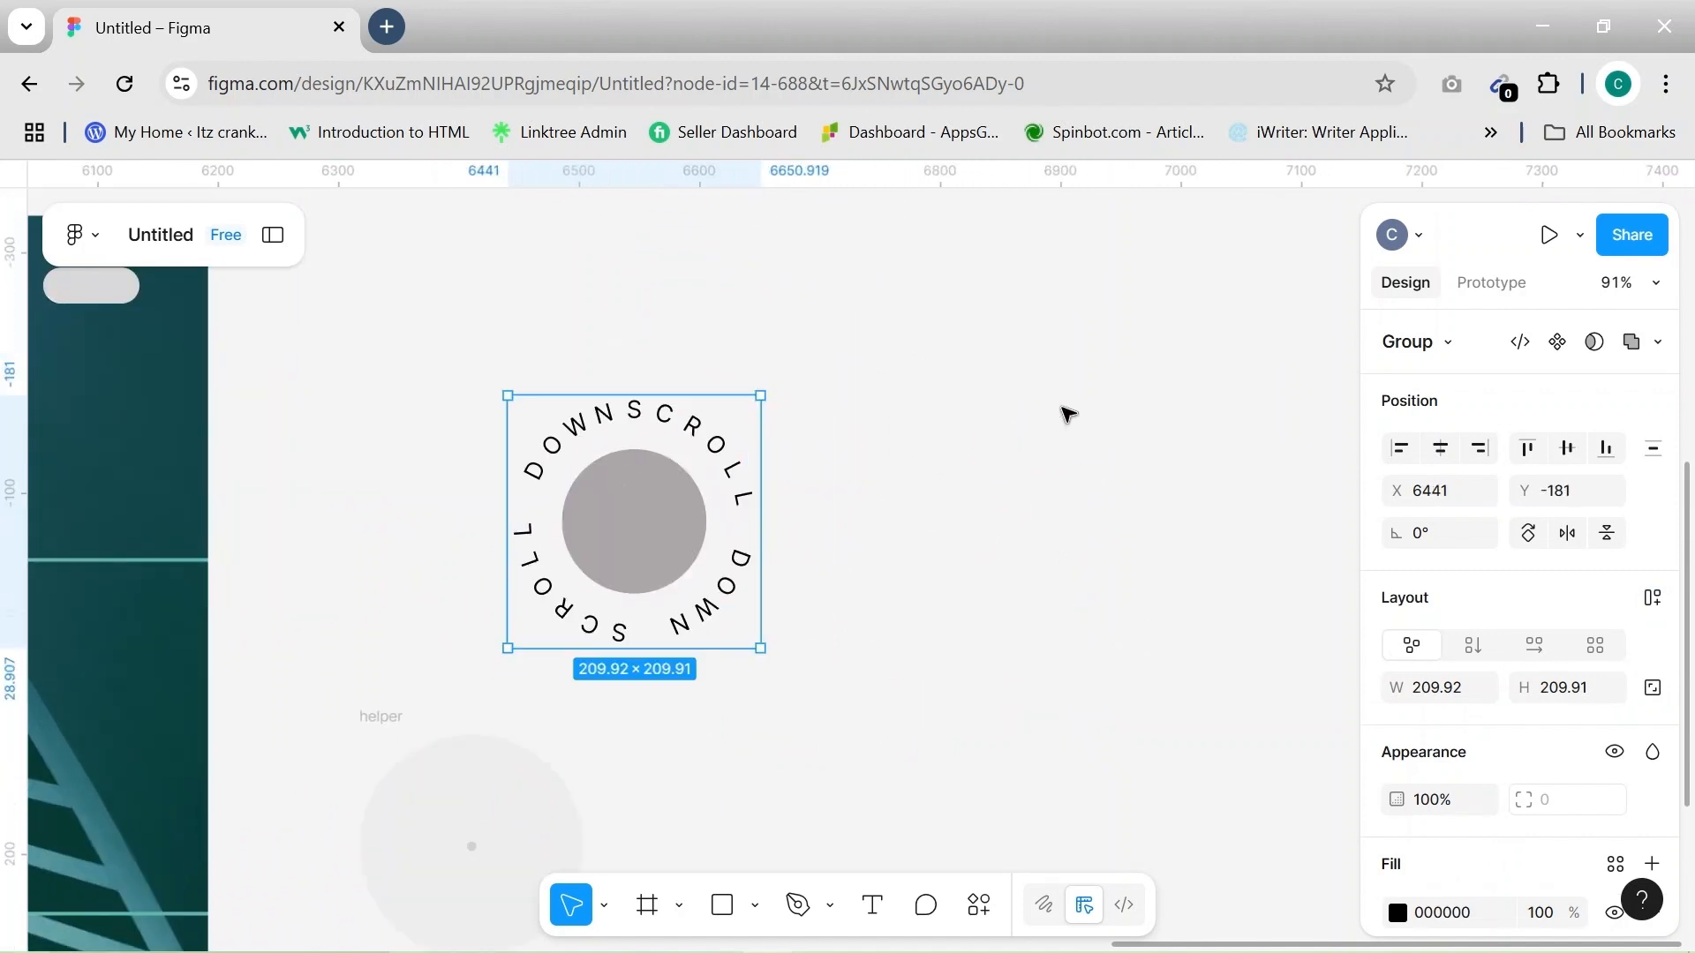
{"action": "right_click", "coordinate": [1062, 407]}
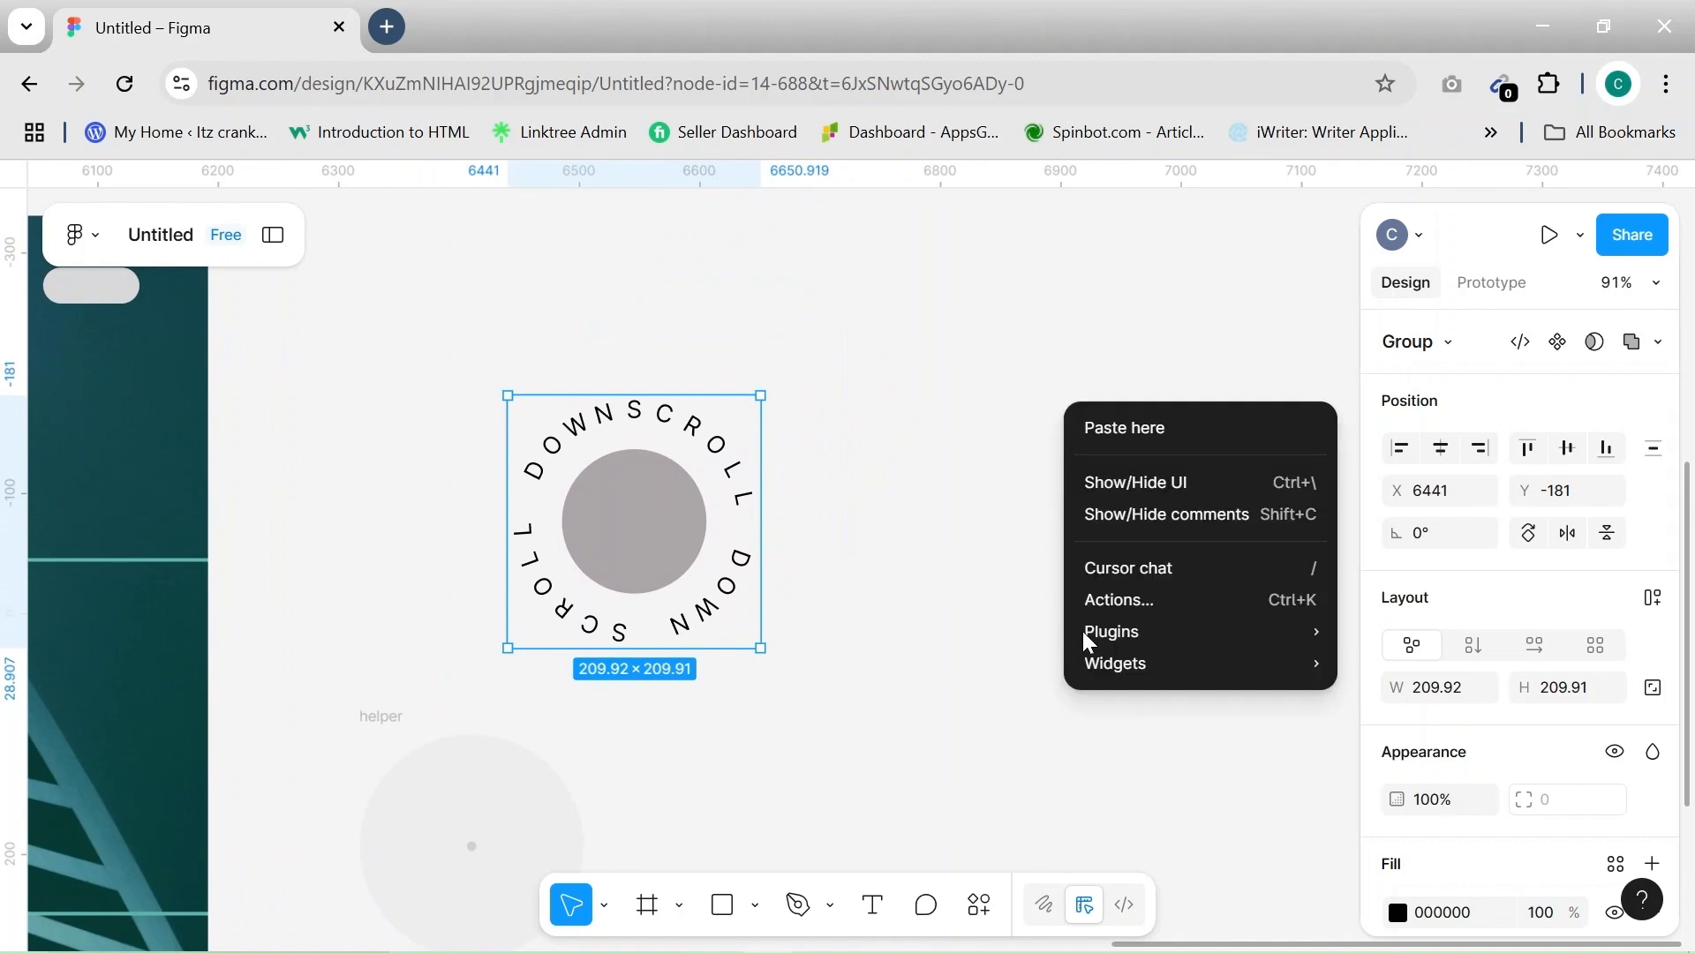
{"action": "mouse_move", "coordinate": [1127, 627]}
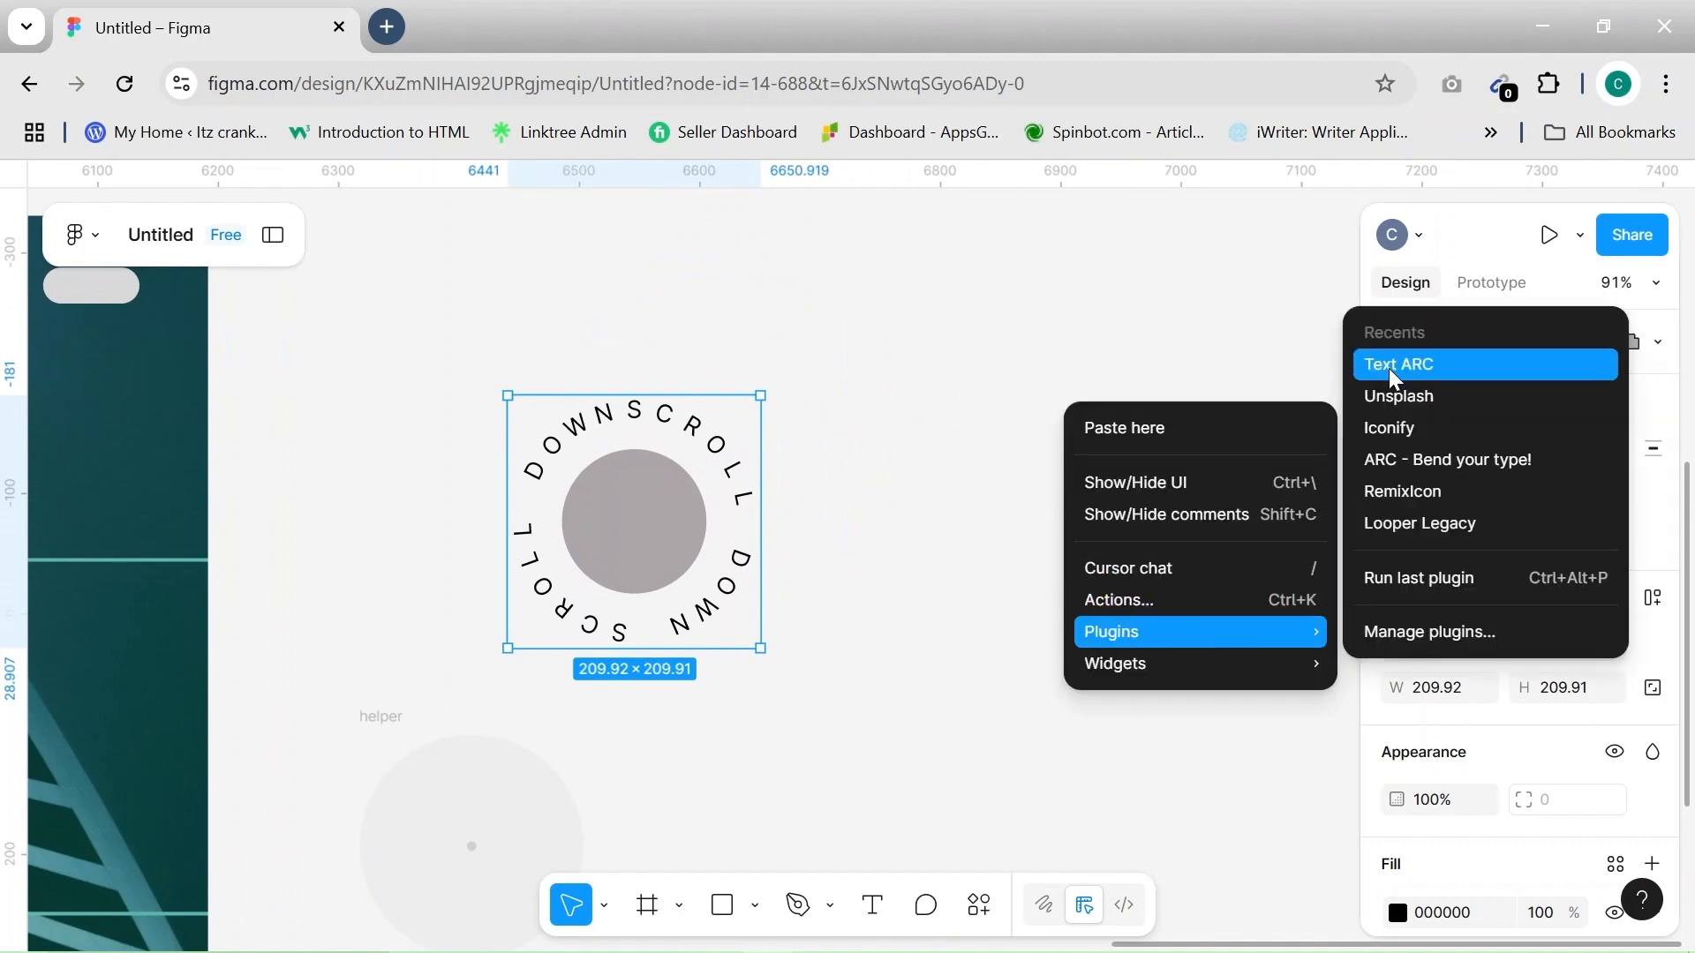
{"action": "left_click", "coordinate": [1390, 428]}
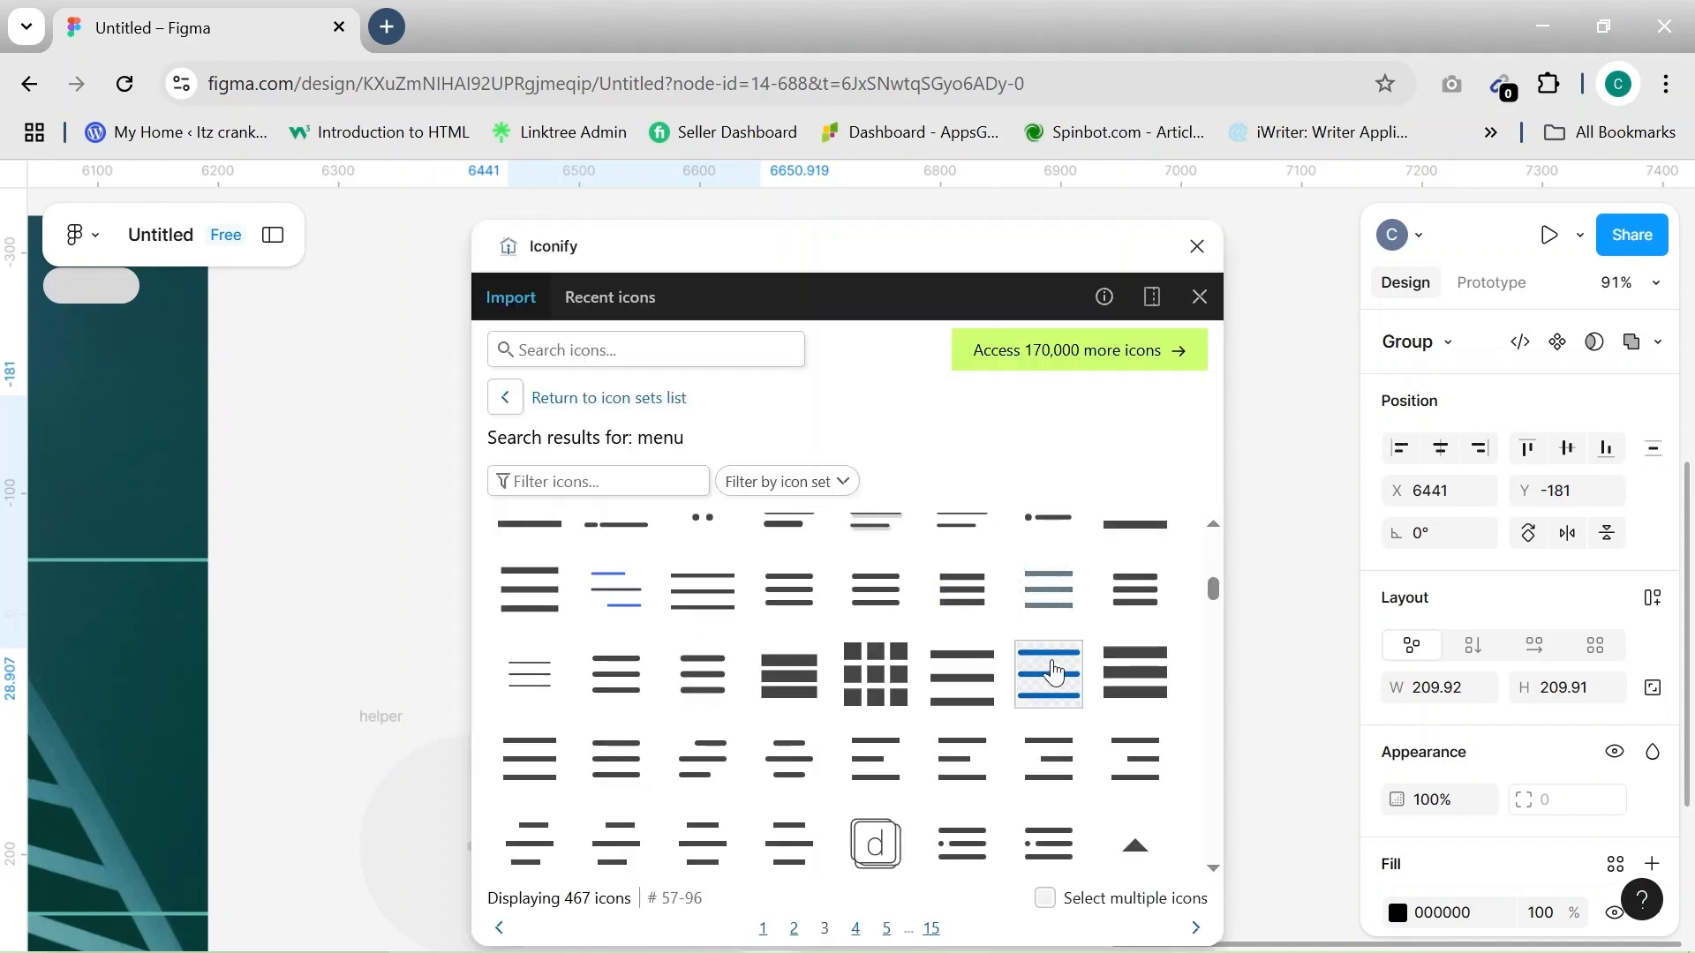
{"action": "scroll", "coordinate": [1006, 794], "scroll_direction": "down", "scroll_amount": 1}
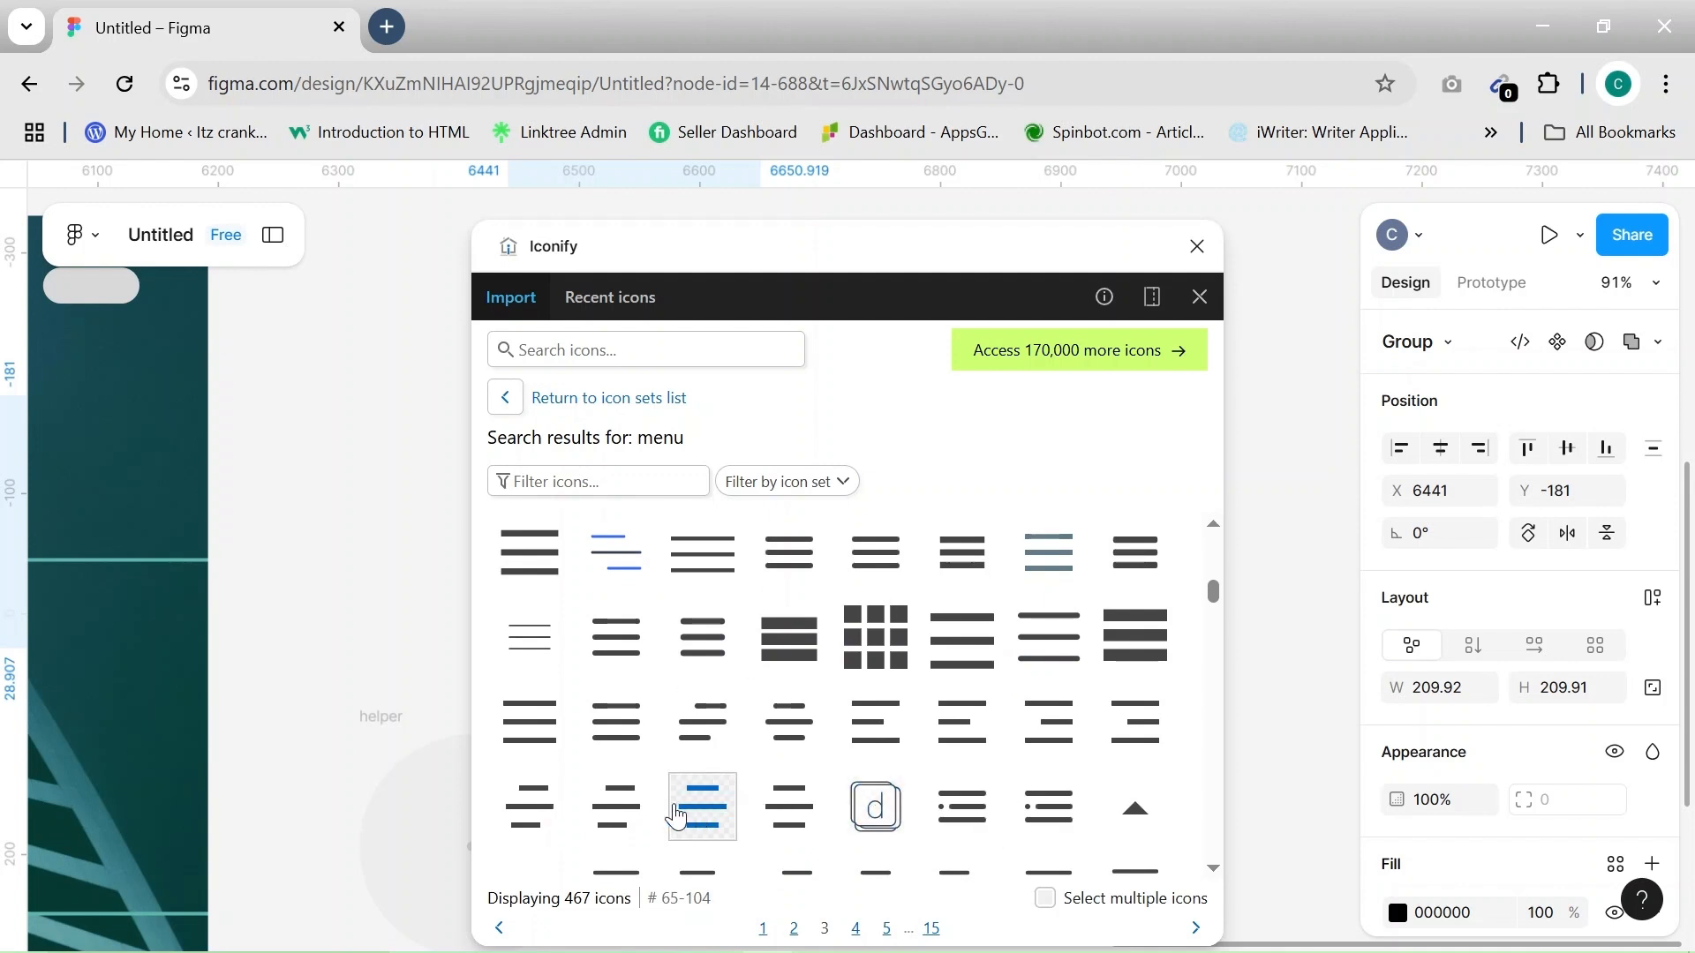
{"action": "scroll", "coordinate": [1051, 802], "scroll_direction": "down", "scroll_amount": 2}
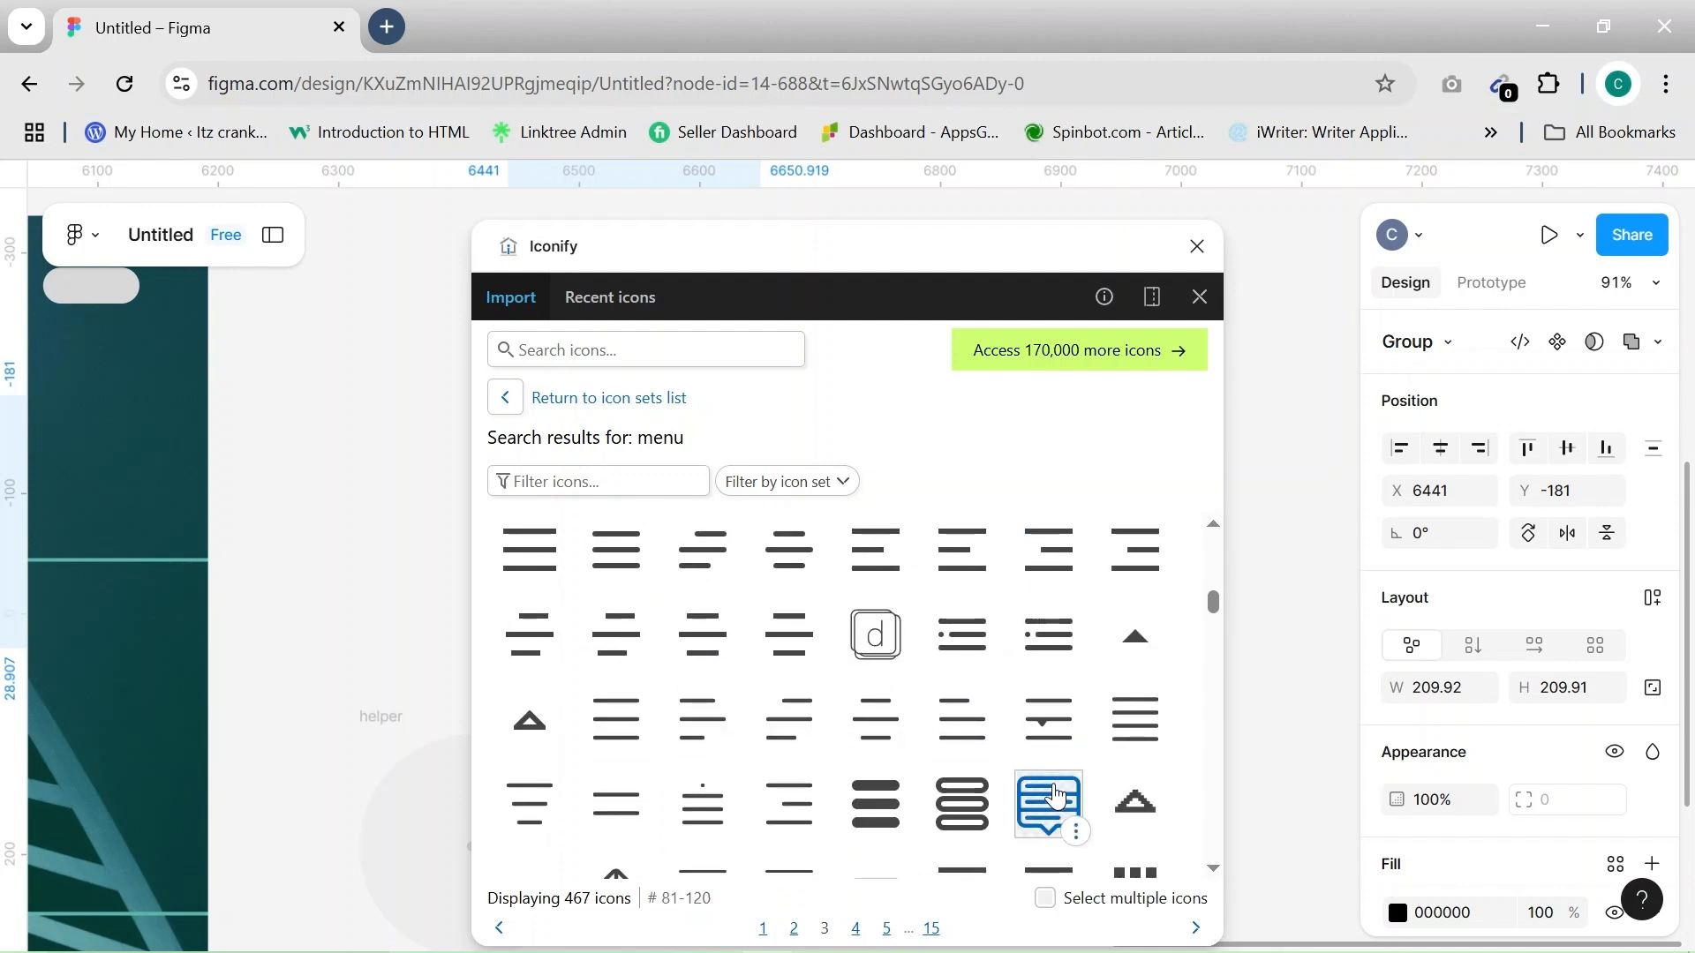
{"action": "left_click_drag", "start_coordinate": [1055, 794], "coordinate": [391, 530]}
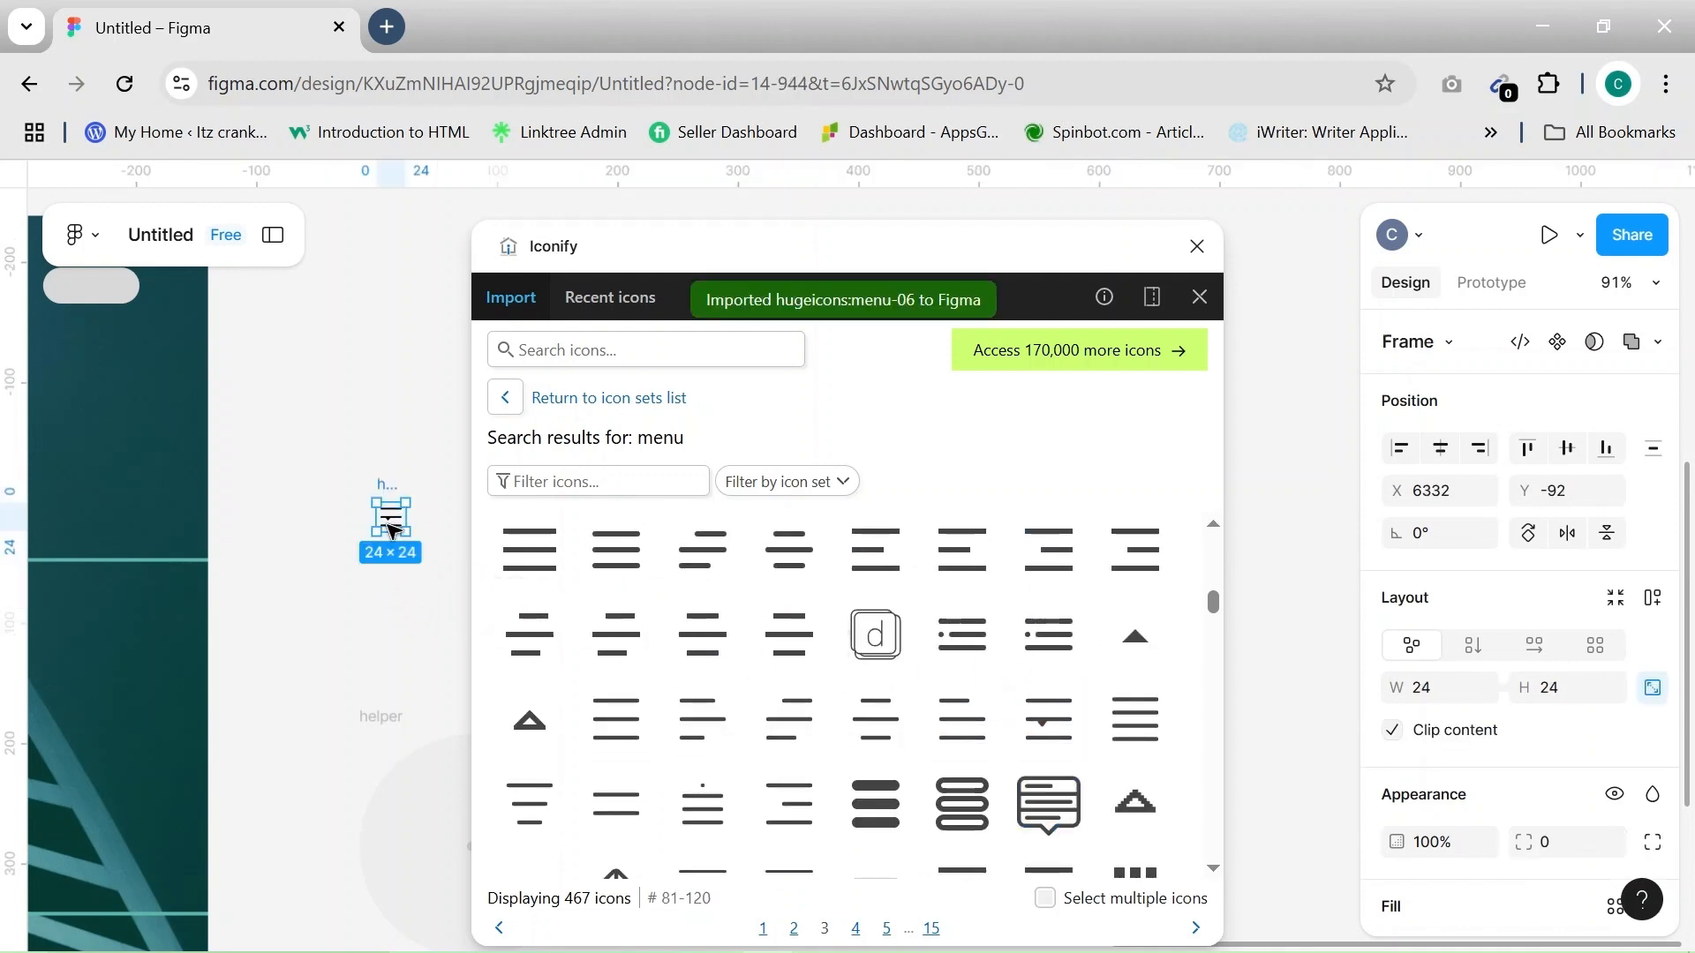
Search Iconify for ARROW, import the qlementine-icons arrow-up-24 icon beneath the menu icon at X 6247, Y -24, and close the plugin
{"action": "scroll", "coordinate": [1004, 678], "scroll_direction": "up", "scroll_amount": 4}
{"action": "left_click", "coordinate": [630, 354]}
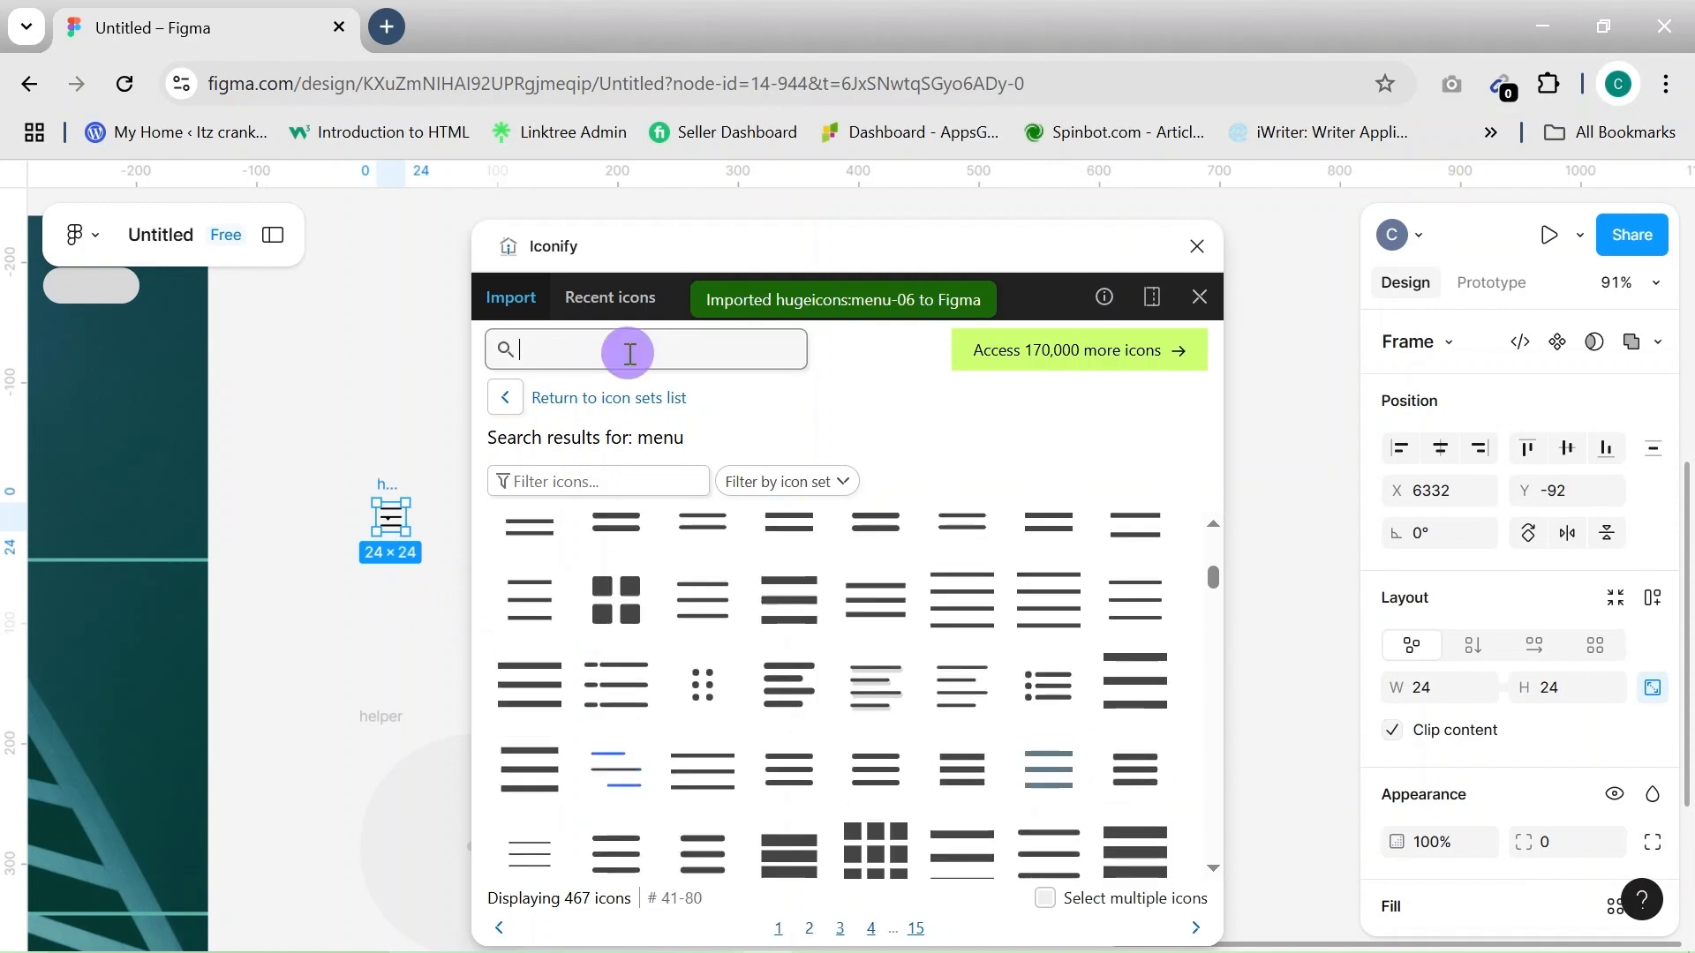
{"action": "type", "text": "ARROW"}
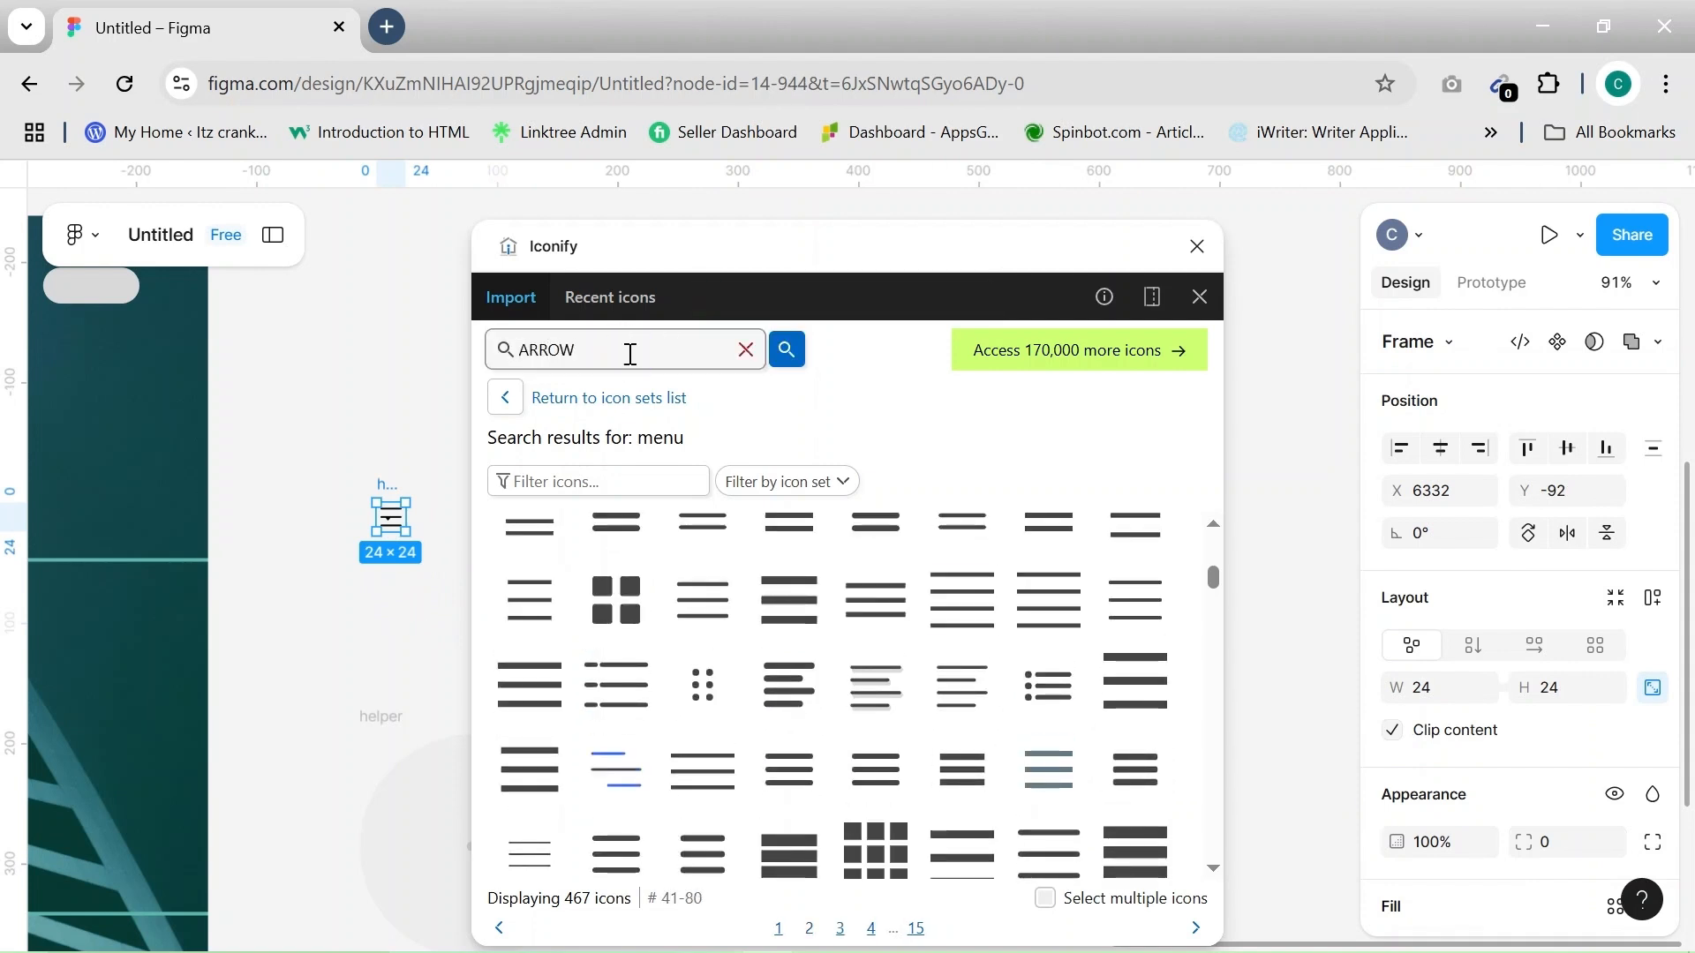
{"action": "left_click", "coordinate": [786, 349]}
{"action": "scroll", "coordinate": [965, 643], "scroll_direction": "down", "scroll_amount": 3}
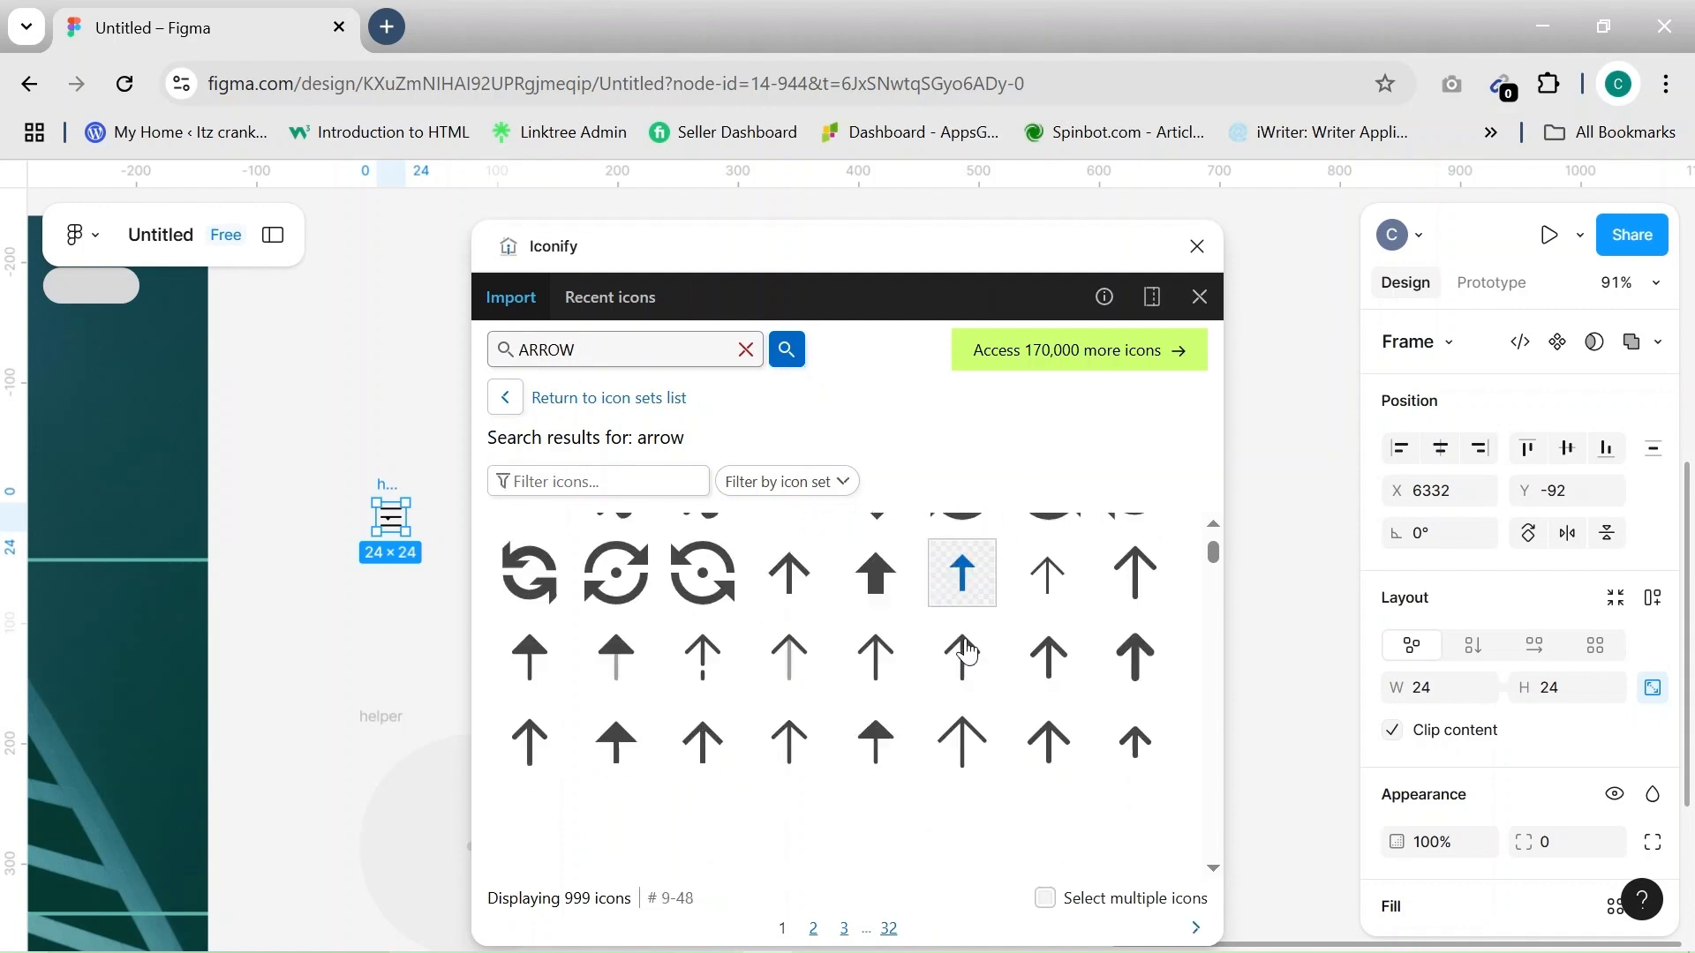
{"action": "scroll", "coordinate": [878, 776], "scroll_direction": "down", "scroll_amount": 8}
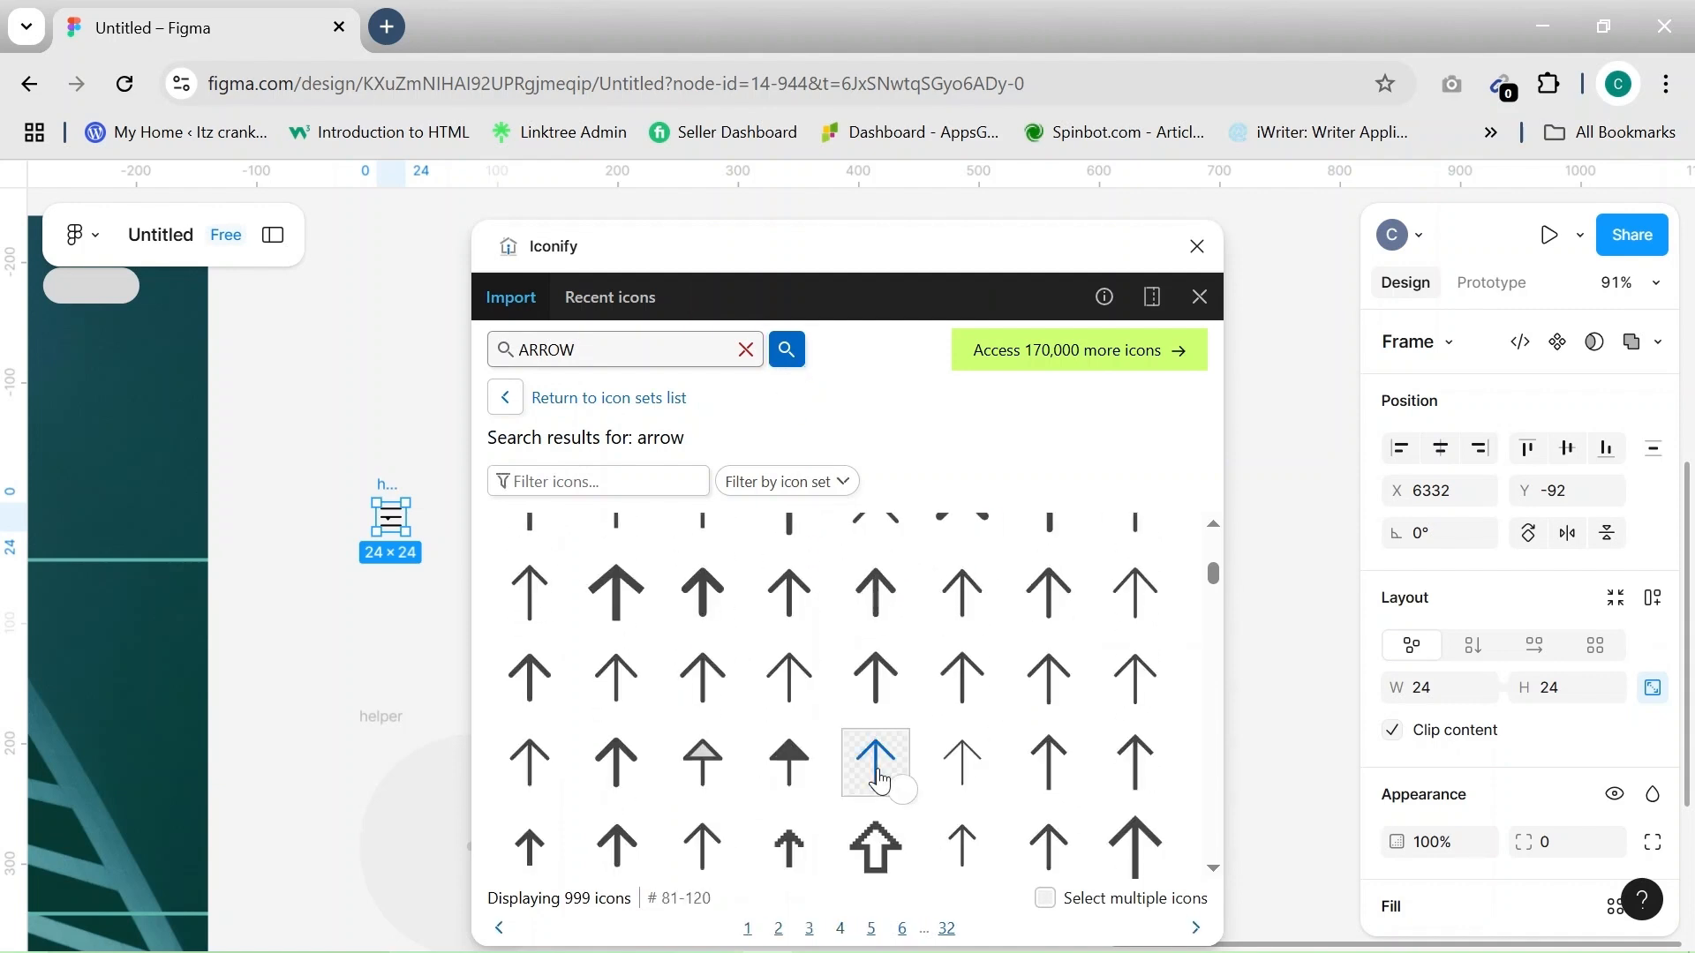
{"action": "scroll", "coordinate": [878, 775], "scroll_direction": "down", "scroll_amount": 1}
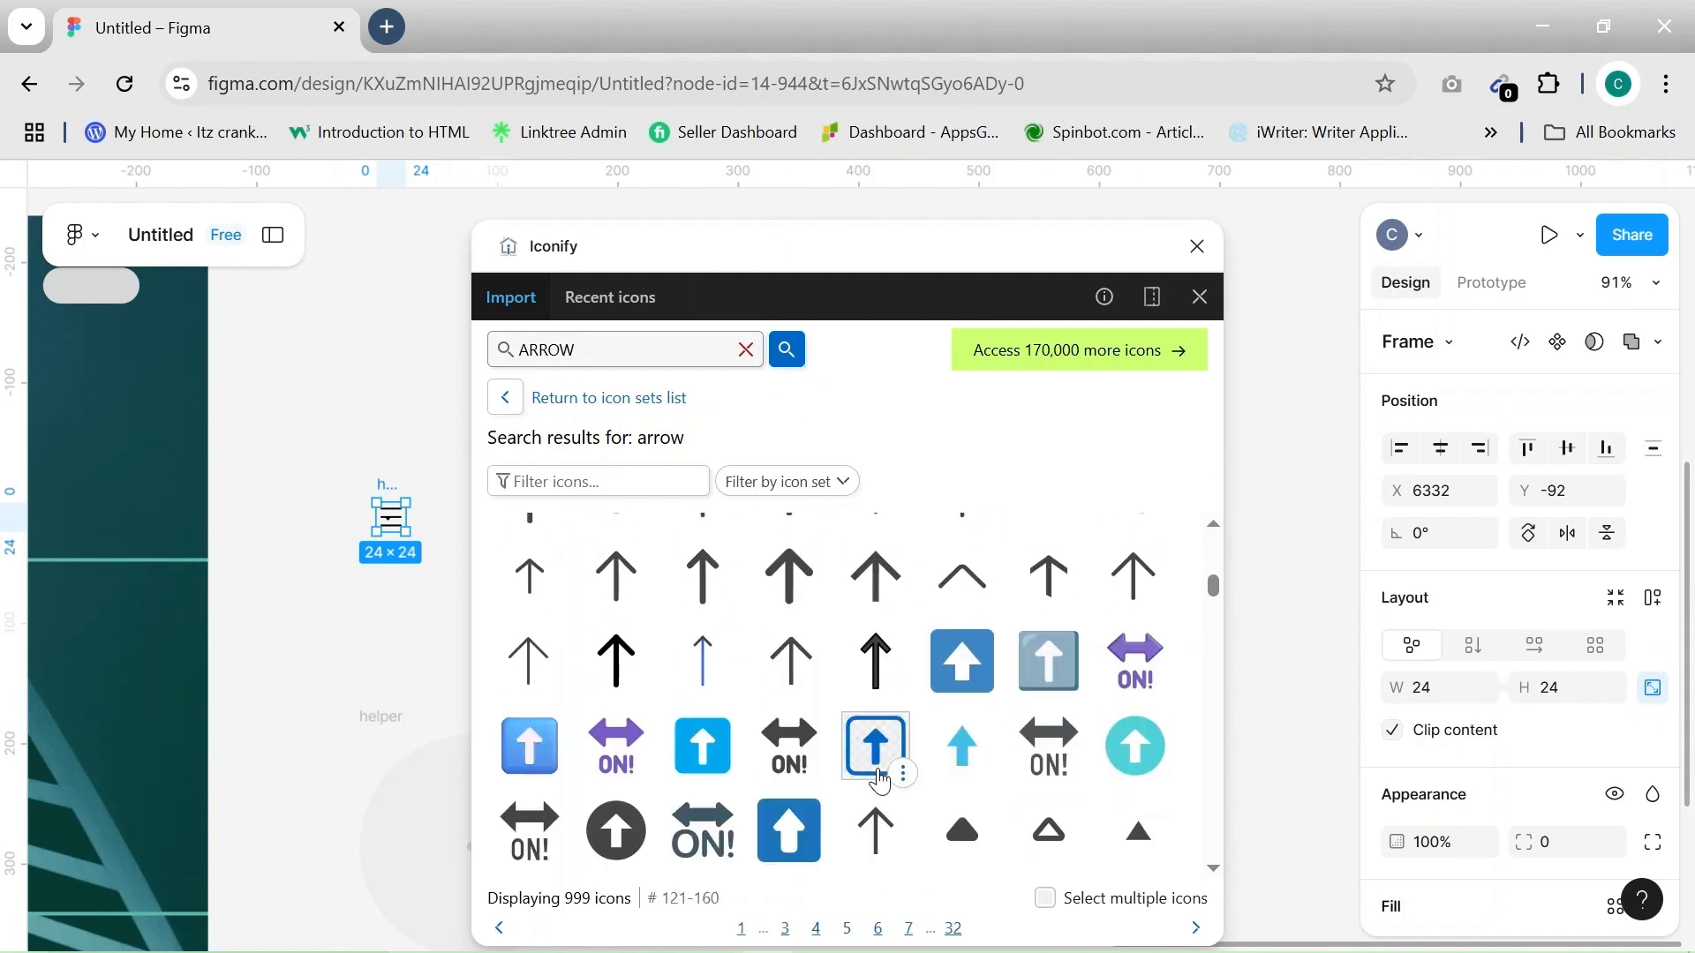
{"action": "left_click_drag", "start_coordinate": [528, 660], "coordinate": [284, 597]}
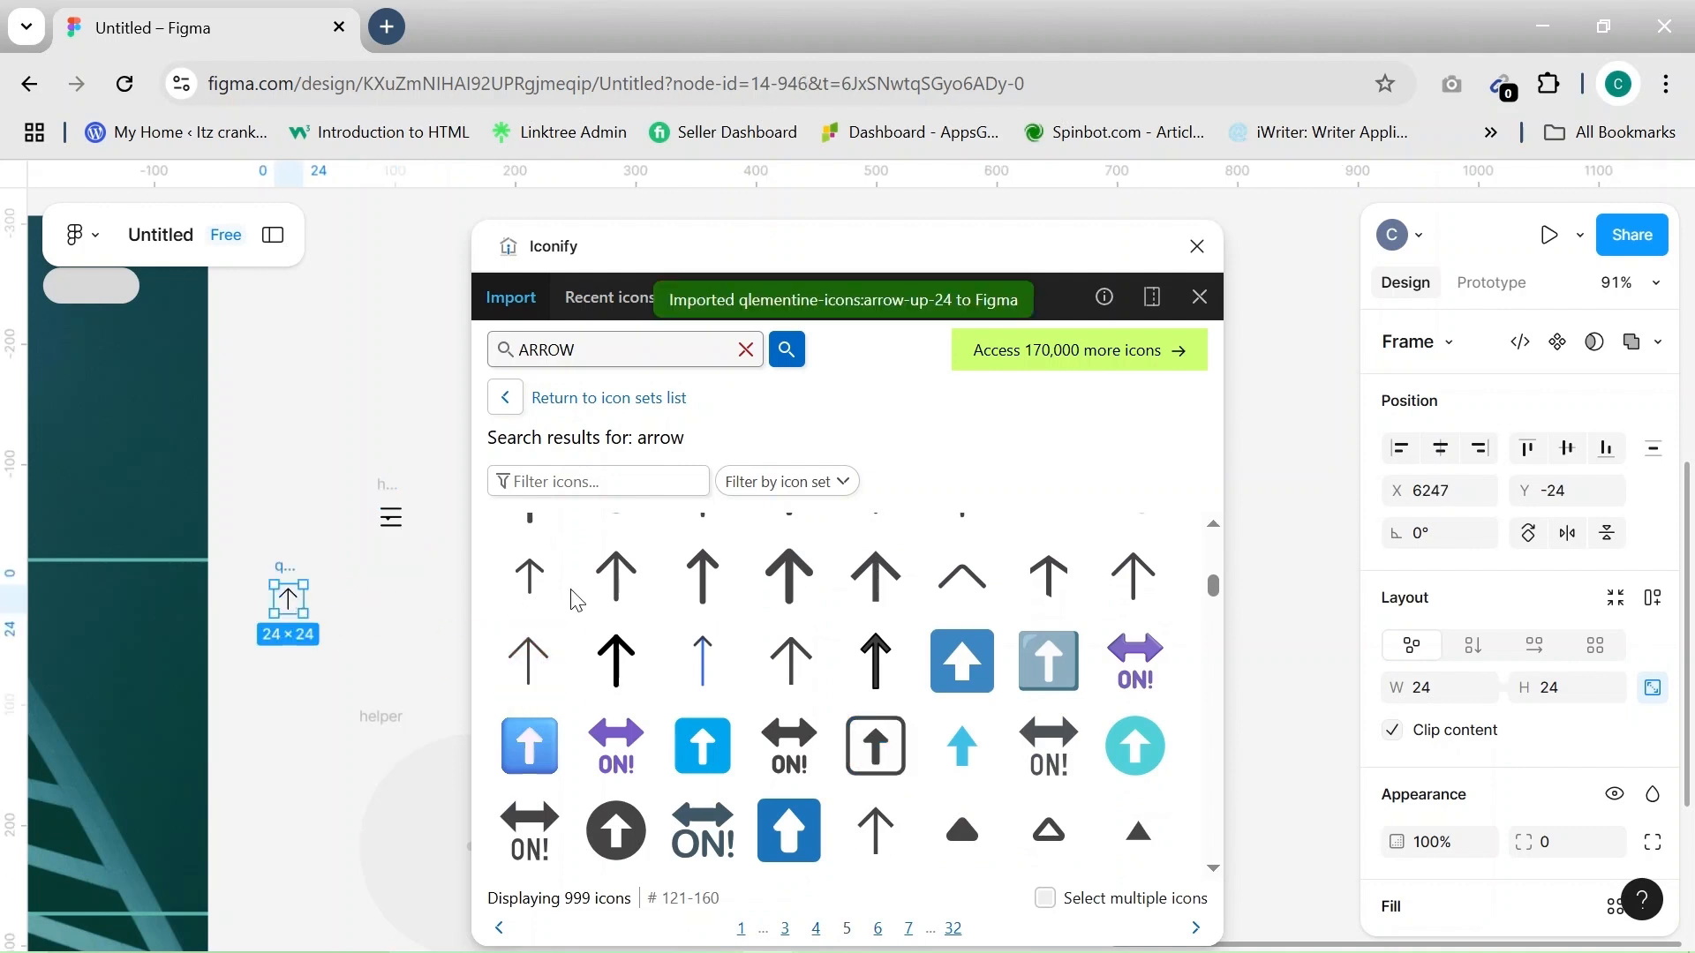
{"action": "left_click", "coordinate": [1196, 247]}
Pull the arrow vector out of its icon frame to X 6330, Y -24, below the menu icon, and delete the emptied frame
{"action": "scroll", "coordinate": [1007, 554], "scroll_direction": "left", "scroll_amount": 5}
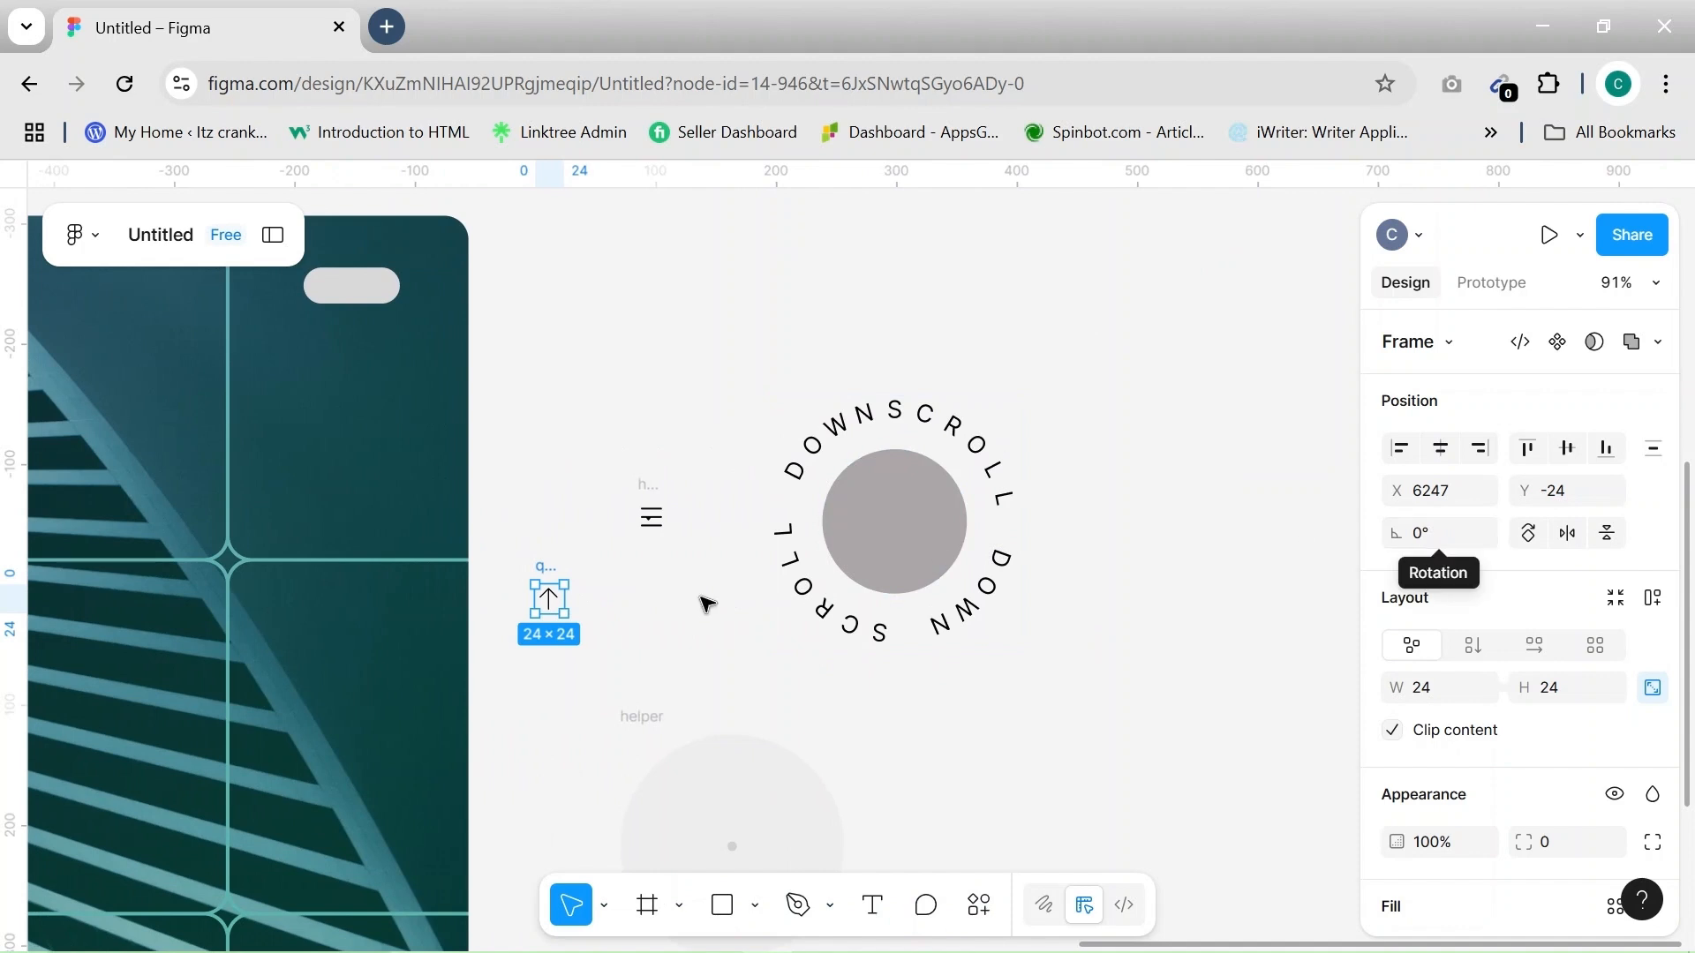
{"action": "scroll", "coordinate": [548, 582], "scroll_direction": "up", "scroll_amount": 5}
{"action": "left_click_drag", "start_coordinate": [569, 662], "coordinate": [864, 650]}
{"action": "left_click", "coordinate": [549, 599]}
{"action": "key", "text": "Delete"}
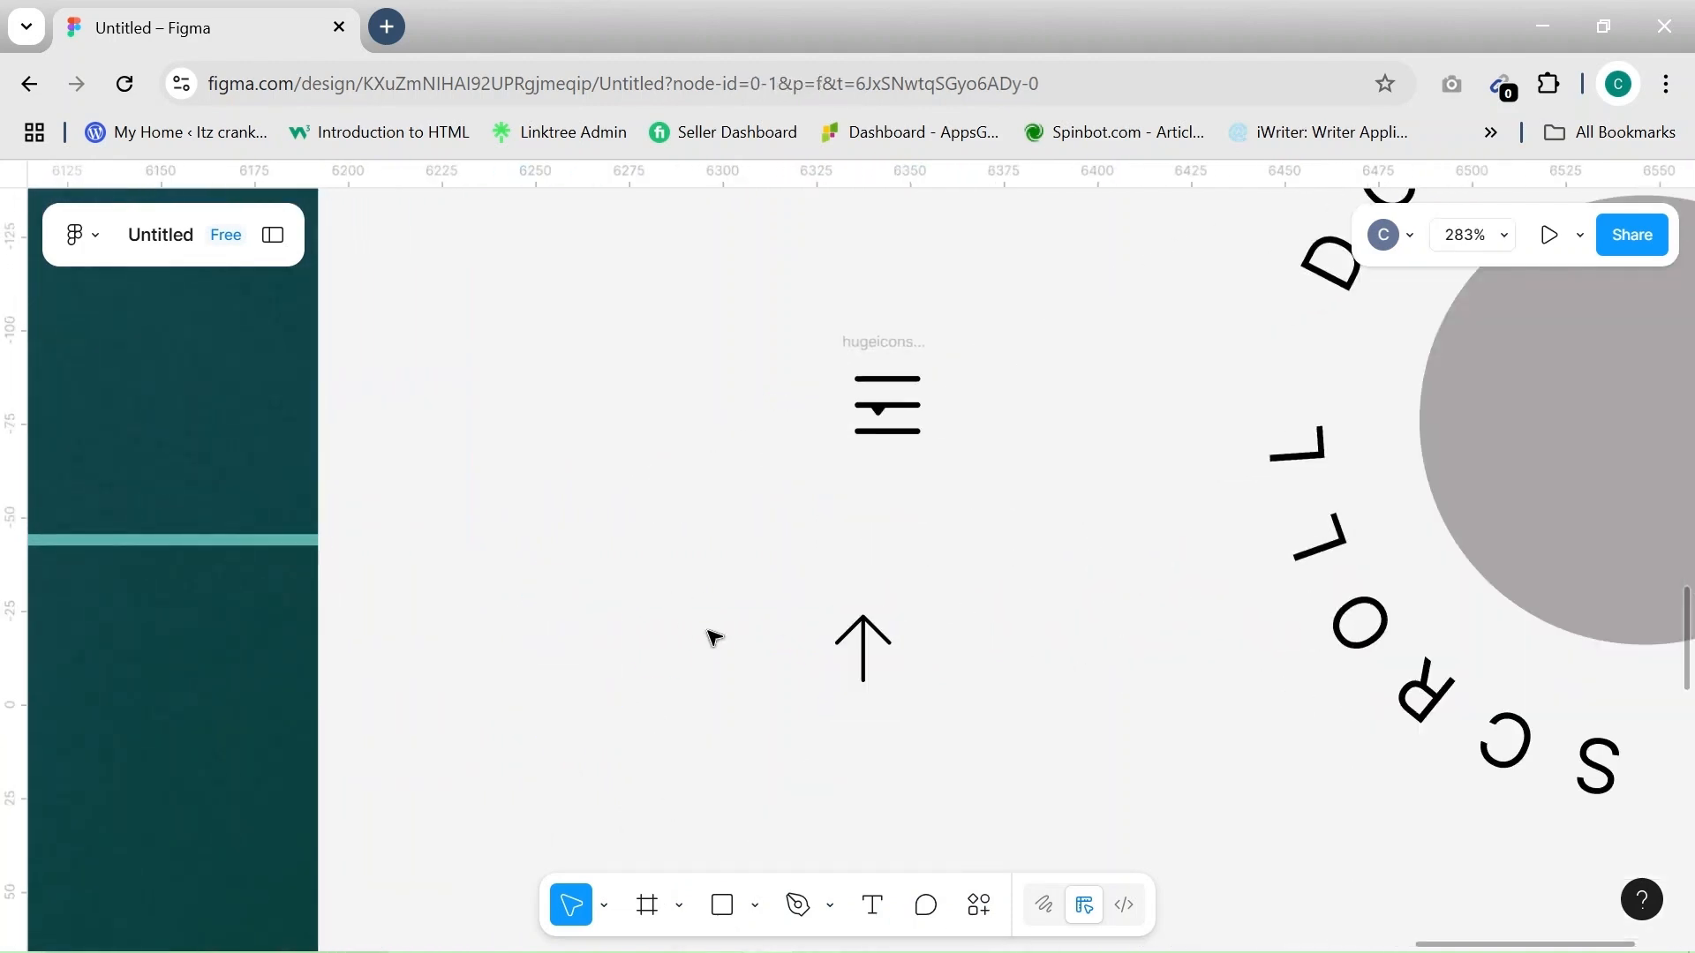
Rotate the arrow vector by -180° so it points downward
{"action": "left_click", "coordinate": [881, 666]}
{"action": "left_click", "coordinate": [1423, 545]}
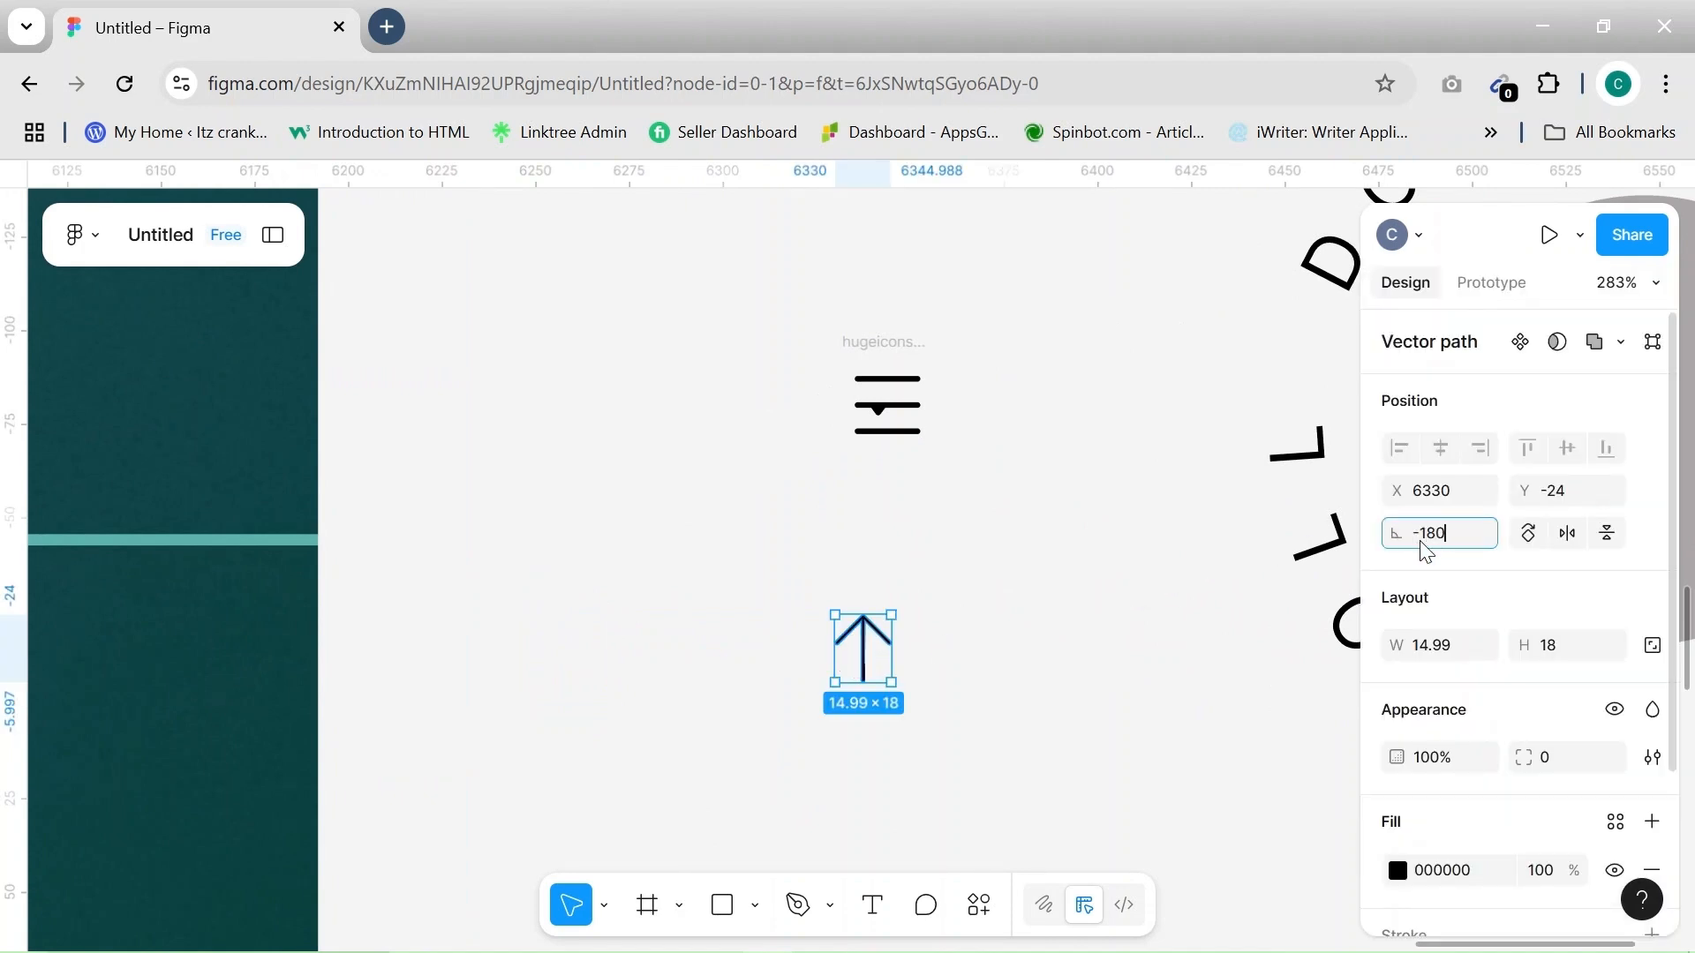
{"action": "left_click", "coordinate": [1024, 723]}
Resize the arrow vector to 20 wide and 23 high
{"action": "scroll", "coordinate": [1059, 750], "scroll_direction": "right", "scroll_amount": 5}
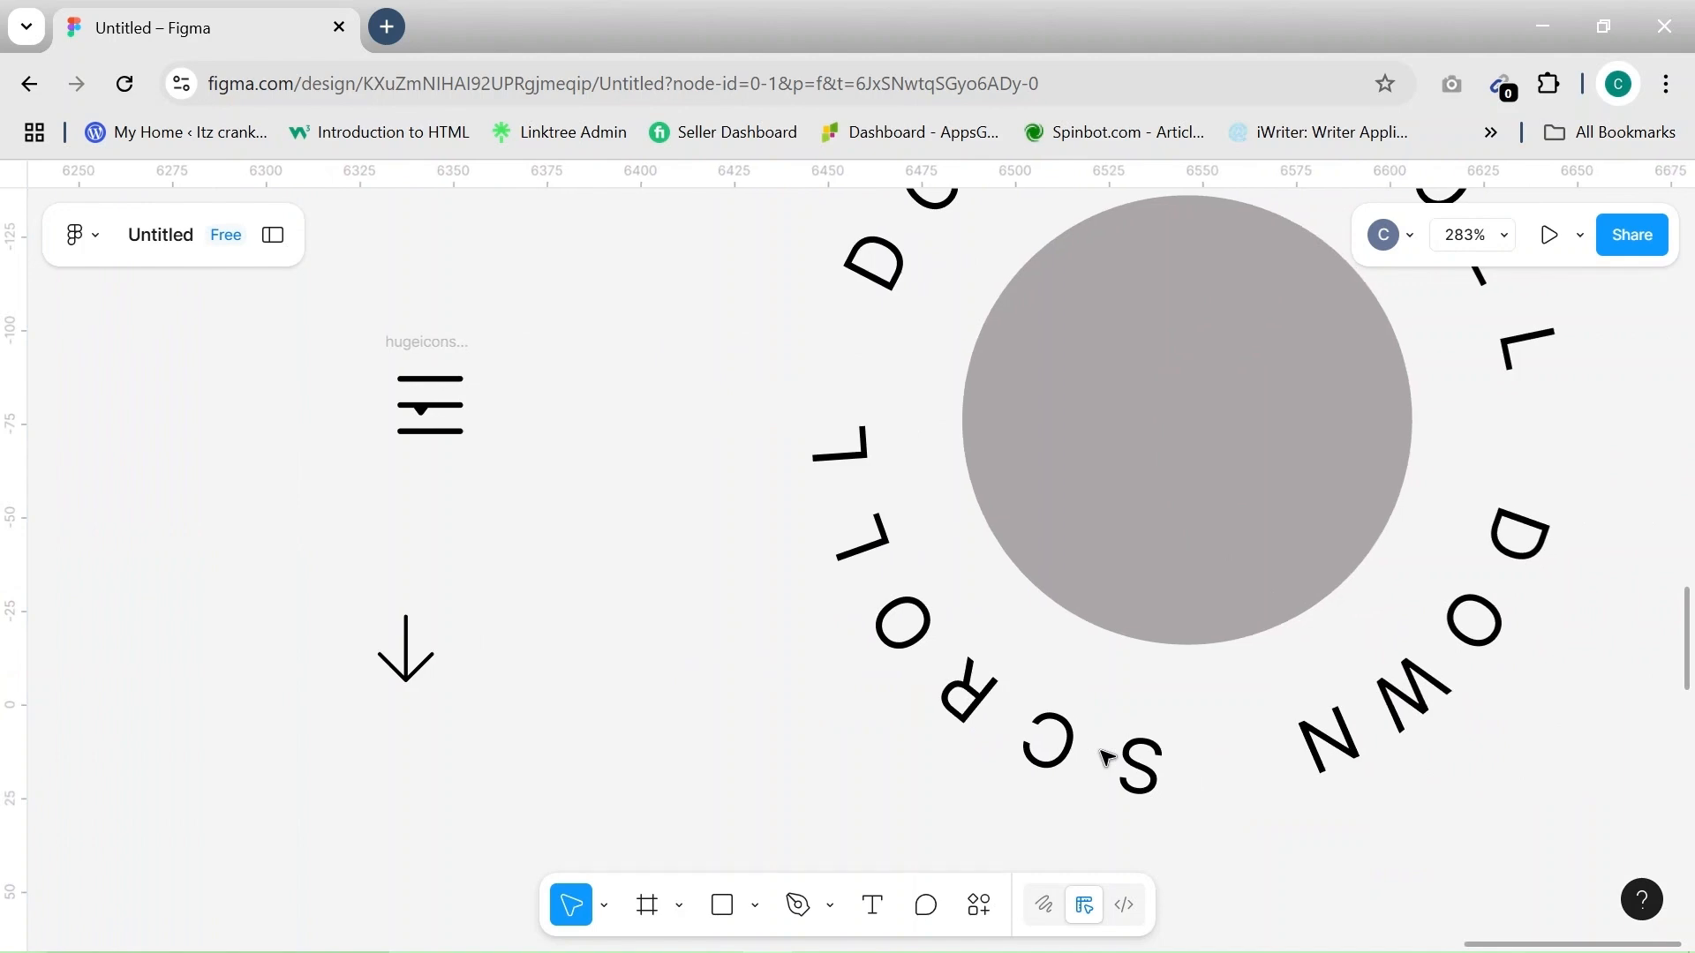
{"action": "left_click", "coordinate": [414, 673]}
{"action": "left_click", "coordinate": [1443, 645]}
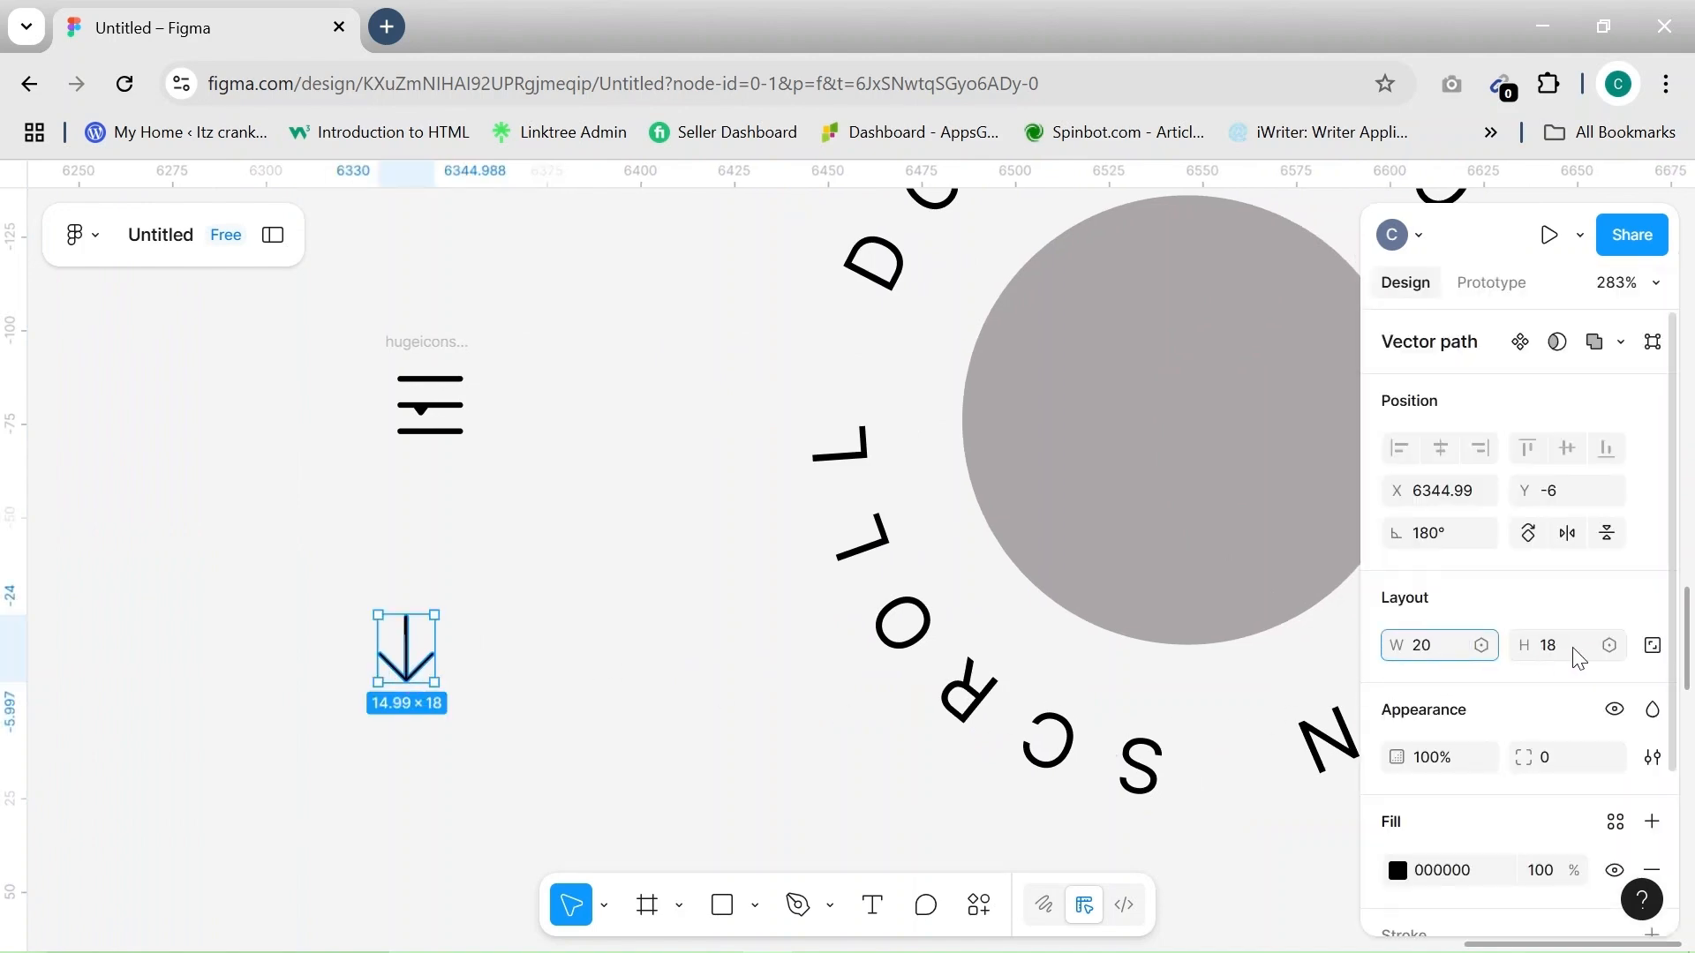
{"action": "key", "text": "Tab"}
{"action": "type", "text": "23"}
{"action": "left_click", "coordinate": [762, 762]}
Place the arrow inside the grey circle and align the arrow, circle and SCROLL DOWN text ring on their centres
{"action": "scroll", "coordinate": [766, 766], "scroll_direction": "down", "scroll_amount": 5}
{"action": "left_click_drag", "start_coordinate": [565, 706], "coordinate": [992, 592]}
{"action": "scroll", "coordinate": [992, 591], "scroll_direction": "down", "scroll_amount": 5}
{"action": "left_click_drag", "start_coordinate": [897, 435], "coordinate": [1064, 749]}
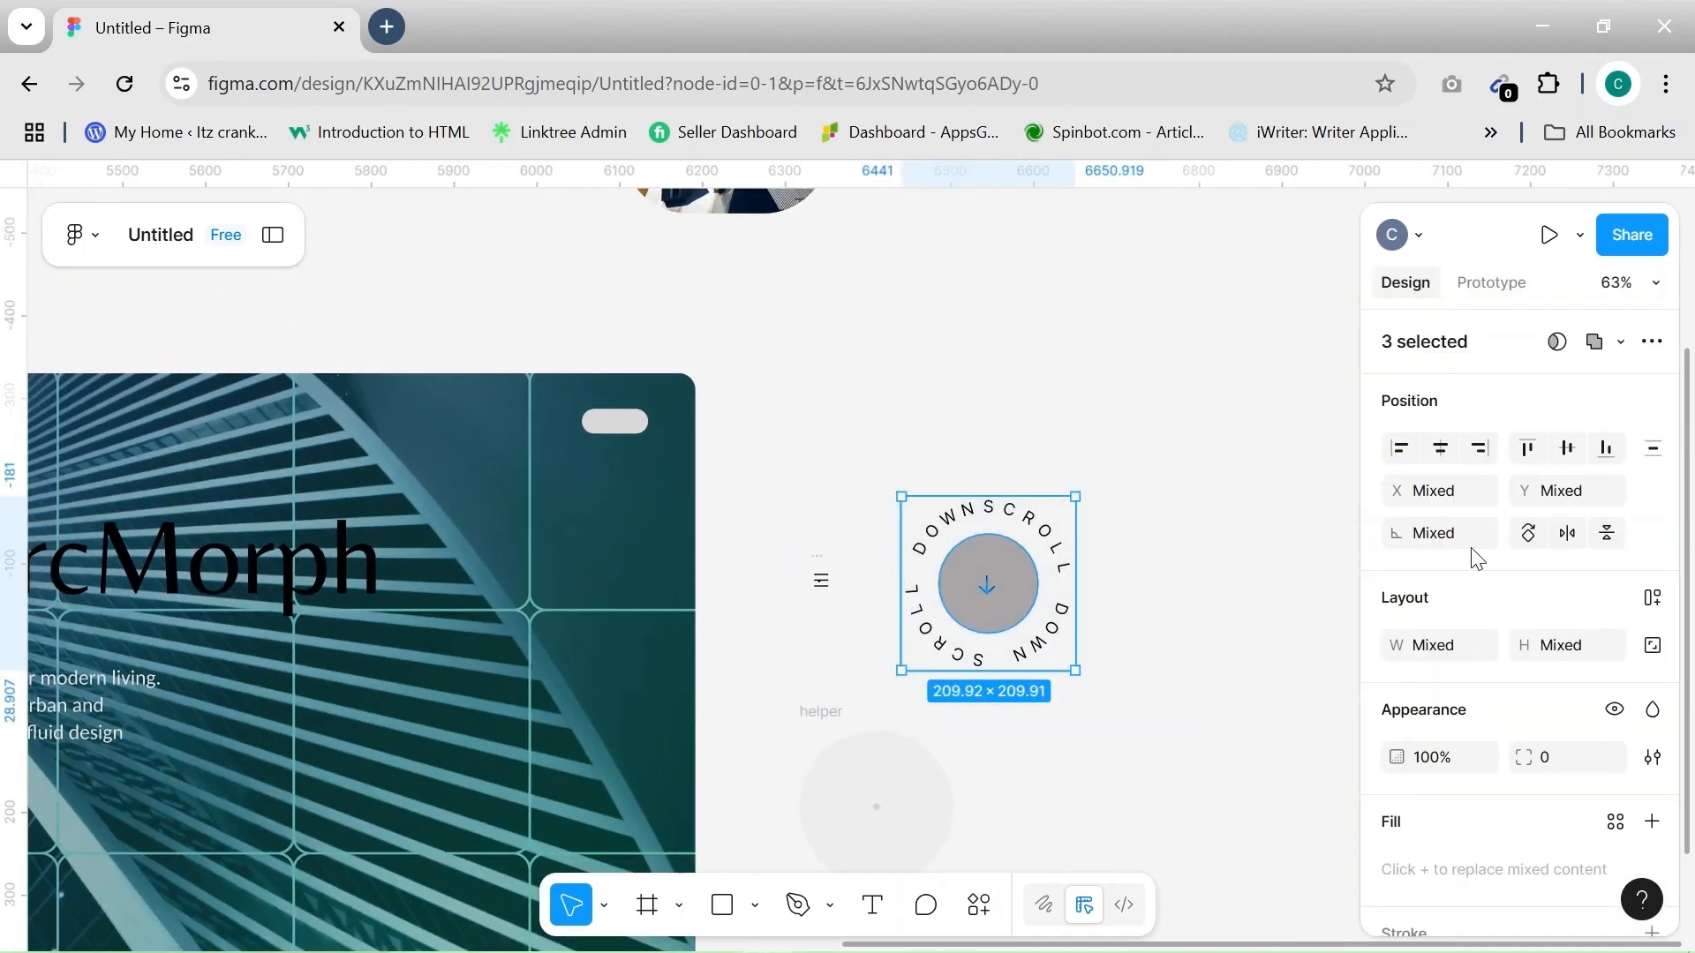
{"action": "left_click", "coordinate": [1567, 450]}
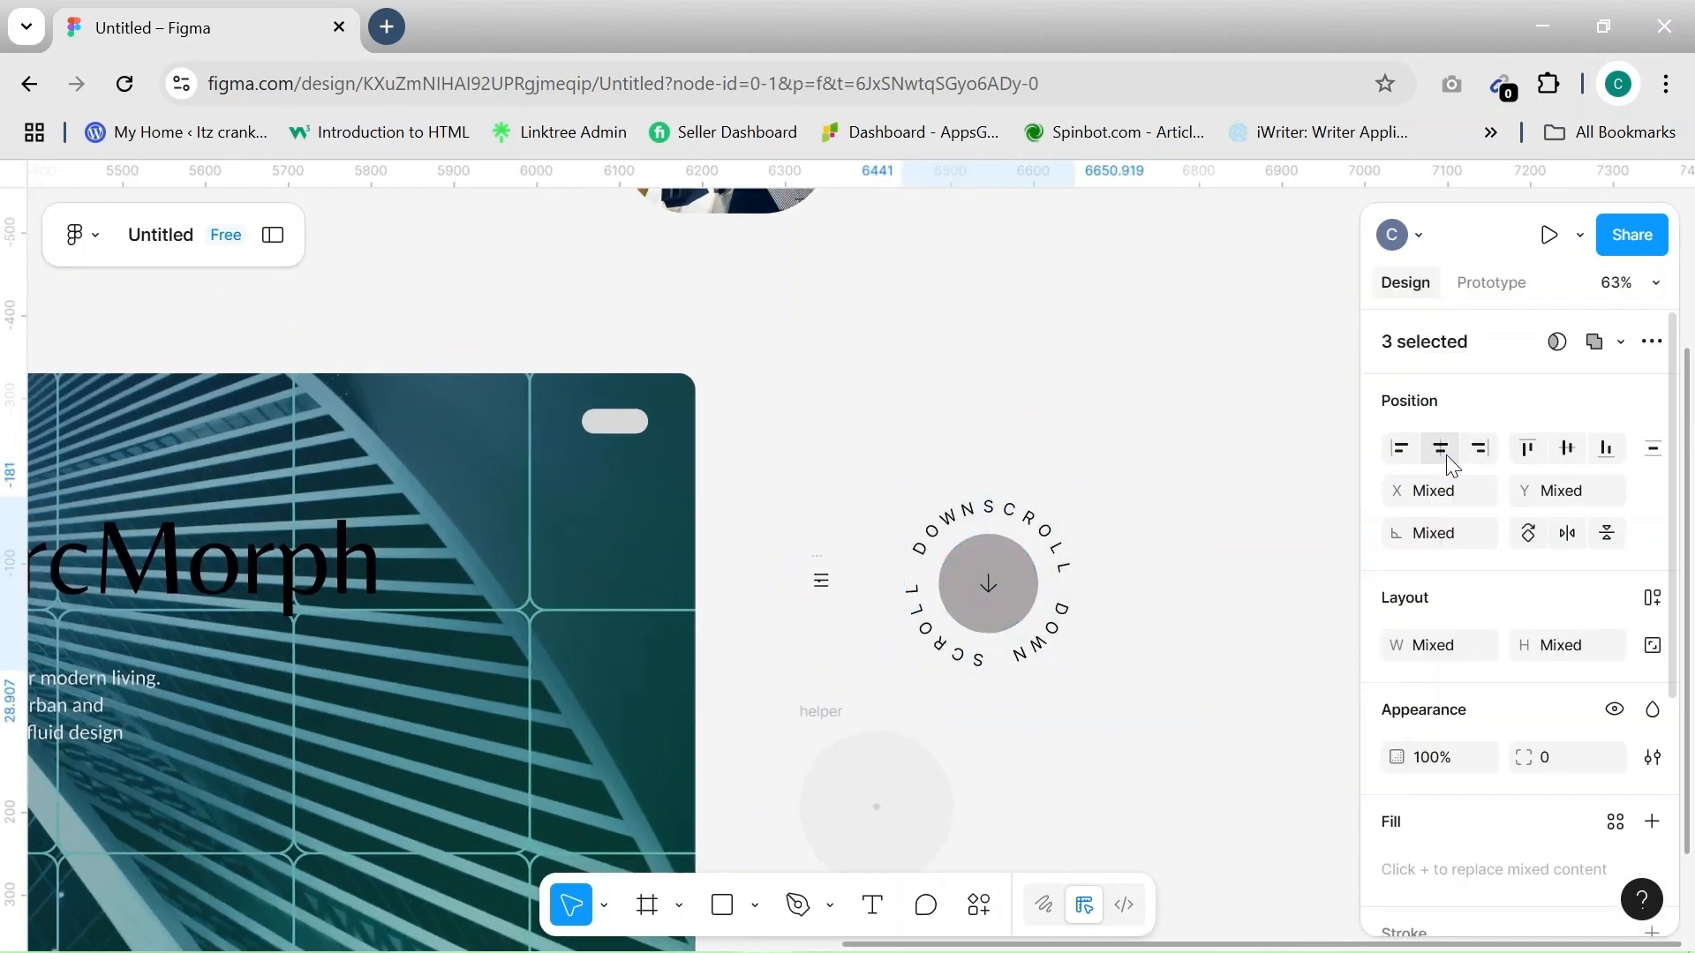
{"action": "left_click", "coordinate": [1193, 604]}
Set the fill of the circular SCROLL DOWN text to the page colour AAF9F5
{"action": "scroll", "coordinate": [1193, 605], "scroll_direction": "up", "scroll_amount": 4}
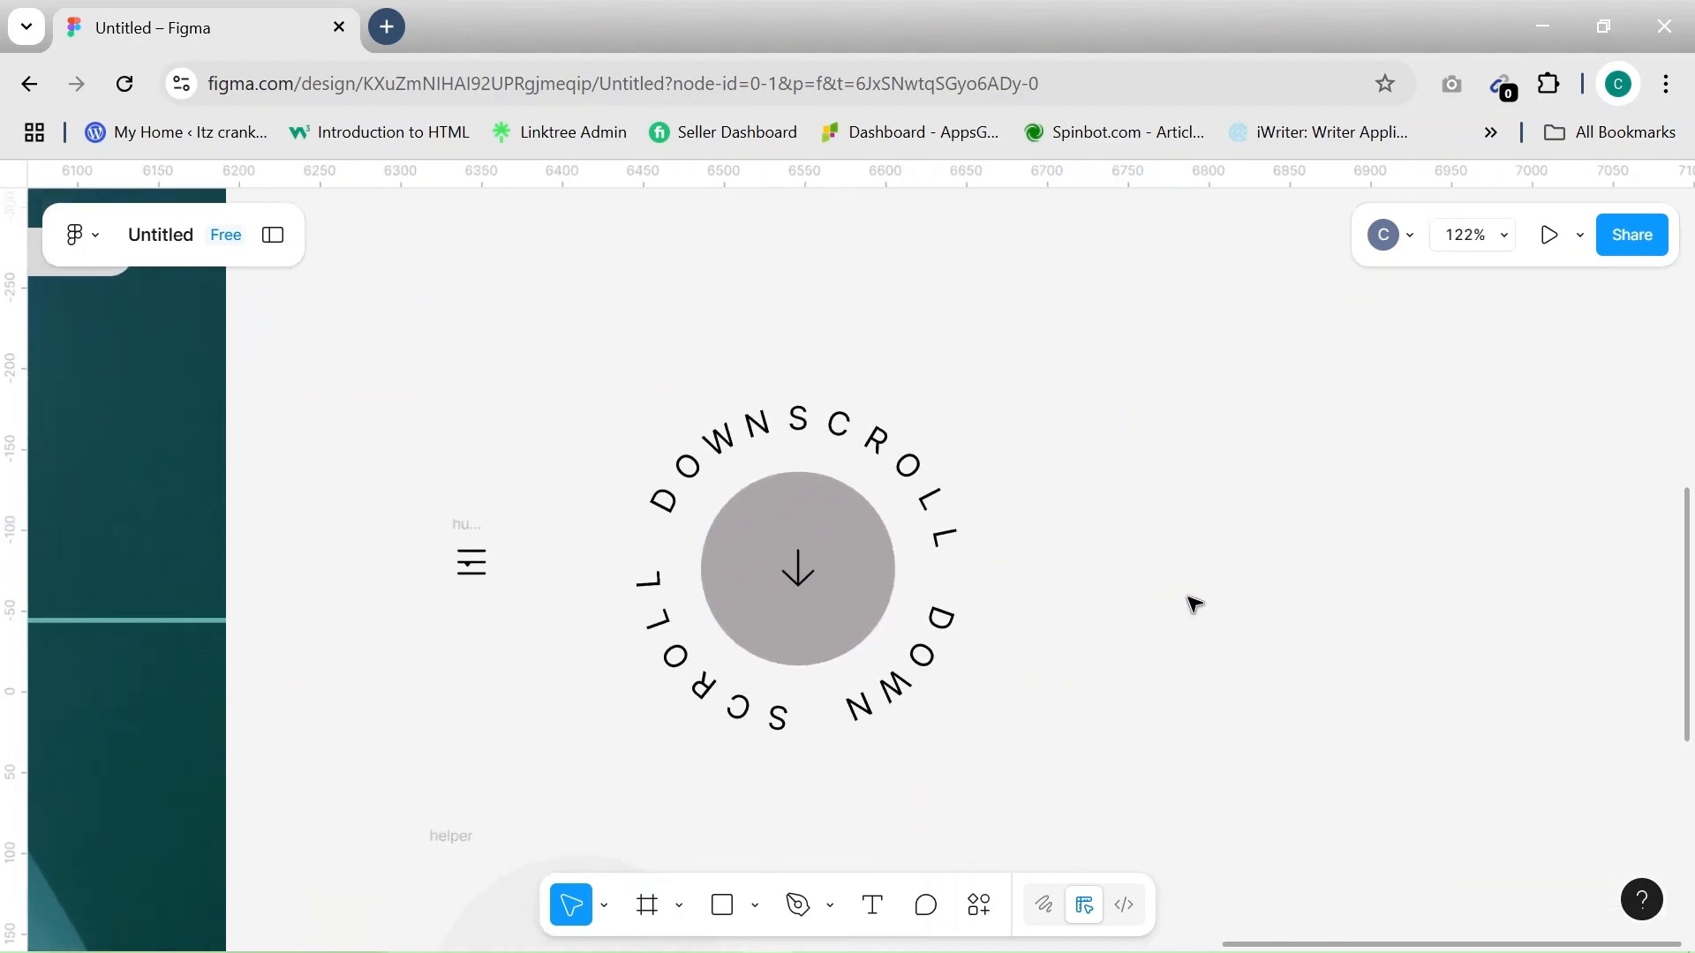
{"action": "left_click", "coordinate": [903, 458]}
{"action": "scroll", "coordinate": [1498, 741], "scroll_direction": "down", "scroll_amount": 3}
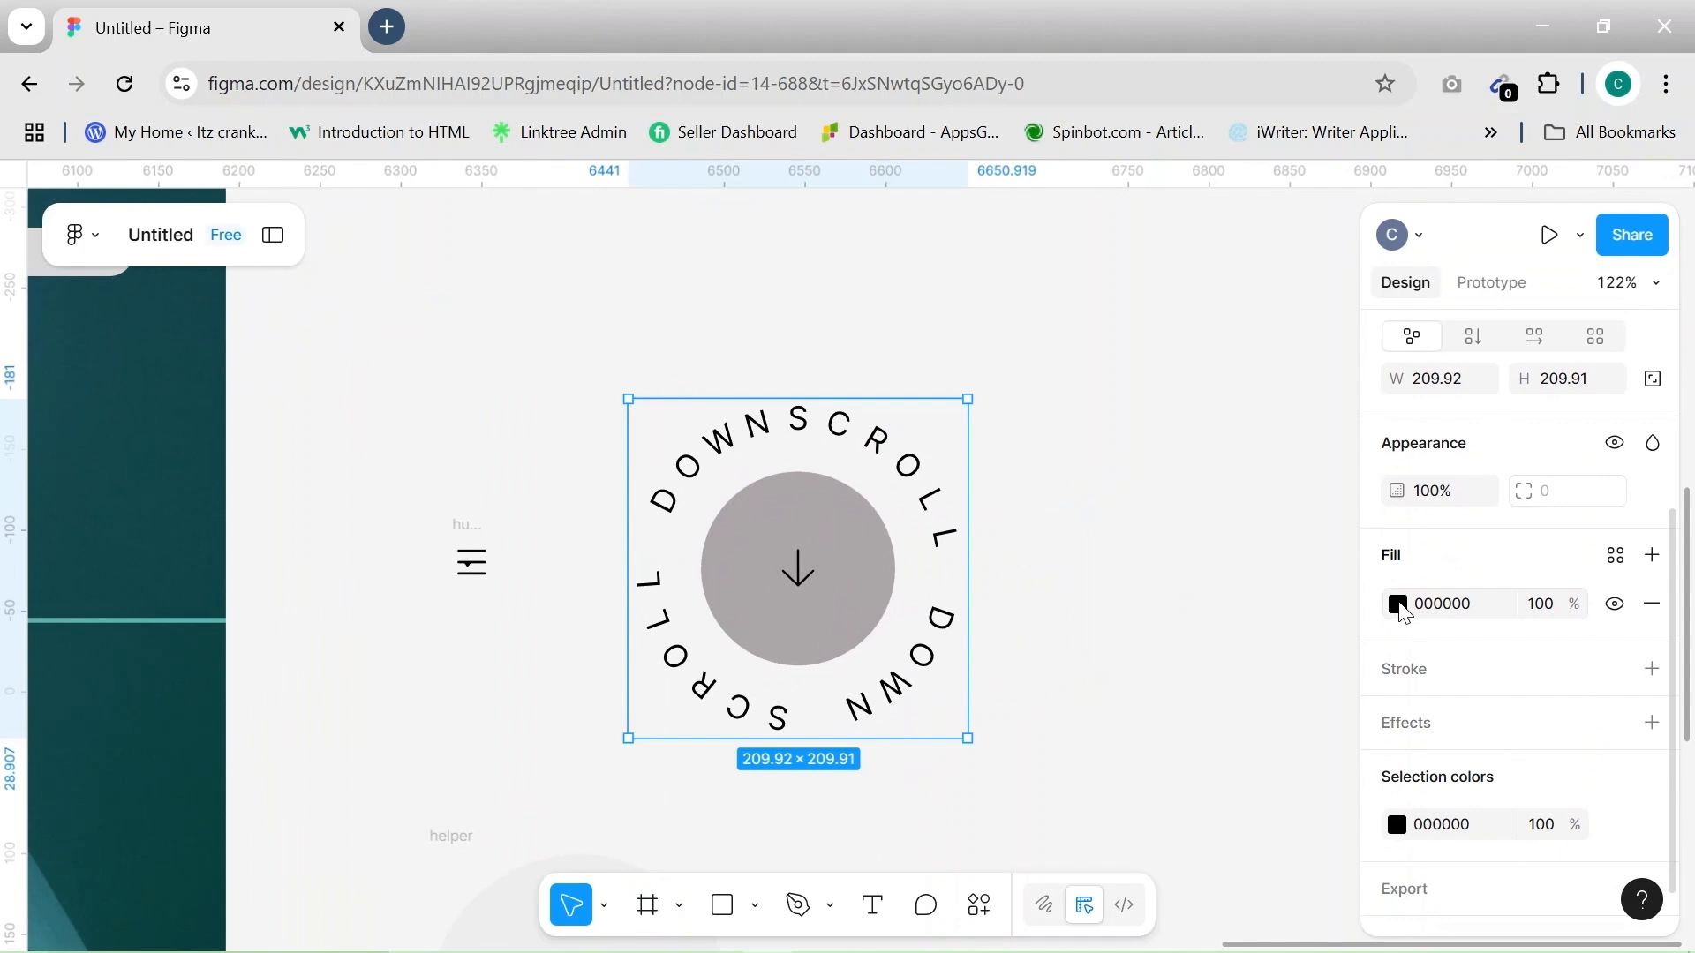
{"action": "left_click", "coordinate": [1398, 604]}
{"action": "scroll", "coordinate": [1170, 723], "scroll_direction": "down", "scroll_amount": 2}
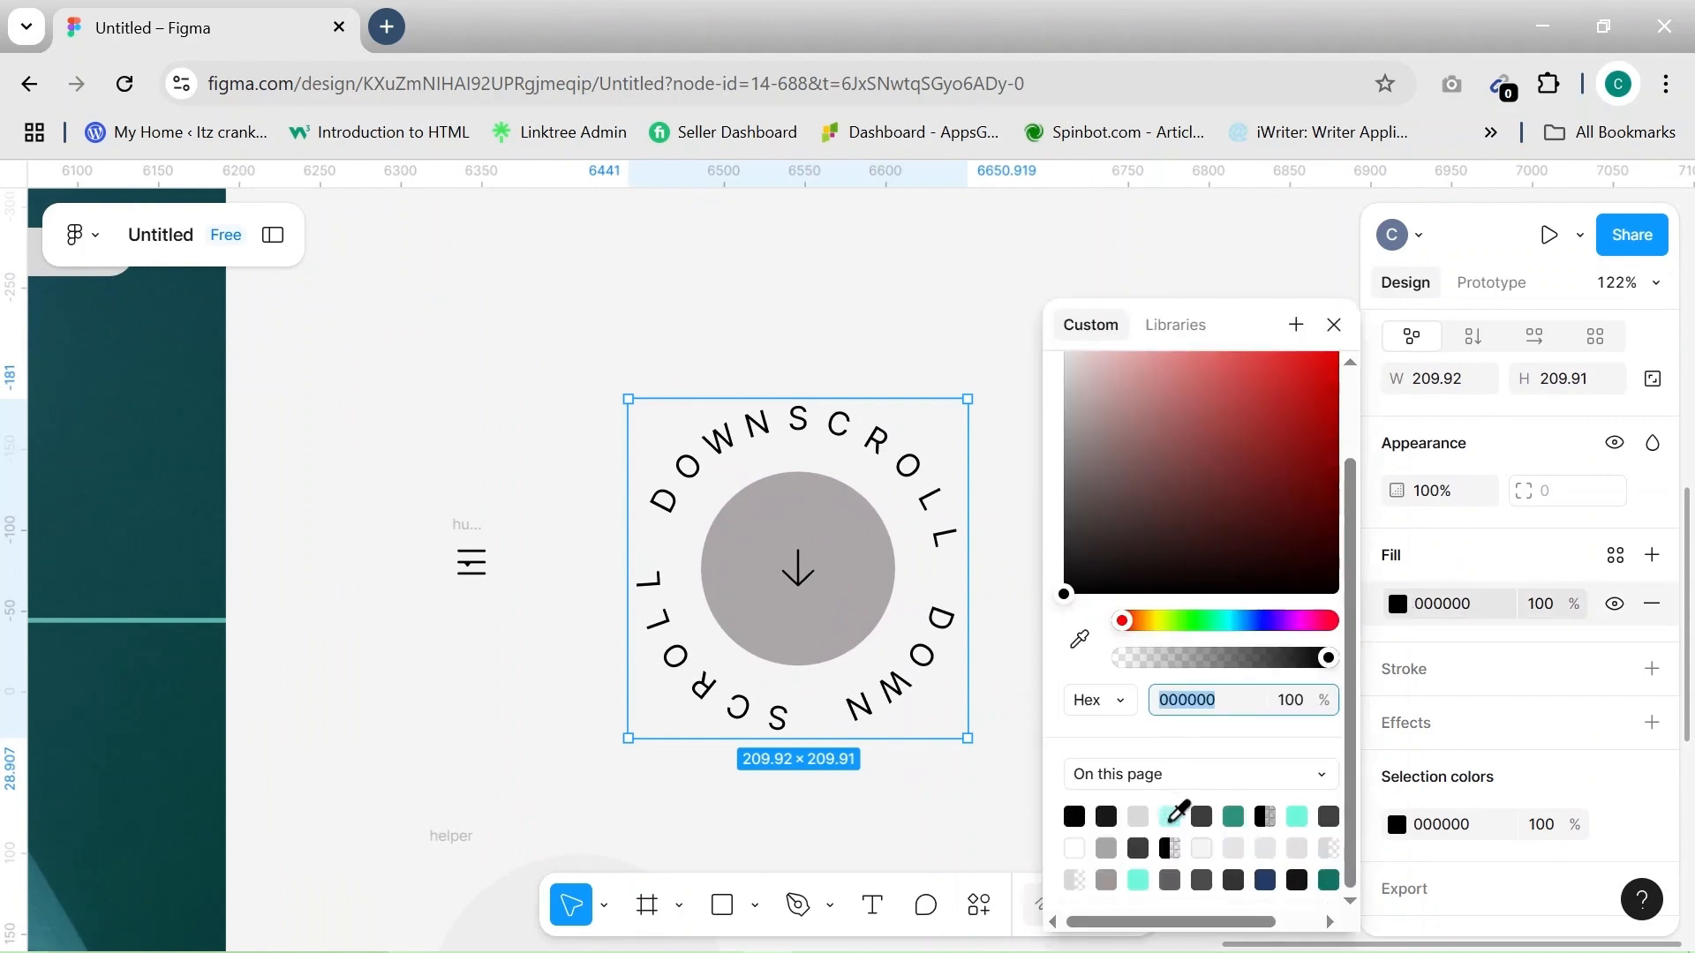
{"action": "left_click", "coordinate": [1171, 817]}
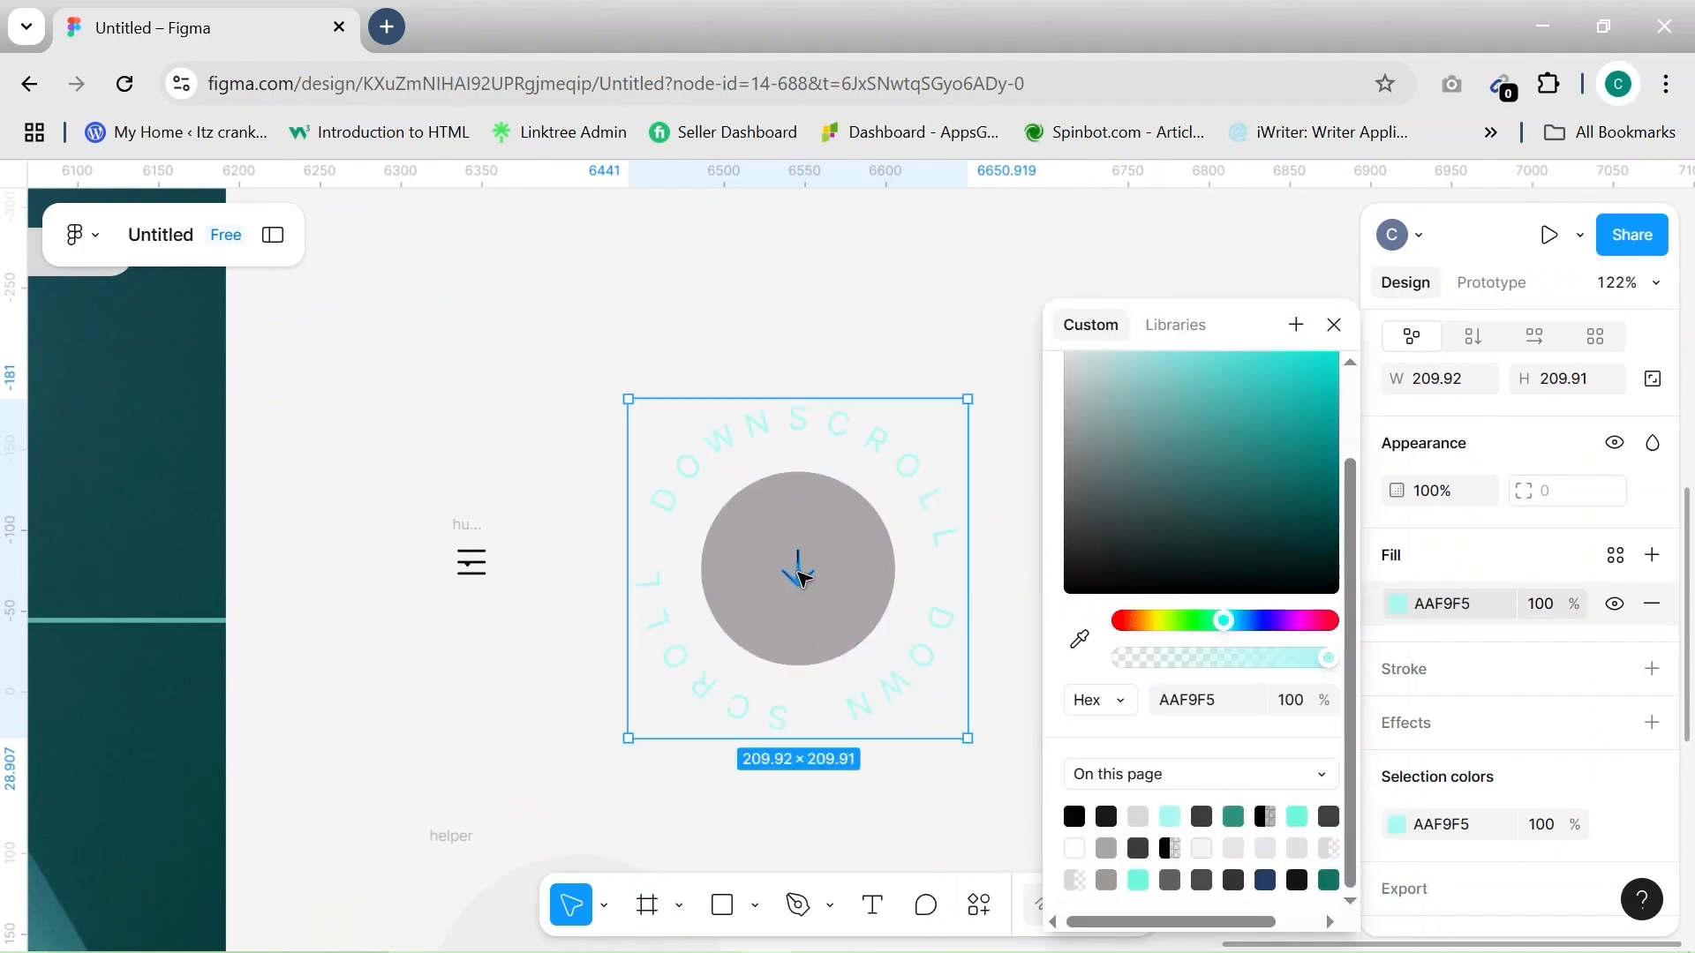
Change the arrow's fill to the page colour AAF9F5 to match the text ring
{"action": "left_click", "coordinate": [798, 569]}
{"action": "left_click", "coordinate": [1398, 671]}
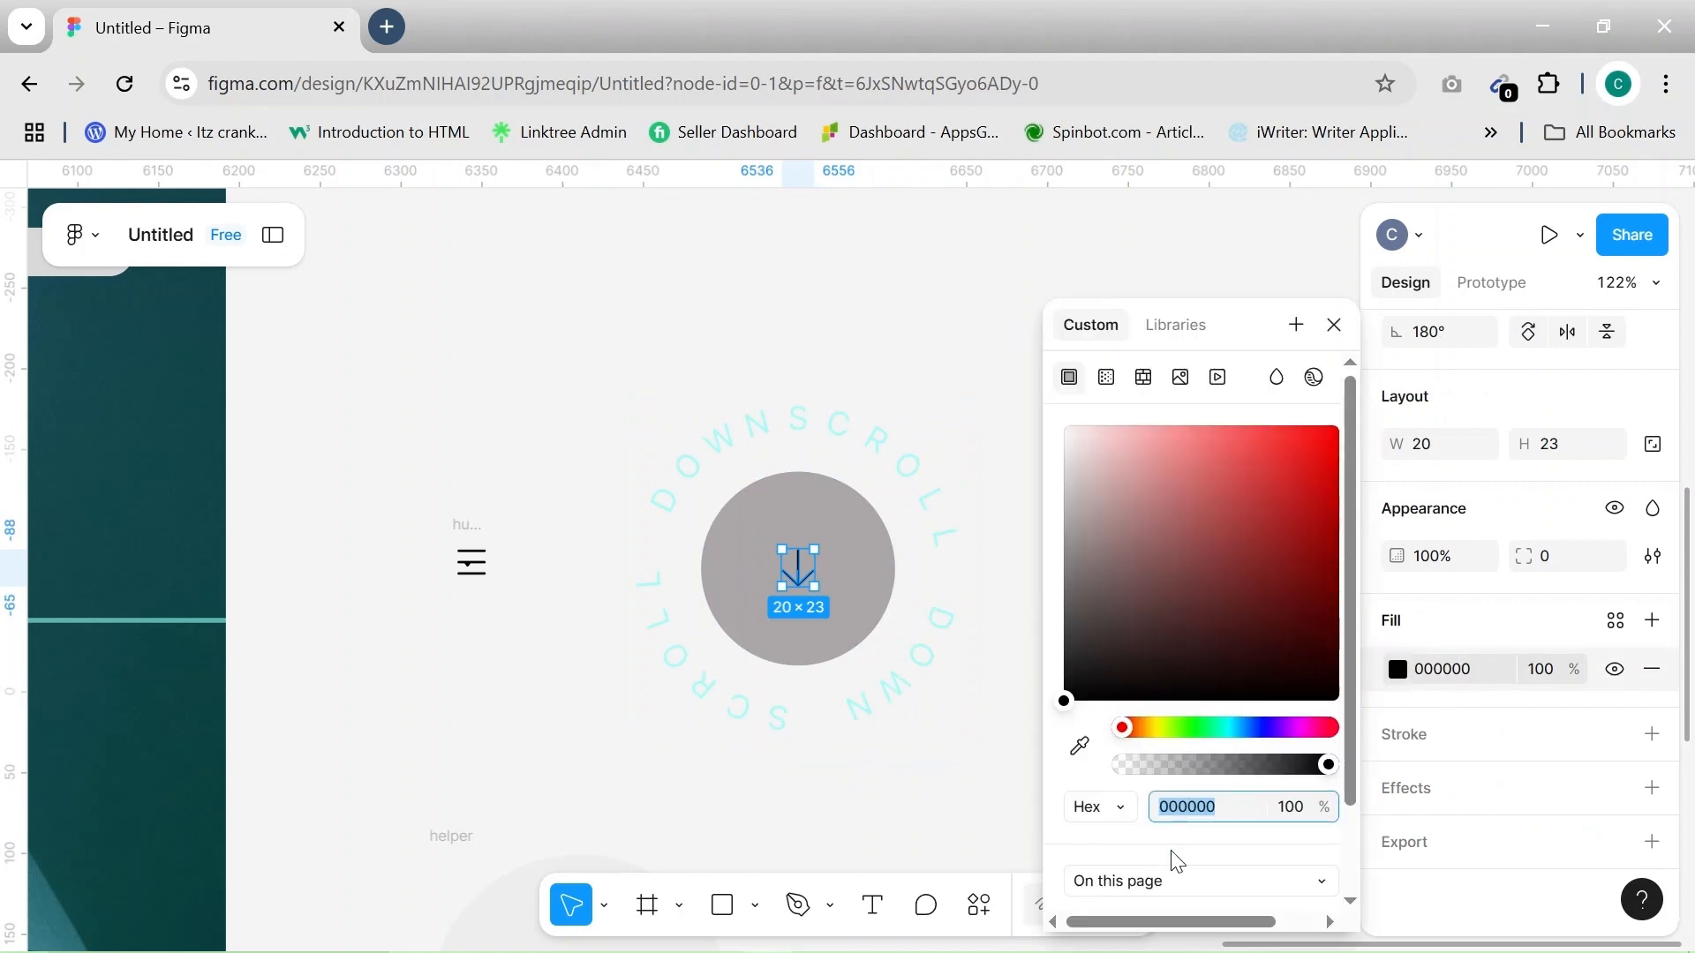
{"action": "scroll", "coordinate": [1112, 847], "scroll_direction": "down", "scroll_amount": 2}
{"action": "left_click", "coordinate": [1079, 812]}
Give the grey circle a 1-wide inside stroke in AAF9F5 and remove its grey fill
{"action": "left_click", "coordinate": [862, 534]}
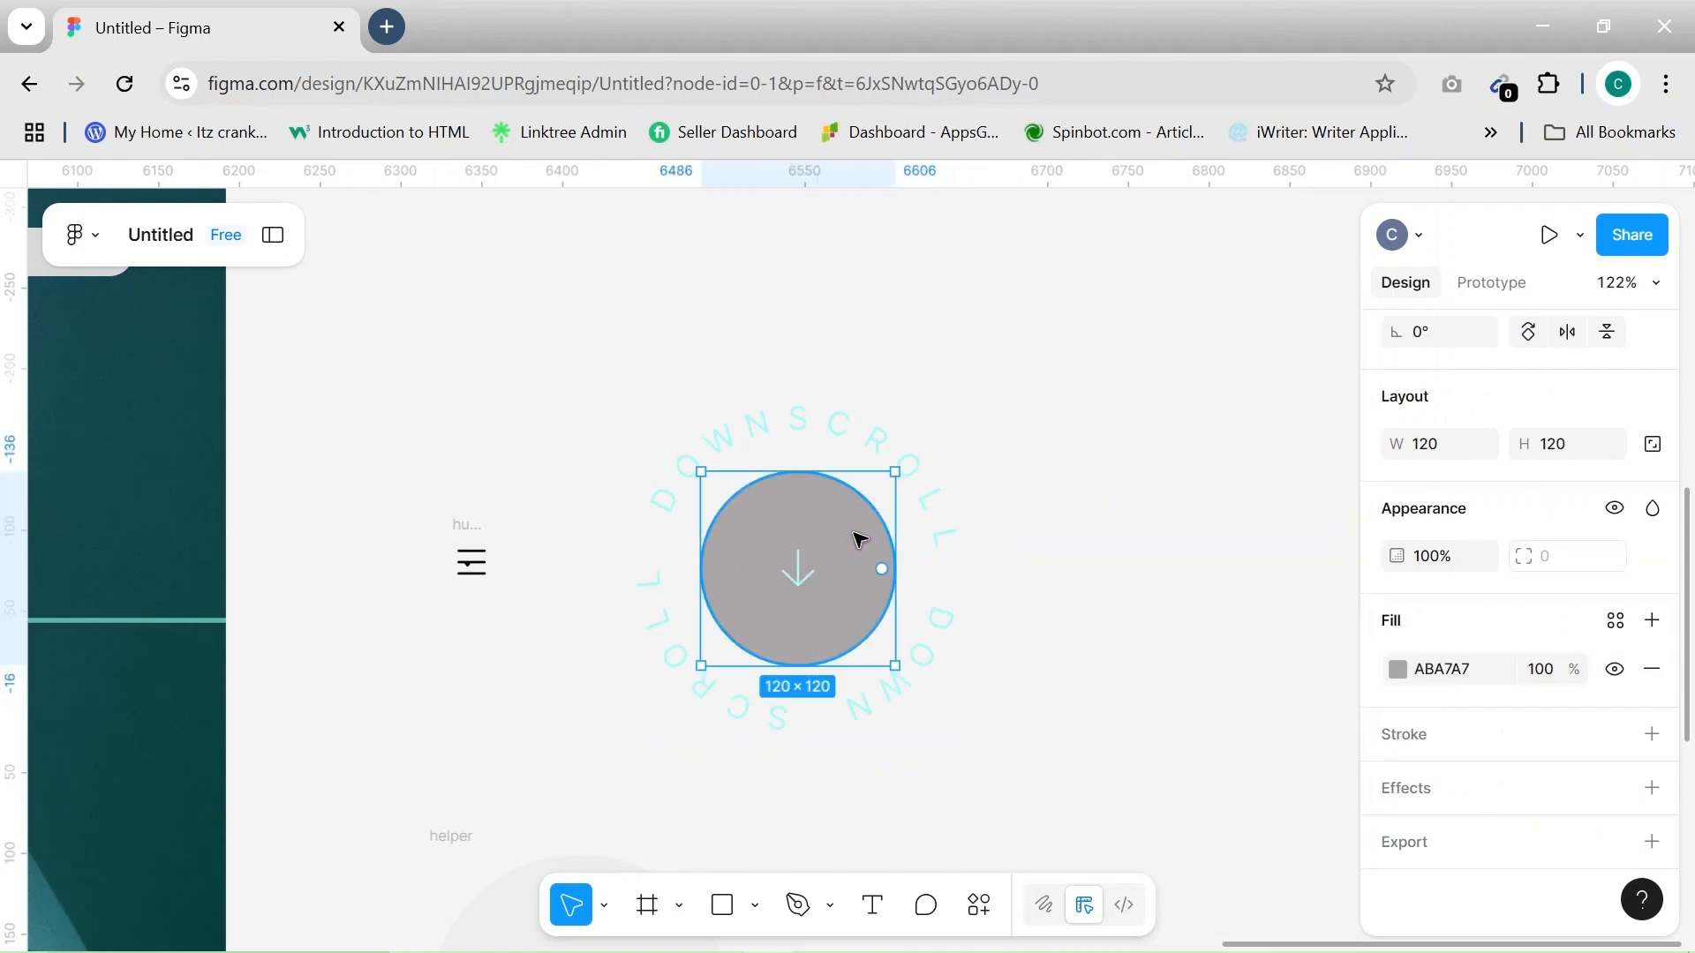
{"action": "left_click", "coordinate": [1652, 734]}
{"action": "scroll", "coordinate": [1179, 773], "scroll_direction": "down", "scroll_amount": 2}
{"action": "left_click", "coordinate": [1079, 812]}
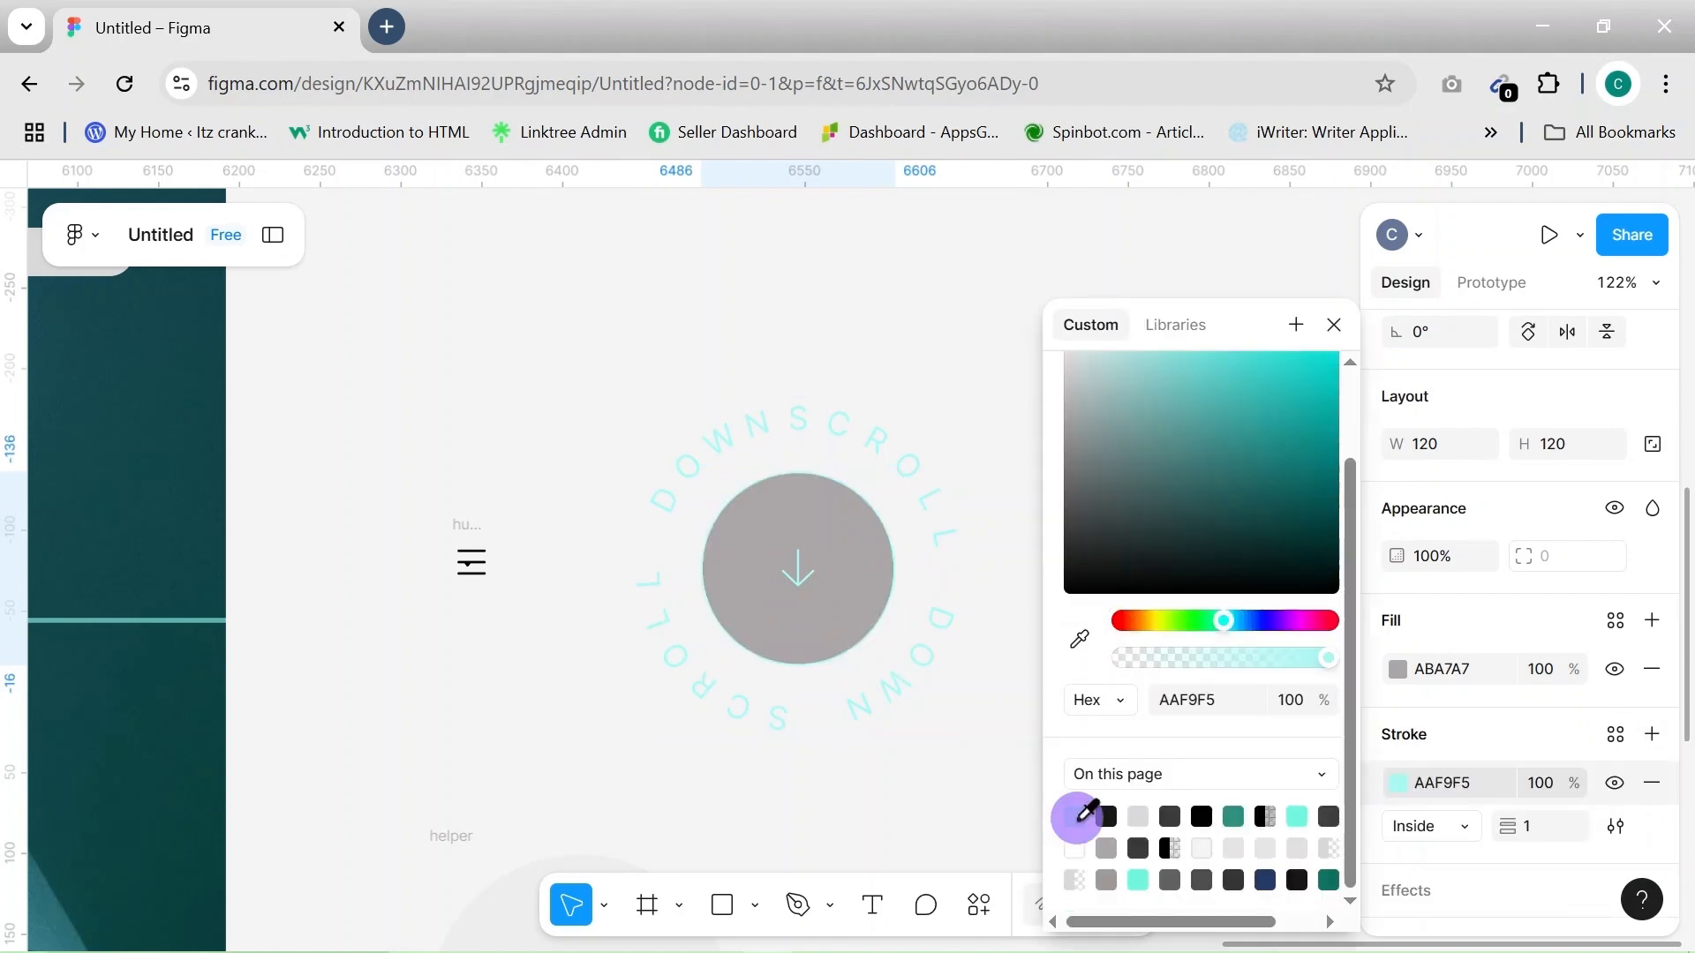
{"action": "left_click", "coordinate": [1651, 669]}
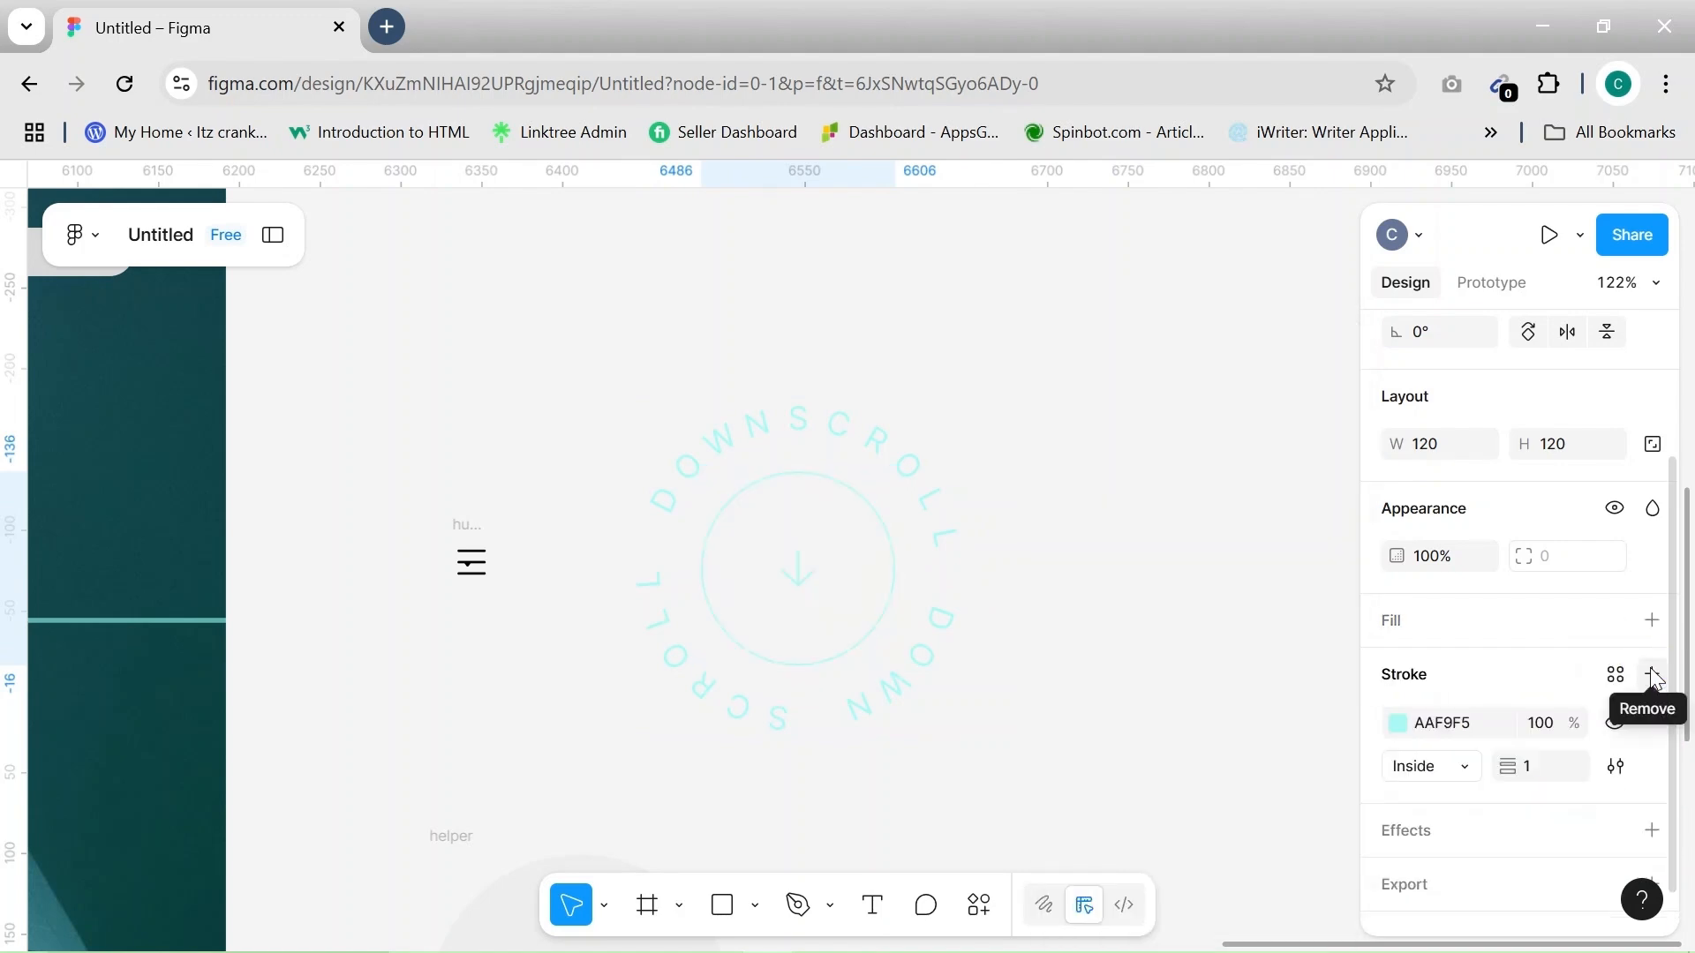
Group the arrow, circle and text ring, and place the badge in the MacBook Air - 3 frame at X 833, Y 506
{"action": "scroll", "coordinate": [1192, 639], "scroll_direction": "down", "scroll_amount": 5}
{"action": "left_click_drag", "start_coordinate": [930, 473], "coordinate": [1115, 734]}
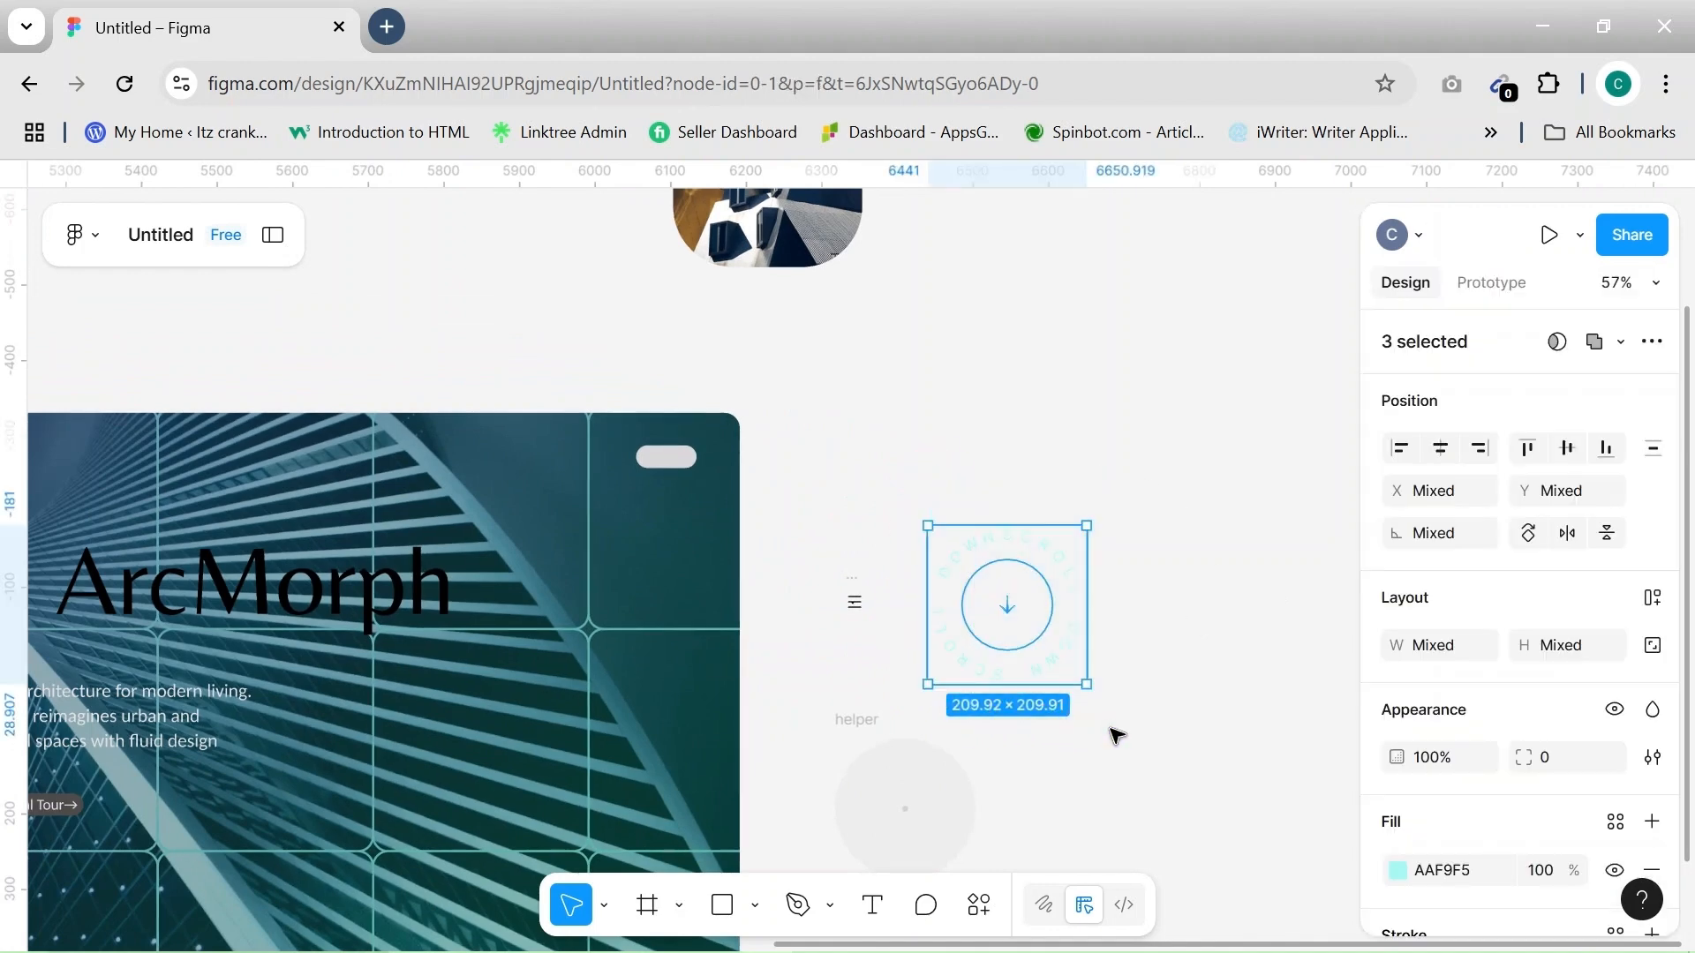
{"action": "key", "text": "ctrl+g"}
{"action": "scroll", "coordinate": [1115, 736], "scroll_direction": "down", "scroll_amount": 3}
{"action": "left_click_drag", "start_coordinate": [1047, 658], "coordinate": [735, 809]}
{"action": "scroll", "coordinate": [745, 813], "scroll_direction": "down", "scroll_amount": 2}
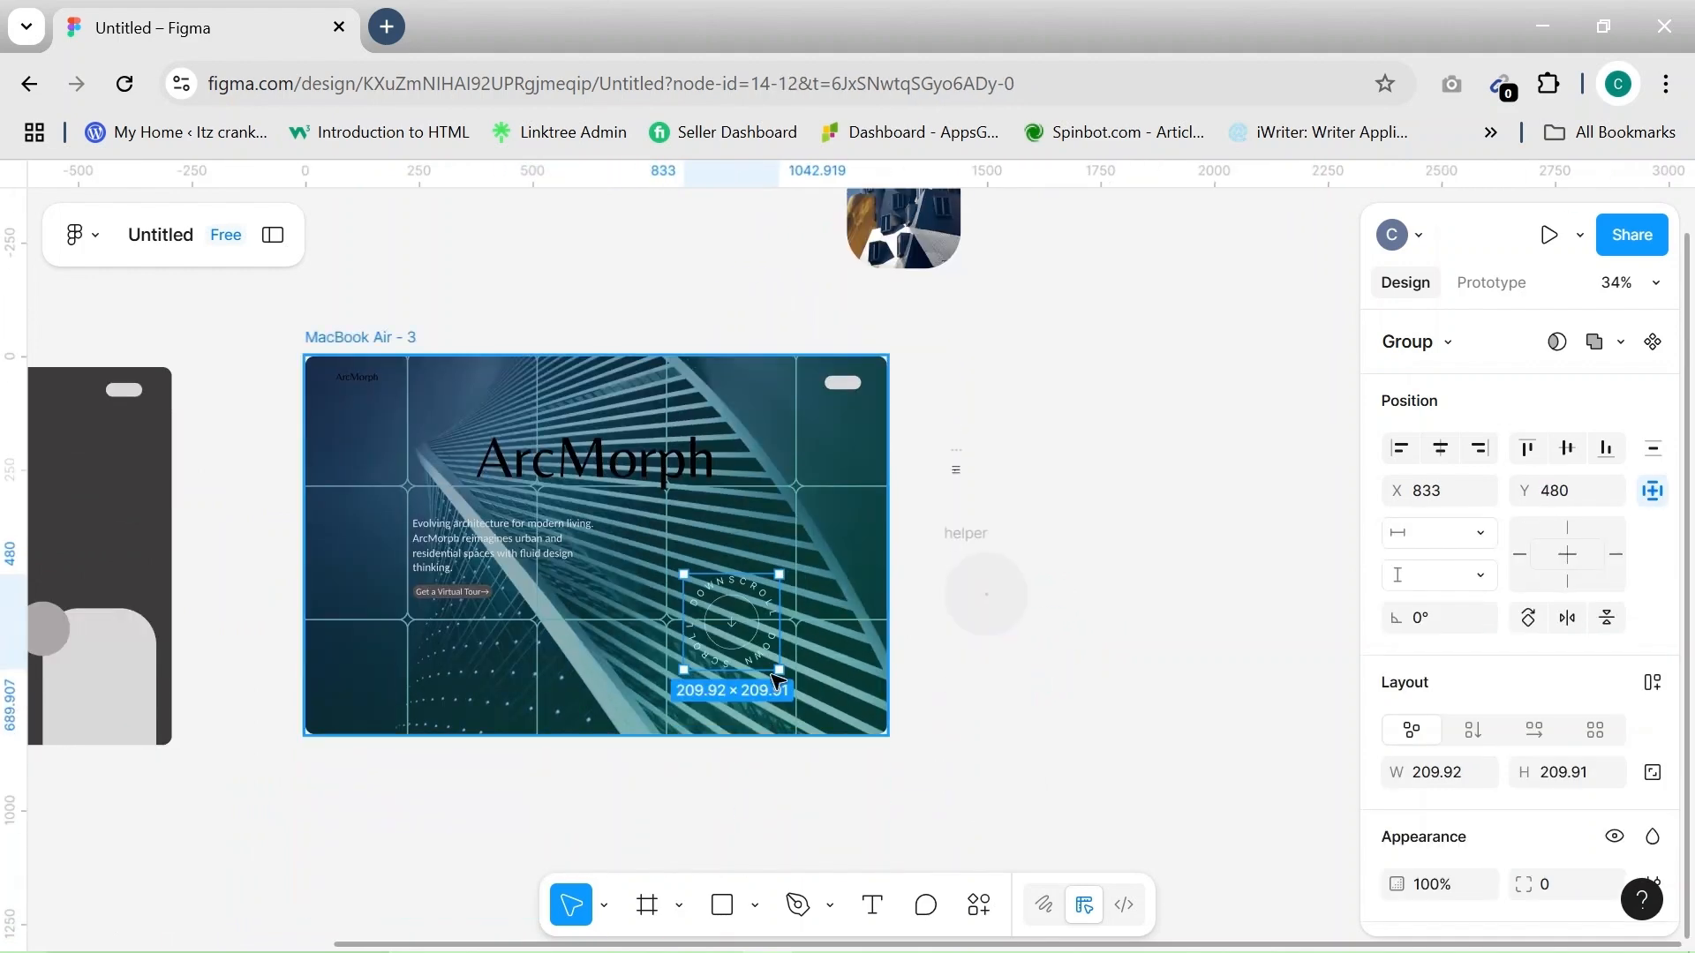
{"action": "mouse_move", "coordinate": [733, 624]}
{"action": "left_mouse_down"}
{"action": "mouse_move", "coordinate": [662, 658]}
{"action": "mouse_move", "coordinate": [696, 643]}
{"action": "mouse_move", "coordinate": [662, 627]}
{"action": "mouse_move", "coordinate": [732, 637]}
{"action": "left_mouse_up"}
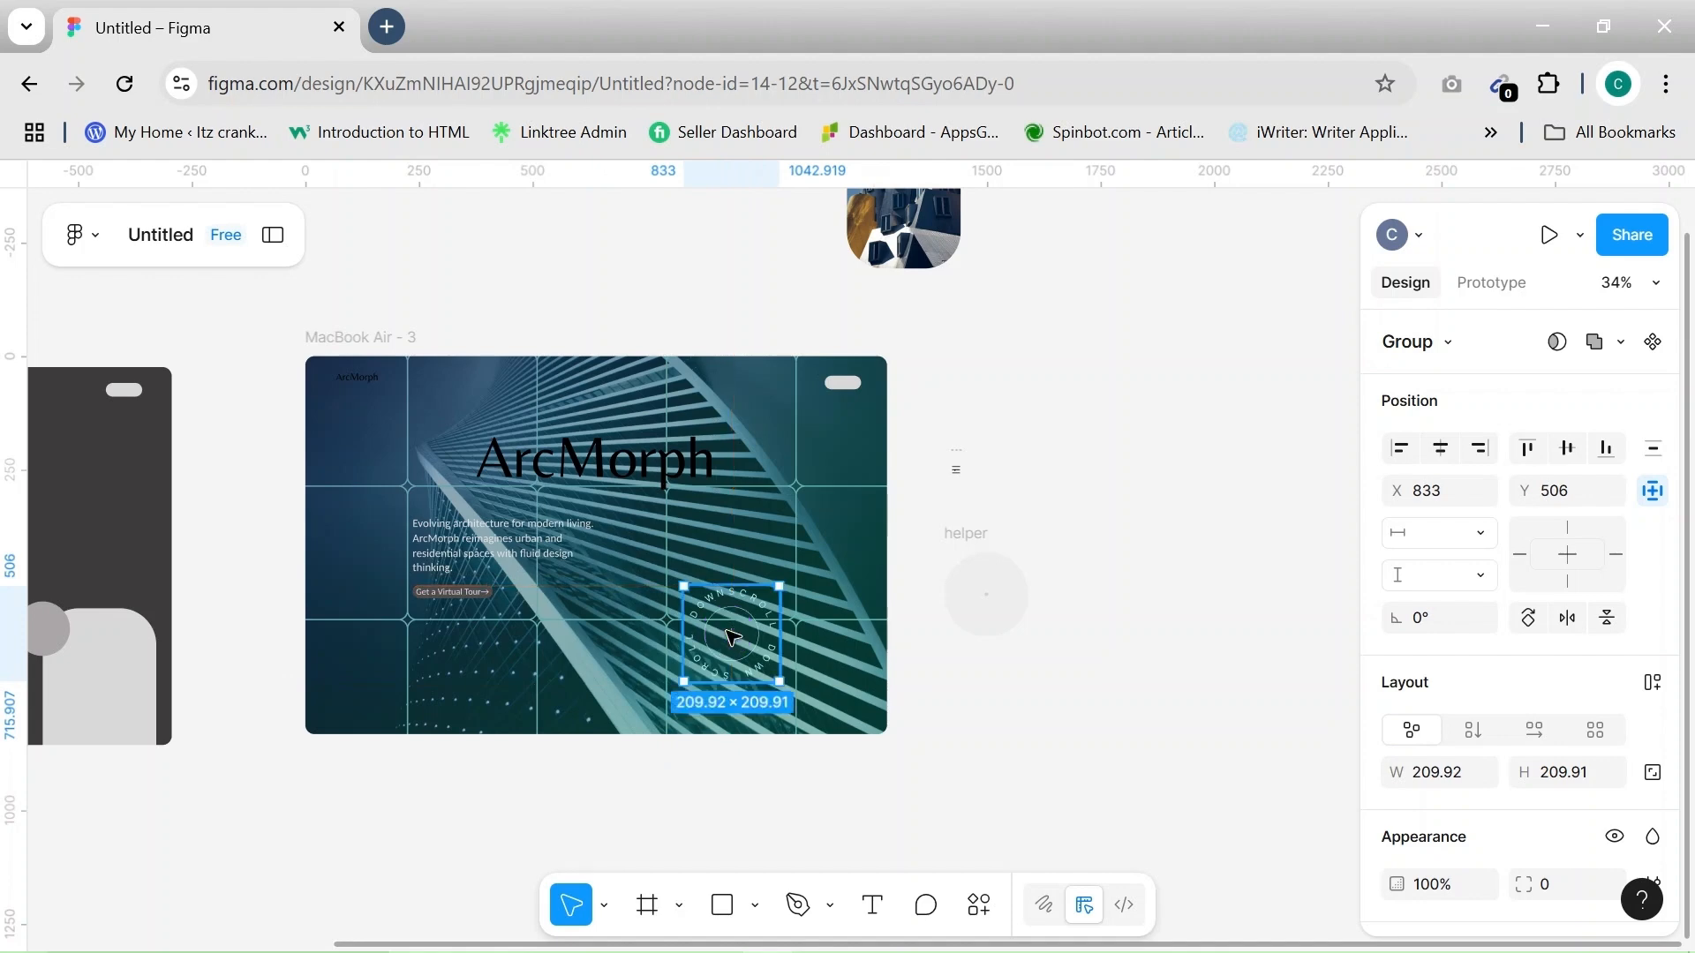
Change the stroke colour of the menu icon's vector to AAF9F5
{"action": "scroll", "coordinate": [980, 475], "scroll_direction": "up", "scroll_amount": 5, "text": "ctrl"}
{"action": "left_click", "coordinate": [896, 473]}
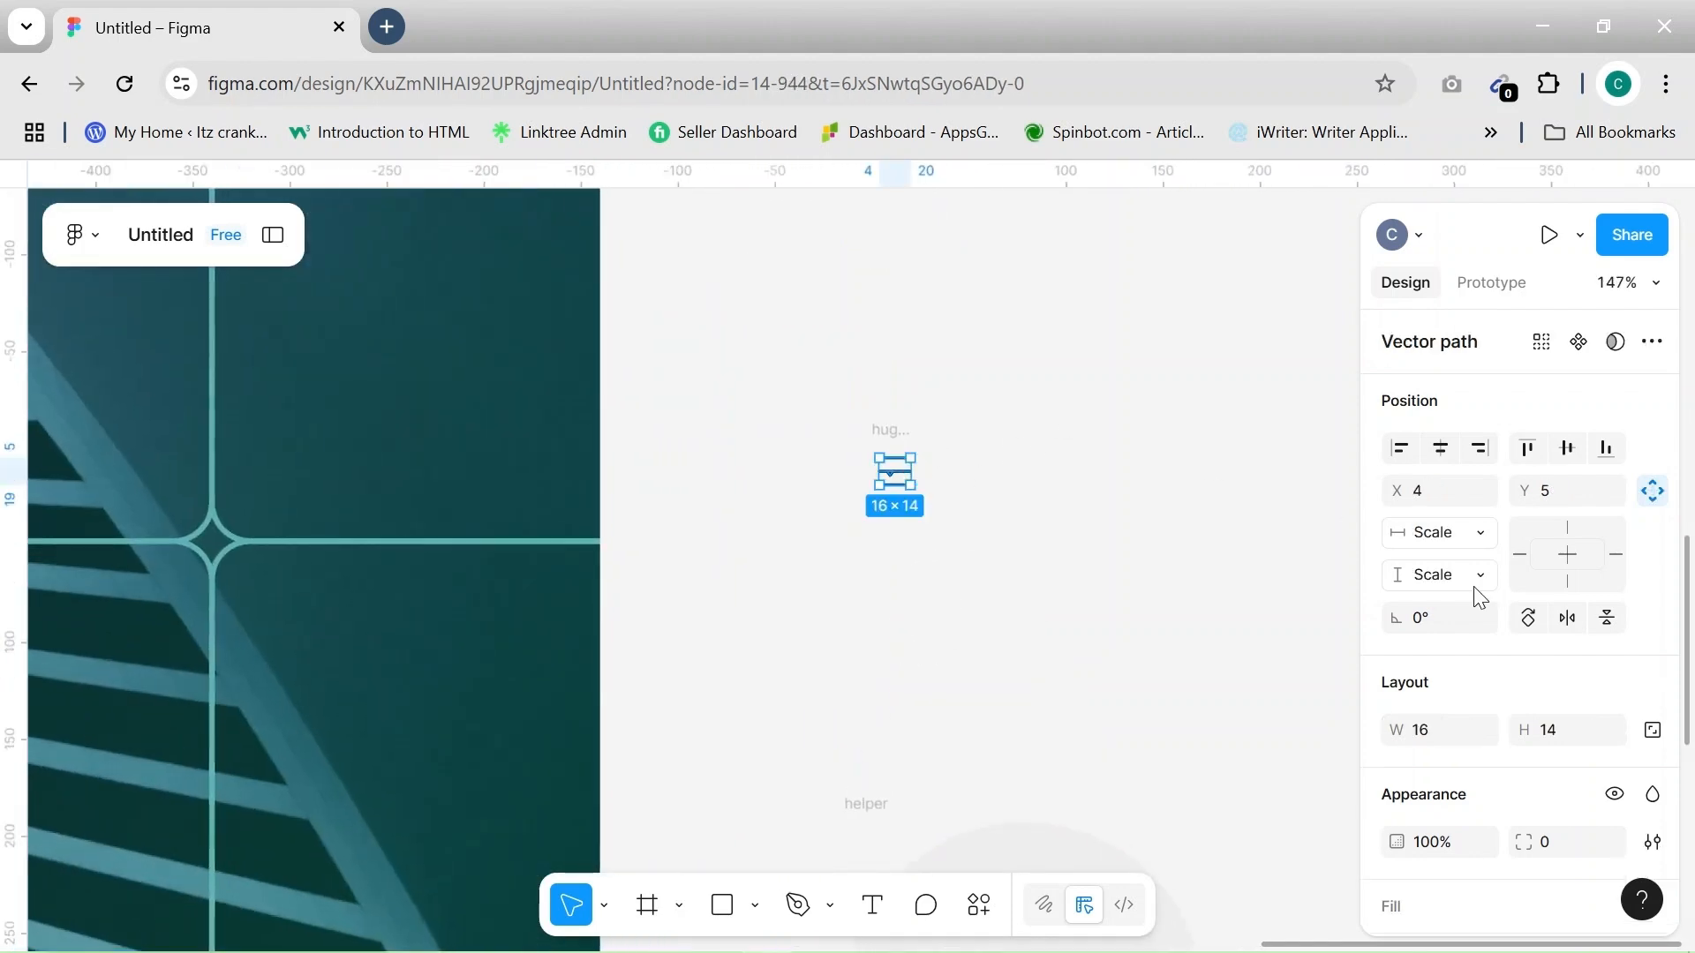
{"action": "scroll", "coordinate": [1512, 695], "scroll_direction": "down", "scroll_amount": 3}
{"action": "left_click", "coordinate": [1398, 859]}
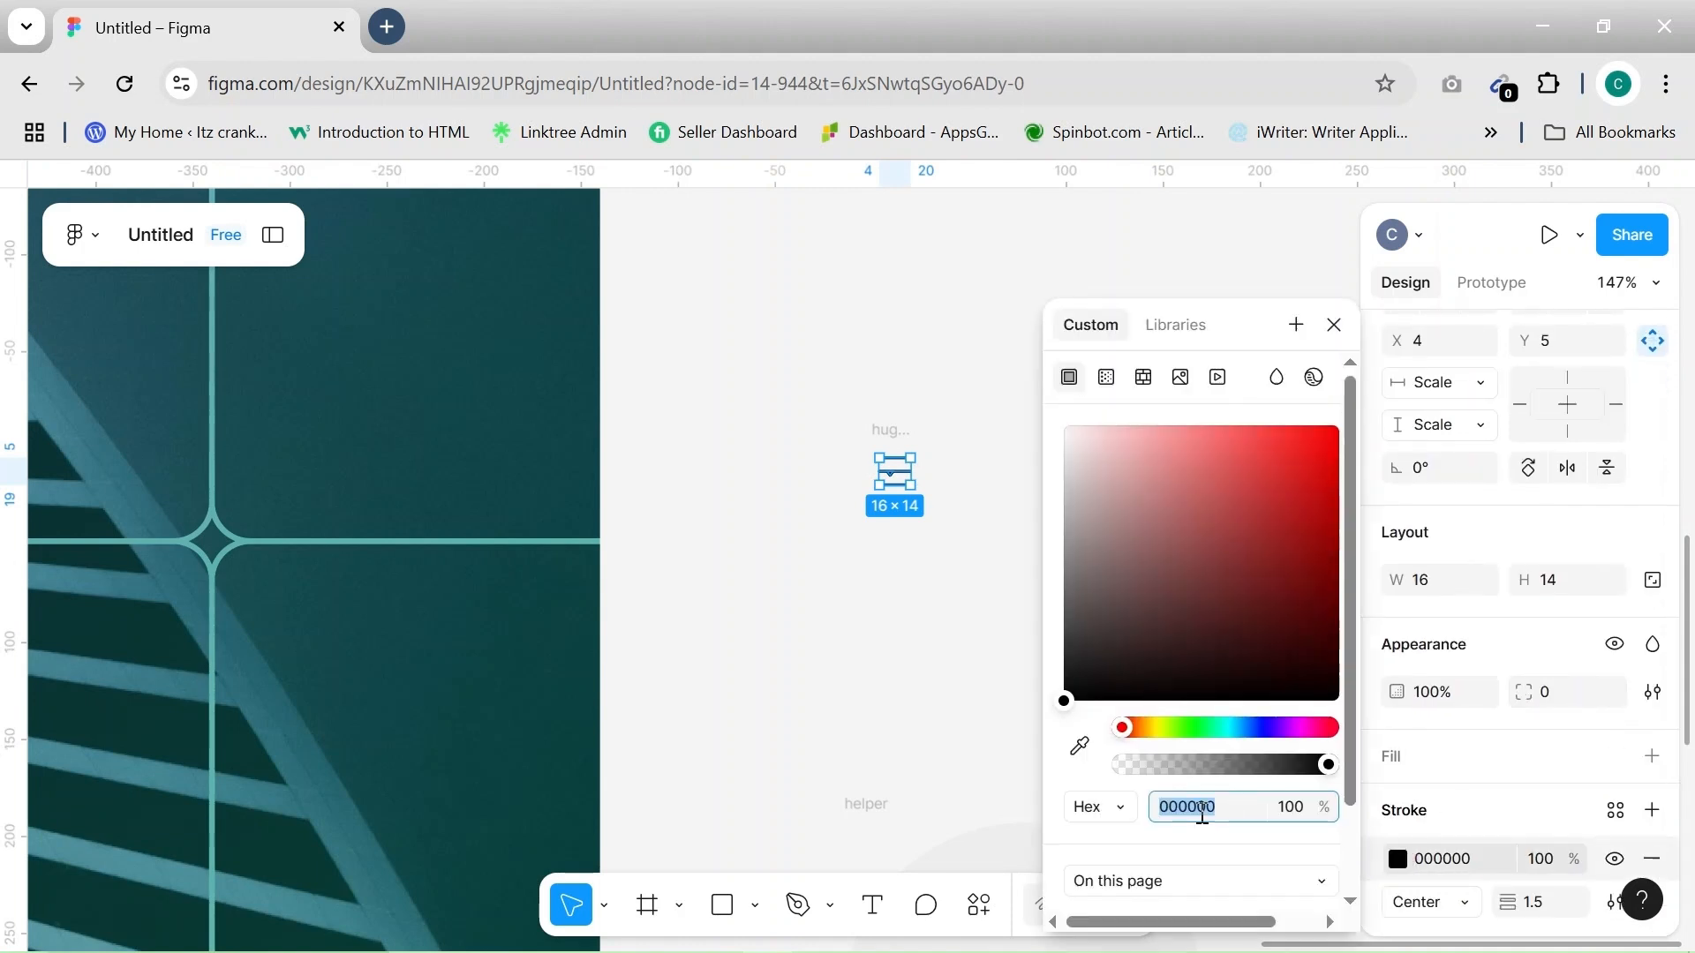
{"action": "scroll", "coordinate": [1103, 808], "scroll_direction": "down", "scroll_amount": 2}
{"action": "left_click", "coordinate": [1075, 813]}
{"action": "left_click", "coordinate": [897, 541]}
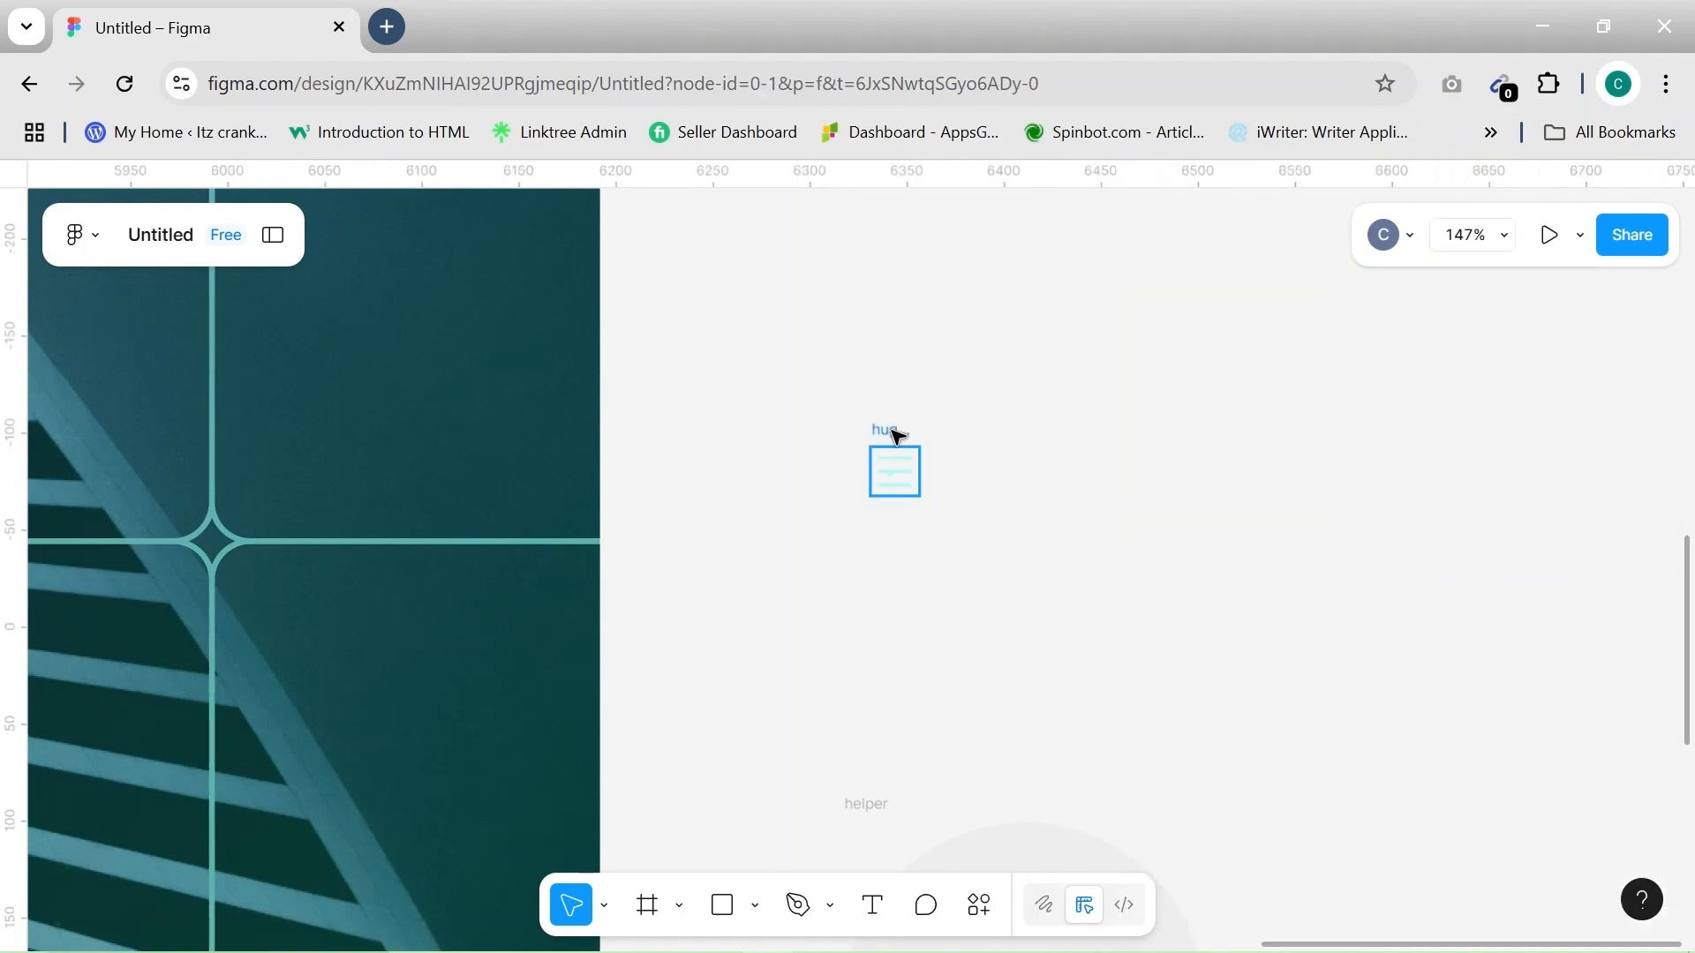
Take the menu icon's lines out of their 24 × 24 frame and delete the empty frame
{"action": "left_click", "coordinate": [892, 433]}
{"action": "scroll", "coordinate": [873, 494], "scroll_direction": "up", "scroll_amount": 4, "text": "ctrl"}
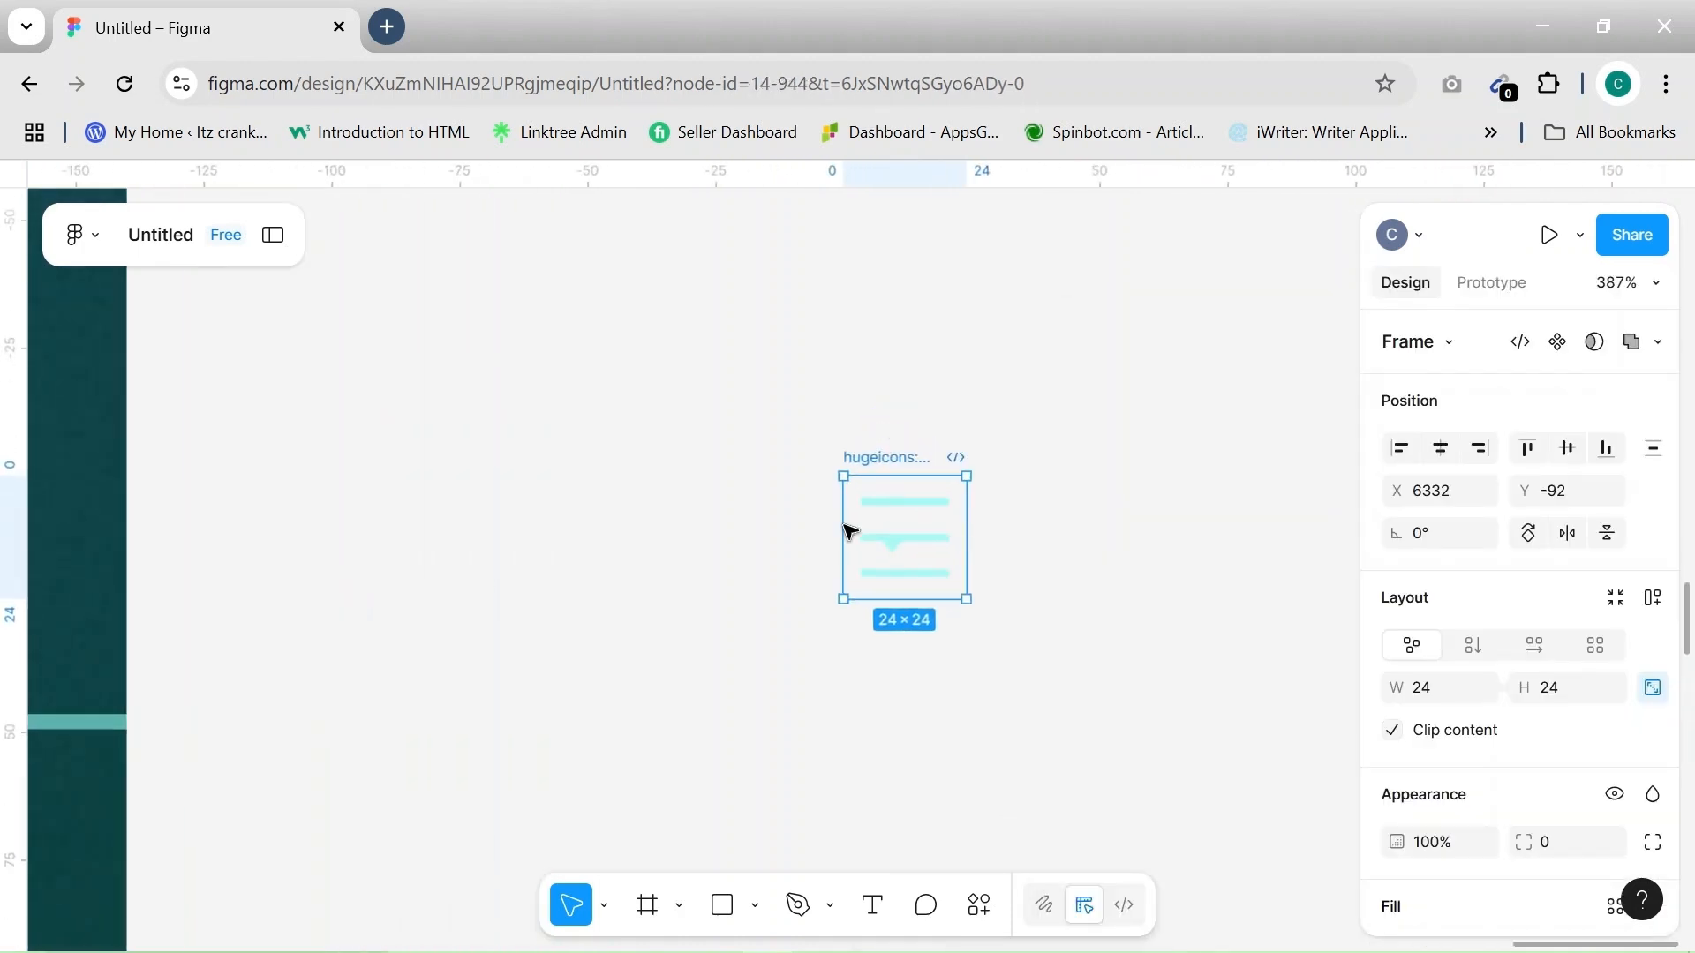
{"action": "left_click", "coordinate": [910, 544]}
{"action": "left_click_drag", "start_coordinate": [908, 544], "coordinate": [1153, 511]}
{"action": "left_click", "coordinate": [894, 454]}
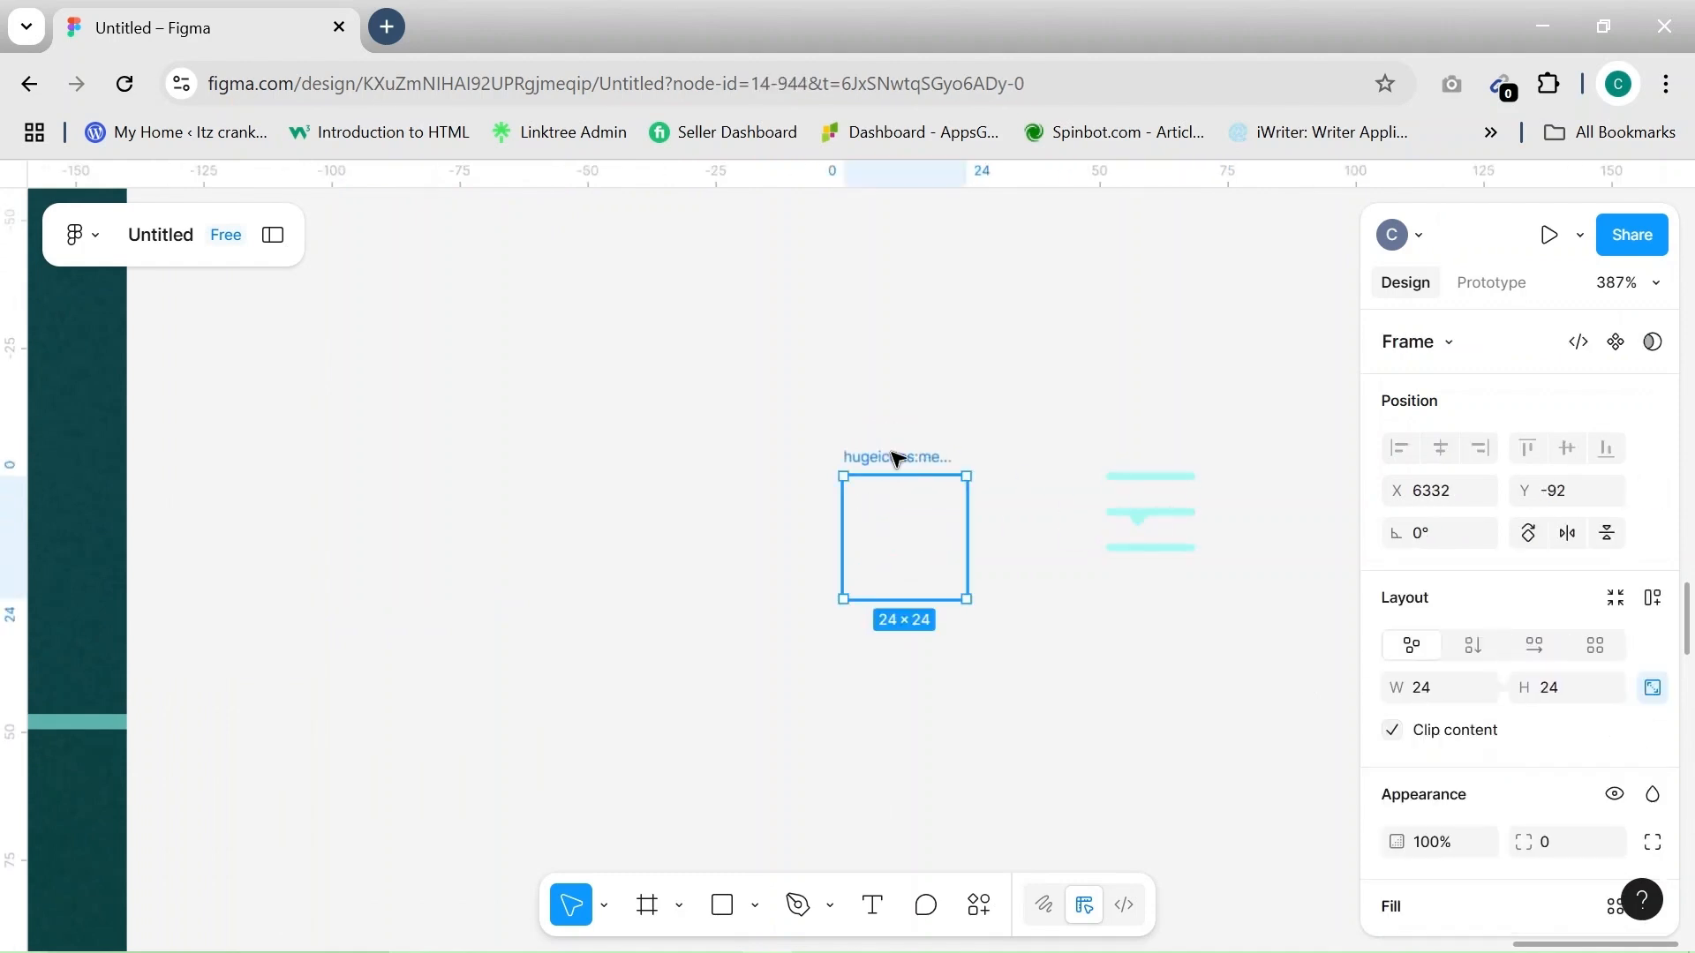
{"action": "key", "text": "Delete"}
Resize the menu icon to 25 wide and 23 high
{"action": "scroll", "coordinate": [894, 458], "scroll_direction": "down", "scroll_amount": 5}
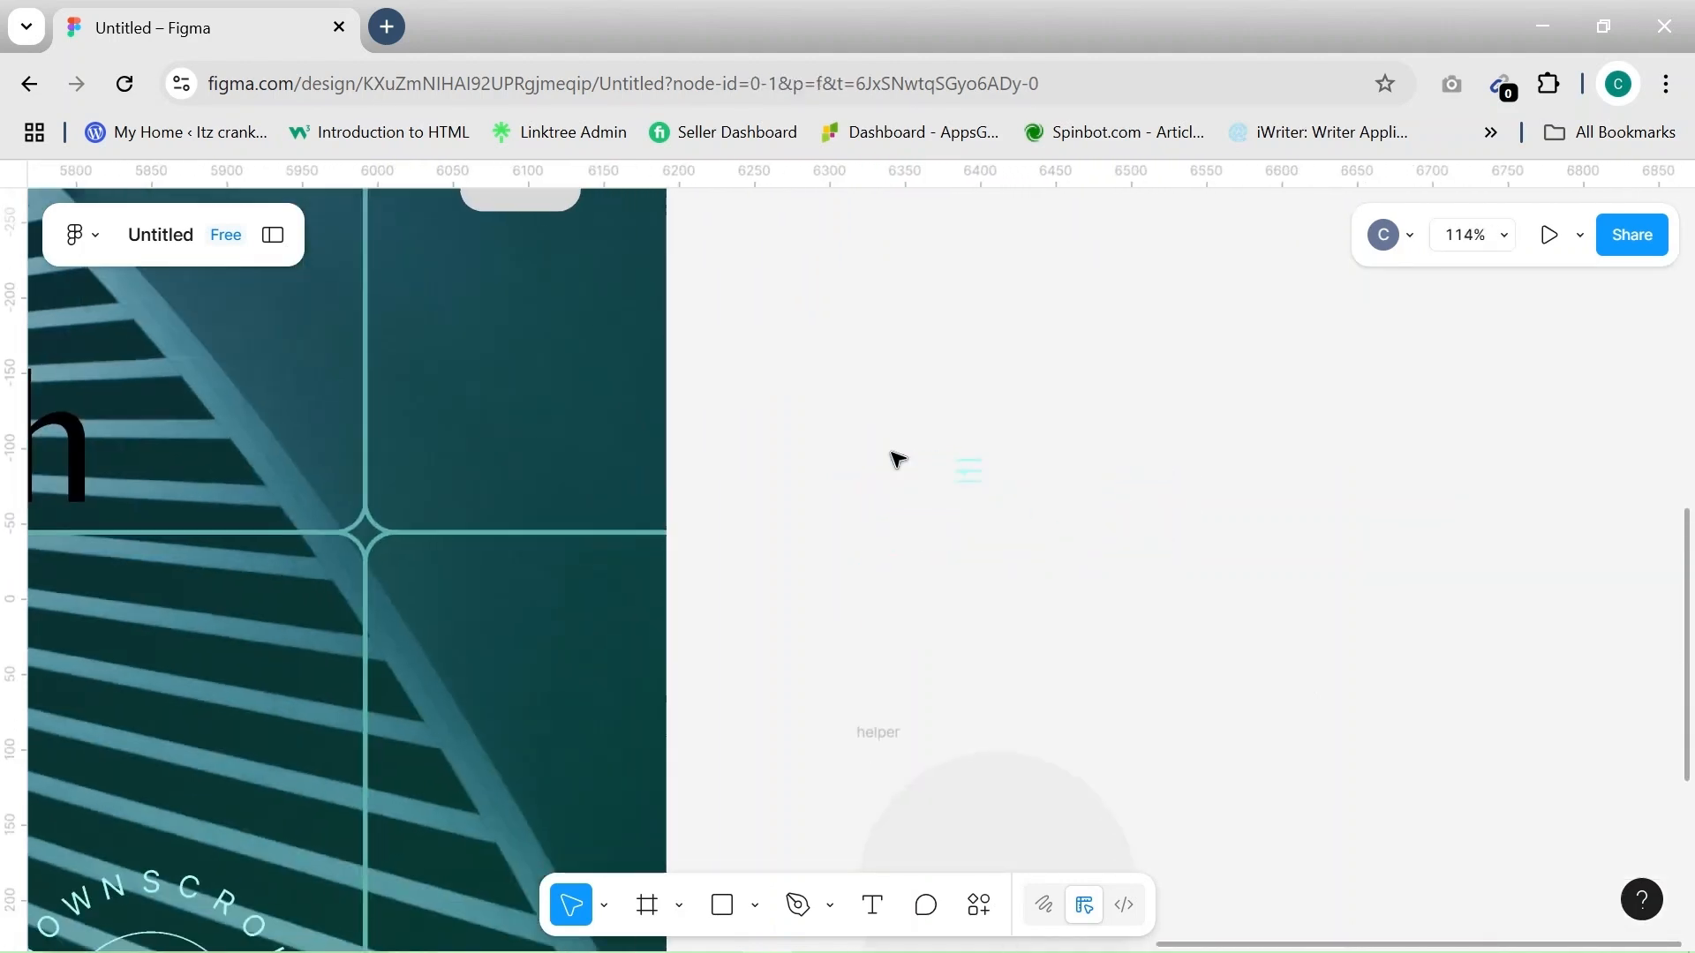
{"action": "left_click", "coordinate": [978, 480]}
{"action": "scroll", "coordinate": [1457, 651], "scroll_direction": "down", "scroll_amount": 1}
{"action": "left_click", "coordinate": [1429, 614]}
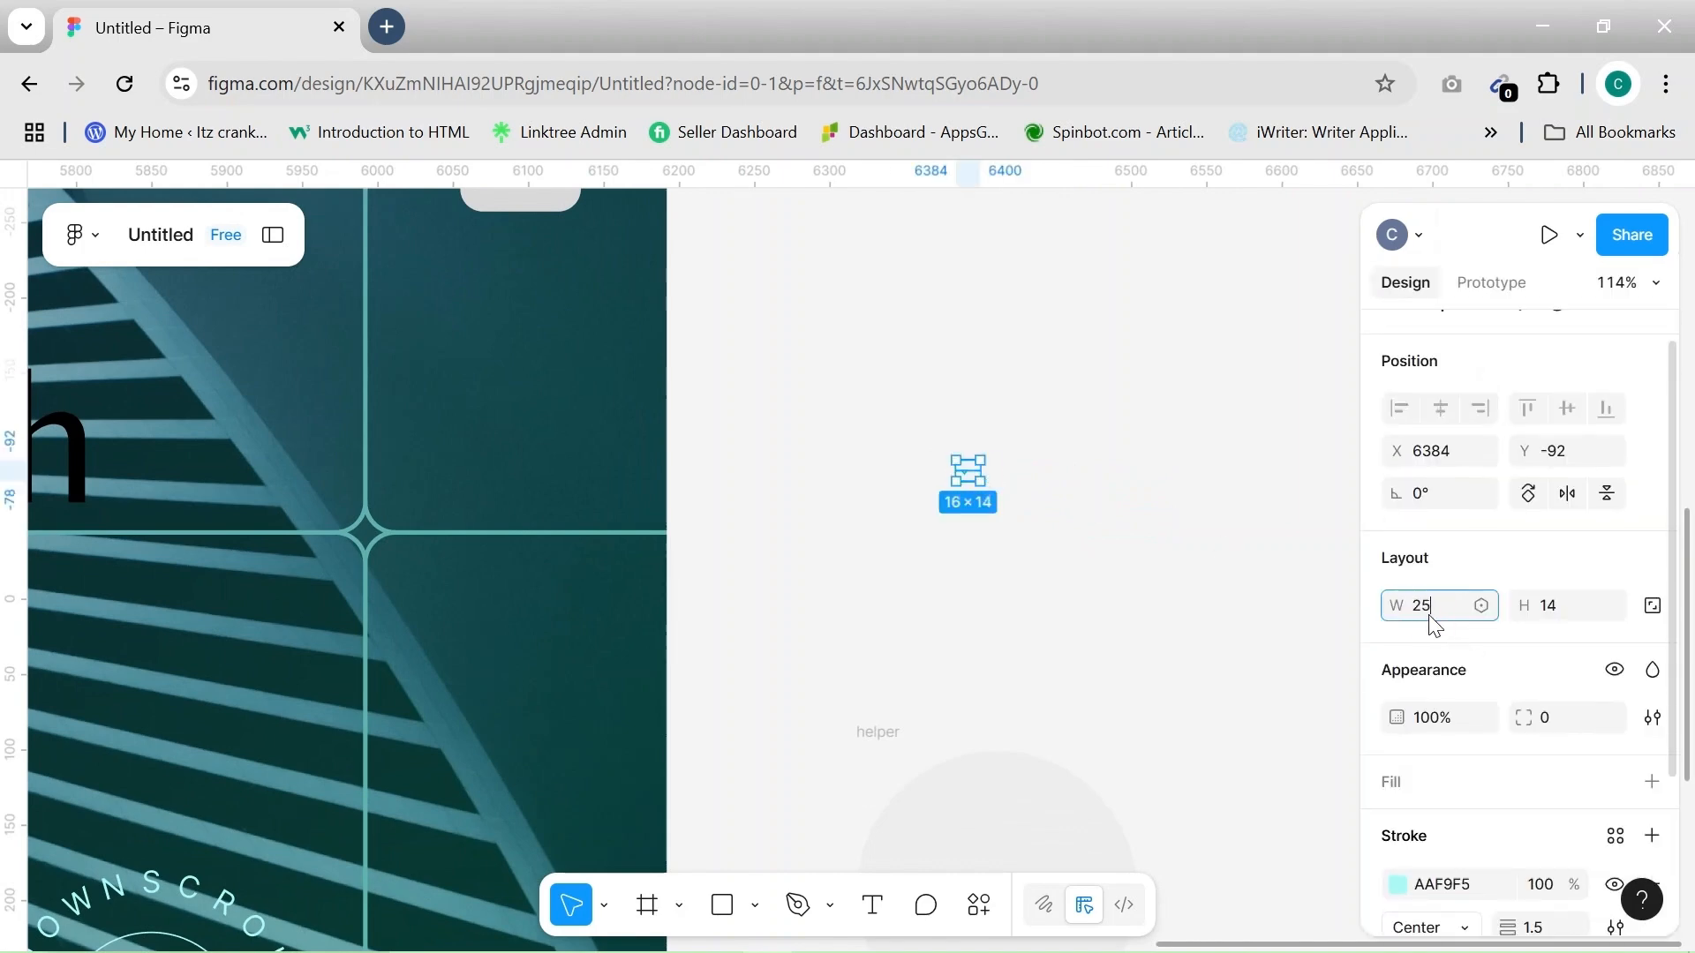
{"action": "left_click", "coordinate": [1571, 614]}
{"action": "type", "text": "23"}
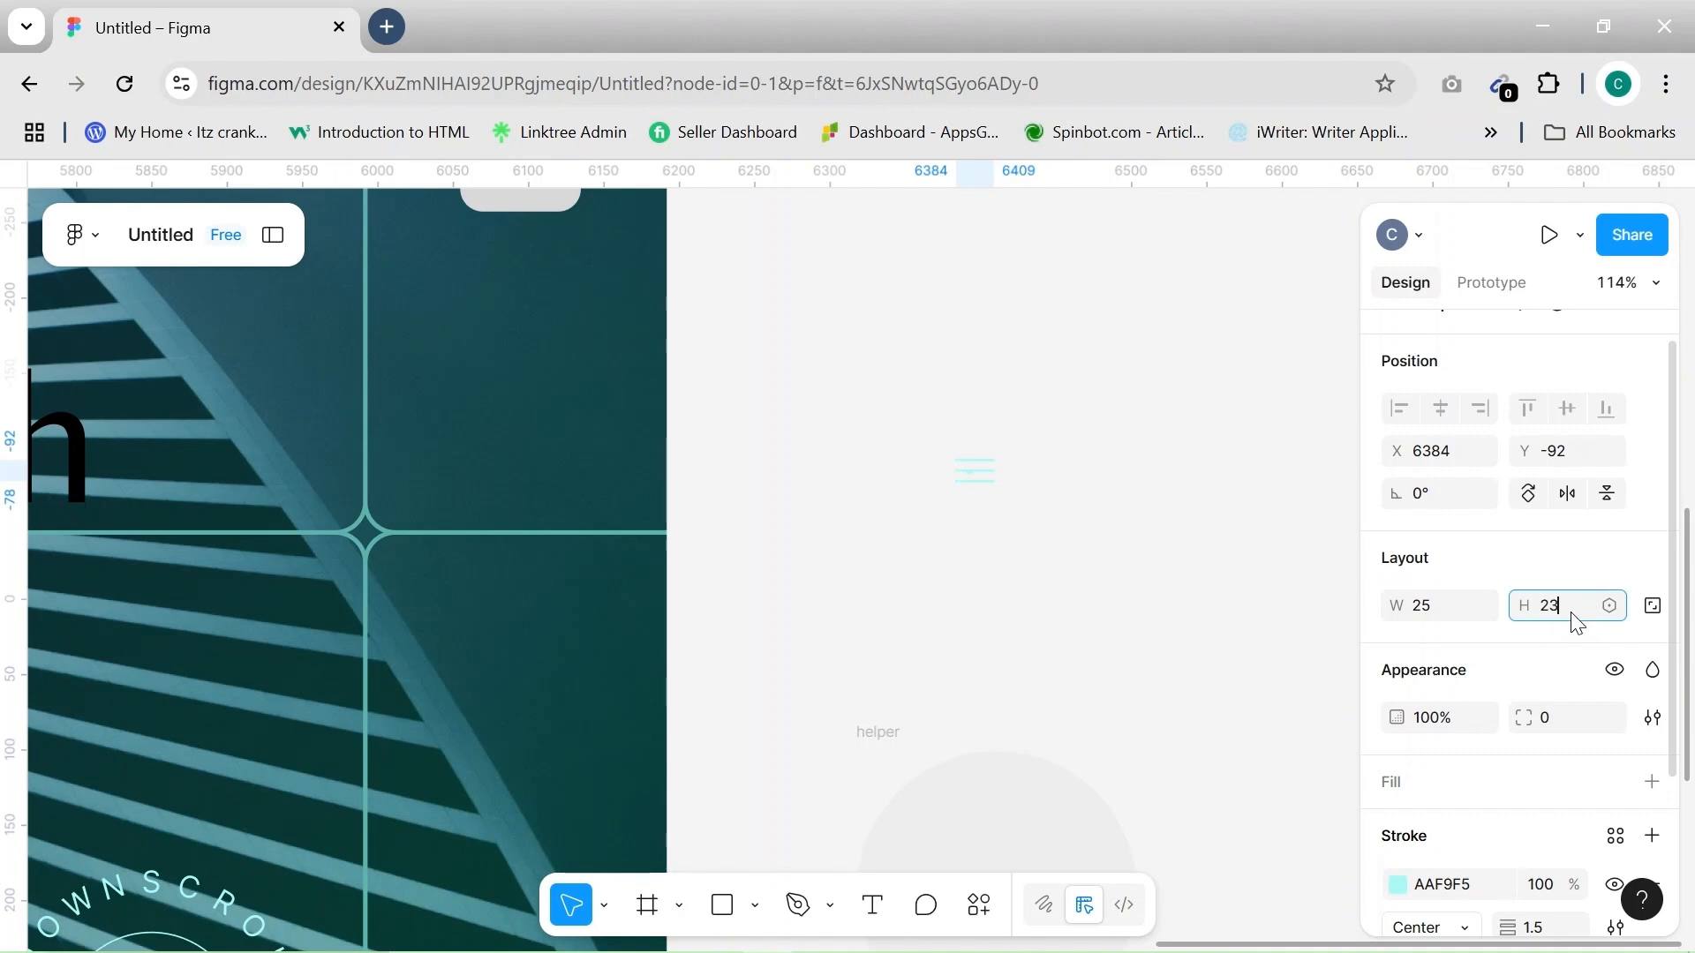
{"action": "left_click", "coordinate": [1134, 693]}
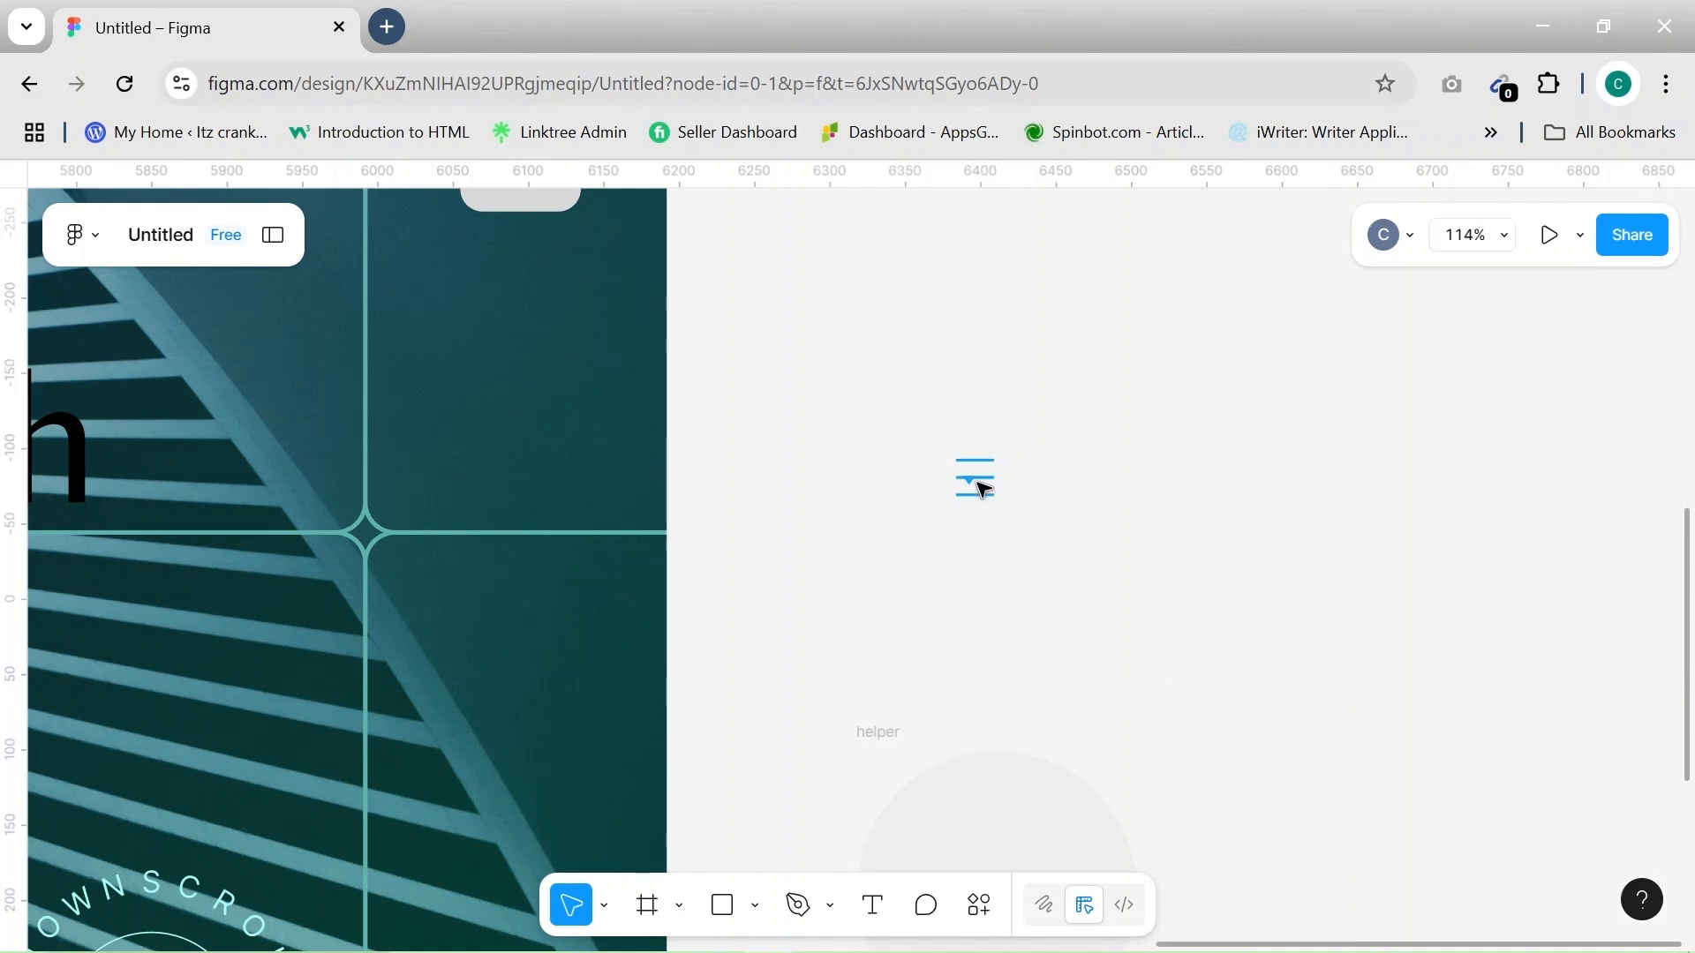
Move the menu icon into the MacBook Air - 3 frame, centred on the grey pill in its upper-right cell
{"action": "left_click_drag", "start_coordinate": [982, 482], "coordinate": [500, 346]}
{"action": "scroll", "coordinate": [495, 347], "scroll_direction": "up", "scroll_amount": 5}
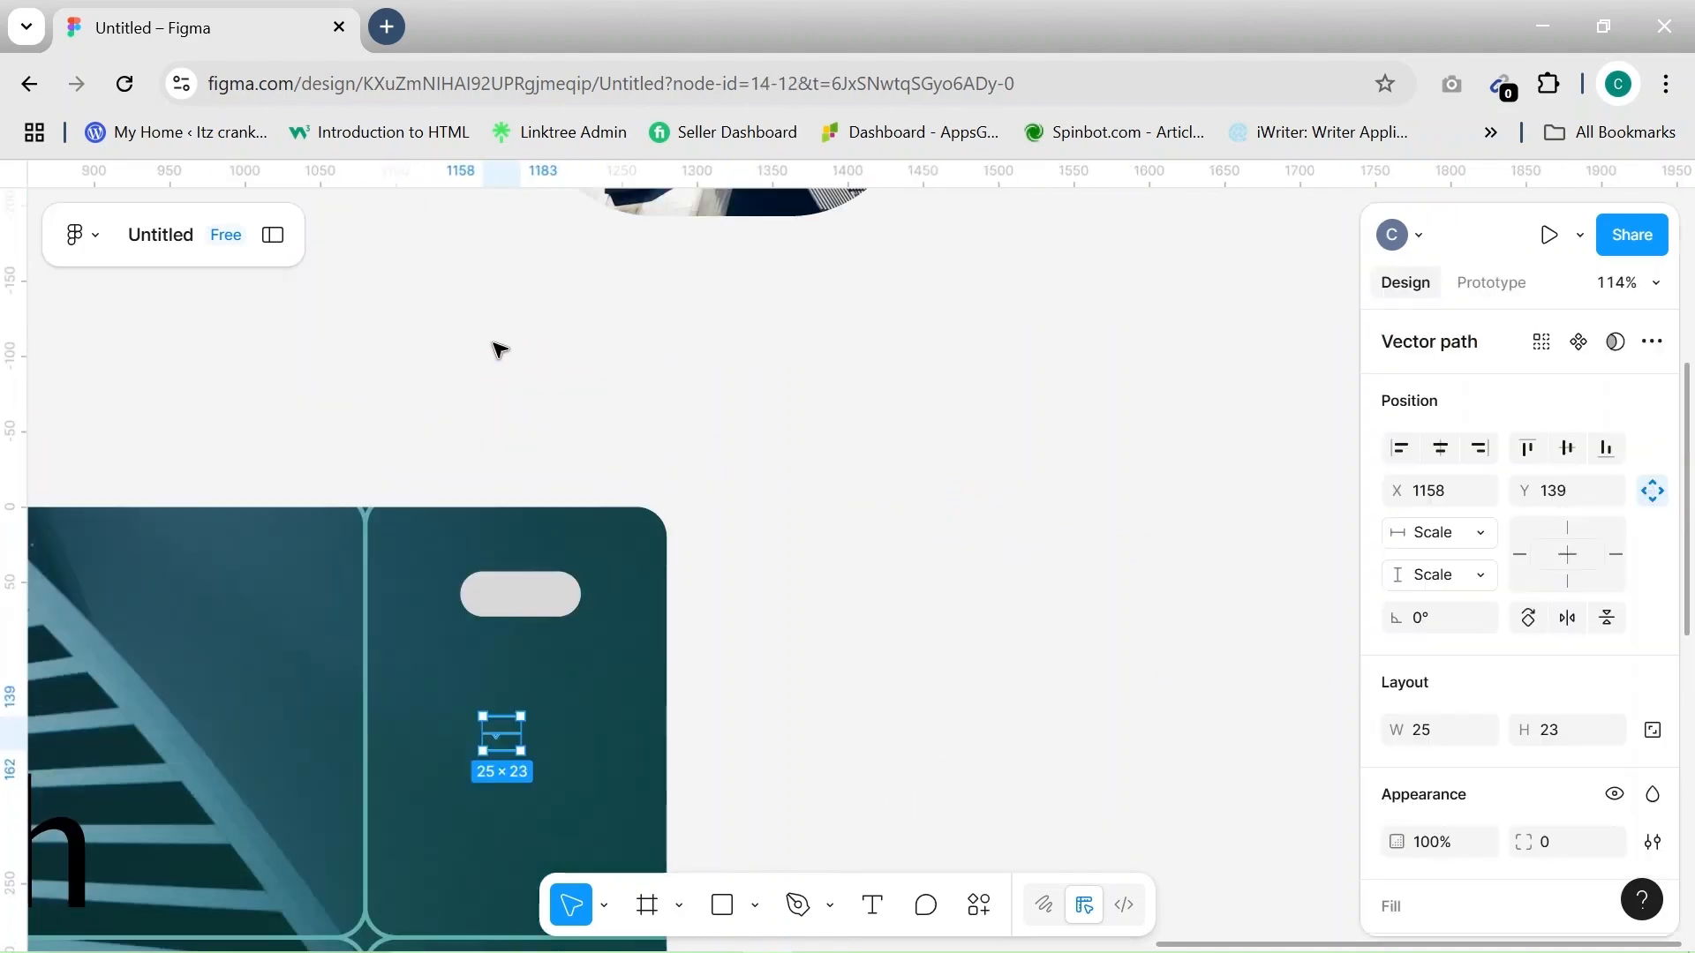
{"action": "left_click_drag", "start_coordinate": [499, 729], "coordinate": [526, 594]}
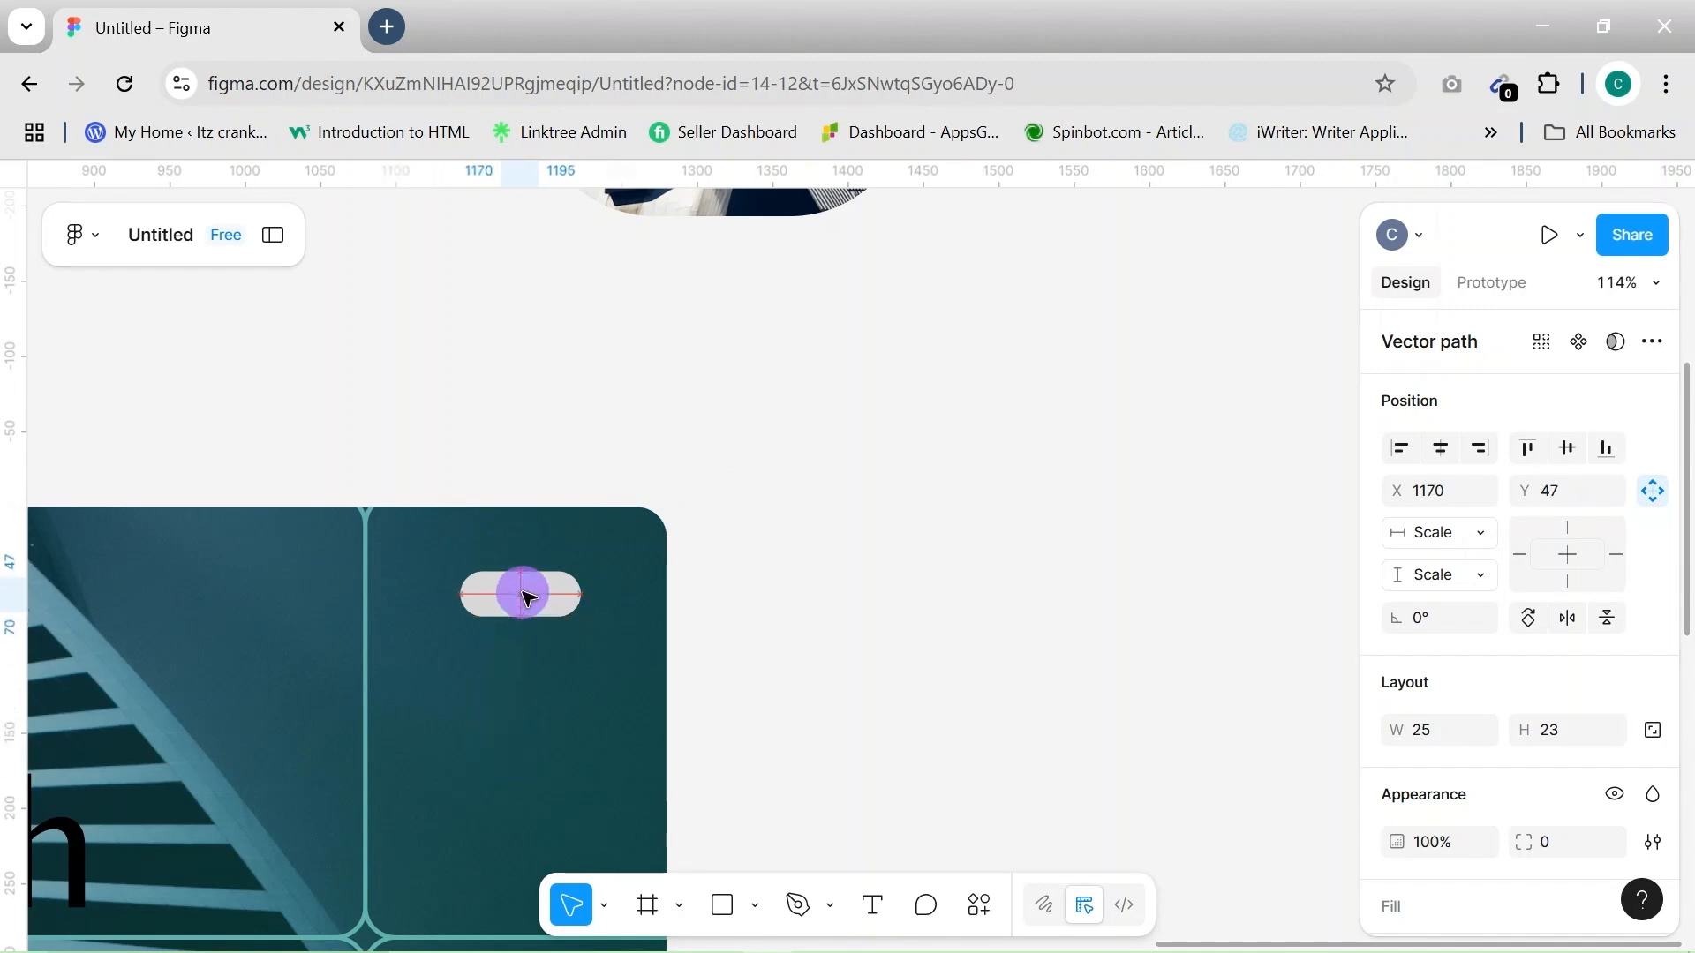
Thicken the menu icon's stroke
{"action": "scroll", "coordinate": [526, 595], "scroll_direction": "up", "scroll_amount": 1}
{"action": "scroll", "coordinate": [526, 597], "scroll_direction": "up", "scroll_amount": 4}
{"action": "scroll", "coordinate": [1488, 747], "scroll_direction": "down", "scroll_amount": 4}
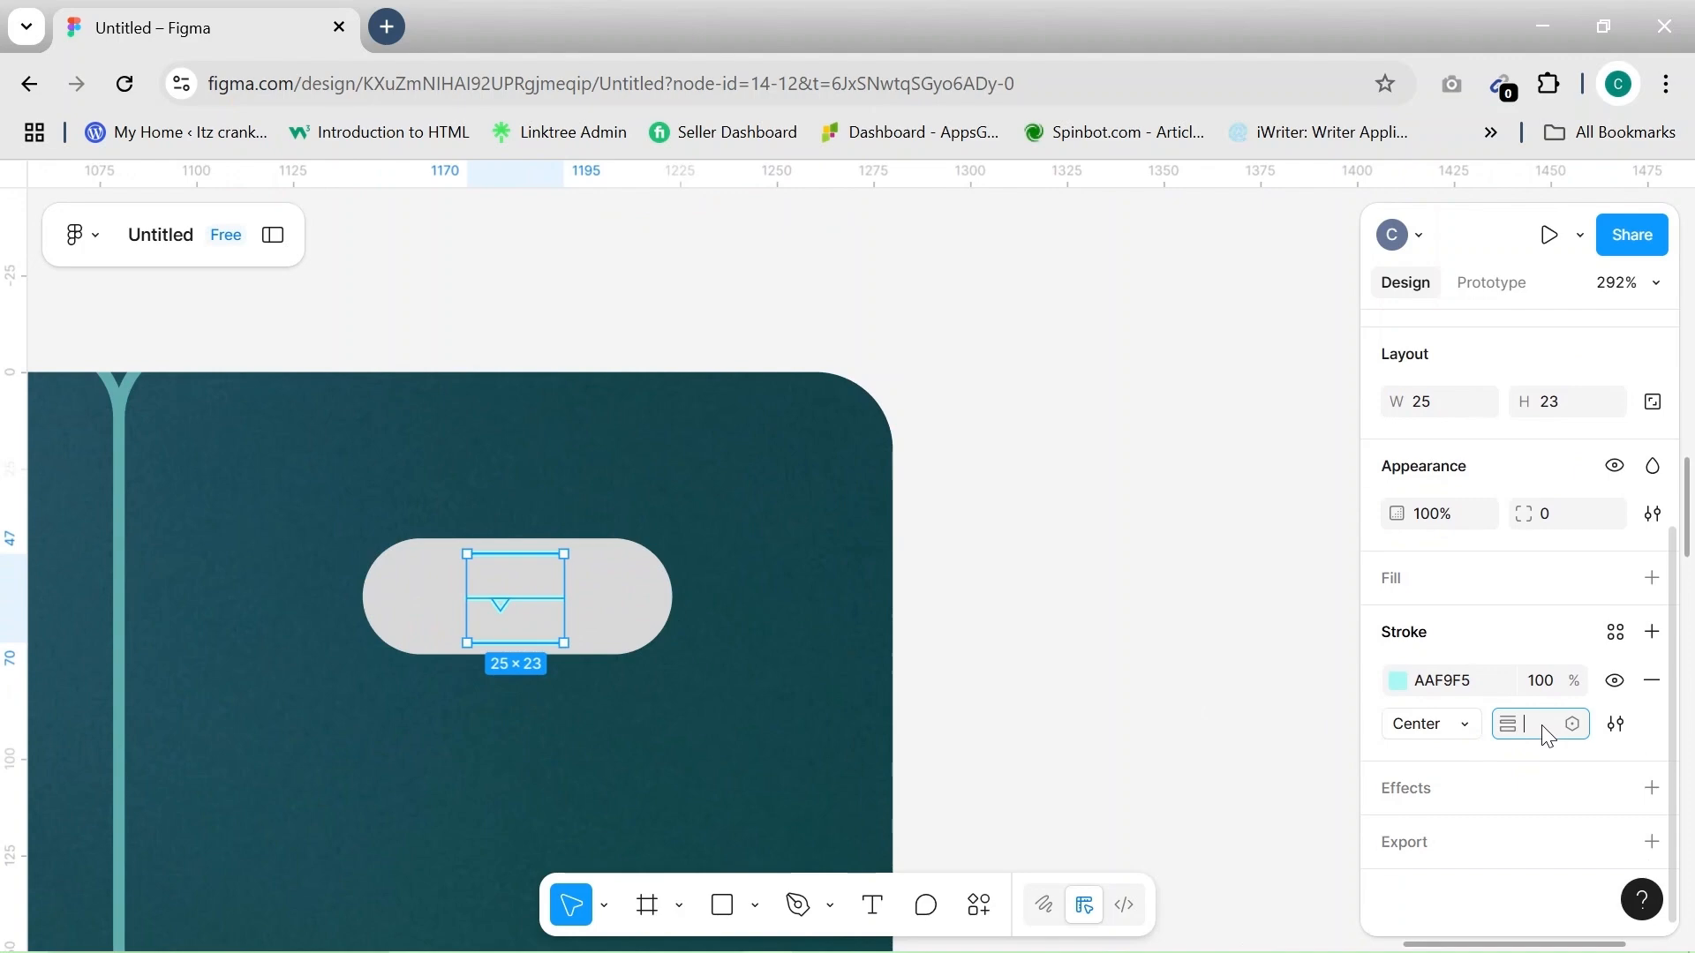
{"action": "left_click", "coordinate": [1122, 711]}
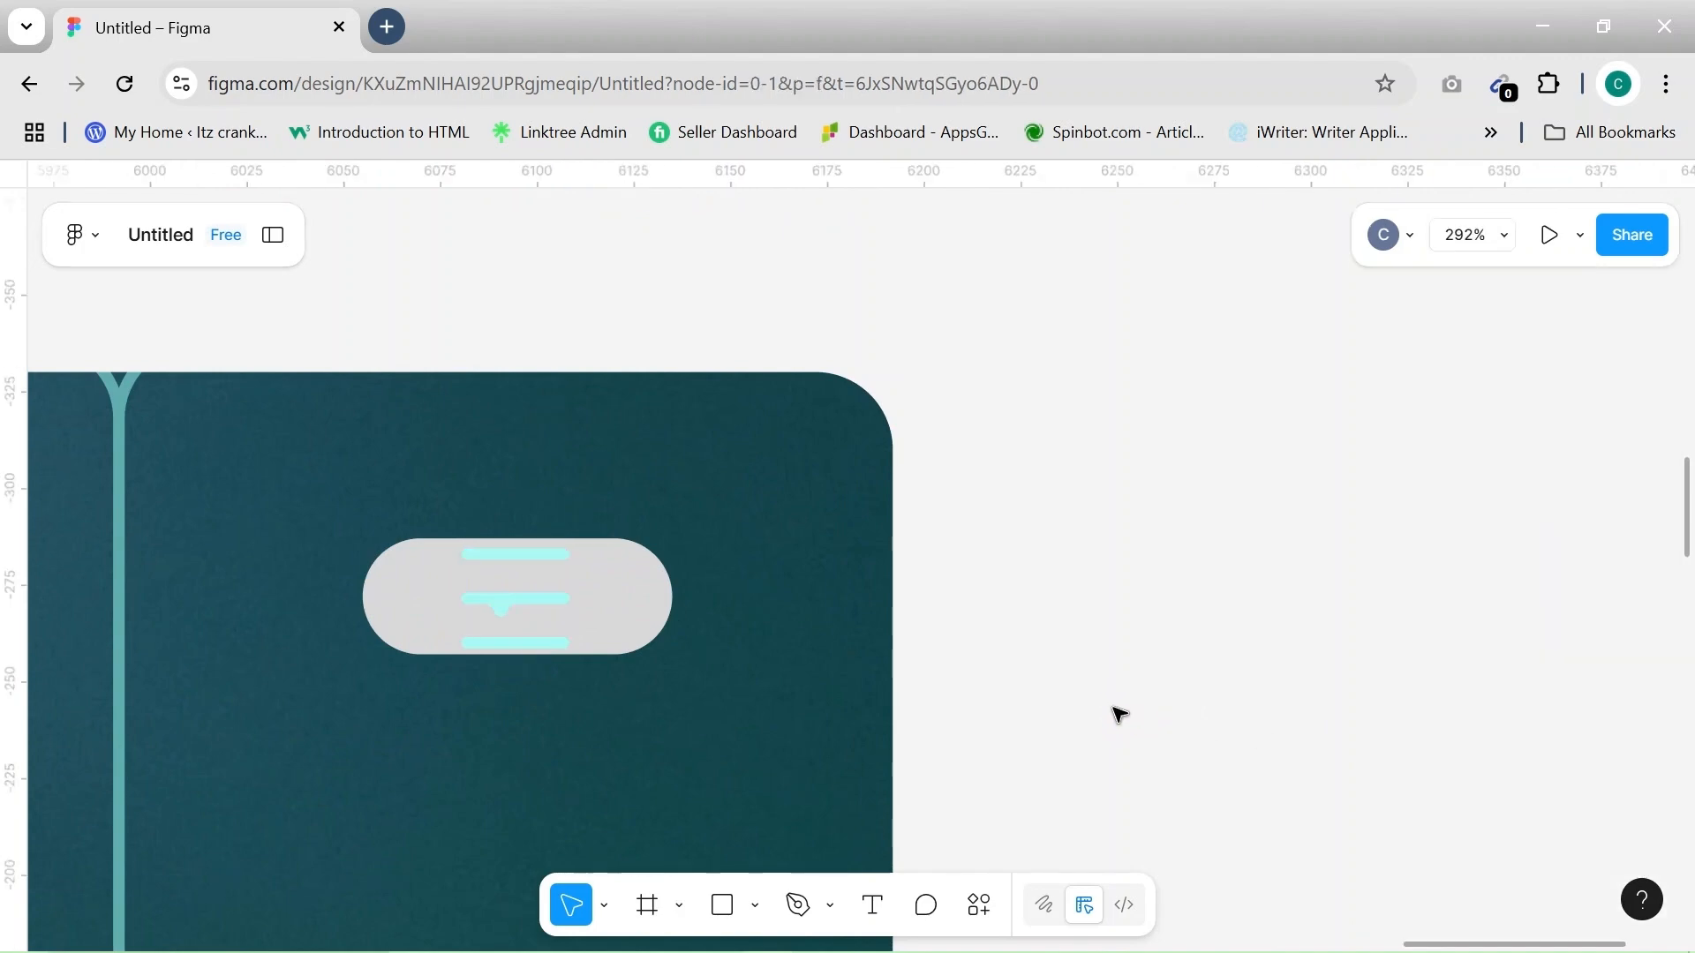
Delete the grey pill behind the menu icon and move the icon to X 1145, Y 62
{"action": "left_click", "coordinate": [649, 632]}
{"action": "key", "text": "Delete"}
{"action": "scroll", "coordinate": [652, 633], "scroll_direction": "down", "scroll_amount": 6}
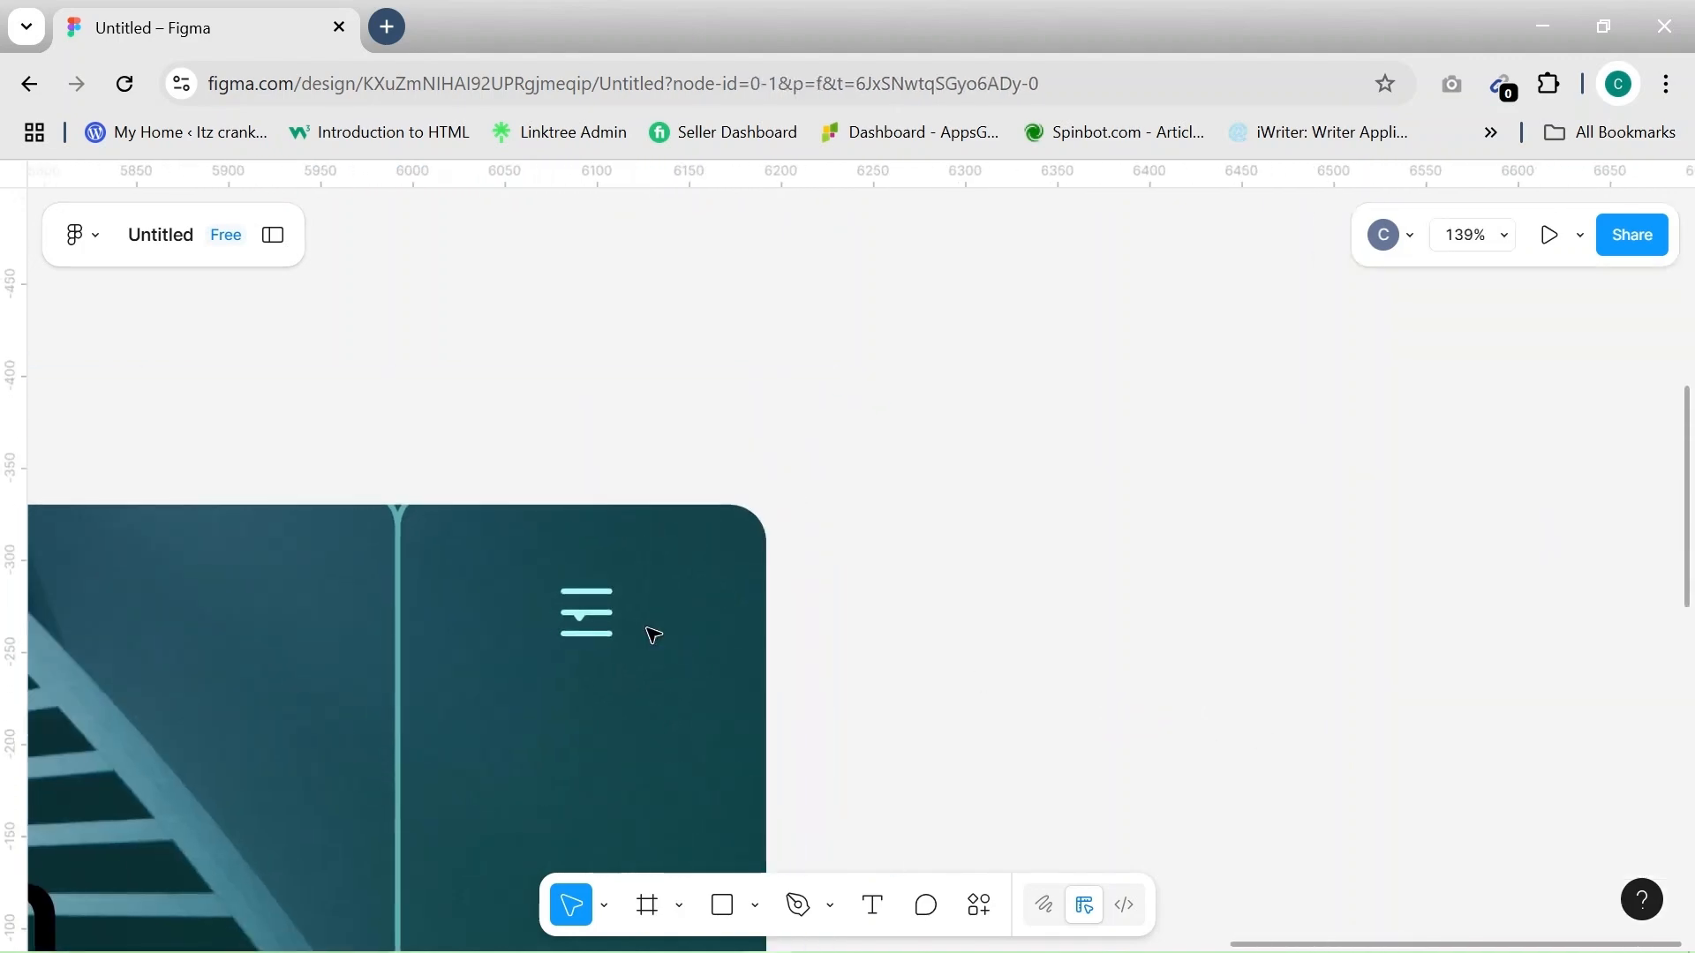
{"action": "left_click", "coordinate": [609, 630]}
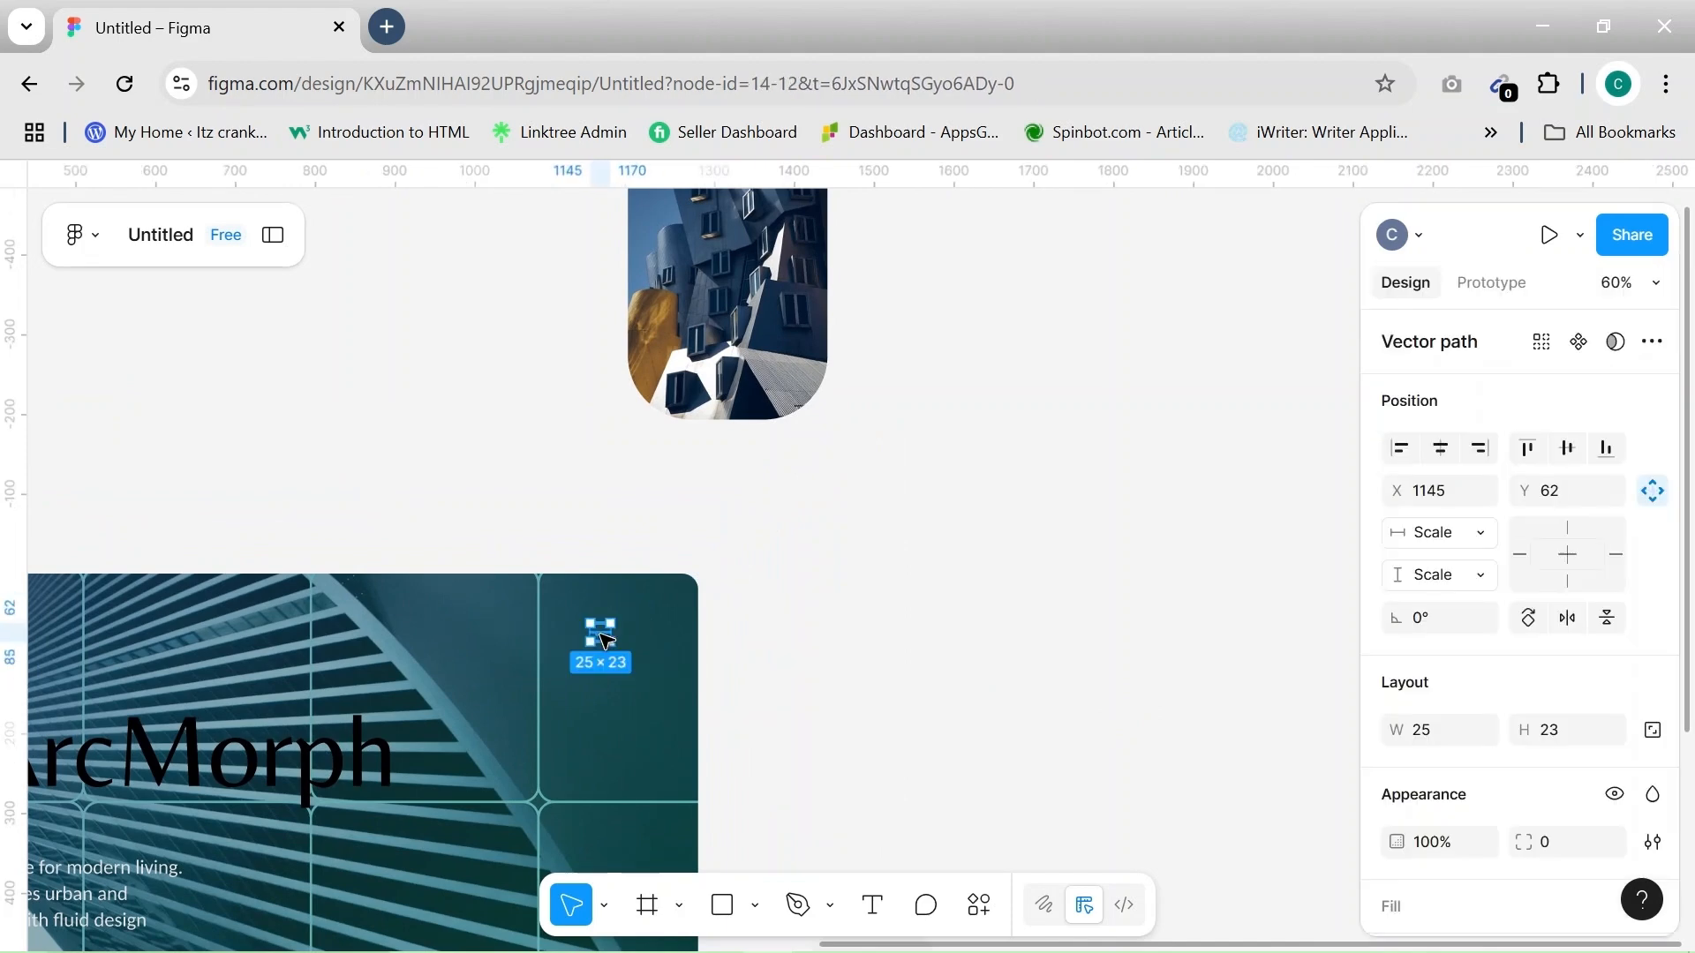
{"action": "left_click", "coordinate": [765, 634]}
Draw an ellipse beside the frame, size it to 30 × 30 and place it over the menu icon
{"action": "key", "text": "o"}
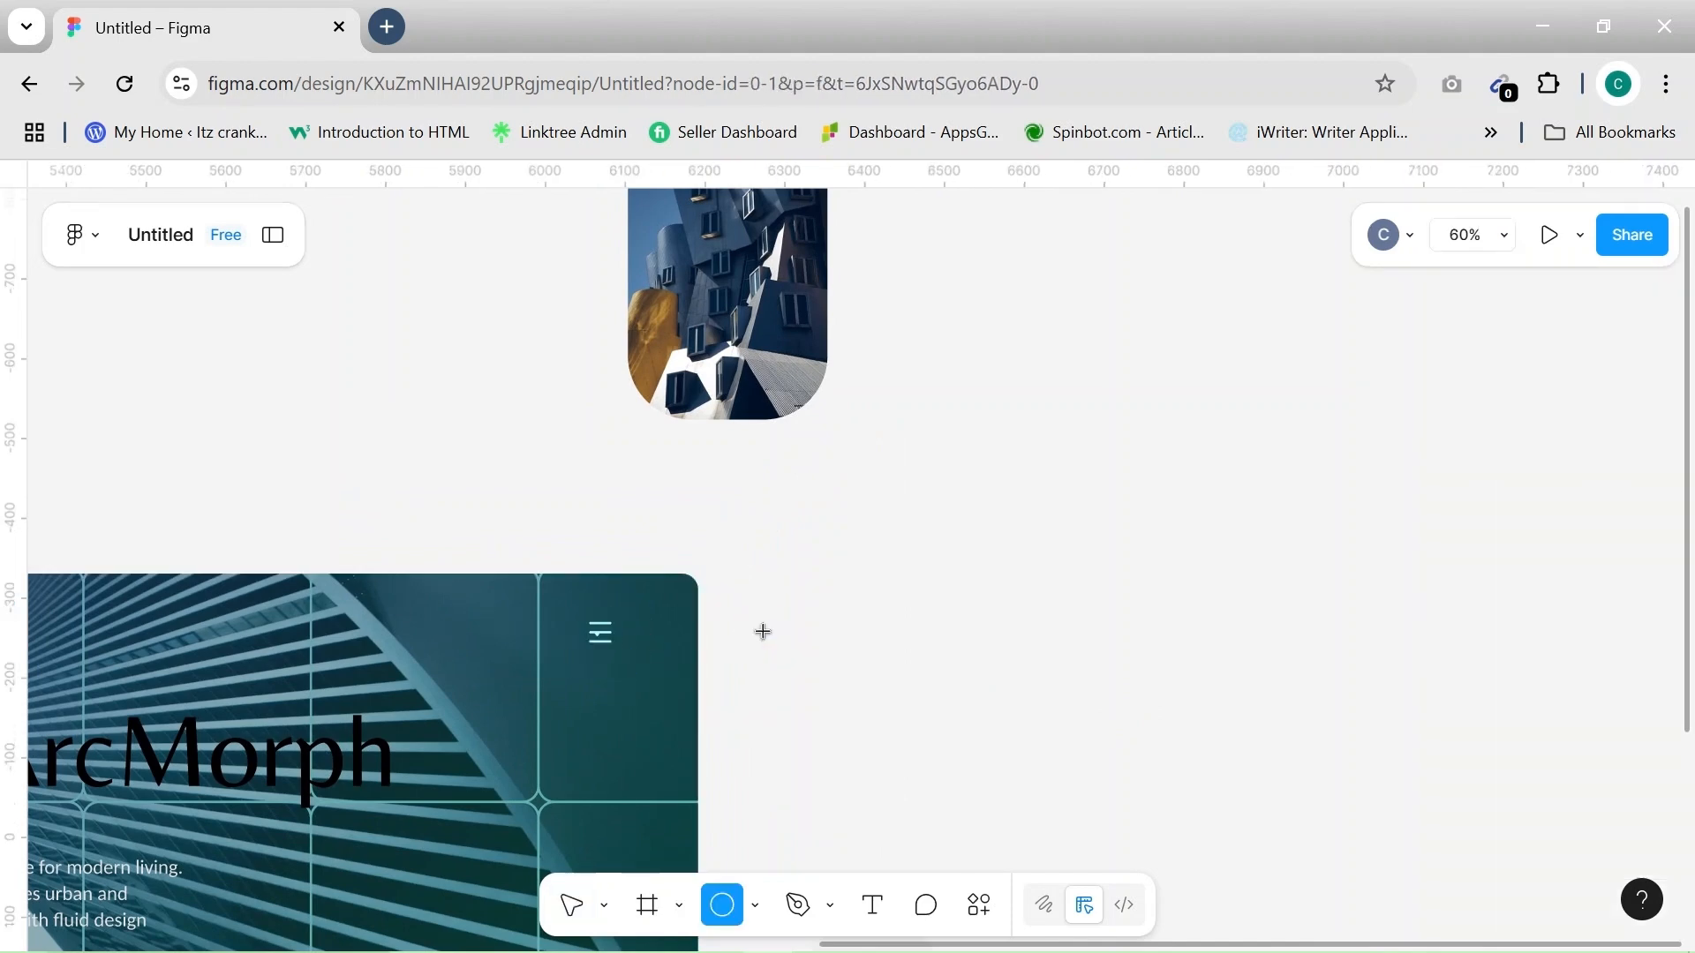
{"action": "left_click_drag", "start_coordinate": [799, 601], "coordinate": [942, 727]}
{"action": "left_click", "coordinate": [1448, 639]}
{"action": "key", "text": "BackSpace"}
{"action": "type", "text": "30"}
{"action": "left_click", "coordinate": [1552, 645]}
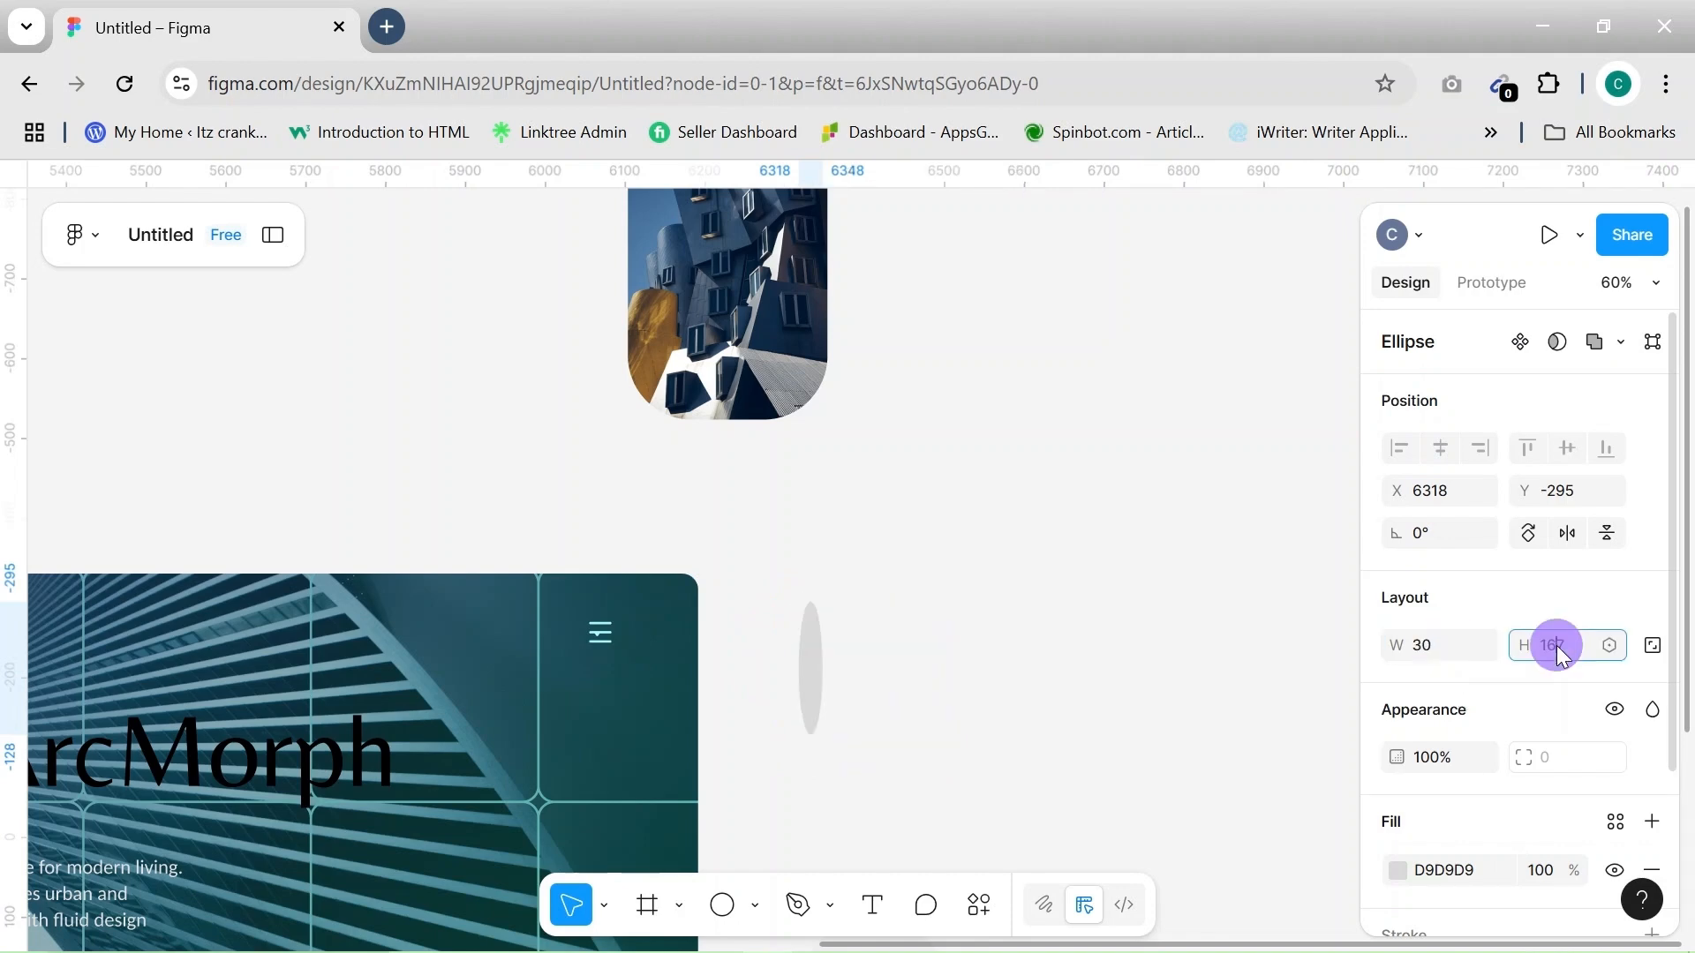
{"action": "type", "text": "30"}
{"action": "left_click", "coordinate": [1053, 715]}
{"action": "left_click_drag", "start_coordinate": [811, 615], "coordinate": [594, 628]}
{"action": "scroll", "coordinate": [594, 628], "scroll_direction": "up", "scroll_amount": 5}
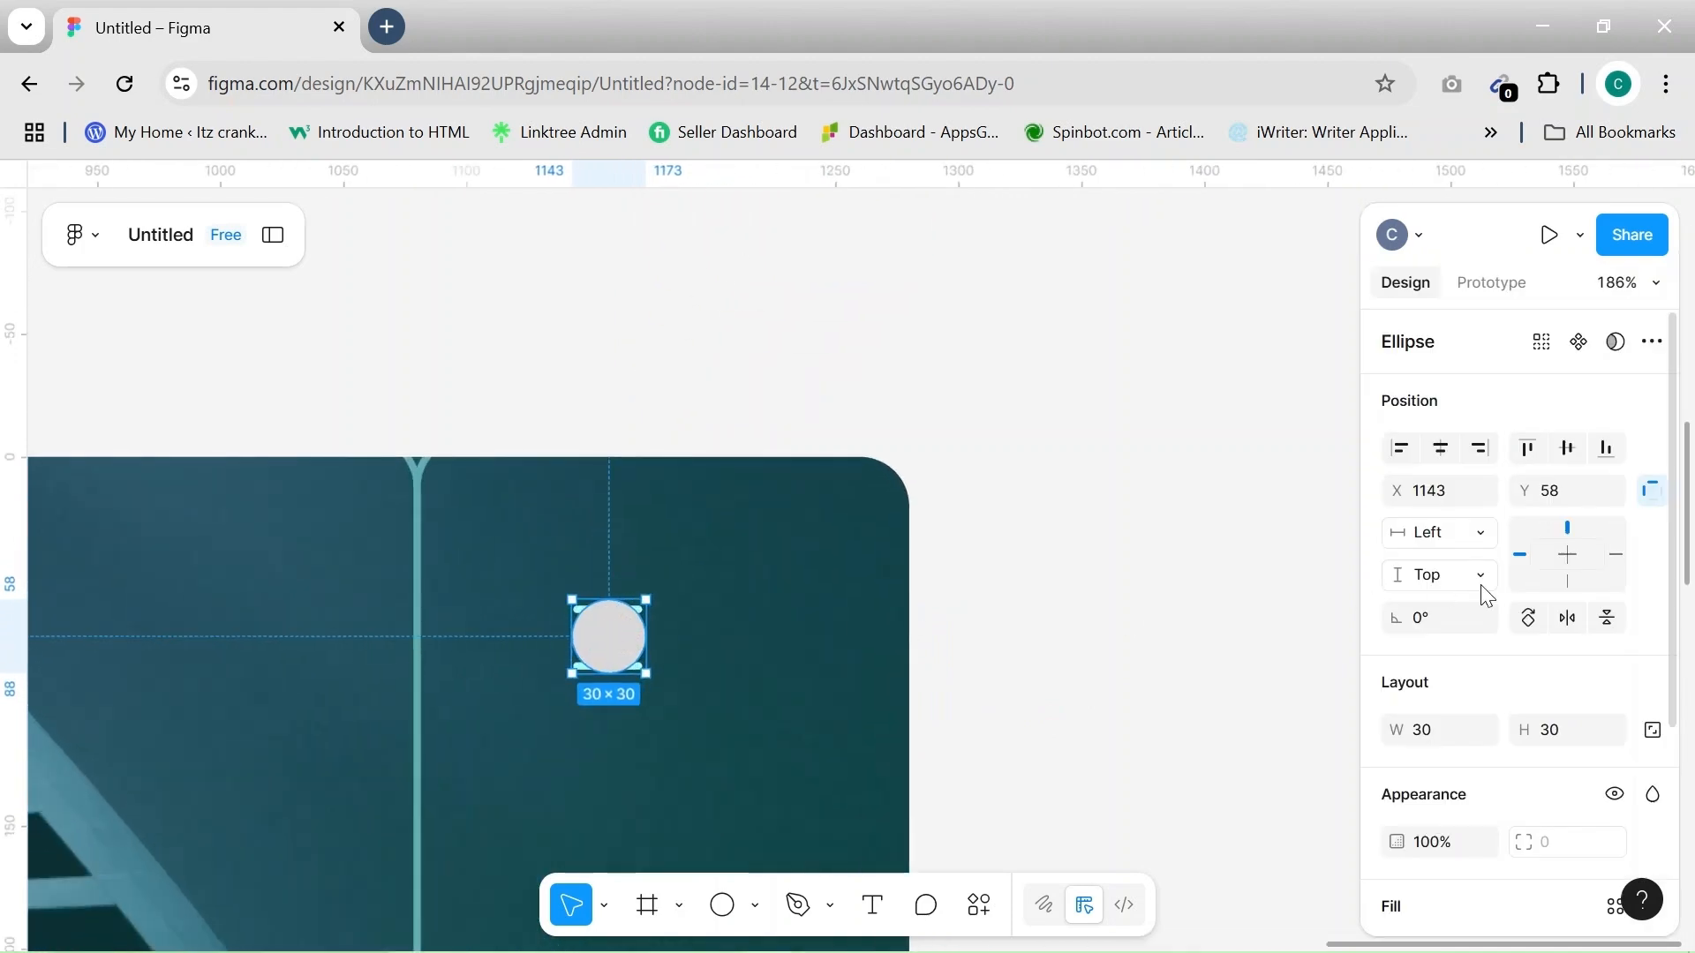
Enlarge the circle to 50 × 50 and move it and the menu icon out of the frame onto empty canvas
{"action": "type", "text": "50"}
{"action": "left_click", "coordinate": [1570, 738]}
{"action": "type", "text": "50"}
{"action": "left_click", "coordinate": [1135, 753]}
{"action": "left_click_drag", "start_coordinate": [655, 679], "coordinate": [1252, 602]}
{"action": "left_click_drag", "start_coordinate": [605, 643], "coordinate": [1132, 582]}
Give the circle an AAF9F5 stroke, remove its grey fill and adjust the stroke weight
{"action": "left_click", "coordinate": [1260, 605]}
{"action": "scroll", "coordinate": [1447, 763], "scroll_direction": "down", "scroll_amount": 3}
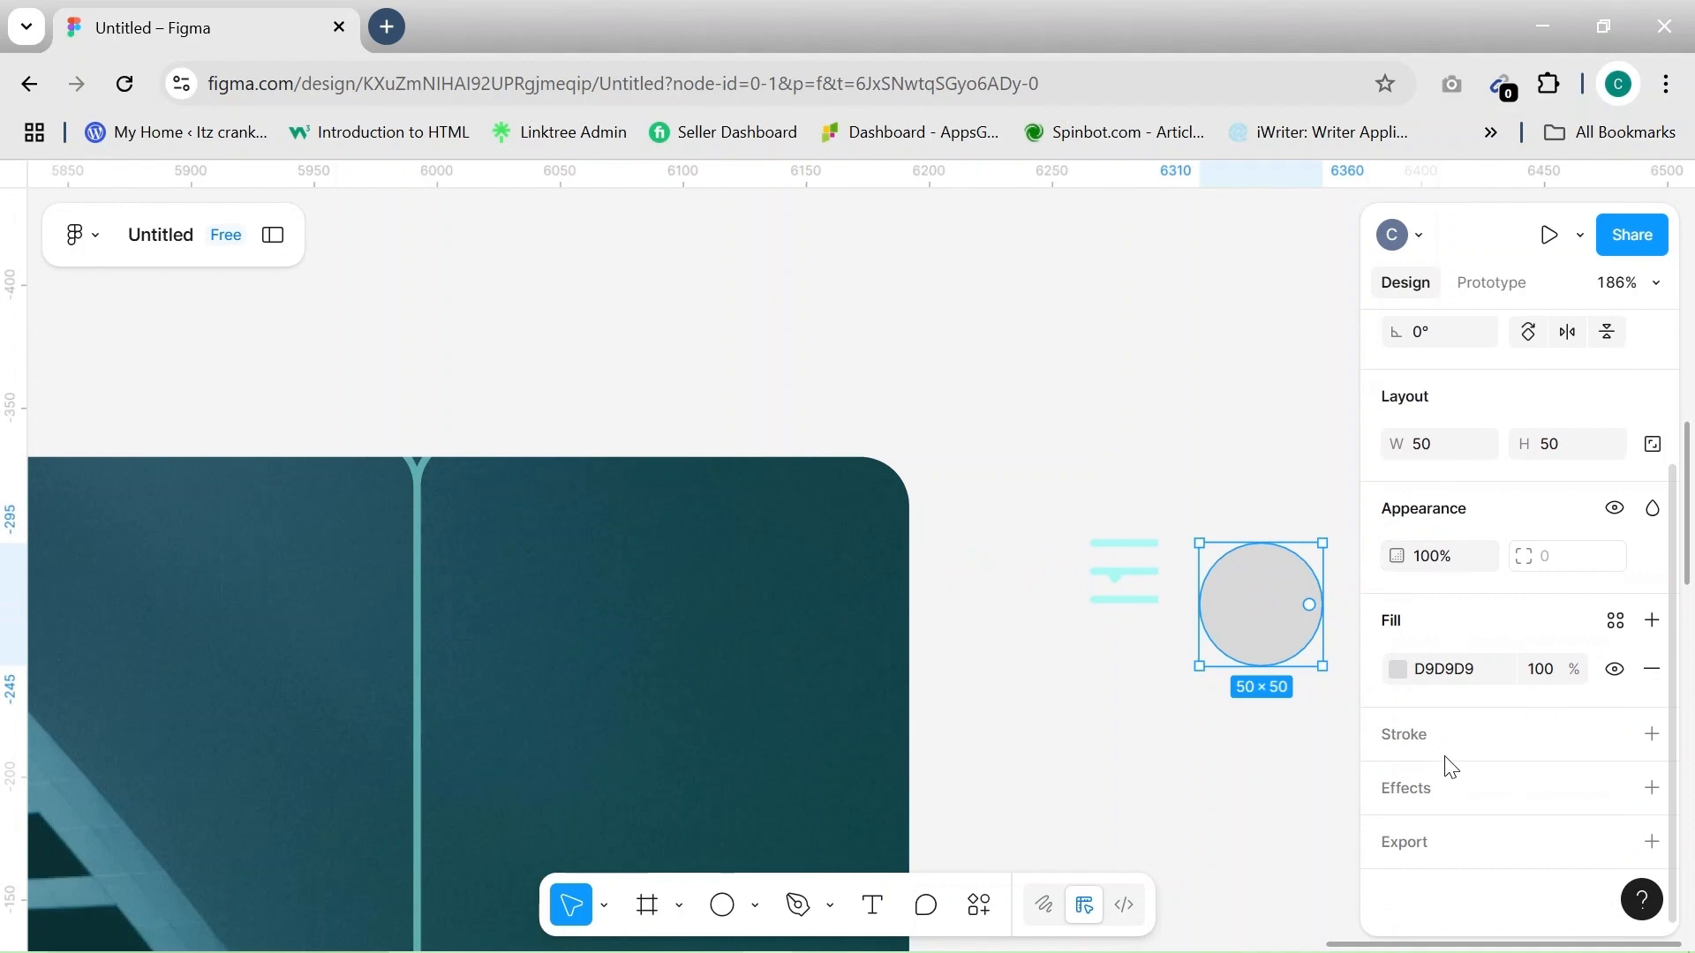
{"action": "left_click", "coordinate": [1651, 738]}
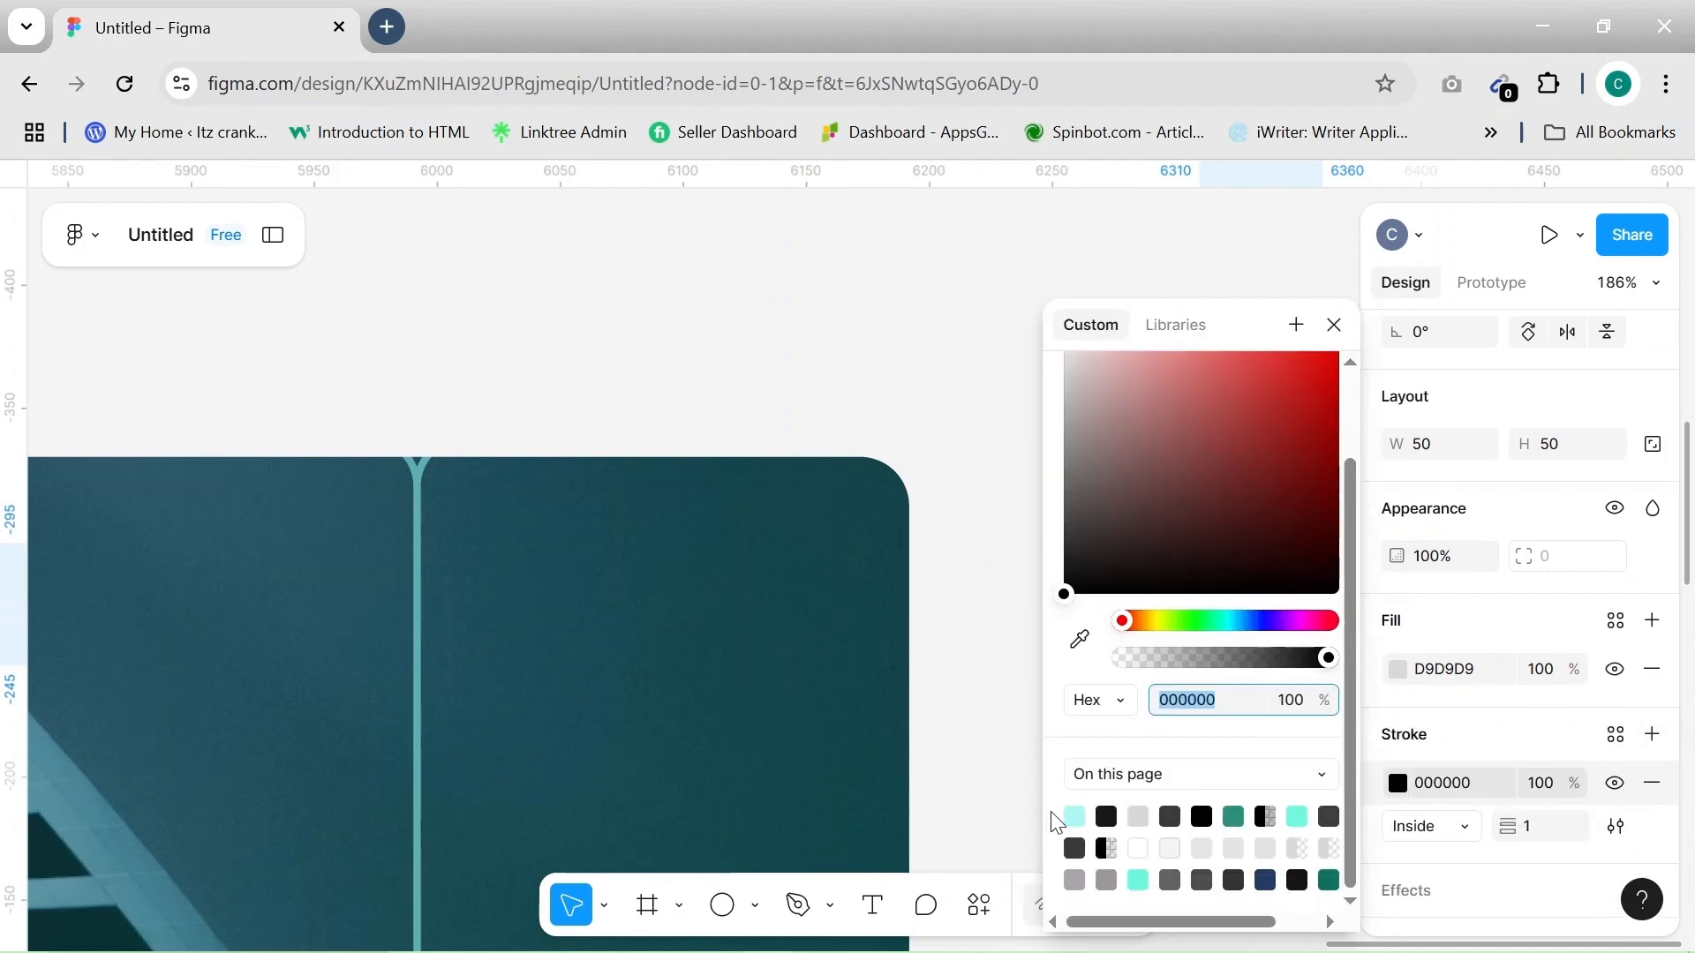
{"action": "left_click", "coordinate": [1076, 815]}
{"action": "left_click", "coordinate": [1652, 669]}
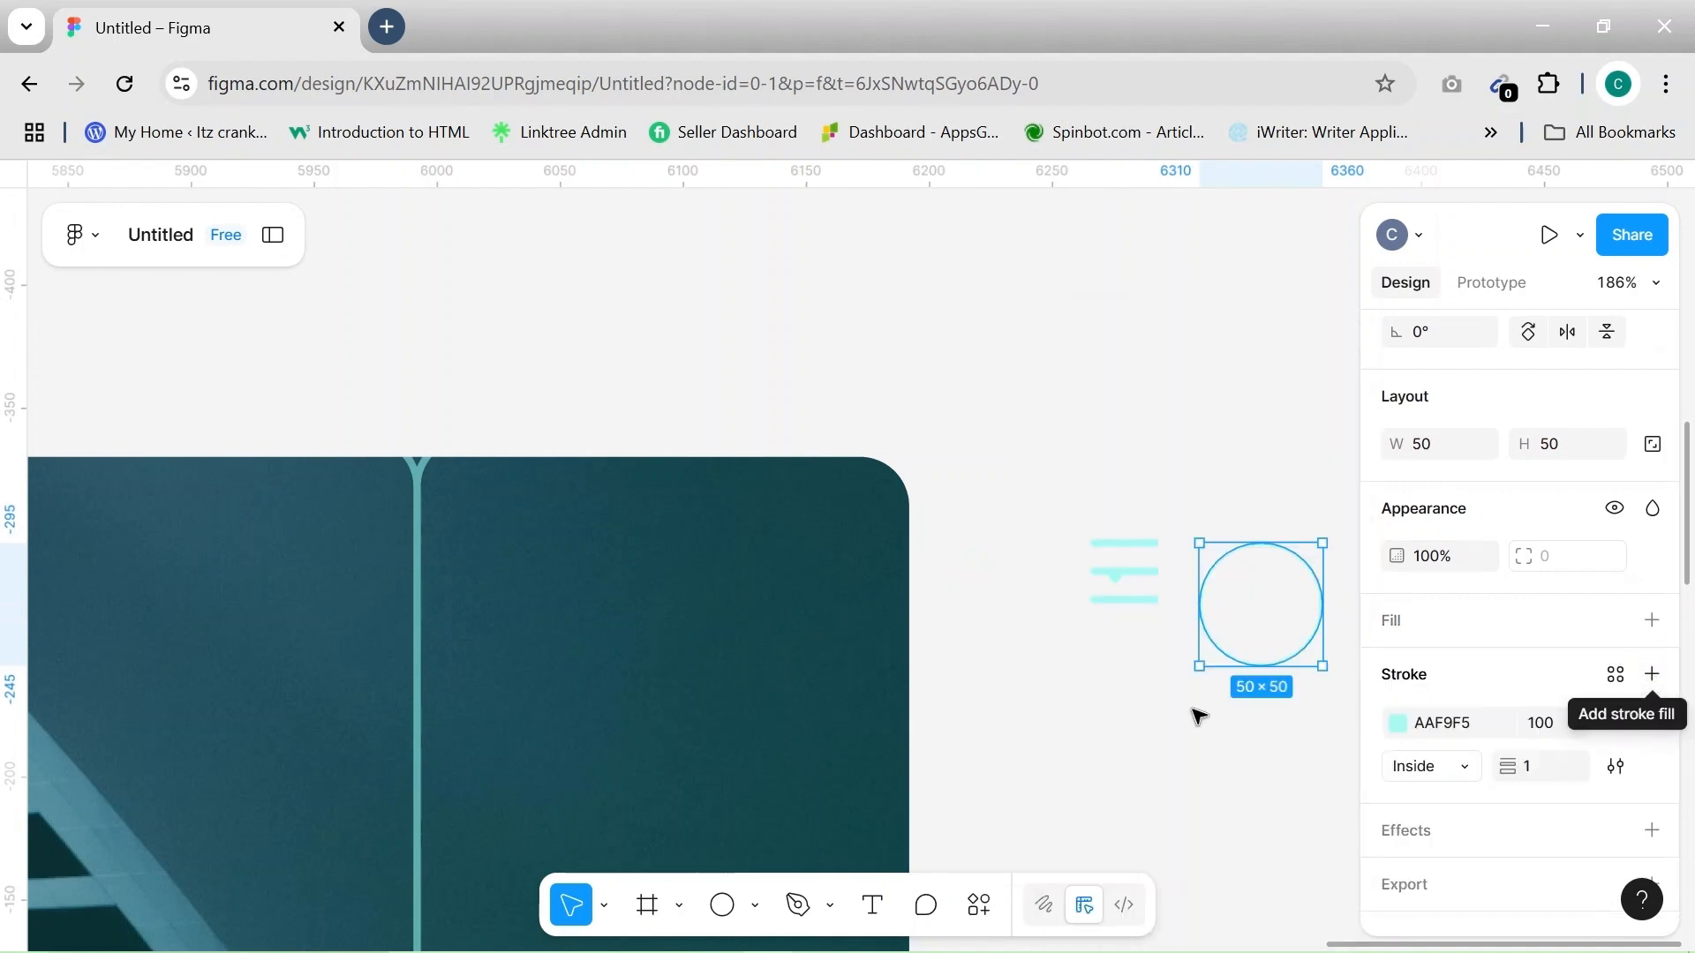
{"action": "scroll", "coordinate": [1233, 702], "scroll_direction": "right", "scroll_amount": 1}
{"action": "left_click", "coordinate": [1538, 766]}
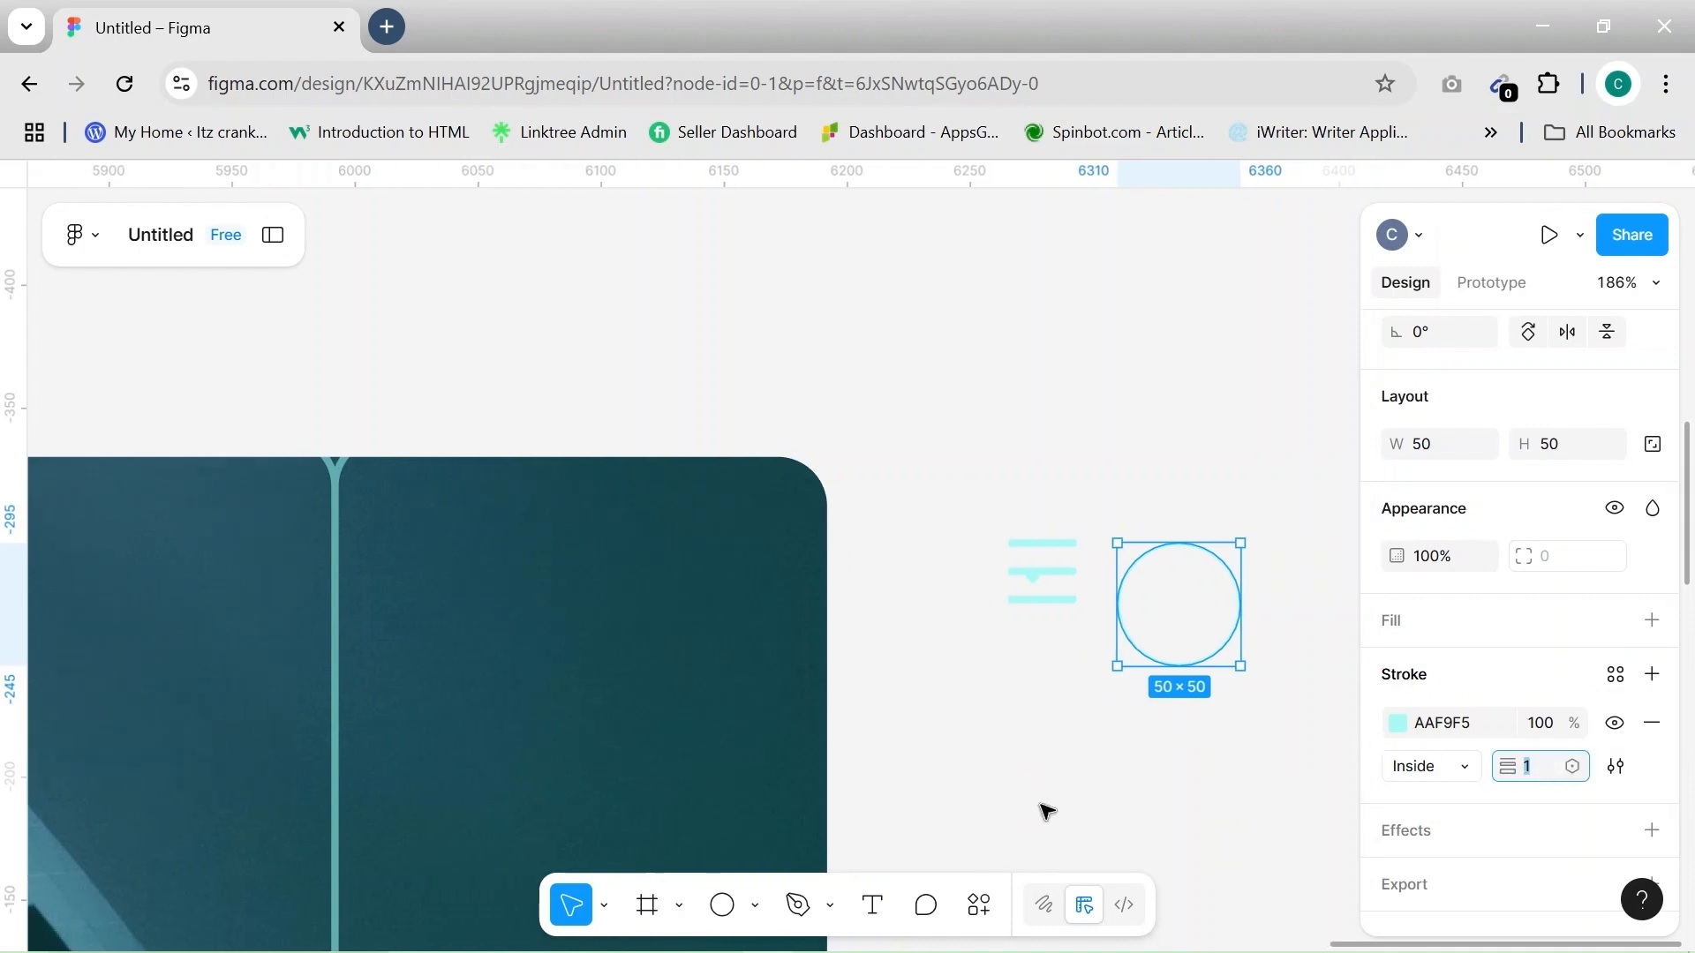
{"action": "left_click", "coordinate": [1112, 802]}
Centre the menu icon inside the outlined circle and move both back into the frame's upper-right cell
{"action": "left_click_drag", "start_coordinate": [1044, 575], "coordinate": [1181, 607]}
{"action": "left_click_drag", "start_coordinate": [1076, 507], "coordinate": [1310, 706]}
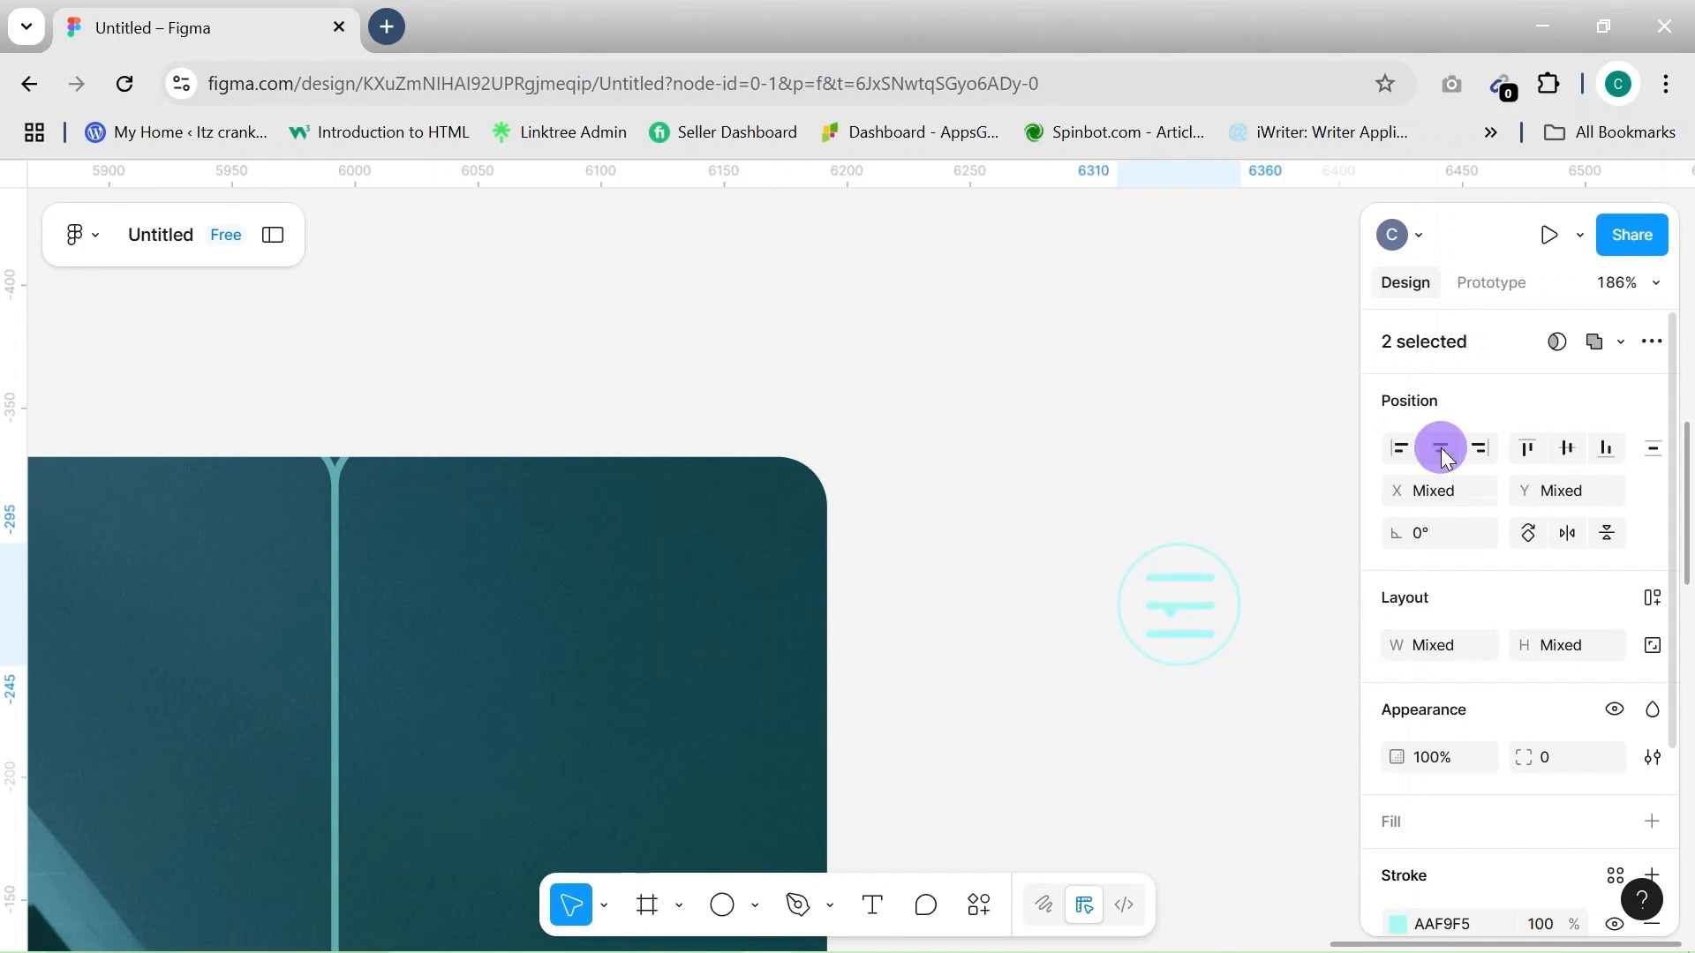
{"action": "left_click", "coordinate": [1564, 451]}
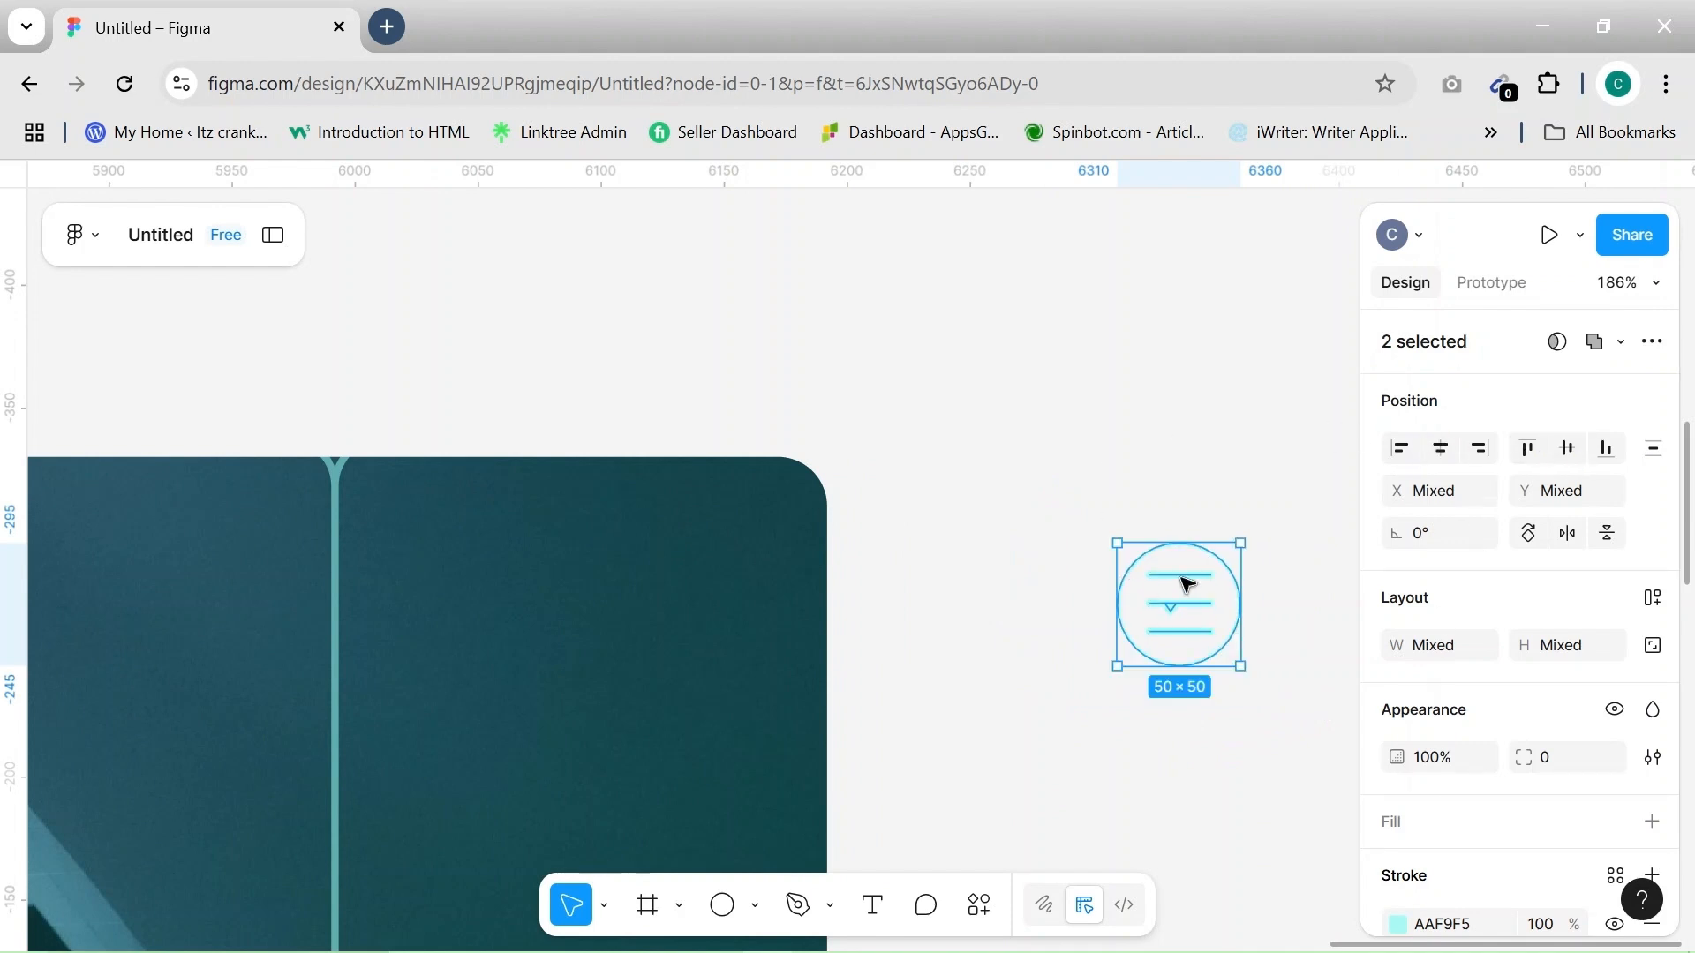
{"action": "left_click_drag", "start_coordinate": [1202, 588], "coordinate": [594, 607]}
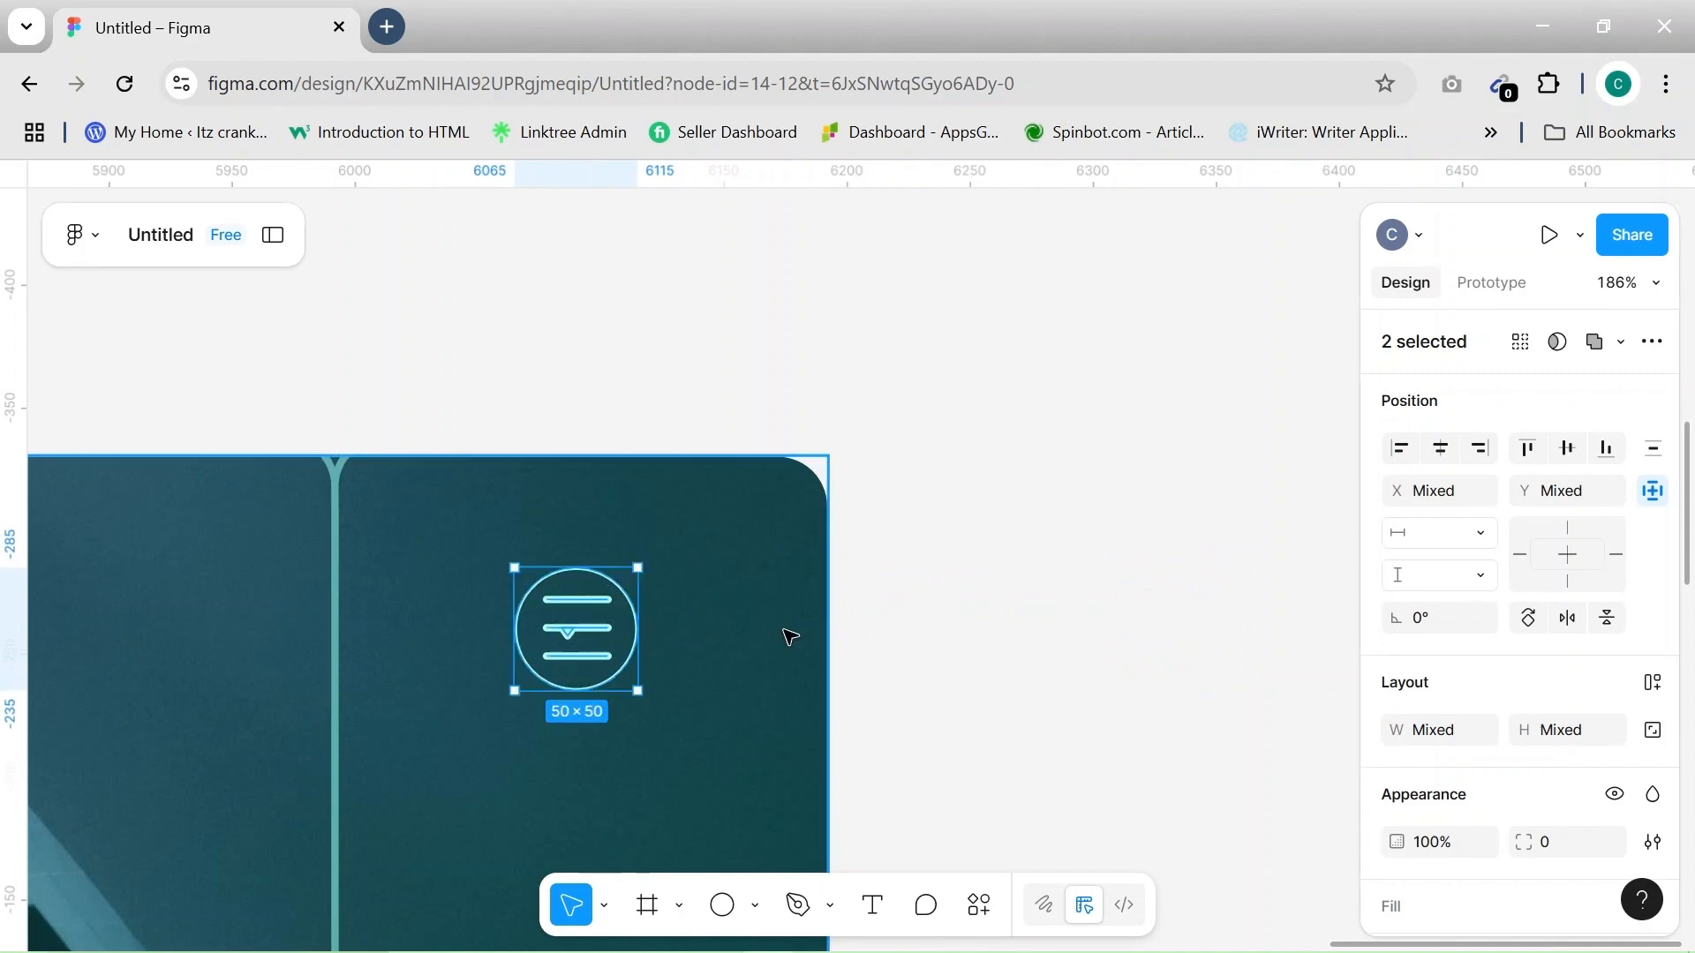
{"action": "left_click", "coordinate": [790, 638]}
Delete the grey helper circle lying beside the MacBook Air - 3 frame
{"action": "scroll", "coordinate": [1014, 666], "scroll_direction": "left", "scroll_amount": 3}
{"action": "scroll", "coordinate": [1015, 666], "scroll_direction": "down", "scroll_amount": 5}
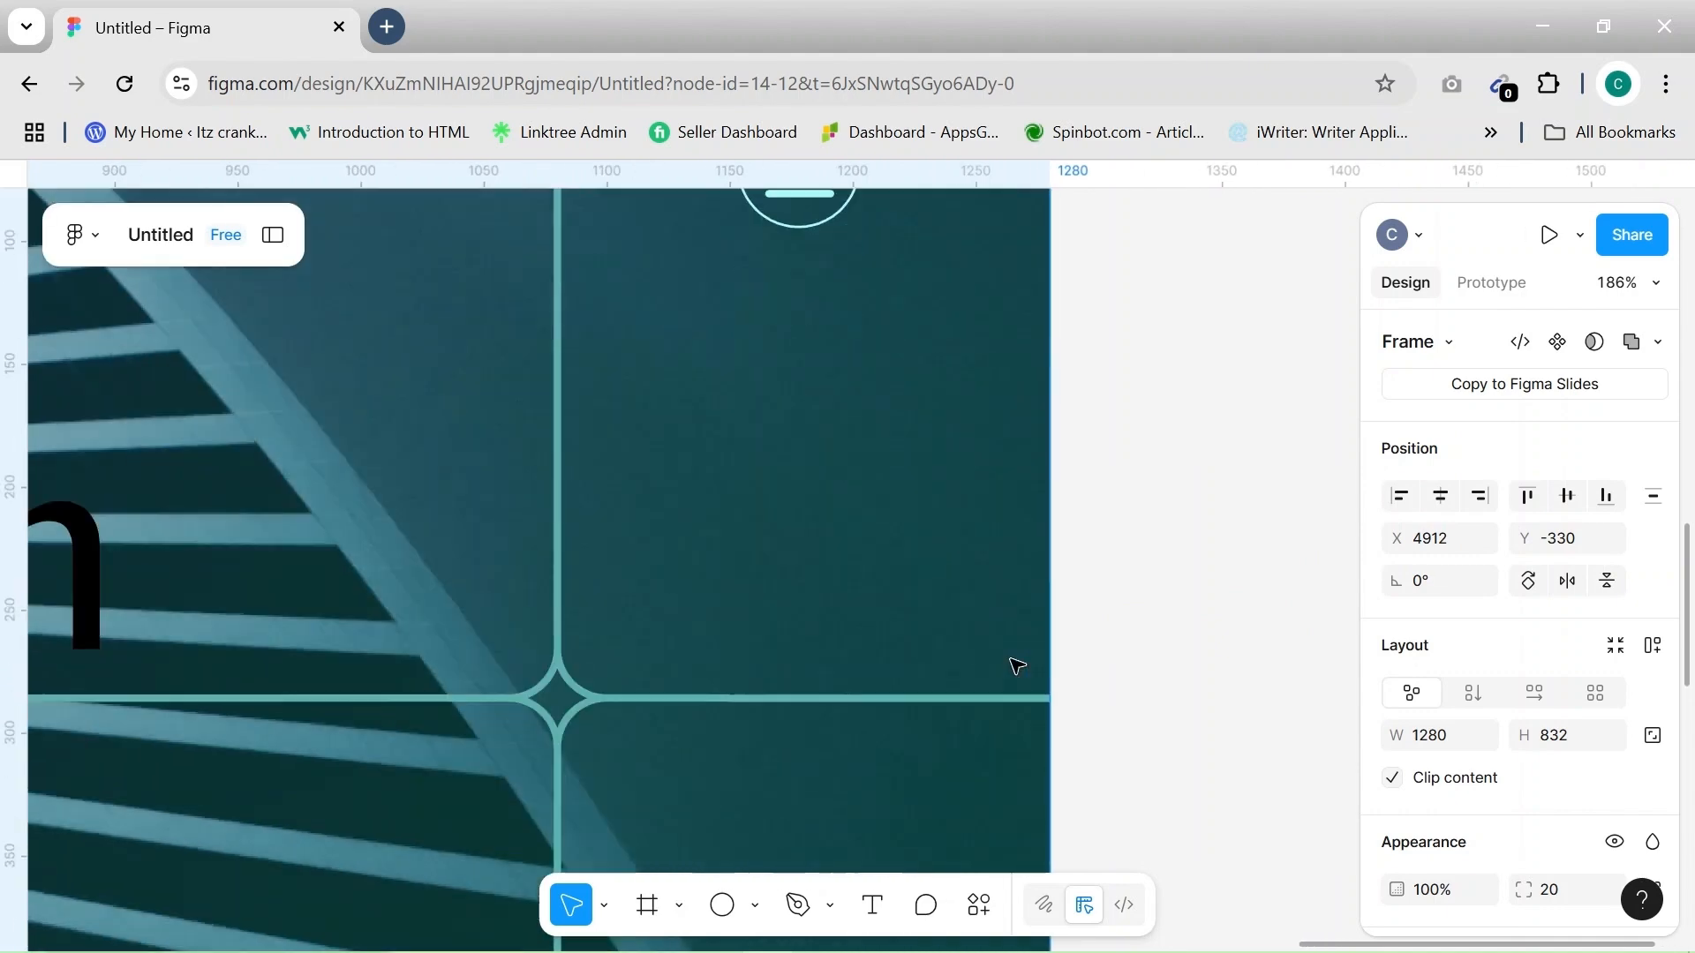
{"action": "scroll", "coordinate": [1014, 667], "scroll_direction": "down", "scroll_amount": 10}
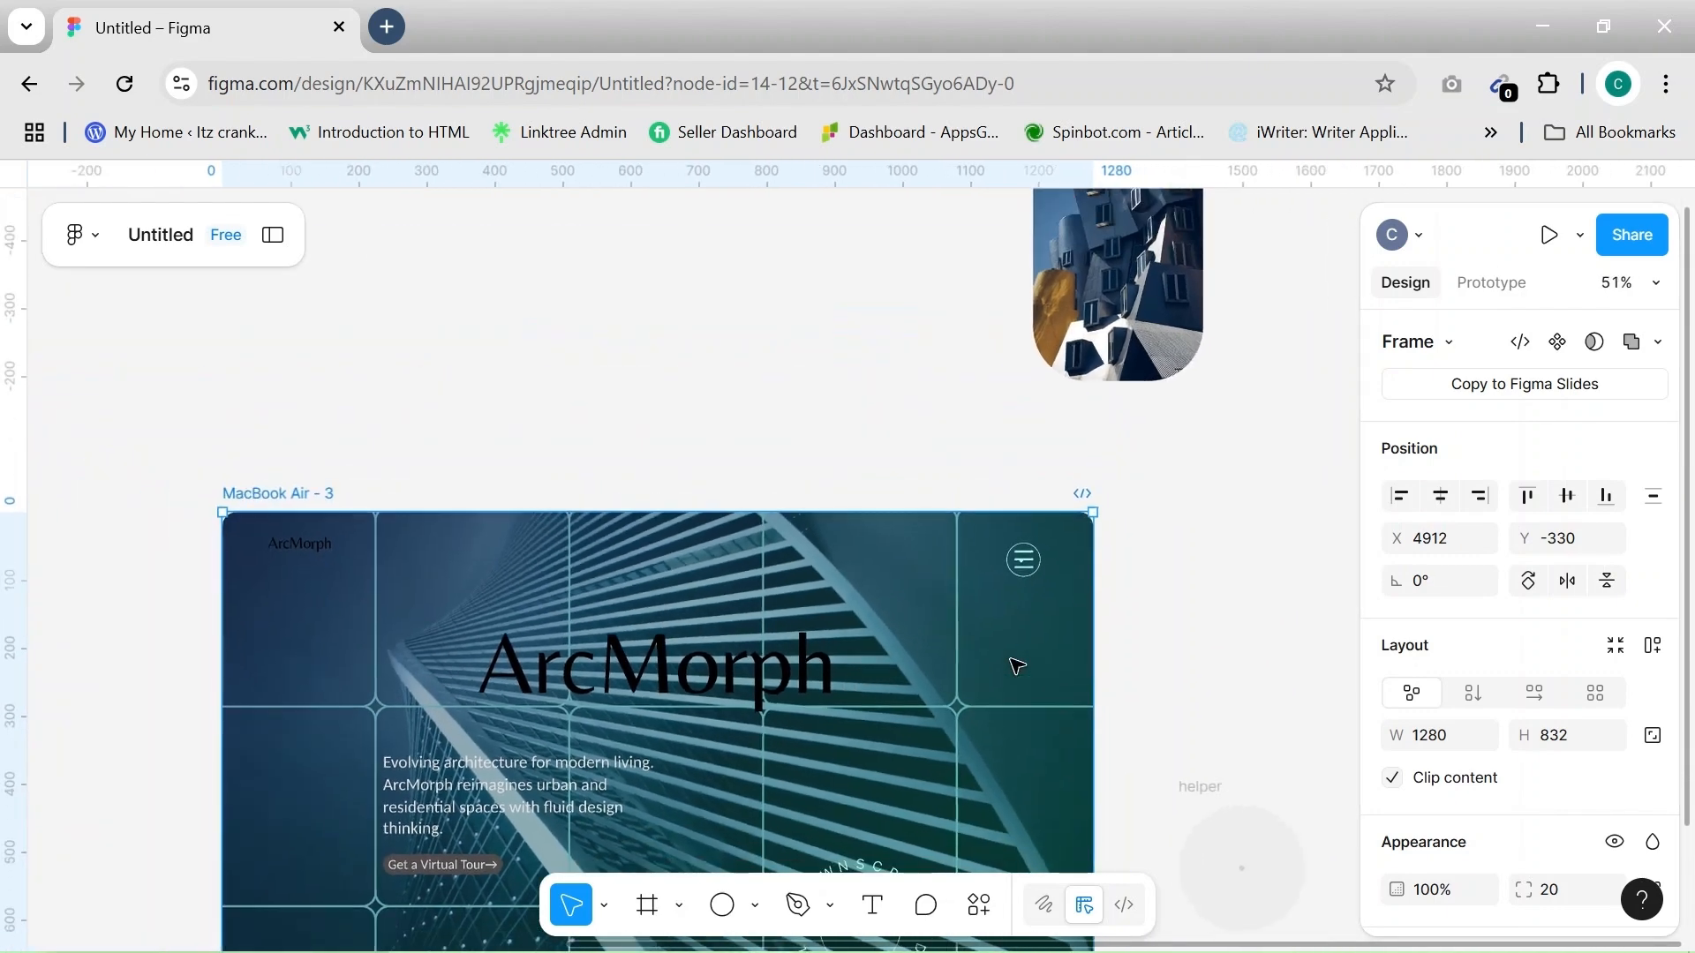
{"action": "scroll", "coordinate": [1016, 666], "scroll_direction": "down", "scroll_amount": 3}
{"action": "scroll", "coordinate": [1014, 665], "scroll_direction": "right", "scroll_amount": 2}
{"action": "scroll", "coordinate": [1014, 666], "scroll_direction": "down", "scroll_amount": 3}
{"action": "left_click", "coordinate": [1093, 671]}
{"action": "key", "text": "Delete"}
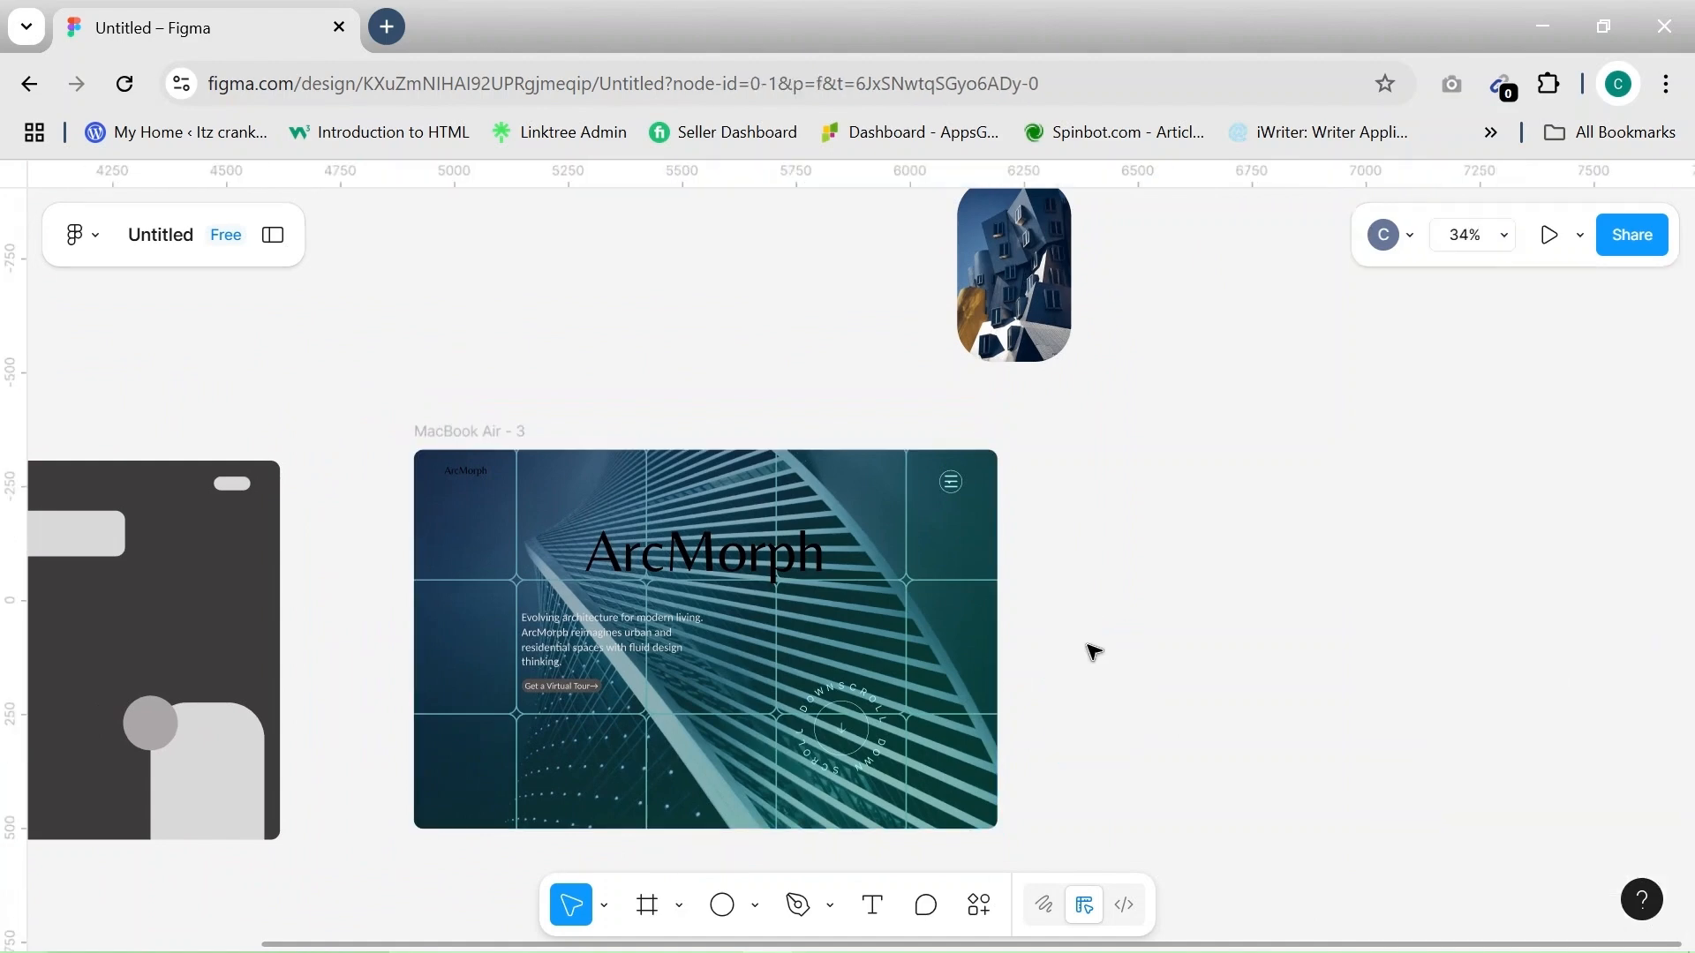
Move the 250 × 400 rounded building image down beside the MacBook Air - 3 frame
{"action": "scroll", "coordinate": [1092, 652], "scroll_direction": "up", "scroll_amount": 1}
{"action": "left_click", "coordinate": [1028, 357]}
{"action": "scroll", "coordinate": [1028, 357], "scroll_direction": "down", "scroll_amount": 3}
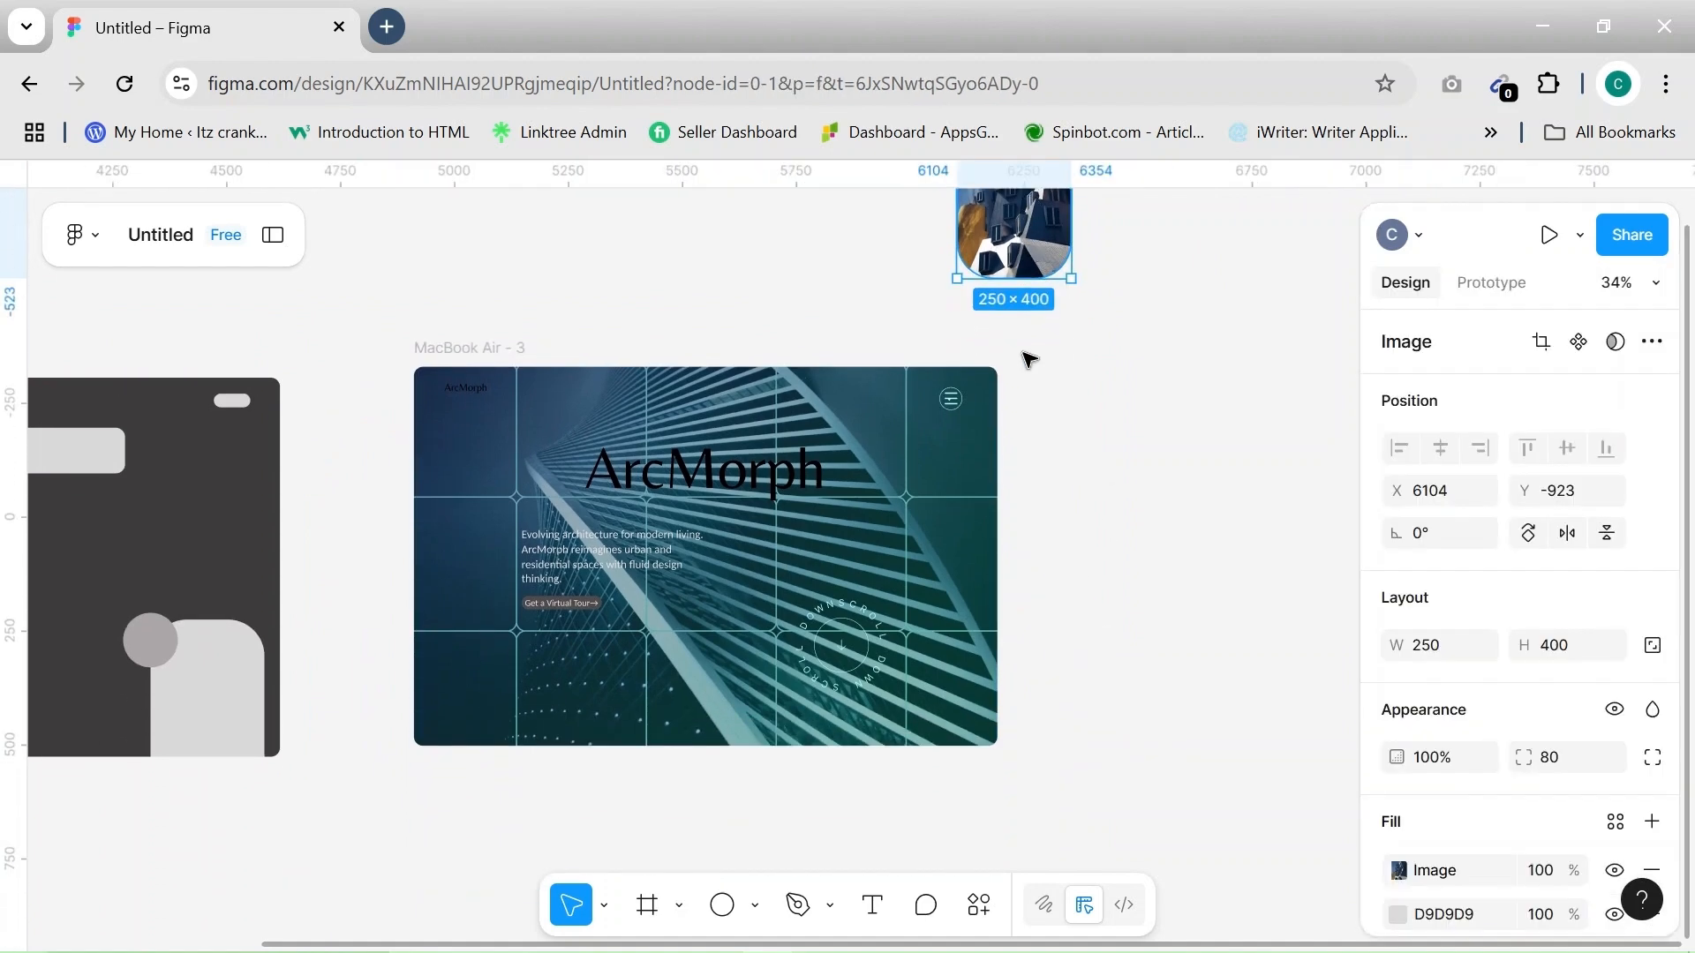
{"action": "left_click_drag", "start_coordinate": [1022, 248], "coordinate": [1126, 527]}
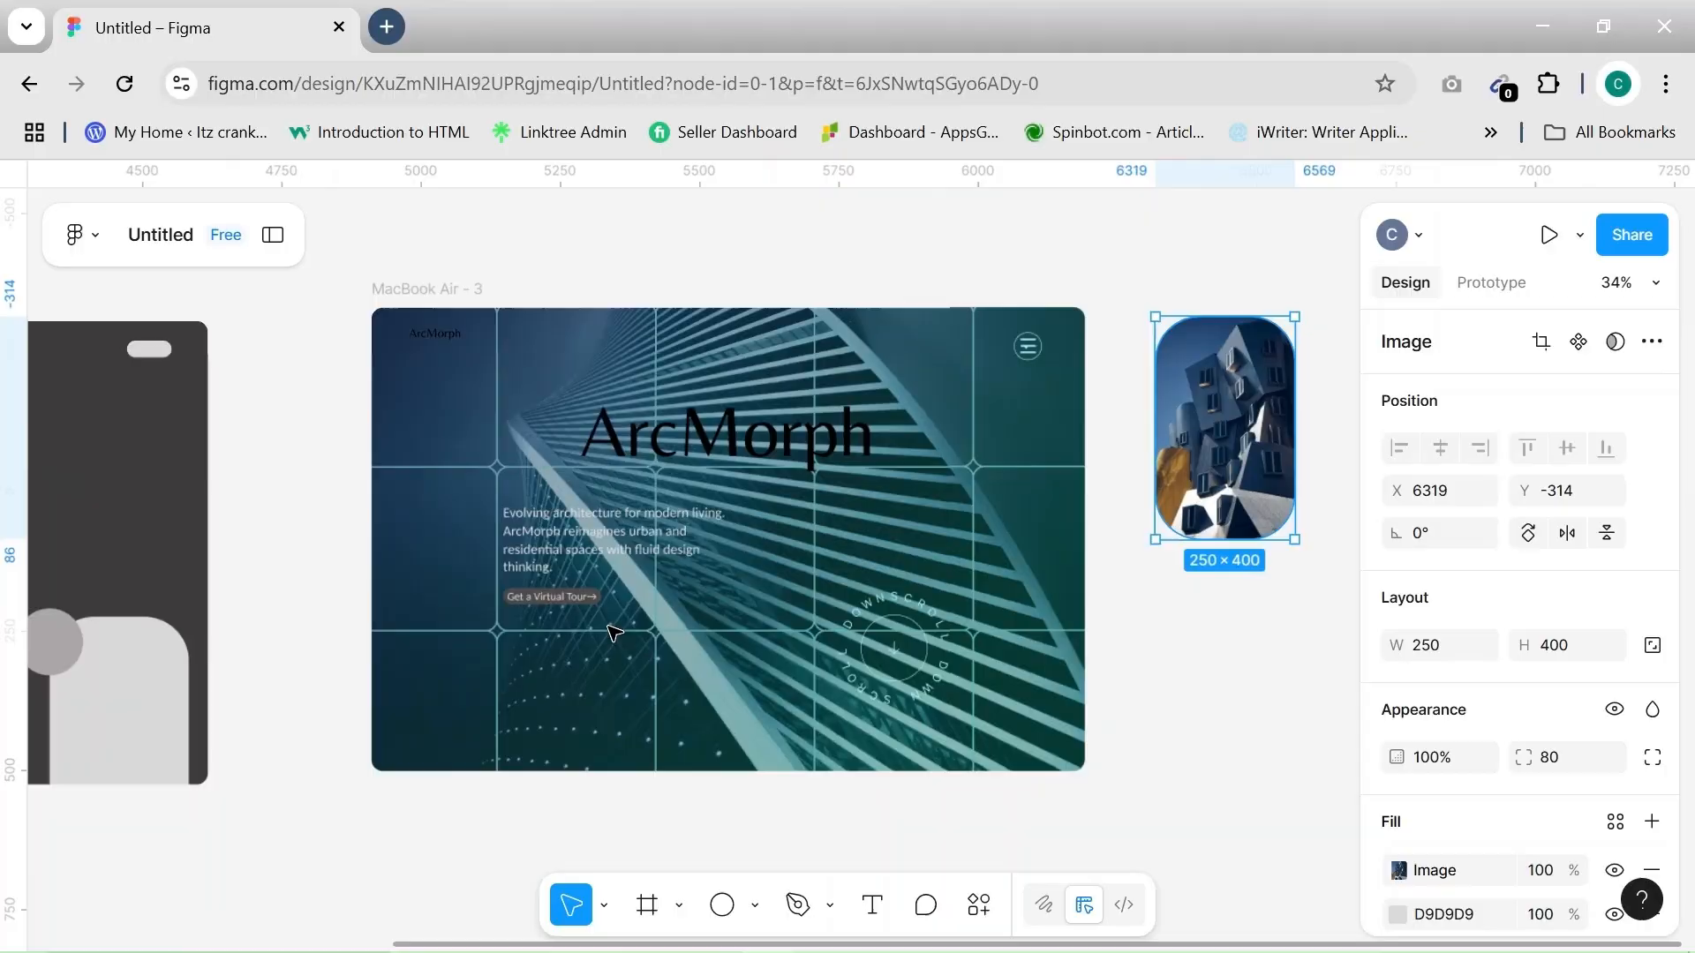
{"action": "scroll", "coordinate": [607, 626], "scroll_direction": "up", "scroll_amount": 5}
{"action": "scroll", "coordinate": [617, 591], "scroll_direction": "up", "scroll_amount": 2}
{"action": "left_click", "coordinate": [636, 535]}
{"action": "scroll", "coordinate": [635, 535], "scroll_direction": "right", "scroll_amount": 1}
{"action": "scroll", "coordinate": [635, 535], "scroll_direction": "down", "scroll_amount": 4}
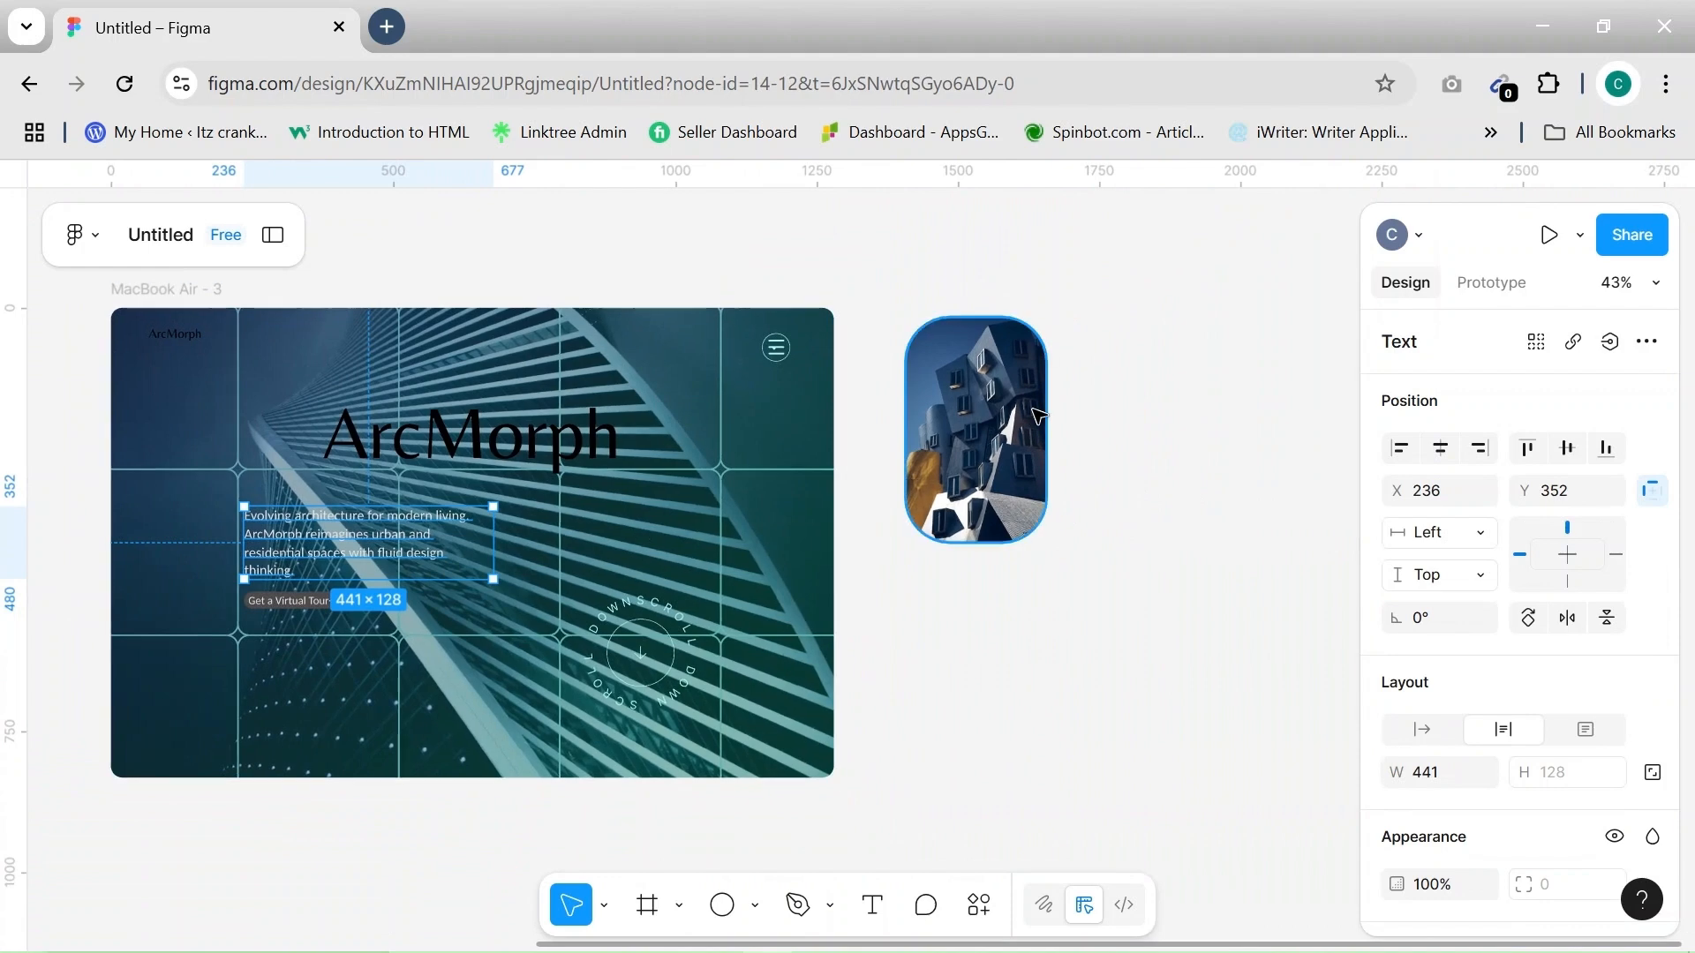
Duplicate the rounded building image beside the original and remove the image fill from the copy
{"action": "left_click", "coordinate": [1038, 414]}
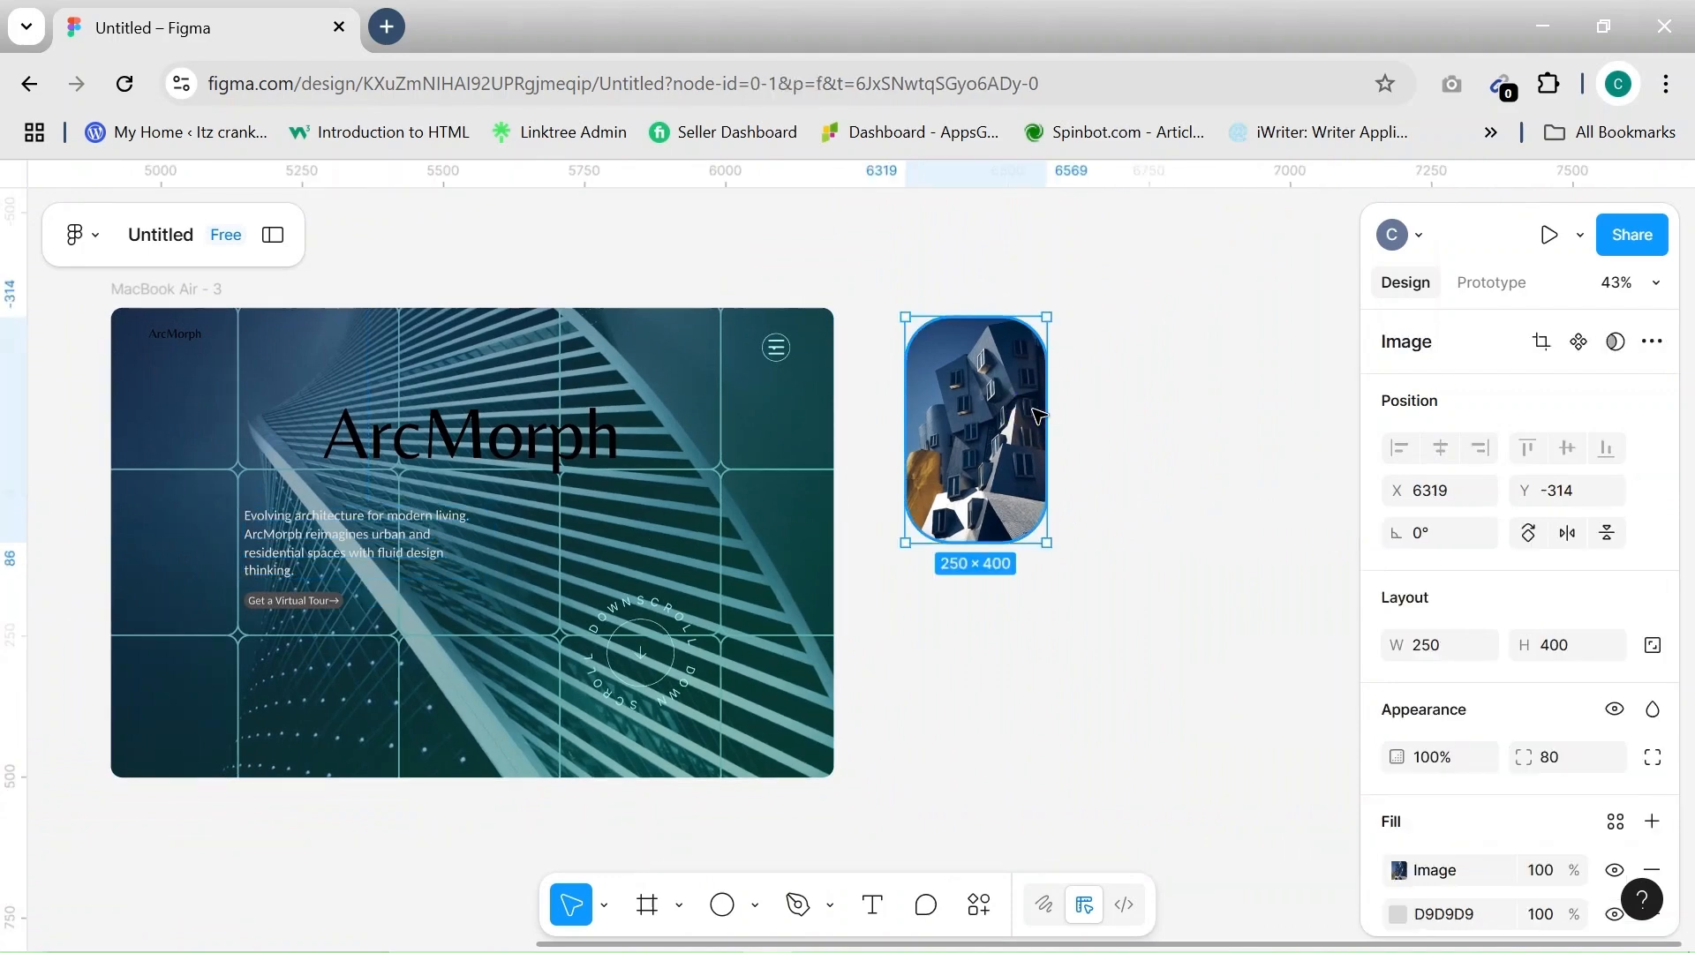
{"action": "left_click_drag", "start_coordinate": [991, 416], "coordinate": [1174, 428]}
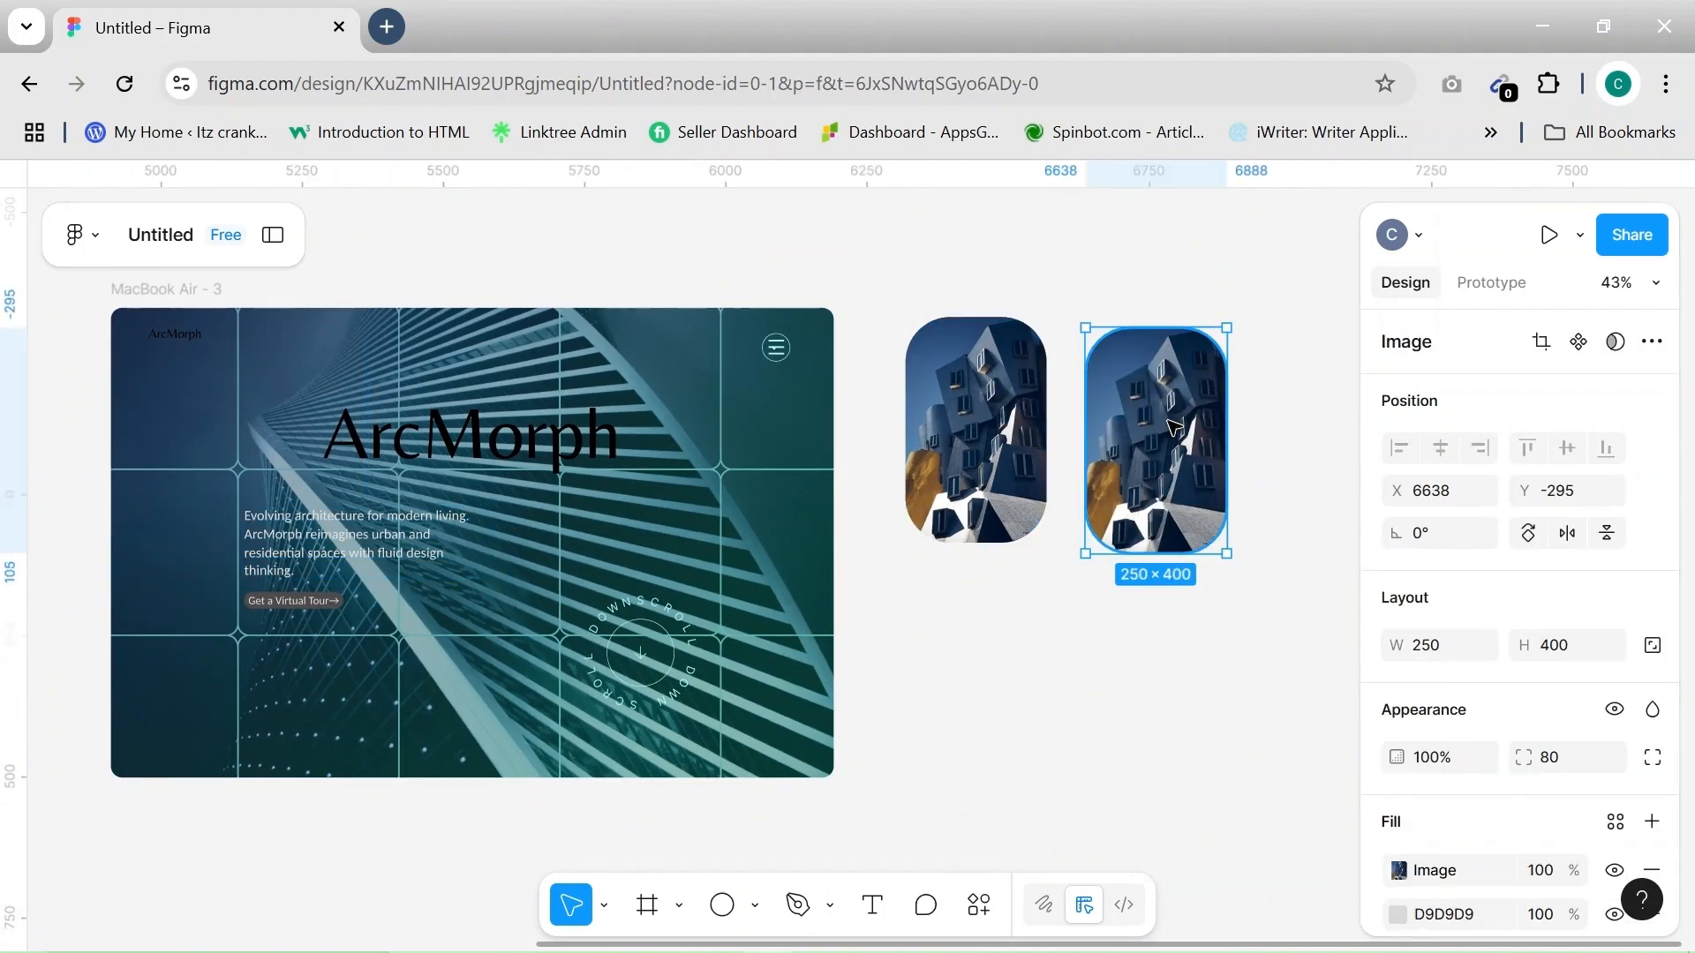
{"action": "scroll", "coordinate": [1456, 671], "scroll_direction": "down", "scroll_amount": 2}
{"action": "left_click", "coordinate": [1652, 716]}
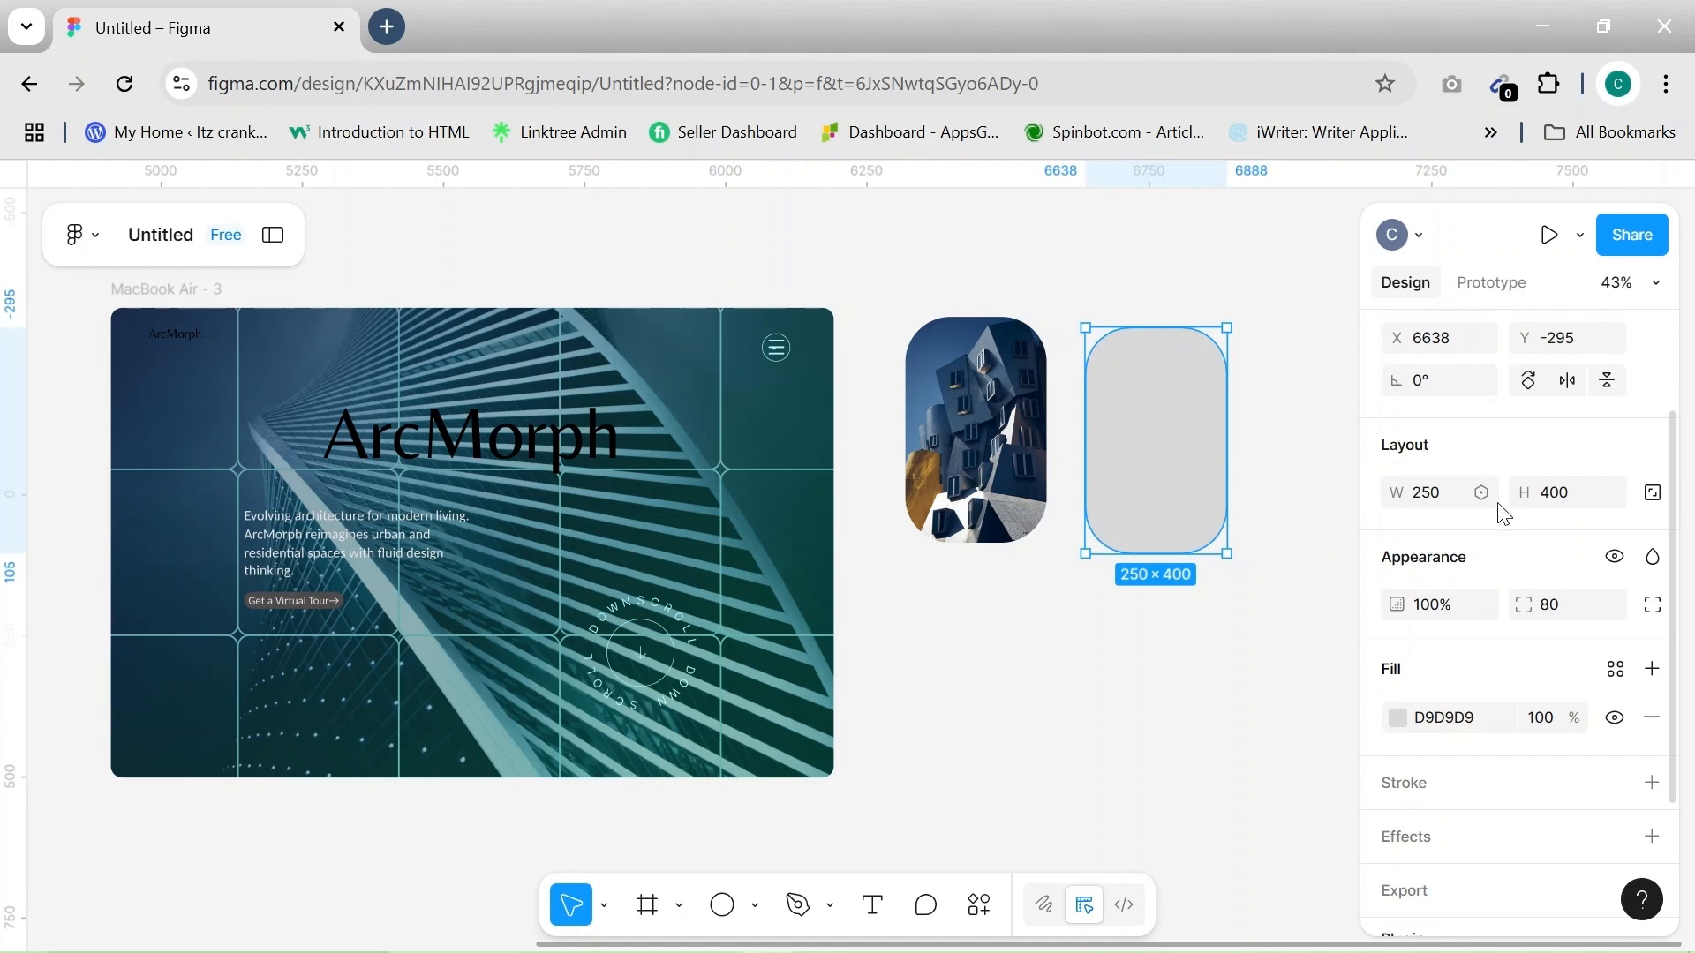
Set the grey rounded copy's size to 400 wide and 250 high
{"action": "left_click", "coordinate": [1432, 501]}
{"action": "key", "text": "BackSpace"}
{"action": "type", "text": "400"}
{"action": "key", "text": "Tab"}
{"action": "type", "text": "250"}
{"action": "left_click", "coordinate": [1045, 686]}
Move the grey rounded rectangle just beyond the building image, to X 6636, Y -64, and set its height to 300
{"action": "left_click", "coordinate": [1197, 408]}
{"action": "left_click_drag", "start_coordinate": [1197, 408], "coordinate": [1324, 530]}
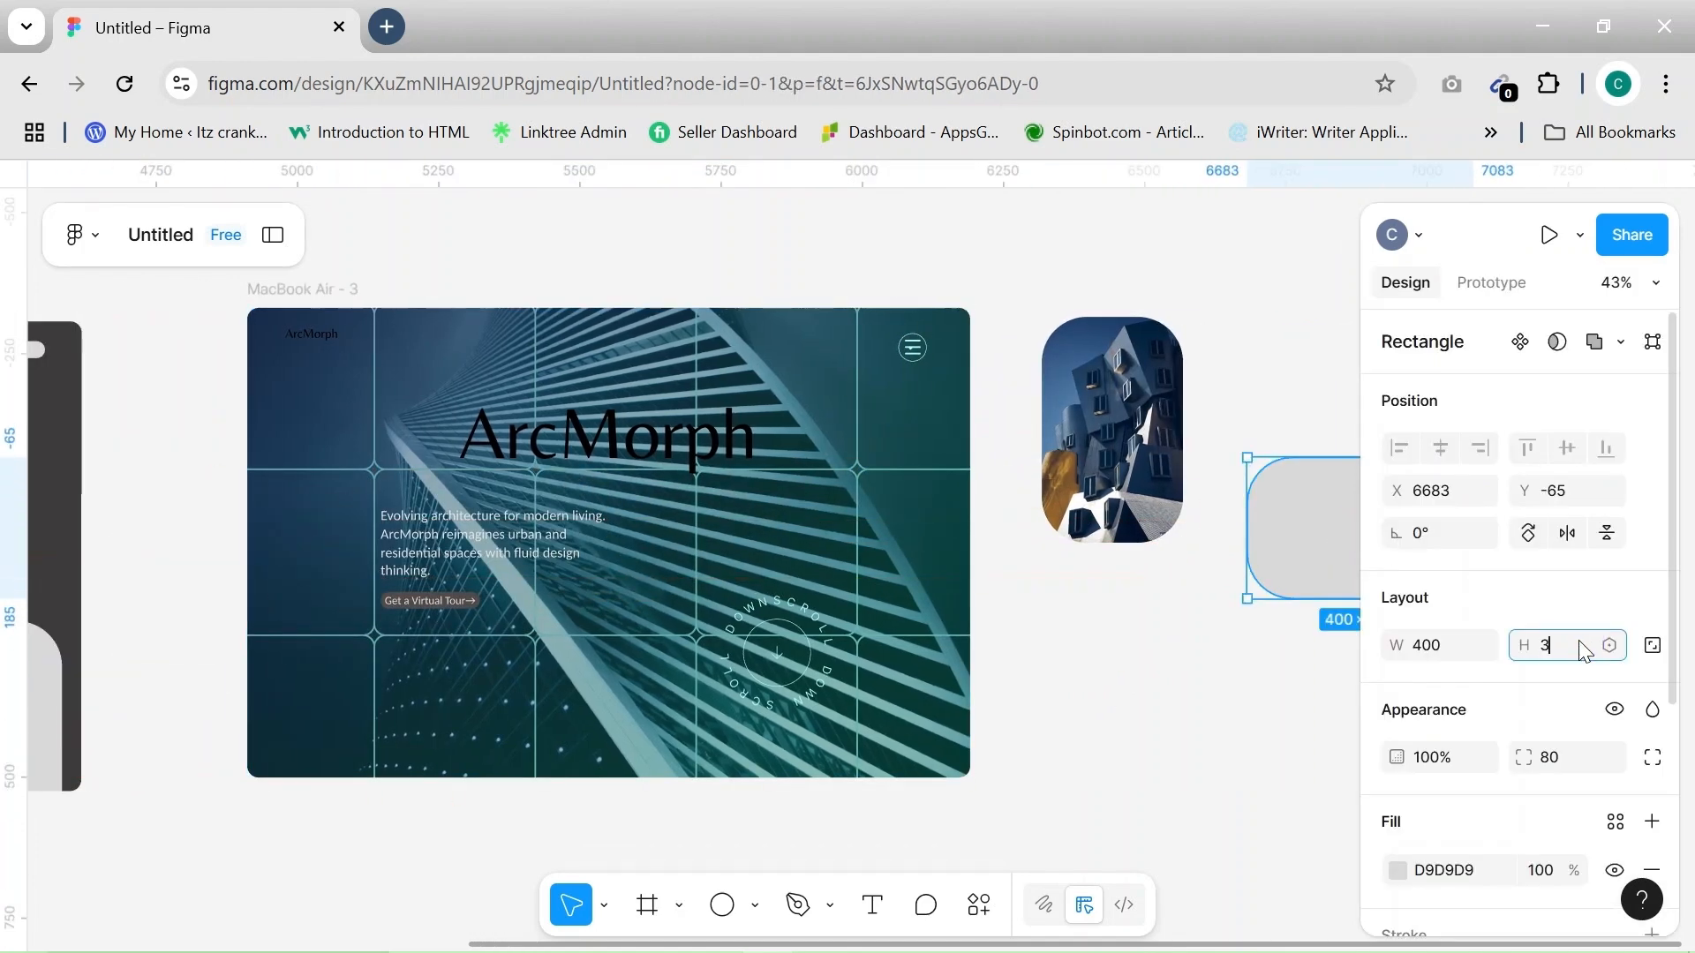
{"action": "left_click", "coordinate": [1127, 704]}
{"action": "left_click_drag", "start_coordinate": [1339, 530], "coordinate": [1312, 533]}
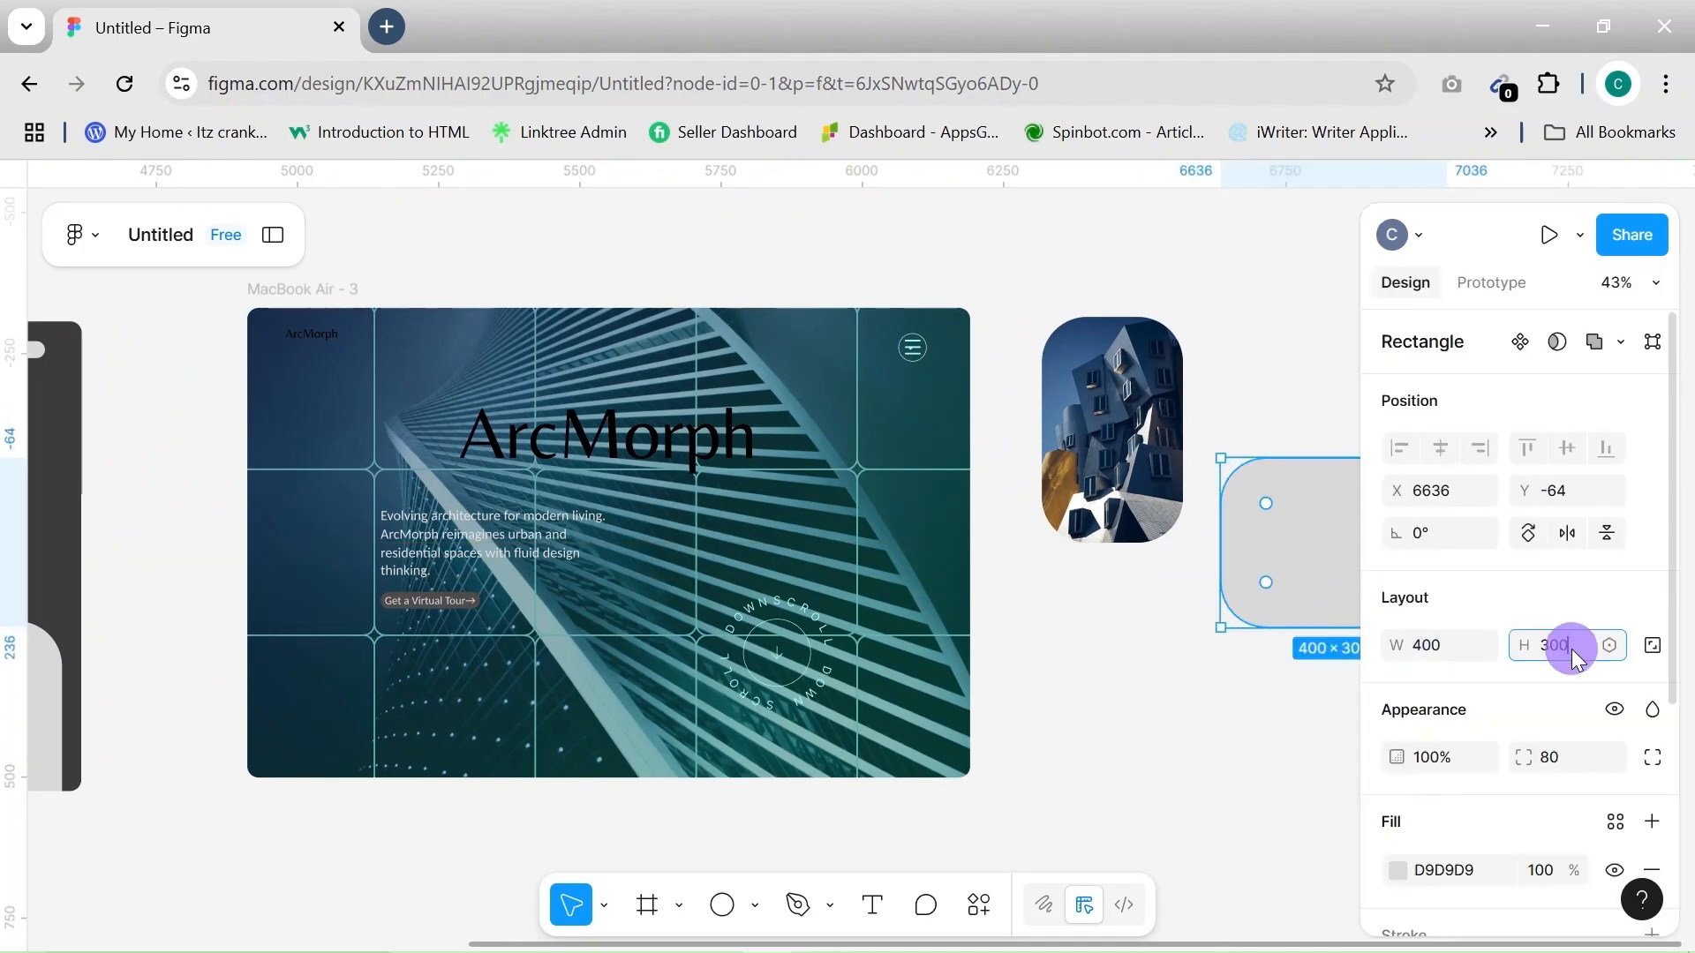
Set the grey rounded rectangle's height to 280 and increase its width slightly
{"action": "left_click", "coordinate": [1423, 645]}
{"action": "type", "text": "280"}
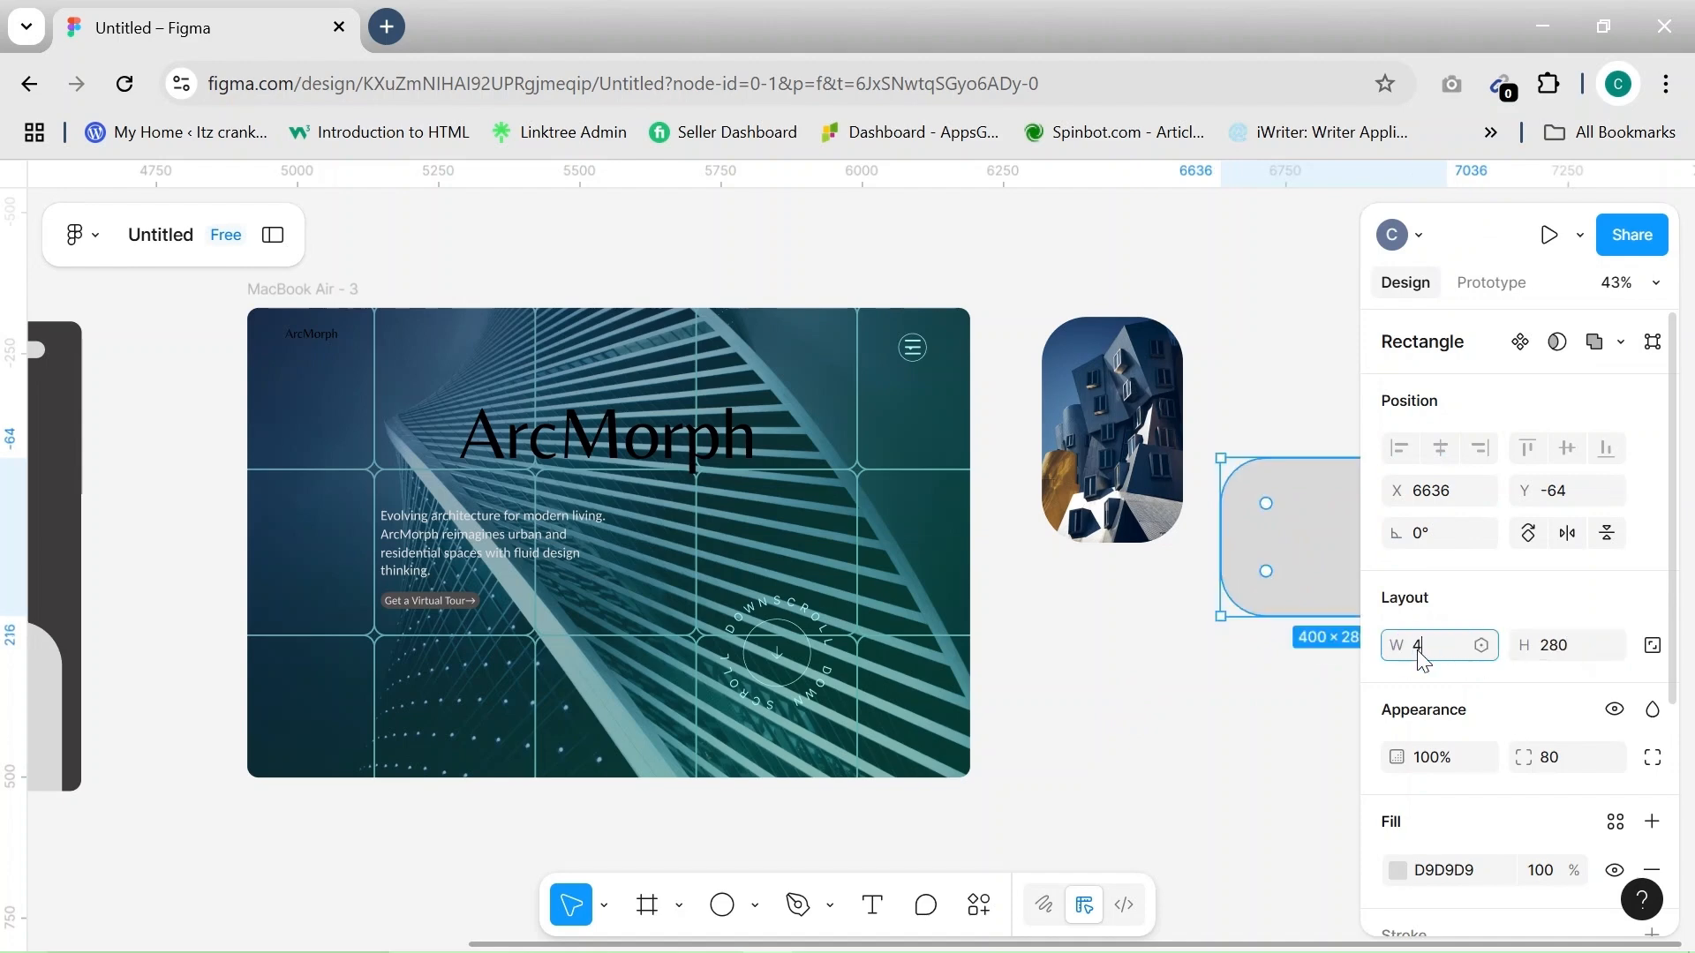
{"action": "left_click", "coordinate": [1099, 727]}
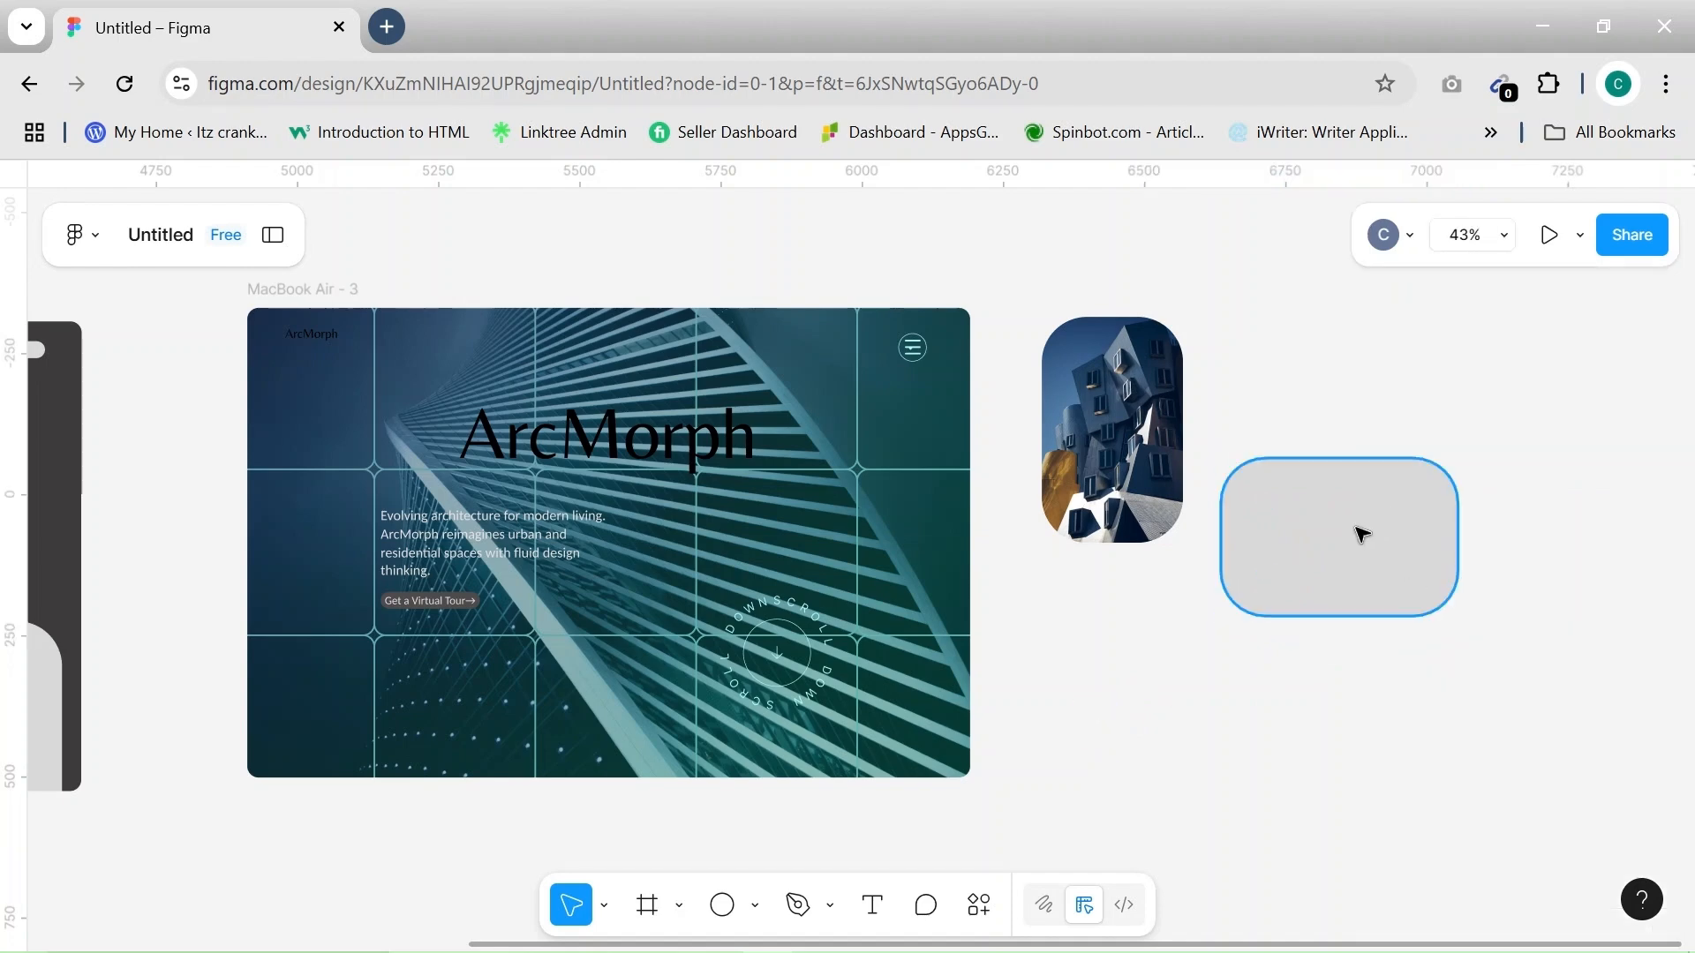
Add a 1-pixel inside stroke in AAF9F5 to the grey rounded rectangle
{"action": "scroll", "coordinate": [1362, 534], "scroll_direction": "right", "scroll_amount": 3}
{"action": "left_click", "coordinate": [1222, 544]}
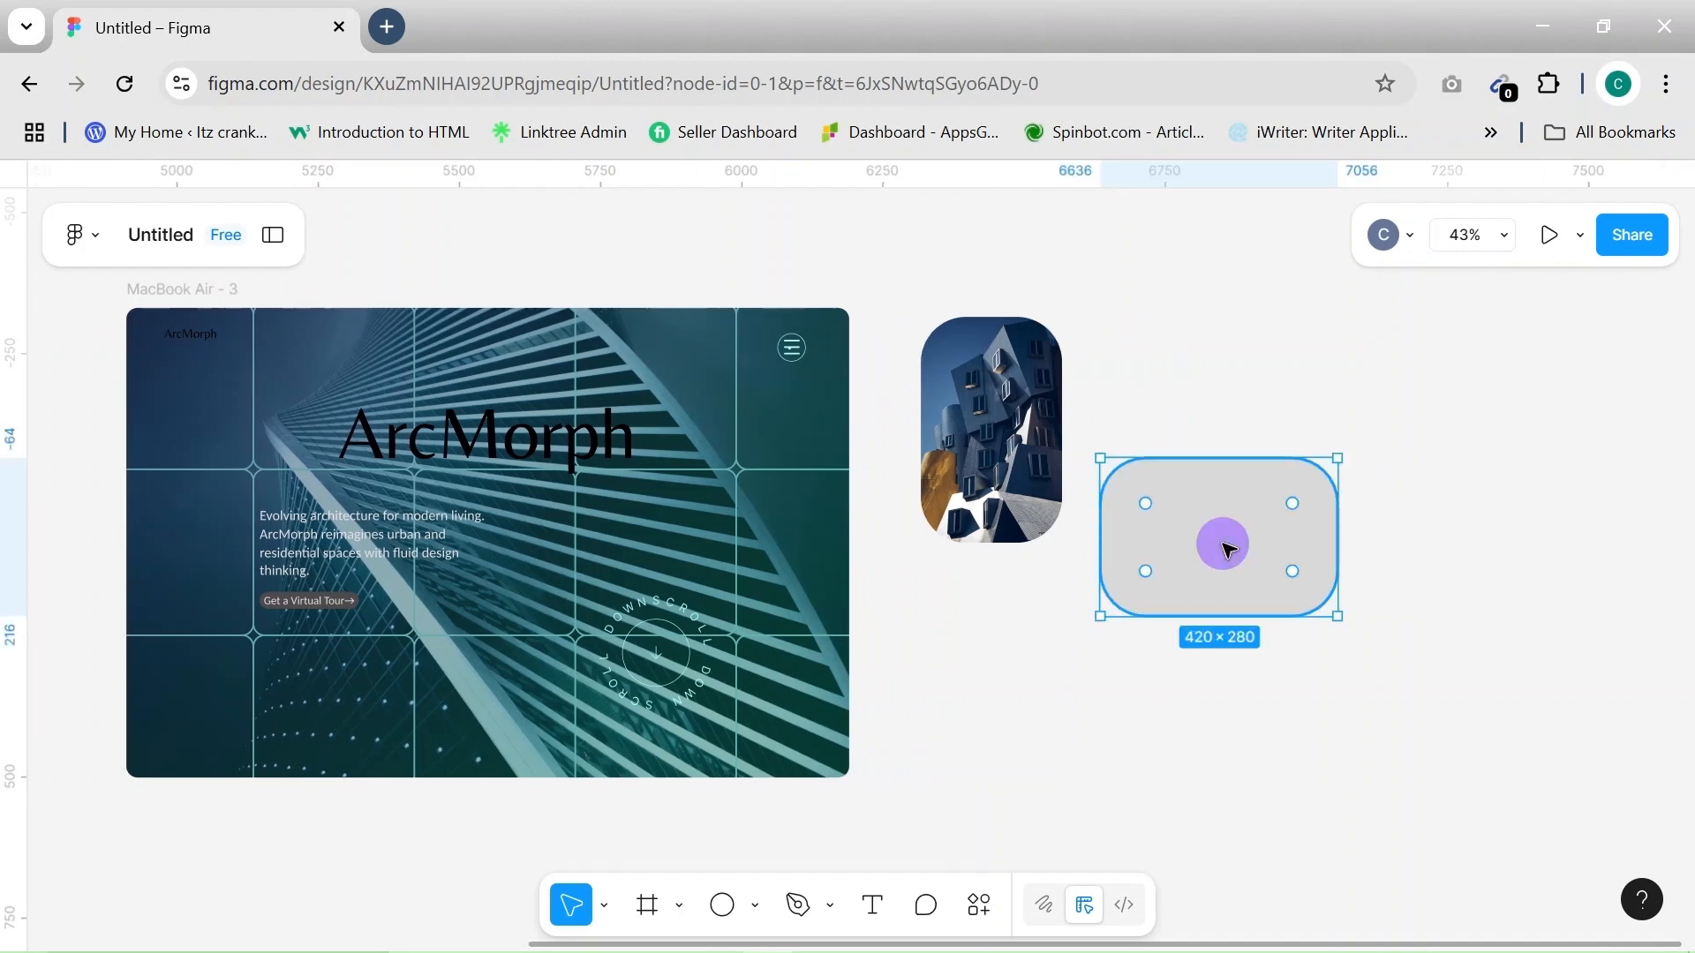
{"action": "scroll", "coordinate": [1489, 776], "scroll_direction": "down", "scroll_amount": 2}
{"action": "left_click", "coordinate": [1651, 741]}
{"action": "scroll", "coordinate": [1135, 795], "scroll_direction": "down", "scroll_amount": 3}
{"action": "left_click", "coordinate": [1079, 810]}
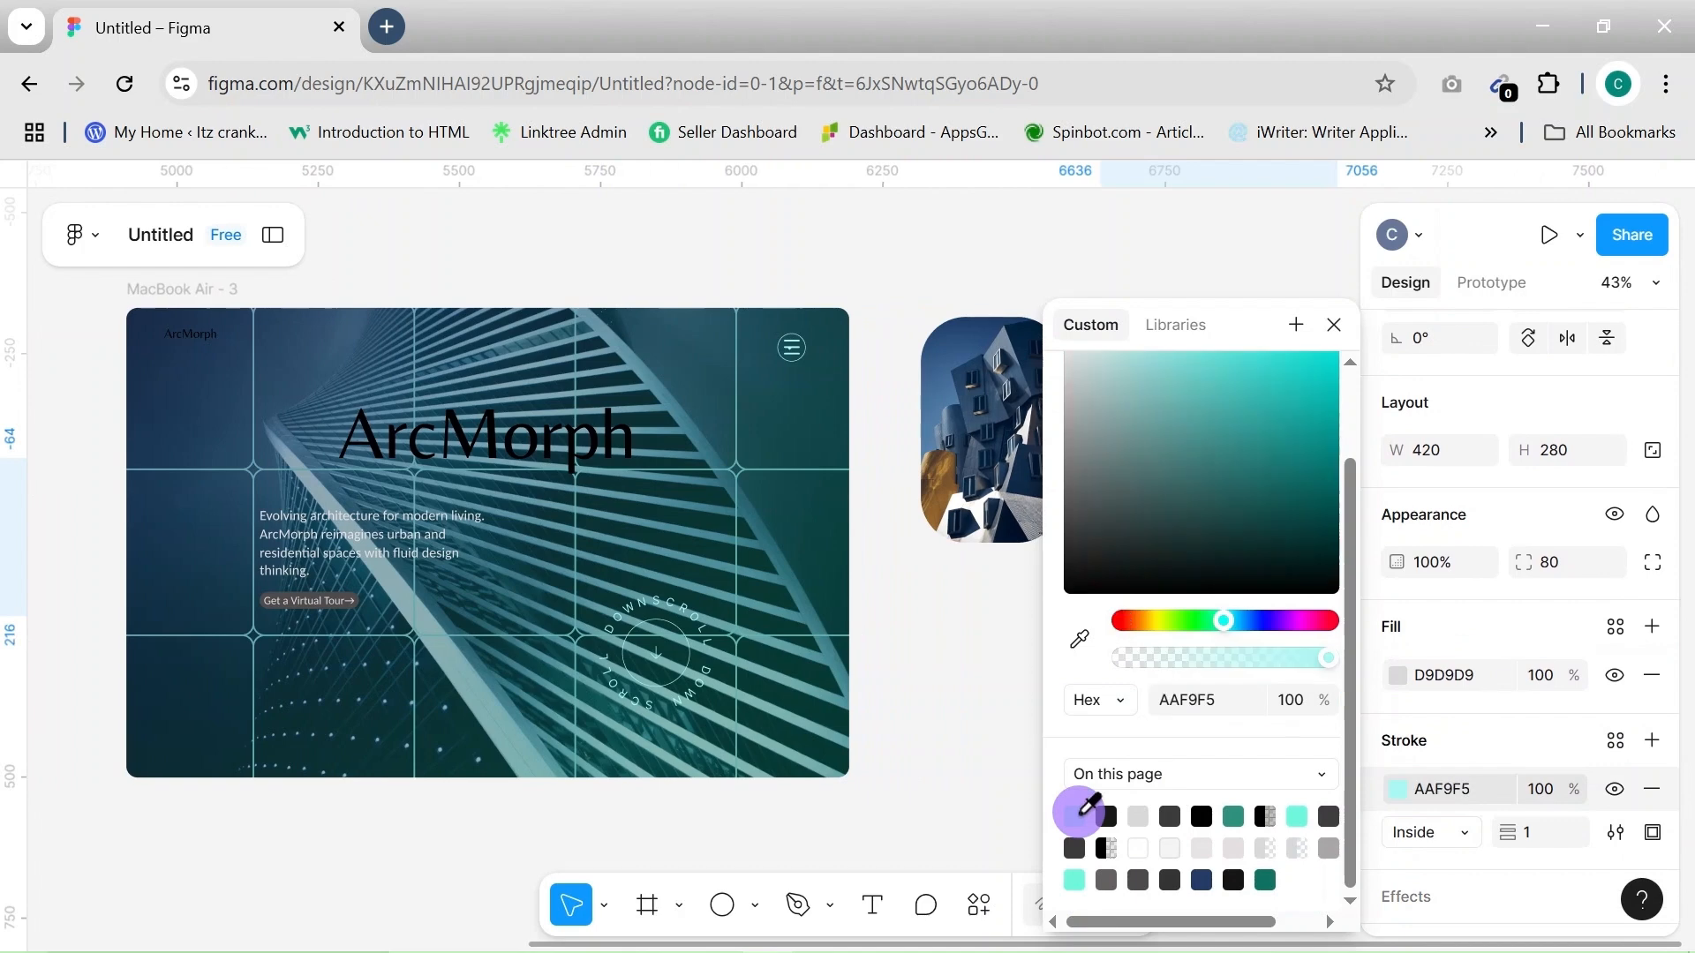
{"action": "left_click", "coordinate": [929, 745]}
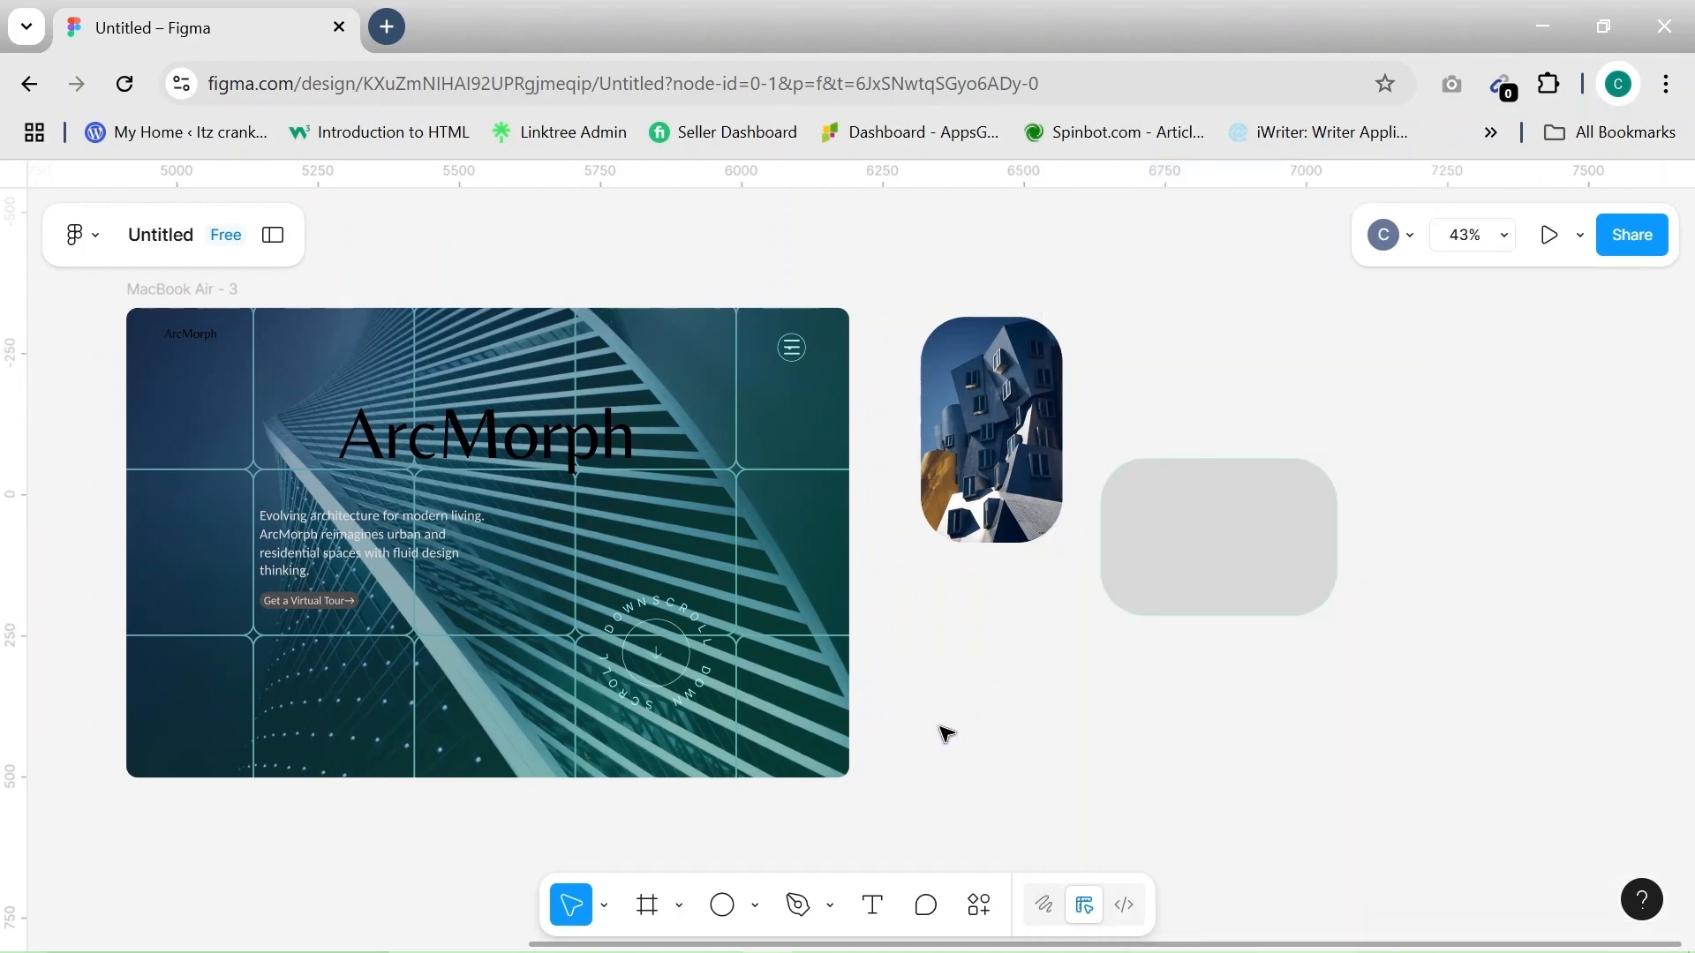
Remove the stroke from the grey rounded rectangle
{"action": "left_click", "coordinate": [1192, 548]}
{"action": "scroll", "coordinate": [1587, 782], "scroll_direction": "down", "scroll_amount": 2}
{"action": "left_click", "coordinate": [1651, 792]}
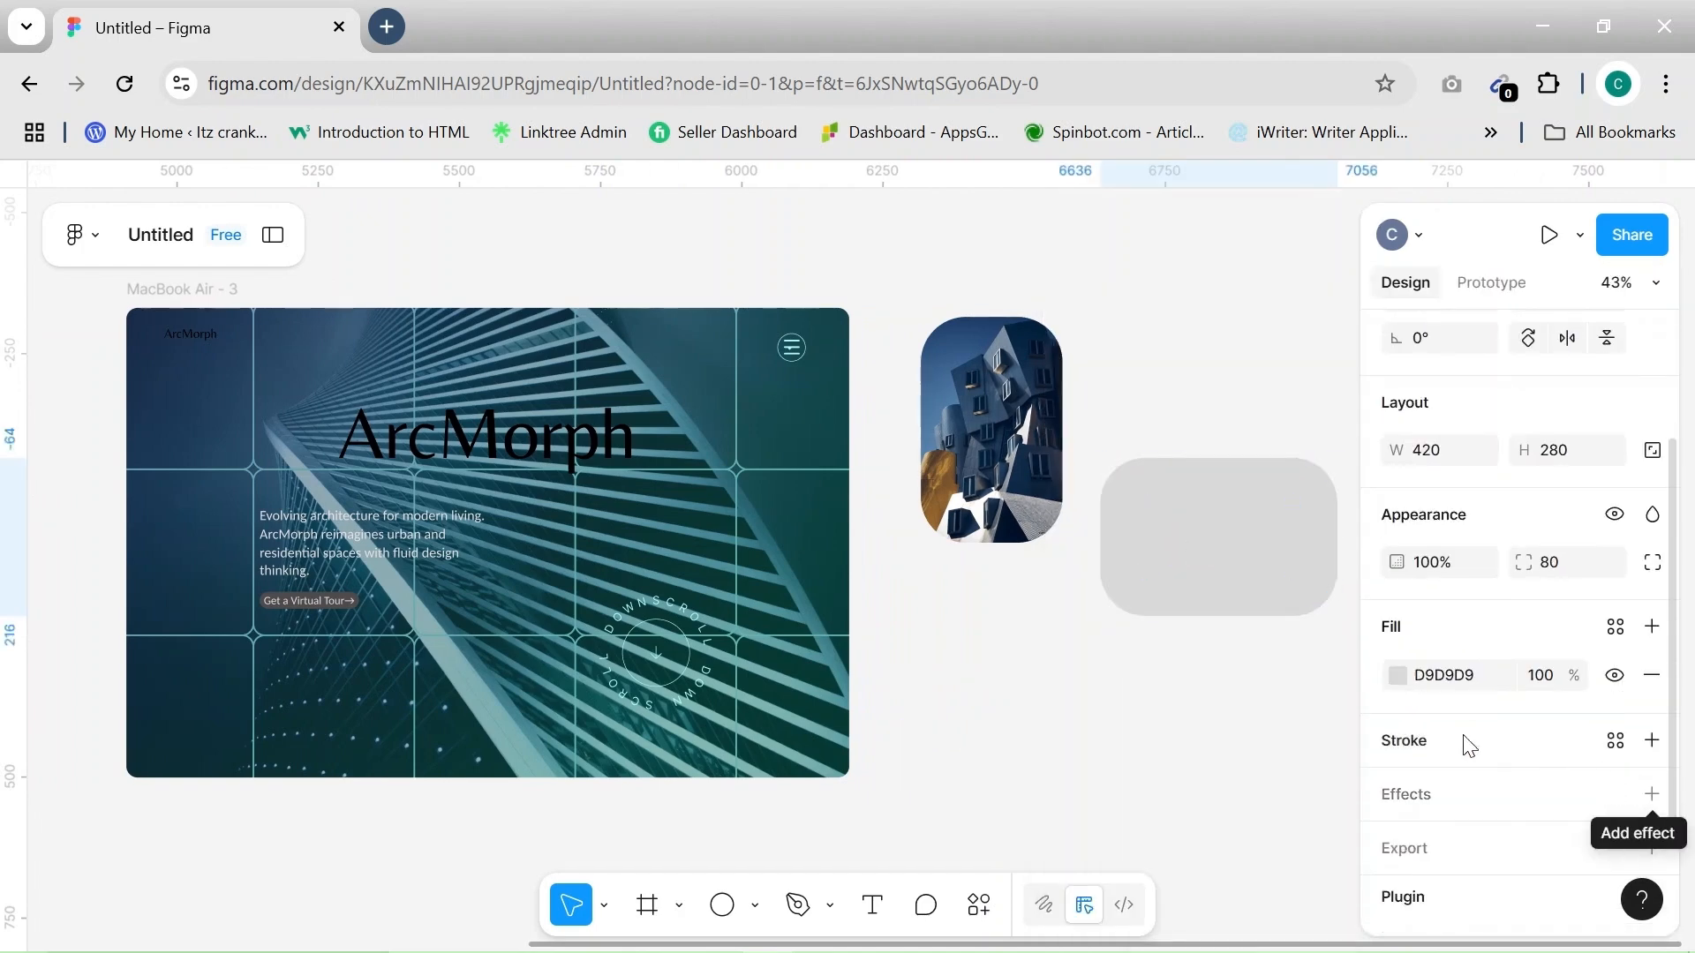
Change the grey rectangle's fill to a linear gradient running from 233B68 to 0E7263
{"action": "left_click", "coordinate": [1397, 675]}
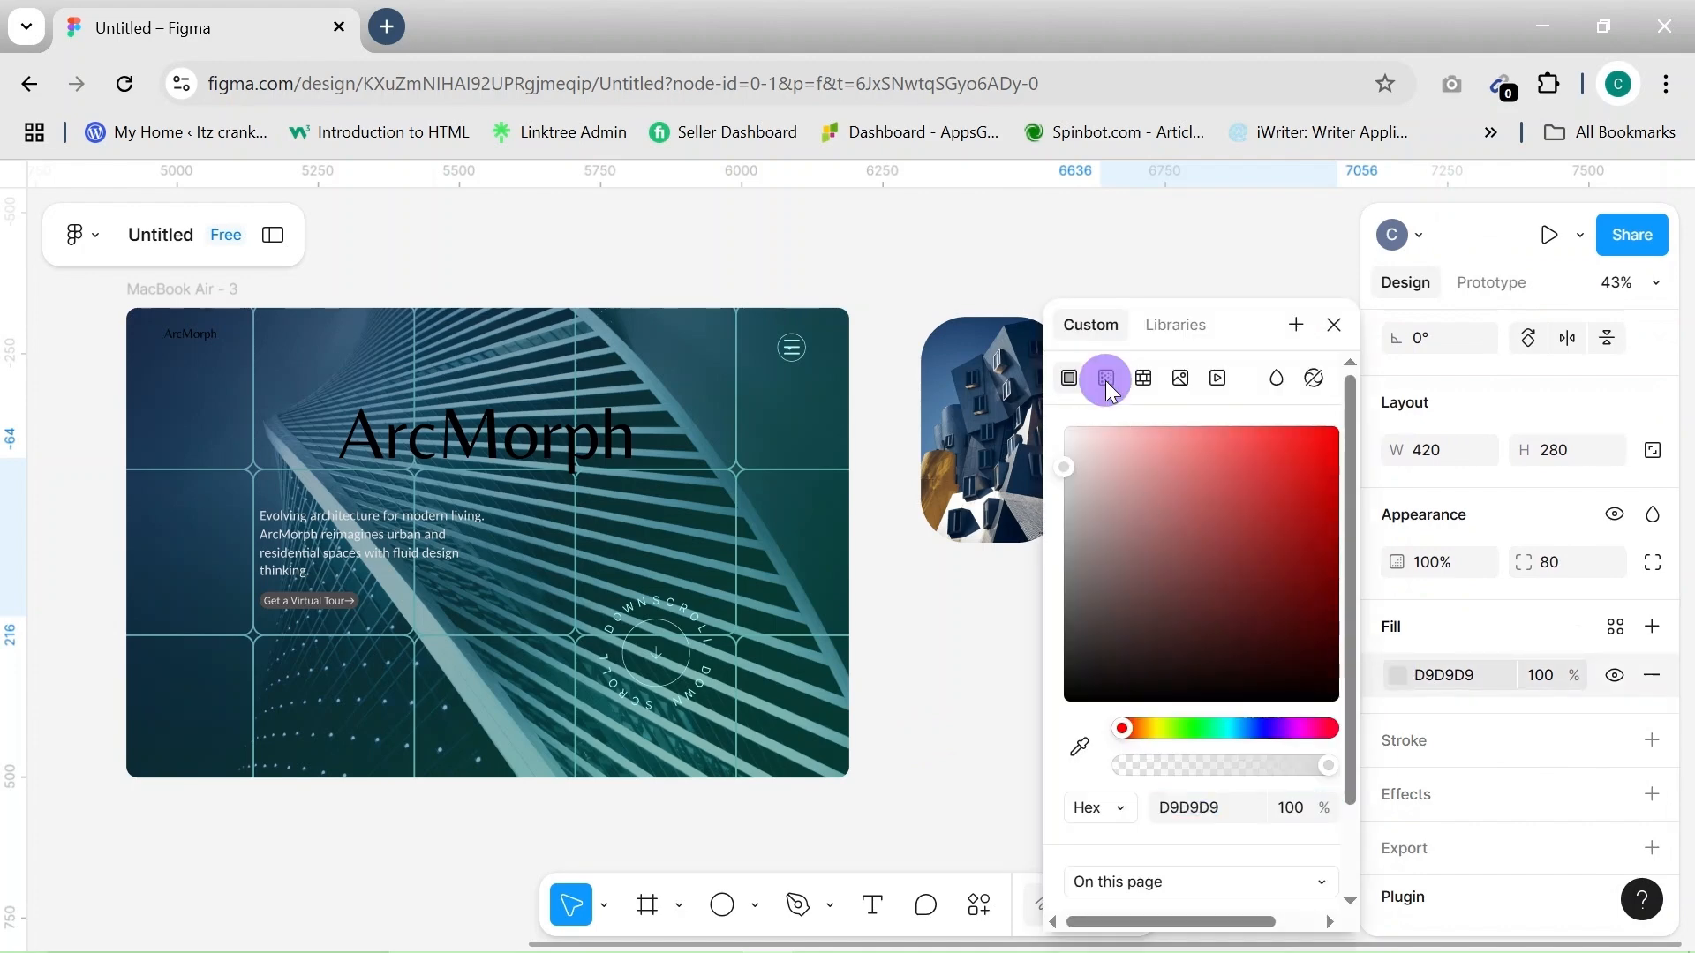
{"action": "left_click", "coordinate": [1105, 377]}
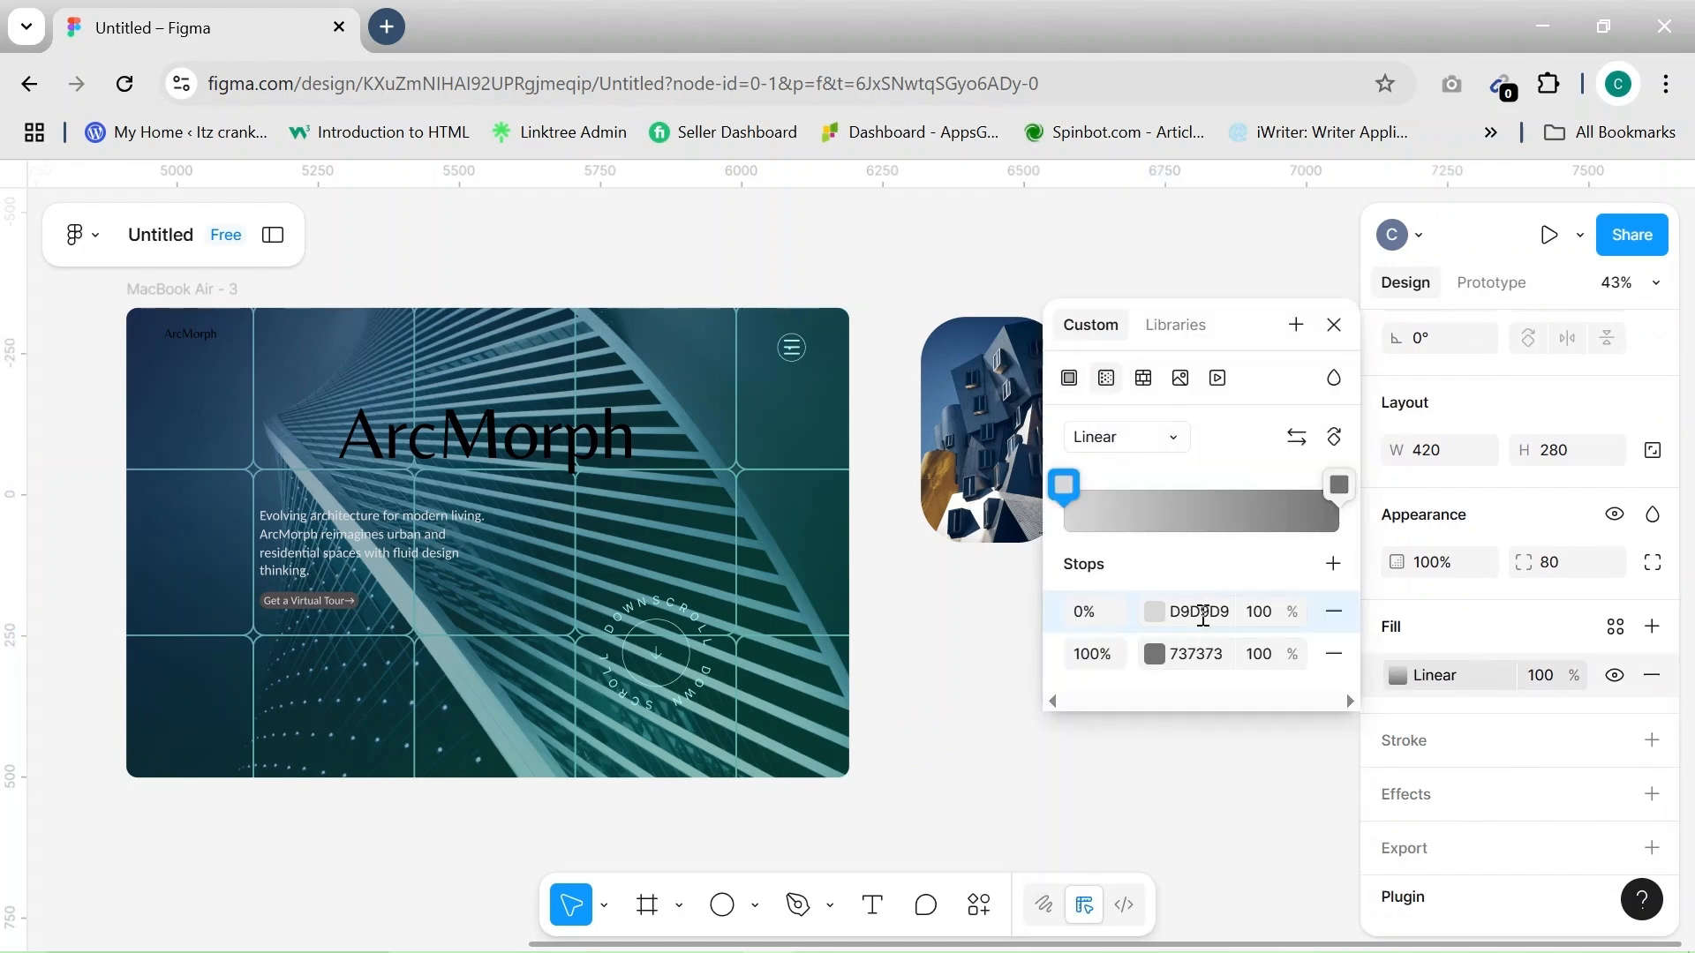
{"action": "left_click", "coordinate": [1154, 612]}
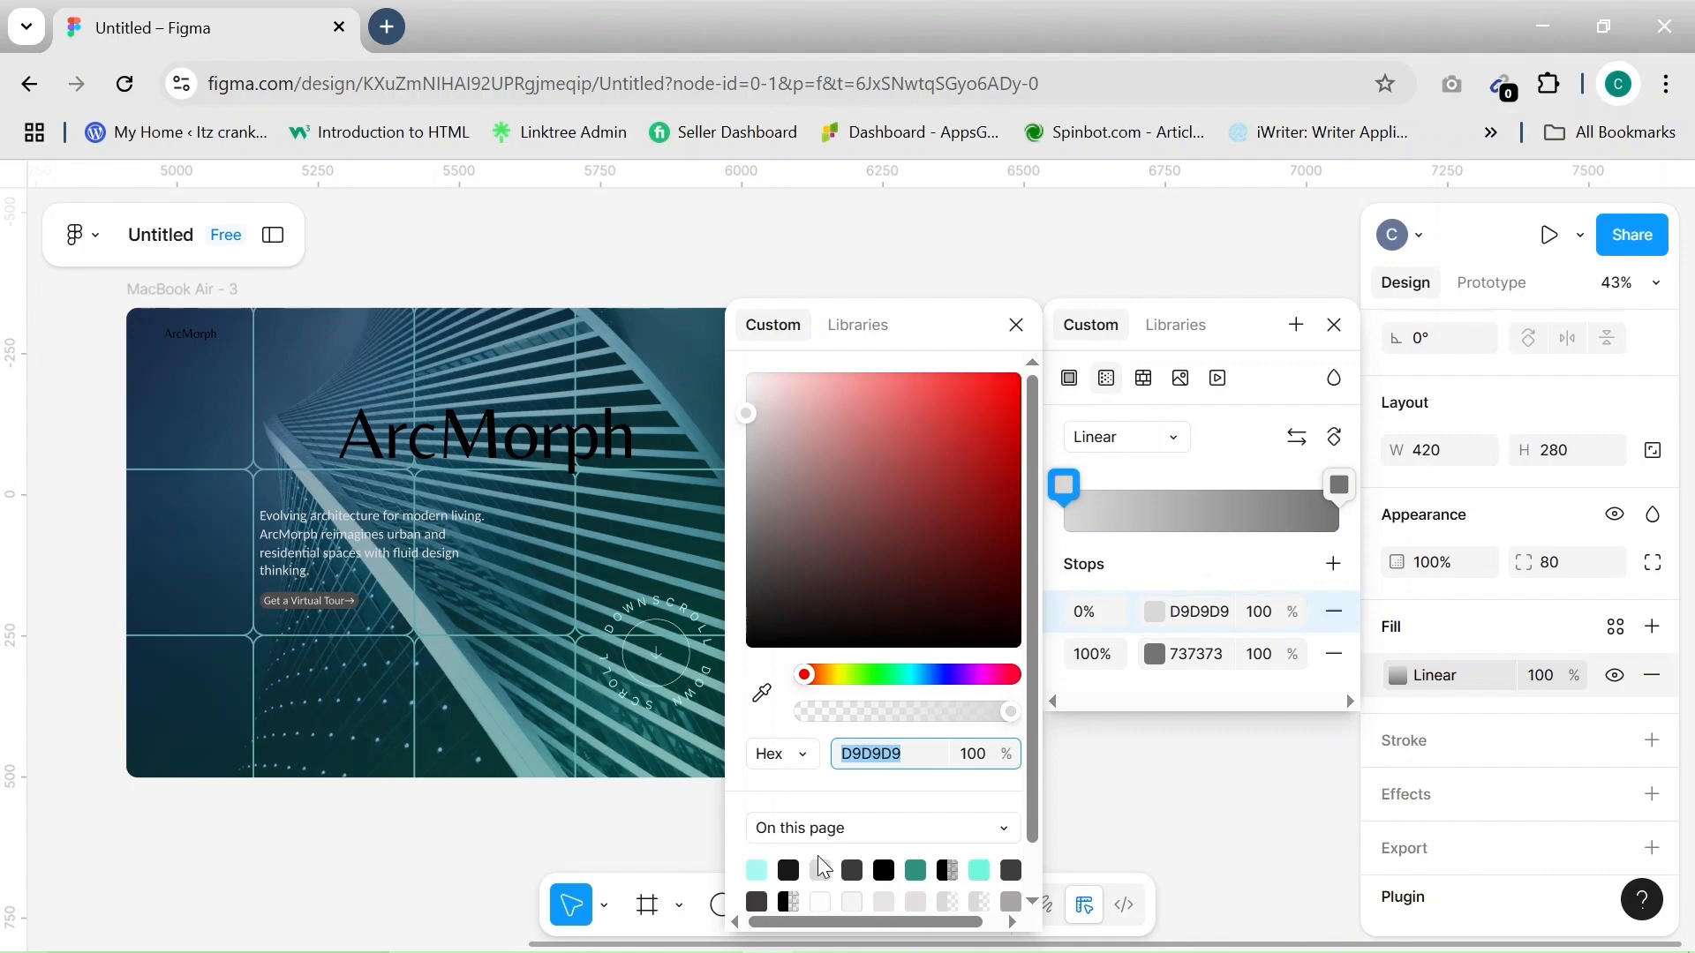
{"action": "scroll", "coordinate": [930, 859], "scroll_direction": "down", "scroll_amount": 1}
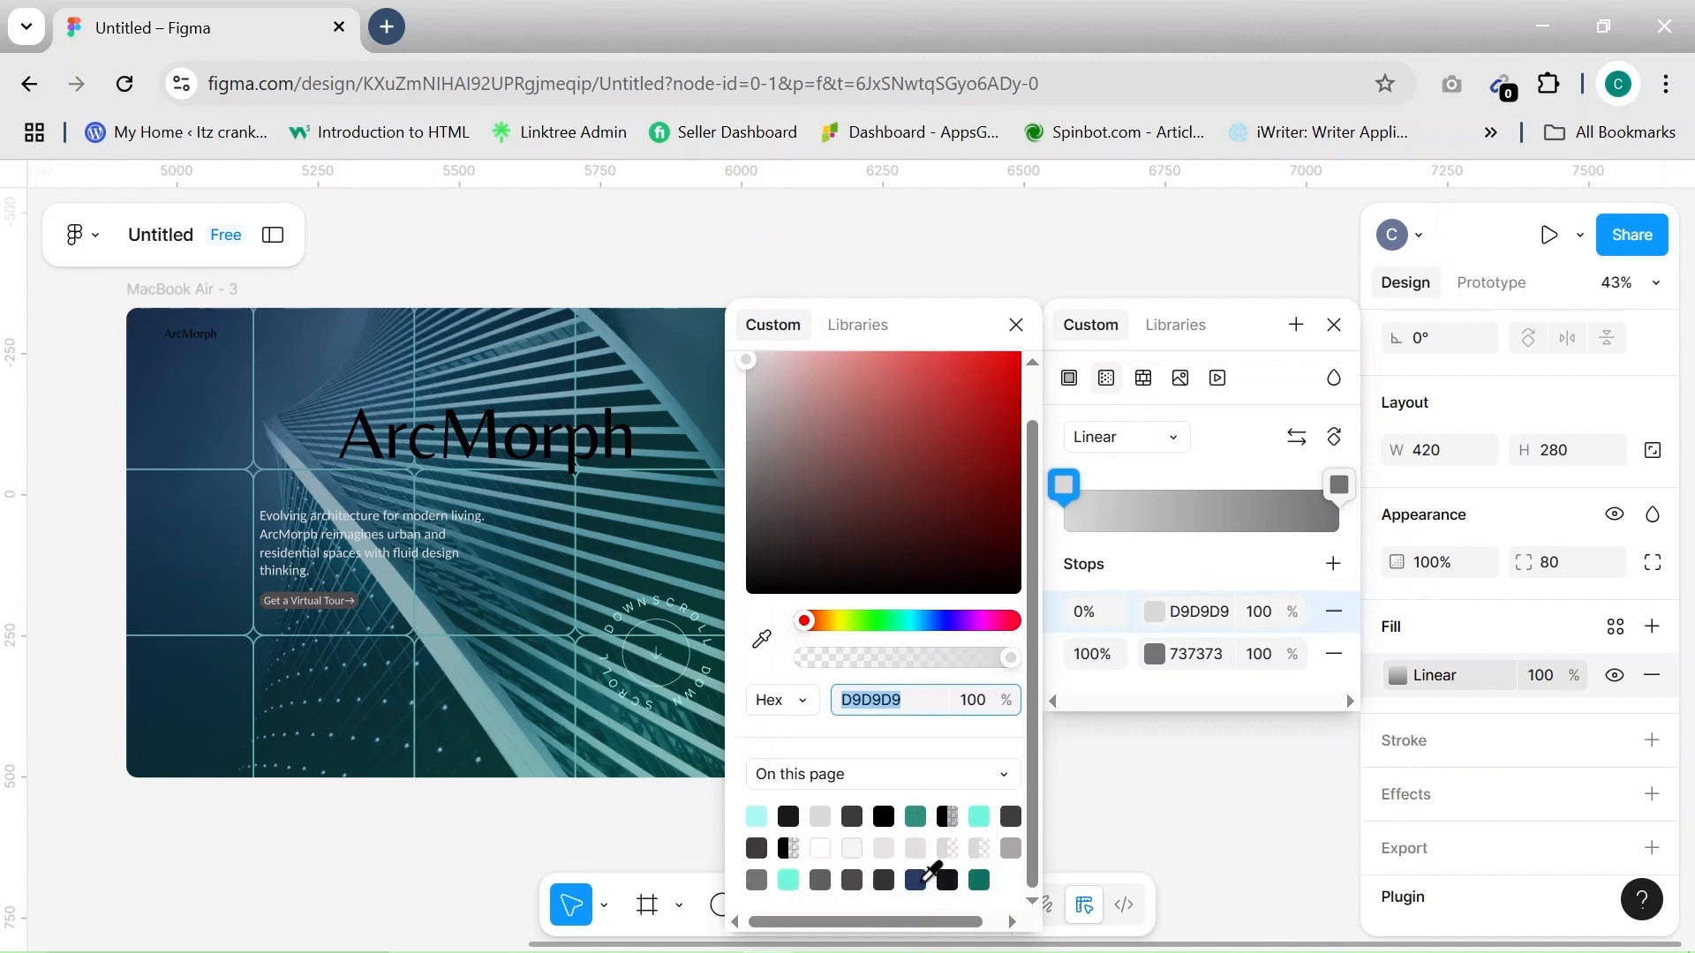
{"action": "left_click", "coordinate": [918, 880]}
{"action": "left_click", "coordinate": [1155, 654]}
{"action": "scroll", "coordinate": [989, 847], "scroll_direction": "down", "scroll_amount": 1}
{"action": "left_click", "coordinate": [979, 880]}
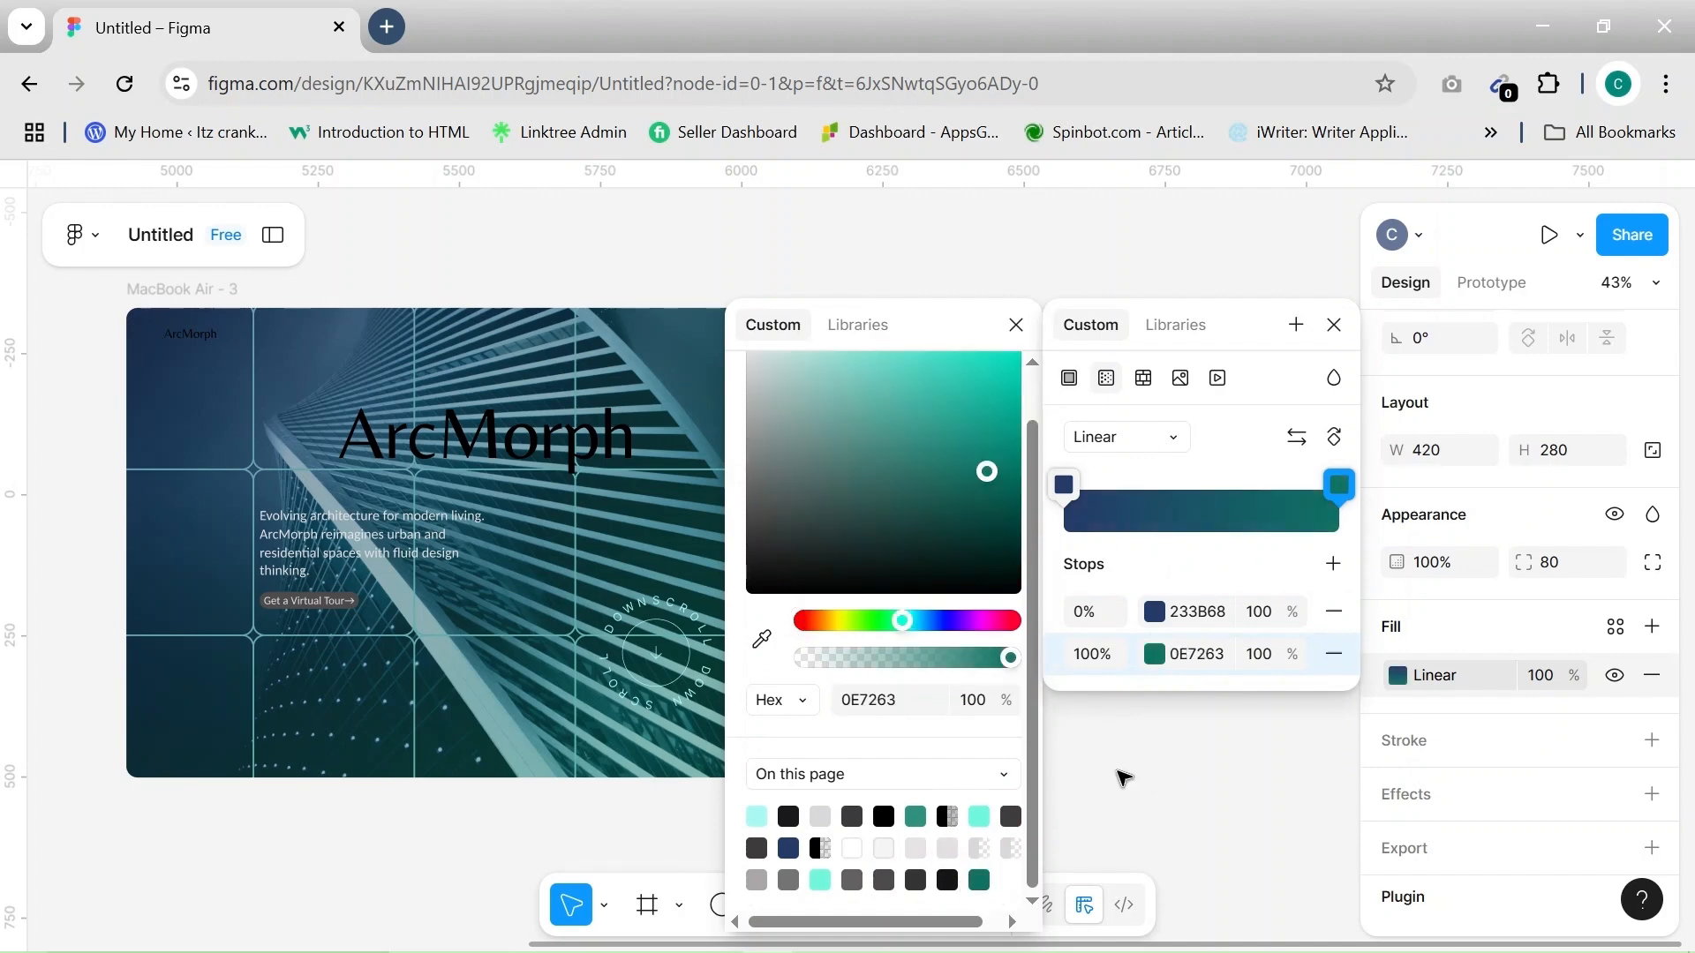
{"action": "left_click", "coordinate": [1123, 777]}
Angle the gradient diagonally, with blue starting at the rectangle's upper-right corner and green ending at its lower-left
{"action": "scroll", "coordinate": [1112, 706], "scroll_direction": "right", "scroll_amount": 3}
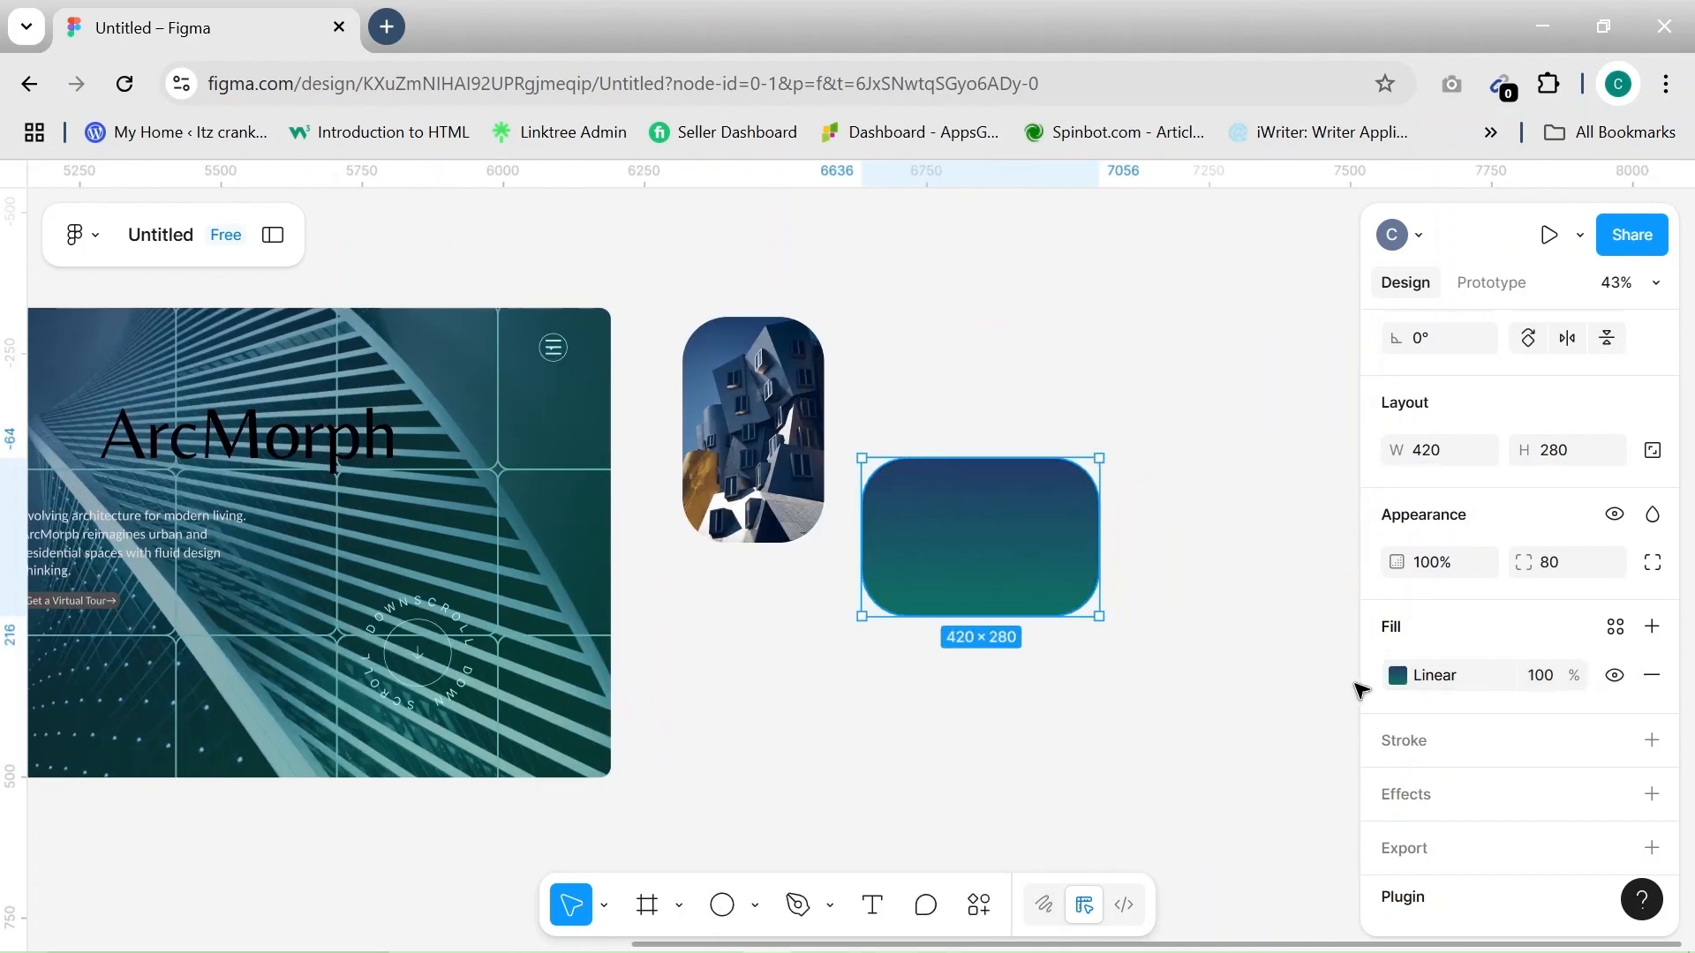
{"action": "left_click", "coordinate": [1397, 675]}
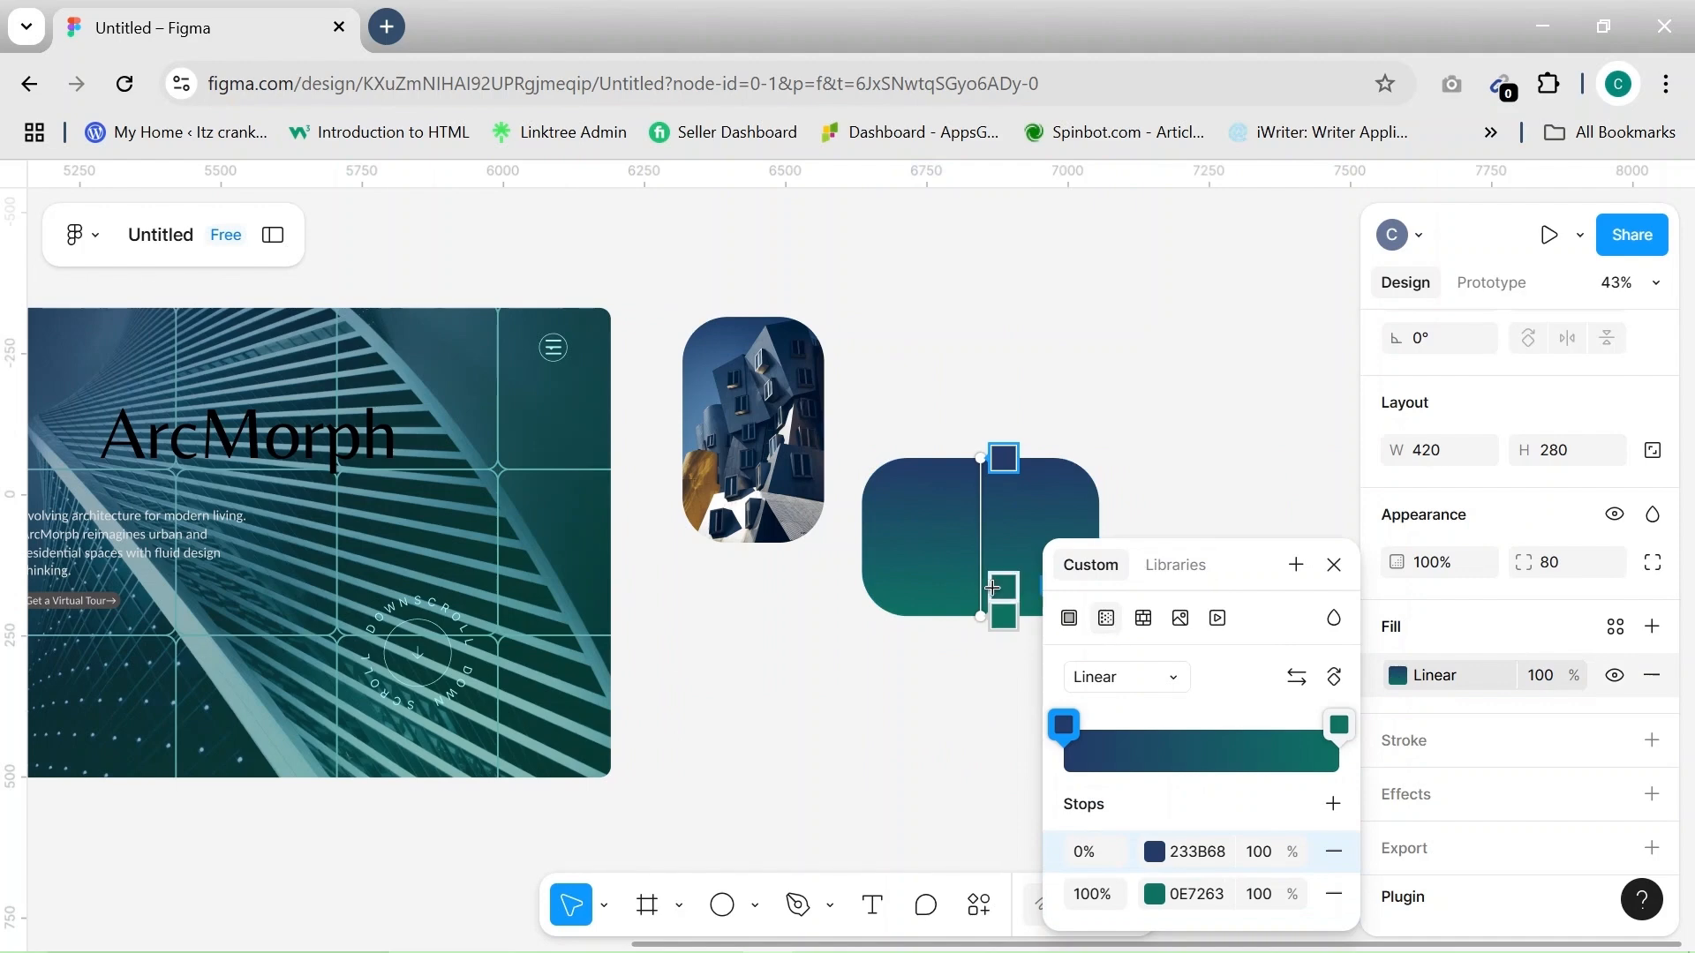
{"action": "left_click_drag", "start_coordinate": [979, 616], "coordinate": [922, 609]}
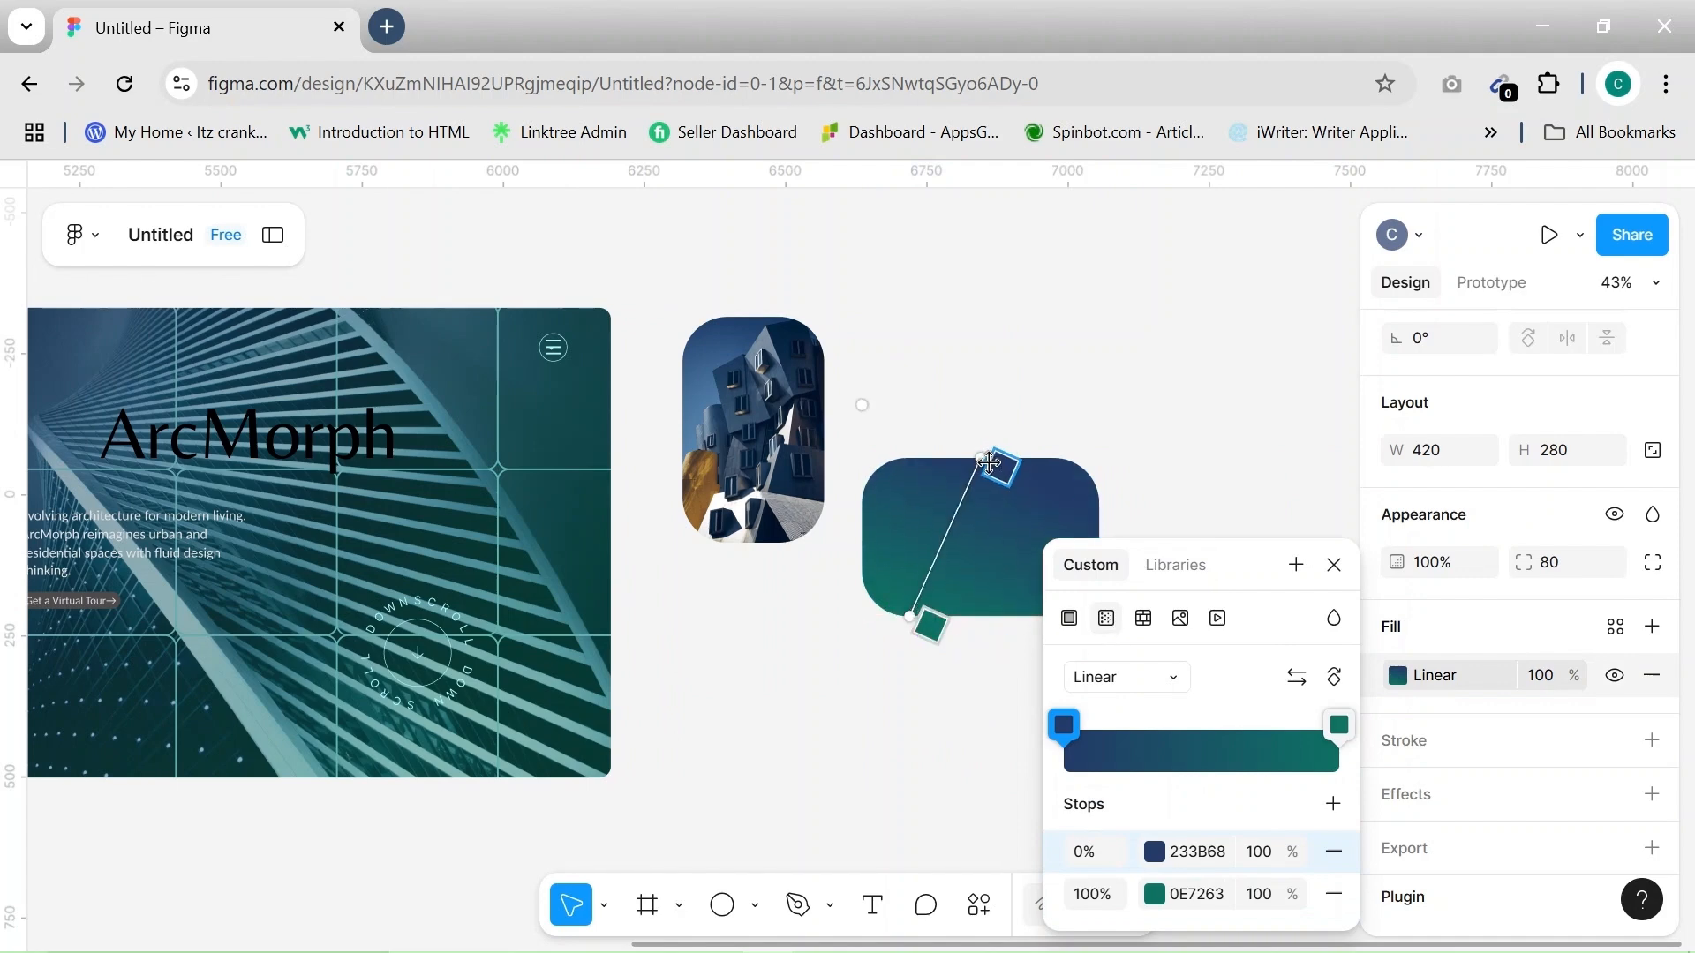
{"action": "left_click_drag", "start_coordinate": [981, 459], "coordinate": [1075, 484]}
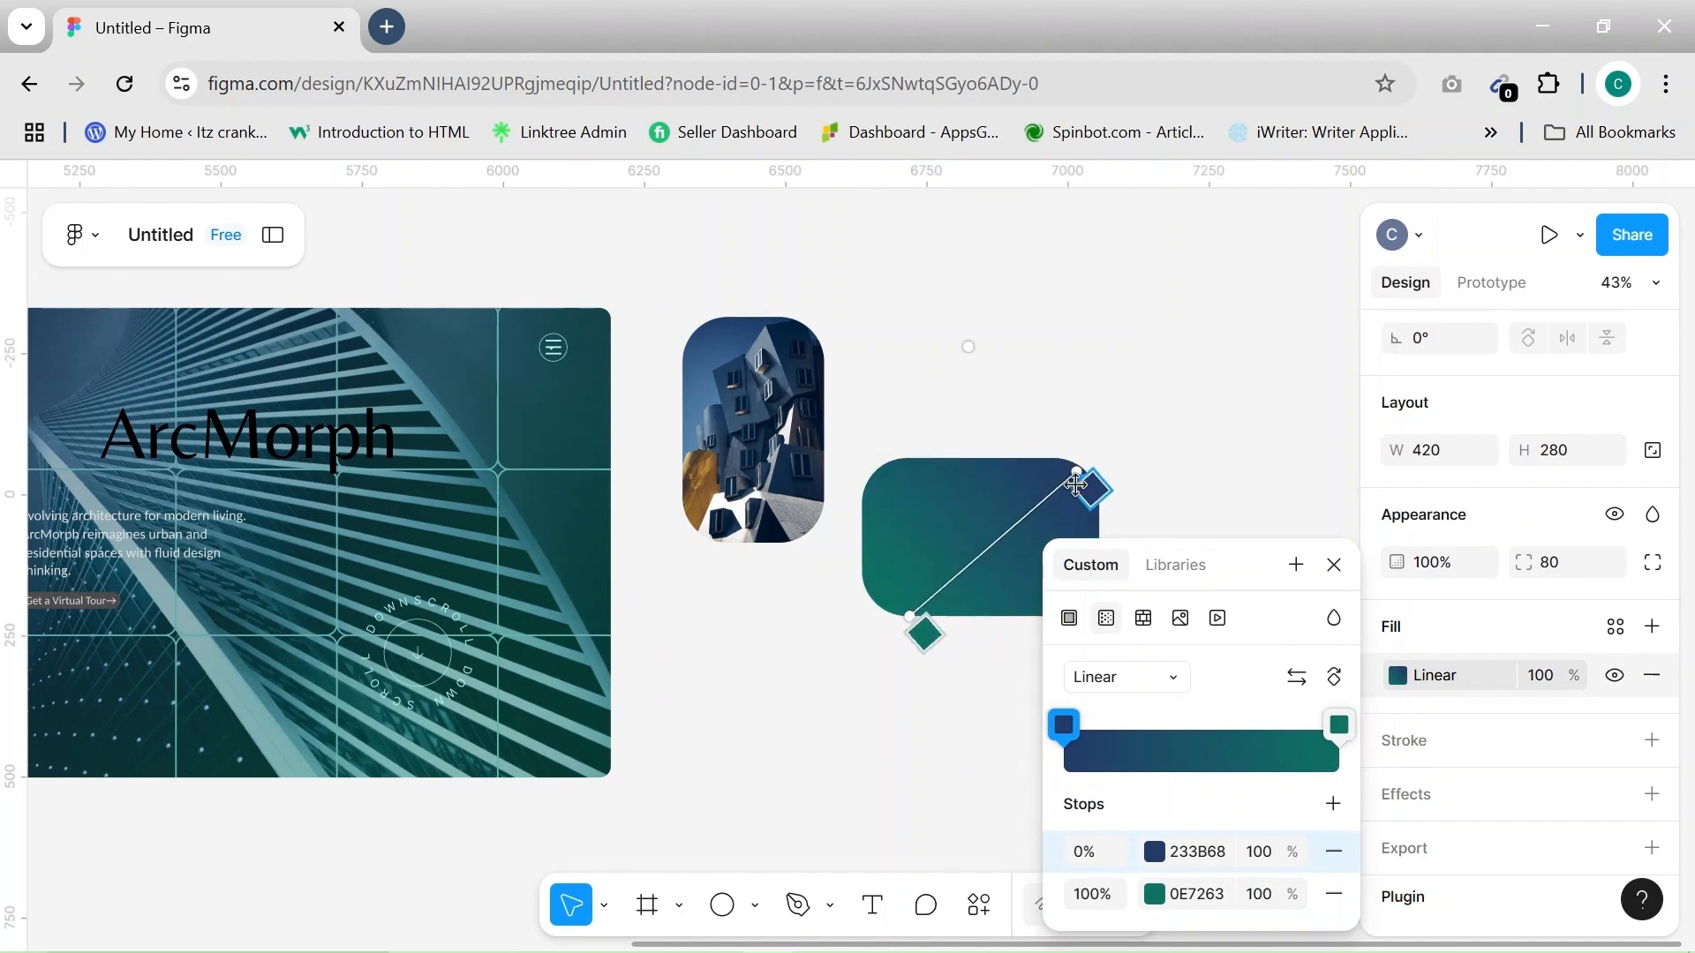
Darken both gradient stops, setting the blue one to about 1D174B and the green one to a deeper green
{"action": "left_click", "coordinate": [1153, 851]}
{"action": "left_click_drag", "start_coordinate": [933, 533], "coordinate": [935, 577]}
{"action": "scroll", "coordinate": [935, 579], "scroll_direction": "down", "scroll_amount": 1}
{"action": "left_click", "coordinate": [946, 621]}
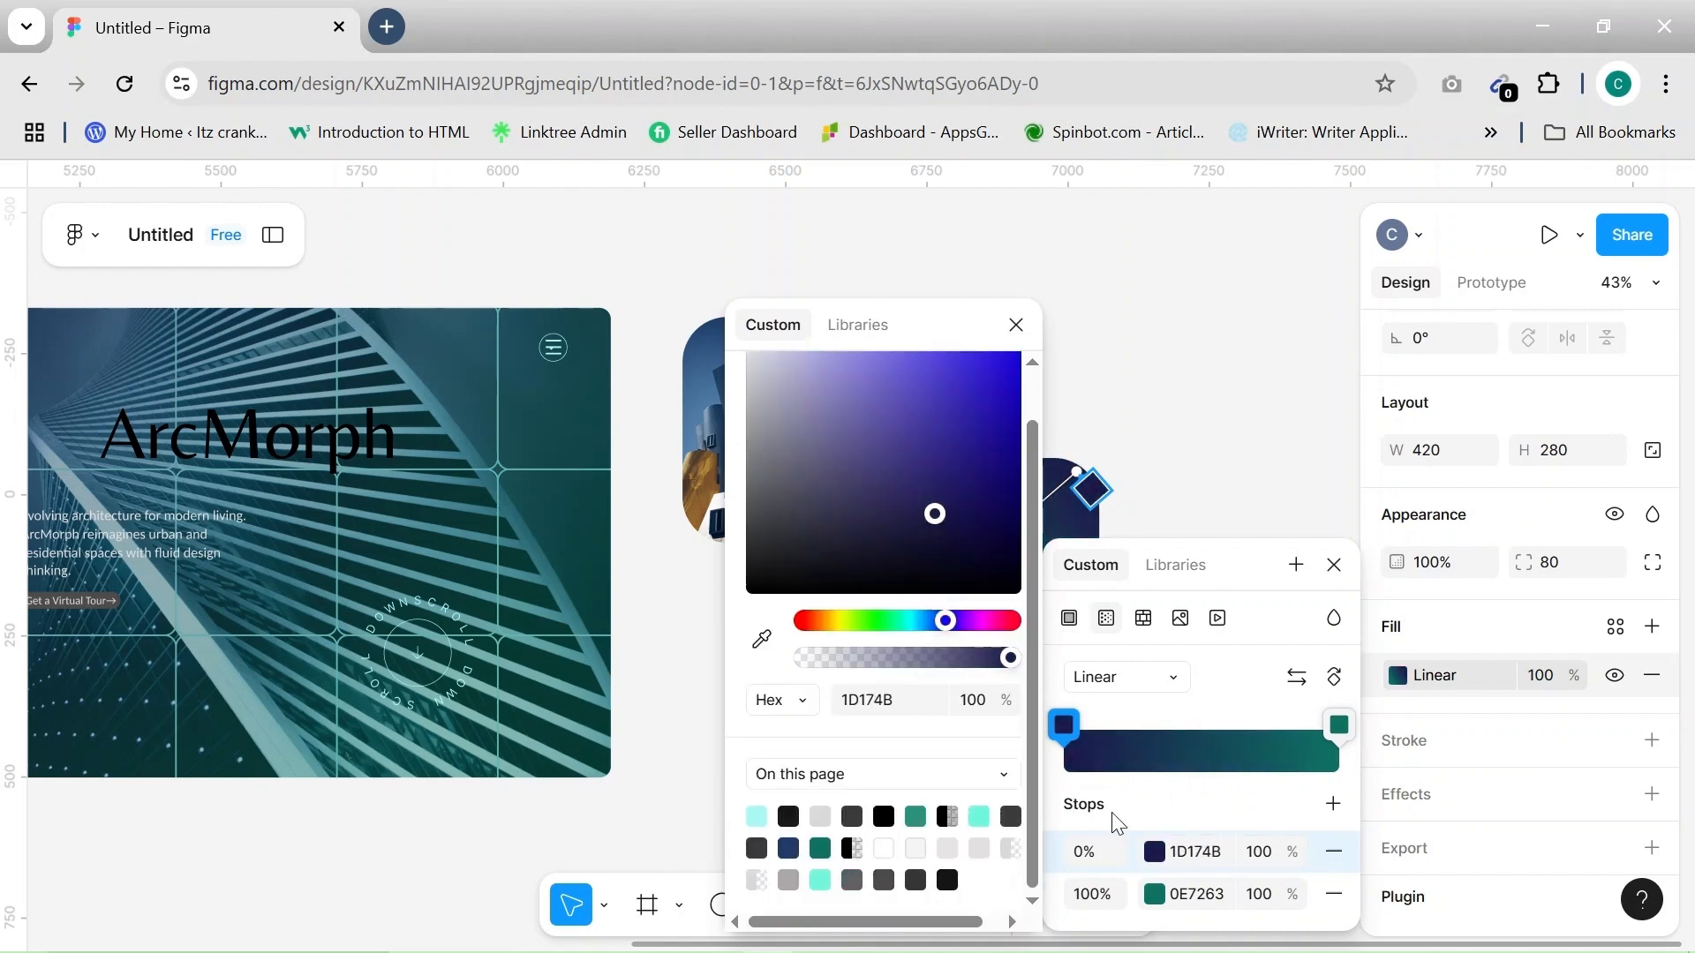
{"action": "left_click", "coordinate": [1151, 879]}
{"action": "left_click_drag", "start_coordinate": [986, 530], "coordinate": [983, 569]}
{"action": "left_click", "coordinate": [1311, 441]}
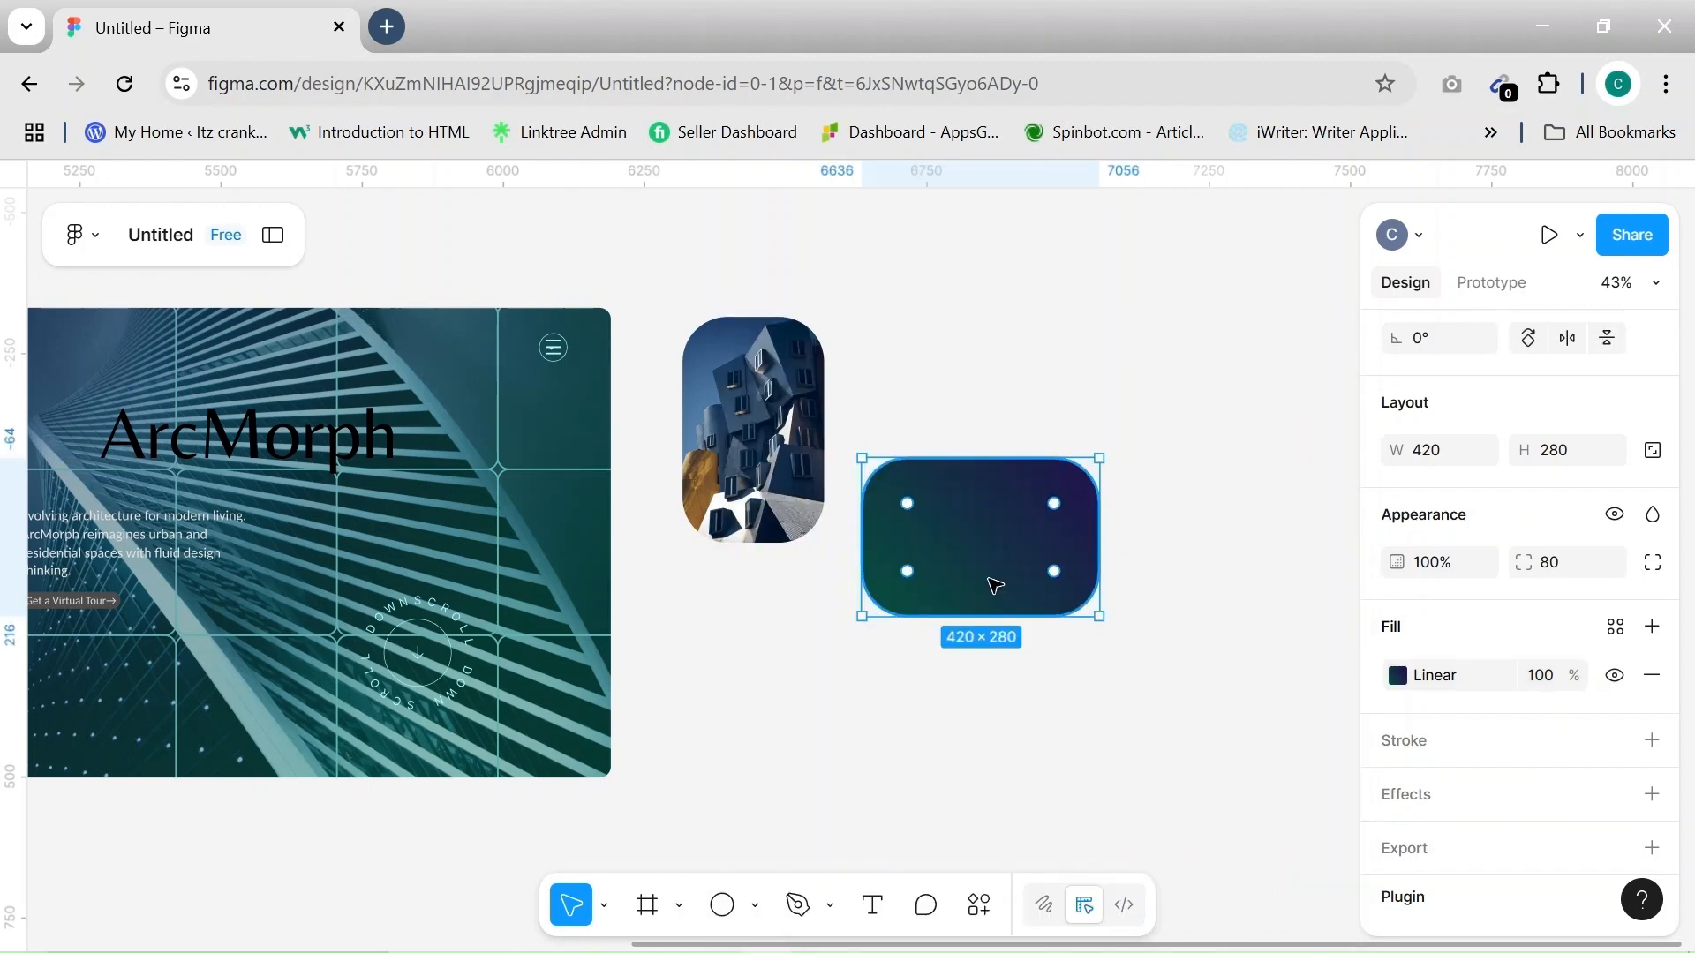
Add an effect to the gradient rectangle and make it a uniform background blur
{"action": "left_click", "coordinate": [1652, 795]}
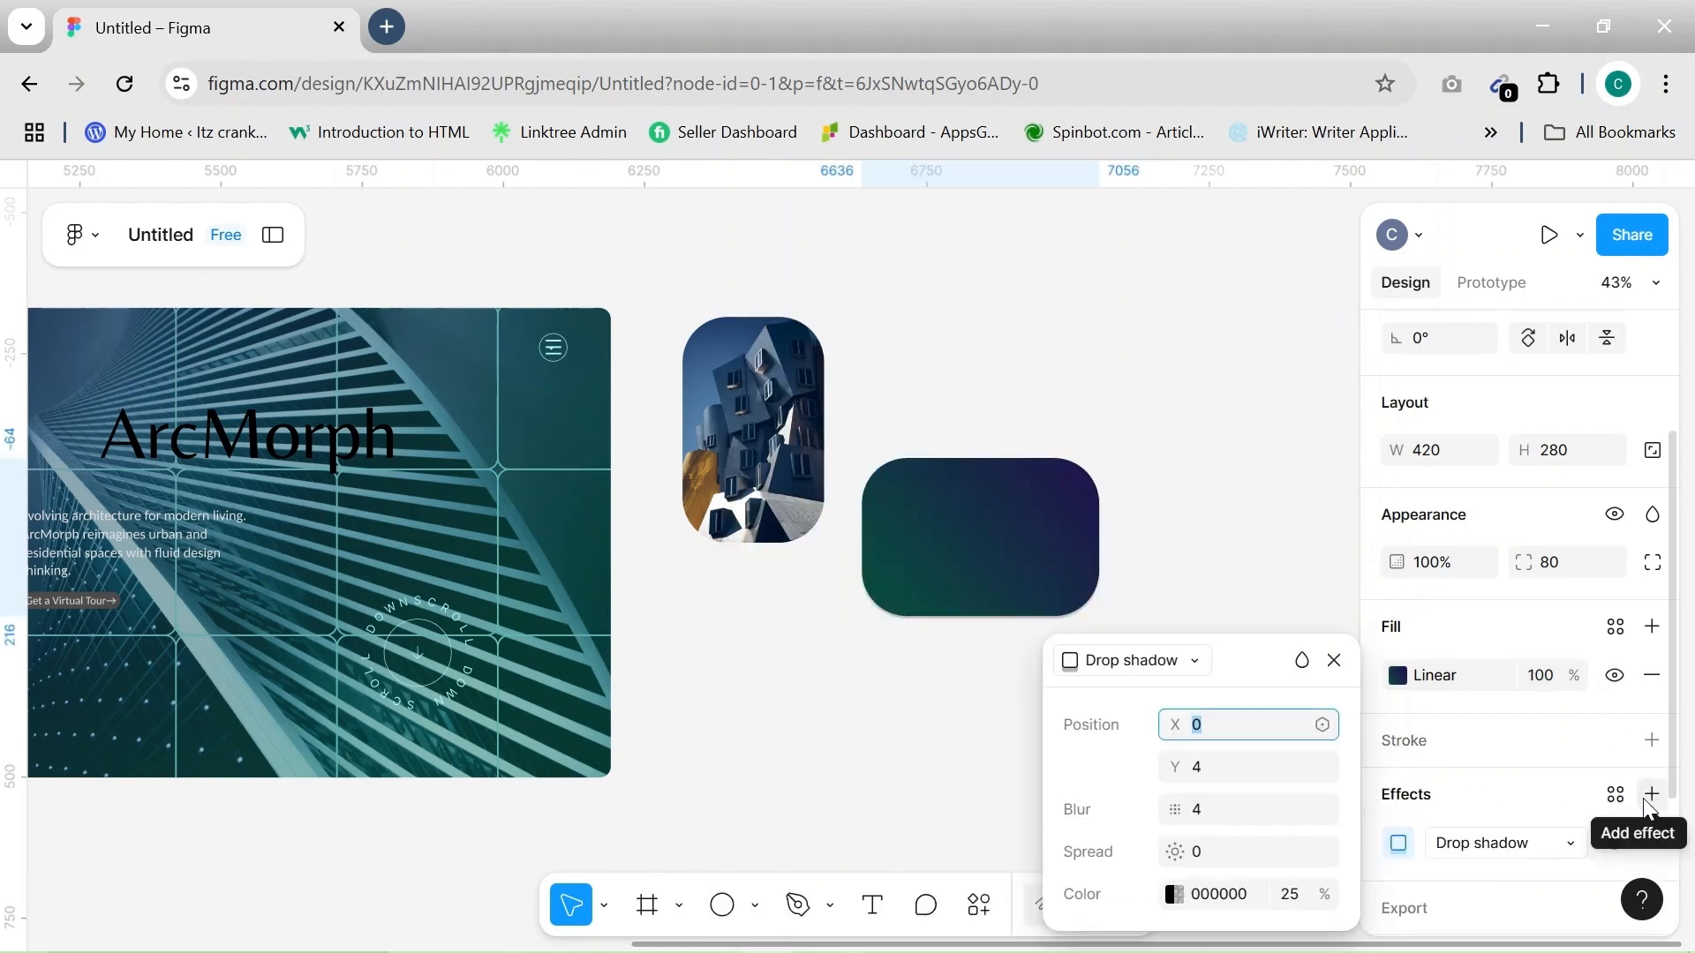
{"action": "scroll", "coordinate": [1486, 817], "scroll_direction": "down", "scroll_amount": 2}
{"action": "left_click", "coordinate": [1177, 660]}
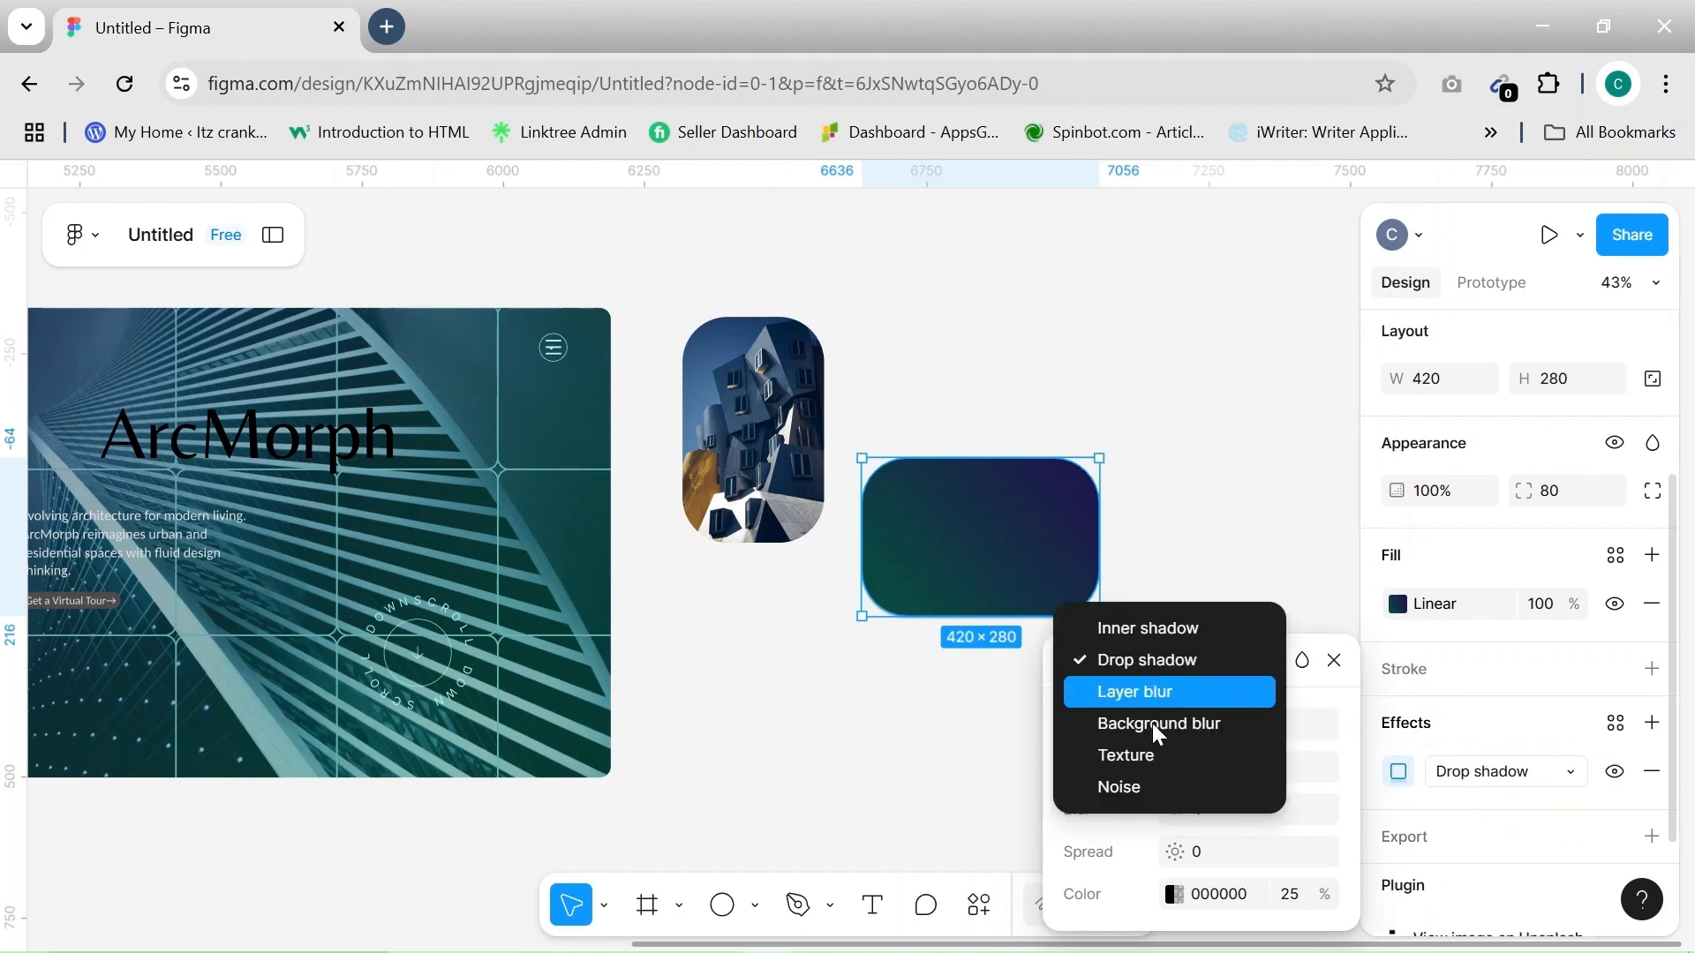
{"action": "left_click", "coordinate": [1149, 728]}
{"action": "left_click", "coordinate": [1217, 761]}
{"action": "key", "text": "BackSpace"}
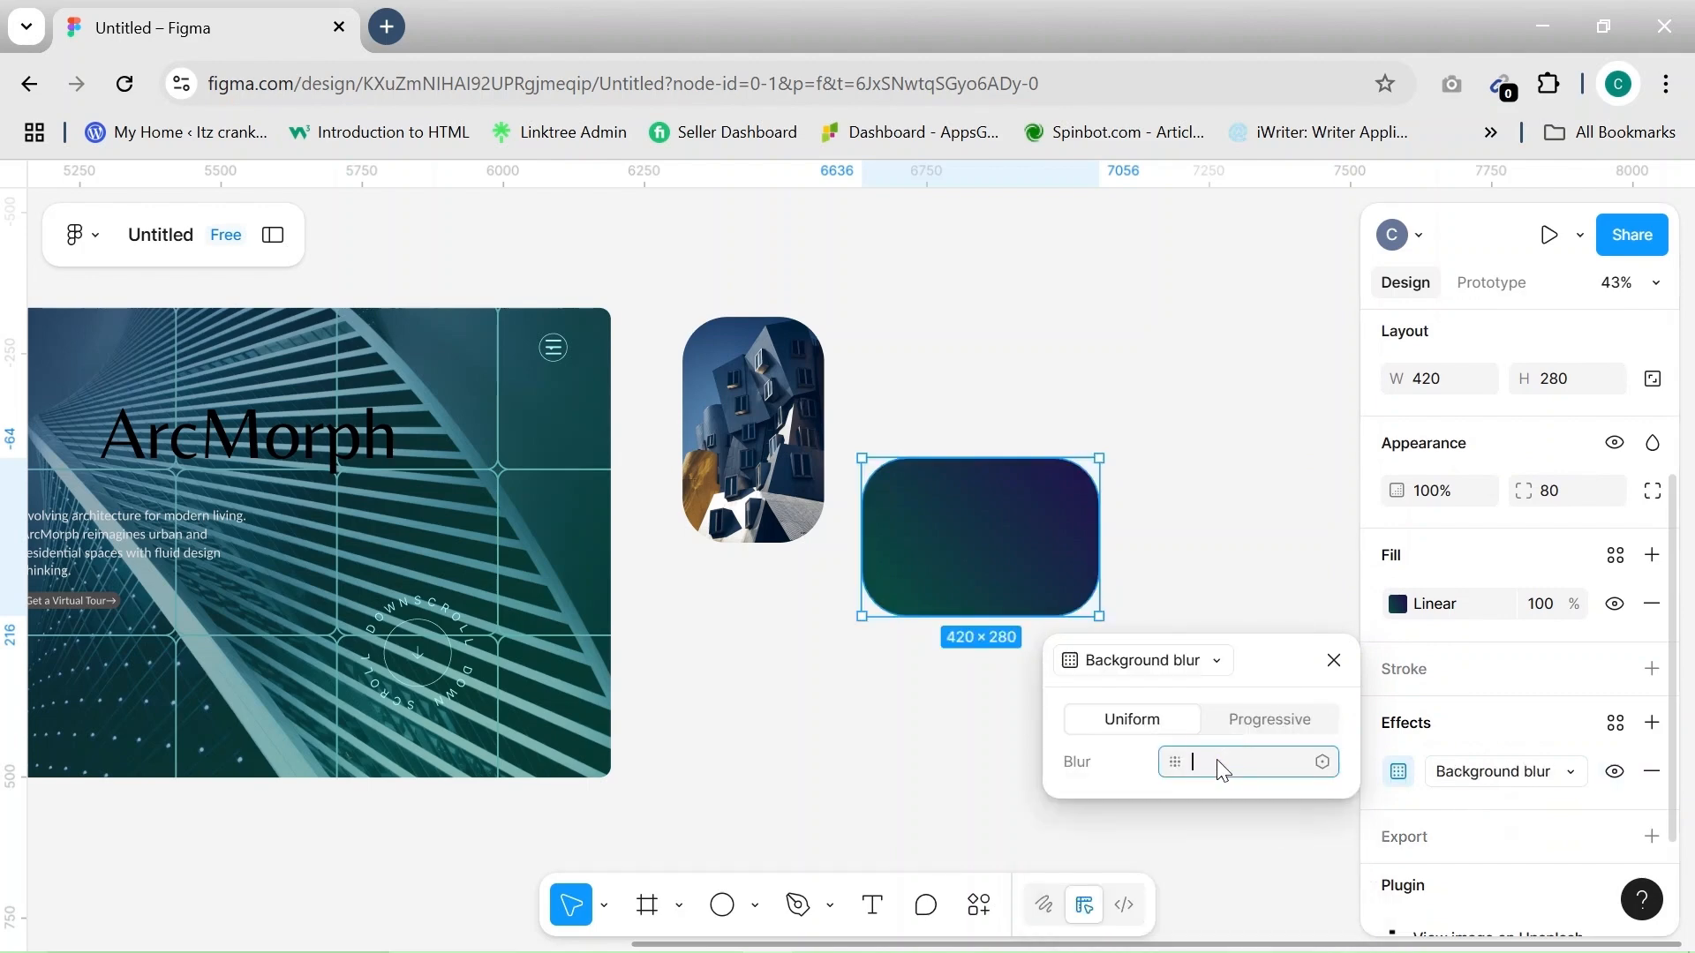
{"action": "left_click", "coordinate": [1248, 561]}
Try the gradient rectangle over the landing page, and place it back outside, below the building image, at X 6258, Y 105
{"action": "left_click_drag", "start_coordinate": [1014, 538], "coordinate": [501, 553]}
{"action": "scroll", "coordinate": [494, 545], "scroll_direction": "left", "scroll_amount": 2}
{"action": "left_click_drag", "start_coordinate": [707, 545], "coordinate": [1015, 635]}
Set the gradient rectangle's background blur to 100 and move it to X 6462, Y 188
{"action": "scroll", "coordinate": [1518, 671], "scroll_direction": "down", "scroll_amount": 3}
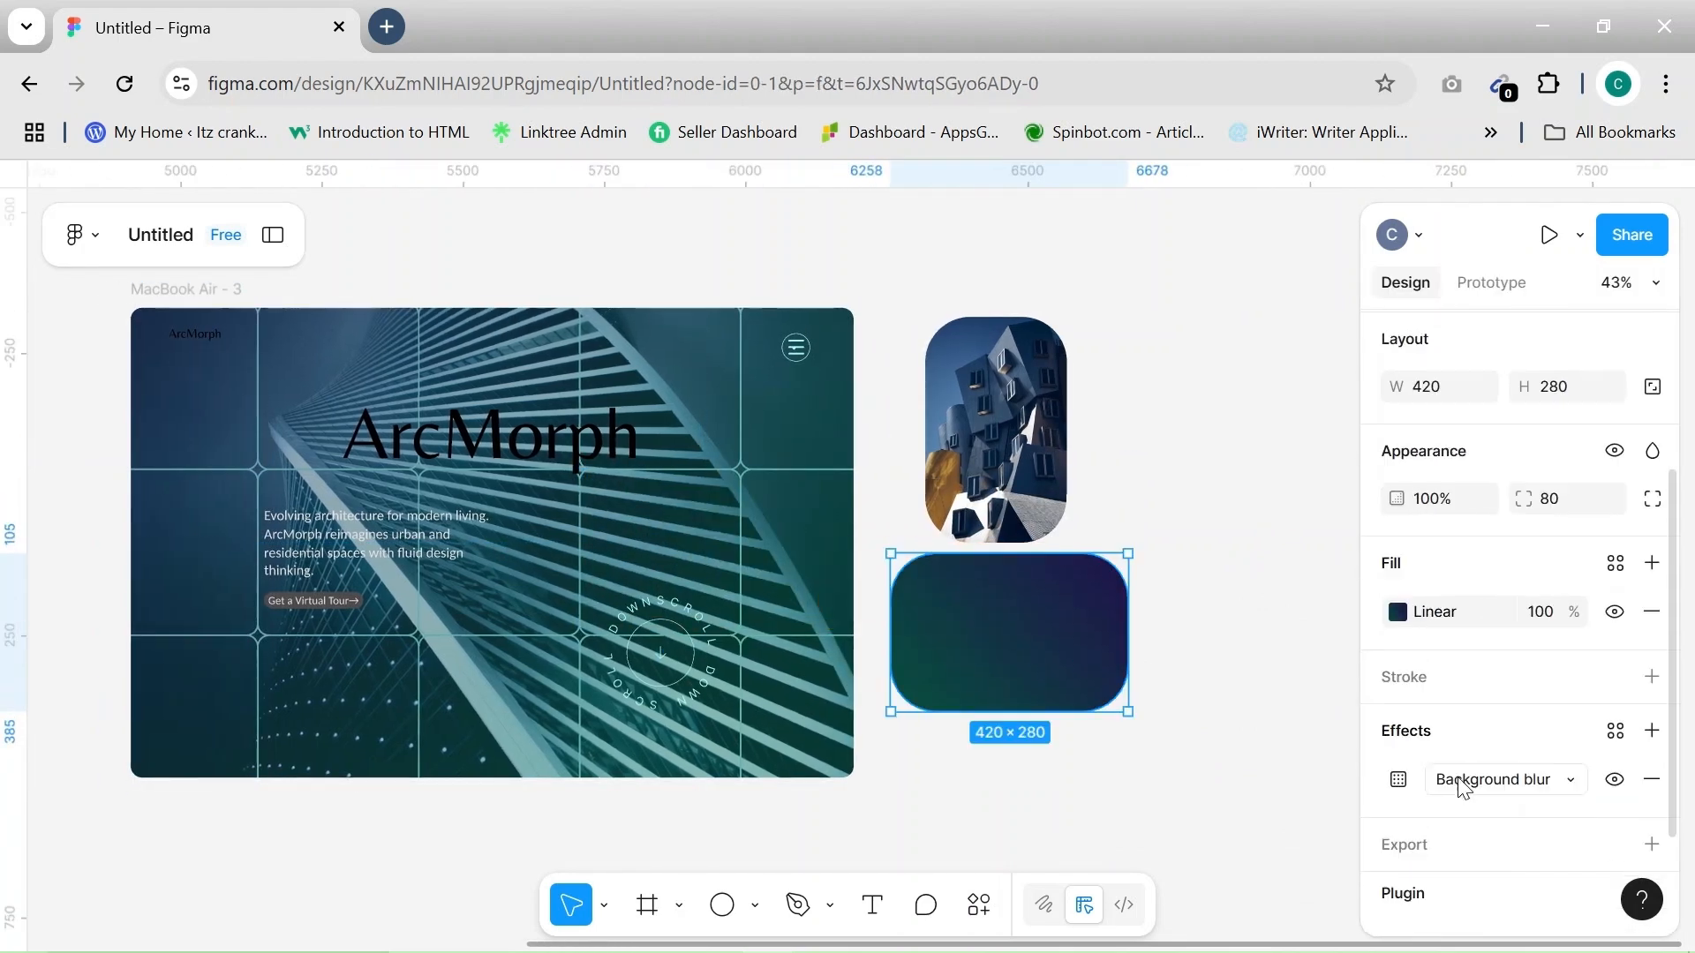
{"action": "left_click", "coordinate": [1398, 780]}
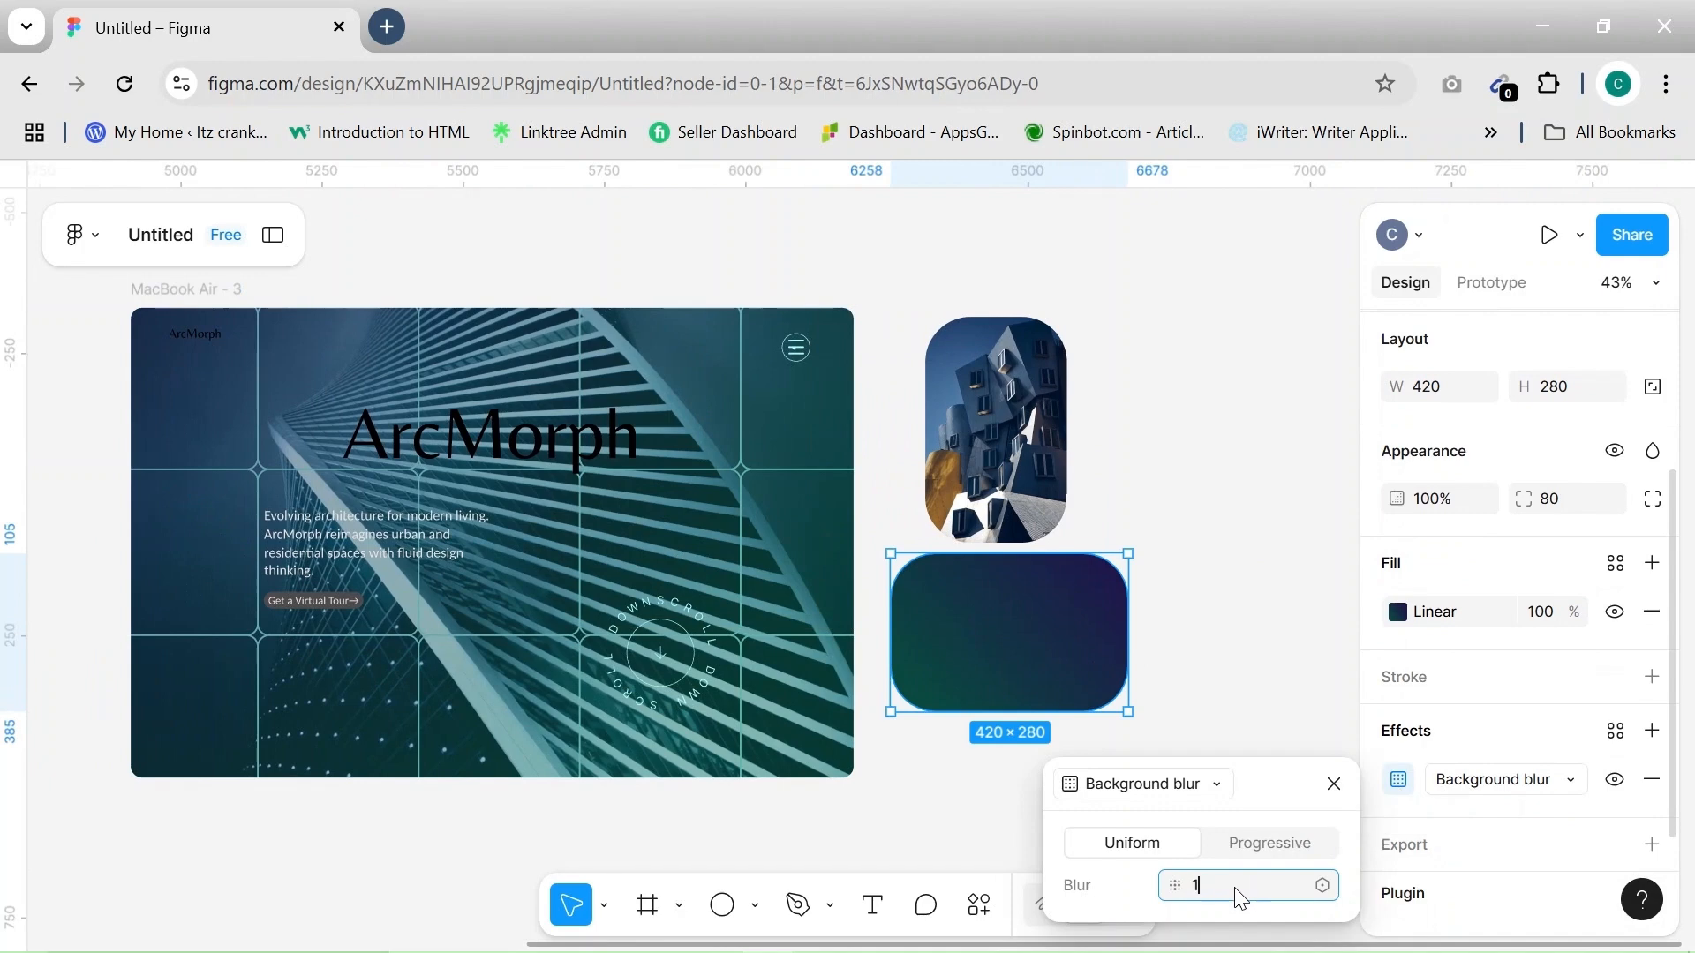
{"action": "type", "text": "100"}
{"action": "left_click", "coordinate": [1229, 644]}
{"action": "left_click_drag", "start_coordinate": [1044, 632], "coordinate": [1127, 685]}
Try the gradient rectangle at 10% layer opacity and undo that change
{"action": "scroll", "coordinate": [1430, 829], "scroll_direction": "down", "scroll_amount": 2}
{"action": "left_click", "coordinate": [1522, 874]}
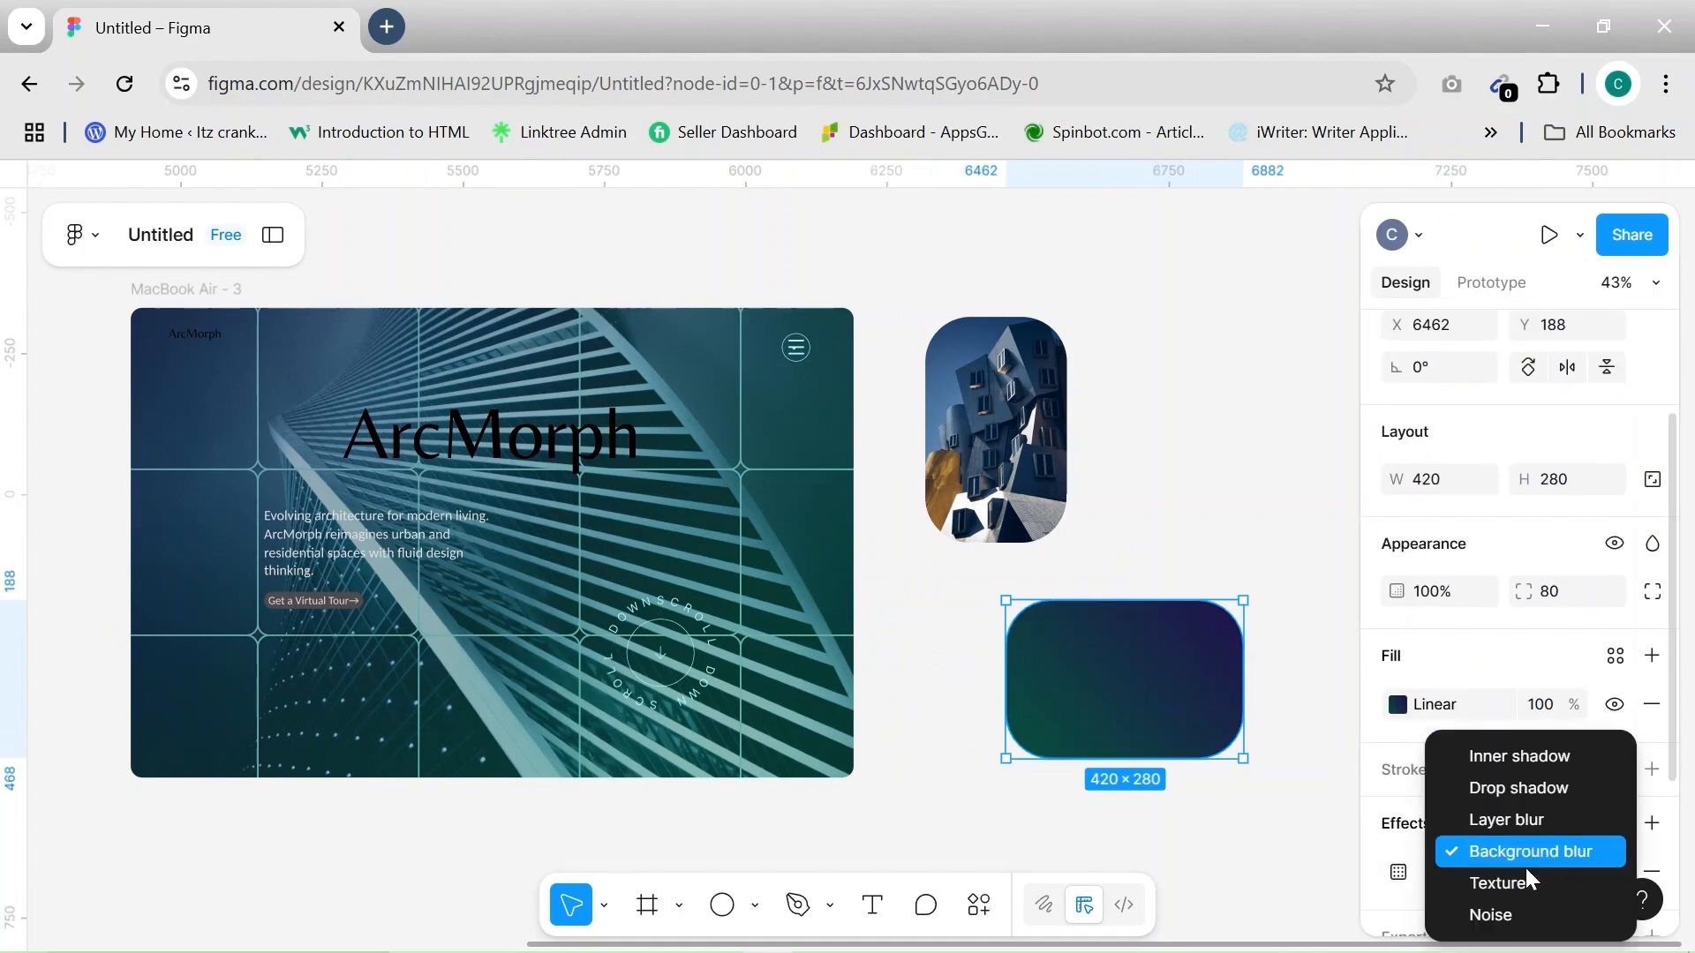
{"action": "left_click", "coordinate": [1561, 852]}
{"action": "key", "text": "1"}
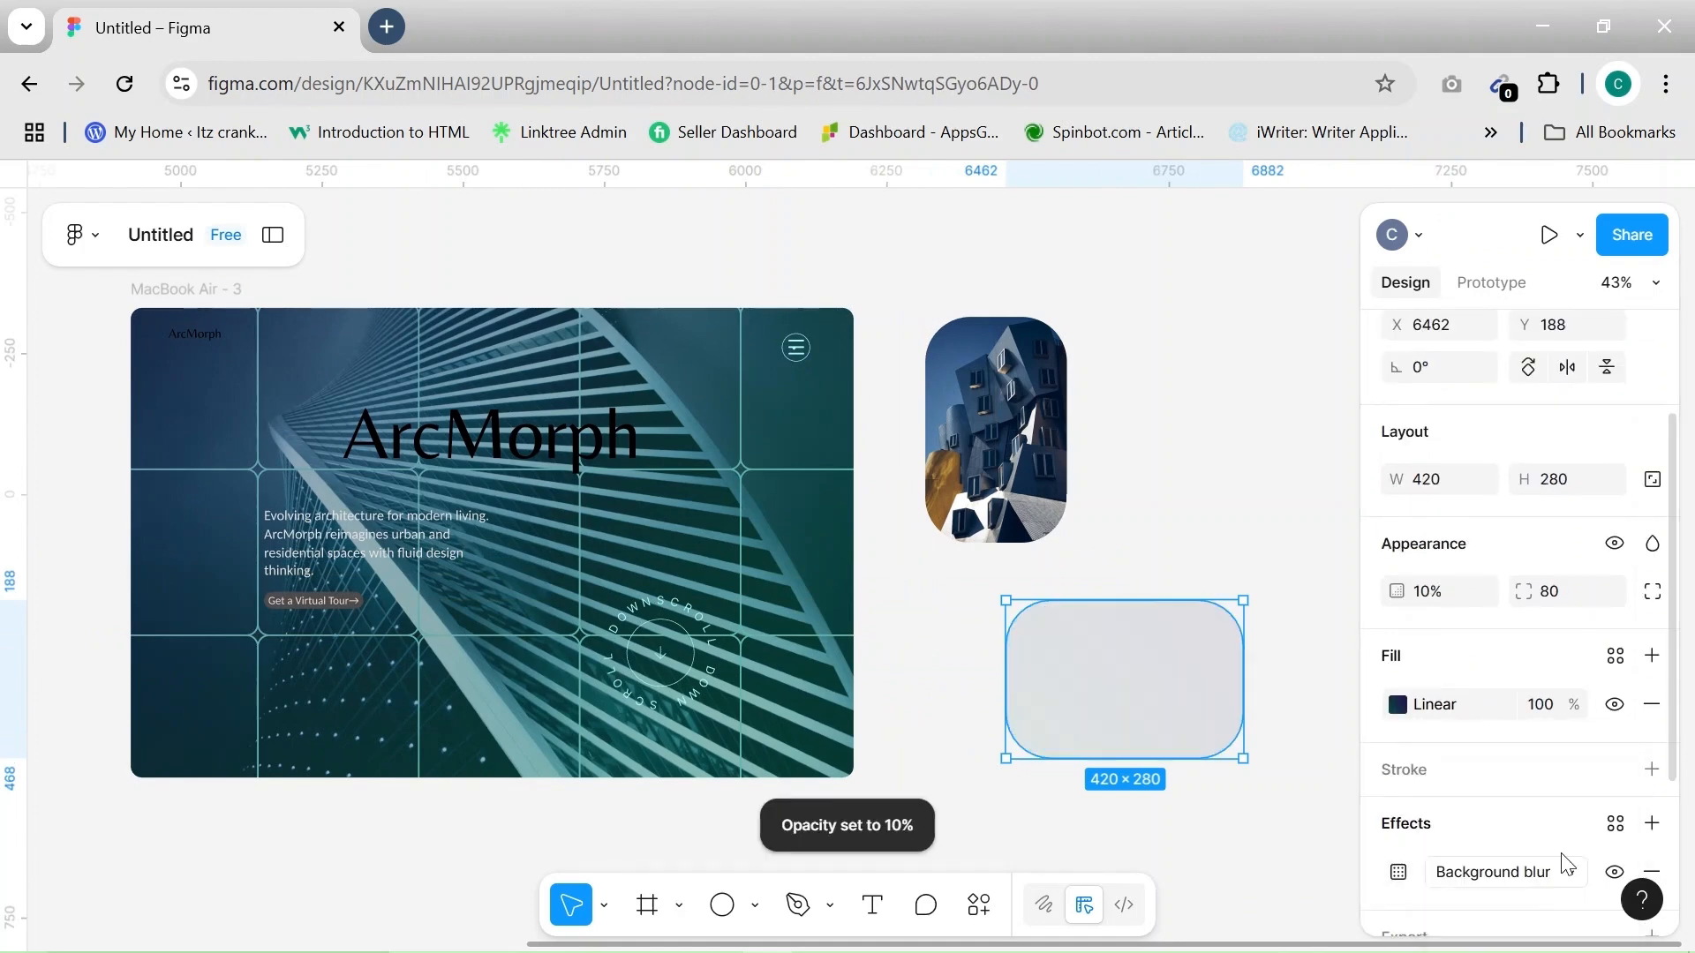
{"action": "scroll", "coordinate": [1562, 861], "scroll_direction": "down", "scroll_amount": 3}
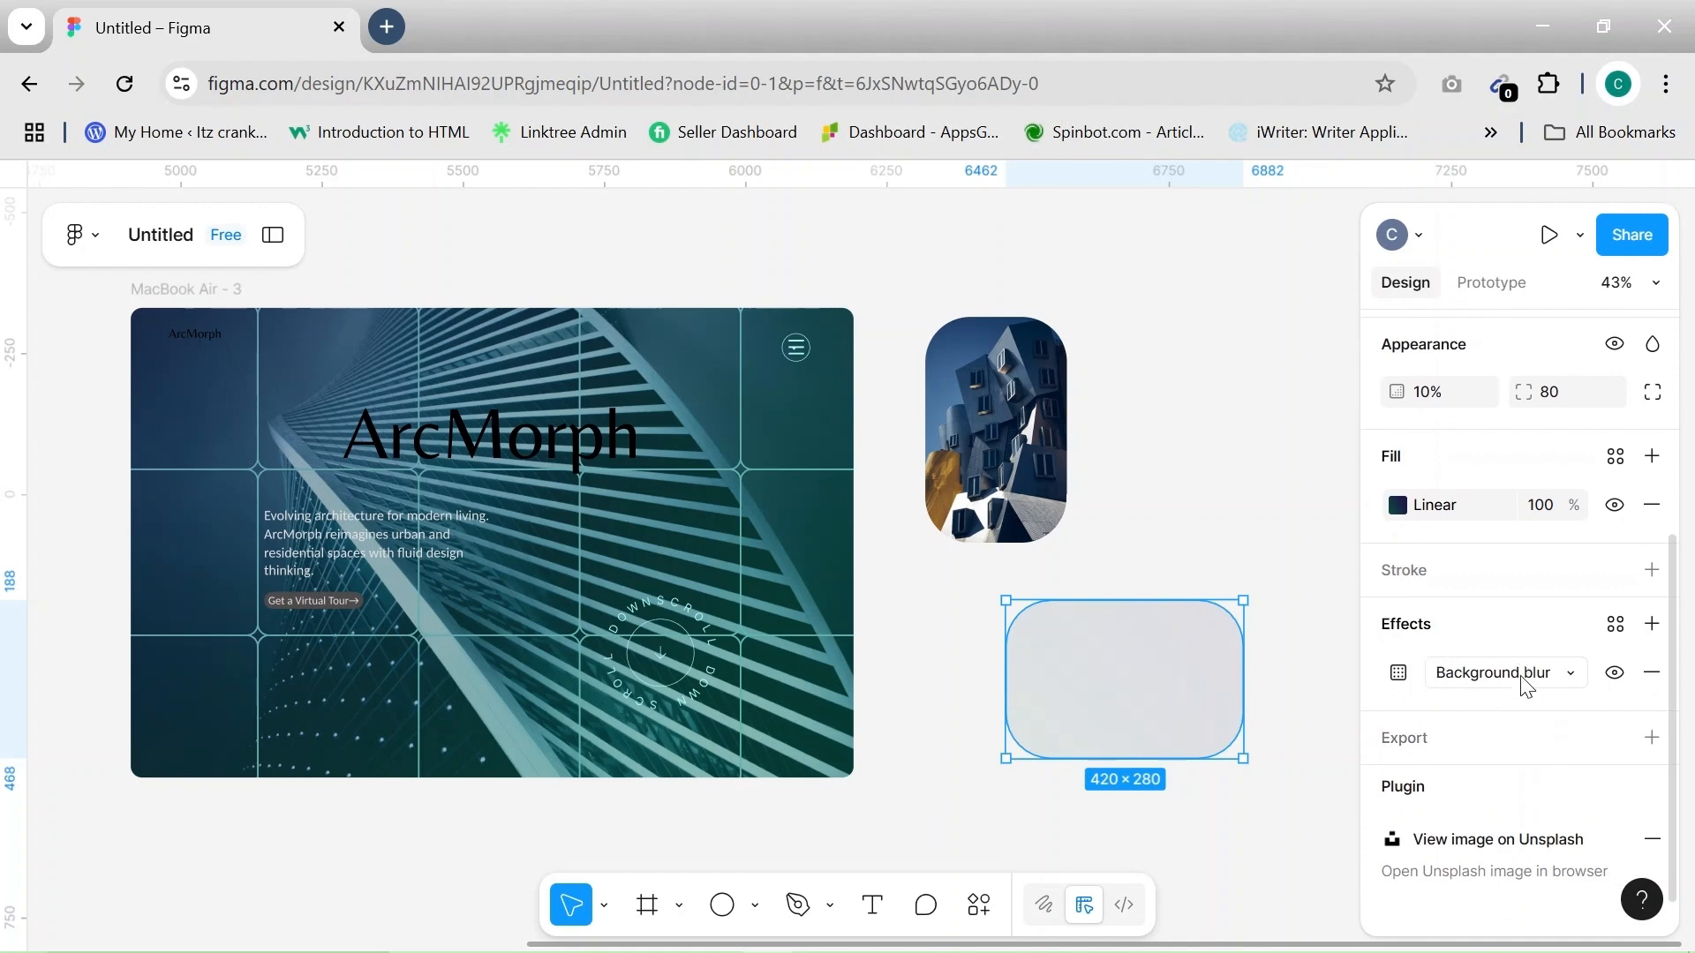
{"action": "key", "text": "ctrl+z"}
Lower the gradient fill's opacity until the rectangle is nearly transparent
{"action": "left_click", "coordinate": [1554, 498]}
{"action": "type", "text": "1"}
{"action": "left_click", "coordinate": [1207, 503]}
{"action": "left_click", "coordinate": [1097, 651]}
{"action": "scroll", "coordinate": [1491, 671], "scroll_direction": "down", "scroll_amount": 1}
{"action": "left_click", "coordinate": [1539, 757]}
{"action": "type", "text": "0"}
{"action": "left_click", "coordinate": [1218, 518]}
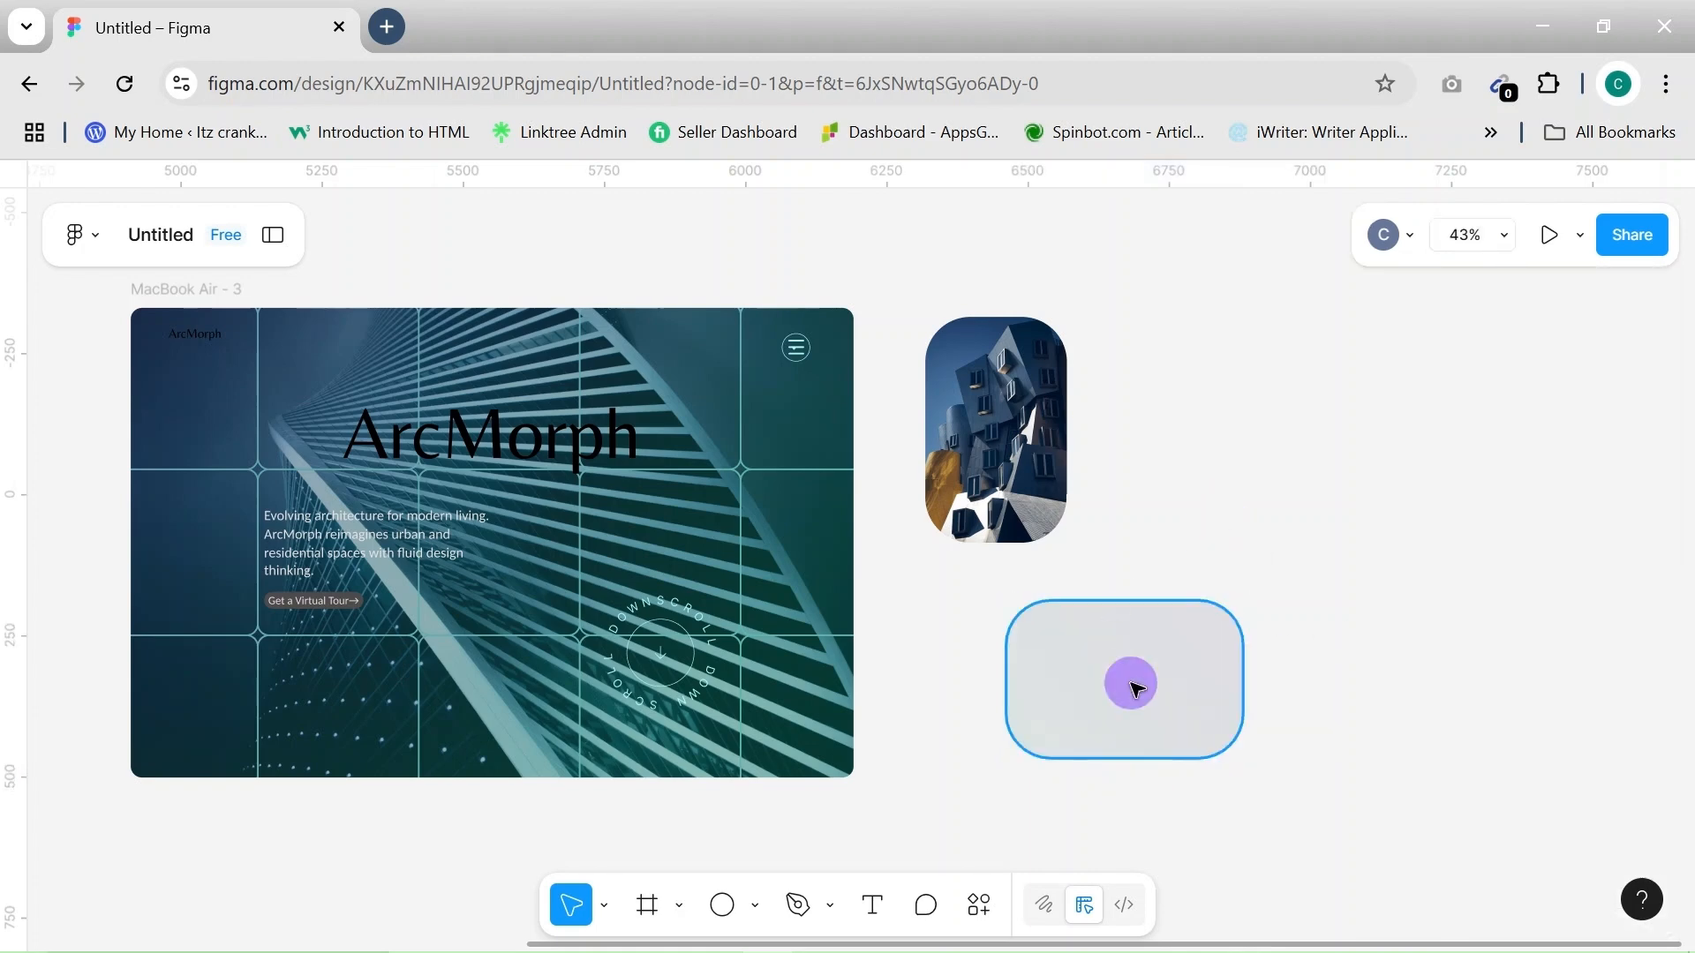
Set the rounded rectangle's gradient fill opacity to 30%
{"action": "left_click", "coordinate": [1128, 682]}
{"action": "scroll", "coordinate": [1564, 765], "scroll_direction": "down", "scroll_amount": 1}
{"action": "left_click", "coordinate": [1545, 817]}
{"action": "type", "text": "30"}
{"action": "left_click", "coordinate": [1287, 813]}
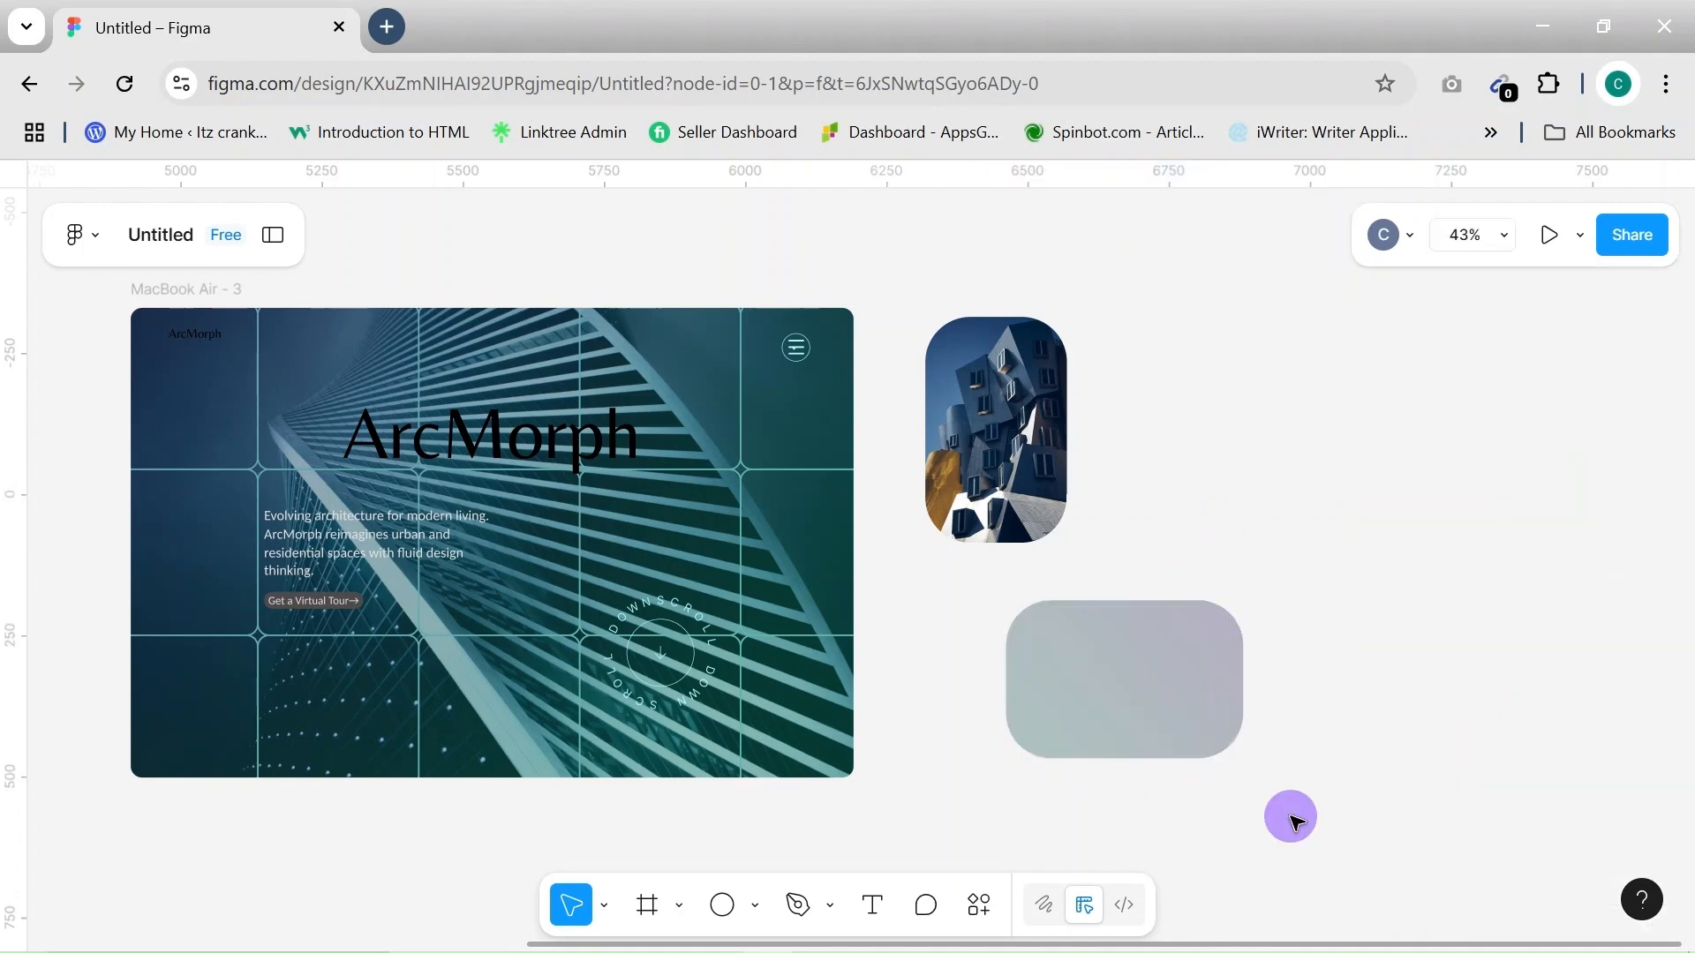
Set the gradient rectangle's uniform background blur to 200
{"action": "left_click", "coordinate": [1133, 676]}
{"action": "scroll", "coordinate": [1465, 809], "scroll_direction": "down", "scroll_amount": 3}
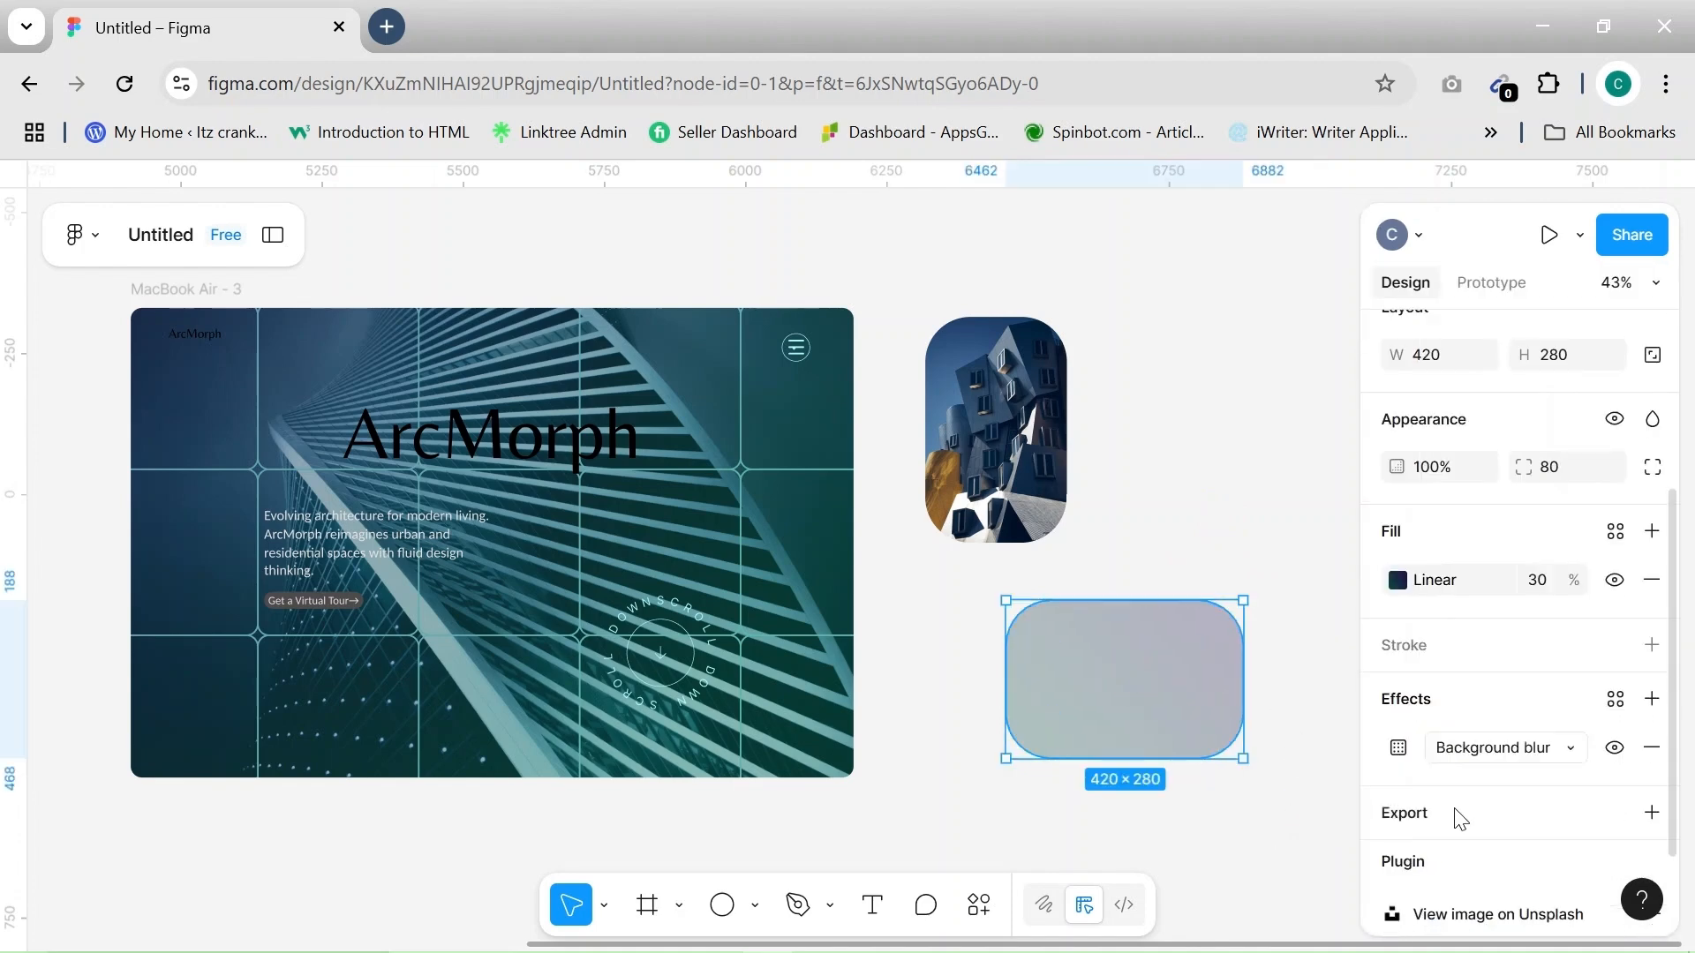
{"action": "left_click", "coordinate": [1489, 748]}
{"action": "left_click", "coordinate": [1489, 748]}
{"action": "left_click", "coordinate": [1398, 747]}
{"action": "left_click", "coordinate": [1236, 854]}
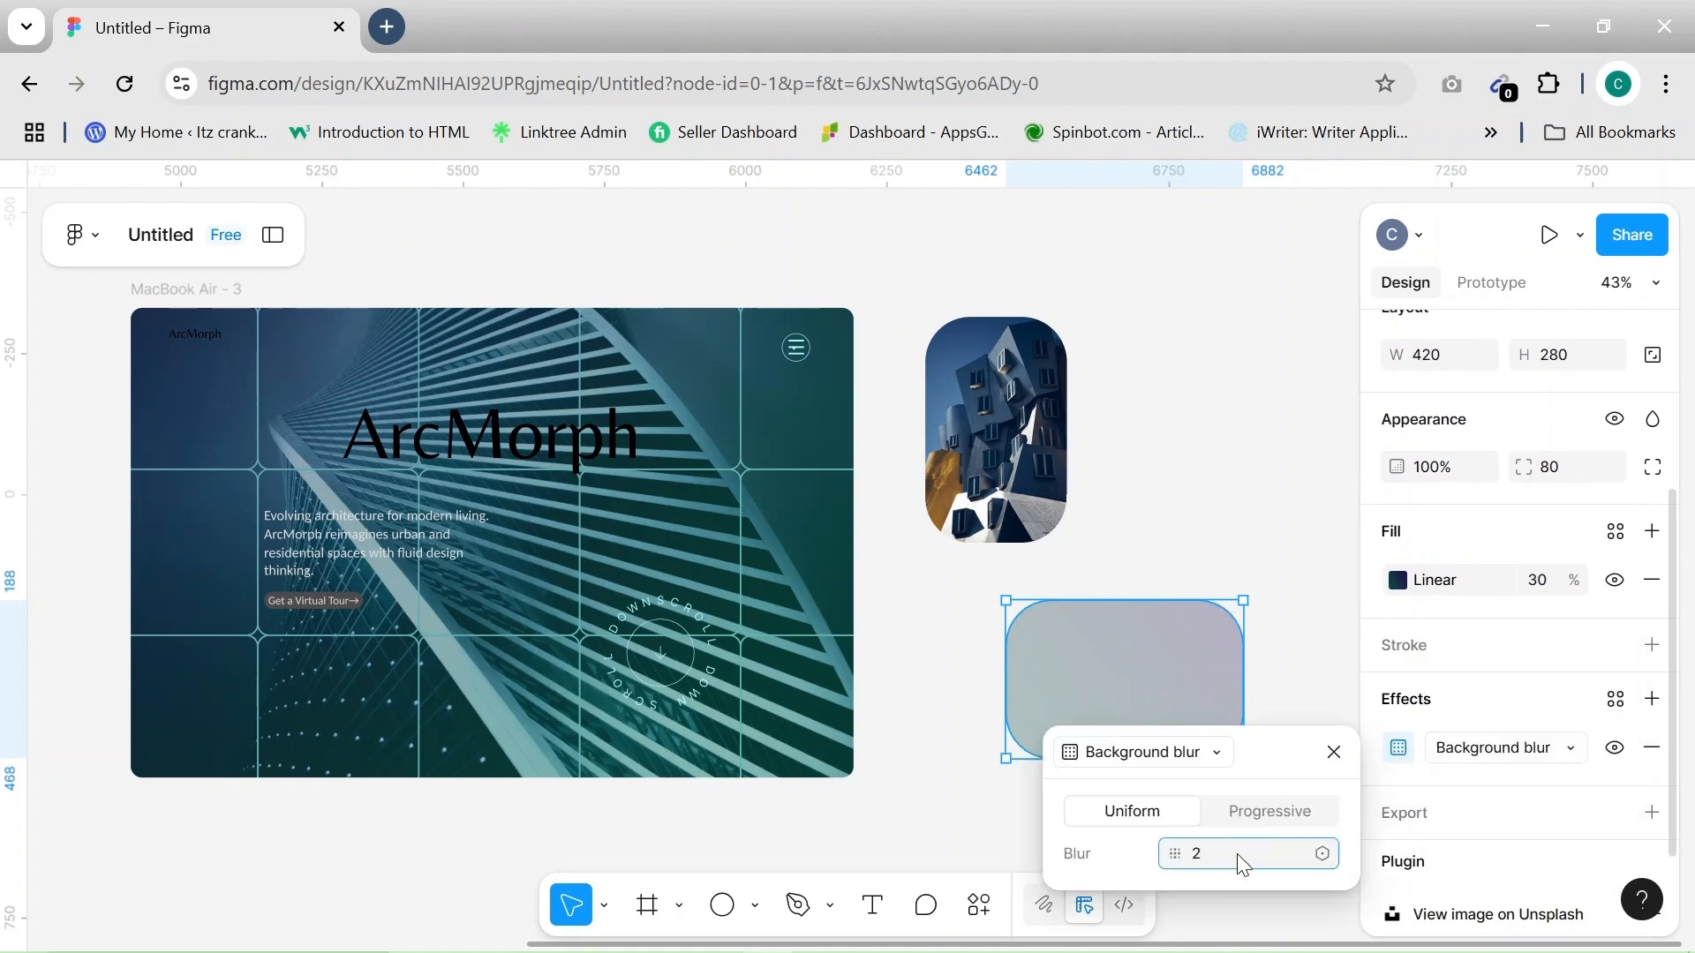
{"action": "type", "text": "00"}
{"action": "key", "text": "BackSpace"}
{"action": "key", "text": "BackSpace"}
{"action": "type", "text": "200"}
{"action": "left_click", "coordinate": [1207, 551]}
Set the gradient fill's opacity to 60% and move the rectangle onto the landing page, beneath the ArcMorph title
{"action": "left_click", "coordinate": [1116, 669]}
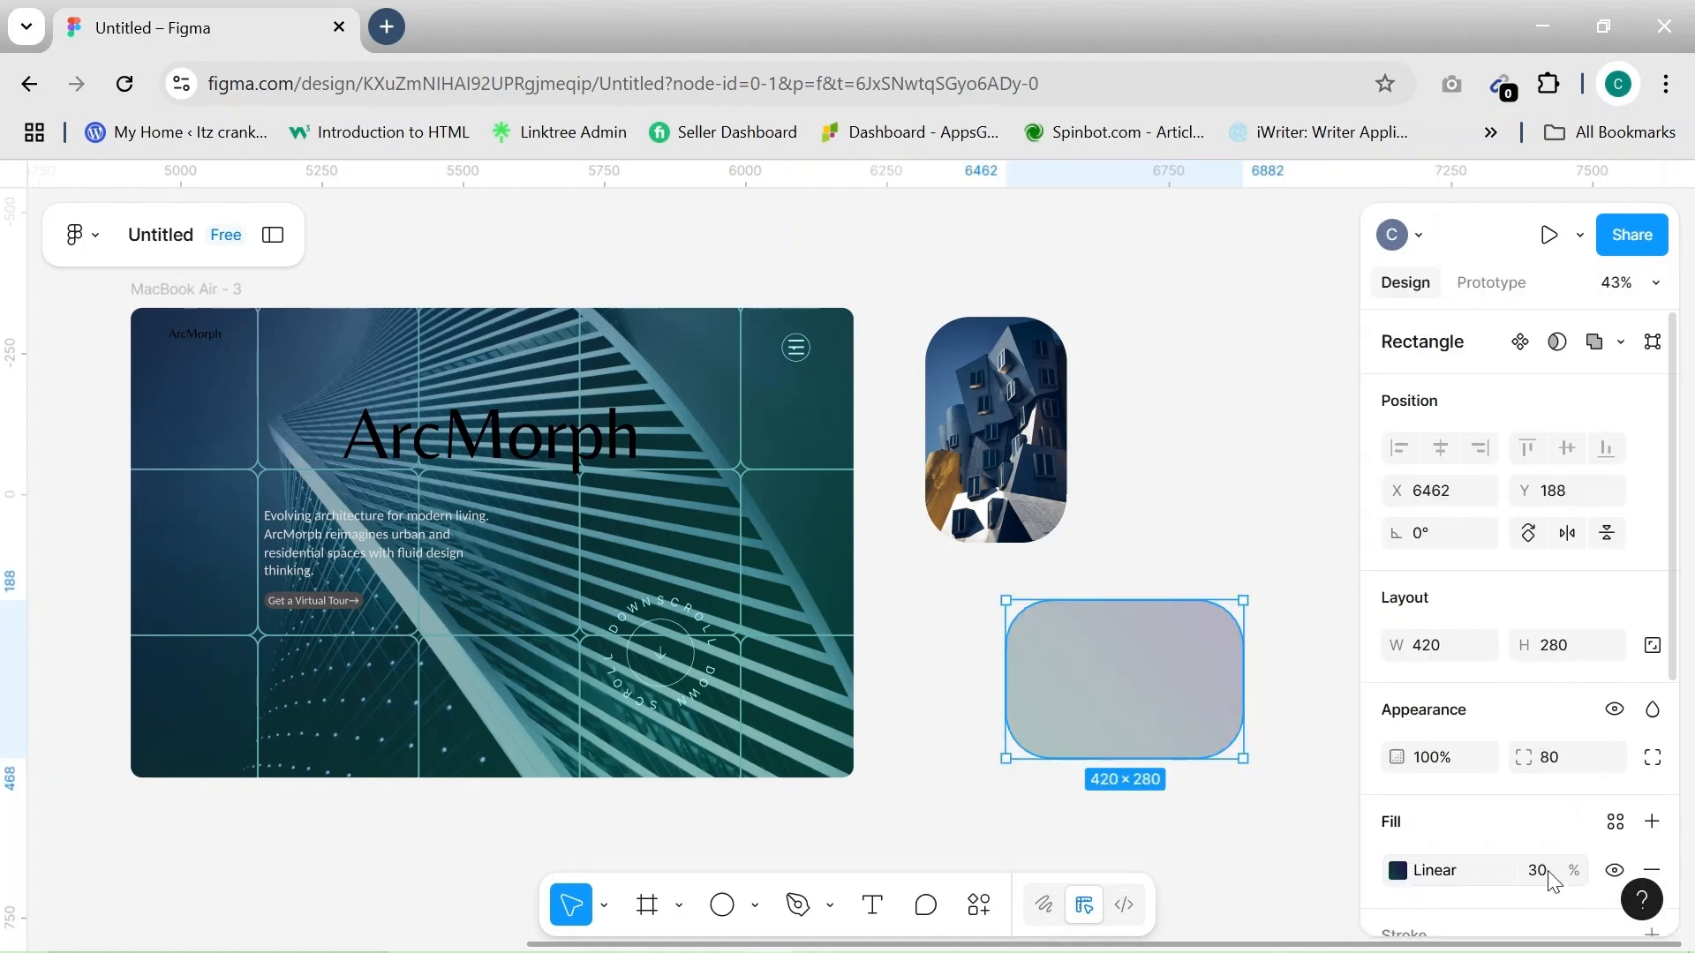
{"action": "left_click", "coordinate": [1263, 794]}
{"action": "left_click_drag", "start_coordinate": [1112, 632], "coordinate": [575, 541]}
{"action": "scroll", "coordinate": [383, 540], "scroll_direction": "up", "scroll_amount": 3}
Bring the "Evolving architecture for modern living" paragraph and the "Get a Virtual Tour" button to the front
{"action": "right_click", "coordinate": [381, 536]}
{"action": "left_click", "coordinate": [719, 529]}
{"action": "right_click", "coordinate": [276, 538]}
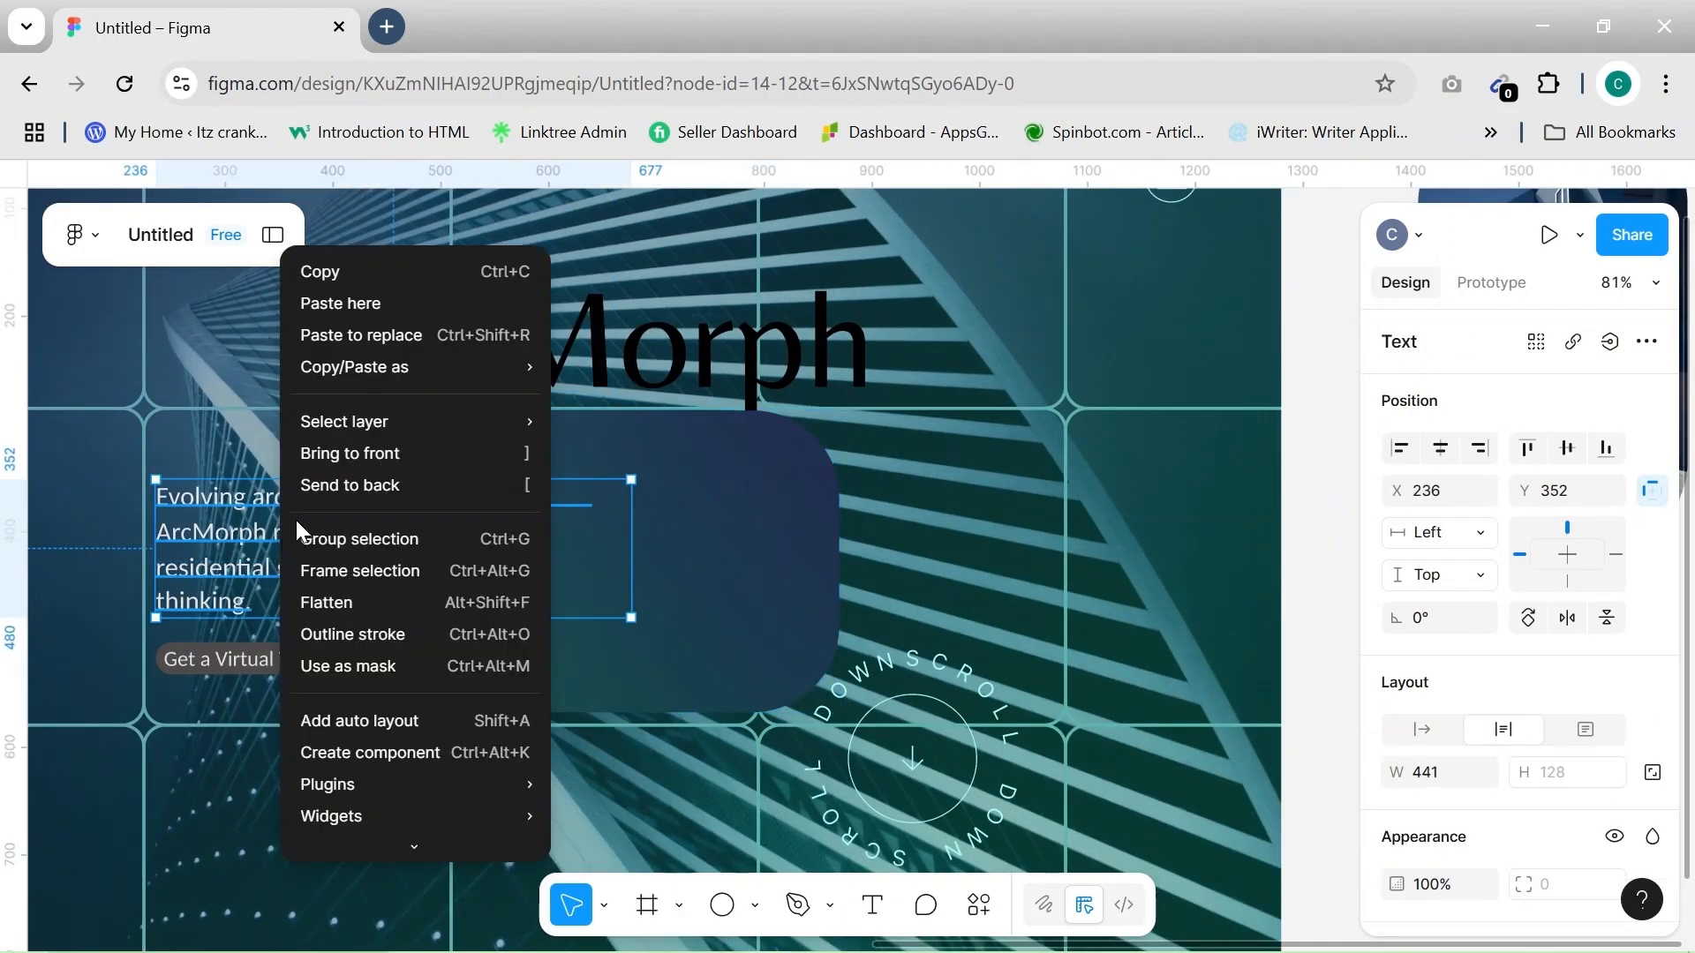
{"action": "left_click", "coordinate": [358, 452]}
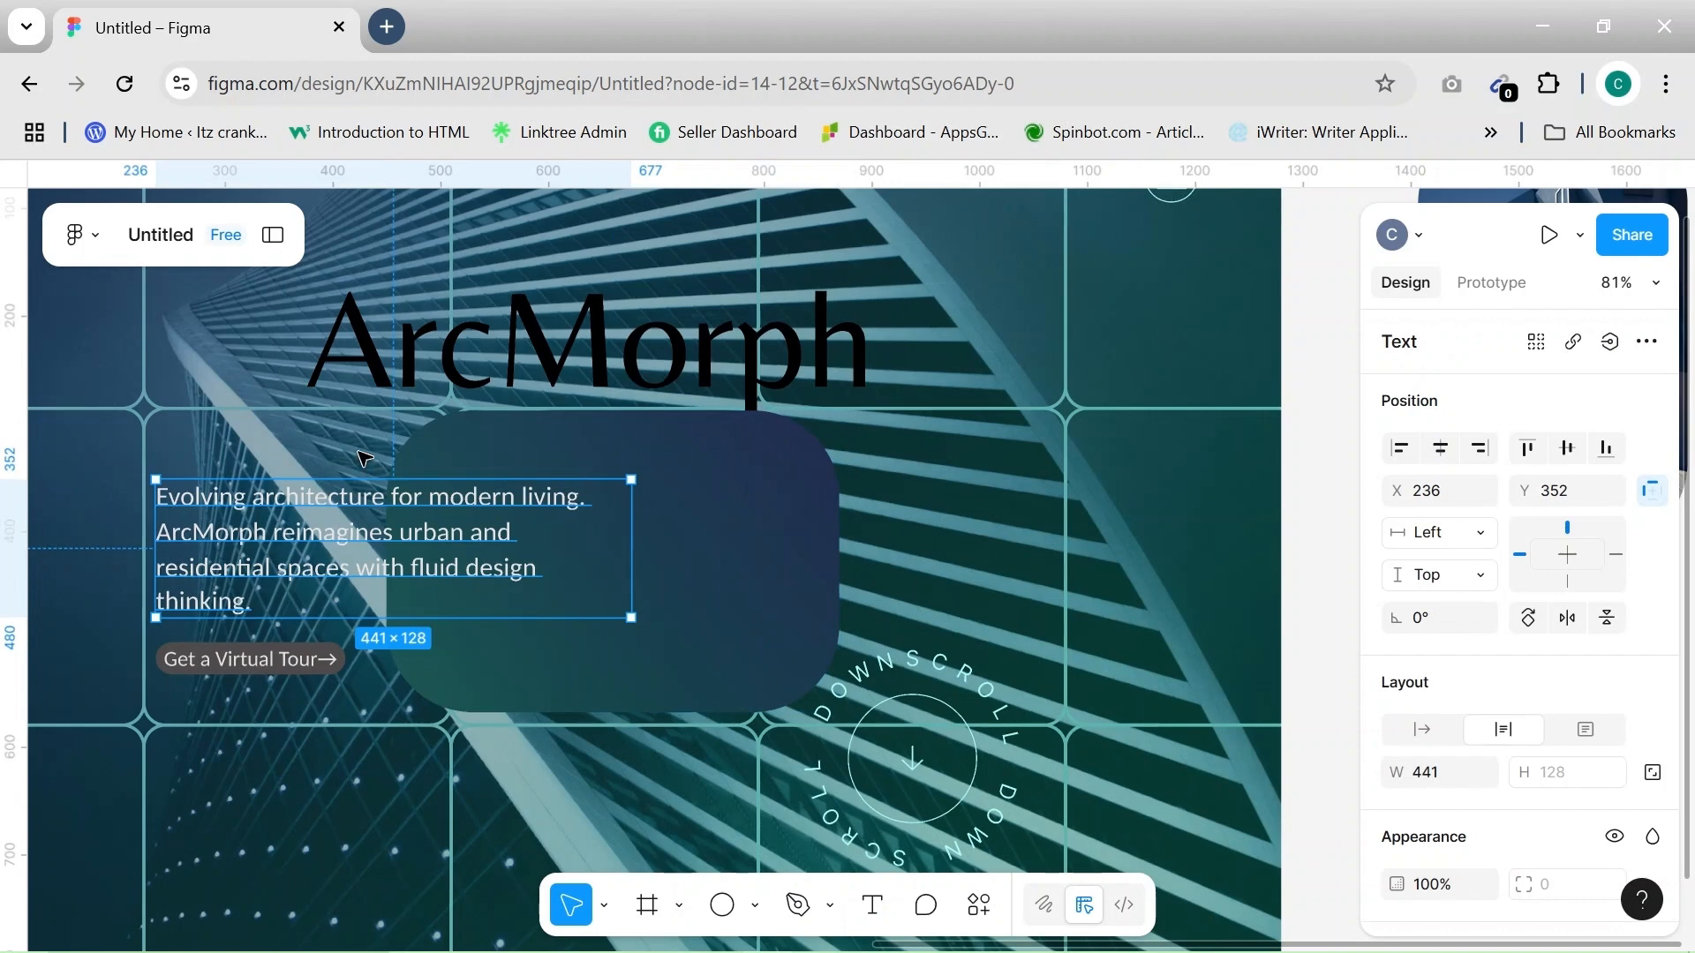
{"action": "right_click", "coordinate": [266, 656]}
{"action": "left_click", "coordinate": [309, 464]}
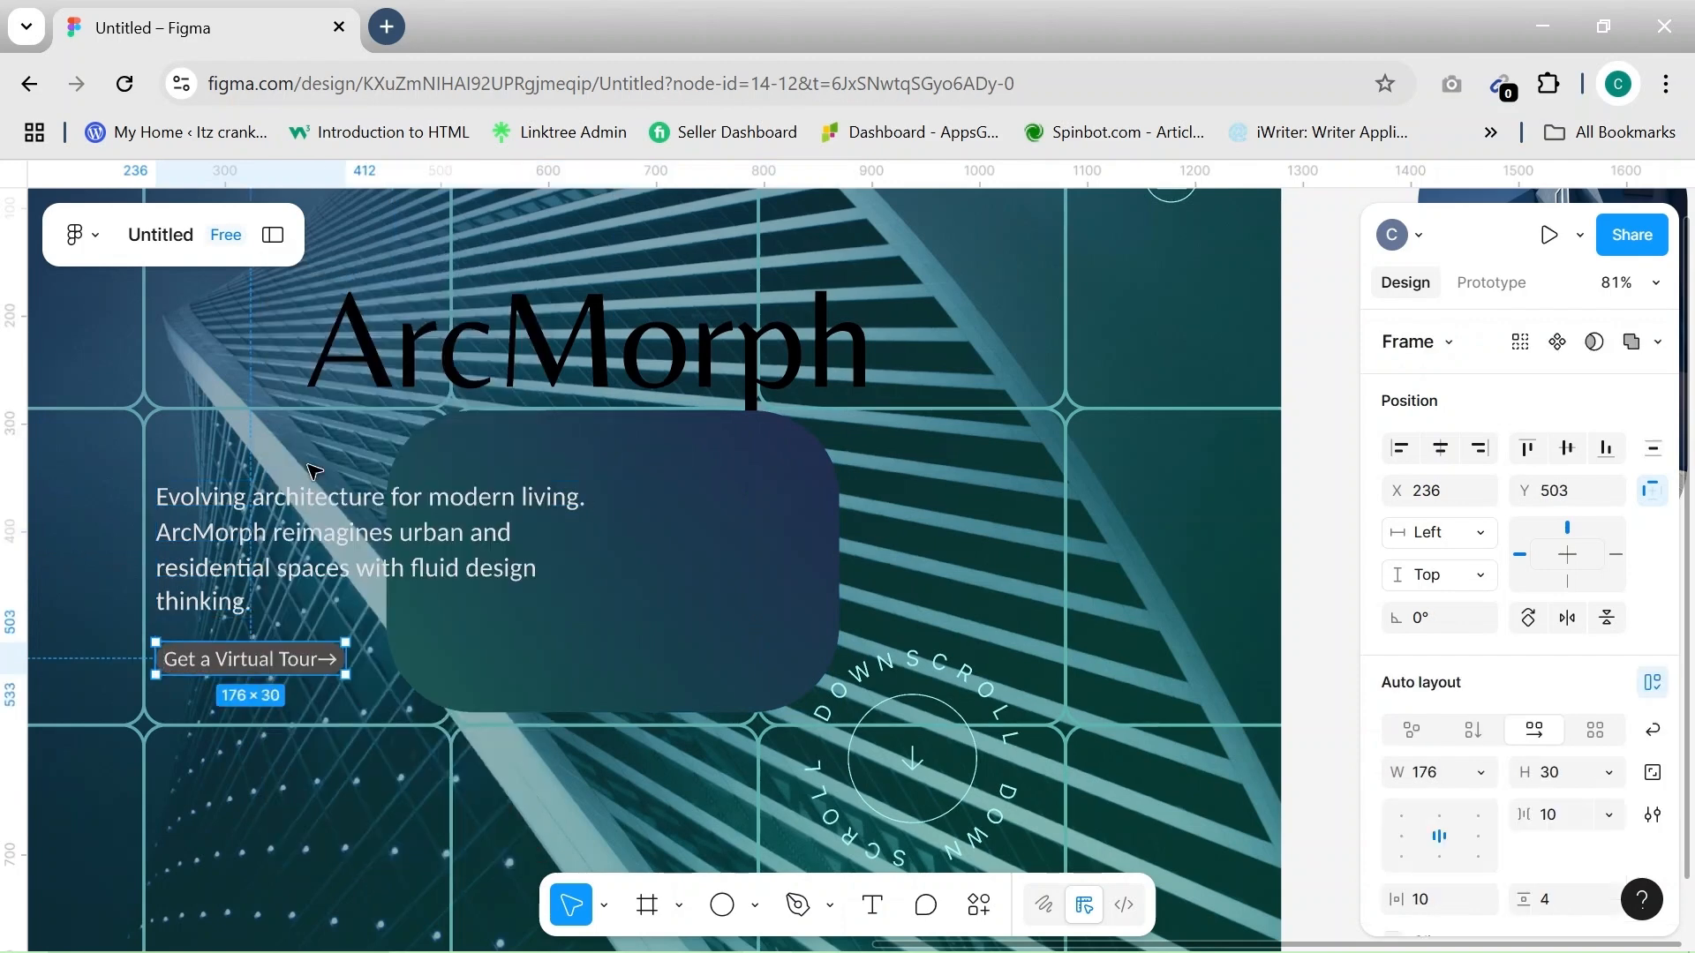
Position the gradient card behind the paragraph and button at X 166, Y 293, and widen it to 477
{"action": "left_click_drag", "start_coordinate": [560, 624], "coordinate": [326, 632]}
{"action": "left_click_drag", "start_coordinate": [604, 569], "coordinate": [658, 569]}
{"action": "left_click_drag", "start_coordinate": [420, 609], "coordinate": [360, 620]}
Add a 1-pixel inside stroke in 6EF8DC to the gradient card
{"action": "scroll", "coordinate": [1516, 726], "scroll_direction": "down", "scroll_amount": 3}
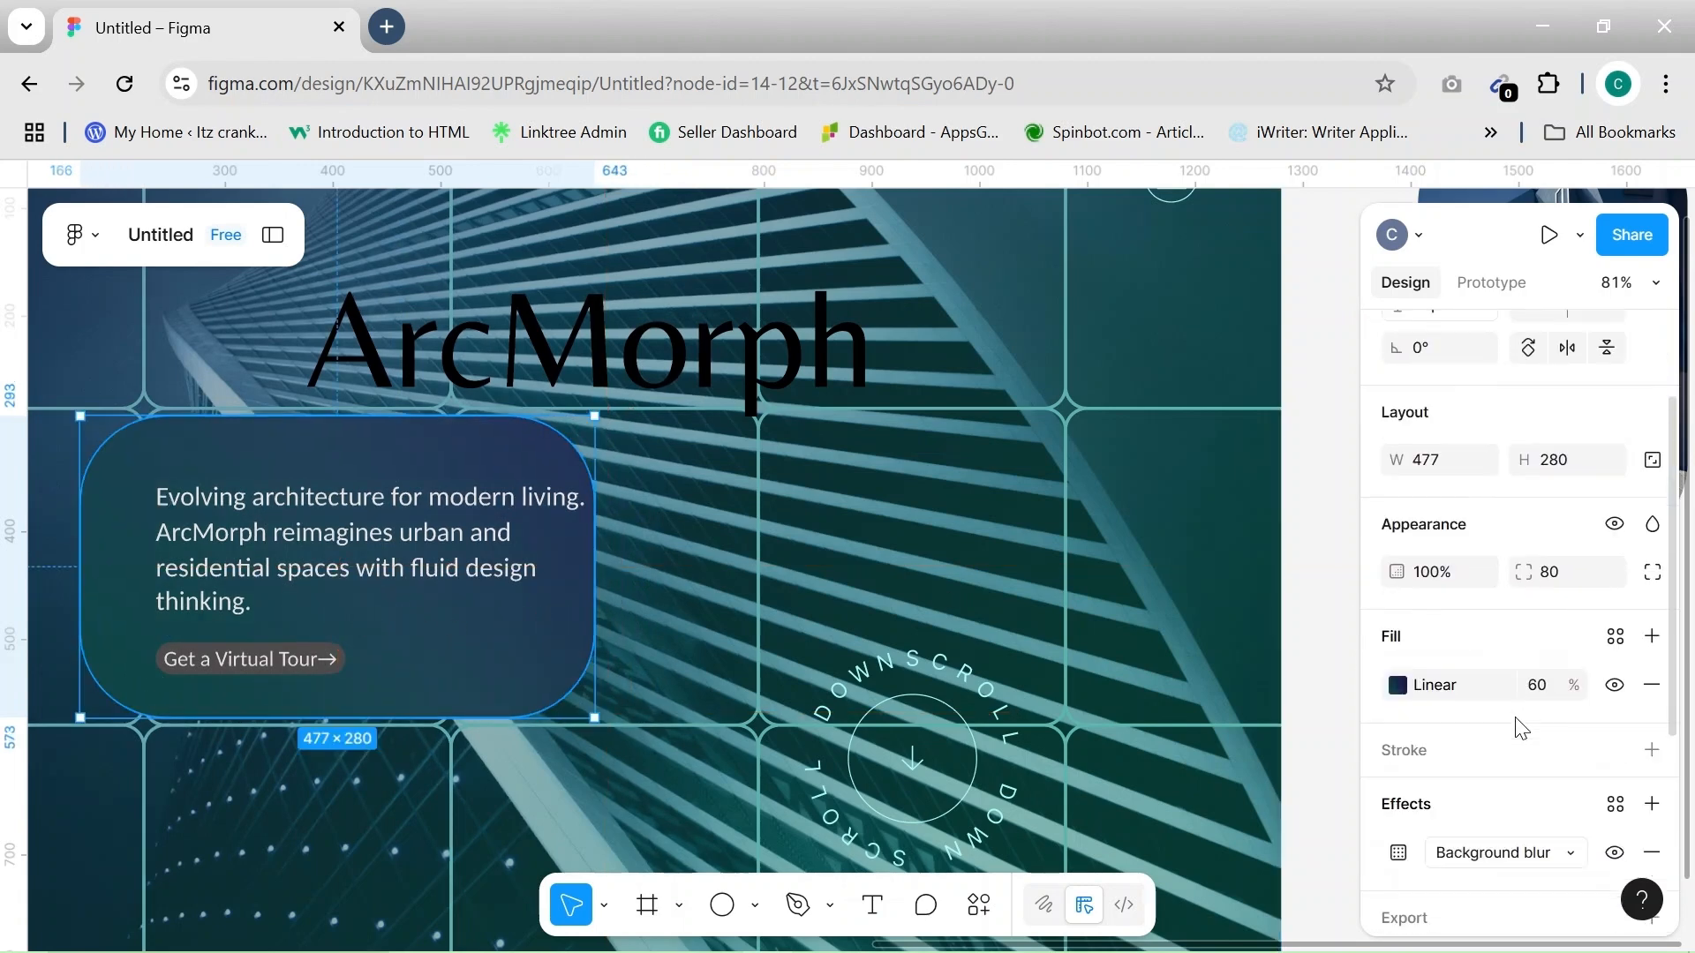
{"action": "scroll", "coordinate": [1518, 728], "scroll_direction": "down", "scroll_amount": 2}
{"action": "left_click", "coordinate": [1651, 613]}
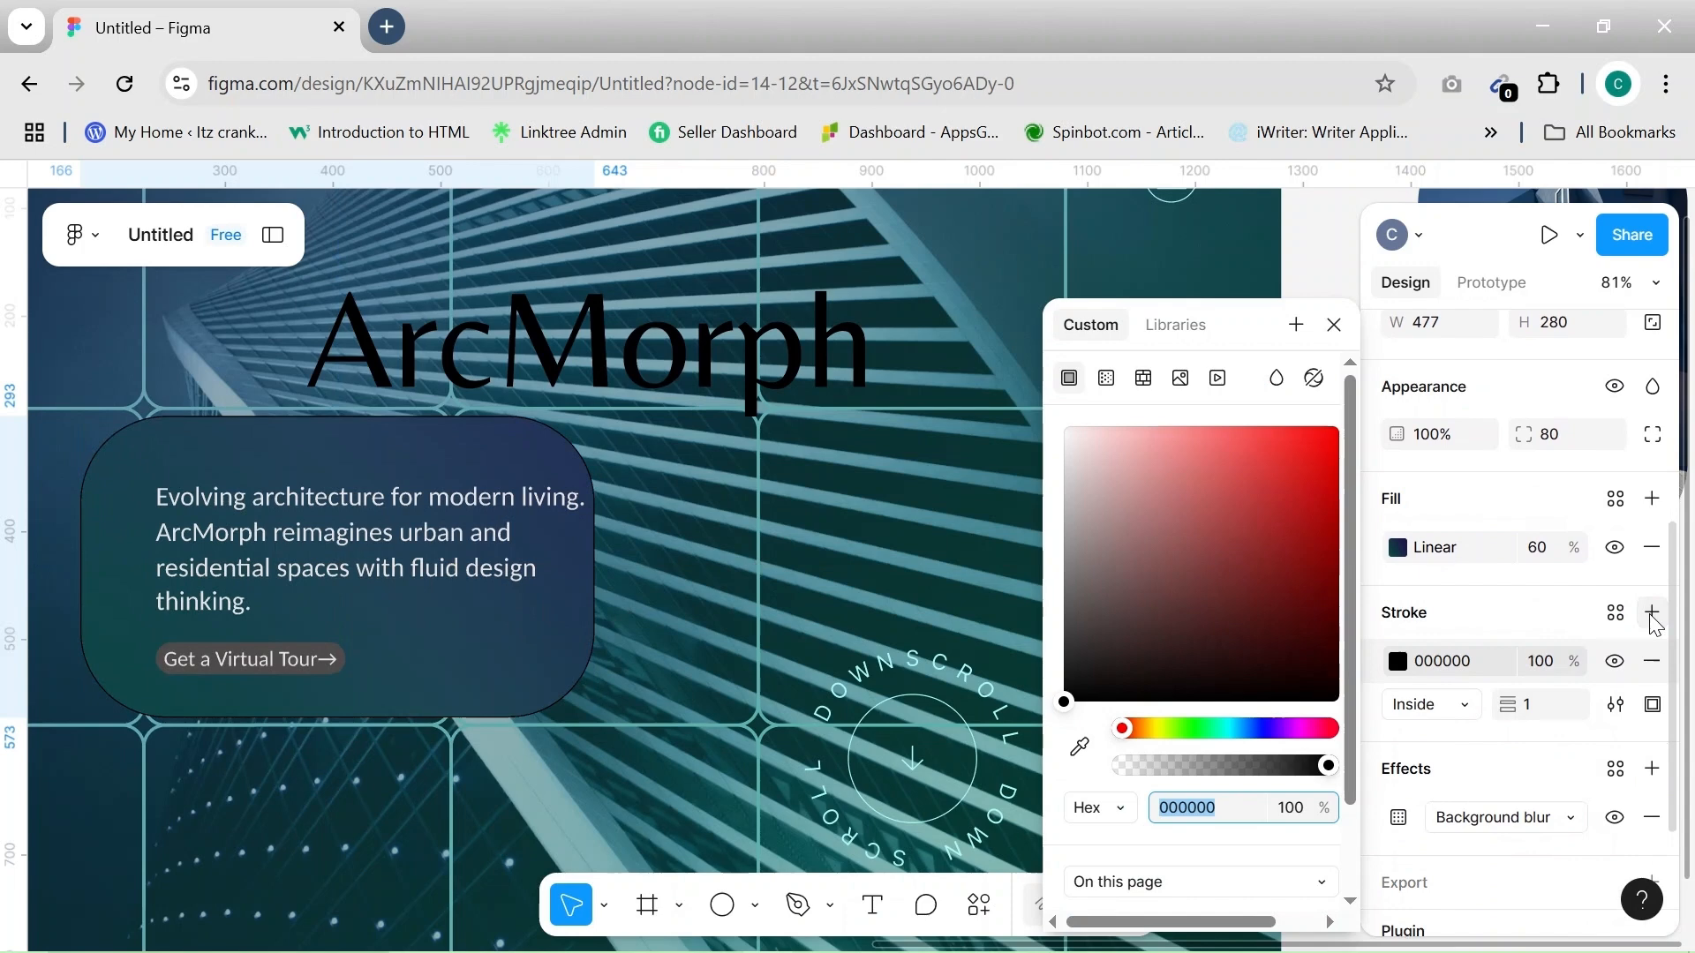
{"action": "scroll", "coordinate": [1139, 803], "scroll_direction": "down", "scroll_amount": 2}
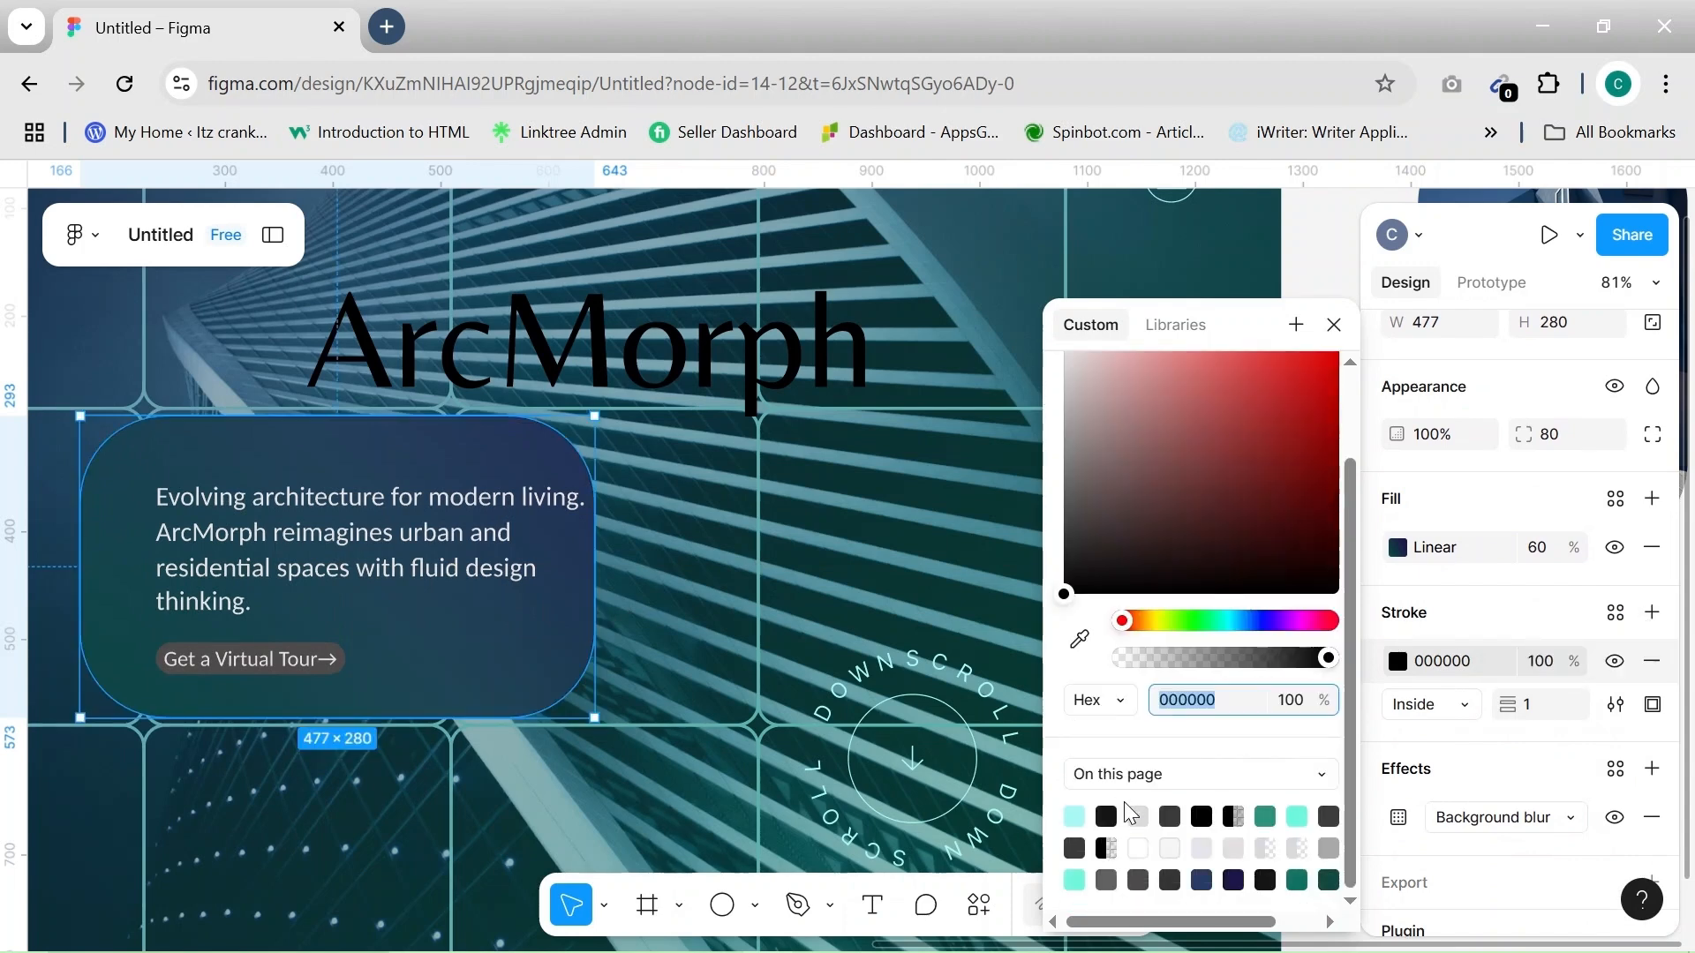
{"action": "left_click", "coordinate": [1297, 816]}
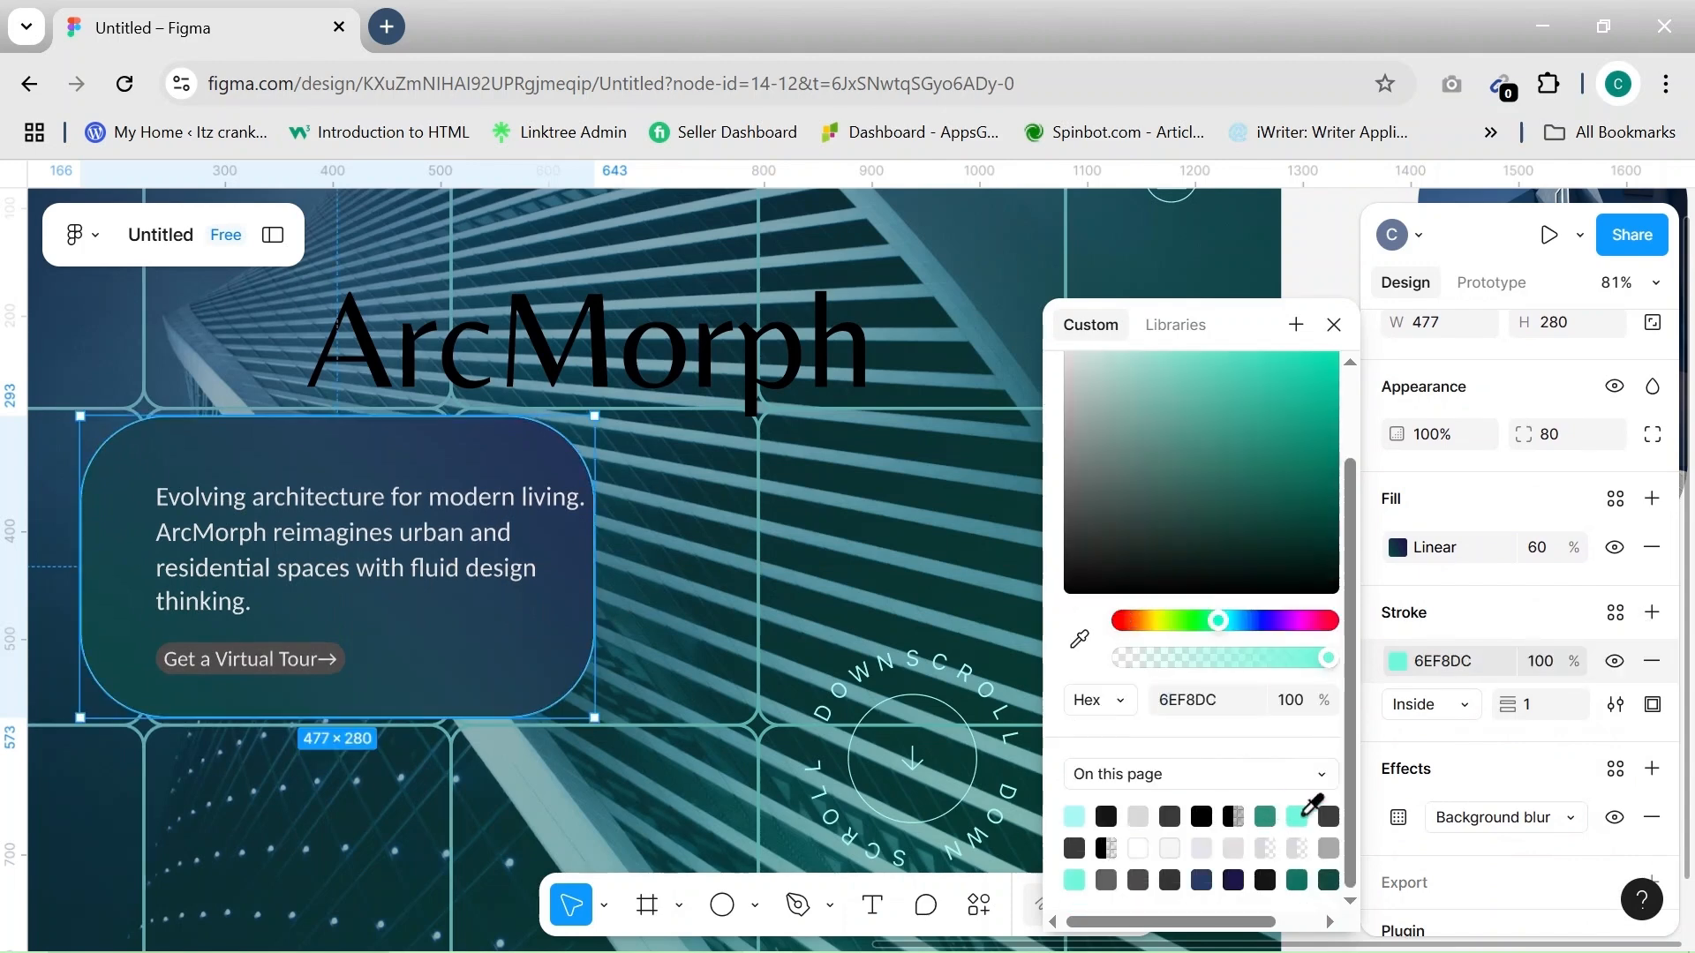
Set the gradient card's stroke opacity to 20% and make it a linear gradient running diagonally from the card's upper-left to its lower-right
{"action": "left_click", "coordinate": [1298, 702]}
{"action": "type", "text": "1"}
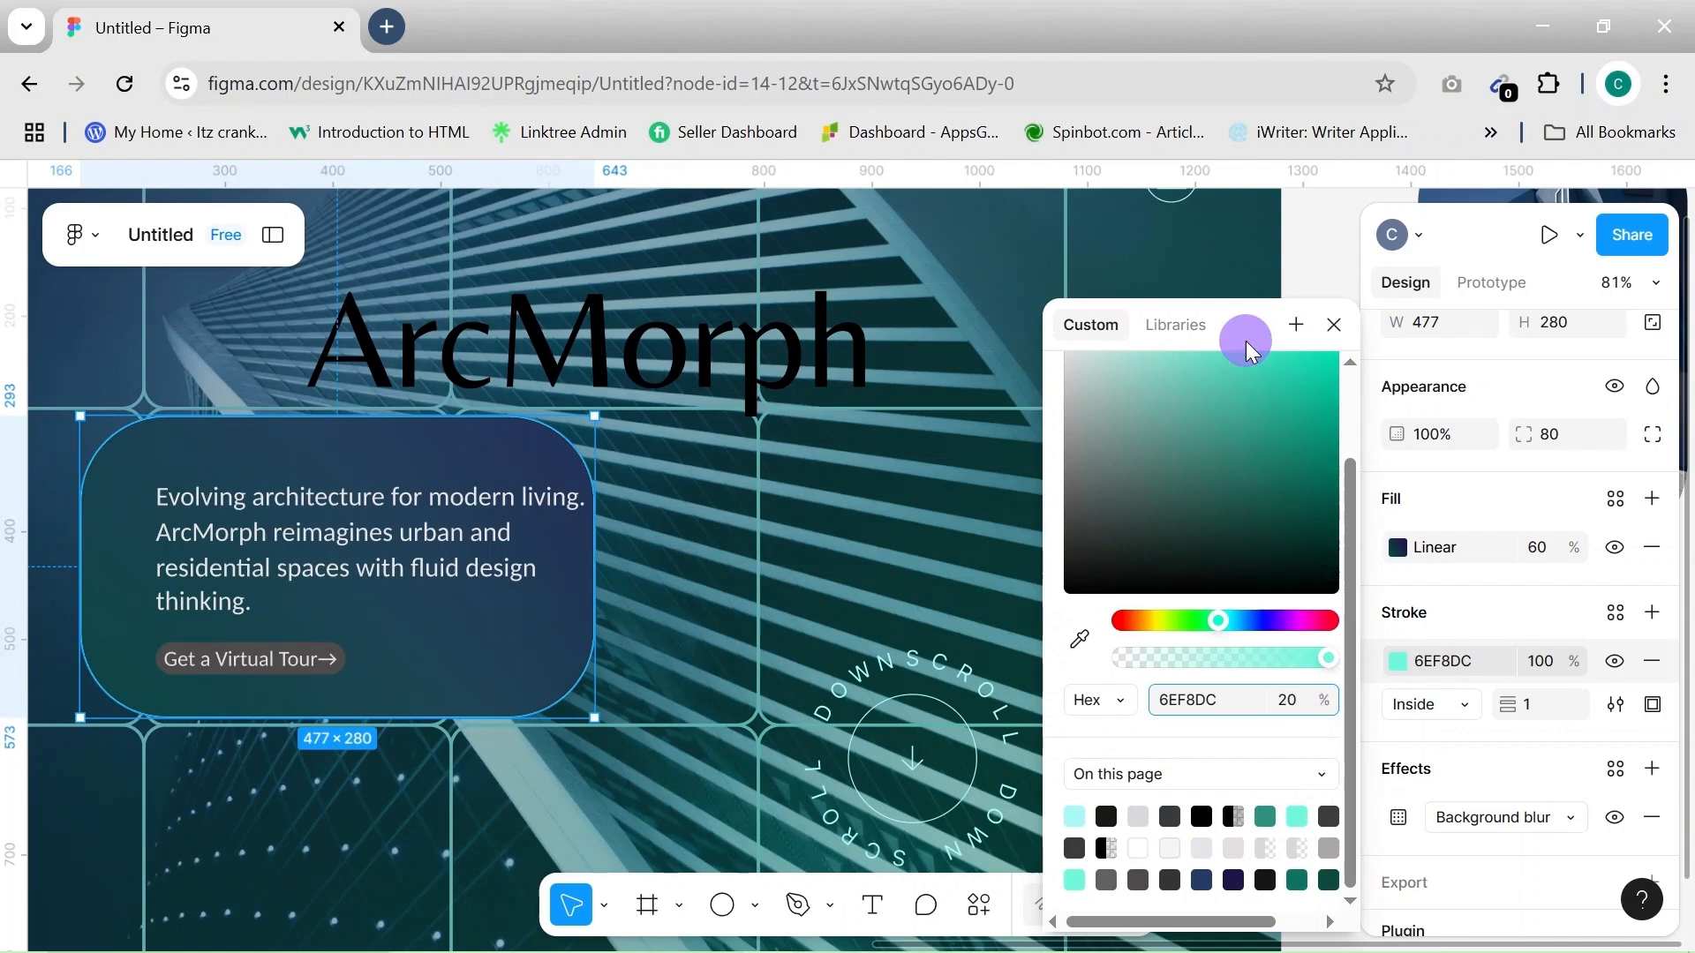
{"action": "key", "text": "Return"}
{"action": "scroll", "coordinate": [1194, 563], "scroll_direction": "up", "scroll_amount": 2}
{"action": "left_click", "coordinate": [1105, 378]}
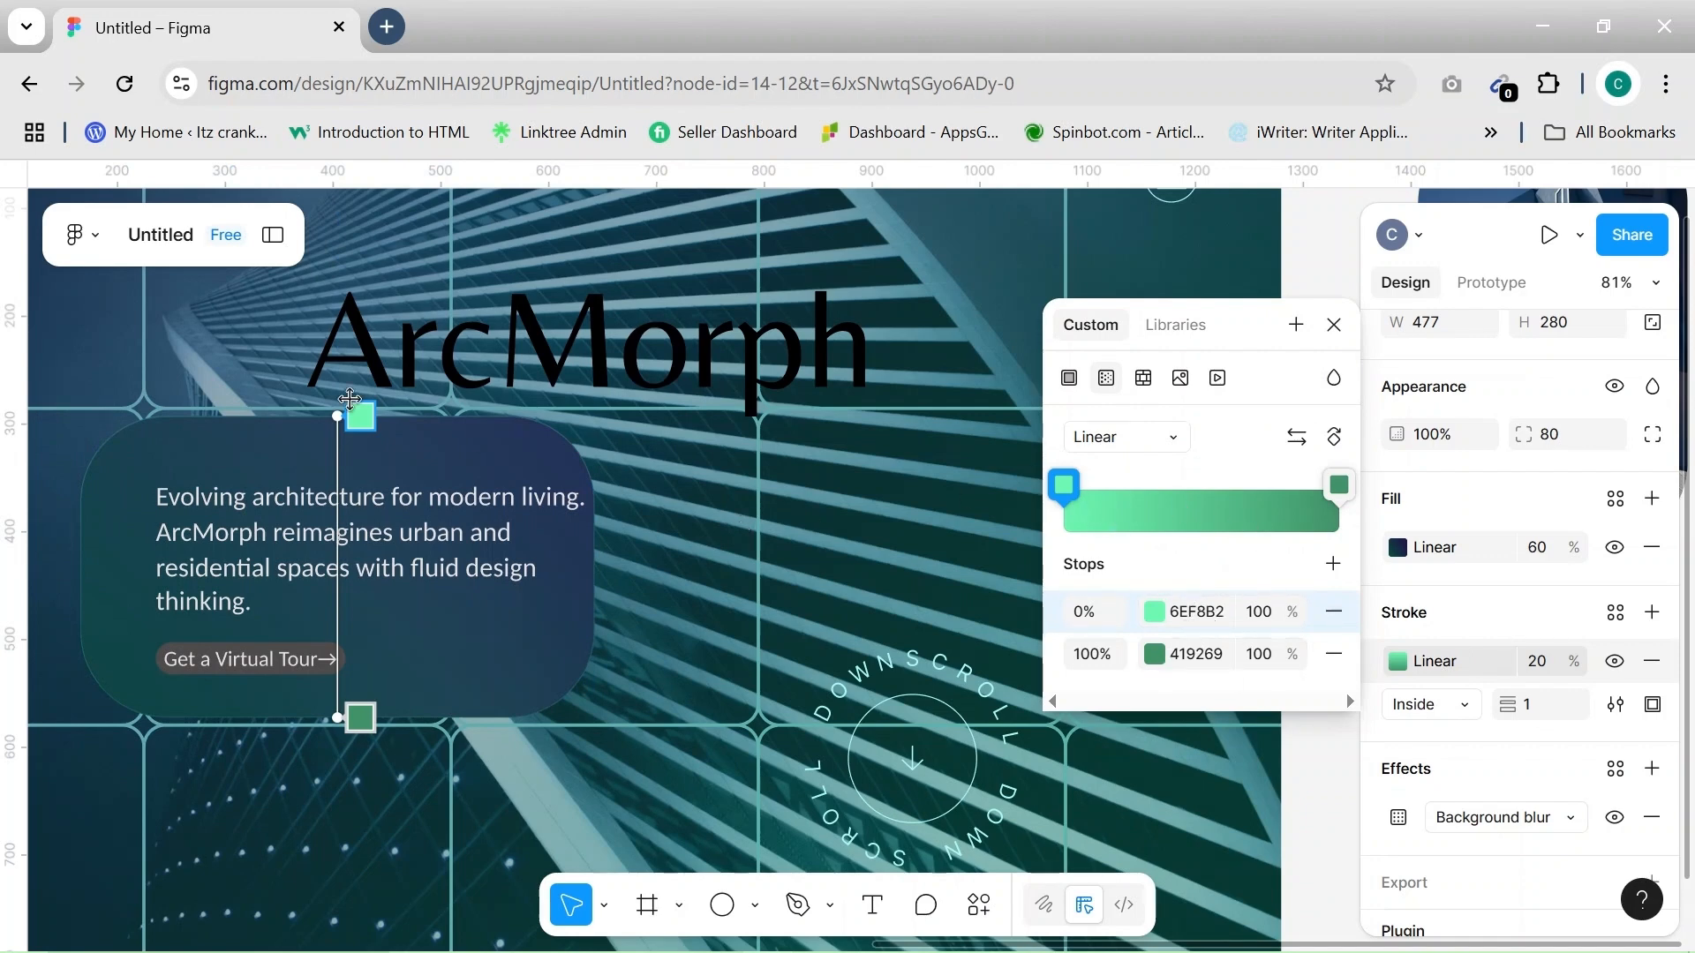
{"action": "left_click_drag", "start_coordinate": [339, 420], "coordinate": [148, 425]}
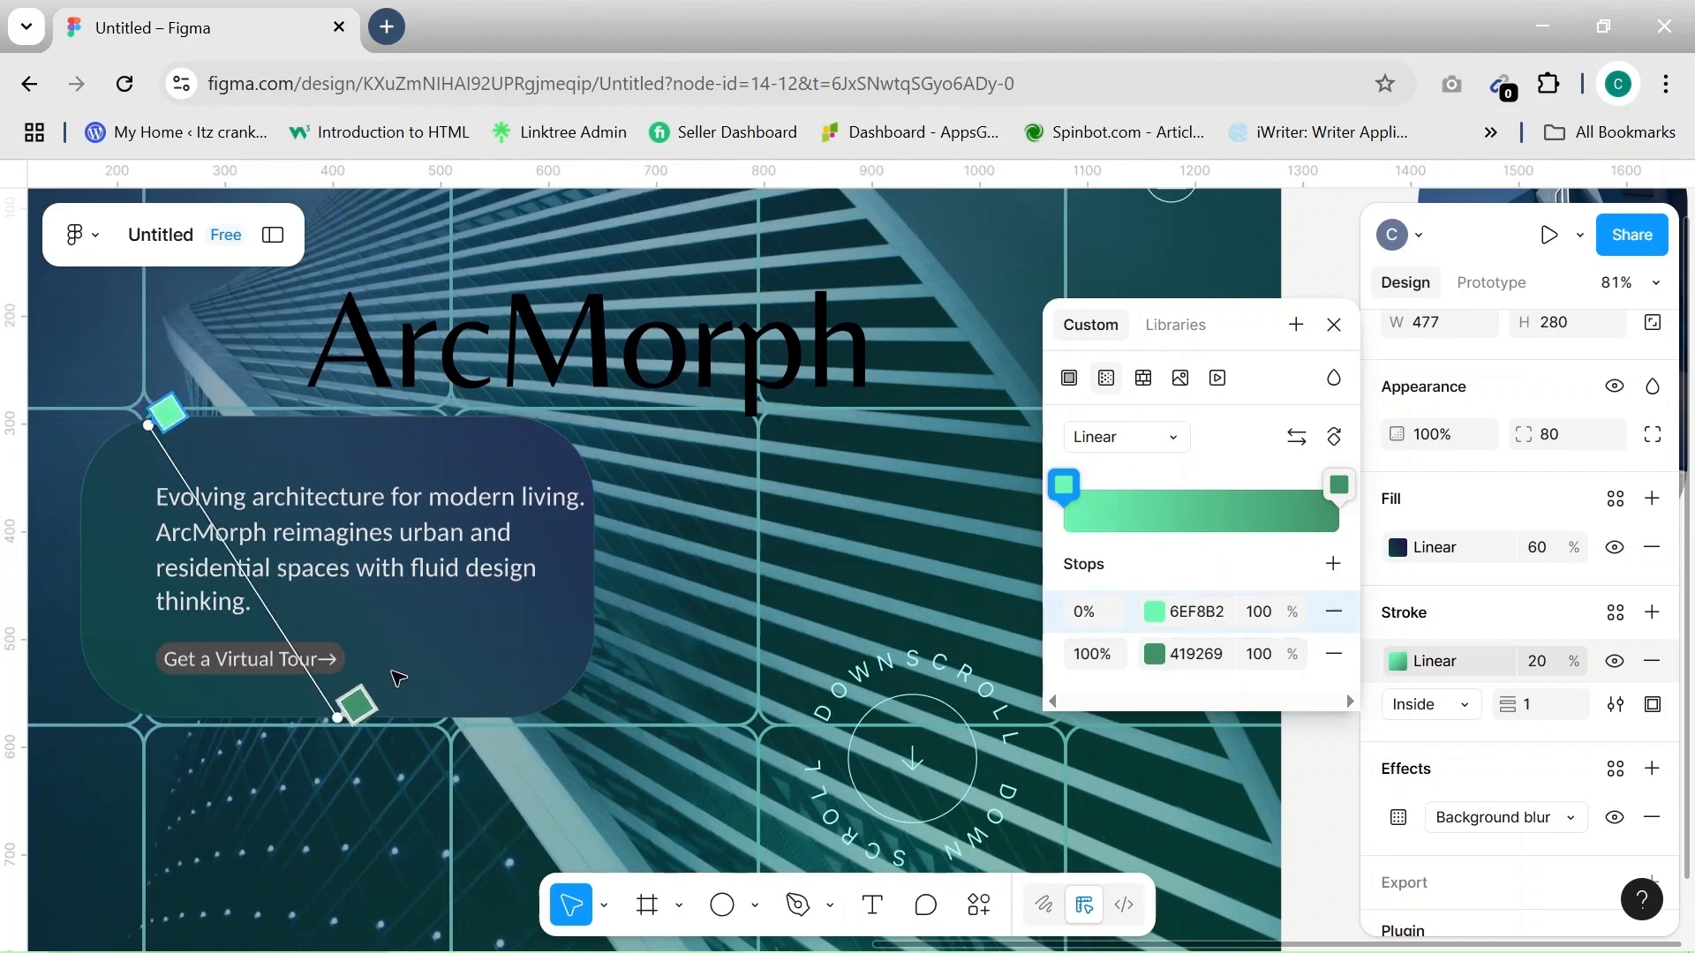
{"action": "left_click_drag", "start_coordinate": [326, 717], "coordinate": [497, 716]}
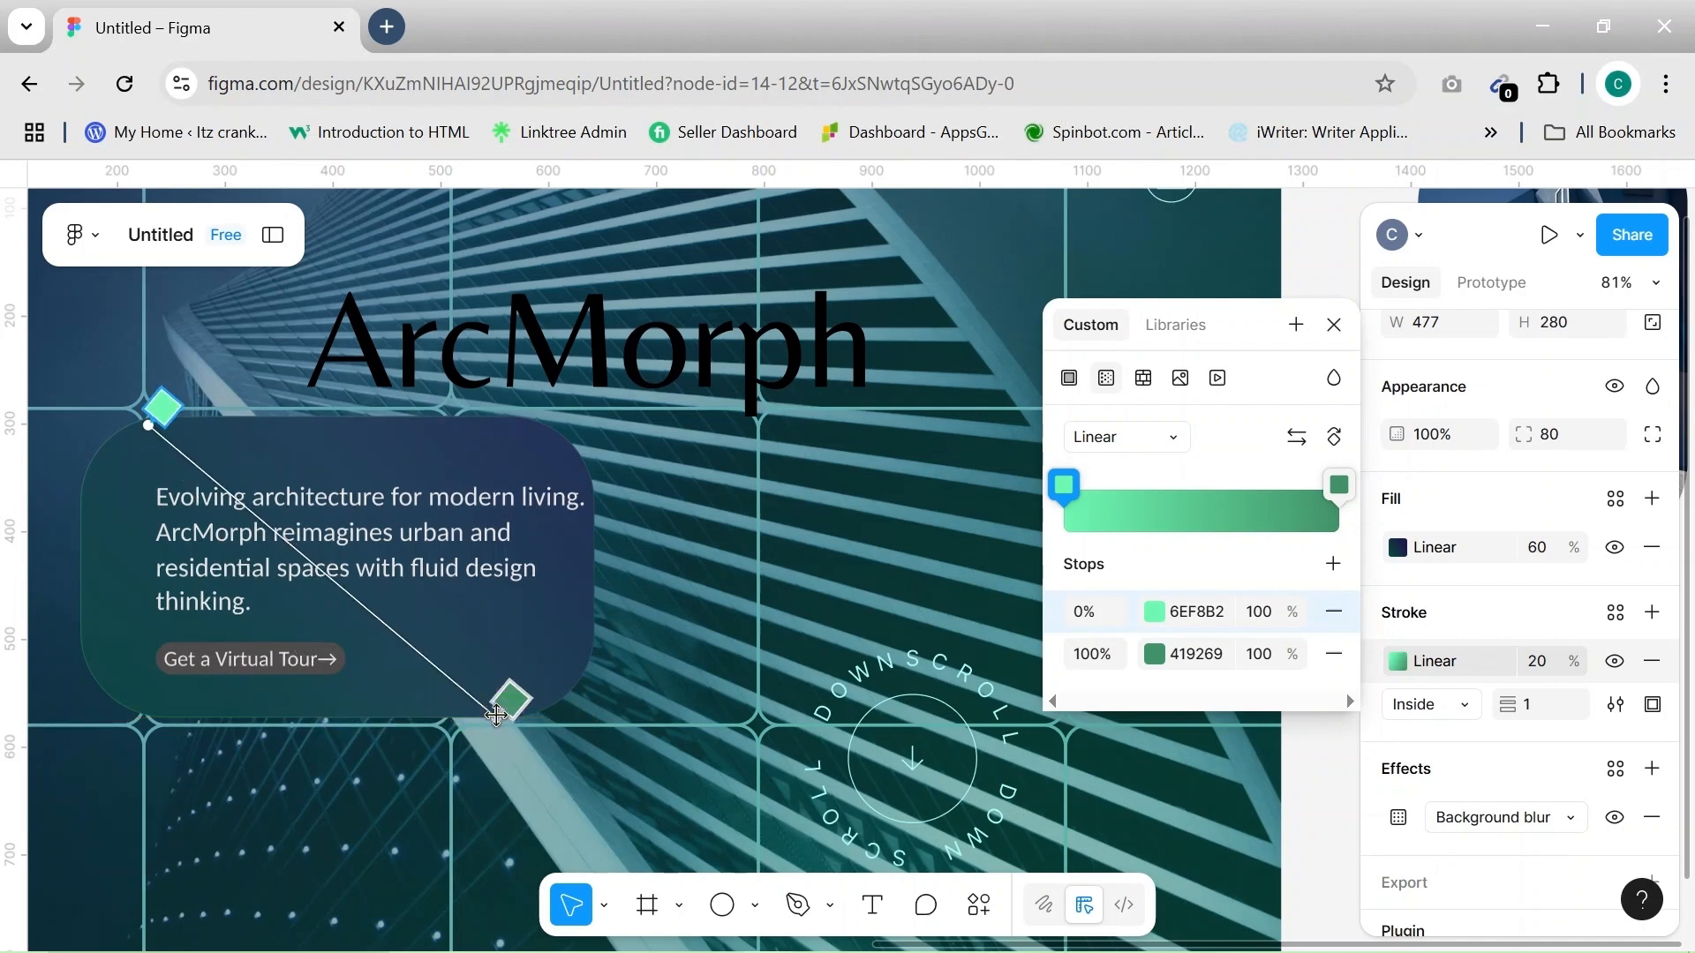
Color the card stroke's gradient with 6EF8DC at the 0% stop and 1F2256 at the 100% stop
{"action": "left_click", "coordinate": [1153, 612]}
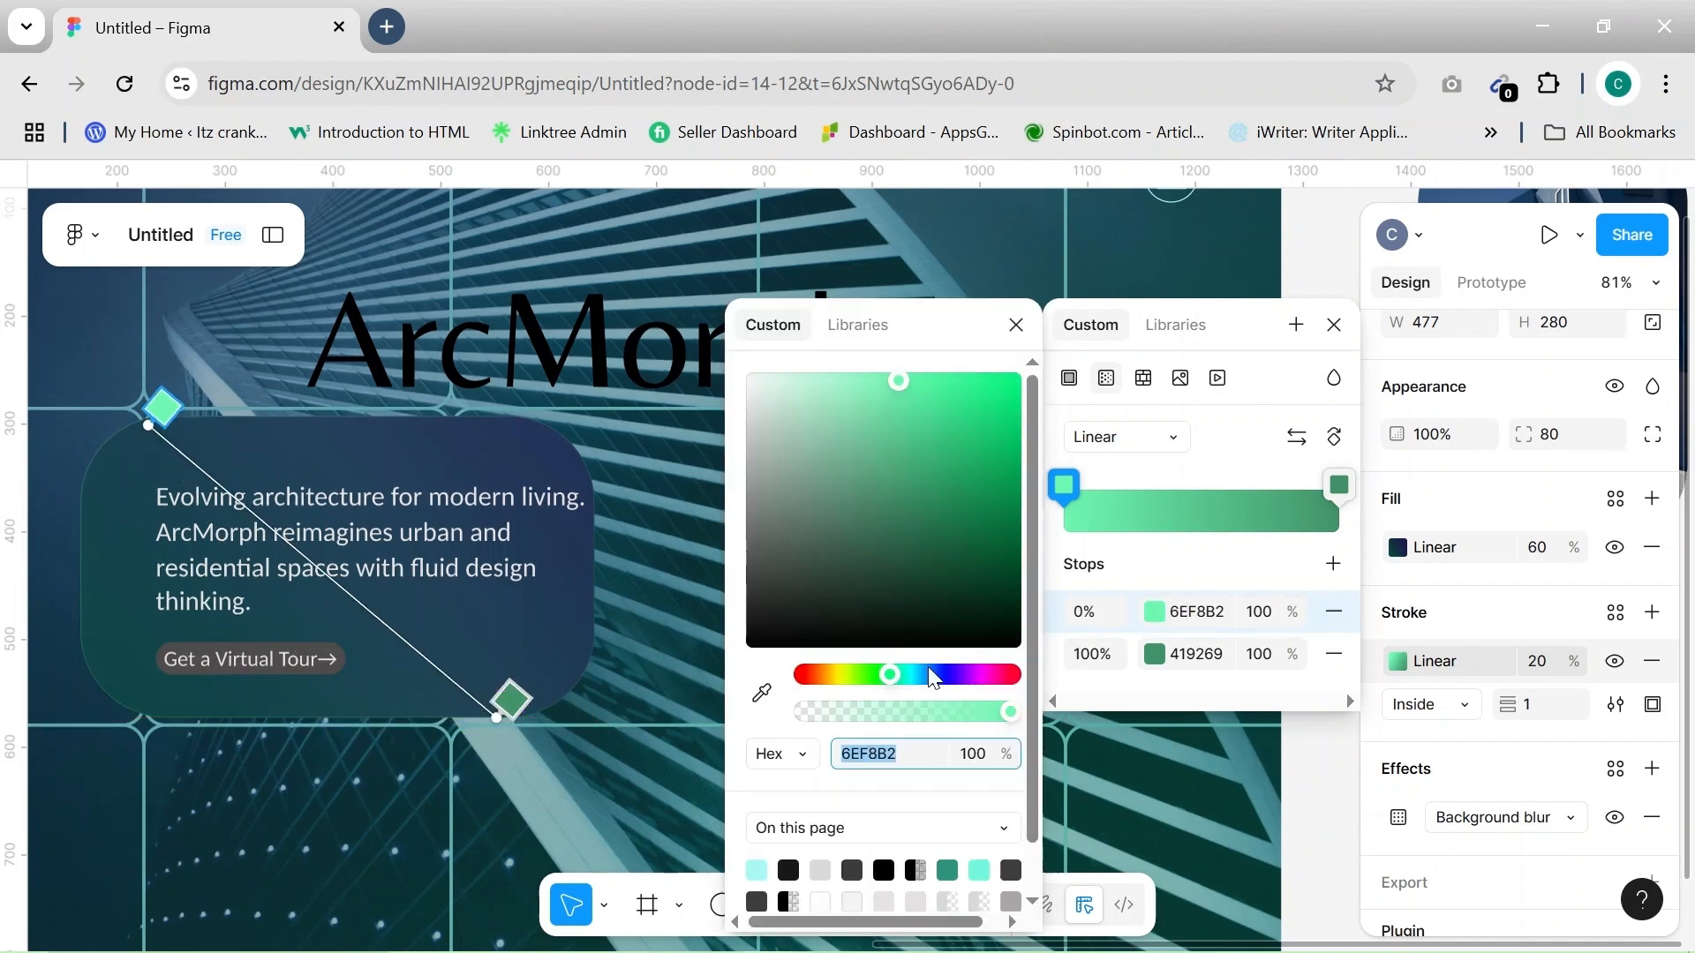
{"action": "left_click", "coordinate": [978, 867]}
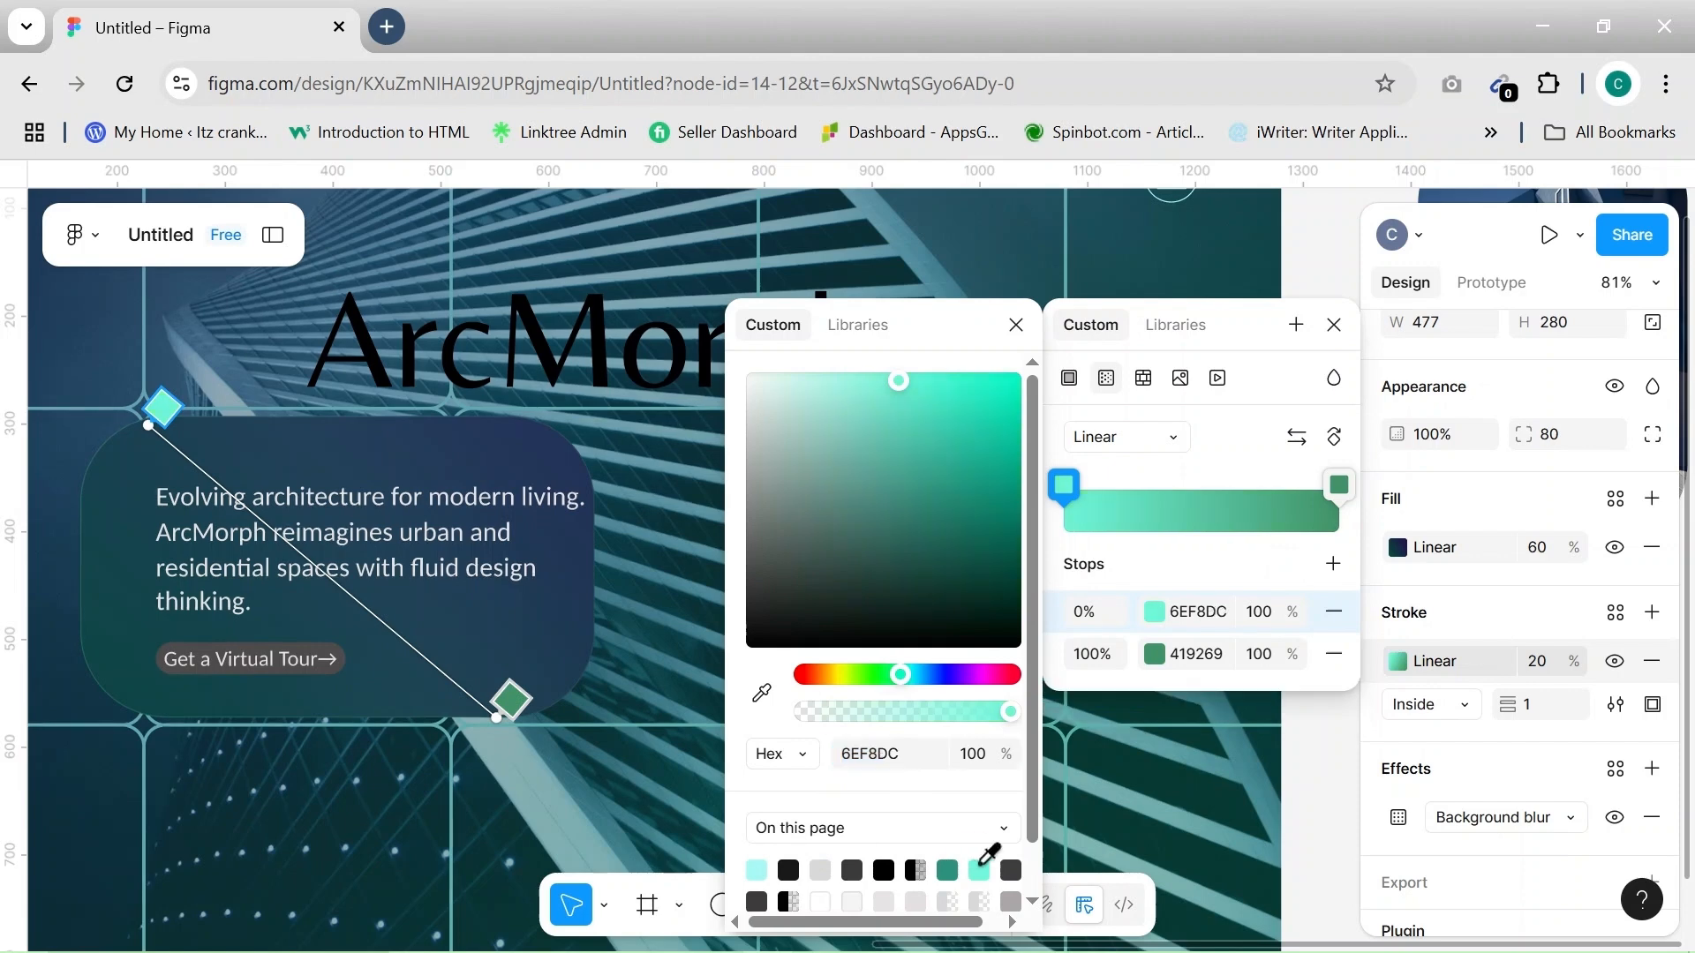
{"action": "left_click", "coordinate": [1154, 654]}
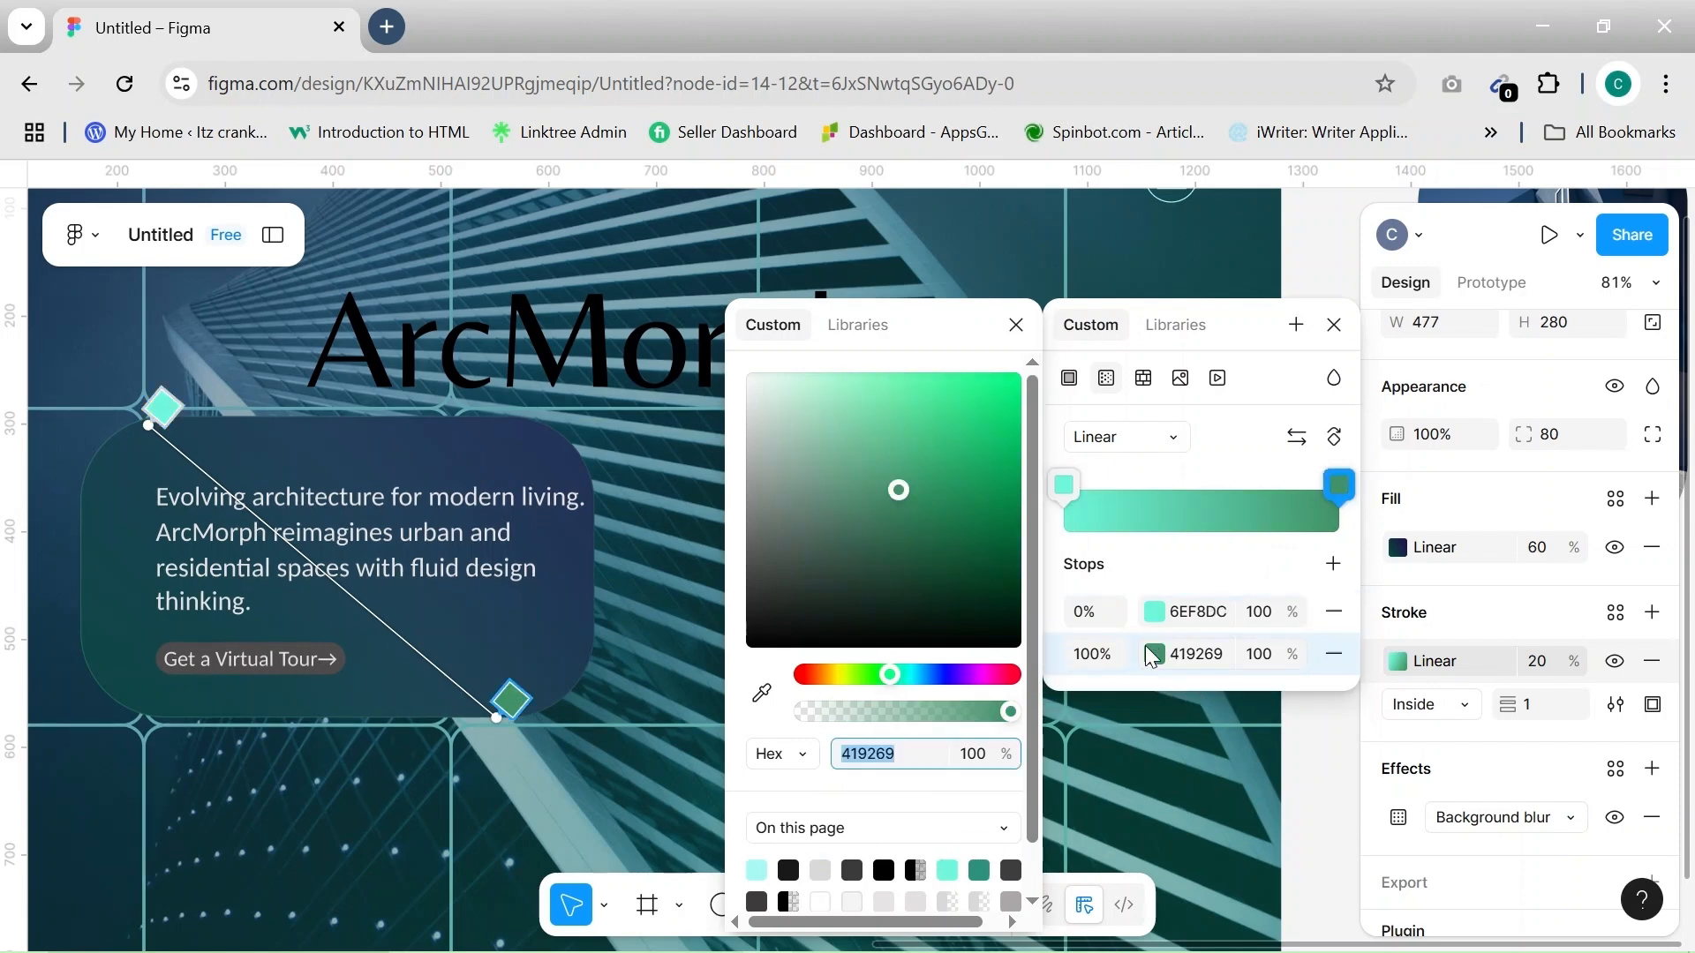
{"action": "left_click", "coordinate": [939, 676]}
{"action": "left_click", "coordinate": [954, 574]}
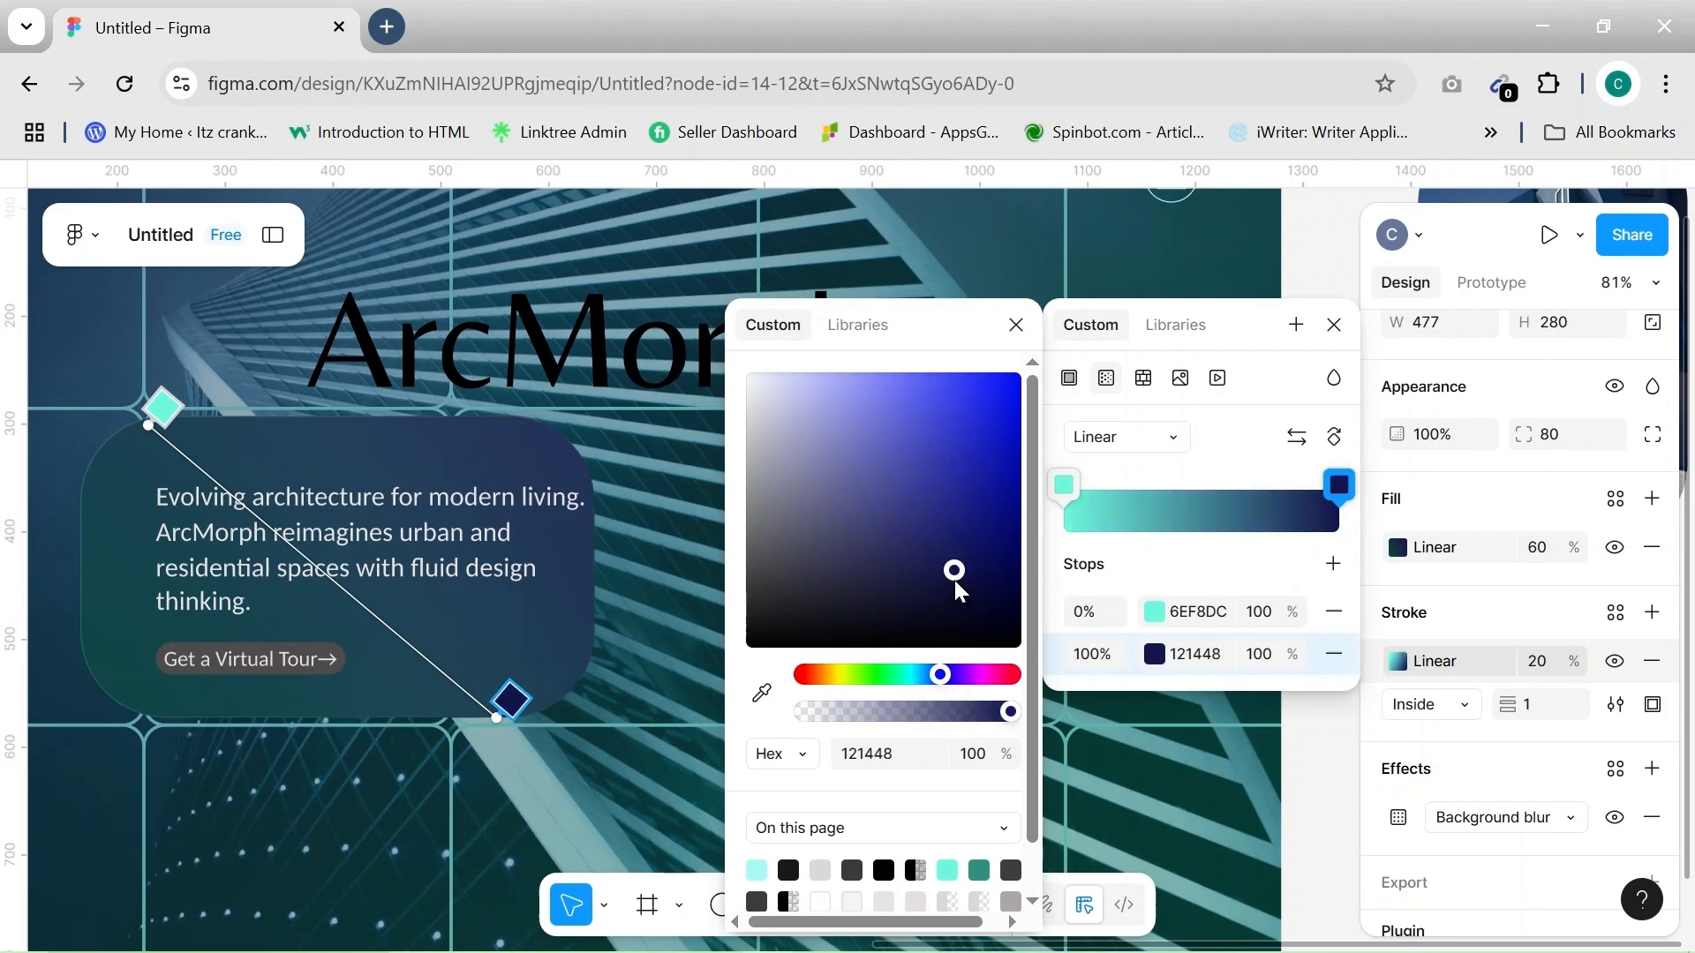
{"action": "left_click", "coordinate": [920, 565]}
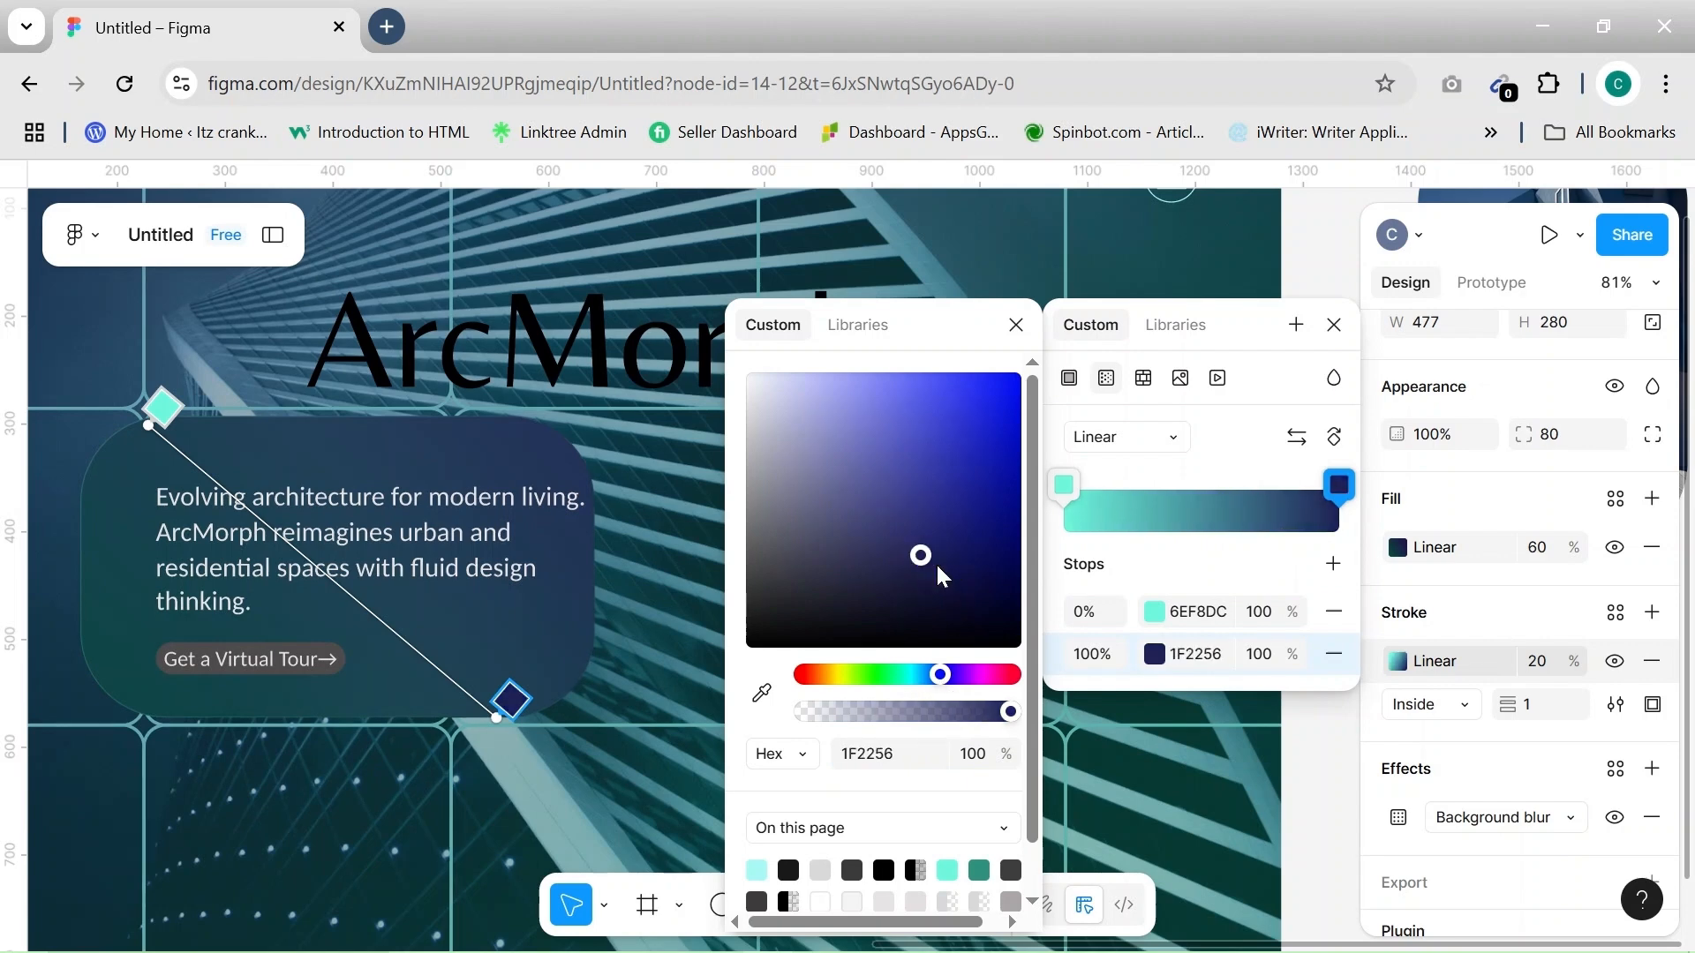
{"action": "left_click", "coordinate": [1185, 722]}
{"action": "left_click", "coordinate": [785, 616]}
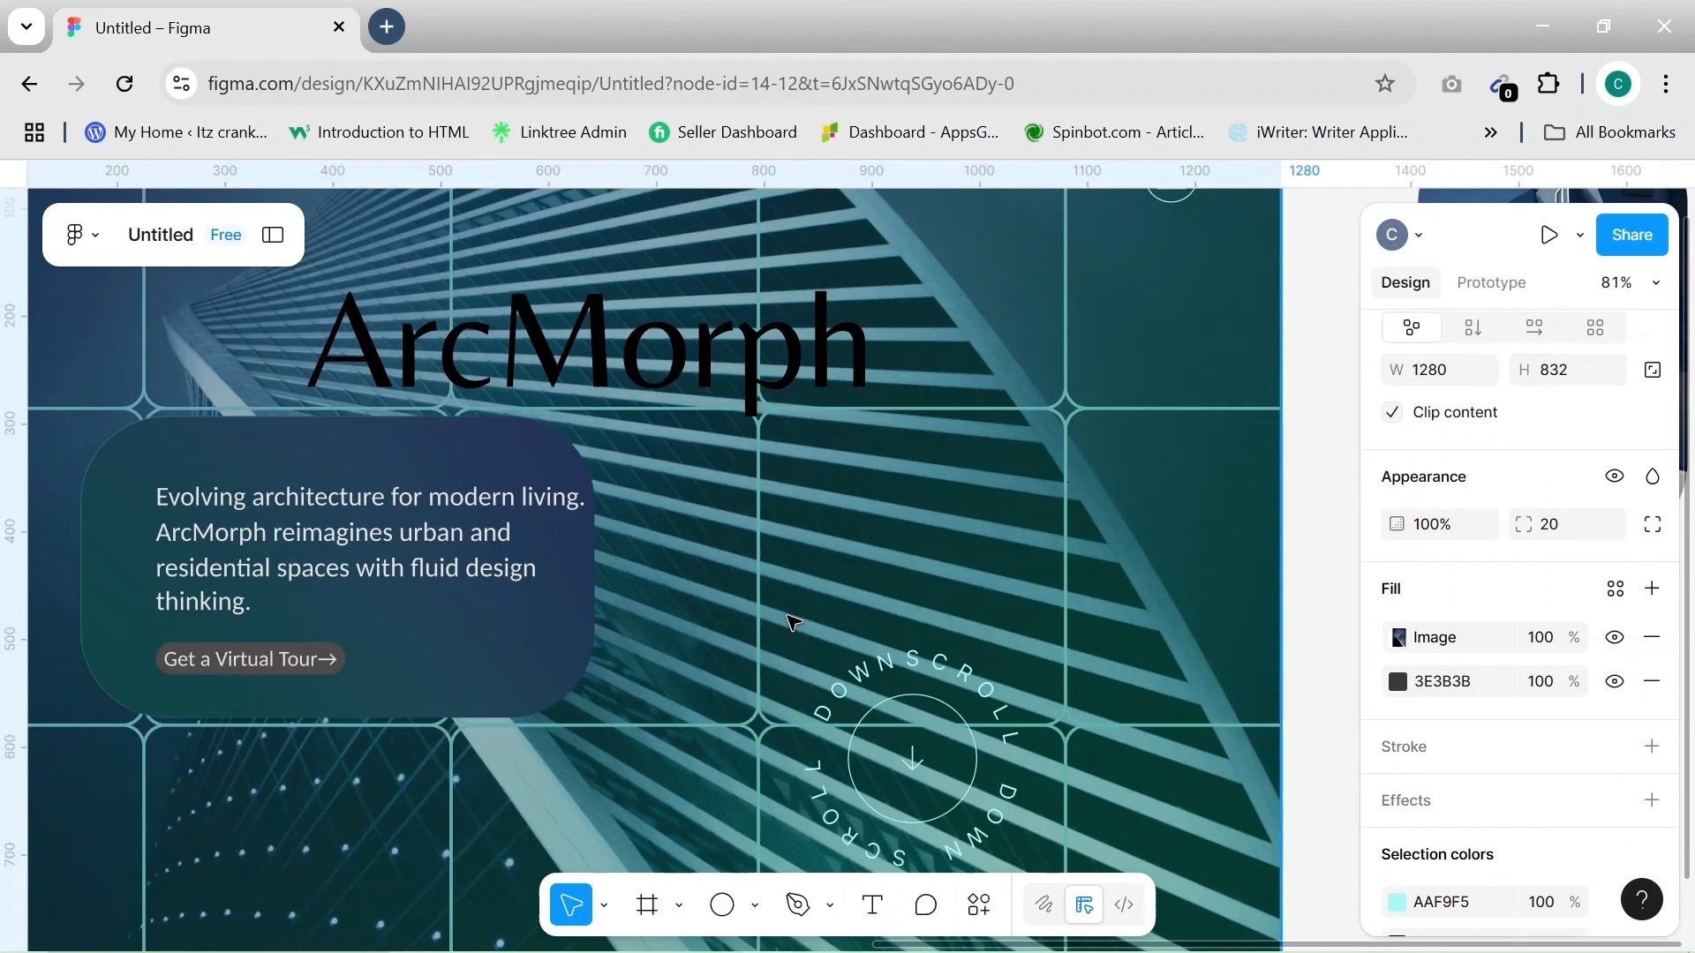
Change the text color of the "Get a Virtual Tour" button to AAF9F5
{"action": "scroll", "coordinate": [341, 571], "scroll_direction": "up", "scroll_amount": 5}
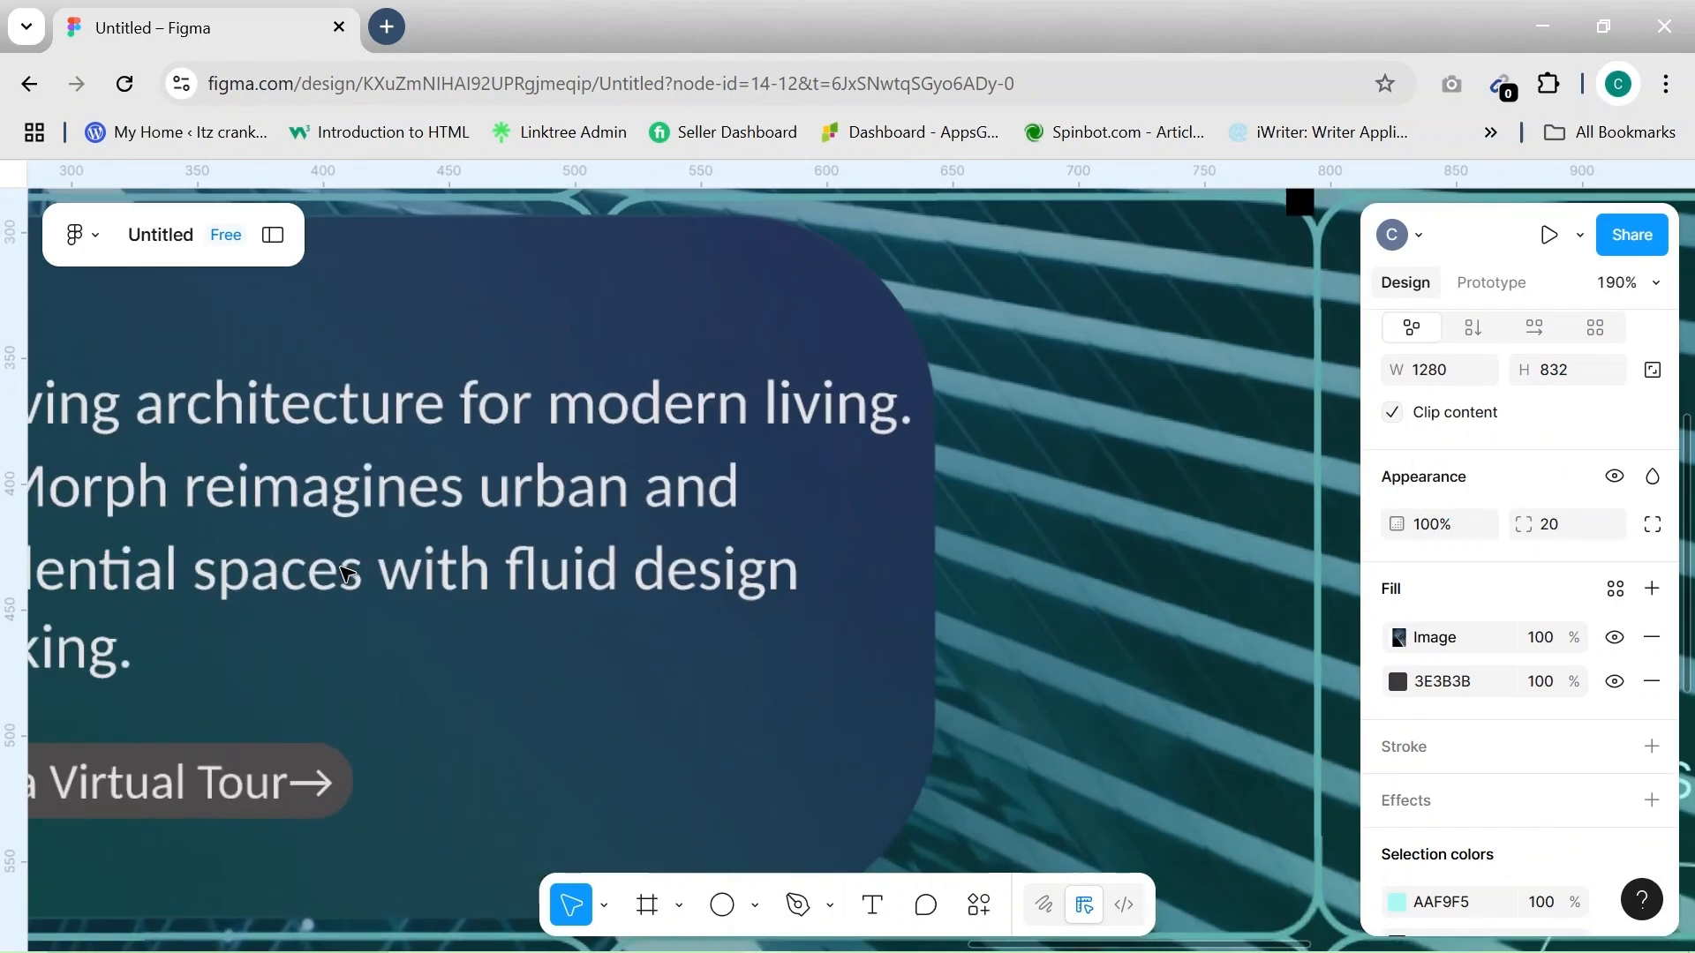
{"action": "scroll", "coordinate": [341, 574], "scroll_direction": "left", "scroll_amount": 4}
{"action": "left_click", "coordinate": [441, 790]}
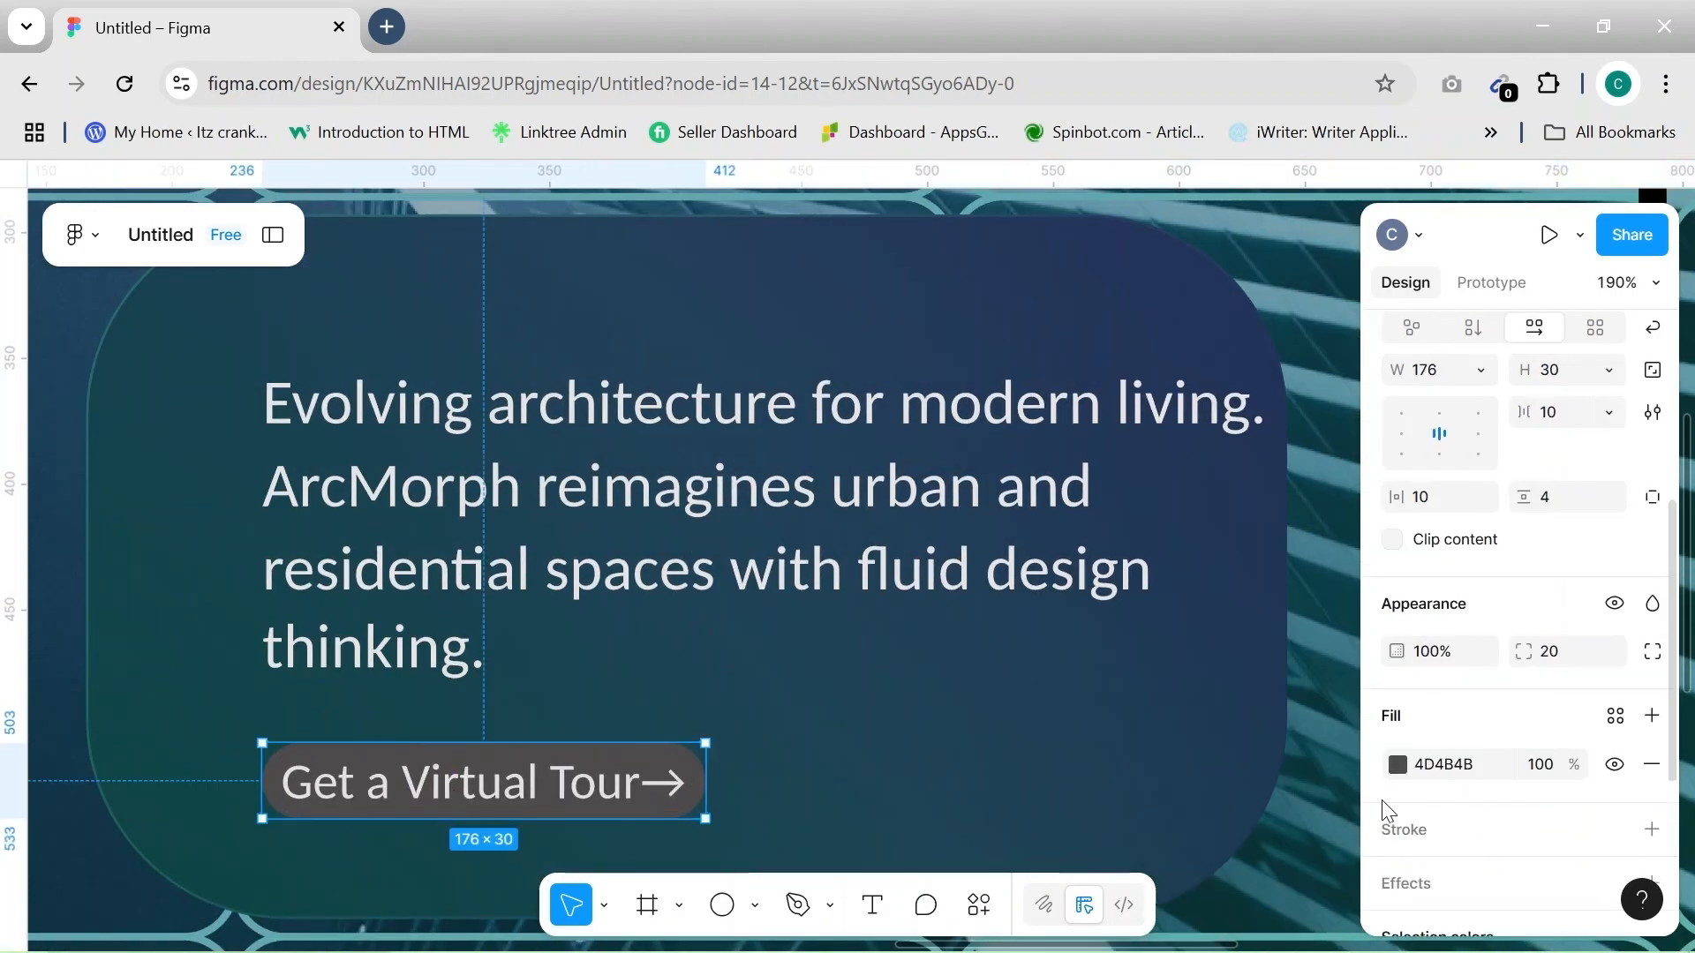
{"action": "scroll", "coordinate": [1412, 803], "scroll_direction": "down", "scroll_amount": 3}
{"action": "left_click", "coordinate": [1397, 832]}
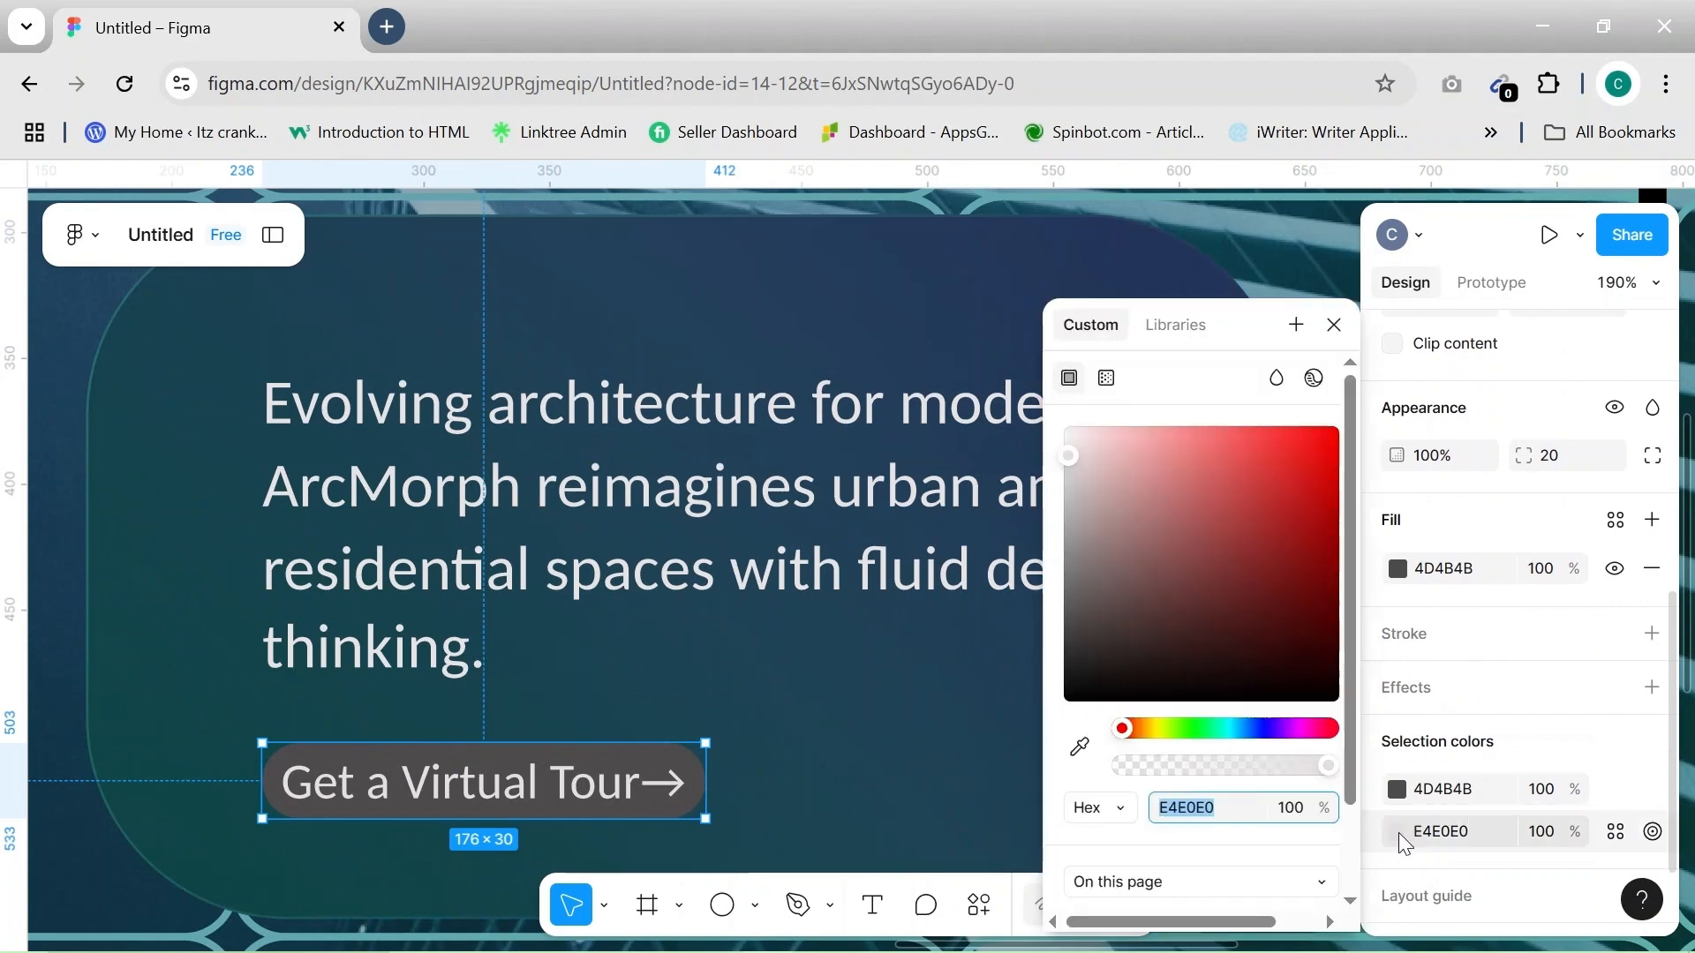
{"action": "left_click", "coordinate": [1074, 816]}
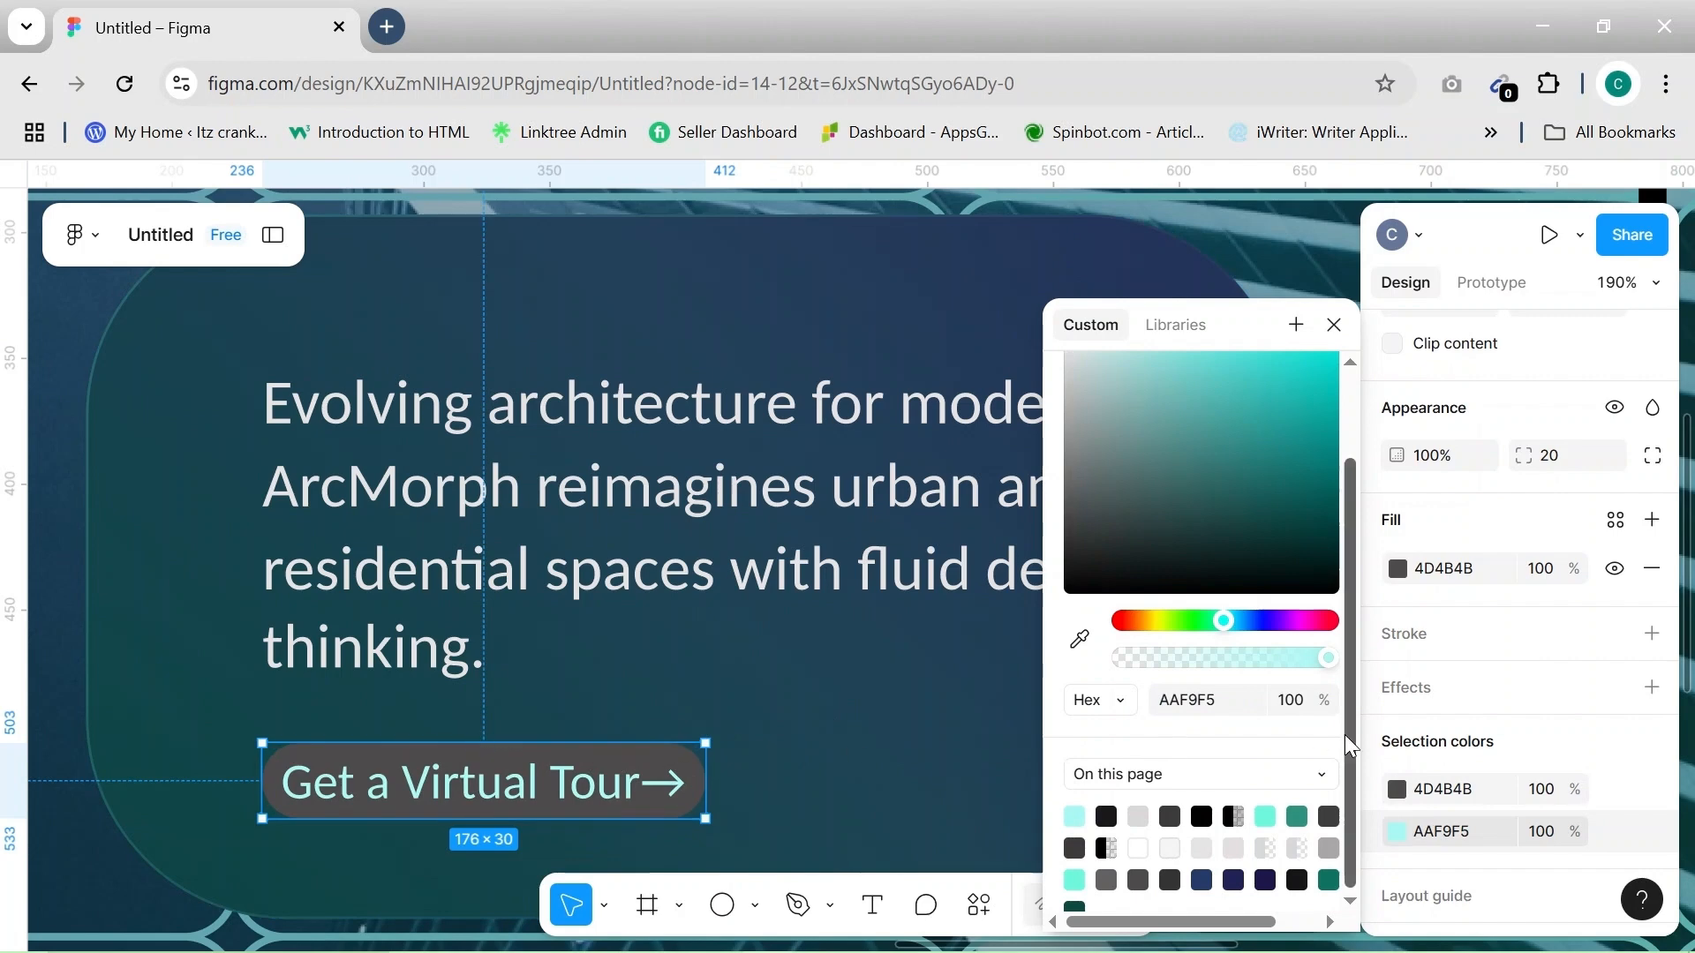
Fill the "Get a Virtual Tour" button's background with 2D917D at 20% opacity
{"action": "left_click", "coordinate": [1404, 790]}
{"action": "scroll", "coordinate": [1174, 799], "scroll_direction": "down", "scroll_amount": 2}
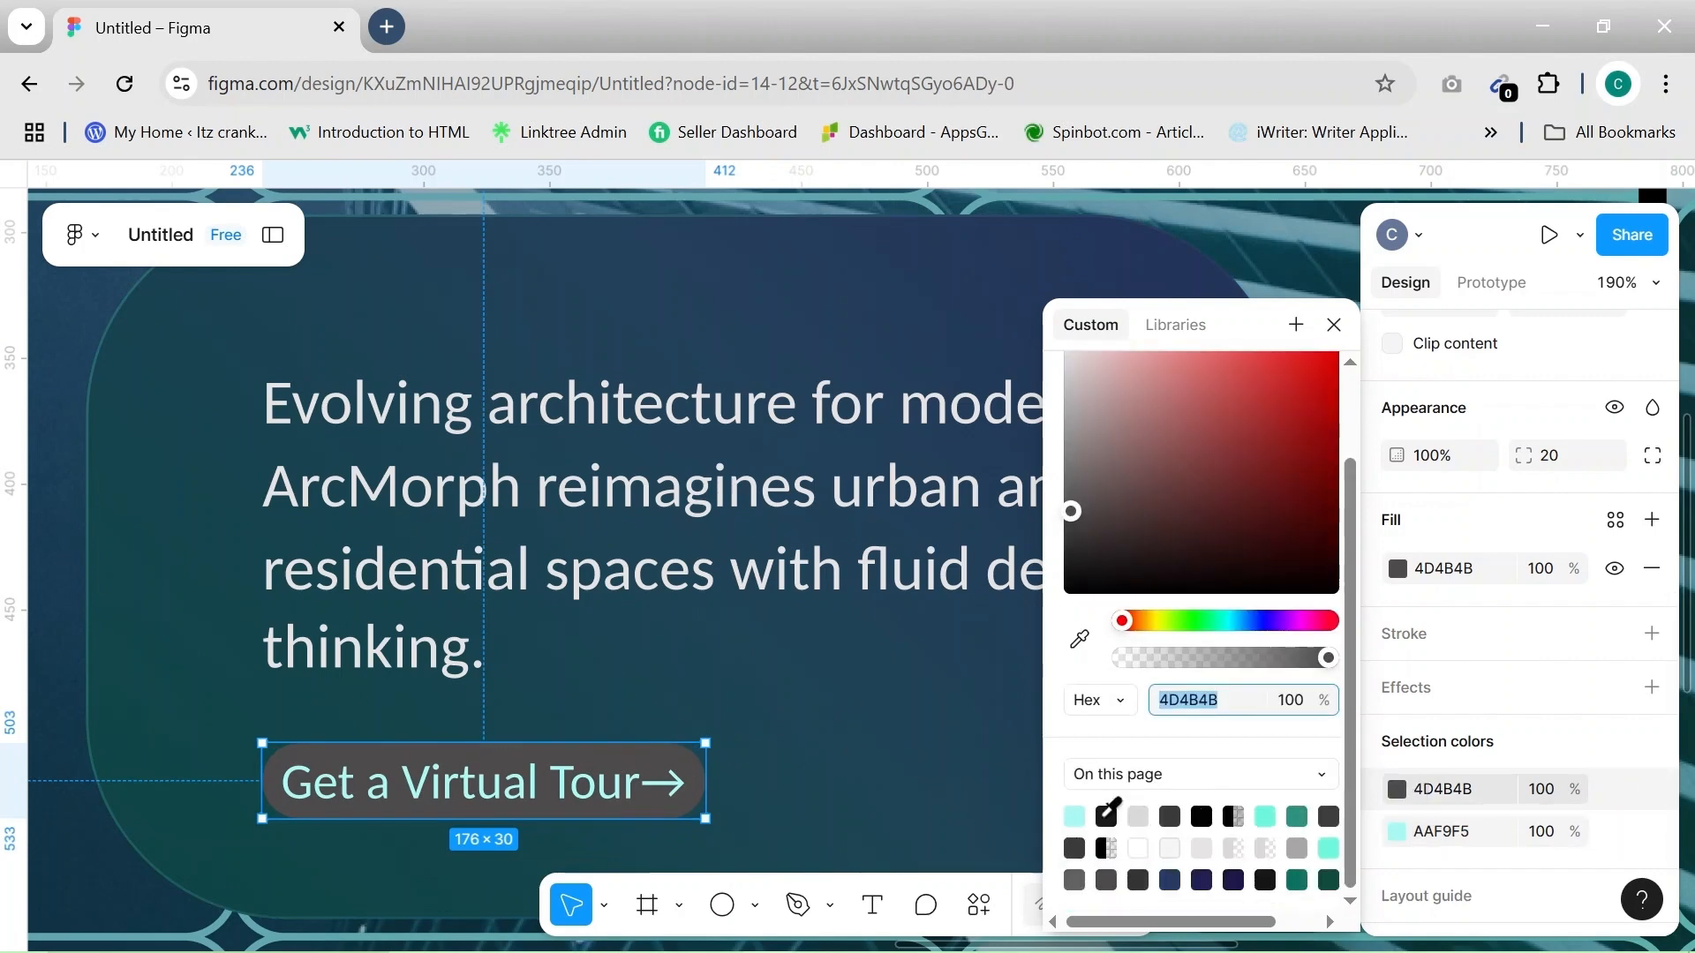
{"action": "left_click", "coordinate": [1297, 813]}
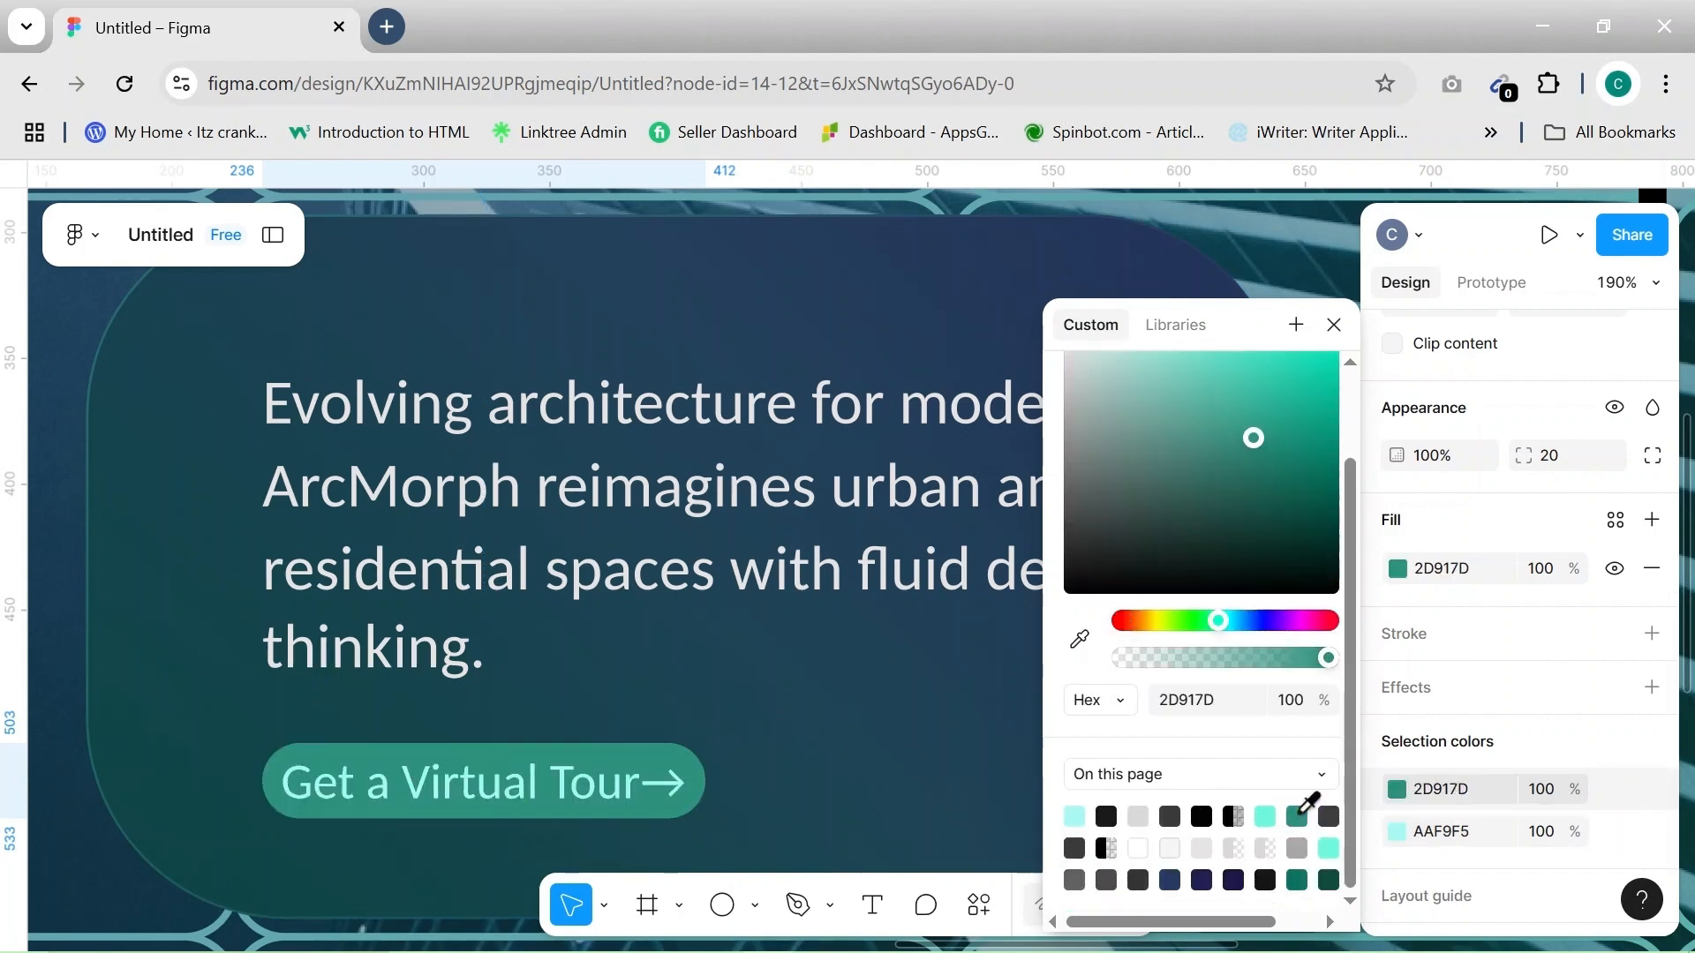
{"action": "left_click", "coordinate": [1553, 789]}
{"action": "type", "text": "1"}
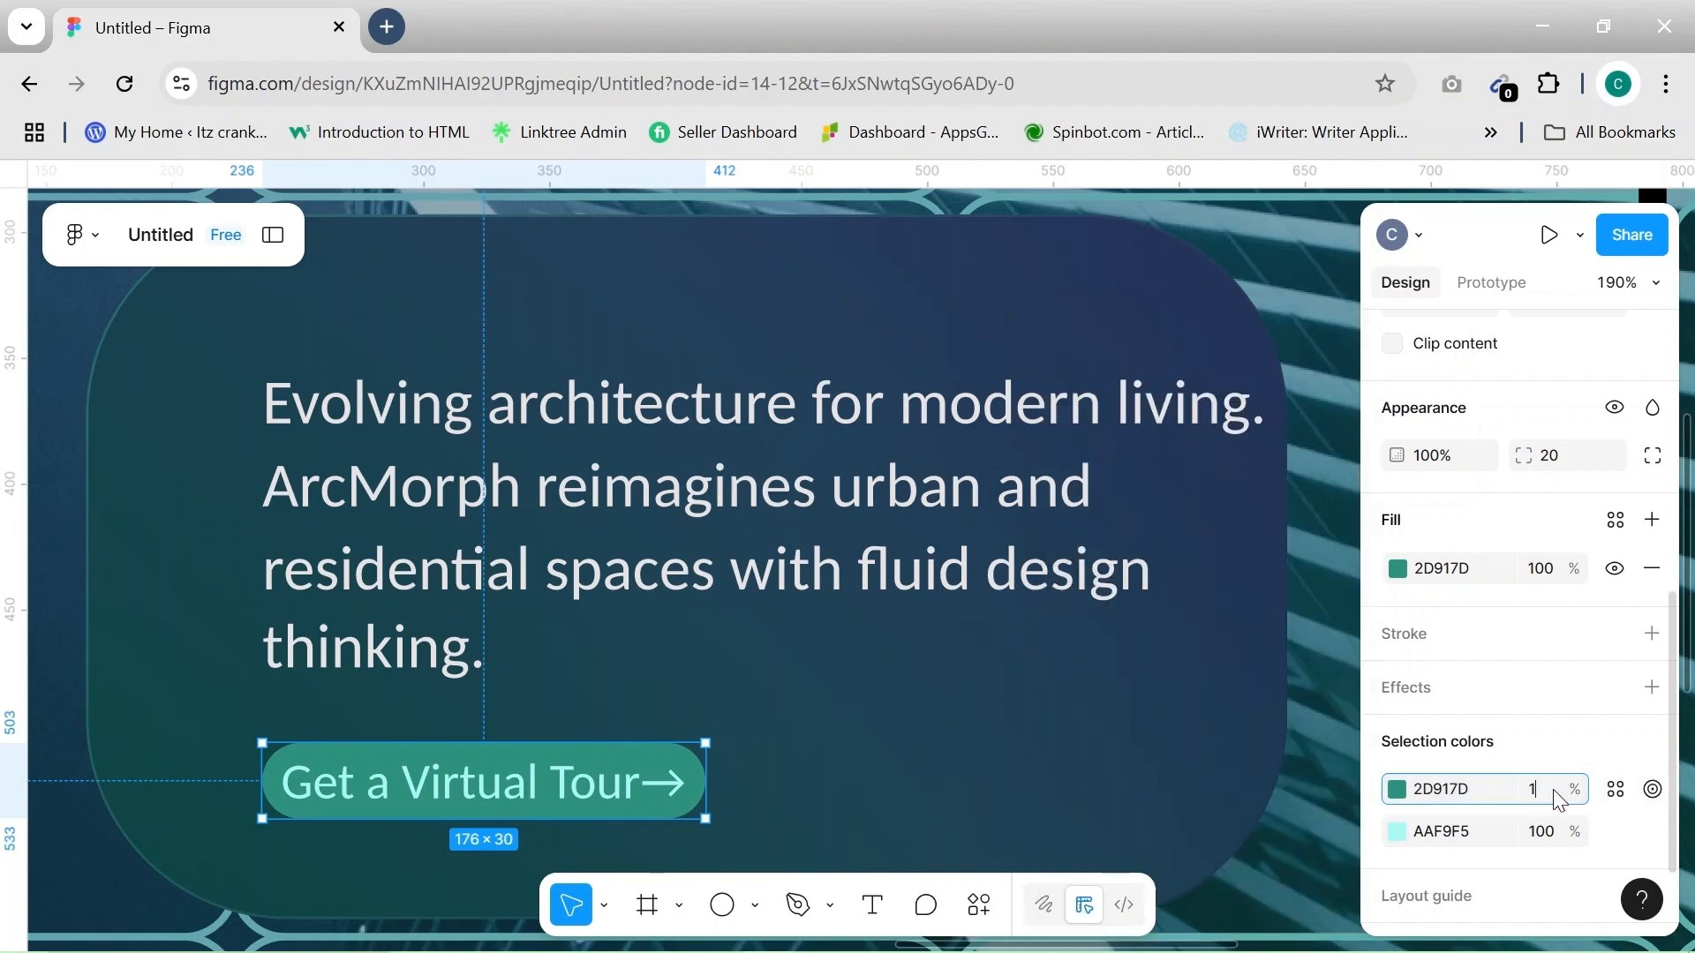
{"action": "type", "text": "0"}
{"action": "key", "text": "Return"}
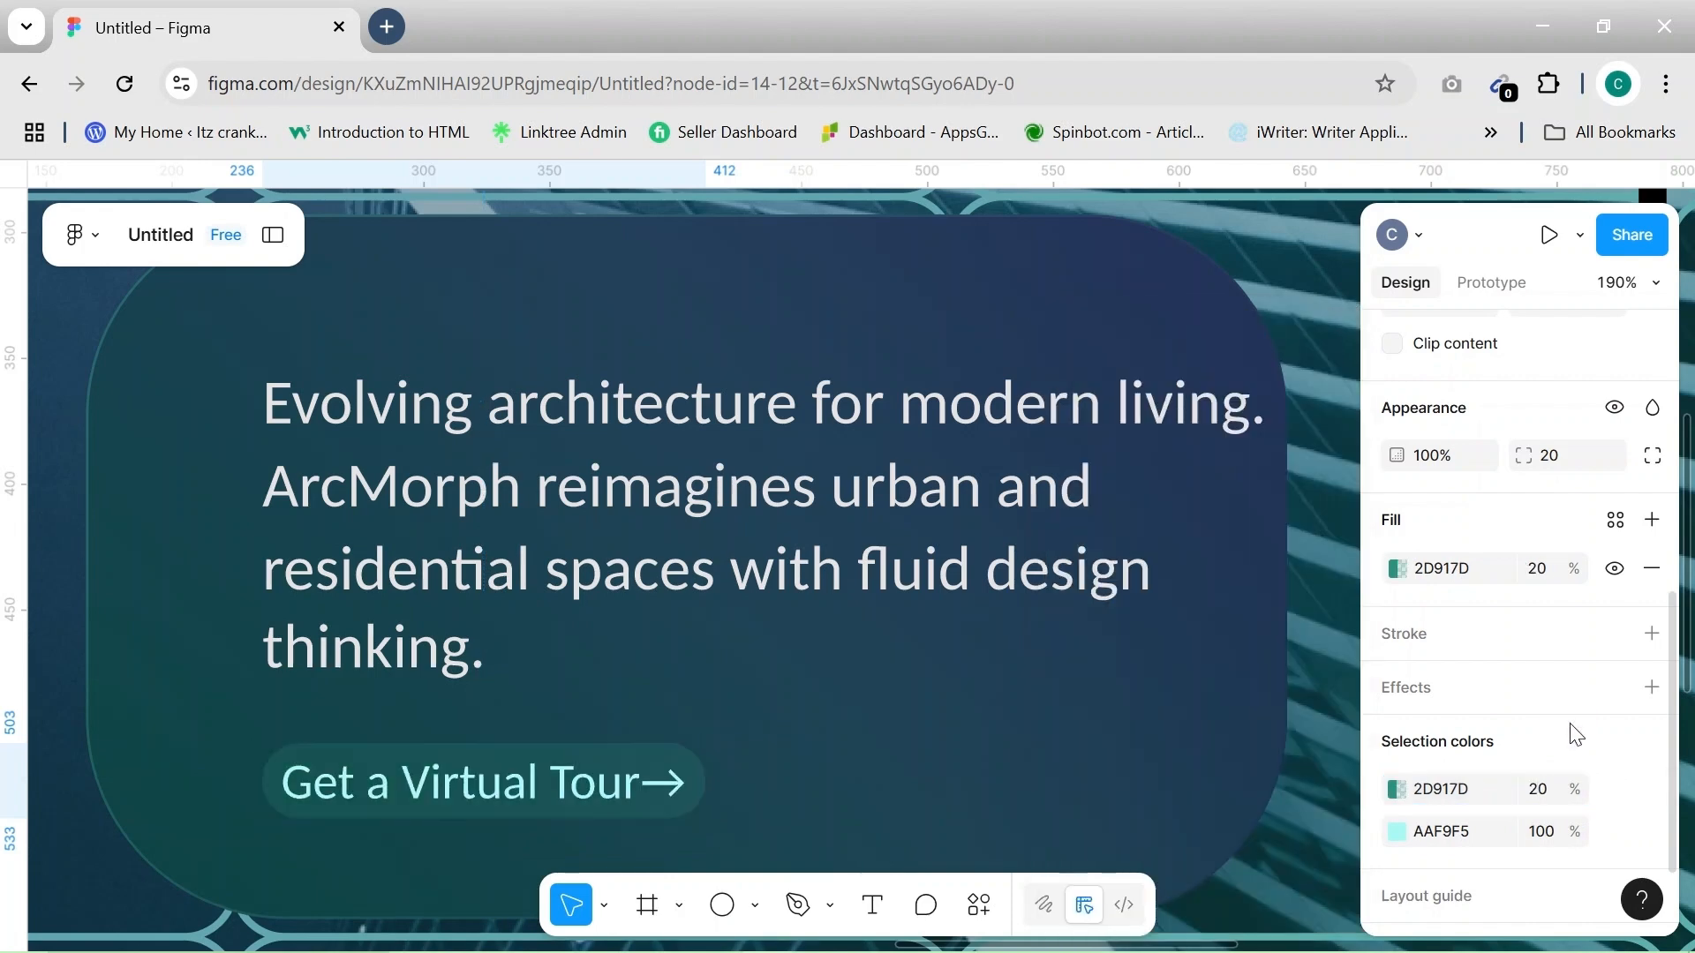
Add a 1-pixel inside linear gradient stroke to the "Get a Virtual Tour" button, going from 6EF8DC to 233B68
{"action": "scroll", "coordinate": [1483, 779], "scroll_direction": "down", "scroll_amount": 1}
{"action": "left_click", "coordinate": [1648, 533]}
{"action": "scroll", "coordinate": [1140, 744], "scroll_direction": "down", "scroll_amount": 1}
{"action": "scroll", "coordinate": [1135, 635], "scroll_direction": "up", "scroll_amount": 1}
{"action": "left_click", "coordinate": [1097, 371]}
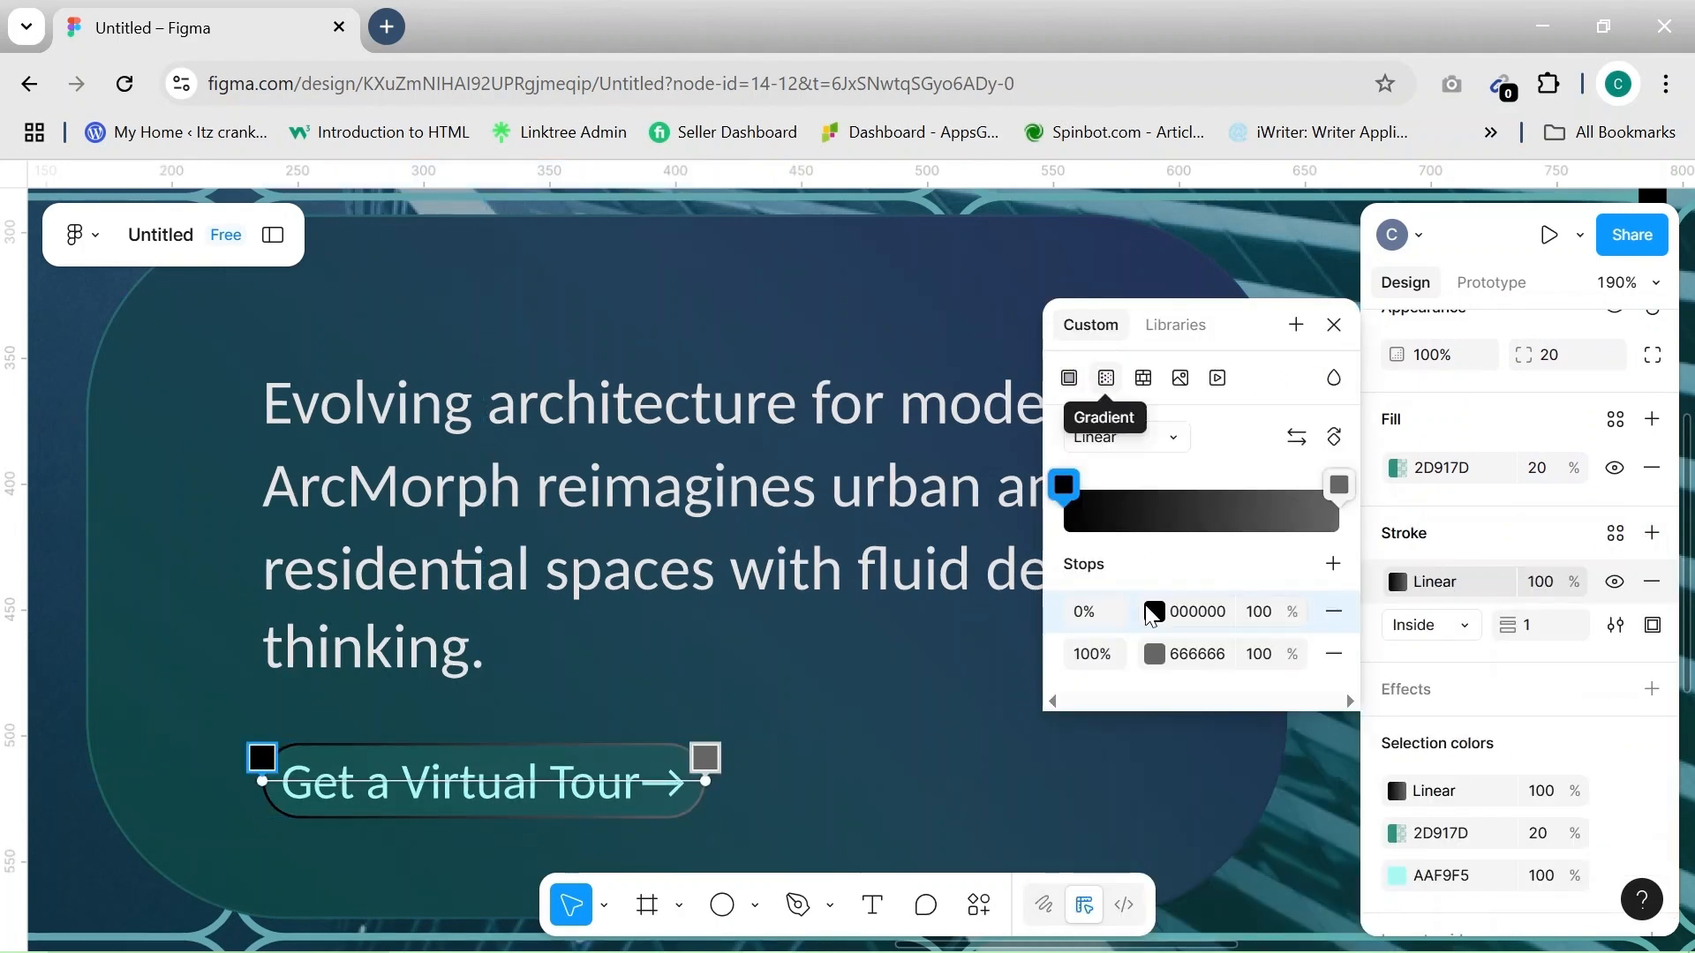
{"action": "left_click", "coordinate": [1152, 610]}
{"action": "scroll", "coordinate": [829, 766], "scroll_direction": "down", "scroll_amount": 1}
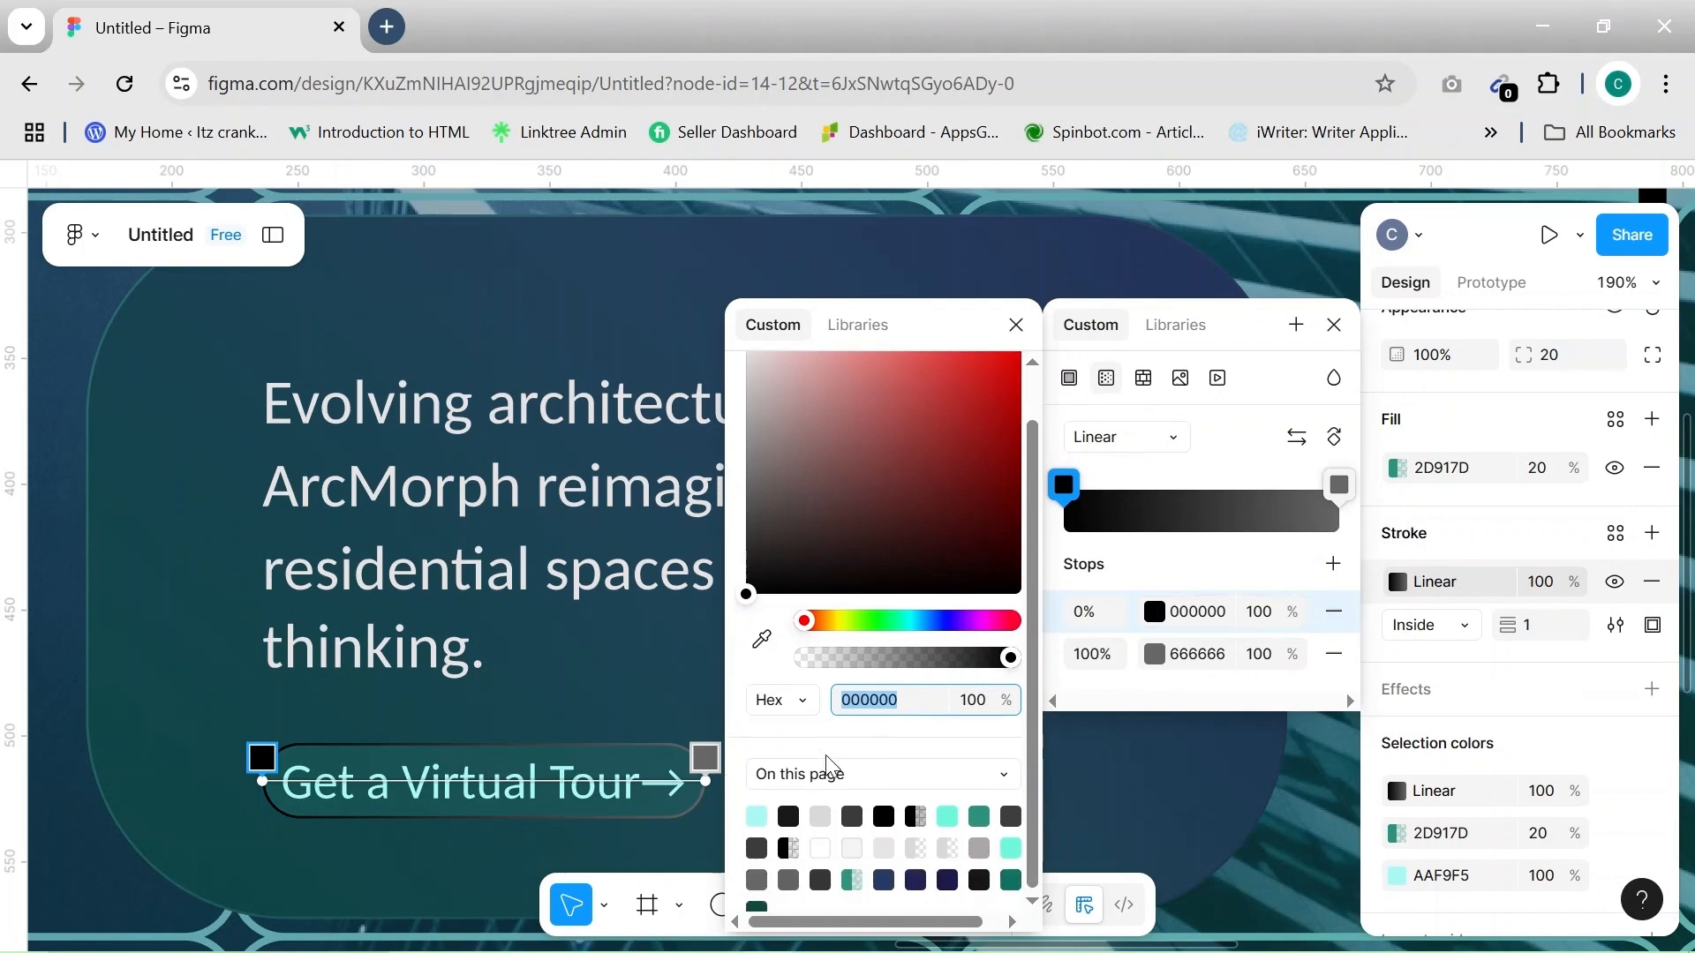
{"action": "left_click", "coordinate": [951, 812]}
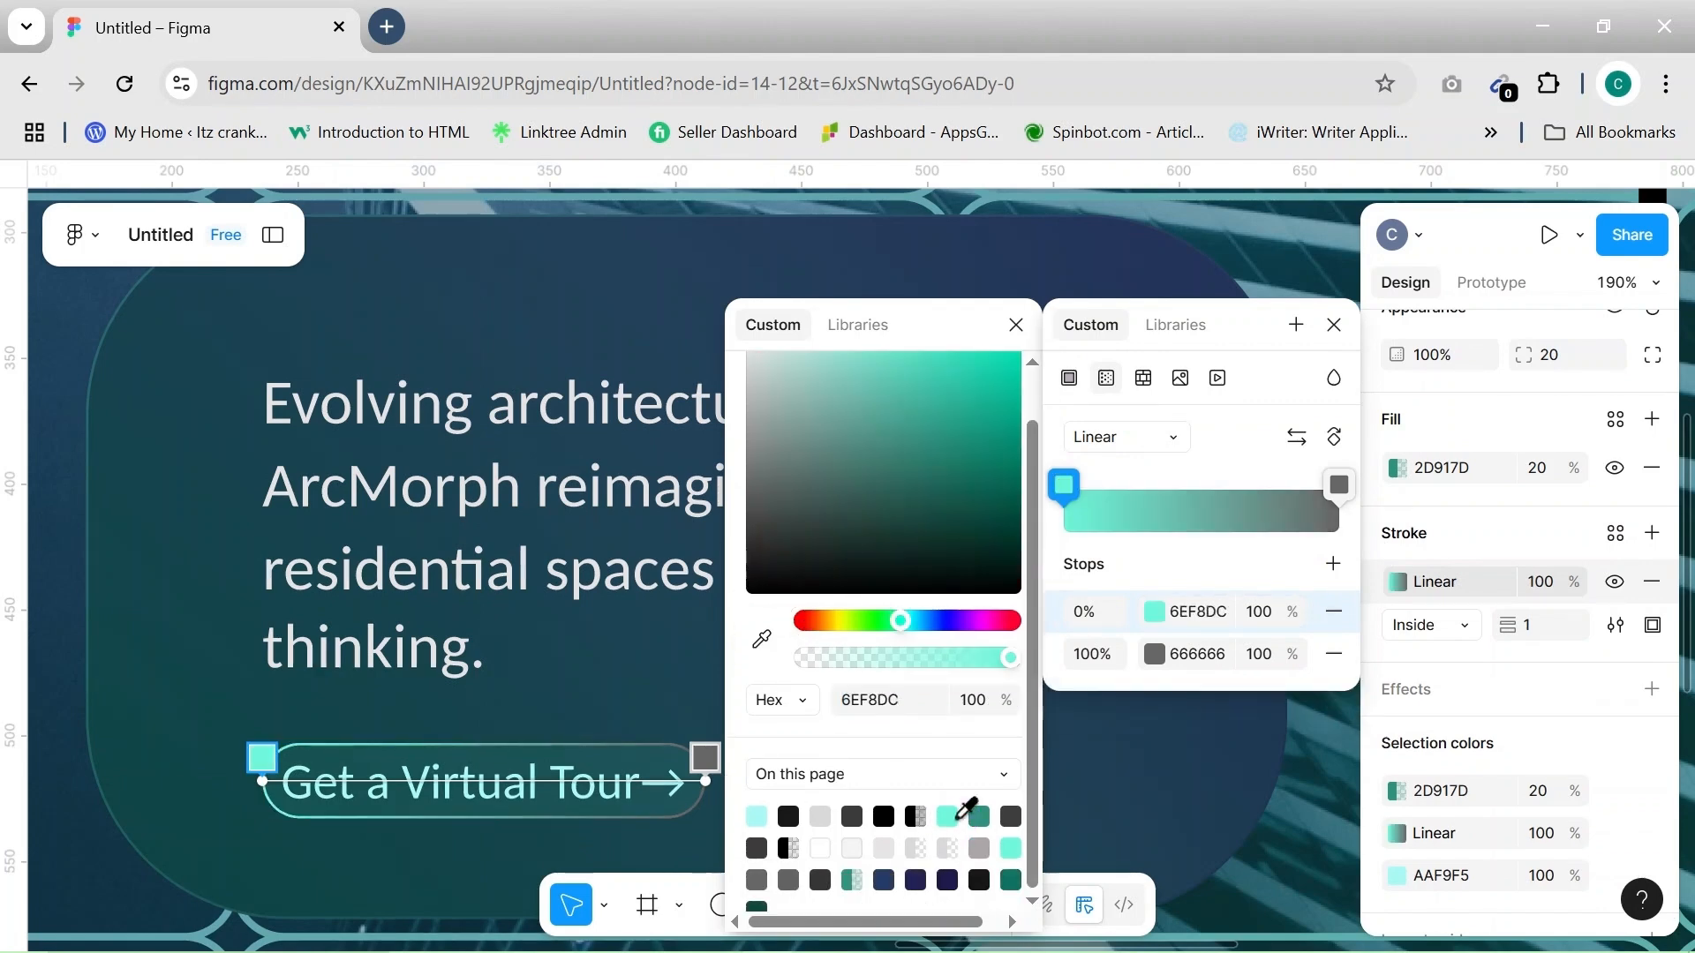
{"action": "left_click", "coordinate": [1147, 653]}
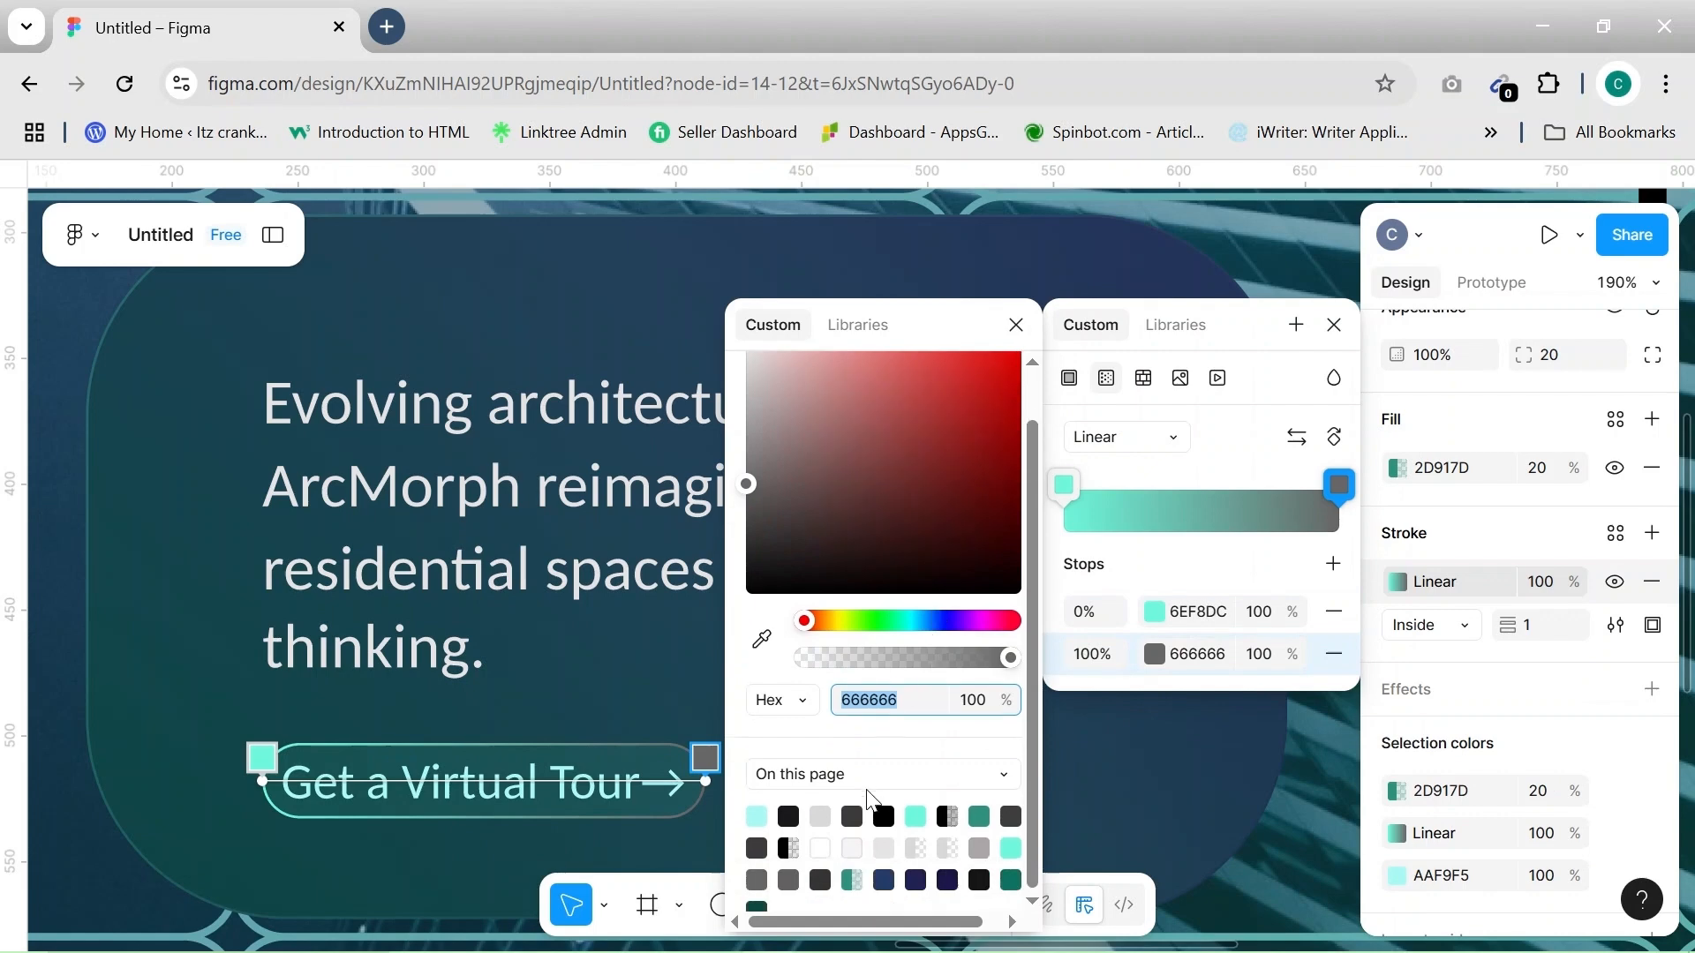
{"action": "left_click", "coordinate": [918, 879]}
{"action": "left_click", "coordinate": [885, 879]}
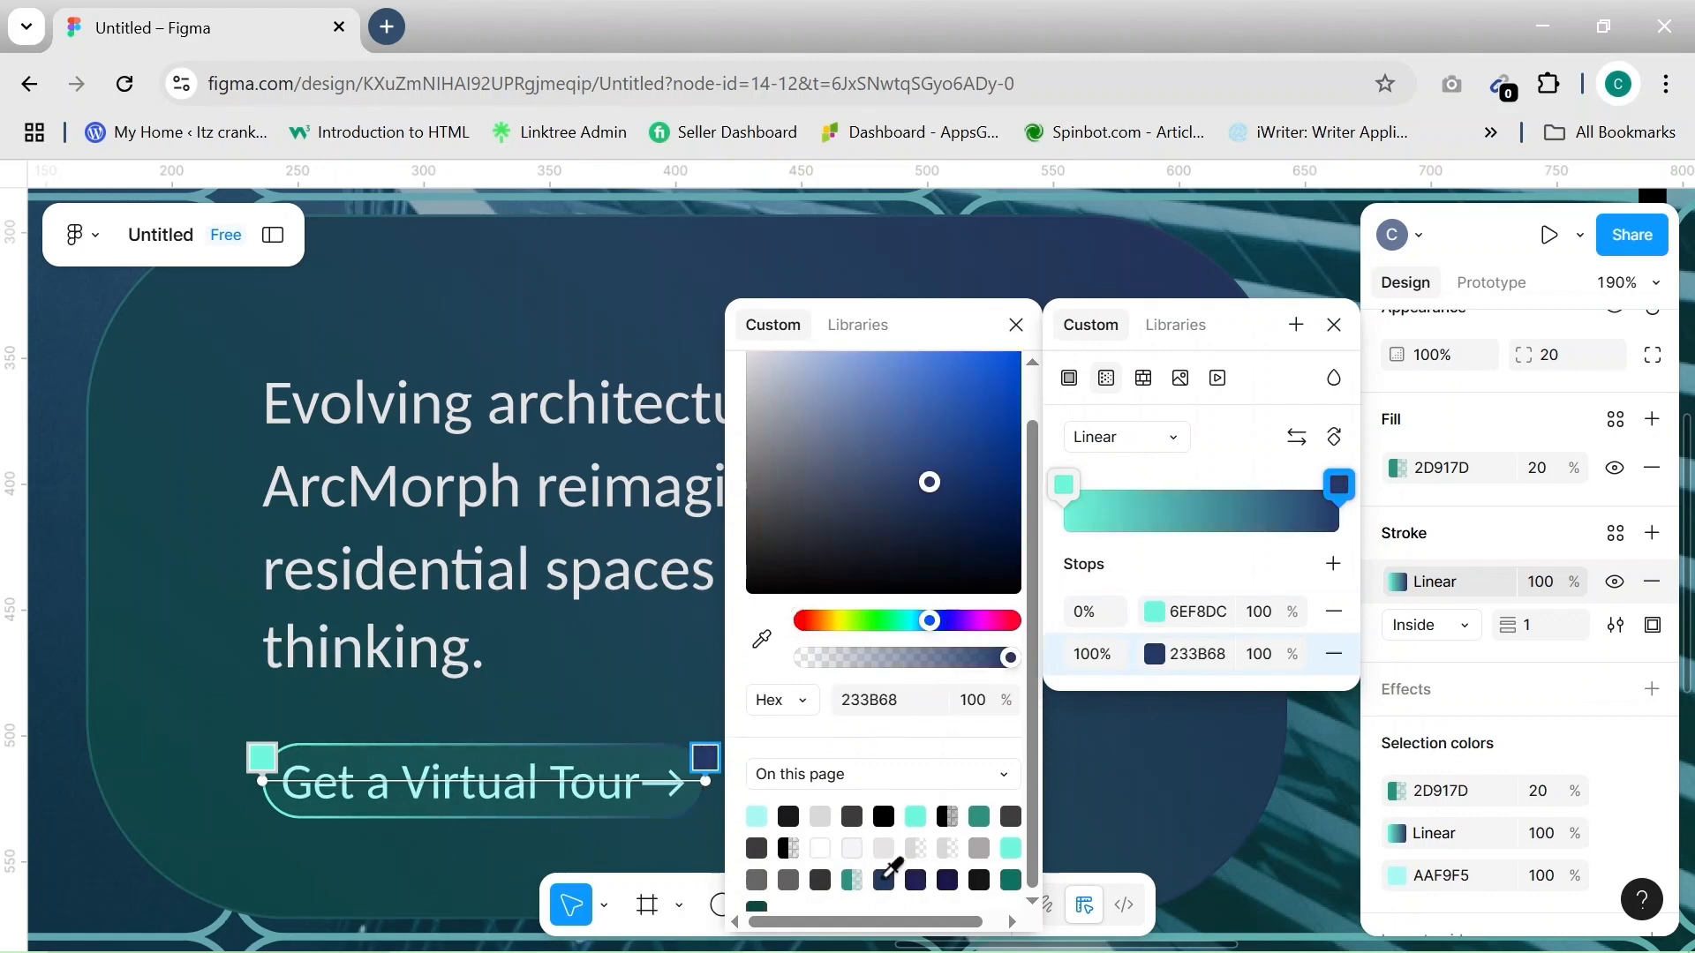
Rotate the button's stroke gradient to run vertically, with the aqua stop at its top edge and the navy stop at its bottom edge
{"action": "left_click_drag", "start_coordinate": [706, 757], "coordinate": [567, 817]}
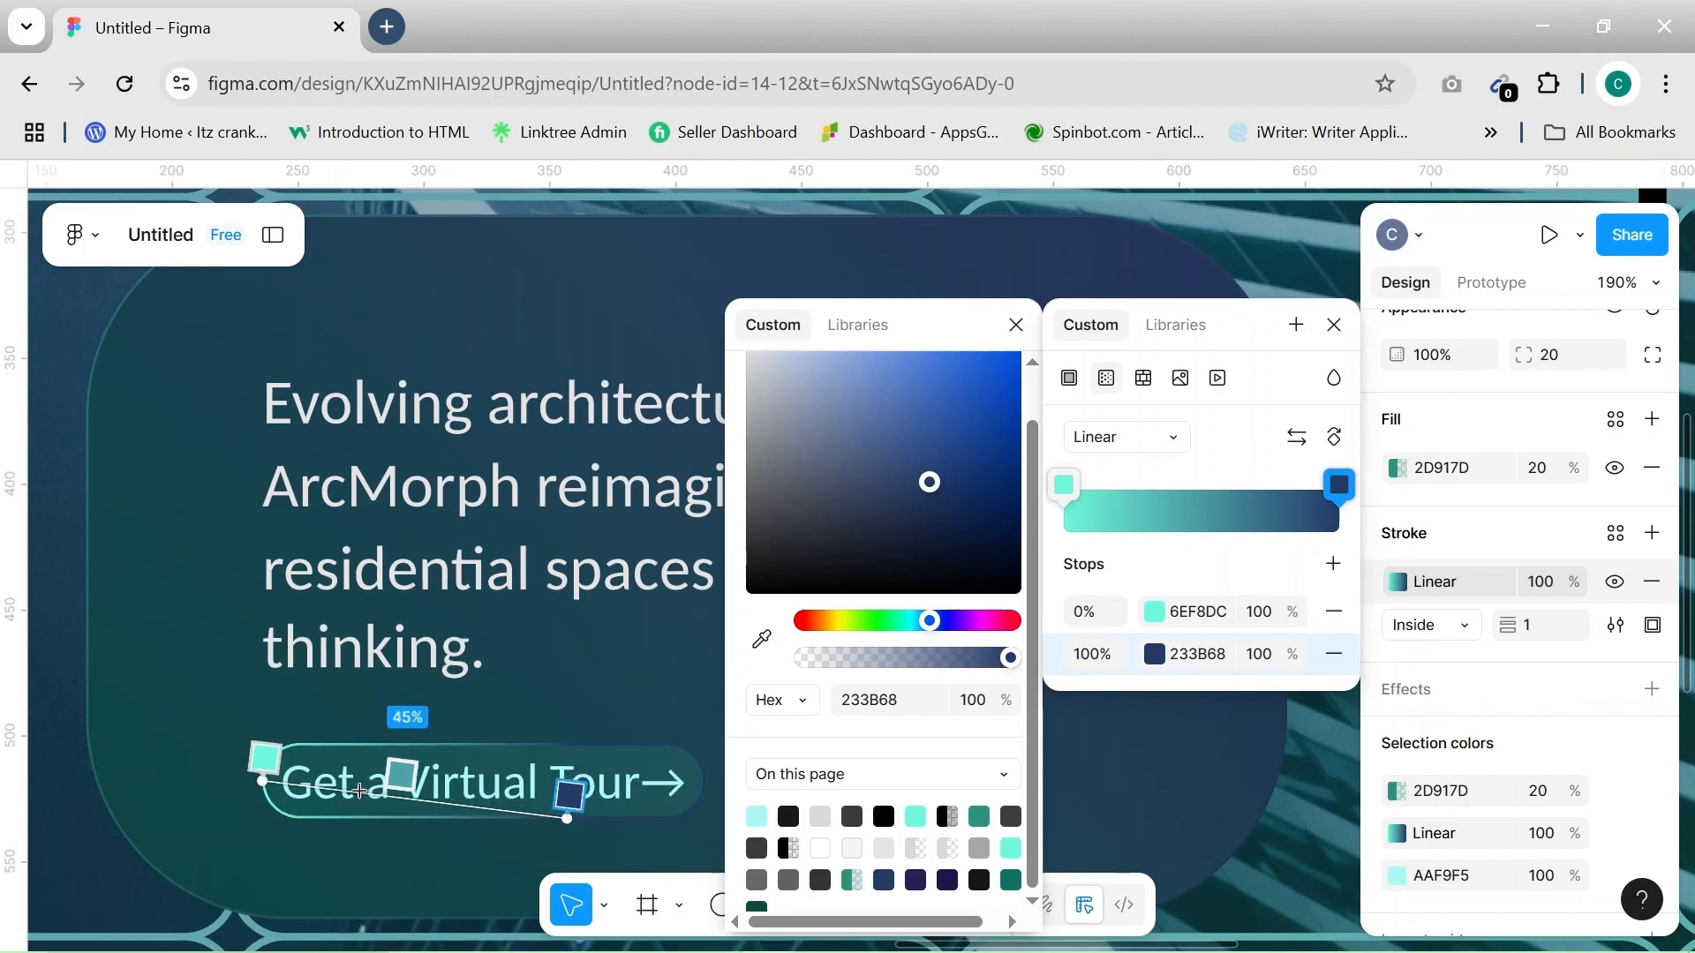
{"action": "left_click_drag", "start_coordinate": [261, 781], "coordinate": [507, 748]}
{"action": "left_click_drag", "start_coordinate": [566, 811], "coordinate": [499, 808]}
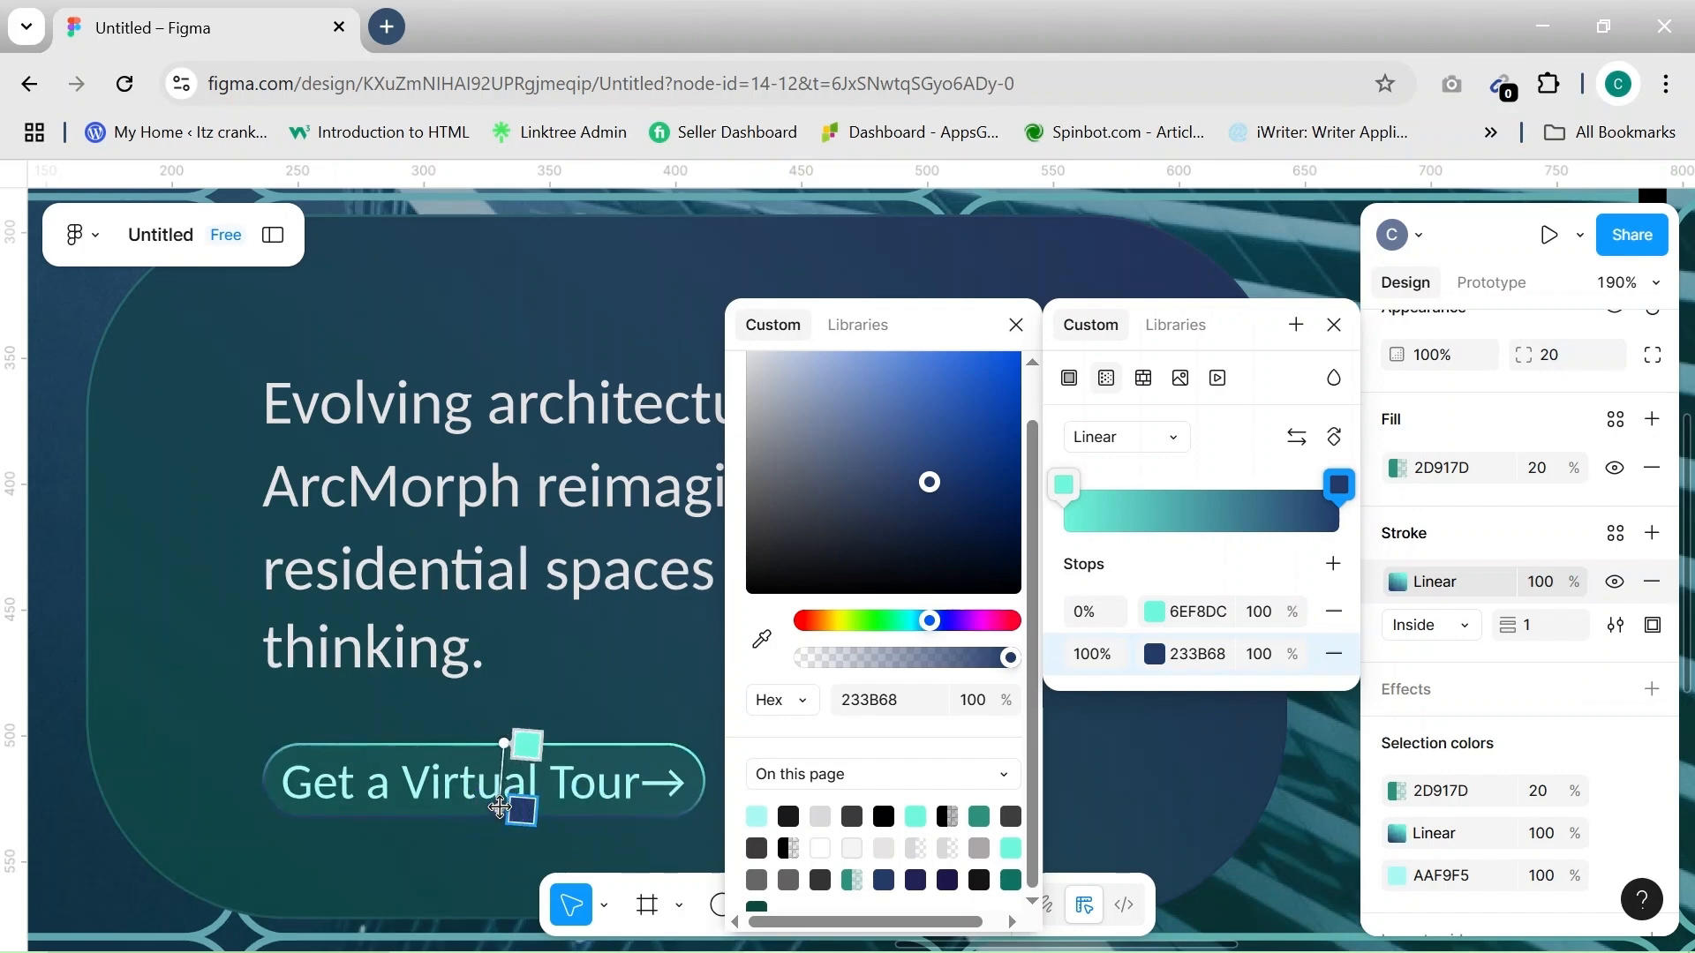
{"action": "left_click_drag", "start_coordinate": [502, 744], "coordinate": [484, 744]}
{"action": "mouse_move", "coordinate": [500, 806]}
{"action": "left_mouse_down"}
{"action": "mouse_move", "coordinate": [484, 814]}
{"action": "mouse_move", "coordinate": [505, 803]}
{"action": "left_mouse_up"}
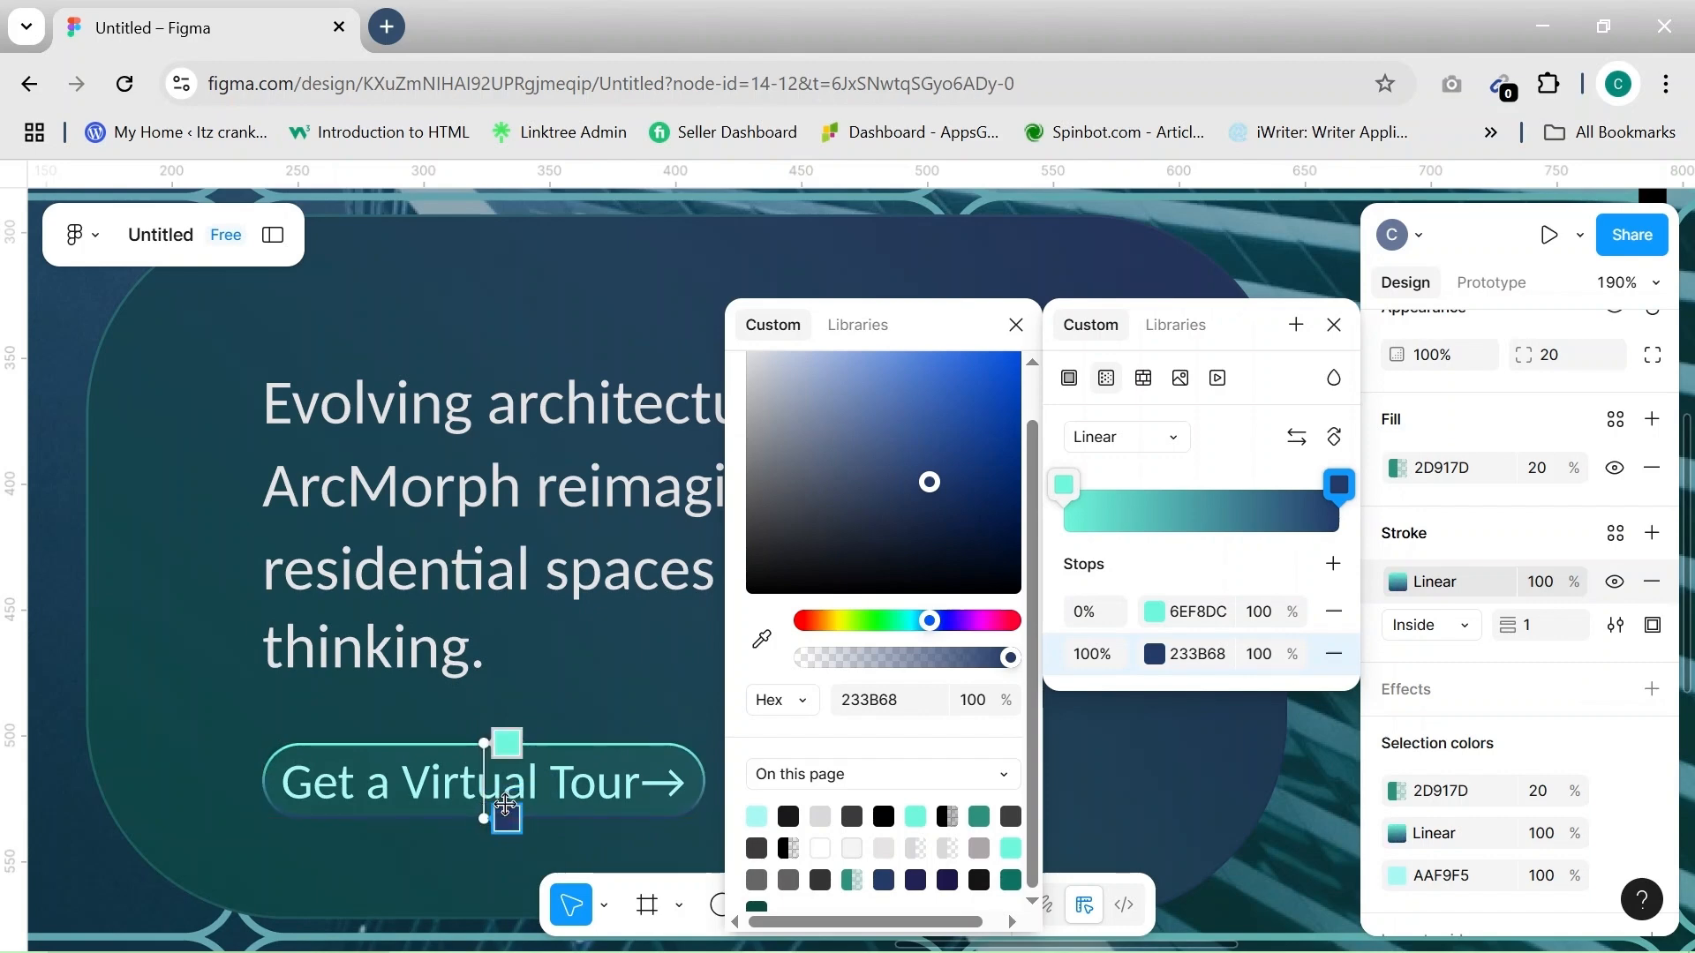
{"action": "left_click", "coordinate": [640, 693]}
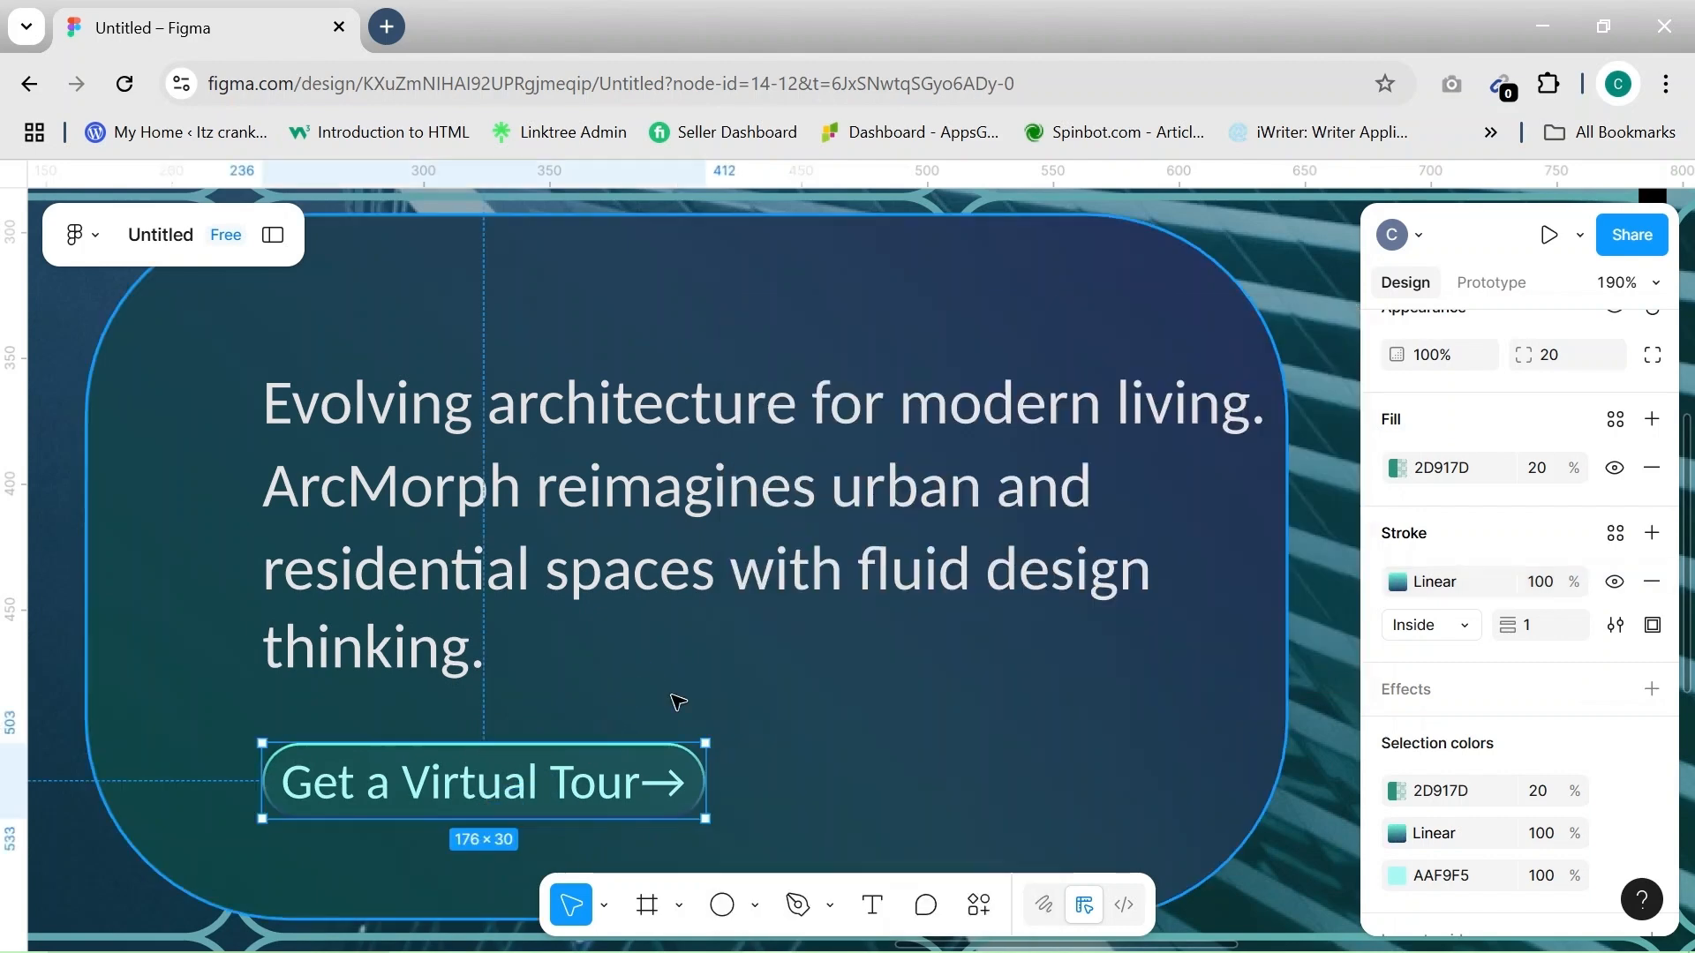
Set the button's stroke gradient stop opacities to 98% for 6EF8DC and 80% for 233B68
{"action": "scroll", "coordinate": [1465, 741], "scroll_direction": "down", "scroll_amount": 1}
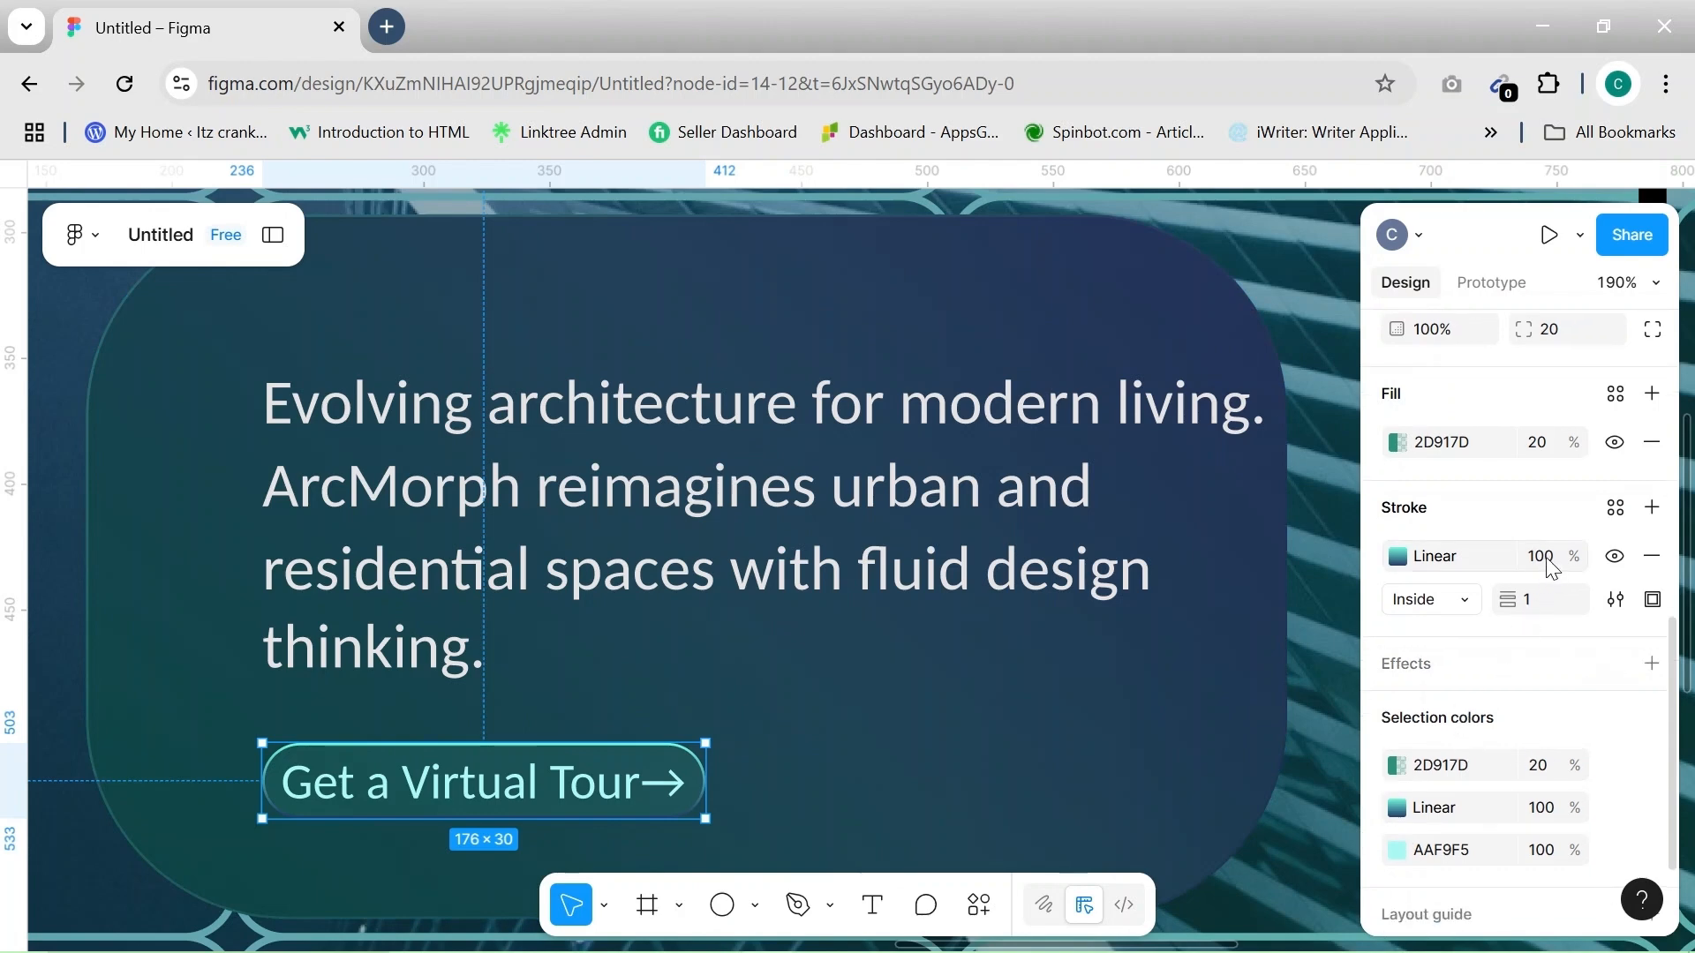
{"action": "left_click", "coordinate": [1413, 565]}
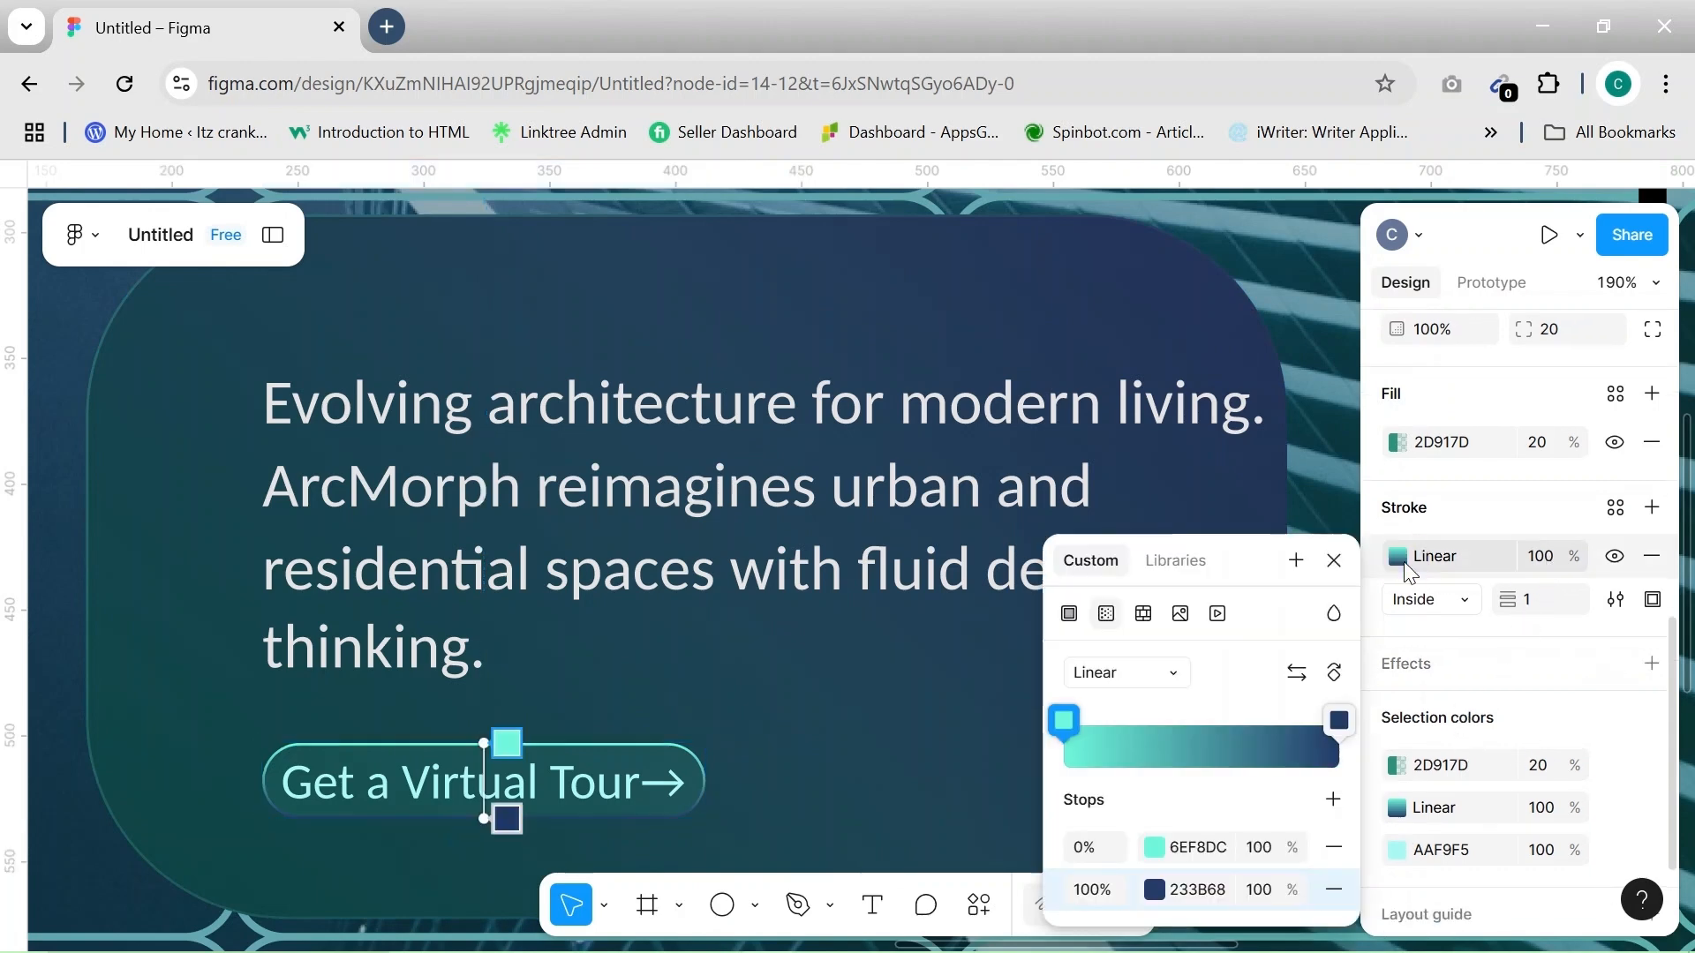
{"action": "left_click", "coordinate": [1277, 904]}
{"action": "type", "text": "80"}
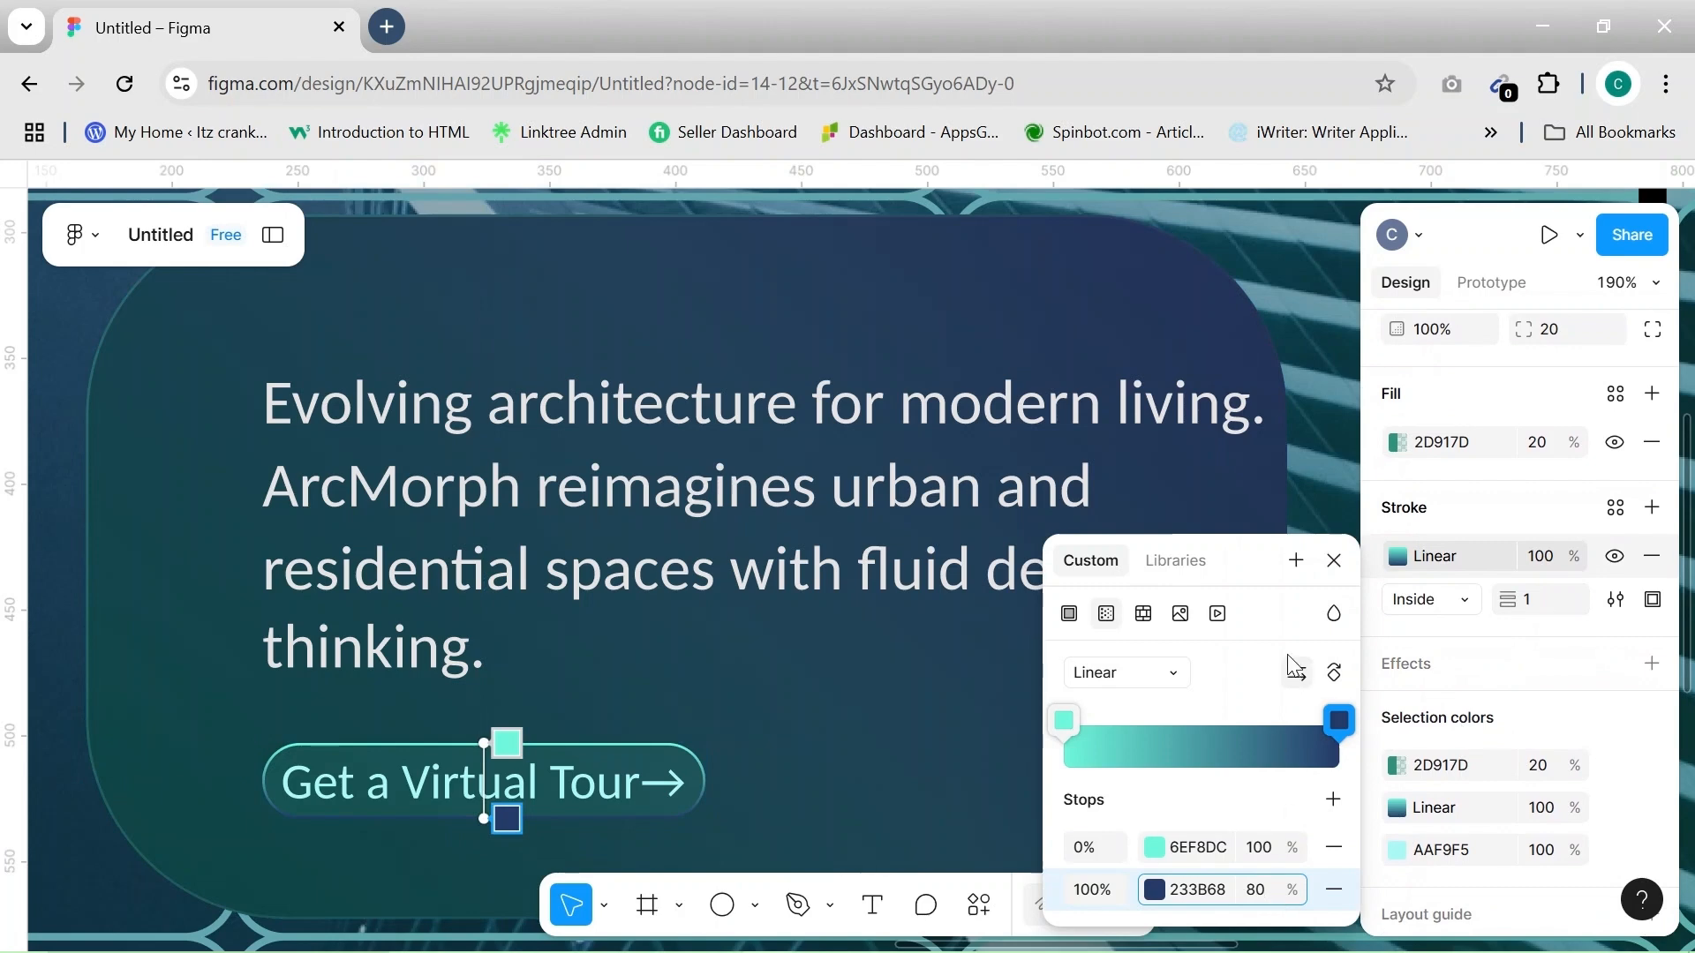
{"action": "left_click", "coordinate": [1277, 574]}
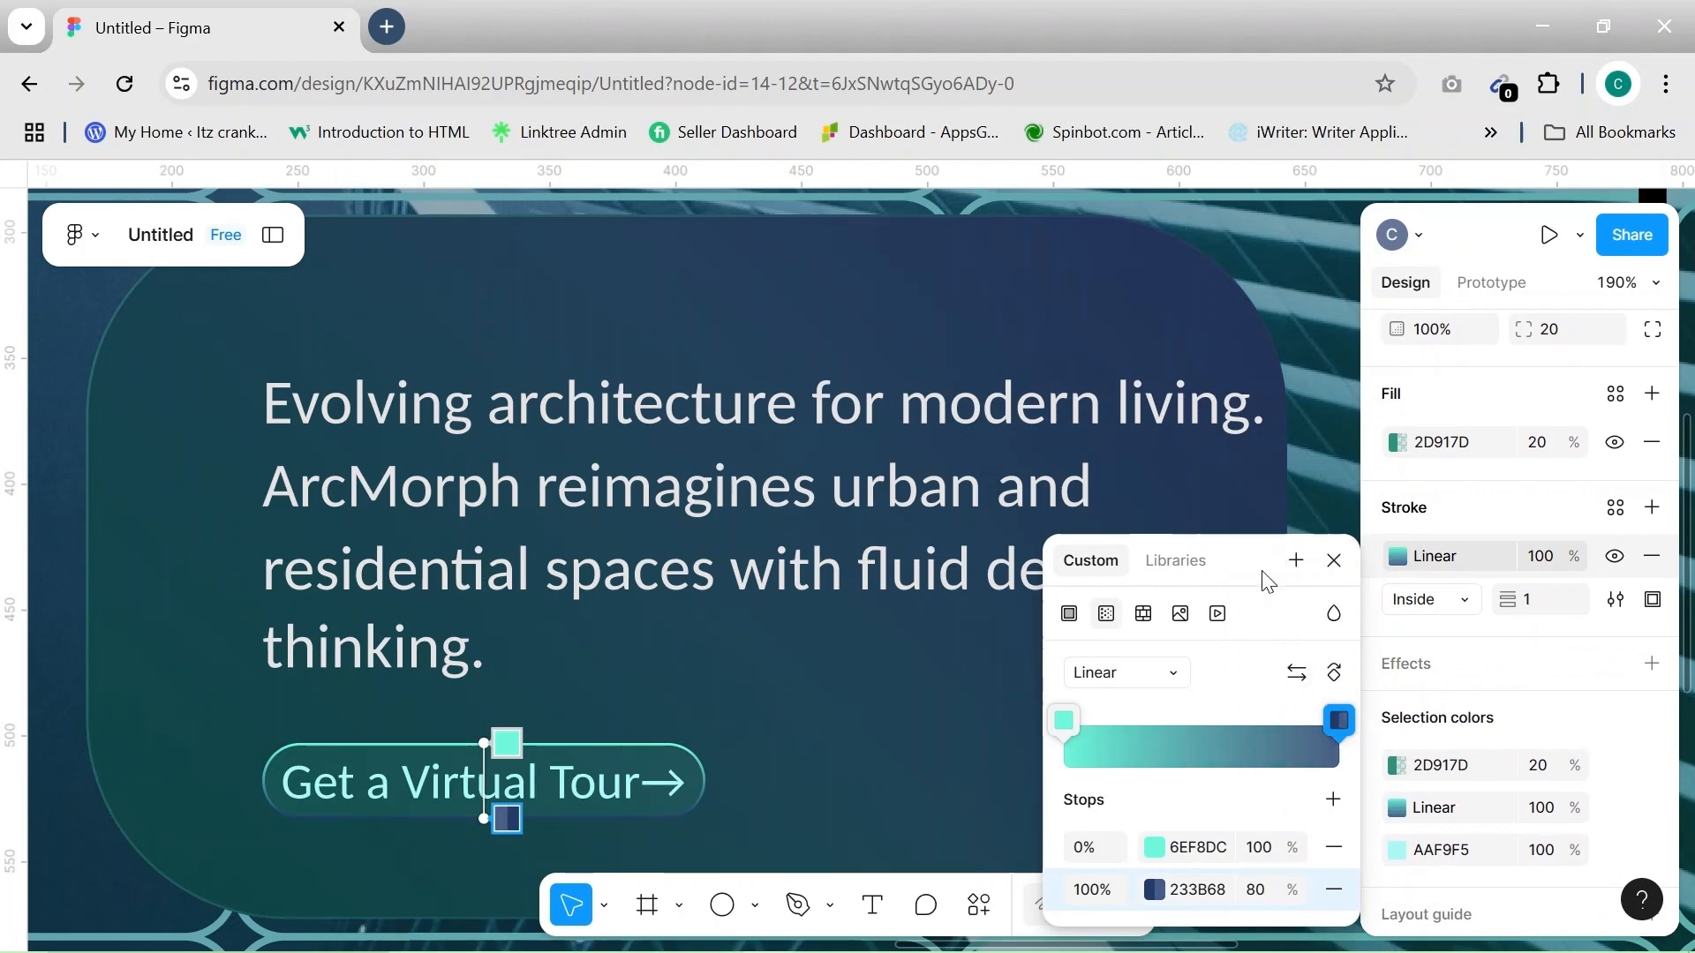
{"action": "left_click", "coordinate": [1258, 850]}
{"action": "type", "text": "98"}
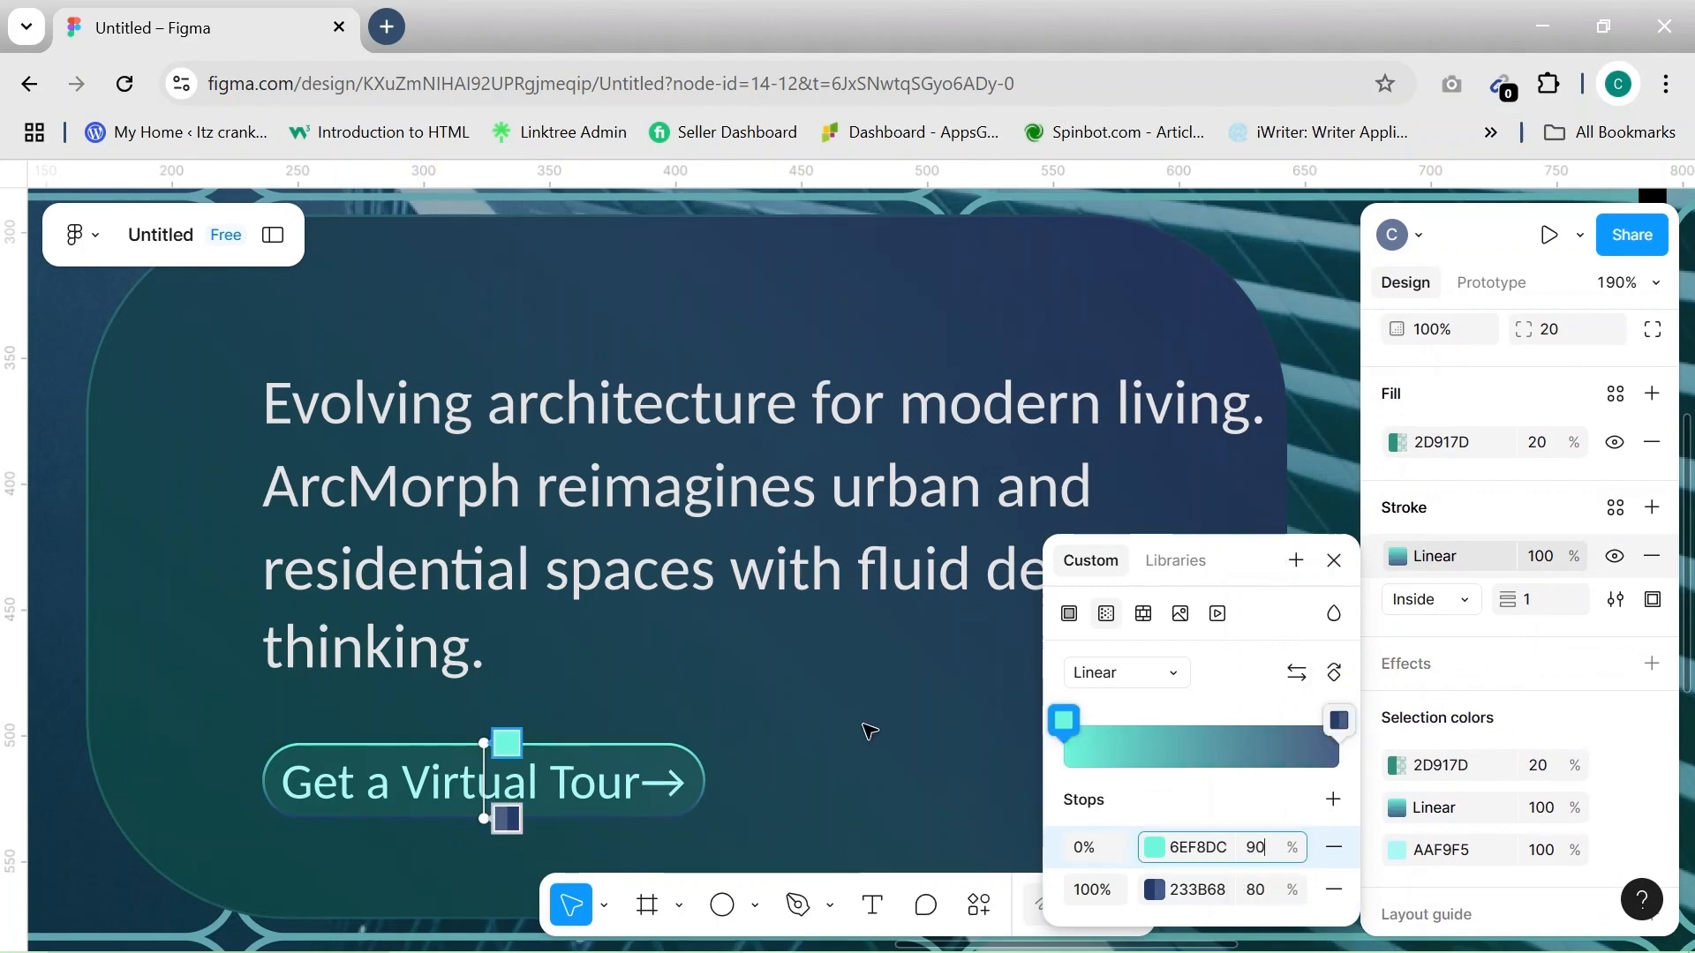
{"action": "left_click", "coordinate": [811, 722]}
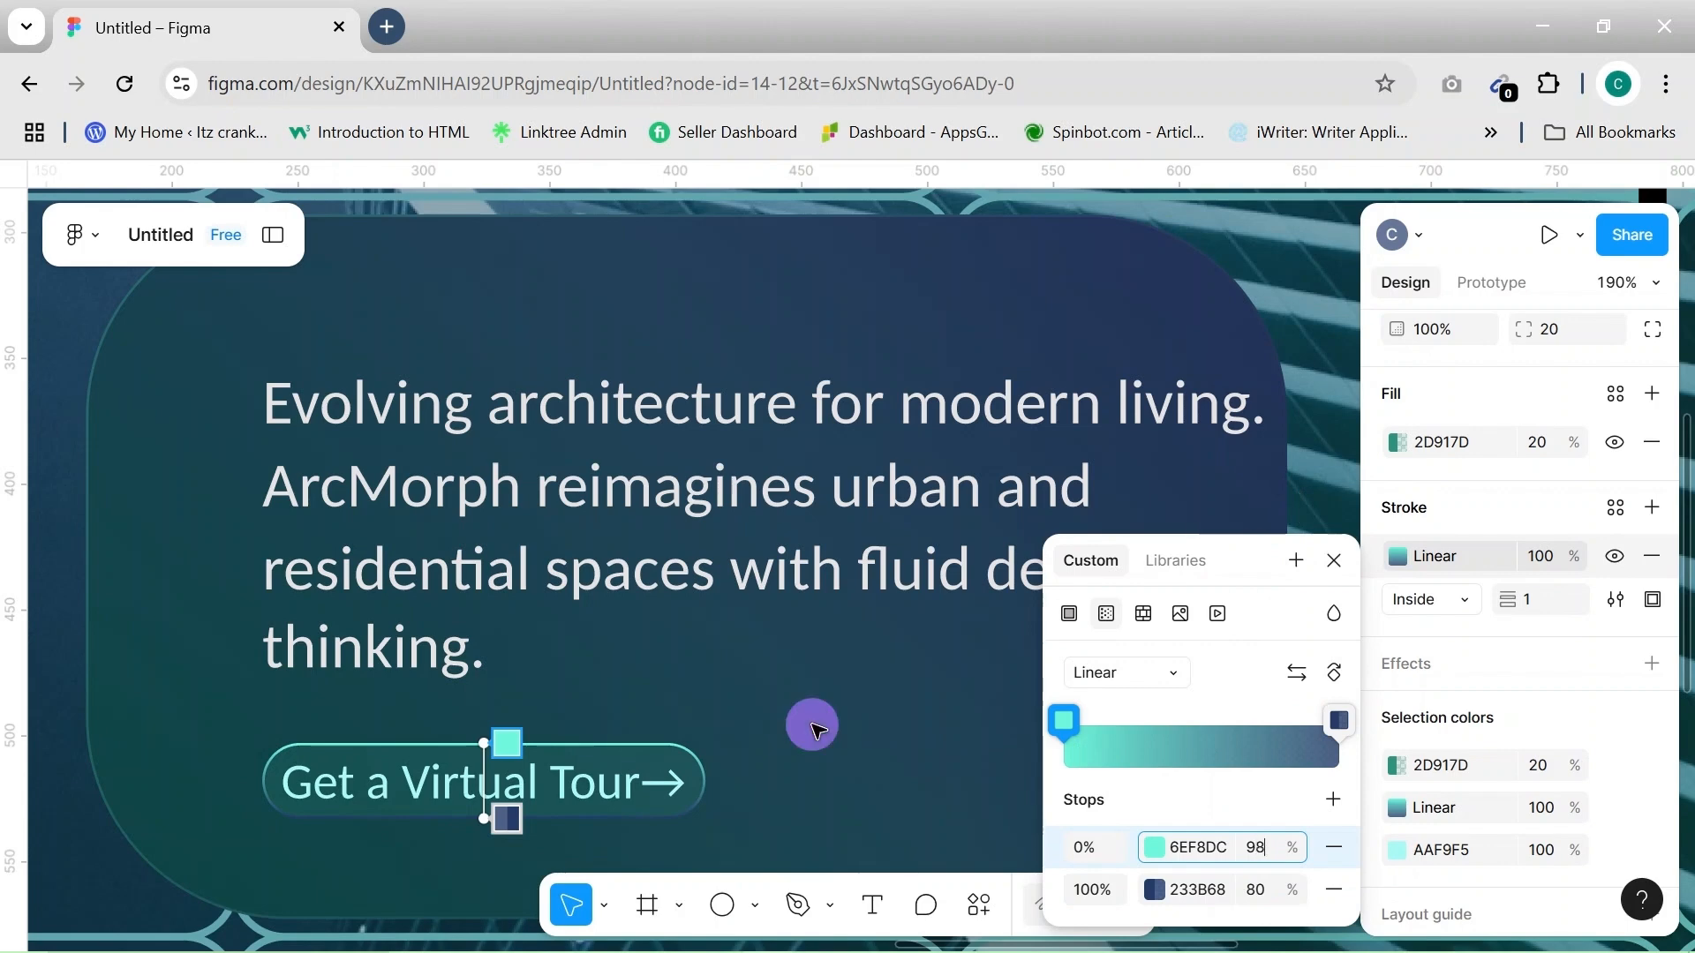
Change the "Get a Virtual Tour" label and arrow colour to a linear gradient, setting its first stop to FBFFFF
{"action": "left_click", "coordinate": [815, 727]}
{"action": "scroll", "coordinate": [818, 730], "scroll_direction": "down", "scroll_amount": 2}
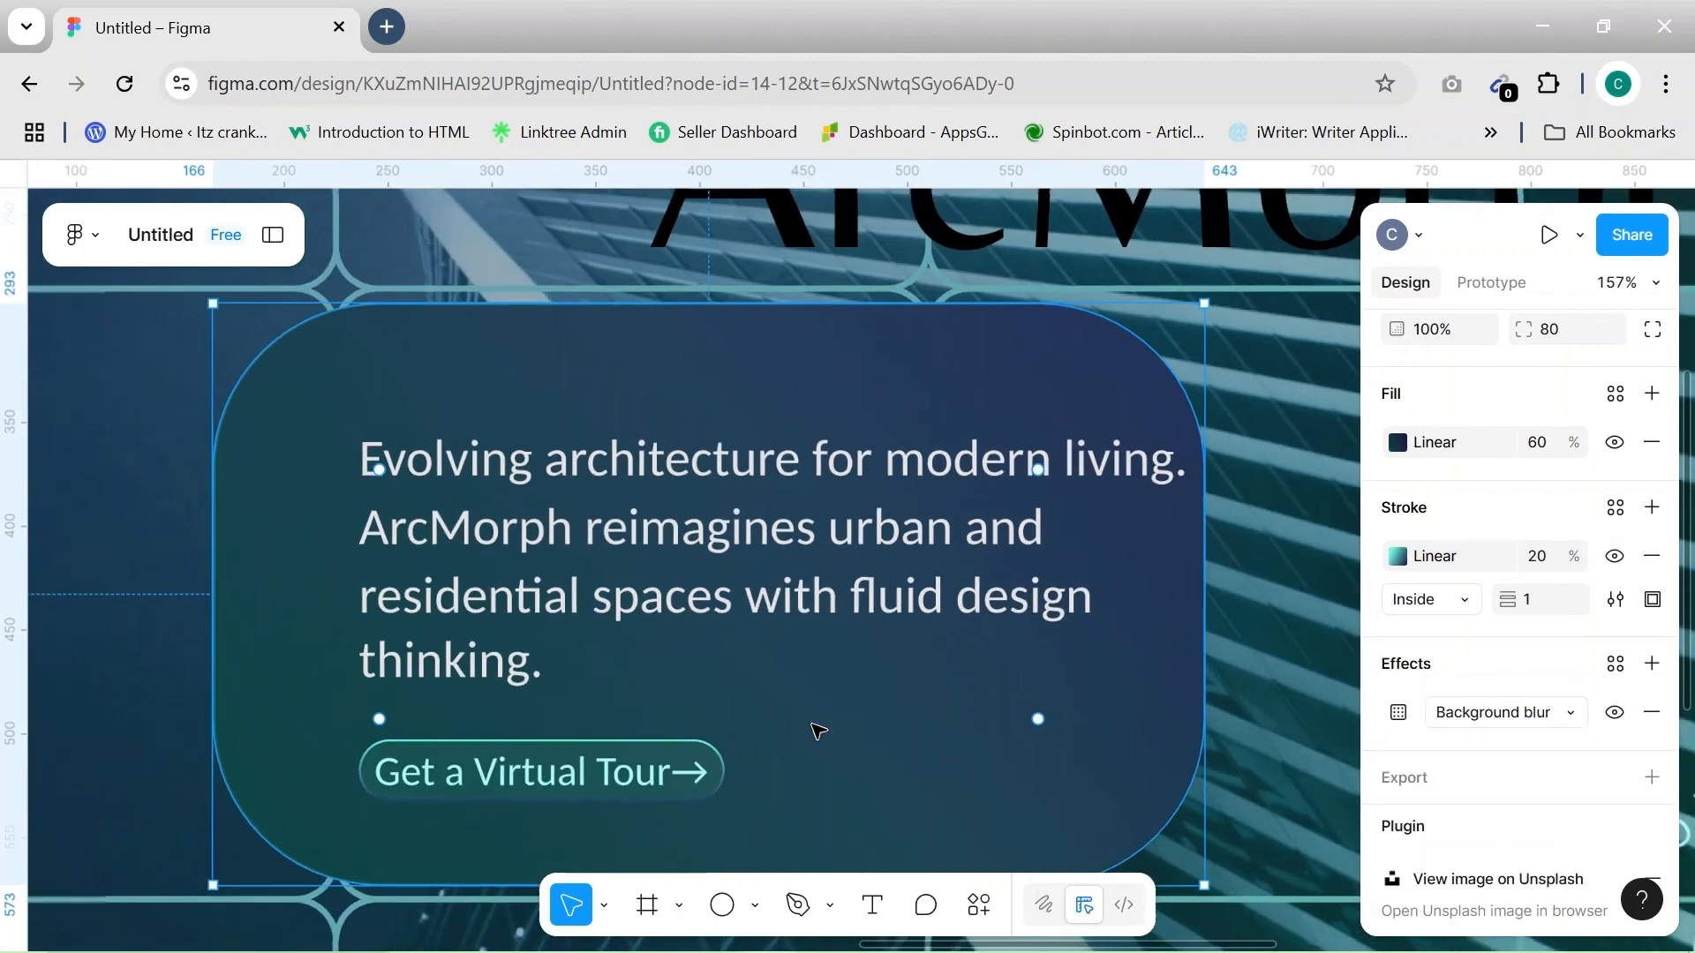
{"action": "left_click", "coordinate": [548, 770]}
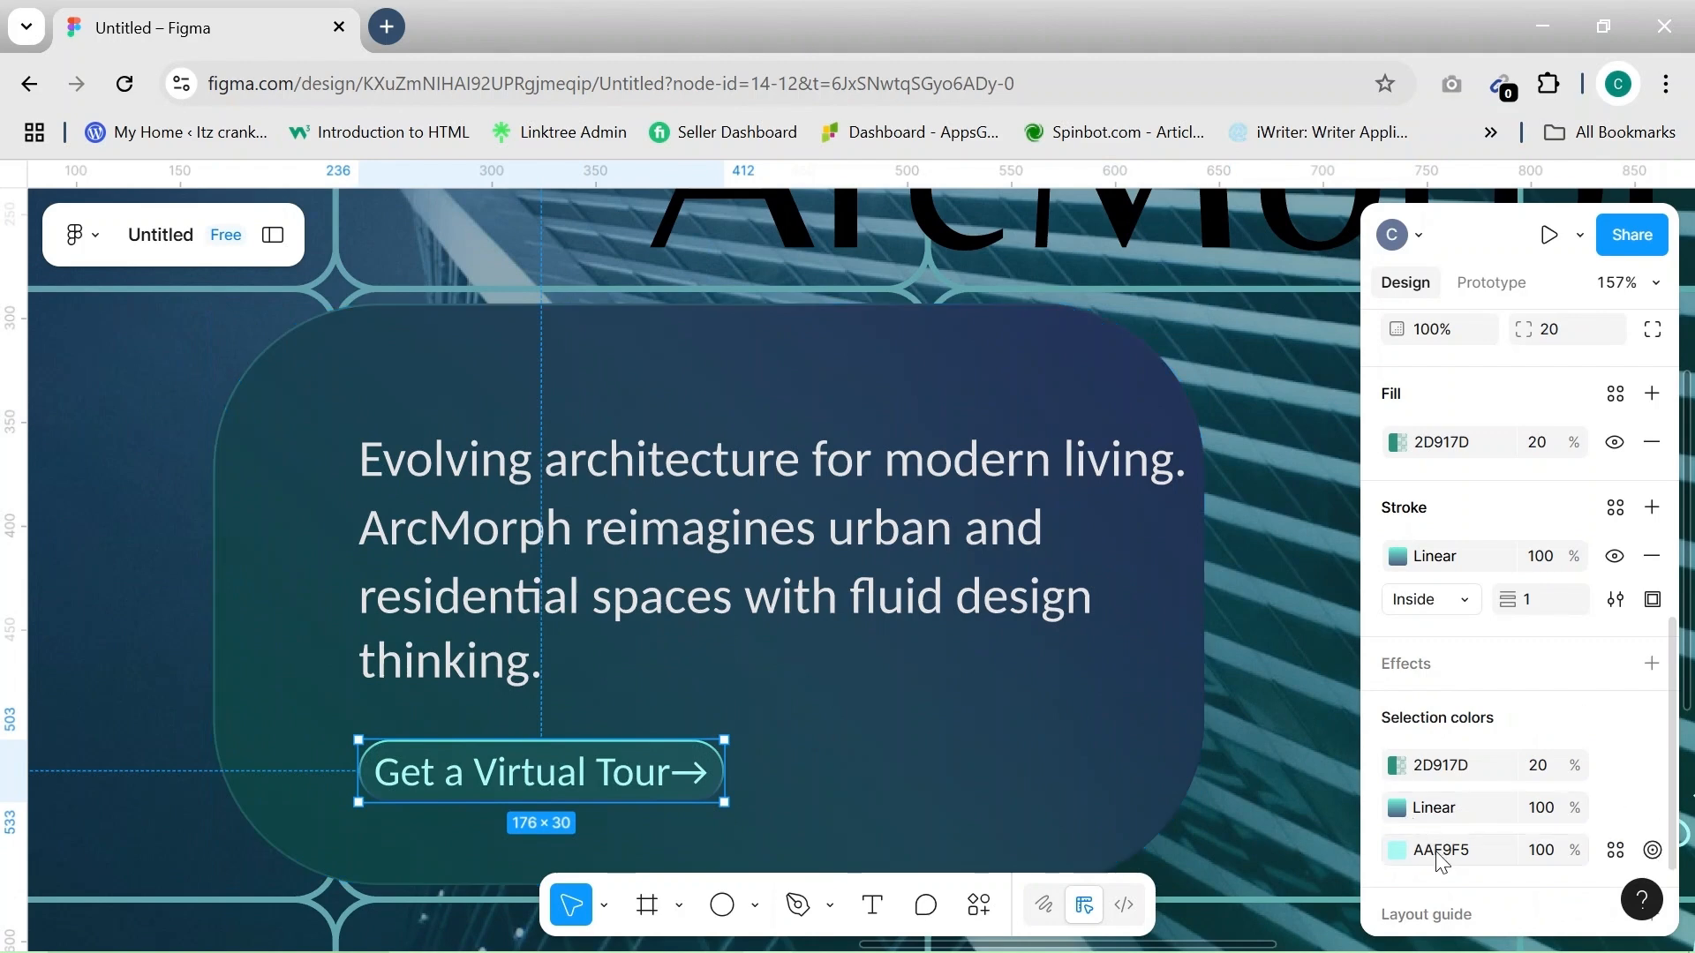
{"action": "scroll", "coordinate": [1439, 861], "scroll_direction": "down", "scroll_amount": 1}
{"action": "left_click", "coordinate": [1395, 802]}
{"action": "left_click", "coordinate": [1106, 378]}
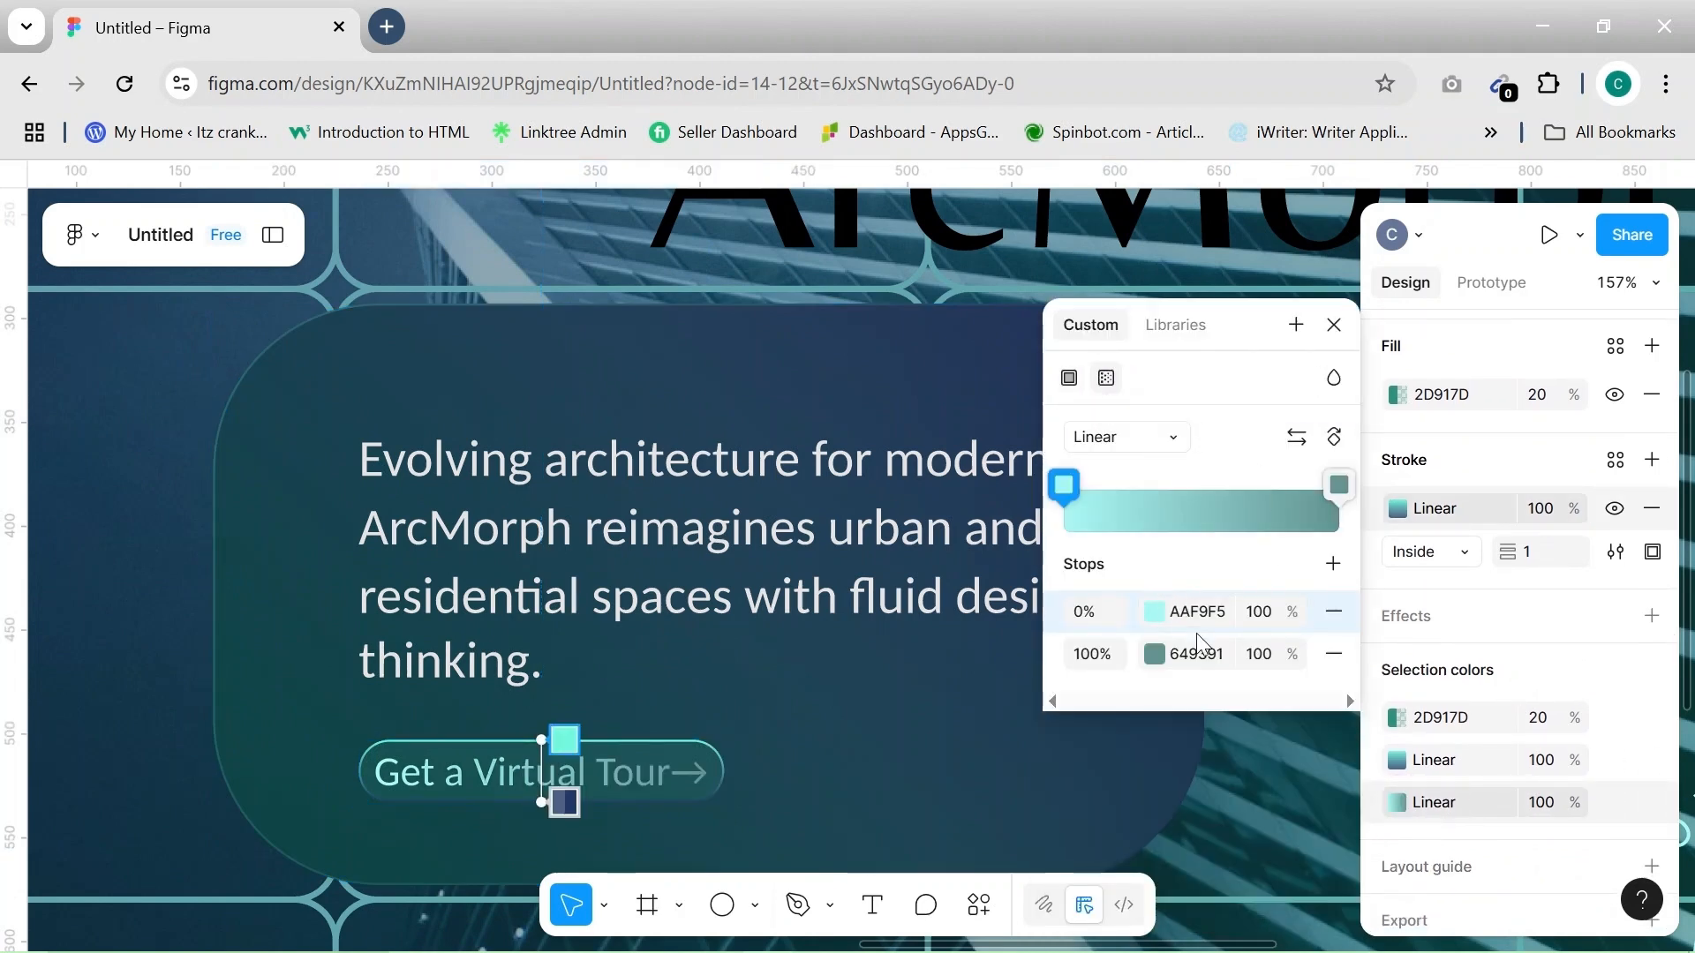
{"action": "left_click", "coordinate": [1154, 612]}
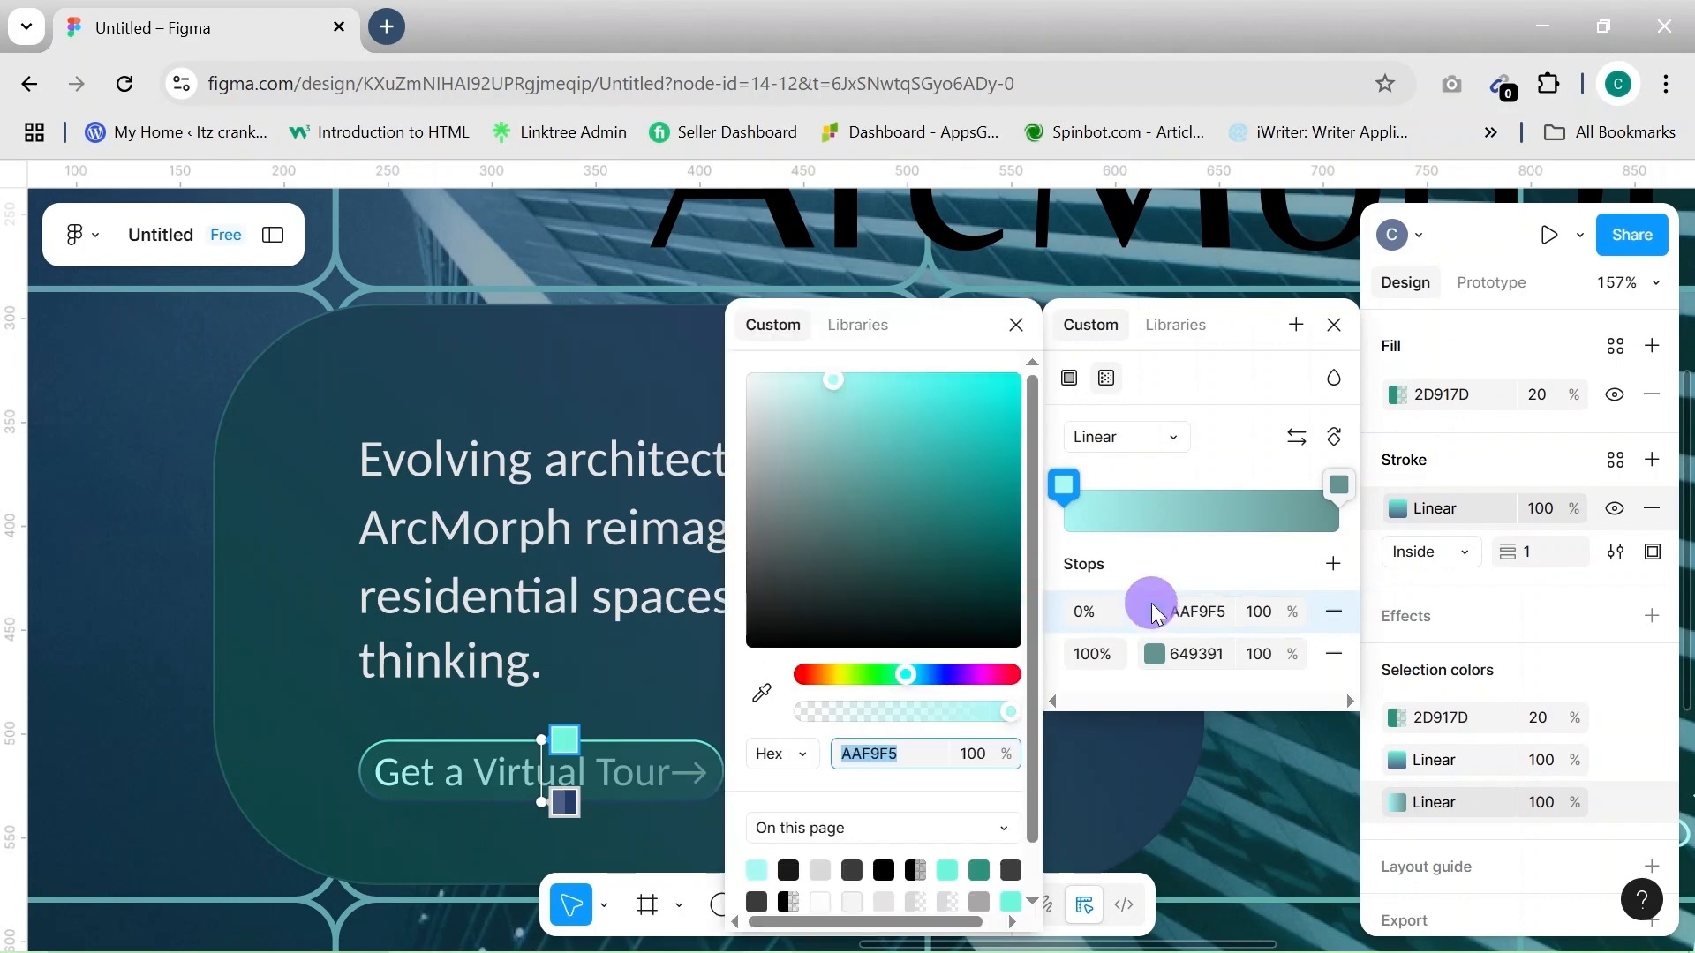
{"action": "left_click", "coordinate": [759, 377]}
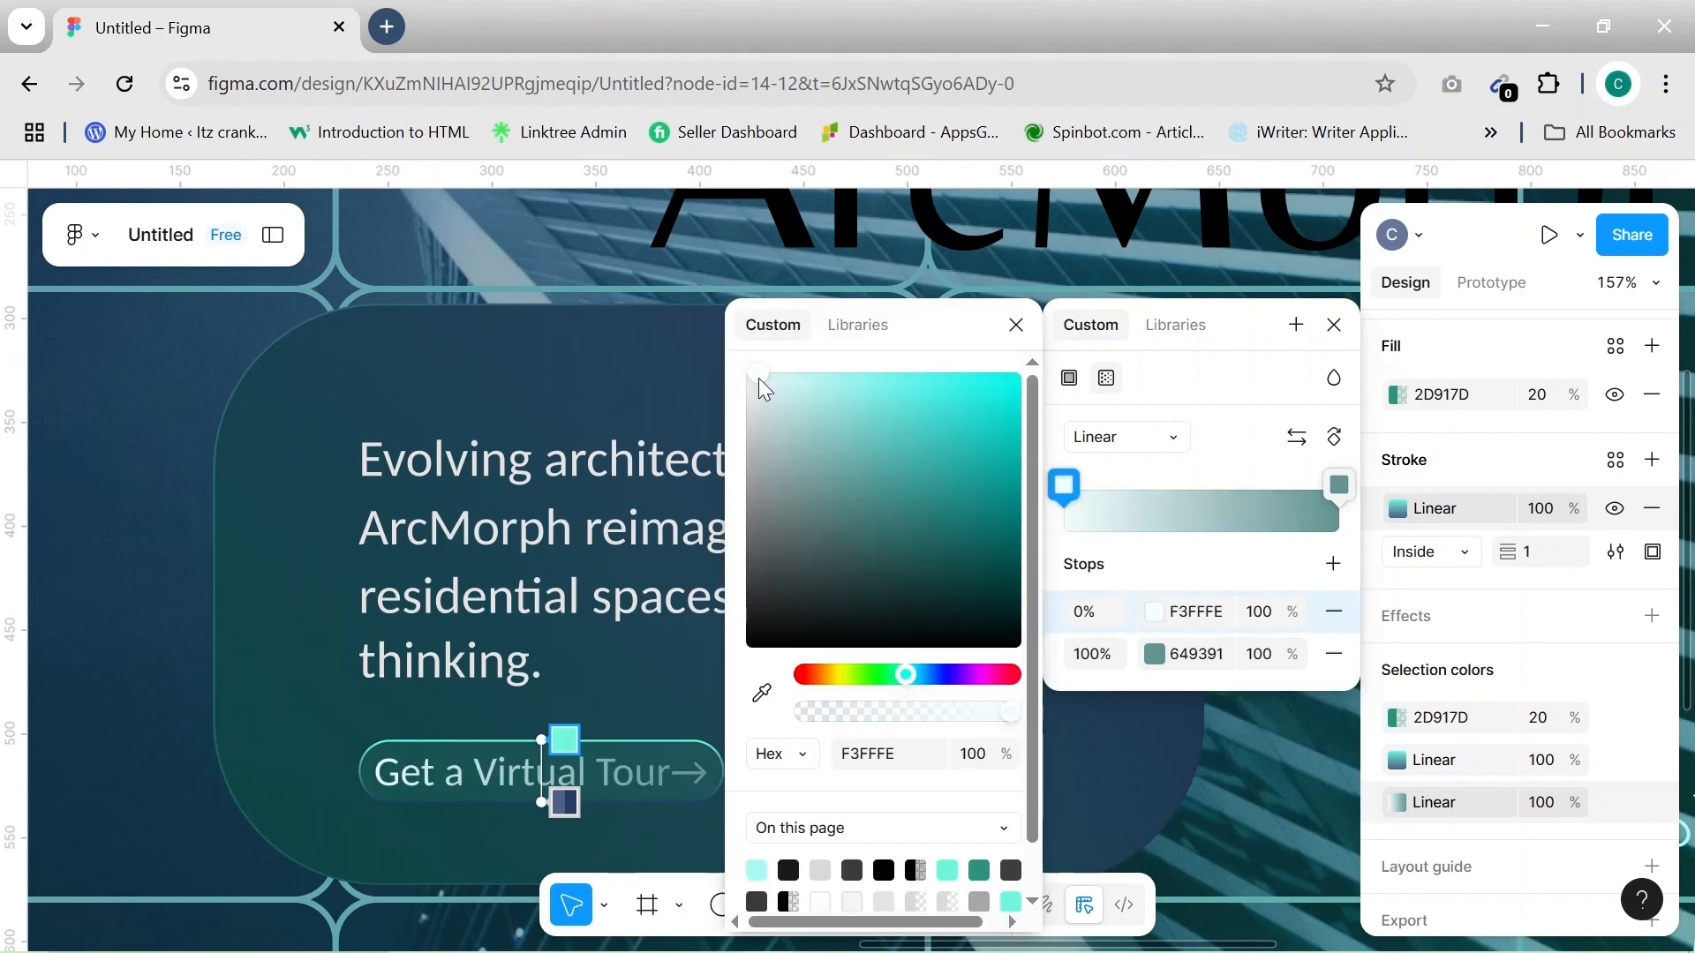
Set the end stop of the button label's gradient to 95C5C3
{"action": "left_click", "coordinate": [1154, 654]}
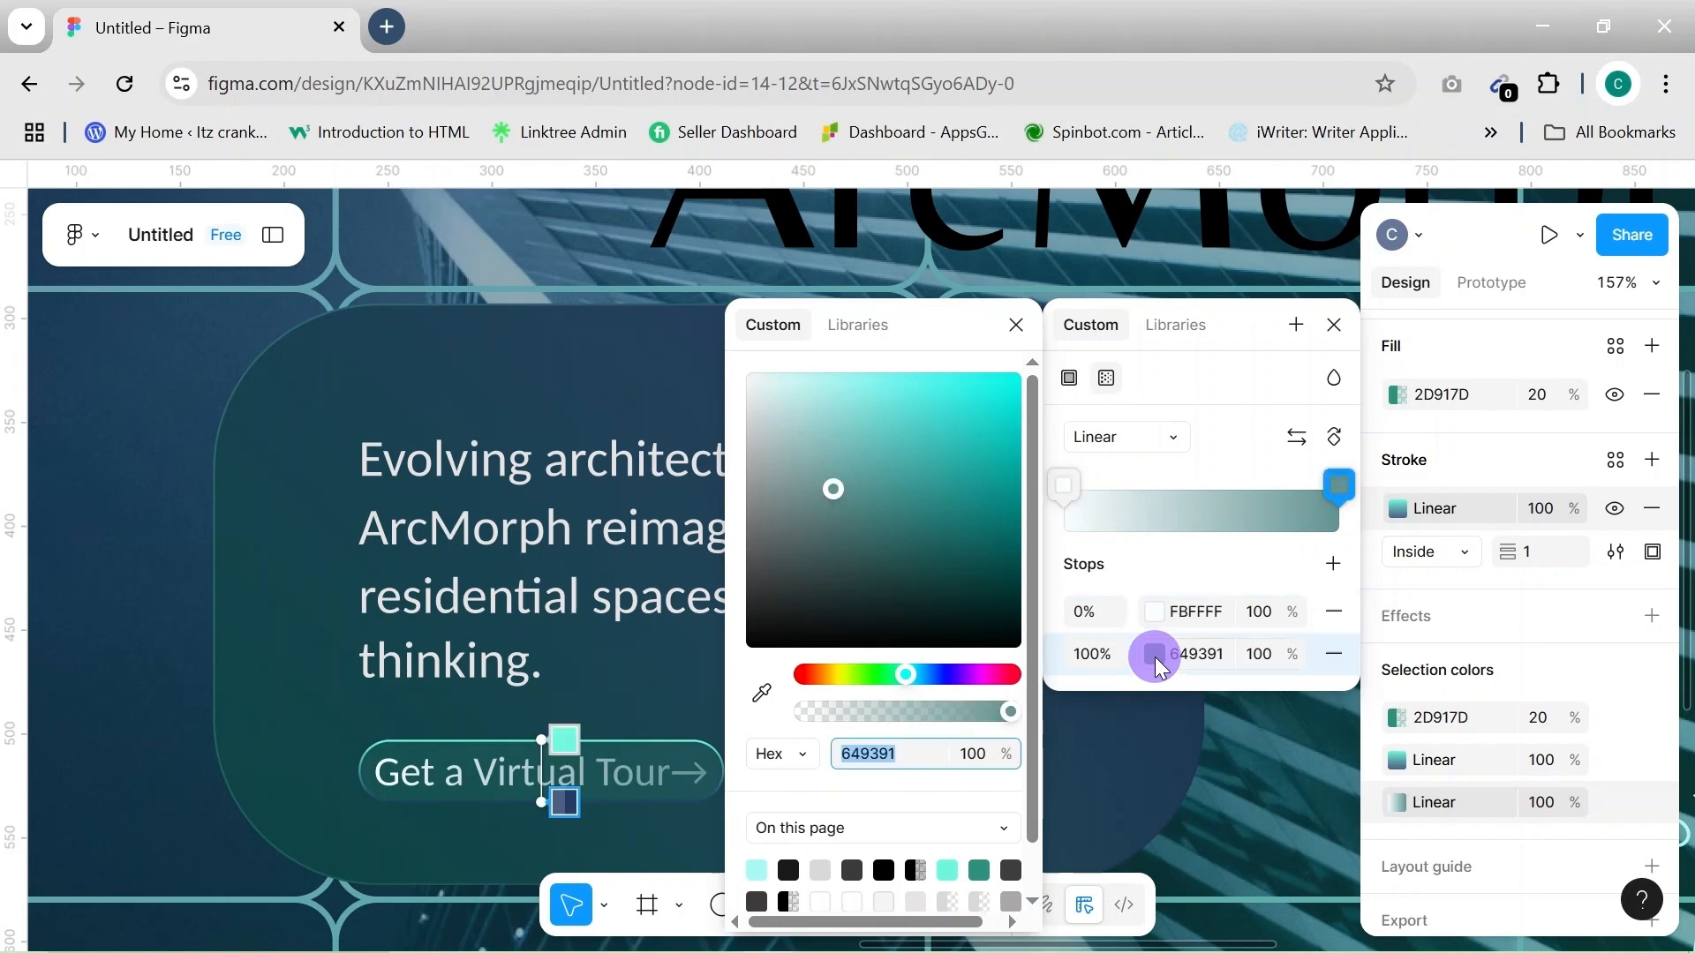
{"action": "left_click", "coordinate": [794, 427]}
{"action": "left_click", "coordinate": [817, 431]}
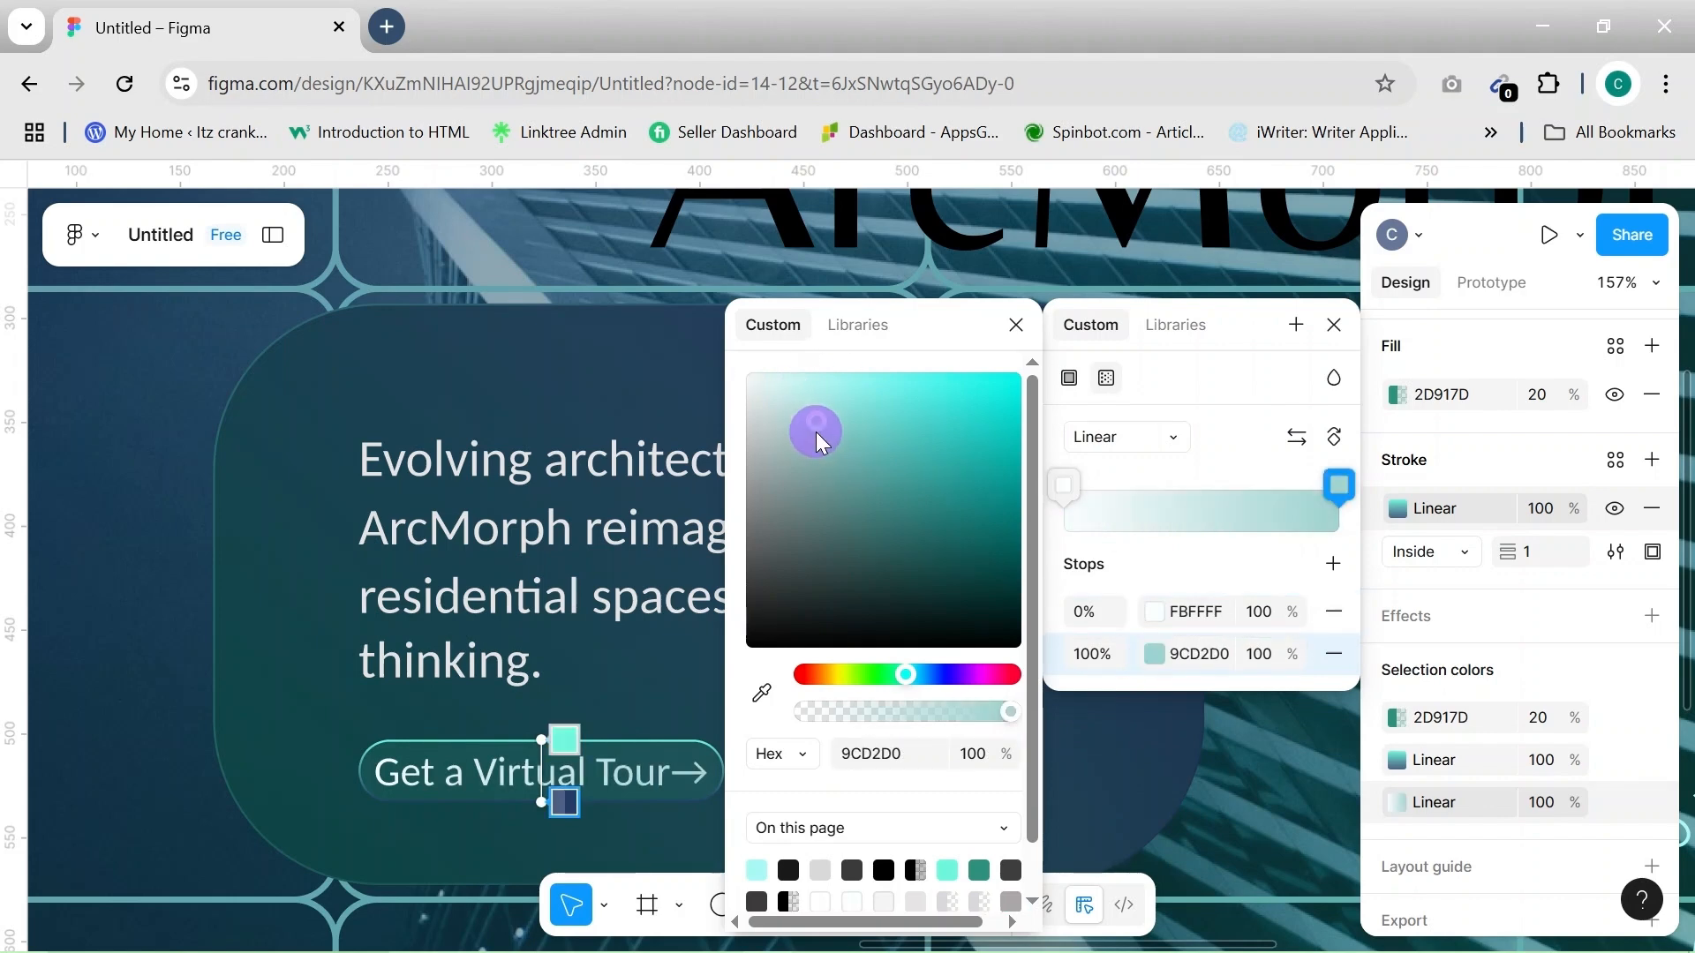
{"action": "left_click_drag", "start_coordinate": [816, 431], "coordinate": [813, 445]}
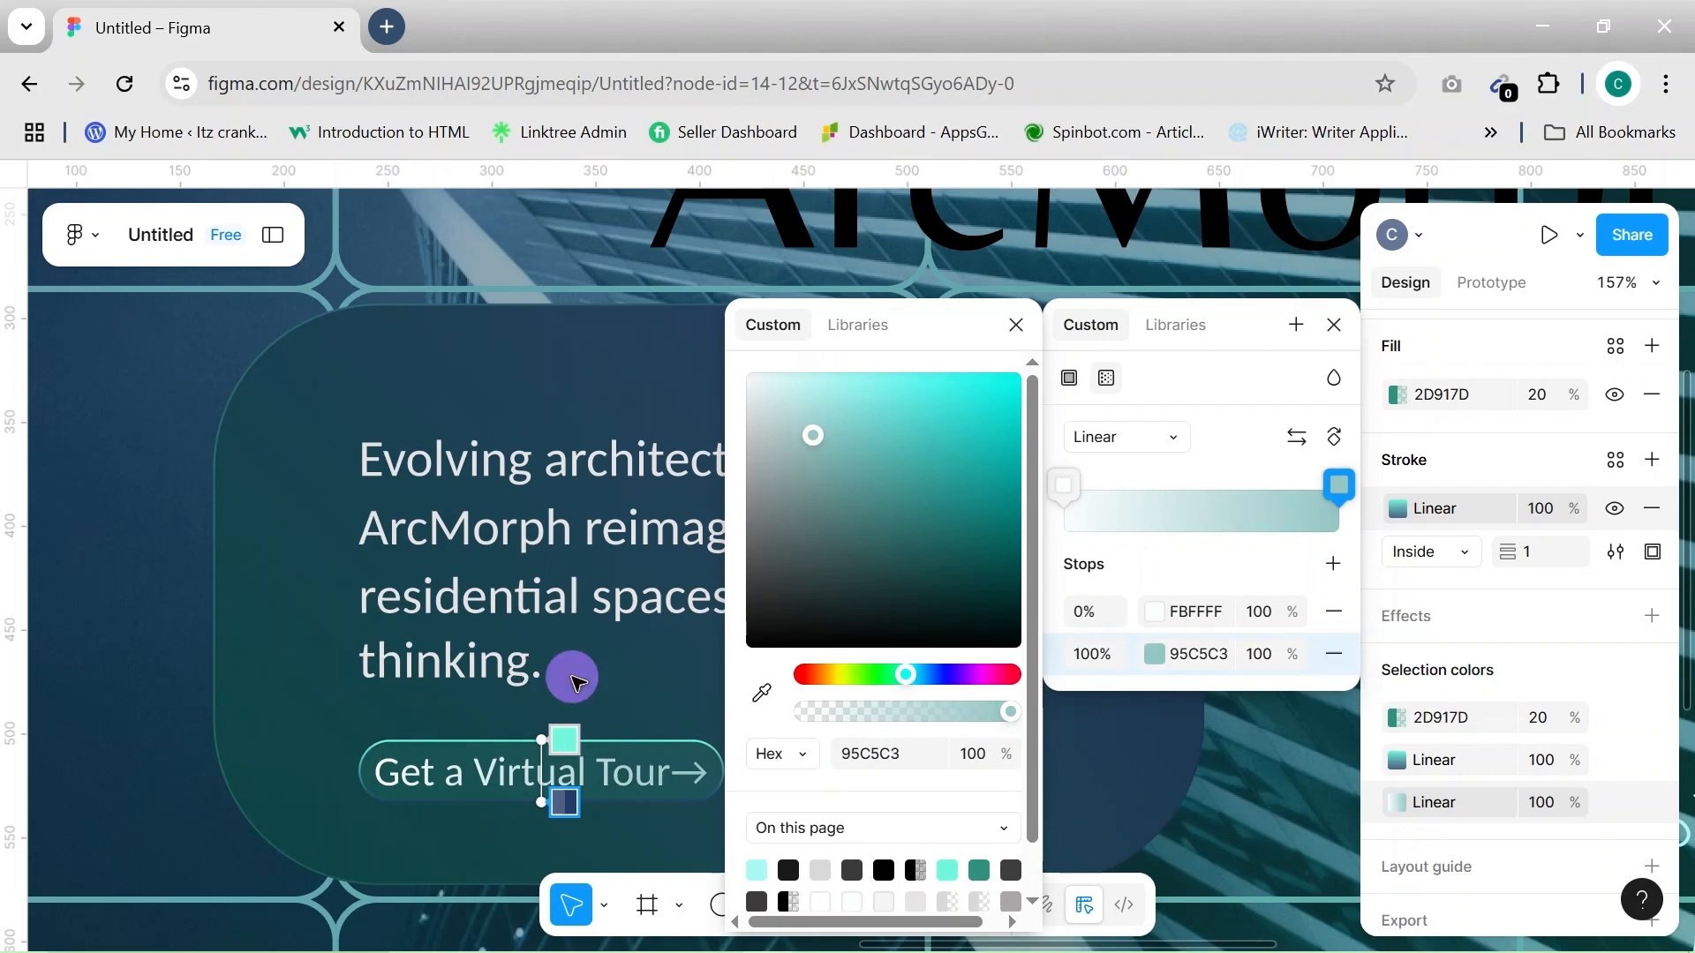
{"action": "key", "text": "Escape"}
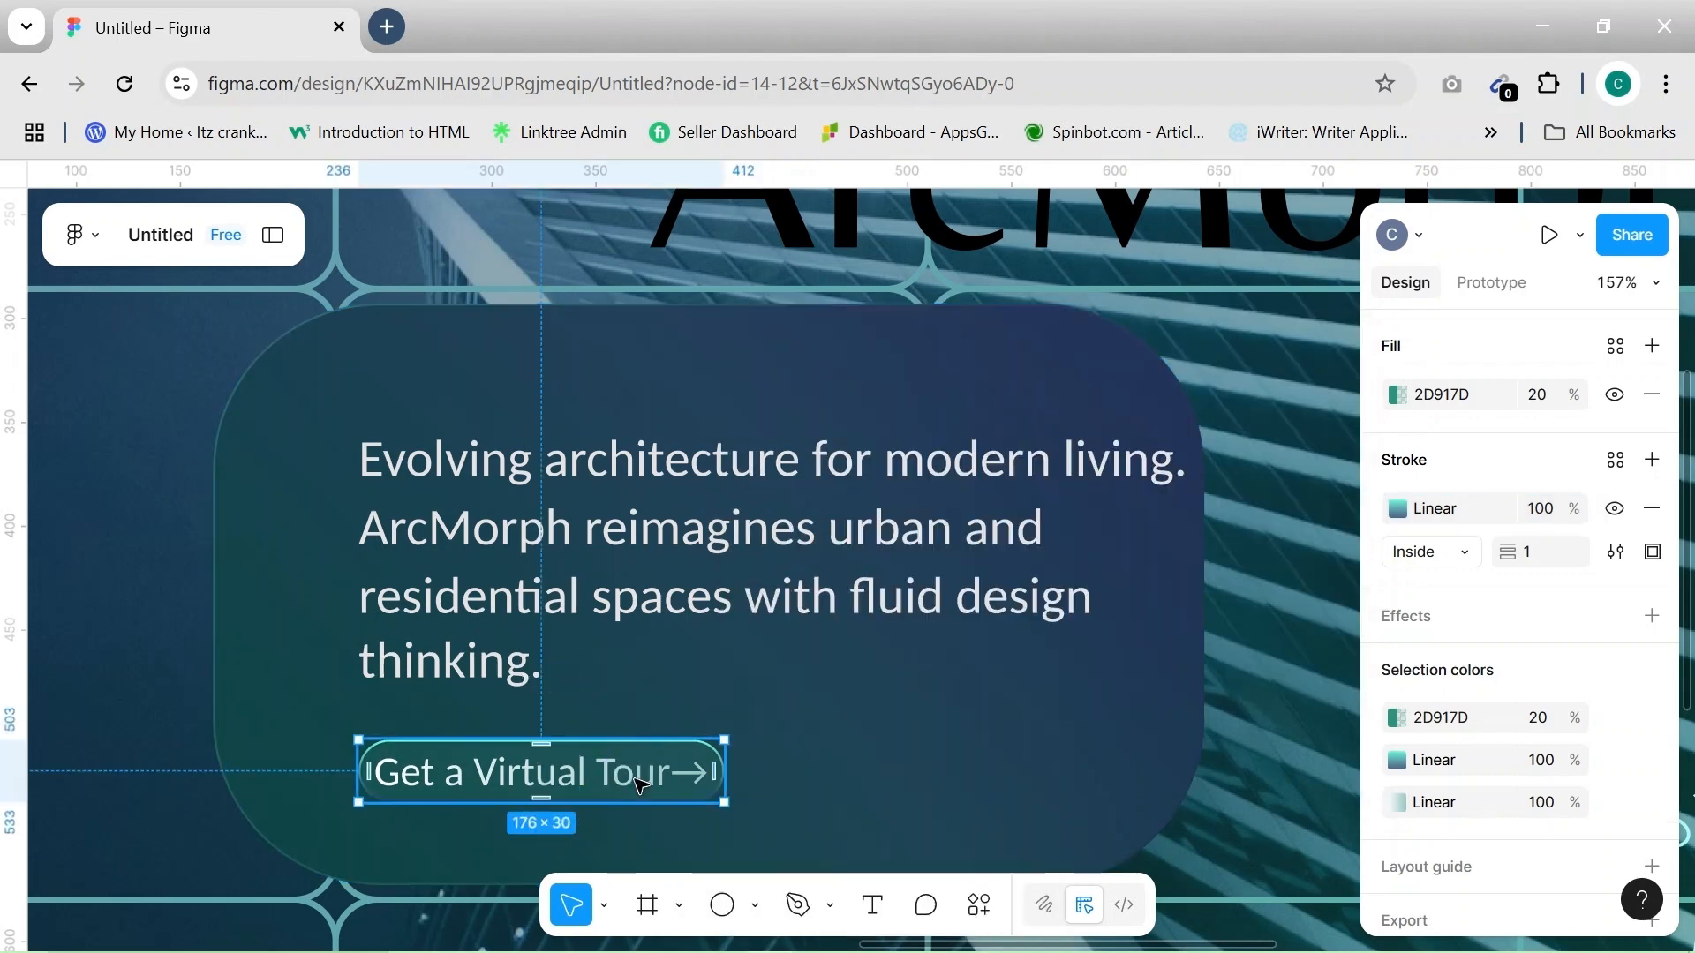
{"action": "left_click", "coordinate": [1254, 715]}
Change the "Get a Virtual Tour" button's background fill to CFF8F0 at 20% opacity
{"action": "scroll", "coordinate": [1254, 715], "scroll_direction": "down", "scroll_amount": 3}
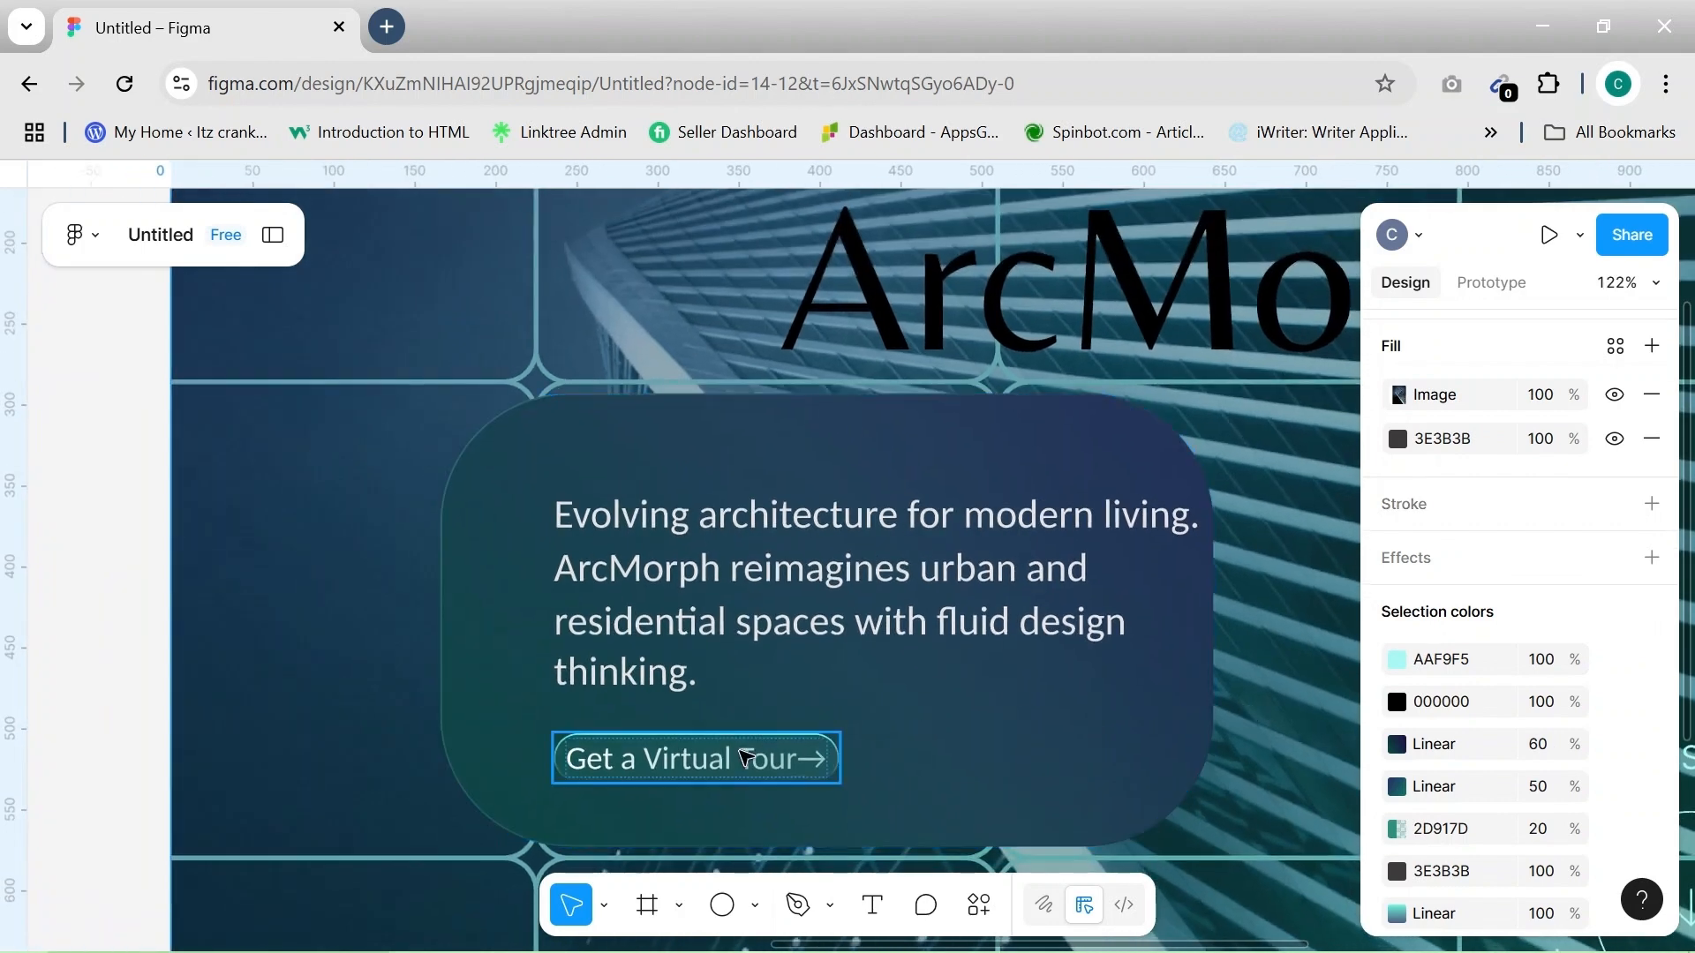
{"action": "left_click", "coordinate": [746, 758]}
{"action": "left_click", "coordinate": [1395, 716]}
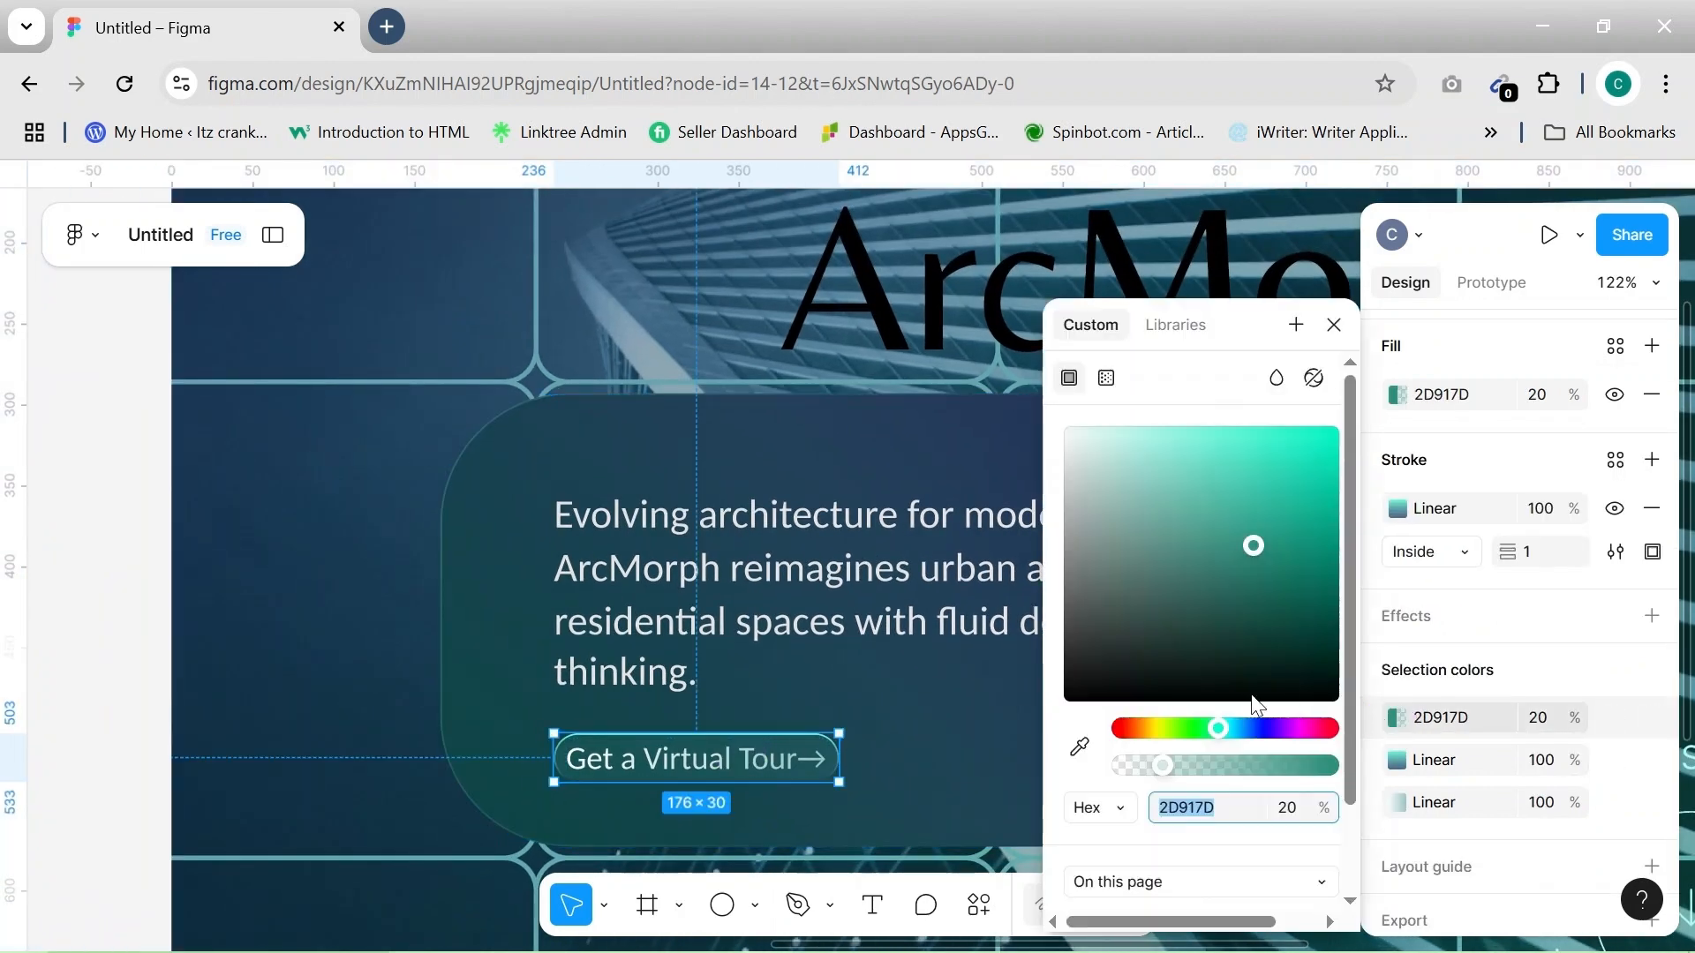
{"action": "left_click_drag", "start_coordinate": [1136, 436], "coordinate": [1109, 435]}
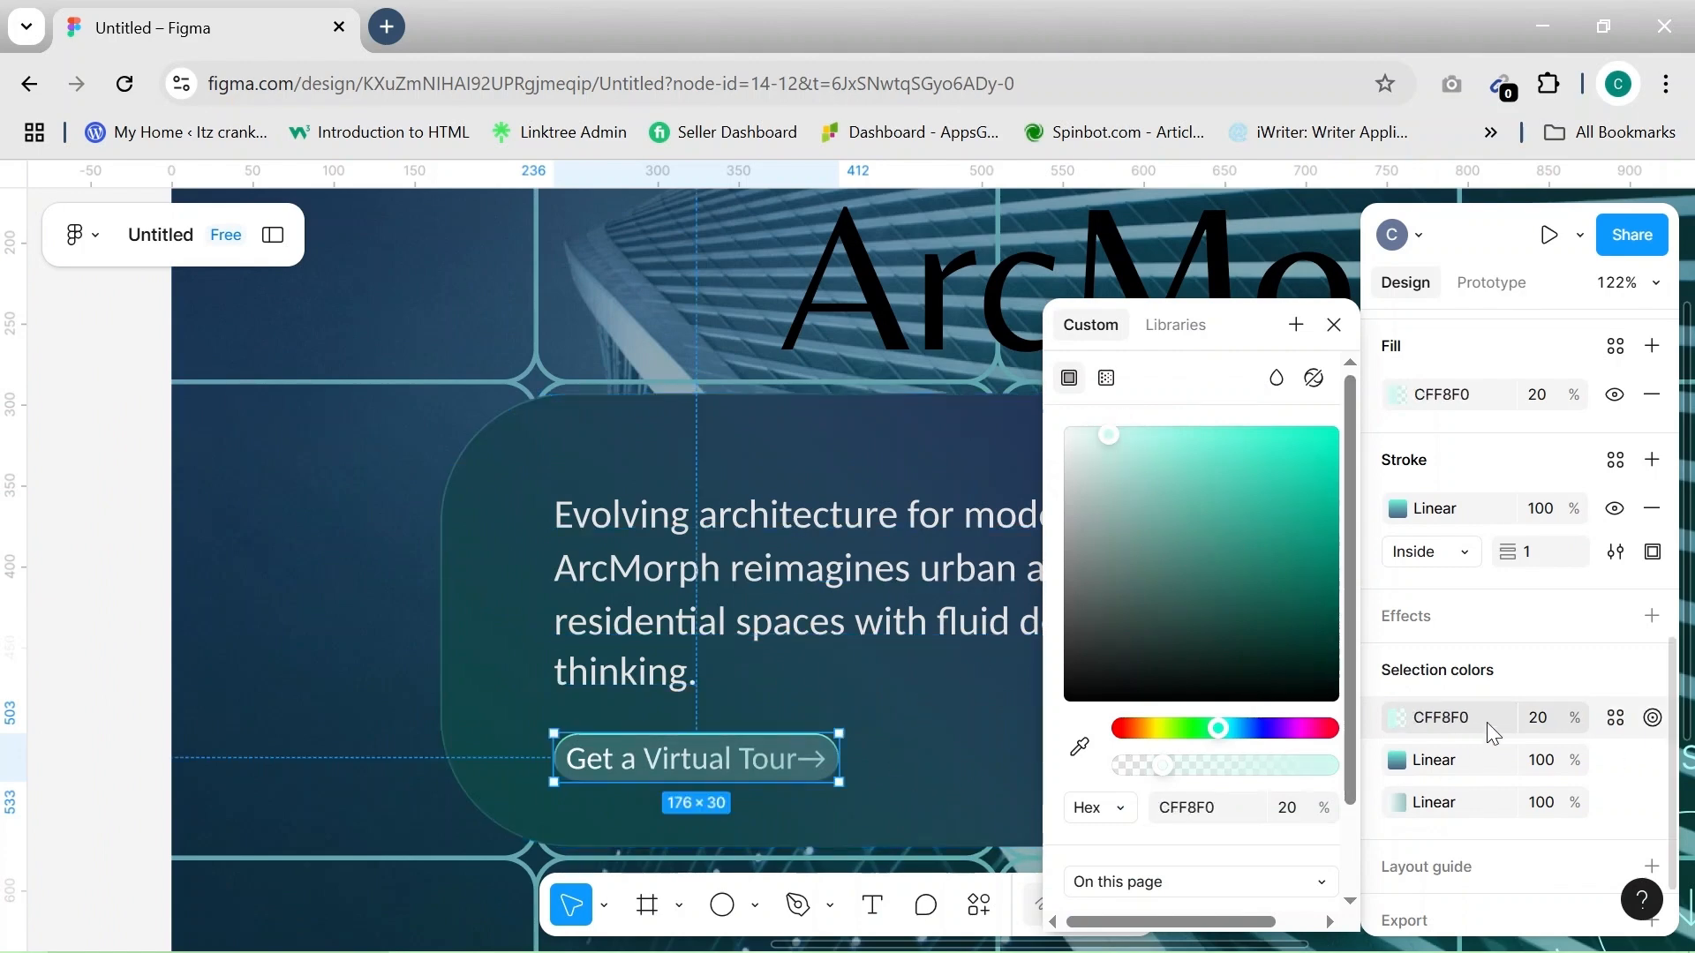
Add a drop shadow to the button with X 0, Y 4, blur 4 and 25% black
{"action": "scroll", "coordinate": [1456, 790], "scroll_direction": "down", "scroll_amount": 1}
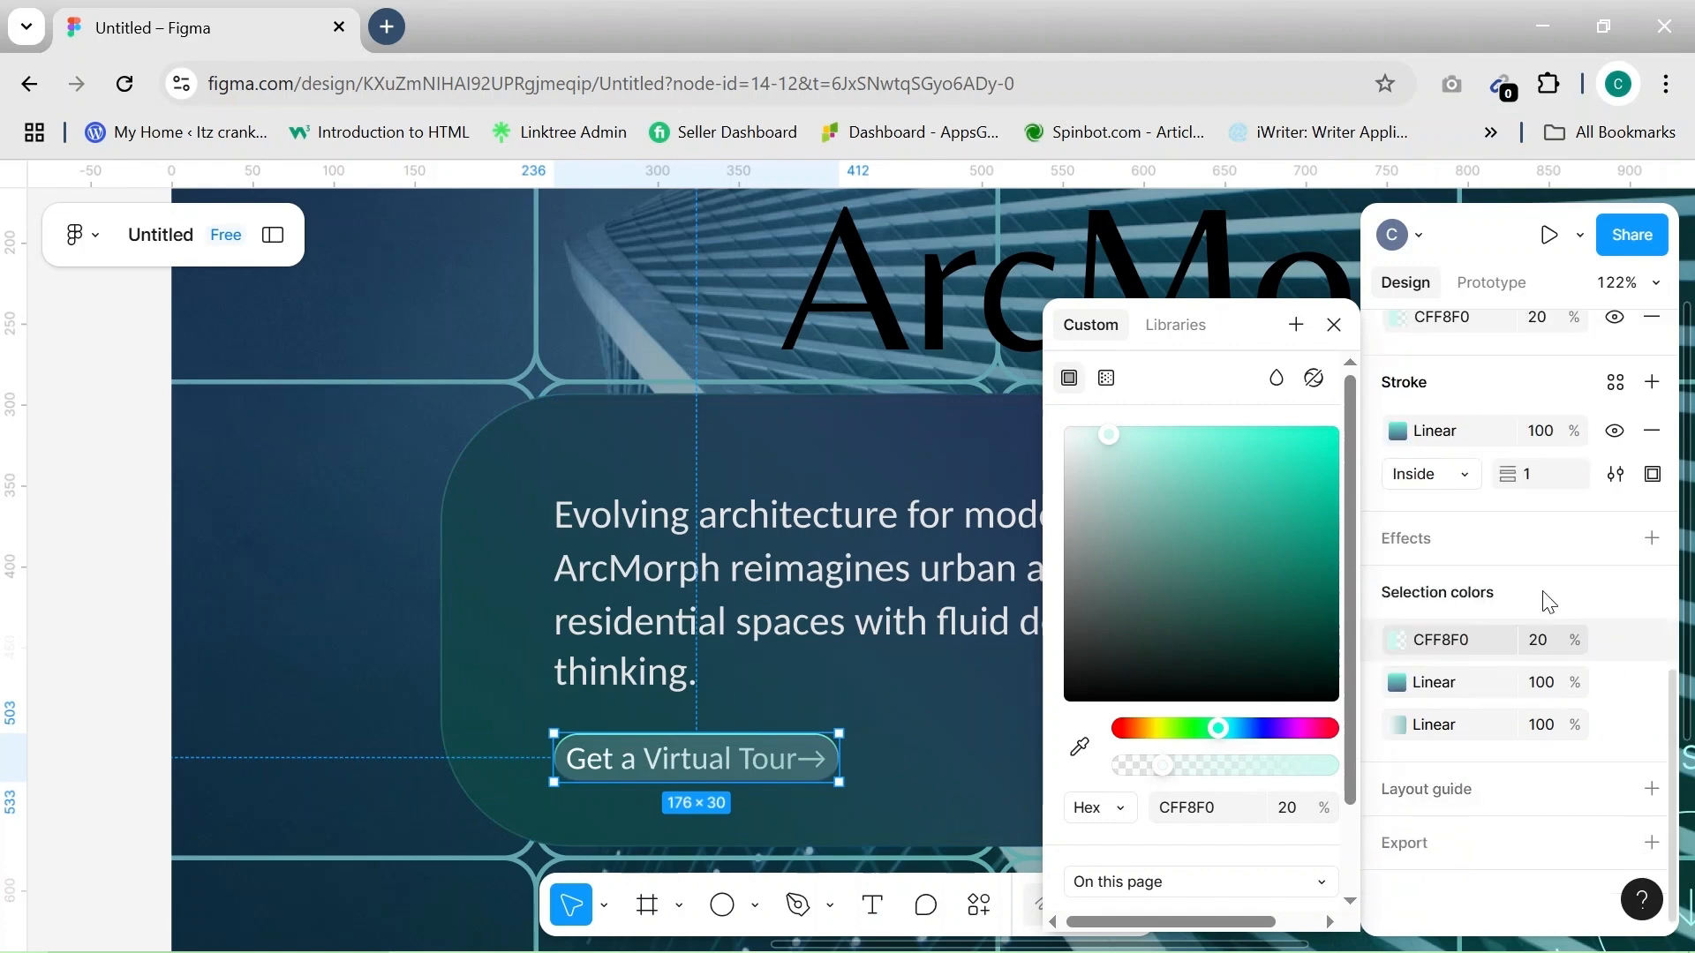
{"action": "left_click", "coordinate": [1651, 537]}
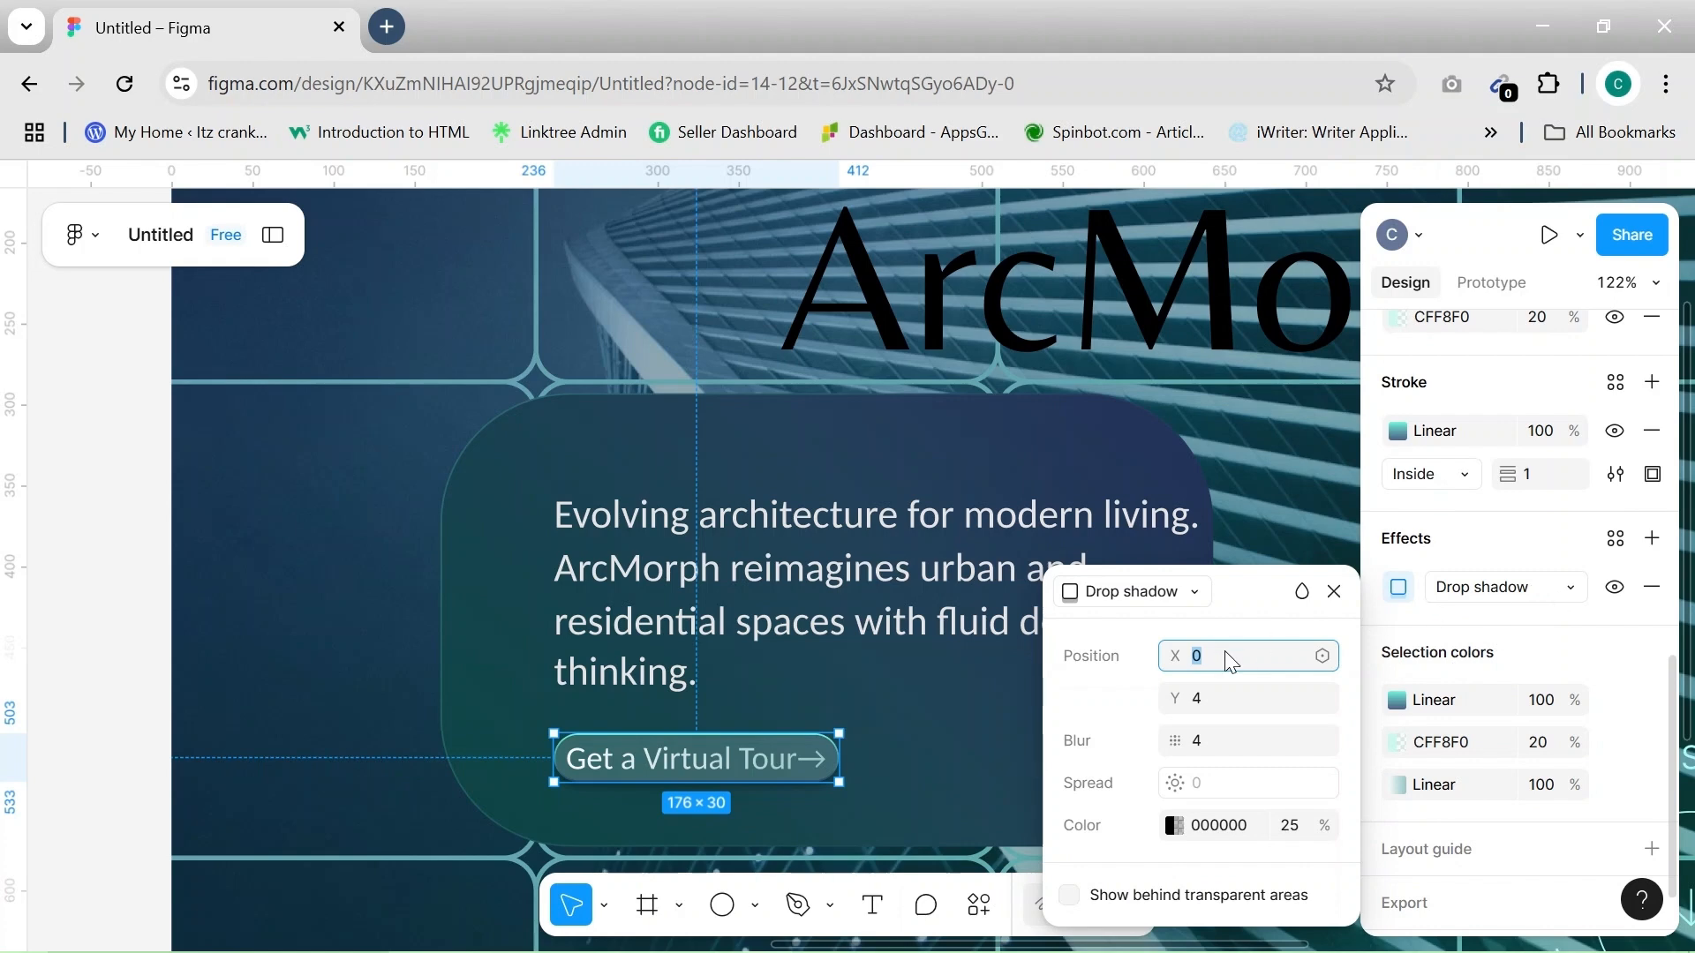
{"action": "left_click", "coordinate": [1520, 551]}
{"action": "left_click", "coordinate": [1279, 700]}
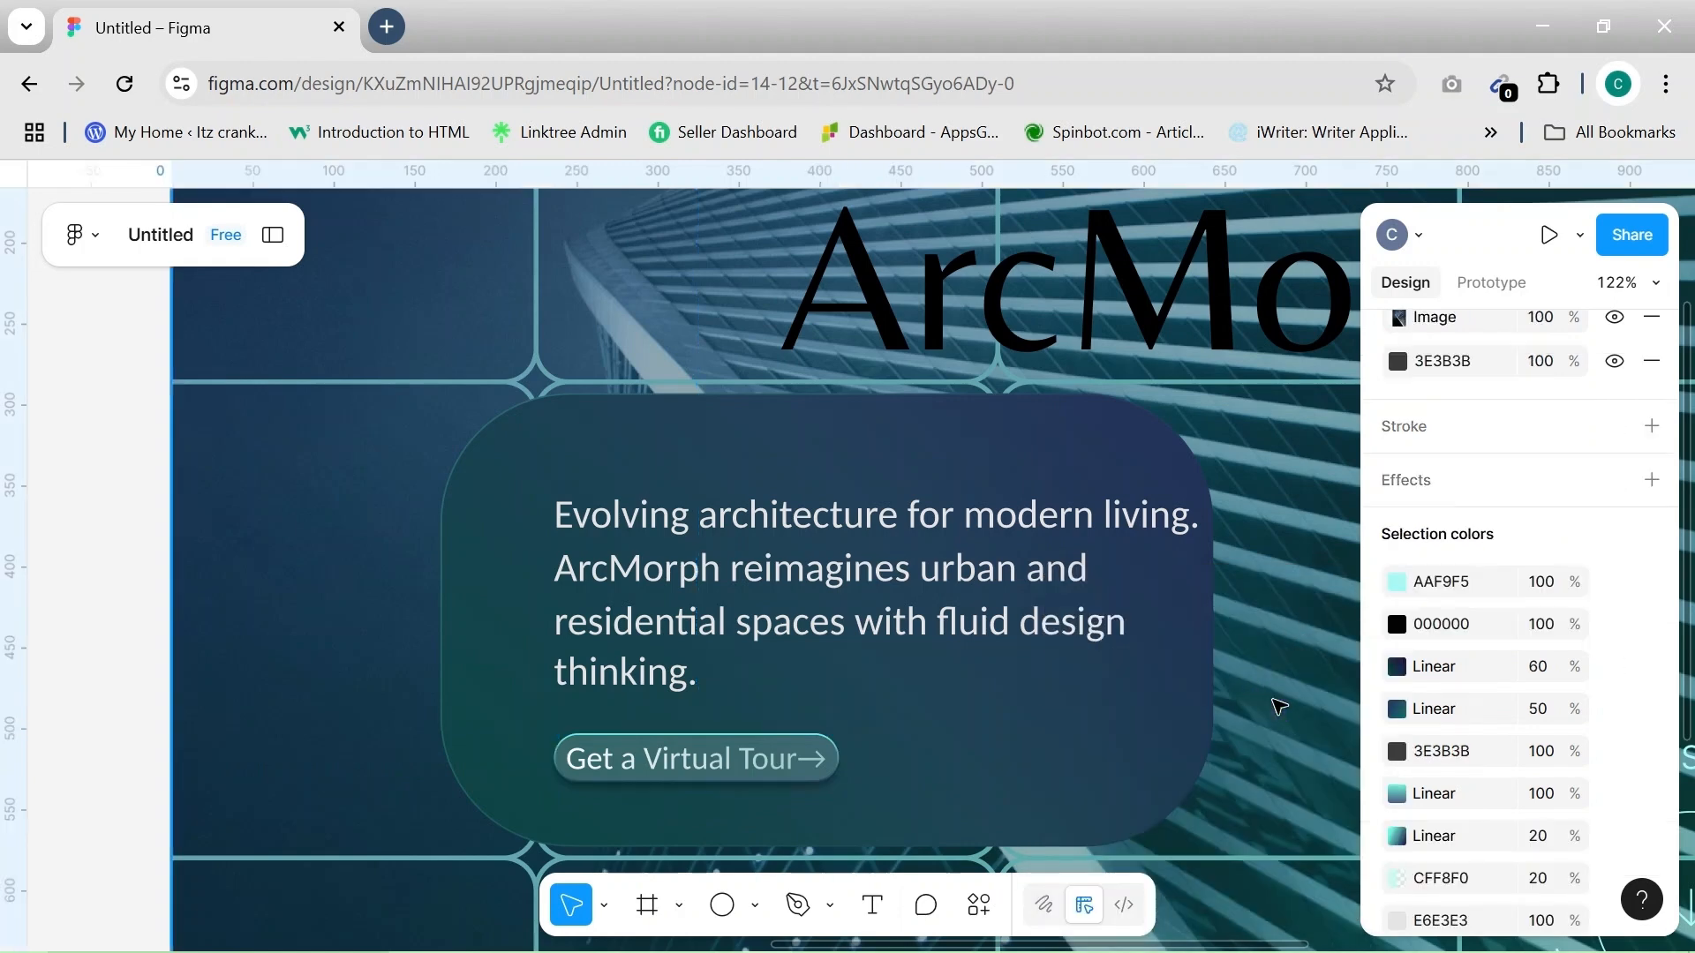
Add a drop shadow to the intro card with X 2, Y 5 and 30% black
{"action": "scroll", "coordinate": [1279, 701], "scroll_direction": "right", "scroll_amount": 5}
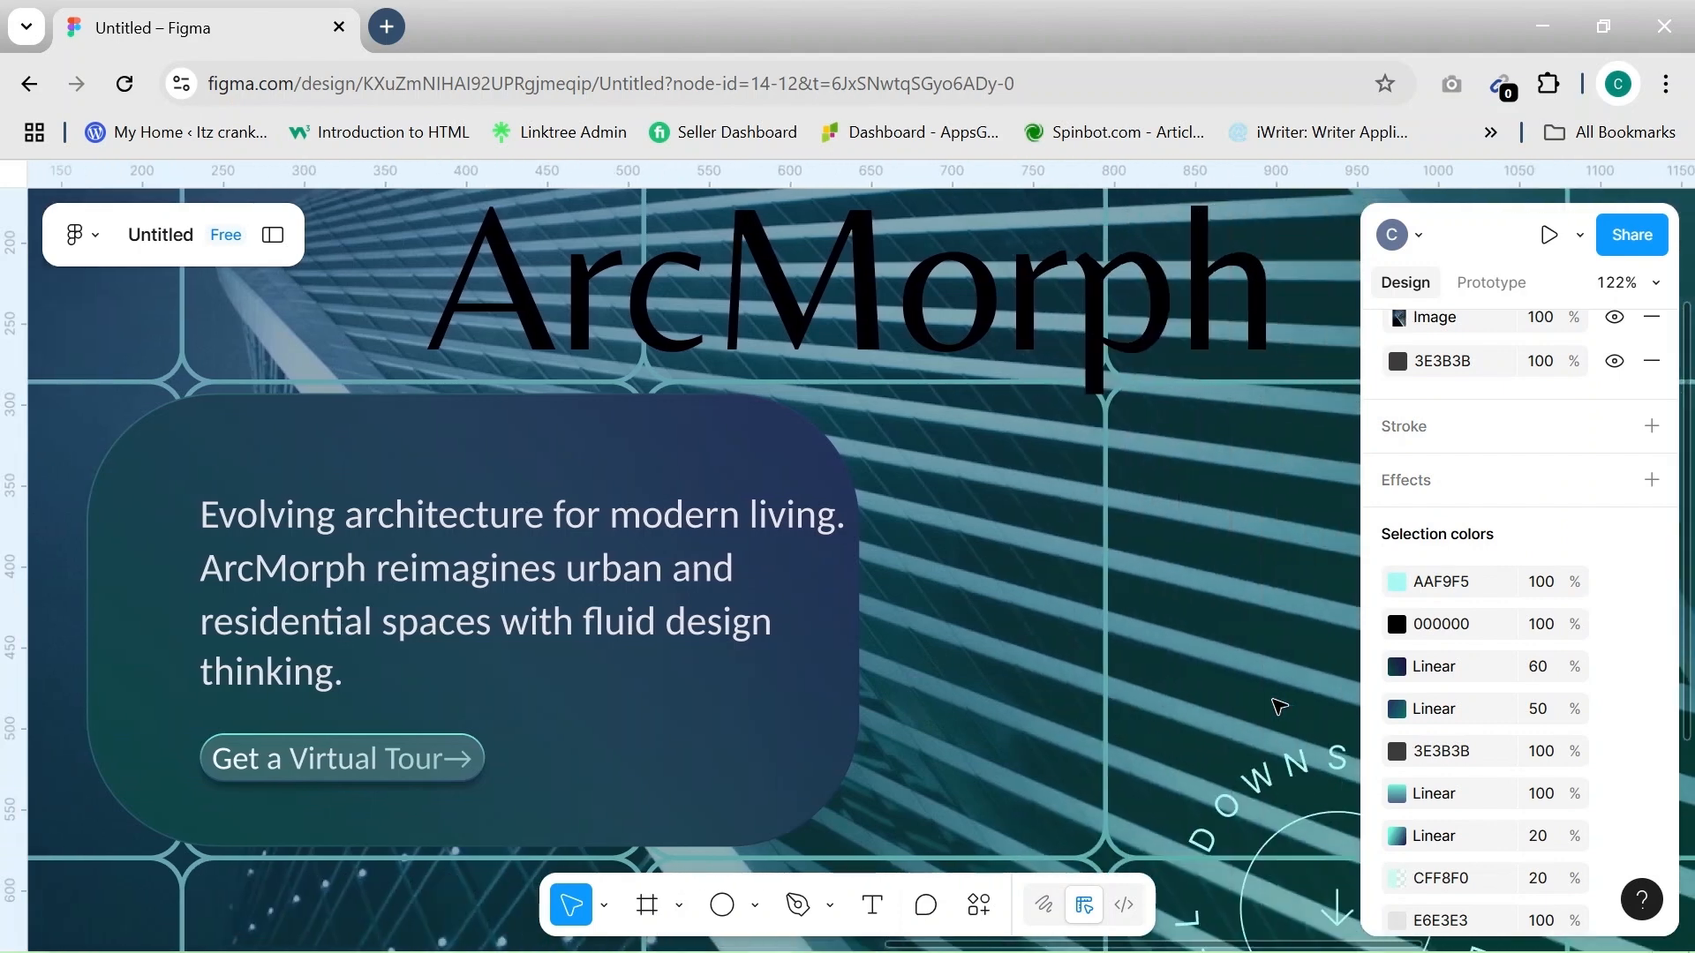
{"action": "left_click", "coordinate": [756, 456]}
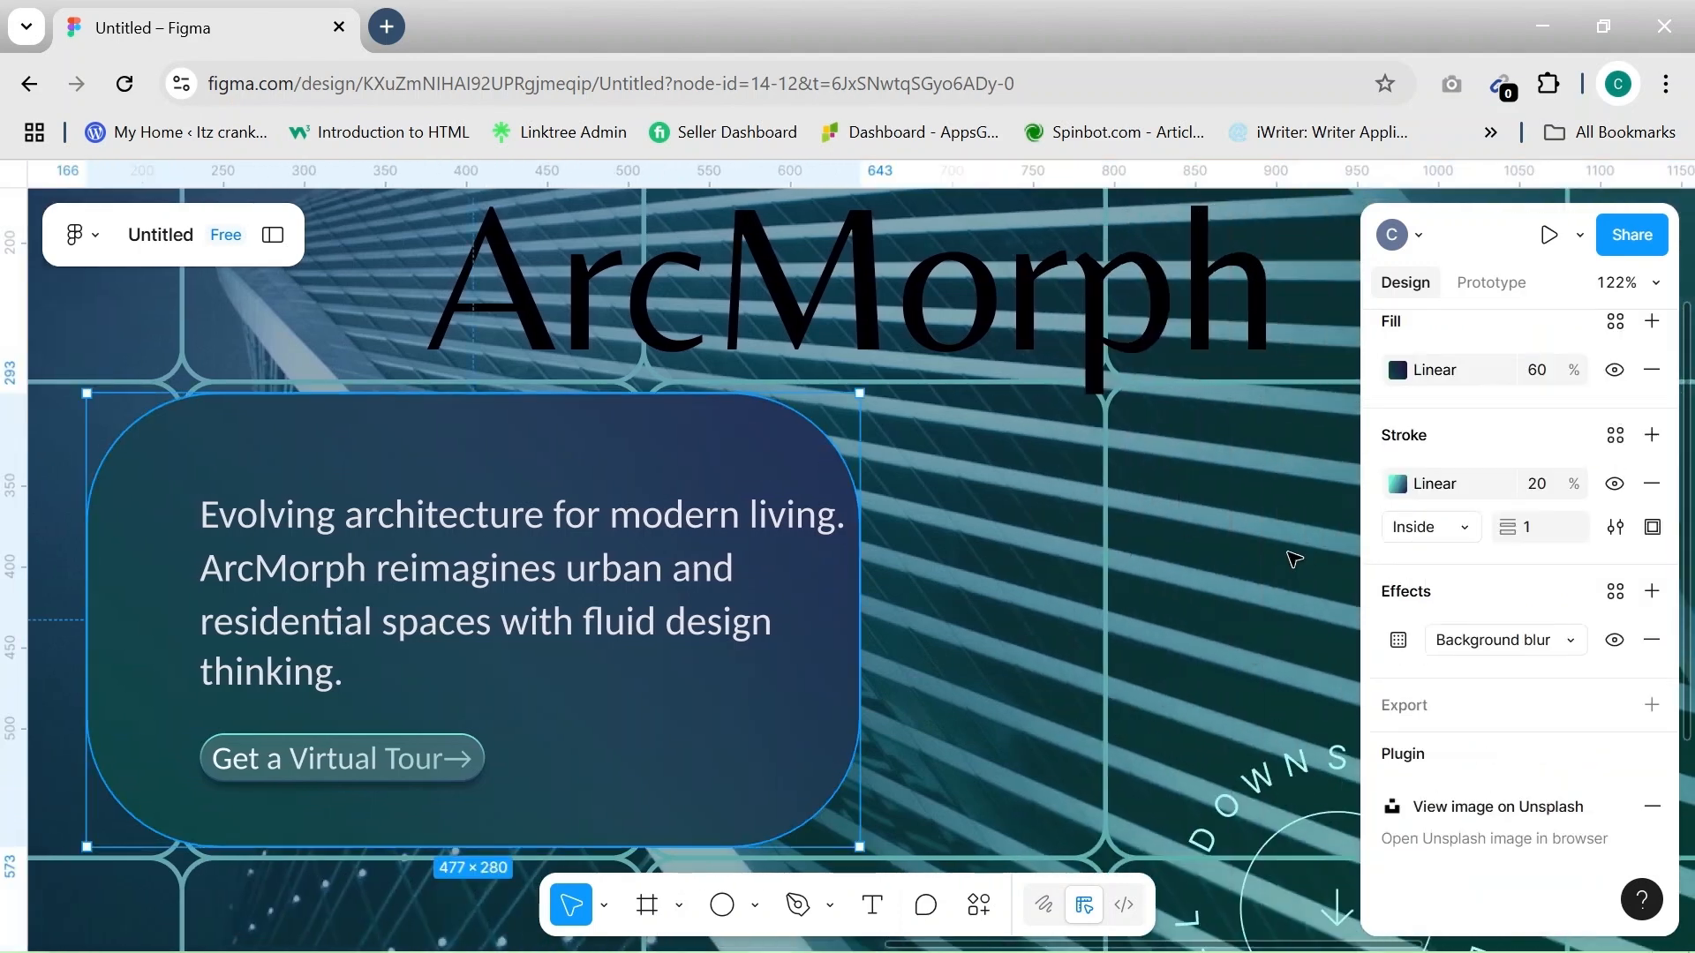
{"action": "left_click", "coordinate": [1651, 592]}
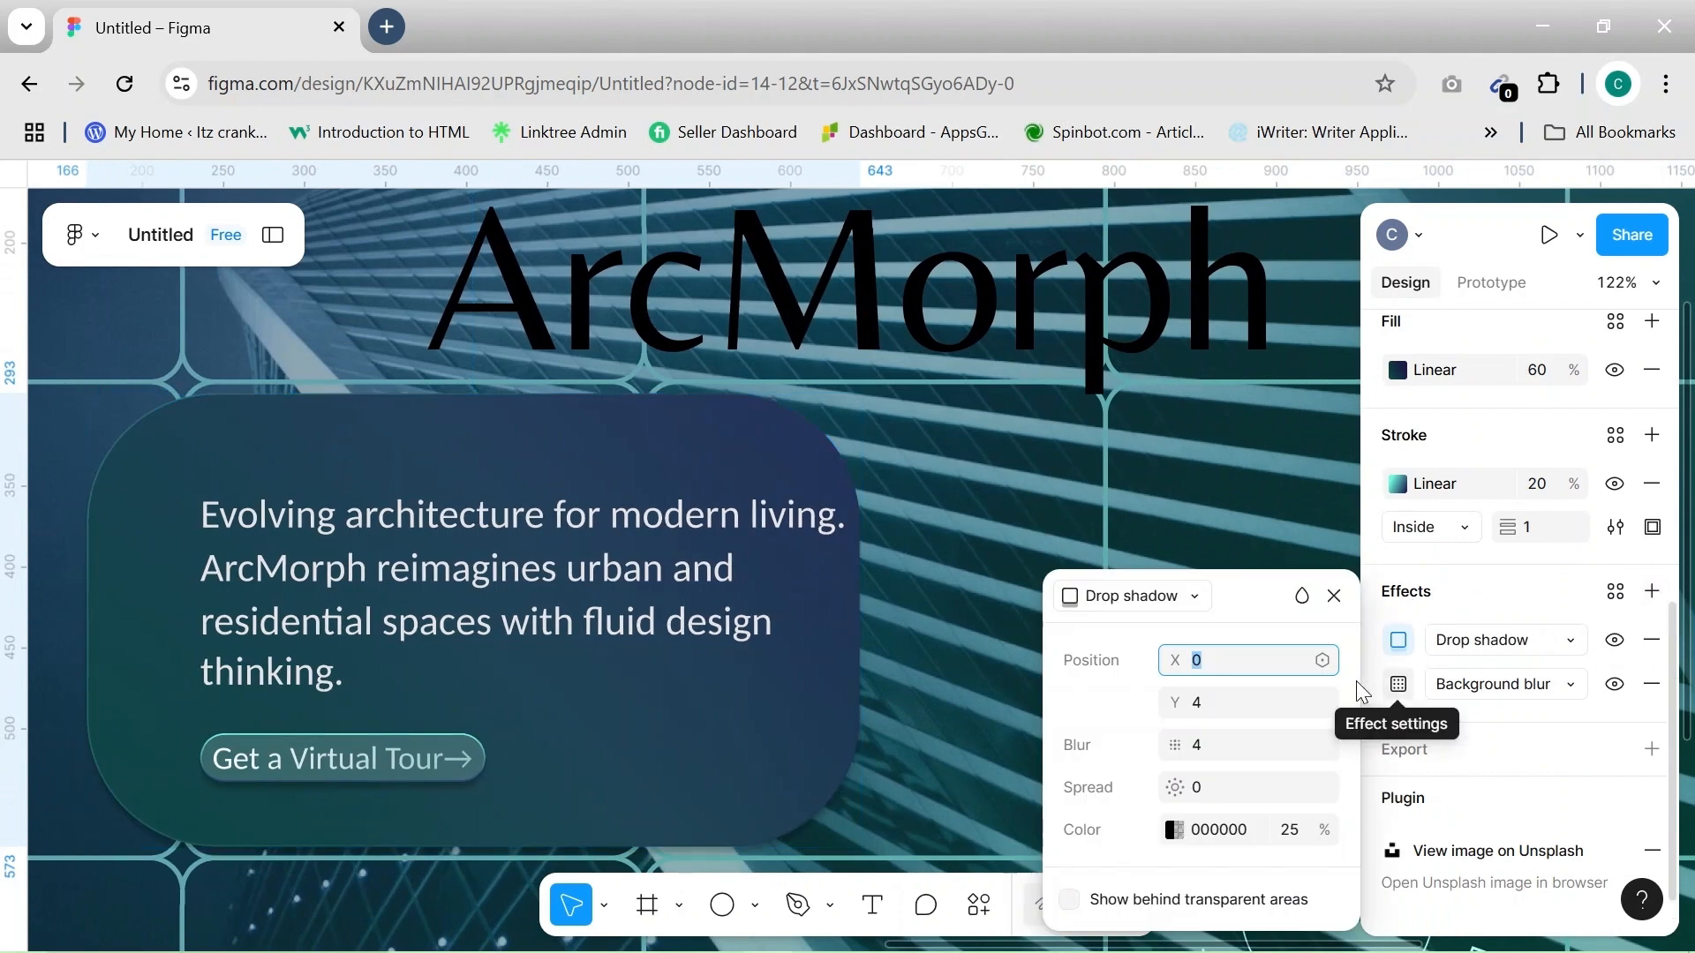
{"action": "left_click", "coordinate": [1216, 705]}
{"action": "type", "text": "5"}
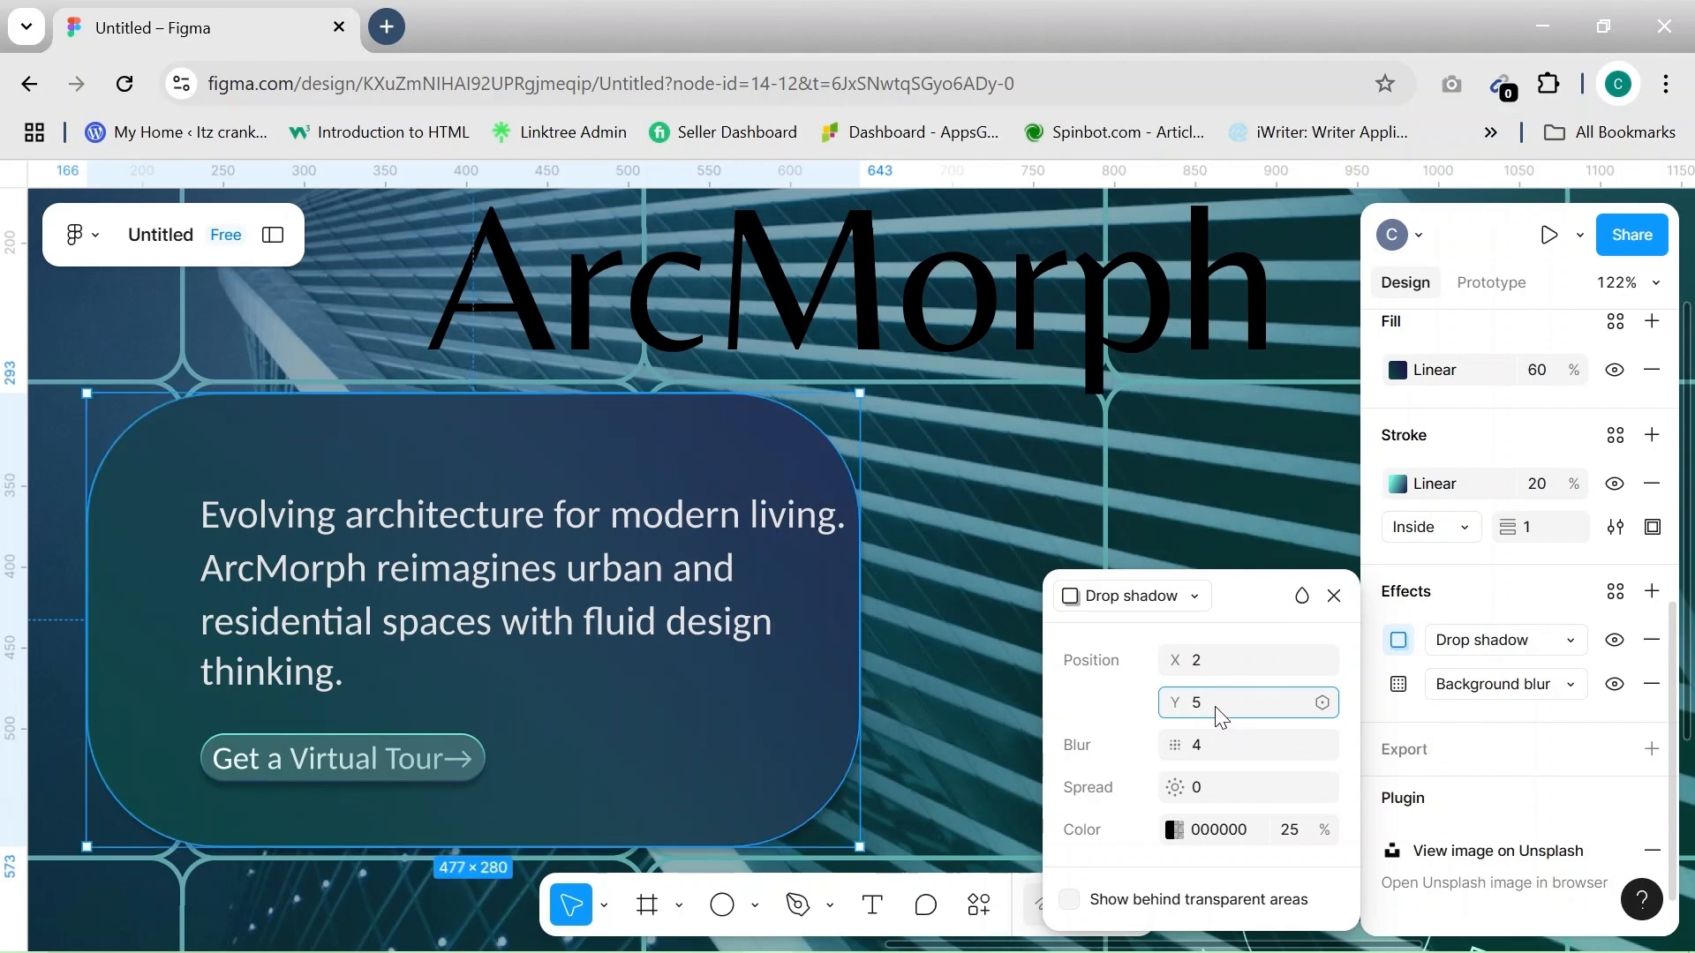
{"action": "left_click", "coordinate": [1291, 836]}
{"action": "type", "text": "30"}
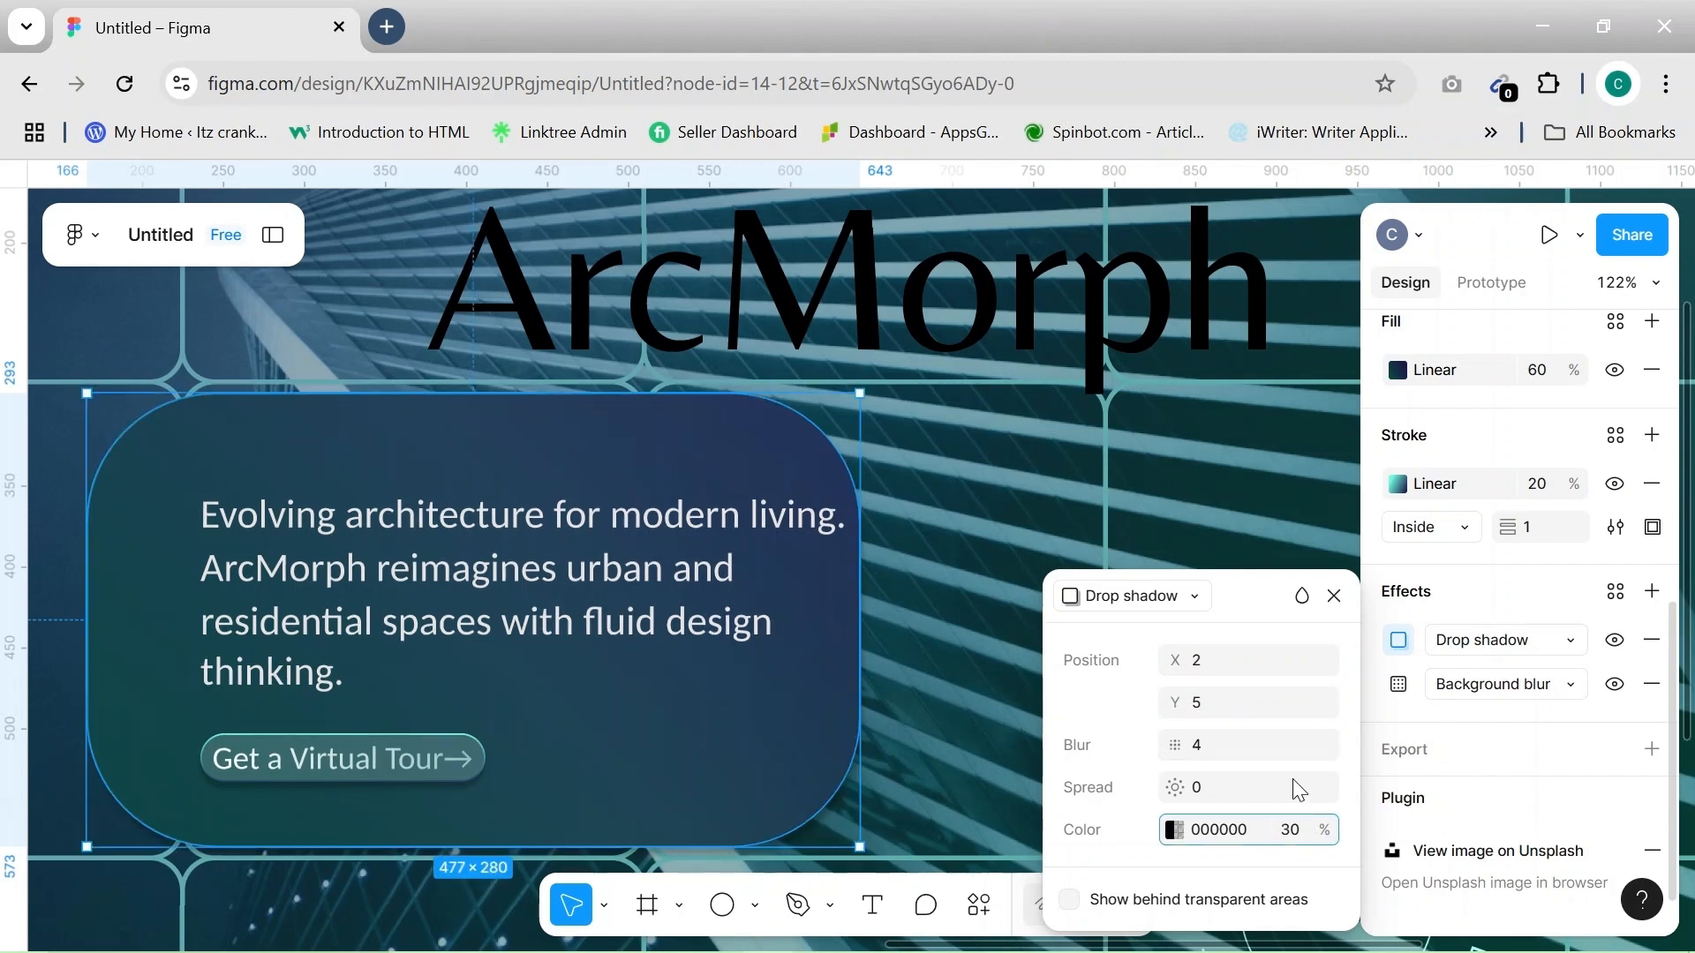
Try a fully opaque black colour and a spread of 20 on the card's drop shadow
{"action": "left_click", "coordinate": [1174, 829]}
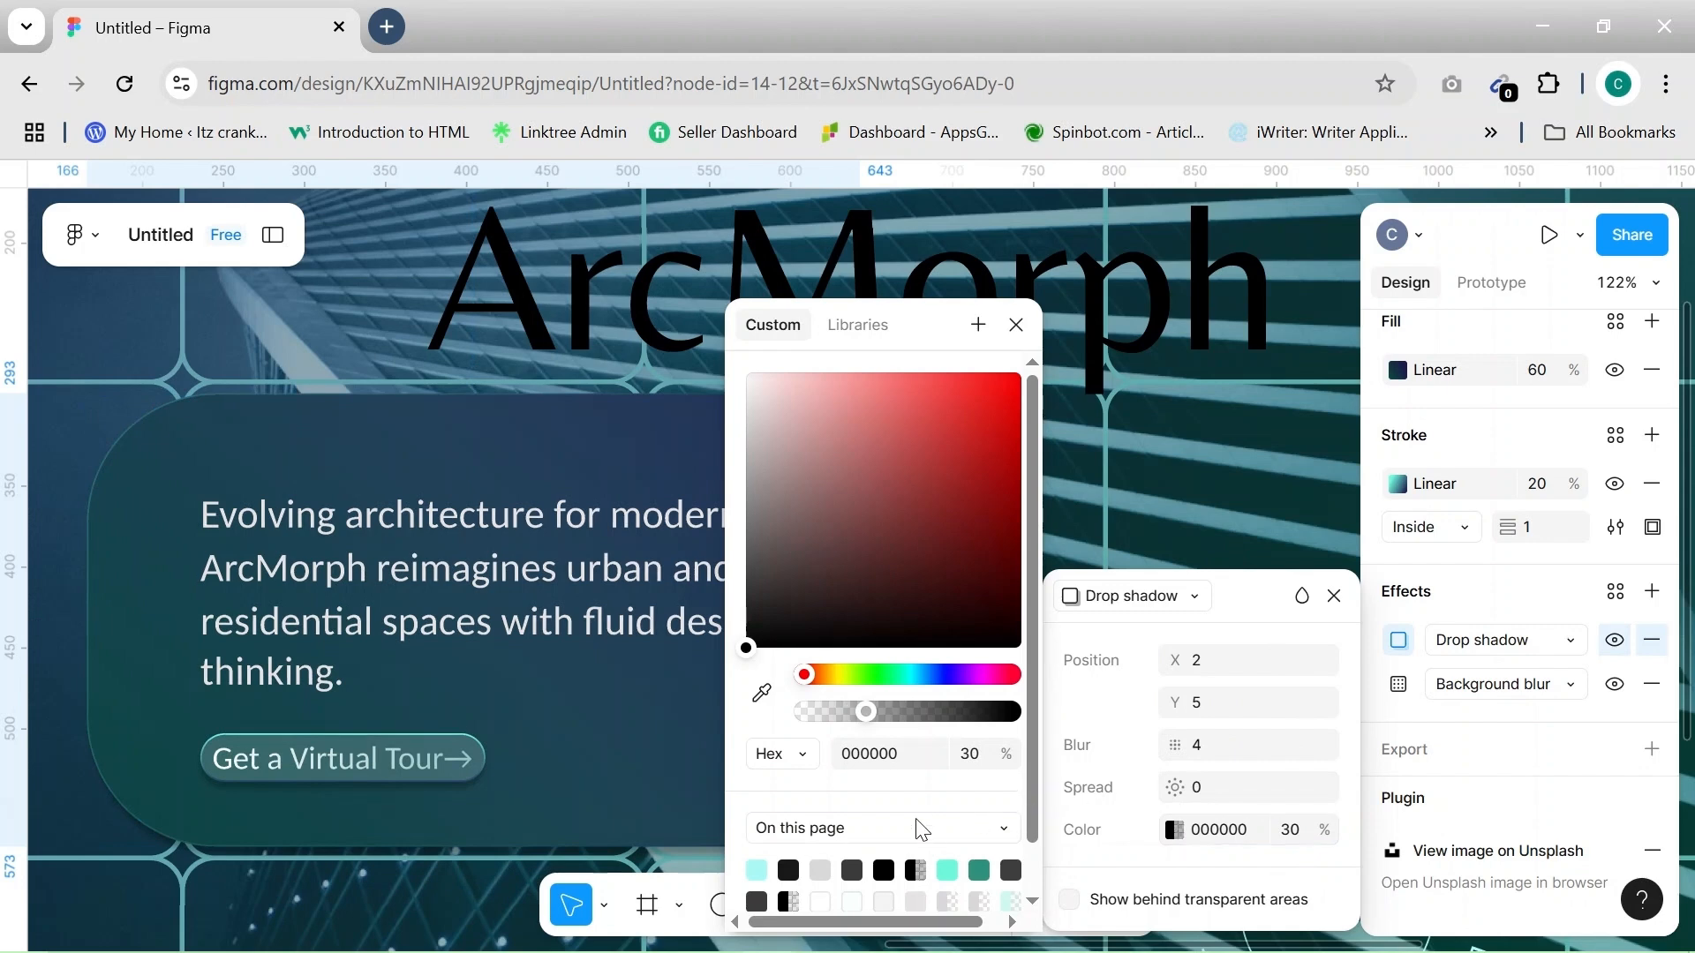
{"action": "left_click", "coordinate": [883, 870]}
{"action": "left_click", "coordinate": [1225, 788]}
{"action": "key", "text": "BackSpace"}
{"action": "type", "text": "20"}
{"action": "left_click", "coordinate": [1225, 468]}
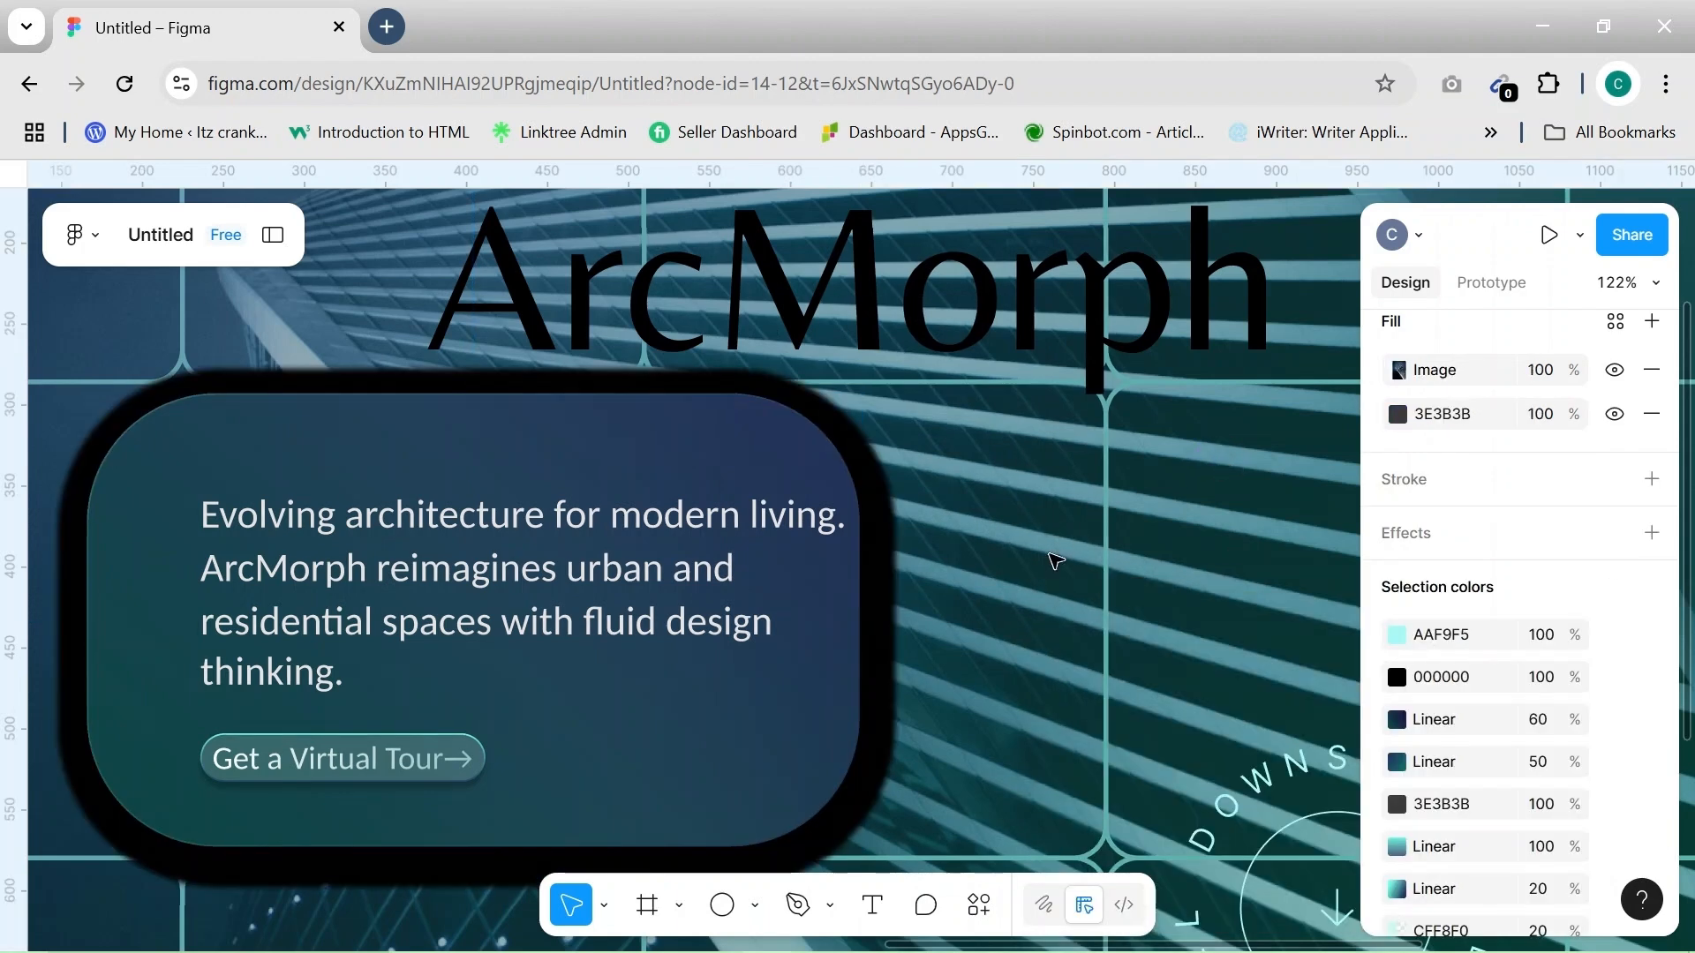
{"action": "key", "text": "ctrl+z"}
Set the card's drop shadow to spread 0, blur 100 and 20% opacity
{"action": "left_click", "coordinate": [1399, 637]}
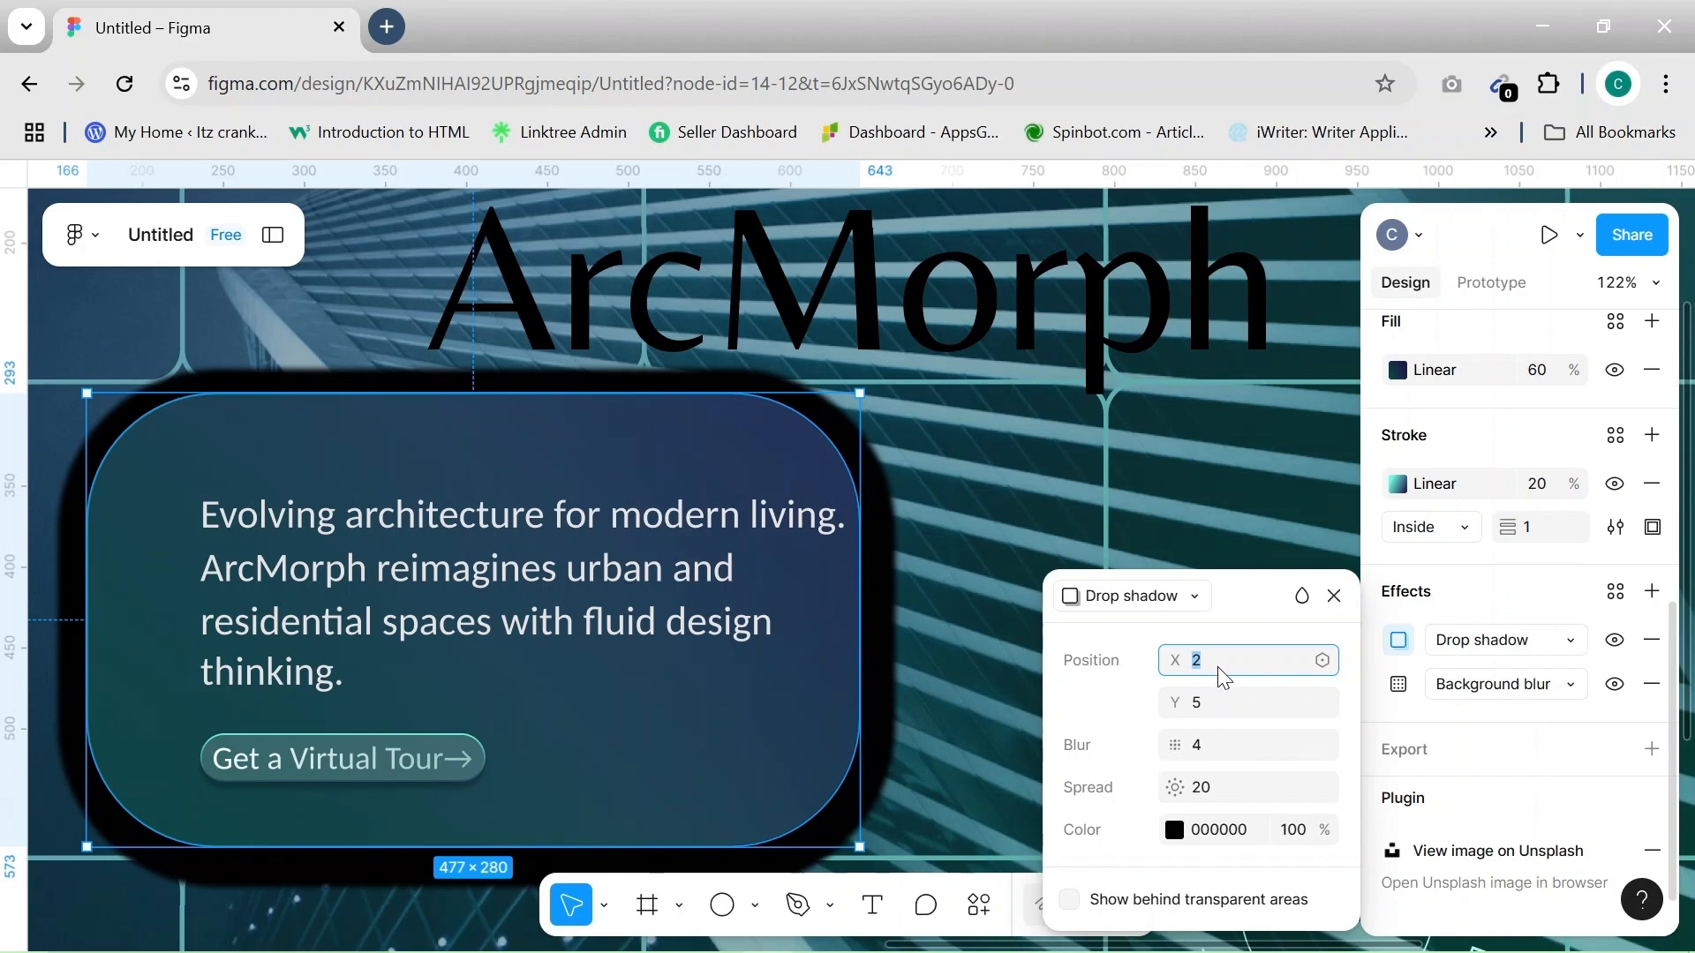
{"action": "left_click", "coordinate": [1226, 783]}
{"action": "key", "text": "BackSpace"}
{"action": "type", "text": "0"}
{"action": "left_click", "coordinate": [1209, 757]}
{"action": "key", "text": "BackSpace"}
{"action": "type", "text": "100"}
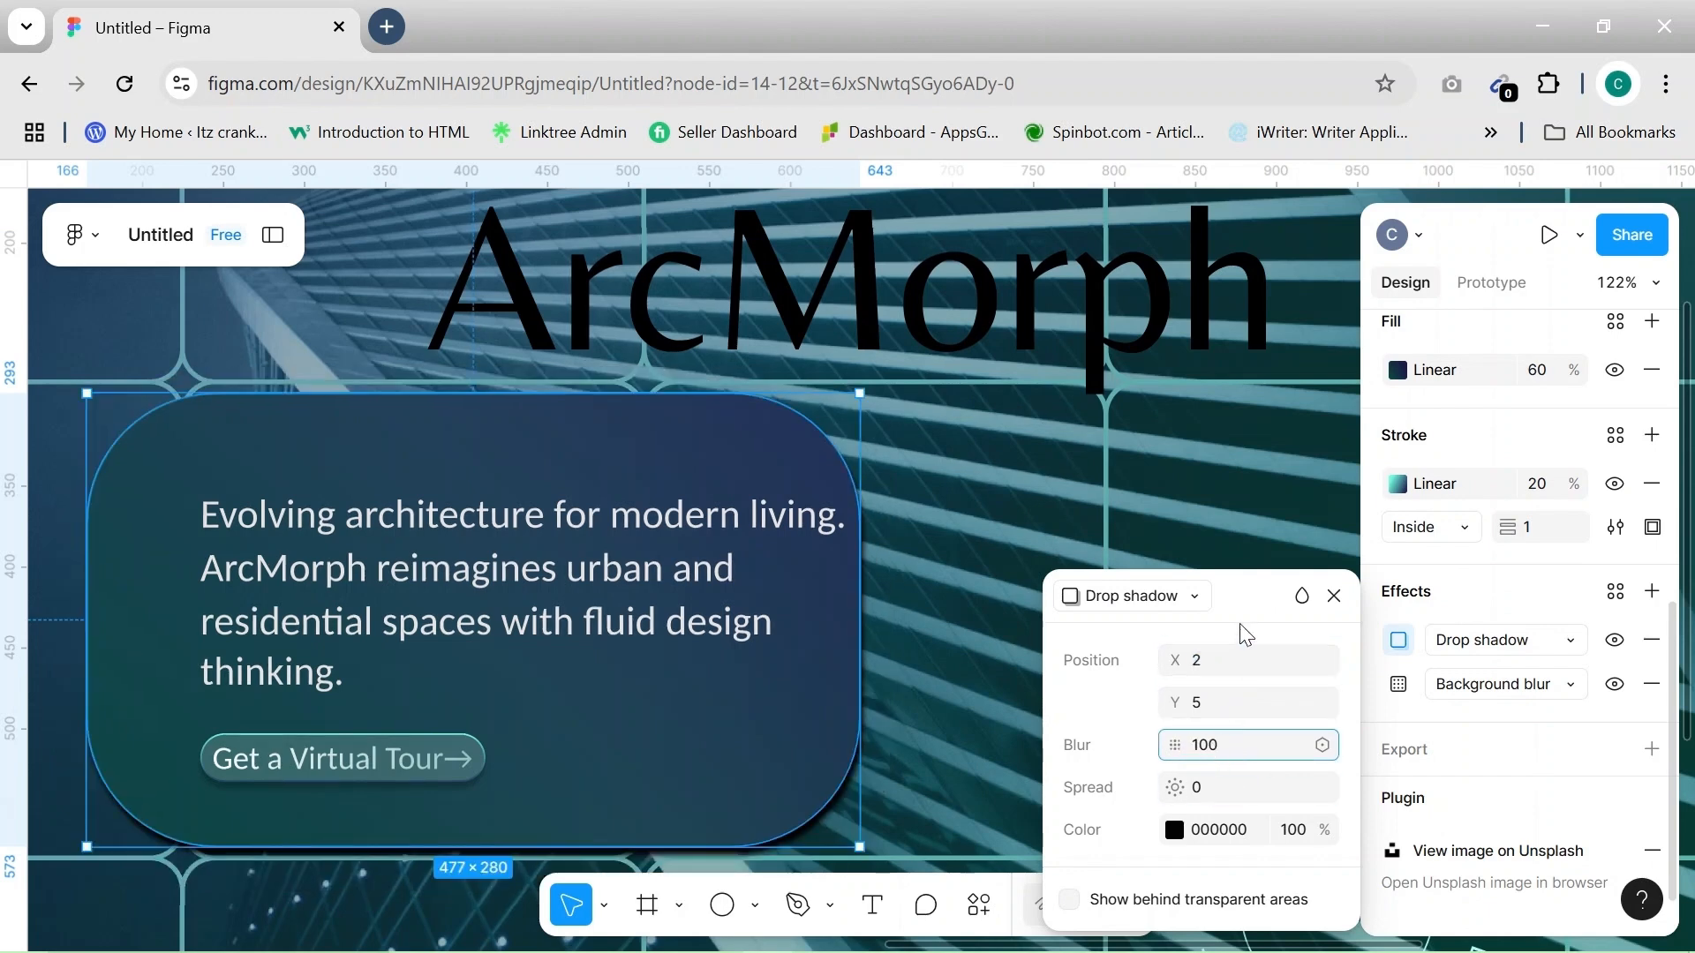
{"action": "key", "text": "Return"}
{"action": "left_click", "coordinate": [1290, 830]}
{"action": "type", "text": "20"}
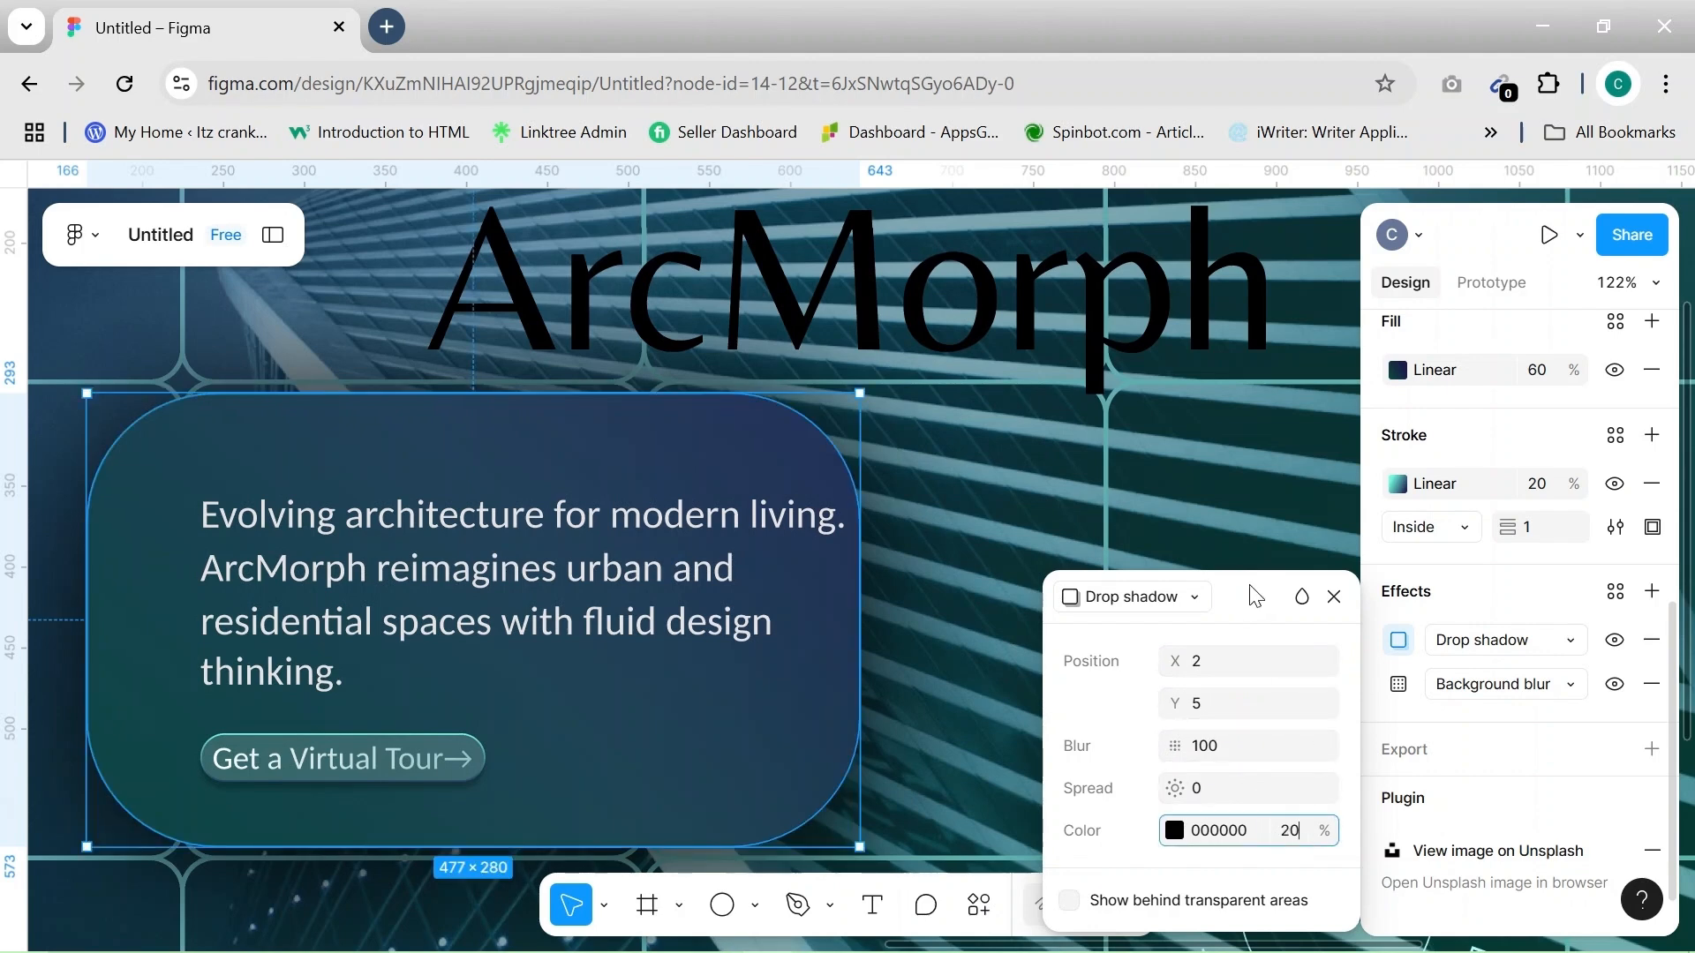
{"action": "key", "text": "Return"}
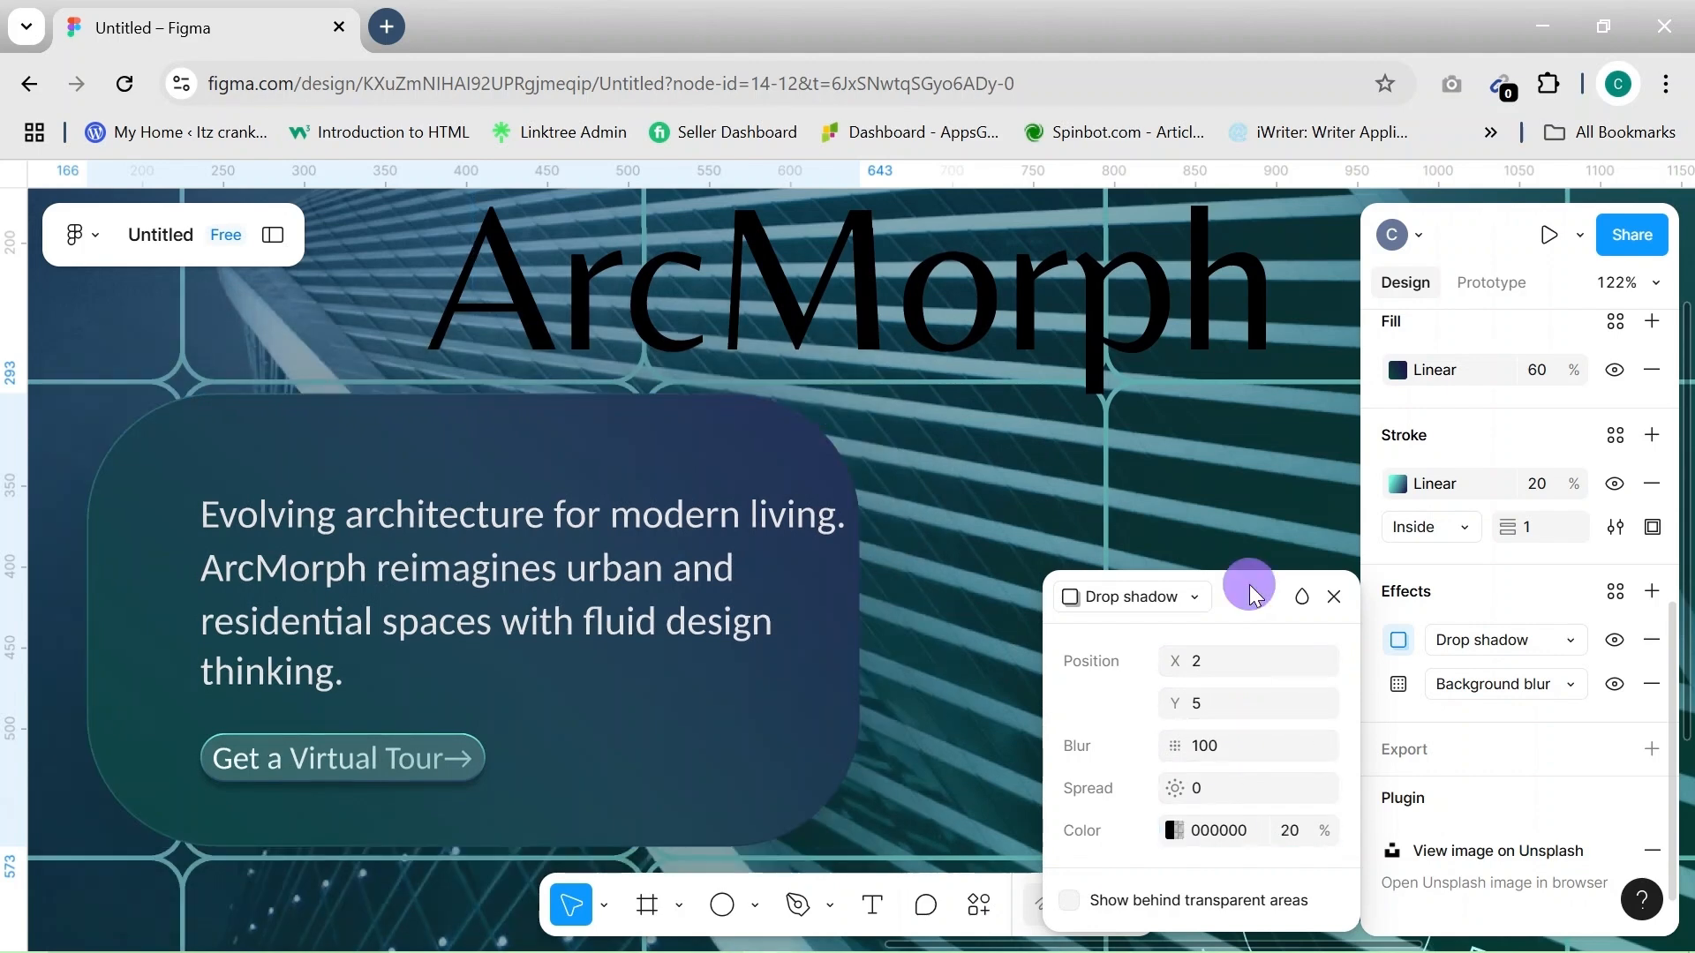
{"action": "left_click", "coordinate": [1131, 494]}
Nudge the intro card's background shape down about 30 pixels, away from the large ArcMorph title
{"action": "scroll", "coordinate": [1129, 493], "scroll_direction": "down", "scroll_amount": 3}
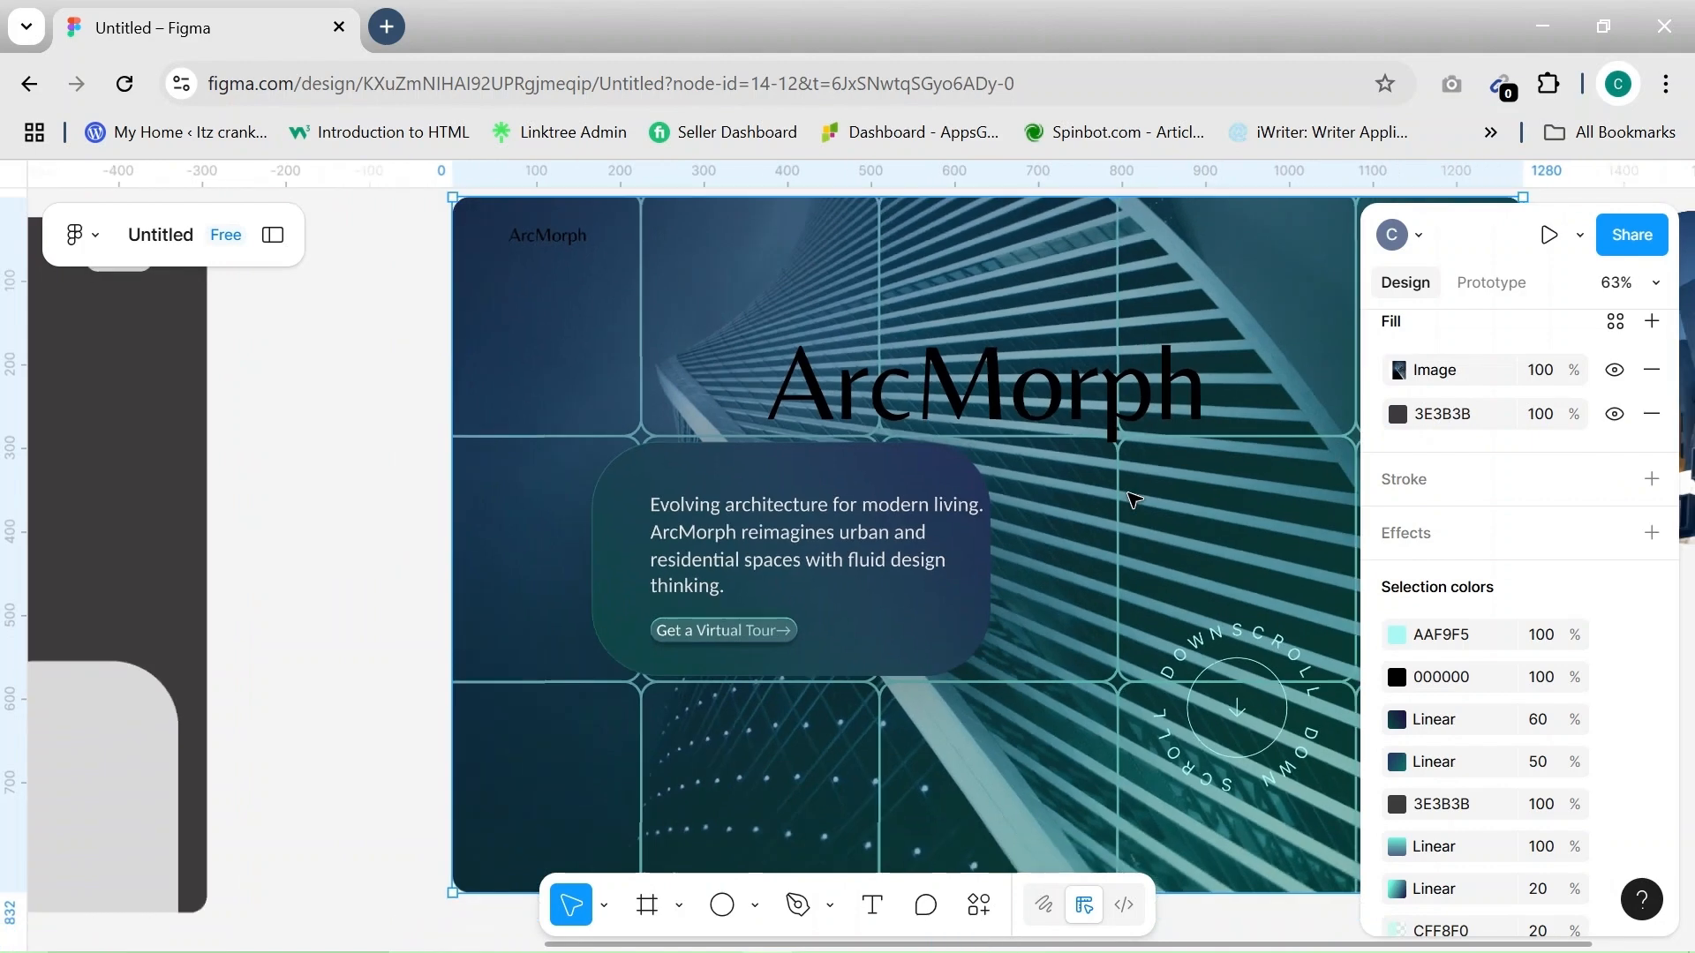
{"action": "scroll", "coordinate": [1132, 499], "scroll_direction": "right", "scroll_amount": 5}
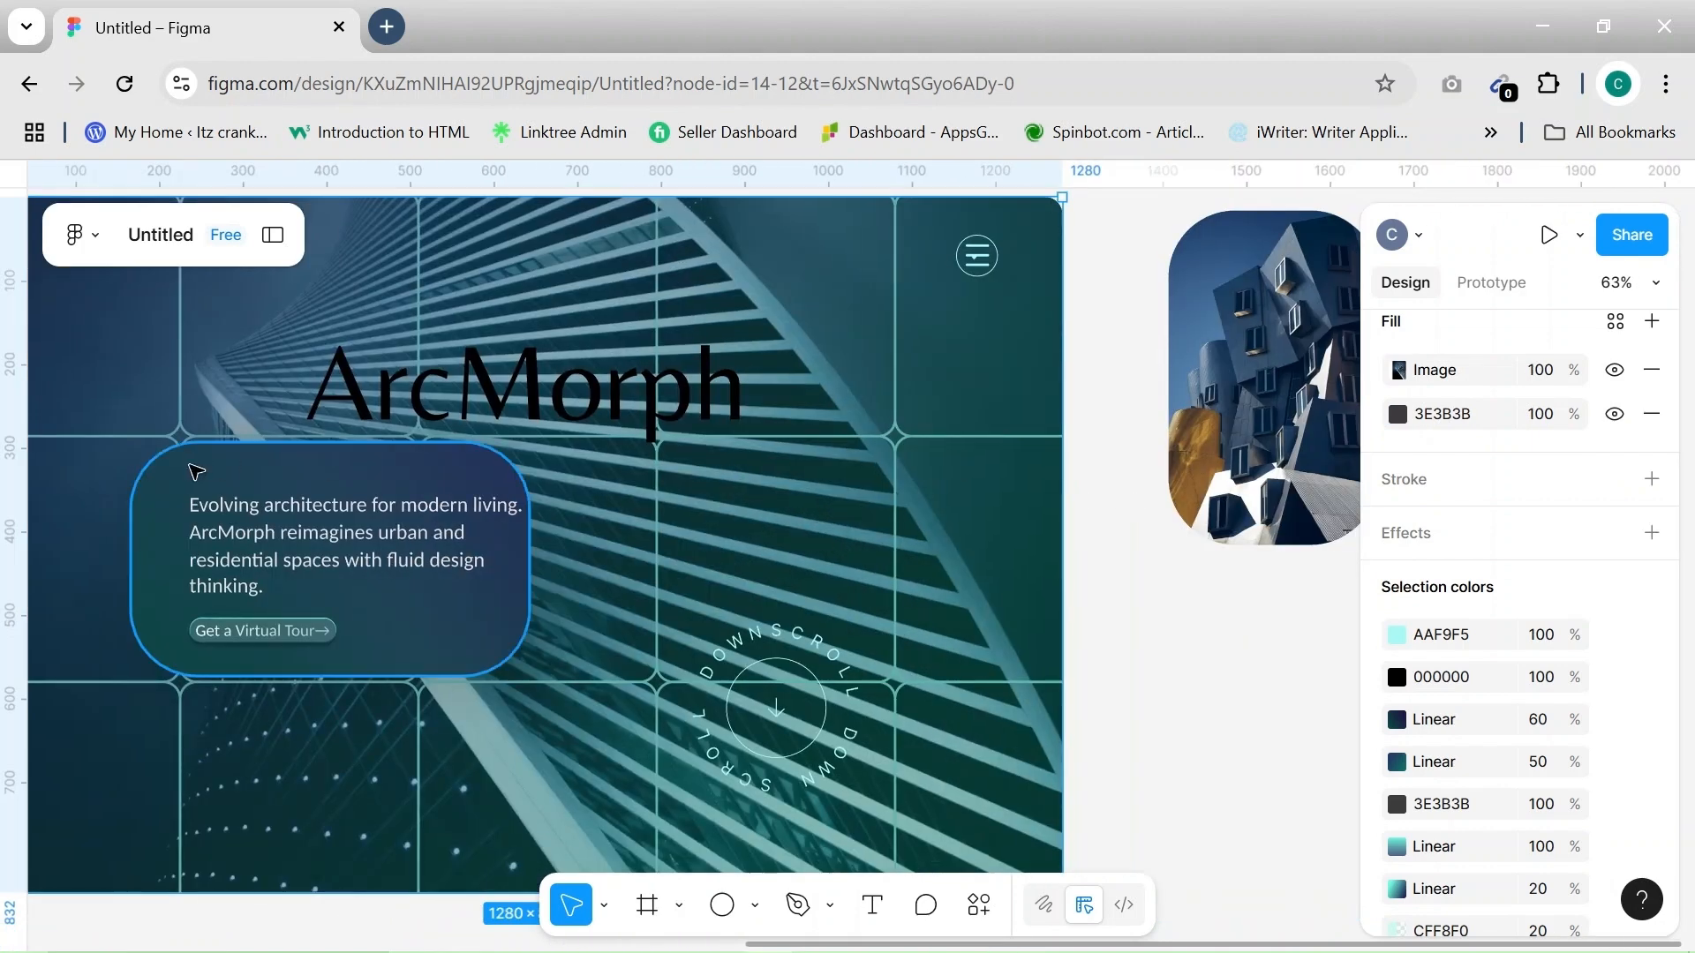
{"action": "left_click_drag", "start_coordinate": [327, 483], "coordinate": [324, 518]}
{"action": "left_click", "coordinate": [395, 505]}
{"action": "key", "text": "Down"}
{"action": "key", "text": "Down"}
{"action": "key", "text": "Down"}
{"action": "key", "text": "Down"}
{"action": "key", "text": "Down"}
{"action": "key", "text": "Down"}
{"action": "key", "text": "Down"}
{"action": "key", "text": "Down"}
{"action": "key", "text": "Down"}
{"action": "key", "text": "Down"}
{"action": "key", "text": "Down"}
{"action": "key", "text": "Down"}
{"action": "key", "text": "Down"}
{"action": "key", "text": "Down"}
{"action": "key", "text": "Down"}
{"action": "key", "text": "Down"}
{"action": "key", "text": "Down"}
{"action": "key", "text": "Down"}
{"action": "key", "text": "Down"}
{"action": "key", "text": "Down"}
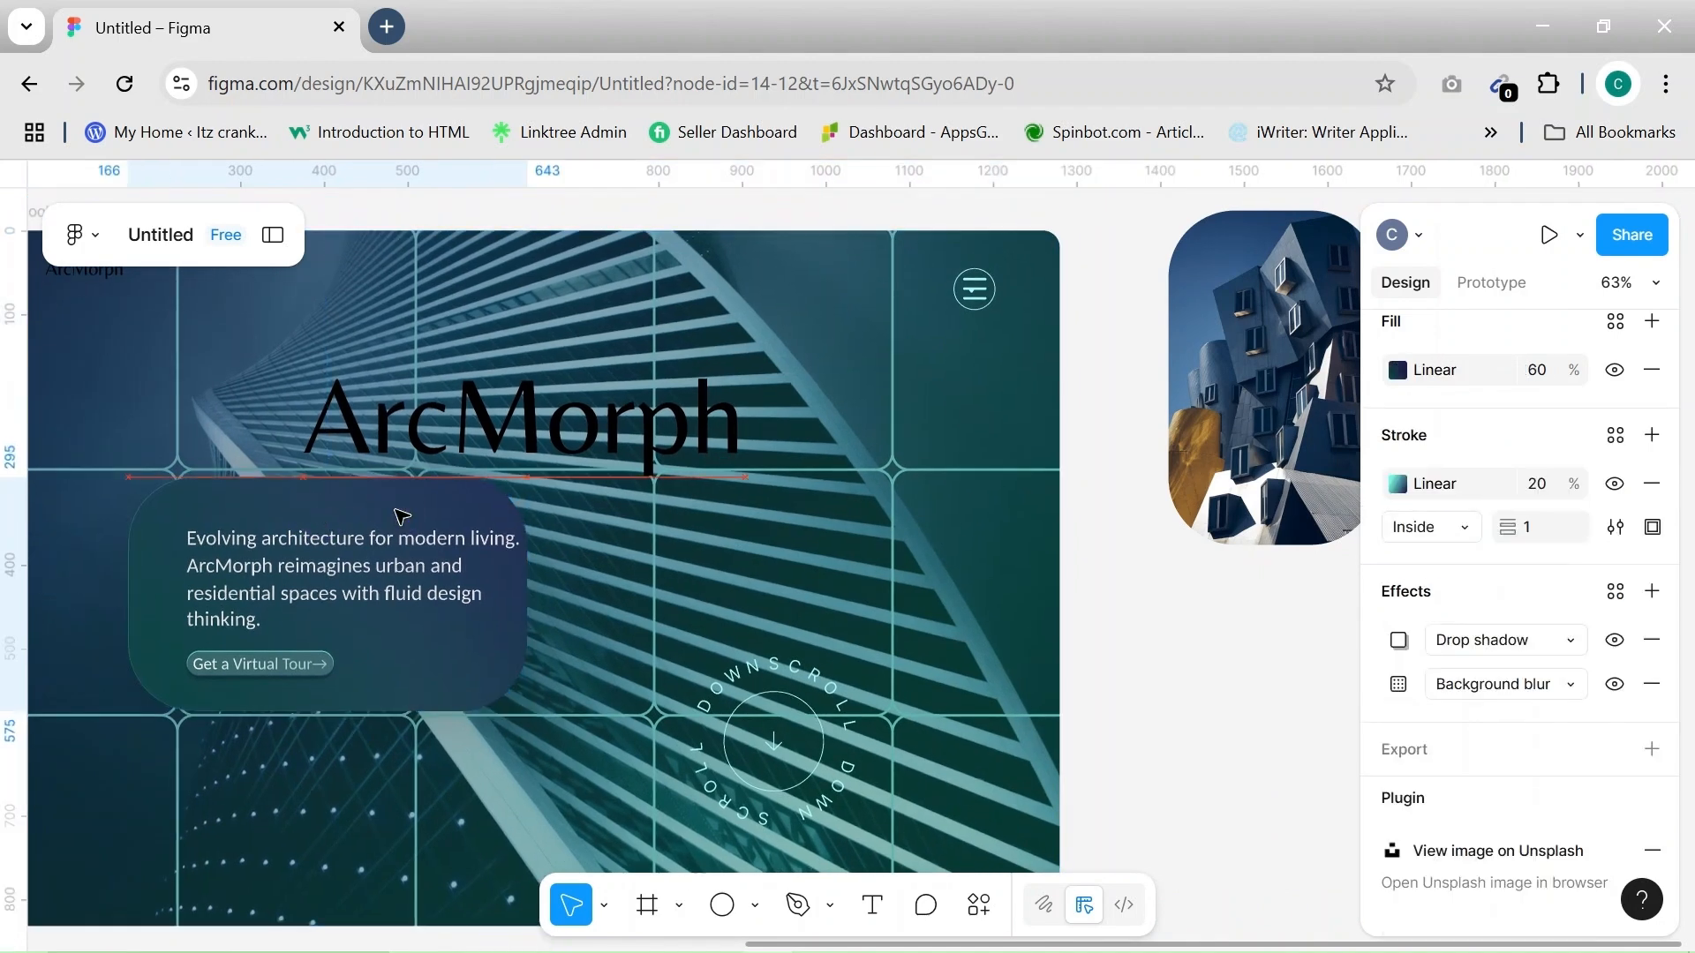
Move the intro paragraph and the "Get a Virtual Tour" button together 24 pixels left and 21 pixels down within the card
{"action": "left_click", "coordinate": [399, 563]}
{"action": "left_click", "coordinate": [261, 665], "text": "shift"}
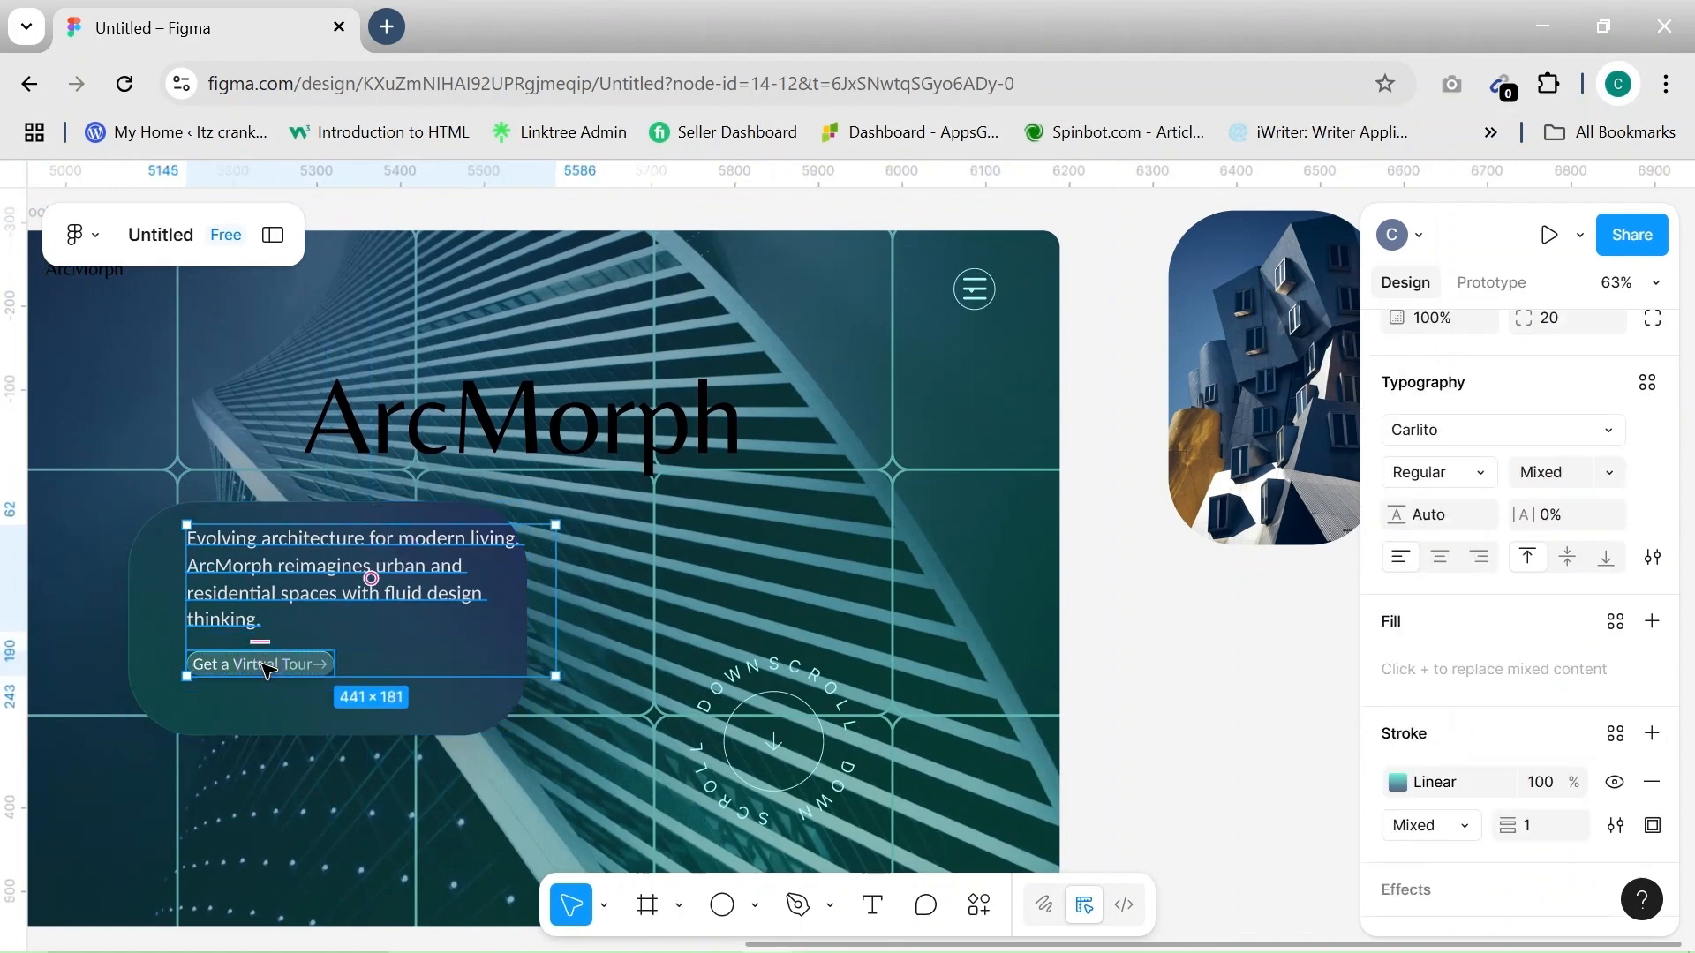
{"action": "left_click_drag", "start_coordinate": [378, 600], "coordinate": [358, 613]}
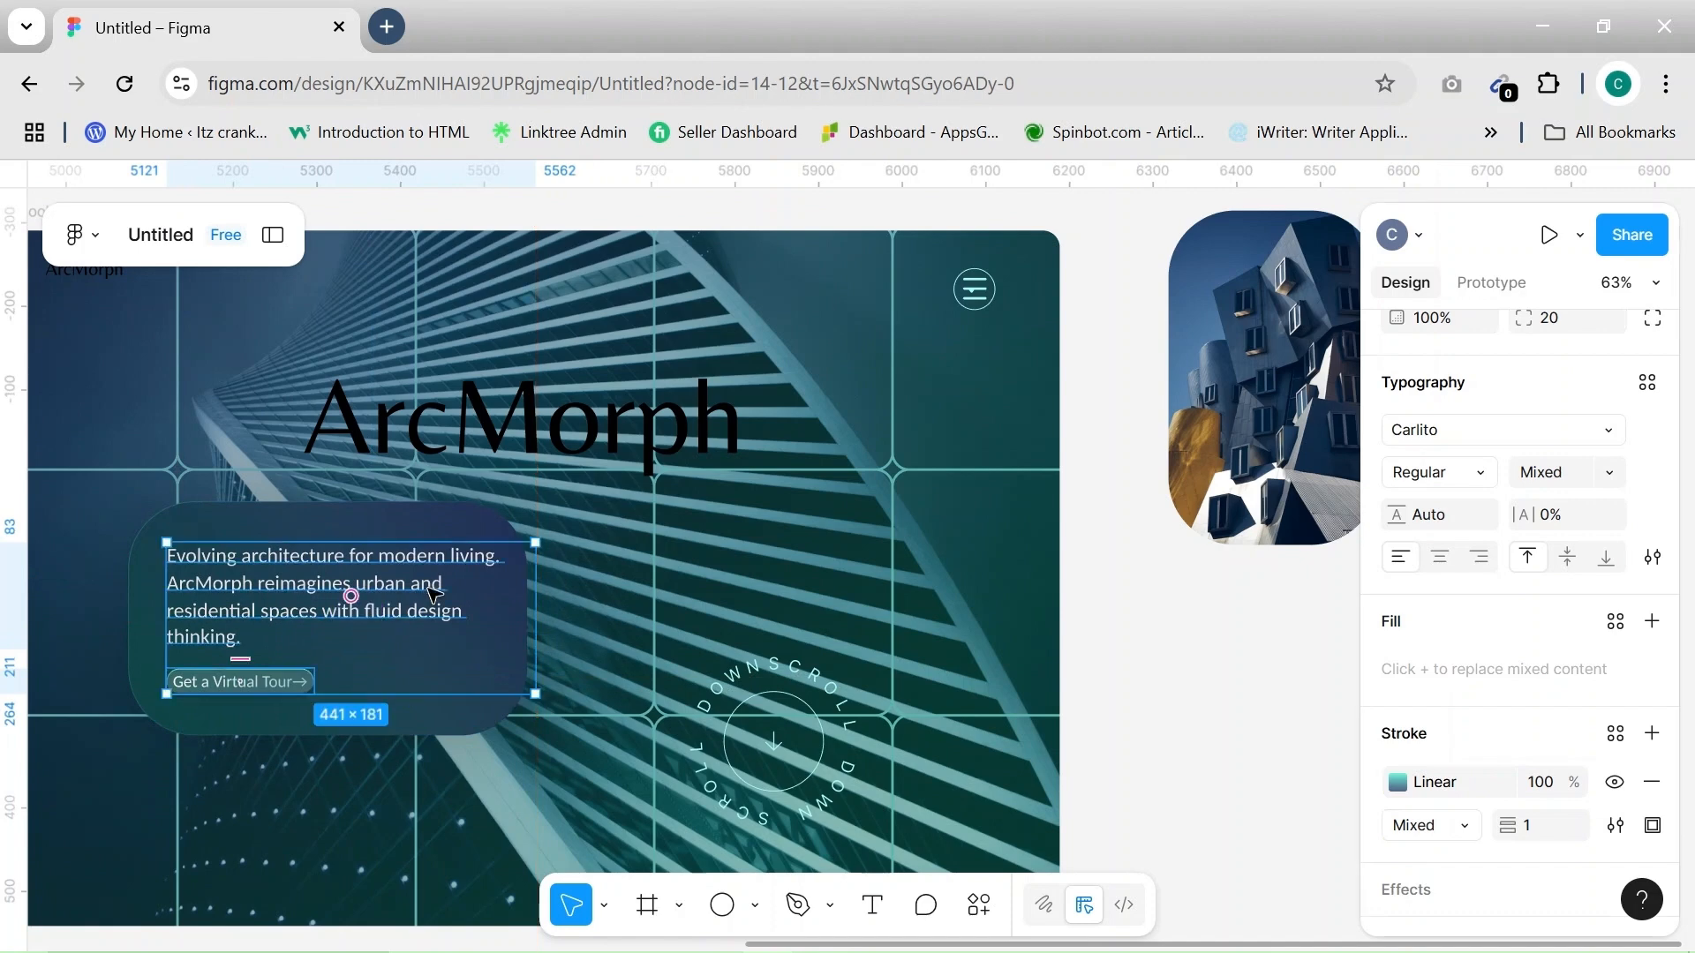
{"action": "left_click", "coordinate": [685, 579]}
Change the intro paragraph's text fill to the page colour AAF9F5
{"action": "left_click", "coordinate": [348, 602]}
{"action": "left_click", "coordinate": [1402, 670]}
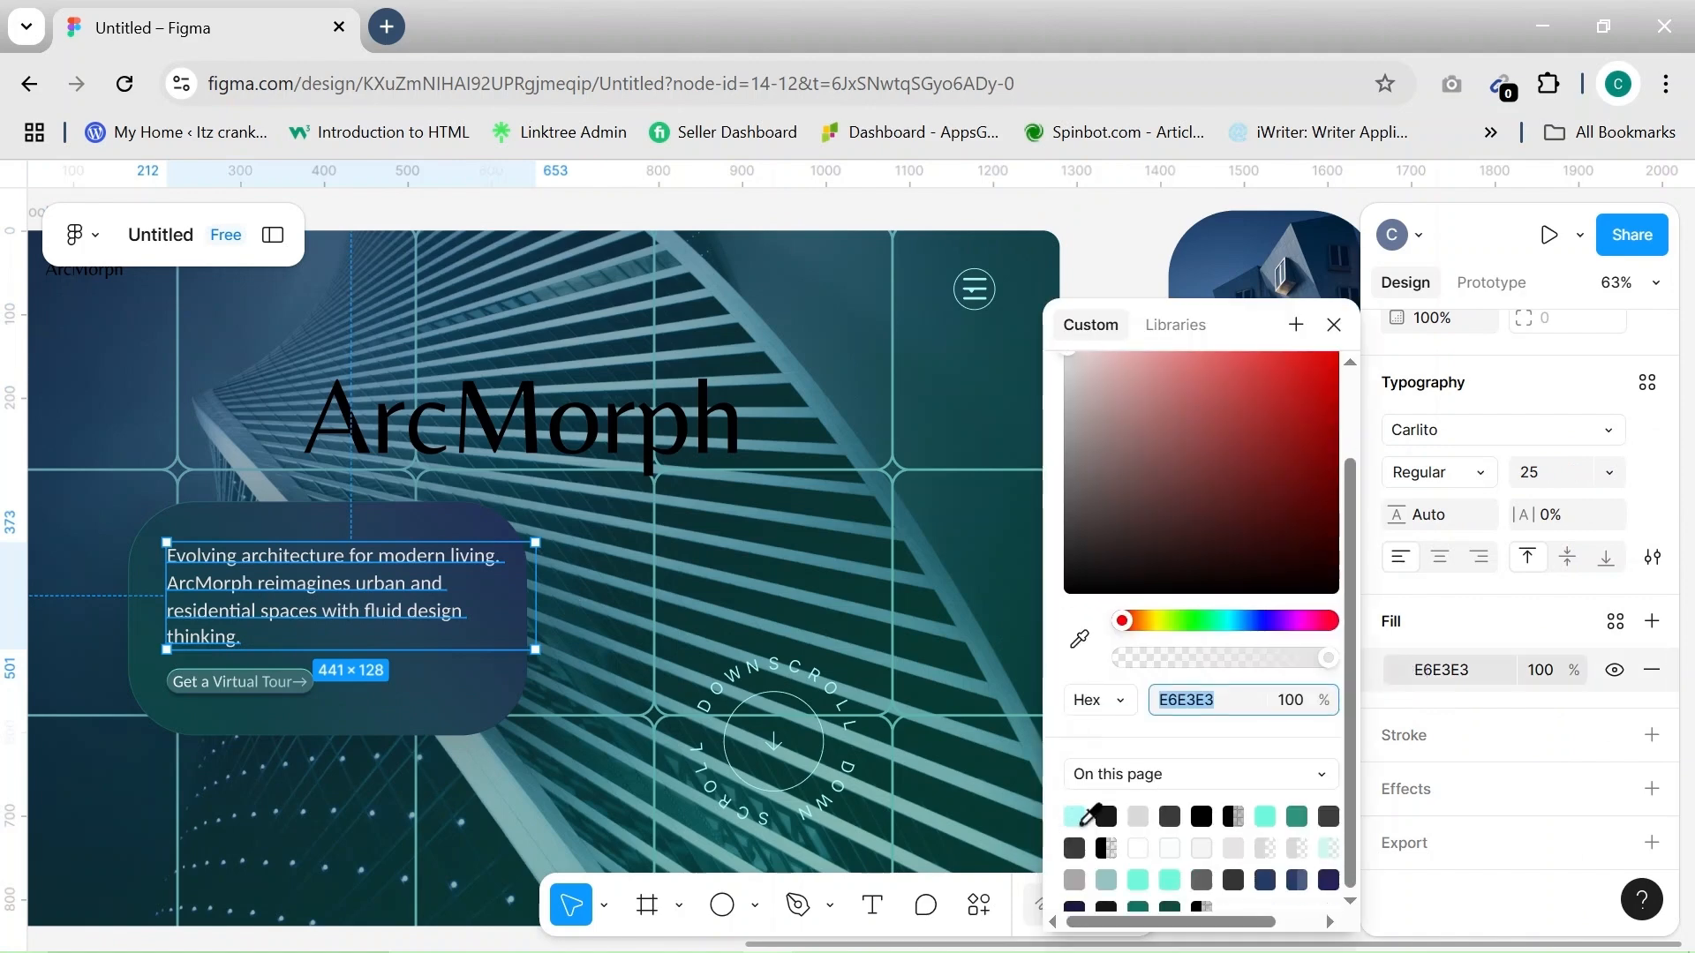
{"action": "left_click", "coordinate": [1077, 817]}
Try 73% opacity and other tints for the intro paragraph's text
{"action": "left_click_drag", "start_coordinate": [1289, 659], "coordinate": [1273, 668]}
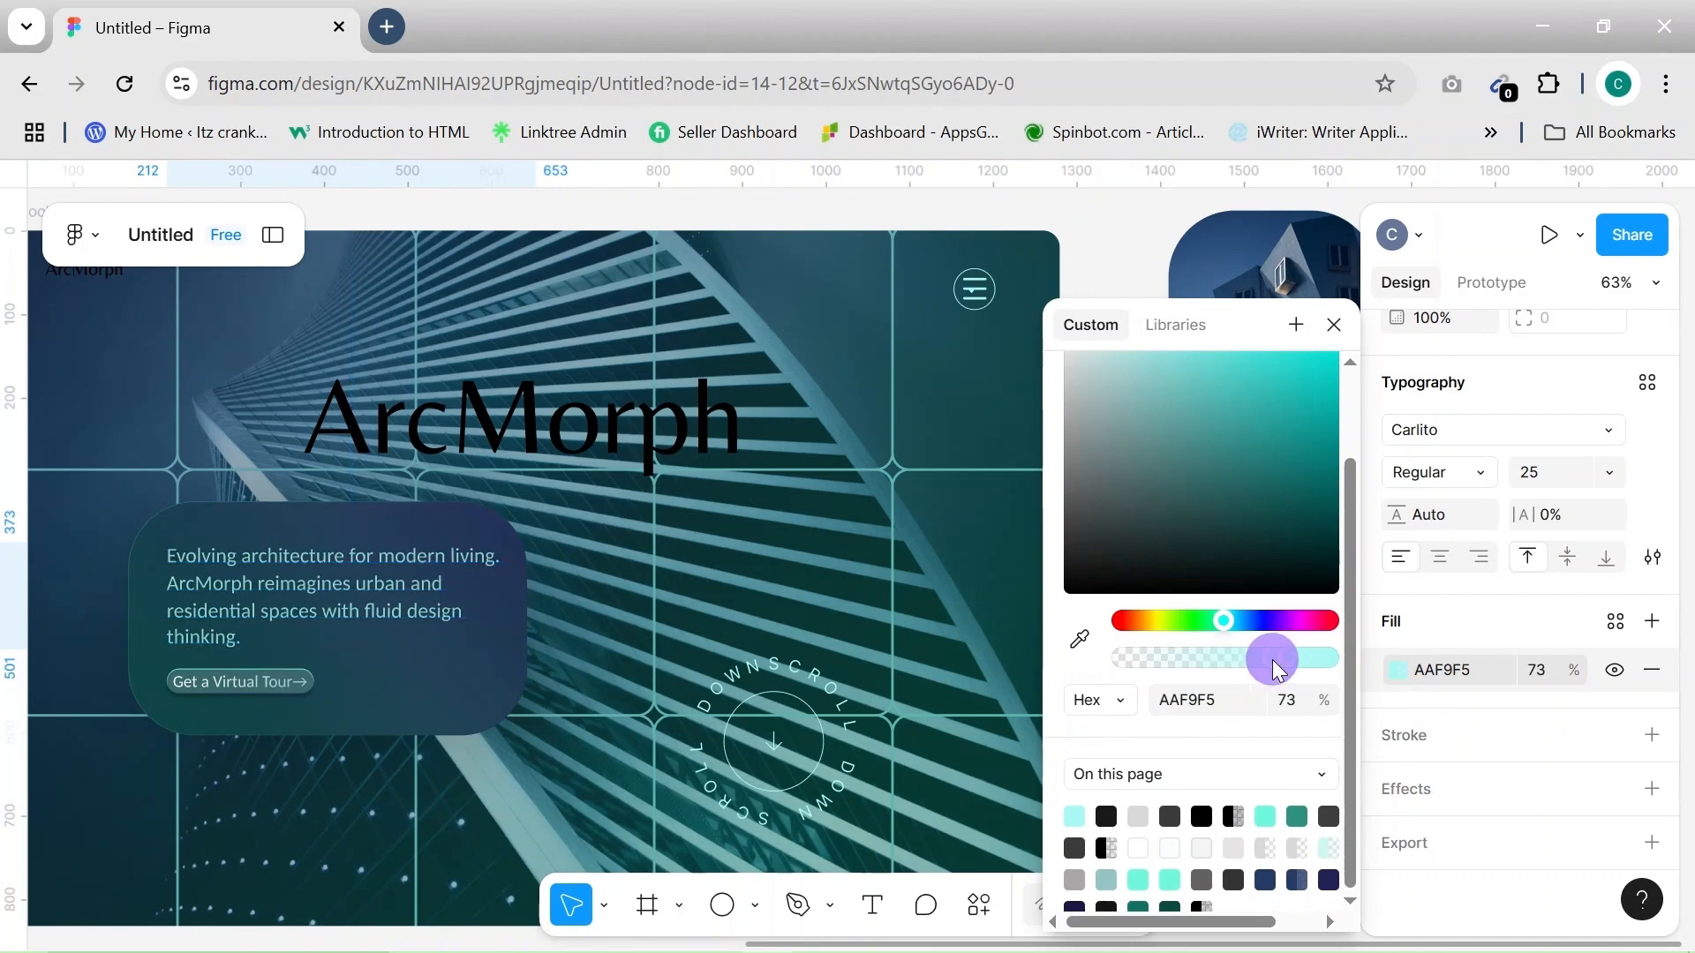
{"action": "left_click", "coordinate": [1235, 458]}
{"action": "left_click_drag", "start_coordinate": [1297, 661], "coordinate": [1345, 670]}
{"action": "left_click_drag", "start_coordinate": [1243, 441], "coordinate": [1103, 366]}
{"action": "key", "text": "i"}
Reapply AAF9F5 at 100% opacity to the intro paragraph and deselect it
{"action": "left_click", "coordinate": [1074, 818]}
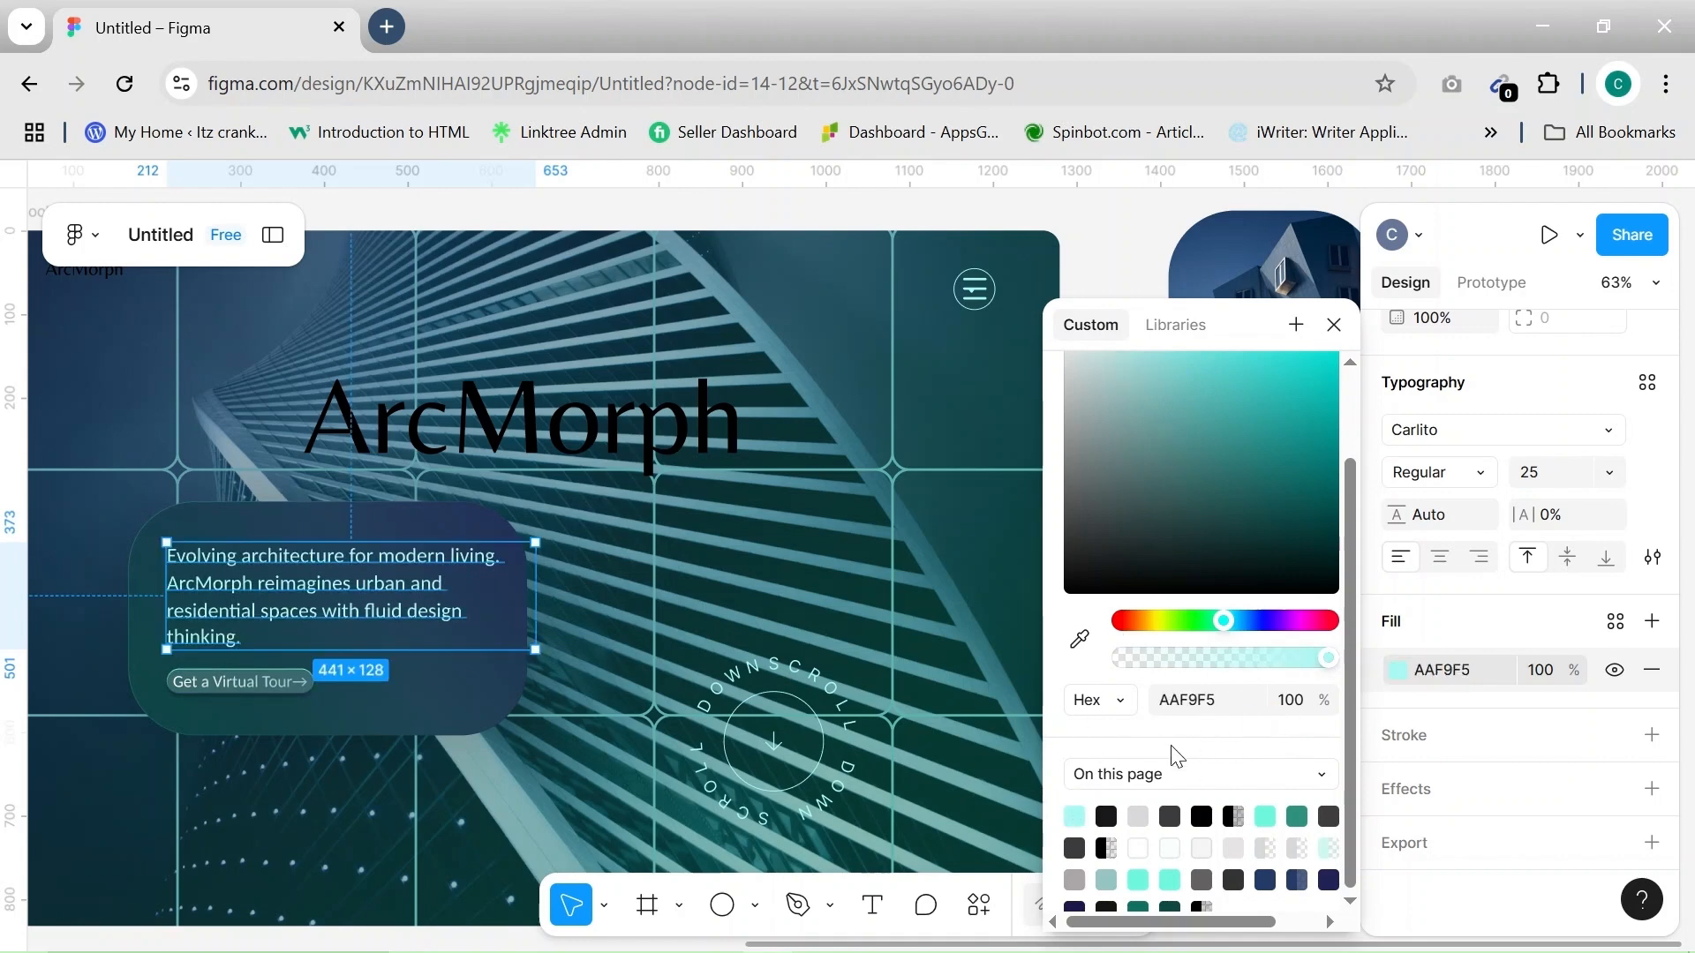
{"action": "left_click", "coordinate": [809, 580]}
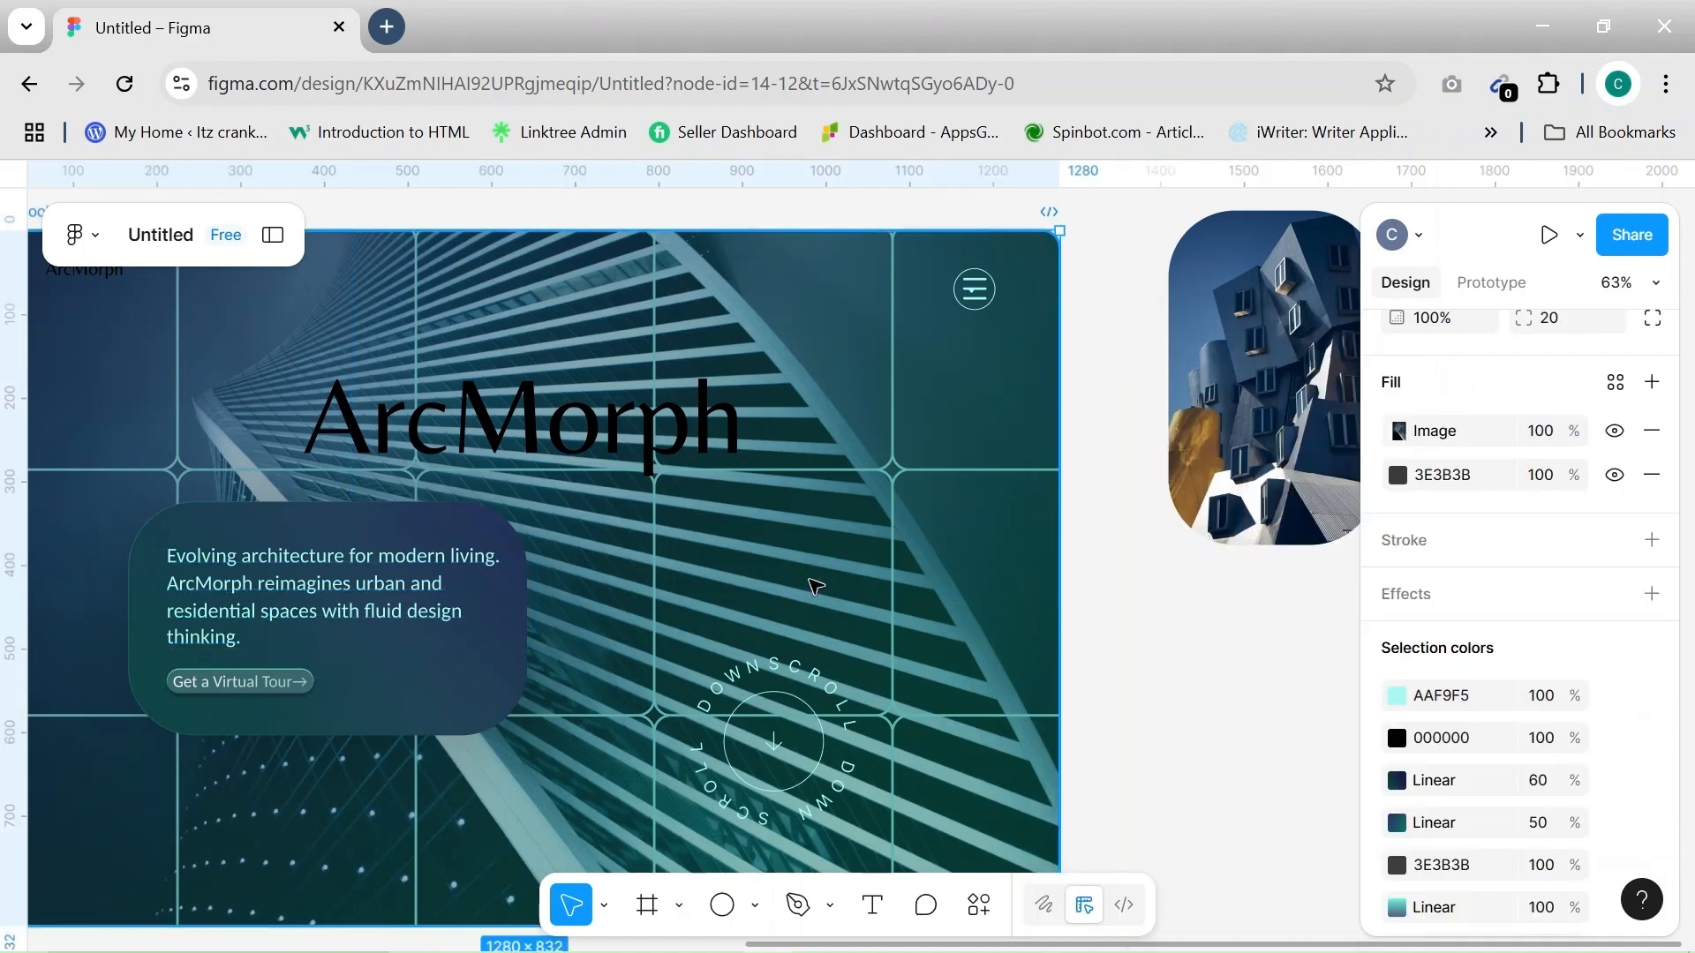
Move the circular "Scroll Down" badge to the lower-left corner of the landing page frame, slightly overlapping its edge
{"action": "scroll", "coordinate": [781, 576], "scroll_direction": "left", "scroll_amount": 5}
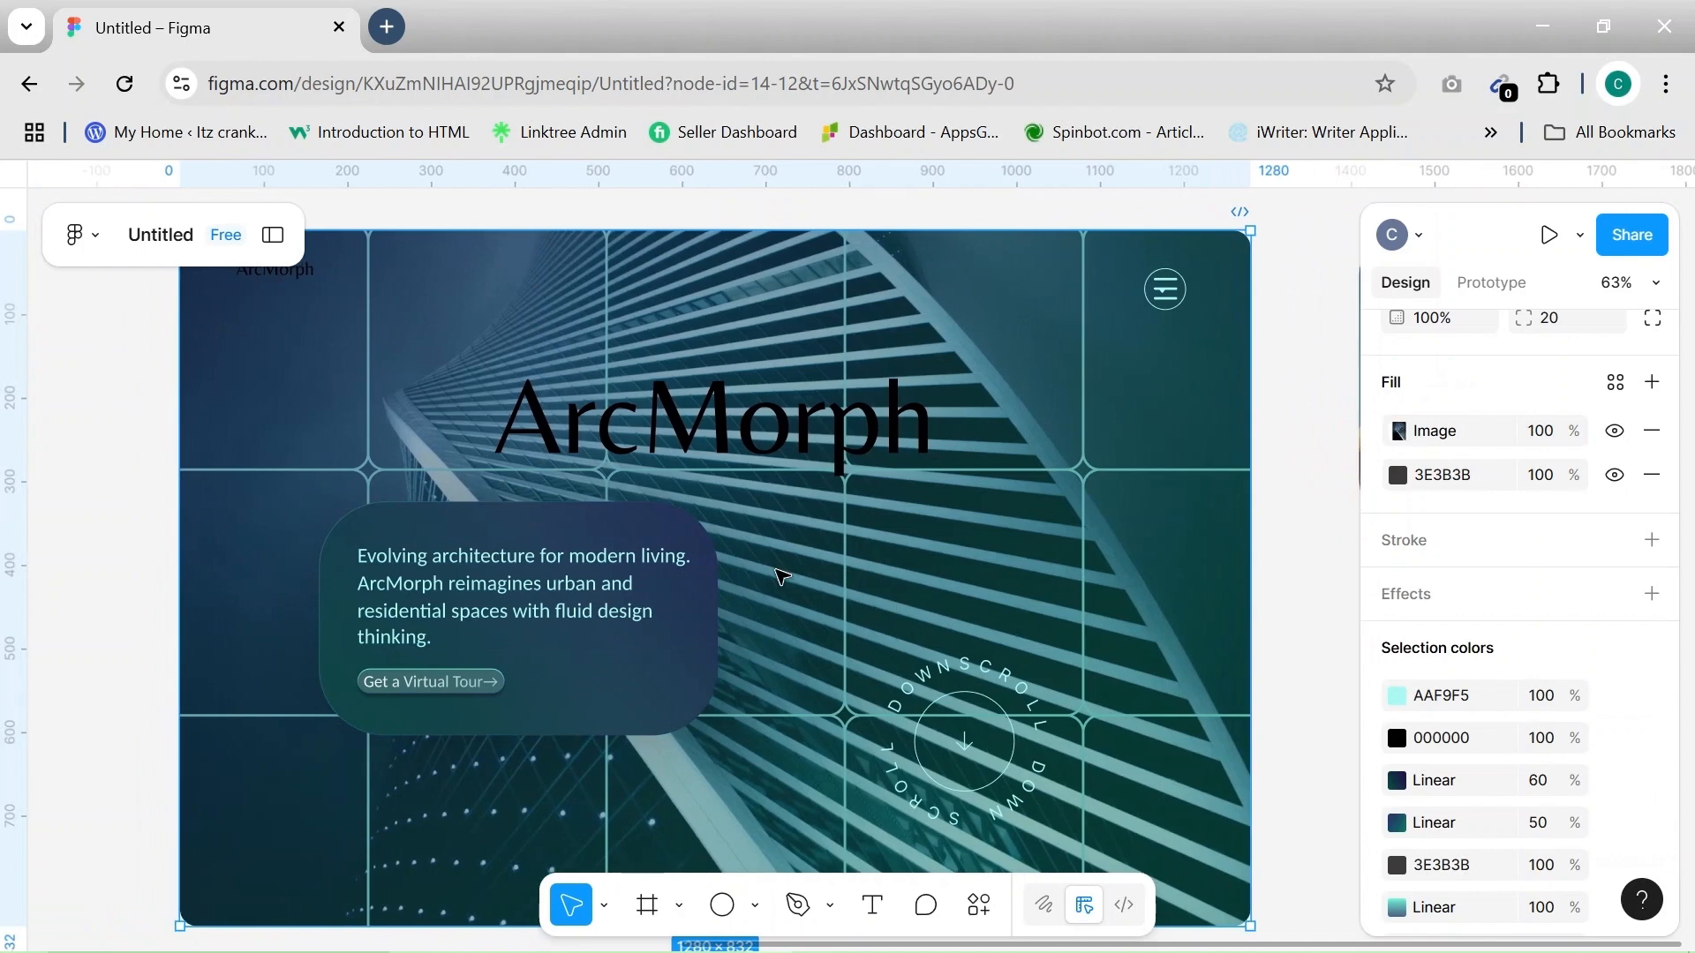
{"action": "mouse_move", "coordinate": [991, 703]}
{"action": "left_mouse_down"}
{"action": "mouse_move", "coordinate": [417, 797]}
{"action": "mouse_move", "coordinate": [296, 765]}
{"action": "left_mouse_up"}
{"action": "scroll", "coordinate": [490, 773], "scroll_direction": "down", "scroll_amount": 3}
{"action": "left_click_drag", "start_coordinate": [362, 689], "coordinate": [328, 695]}
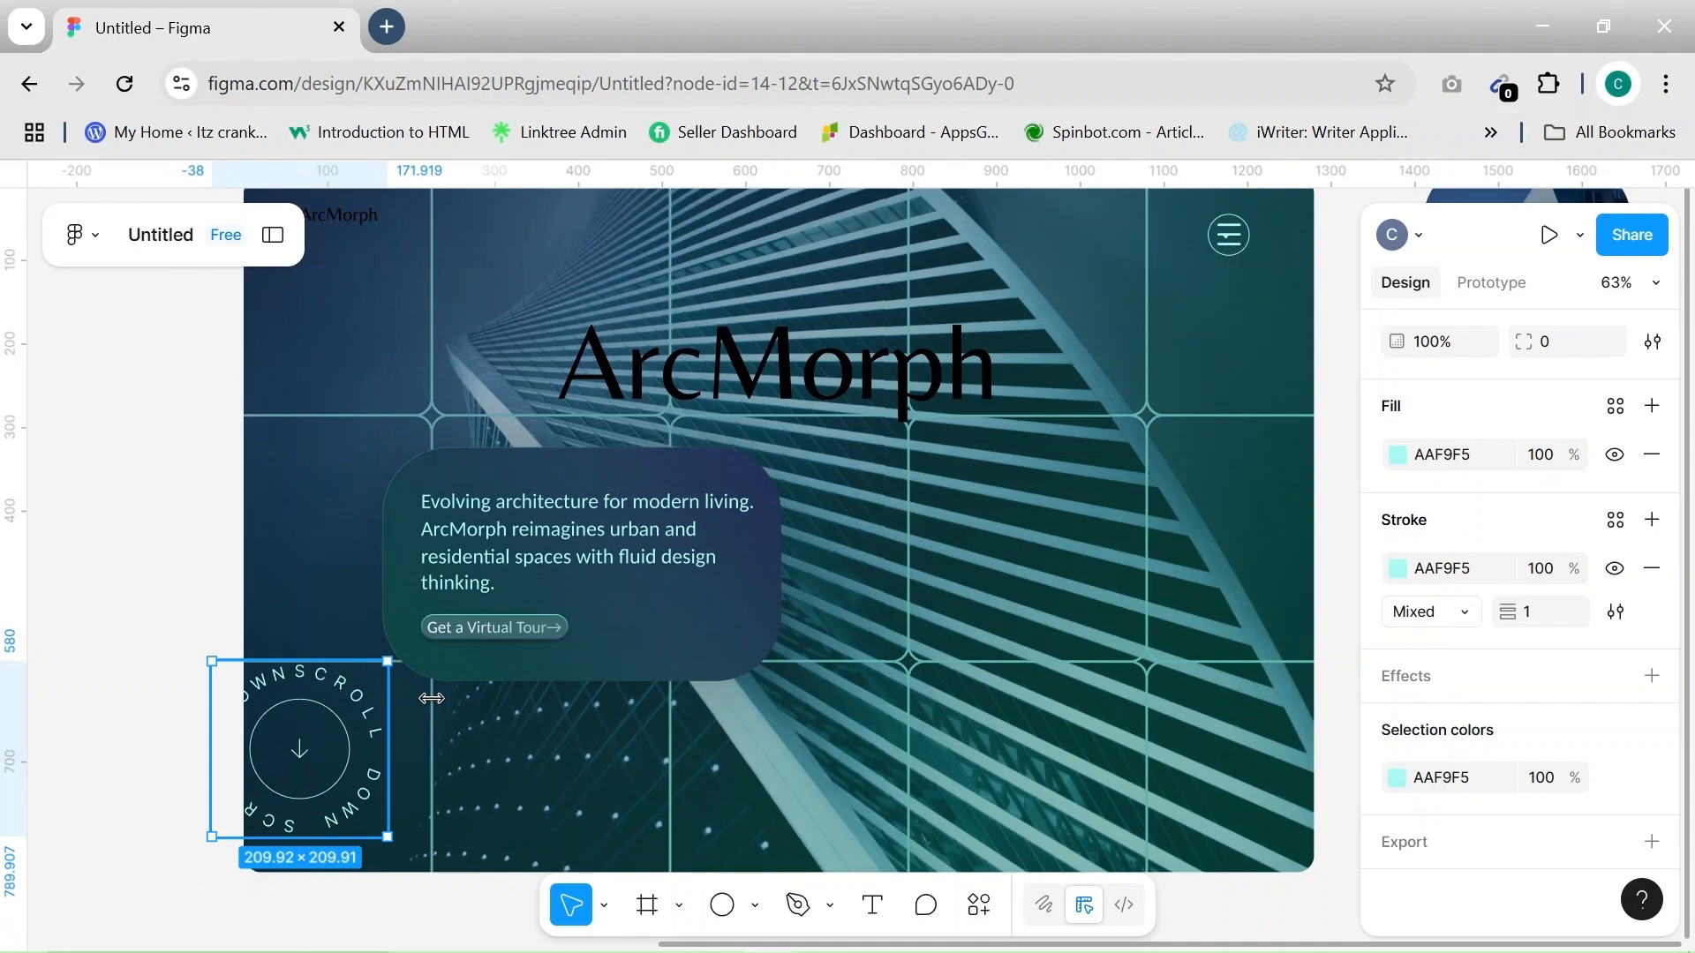
{"action": "left_click", "coordinate": [560, 746]}
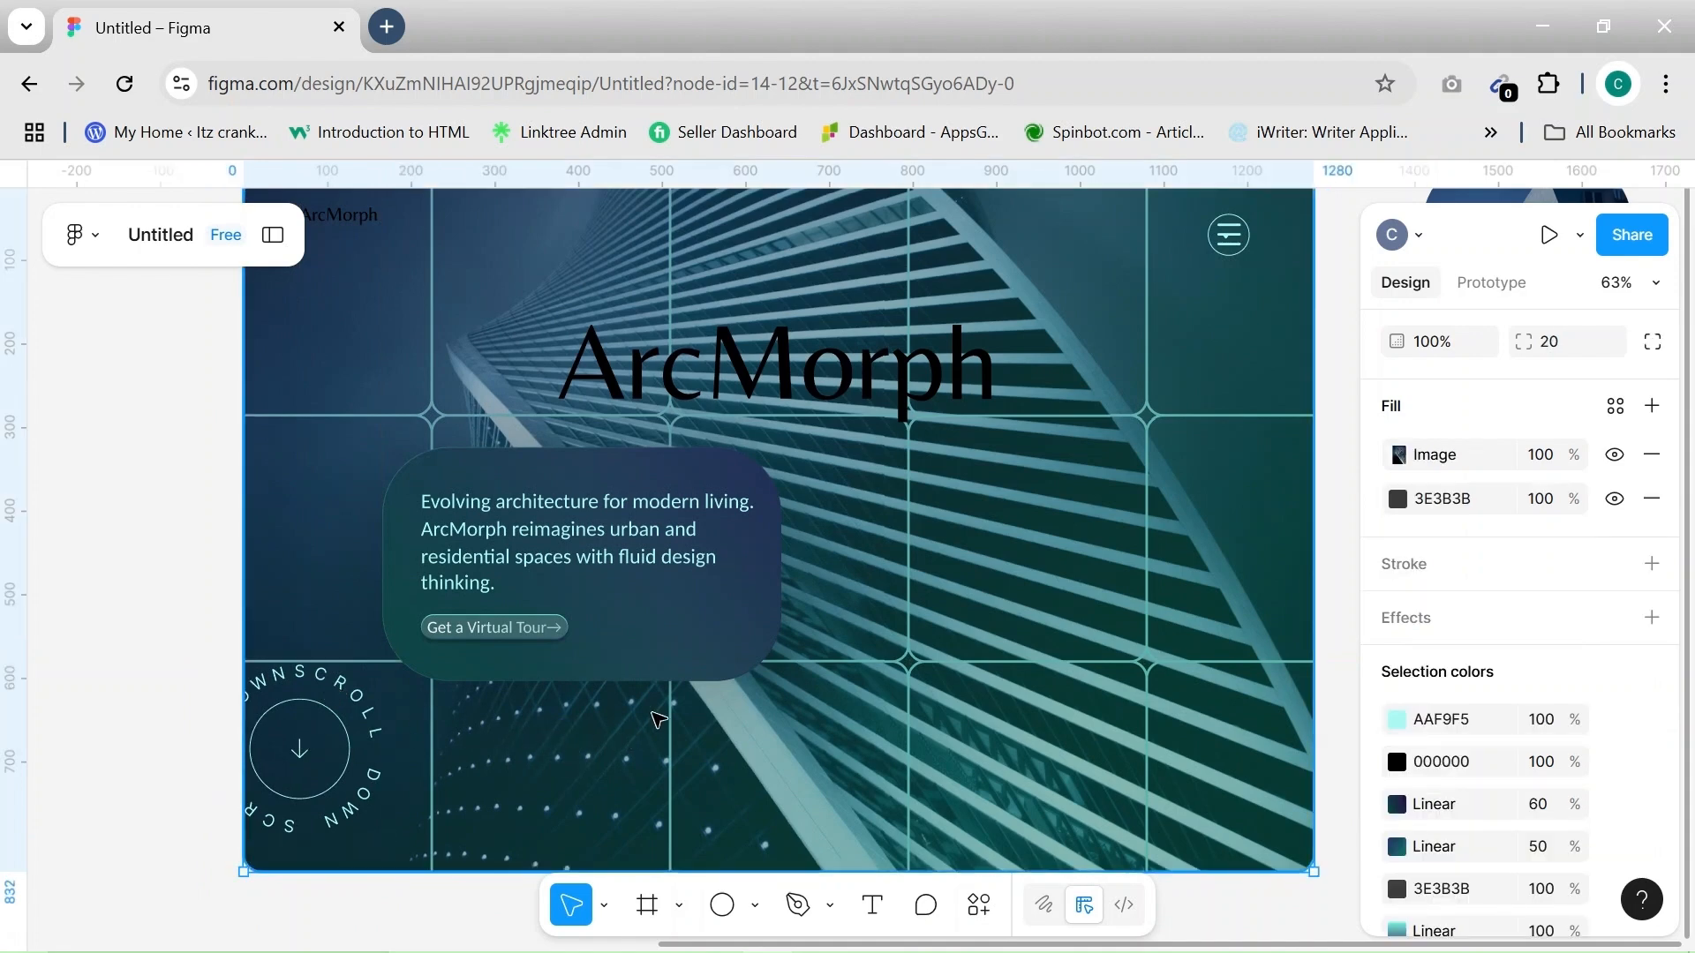
Move the intro card, its paragraph and the "Get a Virtual Tour" button together 32 pixels right and 15 pixels down
{"action": "left_click", "coordinate": [561, 551]}
{"action": "left_click", "coordinate": [718, 469], "text": "shift"}
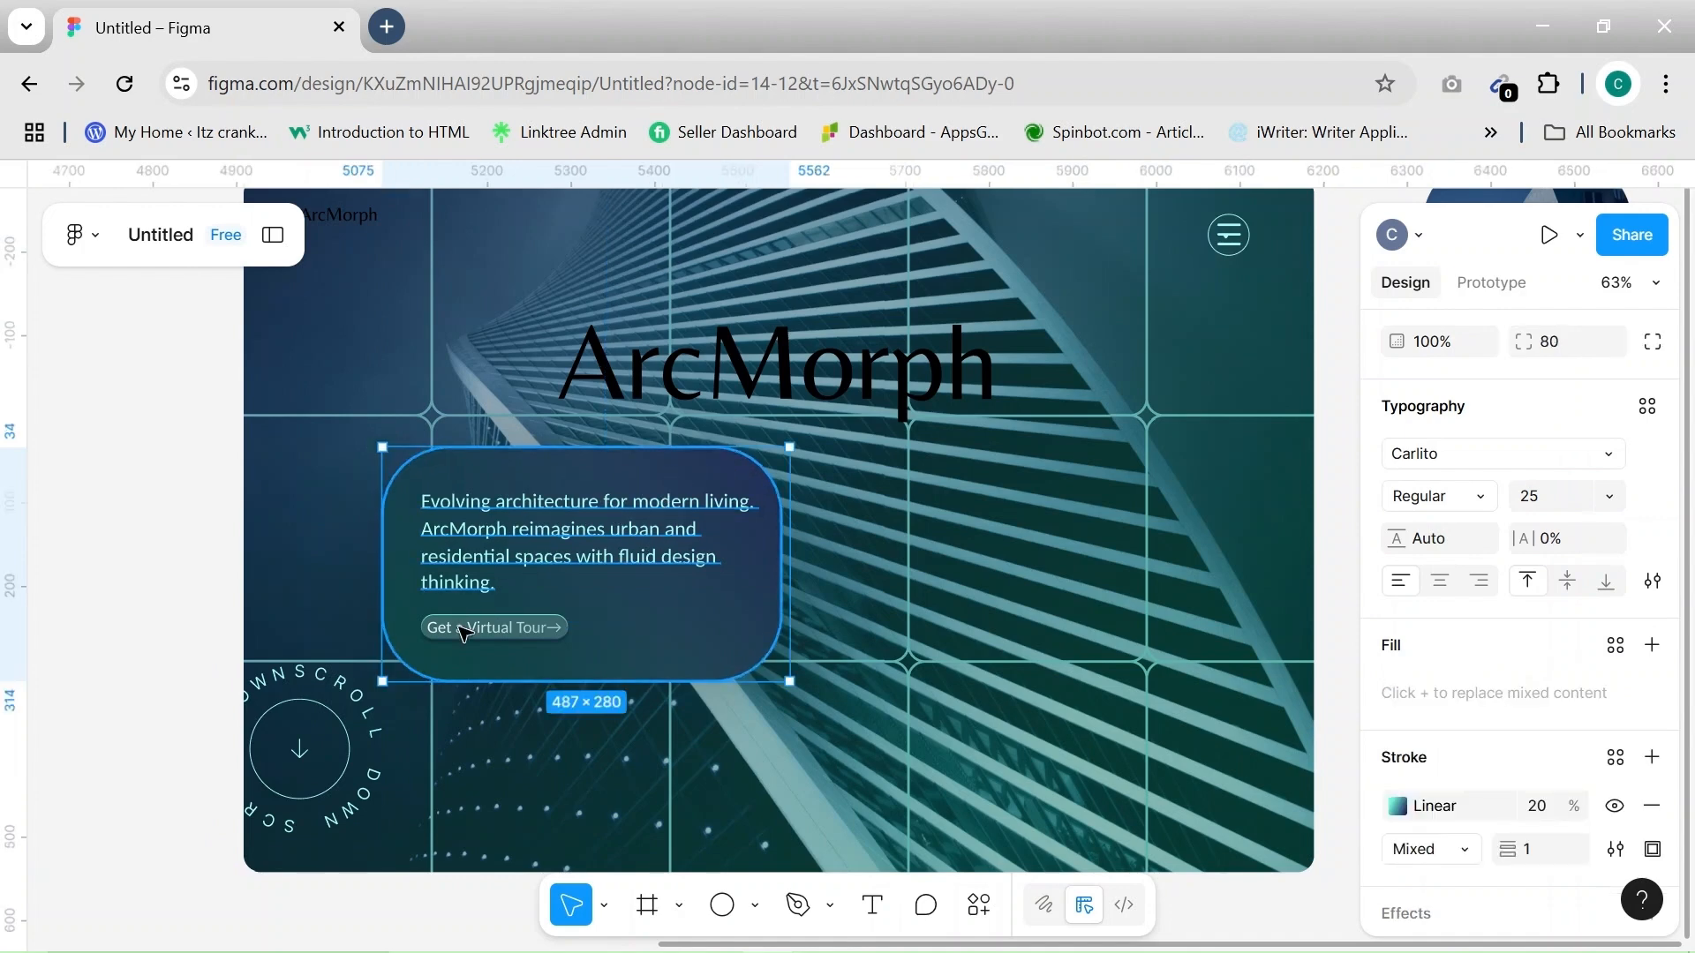
{"action": "left_click", "coordinate": [501, 623], "text": "shift"}
{"action": "left_click_drag", "start_coordinate": [650, 597], "coordinate": [692, 615]}
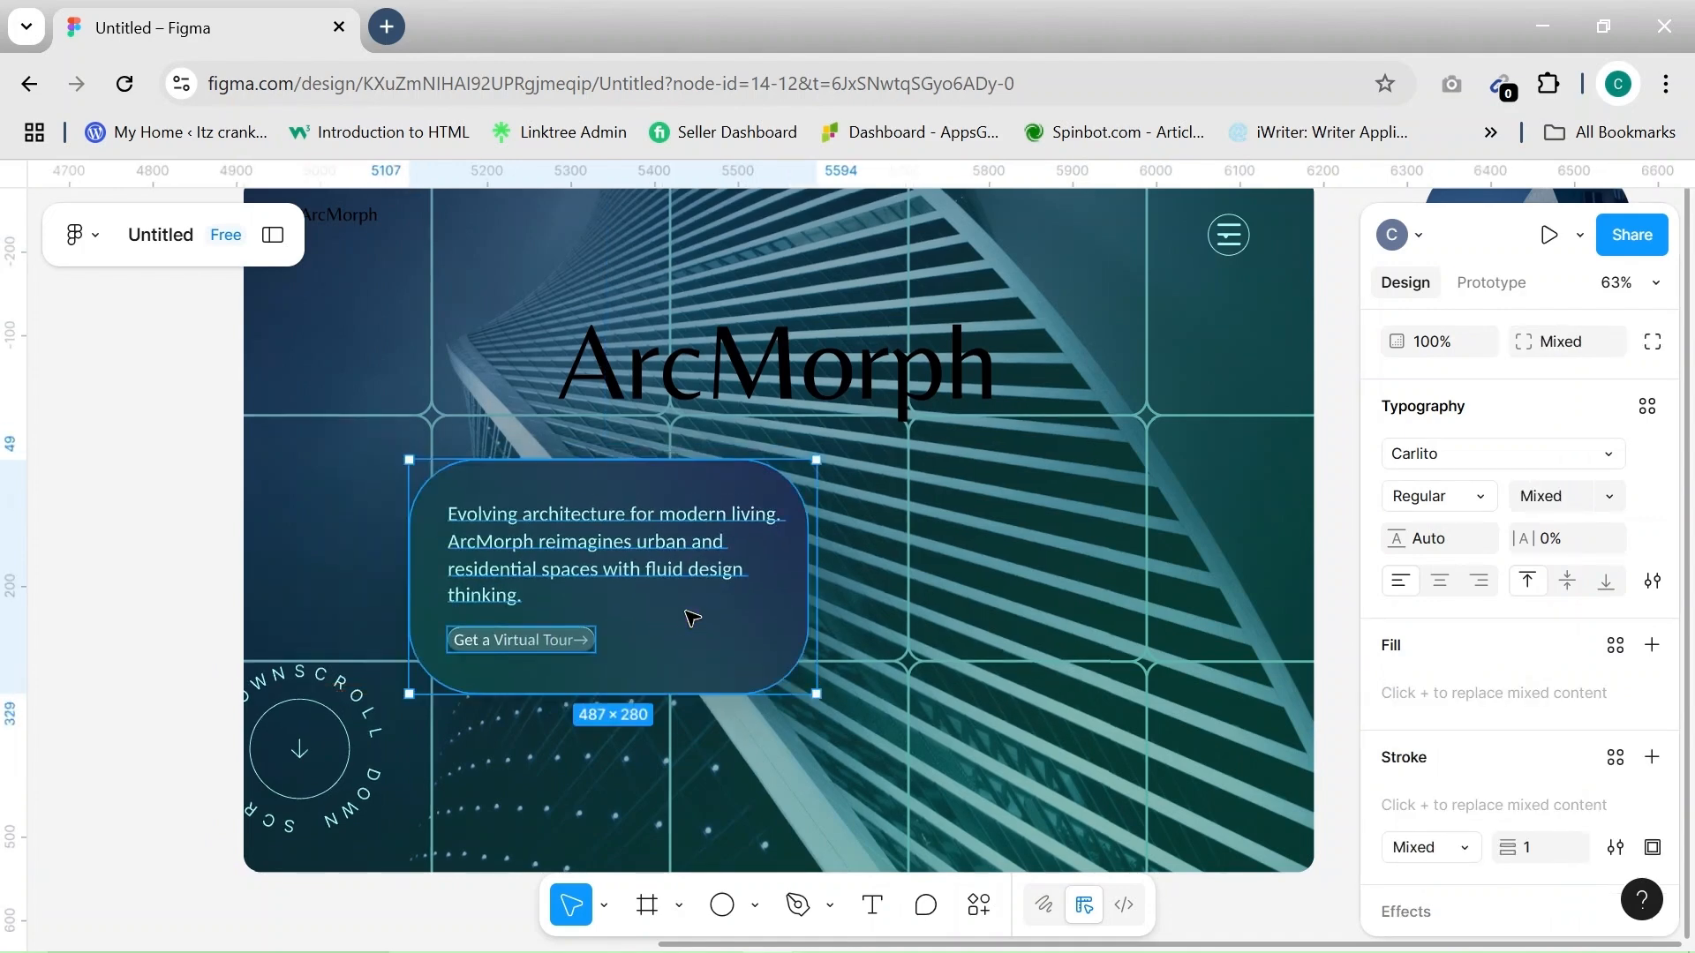
Try 15% opacity for the intro card's gradient stroke
{"action": "left_click", "coordinate": [794, 632]}
{"action": "left_click", "coordinate": [1540, 569]}
{"action": "key", "text": "BackSpace"}
{"action": "type", "text": "15"}
{"action": "left_click", "coordinate": [1048, 605]}
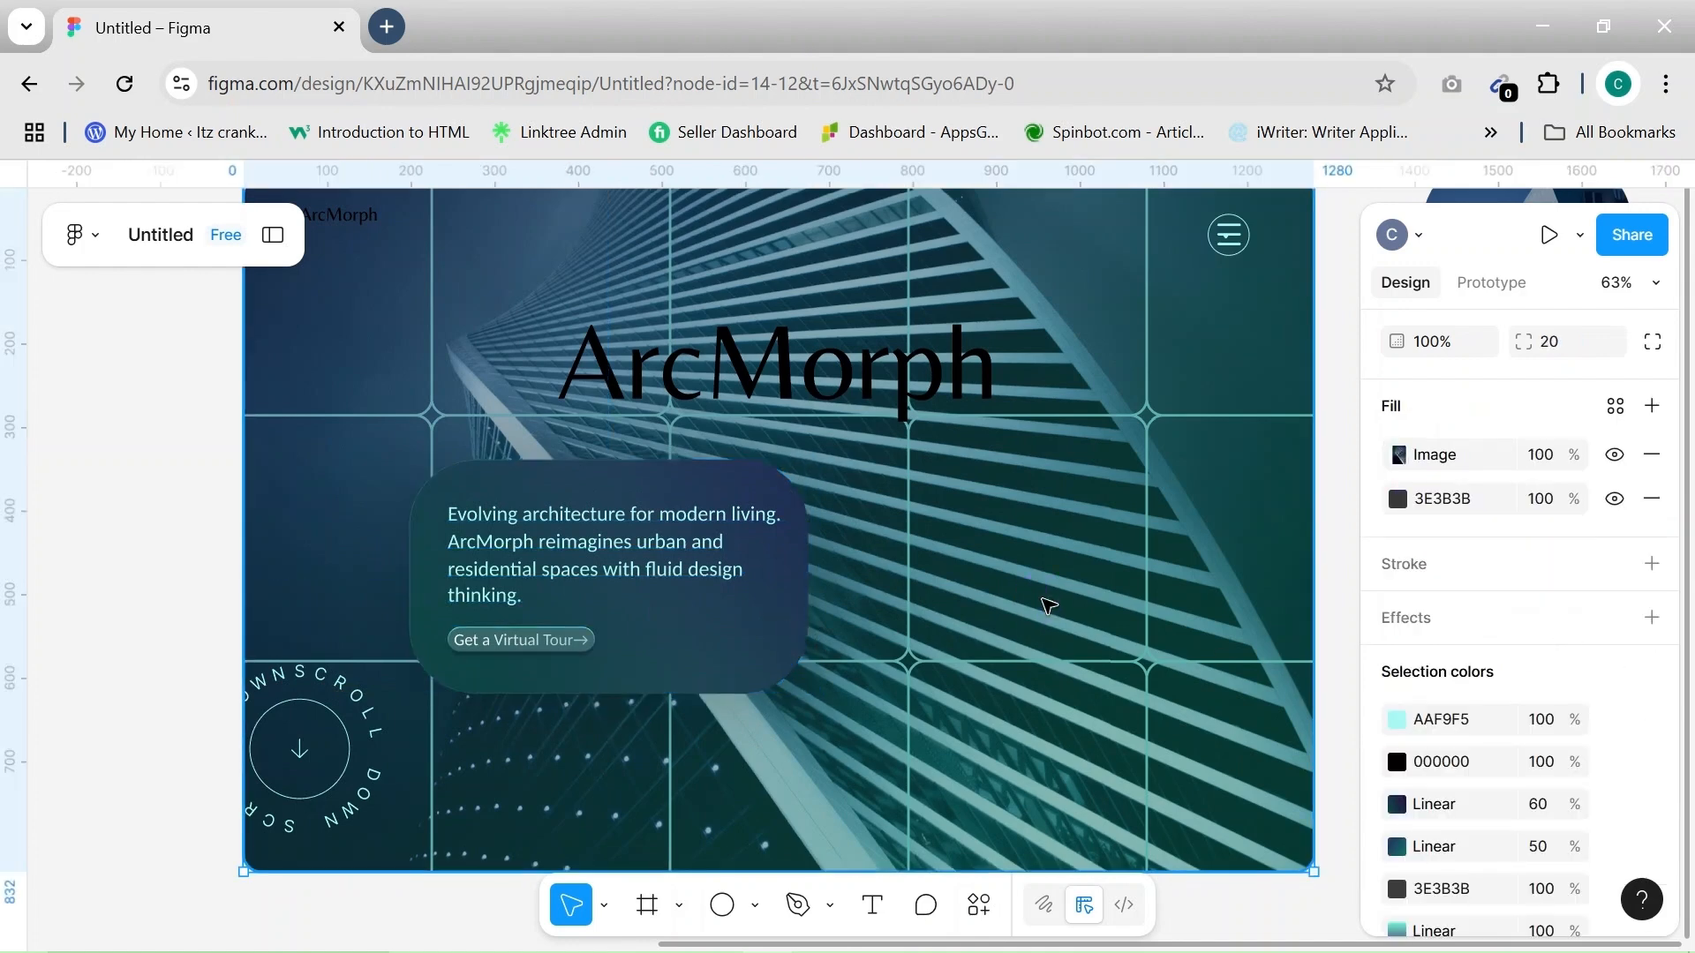
Set the intro card's stroke opacity to 20% and its gradient fill opacity to 30%
{"action": "left_click", "coordinate": [773, 636]}
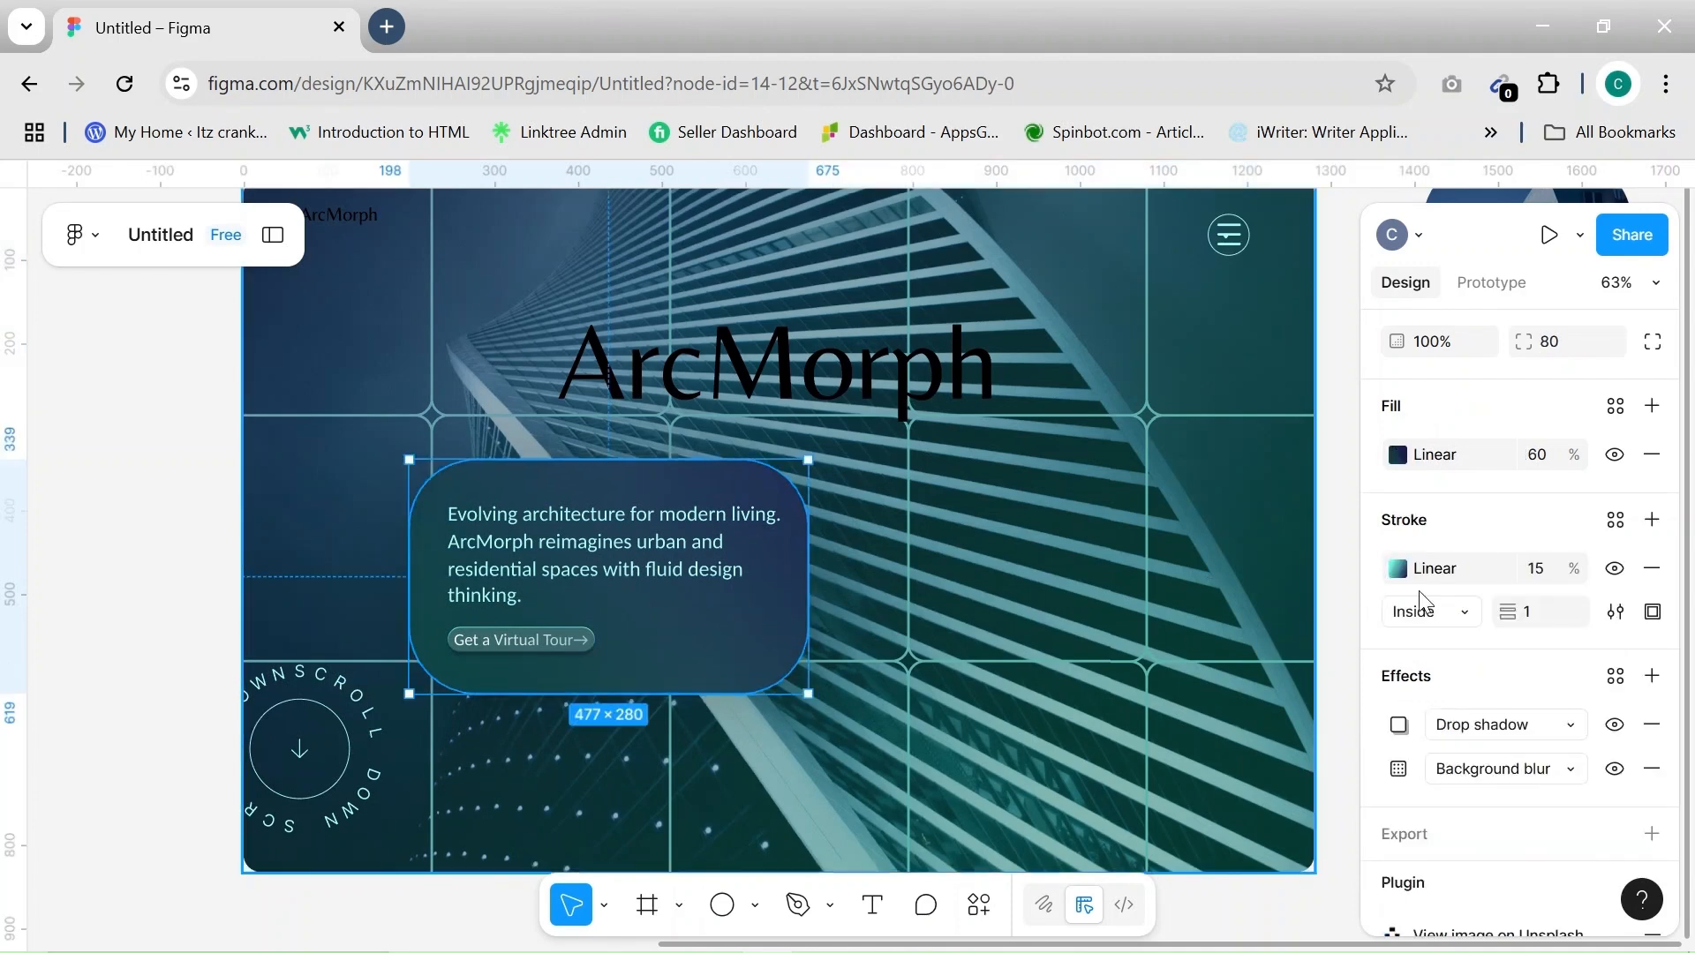
{"action": "left_click", "coordinate": [1542, 570]}
{"action": "key", "text": "BackSpace"}
{"action": "left_click", "coordinate": [1540, 457]}
{"action": "key", "text": "BackSpace"}
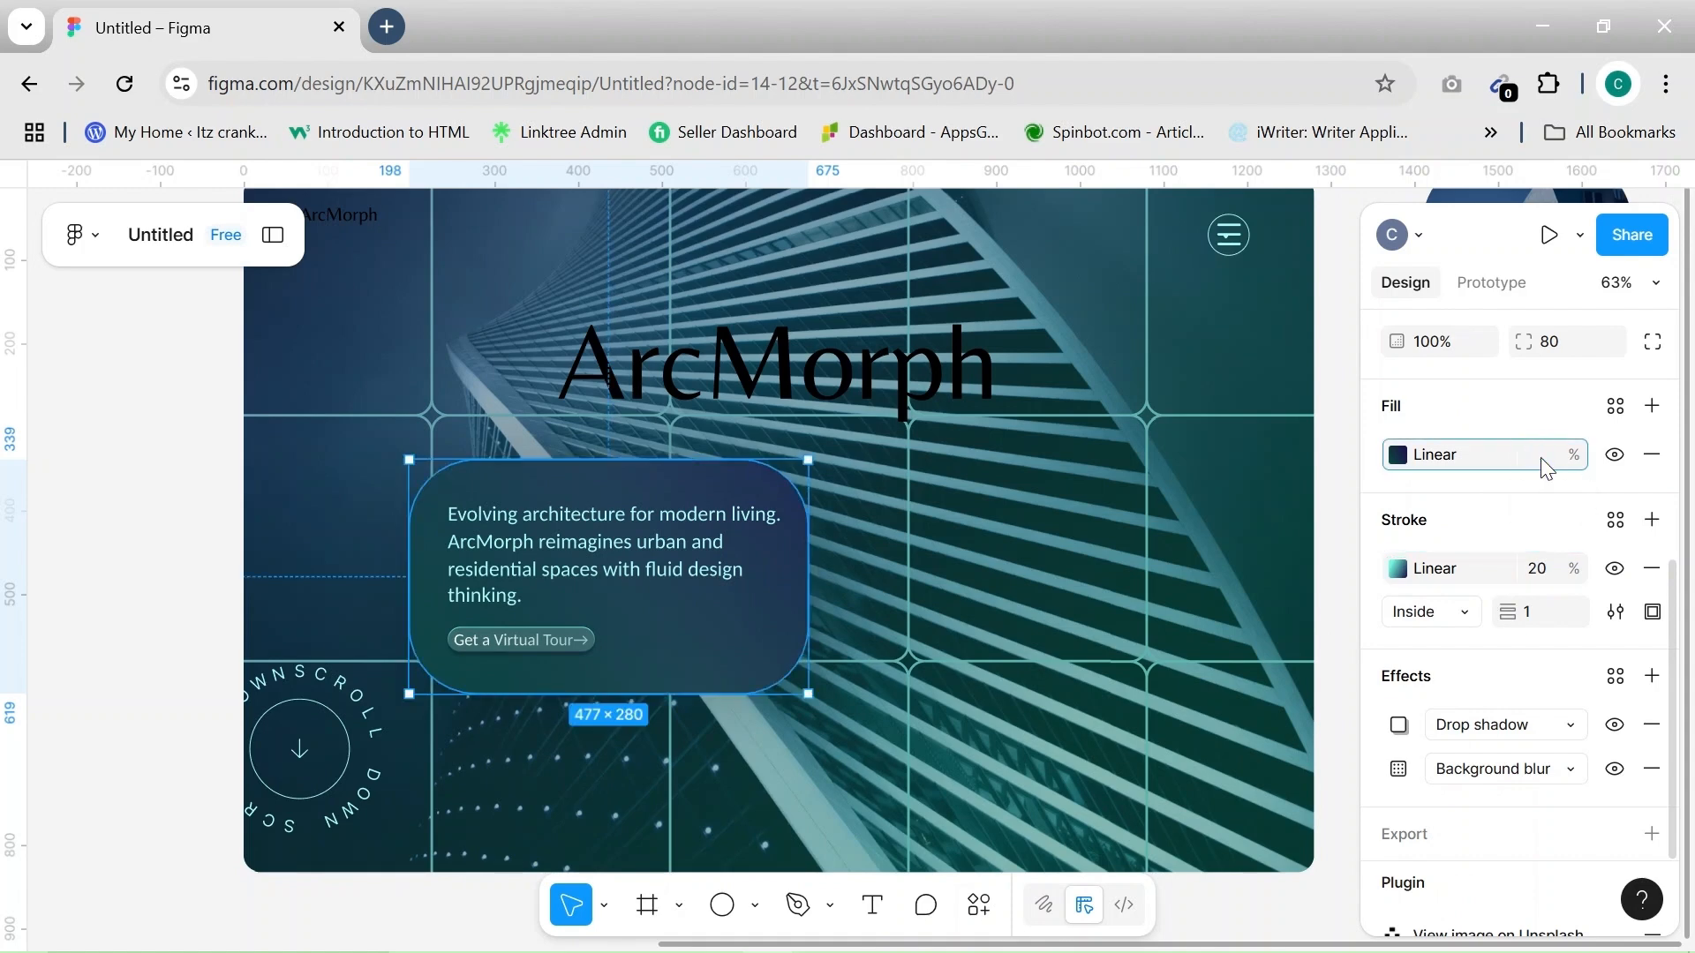
{"action": "type", "text": "30"}
{"action": "left_click", "coordinate": [991, 621]}
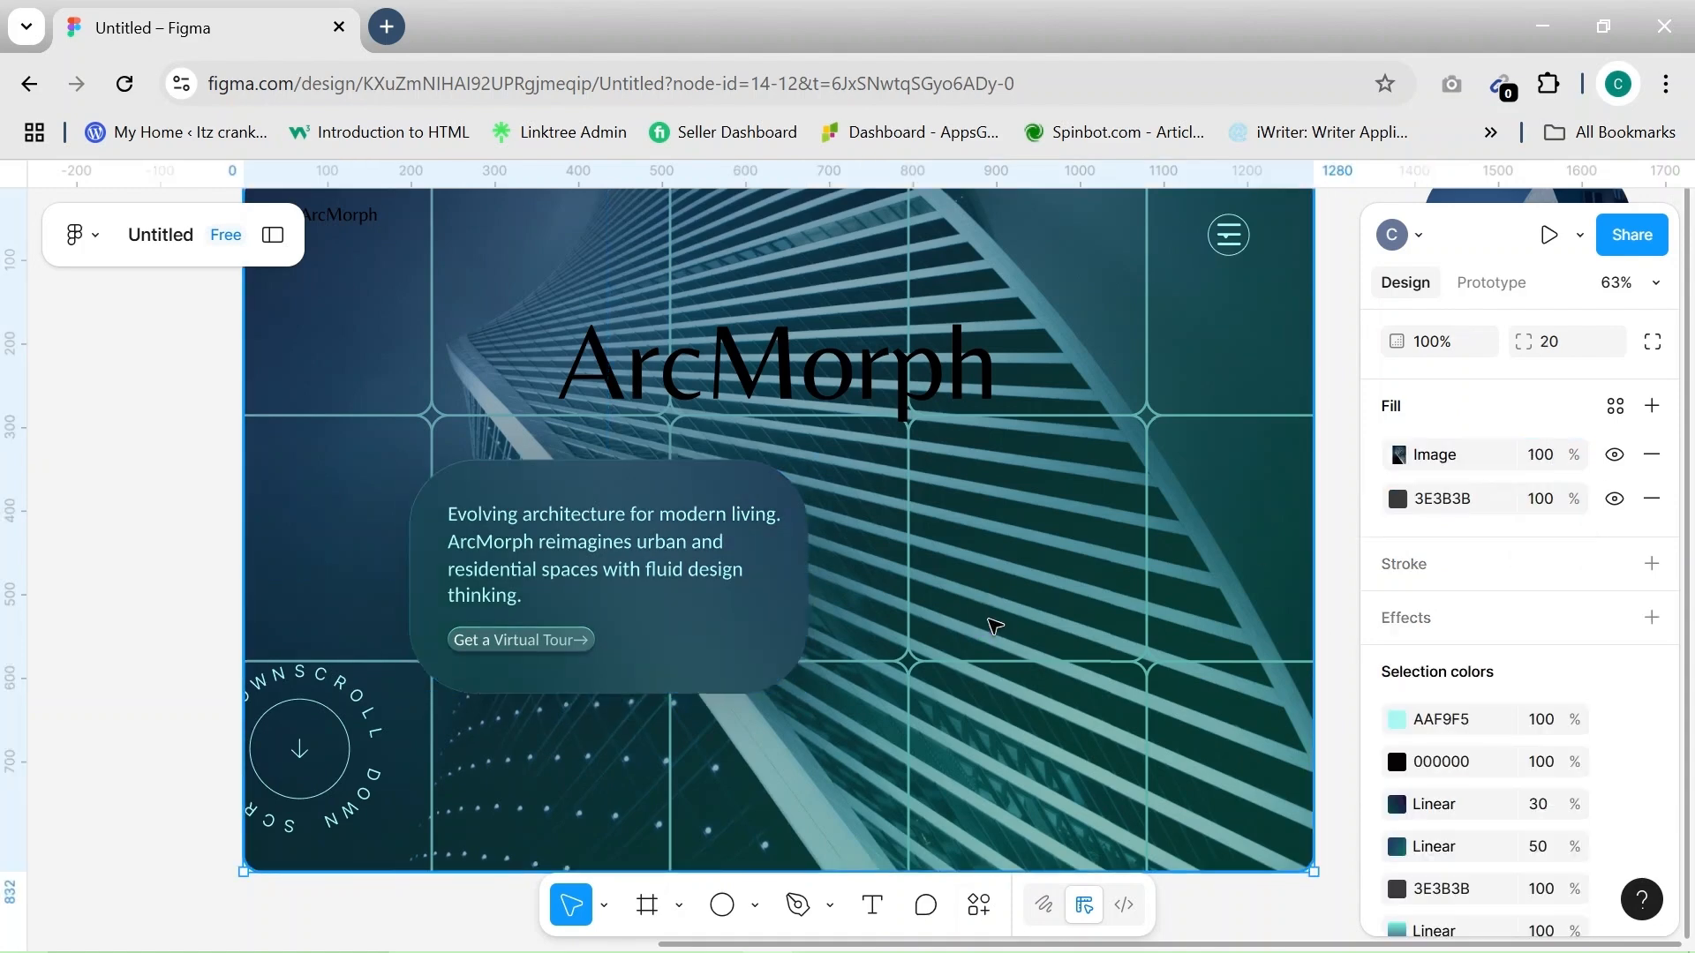
Set the intro card's gradient fill opacity to 1%, trying 10% first
{"action": "left_click", "coordinate": [757, 650]}
{"action": "left_click", "coordinate": [1544, 455]}
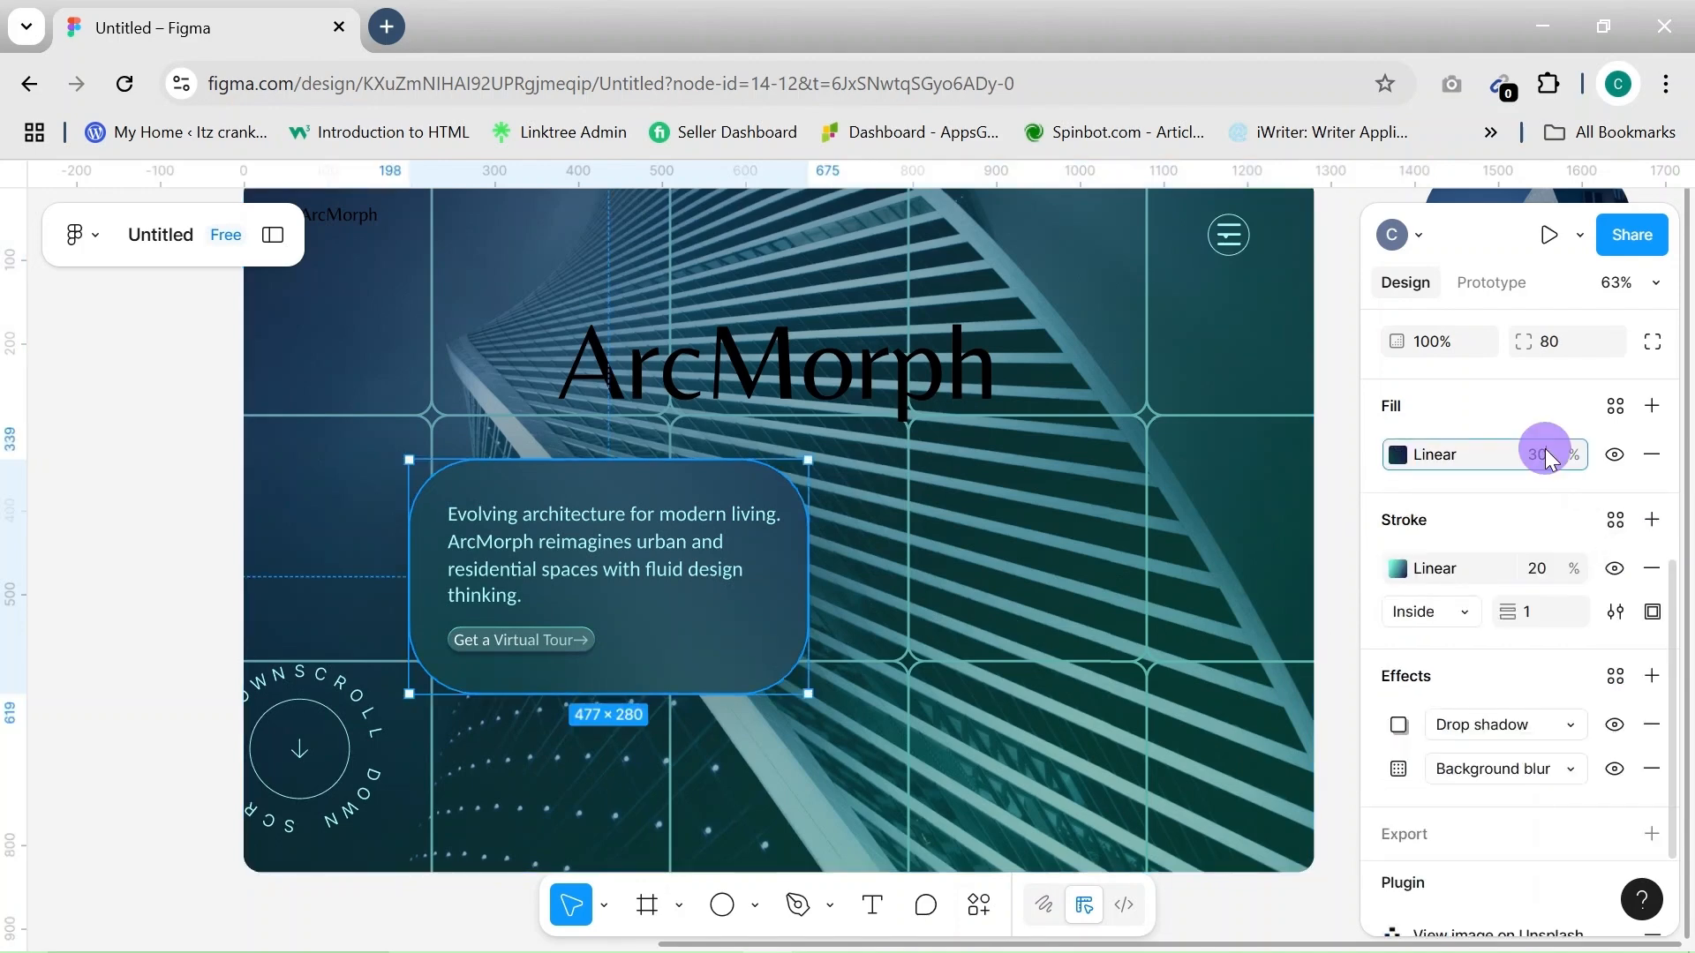
{"action": "left_click", "coordinate": [917, 673]}
{"action": "left_click", "coordinate": [753, 671]}
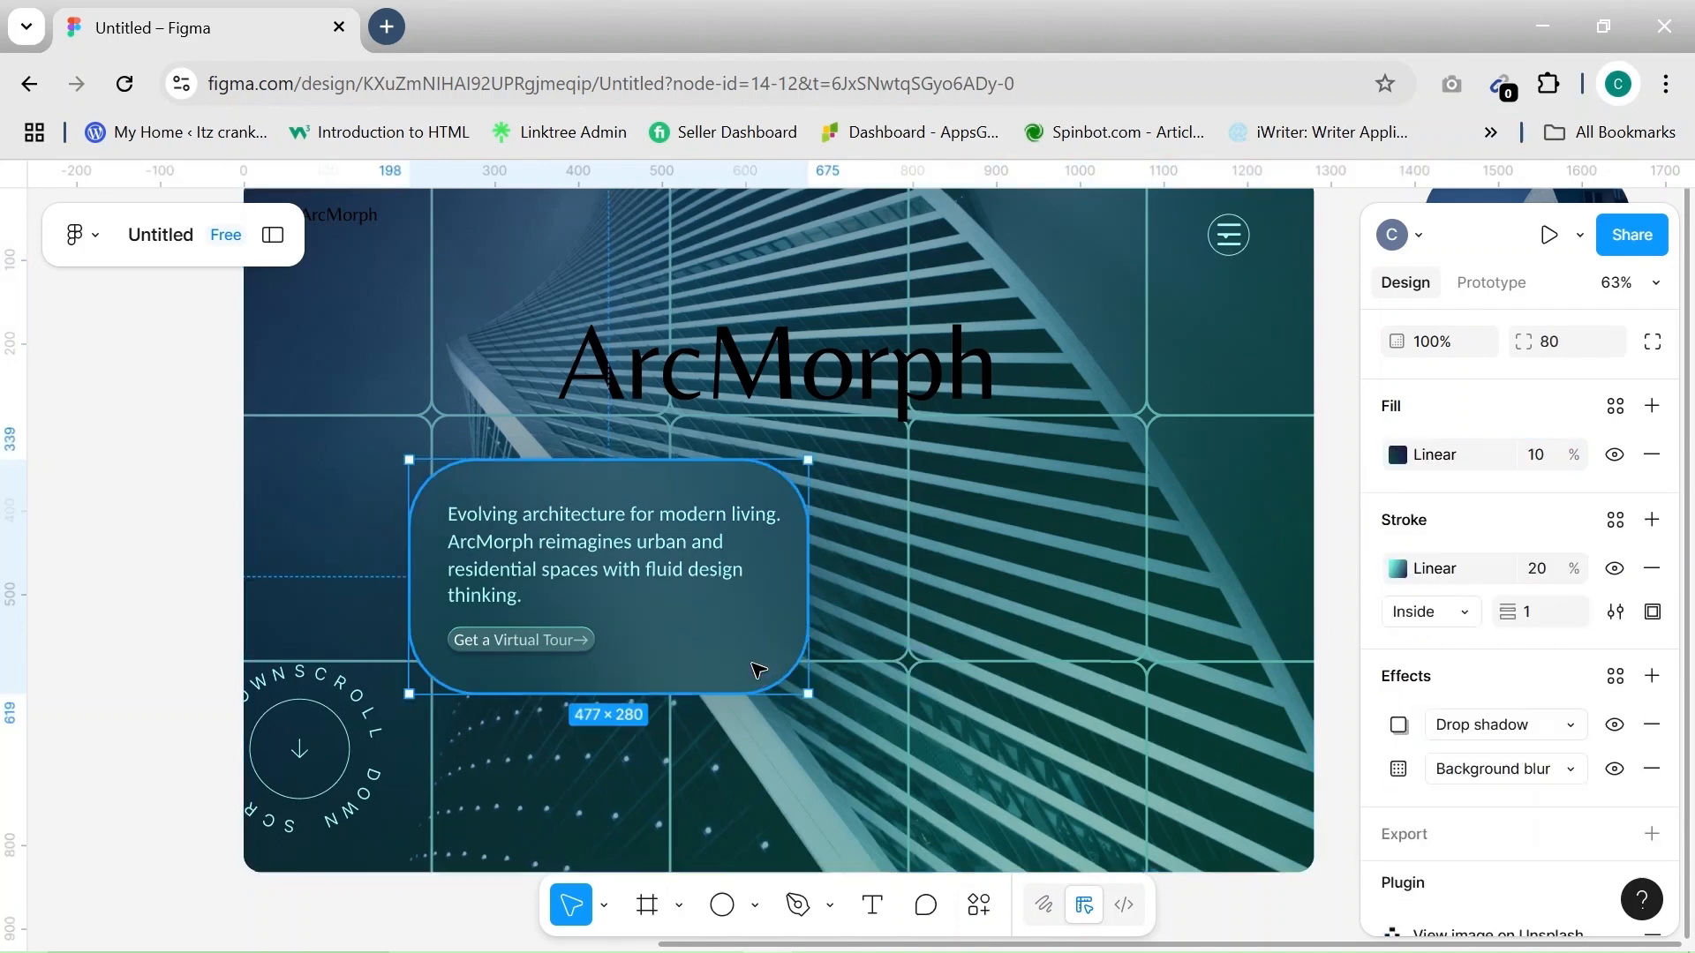
{"action": "left_click", "coordinate": [1545, 459]}
{"action": "type", "text": "1"}
{"action": "left_click", "coordinate": [1062, 692]}
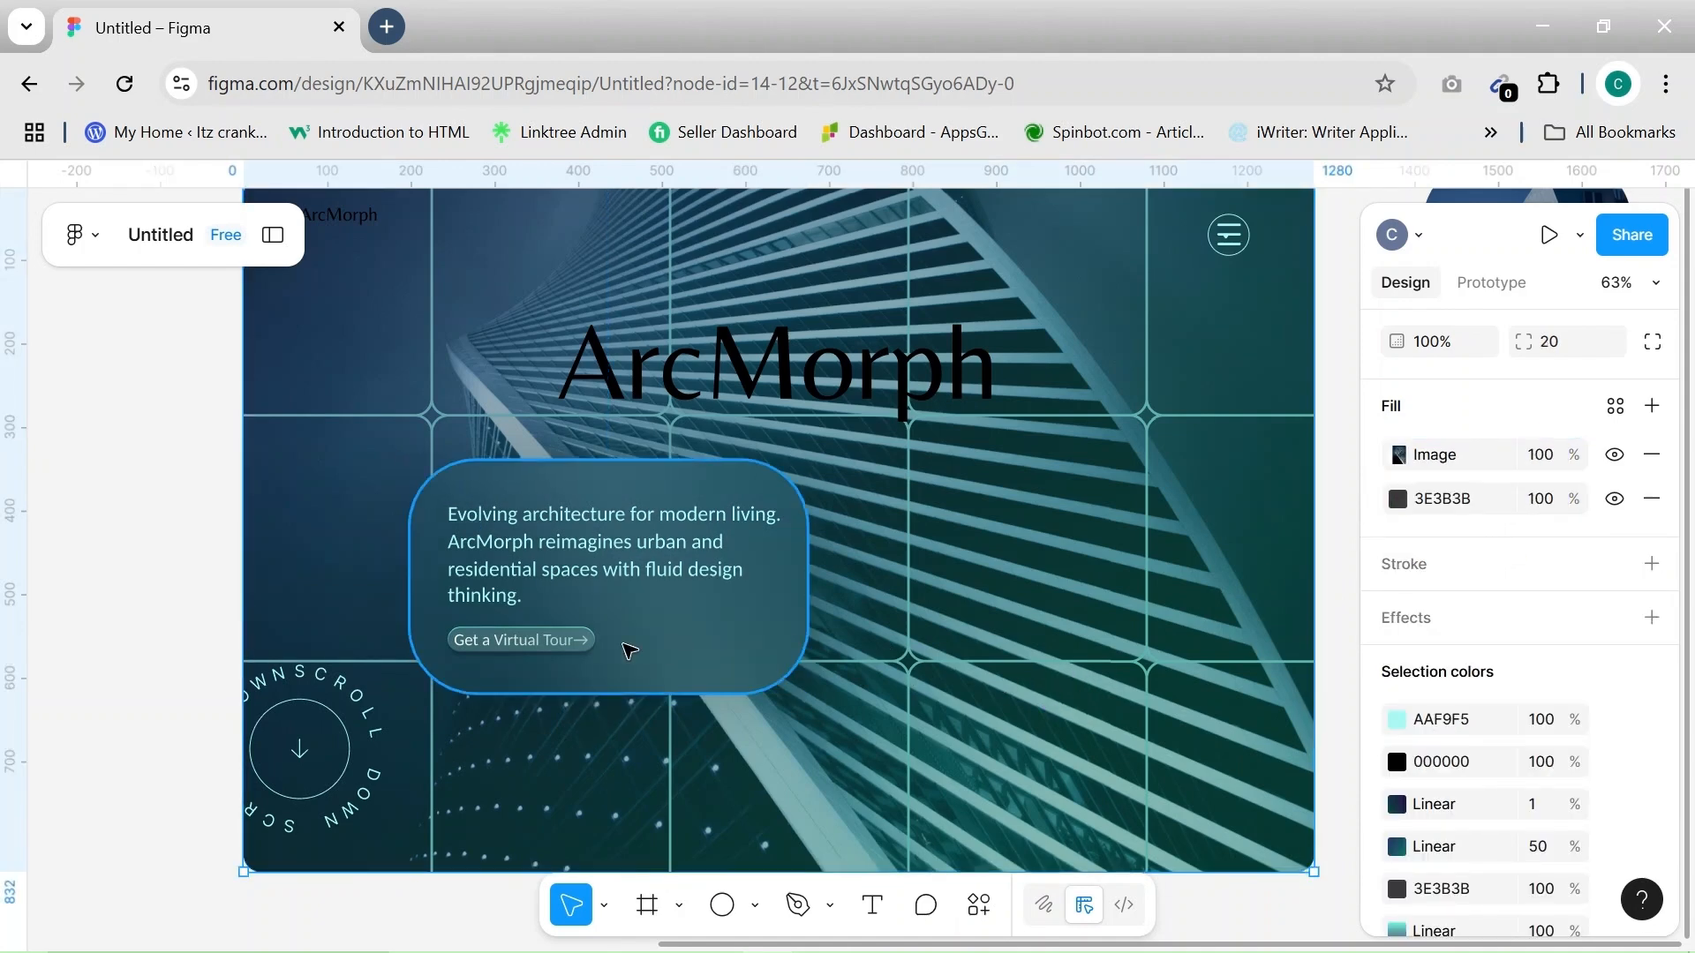
Set the intro card's uniform background blur to 21, trying 20 first
{"action": "left_click", "coordinate": [784, 660]}
{"action": "scroll", "coordinate": [1613, 715], "scroll_direction": "down", "scroll_amount": 1}
{"action": "left_click", "coordinate": [1399, 716]}
{"action": "type", "text": "20"}
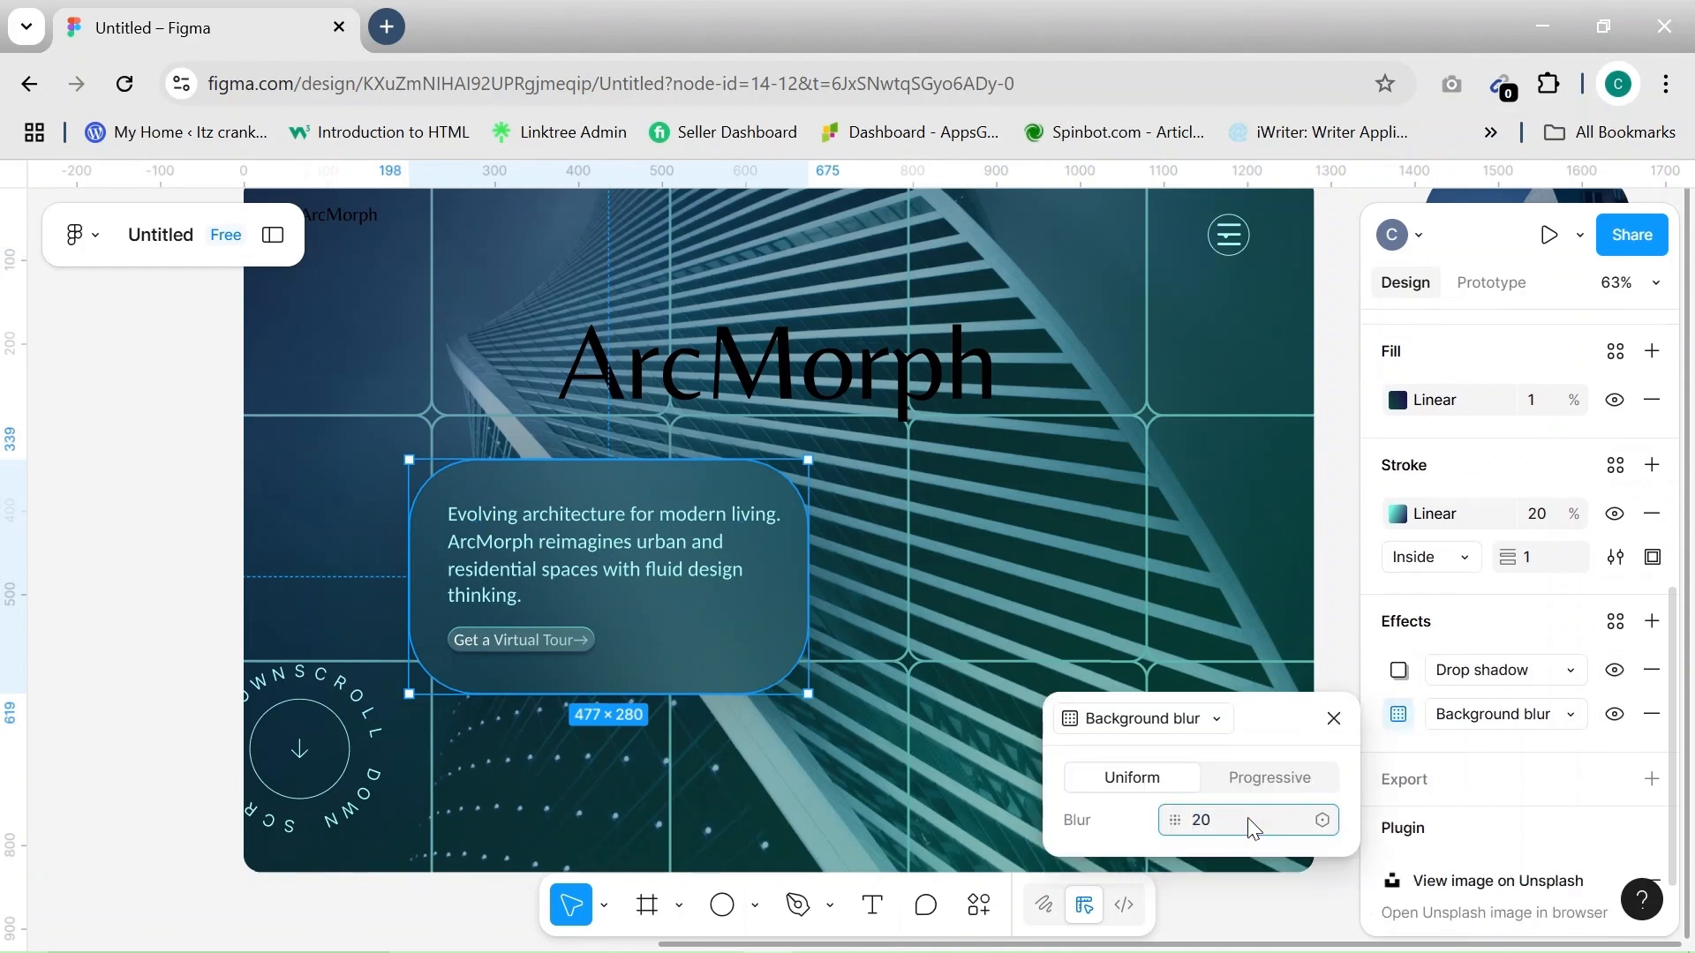
{"action": "left_click", "coordinate": [1006, 574]}
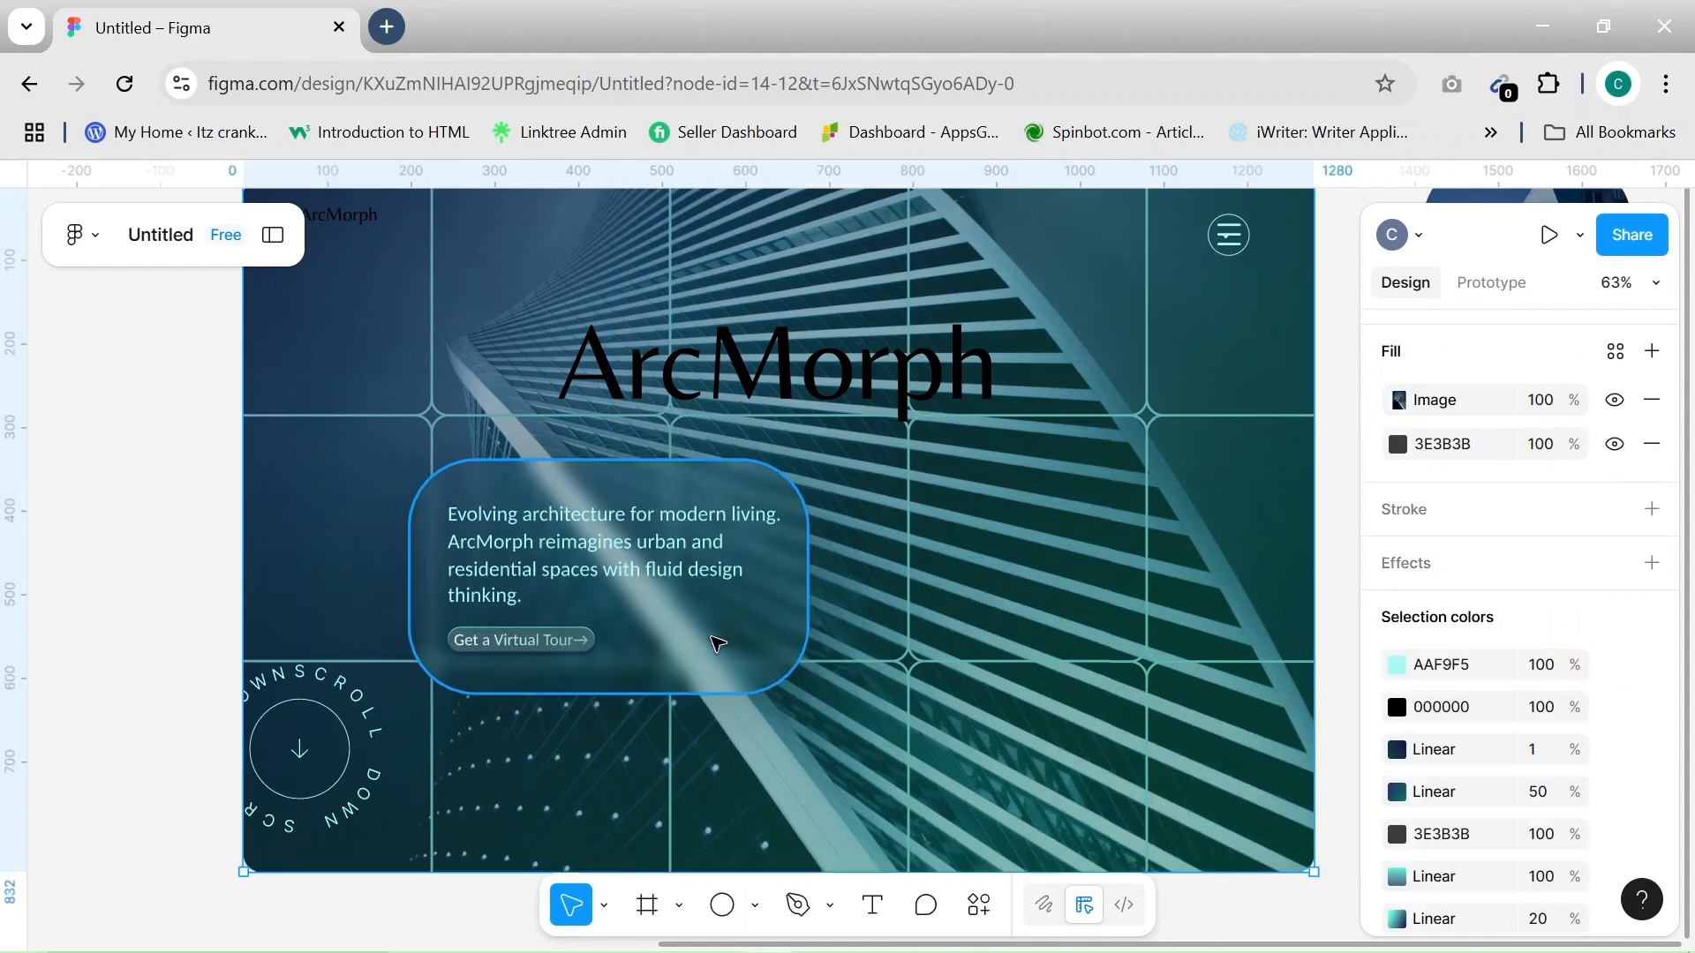
{"action": "left_click", "coordinate": [717, 643]}
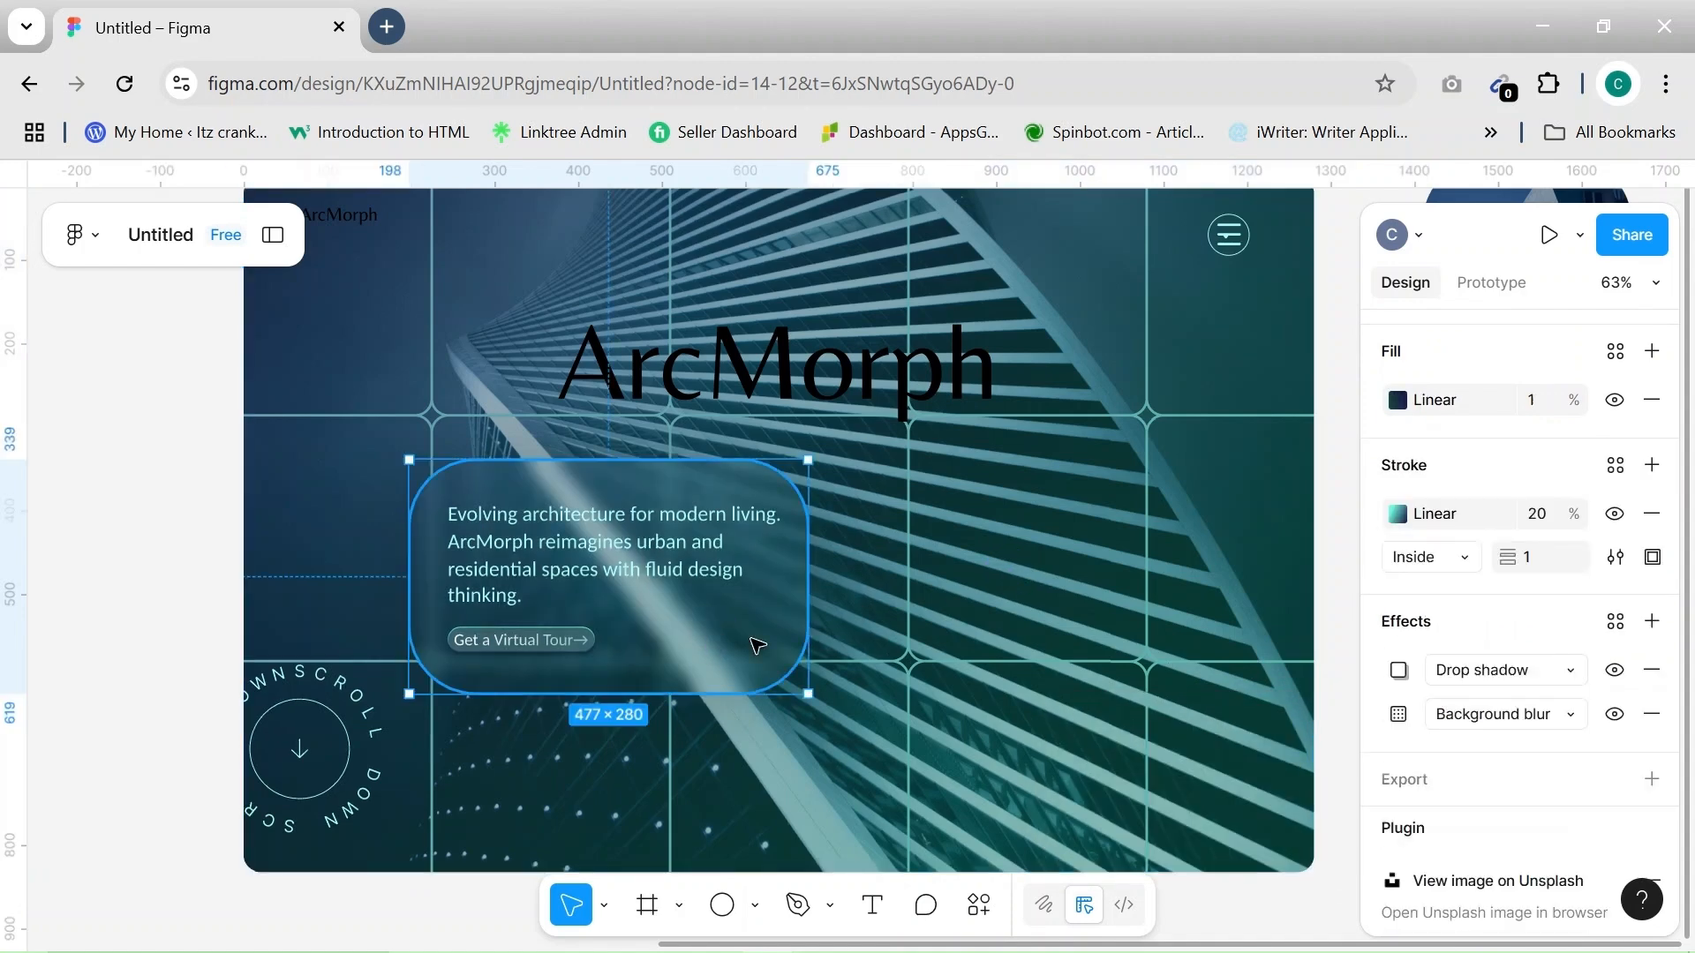
{"action": "left_click", "coordinate": [1399, 714]}
{"action": "type", "text": "21"}
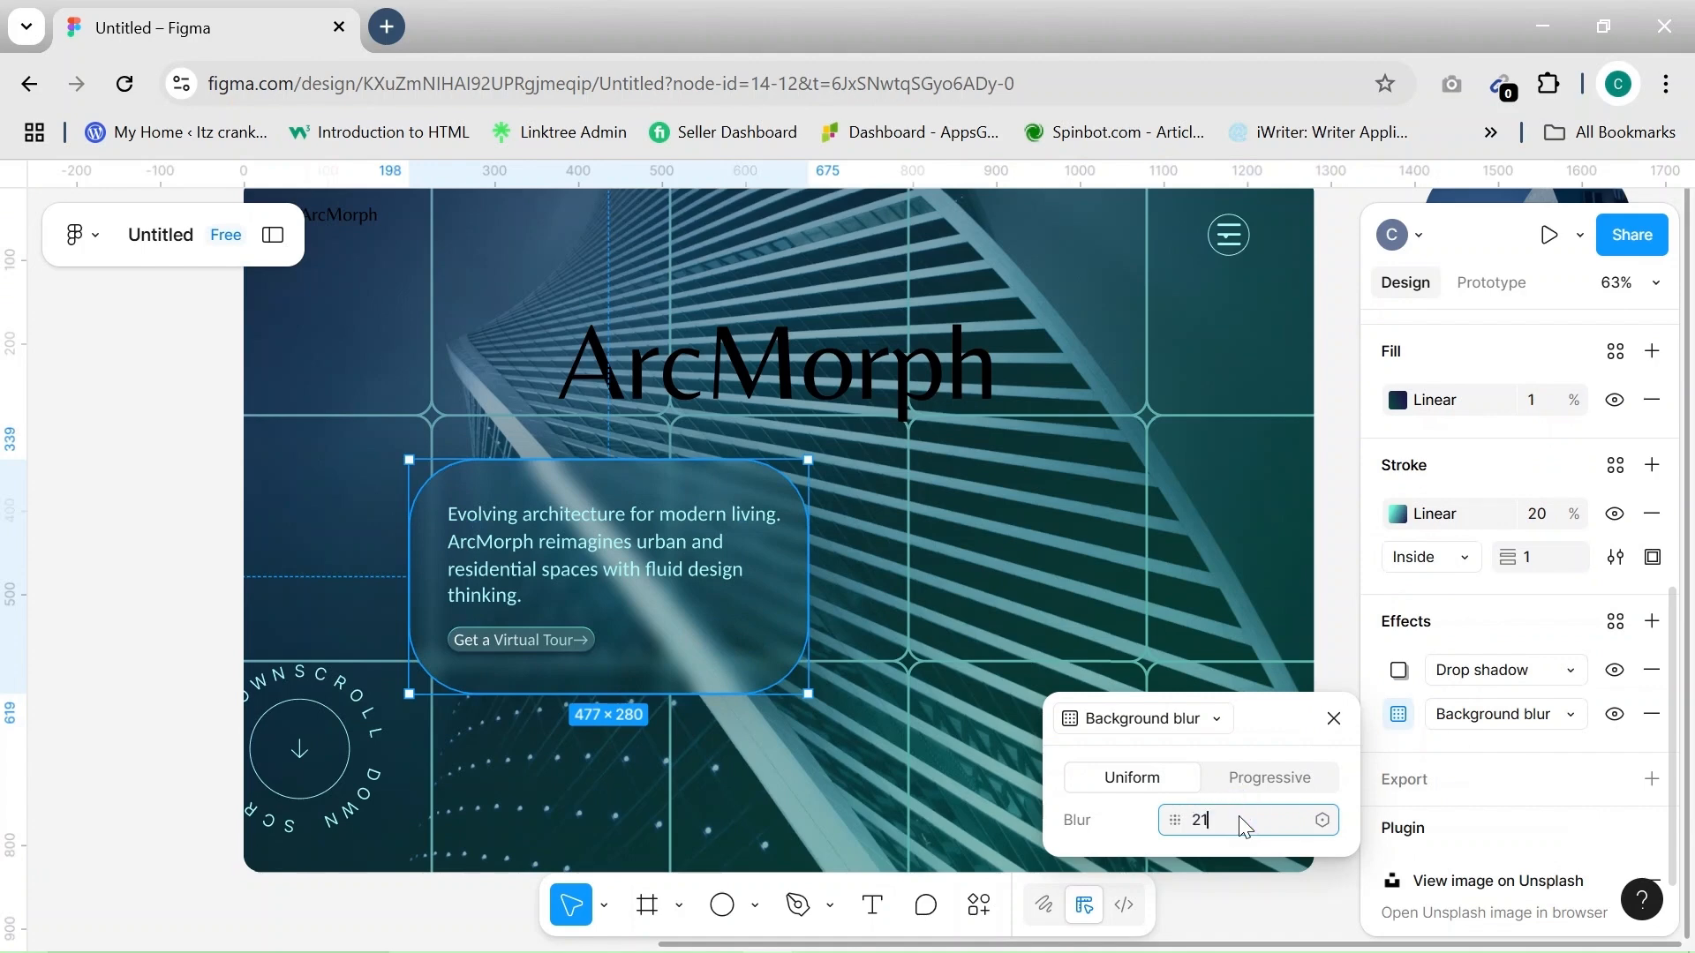
{"action": "left_click", "coordinate": [1063, 662]}
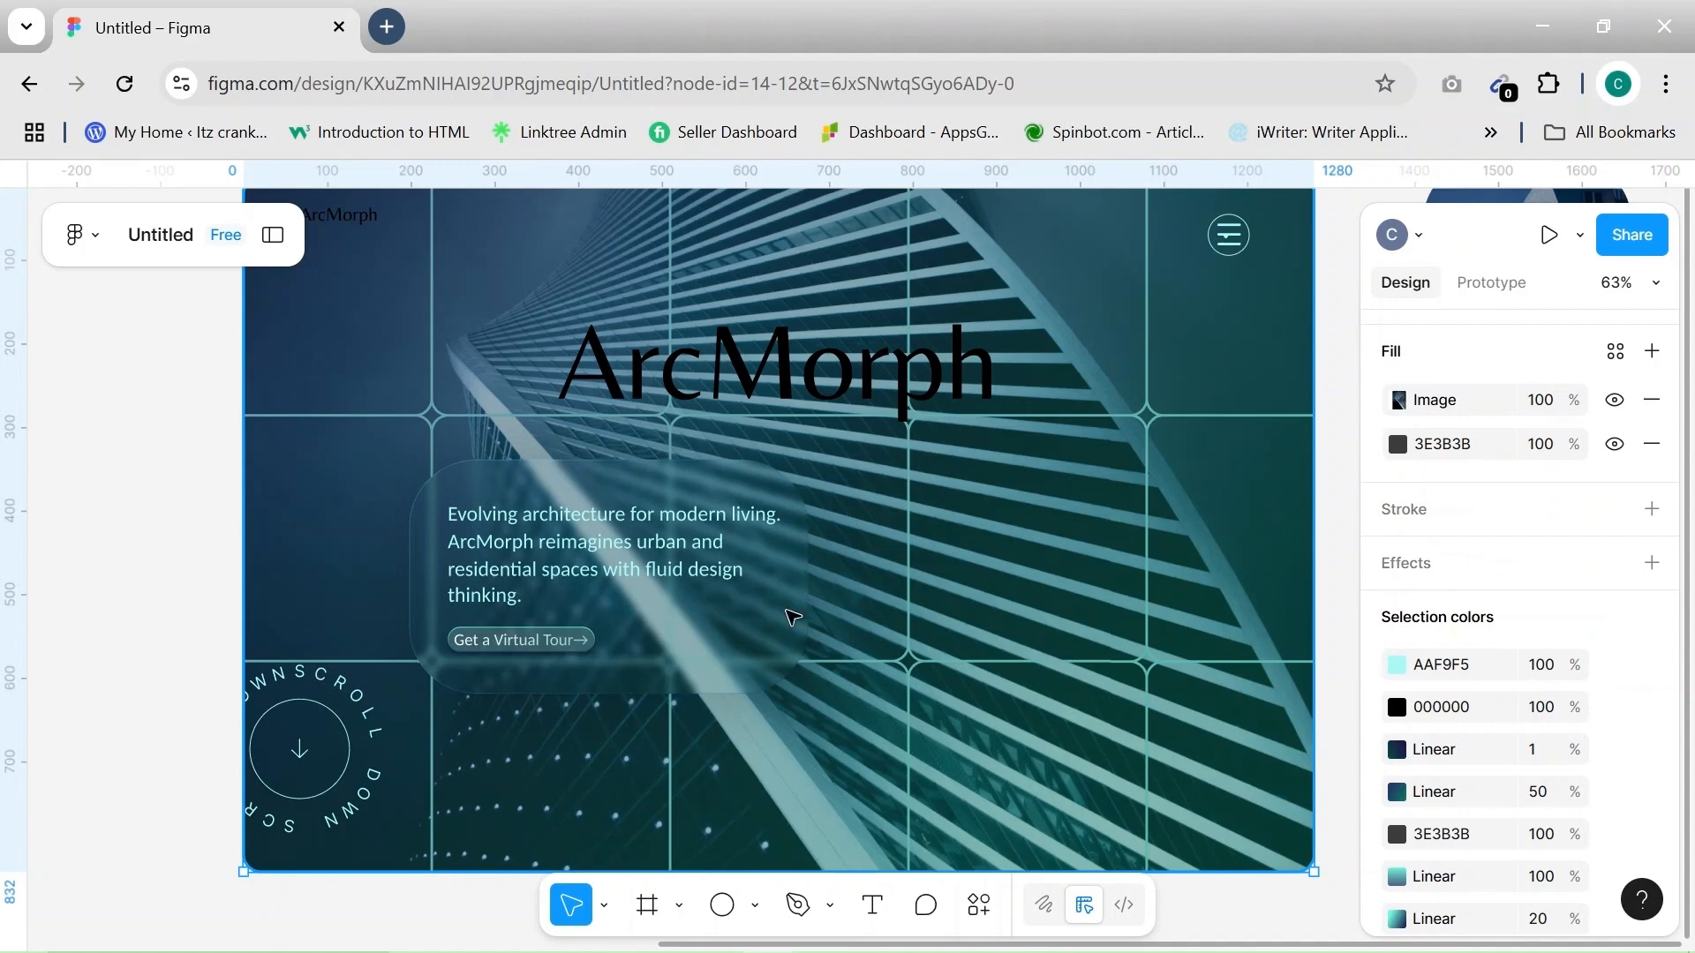
Widen the intro card to 508 pixels and shift it slightly left behind its text
{"action": "left_click", "coordinate": [708, 617]}
{"action": "left_click_drag", "start_coordinate": [808, 609], "coordinate": [834, 608]}
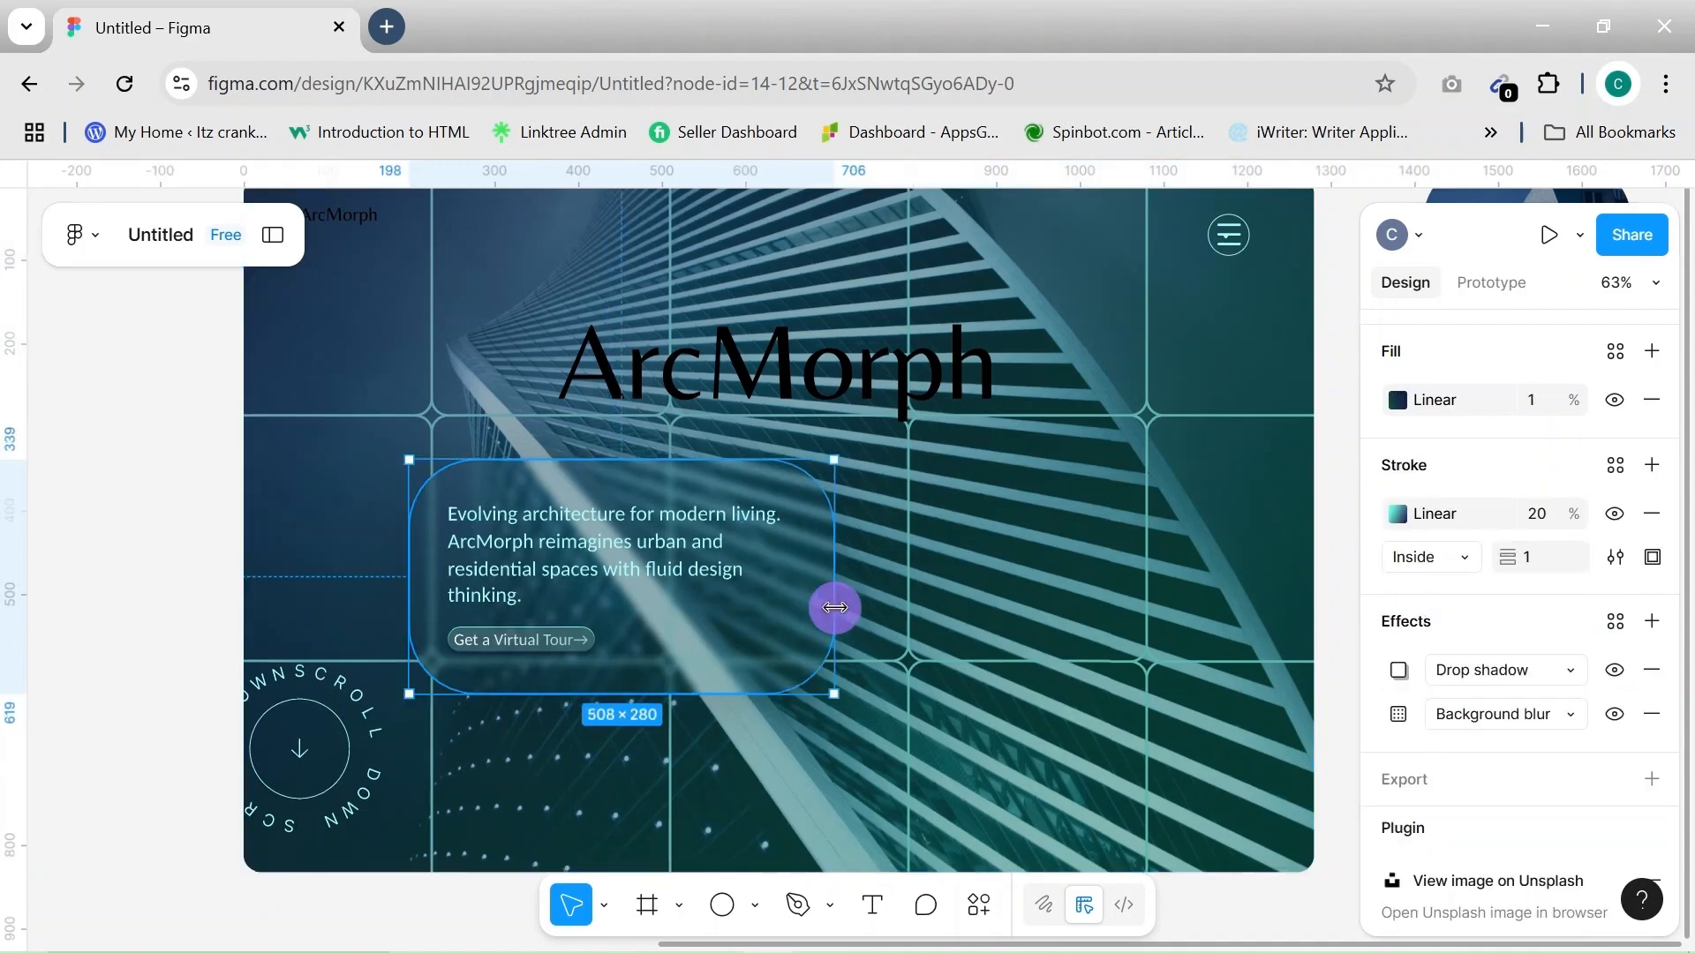
{"action": "left_click_drag", "start_coordinate": [647, 654], "coordinate": [624, 654]}
{"action": "left_click", "coordinate": [895, 661]}
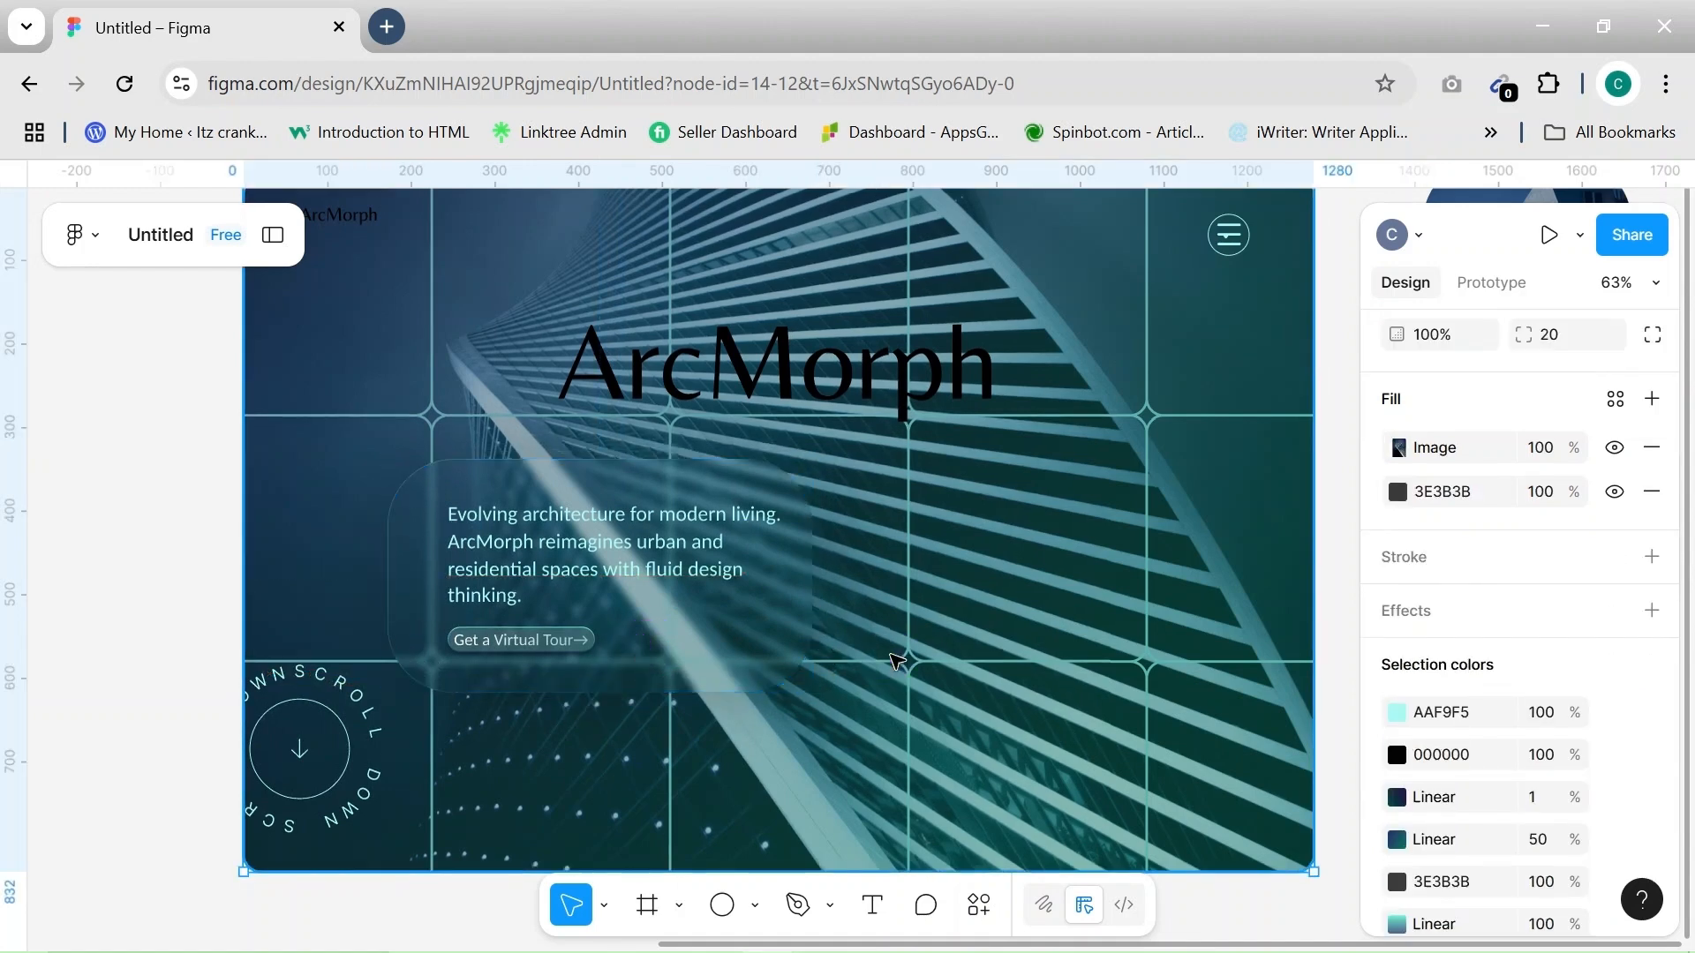
Try placing the rounded building image over the lower-right part of the landing page frame
{"action": "left_click", "coordinate": [618, 788]}
{"action": "scroll", "coordinate": [622, 792], "scroll_direction": "down", "scroll_amount": 5}
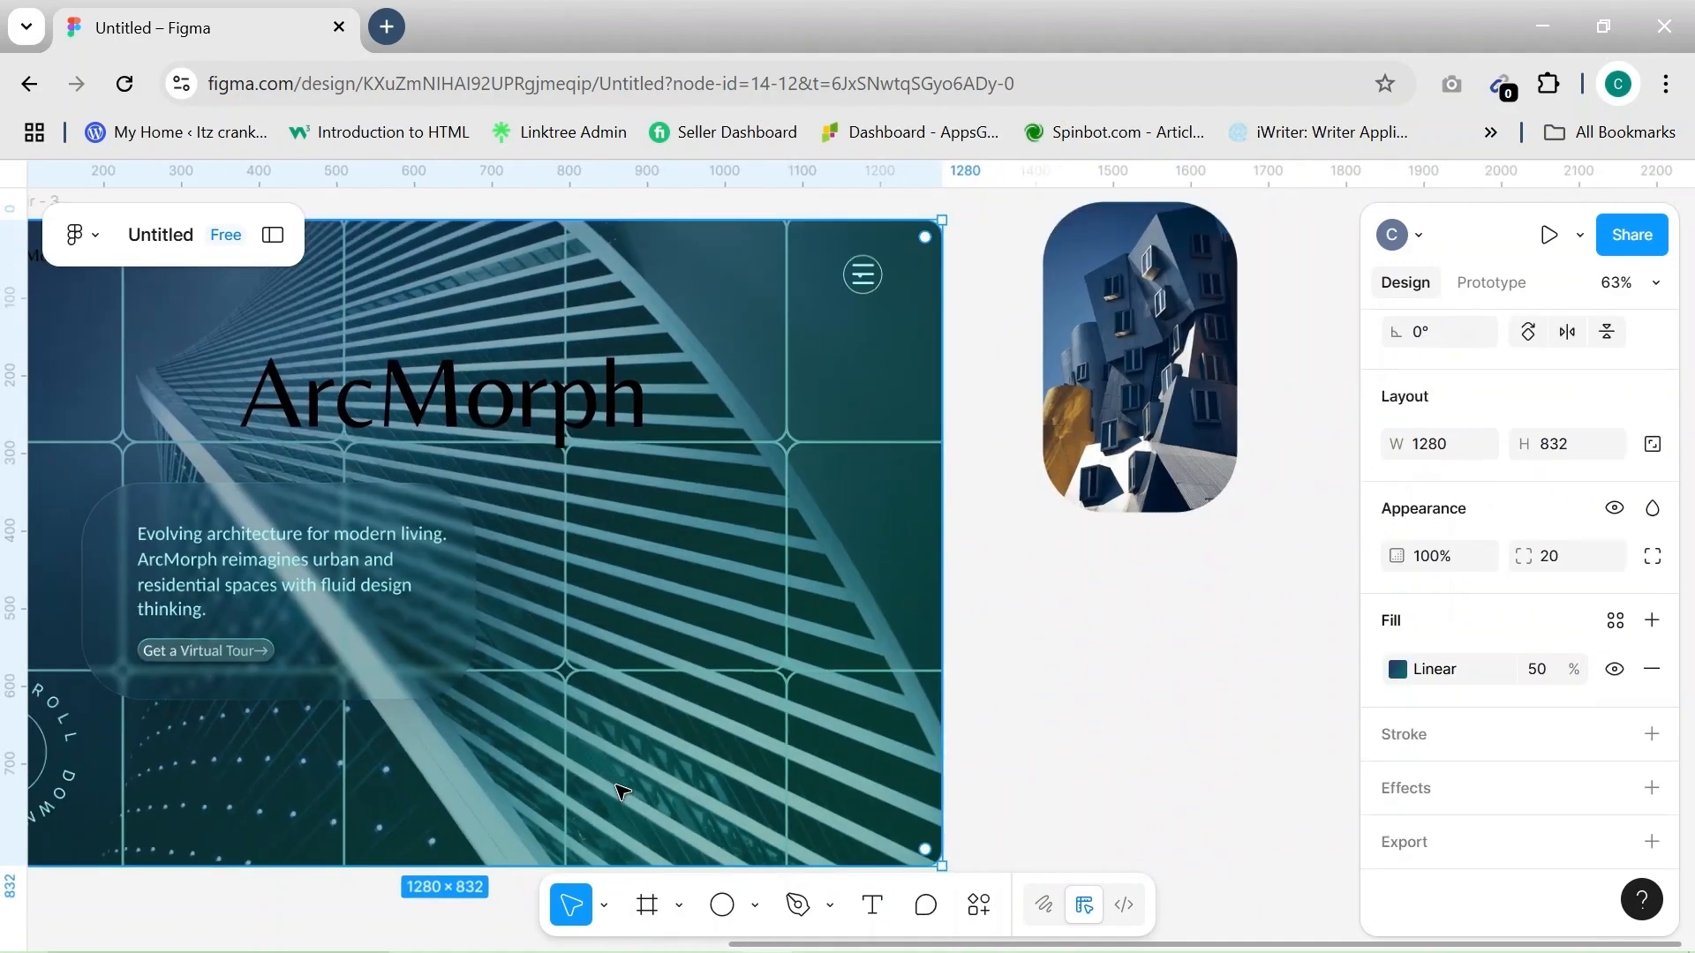
{"action": "left_click_drag", "start_coordinate": [947, 502], "coordinate": [700, 740]}
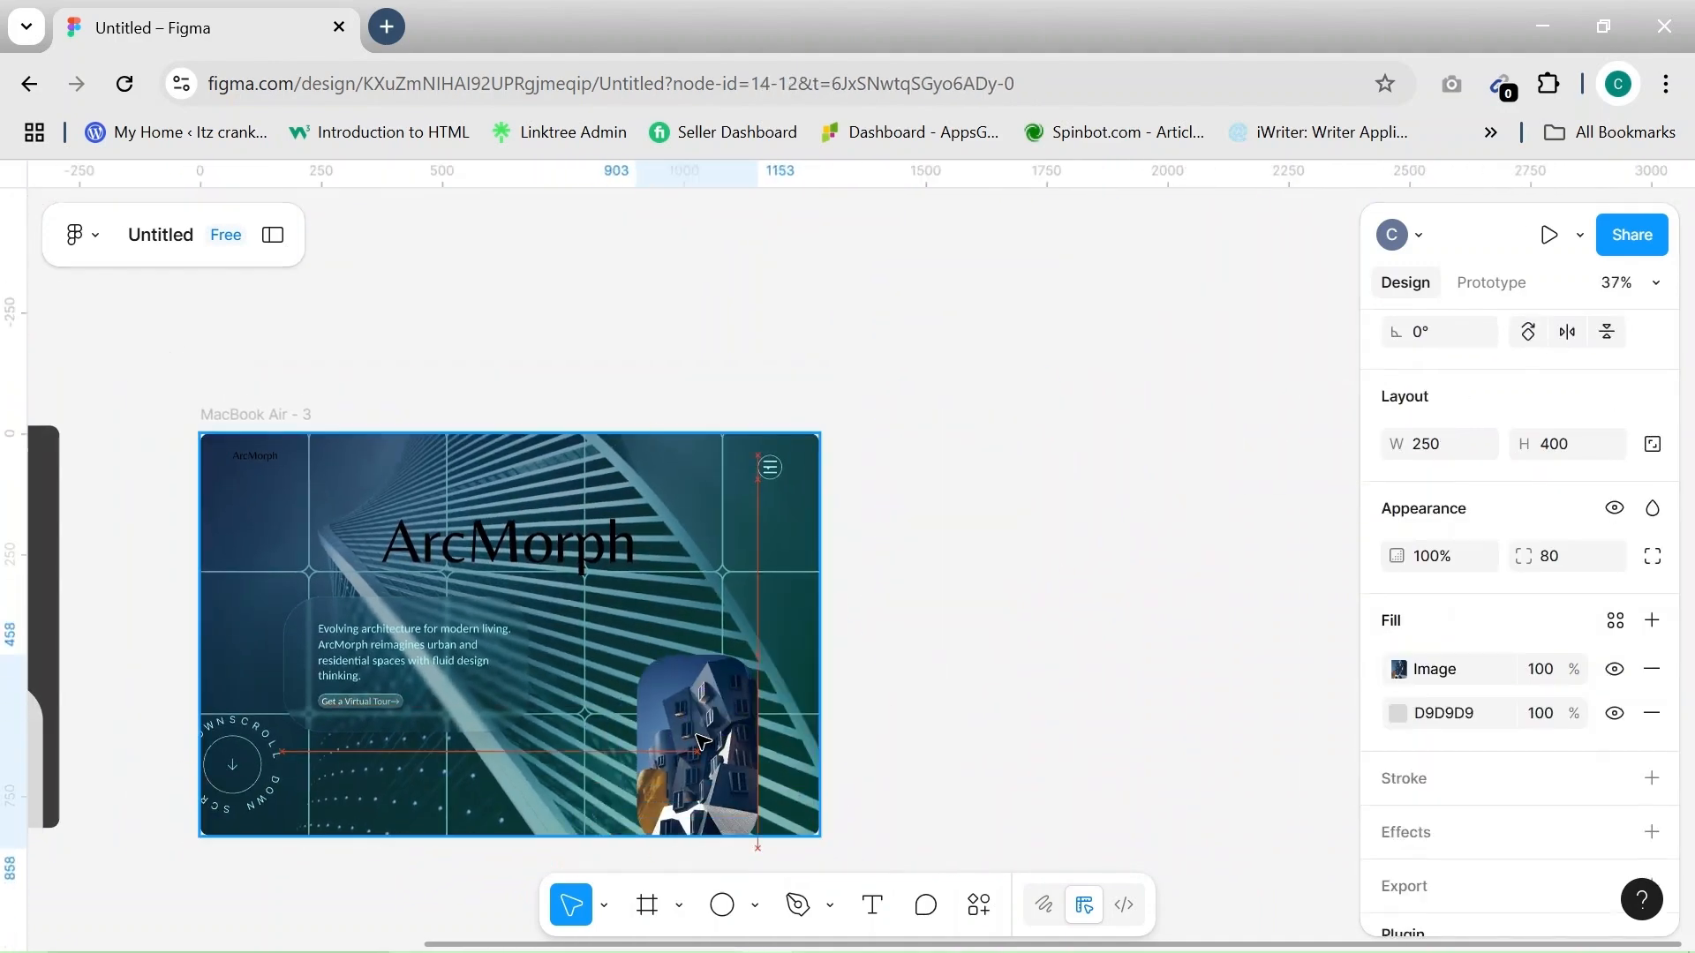
{"action": "scroll", "coordinate": [700, 740], "scroll_direction": "up", "scroll_amount": 5}
{"action": "scroll", "coordinate": [702, 739], "scroll_direction": "down", "scroll_amount": 3}
{"action": "scroll", "coordinate": [750, 707], "scroll_direction": "left", "scroll_amount": 2}
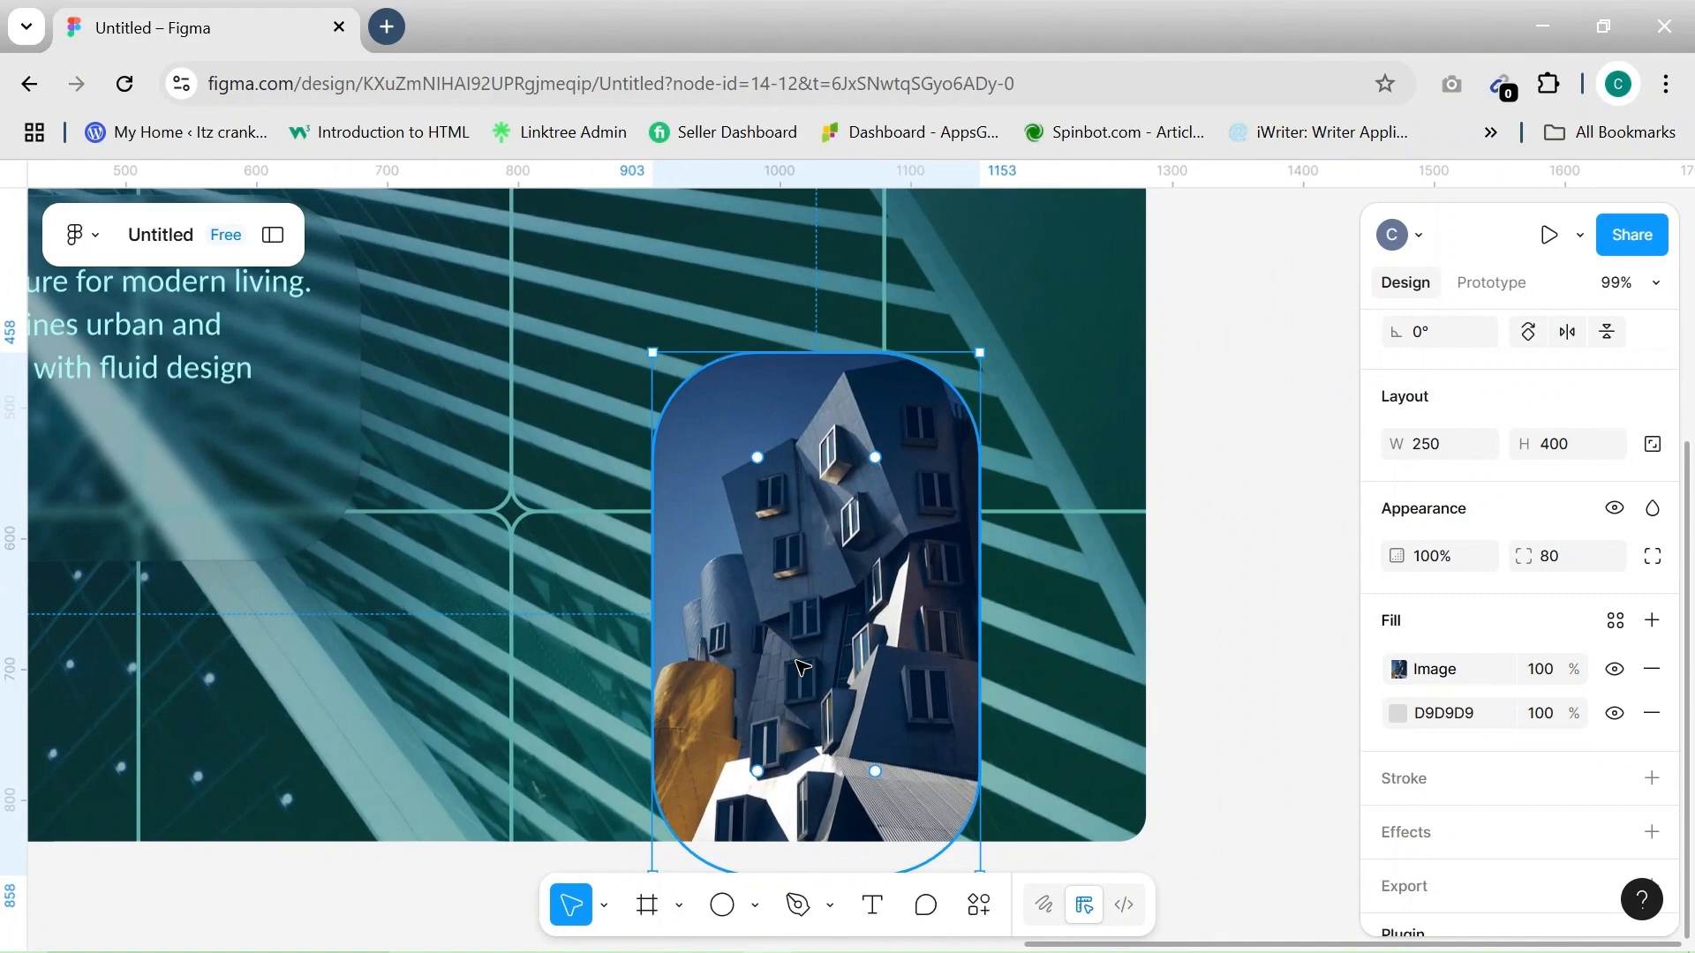
Move the rounded building image out of the frame onto the empty canvas to its right
{"action": "left_click_drag", "start_coordinate": [796, 660], "coordinate": [1288, 516]}
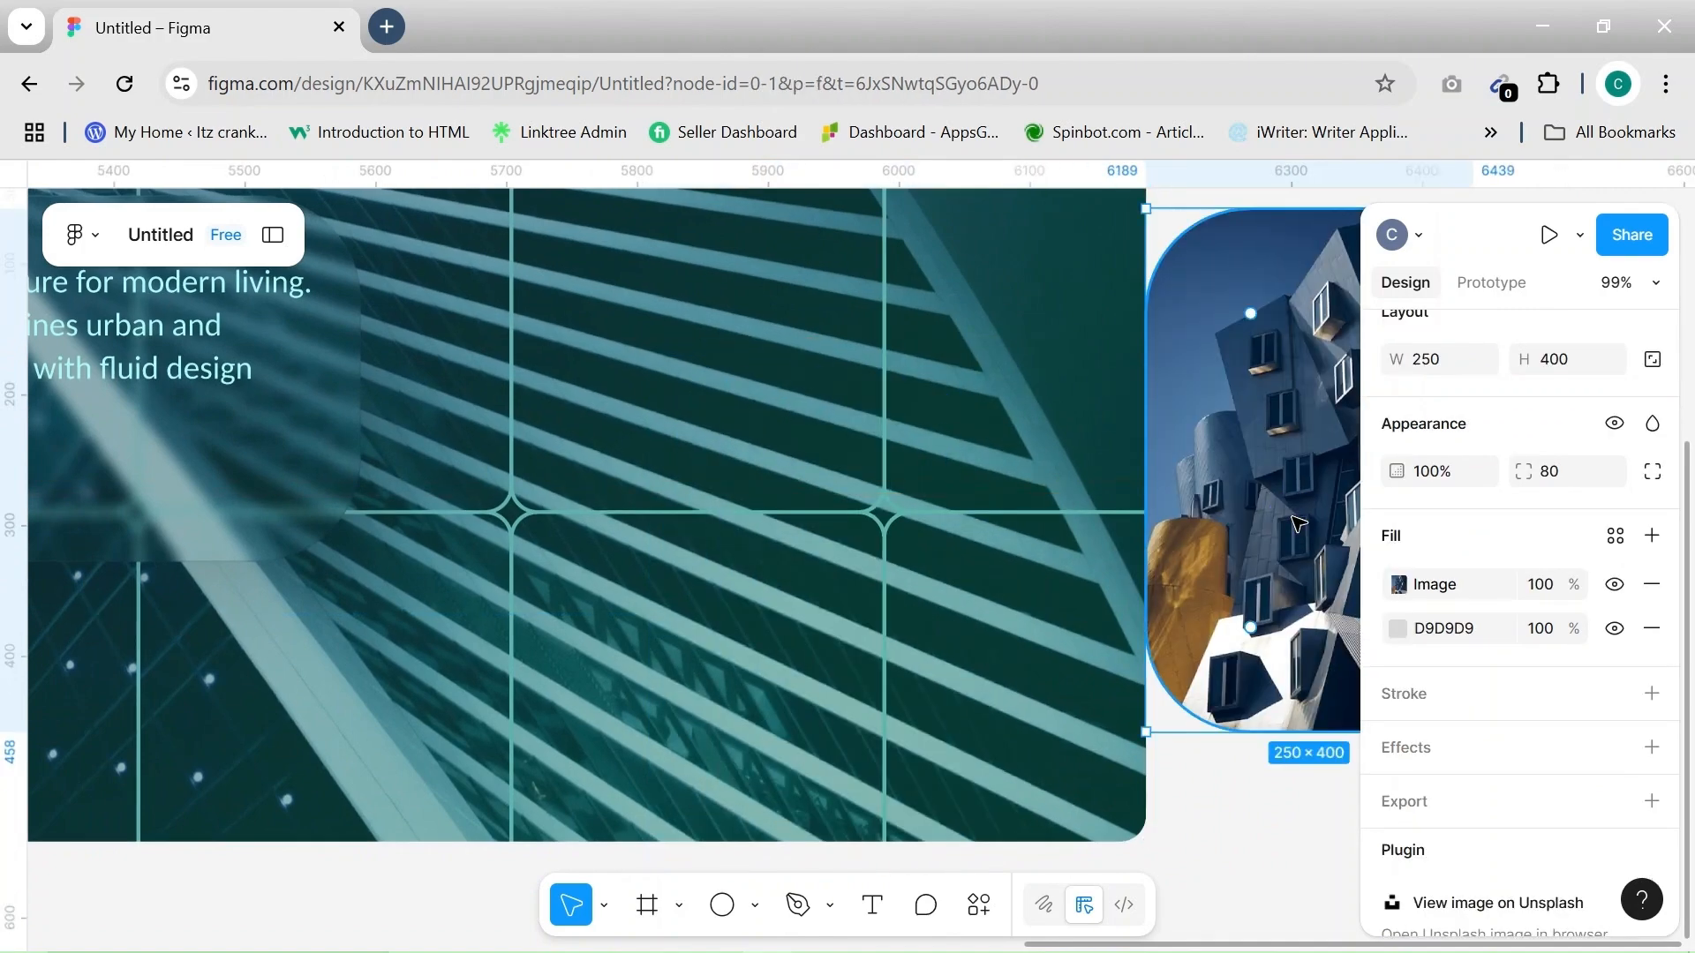
{"action": "scroll", "coordinate": [1289, 515], "scroll_direction": "right", "scroll_amount": 5}
{"action": "scroll", "coordinate": [1289, 516], "scroll_direction": "up", "scroll_amount": 3}
{"action": "left_click_drag", "start_coordinate": [856, 755], "coordinate": [1034, 636]}
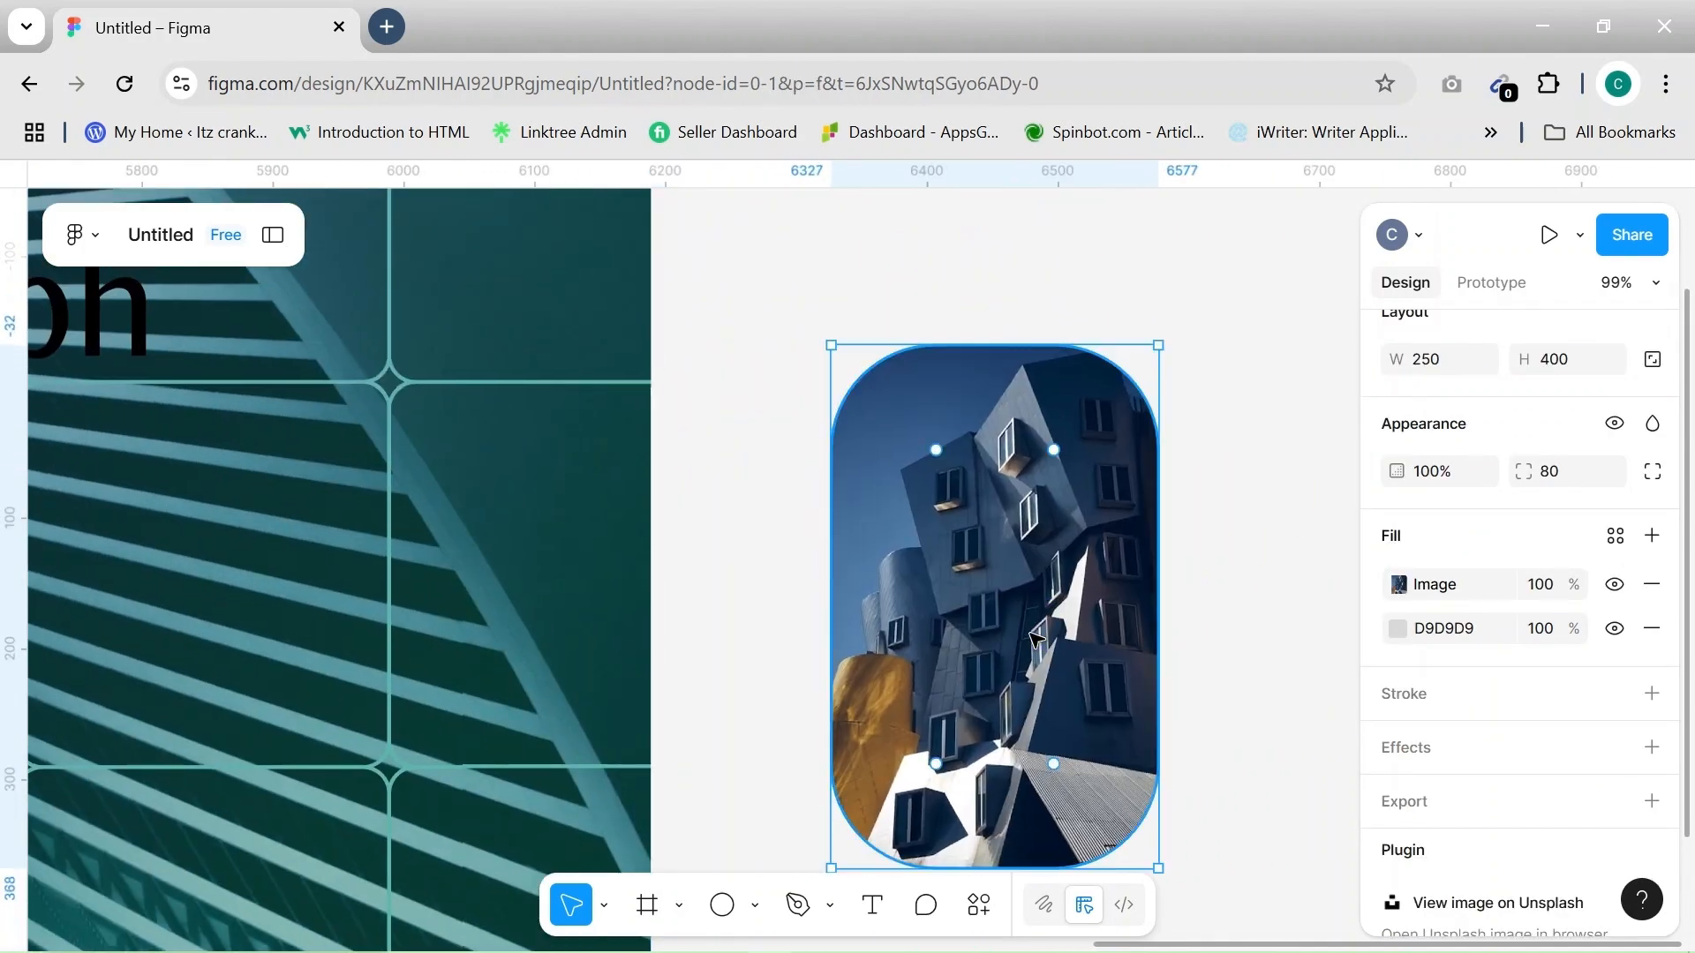
{"action": "scroll", "coordinate": [1035, 635], "scroll_direction": "down", "scroll_amount": 2, "text": "ctrl"}
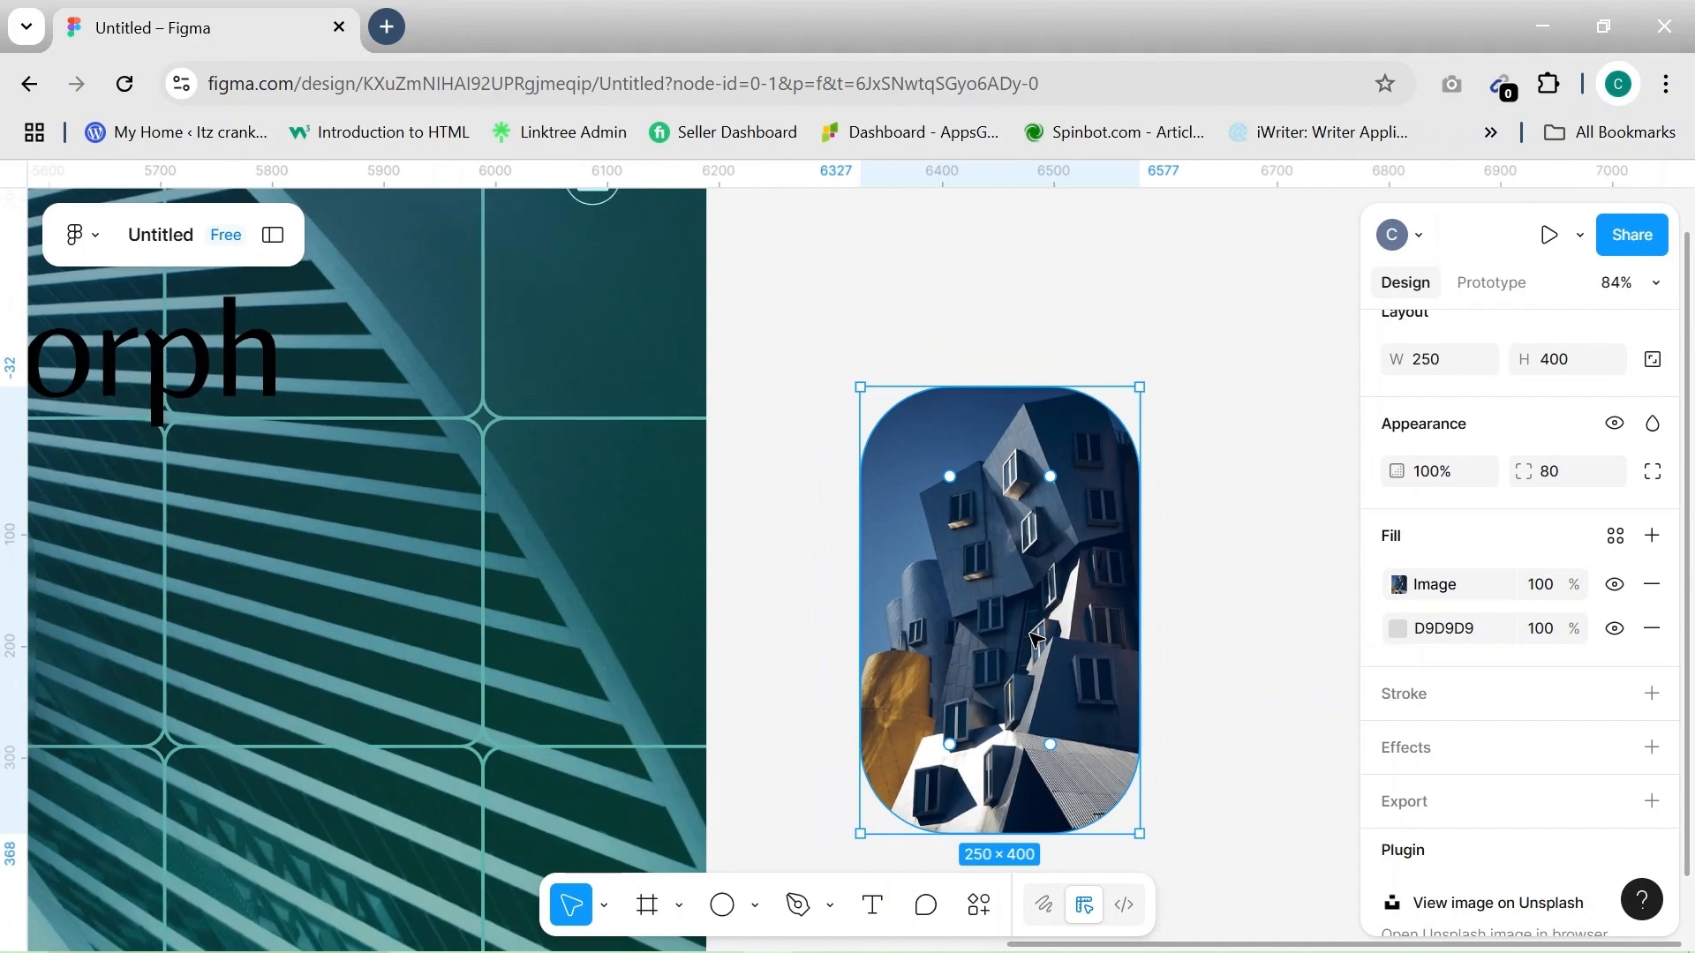
{"action": "scroll", "coordinate": [1035, 635], "scroll_direction": "down", "scroll_amount": 3, "text": "ctrl"}
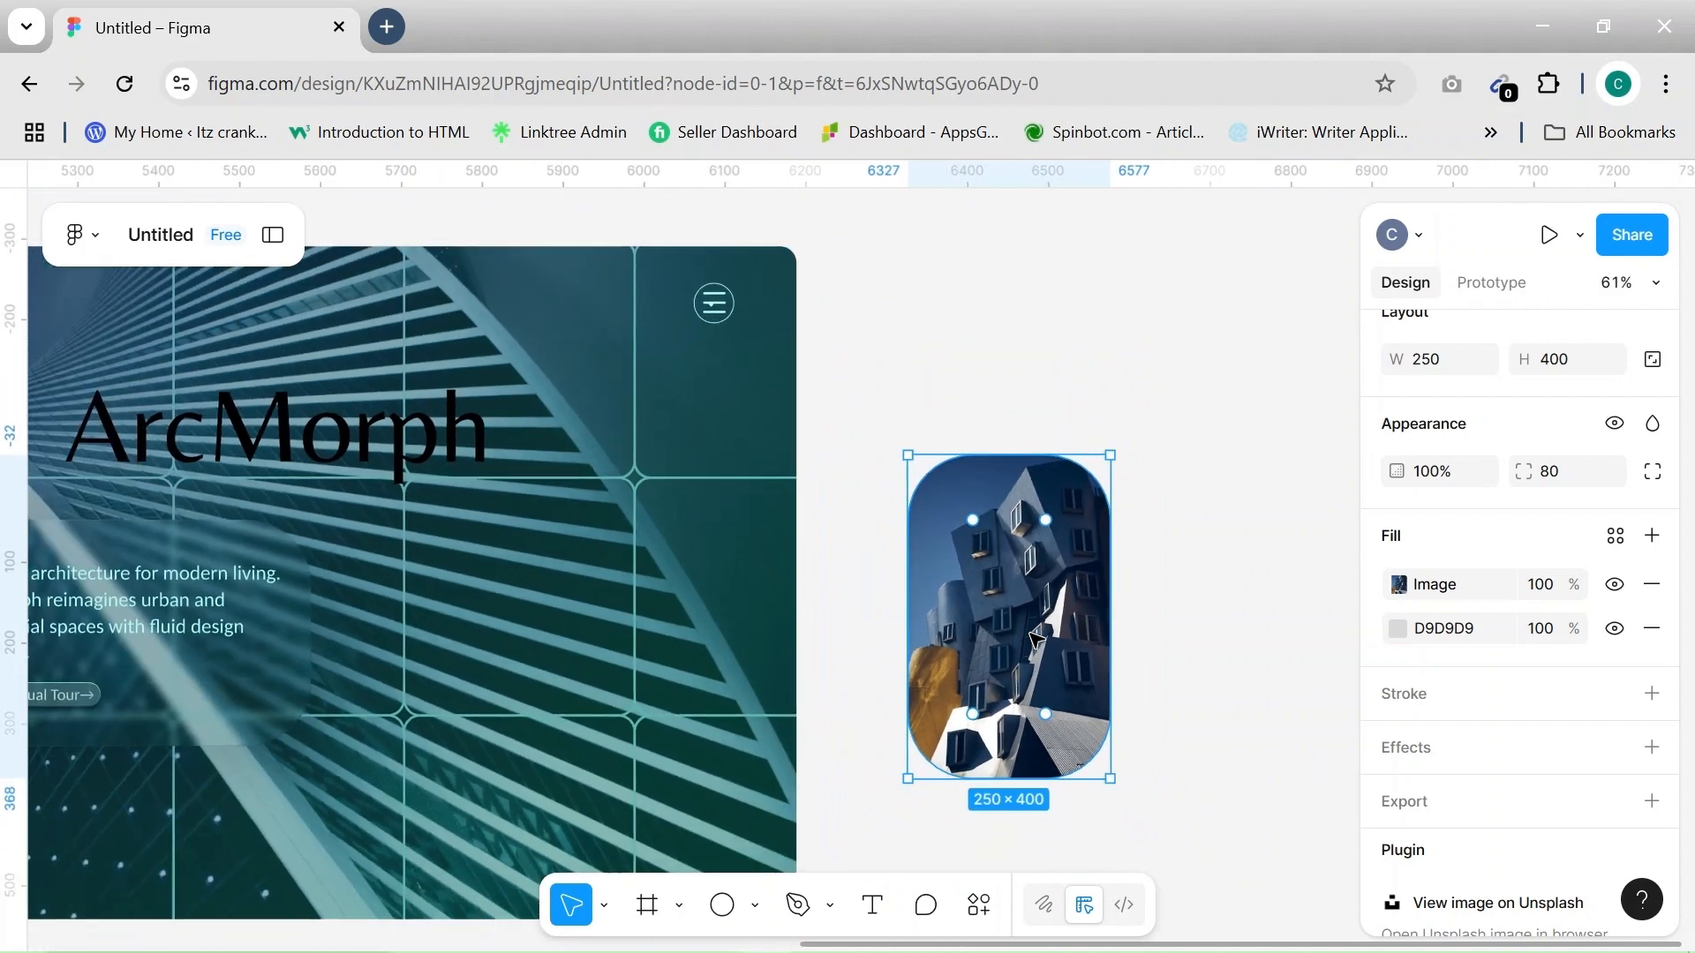
Draw an ellipse about 287 × 457 pixels and position it just right of the building image
{"action": "left_click", "coordinate": [1183, 639]}
{"action": "scroll", "coordinate": [1183, 639], "scroll_direction": "right", "scroll_amount": 3}
{"action": "key", "text": "o"}
{"action": "mouse_move", "coordinate": [1065, 474]}
{"action": "left_mouse_down"}
{"action": "mouse_move", "coordinate": [1260, 839]}
{"action": "mouse_move", "coordinate": [1297, 843]}
{"action": "left_mouse_up"}
{"action": "left_click_drag", "start_coordinate": [1177, 654], "coordinate": [1121, 611]}
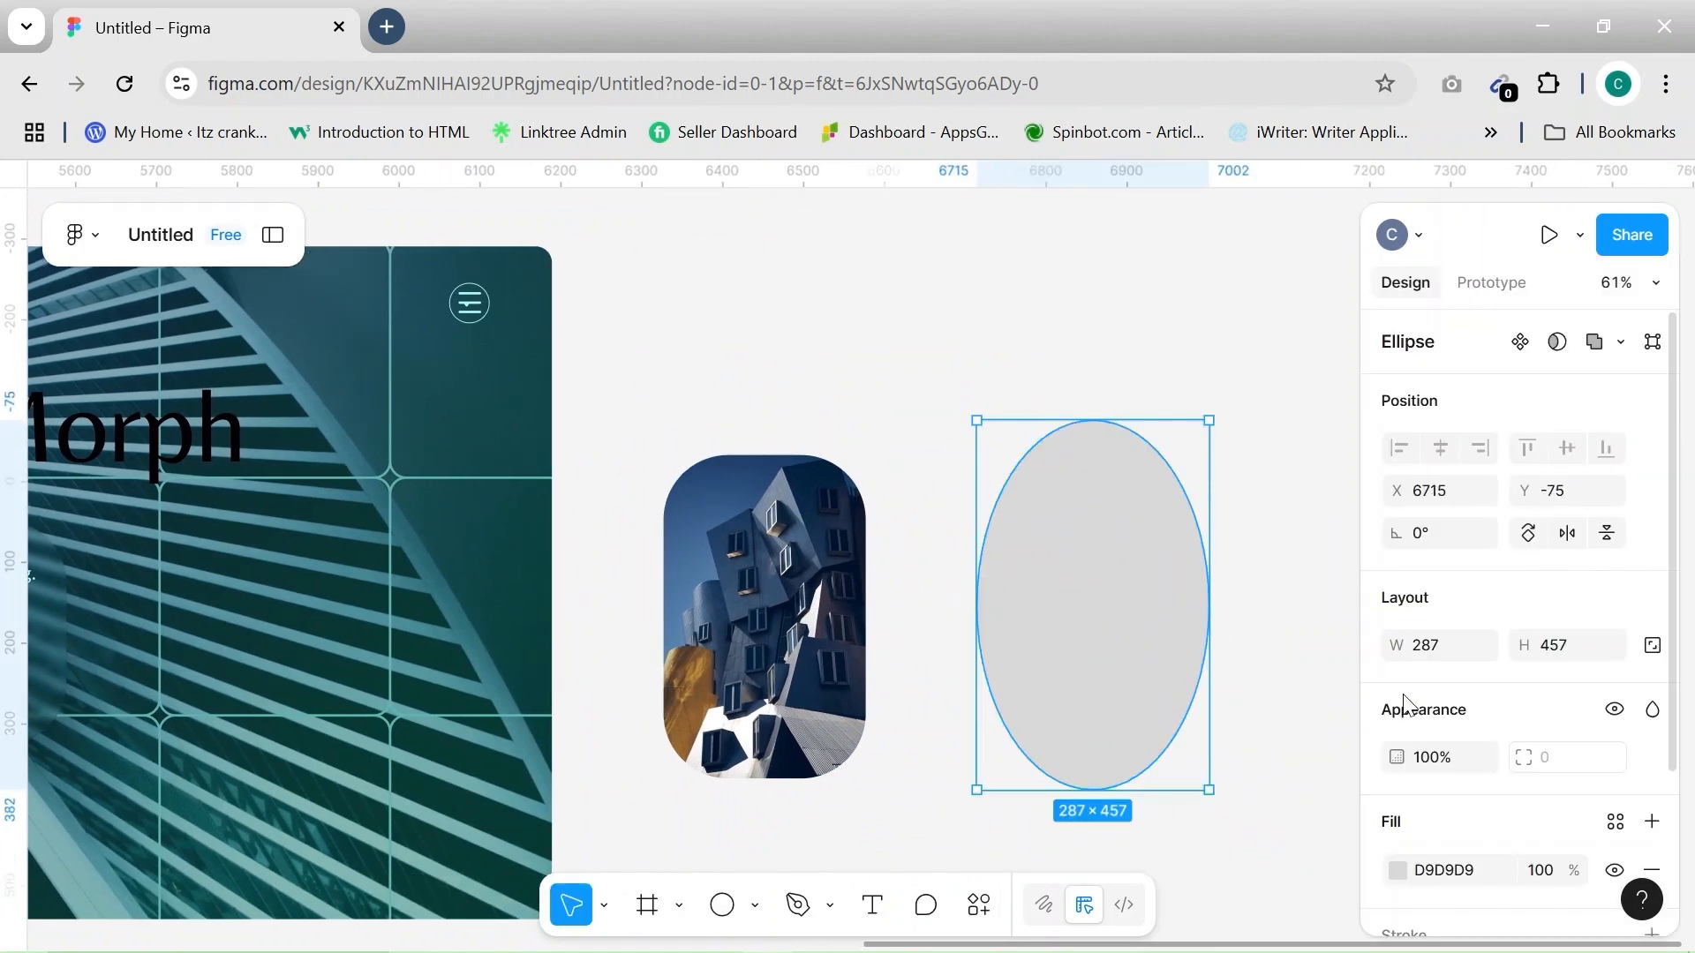
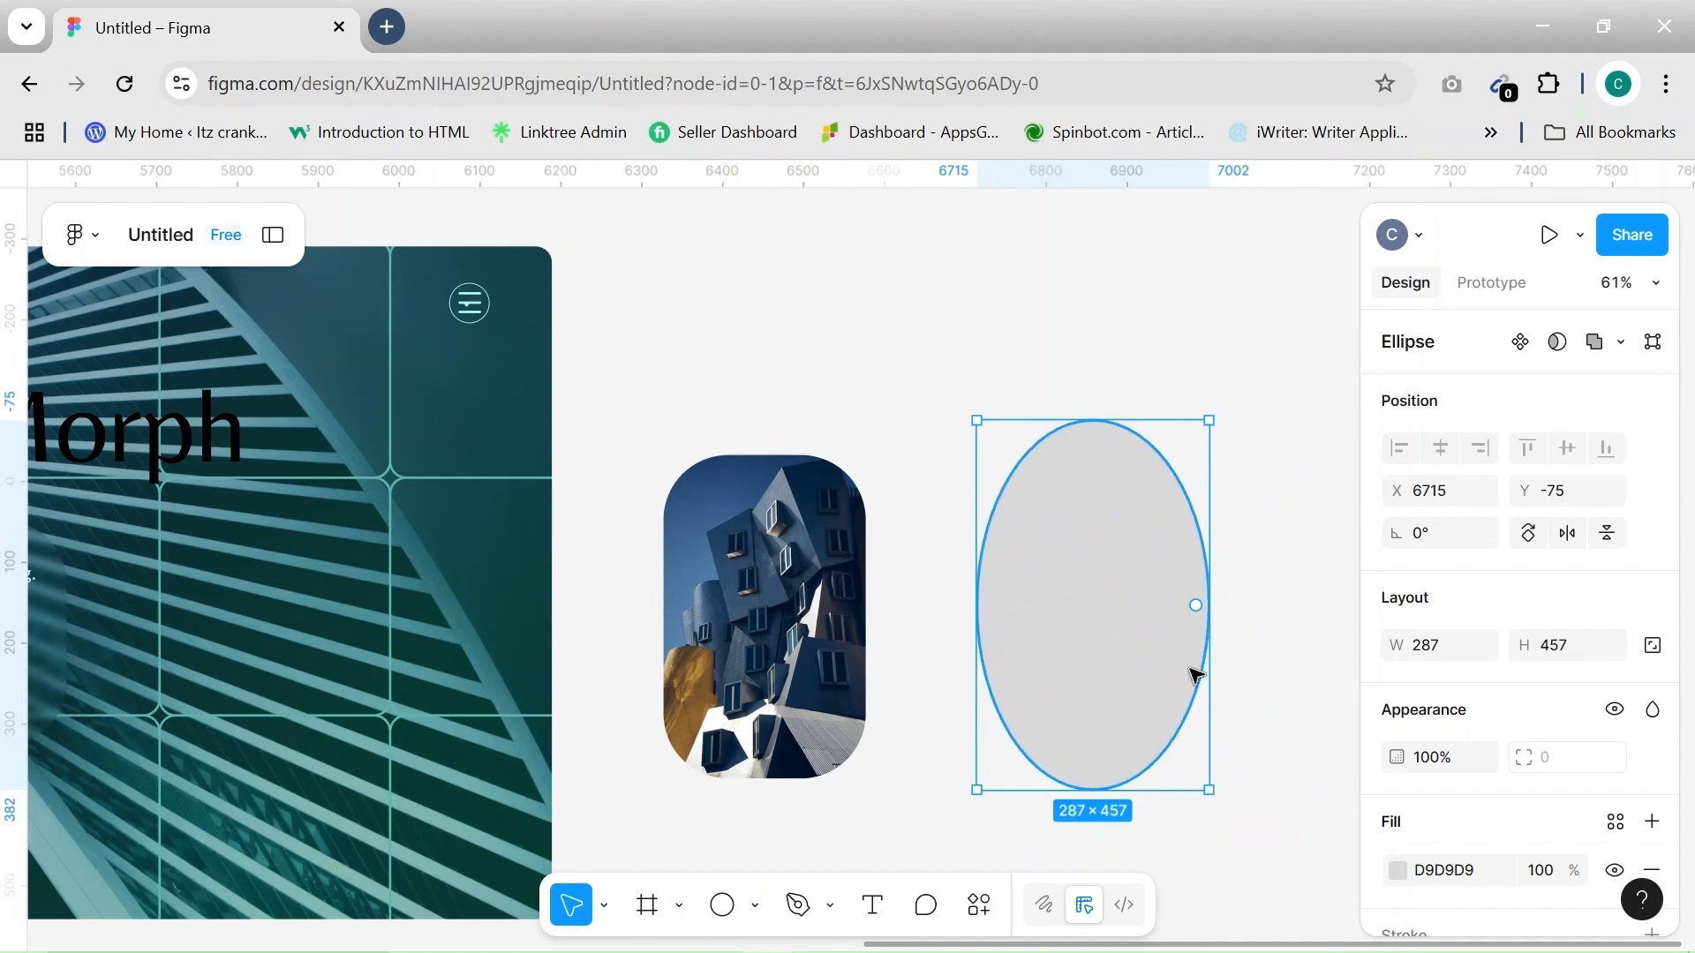
{"action": "left_click_drag", "start_coordinate": [1111, 636], "coordinate": [1088, 643]}
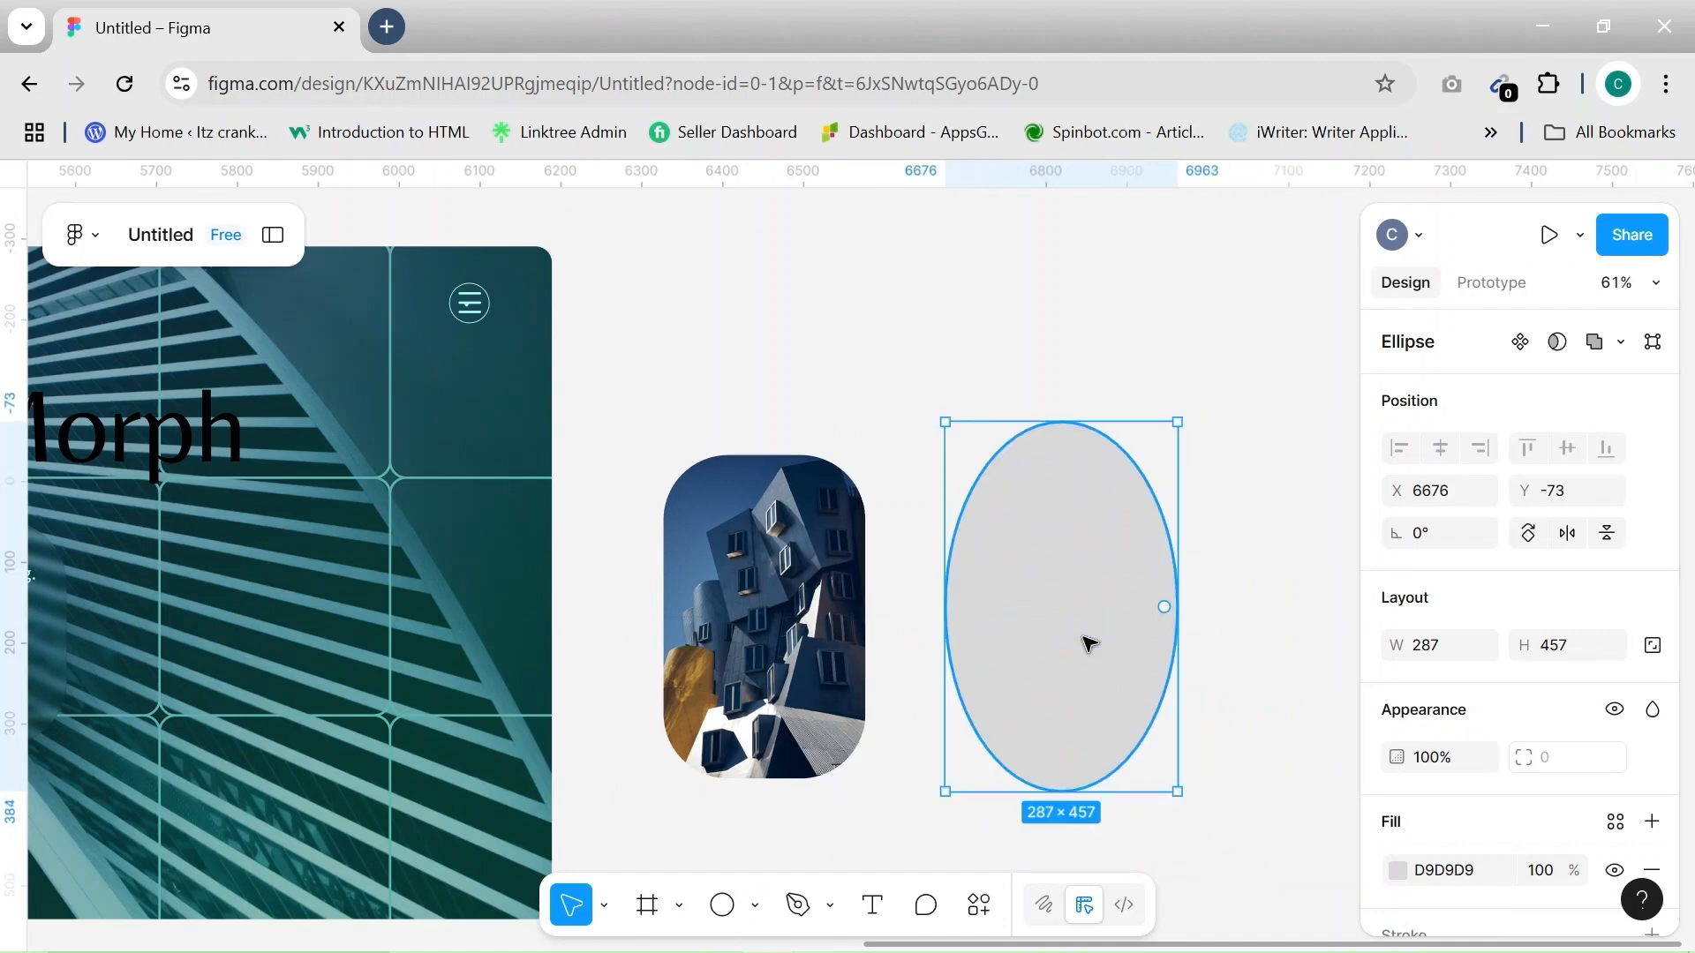
Fill the ellipse with the page colour 233B68
{"action": "scroll", "coordinate": [1499, 692], "scroll_direction": "down", "scroll_amount": 2}
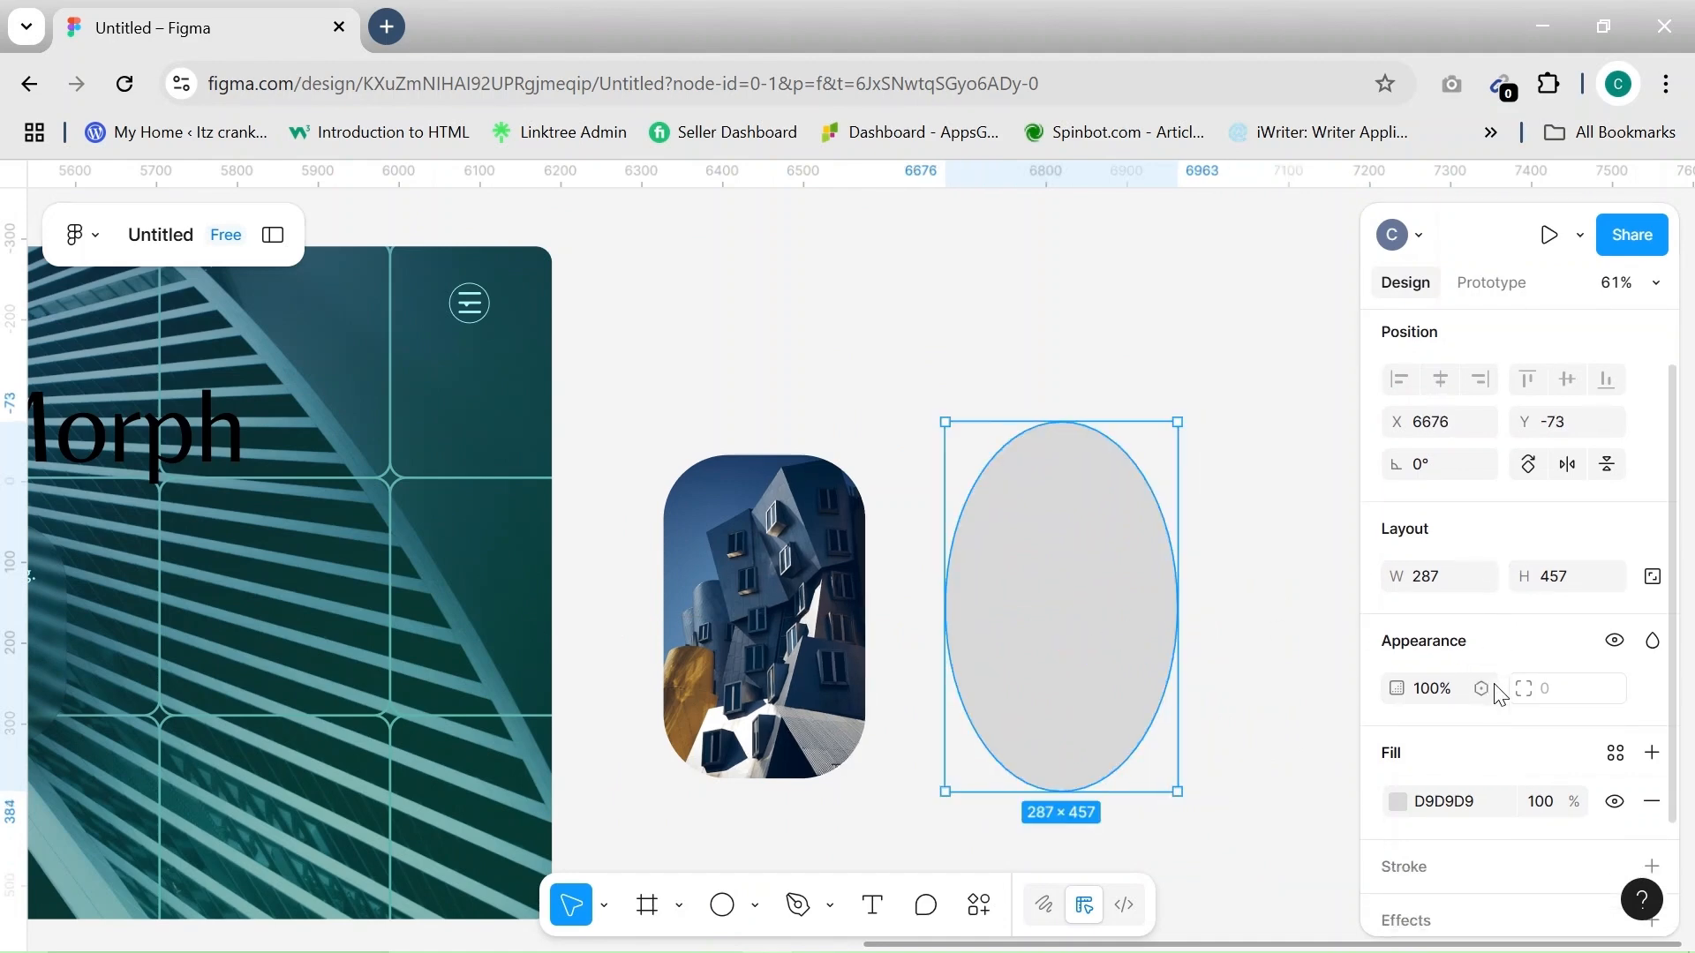
{"action": "left_click", "coordinate": [1401, 713]}
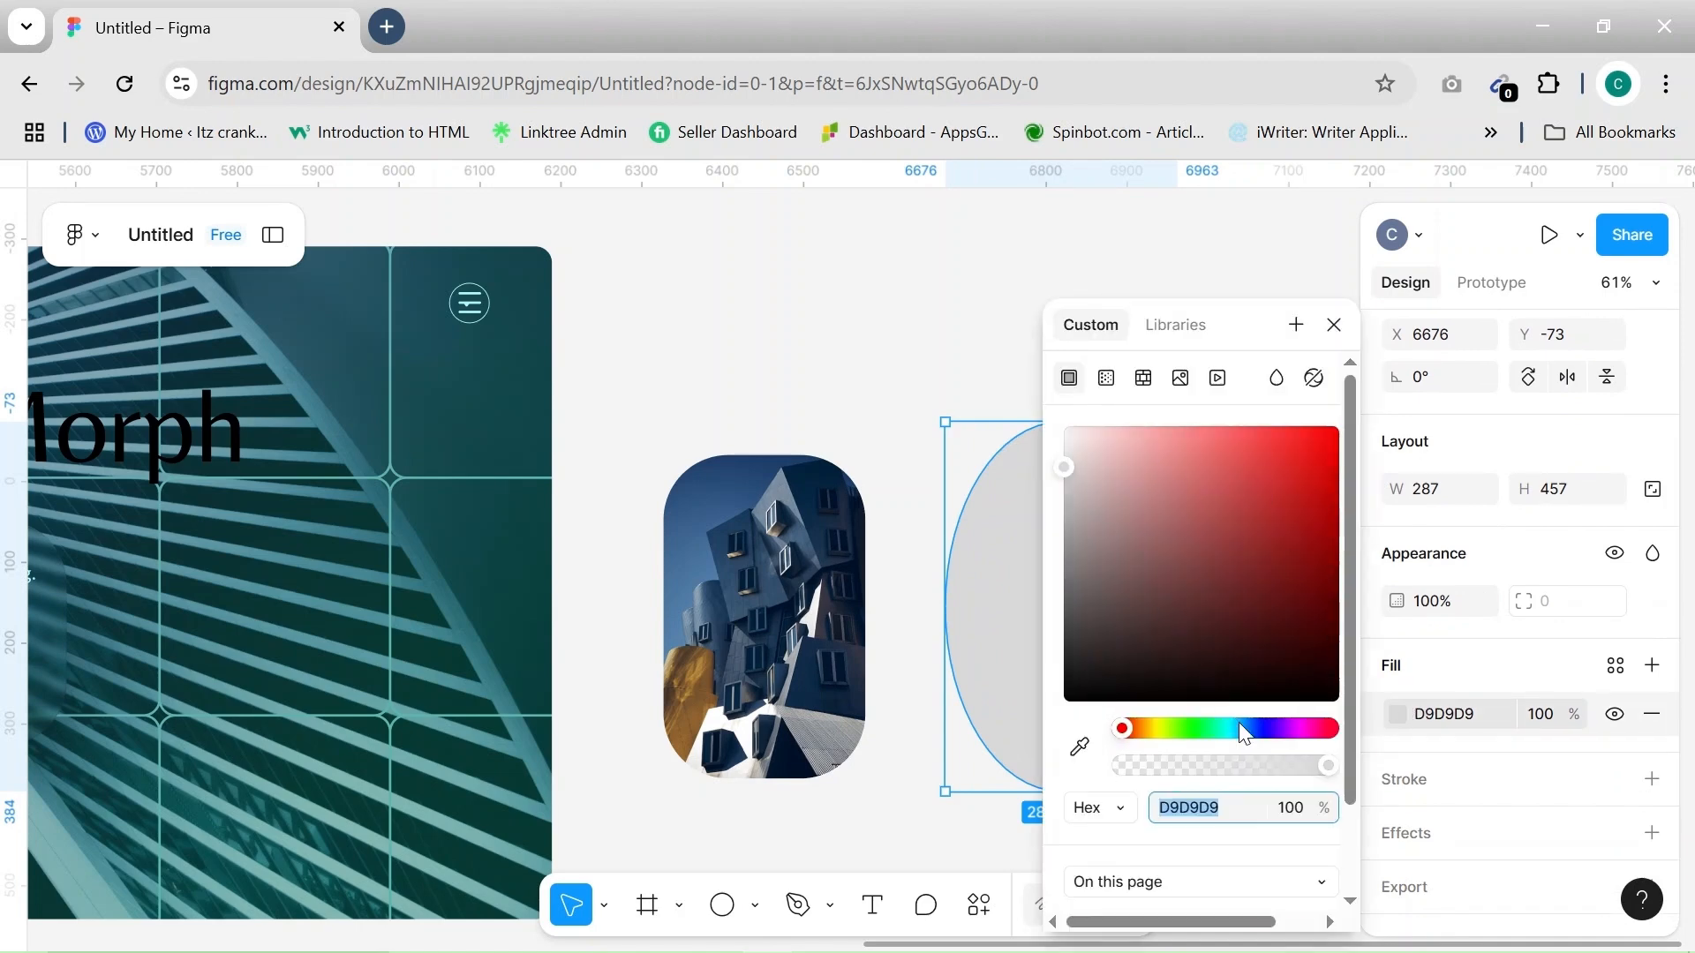
{"action": "scroll", "coordinate": [1240, 725], "scroll_direction": "down", "scroll_amount": 2}
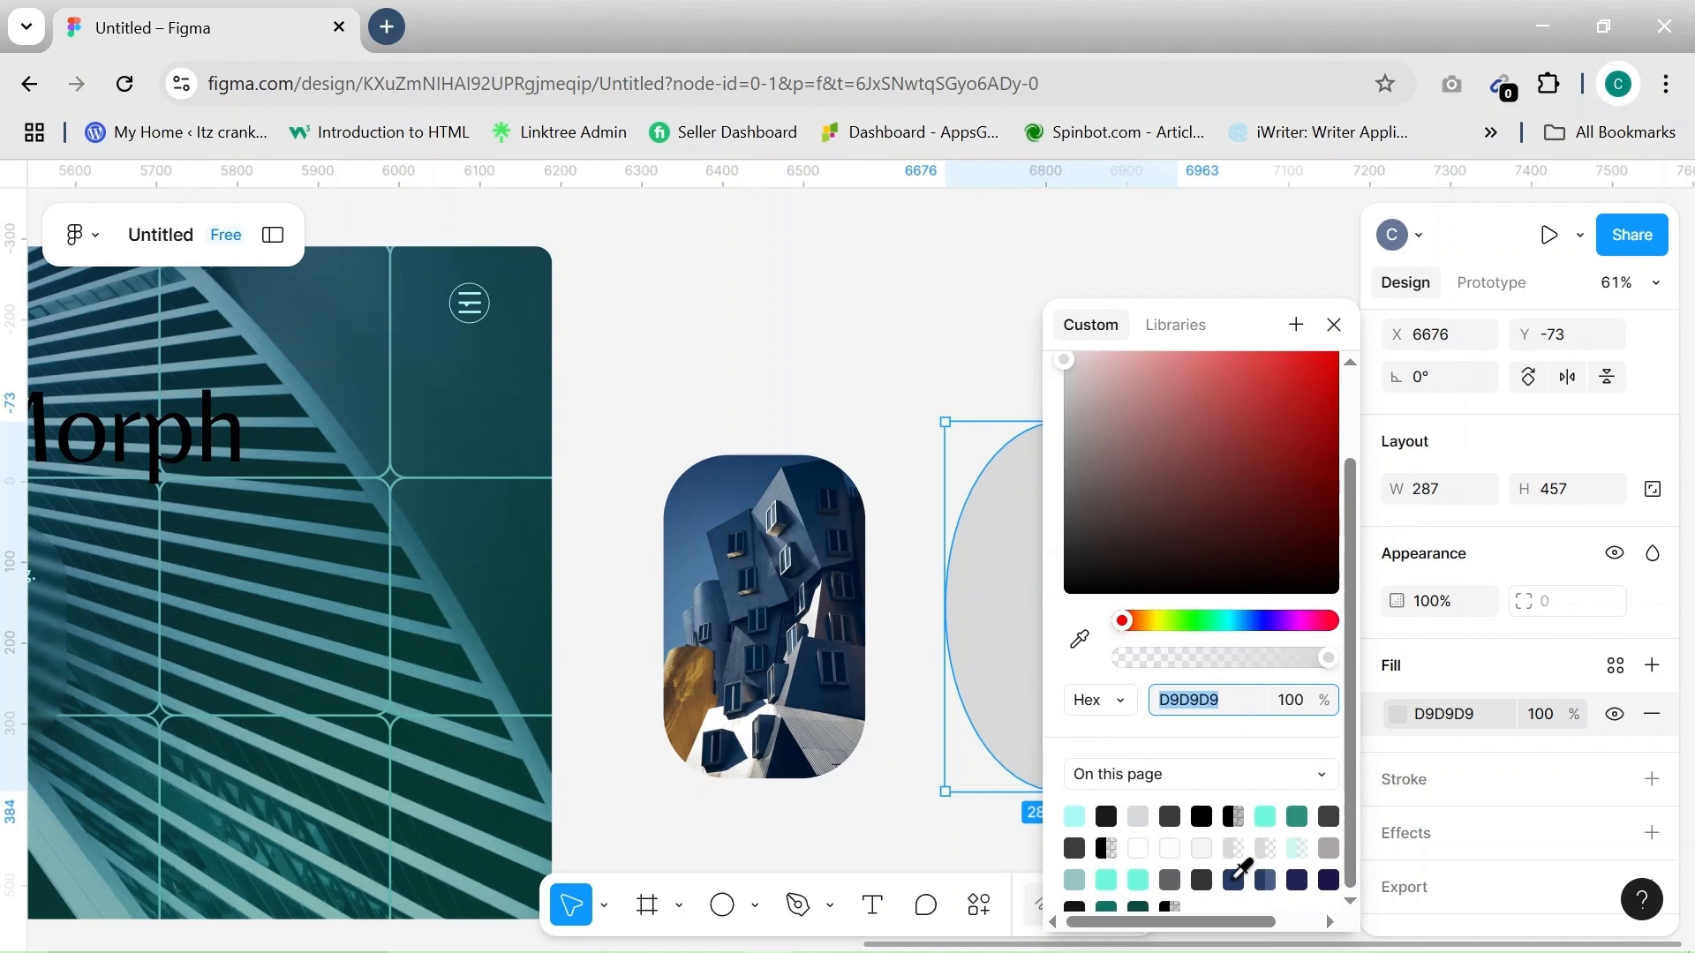
{"action": "left_click", "coordinate": [1235, 877]}
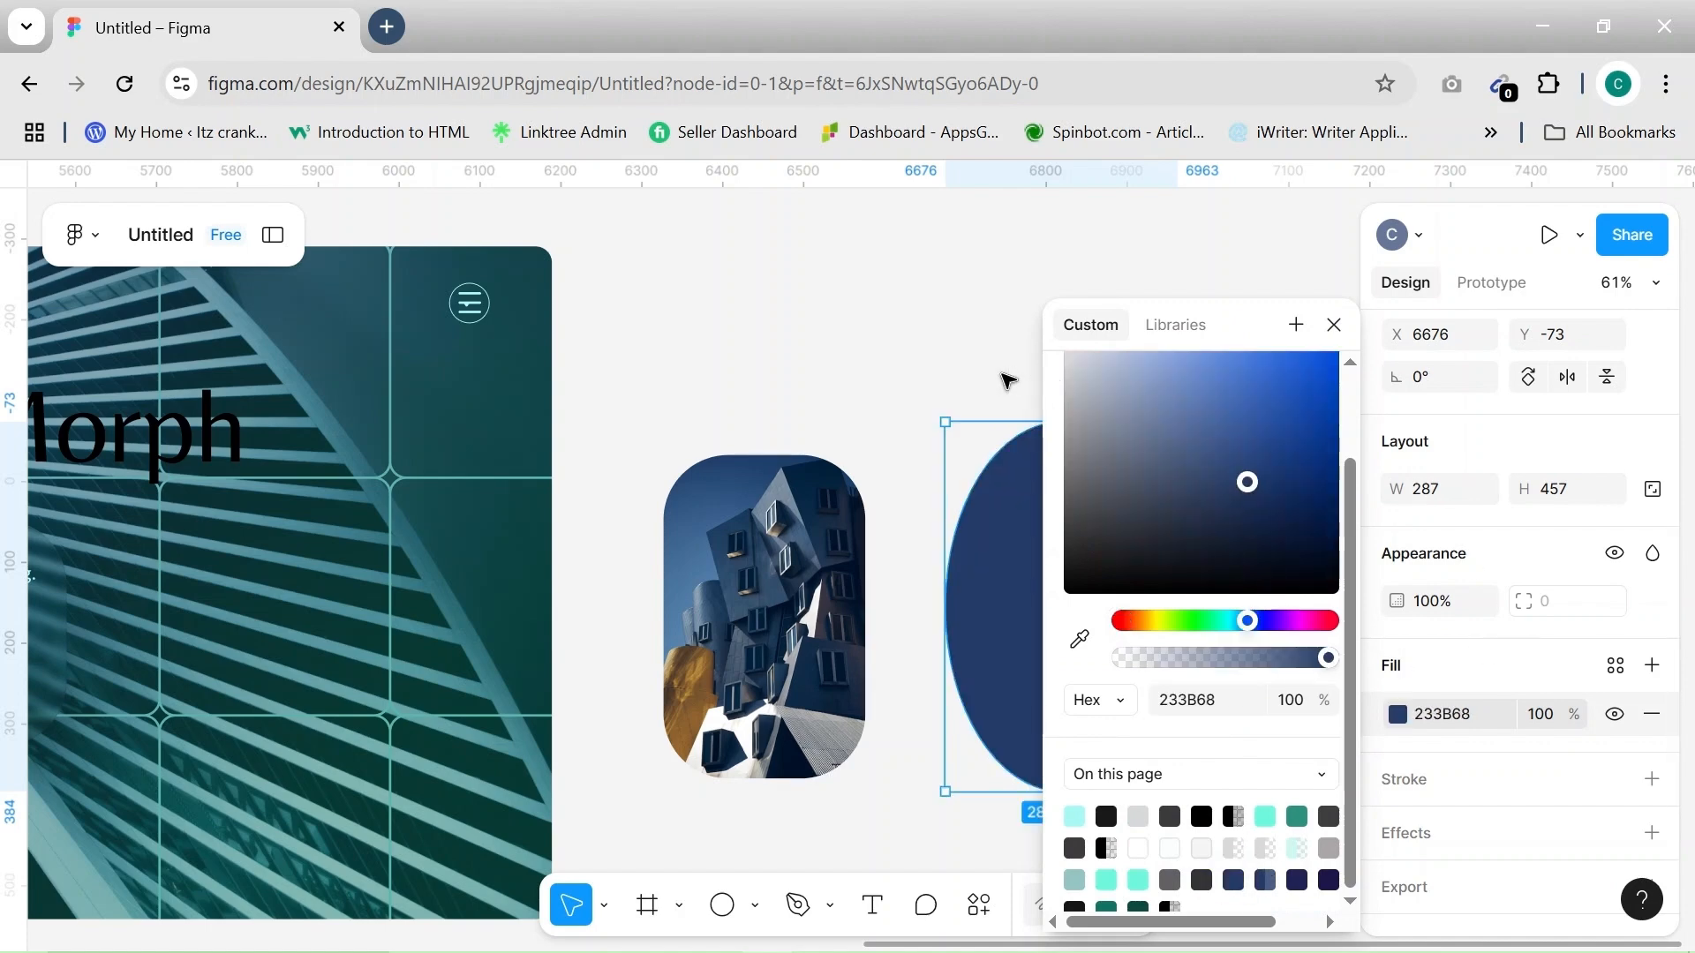
Add an effect to the ellipse and change its type to Layer blur
{"action": "scroll", "coordinate": [1469, 706], "scroll_direction": "down", "scroll_amount": 1}
{"action": "left_click", "coordinate": [1407, 788]}
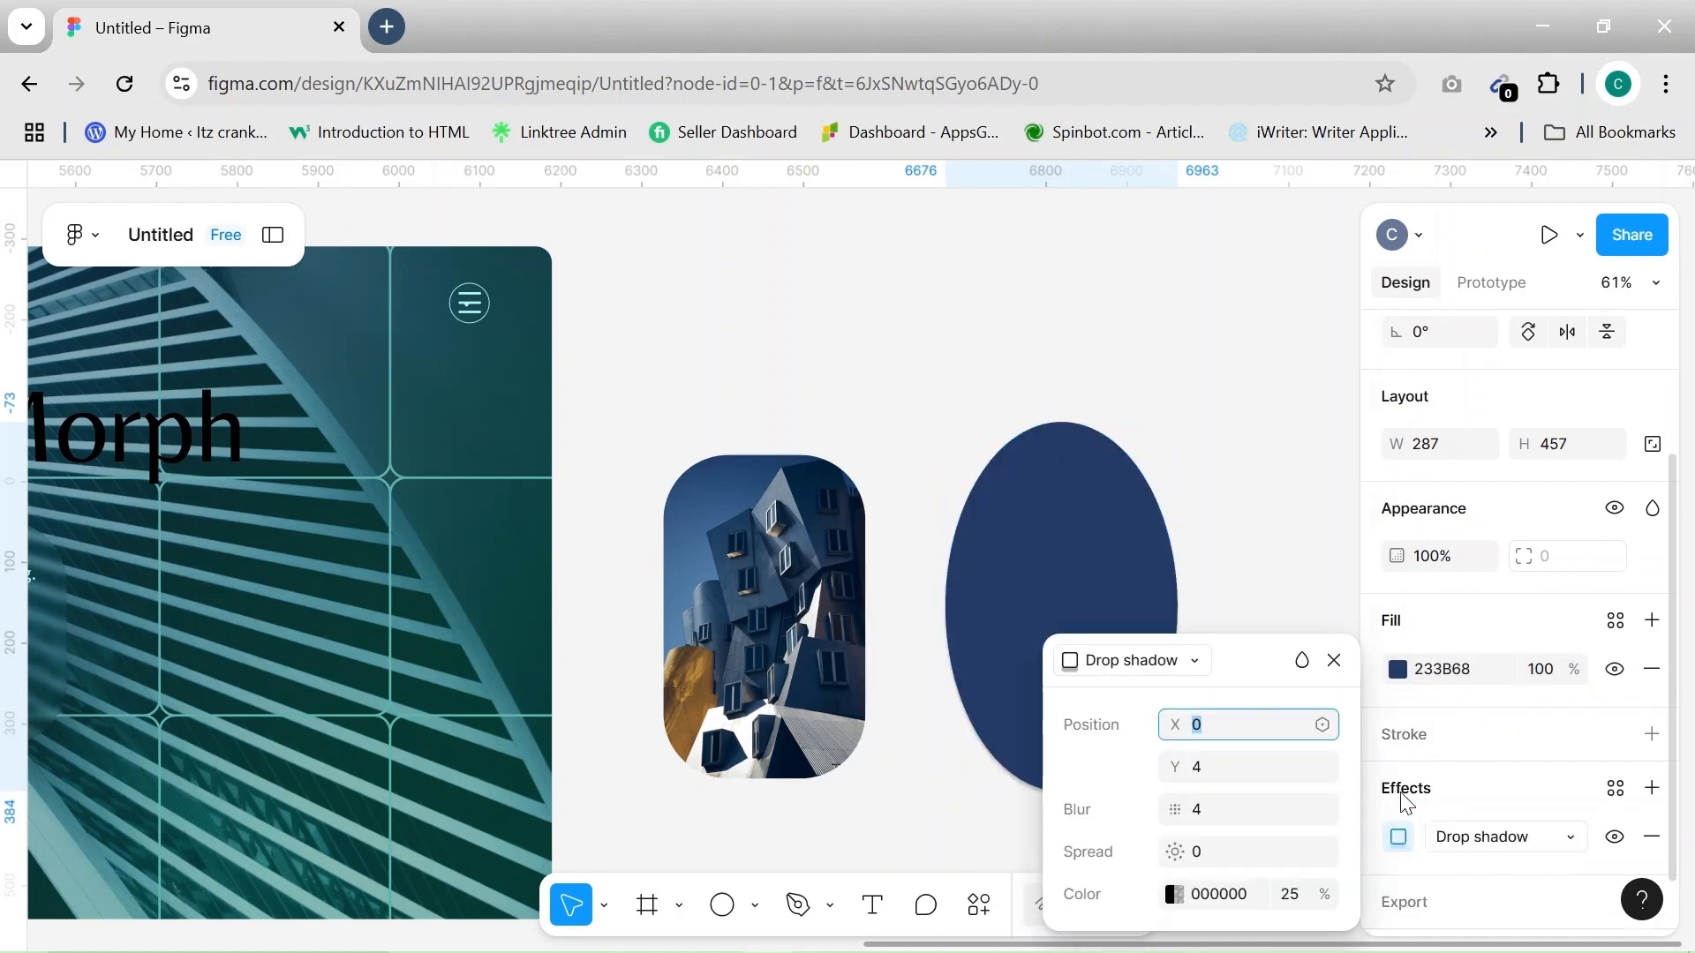
{"action": "left_click", "coordinate": [1177, 662]}
{"action": "left_click", "coordinate": [1162, 693]}
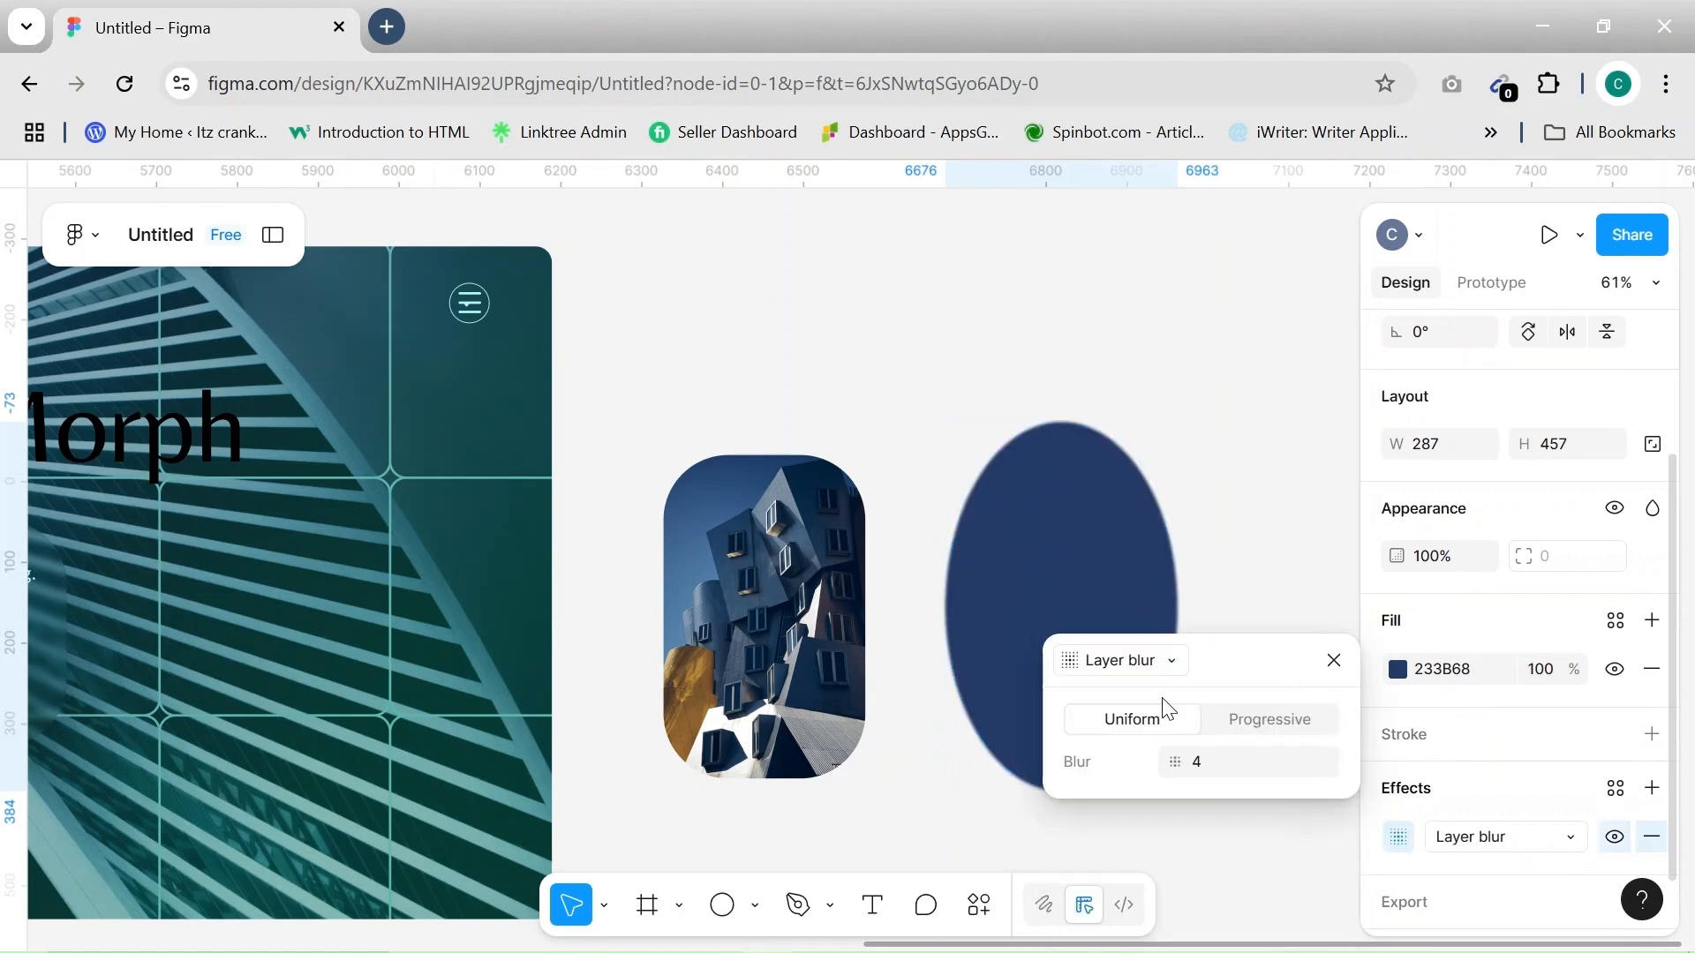
Set the ellipse's uniform layer blur to 100
{"action": "left_click", "coordinate": [1244, 764]}
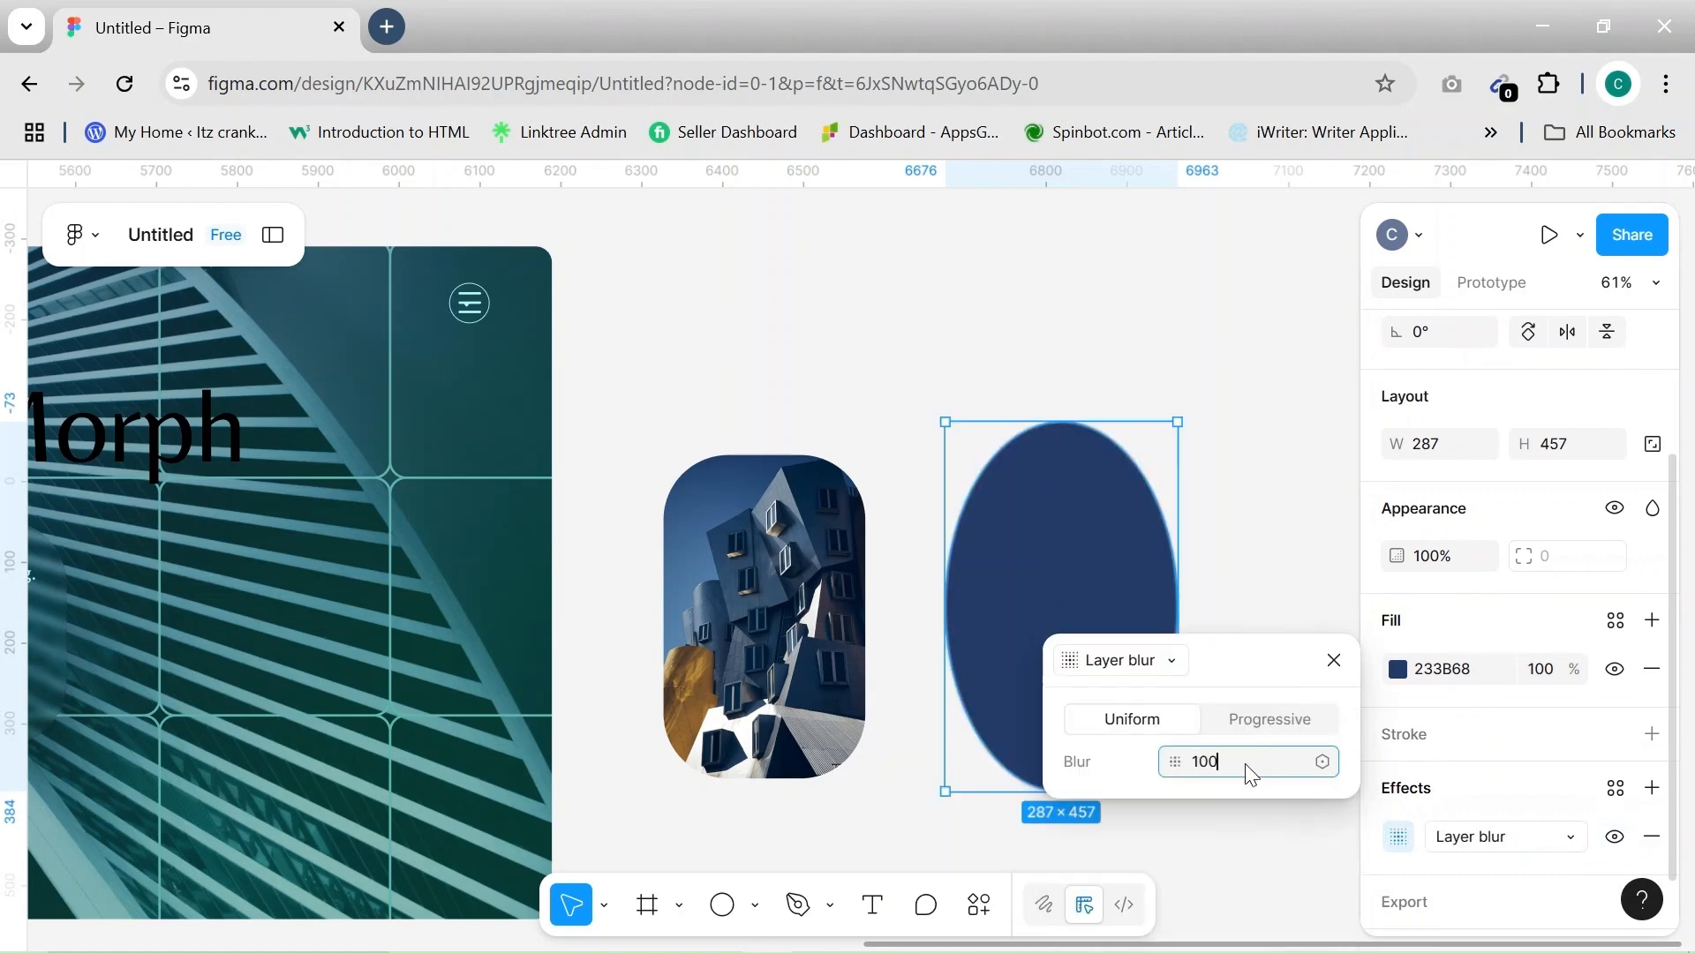
{"action": "left_click", "coordinate": [1269, 568]}
{"action": "left_click", "coordinate": [1077, 622]}
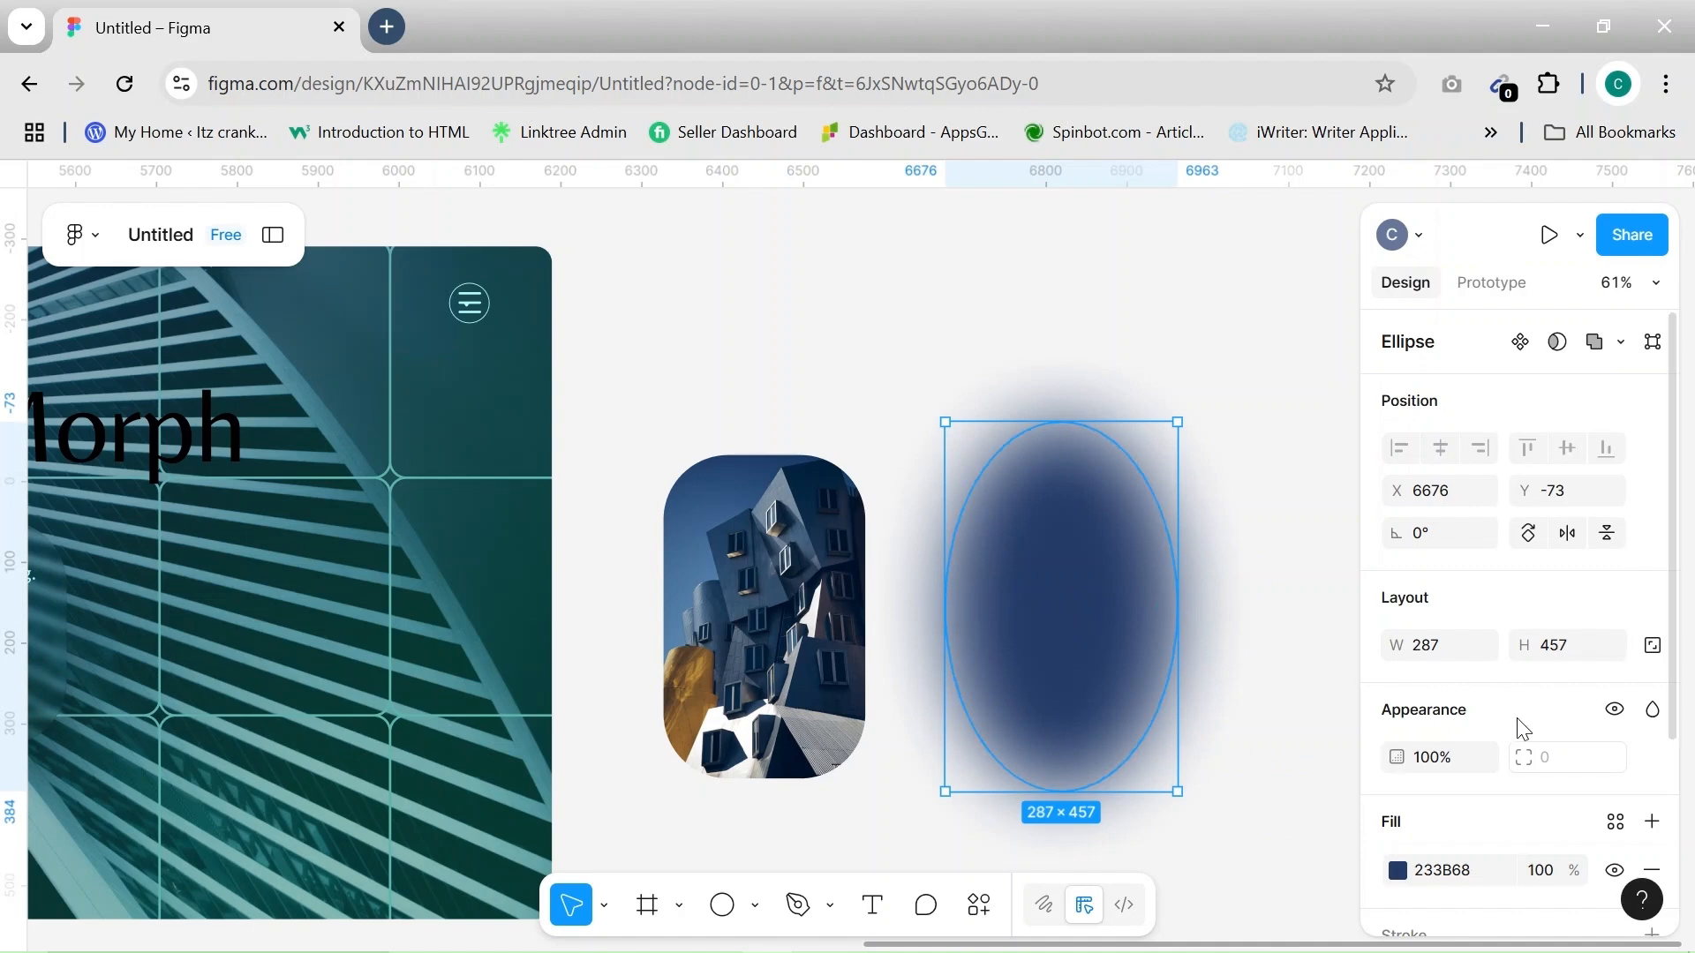
Reduce the opacity of the ellipse's fill to 10%
{"action": "scroll", "coordinate": [1523, 722], "scroll_direction": "down", "scroll_amount": 2}
{"action": "left_click", "coordinate": [1540, 734]}
{"action": "type", "text": "10"}
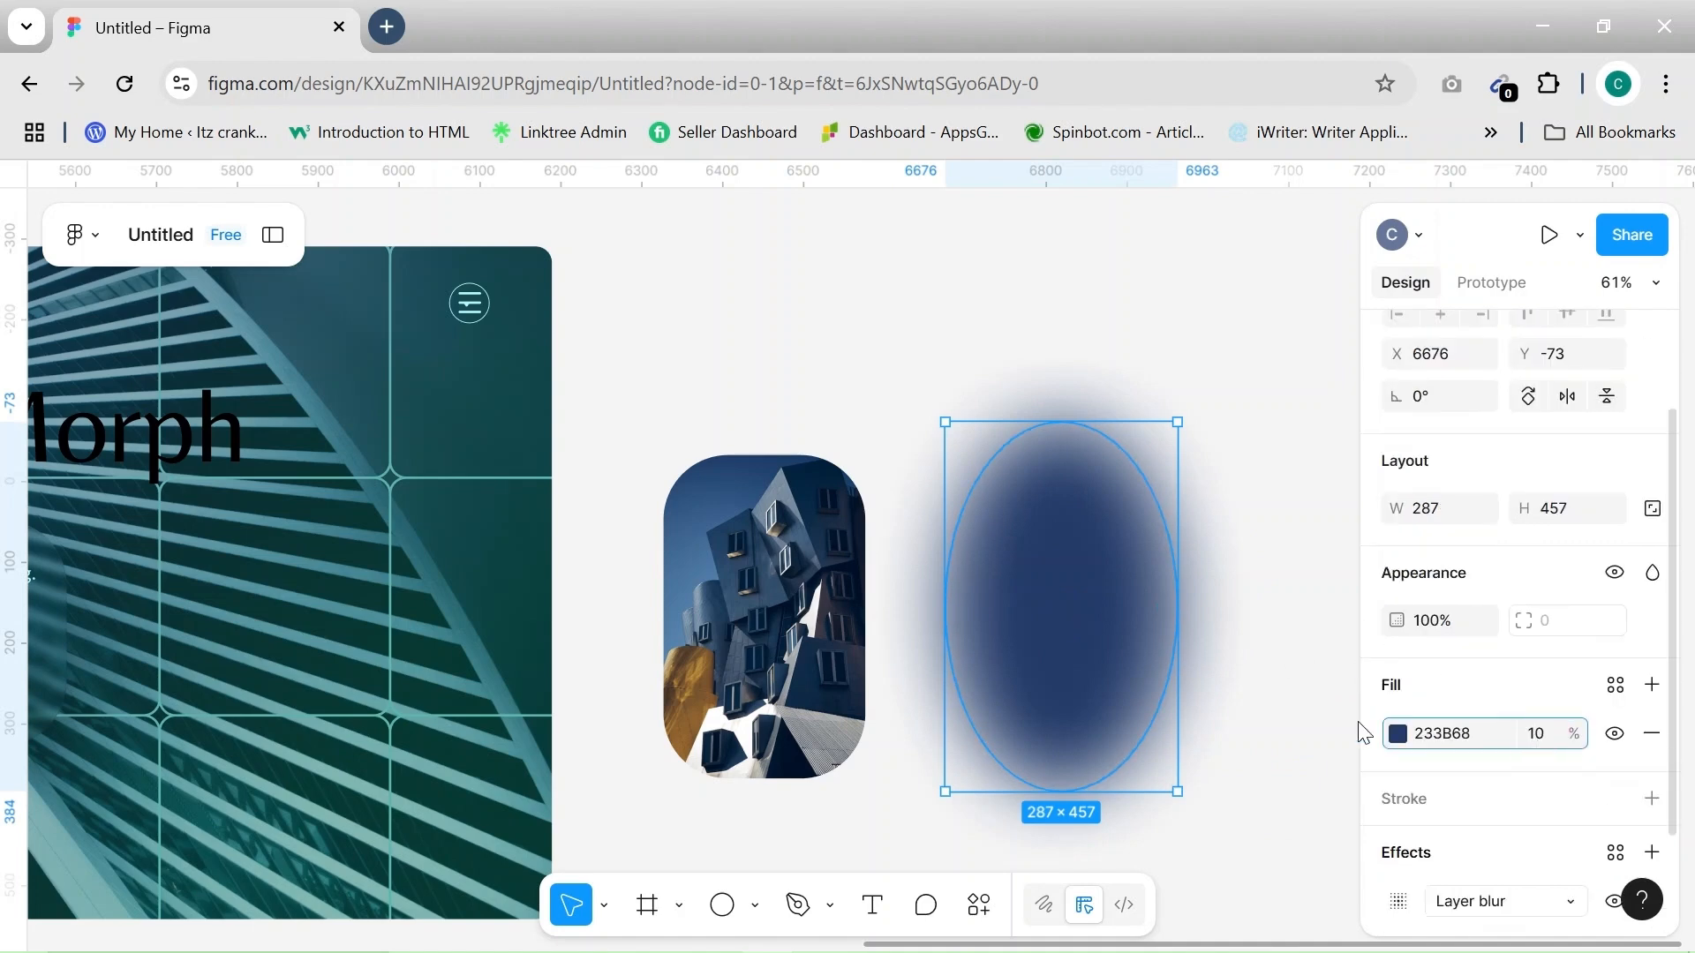
{"action": "left_click", "coordinate": [1256, 703]}
Move the blurred ellipse over the building image and set its fill opacity to 30%
{"action": "left_click", "coordinate": [1120, 617]}
{"action": "left_click_drag", "start_coordinate": [1130, 649], "coordinate": [781, 617]}
{"action": "scroll", "coordinate": [770, 654], "scroll_direction": "up", "scroll_amount": 5}
{"action": "scroll", "coordinate": [1576, 786], "scroll_direction": "down", "scroll_amount": 1}
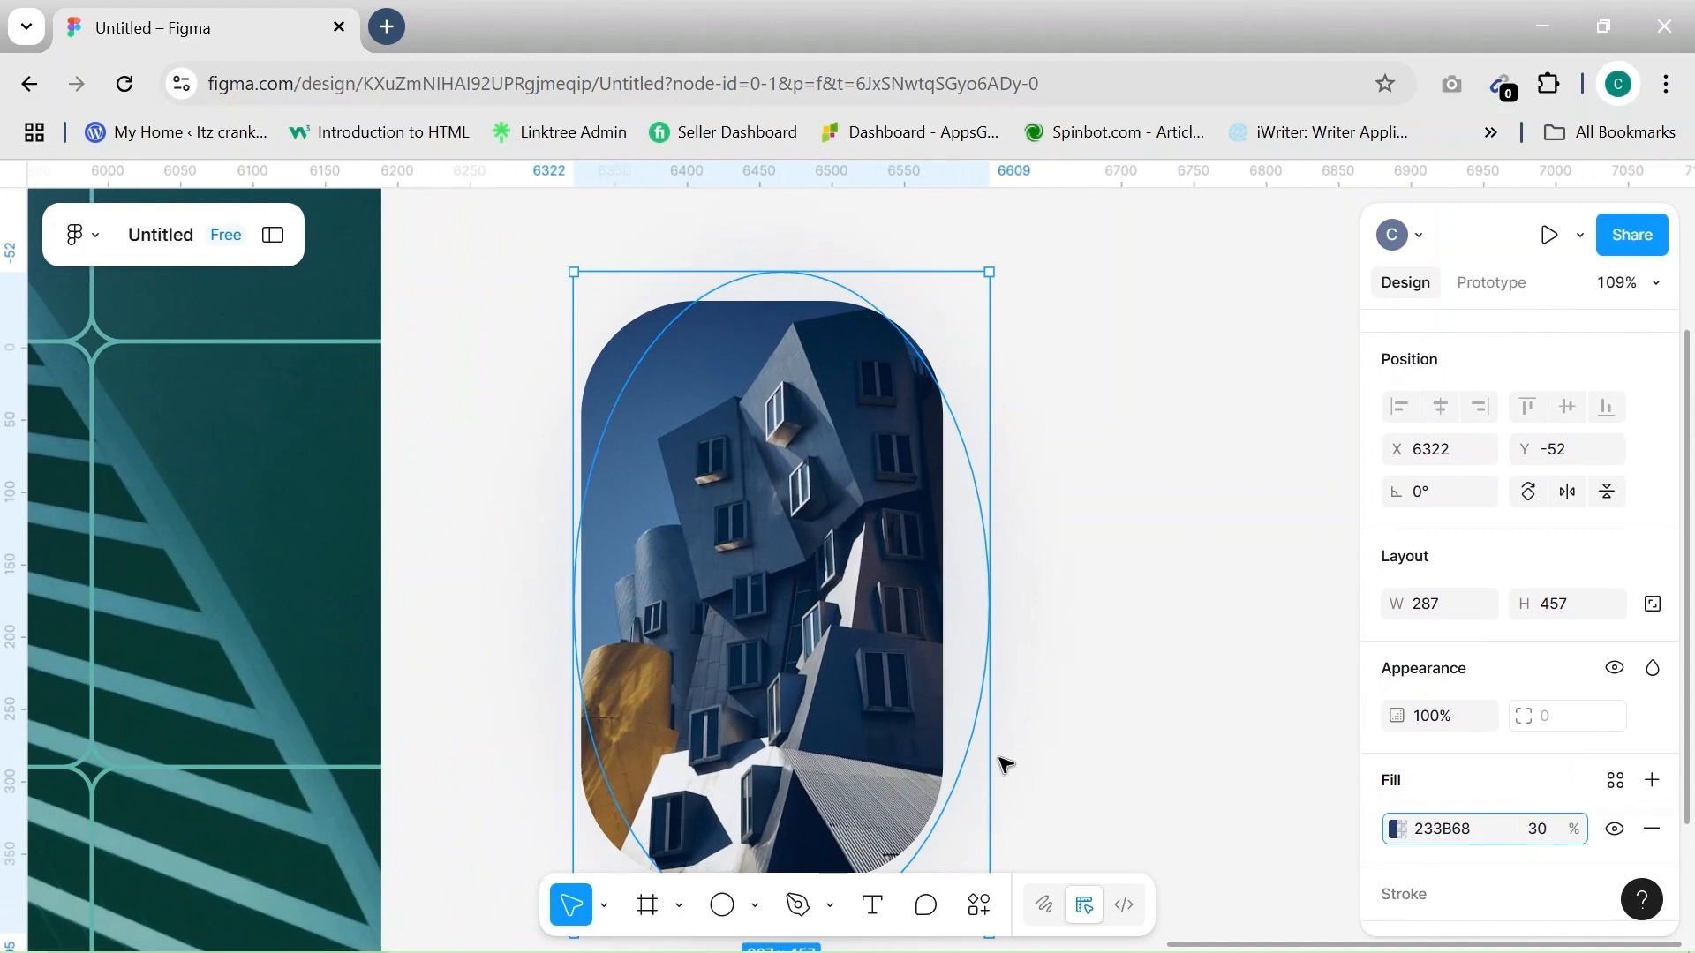
{"action": "key", "text": "Return"}
{"action": "left_click_drag", "start_coordinate": [806, 609], "coordinate": [753, 609]}
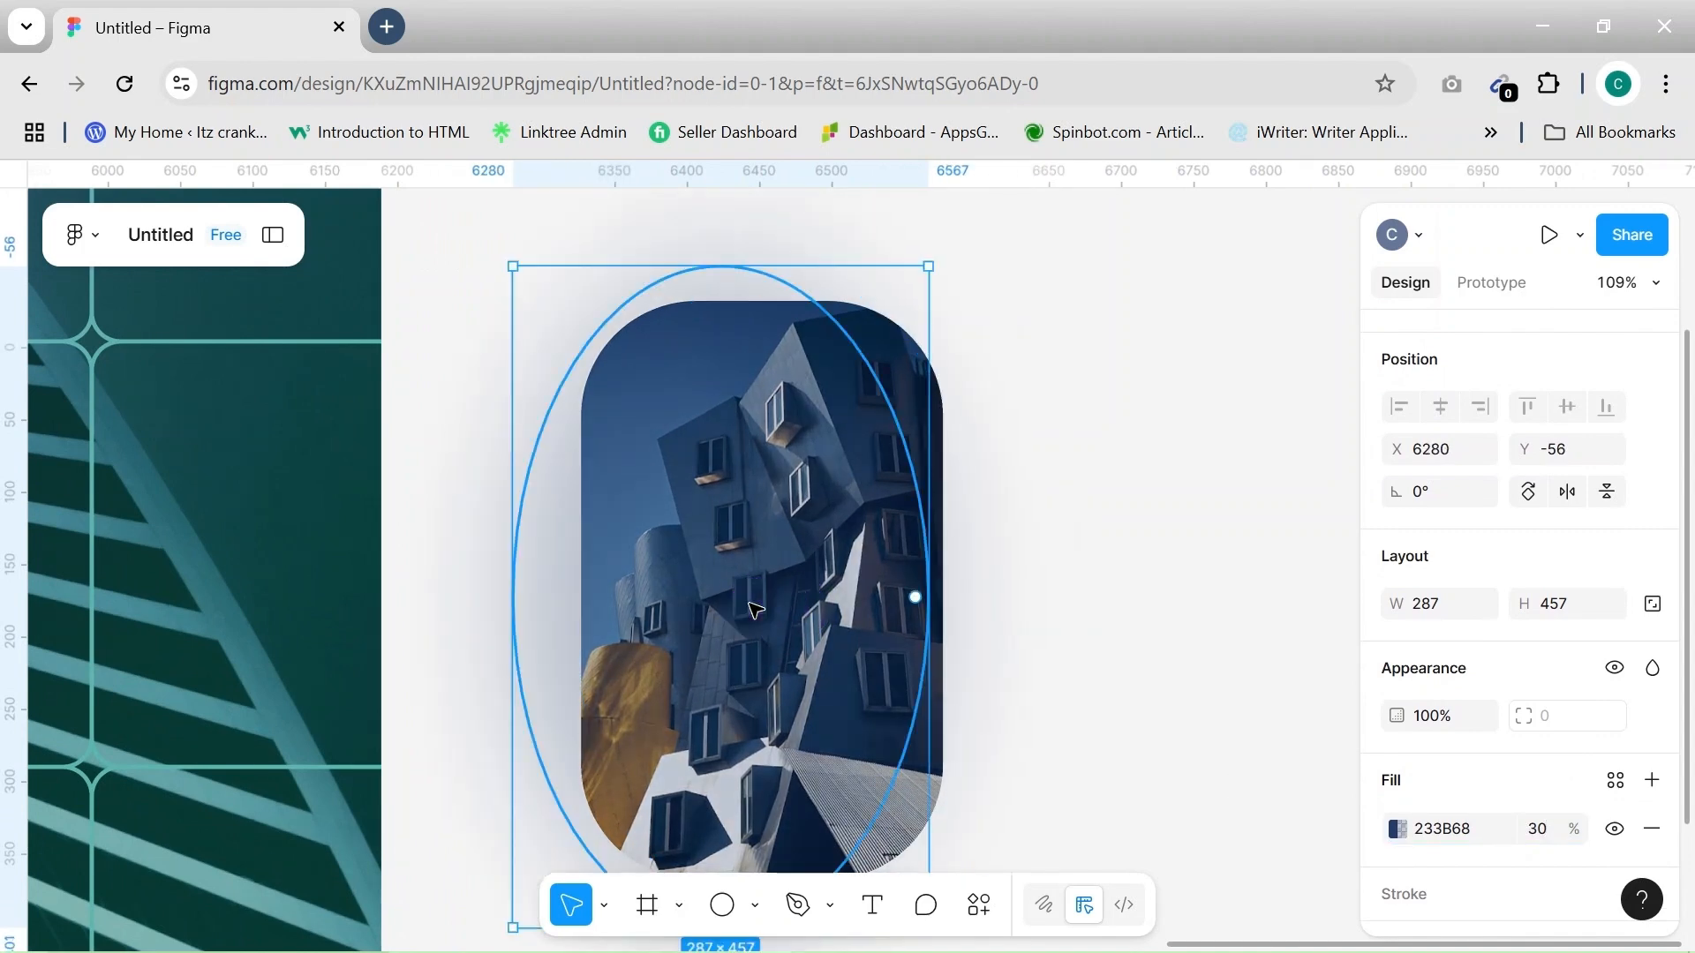
Change the ellipse's fill to a linear gradient and set the 100% stop to colour 233B68
{"action": "left_click", "coordinate": [1397, 829]}
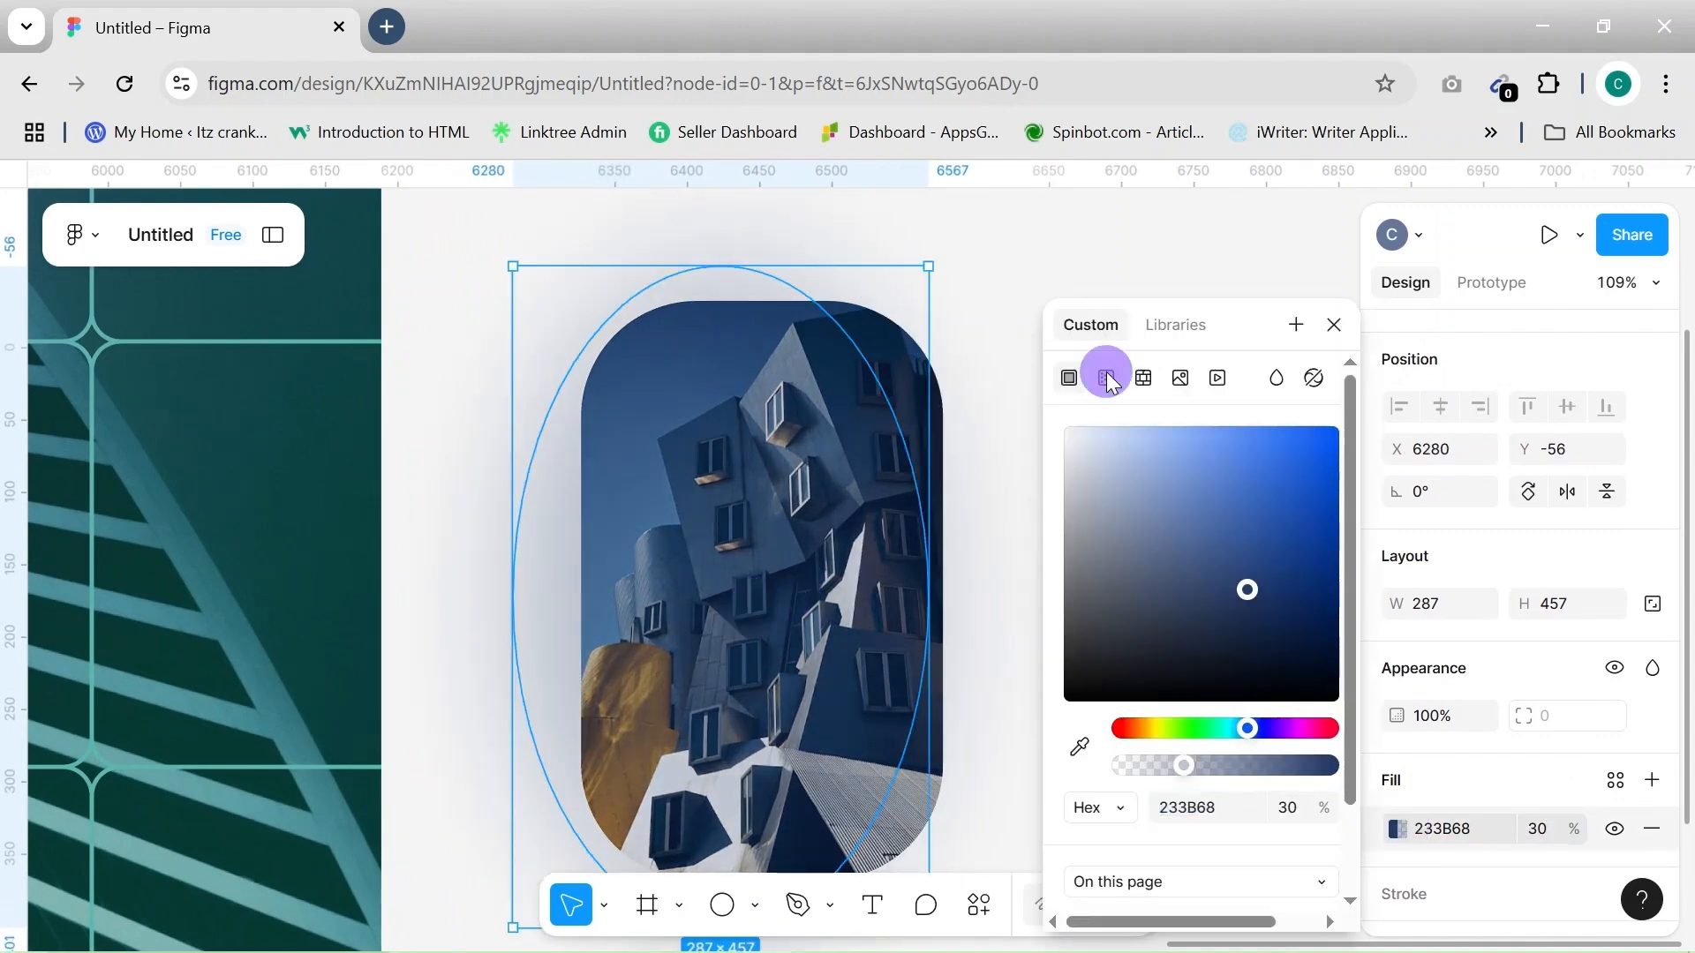
{"action": "left_click", "coordinate": [1108, 378]}
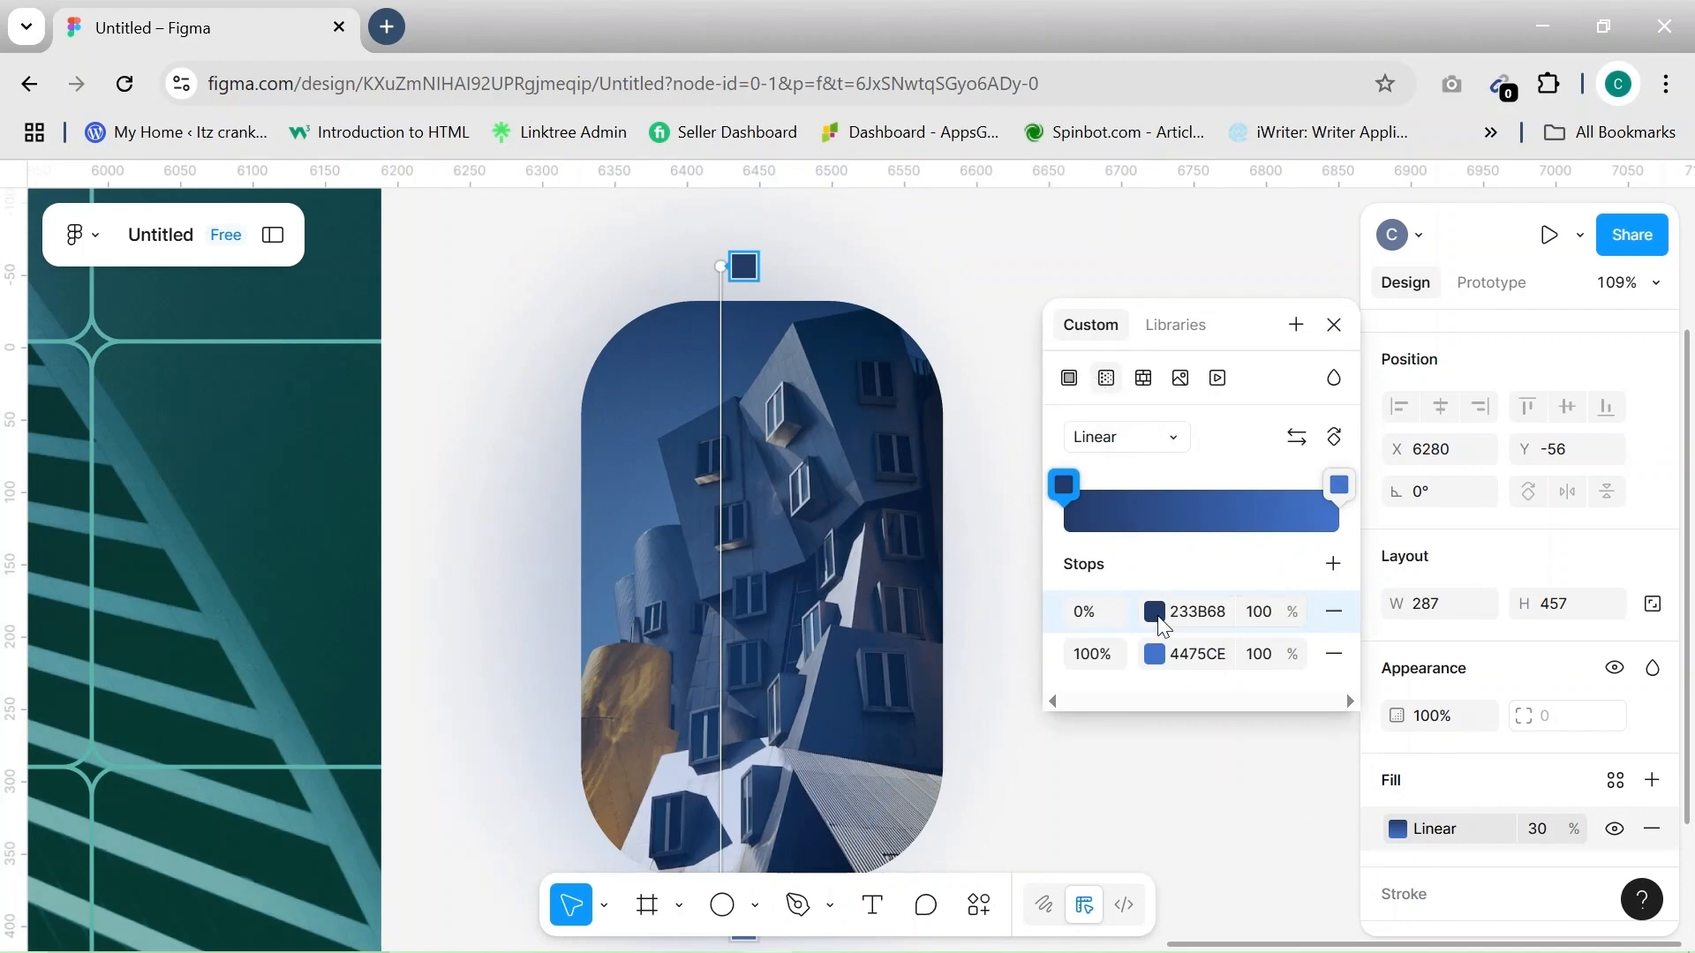
{"action": "left_click", "coordinate": [1158, 657]}
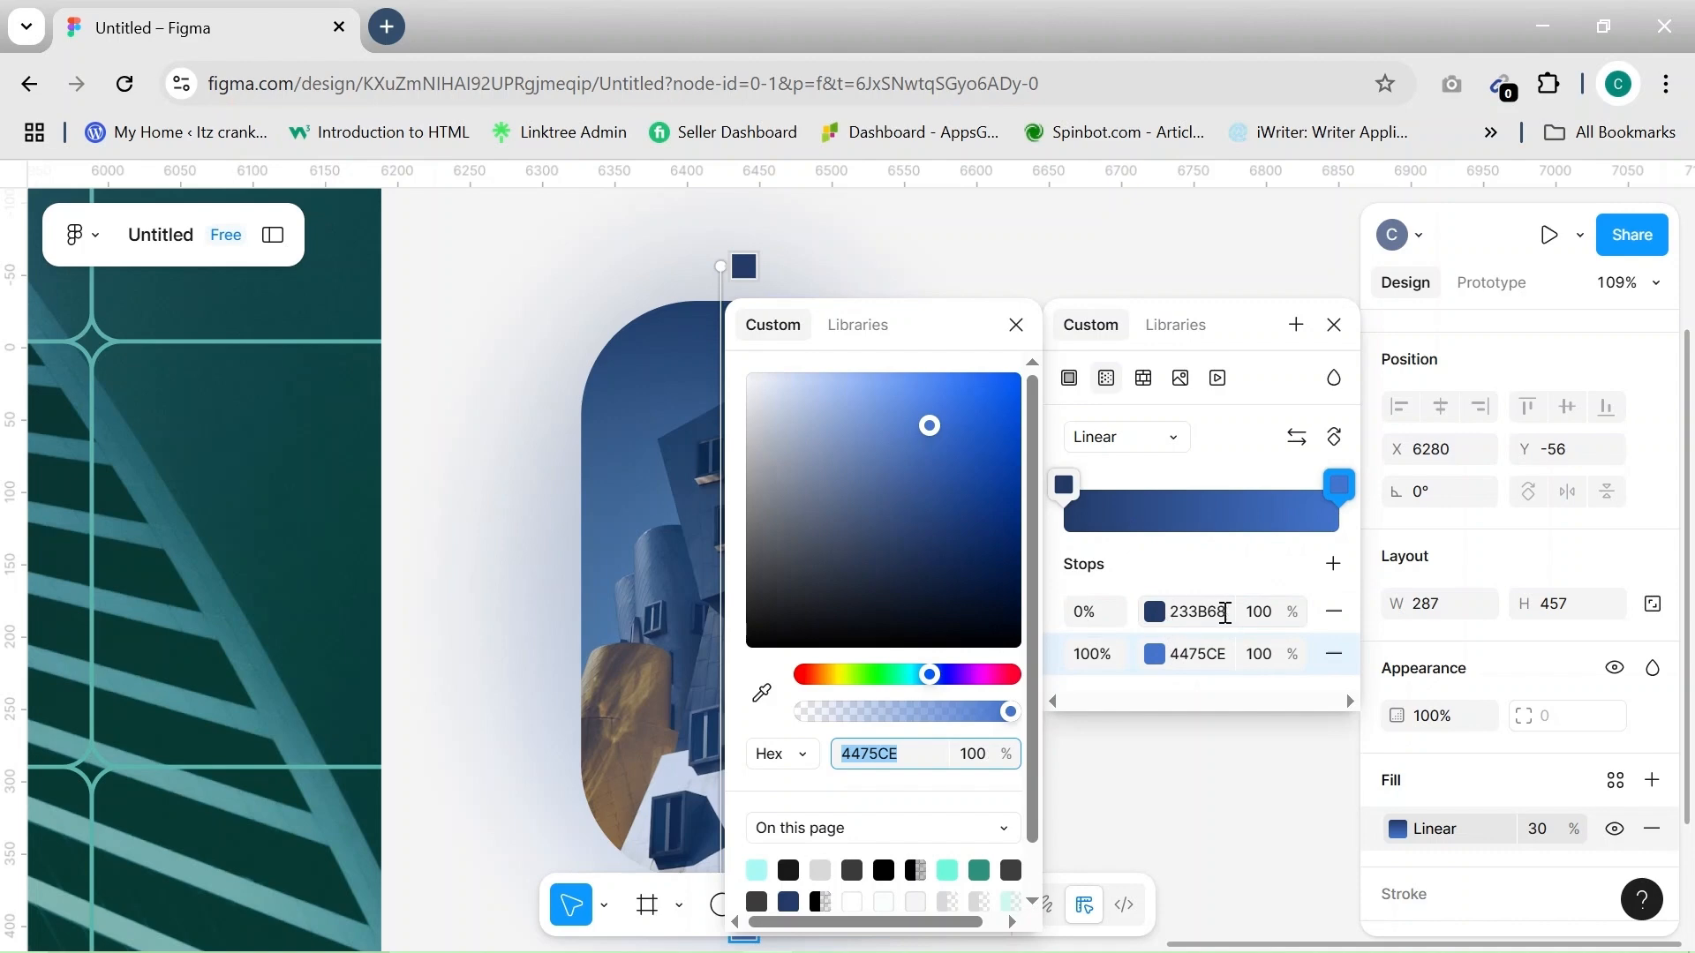
{"action": "left_click", "coordinate": [1225, 613]}
{"action": "key", "text": "ctrl+c"}
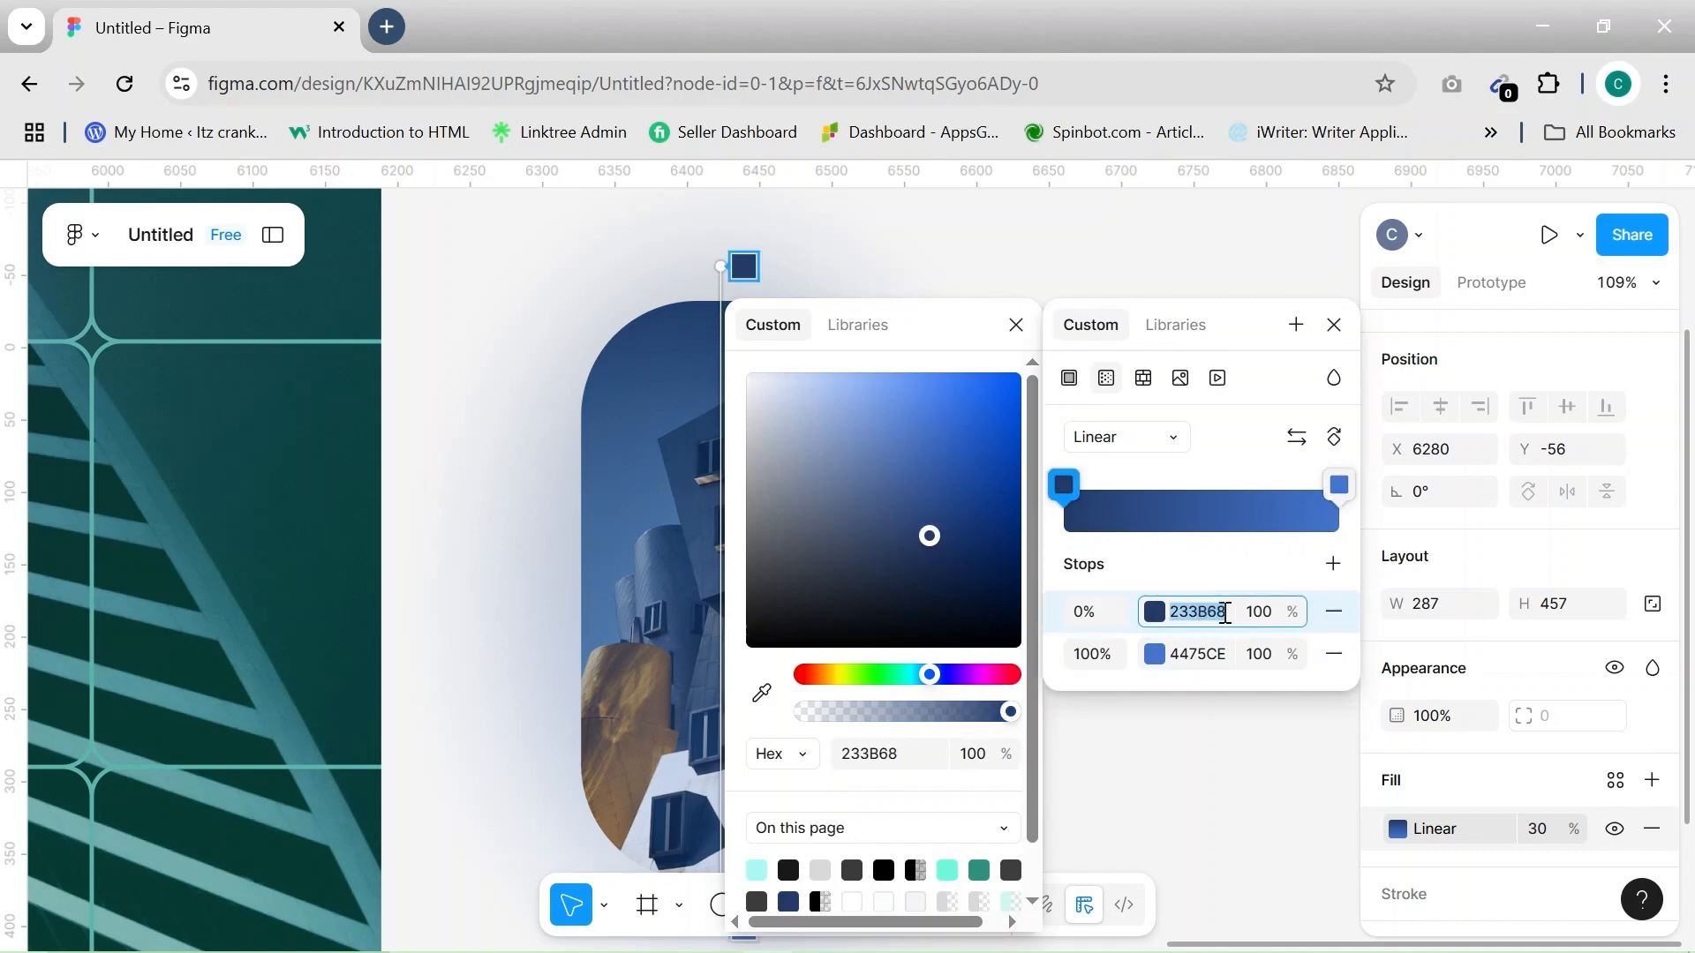
{"action": "left_click", "coordinate": [1225, 655]}
{"action": "key", "text": "ctrl+v"}
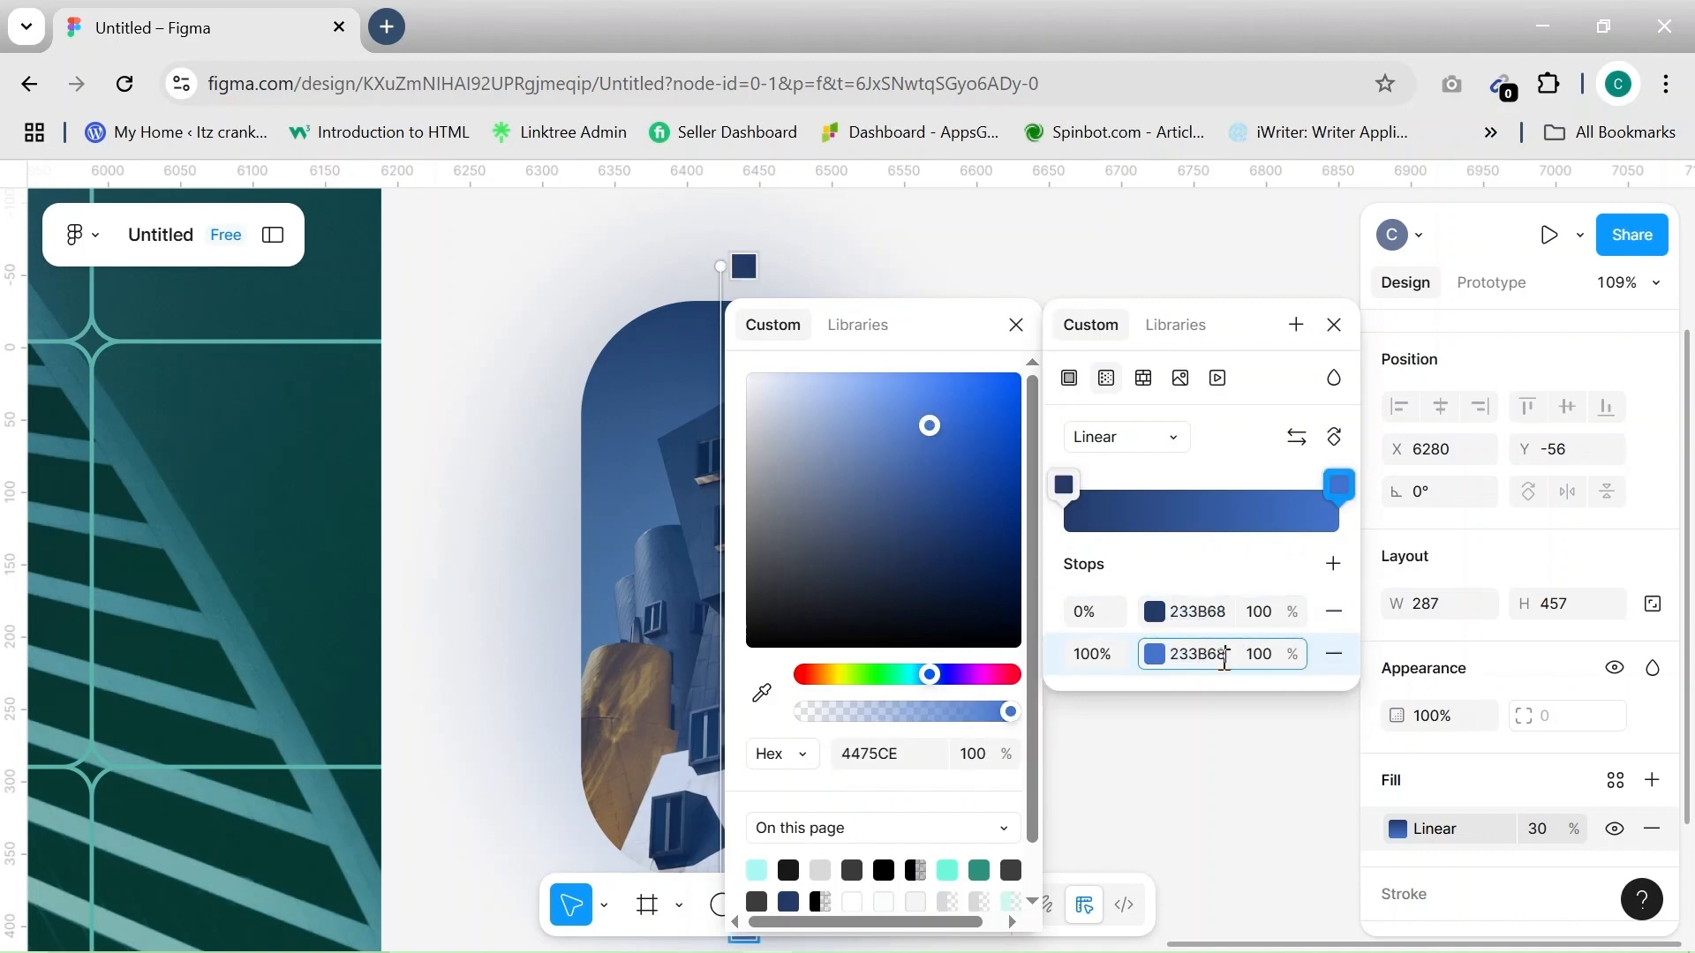
Set the gradient's 0% stop to the turquoise page colour 6EF8DC
{"action": "left_click", "coordinate": [1154, 613]}
{"action": "left_click", "coordinate": [1154, 614]}
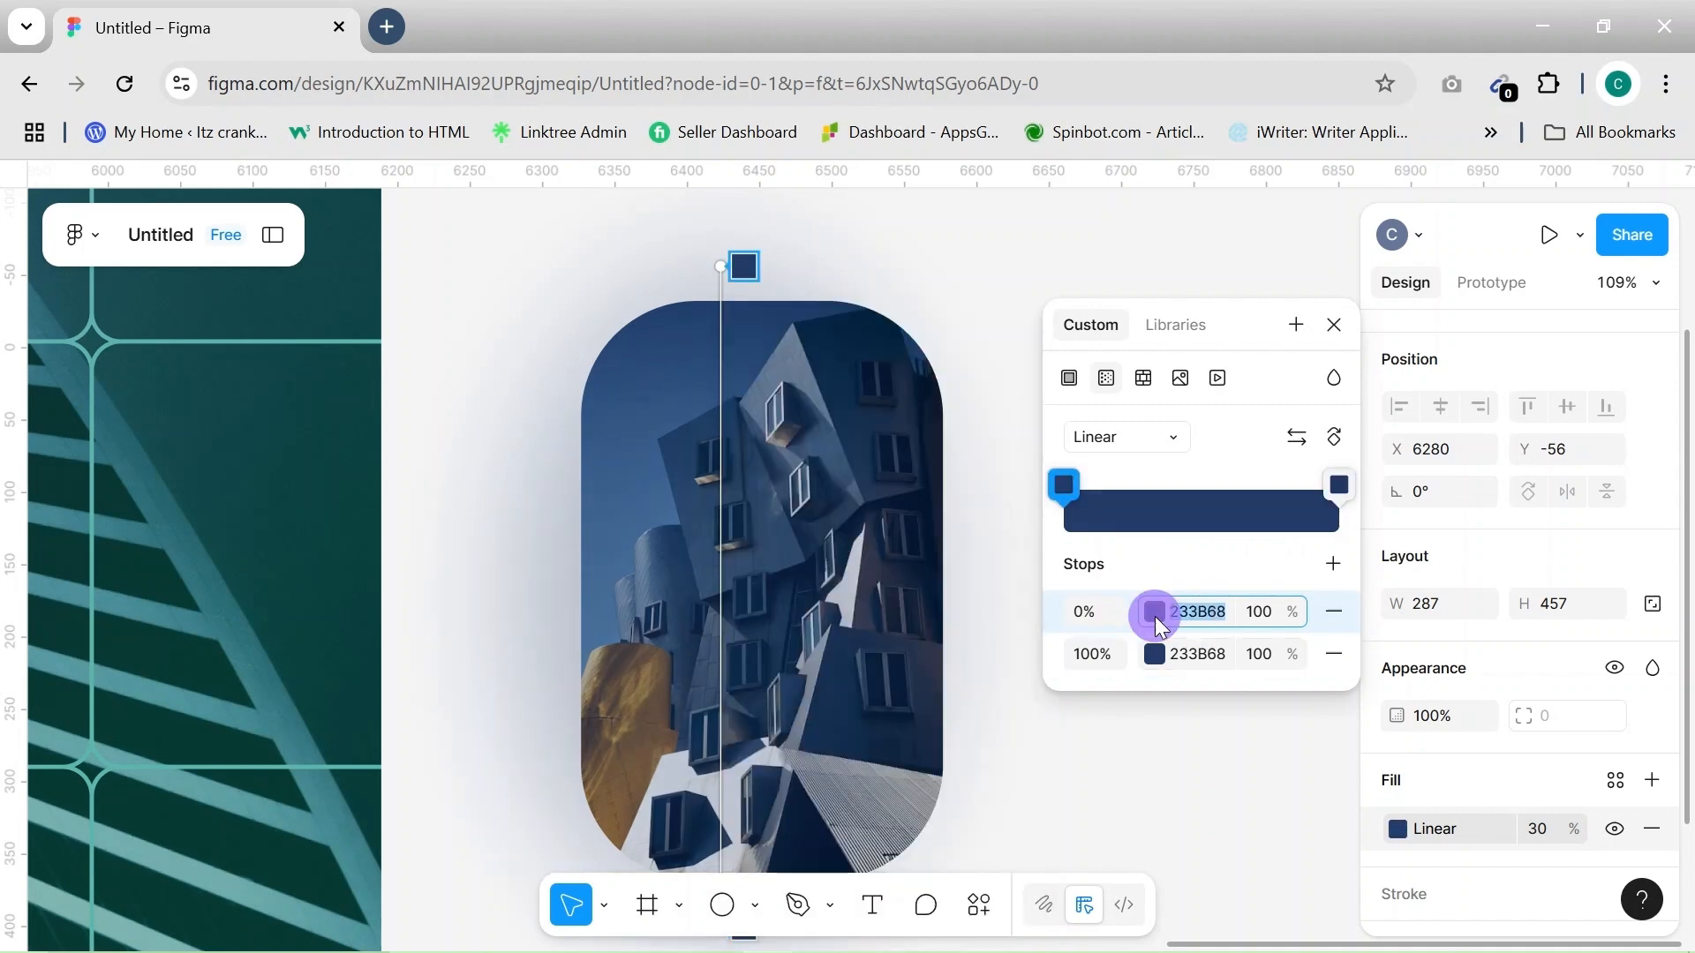
{"action": "left_click", "coordinate": [1153, 615]}
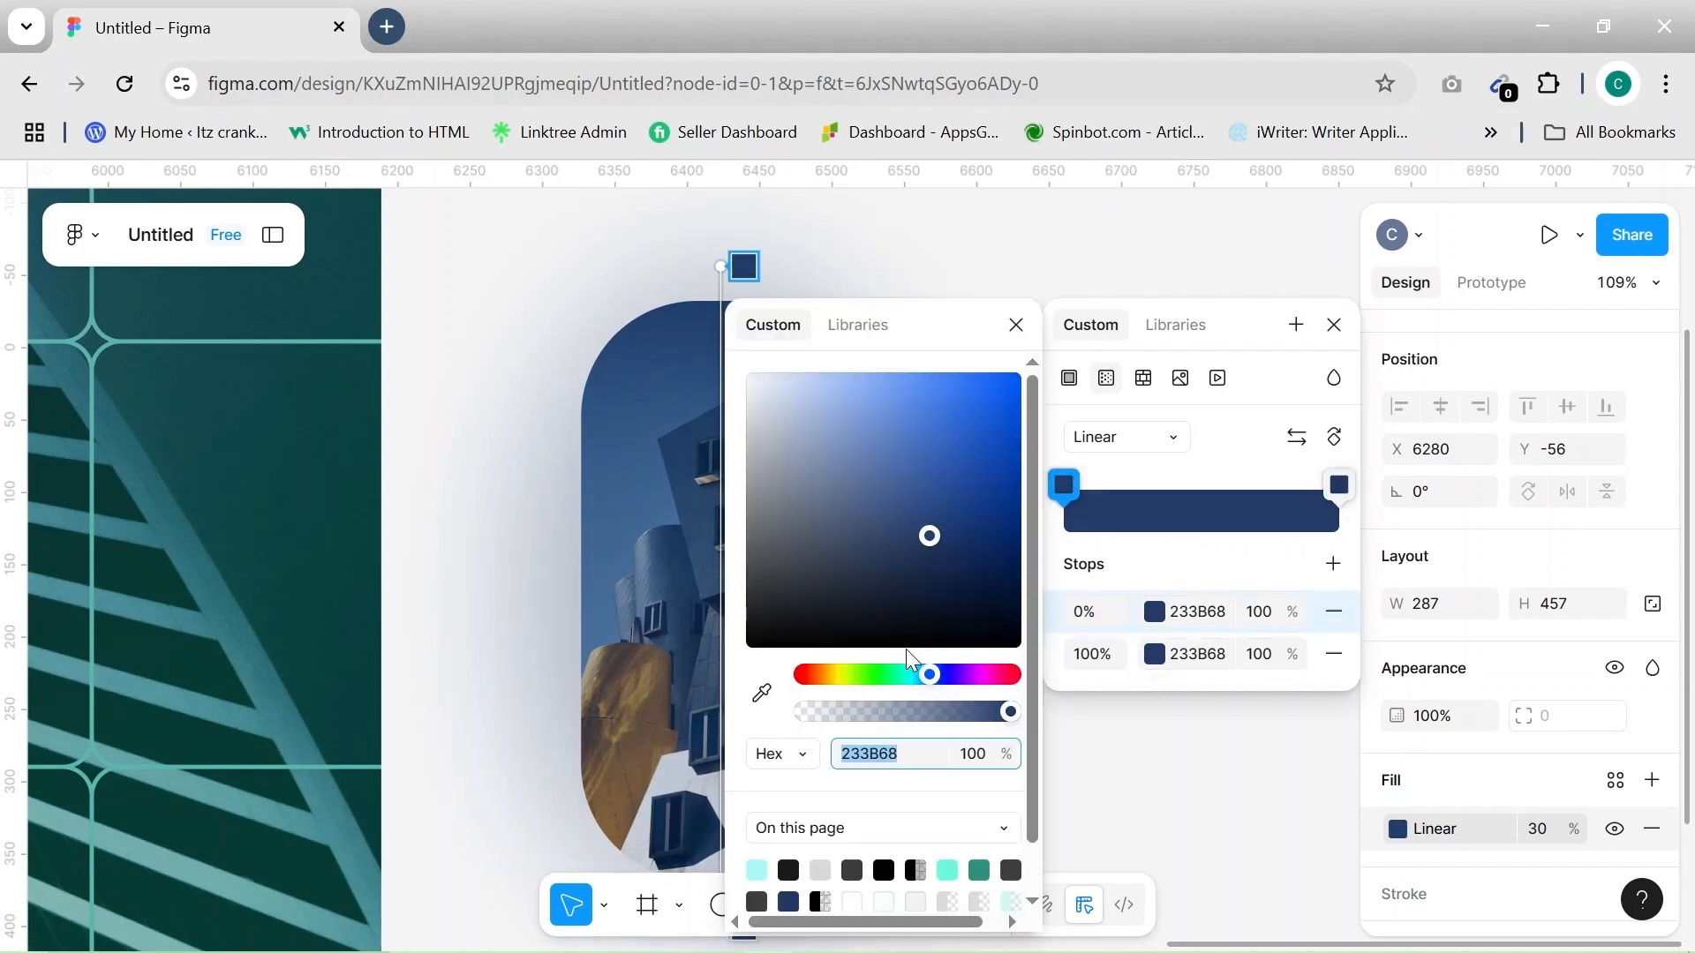
{"action": "left_click", "coordinate": [914, 676]}
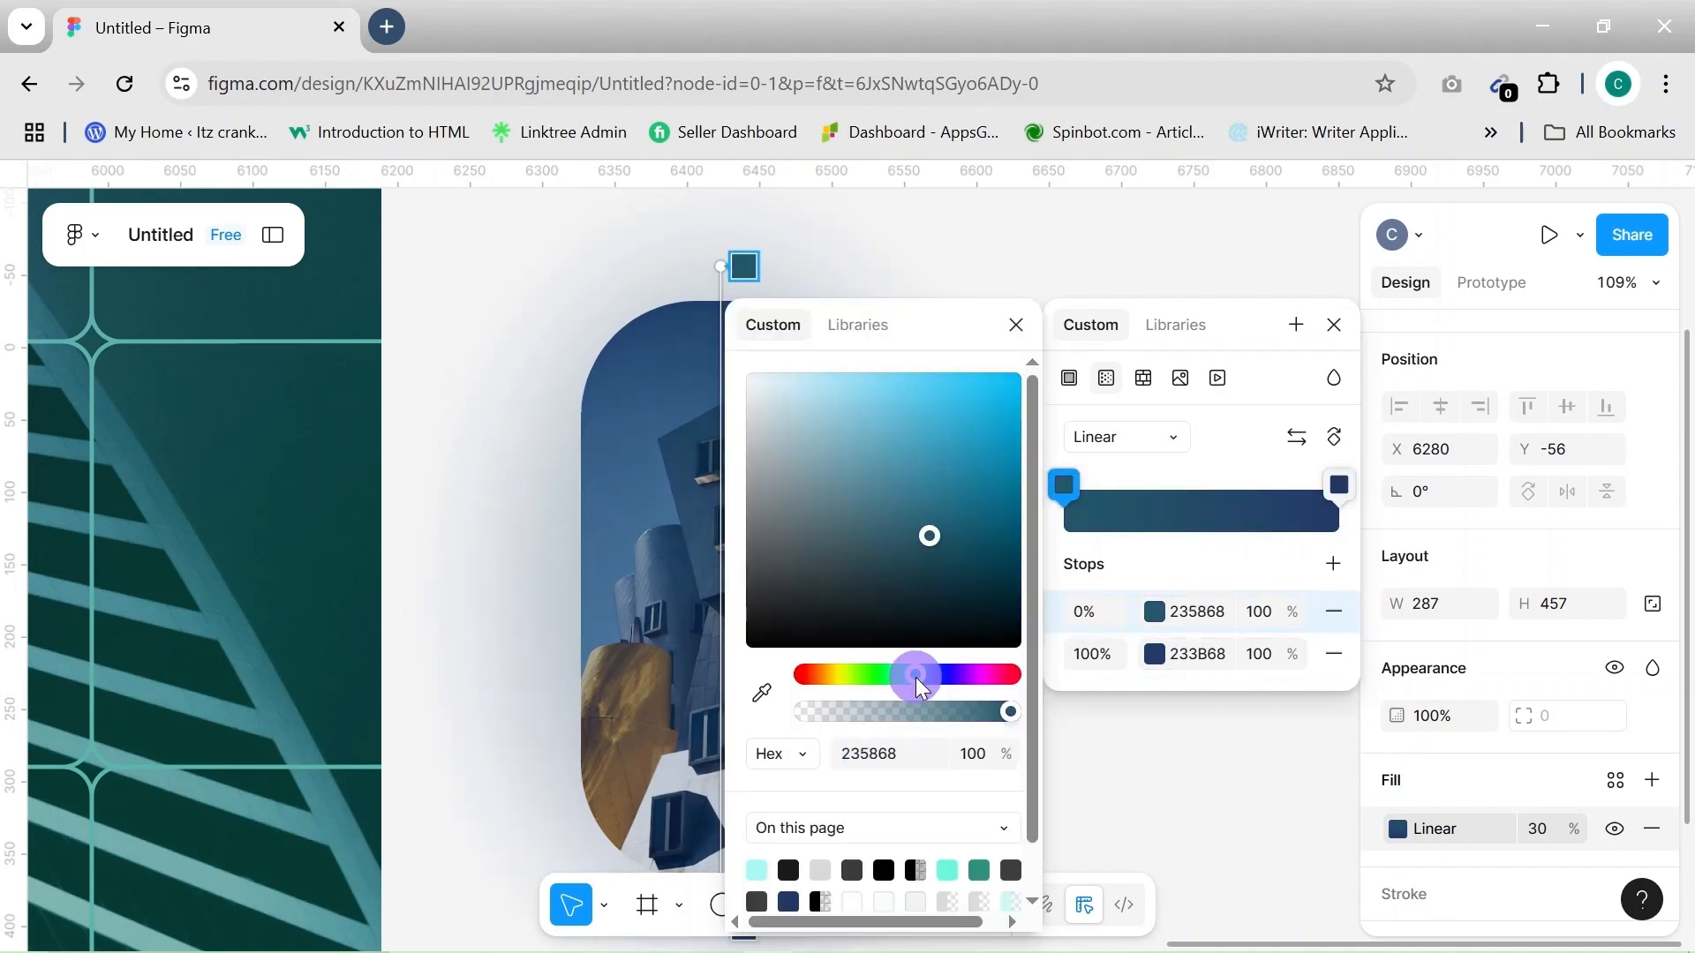
{"action": "left_click", "coordinate": [864, 386]}
{"action": "left_click_drag", "start_coordinate": [864, 383], "coordinate": [891, 391]}
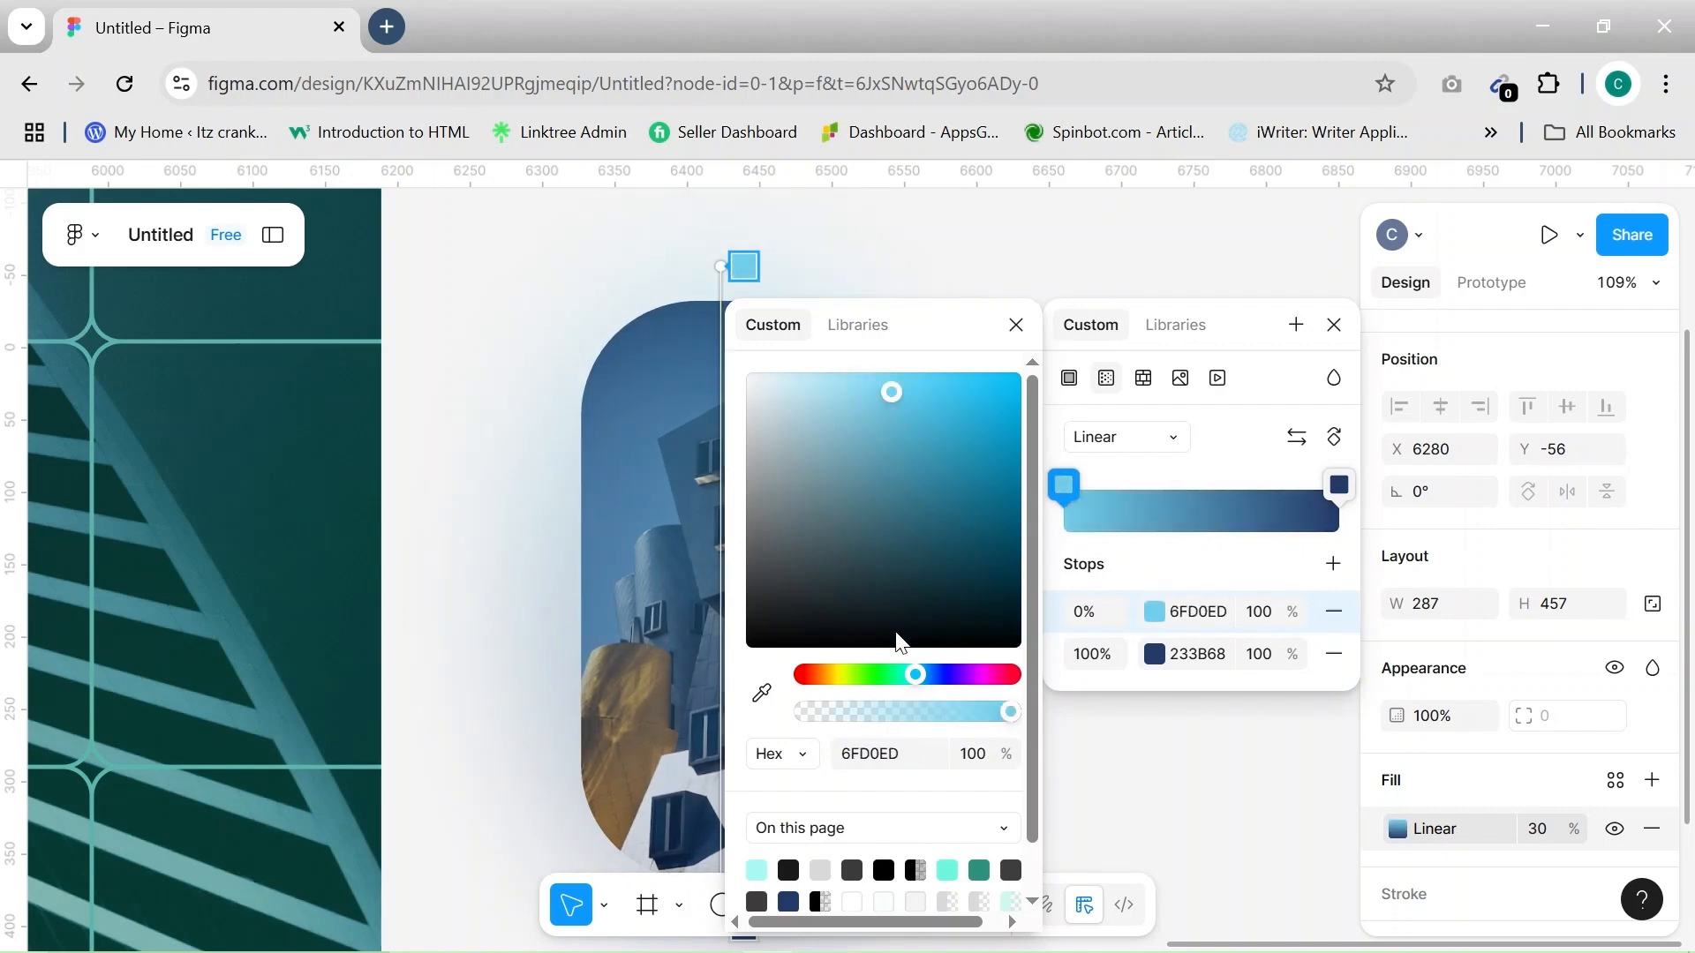
{"action": "left_click", "coordinate": [957, 871]}
{"action": "left_click", "coordinate": [1135, 216]}
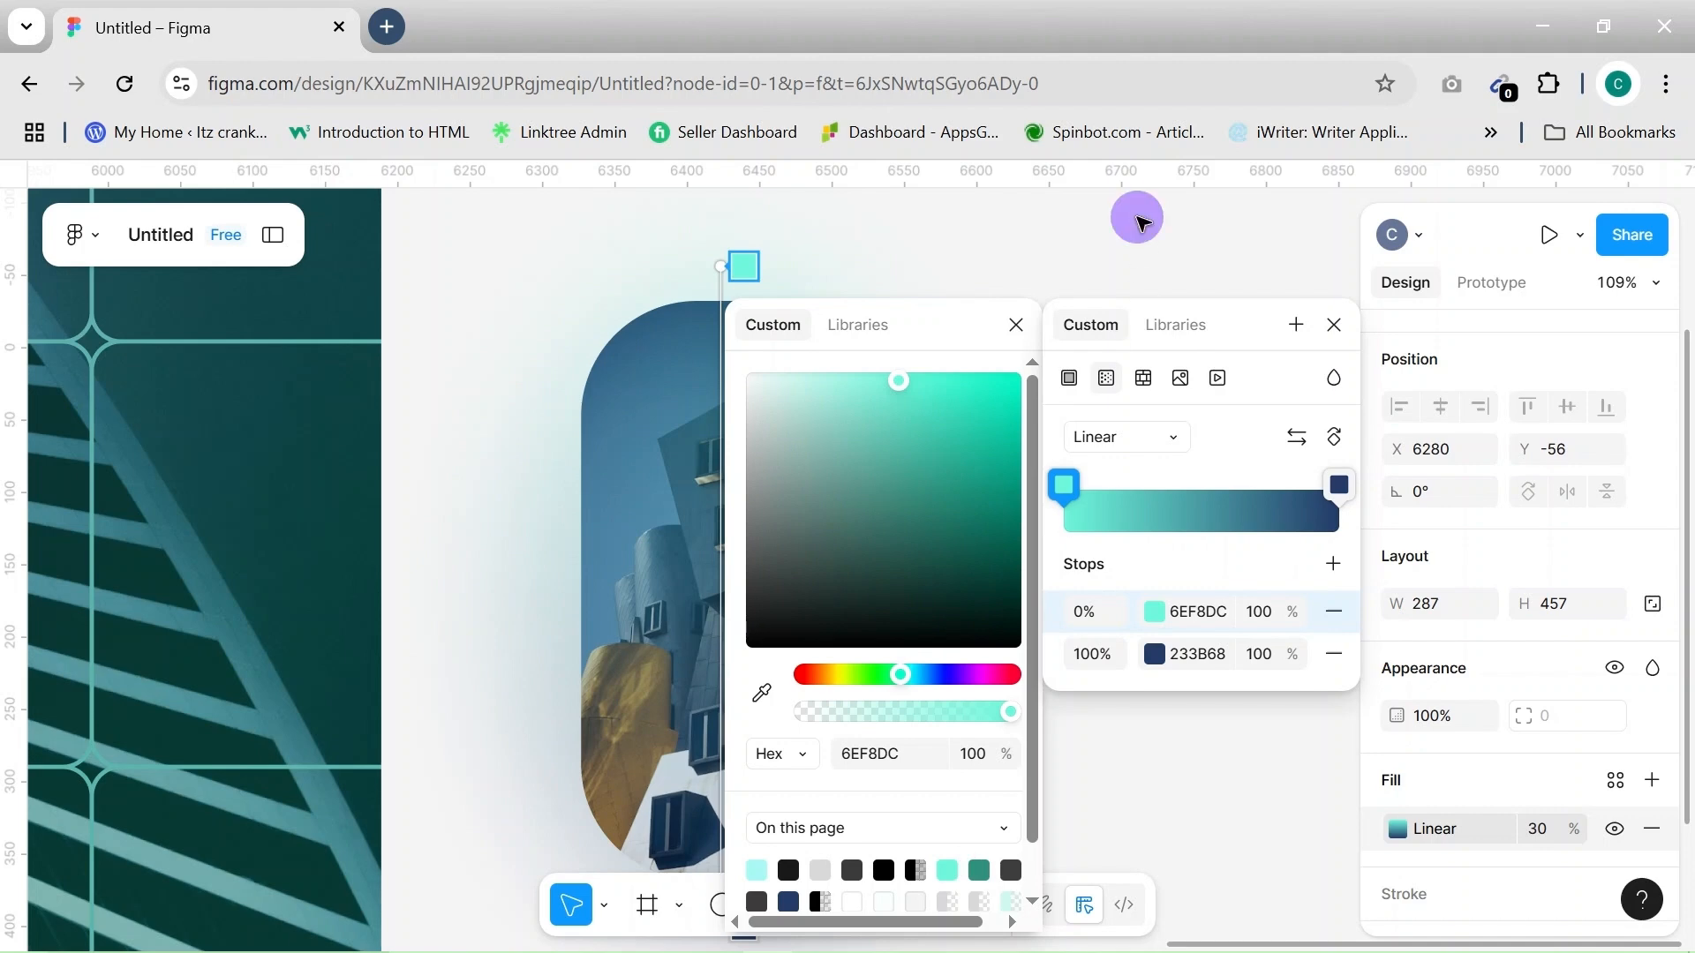
Enlarge the ellipse to 332 × 468 and position it around the building image
{"action": "left_click_drag", "start_coordinate": [757, 594], "coordinate": [816, 602]}
{"action": "scroll", "coordinate": [785, 608], "scroll_direction": "down", "scroll_amount": 3}
{"action": "left_click_drag", "start_coordinate": [602, 337], "coordinate": [582, 323]}
{"action": "left_click_drag", "start_coordinate": [922, 333], "coordinate": [954, 315]}
{"action": "left_click", "coordinate": [768, 644]}
{"action": "mouse_move", "coordinate": [768, 645]}
{"action": "left_mouse_down"}
{"action": "mouse_move", "coordinate": [768, 617]}
{"action": "mouse_move", "coordinate": [768, 644]}
{"action": "left_mouse_up"}
{"action": "left_click", "coordinate": [1092, 598]}
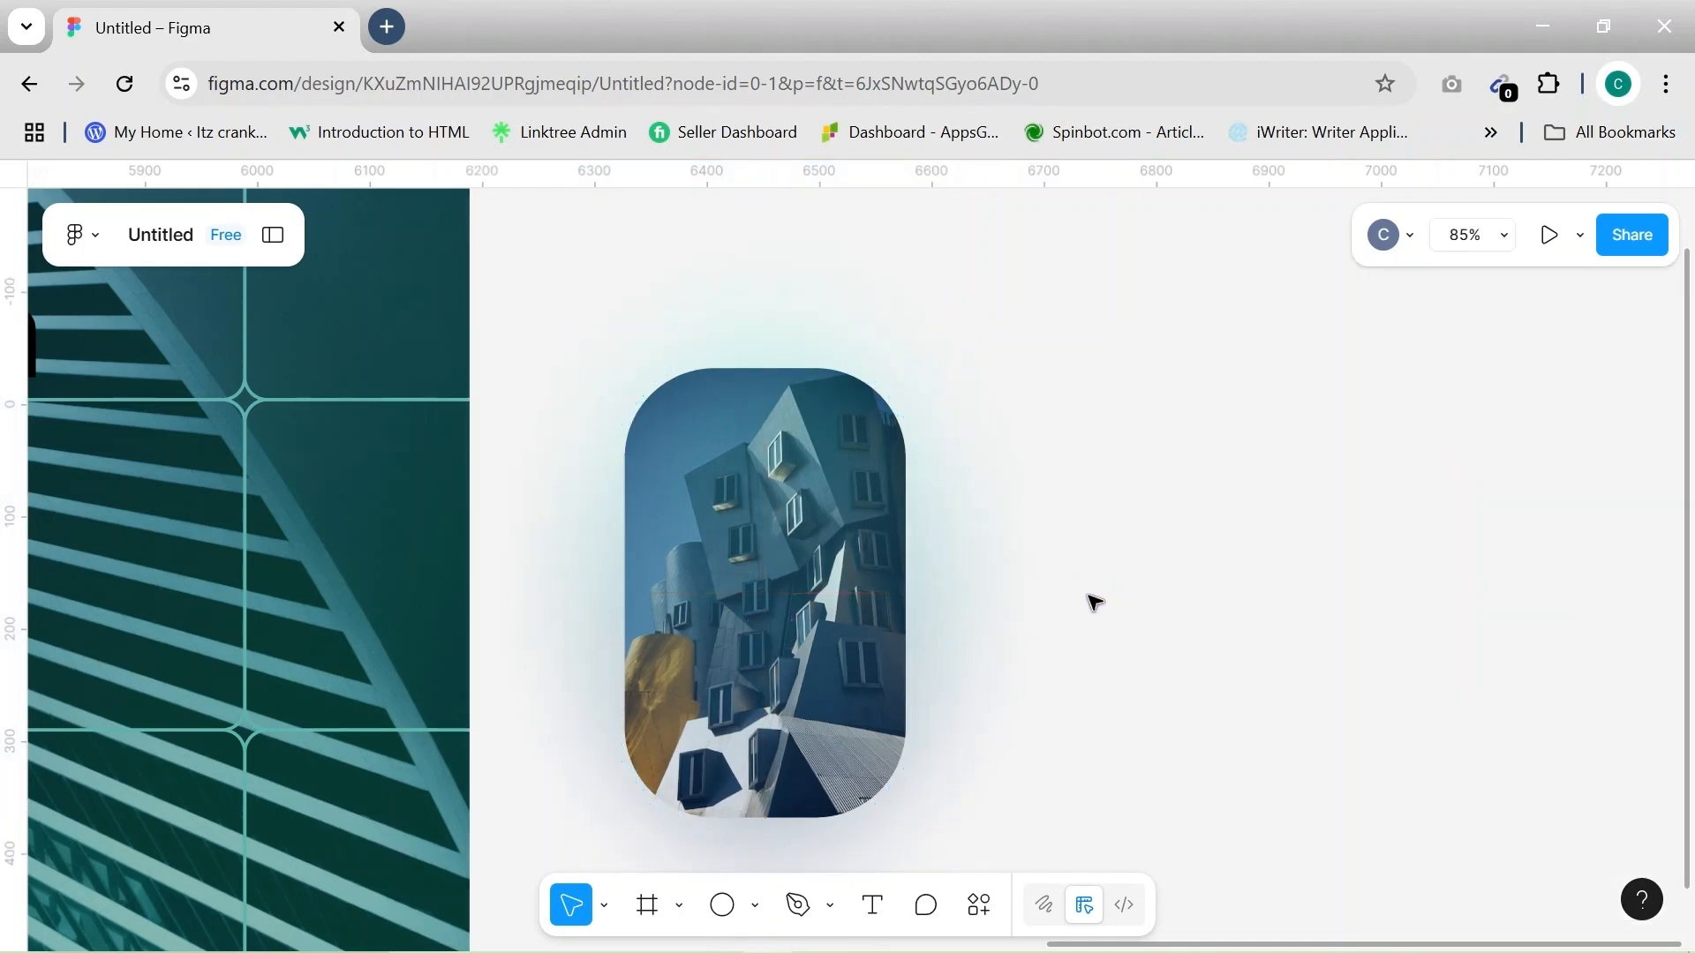
{"action": "mouse_move", "coordinate": [828, 579]}
{"action": "left_mouse_down"}
{"action": "mouse_move", "coordinate": [1144, 575]}
{"action": "mouse_move", "coordinate": [1135, 601]}
{"action": "mouse_move", "coordinate": [802, 594]}
{"action": "mouse_move", "coordinate": [821, 609]}
{"action": "left_mouse_up"}
Centre the building image and the ellipse on each other horizontally and vertically
{"action": "left_click_drag", "start_coordinate": [602, 266], "coordinate": [1010, 917]}
{"action": "left_click", "coordinate": [1440, 447]}
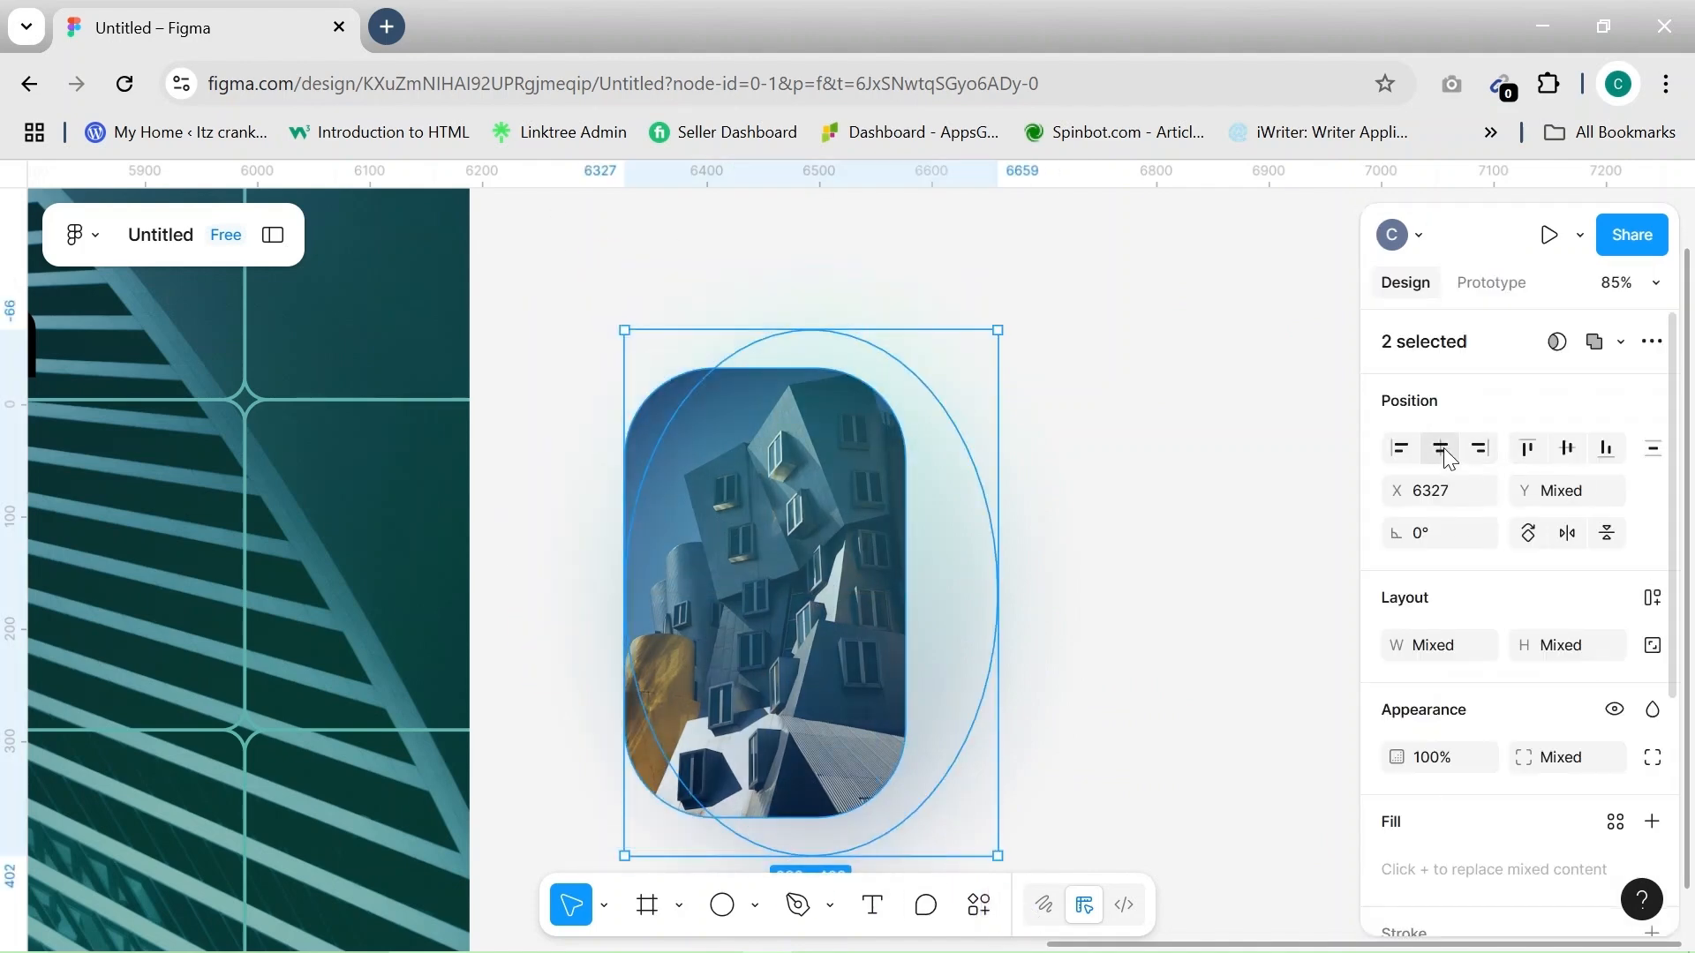
{"action": "left_click", "coordinate": [1567, 447]}
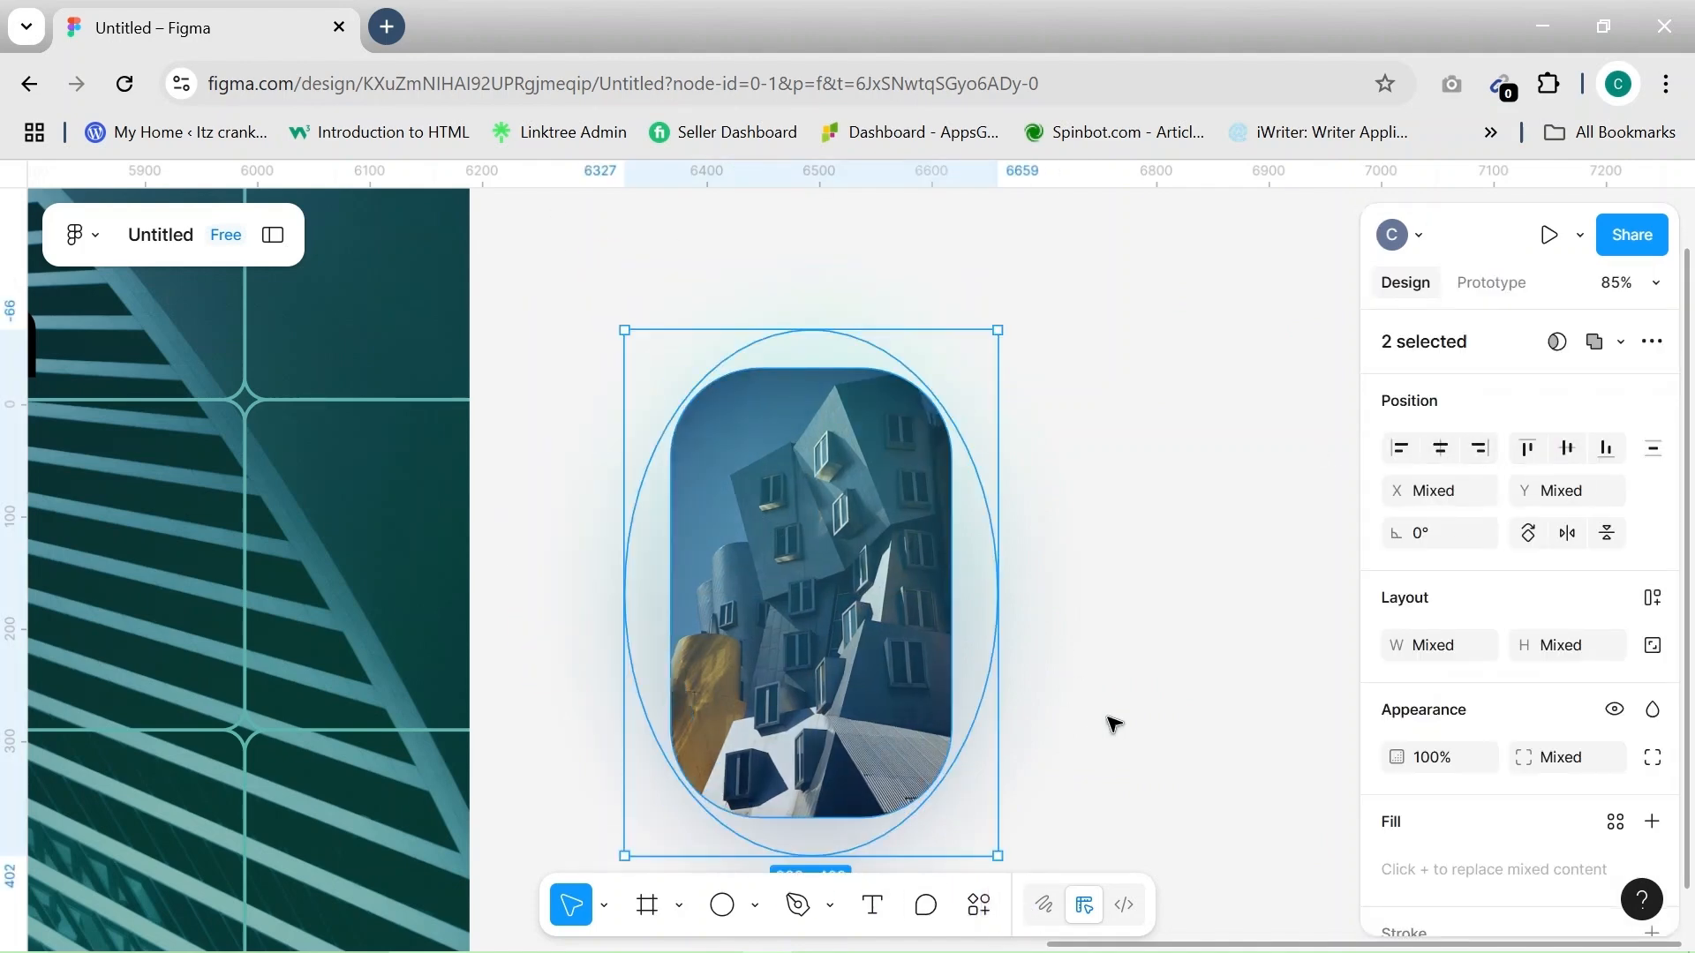
Group the building image with the ellipse and move the group to the frame's lower-right area
{"action": "key", "text": "ctrl+g"}
{"action": "scroll", "coordinate": [1108, 723], "scroll_direction": "down", "scroll_amount": 3, "text": "ctrl"}
{"action": "left_click_drag", "start_coordinate": [908, 632], "coordinate": [540, 792]}
{"action": "scroll", "coordinate": [540, 792], "scroll_direction": "down", "scroll_amount": 3}
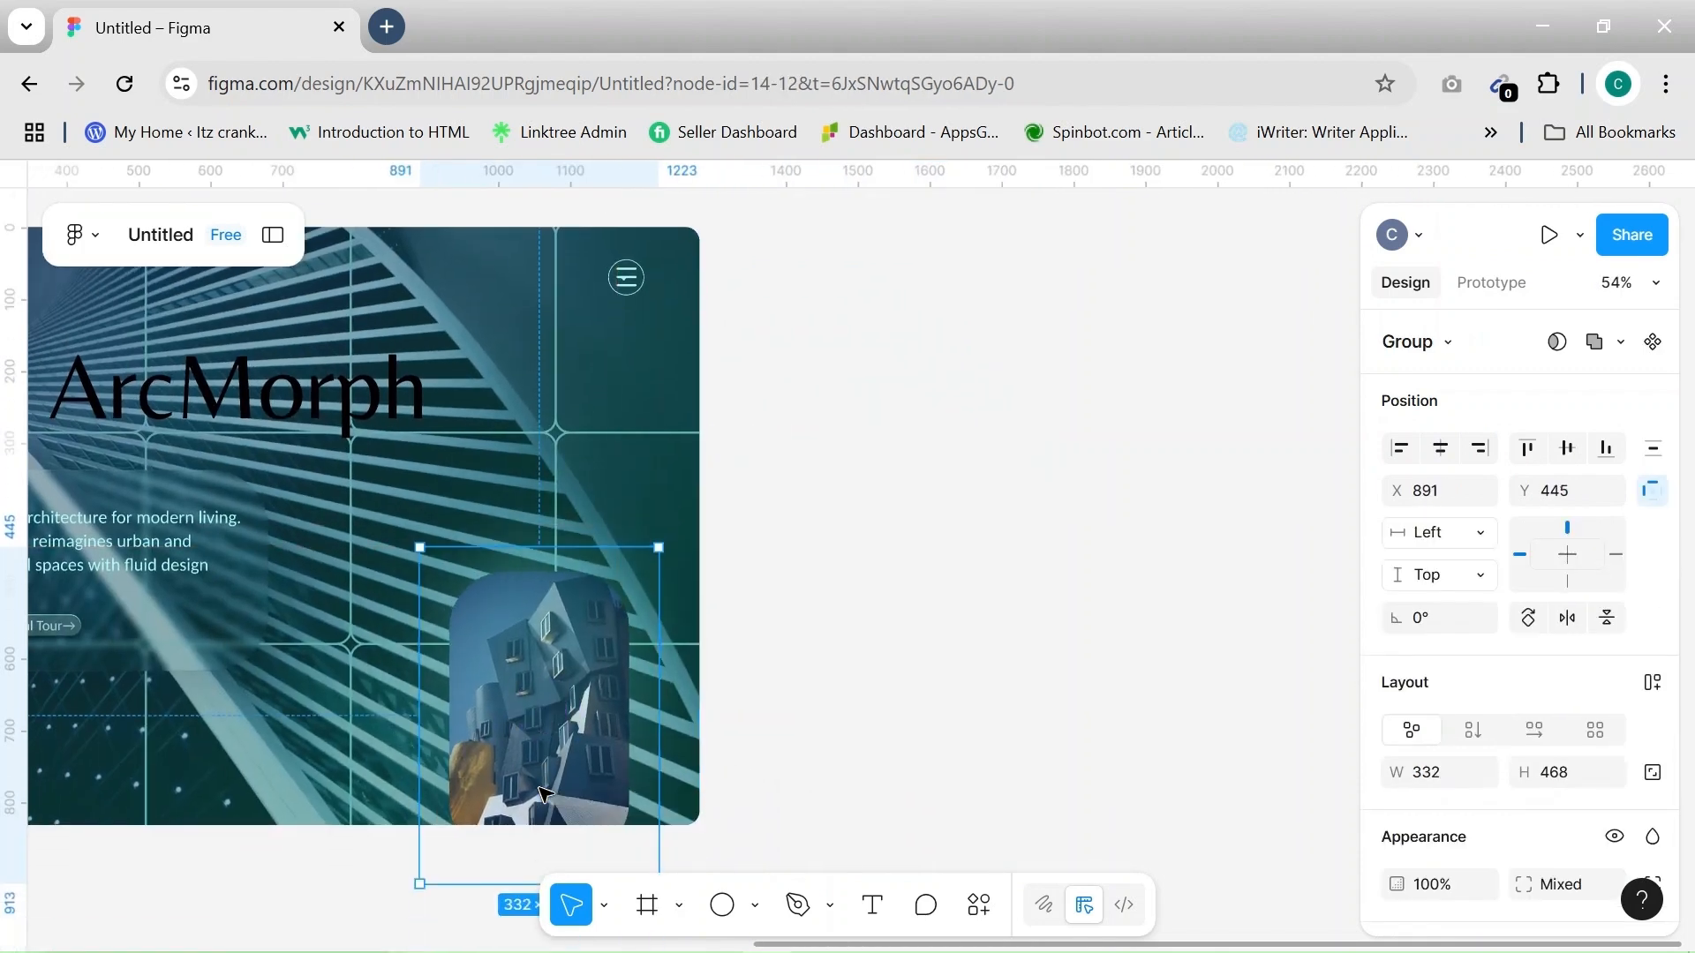
{"action": "scroll", "coordinate": [540, 792], "scroll_direction": "up", "scroll_amount": 3, "text": "ctrl"}
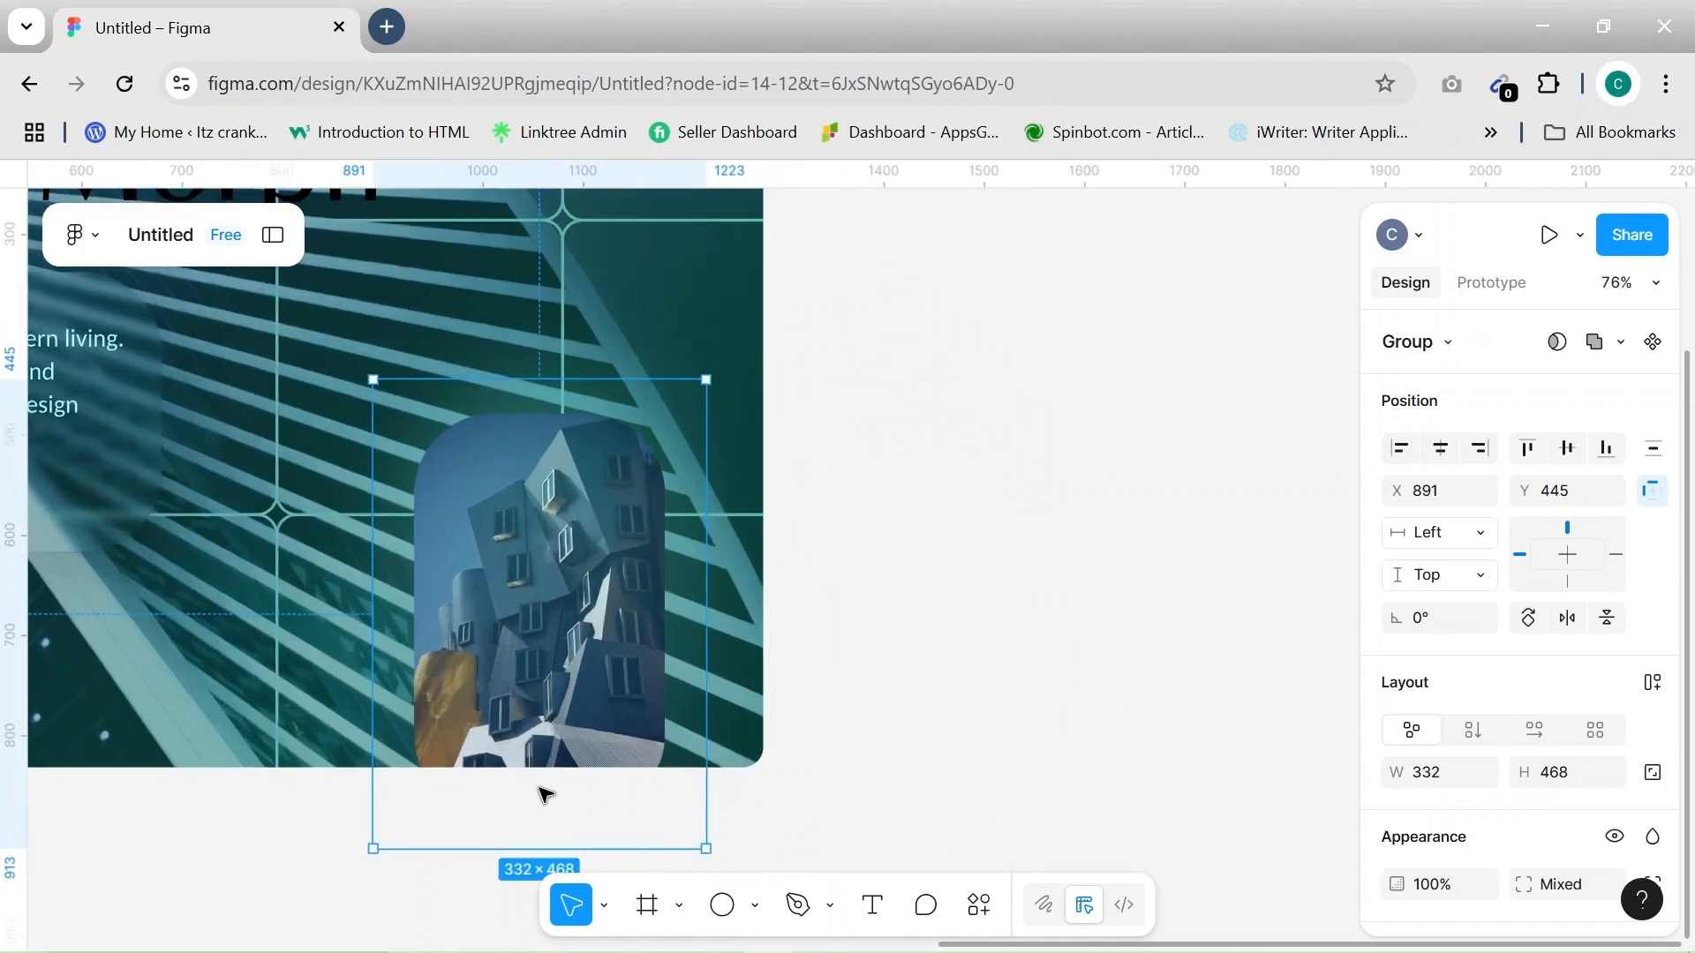
Undo the move into the frame and the grouping of the image and ellipse
{"action": "key", "text": "ctrl+z"}
{"action": "left_click", "coordinate": [1176, 769]}
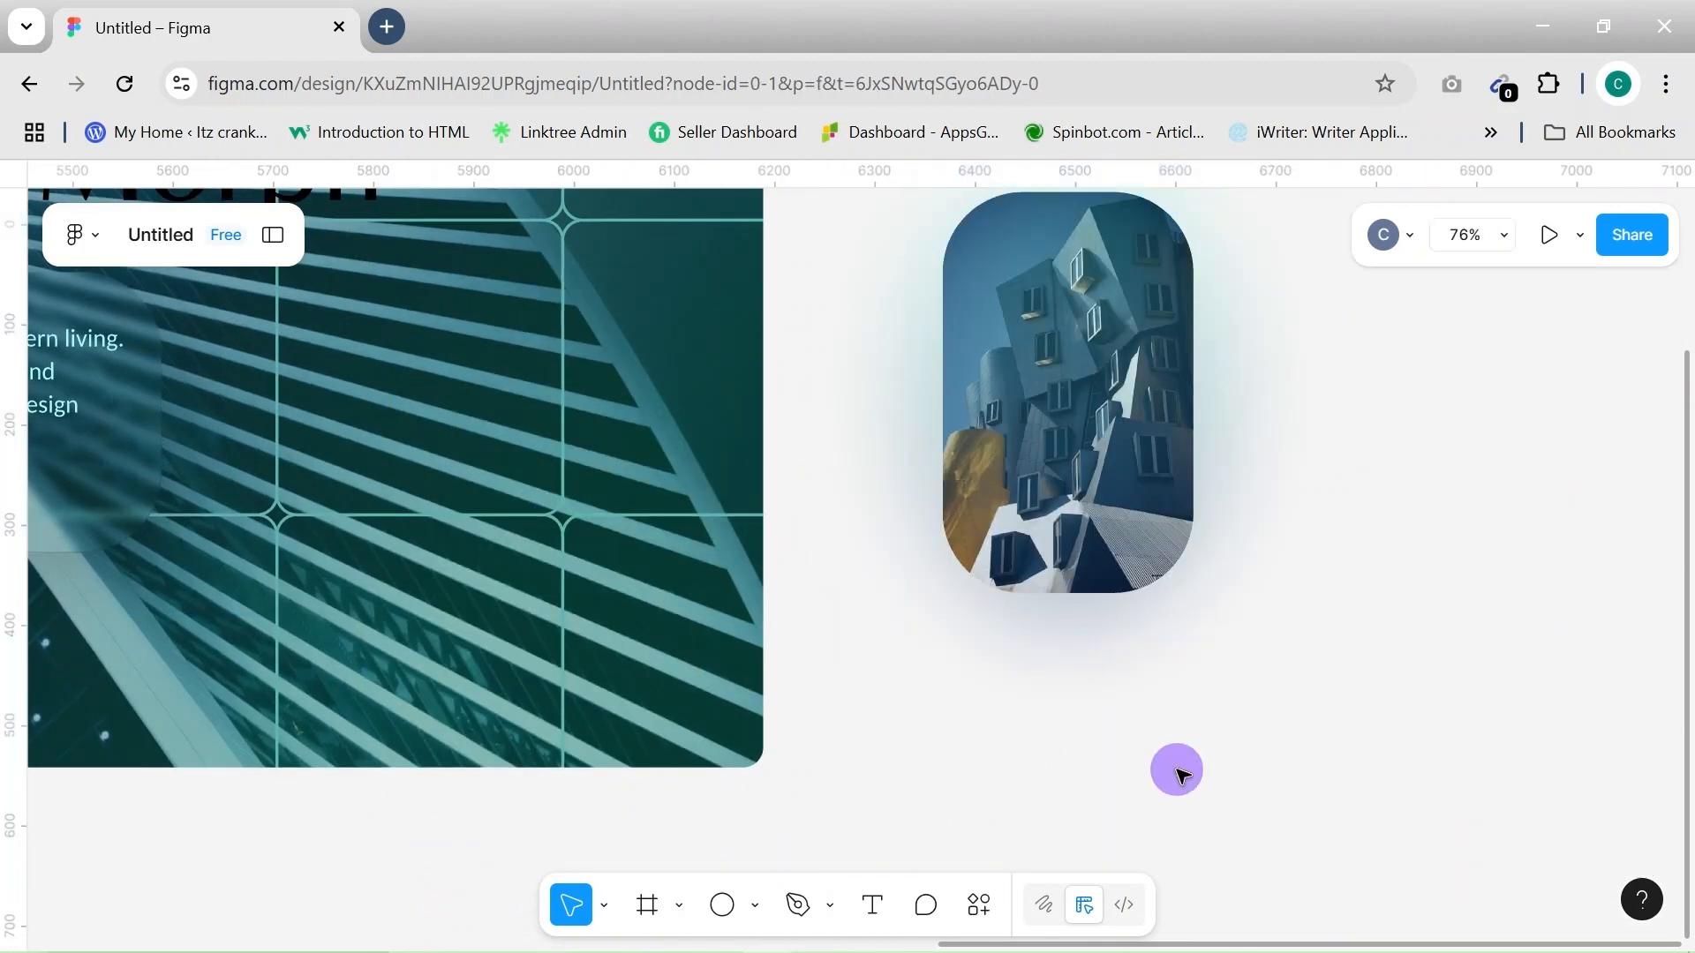
{"action": "key", "text": "ctrl+z"}
{"action": "key", "text": "ctrl+z"}
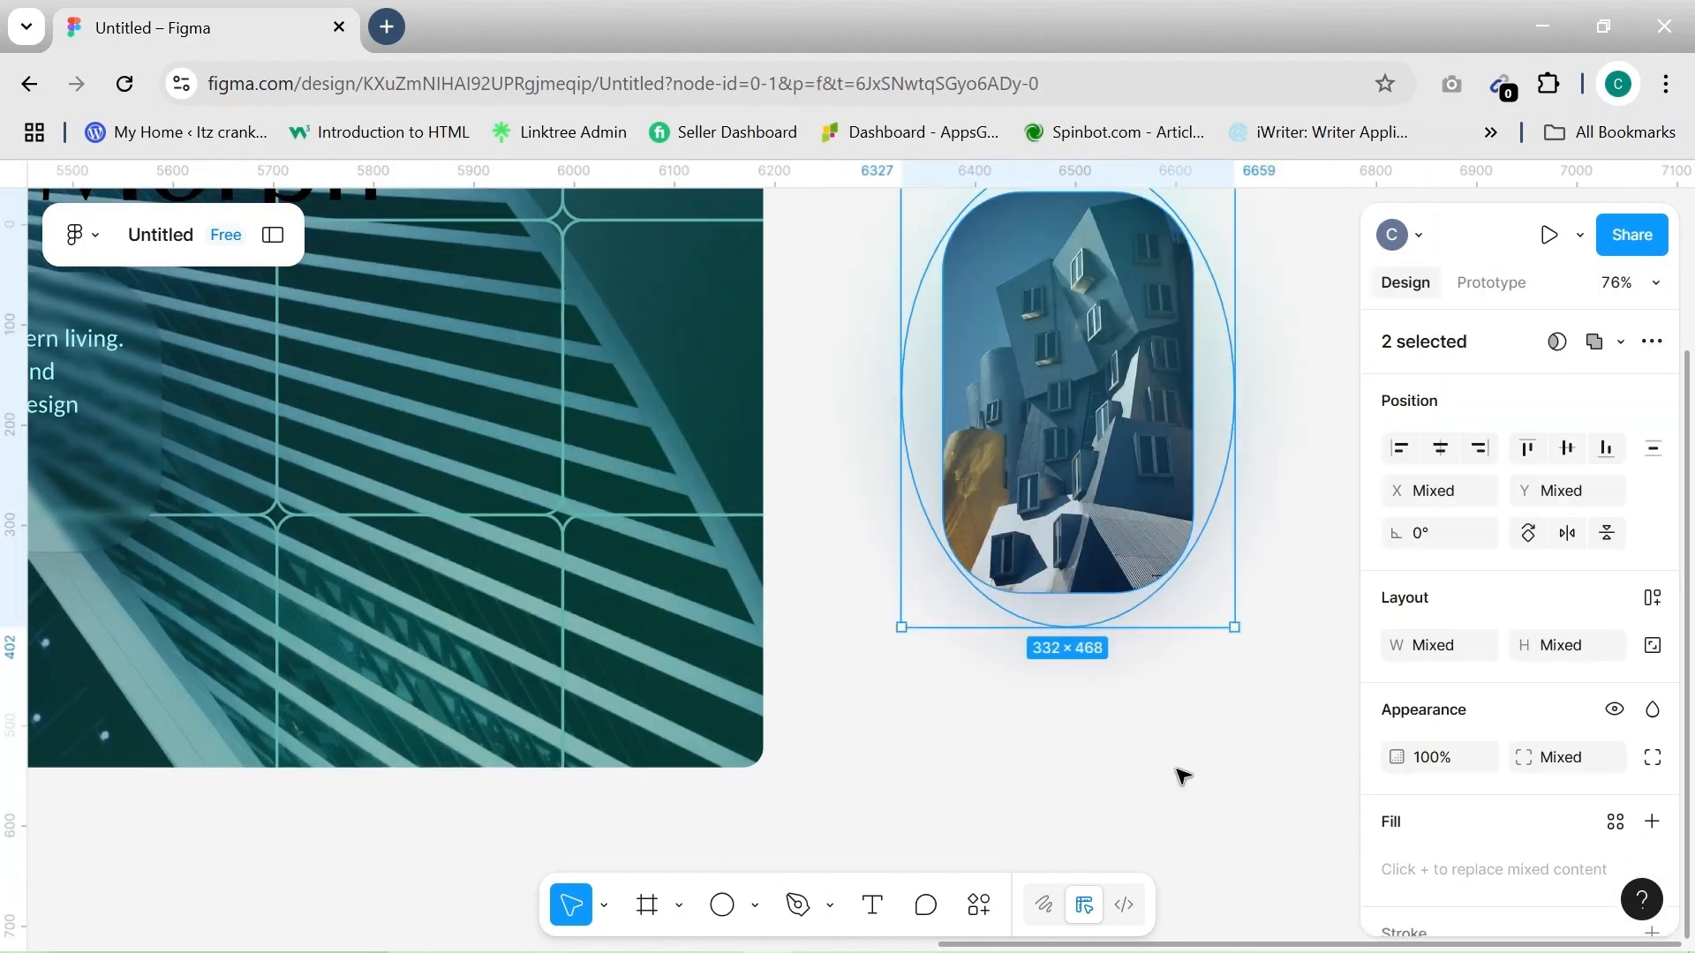
Set the opacity of the ellipse's gradient fill to 50%
{"action": "left_click", "coordinate": [1177, 769]}
{"action": "scroll", "coordinate": [1176, 770], "scroll_direction": "up", "scroll_amount": 2}
{"action": "left_click", "coordinate": [1089, 468]}
{"action": "scroll", "coordinate": [1536, 647], "scroll_direction": "down", "scroll_amount": 3}
{"action": "left_click", "coordinate": [1551, 616]}
{"action": "key", "text": "BackSpace"}
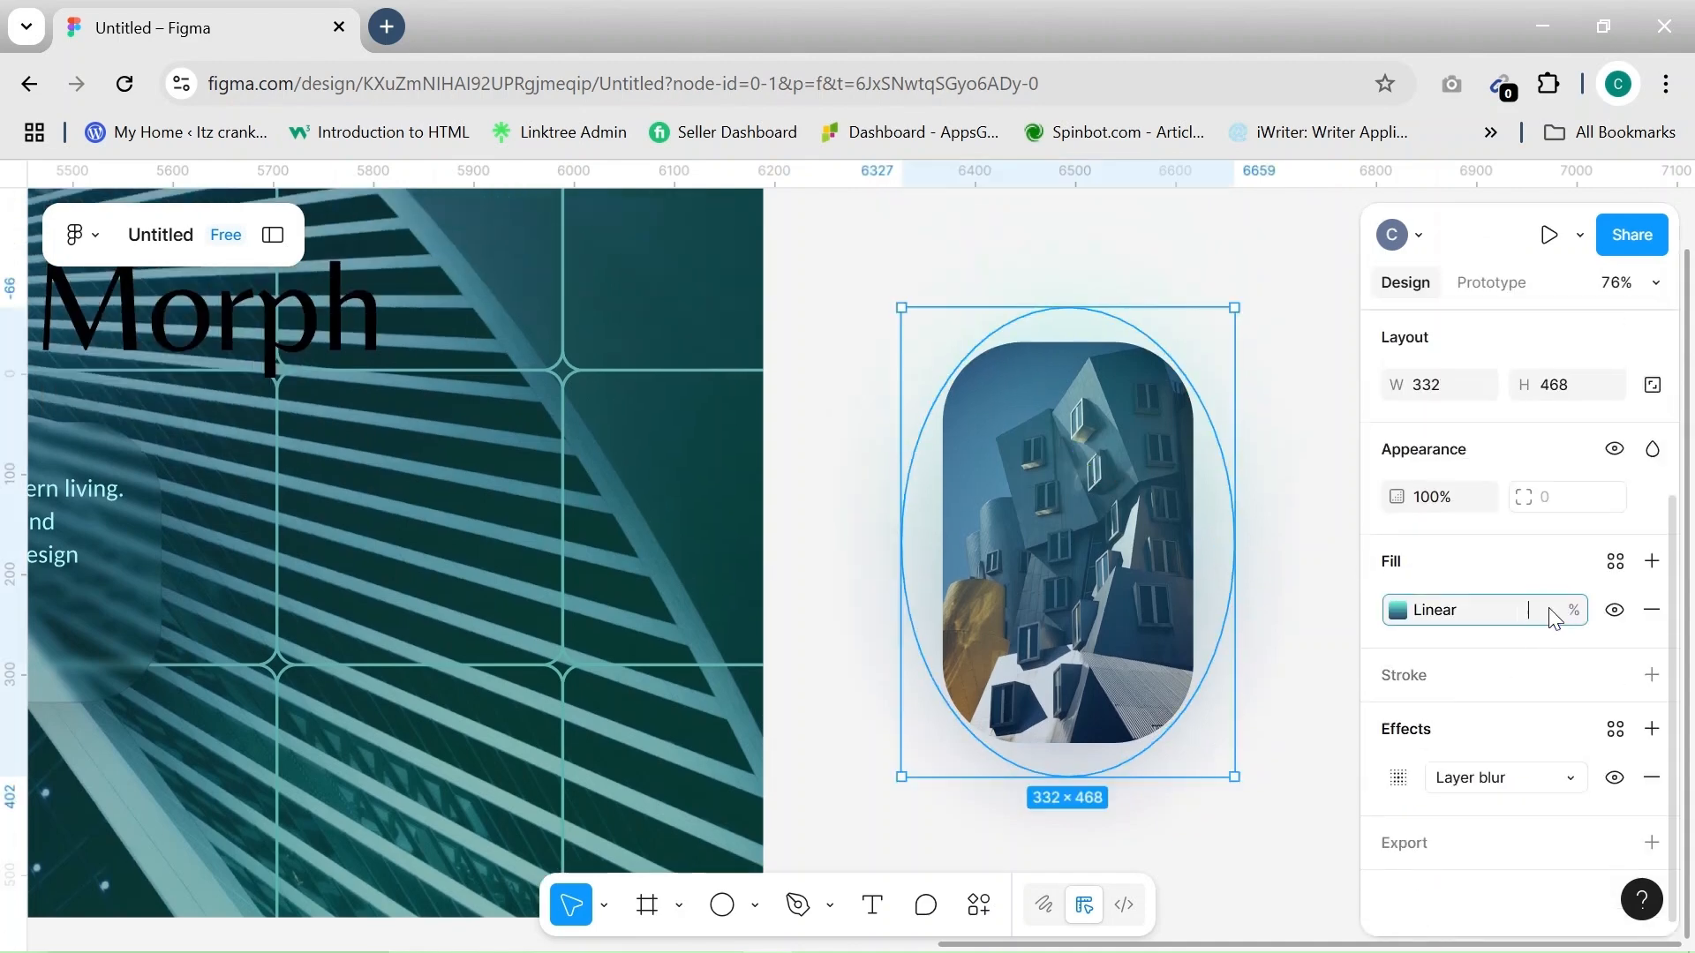
{"action": "left_click", "coordinate": [1288, 807]}
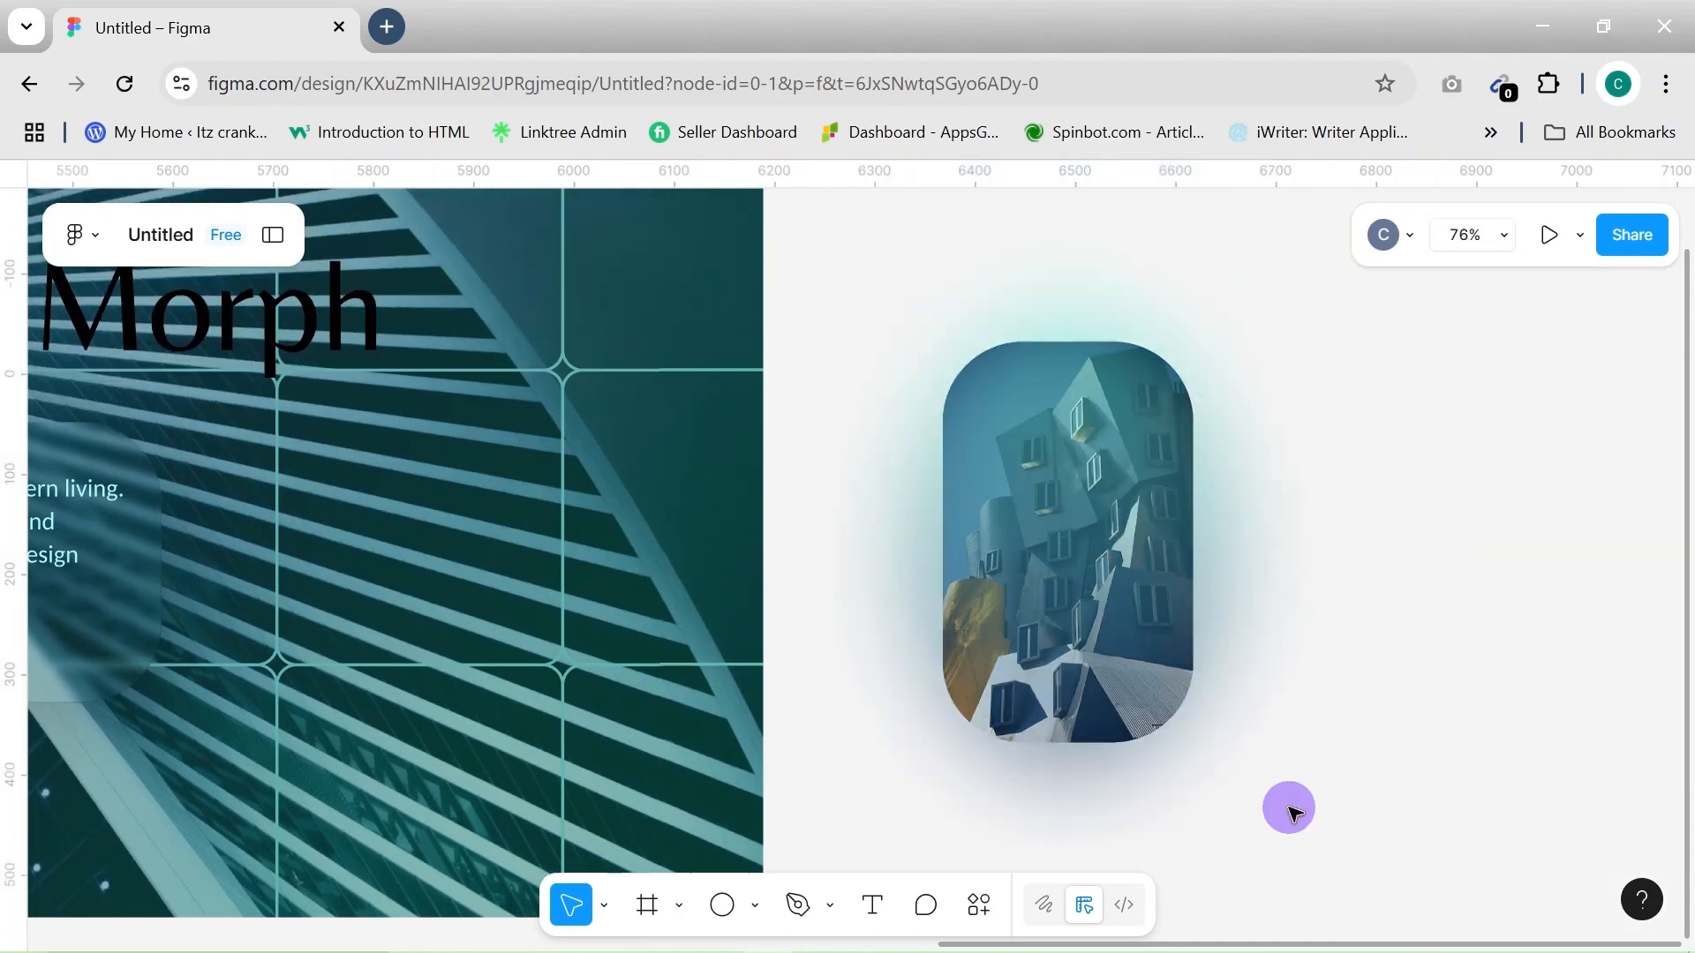
Rotate the gradient ellipse by 180° so its turquoise end faces down
{"action": "left_click", "coordinate": [1112, 529]}
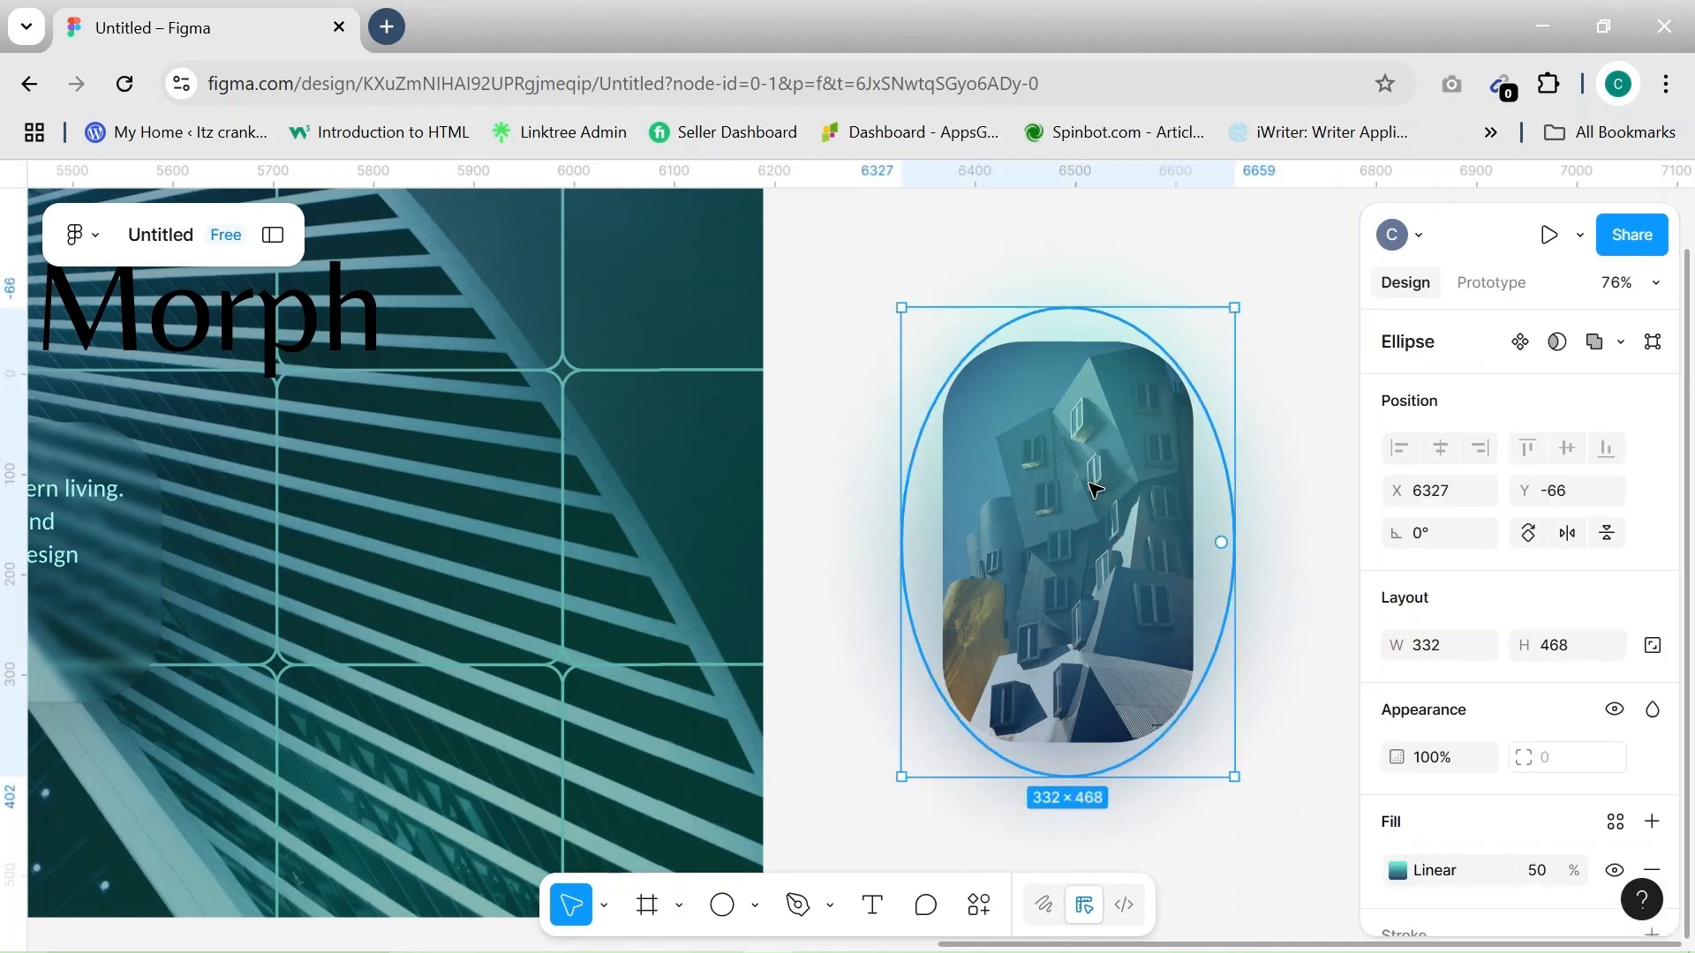
{"action": "left_click", "coordinate": [1418, 540]}
{"action": "key", "text": "BackSpace"}
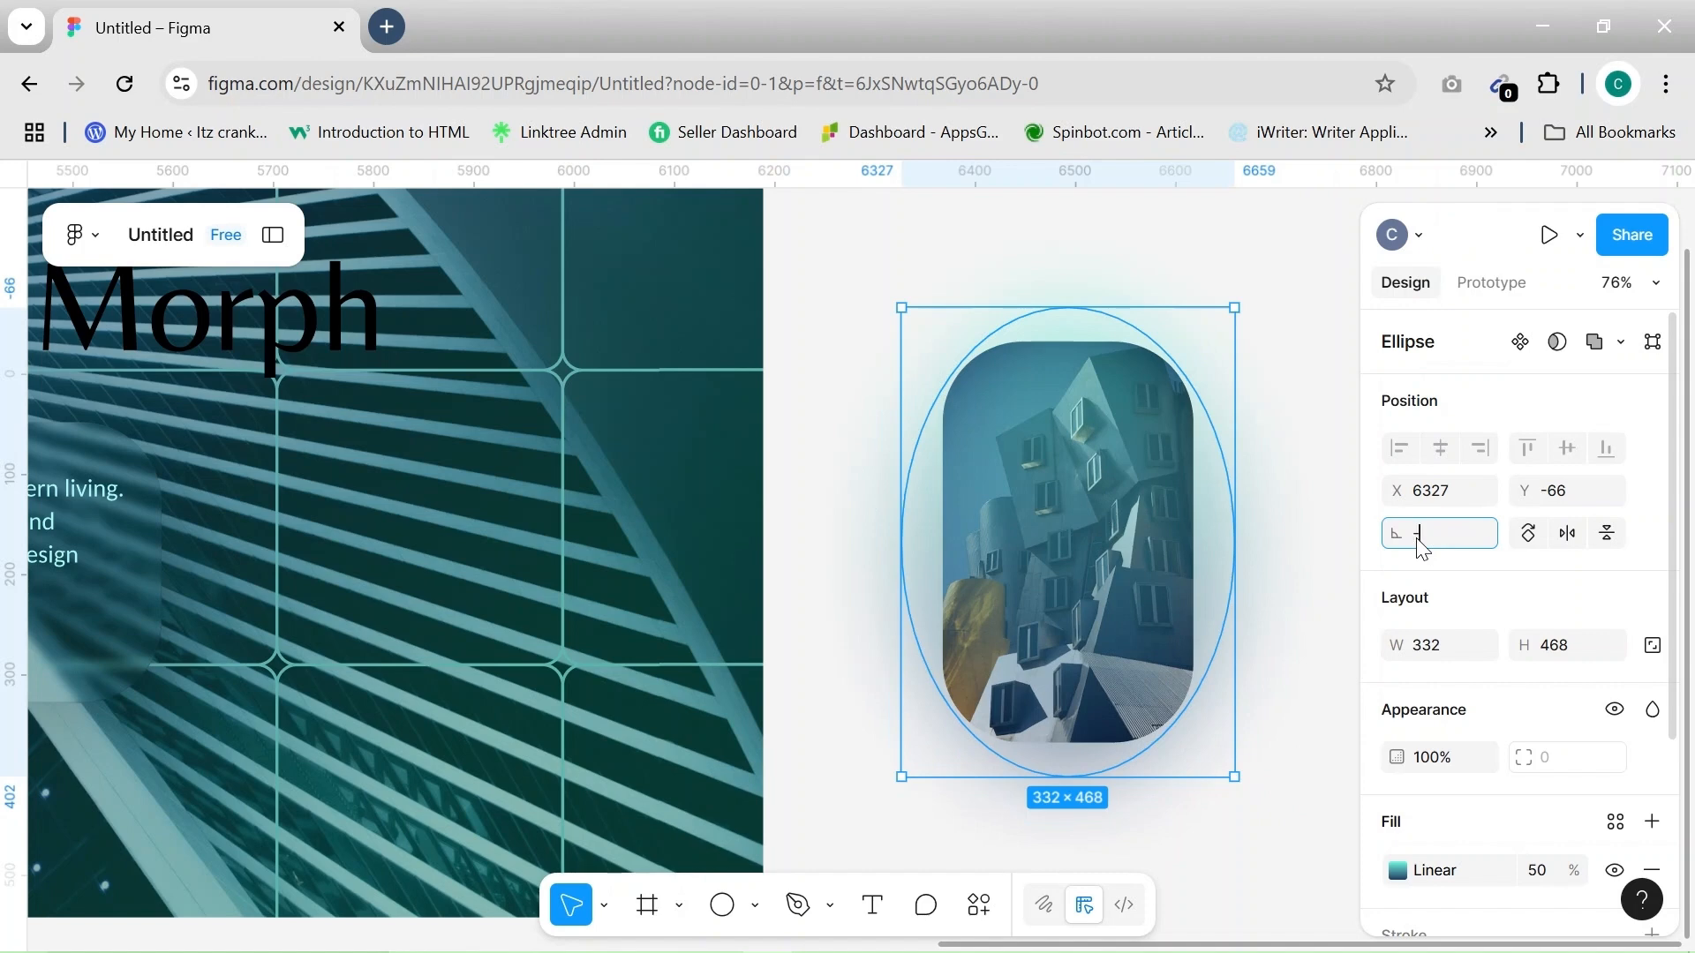
{"action": "left_click", "coordinate": [1300, 609]}
{"action": "mouse_move", "coordinate": [1095, 546]}
{"action": "left_mouse_down"}
{"action": "mouse_move", "coordinate": [1096, 565]}
{"action": "mouse_move", "coordinate": [1100, 535]}
{"action": "left_mouse_up"}
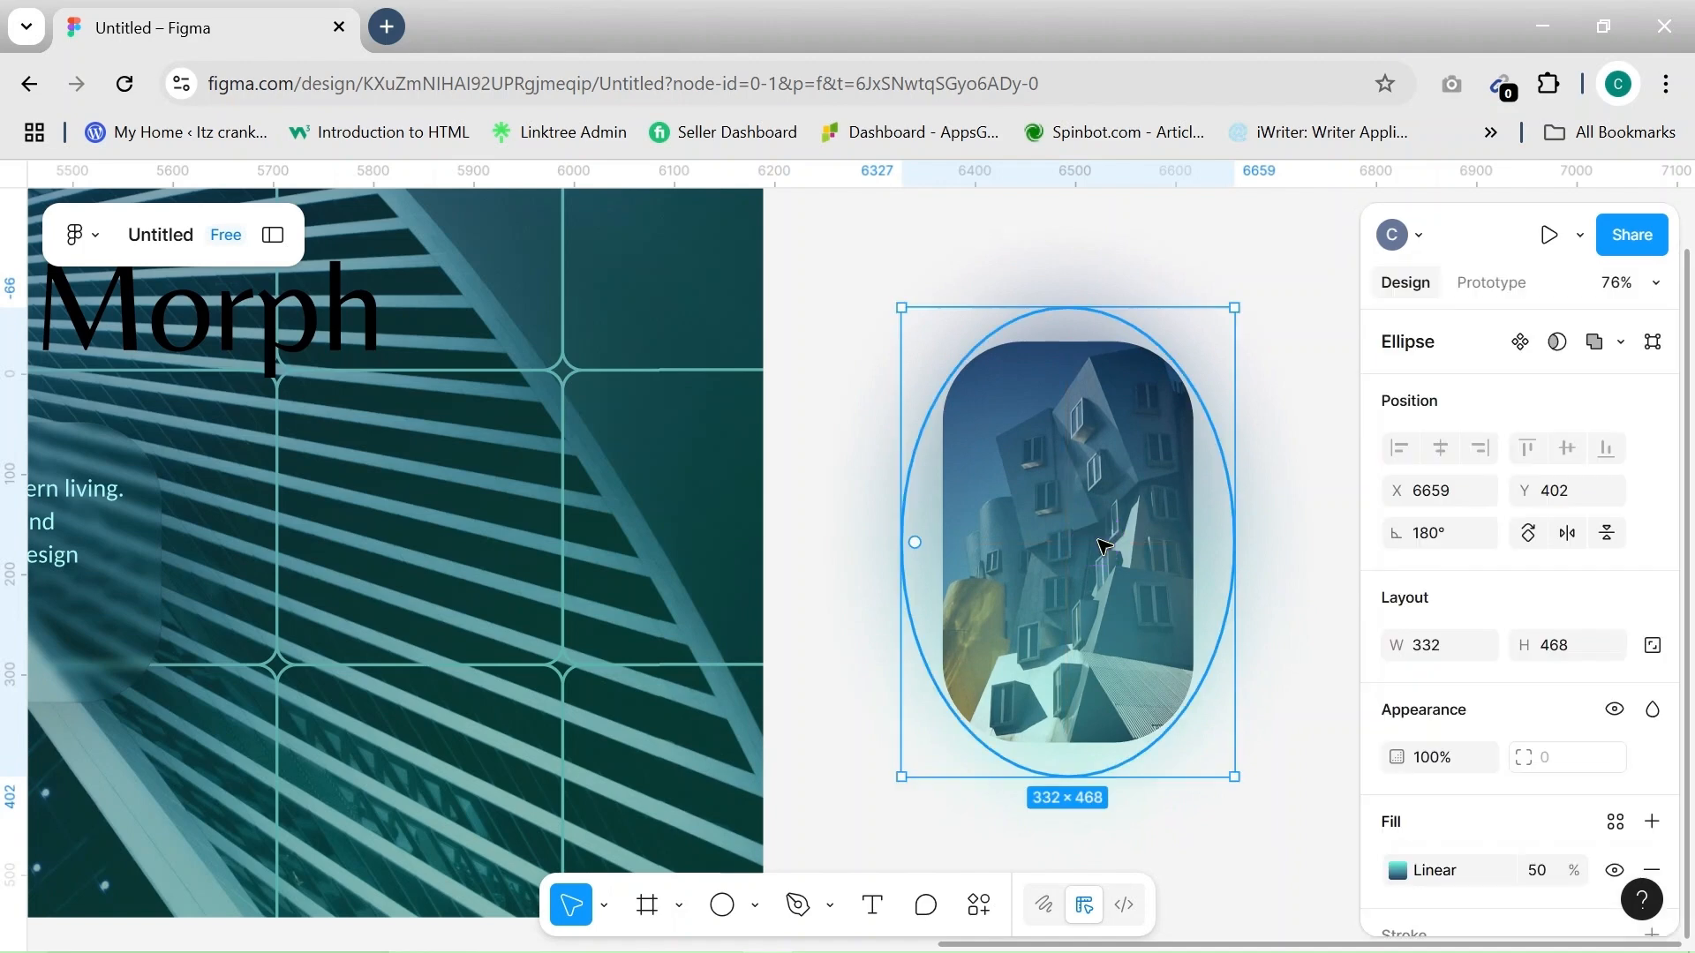
Move the building image together with the ellipse into the lower-right area of the ArcMorph frame
{"action": "left_click_drag", "start_coordinate": [892, 235], "coordinate": [1483, 881]}
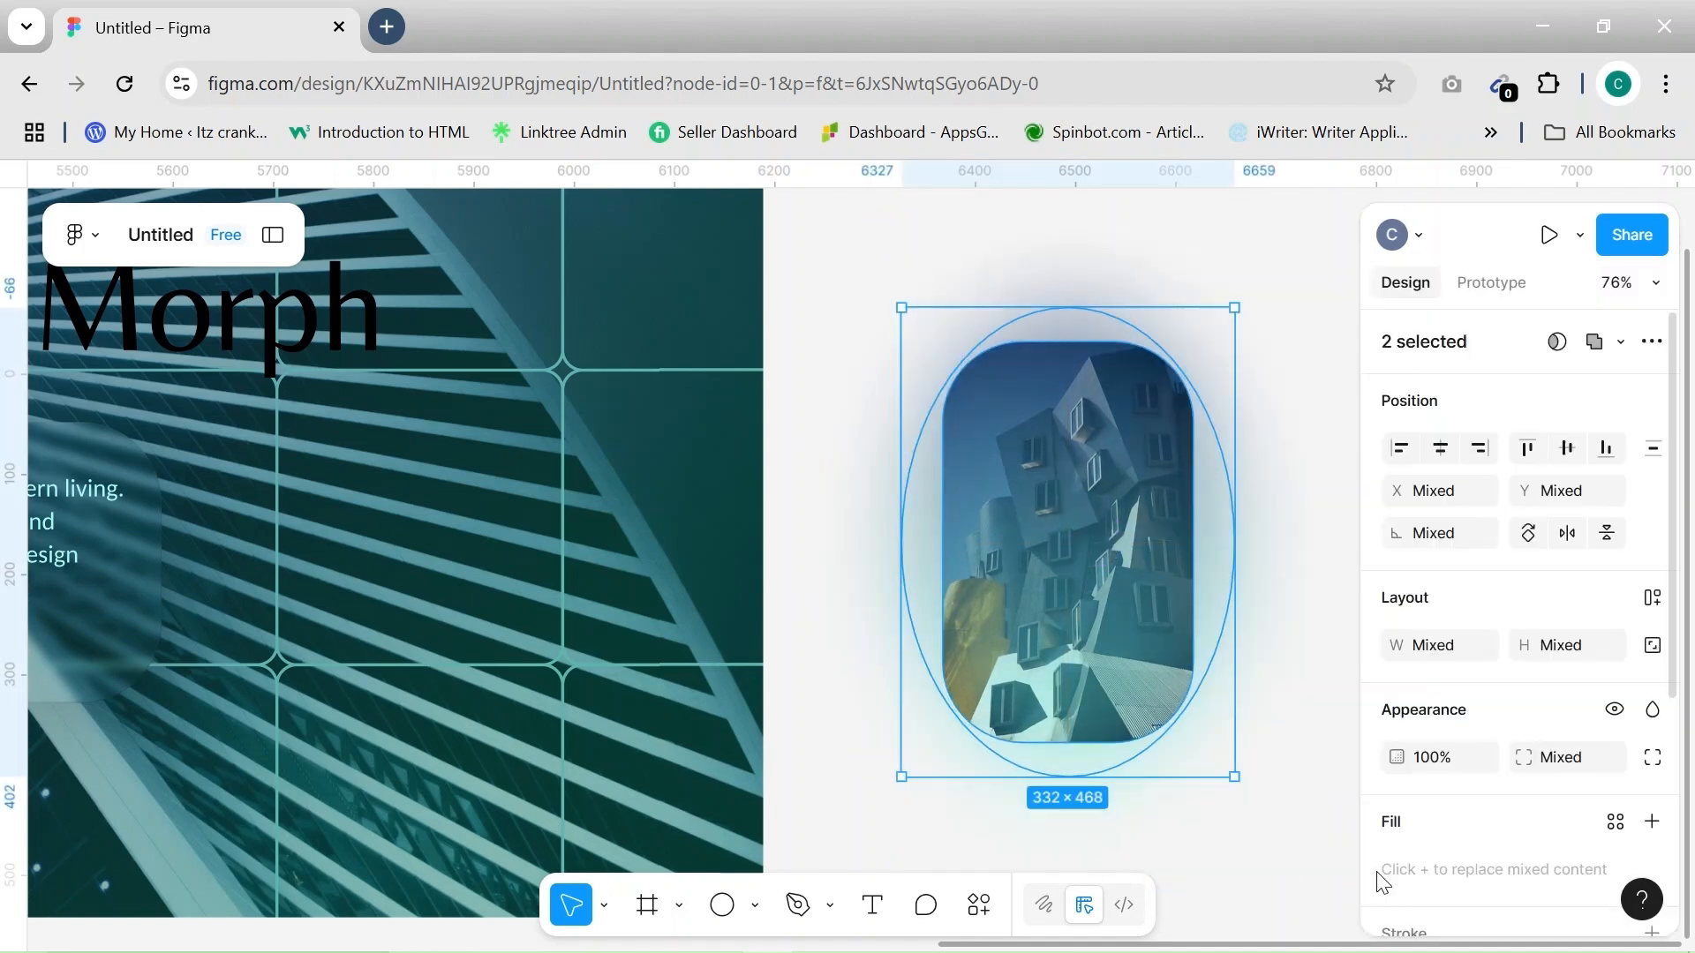
{"action": "left_click_drag", "start_coordinate": [1101, 568], "coordinate": [498, 824]}
{"action": "scroll", "coordinate": [497, 824], "scroll_direction": "down", "scroll_amount": 3}
{"action": "left_click_drag", "start_coordinate": [458, 537], "coordinate": [542, 483]}
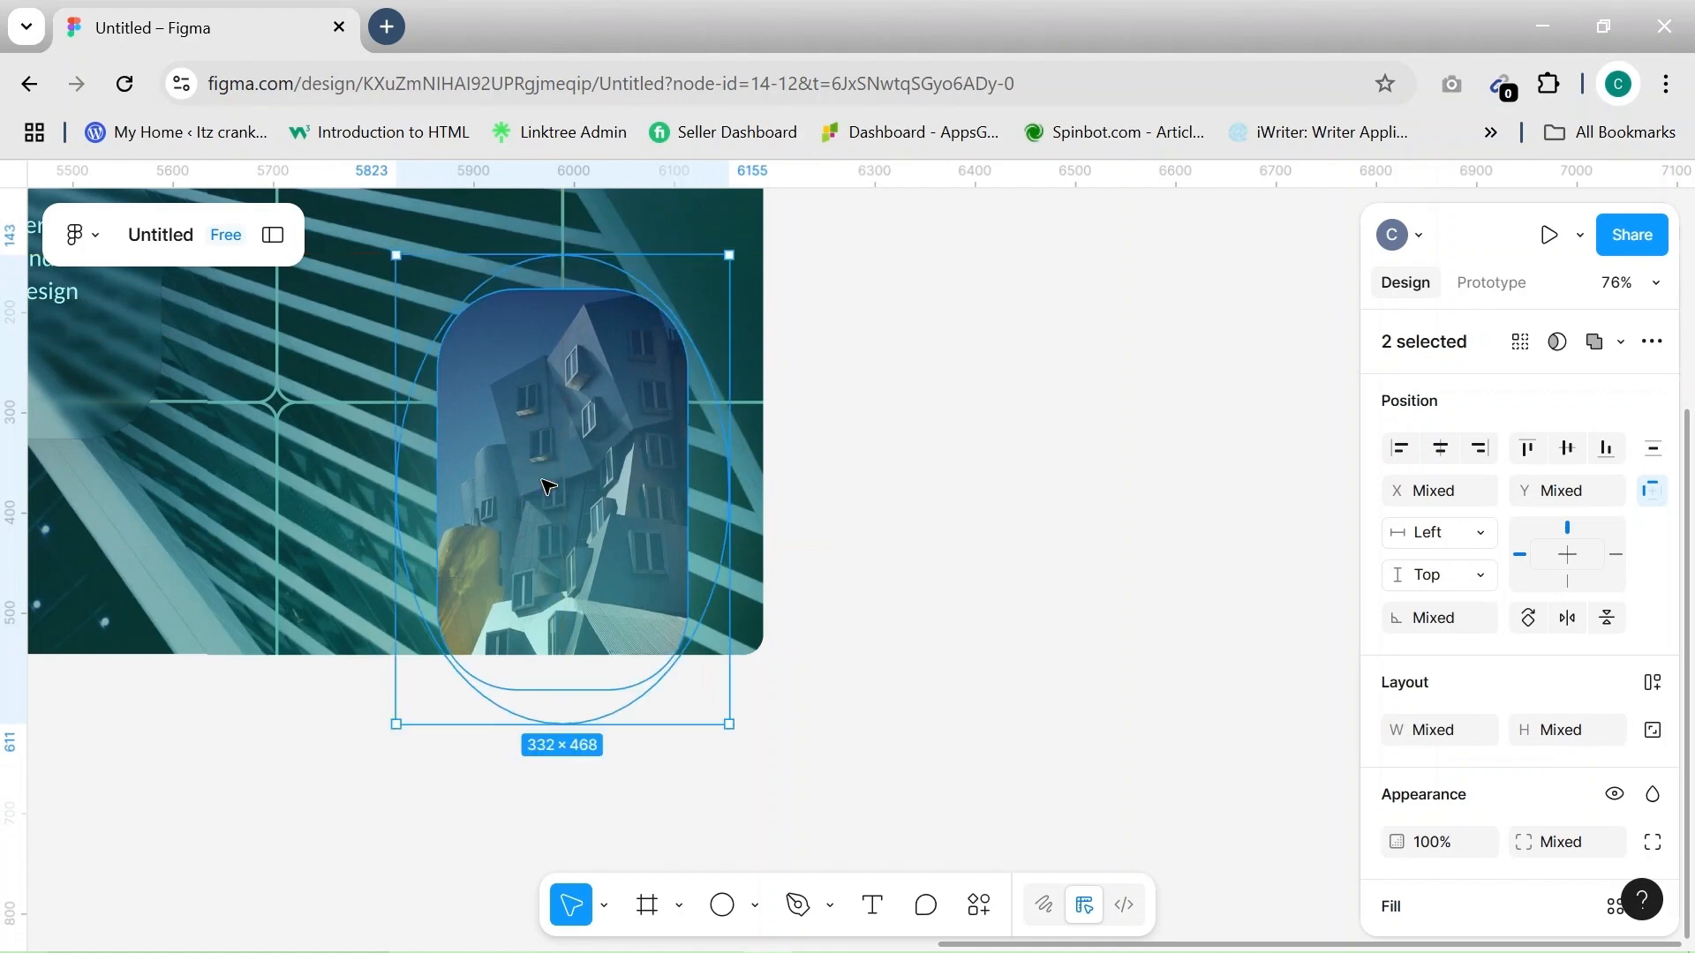
{"action": "key", "text": "shift+Down"}
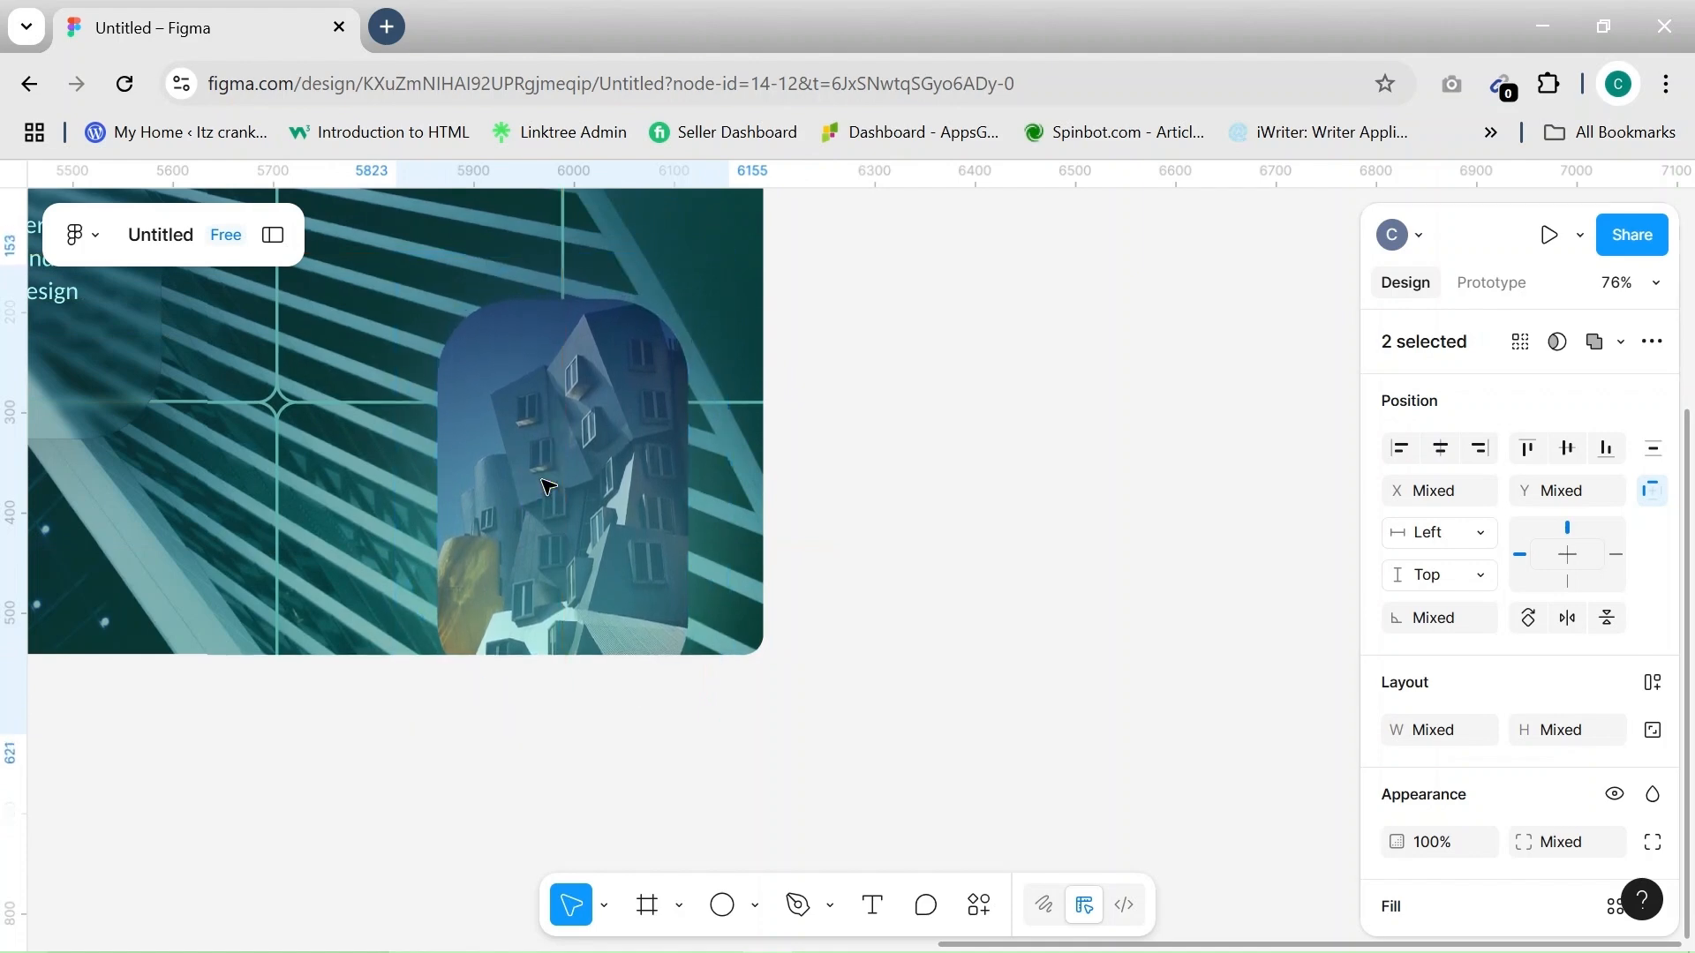
Move the image and ellipse up and slightly left so the whole image lies inside the frame
{"action": "scroll", "coordinate": [542, 479], "scroll_direction": "left", "scroll_amount": 3}
{"action": "scroll", "coordinate": [543, 481], "scroll_direction": "down", "scroll_amount": 4}
{"action": "left_click", "coordinate": [746, 474]}
{"action": "left_click_drag", "start_coordinate": [745, 474], "coordinate": [721, 415]}
{"action": "scroll", "coordinate": [721, 415], "scroll_direction": "up", "scroll_amount": 2}
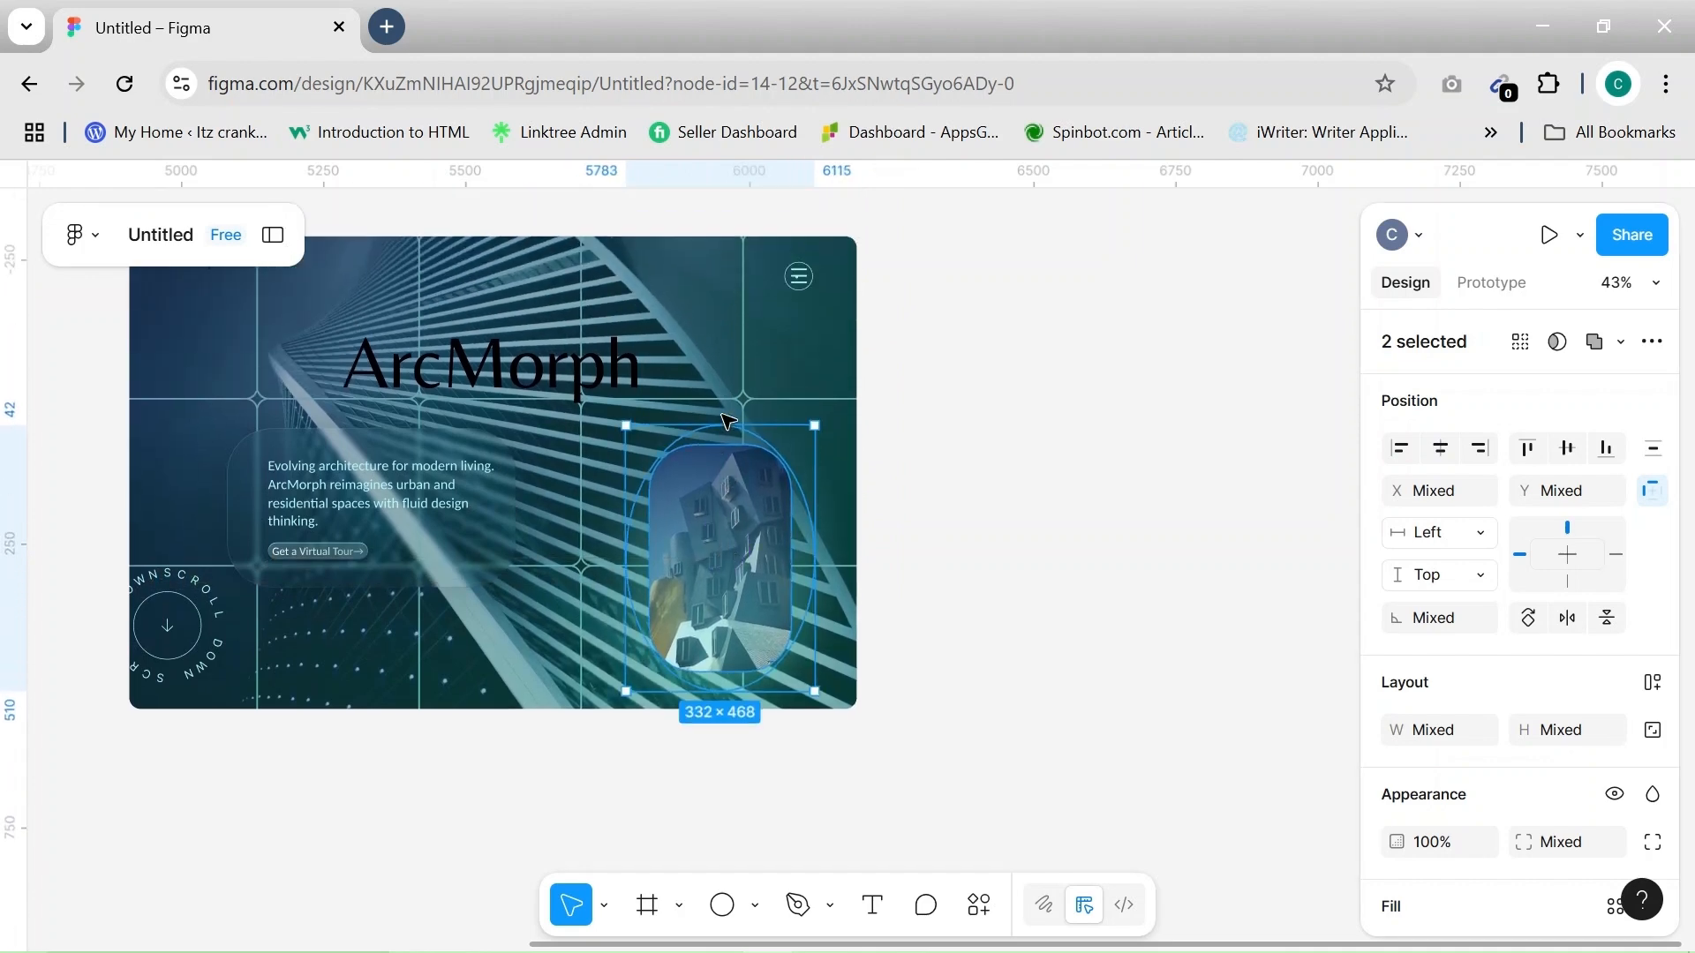
{"action": "scroll", "coordinate": [727, 419], "scroll_direction": "up", "scroll_amount": 2}
{"action": "scroll", "coordinate": [726, 419], "scroll_direction": "up", "scroll_amount": 5}
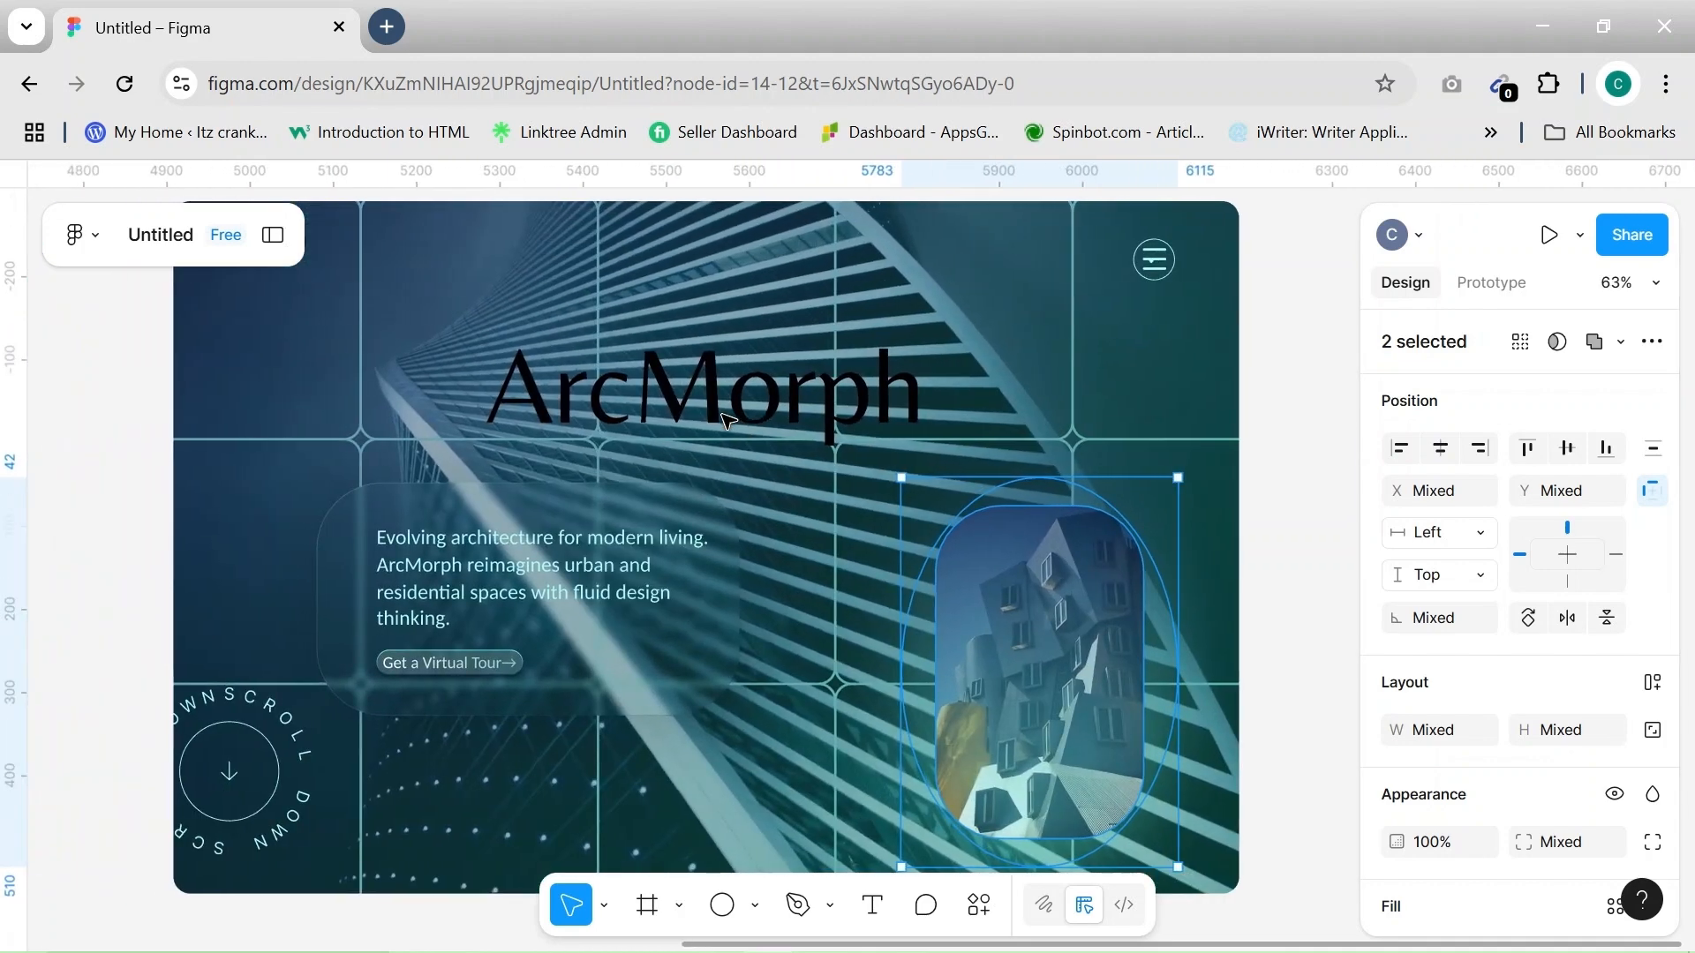
Lower the image and ellipse so the image is cut off by the frame's bottom edge, shifting them slightly left
{"action": "scroll", "coordinate": [726, 419], "scroll_direction": "down", "scroll_amount": 5}
{"action": "left_click_drag", "start_coordinate": [913, 598], "coordinate": [917, 647]}
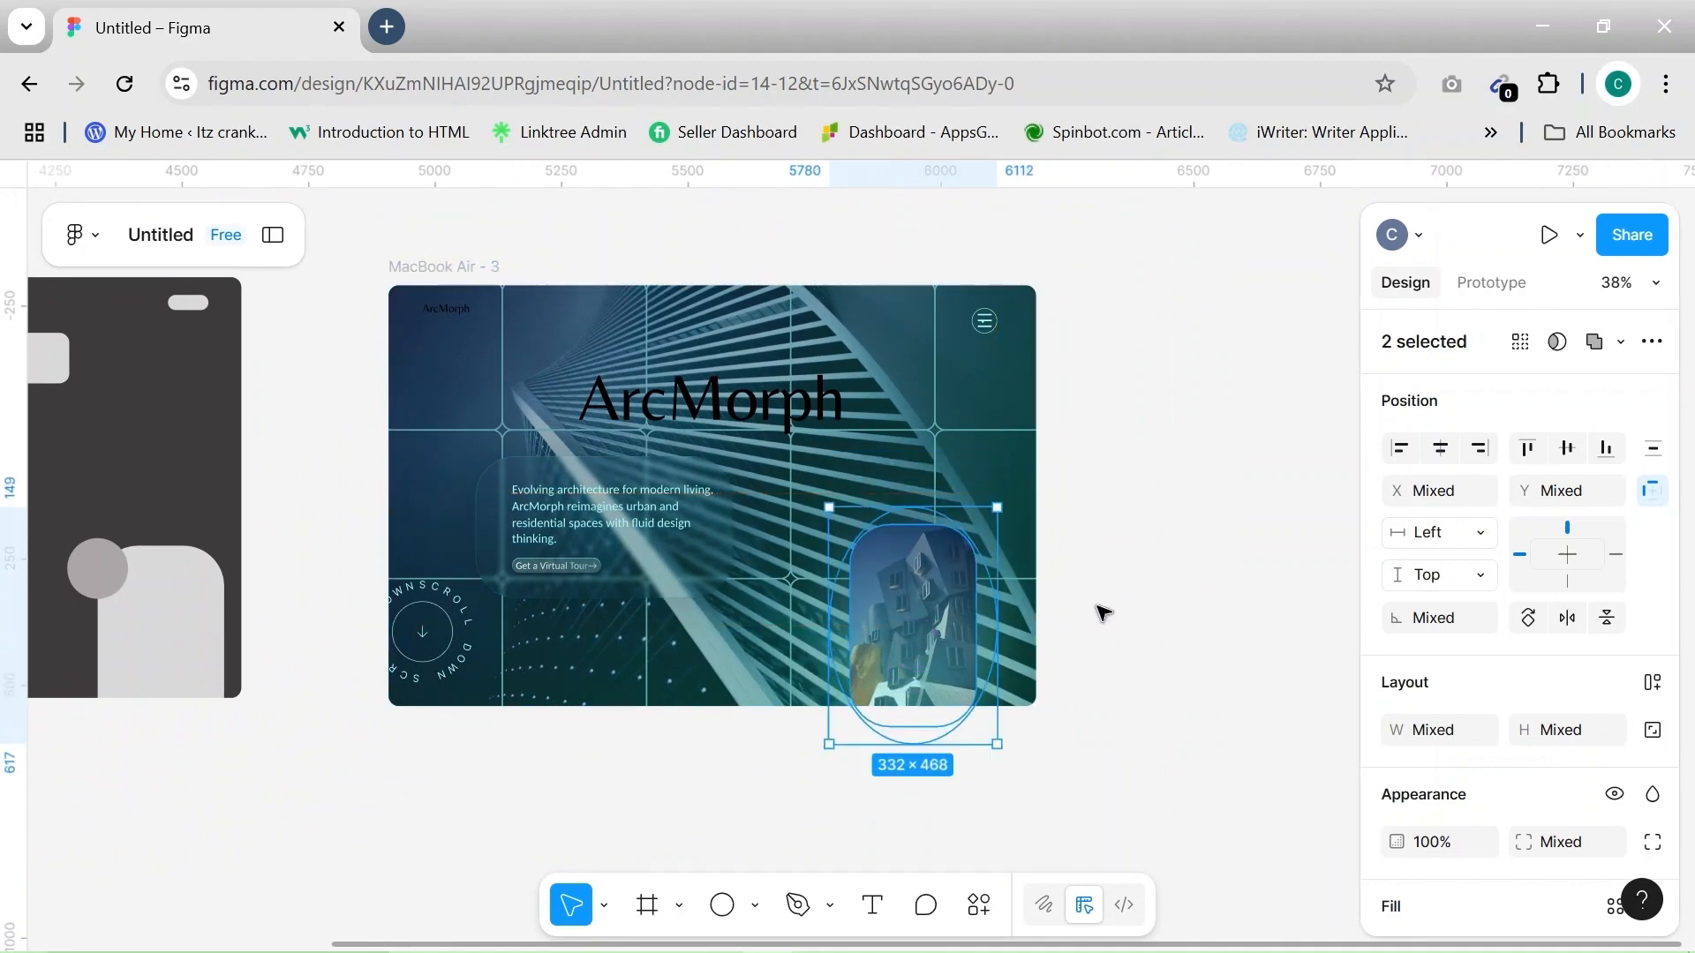
{"action": "left_click_drag", "start_coordinate": [915, 636], "coordinate": [910, 636]}
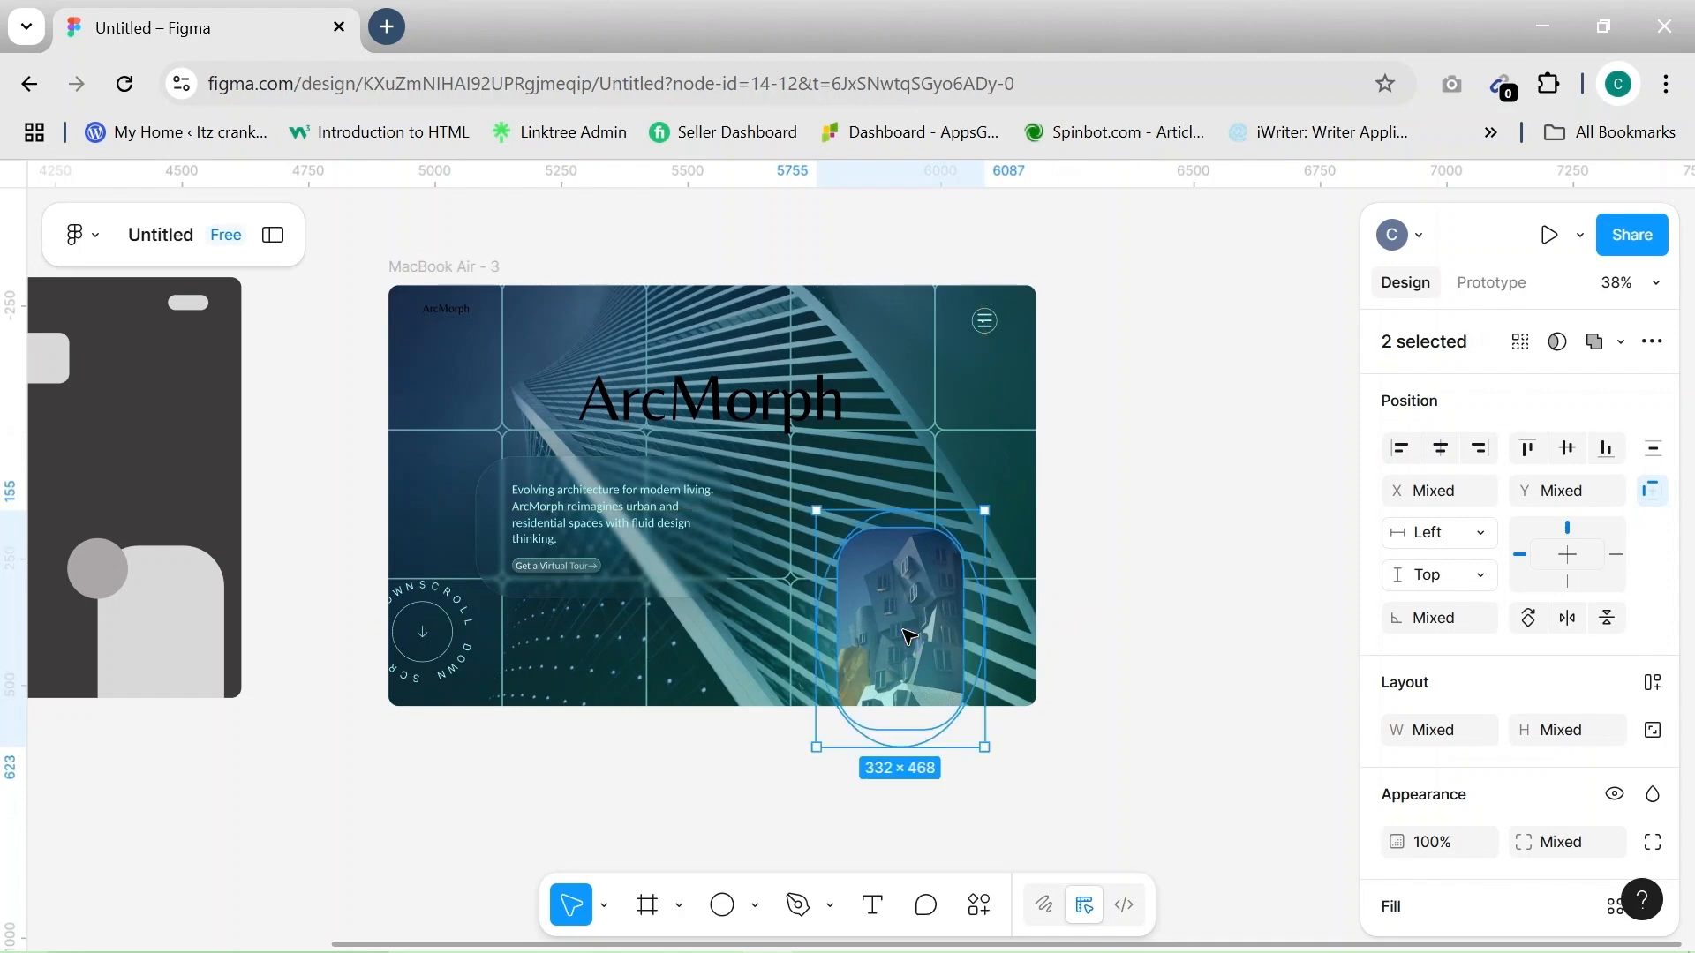
{"action": "left_click", "coordinate": [1202, 638]}
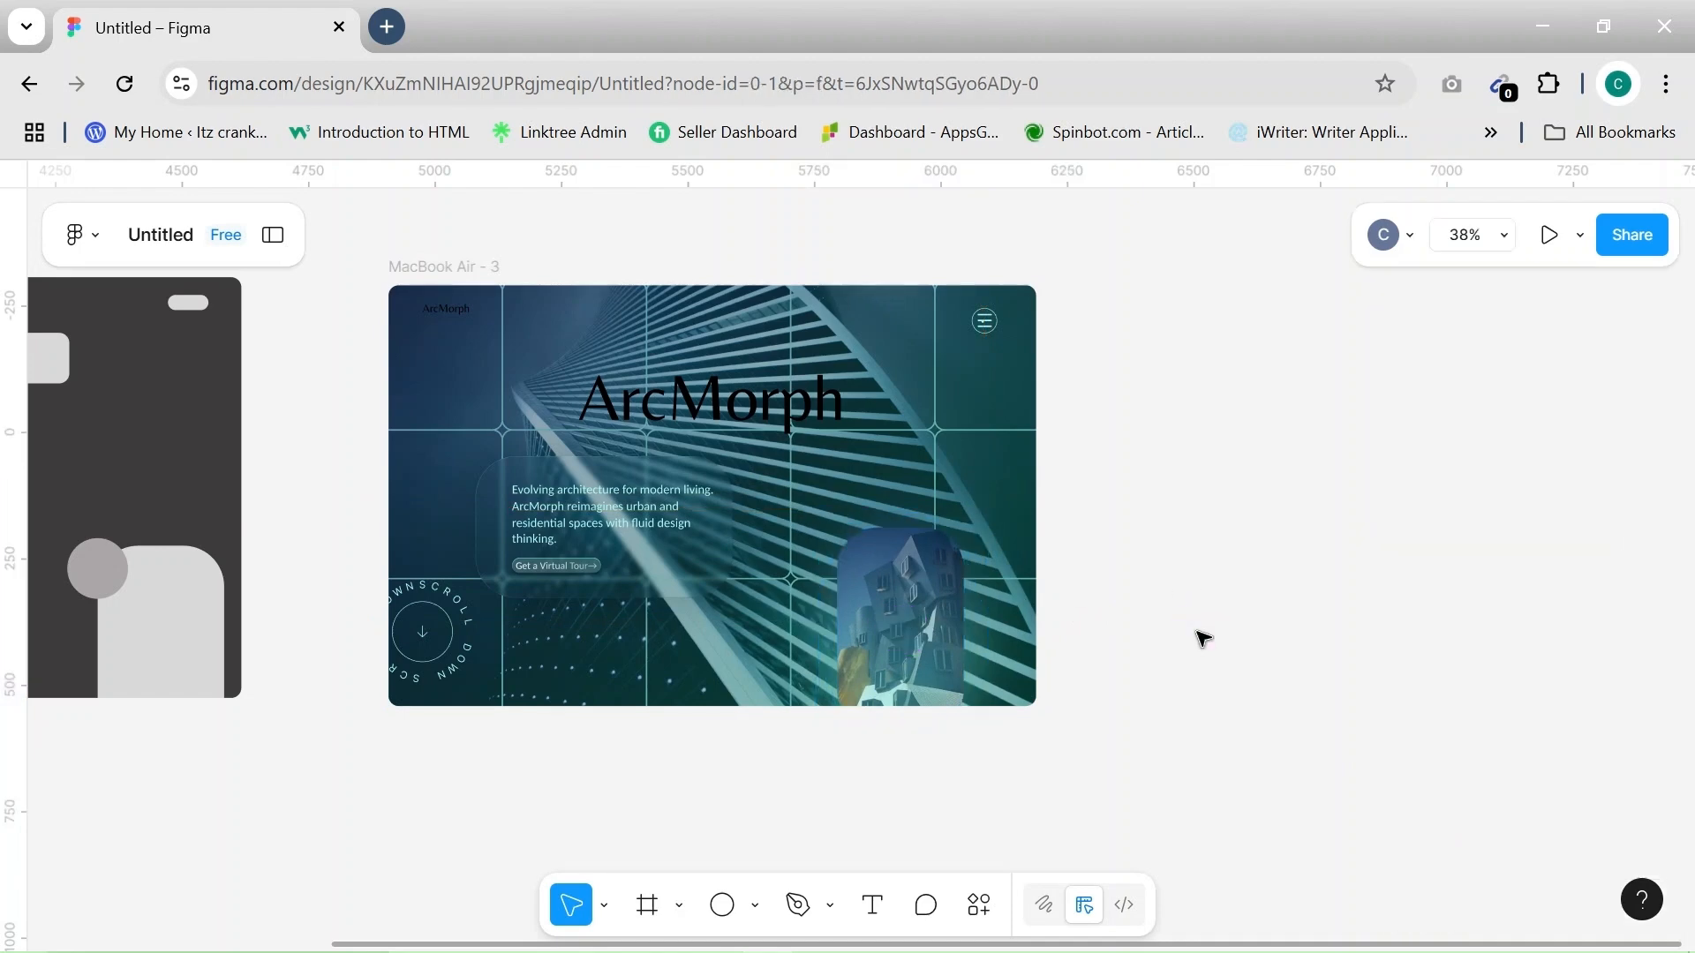
Fill the large ArcMorph heading with the light turquoise AAF9F5 from the colours already used on the page
{"action": "left_click", "coordinate": [782, 426]}
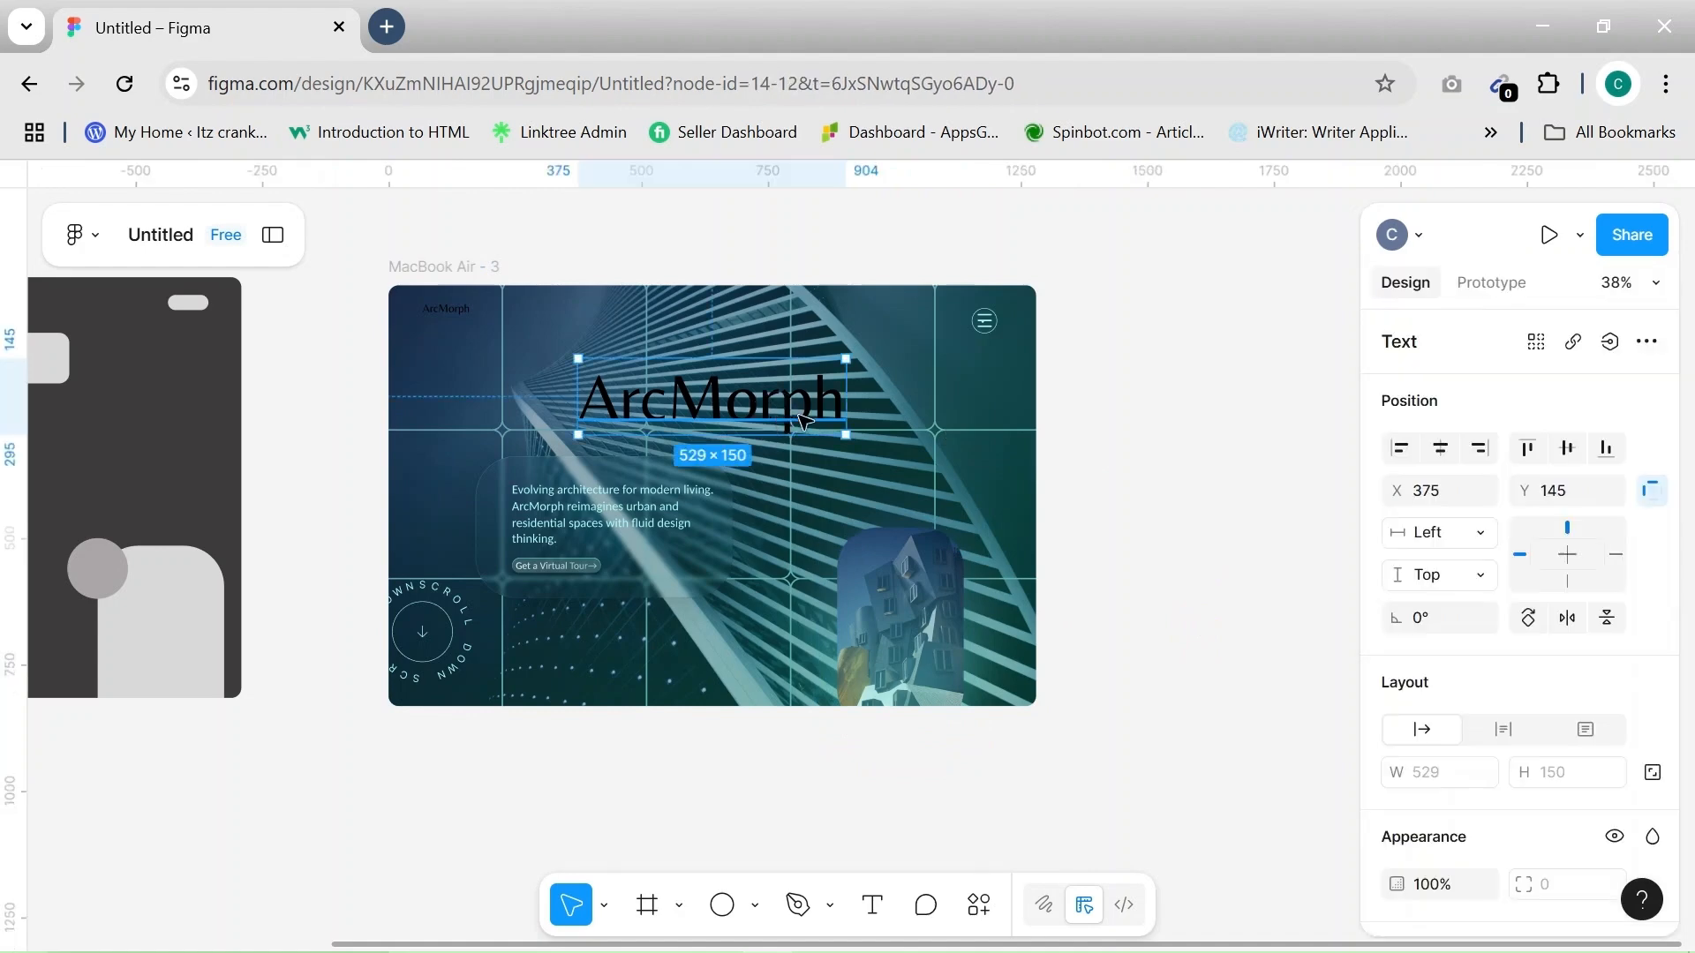
{"action": "scroll", "coordinate": [1495, 711], "scroll_direction": "down", "scroll_amount": 4}
{"action": "left_click", "coordinate": [1394, 839]}
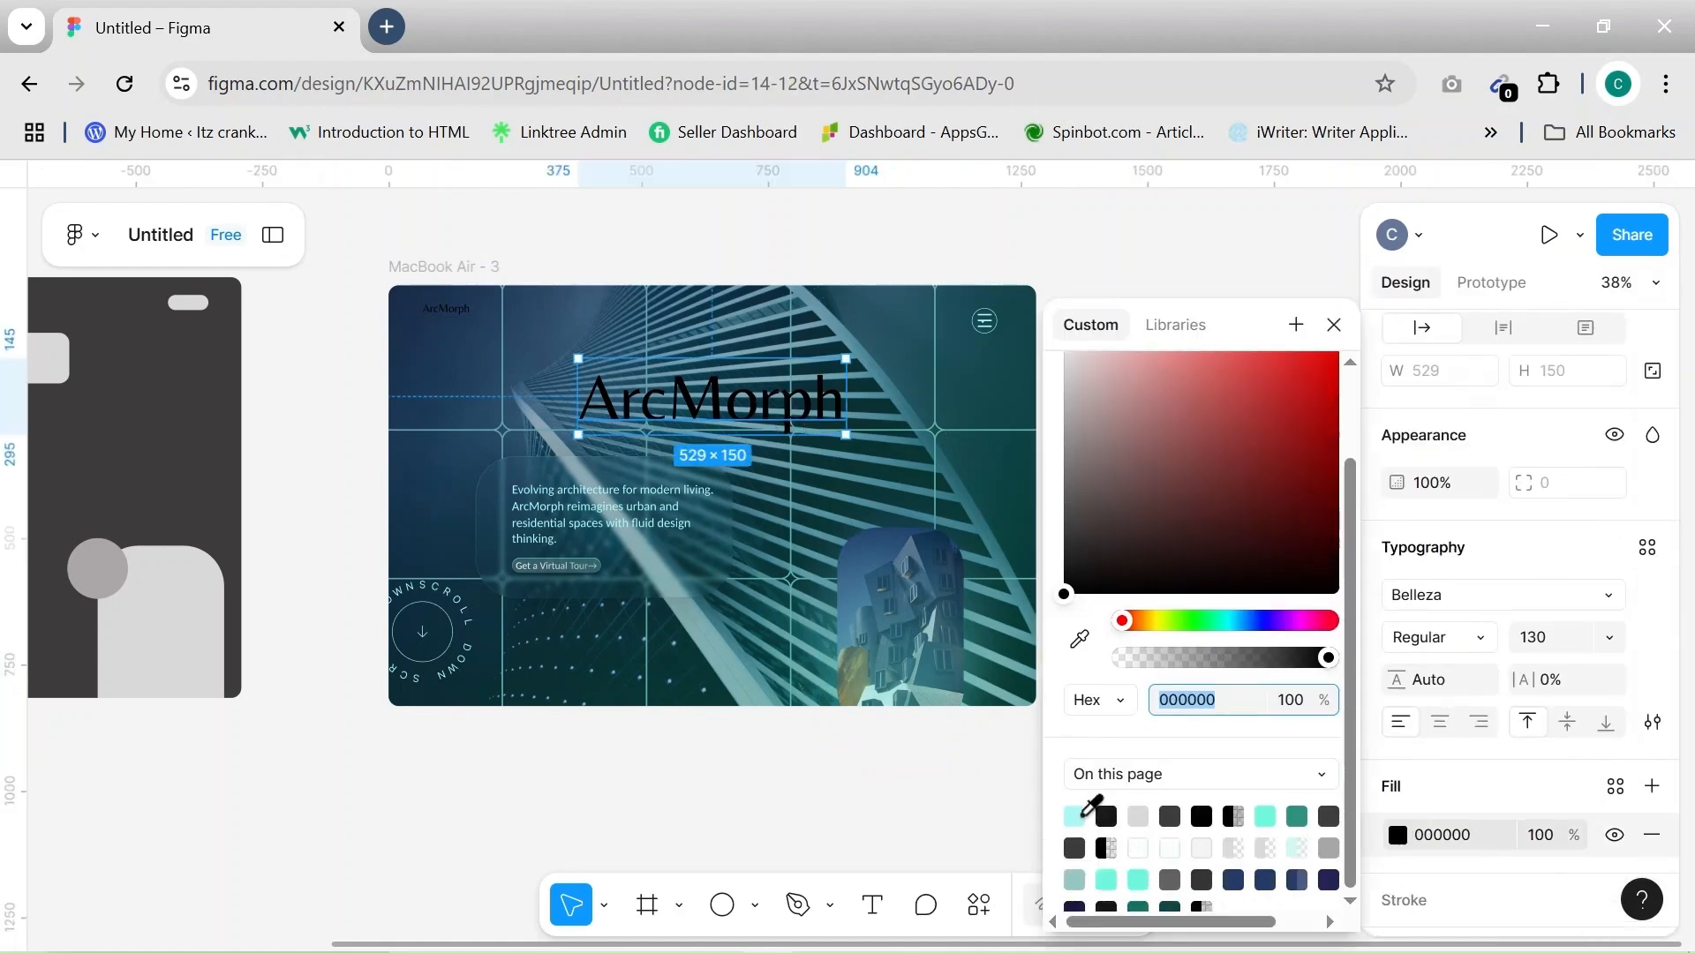
{"action": "left_click", "coordinate": [1076, 814]}
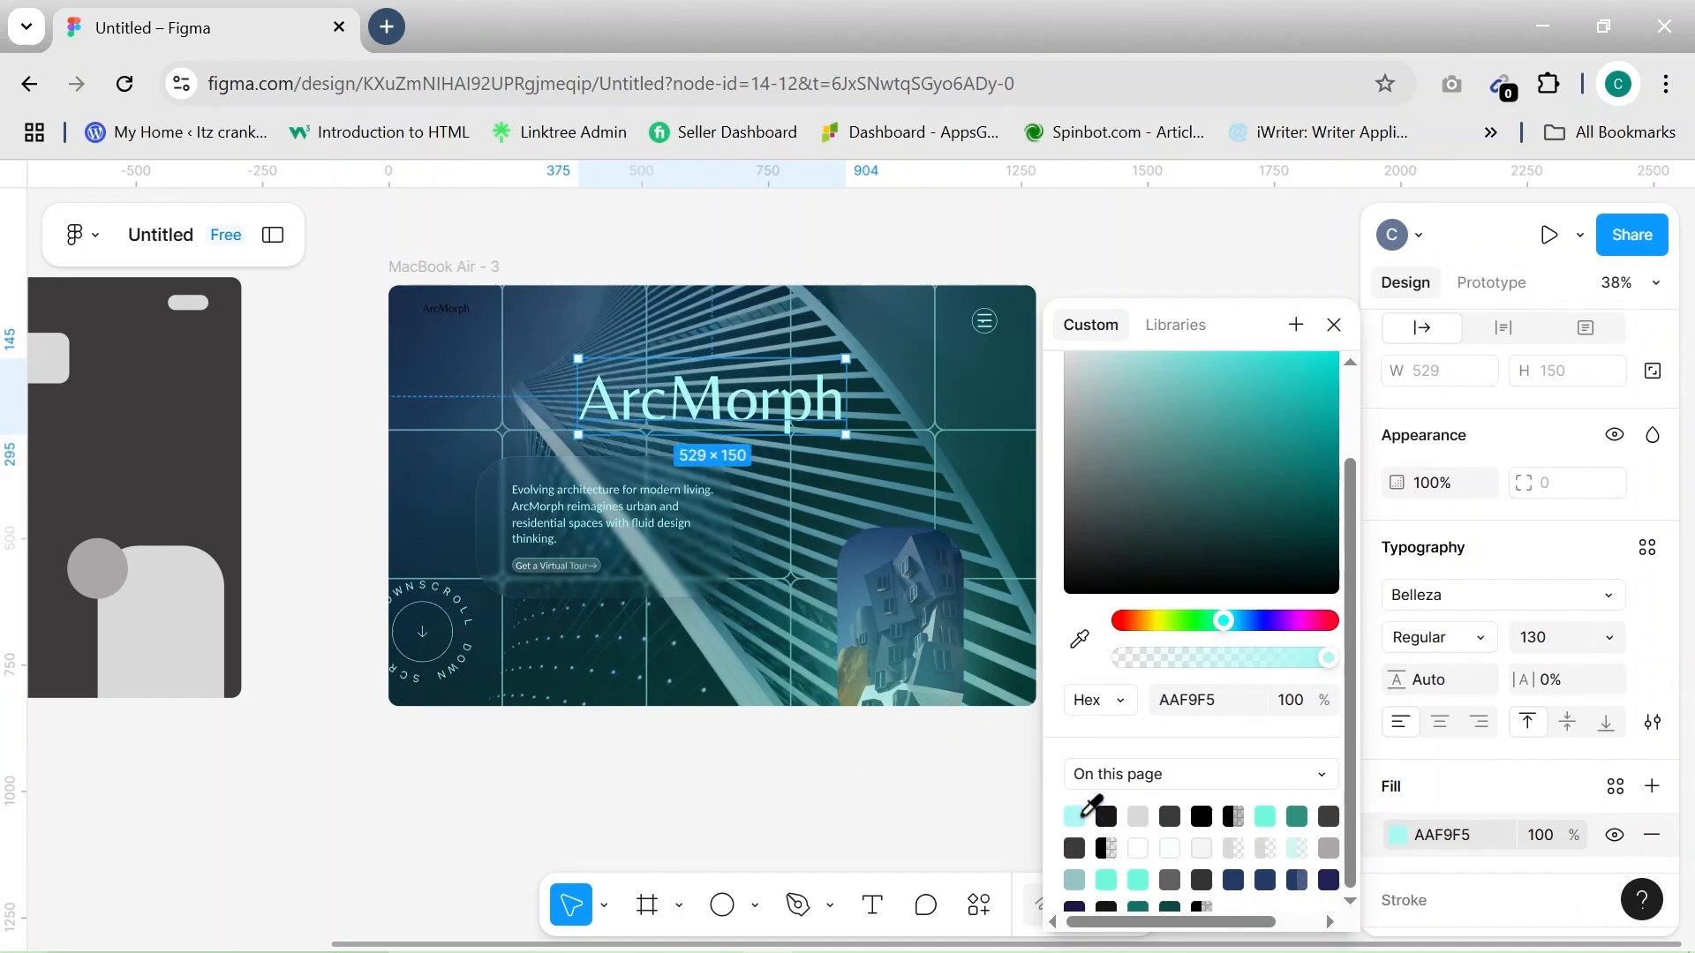
{"action": "scroll", "coordinate": [1180, 431], "scroll_direction": "up", "scroll_amount": 2}
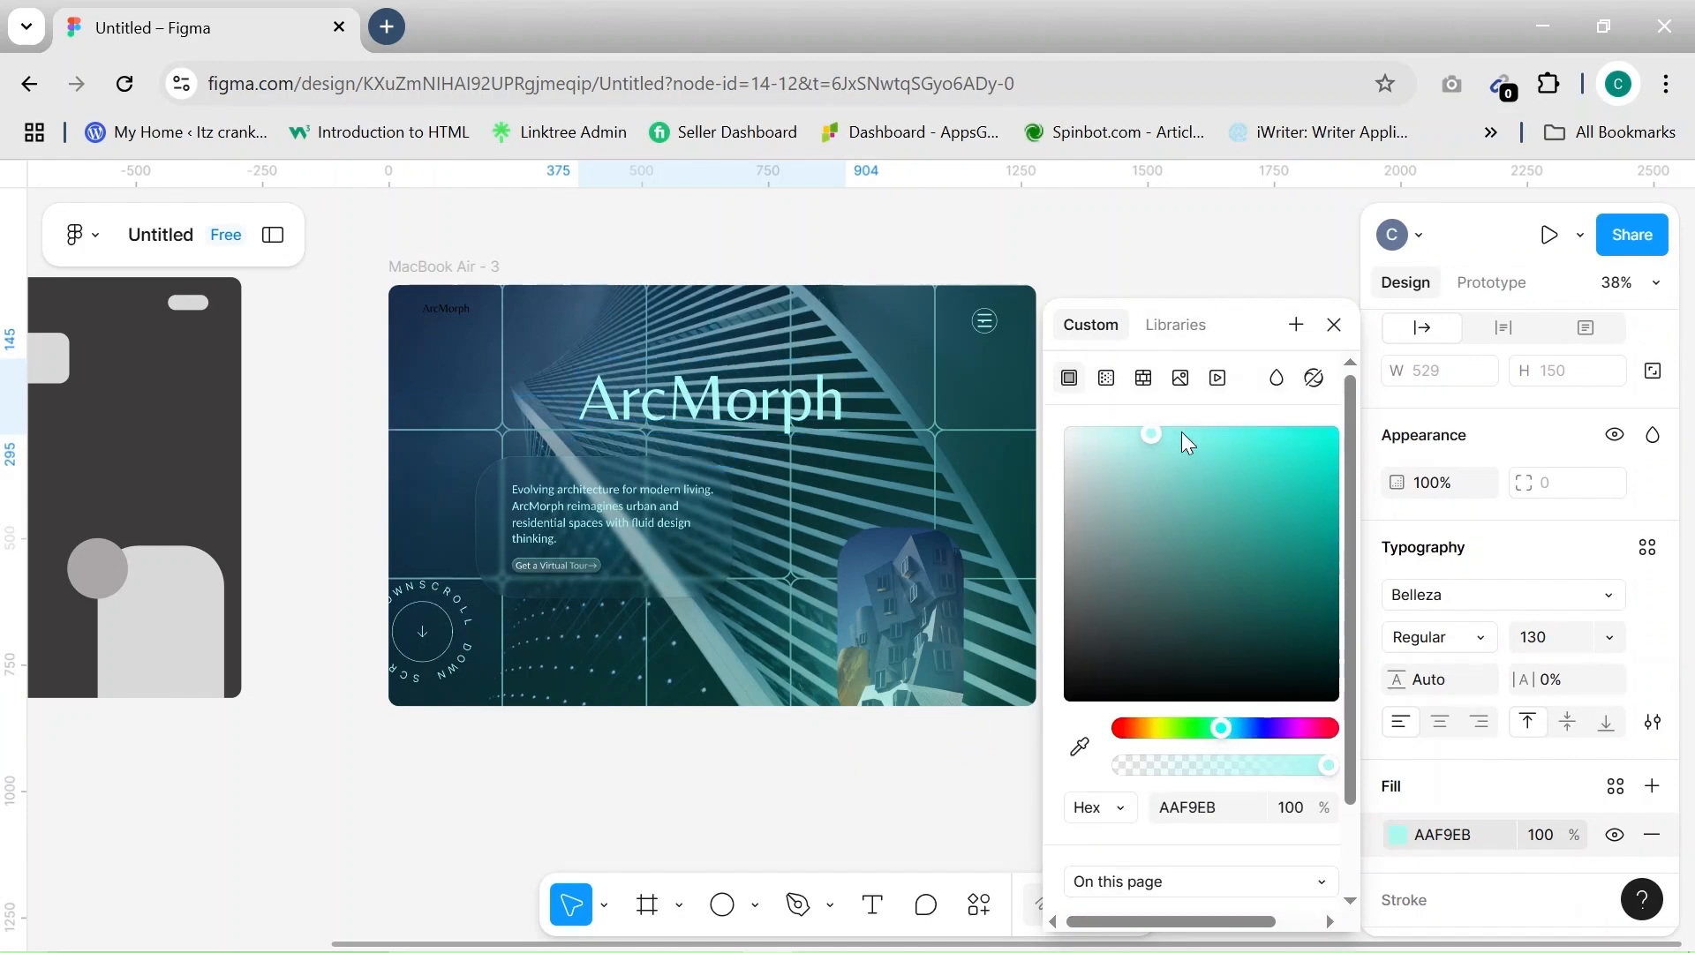
Turn the heading's fill into a linear gradient running vertically from above the letters to below them
{"action": "left_click", "coordinate": [1106, 378]}
{"action": "left_click_drag", "start_coordinate": [843, 388], "coordinate": [728, 444]}
{"action": "left_click_drag", "start_coordinate": [581, 397], "coordinate": [723, 360]}
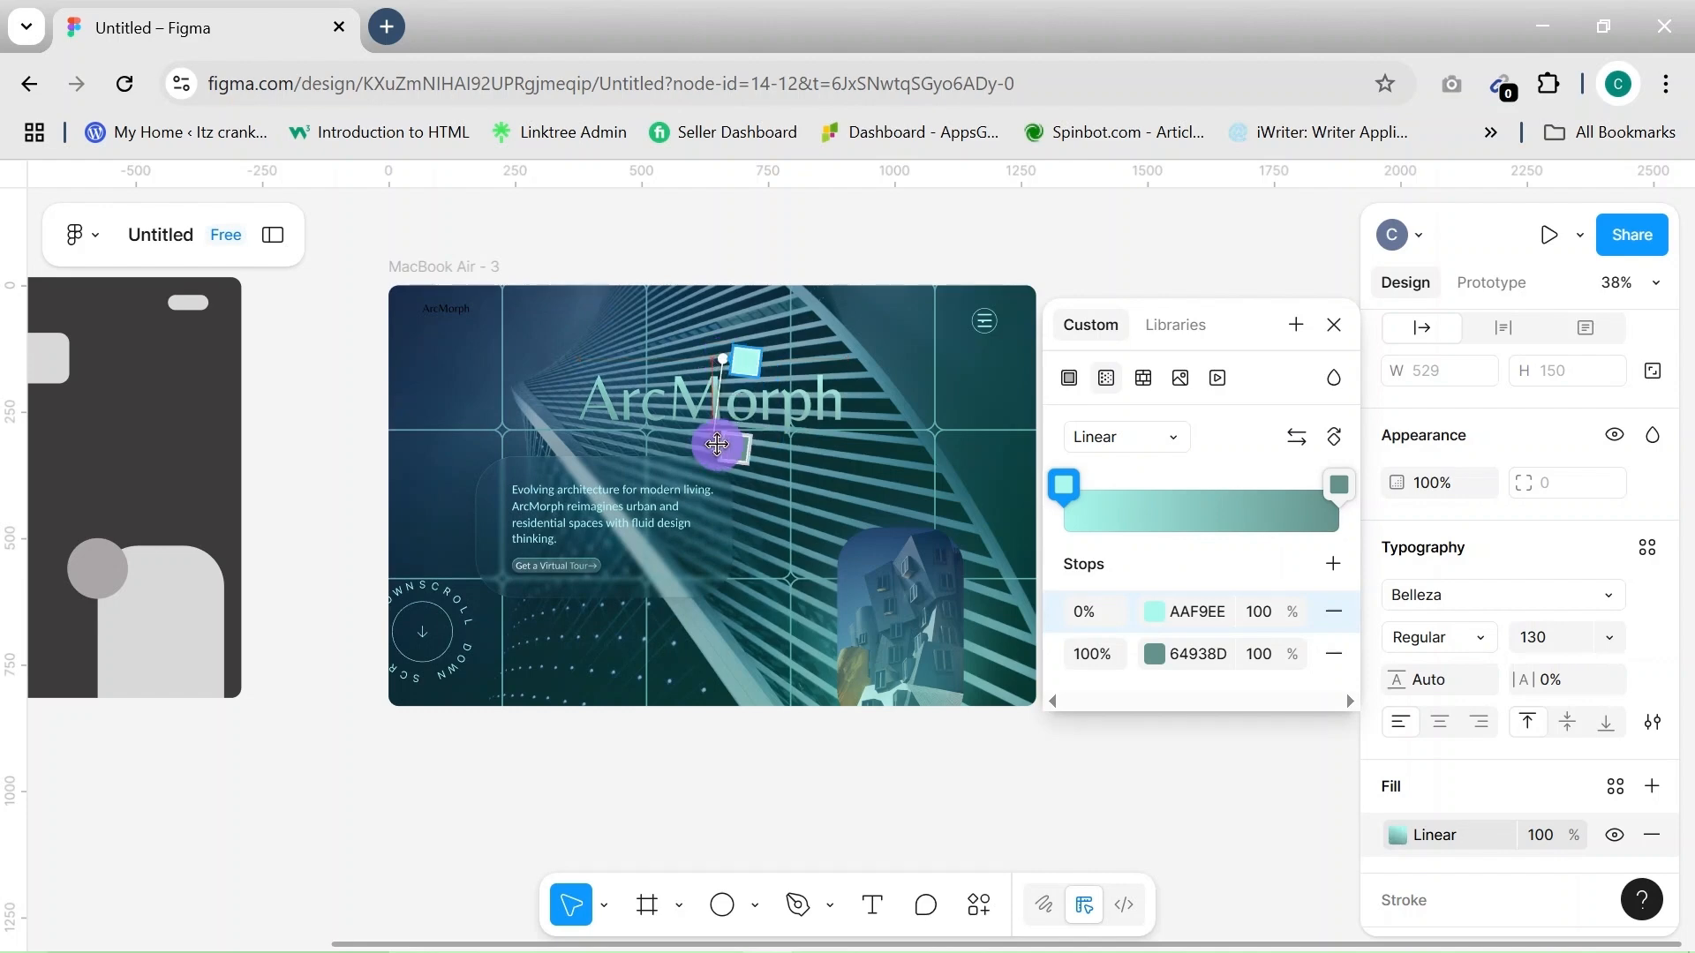
{"action": "scroll", "coordinate": [702, 463], "scroll_direction": "up", "scroll_amount": 5}
{"action": "scroll", "coordinate": [697, 468], "scroll_direction": "up", "scroll_amount": 5}
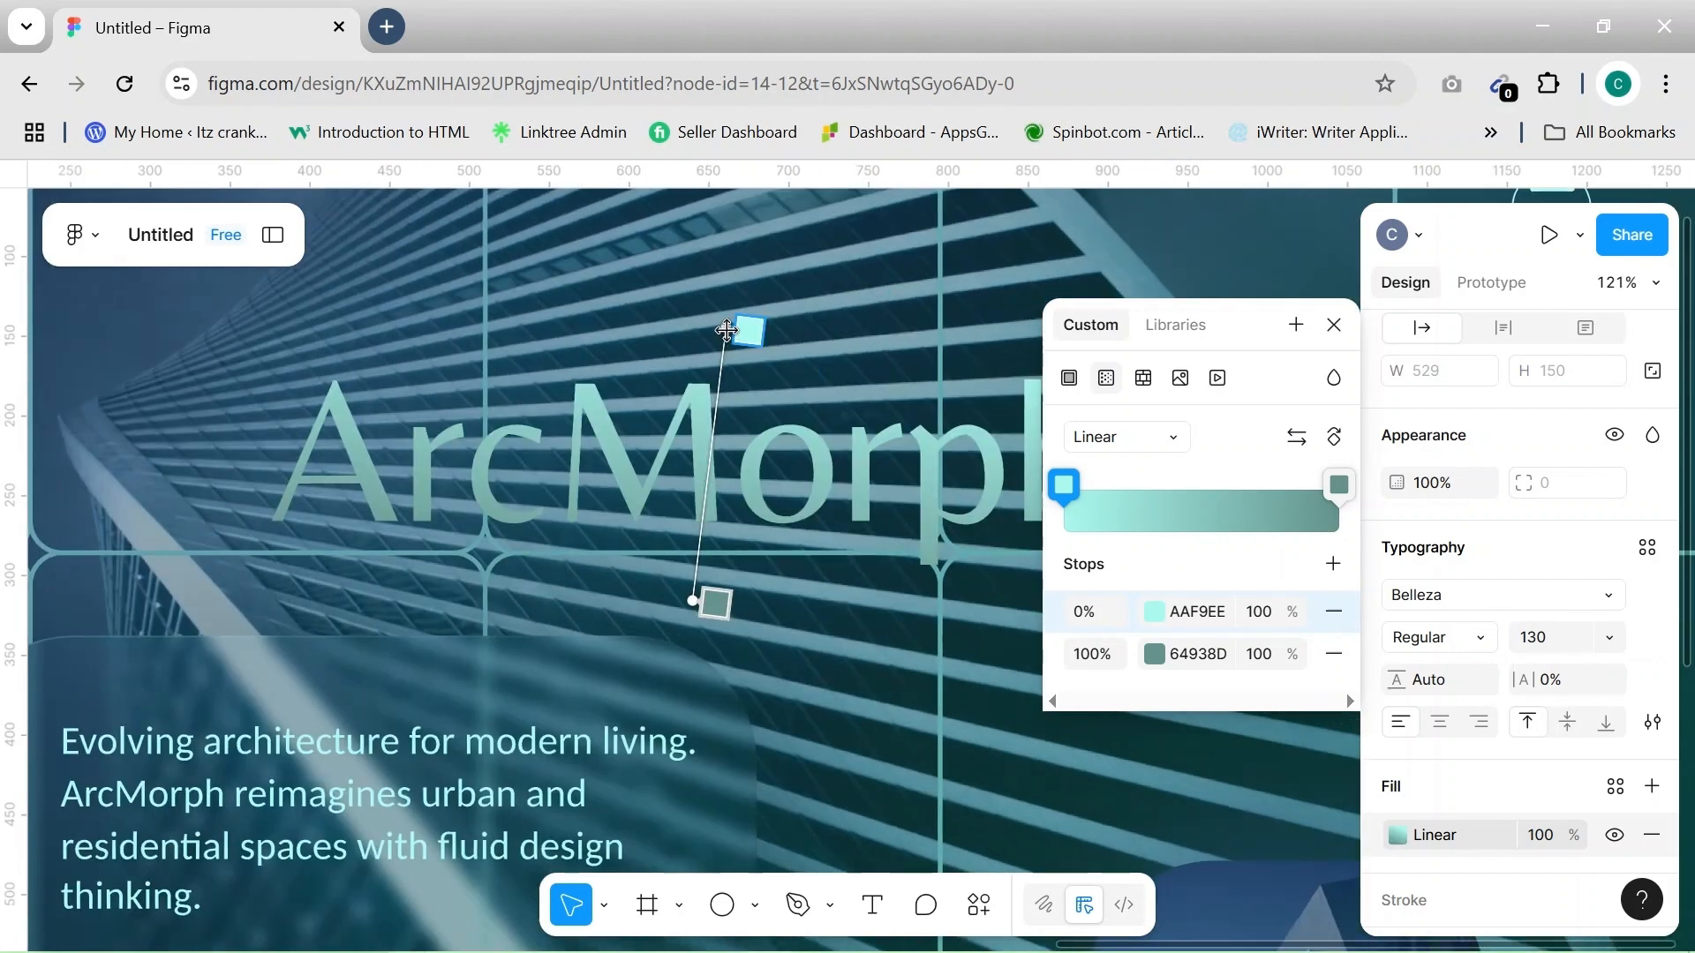
{"action": "left_click_drag", "start_coordinate": [726, 330], "coordinate": [693, 328]}
Set the colour of the heading gradient's 100% stop to the light blue BADAFC
{"action": "left_click", "coordinate": [1155, 653]}
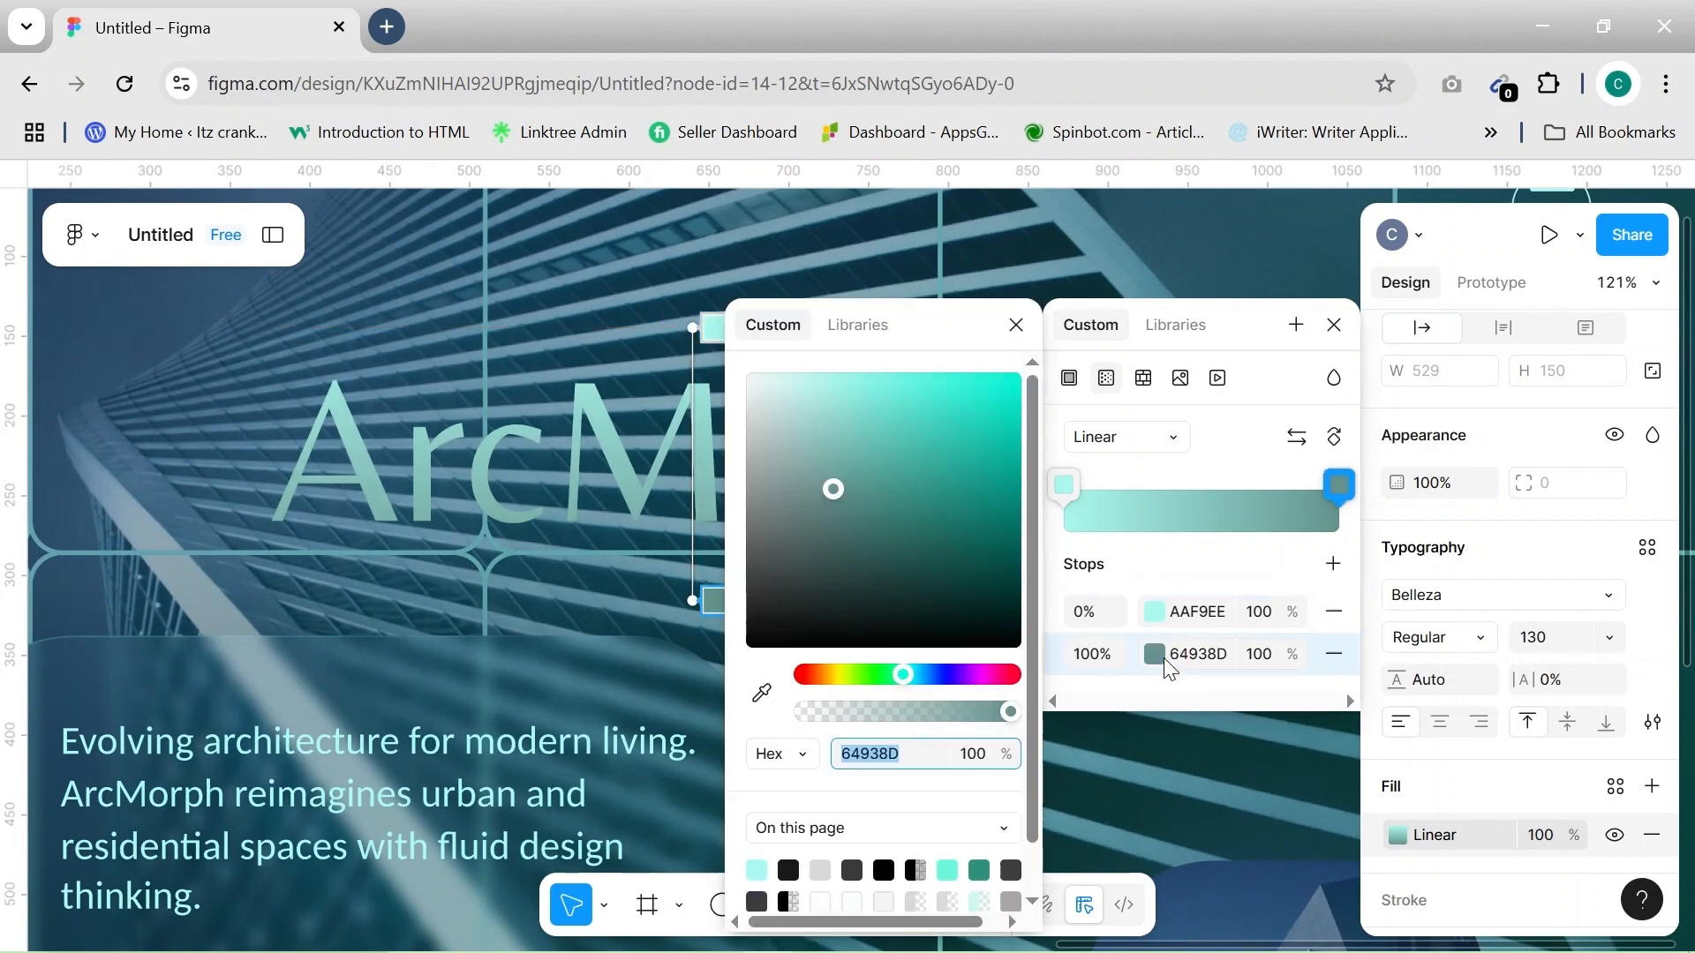
{"action": "left_click", "coordinate": [937, 680]}
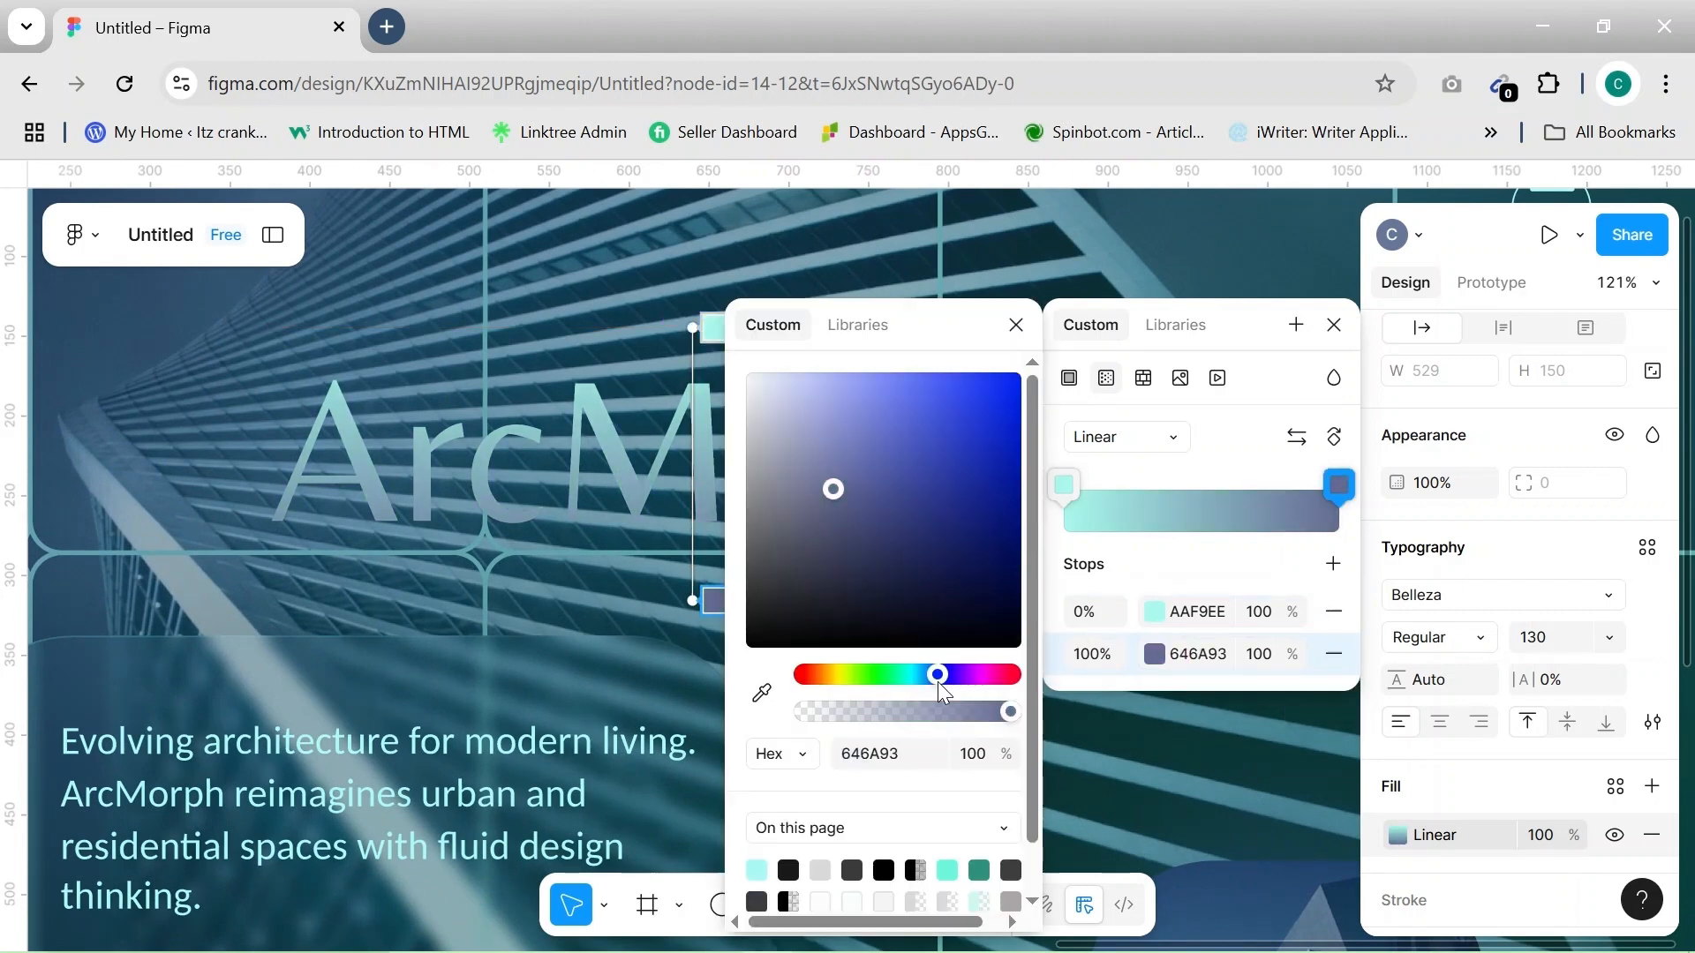
{"action": "left_click_drag", "start_coordinate": [948, 533], "coordinate": [781, 379]}
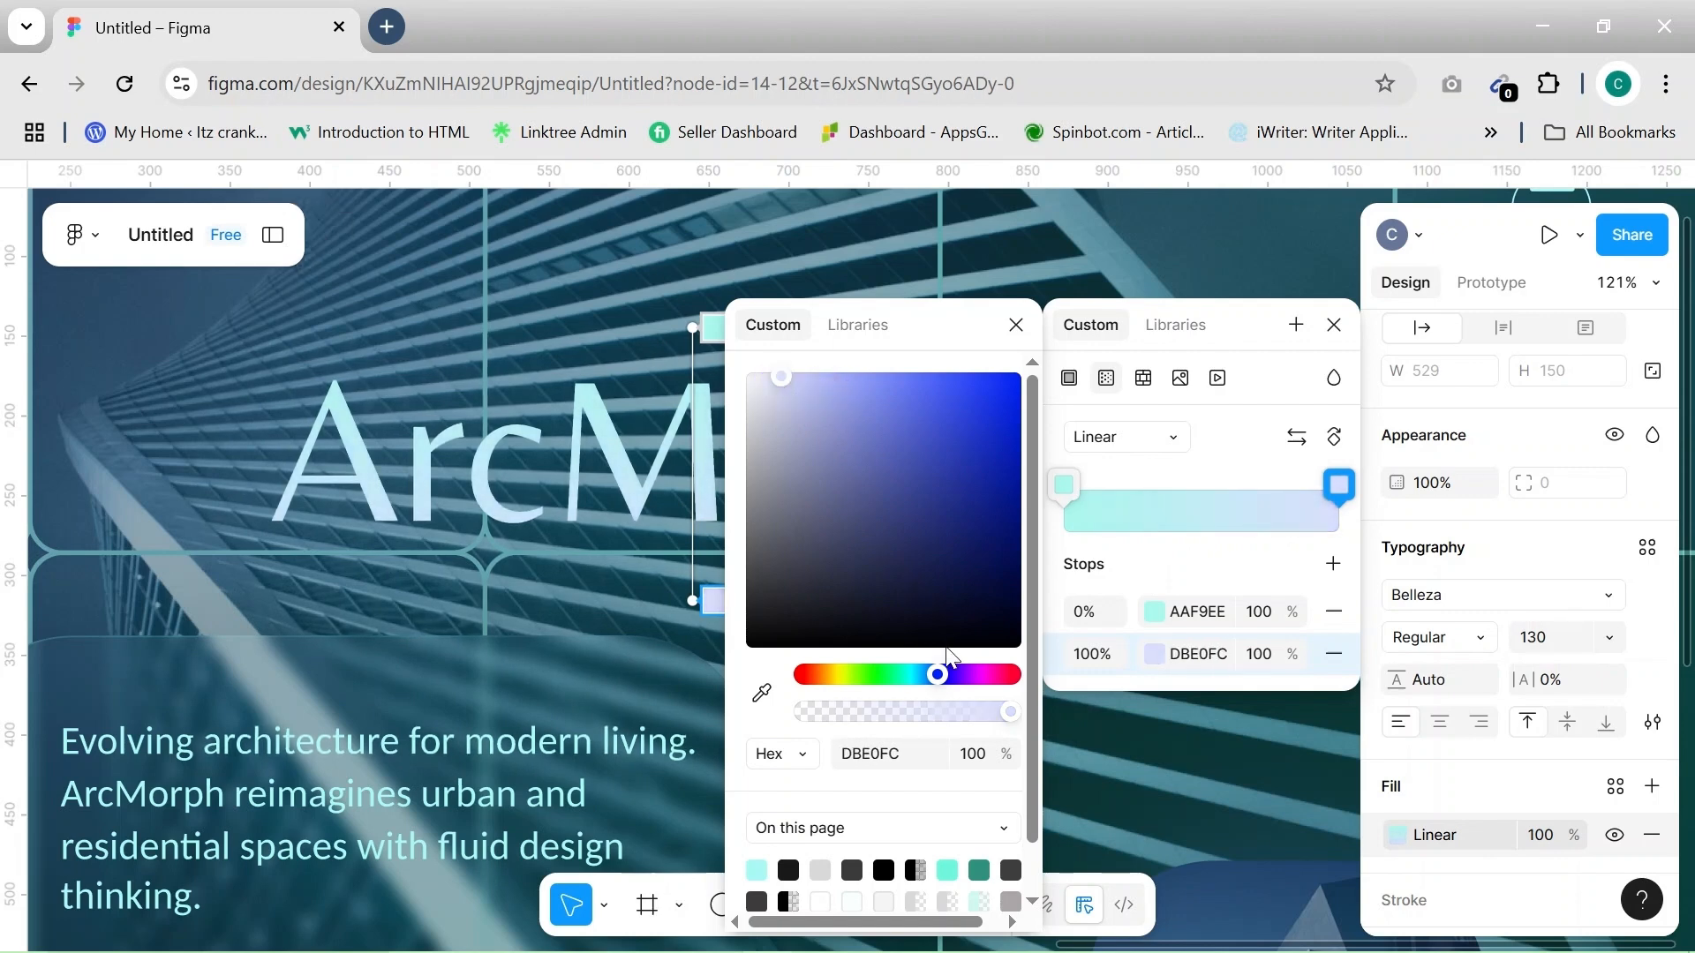
{"action": "left_click_drag", "start_coordinate": [936, 676], "coordinate": [925, 674]}
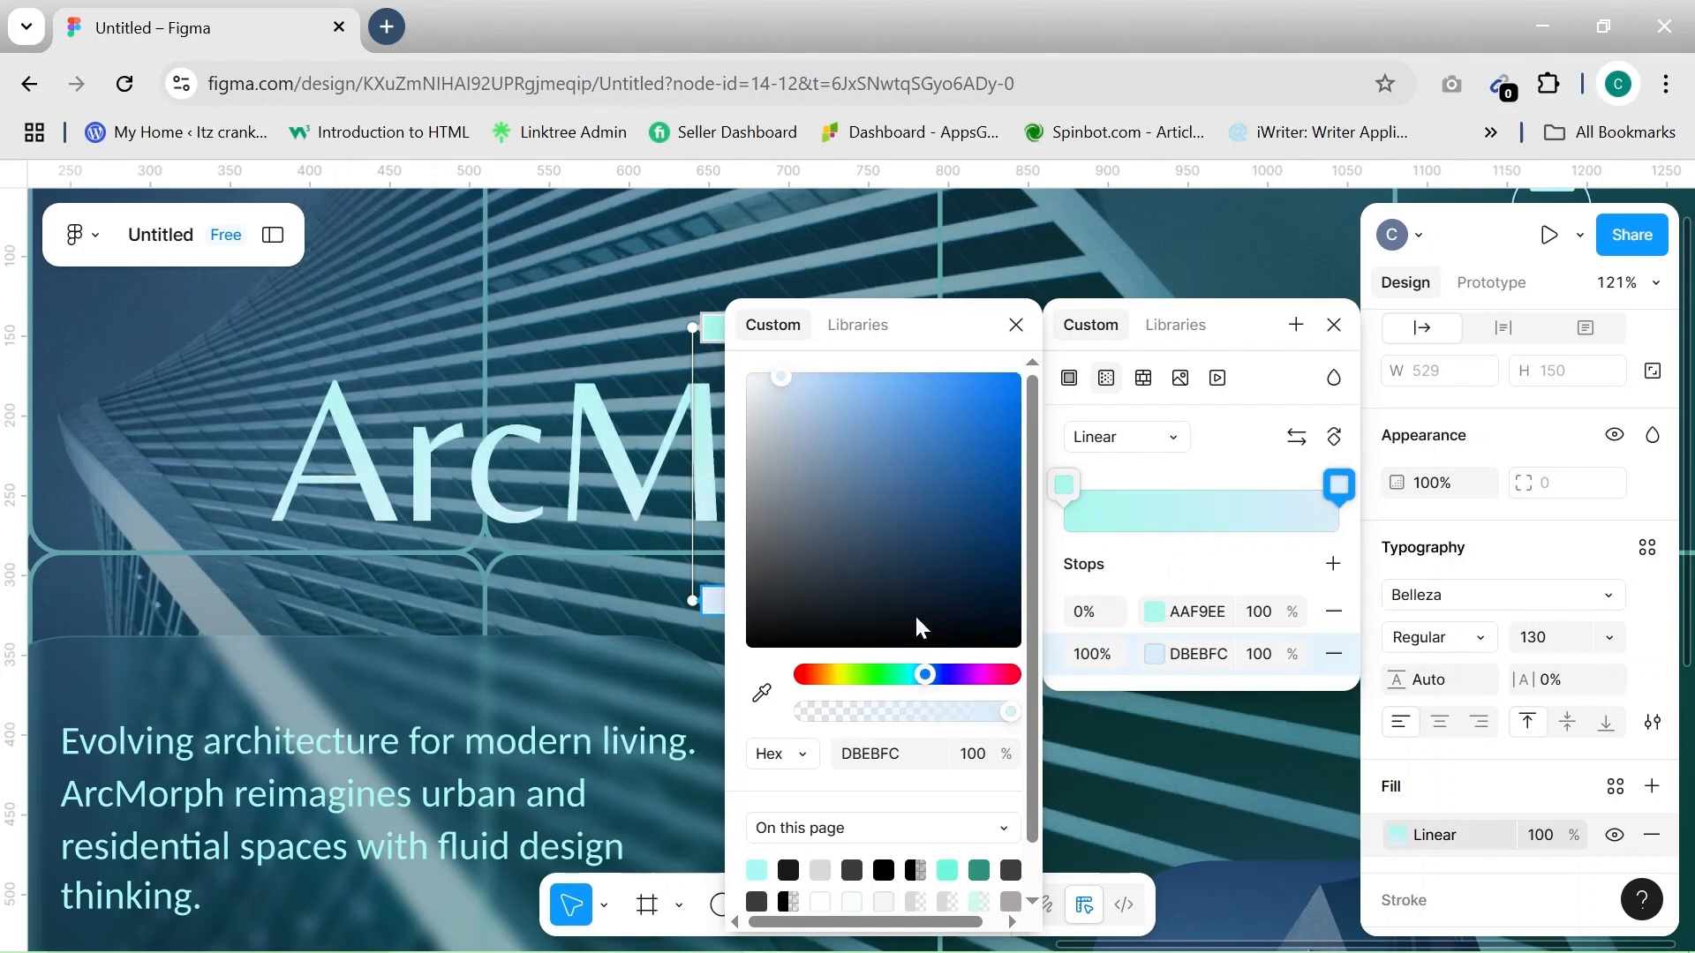
{"action": "left_click_drag", "start_coordinate": [808, 374], "coordinate": [817, 377]}
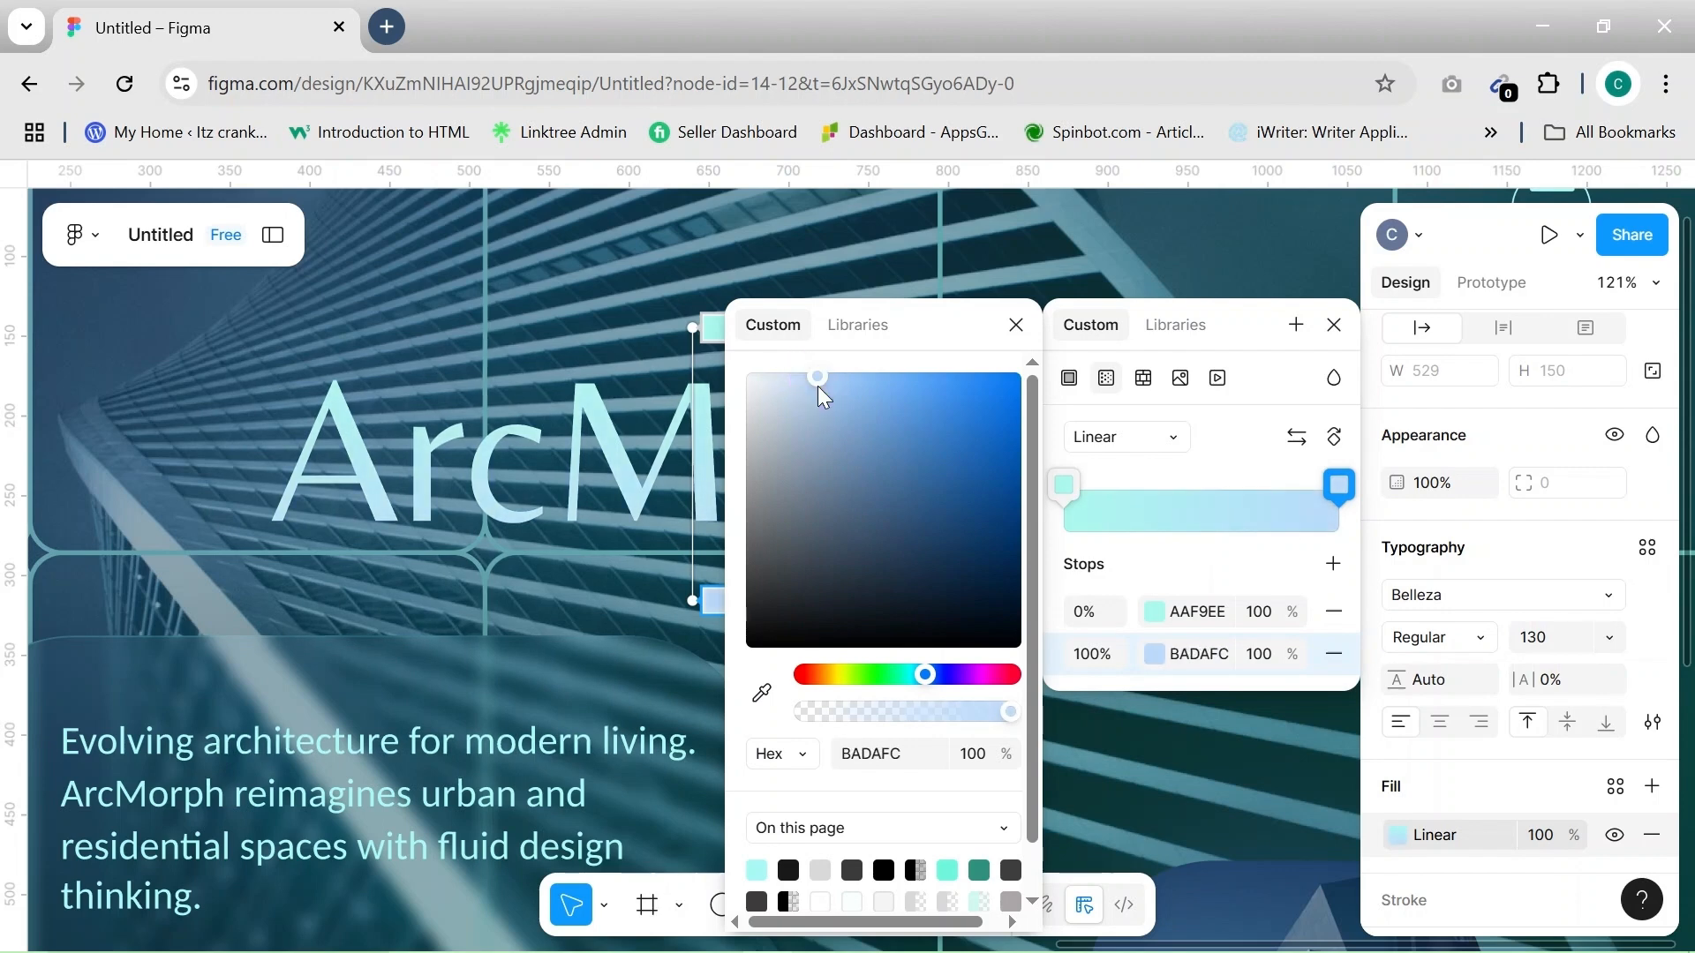
Add a stop at 50% to the heading's gradient and set the colour of the 0% stop to white FFFFFF
{"action": "scroll", "coordinate": [543, 359], "scroll_direction": "right", "scroll_amount": 5}
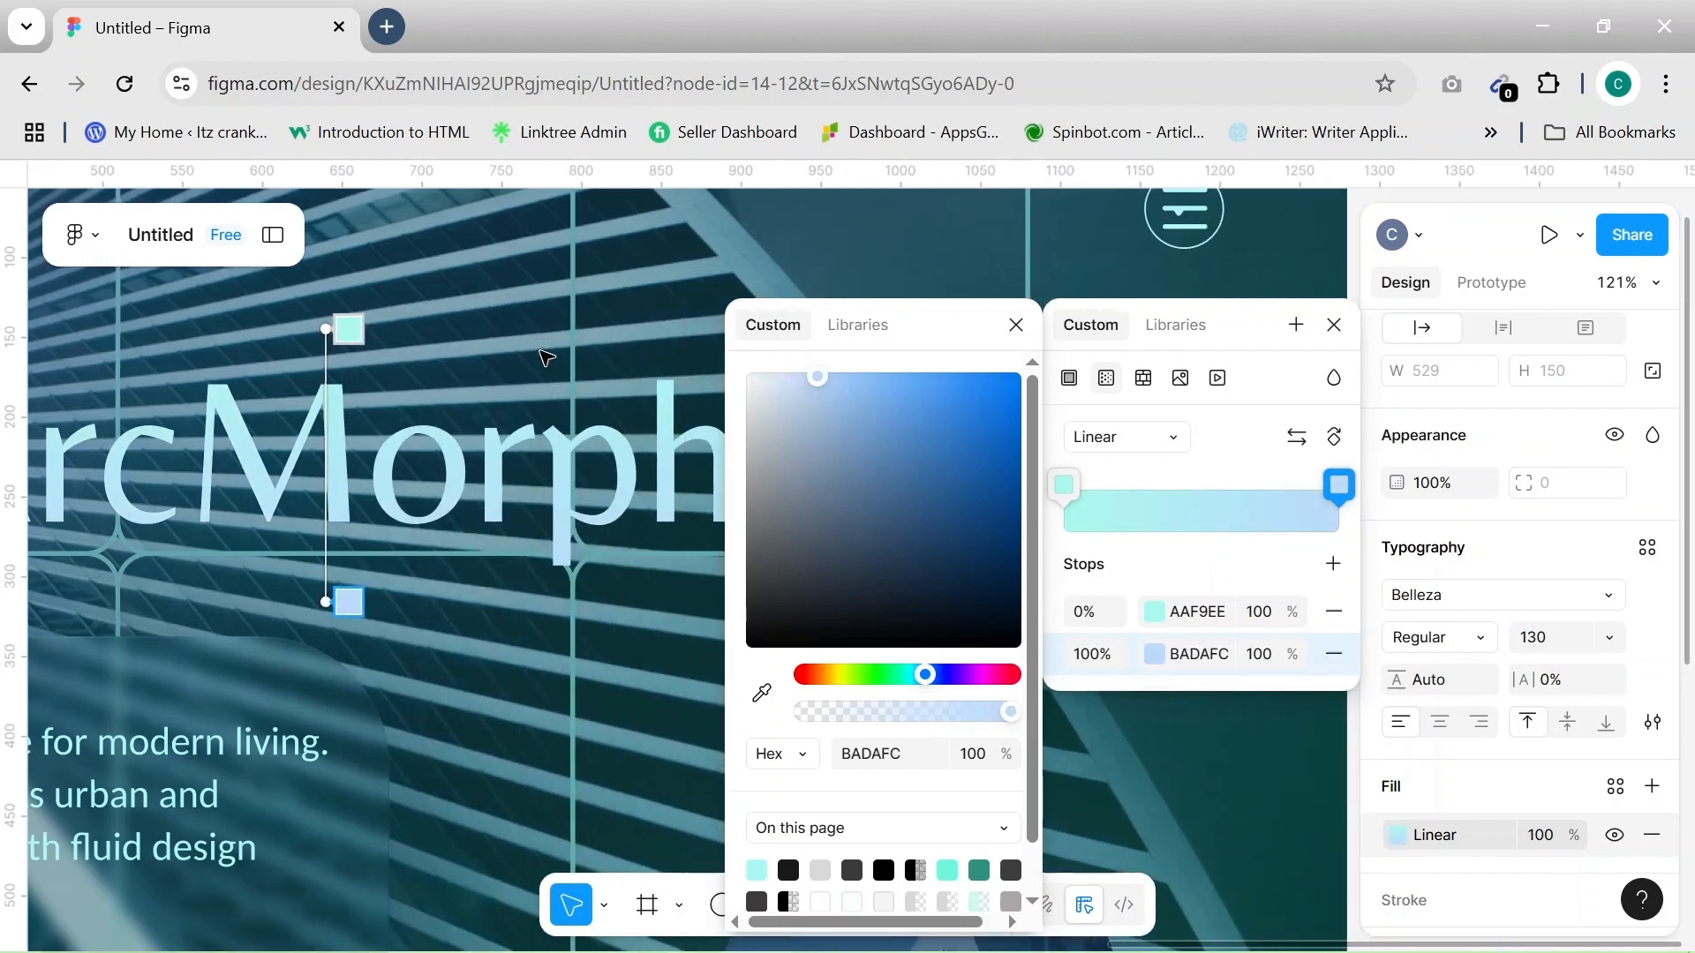
{"action": "scroll", "coordinate": [546, 356], "scroll_direction": "down", "scroll_amount": 3}
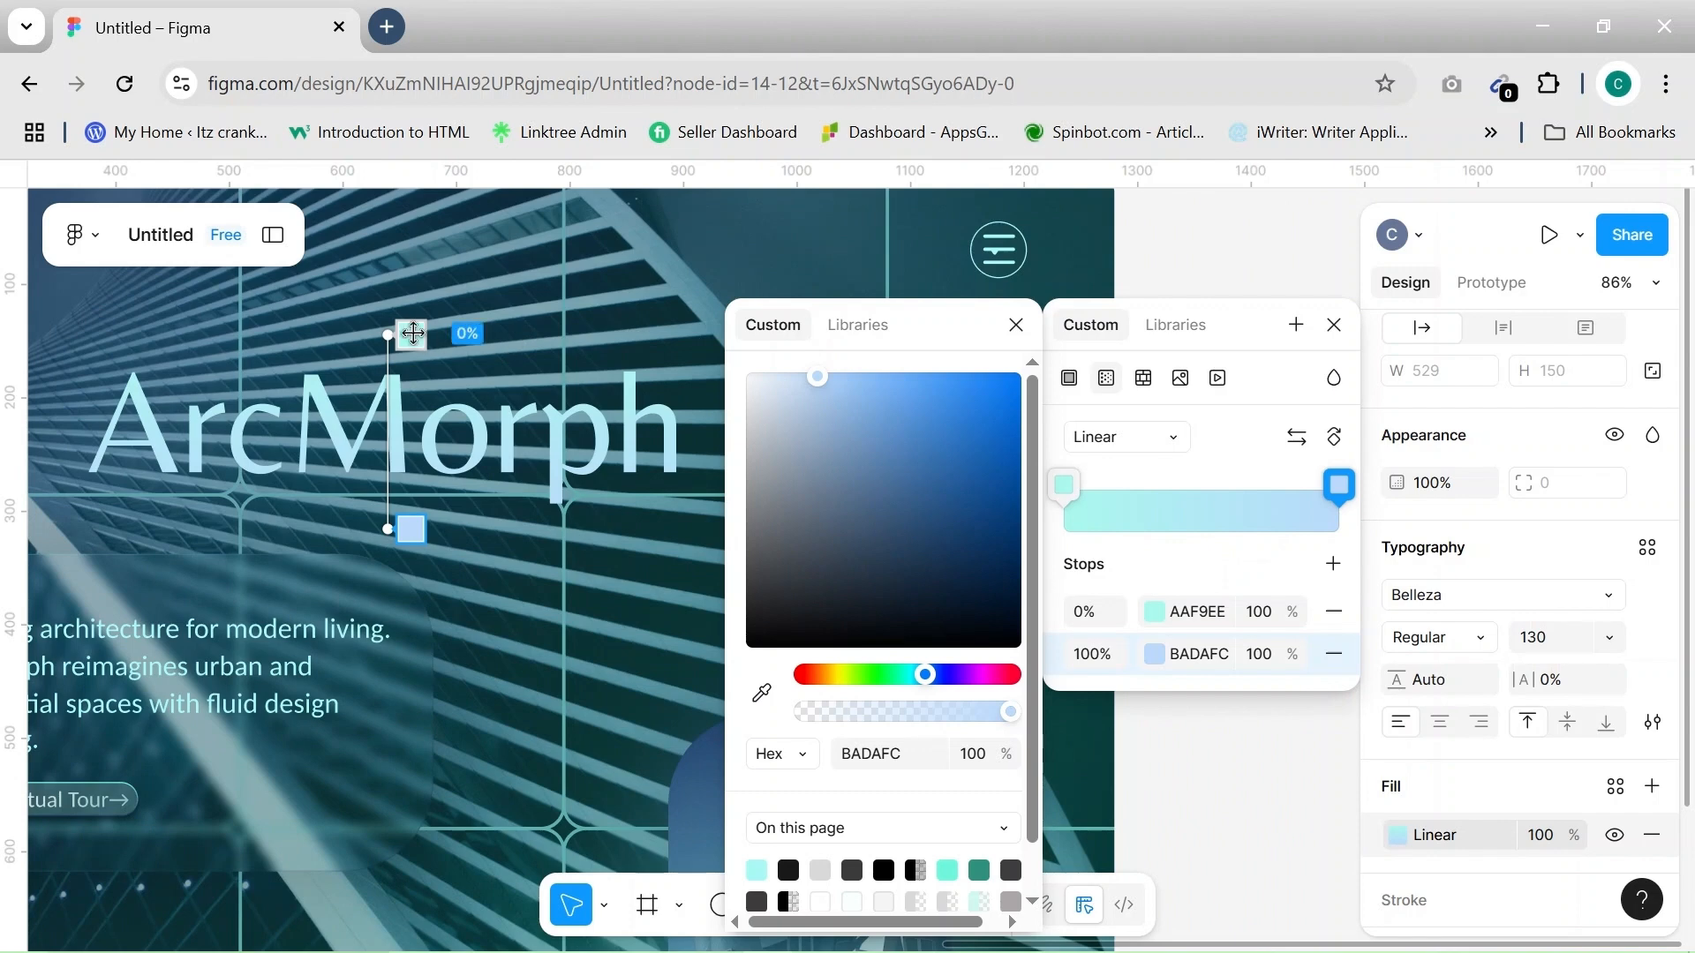
{"action": "left_click", "coordinate": [1334, 564]}
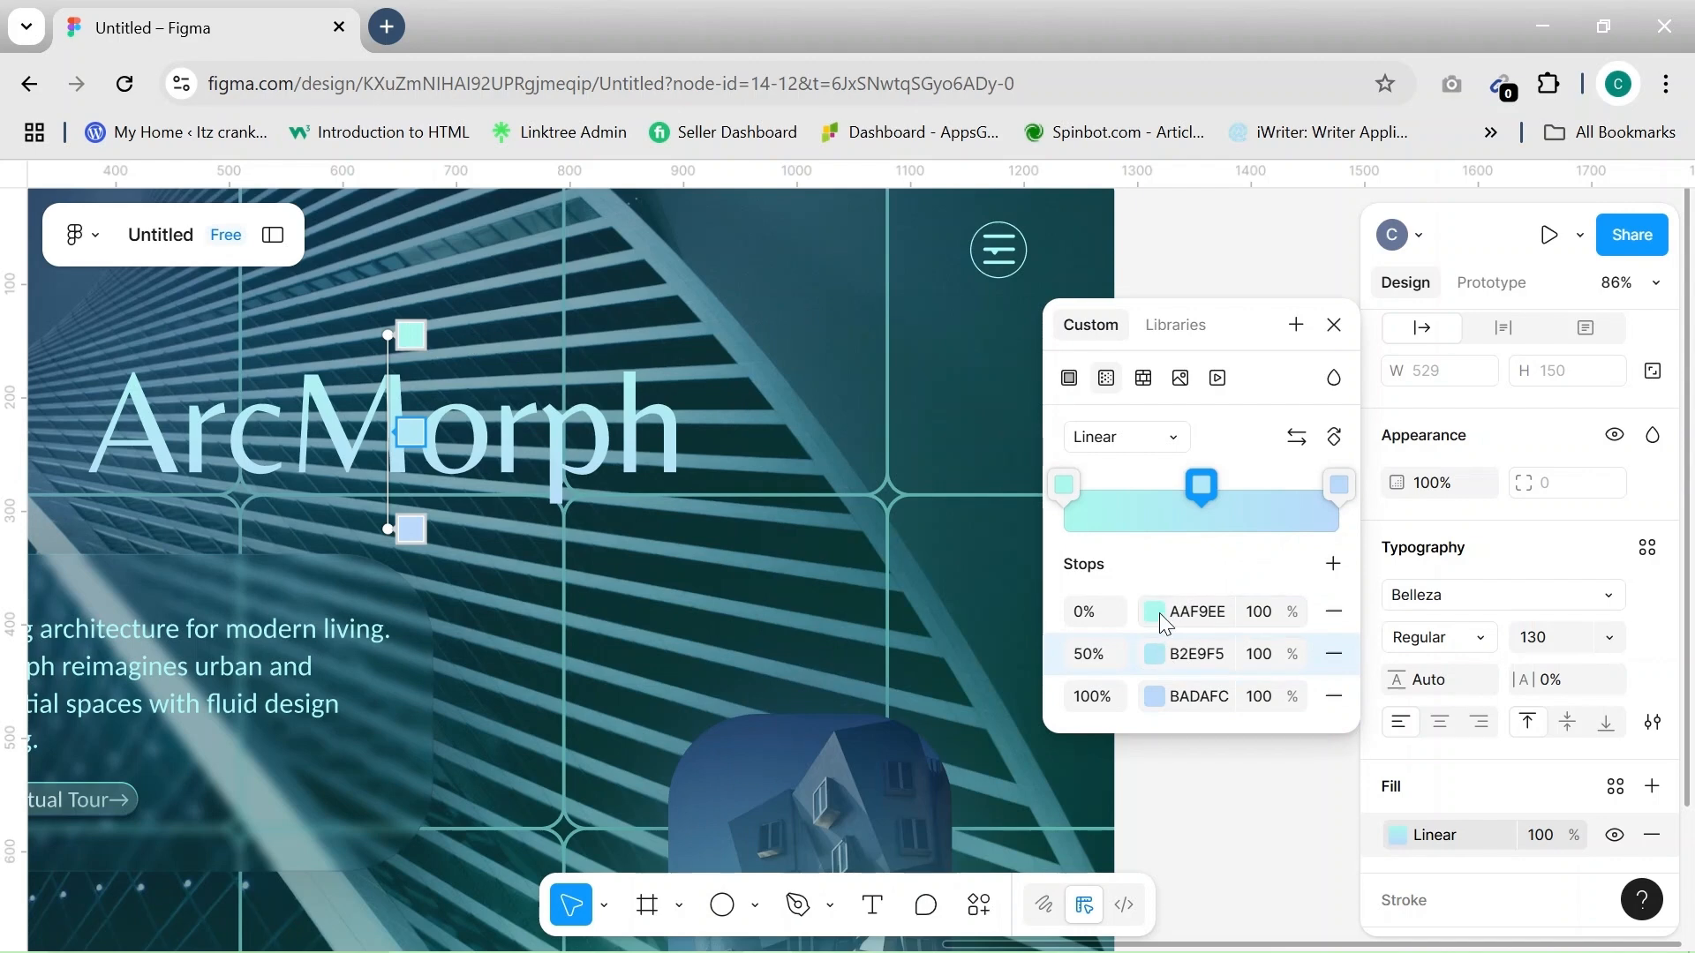
{"action": "left_click", "coordinate": [1220, 609]}
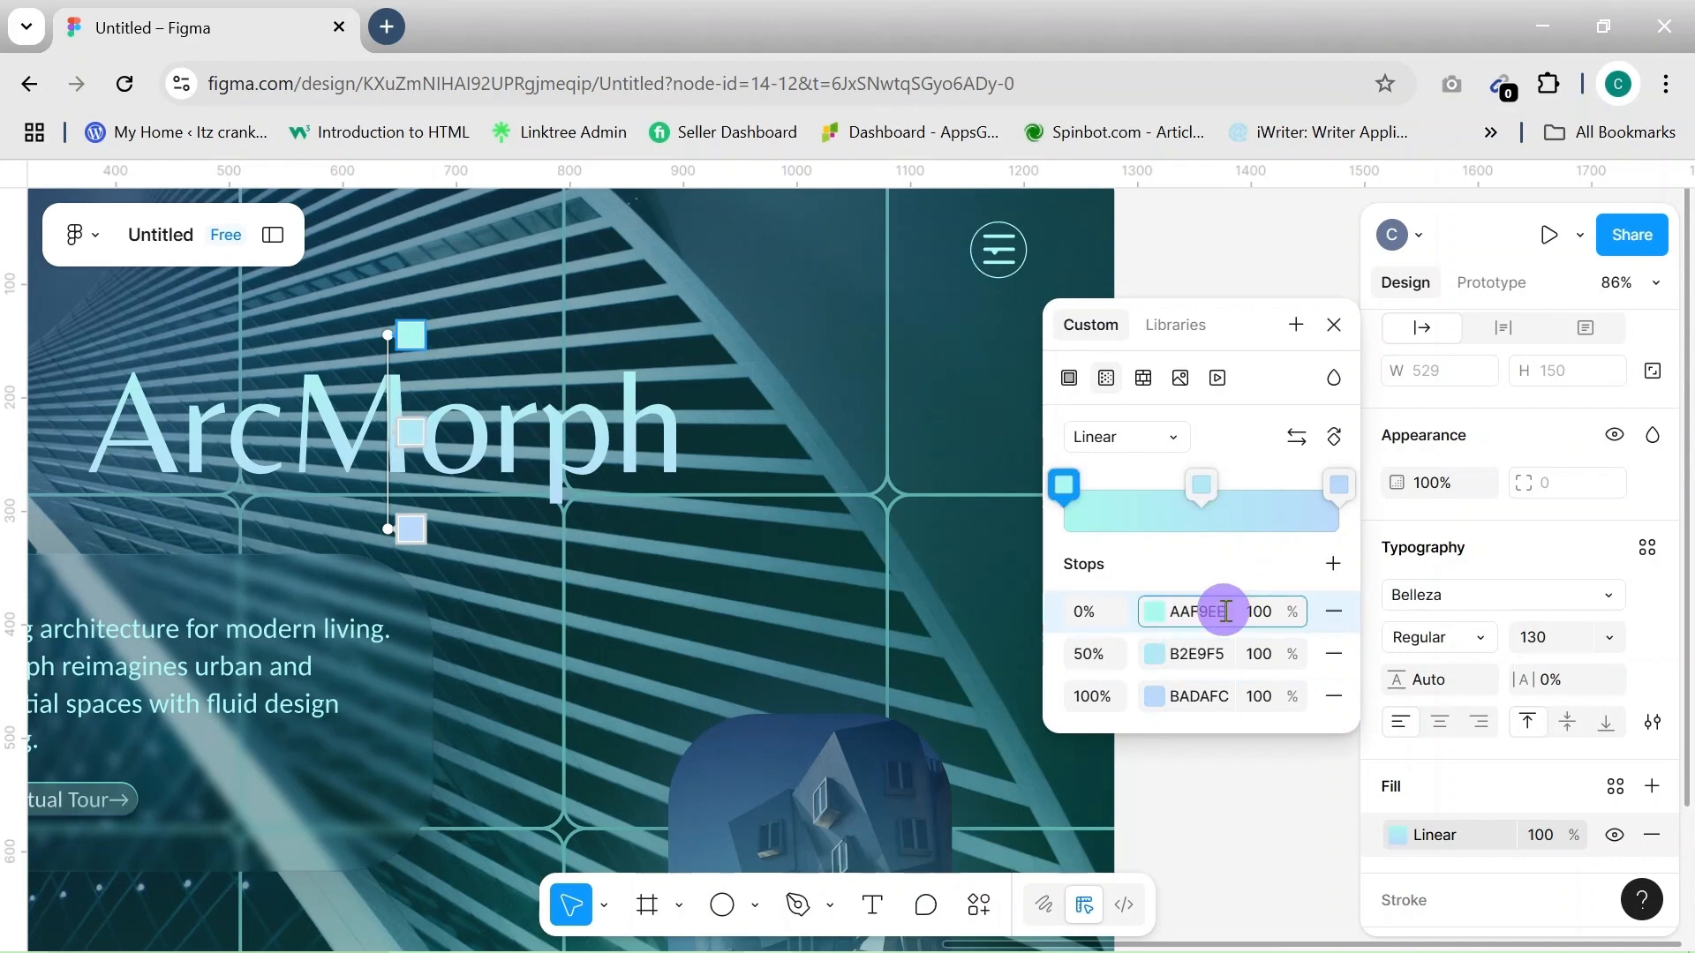
{"action": "key", "text": "BackSpace"}
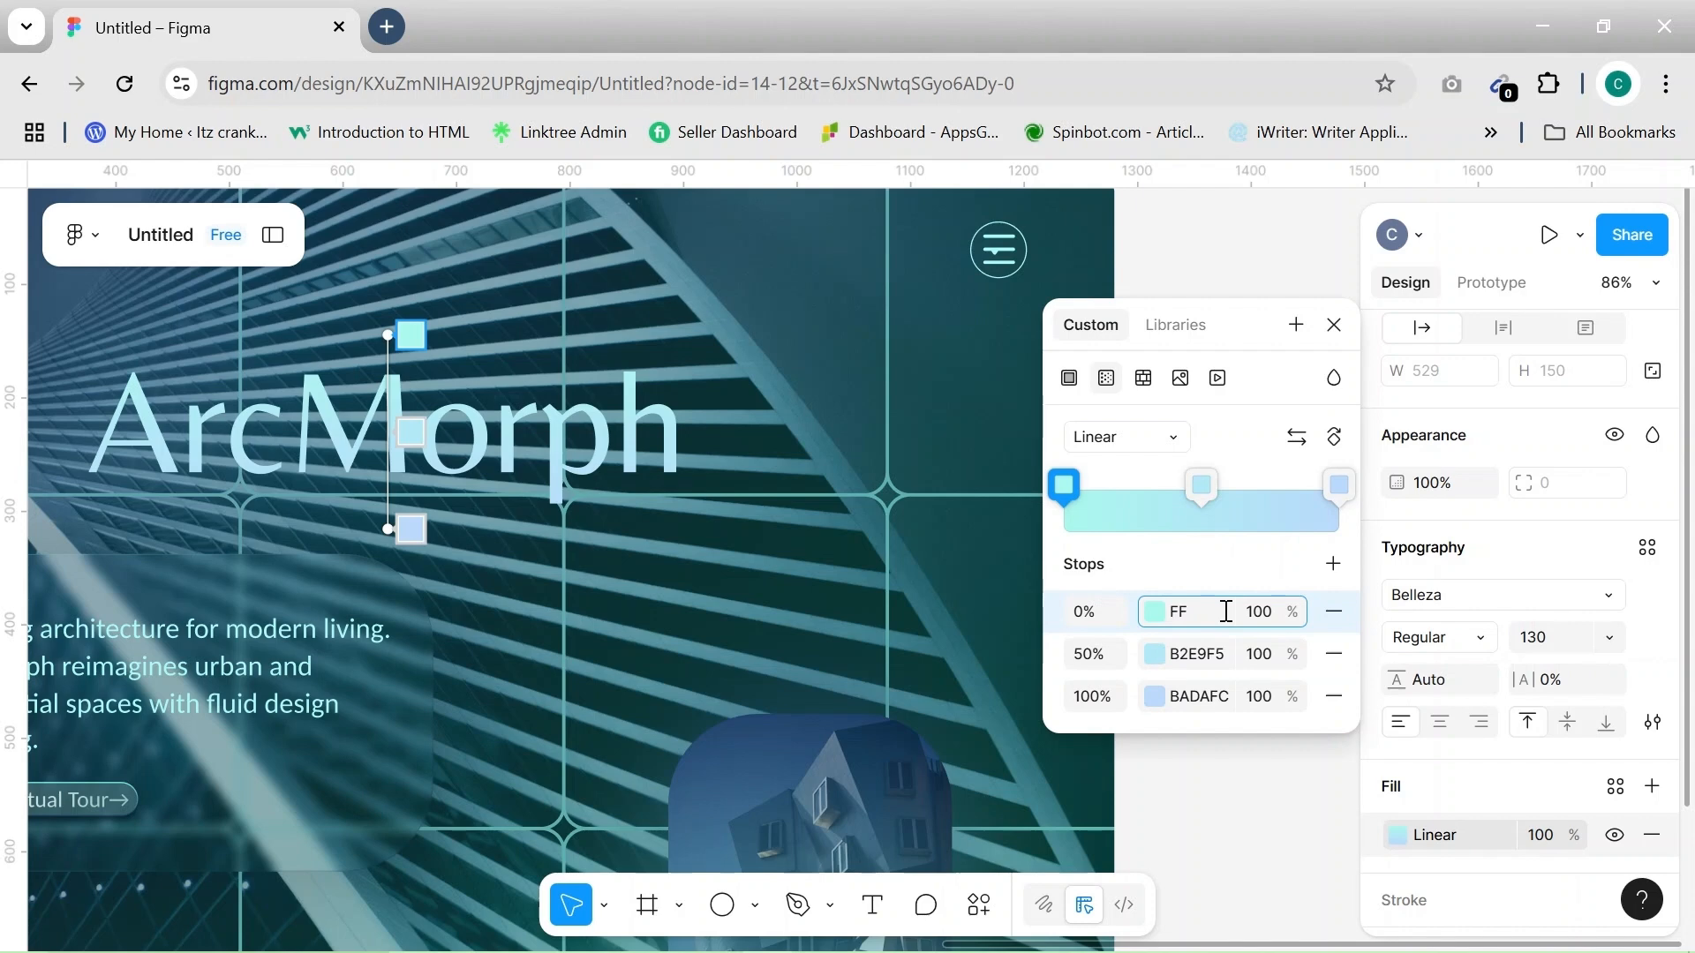
{"action": "type", "text": "FFF"}
{"action": "key", "text": "Return"}
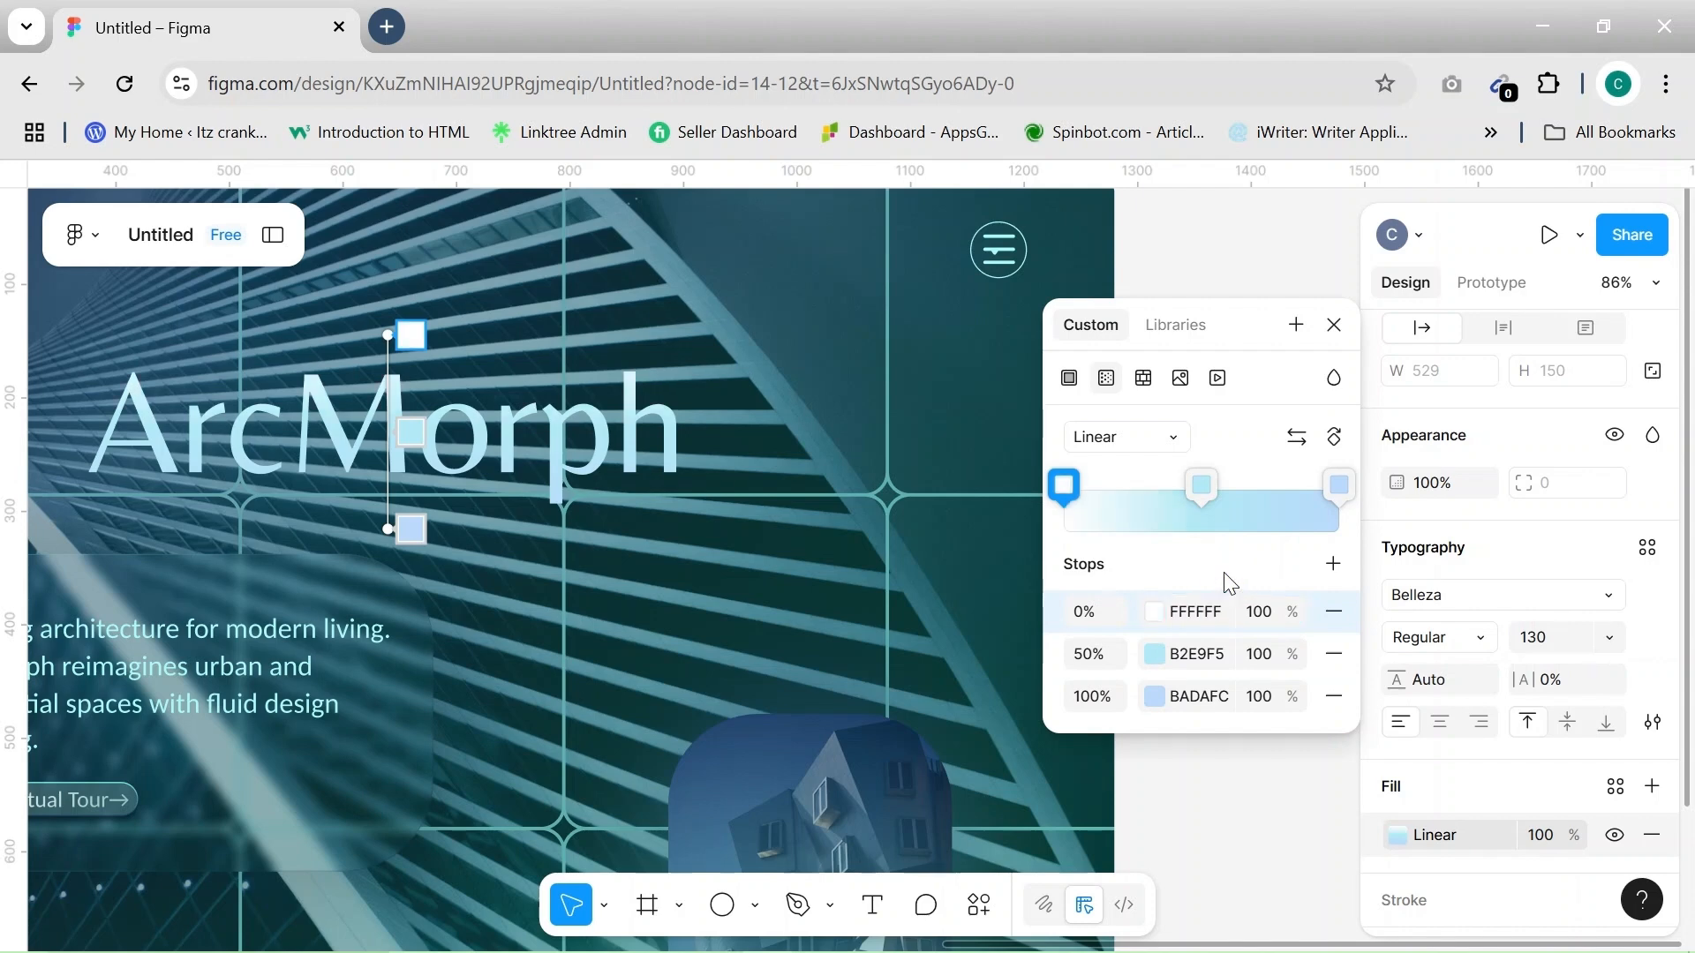
Shift the gradient's middle stop to 58% and tilt the gradient by moving its upper end slightly left
{"action": "left_click_drag", "start_coordinate": [428, 439], "coordinate": [428, 452]}
{"action": "mouse_move", "coordinate": [382, 336]}
{"action": "left_mouse_down"}
{"action": "mouse_move", "coordinate": [359, 336]}
{"action": "mouse_move", "coordinate": [379, 336]}
{"action": "left_mouse_up"}
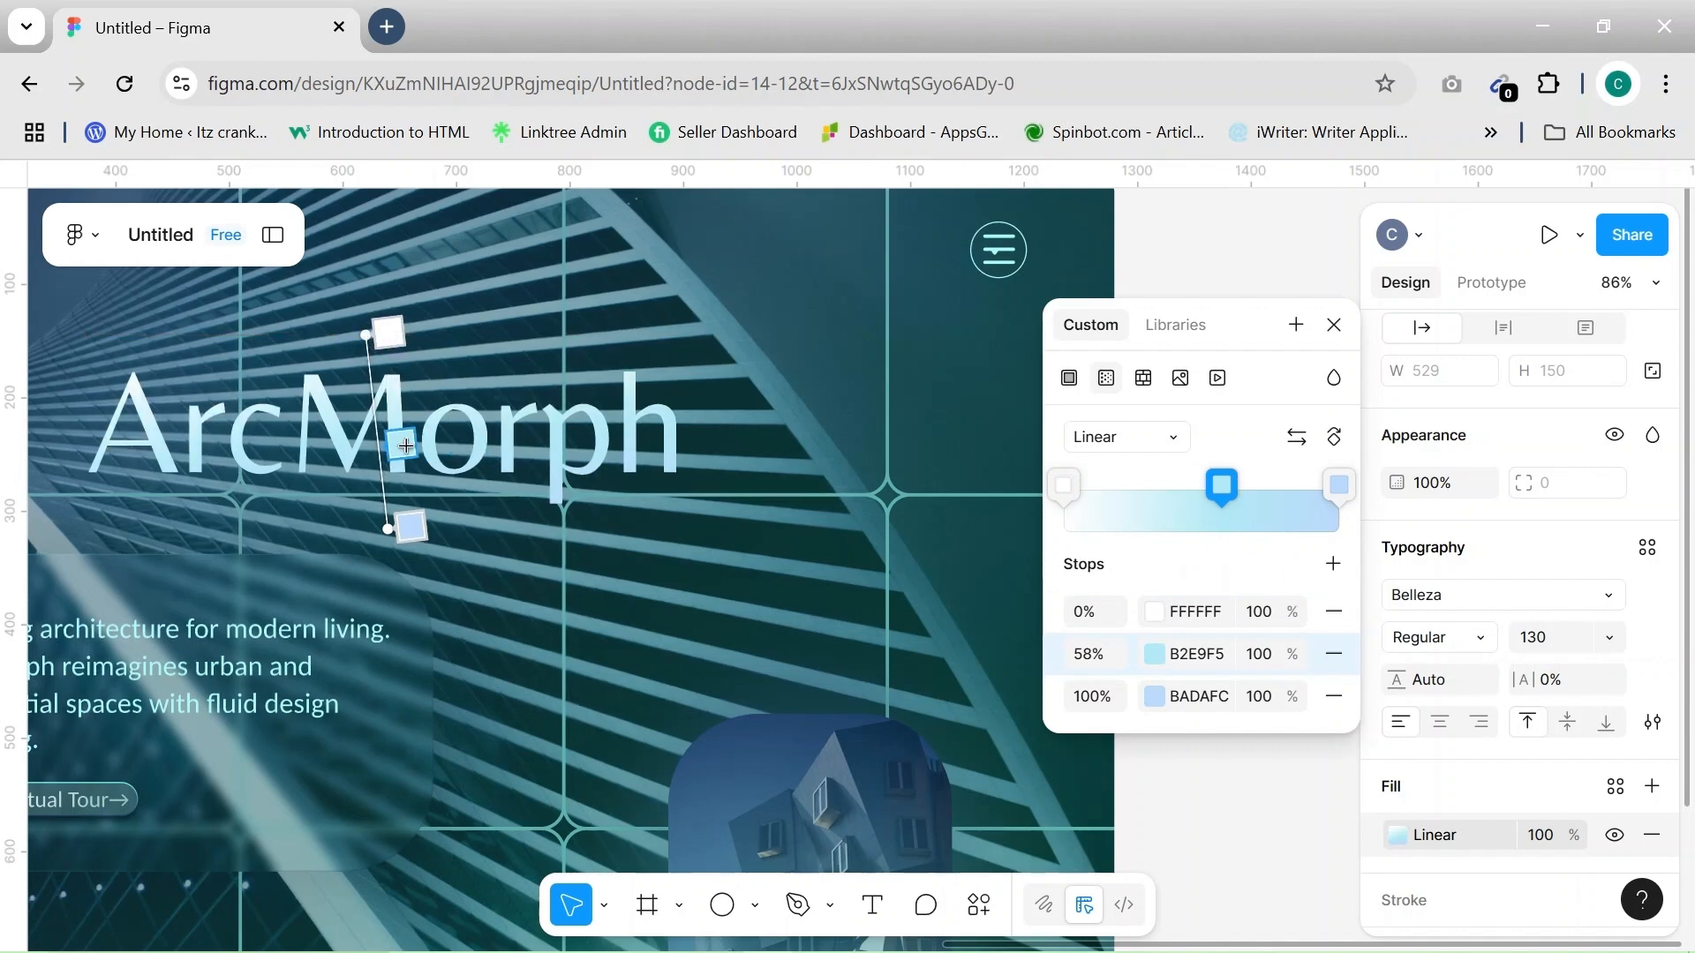
{"action": "key", "text": "Escape"}
Add a drop shadow to the ArcMorph heading with X offset 1, Y offset 5 and blur 10
{"action": "scroll", "coordinate": [1440, 680], "scroll_direction": "down", "scroll_amount": 3}
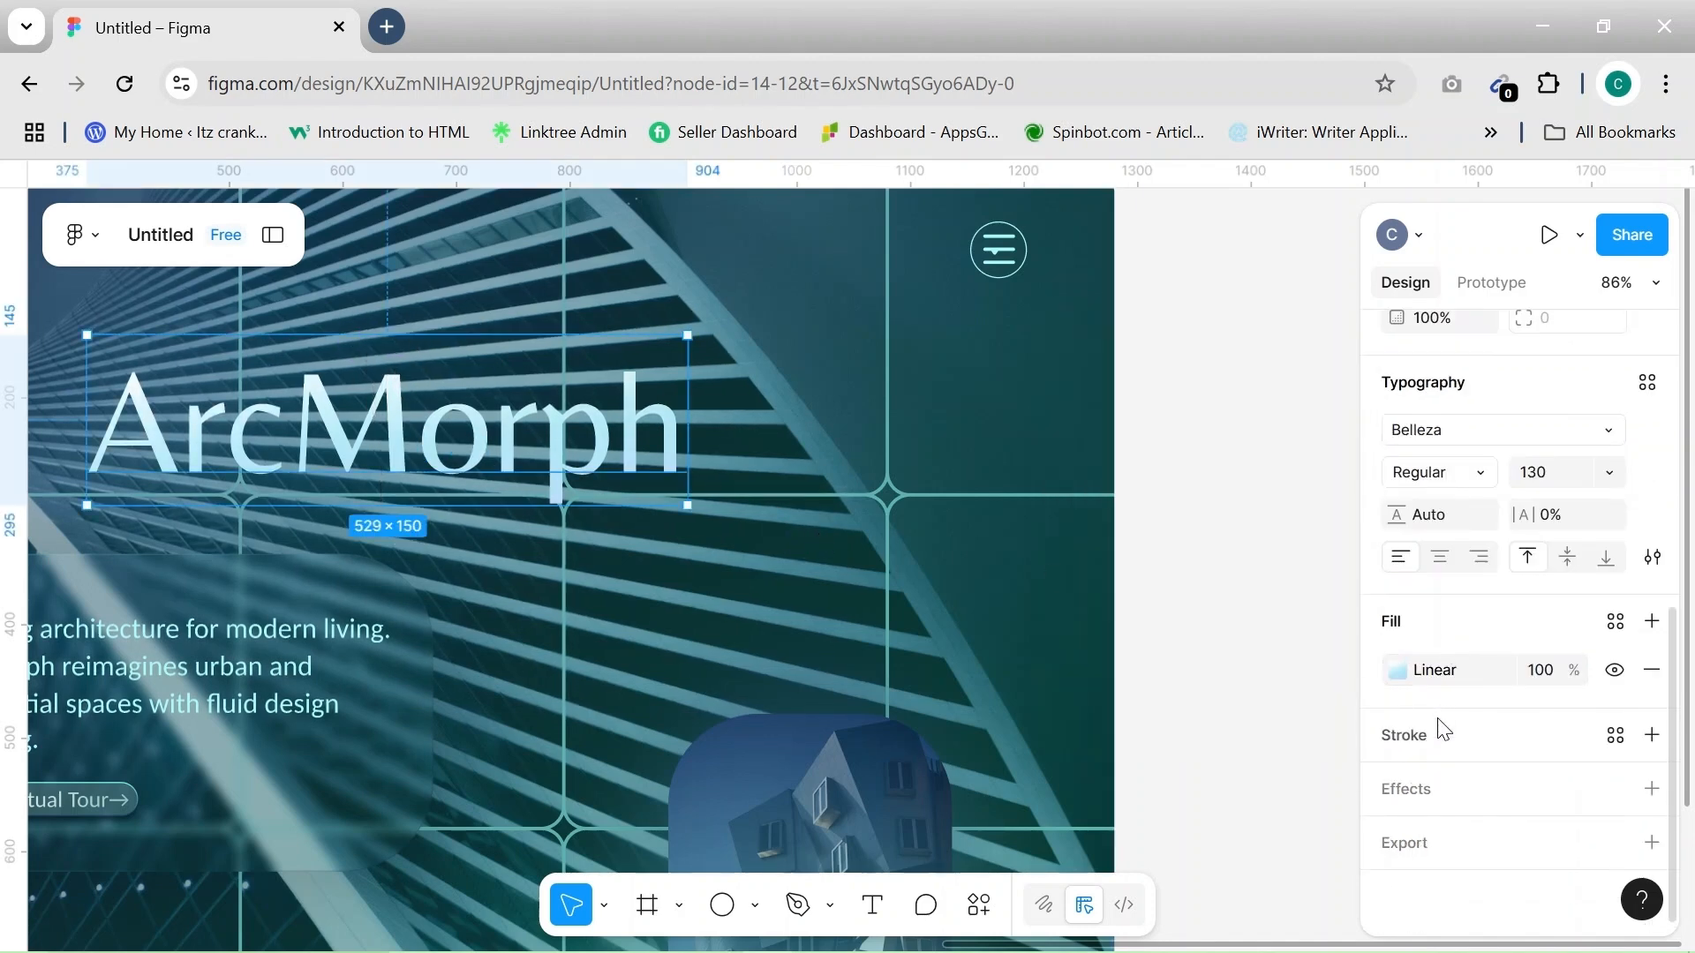
{"action": "left_click", "coordinate": [1458, 816]}
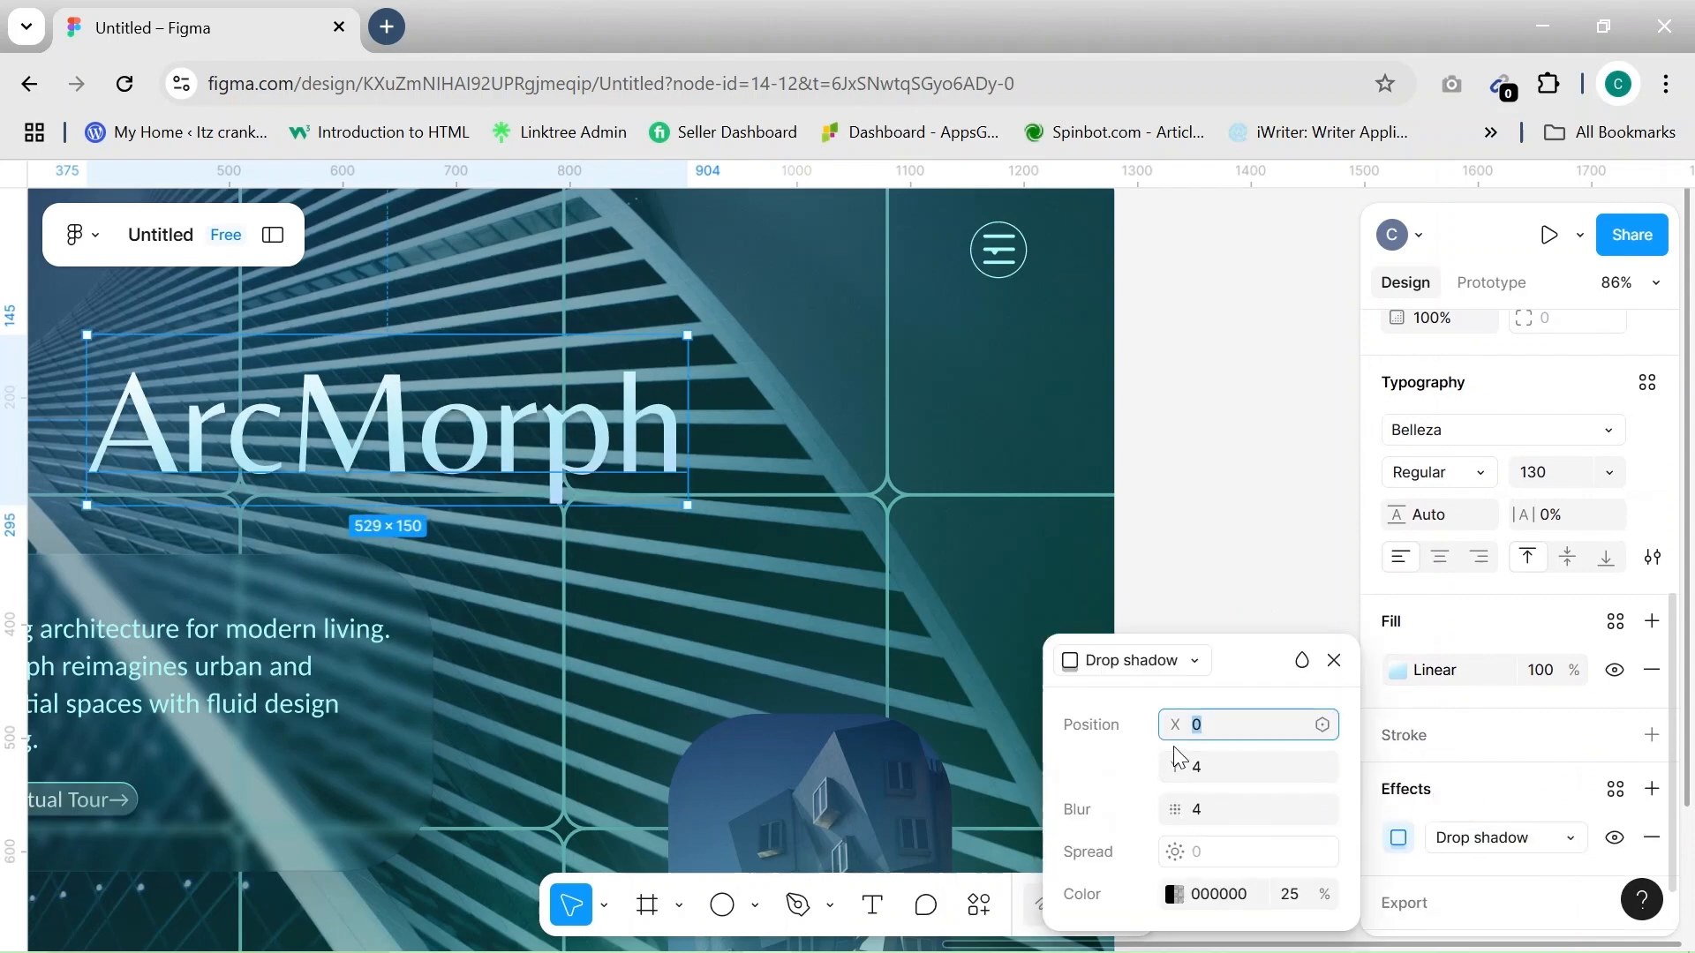
{"action": "left_click", "coordinate": [1223, 810]}
{"action": "key", "text": "BackSpace"}
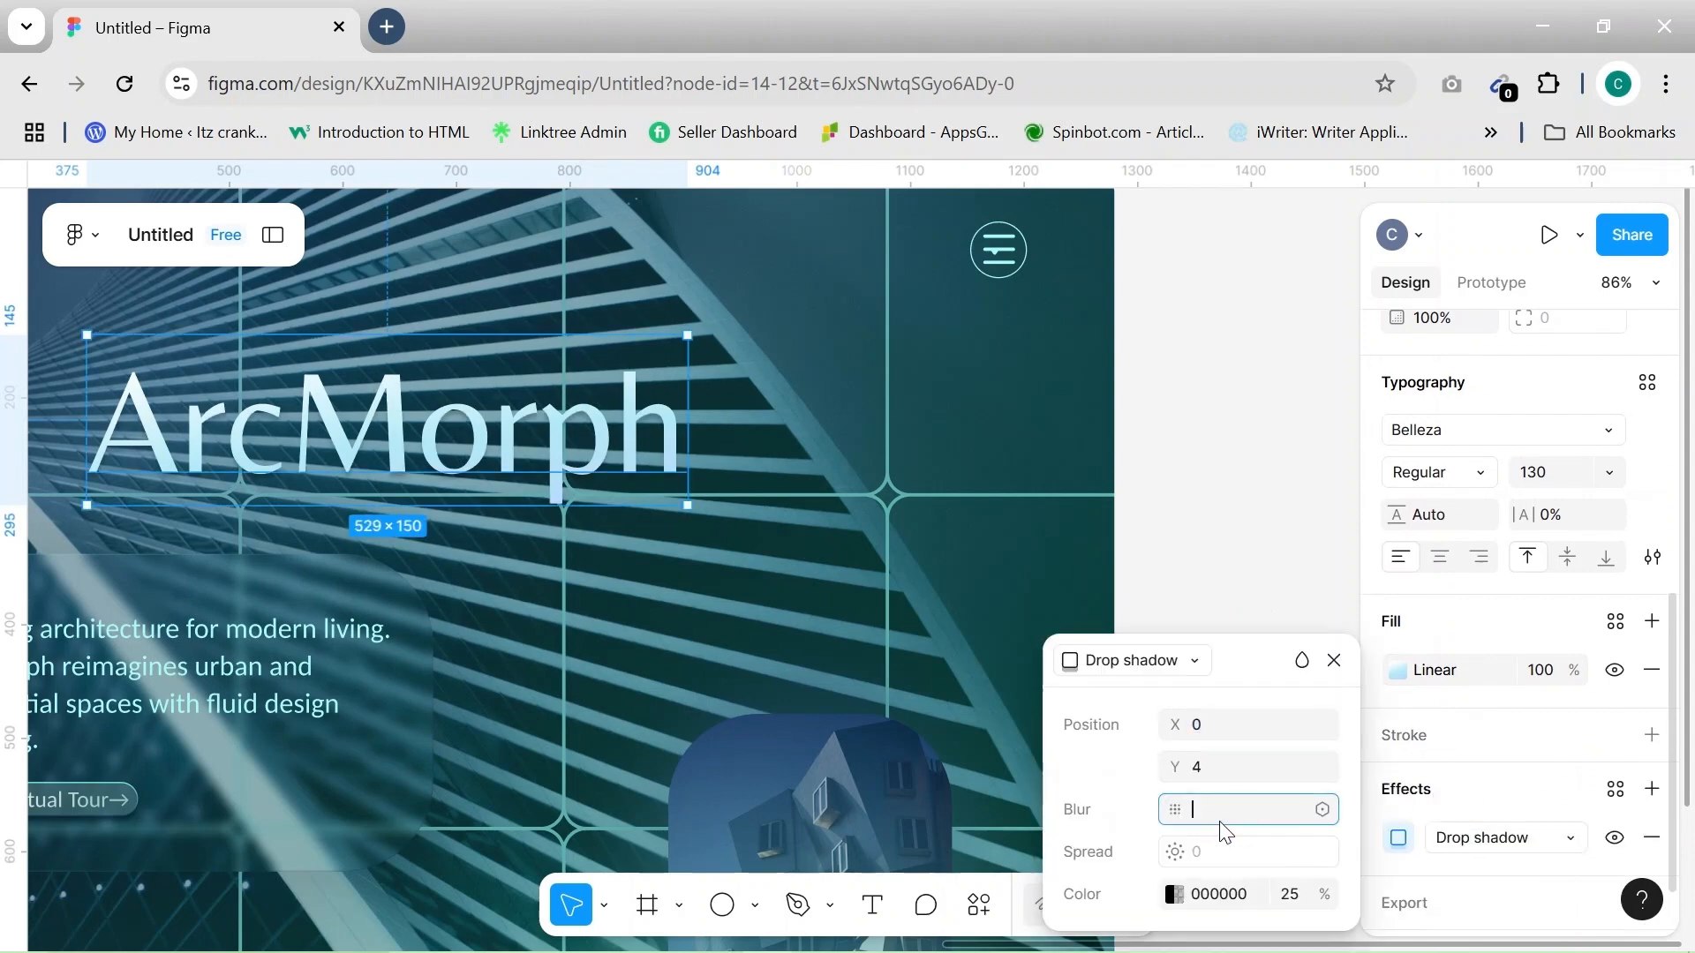
{"action": "type", "text": "10"}
{"action": "left_click", "coordinate": [1248, 767]}
{"action": "key", "text": "BackSpace"}
{"action": "type", "text": "5"}
{"action": "left_click", "coordinate": [1221, 719]}
{"action": "key", "text": "BackSpace"}
{"action": "type", "text": "1"}
{"action": "left_click", "coordinate": [1242, 557]}
{"action": "scroll", "coordinate": [1245, 561], "scroll_direction": "down", "scroll_amount": 3}
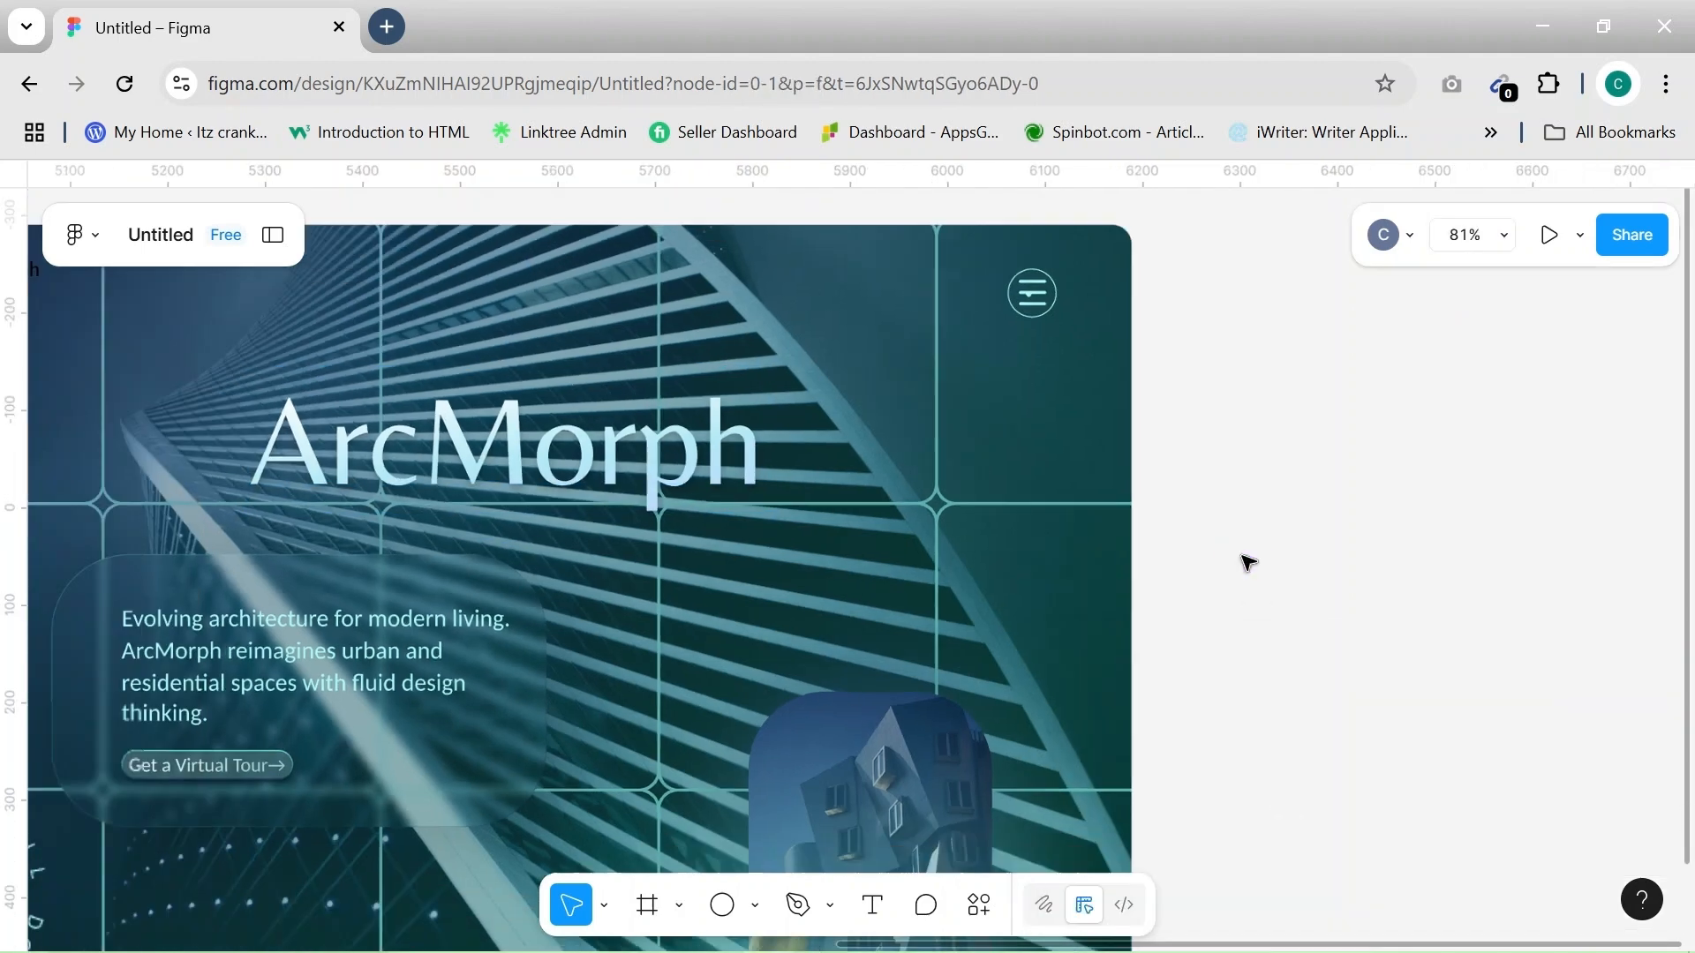
{"action": "scroll", "coordinate": [1241, 556], "scroll_direction": "up", "scroll_amount": 1}
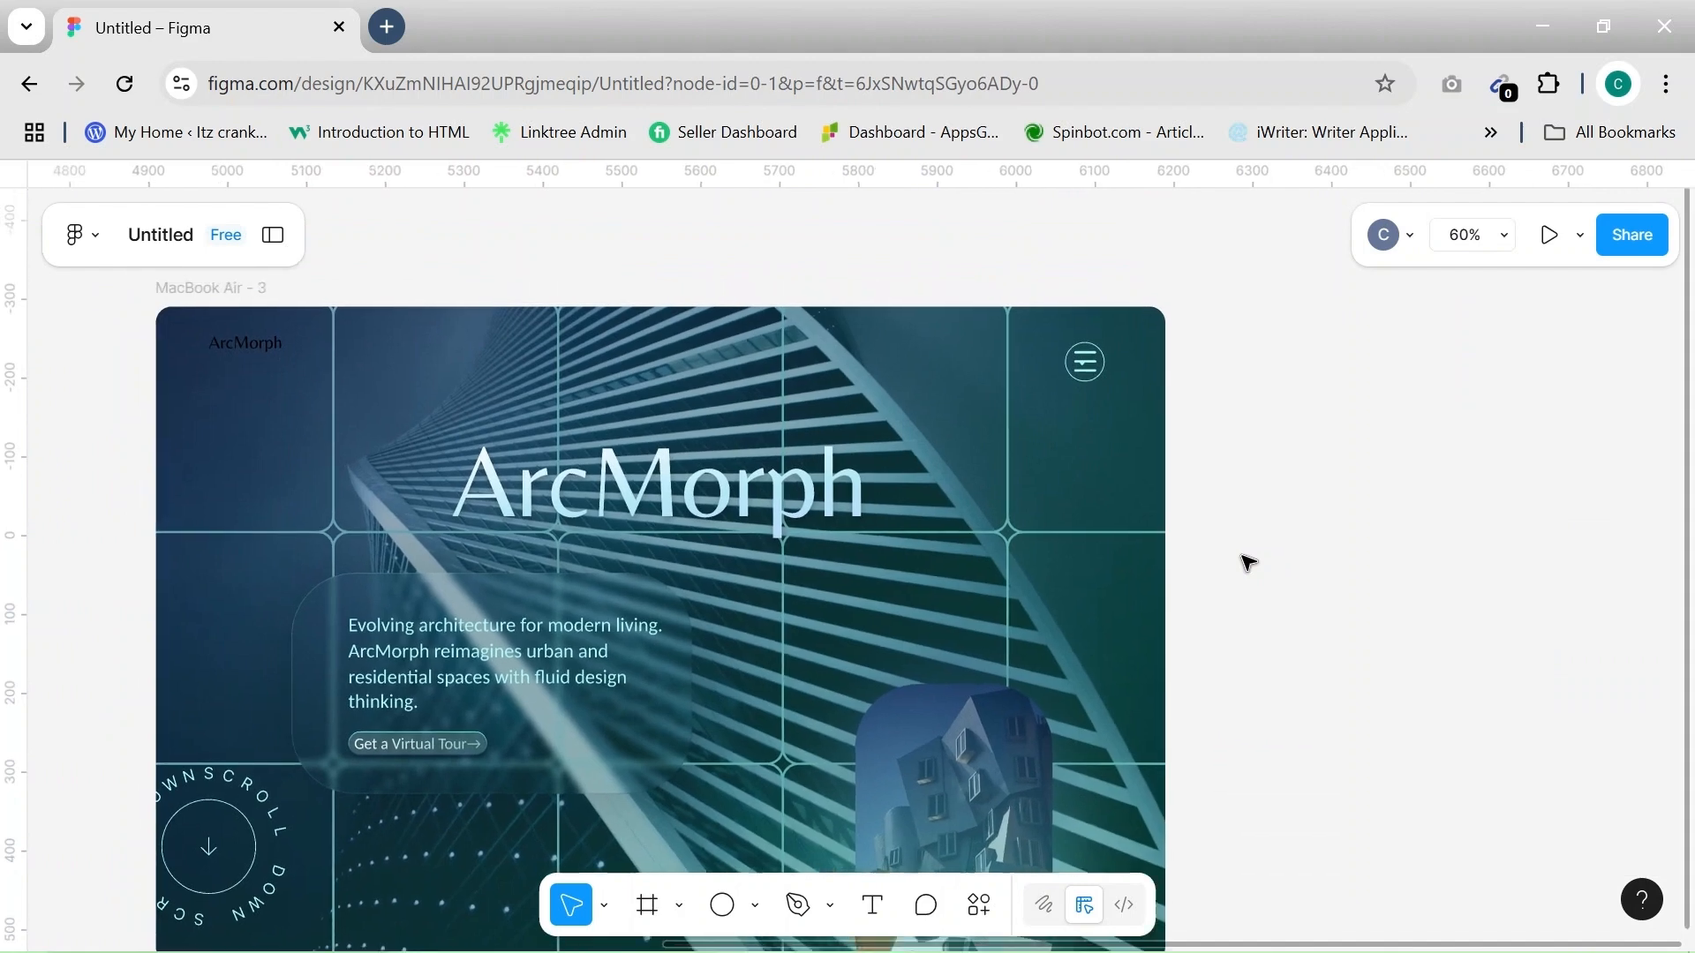
{"action": "left_click", "coordinate": [256, 359]}
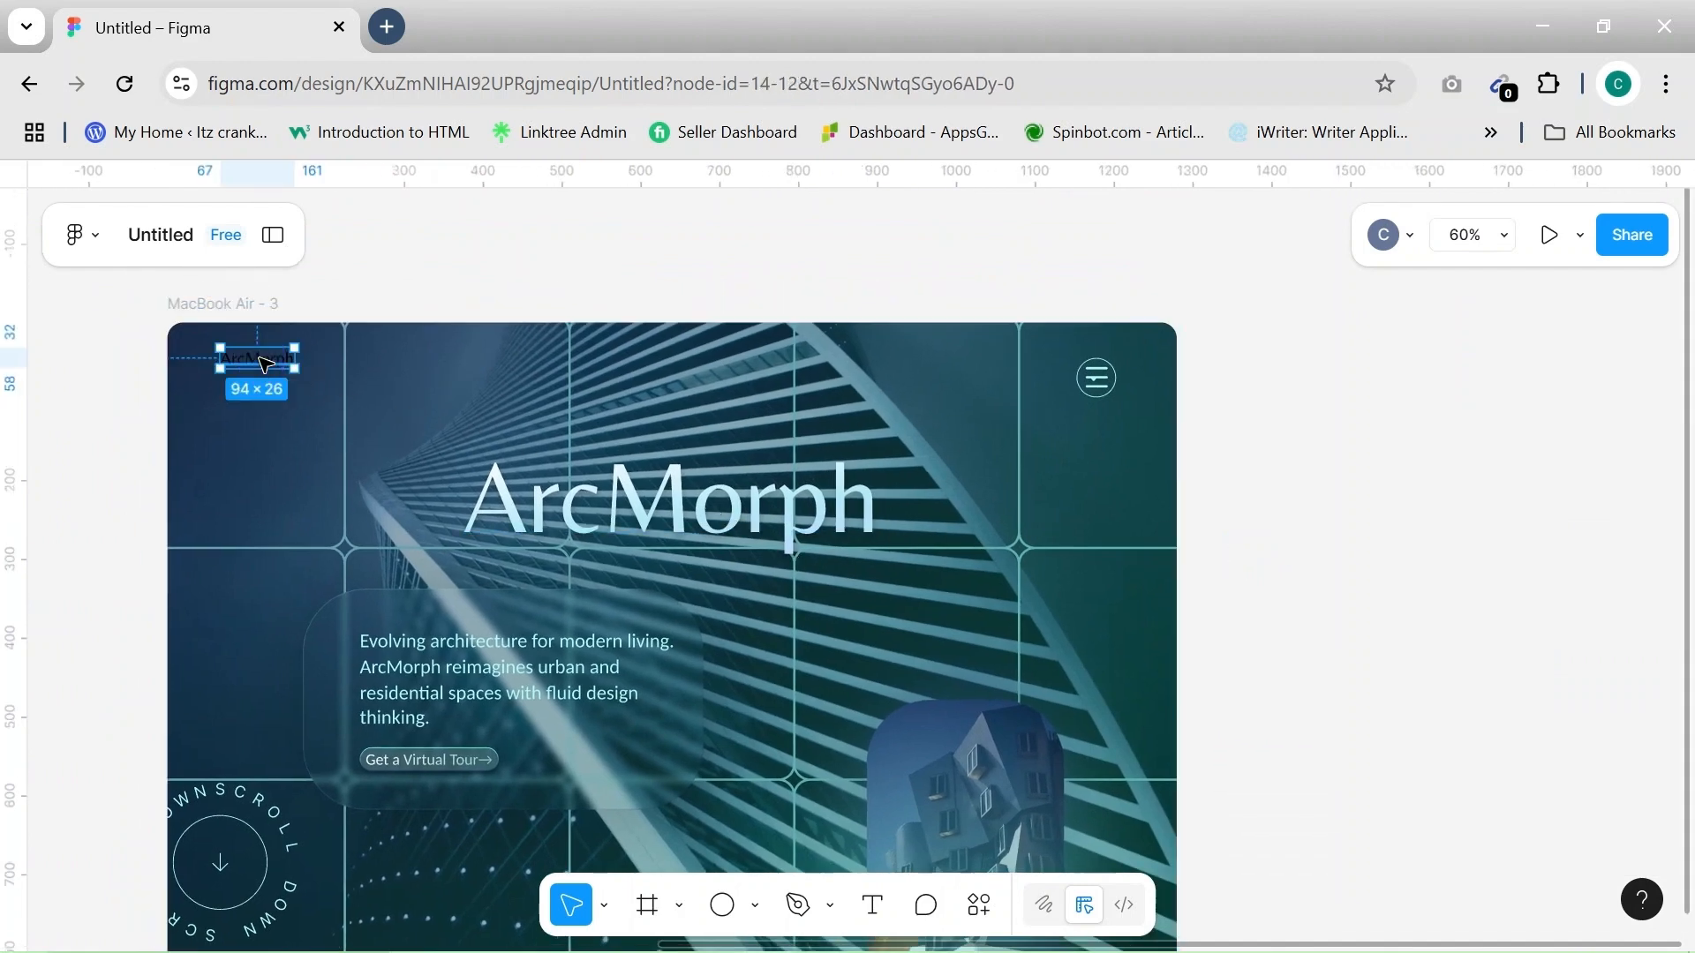
{"action": "scroll", "coordinate": [1434, 688], "scroll_direction": "down", "scroll_amount": 1}
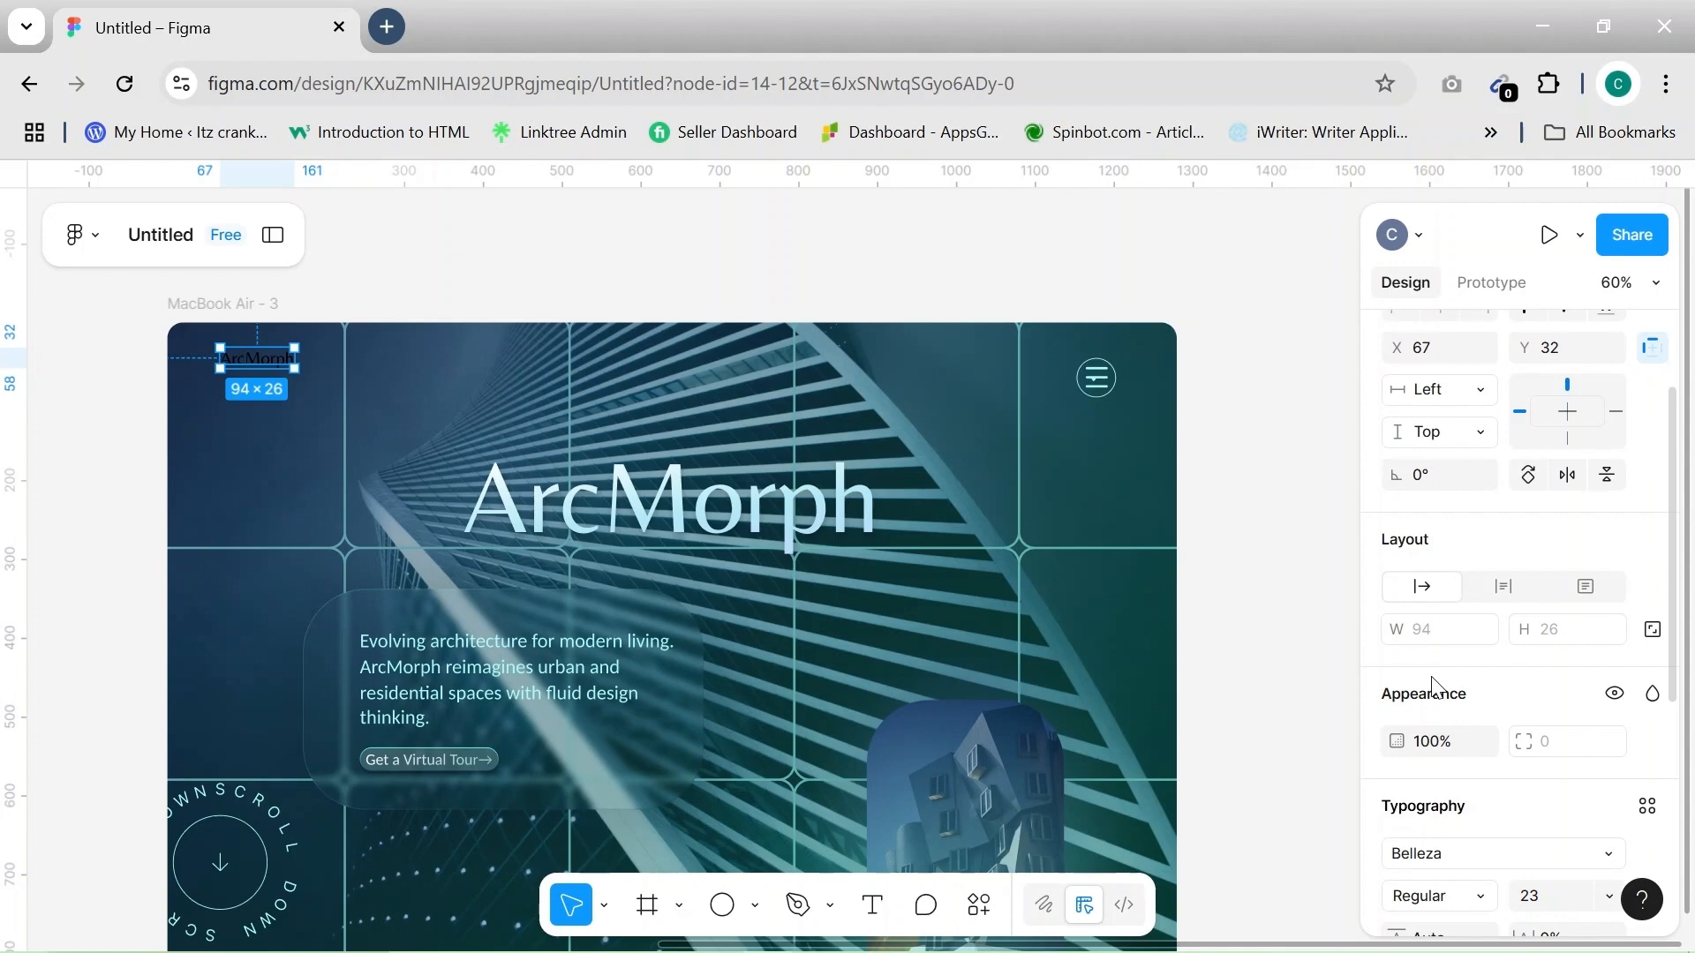
{"action": "scroll", "coordinate": [1434, 688], "scroll_direction": "down", "scroll_amount": 5}
{"action": "left_click", "coordinate": [689, 516]}
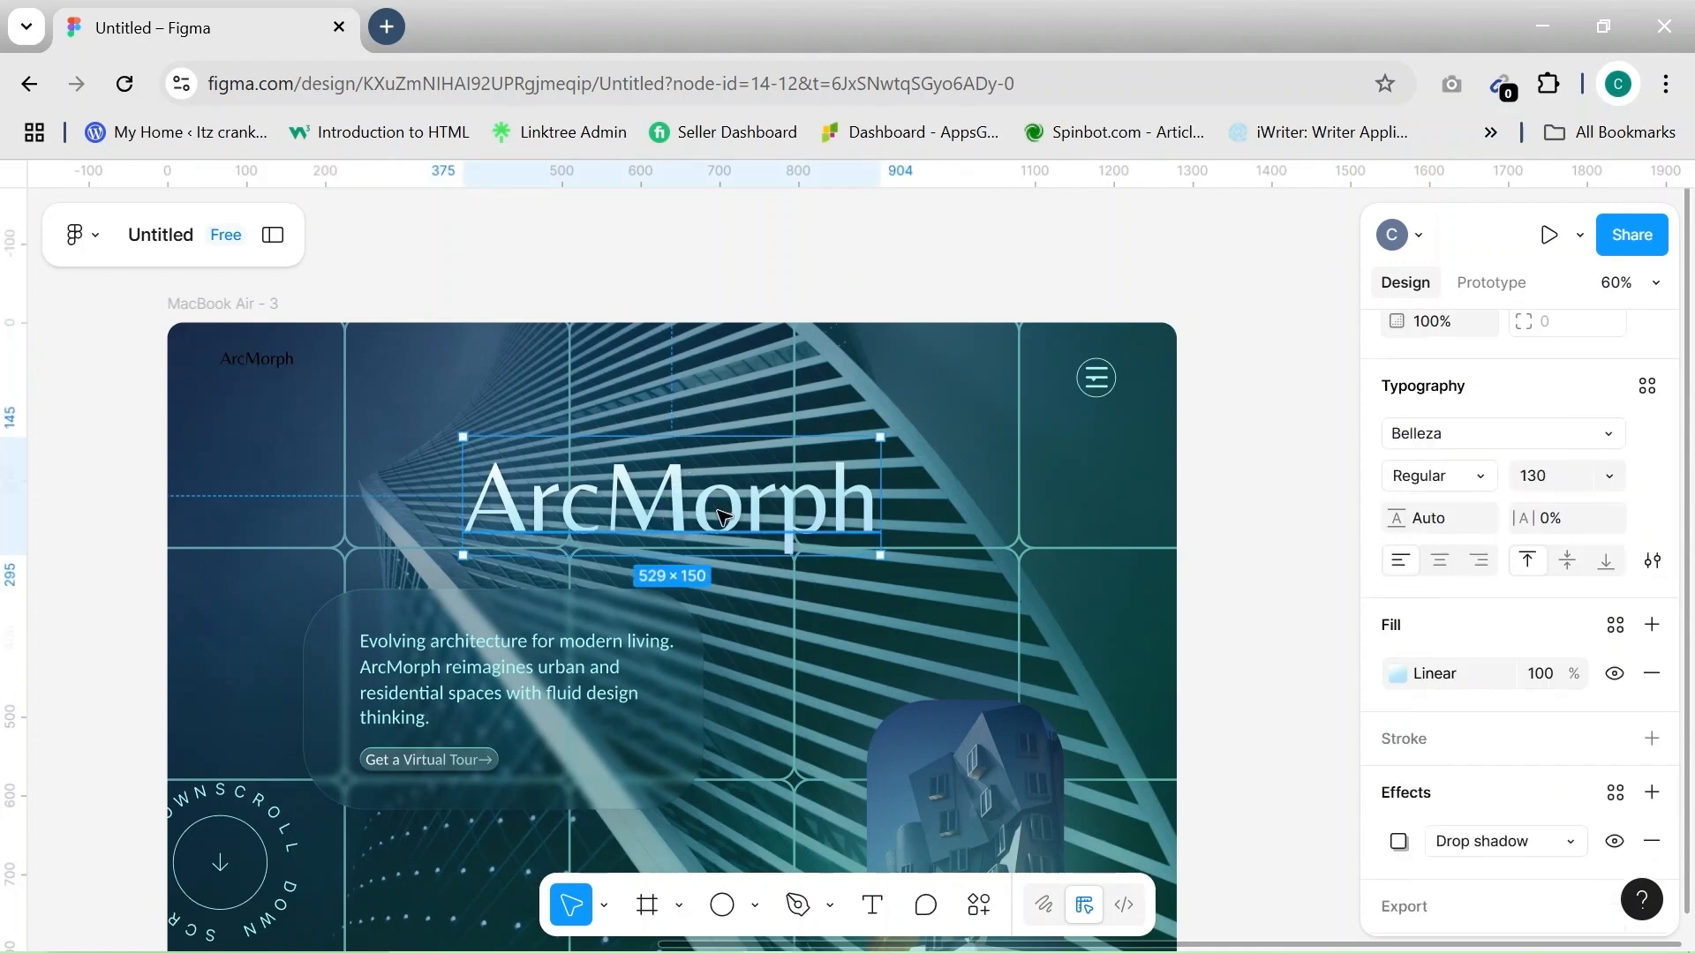
{"action": "left_click", "coordinate": [1421, 685]}
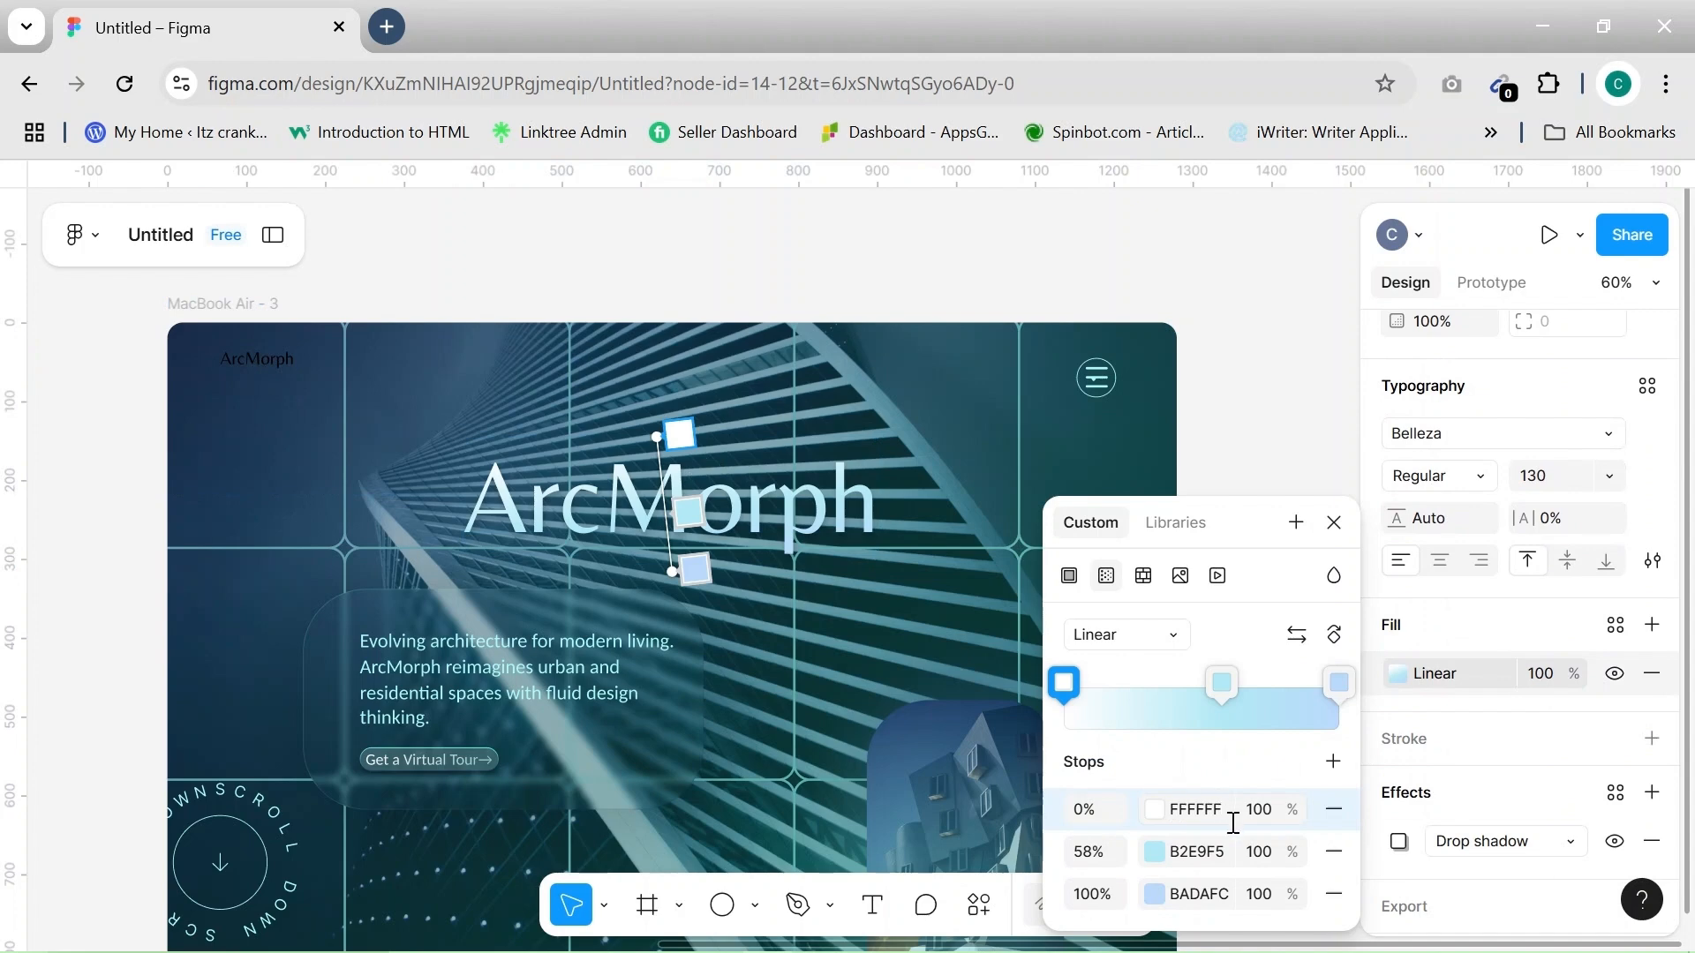
{"action": "left_click_drag", "start_coordinate": [1227, 855], "coordinate": [1173, 855]}
{"action": "key", "text": "ctrl+a"}
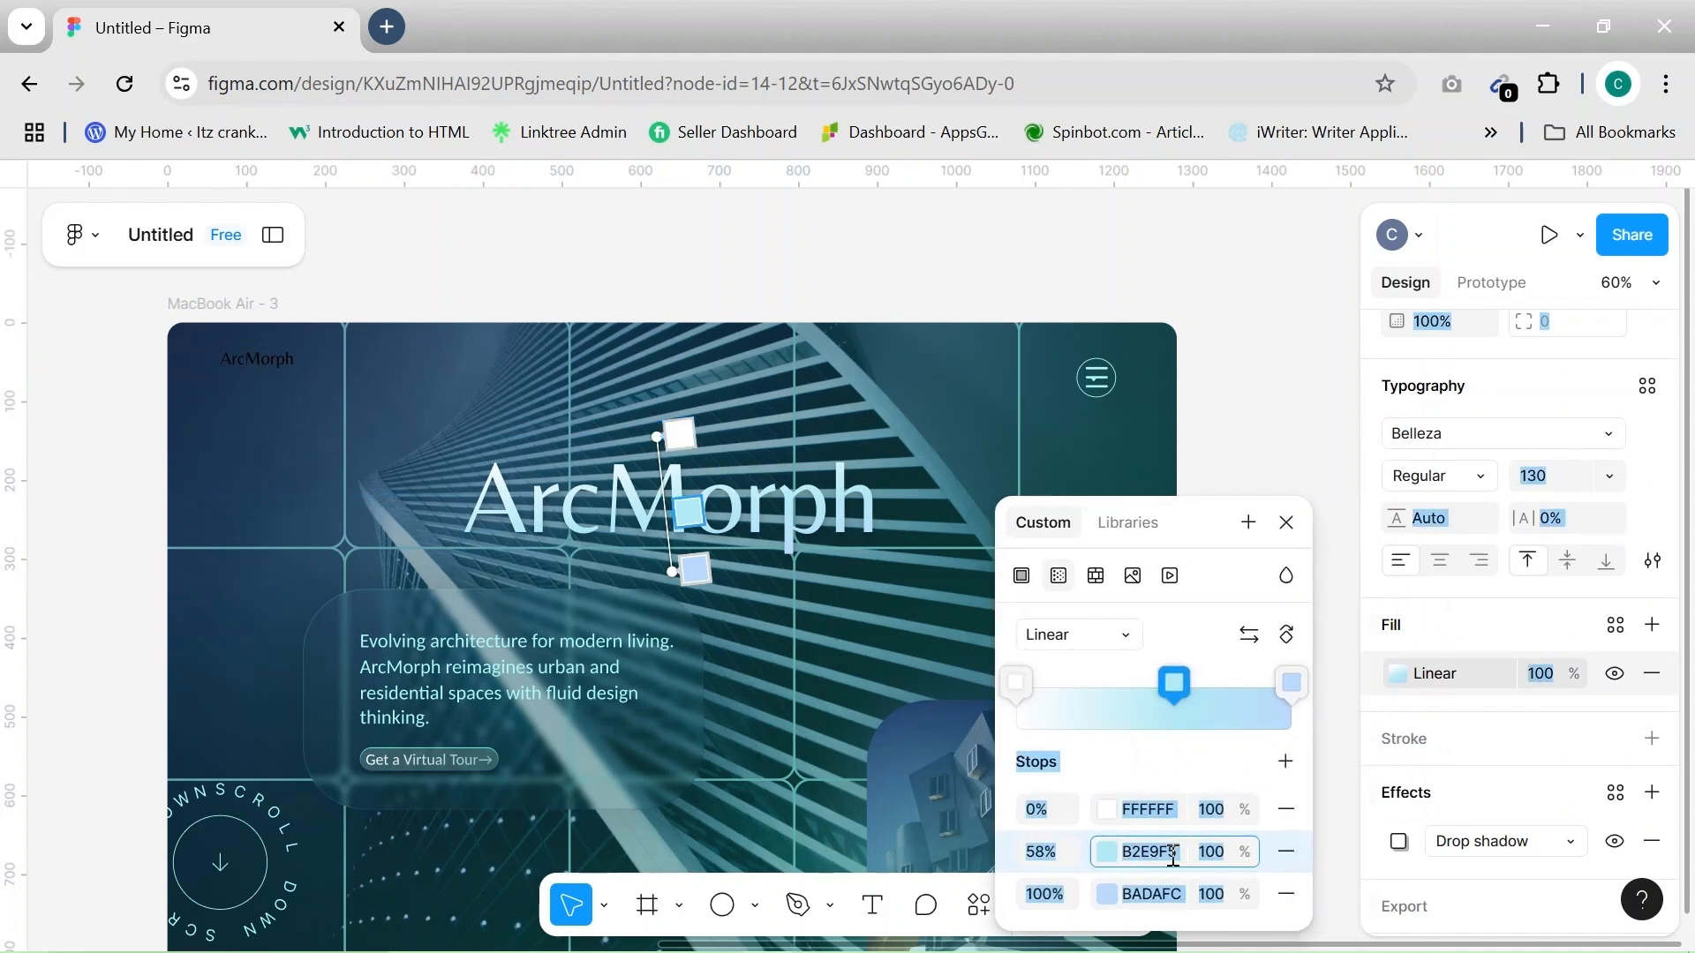
{"action": "left_click", "coordinate": [1203, 779]}
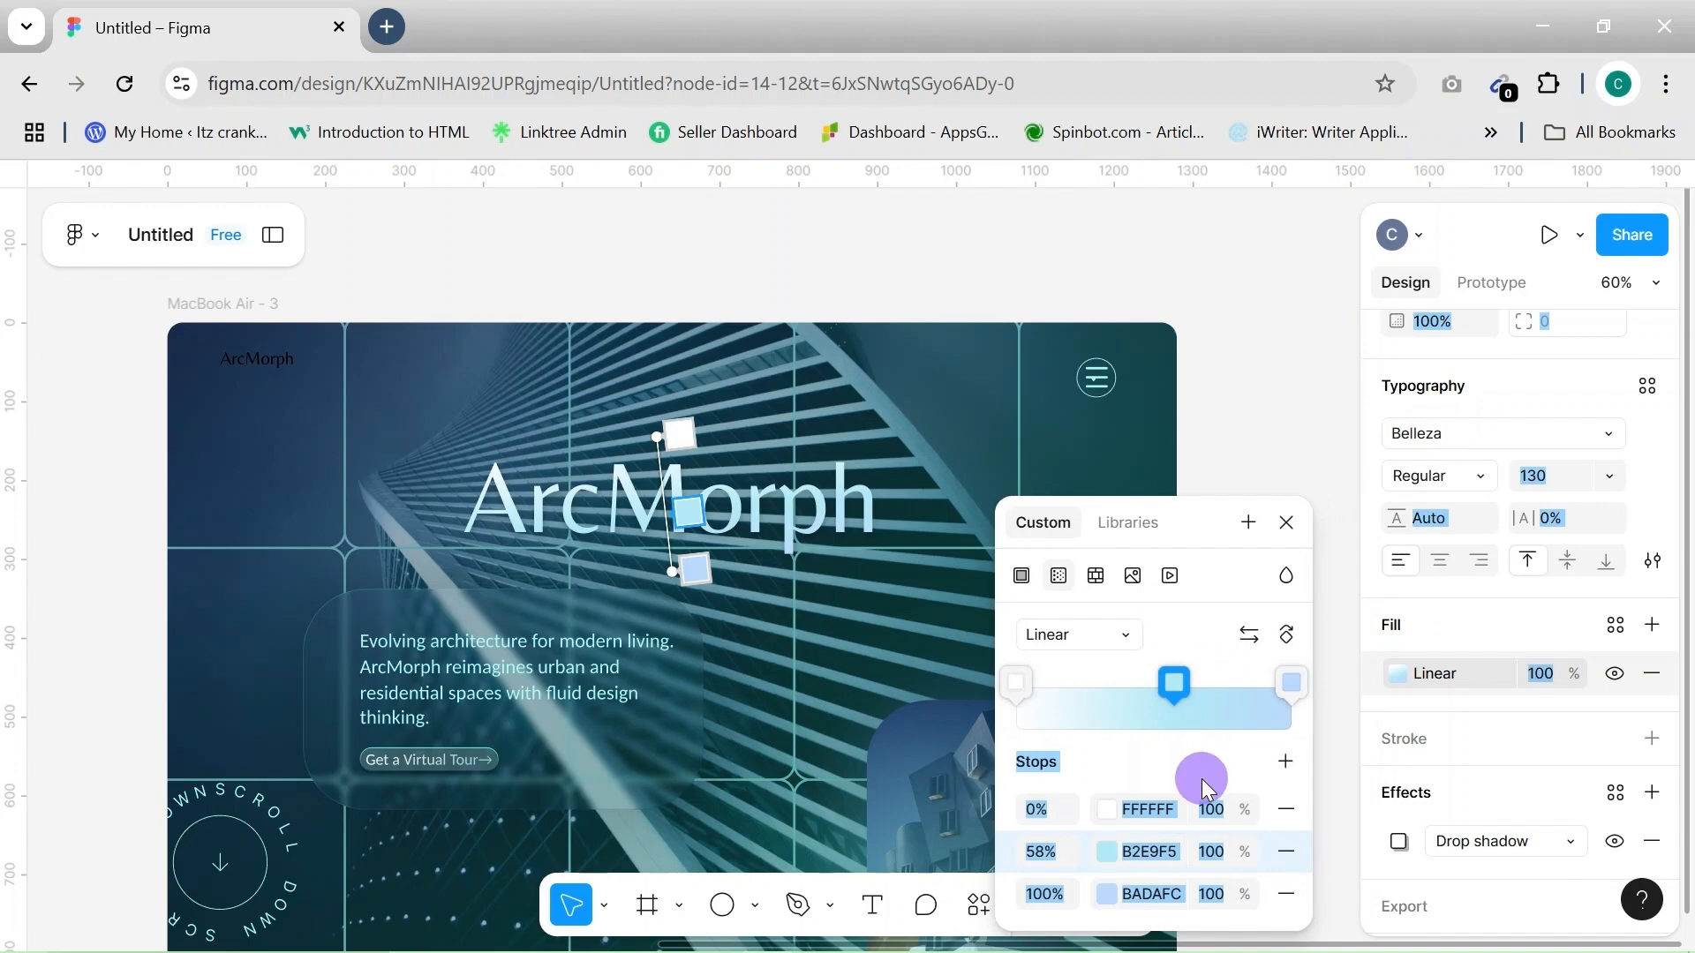
{"action": "left_click", "coordinate": [1279, 429]}
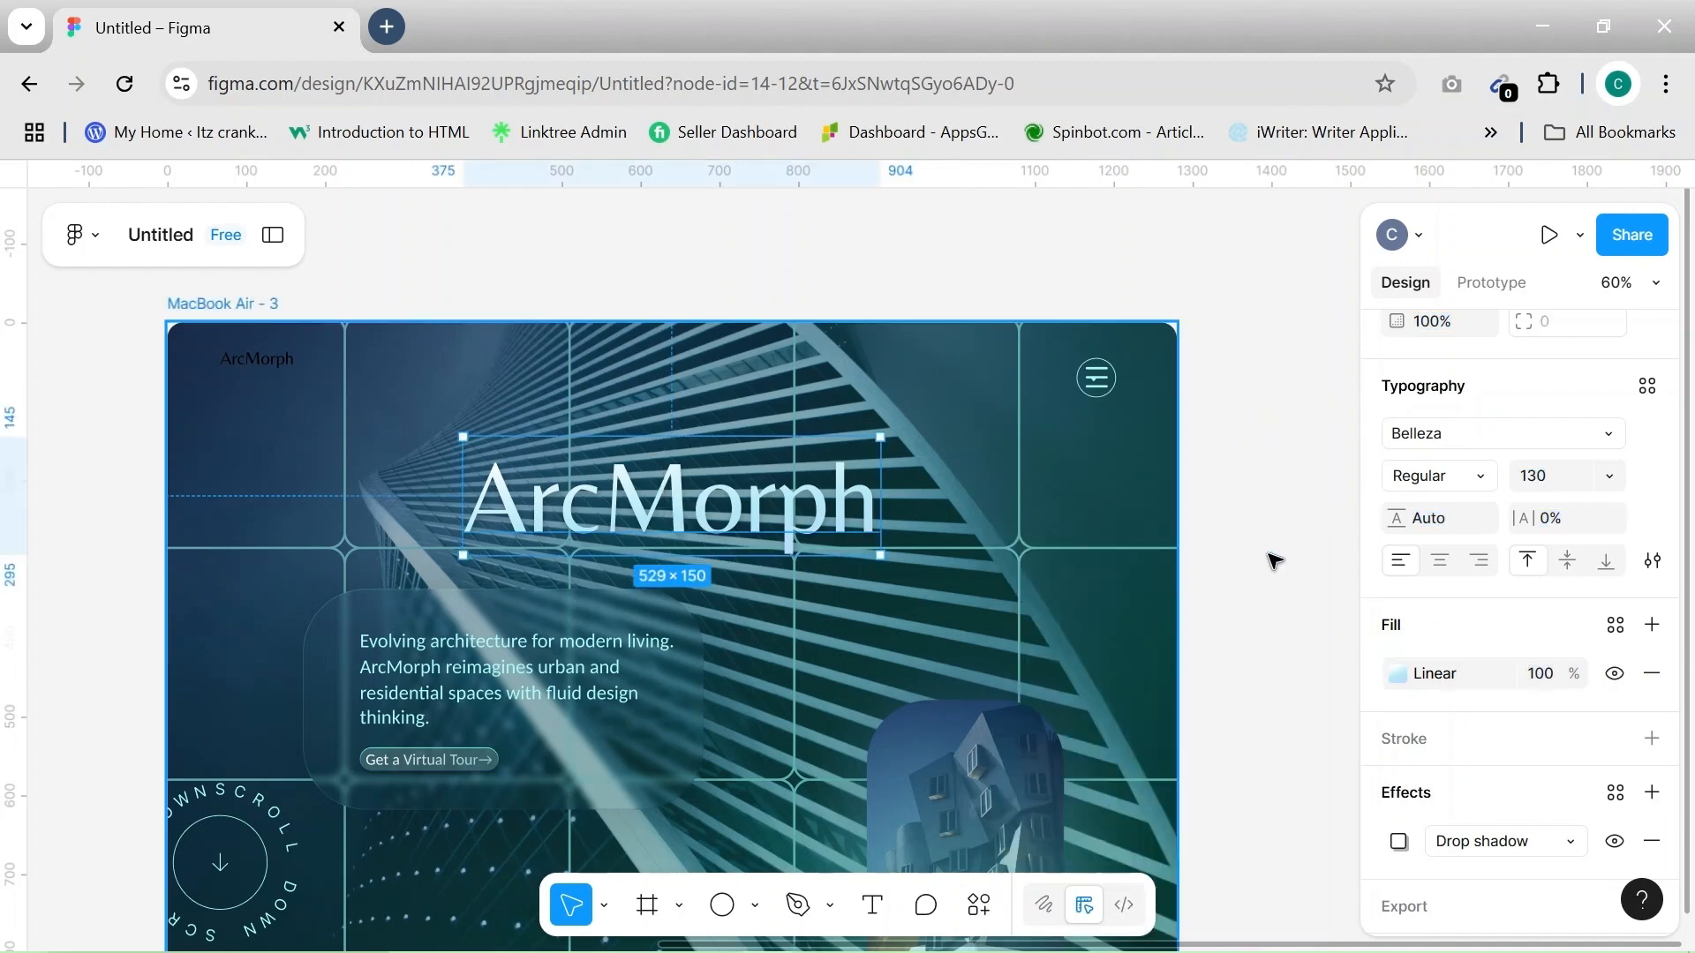
Copy the code B2E9F5 from the heading gradient's 58% stop and paste it as text beside the frame on the empty canvas
{"action": "left_click", "coordinate": [1412, 673]}
{"action": "left_click", "coordinate": [1189, 863]}
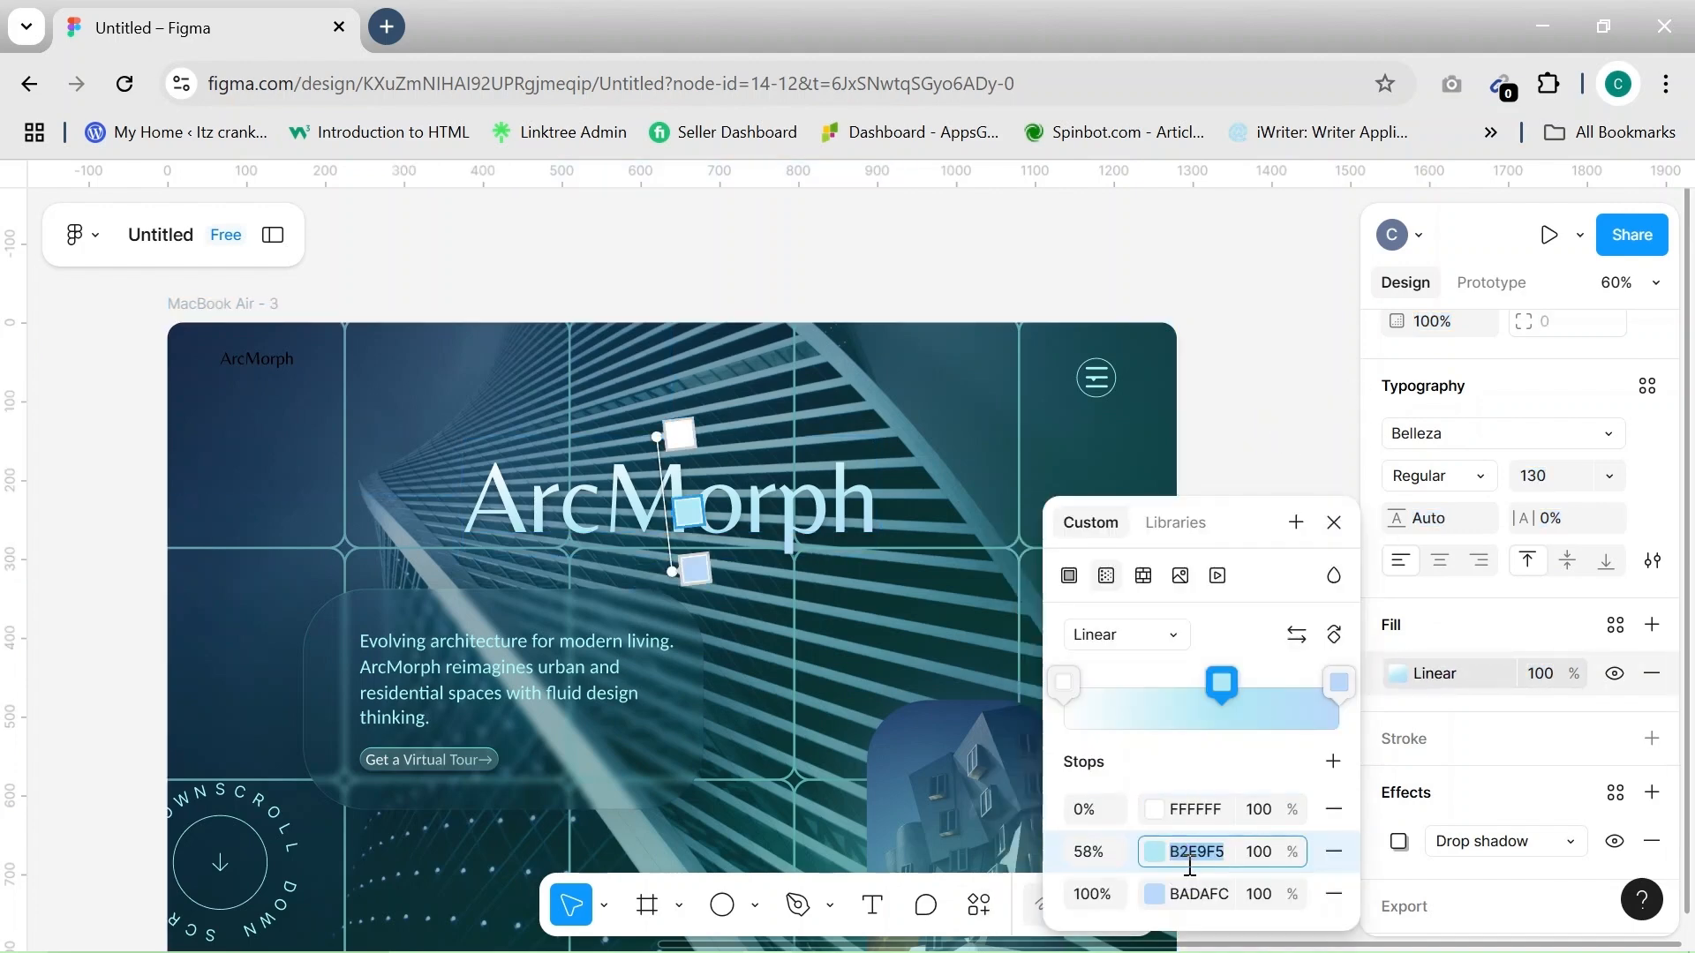
{"action": "left_click", "coordinate": [1268, 314]}
{"action": "key", "text": "Return"}
{"action": "left_click", "coordinate": [1248, 322]}
{"action": "key", "text": "ctrl+v"}
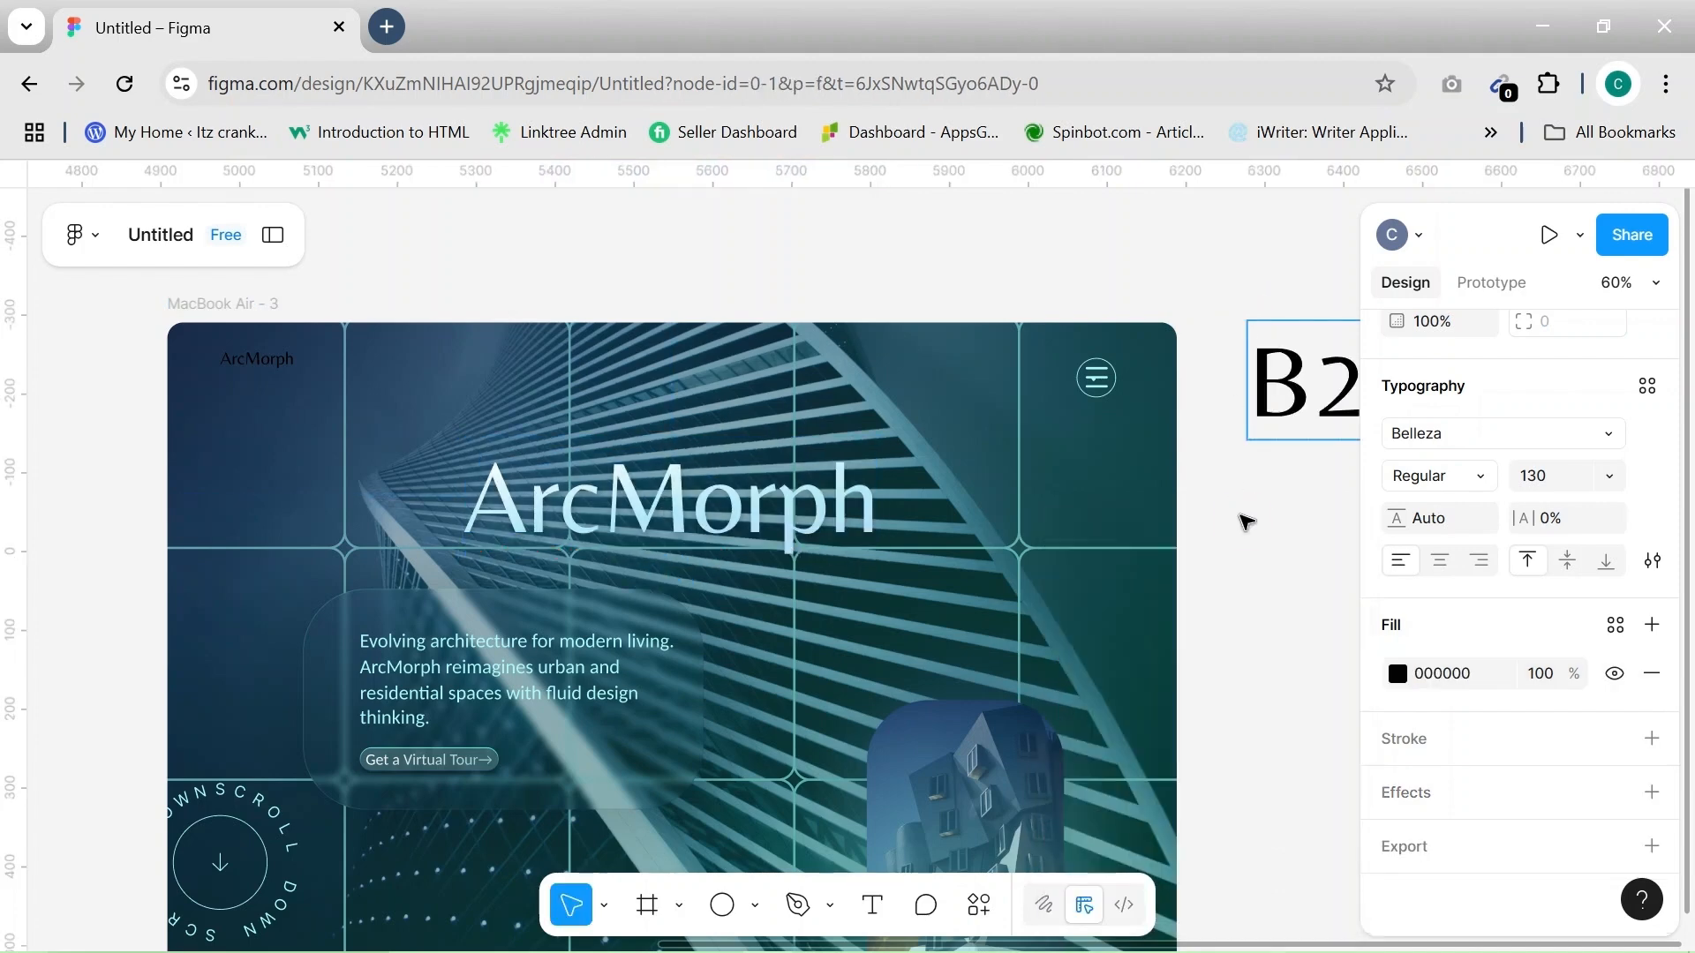
{"action": "key", "text": "Escape"}
Copy the code BADAFC from the heading gradient's 100% stop and paste it as text below the B2E9F5 note
{"action": "scroll", "coordinate": [1248, 522], "scroll_direction": "right", "scroll_amount": 4}
{"action": "left_click", "coordinate": [380, 477]}
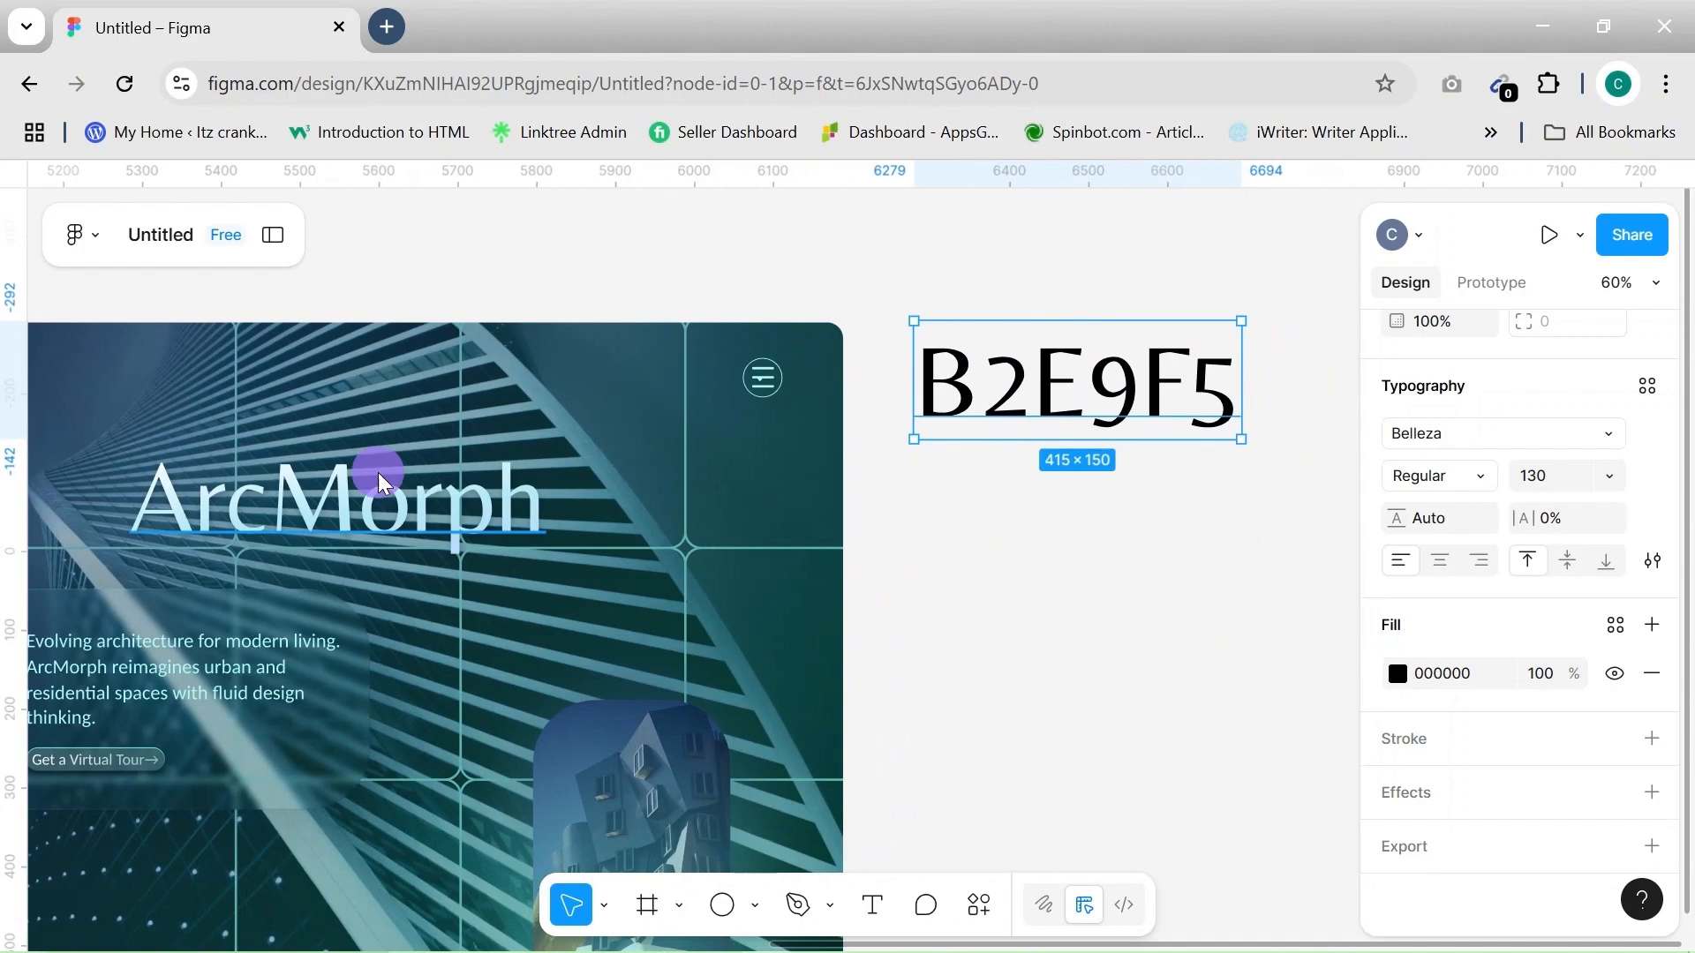
{"action": "left_click", "coordinate": [1432, 676]}
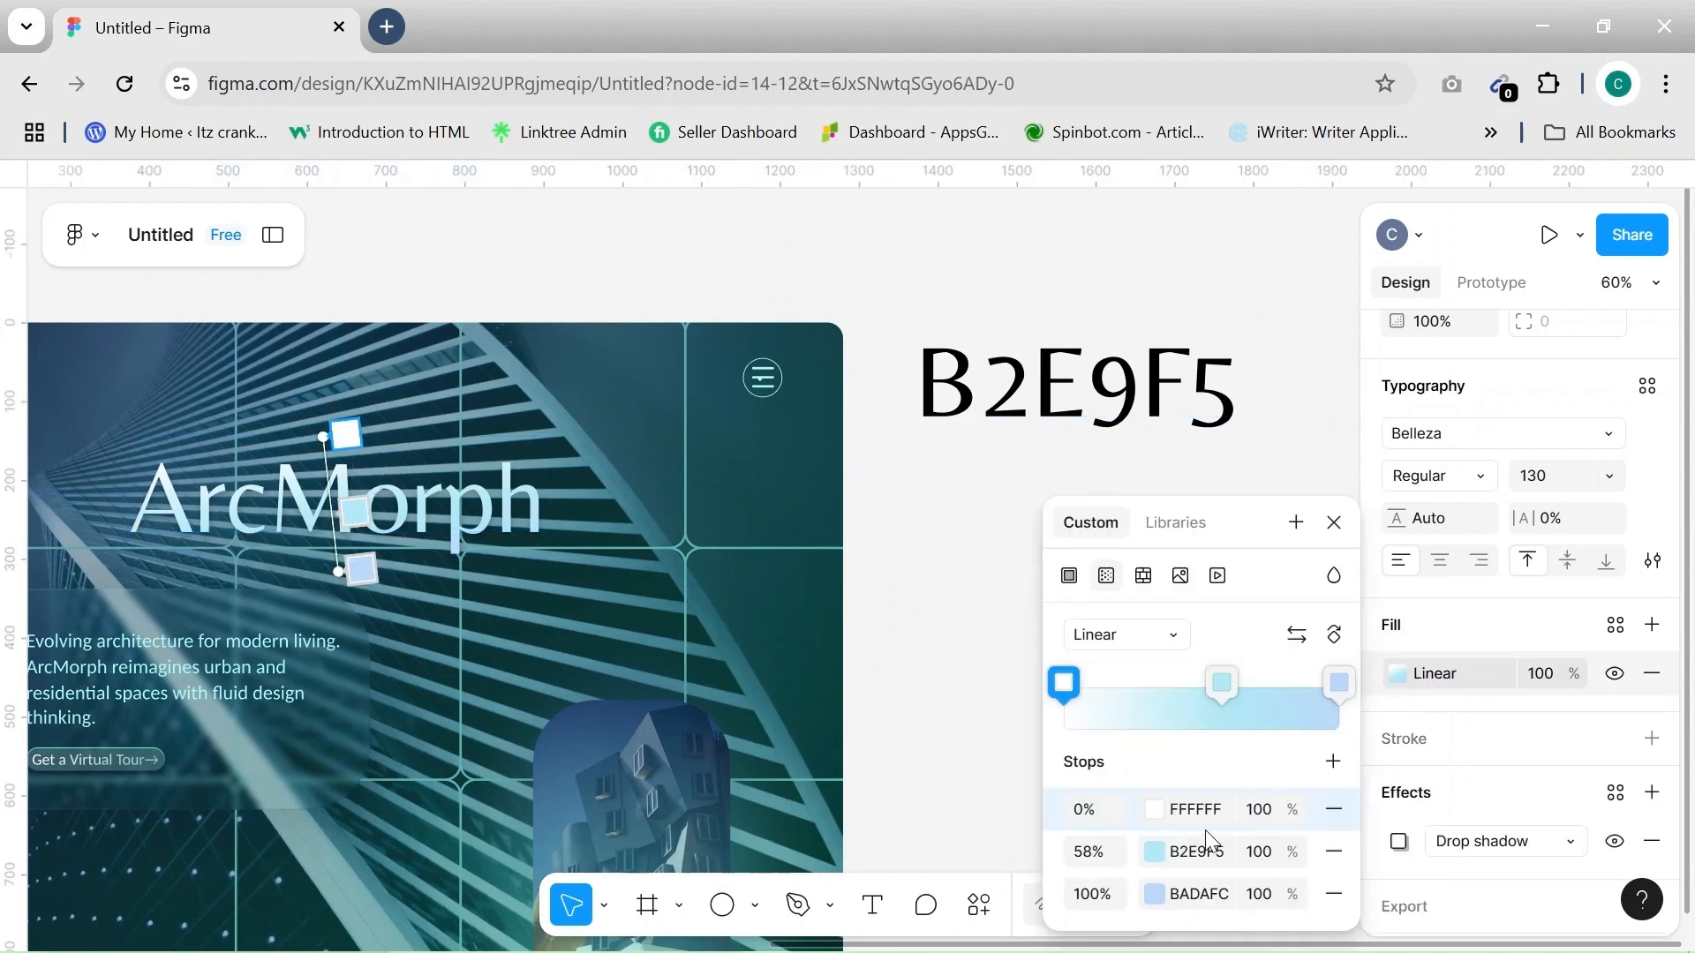
{"action": "left_click", "coordinate": [1201, 894]}
{"action": "key", "text": "ctrl+c"}
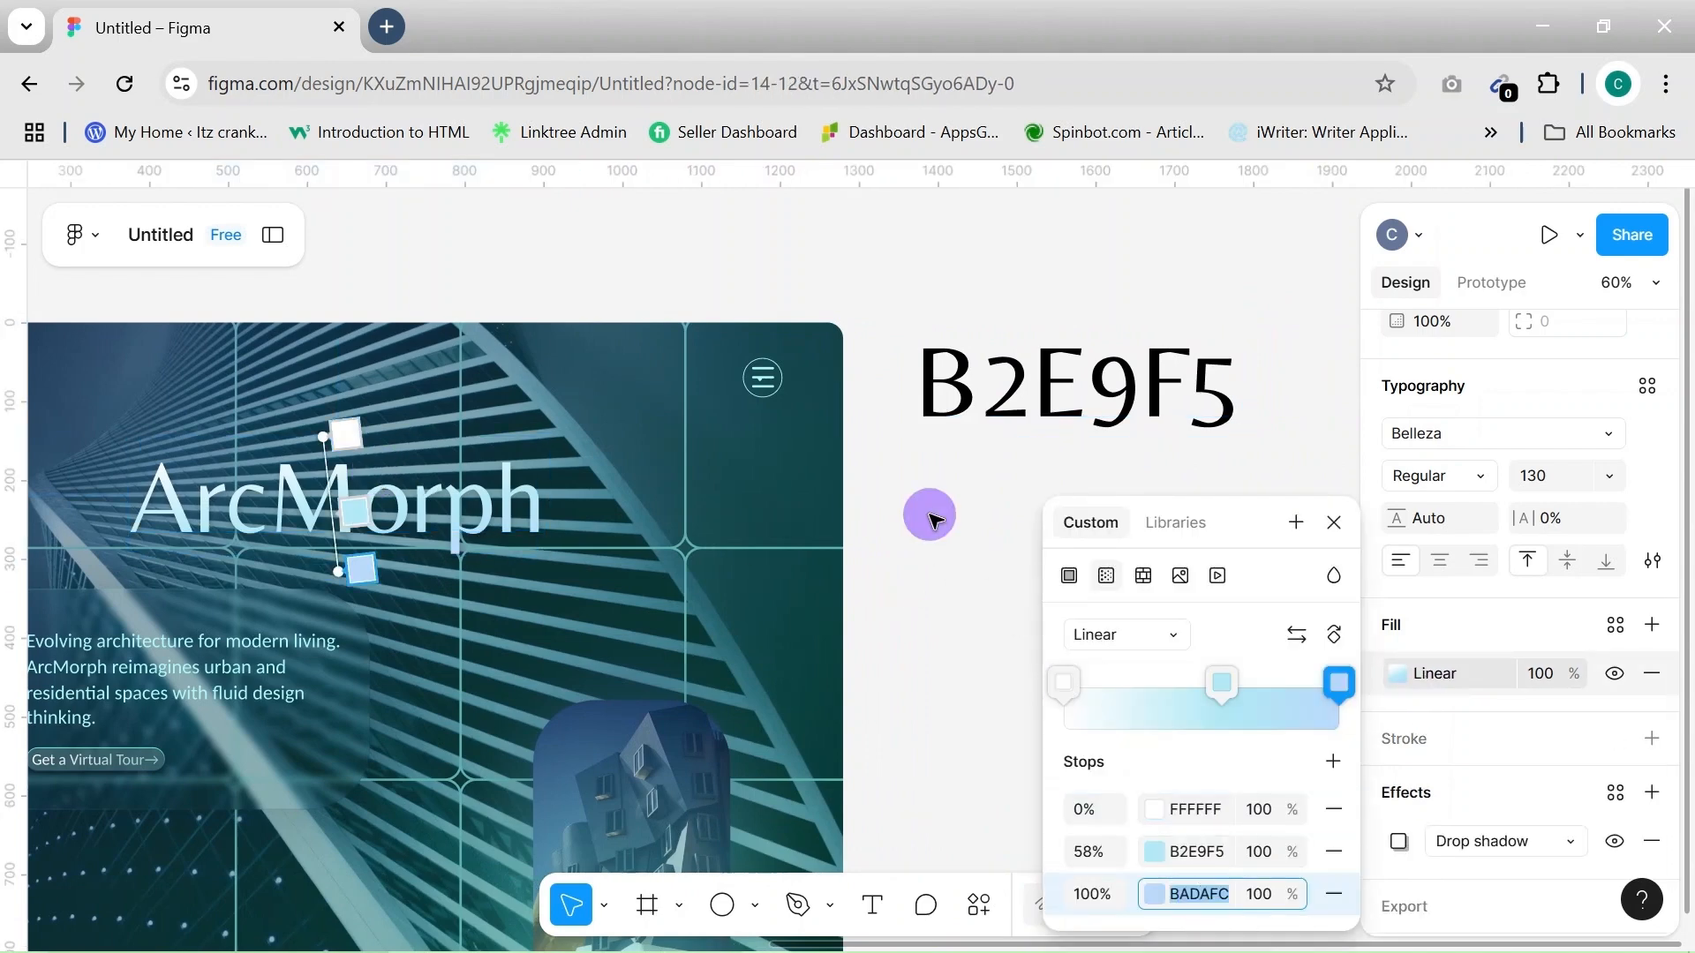
{"action": "key", "text": "Escape"}
{"action": "key", "text": "Escape"}
{"action": "key", "text": "t"}
{"action": "left_click", "coordinate": [930, 512]}
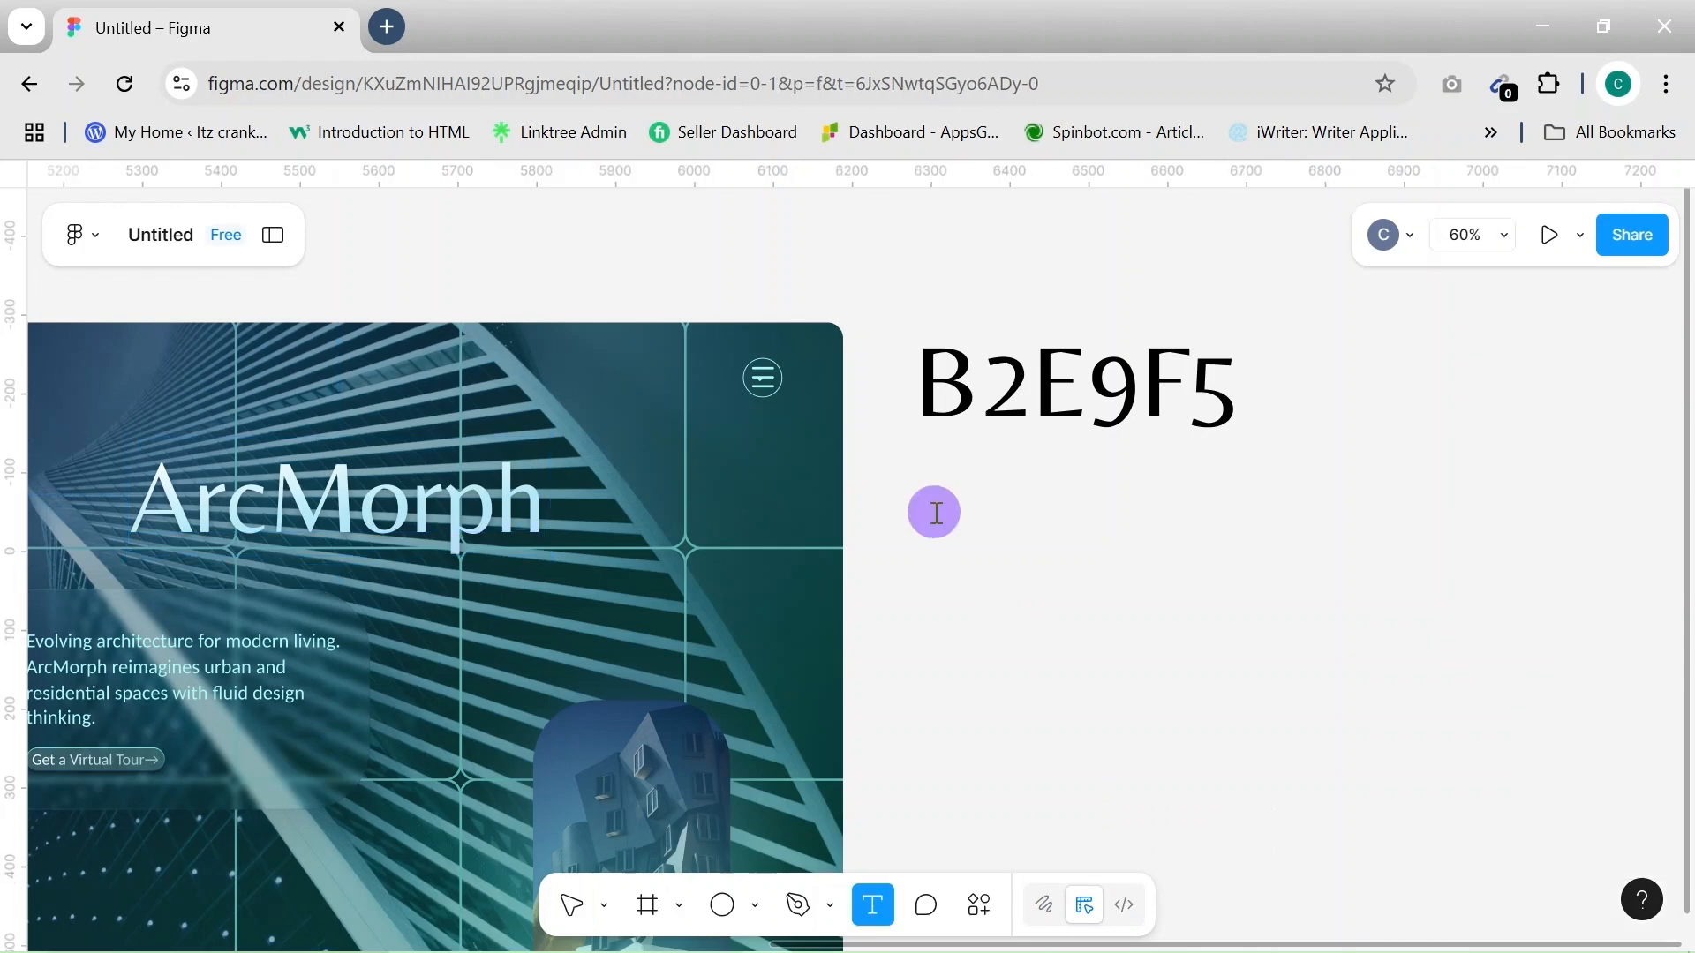
{"action": "key", "text": "ctrl+v"}
{"action": "key", "text": "Escape"}
Give the small ArcMorph logo a linear gradient fill, add a stop at 50% and set the 0% stop to white FFFFFF
{"action": "scroll", "coordinate": [1159, 457], "scroll_direction": "down", "scroll_amount": 5}
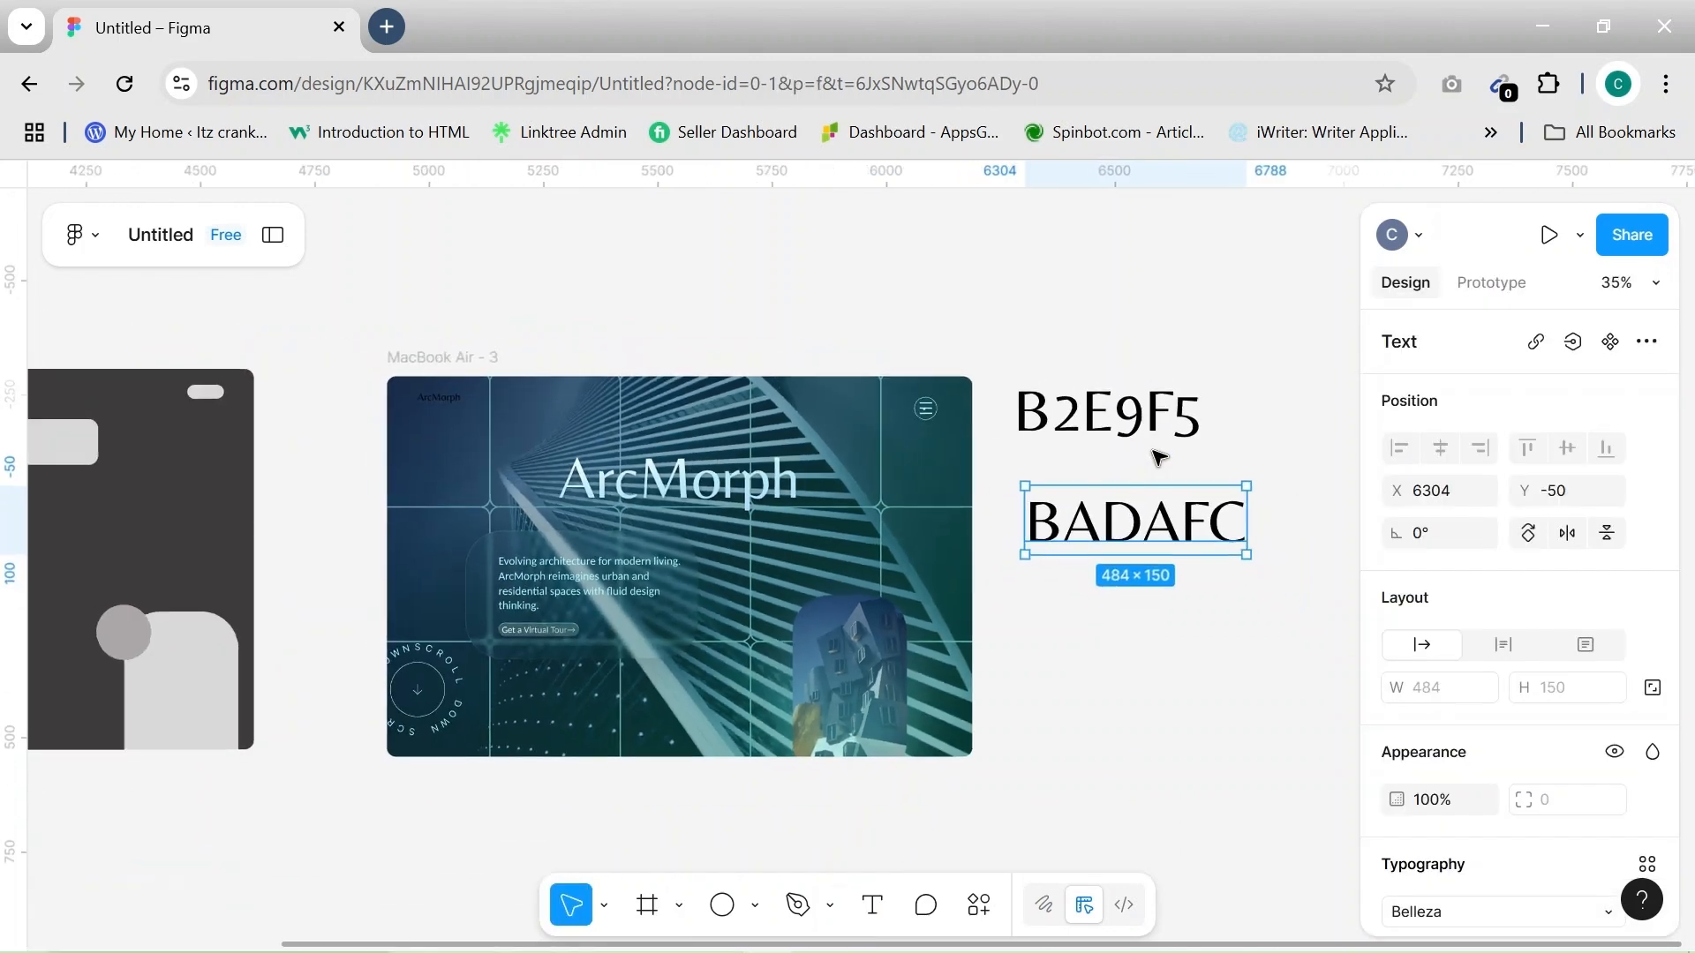
{"action": "left_click", "coordinate": [425, 403]}
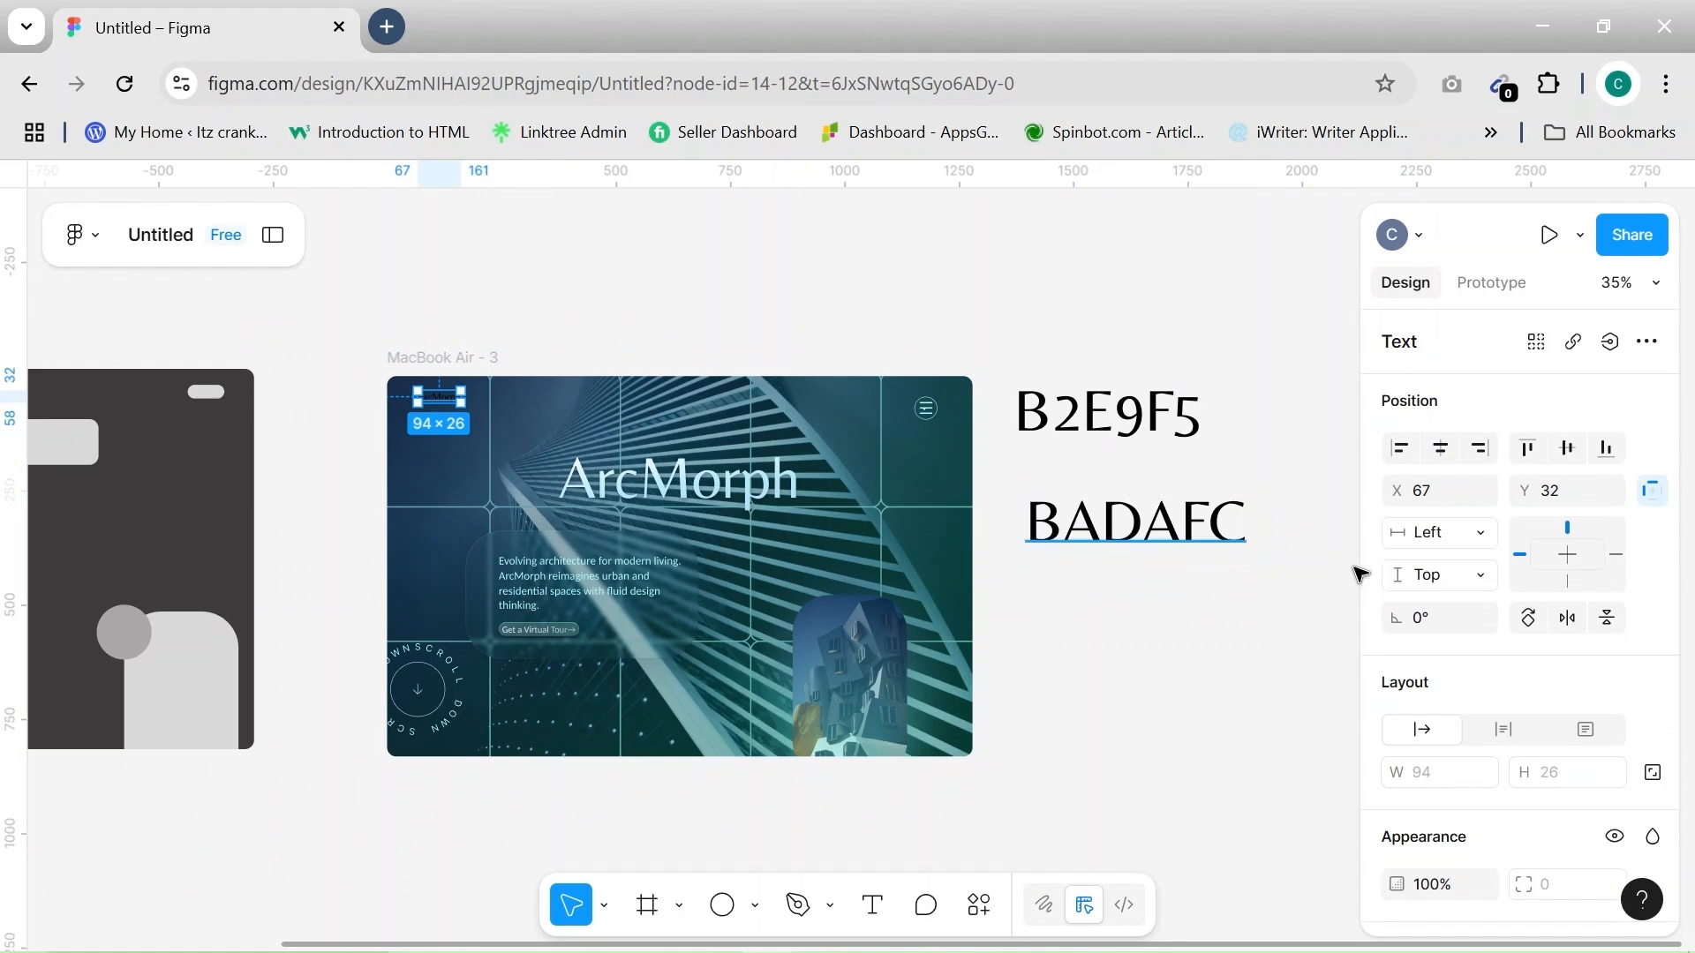
{"action": "scroll", "coordinate": [1438, 795], "scroll_direction": "down", "scroll_amount": 6}
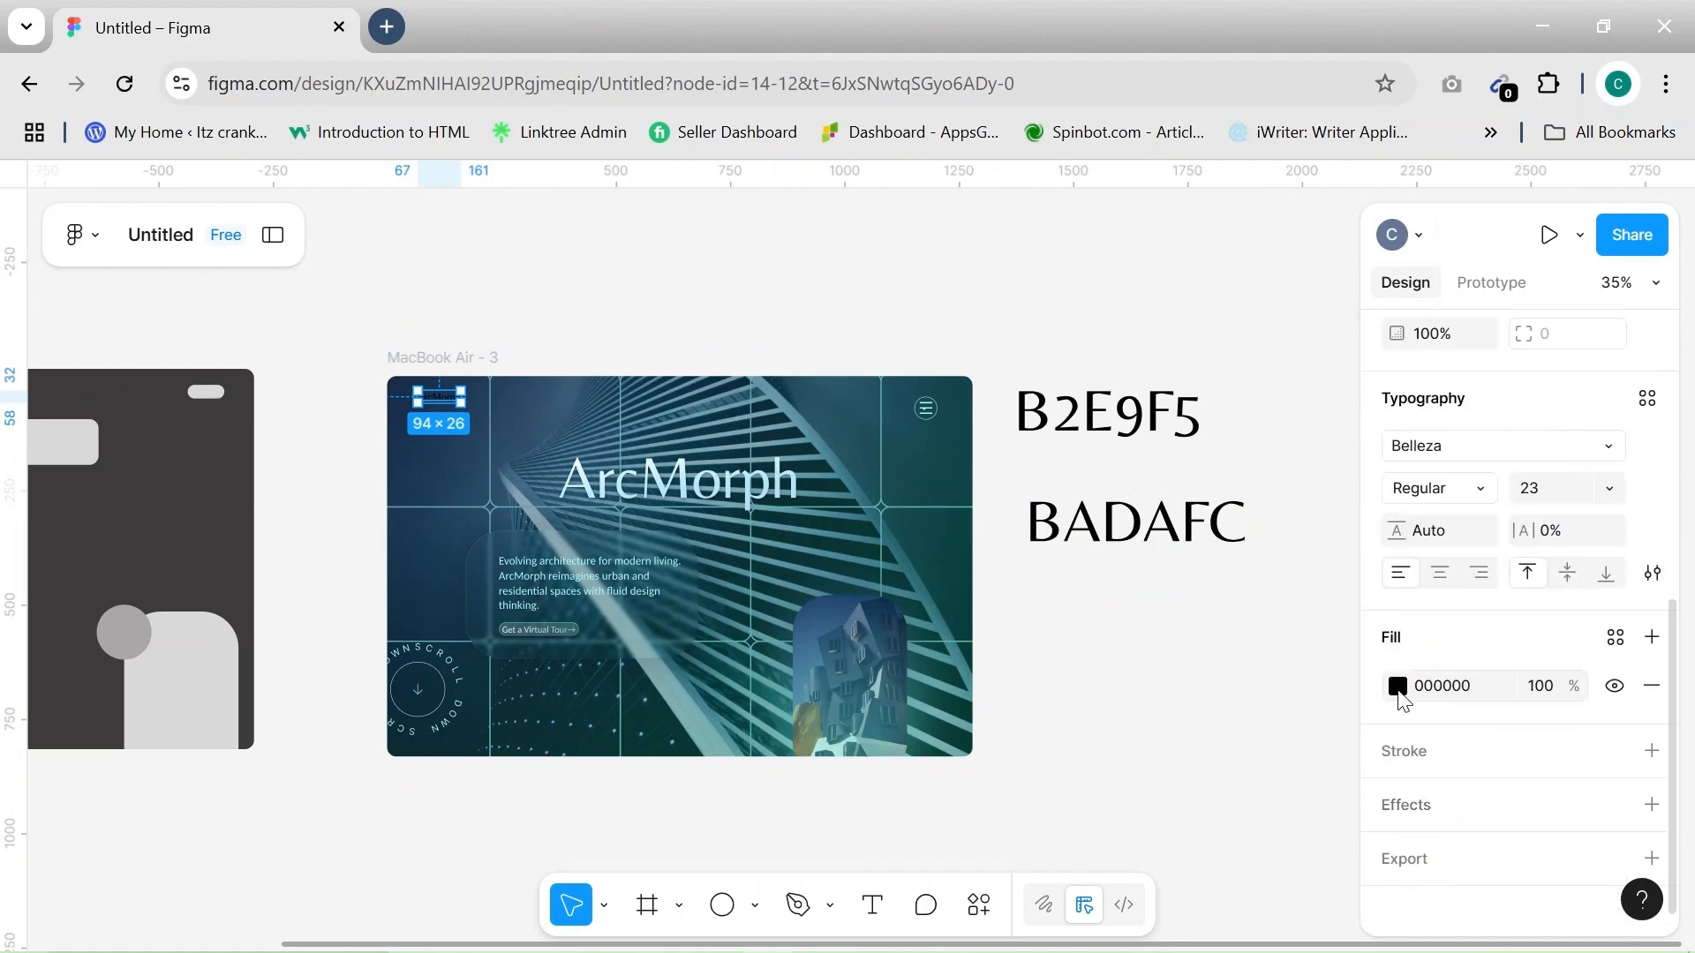
{"action": "left_click", "coordinate": [1398, 689]}
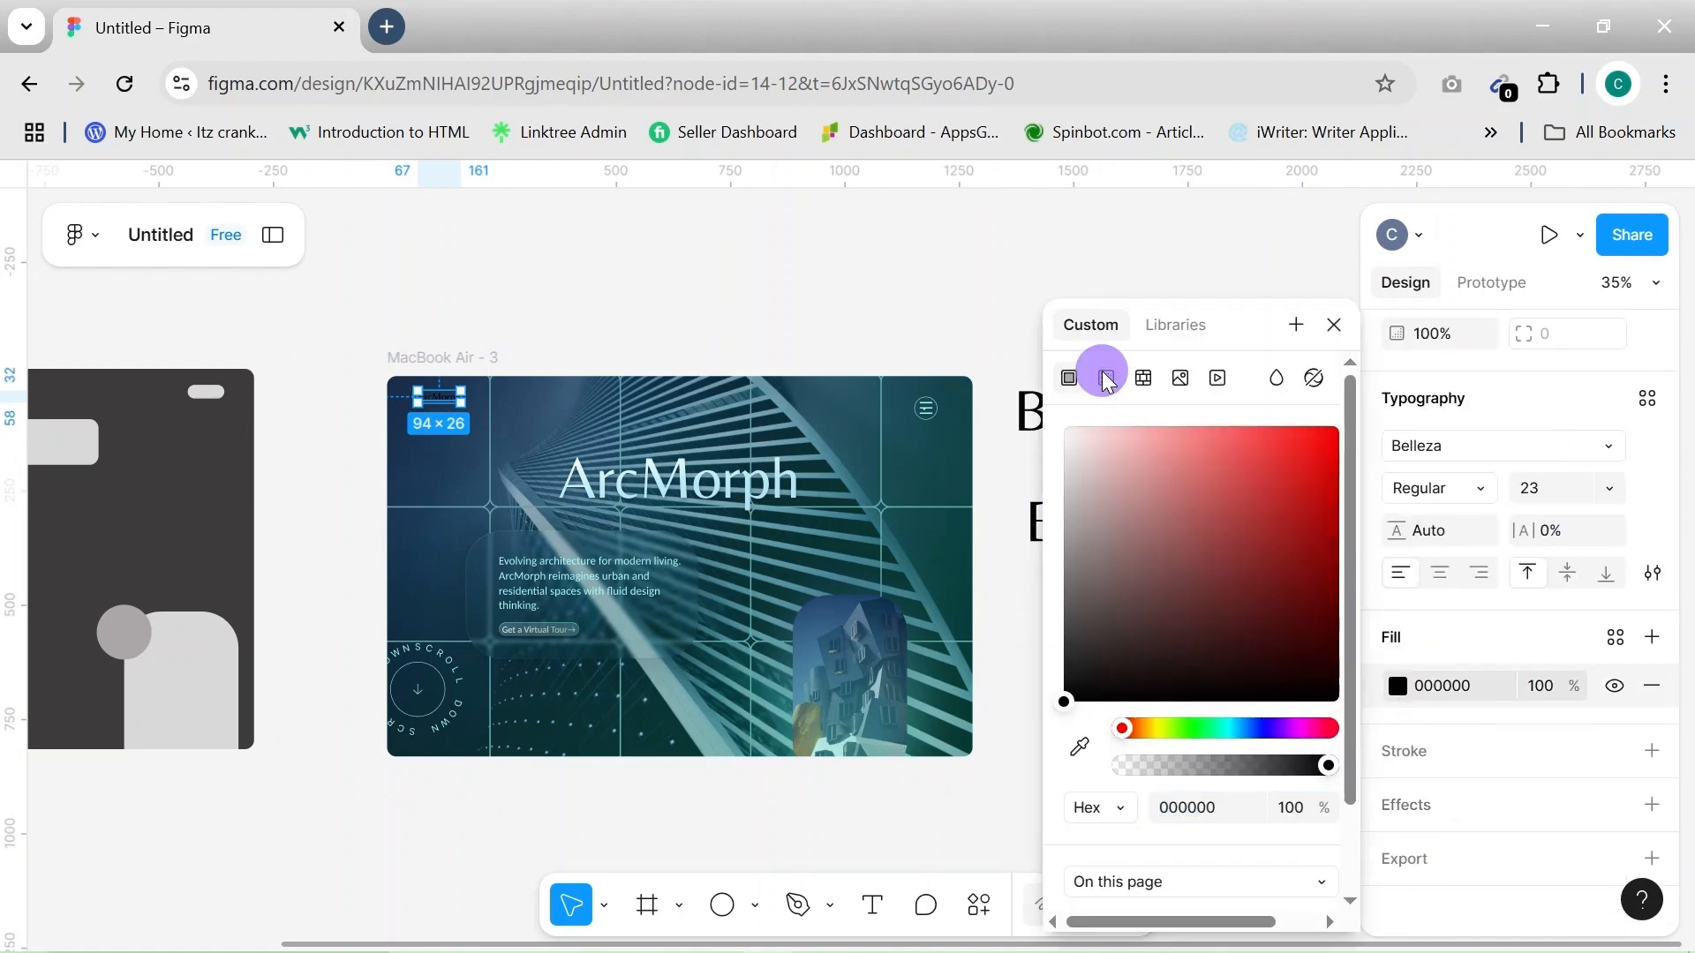
{"action": "left_click", "coordinate": [1106, 378]}
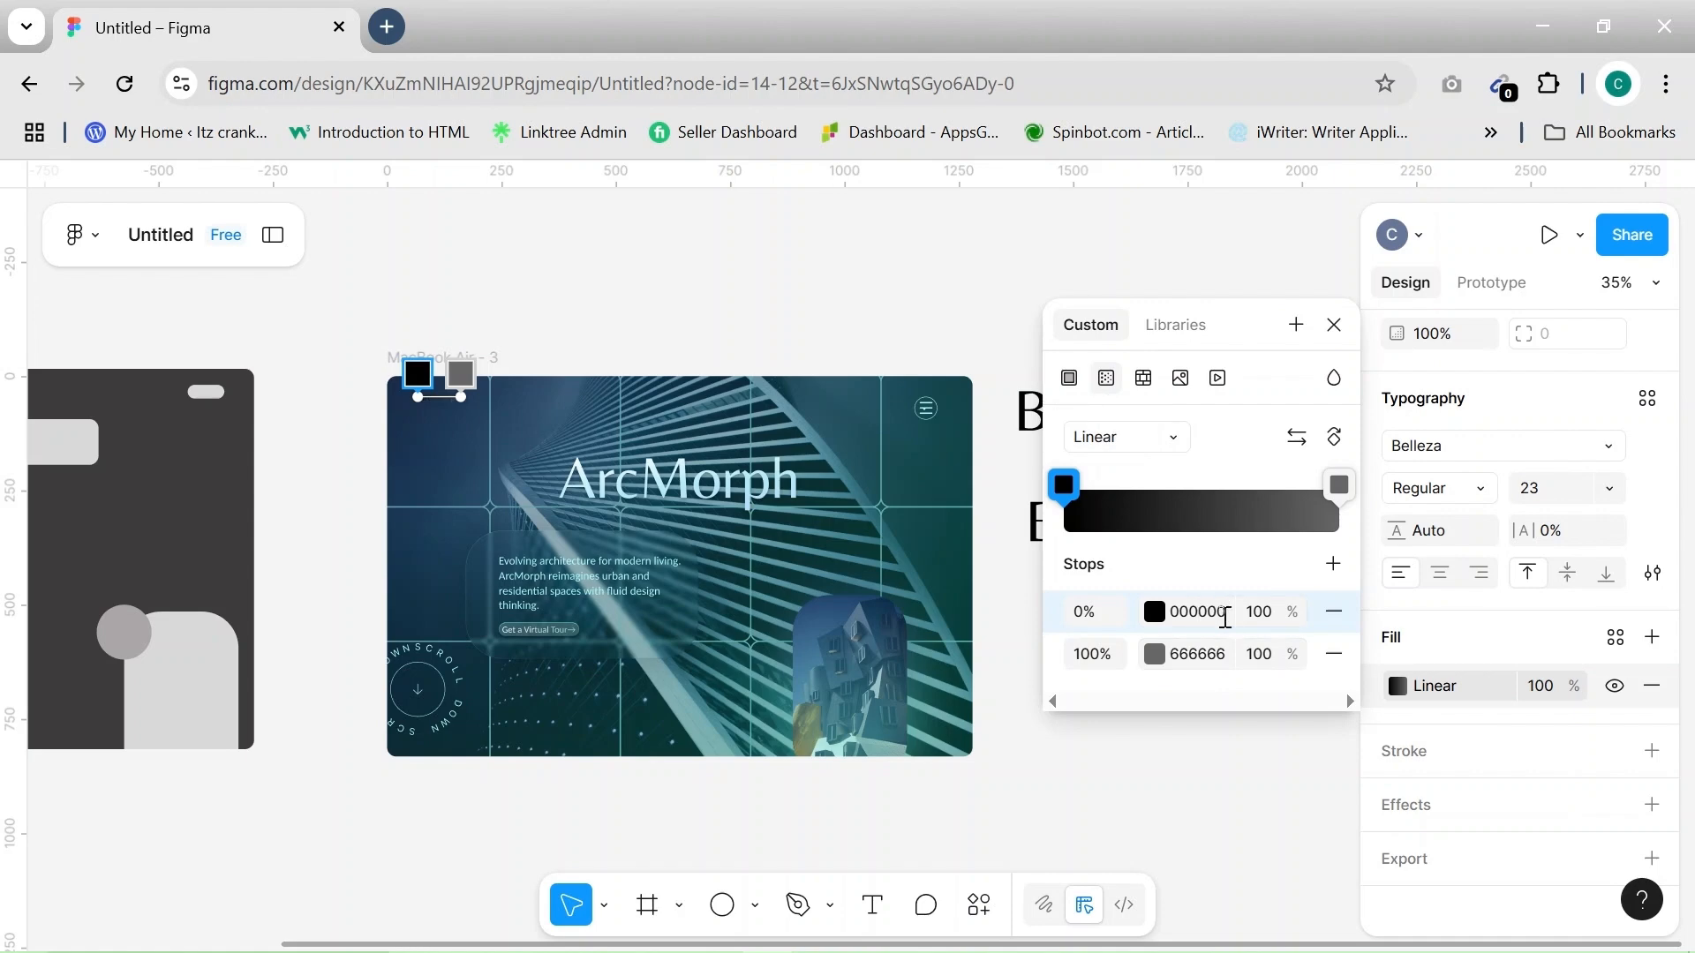
{"action": "scroll", "coordinate": [1003, 586], "scroll_direction": "right", "scroll_amount": 3}
{"action": "left_click", "coordinate": [1191, 610]}
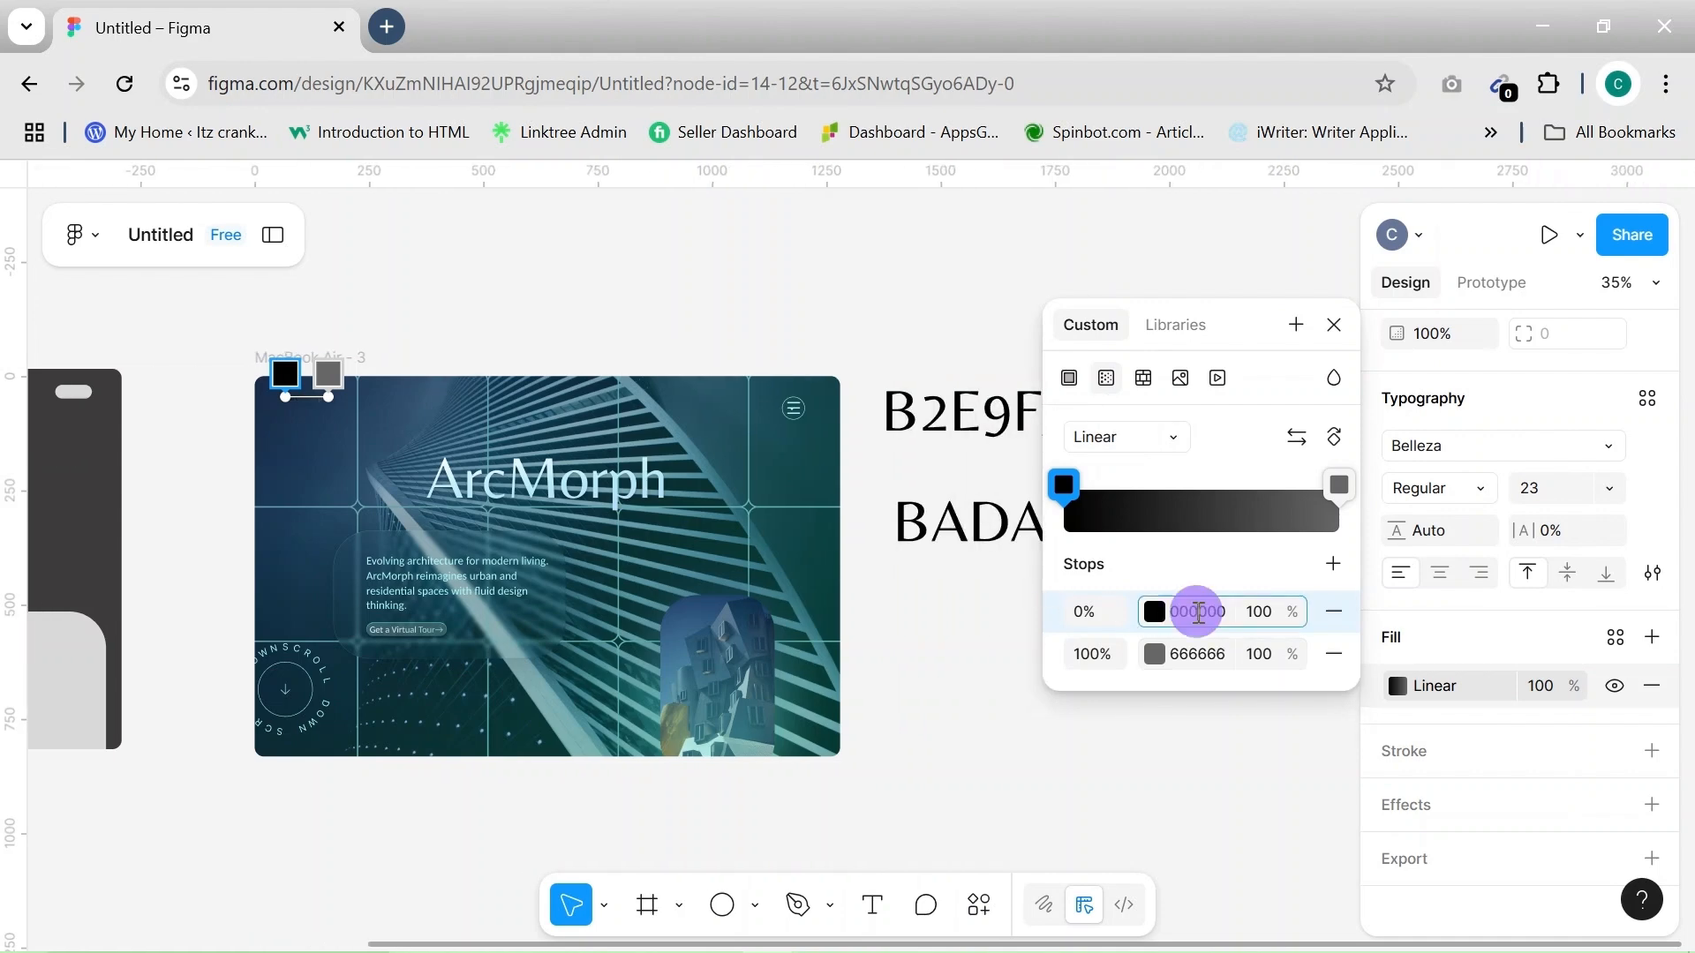
{"action": "left_click", "coordinate": [1329, 563]}
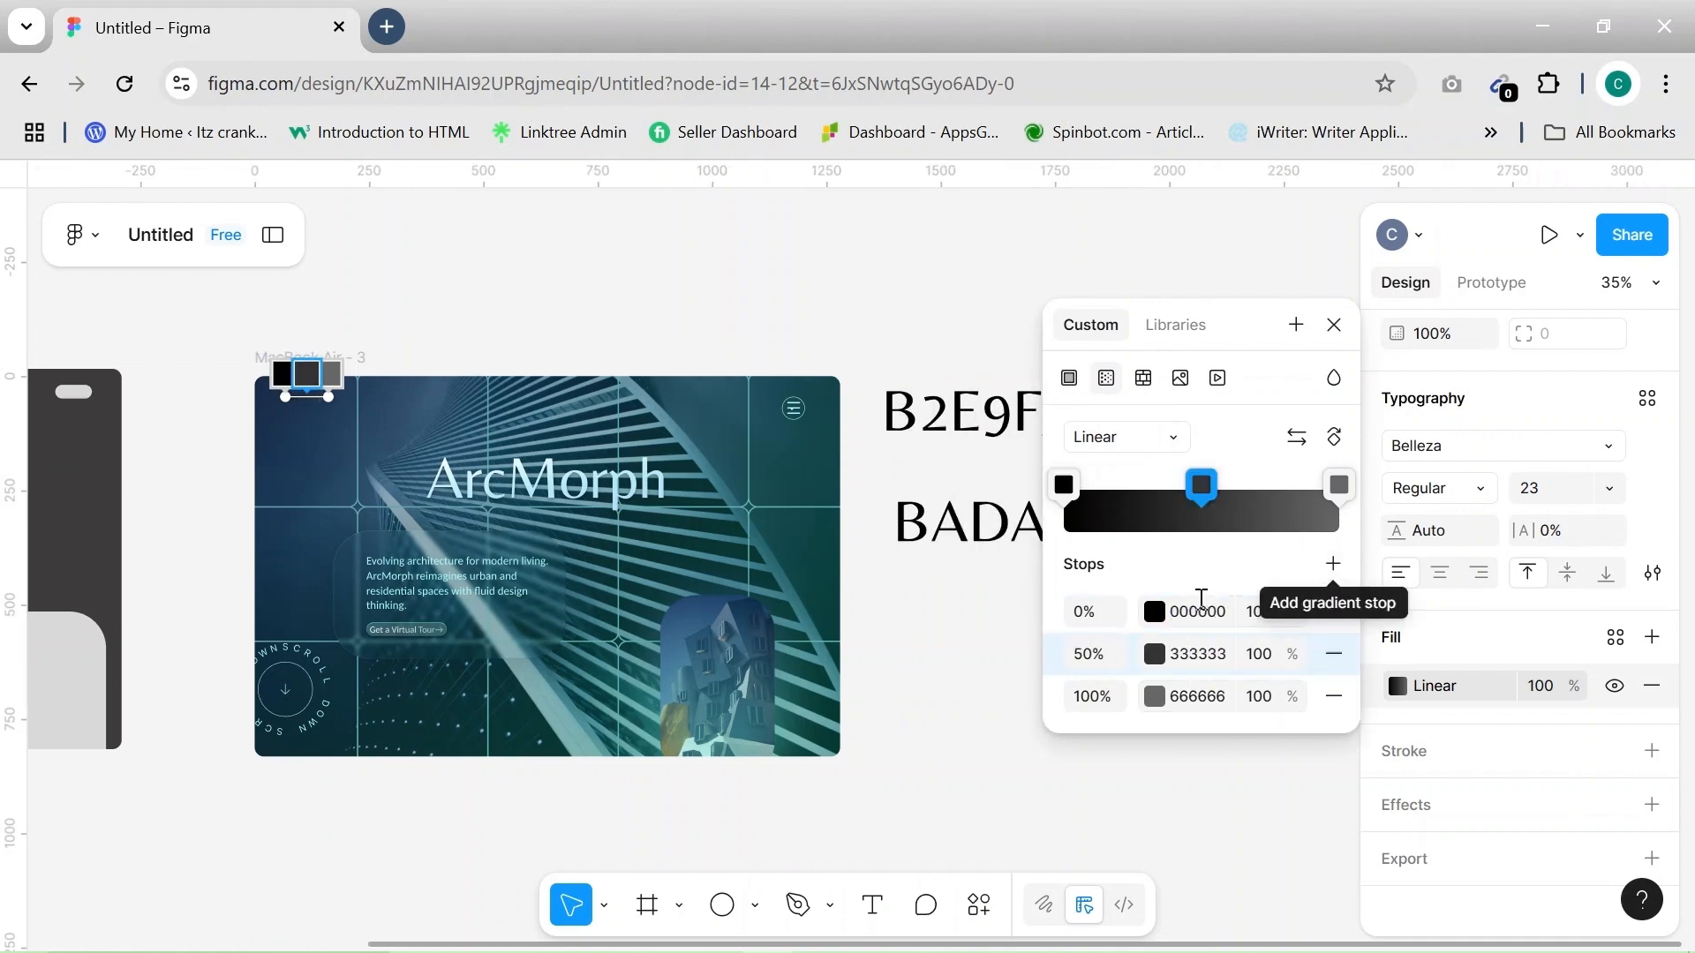
{"action": "left_click", "coordinate": [1200, 611]}
{"action": "left_click", "coordinate": [1201, 611]}
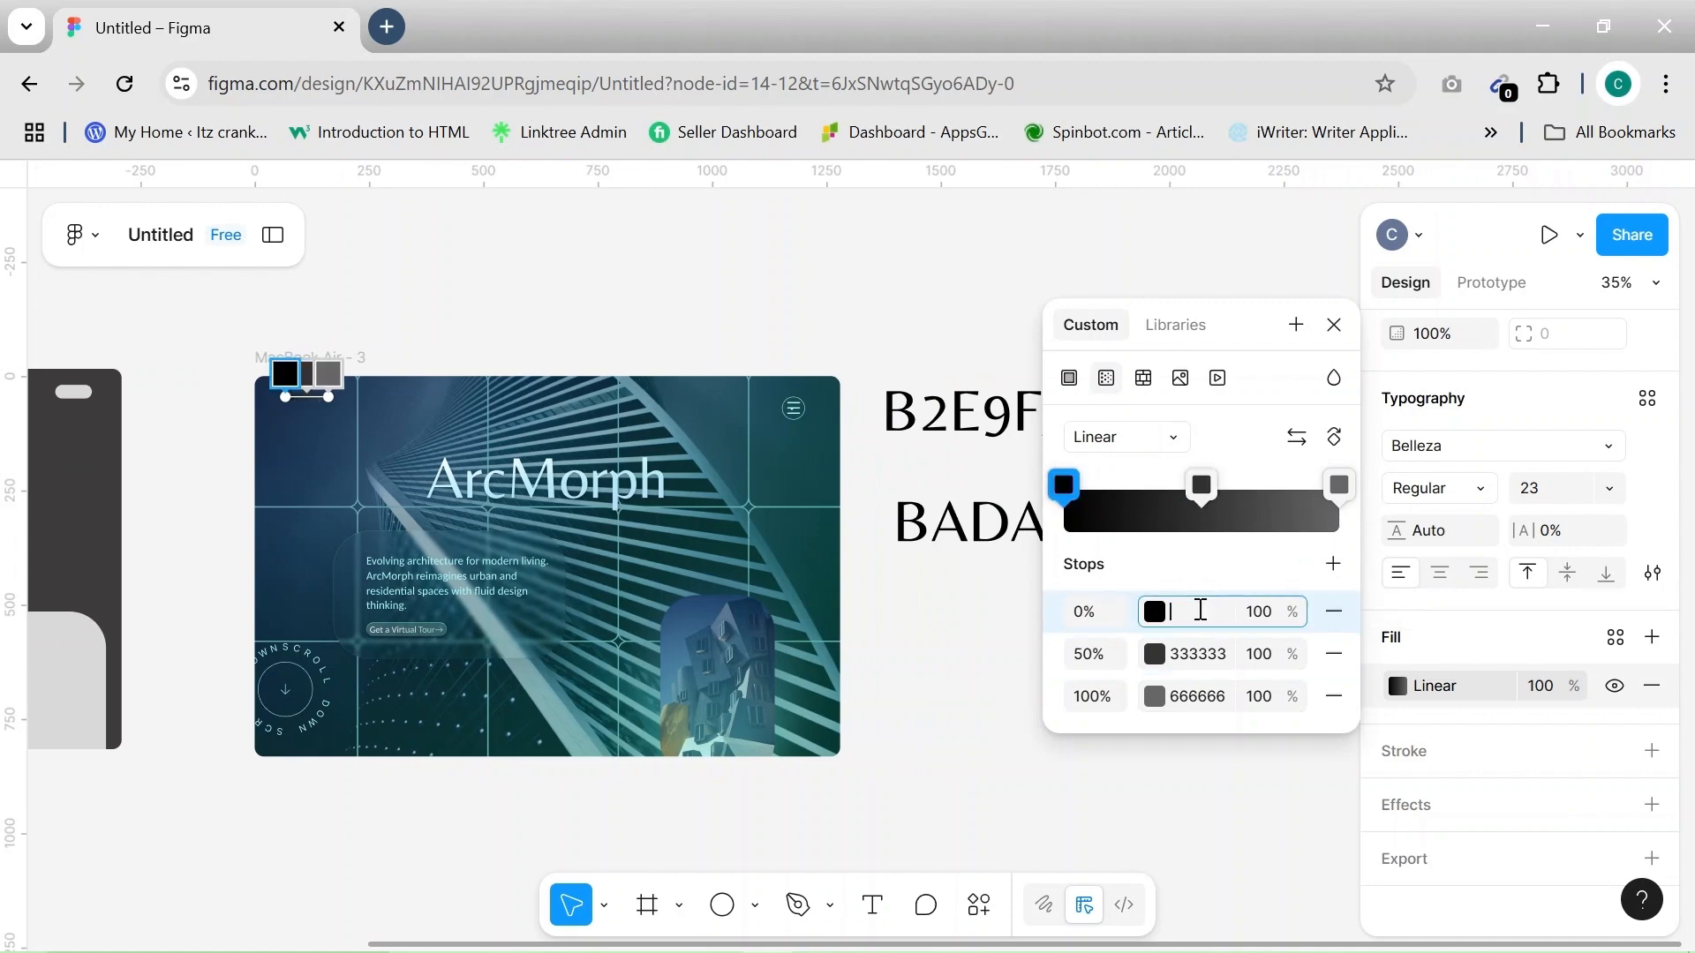
Copy the B2E9F5 code from the canvas note and paste it as the colour of the logo gradient's 50% stop
{"action": "left_click", "coordinate": [1197, 653]}
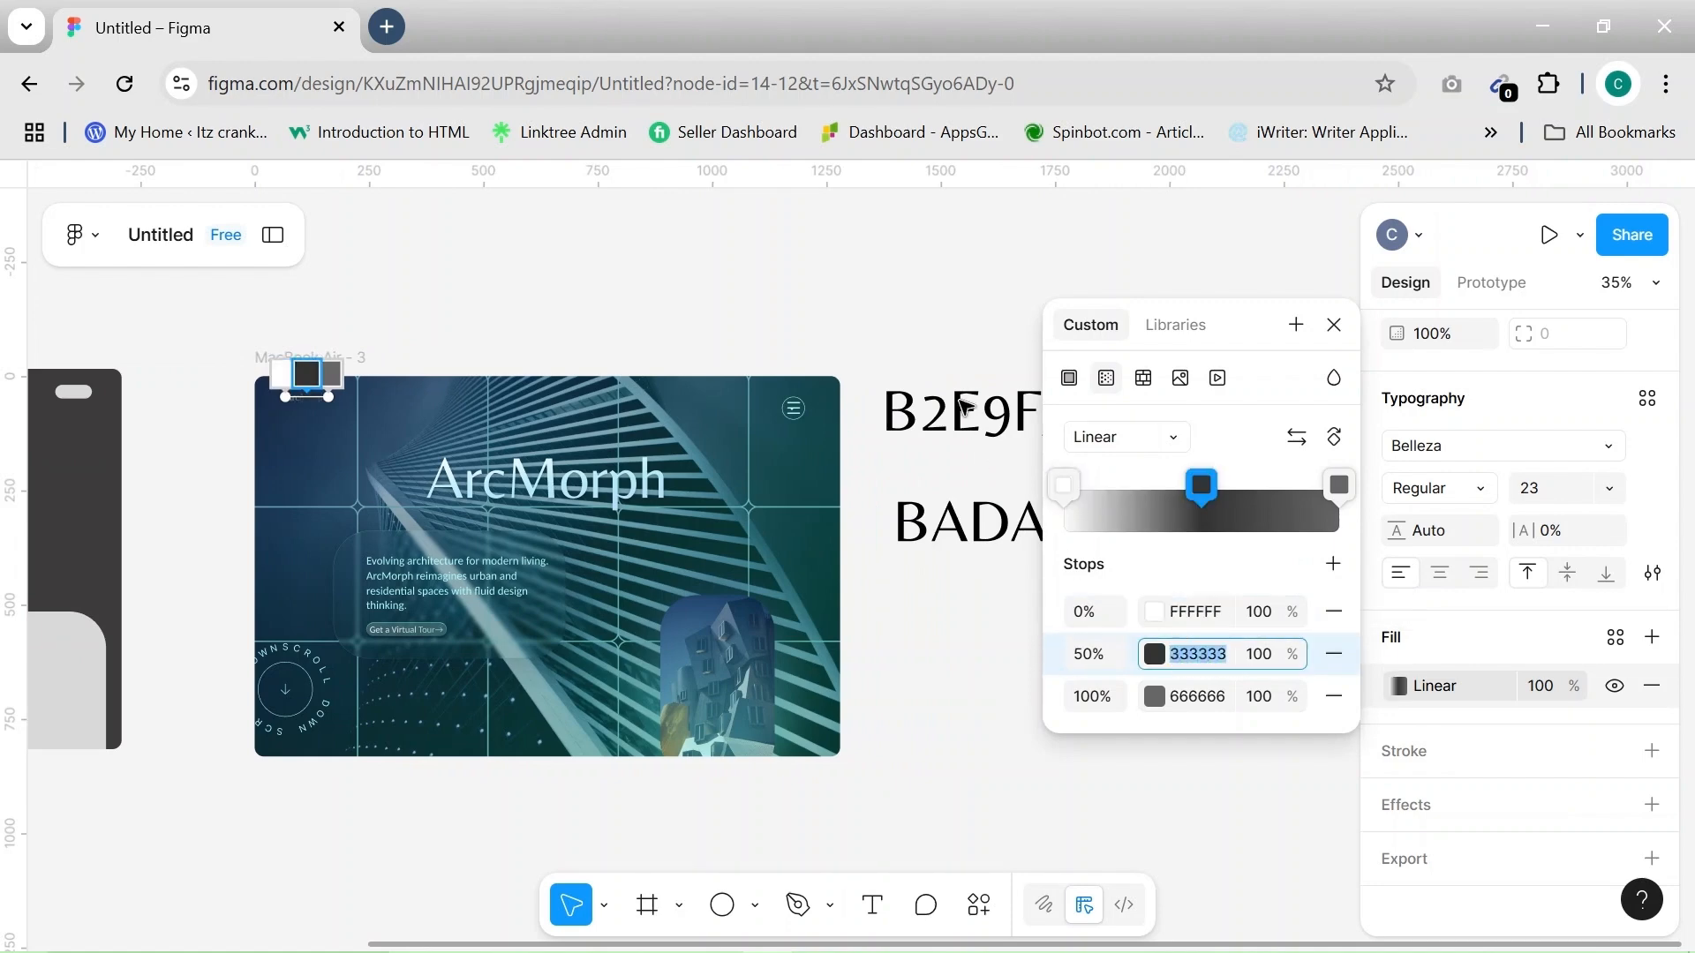
{"action": "left_click", "coordinate": [964, 415]}
{"action": "double_click", "coordinate": [965, 415]}
{"action": "key", "text": "ctrl+c"}
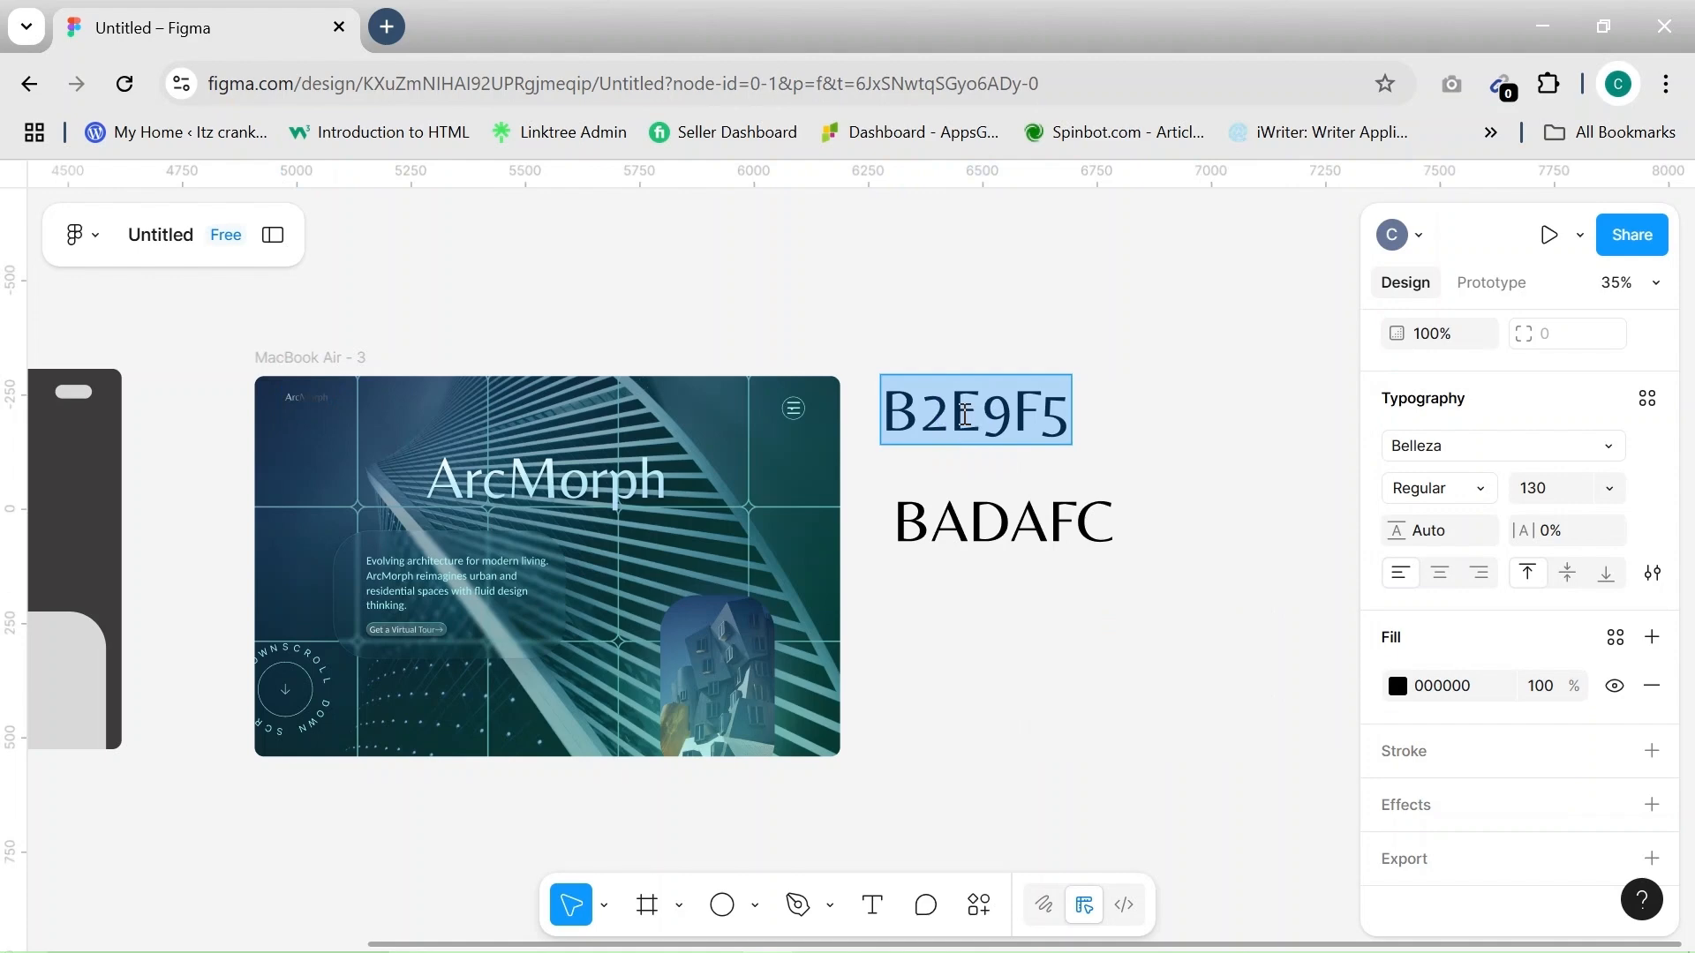
{"action": "left_click", "coordinate": [294, 398]}
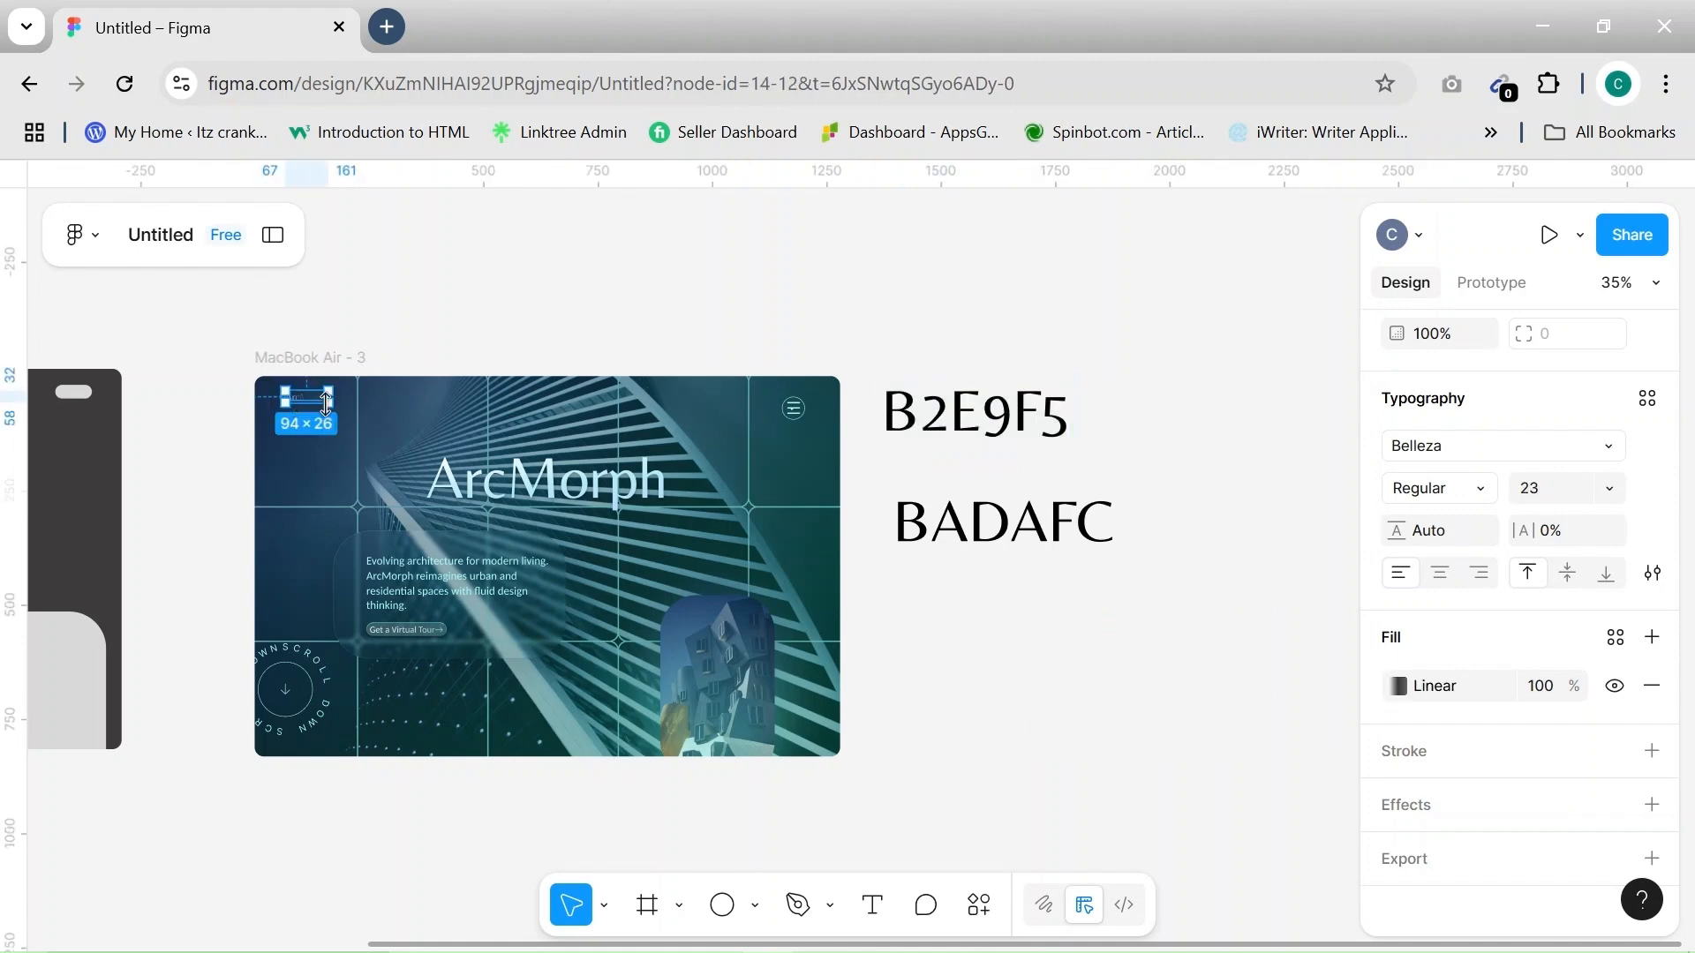
{"action": "left_click", "coordinate": [1398, 686]}
{"action": "left_click", "coordinate": [1211, 851]}
{"action": "key", "text": "ctrl+v"}
Copy the BADAFC code from the canvas note and paste it as the colour of the logo gradient's 100% stop
{"action": "left_click", "coordinate": [945, 523]}
{"action": "double_click", "coordinate": [945, 524]}
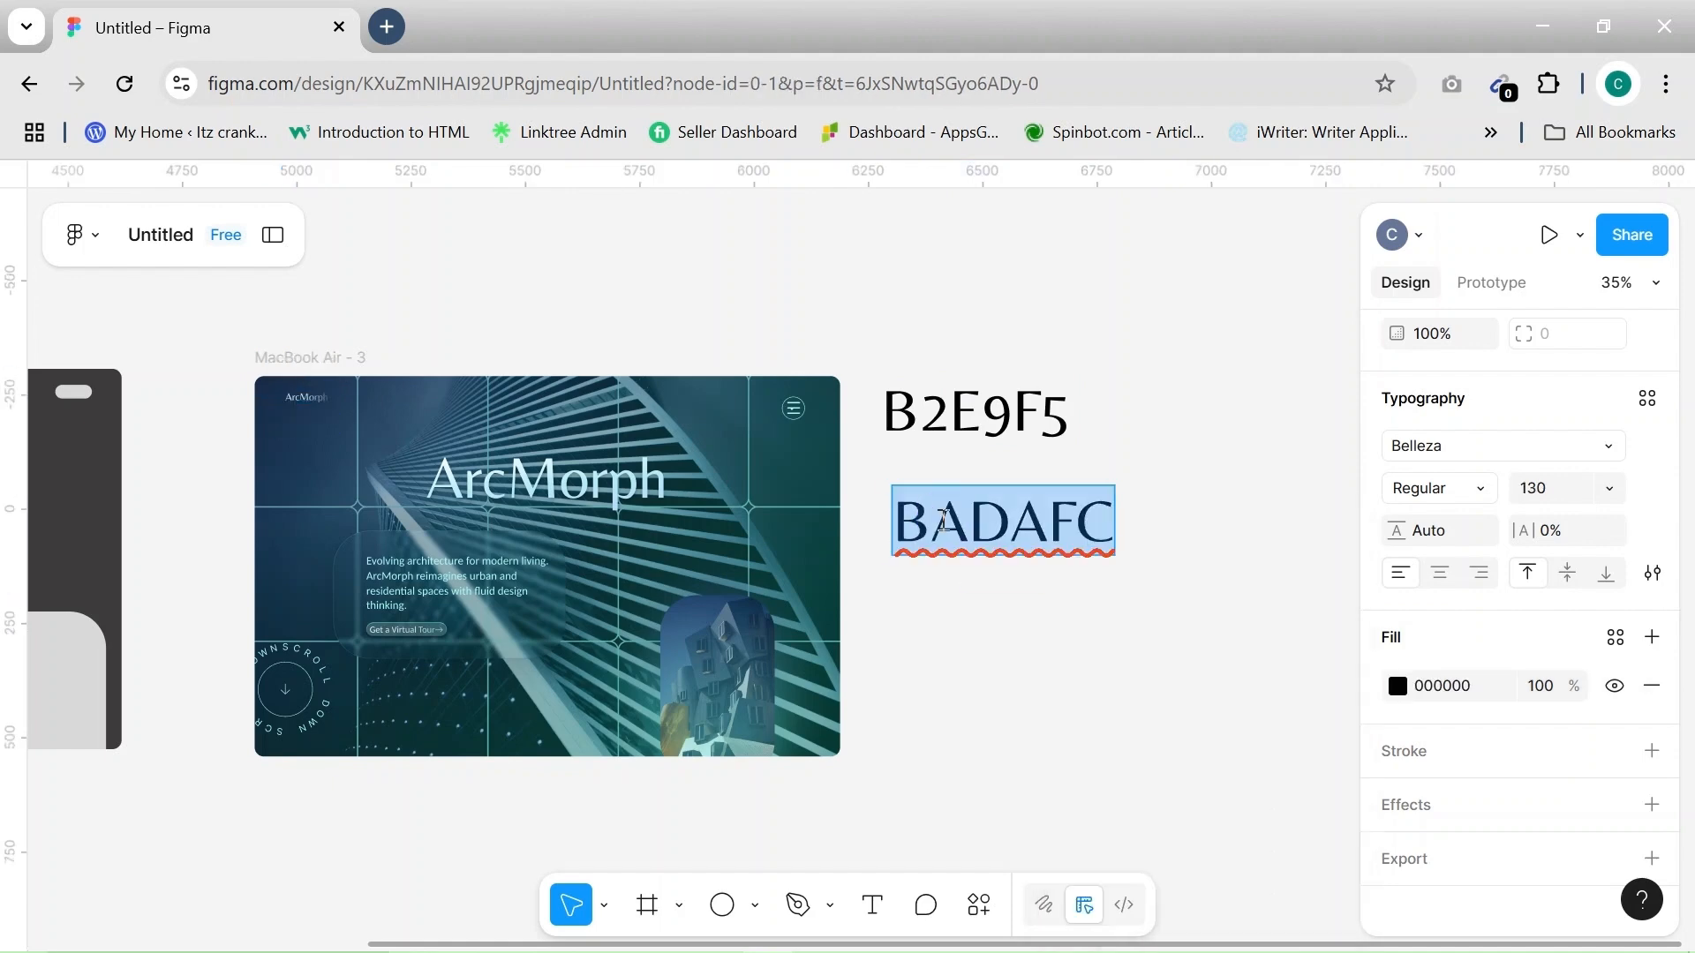
{"action": "left_click", "coordinate": [299, 397]}
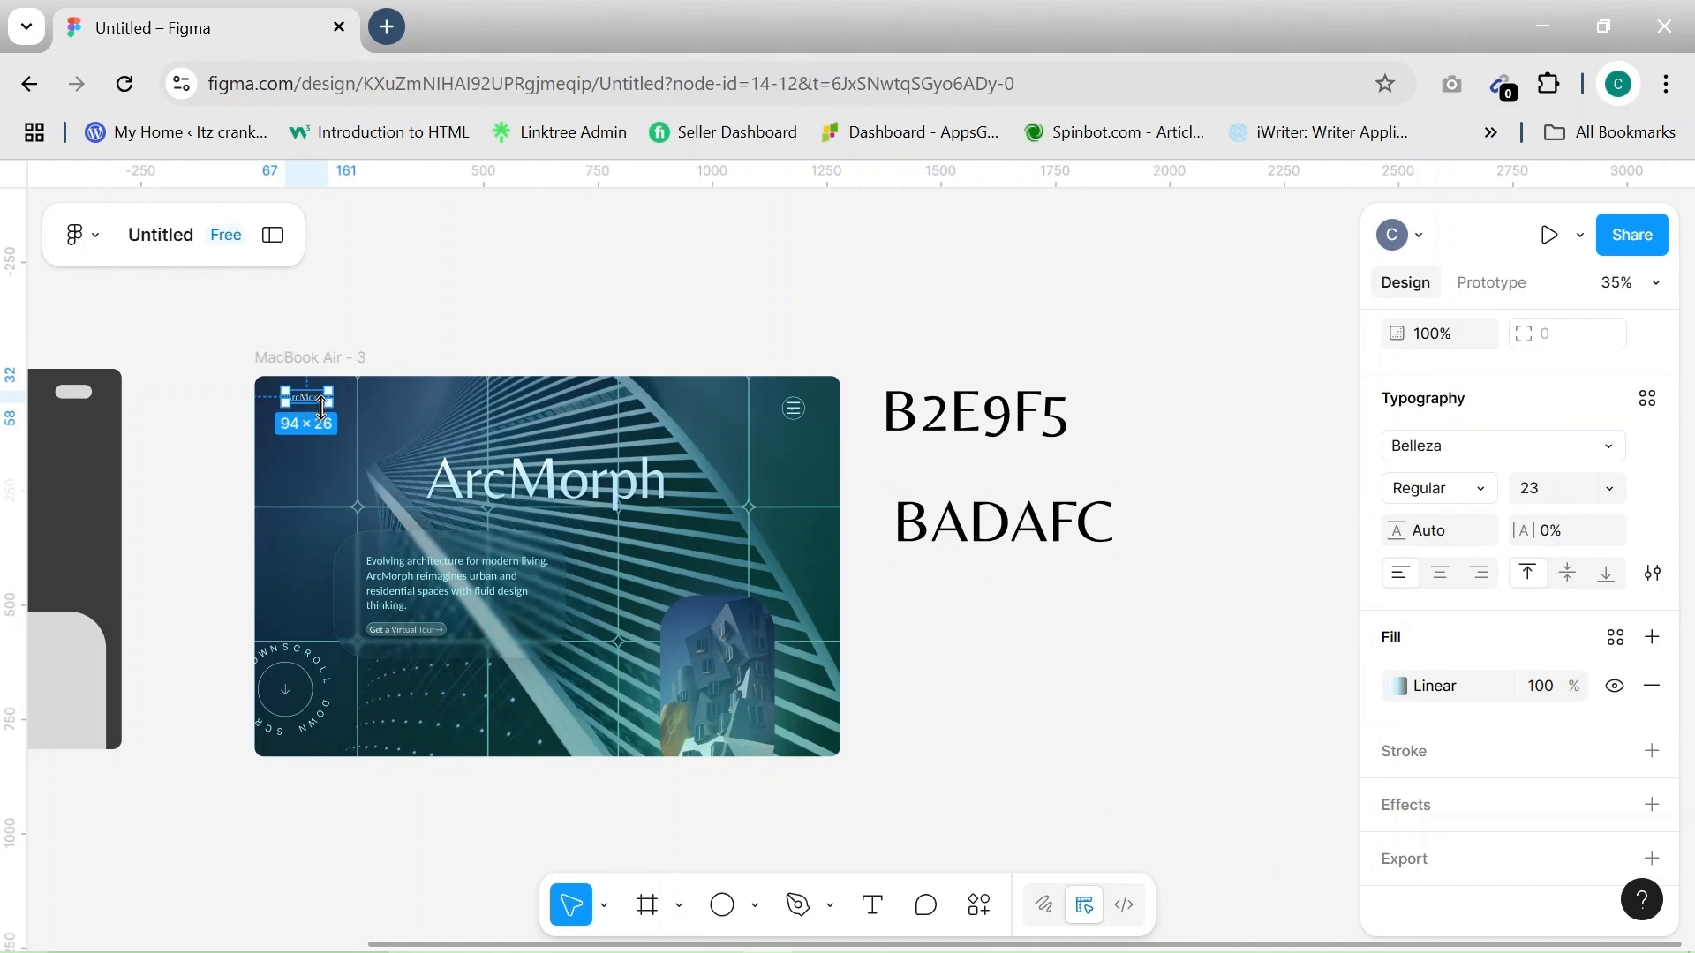
{"action": "left_click", "coordinate": [1398, 687]}
{"action": "left_click", "coordinate": [1230, 894]}
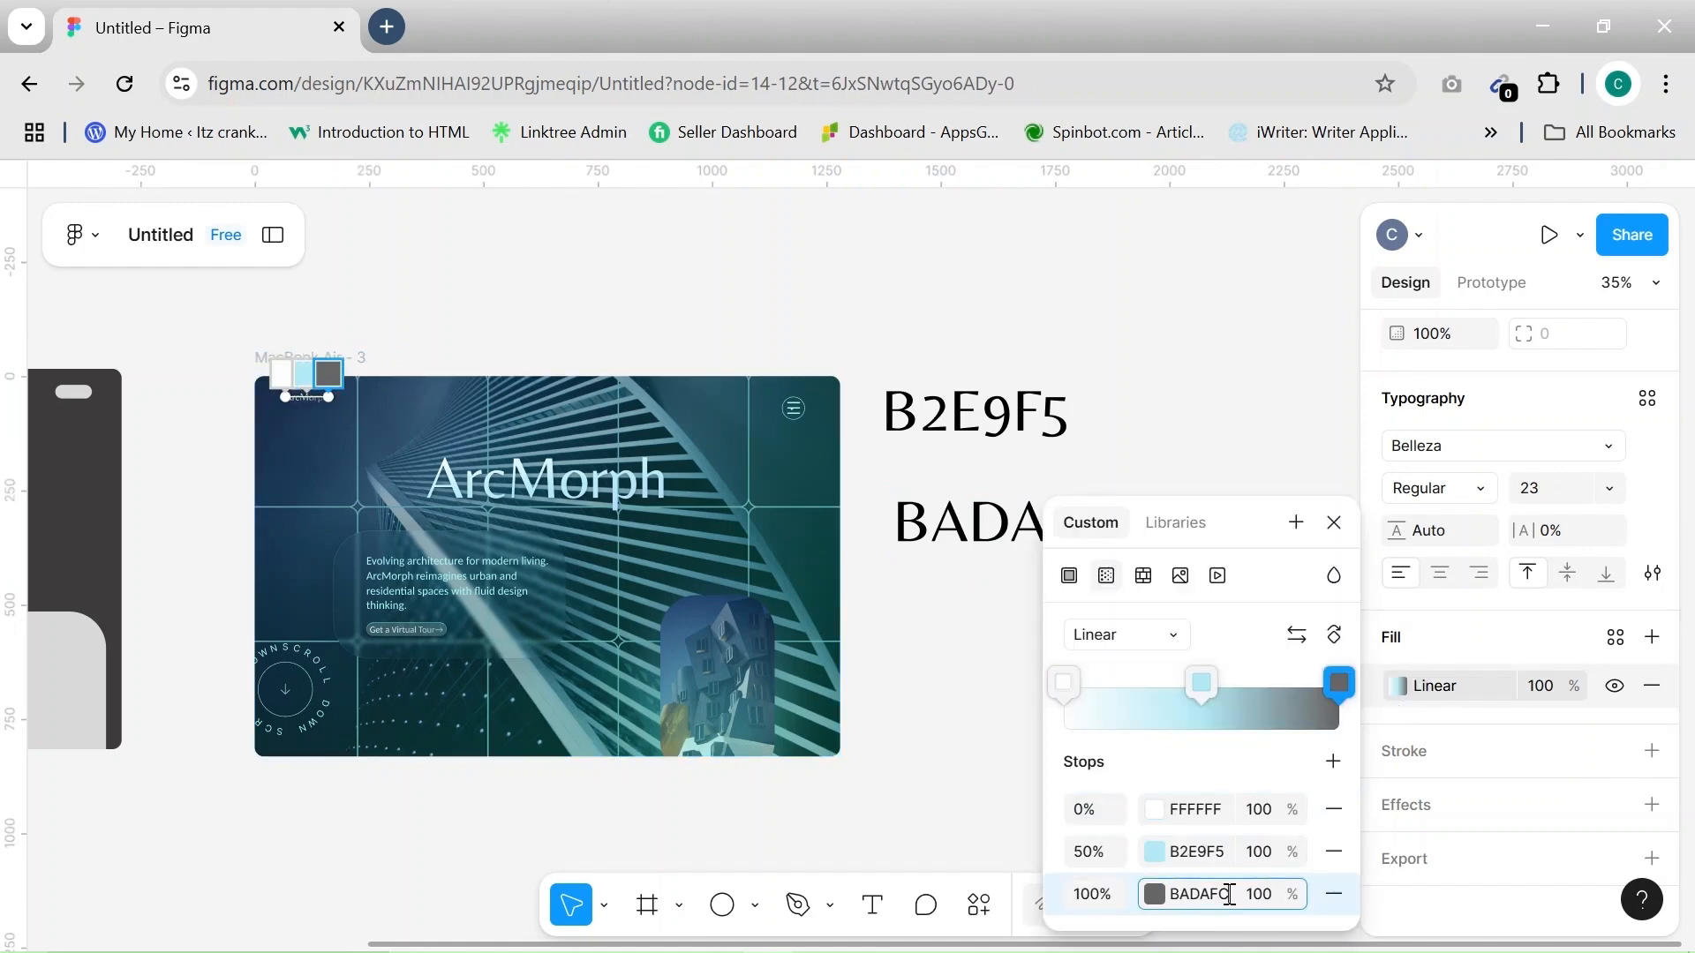
Turn the small logo's gradient vertical, running from above the centre of the text to below it
{"action": "scroll", "coordinate": [975, 784], "scroll_direction": "up", "scroll_amount": 5}
{"action": "scroll", "coordinate": [975, 783], "scroll_direction": "left", "scroll_amount": 7}
{"action": "scroll", "coordinate": [975, 784], "scroll_direction": "up", "scroll_amount": 7}
{"action": "scroll", "coordinate": [975, 784], "scroll_direction": "left", "scroll_amount": 3}
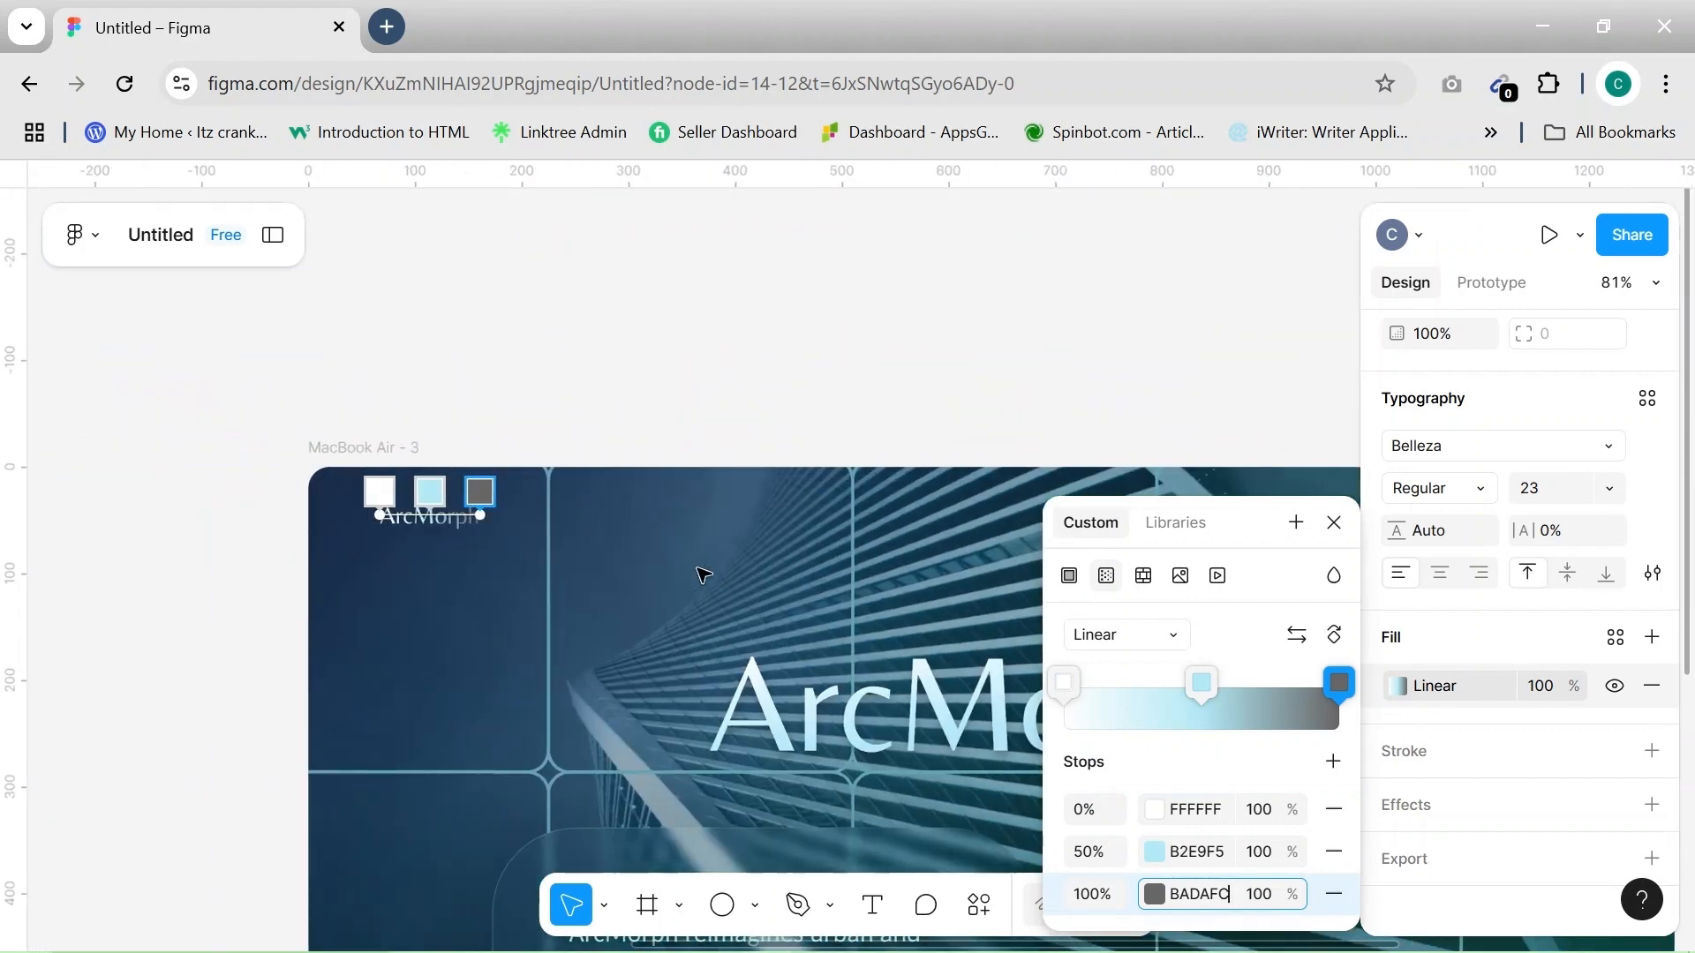
{"action": "left_click_drag", "start_coordinate": [476, 513], "coordinate": [406, 584]}
{"action": "left_click_drag", "start_coordinate": [380, 516], "coordinate": [430, 490]}
{"action": "left_click_drag", "start_coordinate": [406, 584], "coordinate": [430, 582]}
{"action": "scroll", "coordinate": [430, 582], "scroll_direction": "up", "scroll_amount": 5}
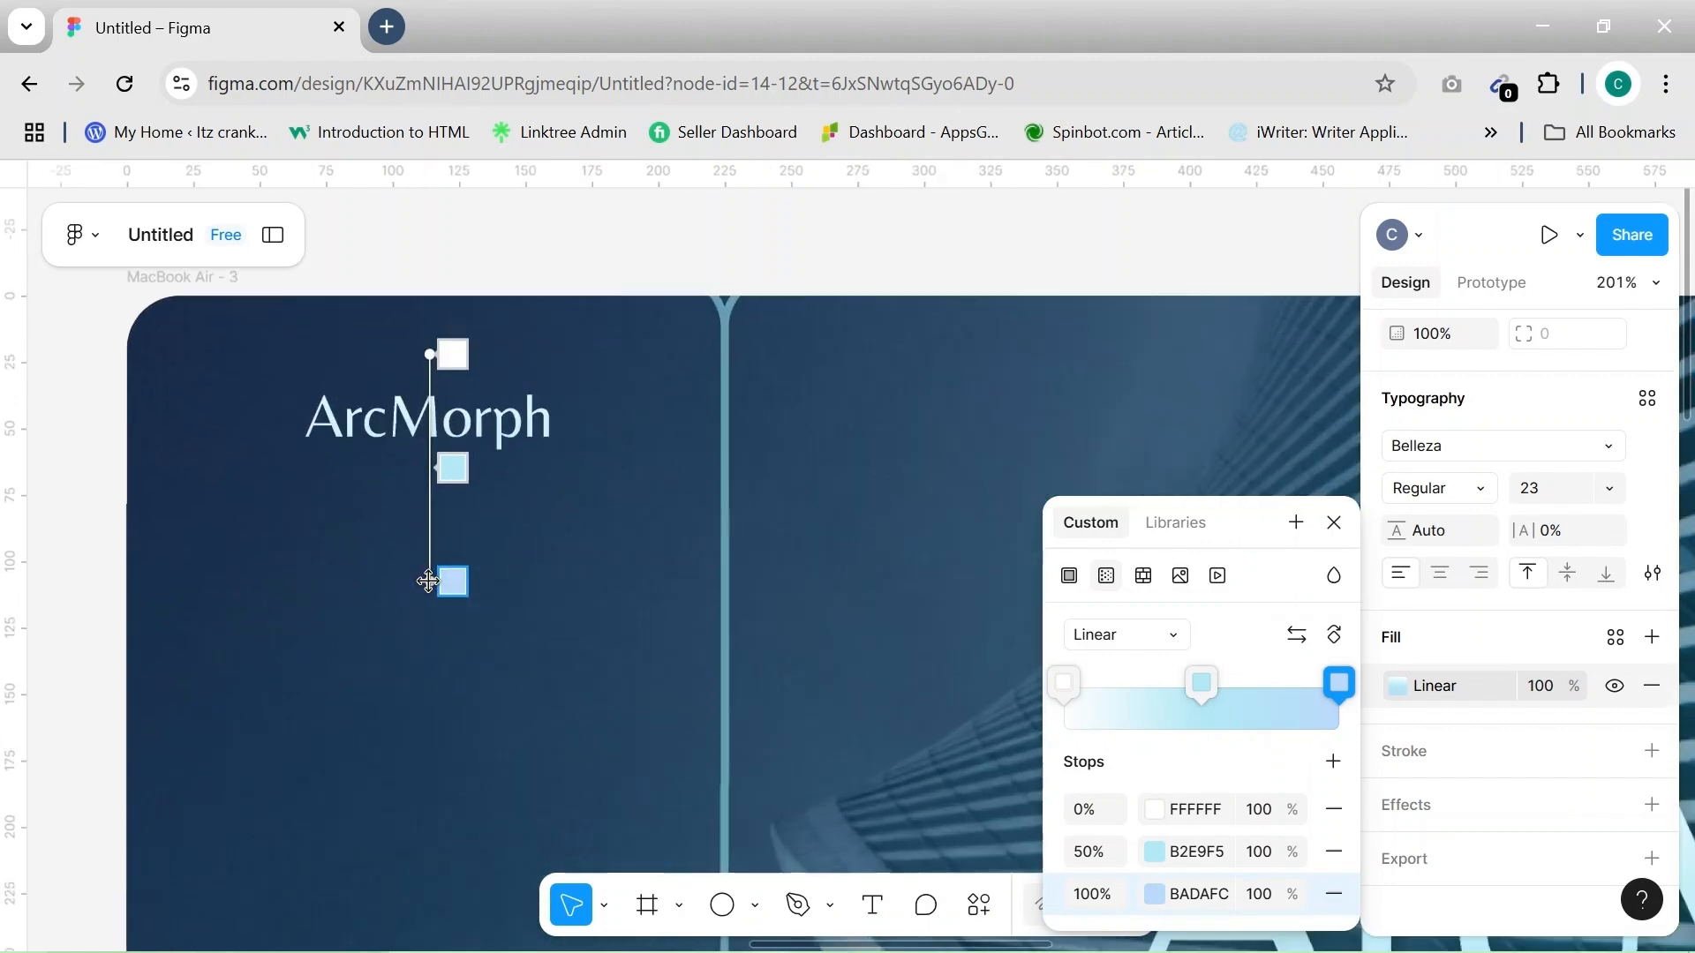
{"action": "key", "text": "Escape"}
Preview the landing page as a prototype, look through it down the page, and return to the design file
{"action": "scroll", "coordinate": [569, 360], "scroll_direction": "down", "scroll_amount": 8}
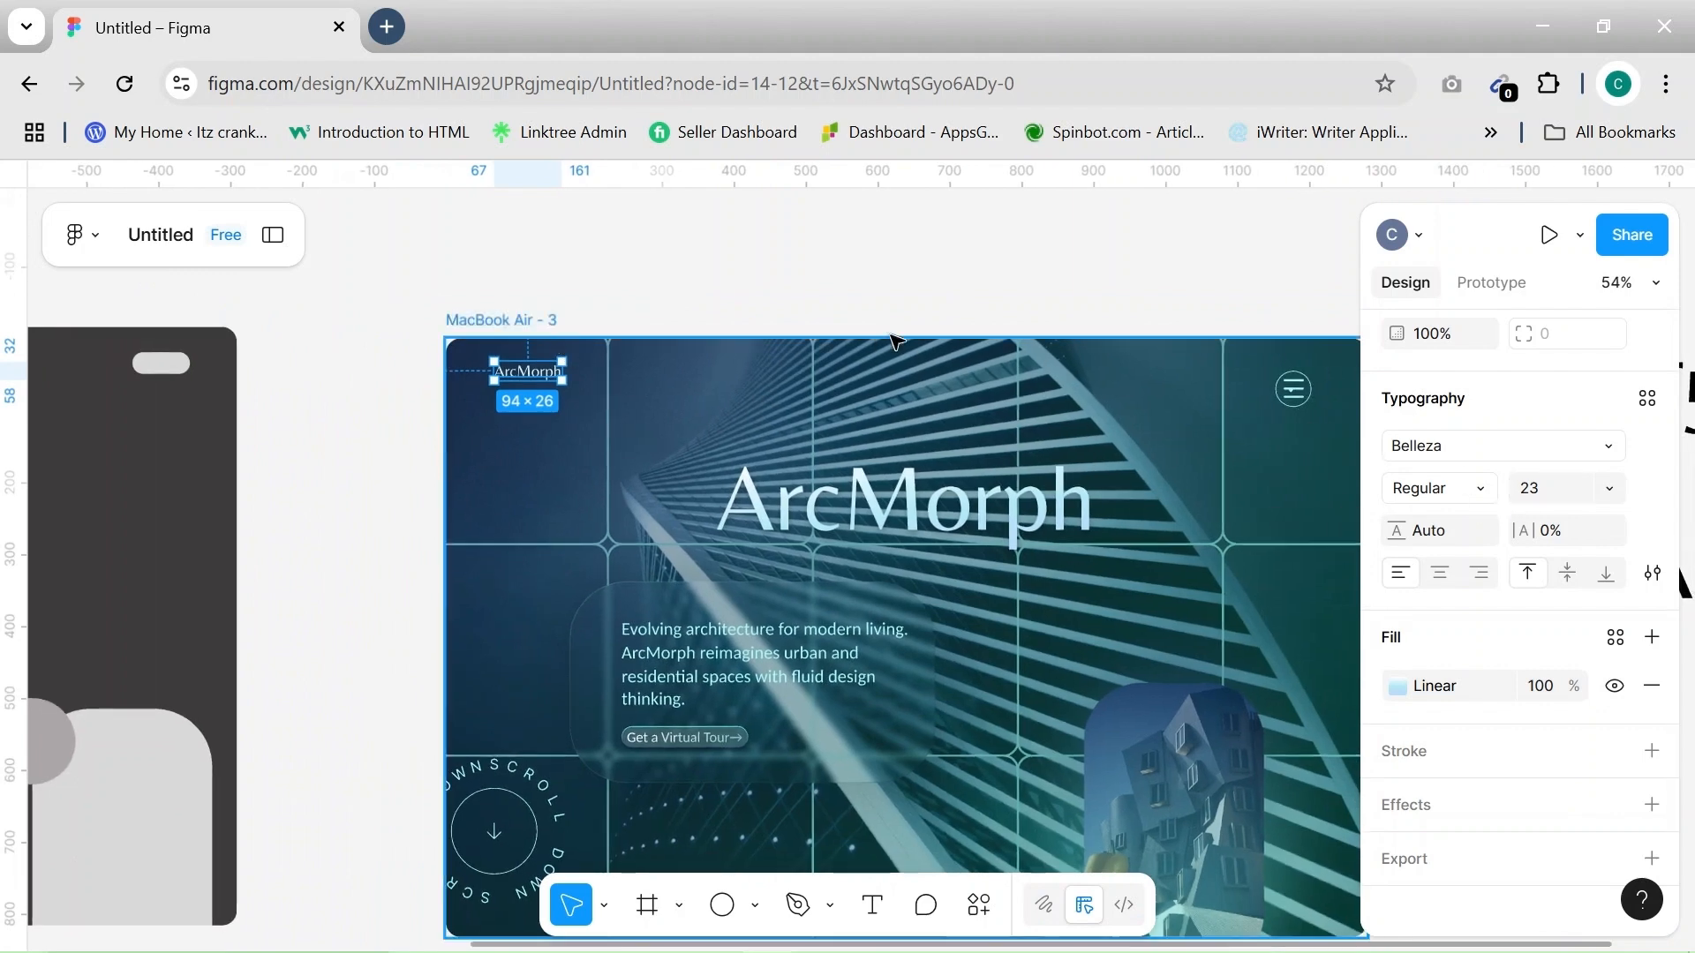
{"action": "left_click", "coordinate": [1553, 236]}
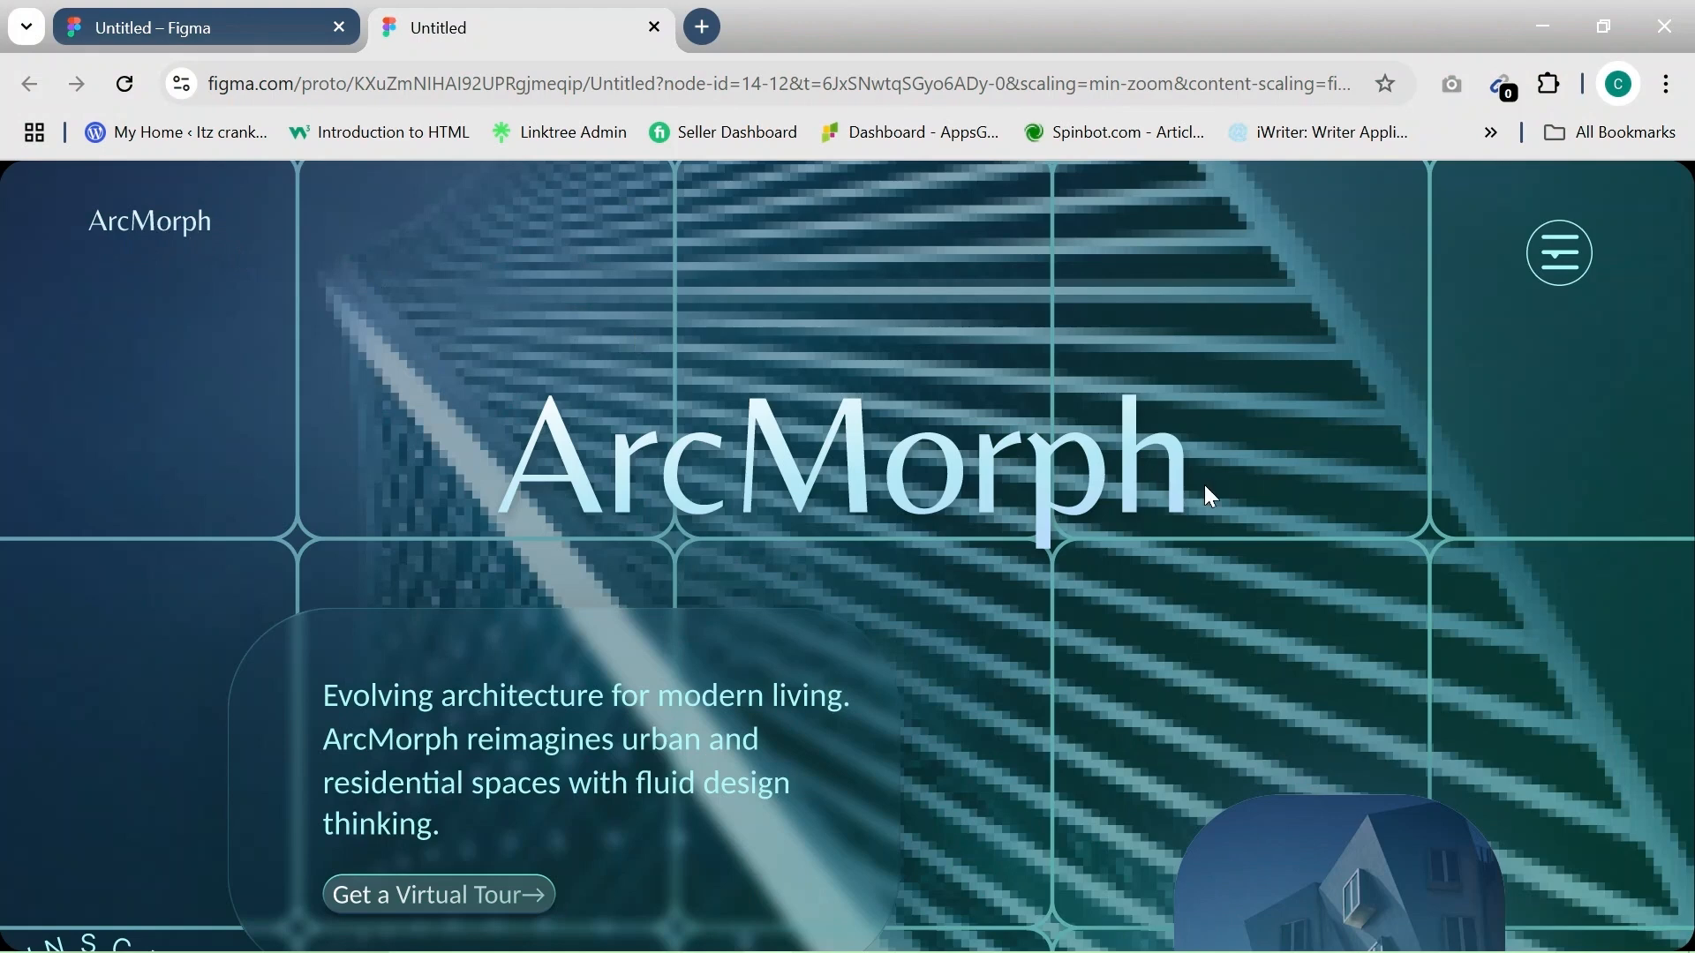
{"action": "scroll", "coordinate": [1137, 574], "scroll_direction": "down", "scroll_amount": 3}
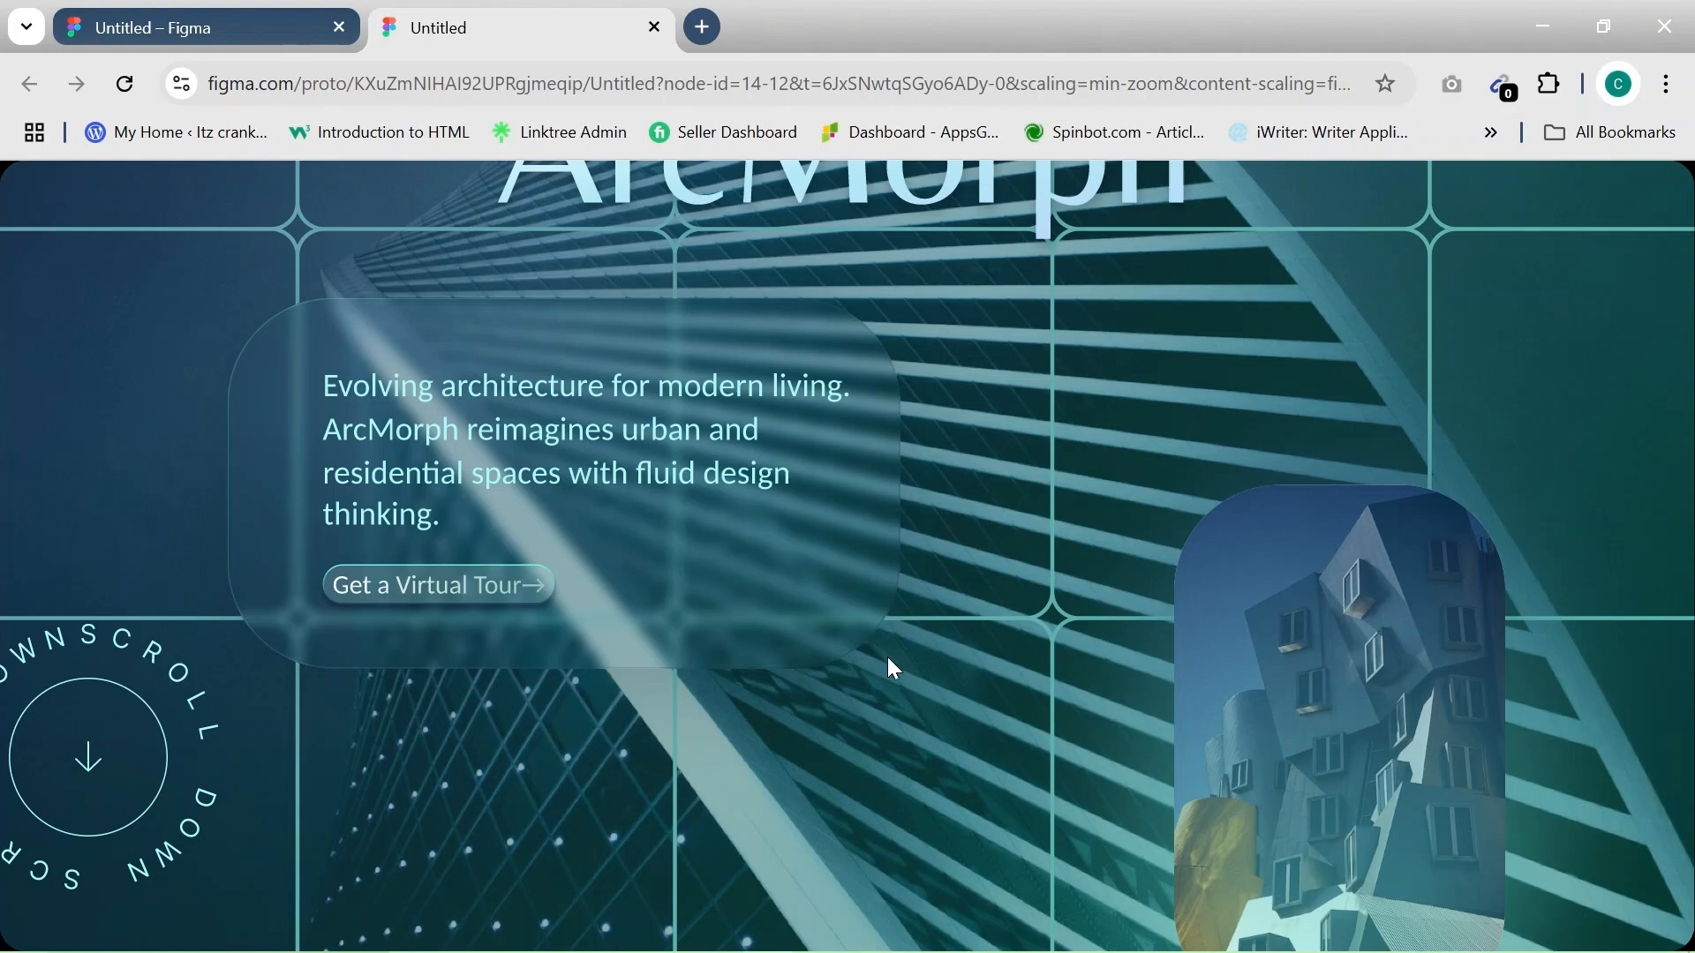
{"action": "left_click", "coordinate": [225, 38]}
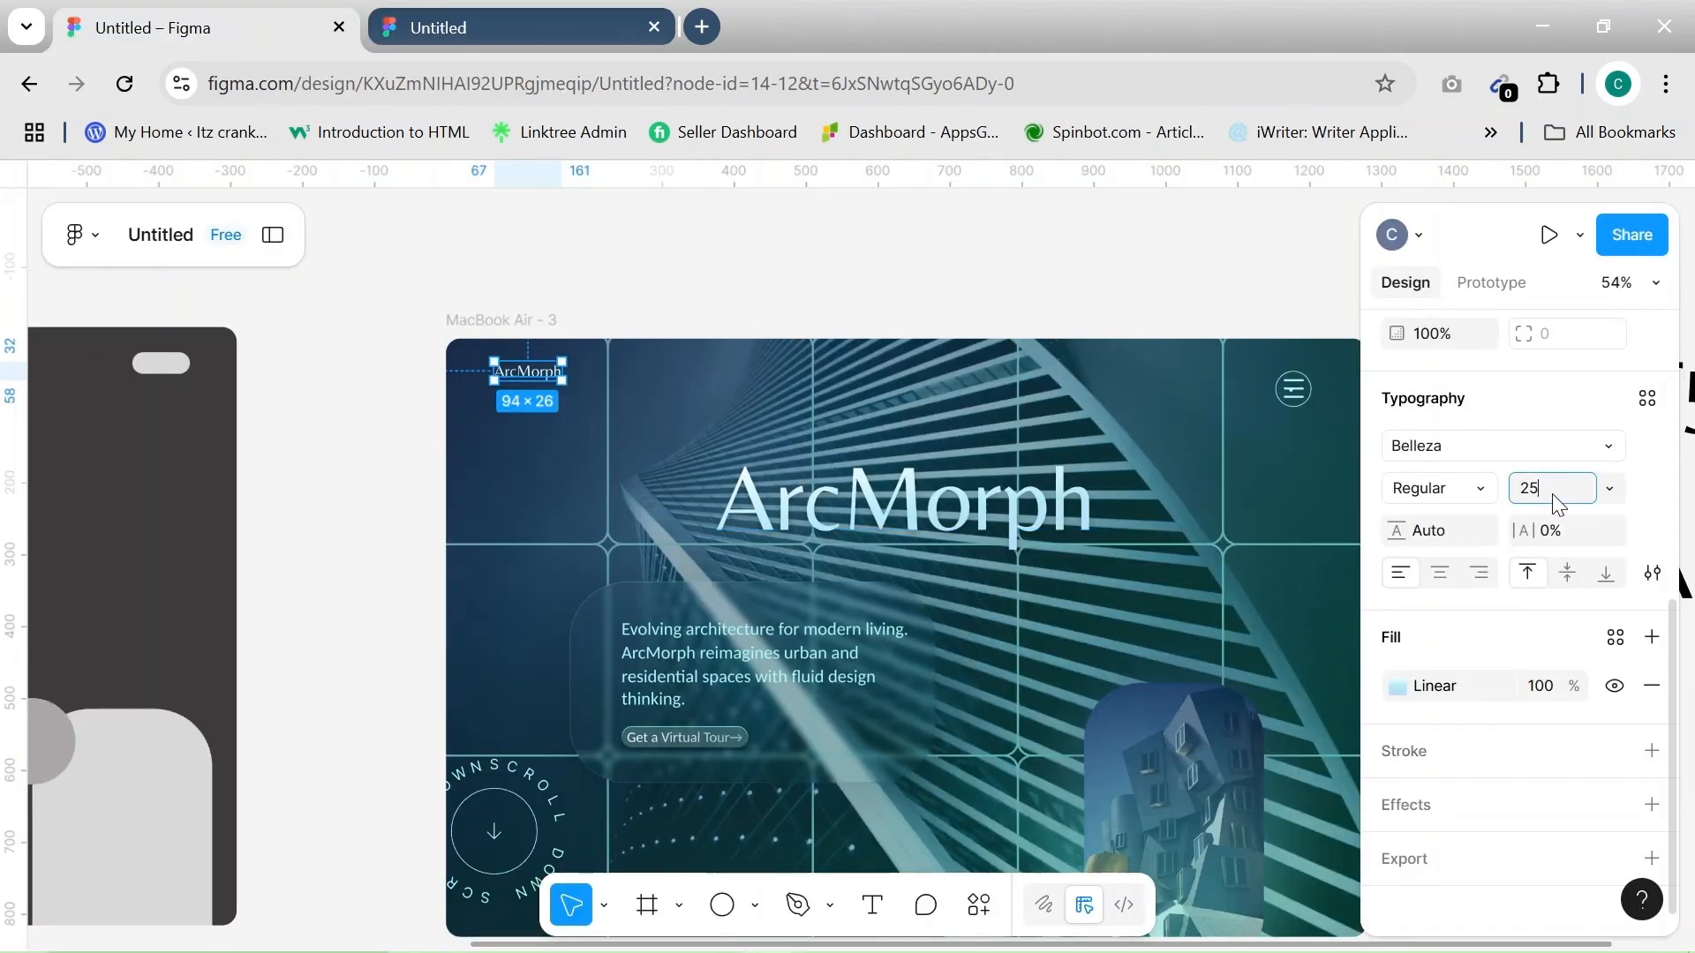
Set the font size of the small ArcMorph logo to 25
{"action": "left_click", "coordinate": [1134, 311]}
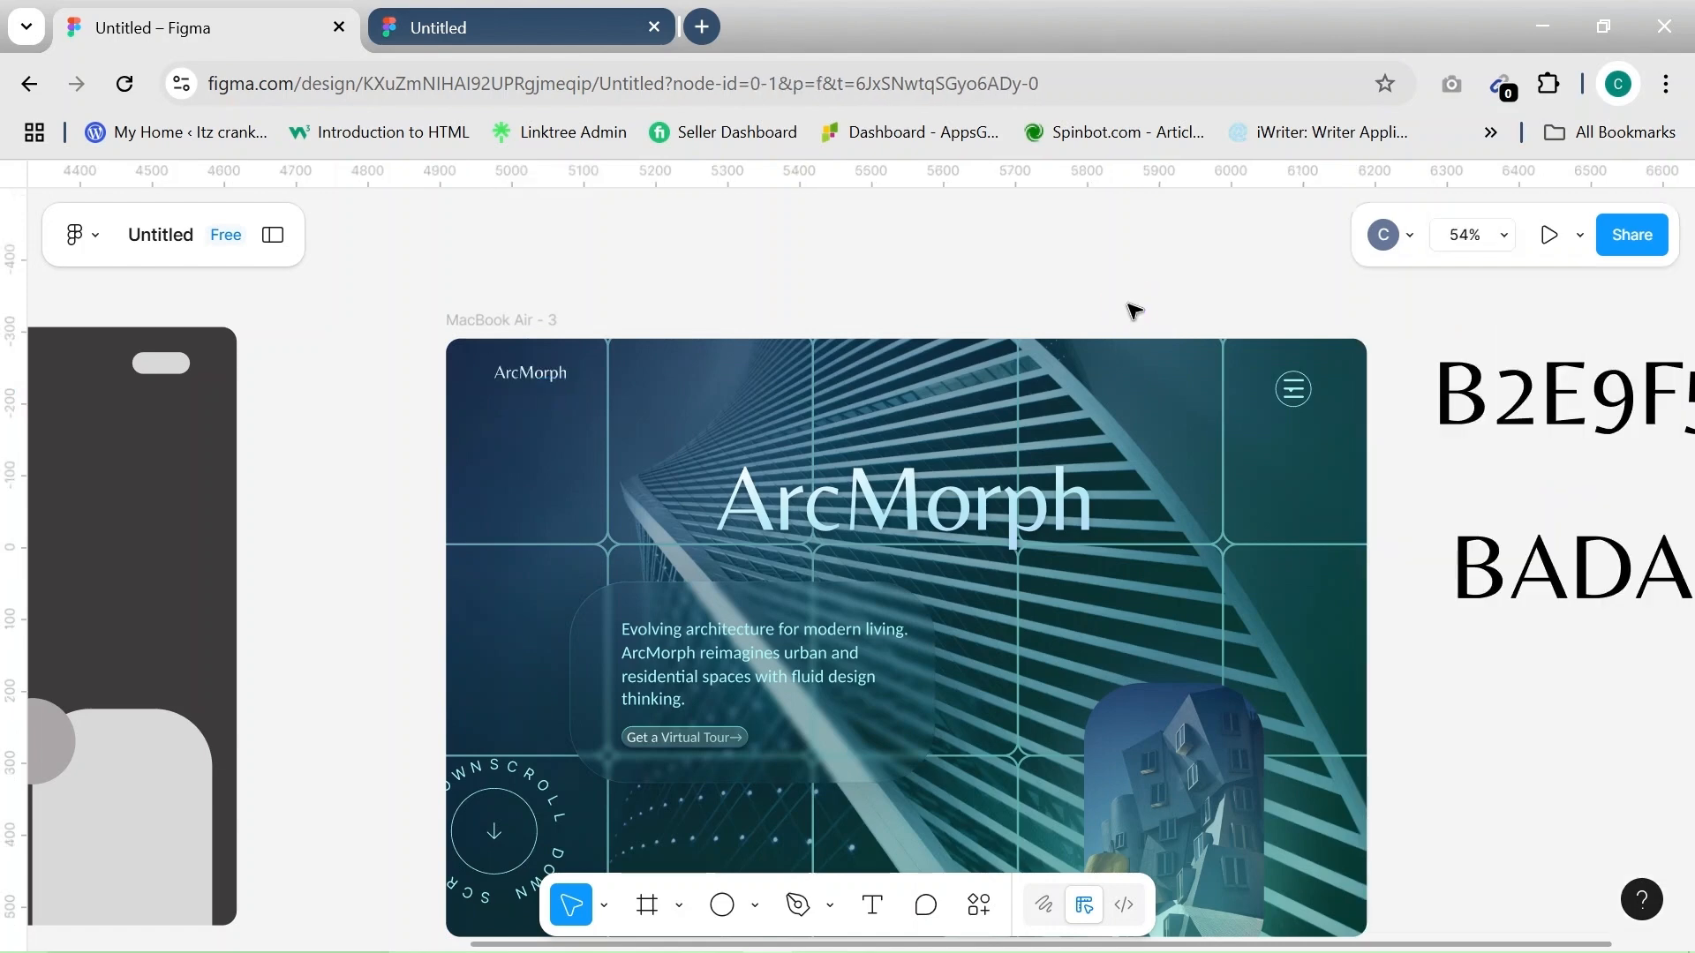
{"action": "scroll", "coordinate": [941, 314], "scroll_direction": "right", "scroll_amount": 3}
{"action": "left_click", "coordinate": [385, 377]}
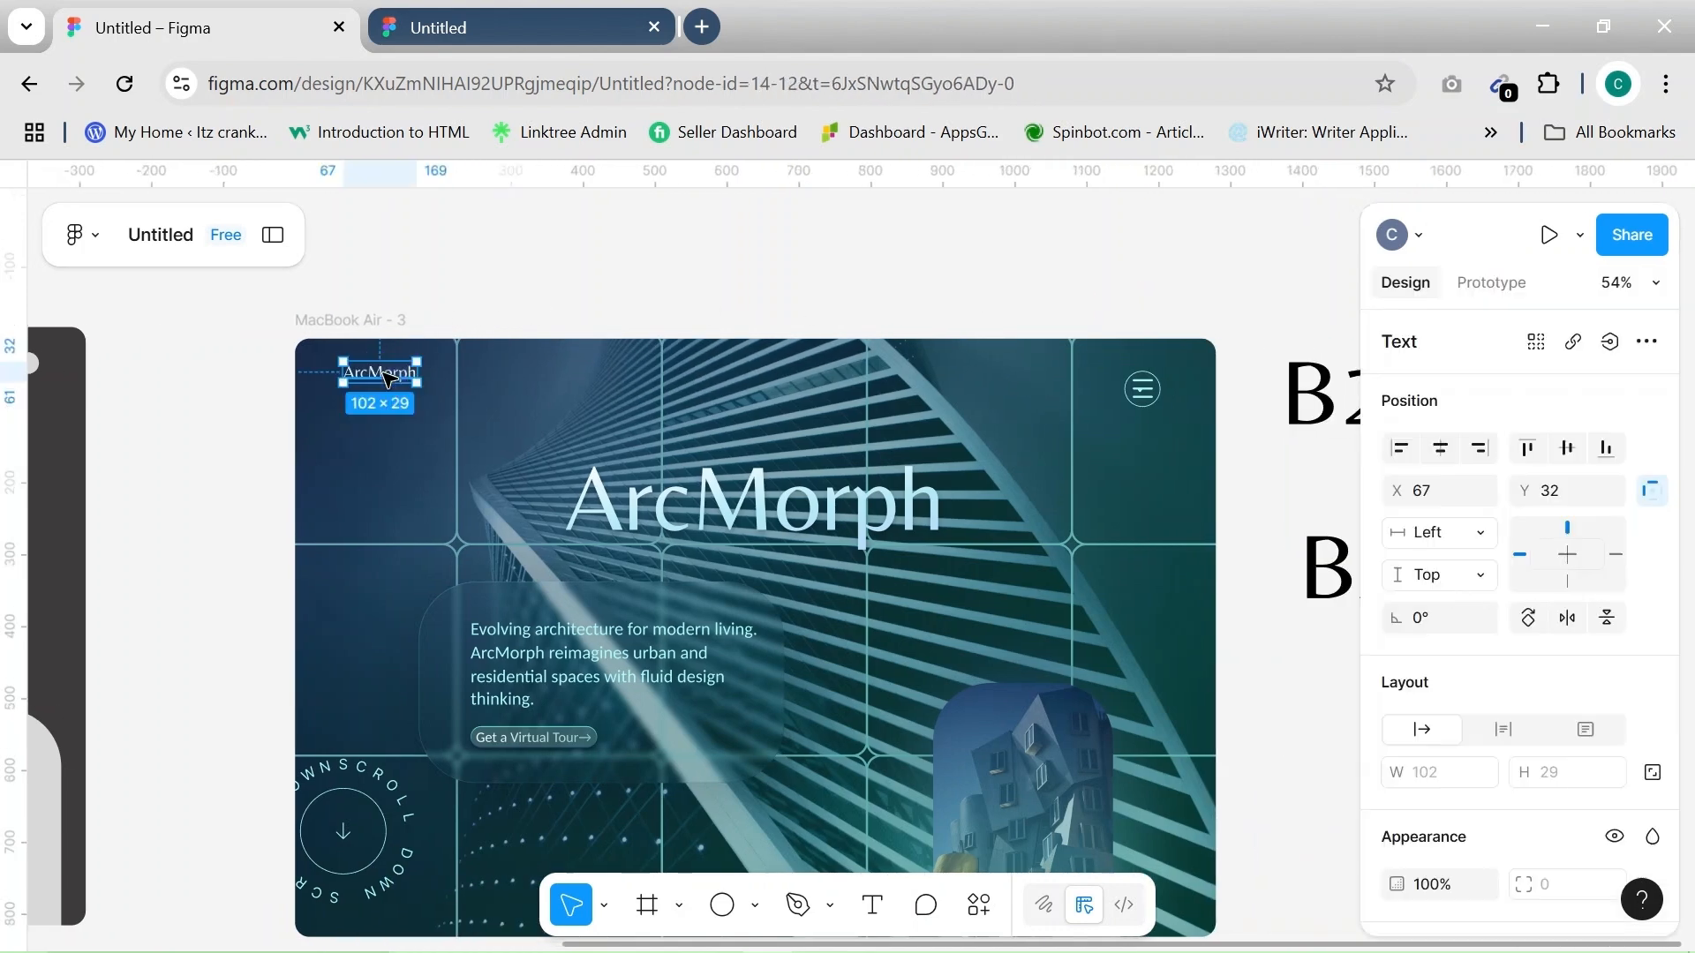
{"action": "scroll", "coordinate": [1533, 682], "scroll_direction": "down", "scroll_amount": 4}
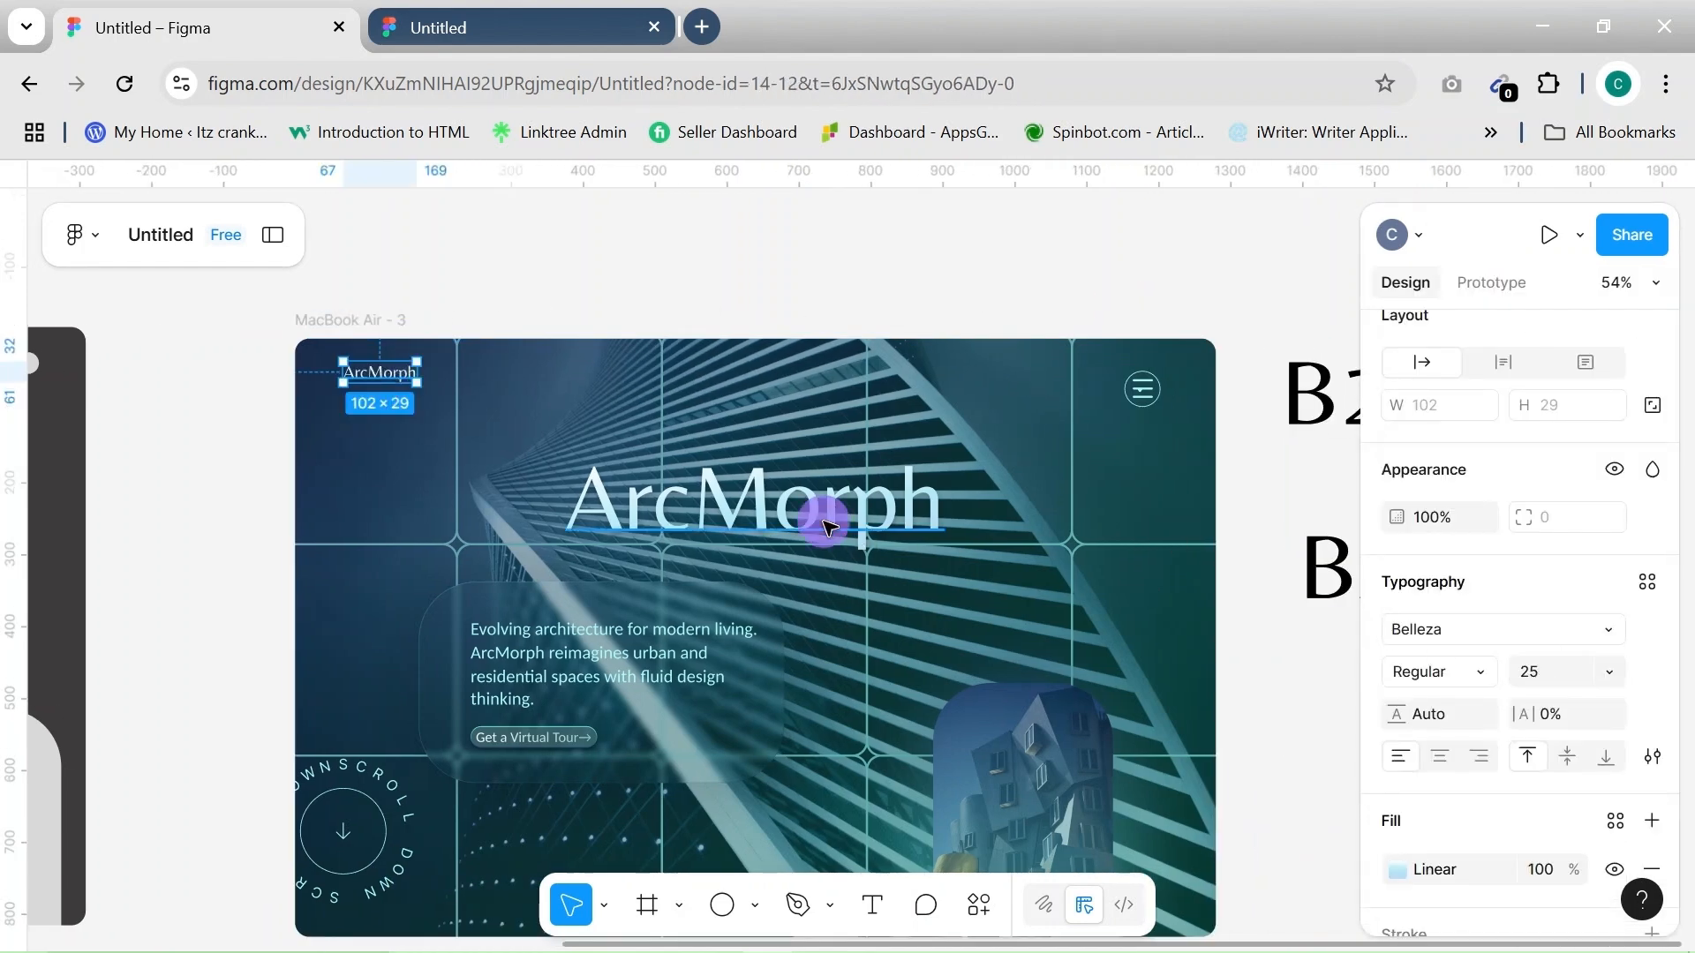
Change the large ArcMorph heading's effect from drop shadow to inner shadow and check the lettering up close
{"action": "left_click", "coordinate": [822, 520]}
{"action": "scroll", "coordinate": [1536, 704], "scroll_direction": "down", "scroll_amount": 3}
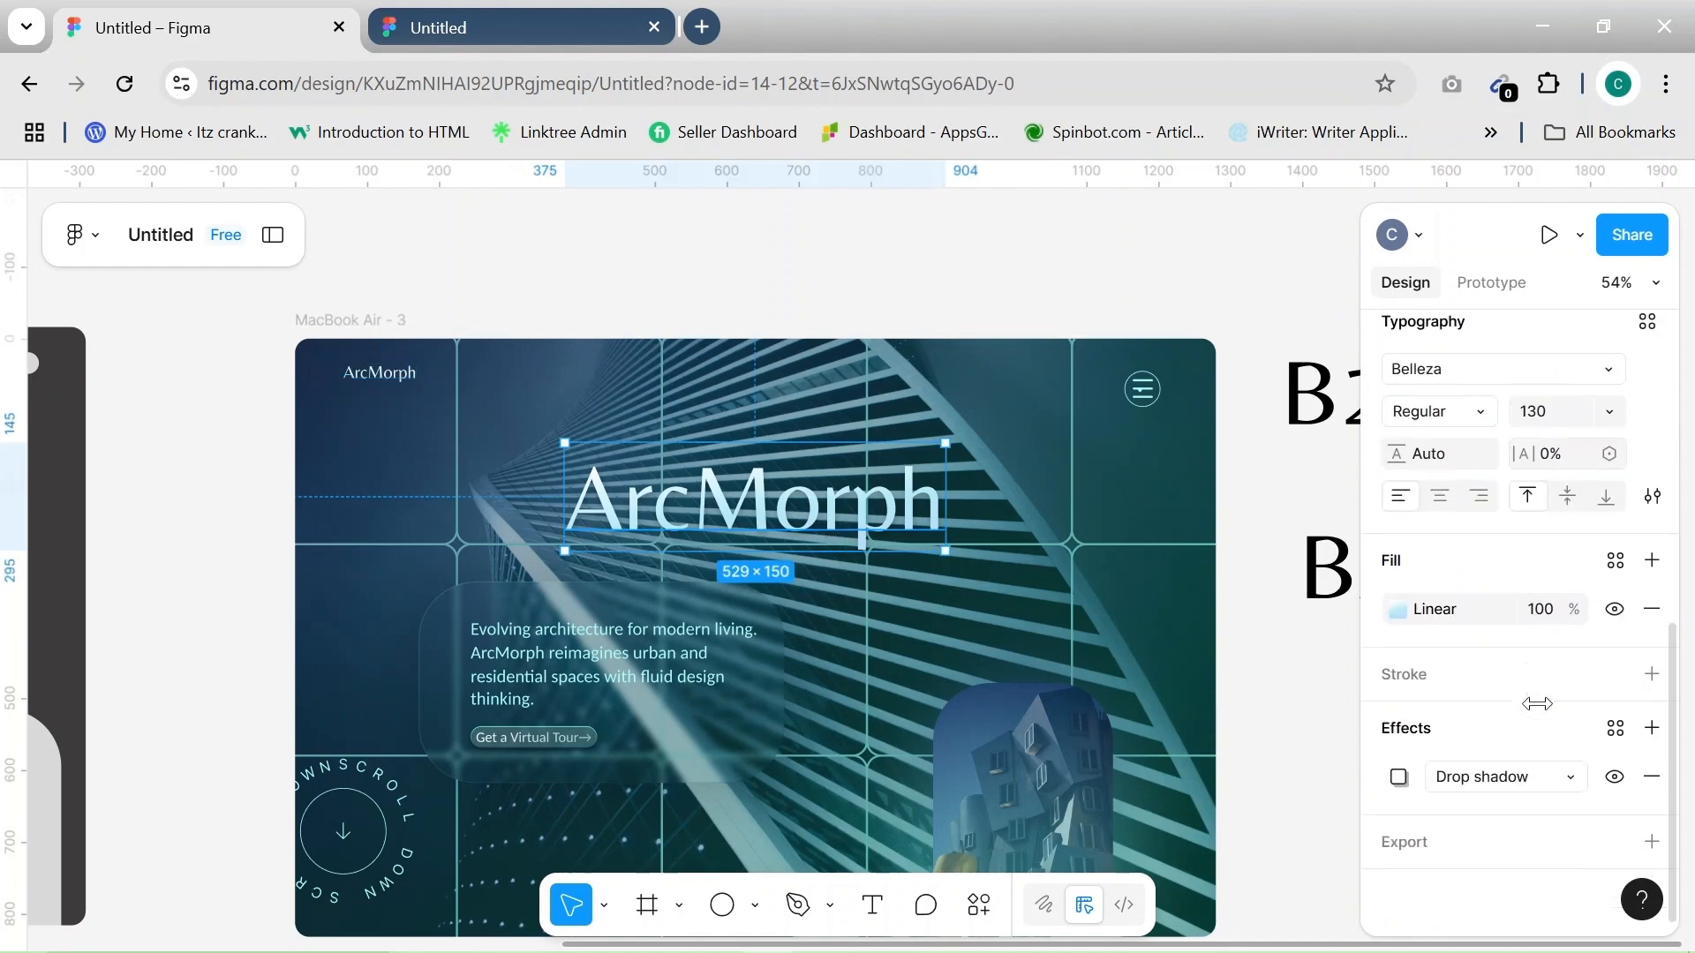
{"action": "left_click", "coordinate": [1572, 778]}
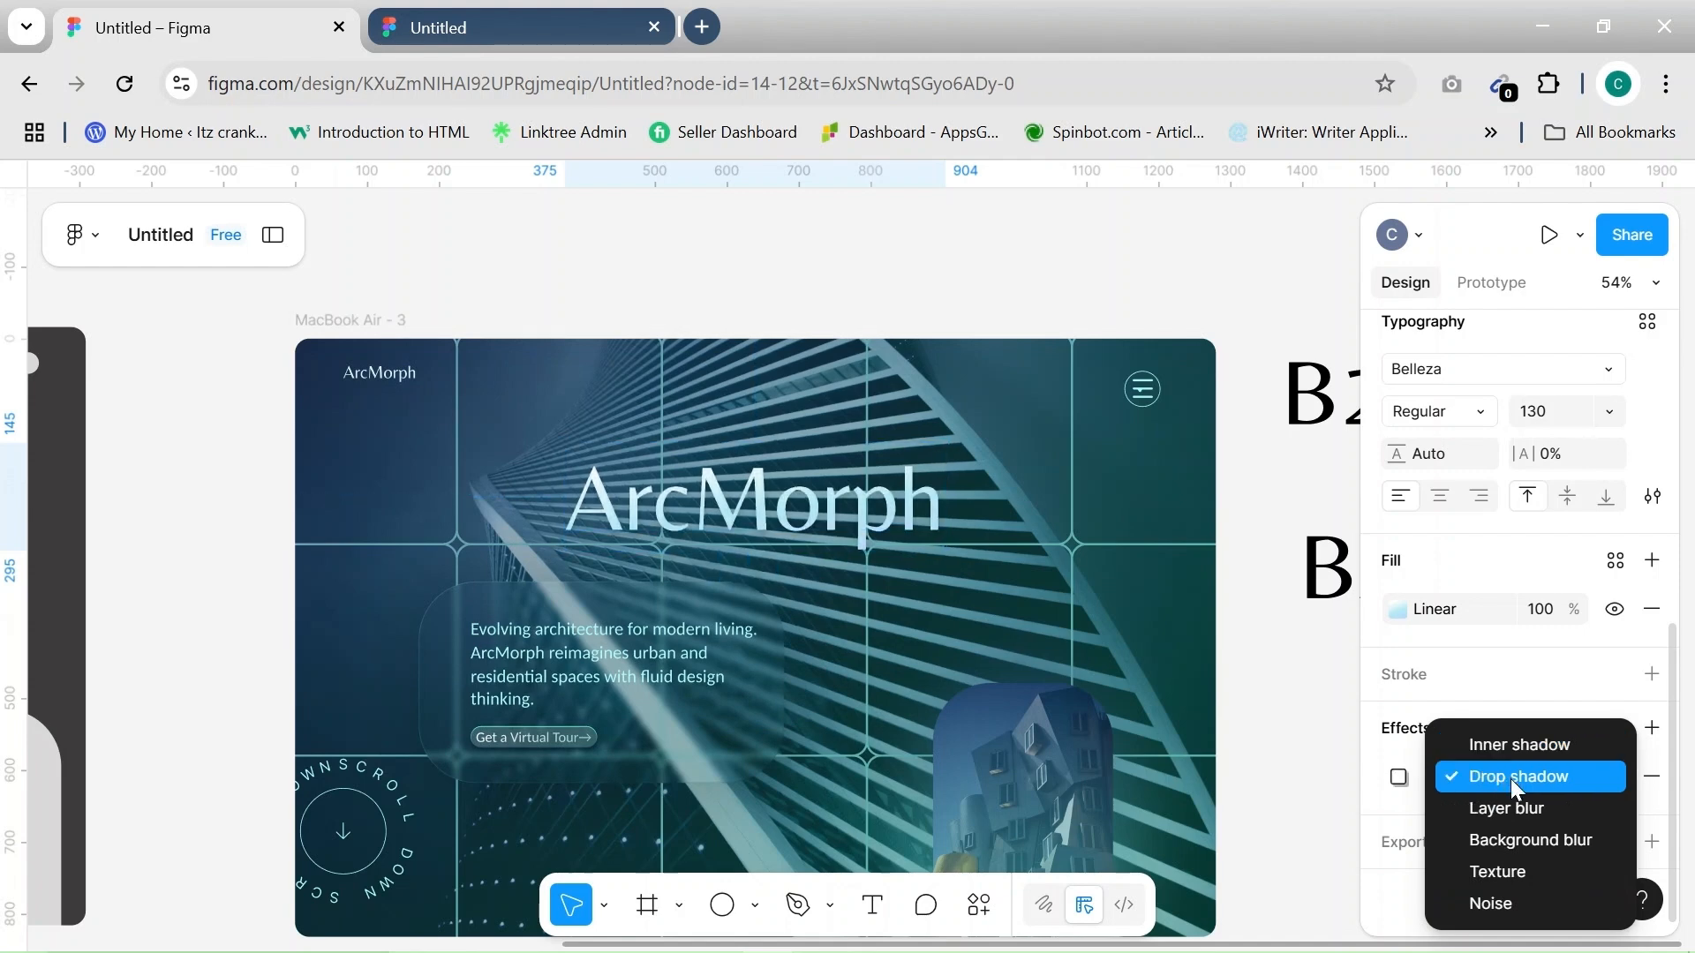
{"action": "left_click", "coordinate": [1515, 746]}
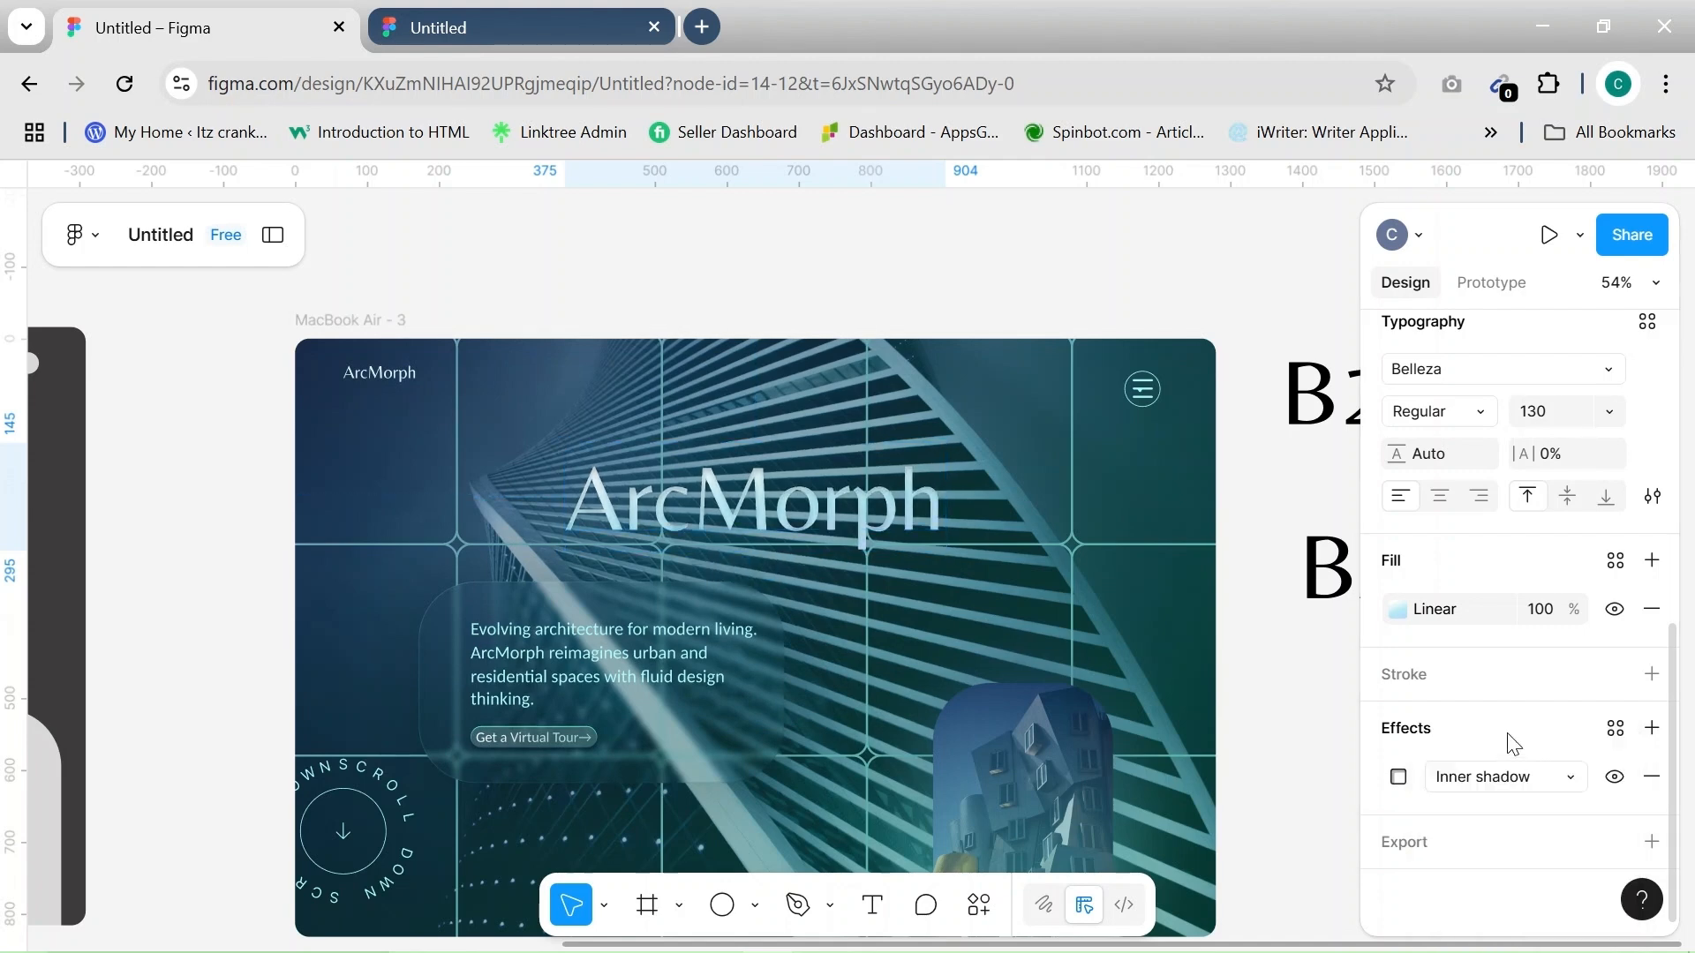
{"action": "left_click", "coordinate": [1031, 550]}
{"action": "scroll", "coordinate": [1031, 551], "scroll_direction": "up", "scroll_amount": 5}
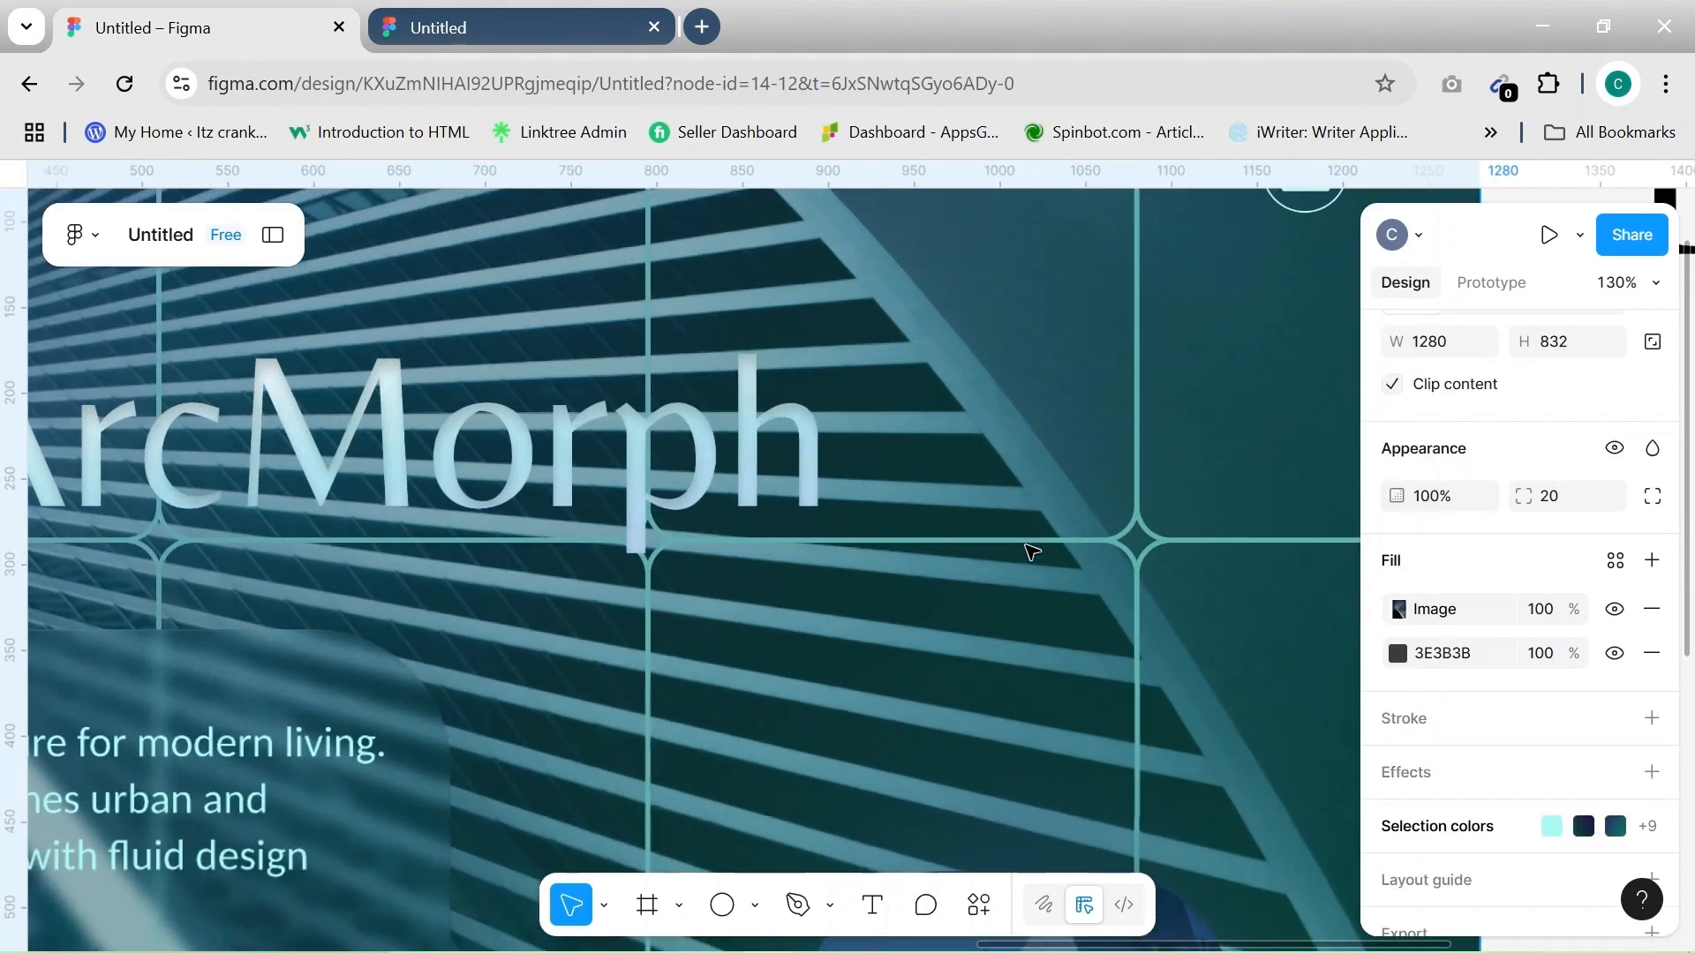
{"action": "scroll", "coordinate": [1031, 551], "scroll_direction": "down", "scroll_amount": 3}
{"action": "scroll", "coordinate": [1030, 551], "scroll_direction": "down", "scroll_amount": 4}
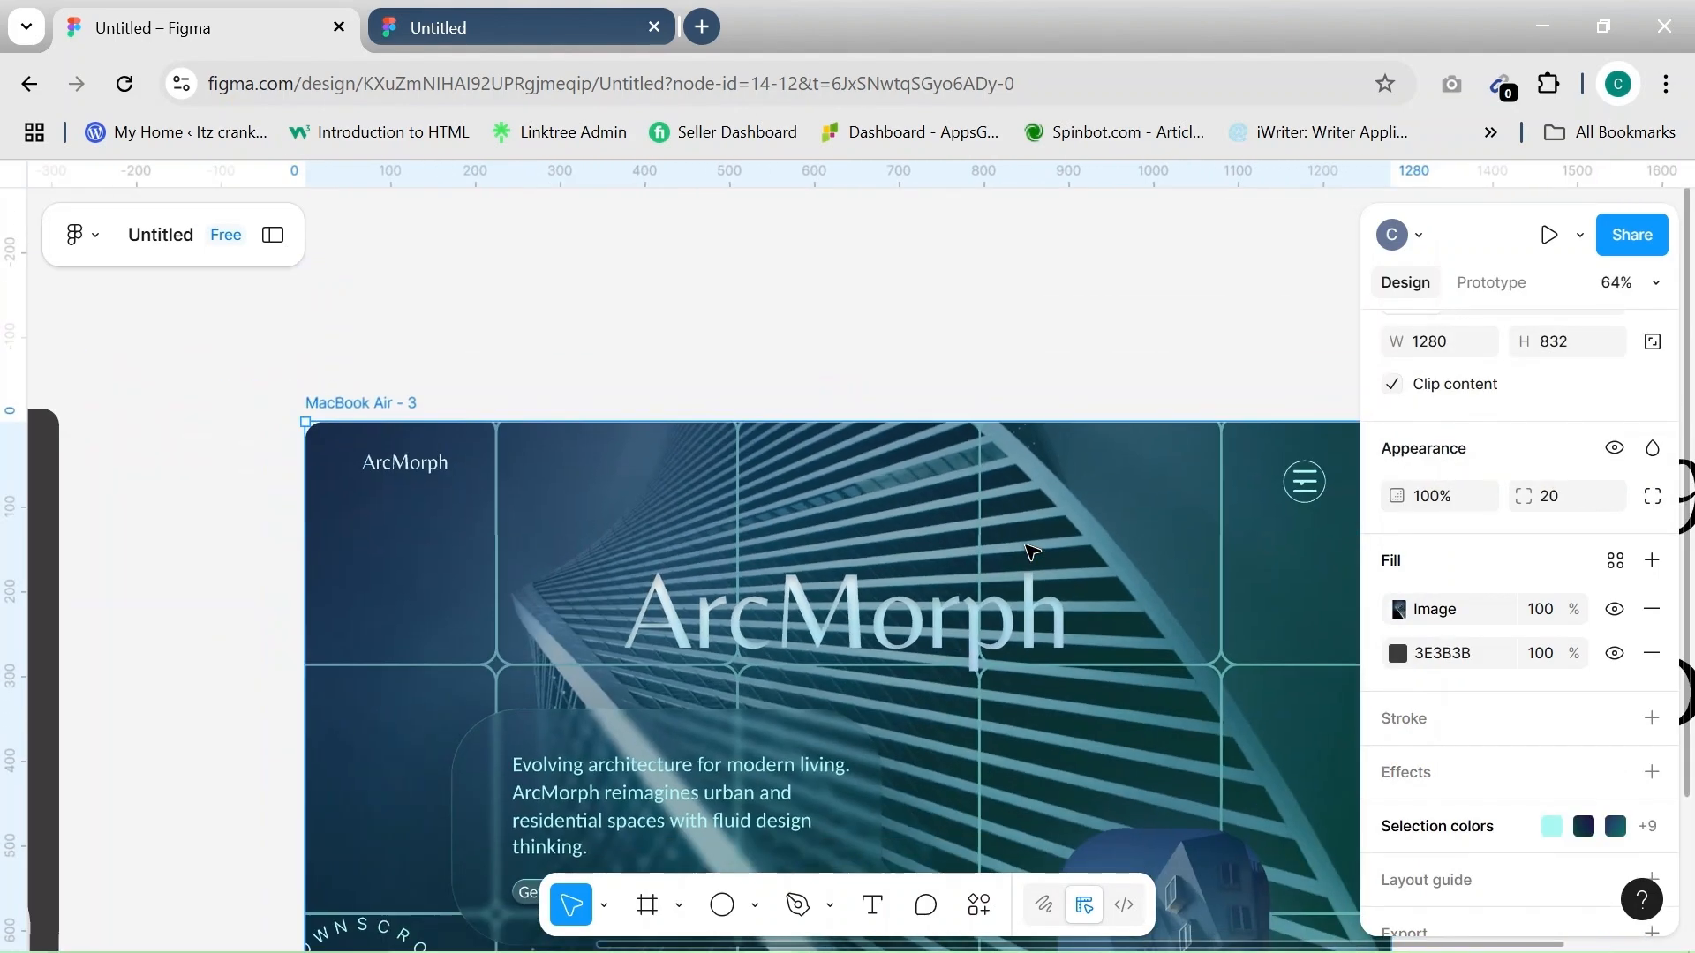
Set the font size of the small ArcMorph logo in the frame's upper corner to 30
{"action": "left_click", "coordinate": [417, 462]}
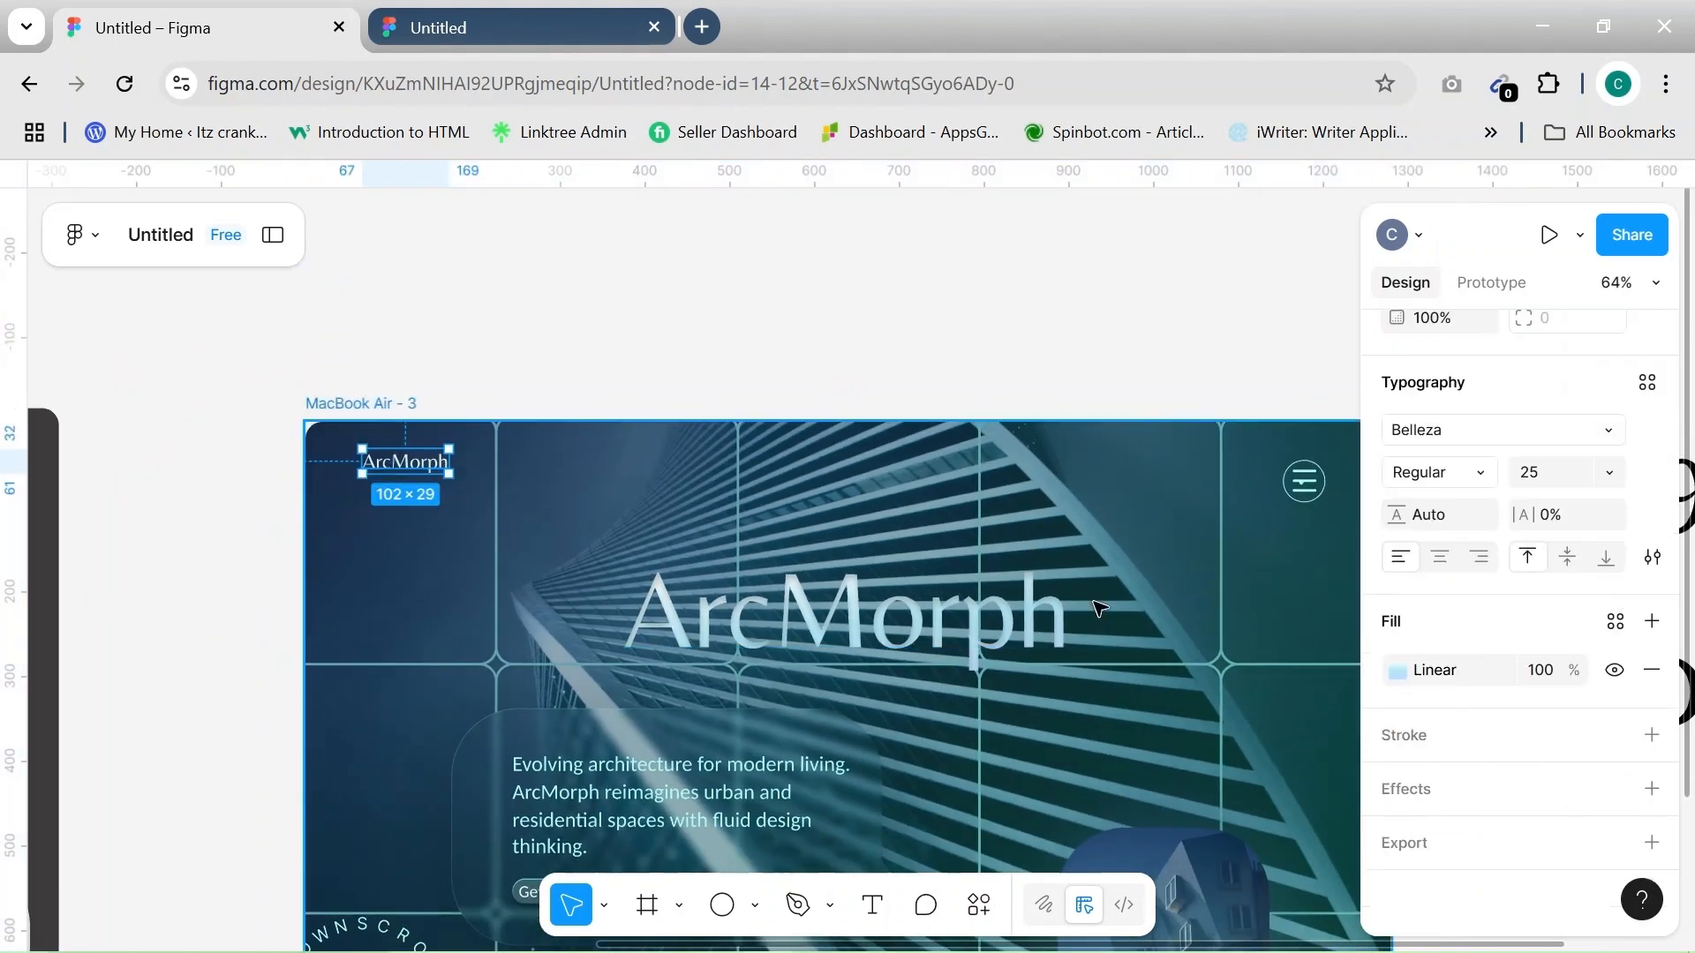
{"action": "scroll", "coordinate": [1099, 609], "scroll_direction": "right", "scroll_amount": 2}
{"action": "scroll", "coordinate": [1099, 609], "scroll_direction": "right", "scroll_amount": 1}
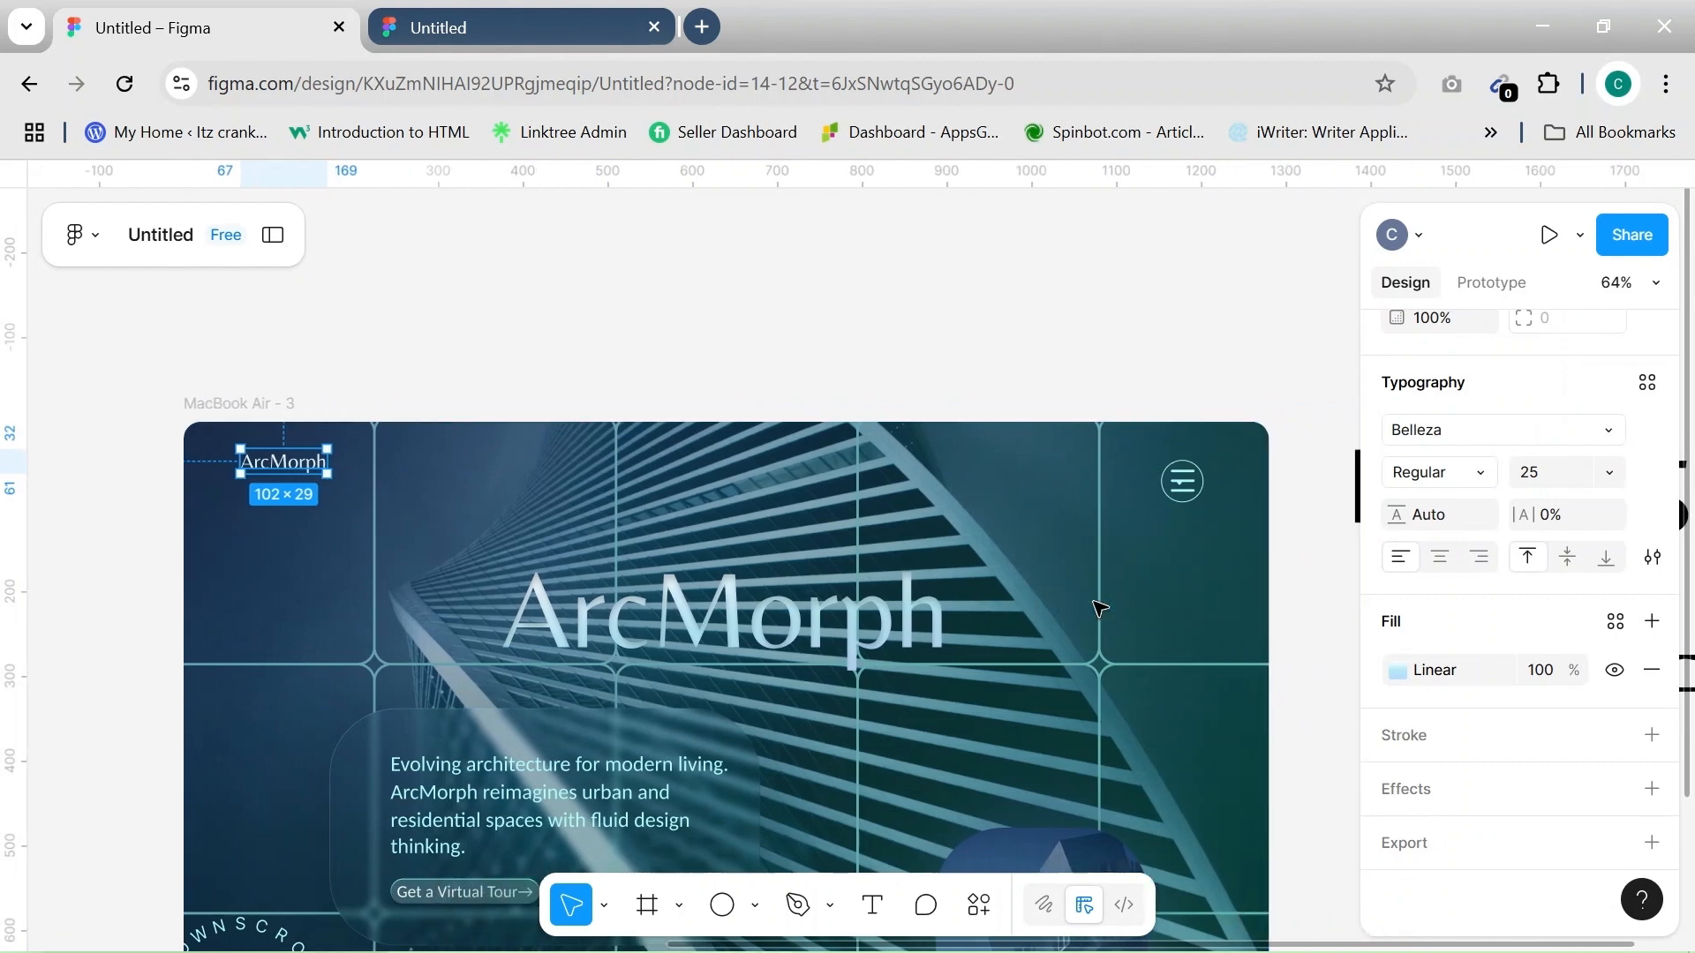
{"action": "left_click", "coordinate": [1553, 487]}
{"action": "type", "text": "30"}
{"action": "left_click", "coordinate": [1042, 320]}
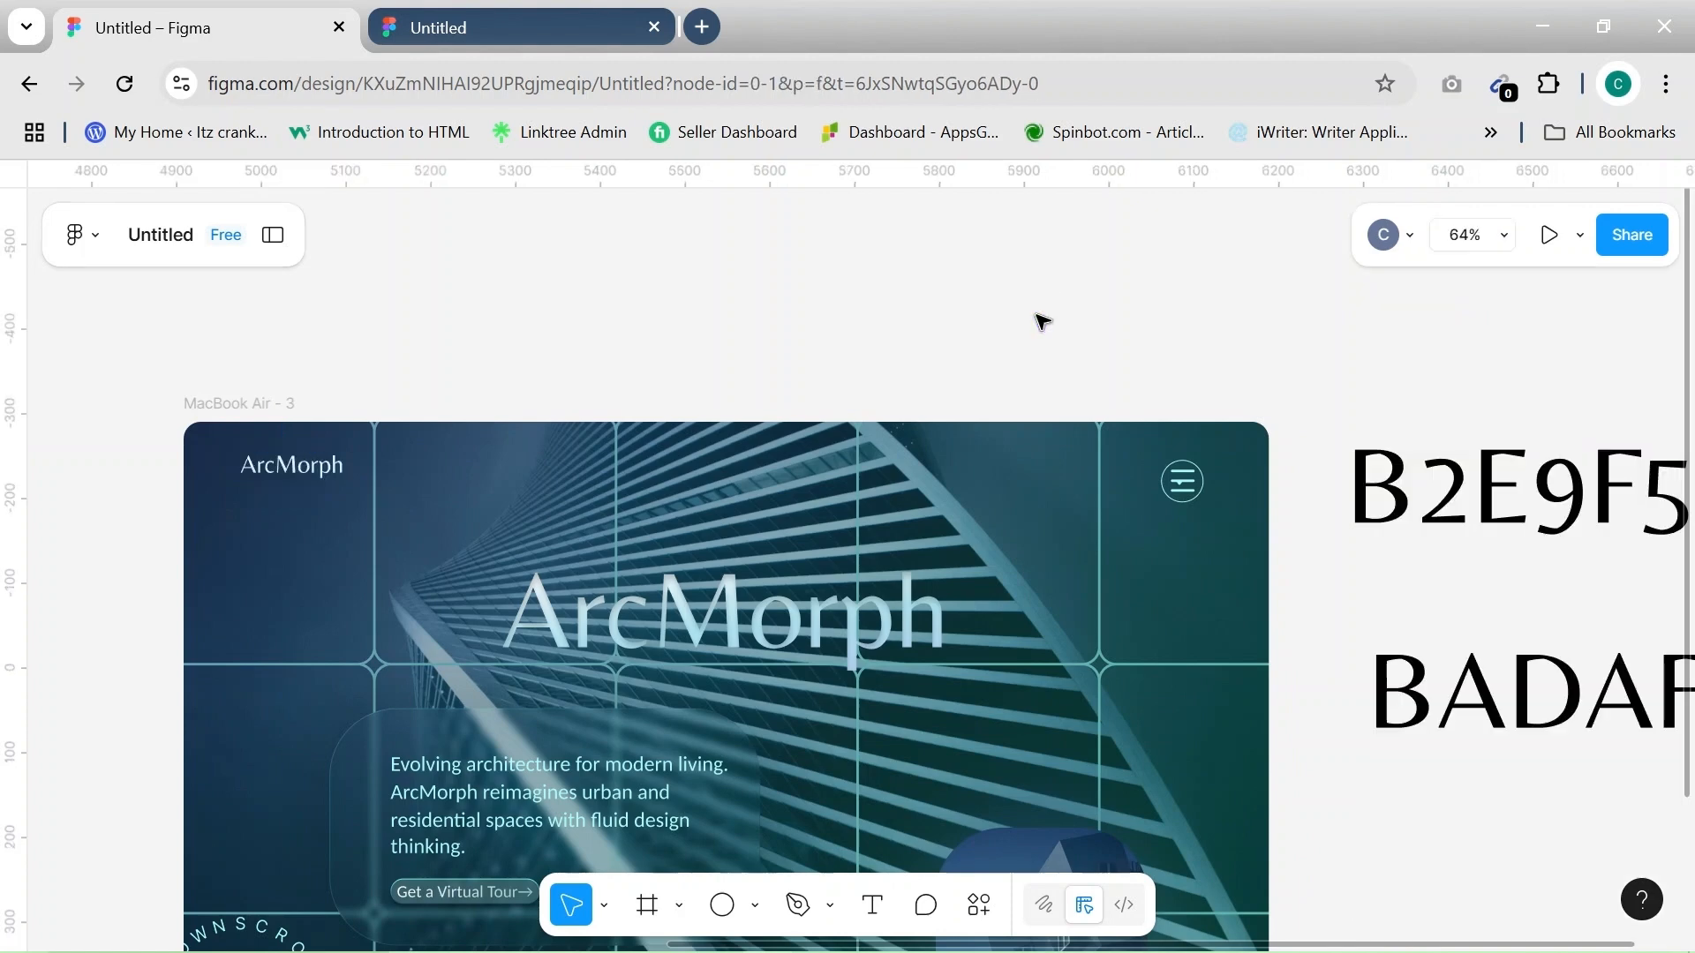
Group the three-line menu icon with its surrounding circle in the frame's upper corner
{"action": "left_click", "coordinate": [287, 472]}
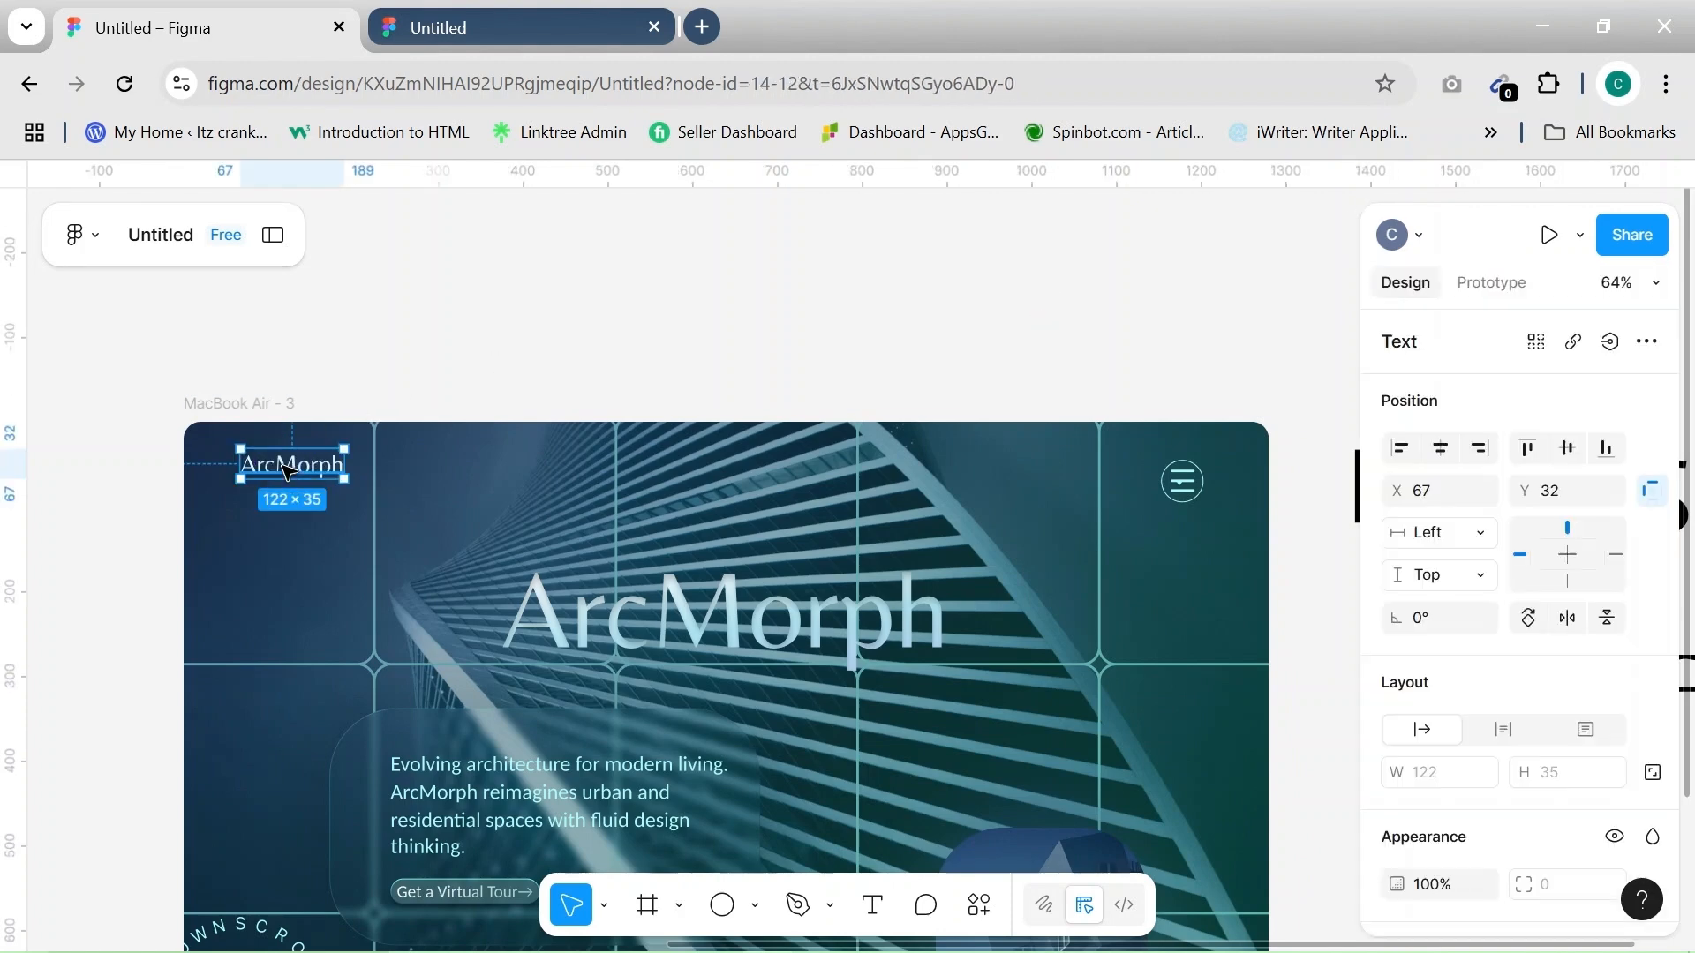
{"action": "left_click", "coordinate": [1179, 493]}
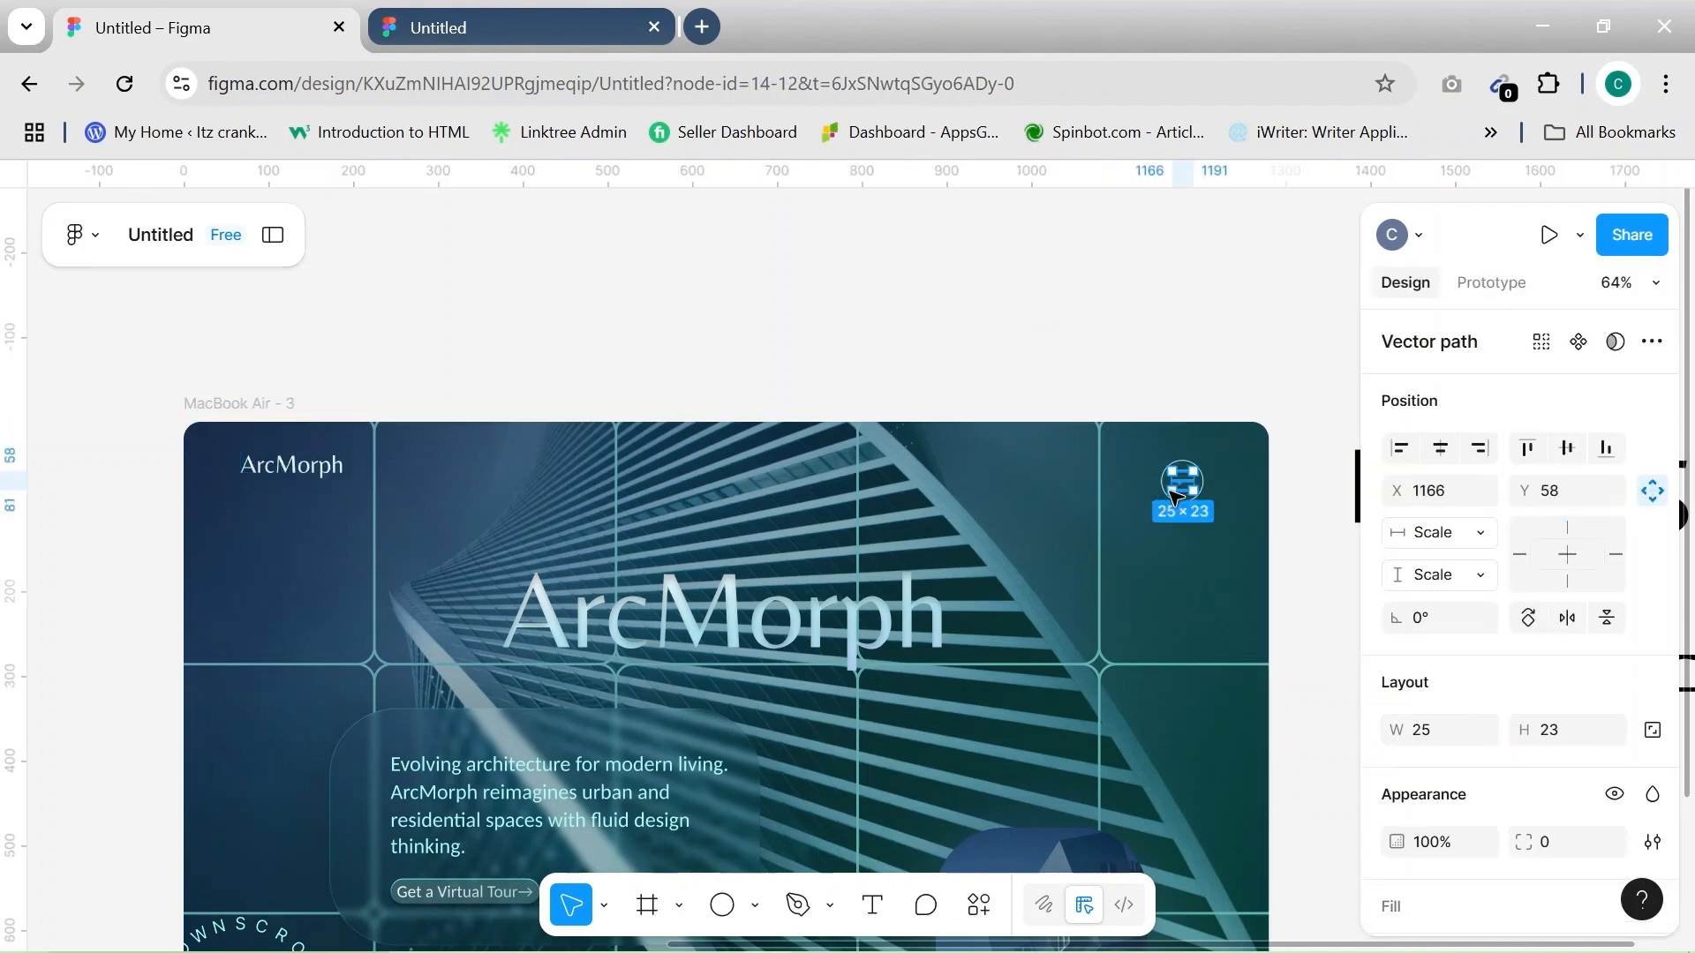
{"action": "scroll", "coordinate": [1120, 537], "scroll_direction": "up", "scroll_amount": 5}
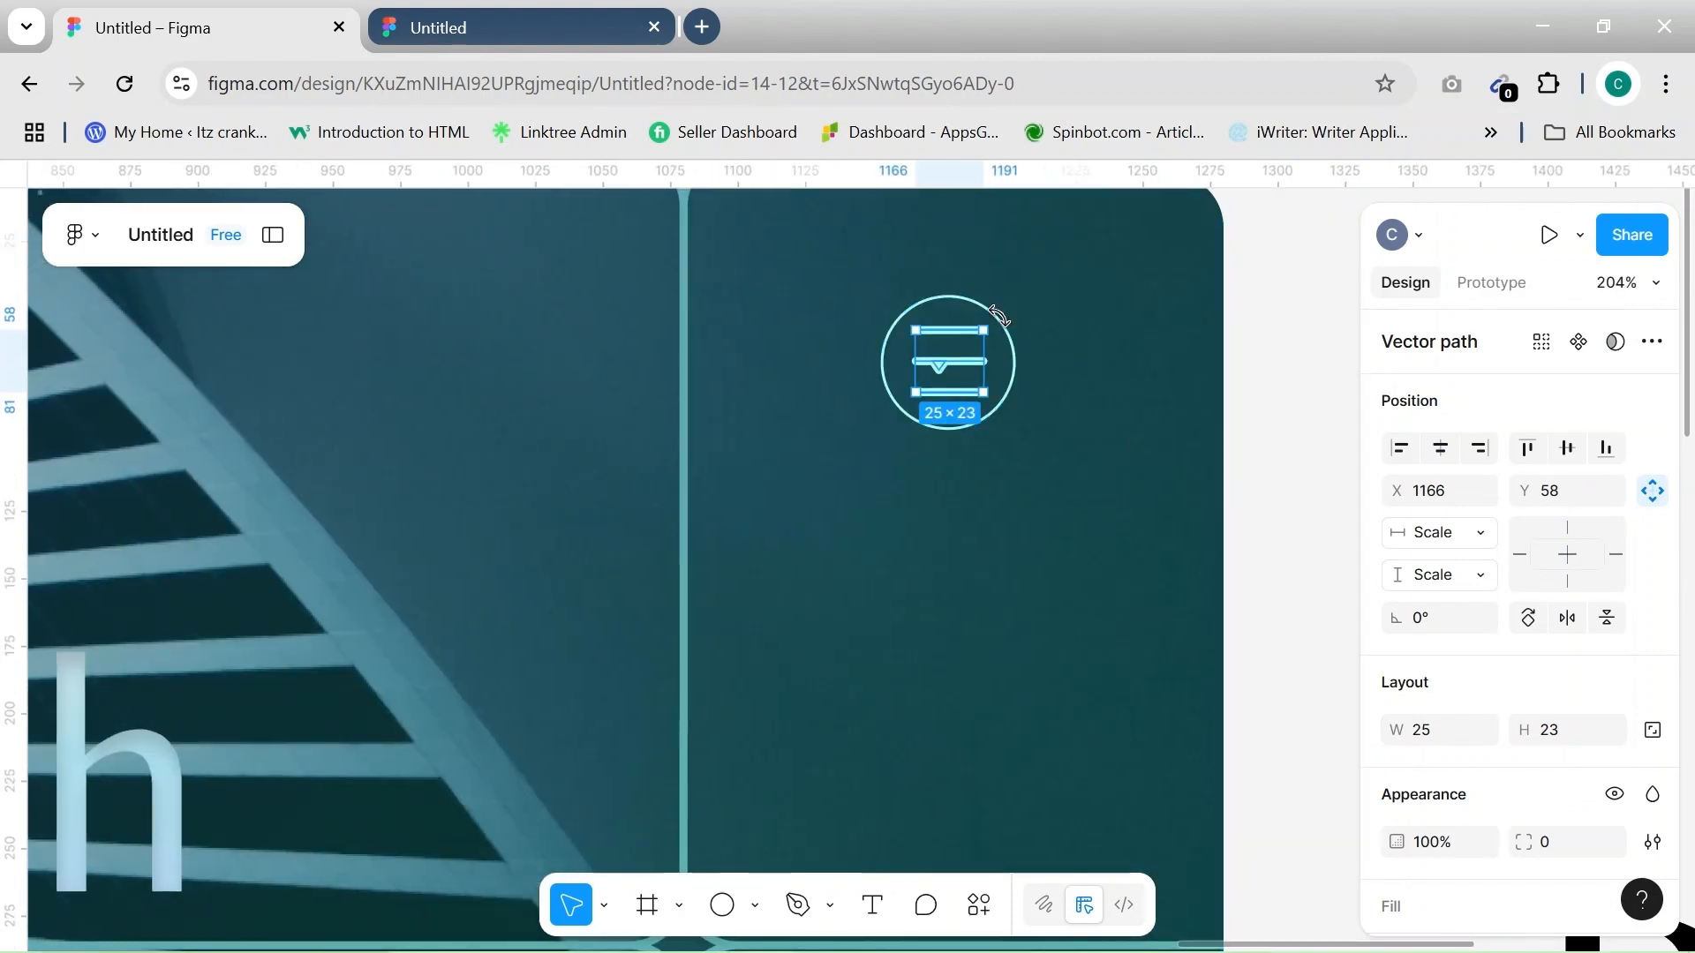
{"action": "left_click", "coordinate": [1346, 402]}
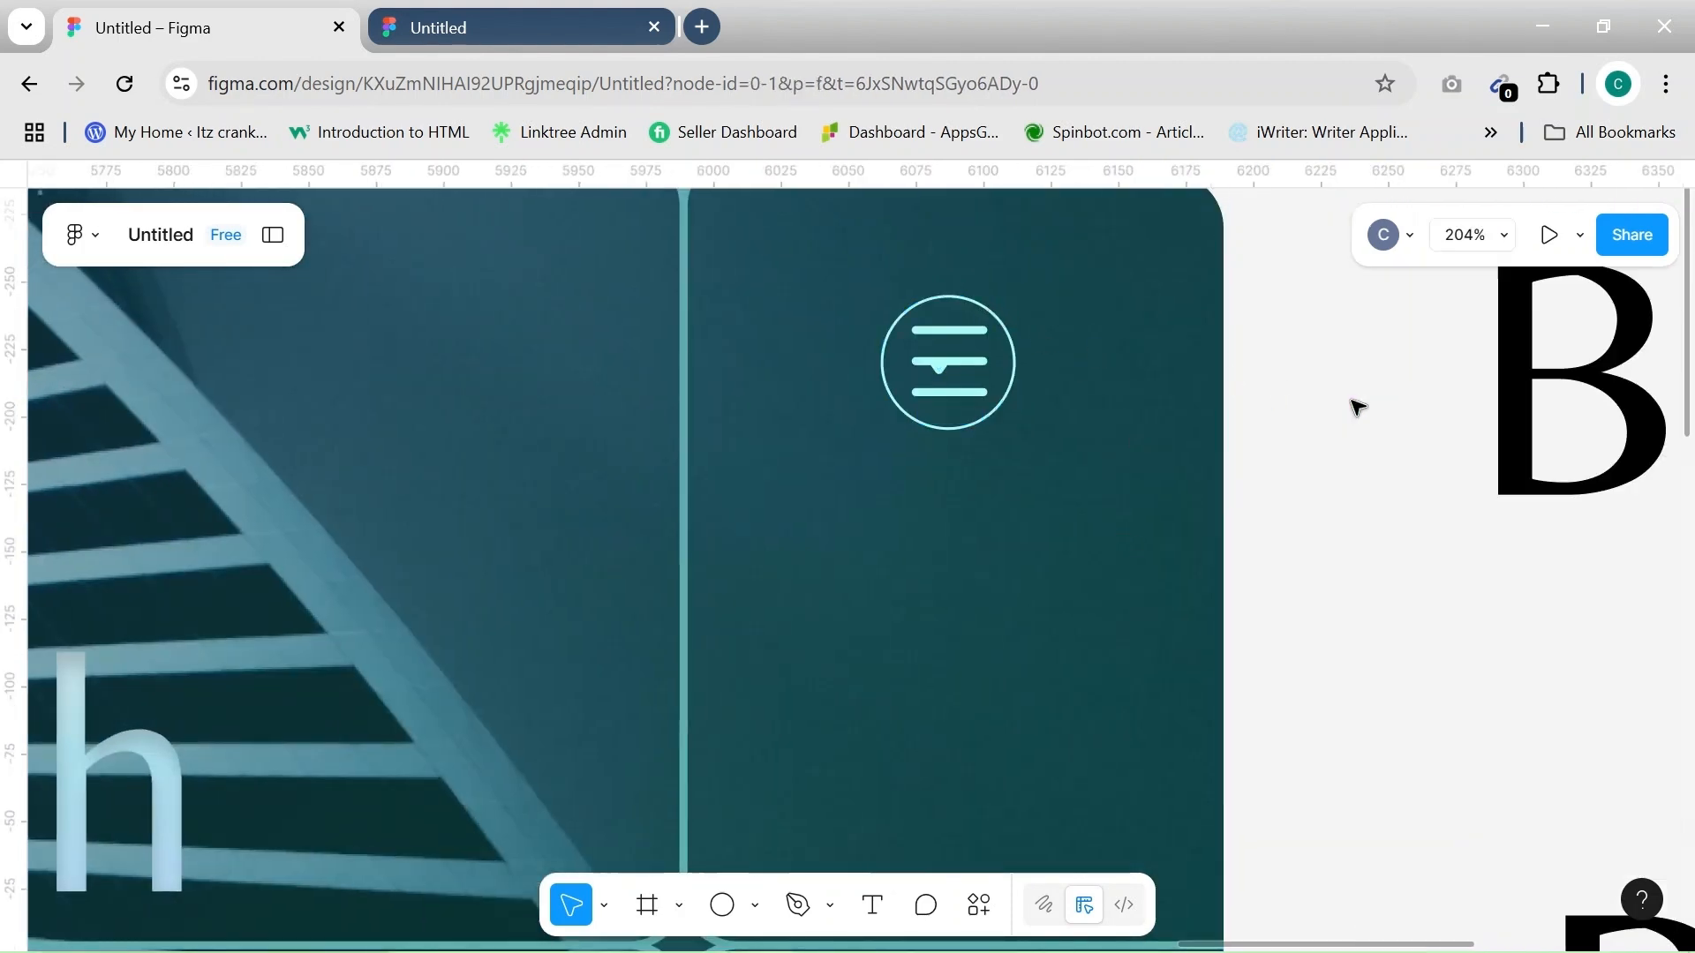
{"action": "left_click", "coordinate": [960, 371]}
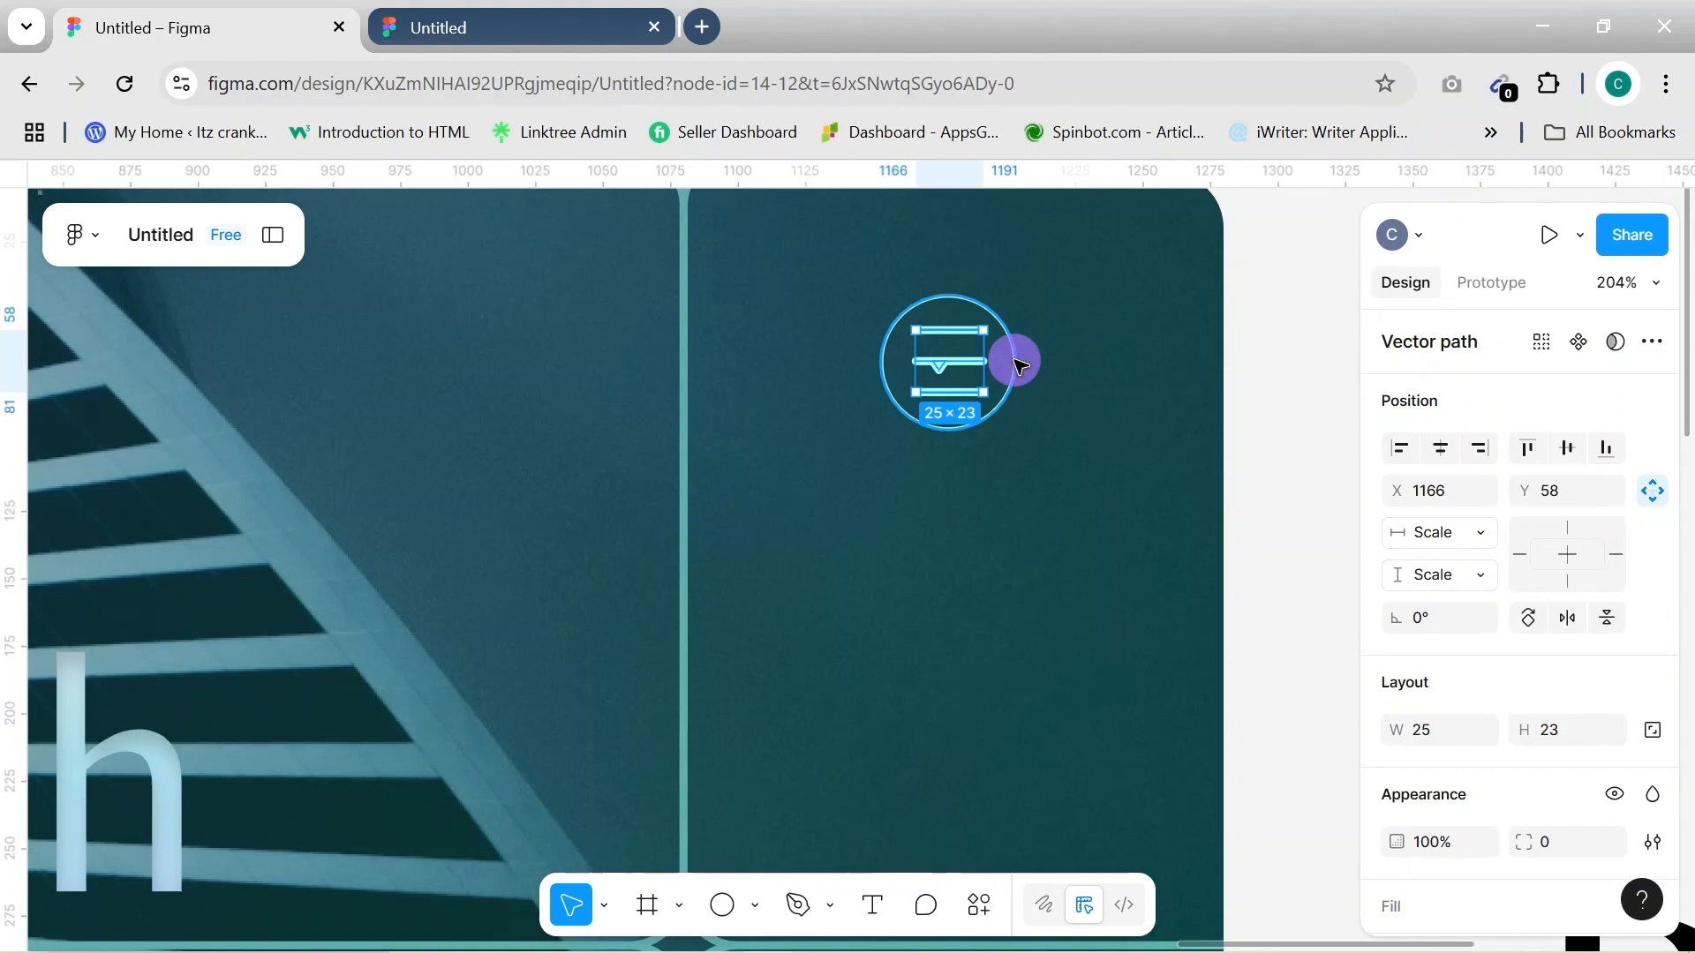
{"action": "left_click", "coordinate": [1013, 359], "text": "shift"}
{"action": "key", "text": "ctrl+g"}
Align the small ArcMorph logo and the grouped menu icon along their vertical centres
{"action": "scroll", "coordinate": [1015, 358], "scroll_direction": "down", "scroll_amount": 5}
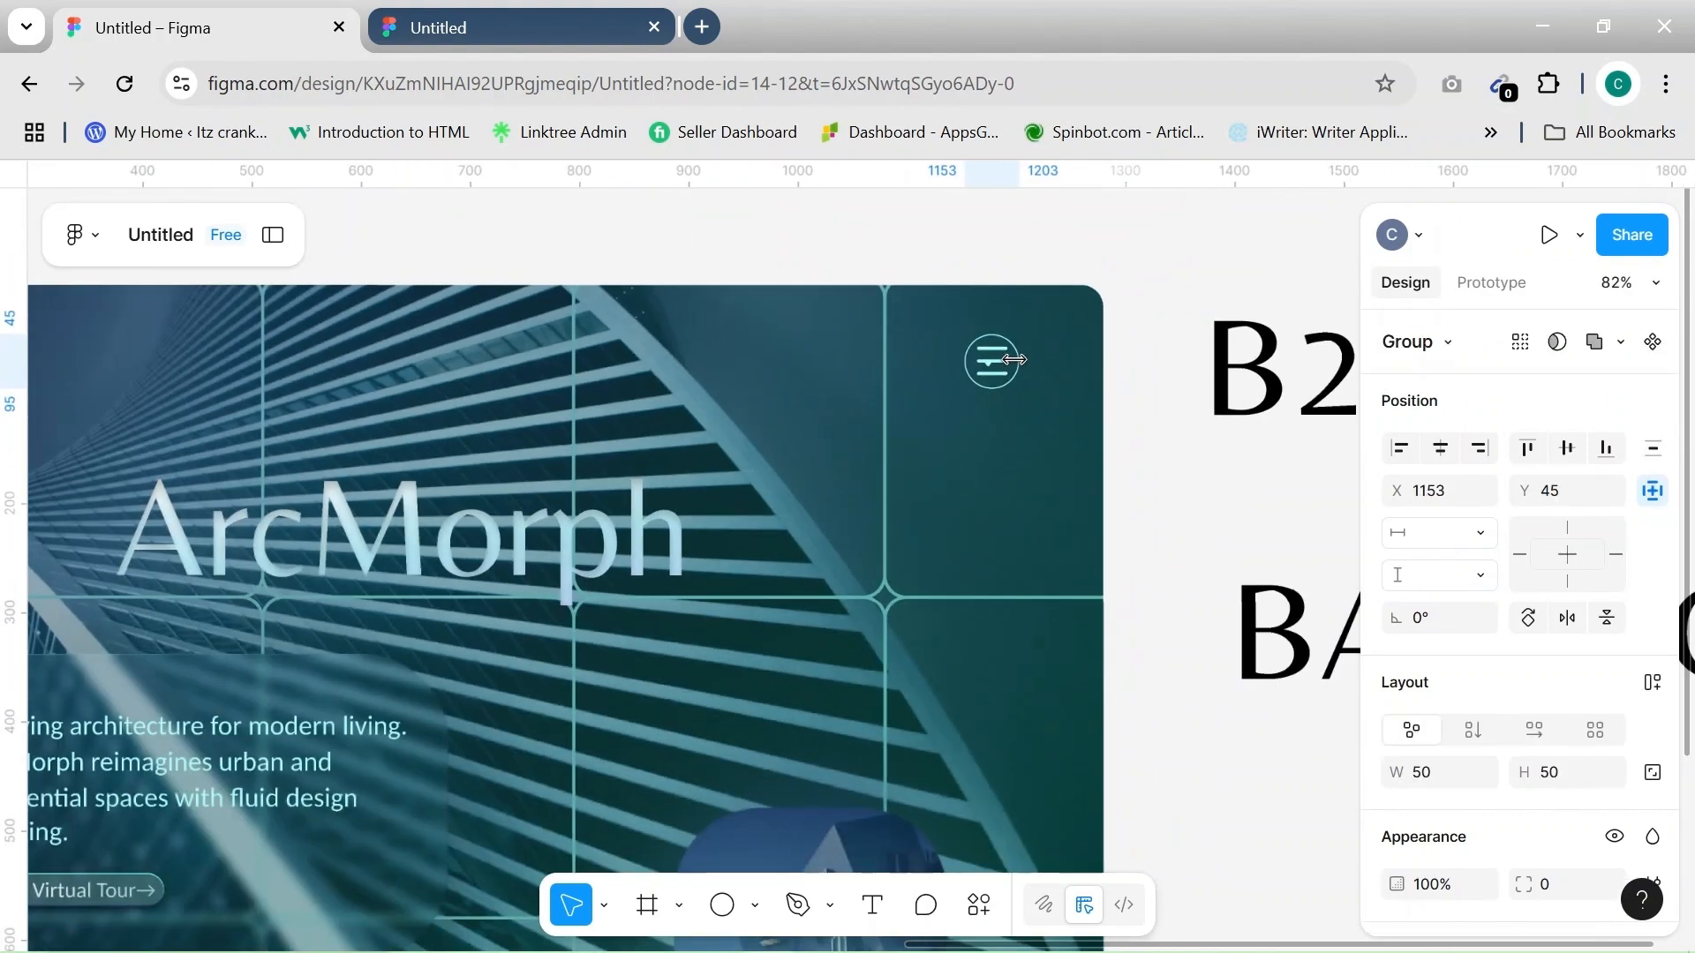
{"action": "scroll", "coordinate": [994, 370], "scroll_direction": "down", "scroll_amount": 5}
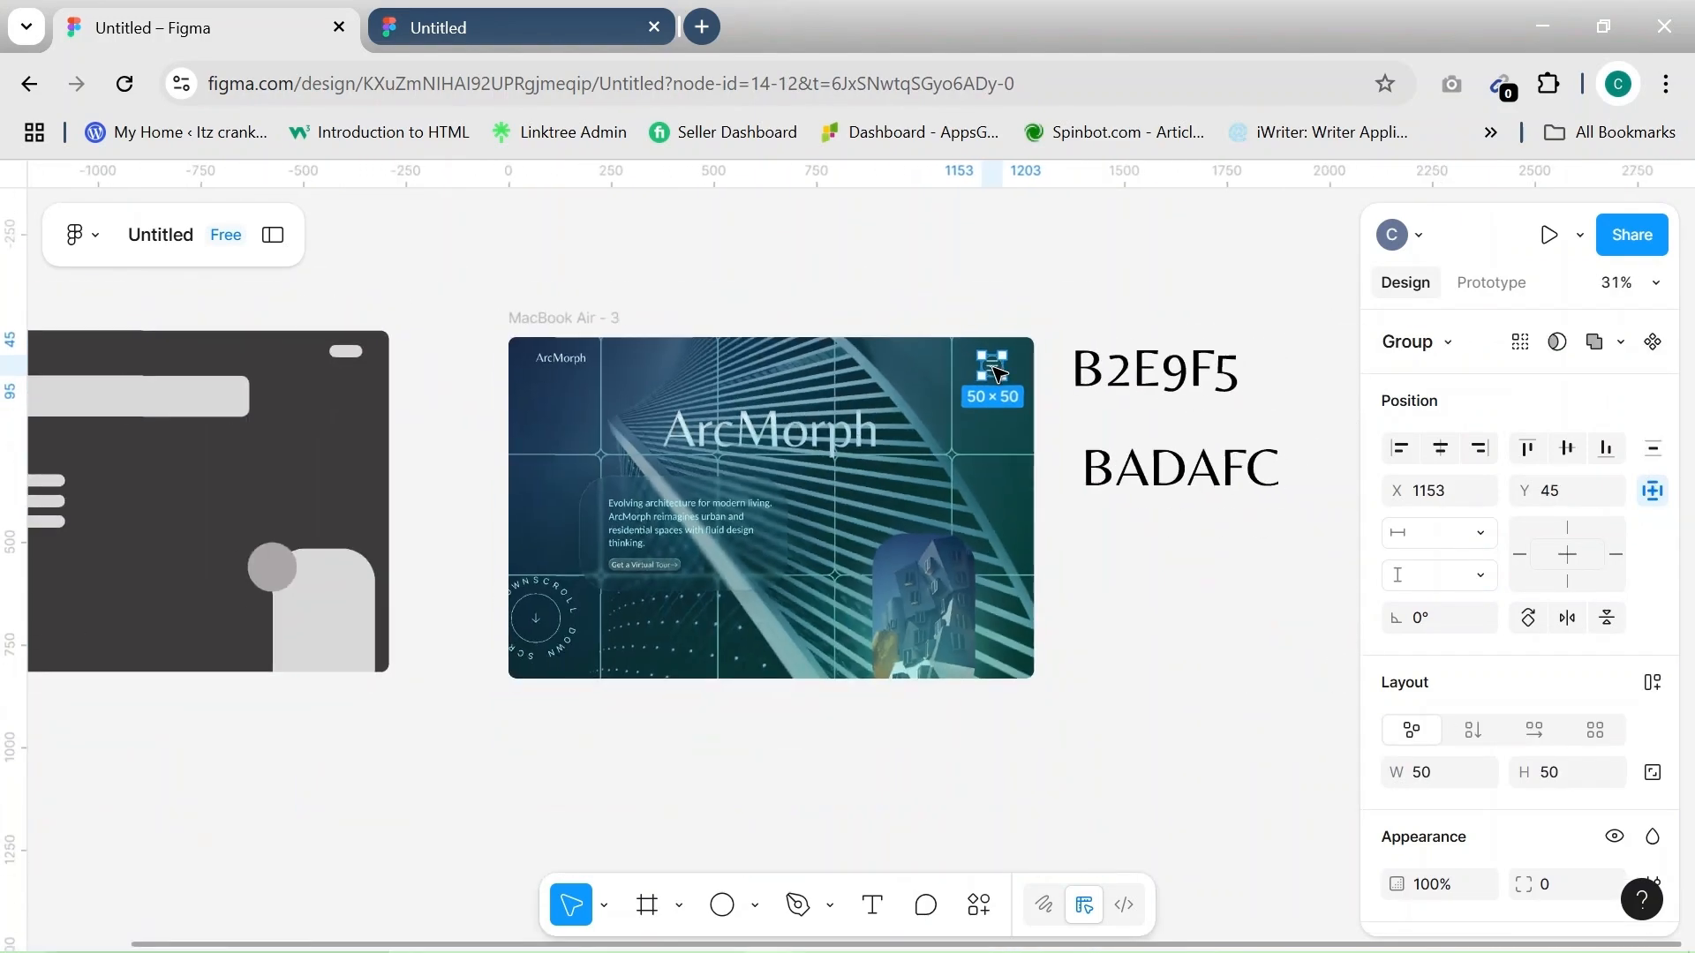
{"action": "left_click", "coordinate": [578, 359], "text": "shift"}
{"action": "left_click", "coordinate": [1568, 448]}
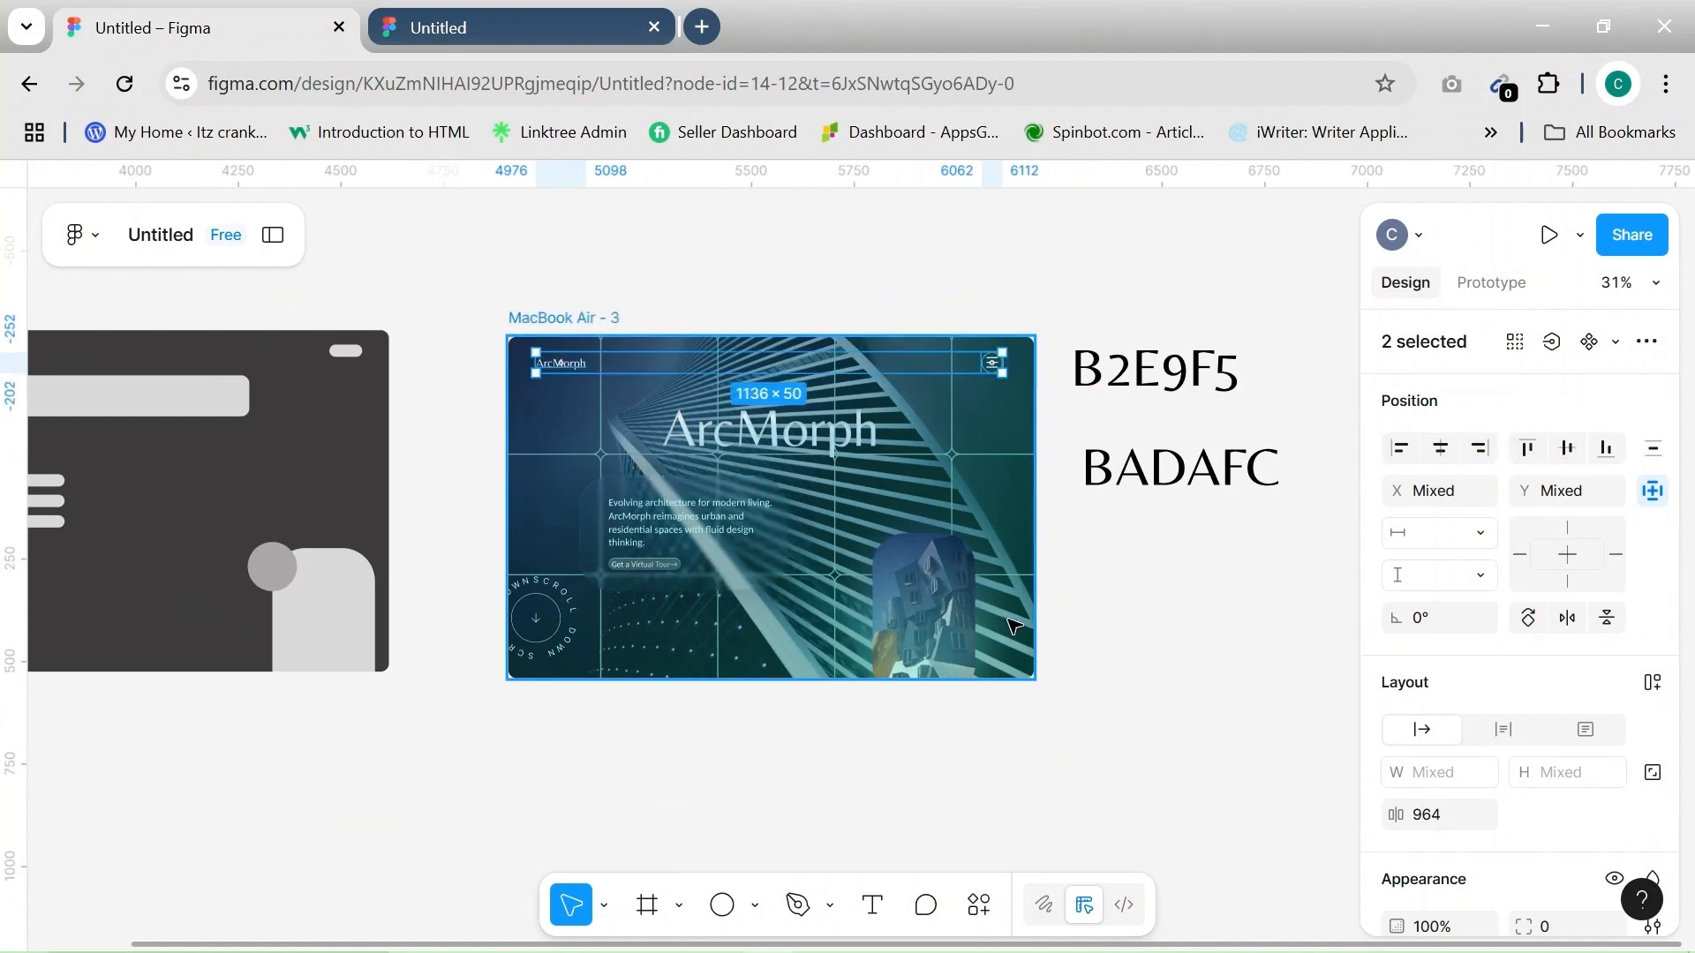
Bring the rounded building image to the front, above the tinted ellipse covering it
{"action": "left_click", "coordinate": [946, 624]}
{"action": "scroll", "coordinate": [948, 621], "scroll_direction": "up", "scroll_amount": 5}
{"action": "left_click_drag", "start_coordinate": [882, 617], "coordinate": [1001, 636]}
{"action": "left_click_drag", "start_coordinate": [806, 560], "coordinate": [835, 584]}
{"action": "right_click", "coordinate": [856, 576]}
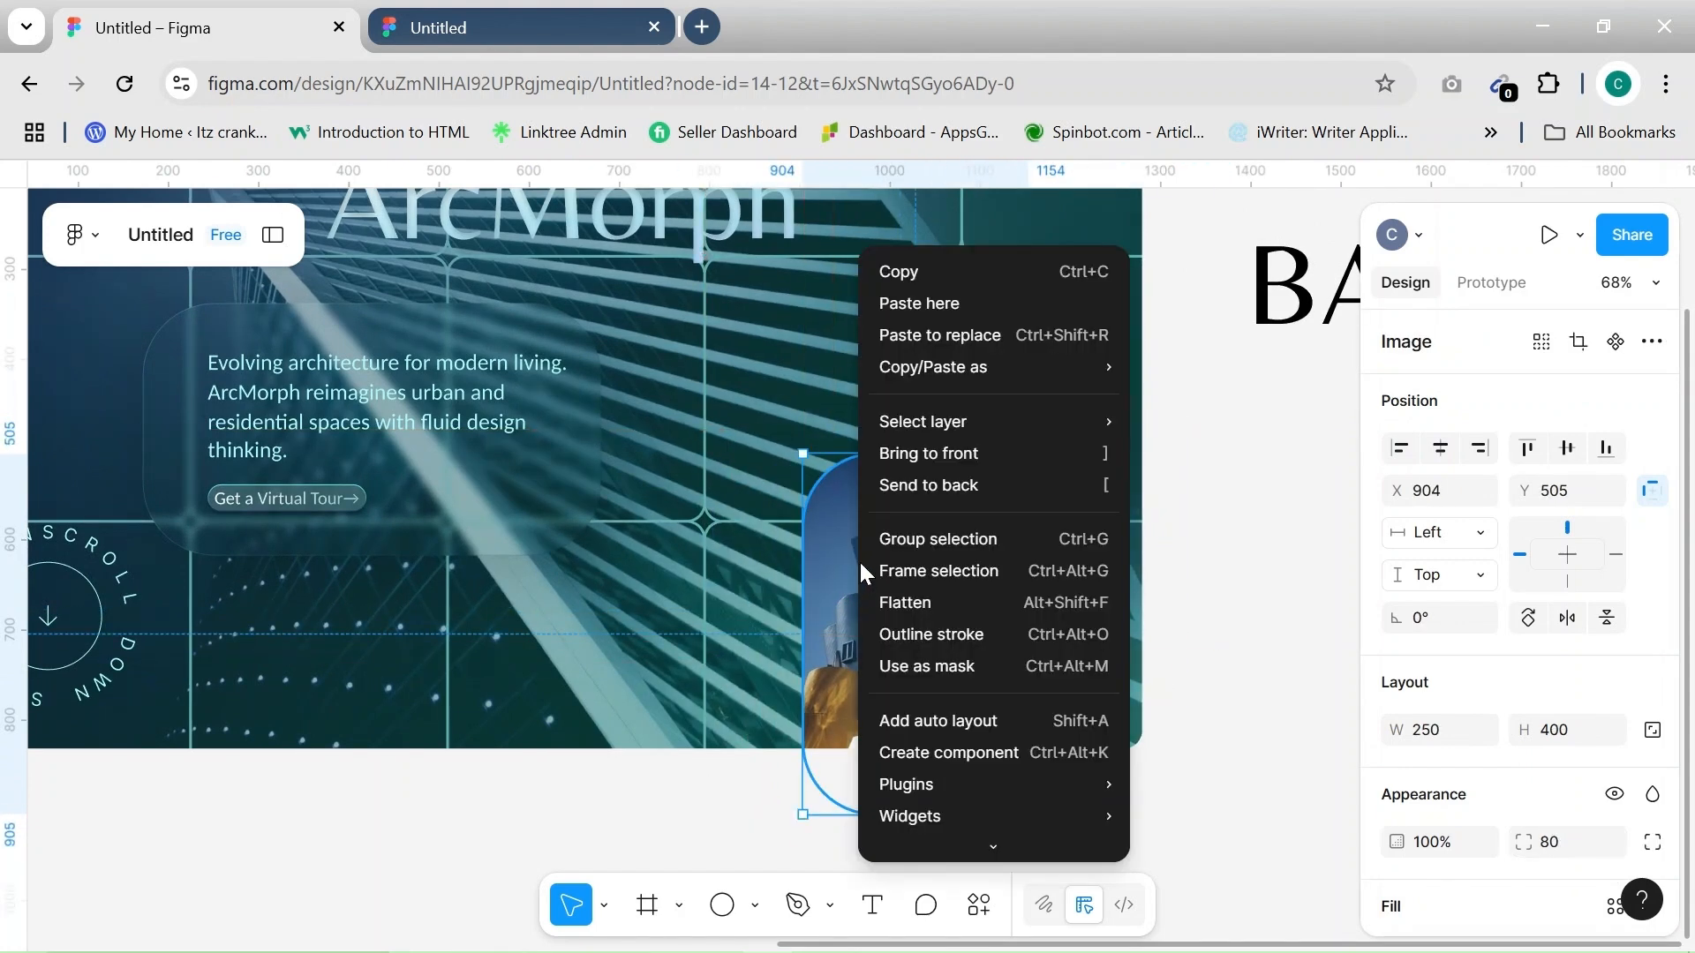
{"action": "left_click", "coordinate": [920, 459]}
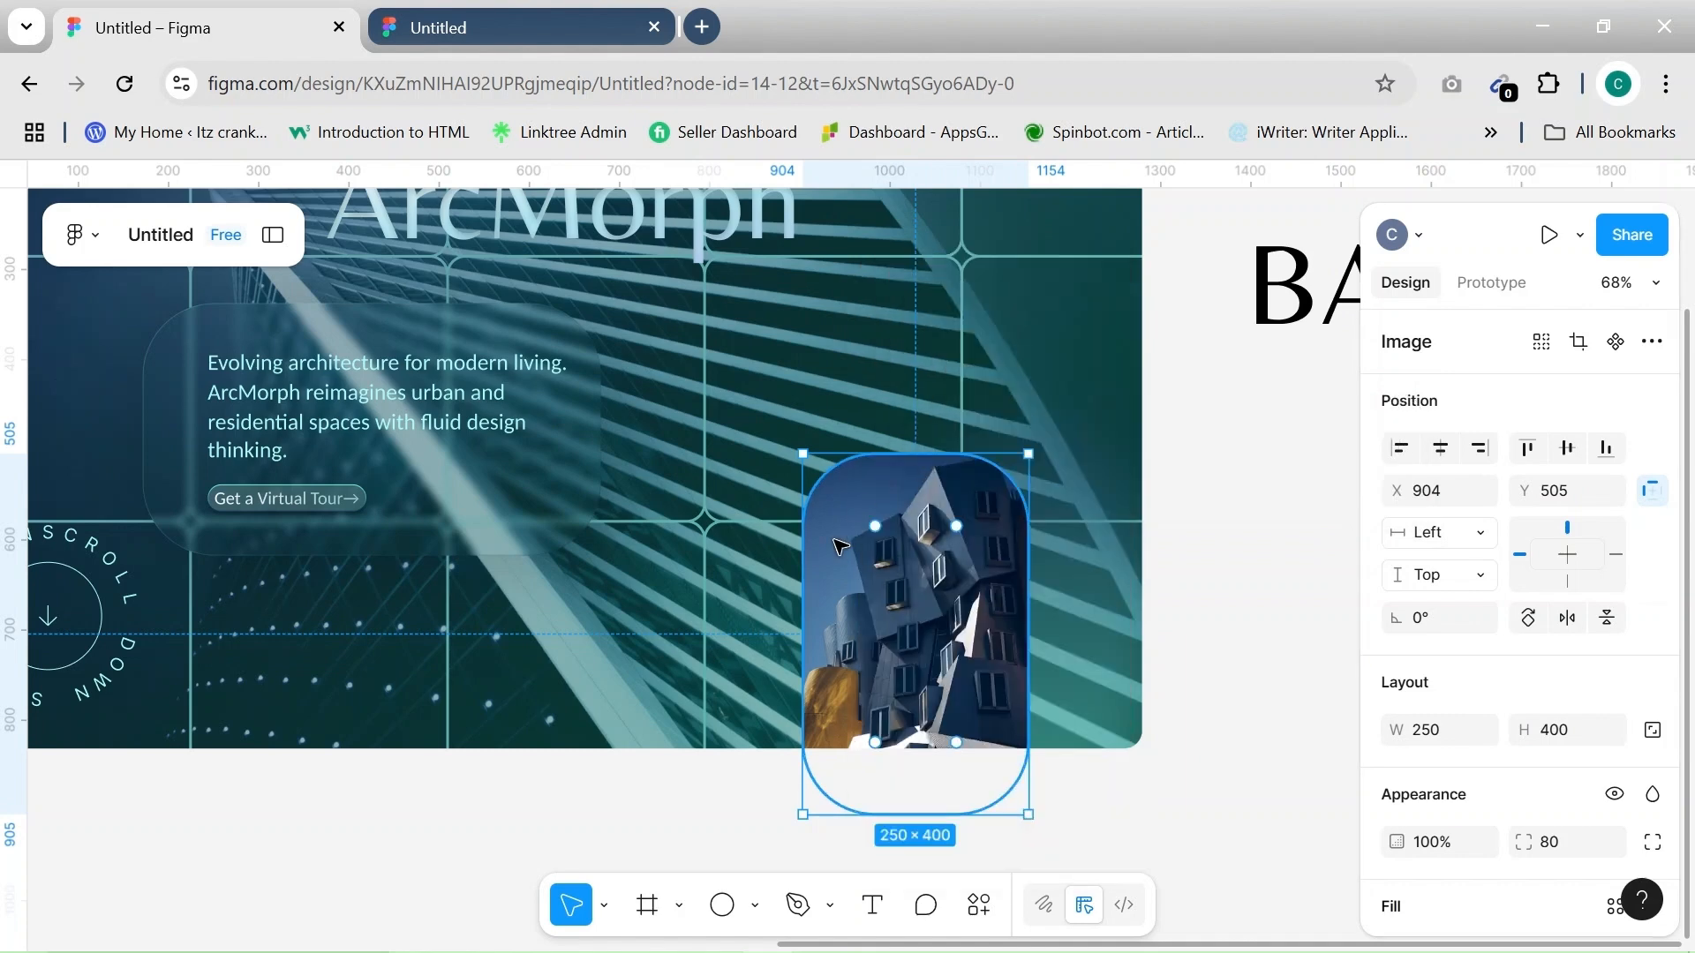
Enlarge the ellipse behind the building image to about 702 × 663
{"action": "left_click_drag", "start_coordinate": [1050, 558], "coordinate": [964, 518]}
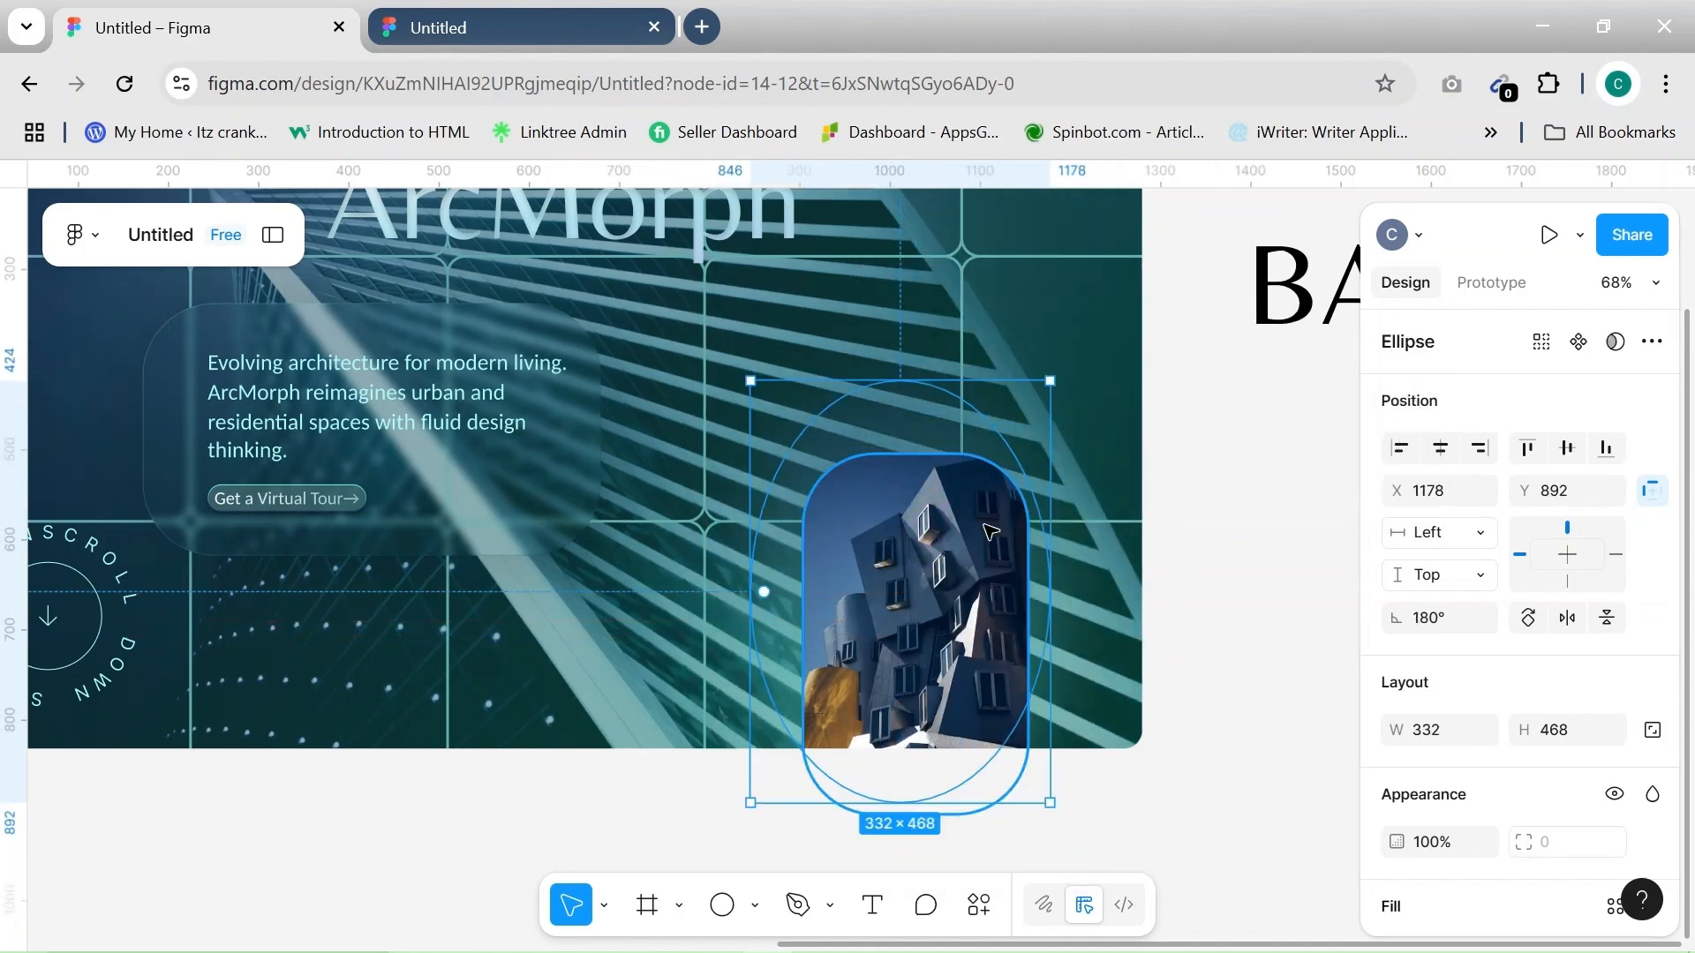
{"action": "left_click_drag", "start_coordinate": [1046, 385], "coordinate": [1239, 322]}
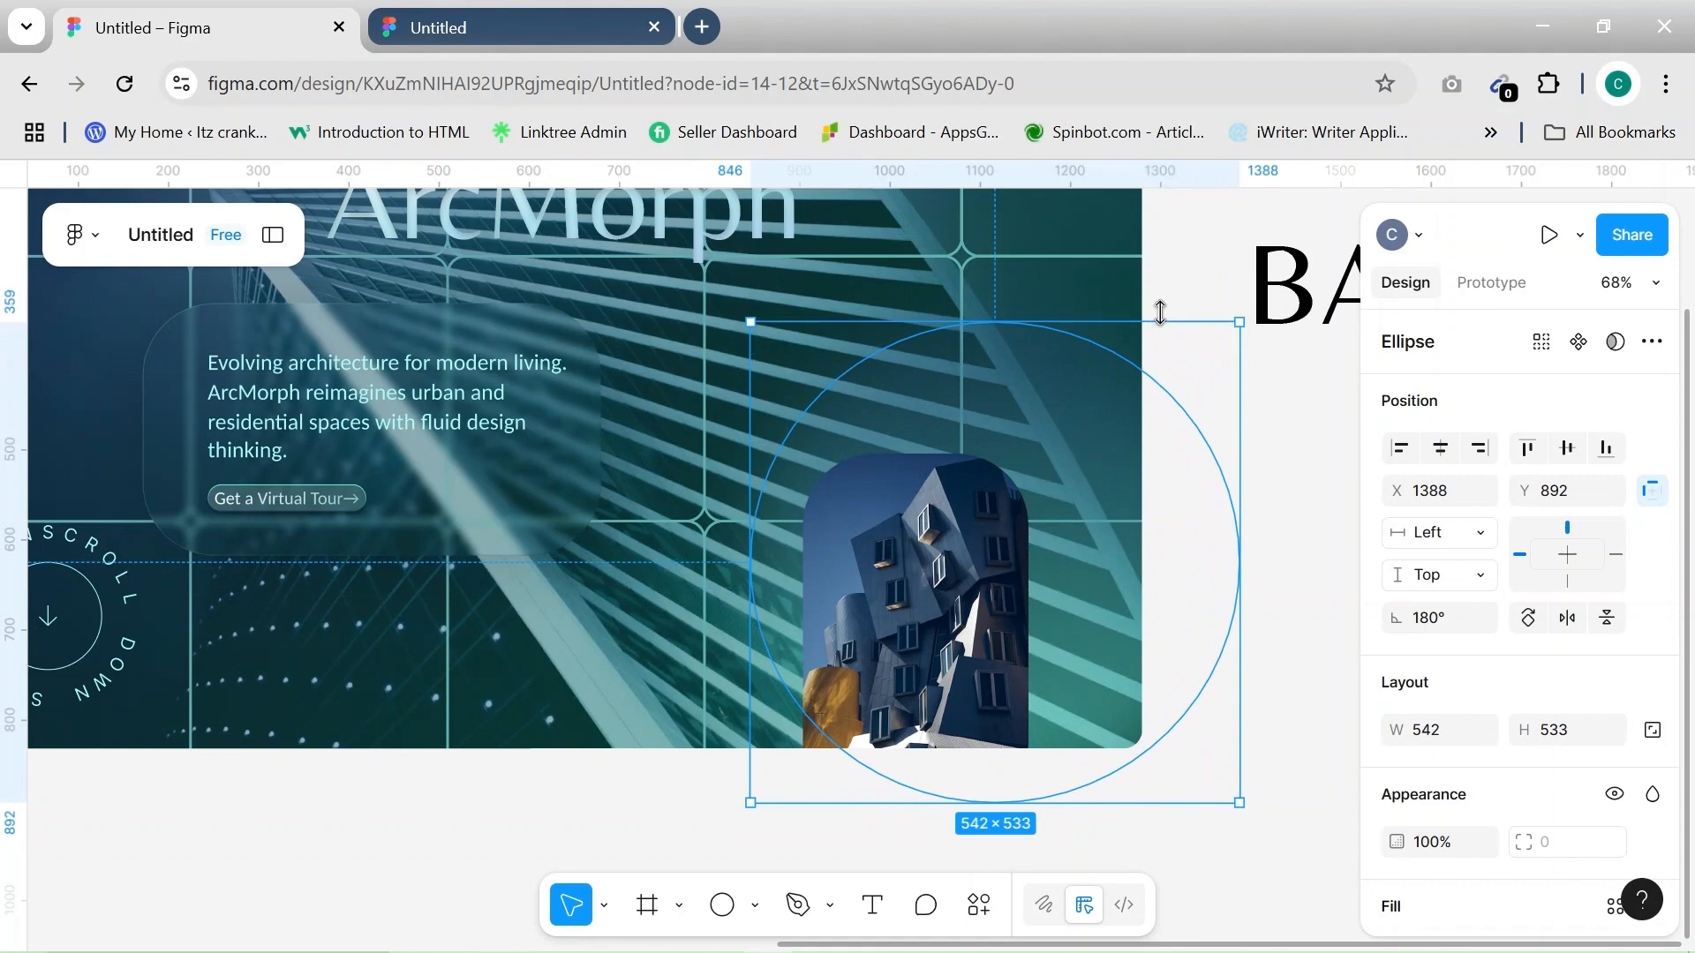
{"action": "left_click_drag", "start_coordinate": [659, 289], "coordinate": [522, 246]}
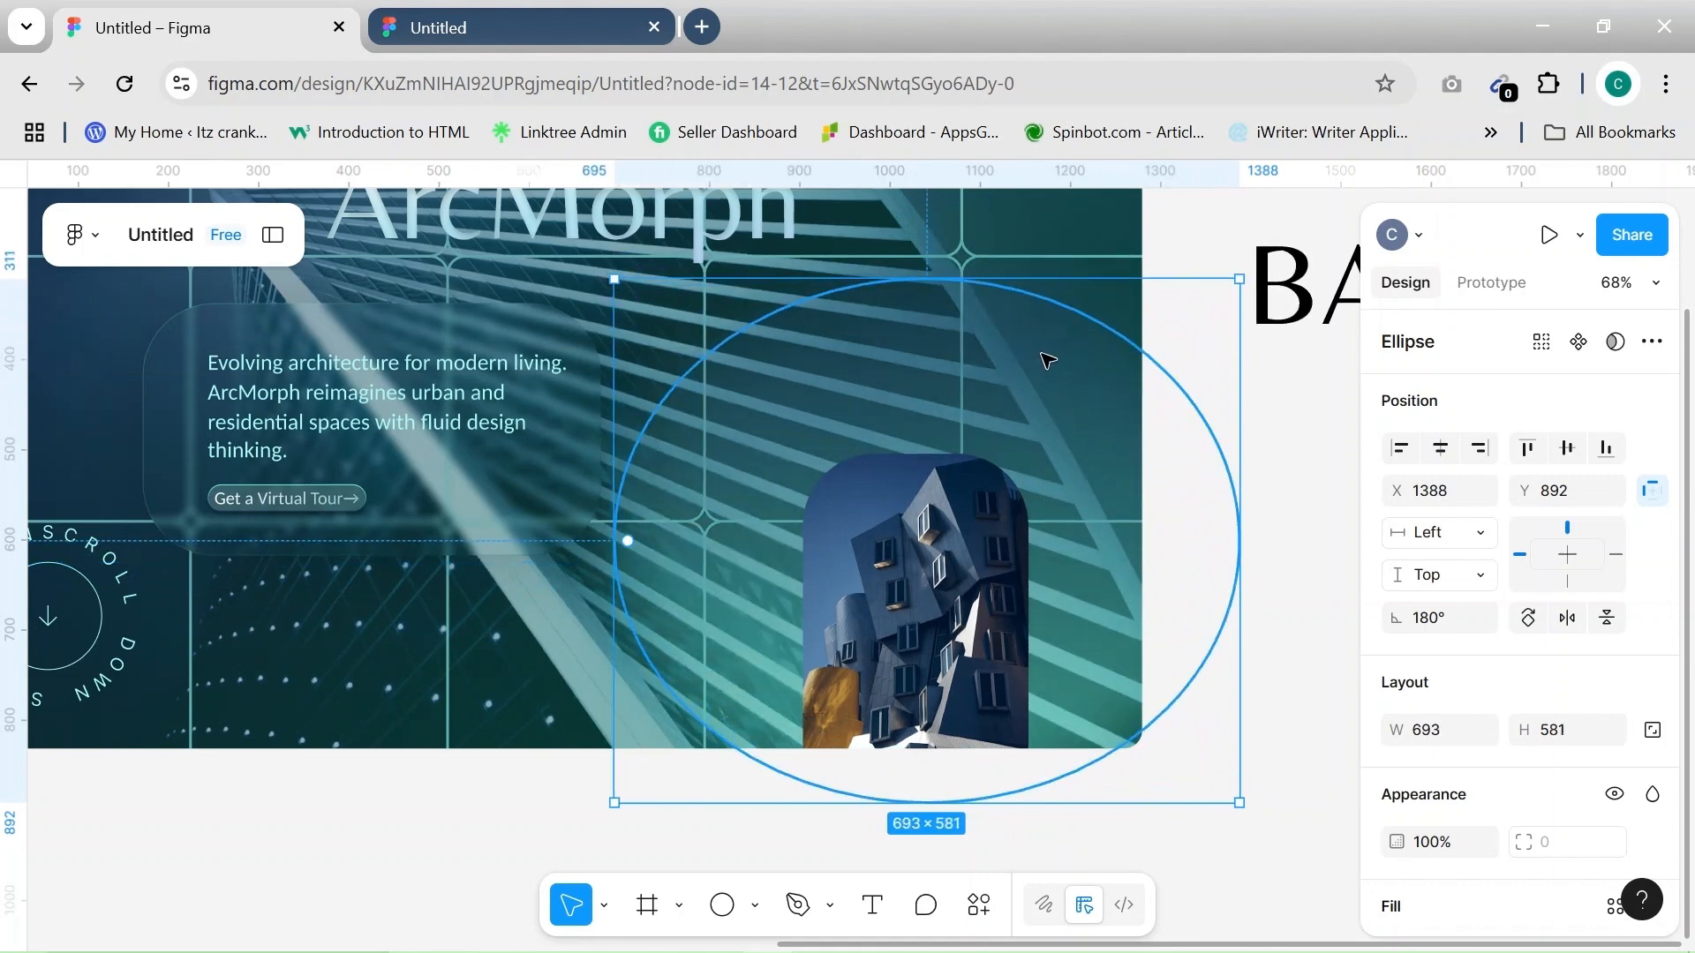
{"action": "left_click_drag", "start_coordinate": [1224, 812], "coordinate": [1247, 877]}
Move the enlarged ellipse towards the frame's lower right corner, to X 1377 and Y 899
{"action": "left_click_drag", "start_coordinate": [1038, 535], "coordinate": [1161, 666]}
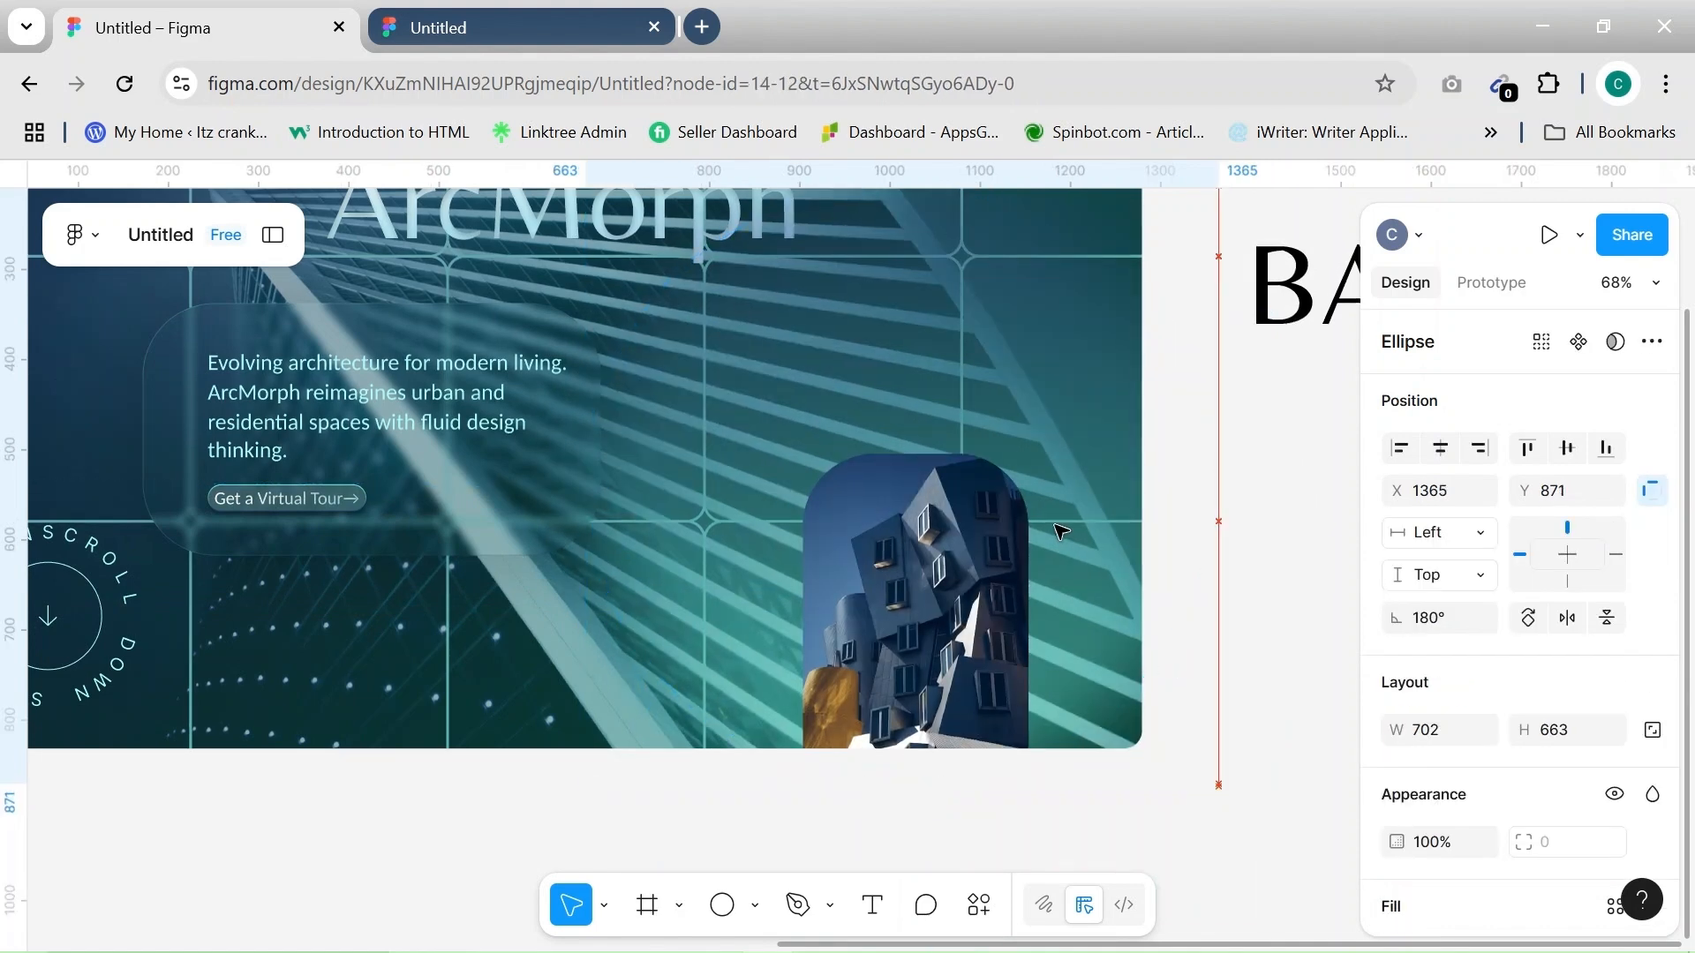
{"action": "key", "text": "Right"}
{"action": "key", "text": "Right"}
{"action": "key", "text": "Right"}
{"action": "key", "text": "Right"}
{"action": "key", "text": "Right"}
{"action": "key", "text": "Right"}
{"action": "key", "text": "Right"}
{"action": "key", "text": "Right"}
{"action": "key", "text": "Right"}
{"action": "key", "text": "Right"}
{"action": "key", "text": "Right"}
{"action": "key", "text": "Down"}
{"action": "key", "text": "Down"}
{"action": "key", "text": "Down"}
{"action": "key", "text": "Down"}
{"action": "key", "text": "Down"}
{"action": "key", "text": "Down"}
{"action": "key", "text": "Down"}
{"action": "key", "text": "Down"}
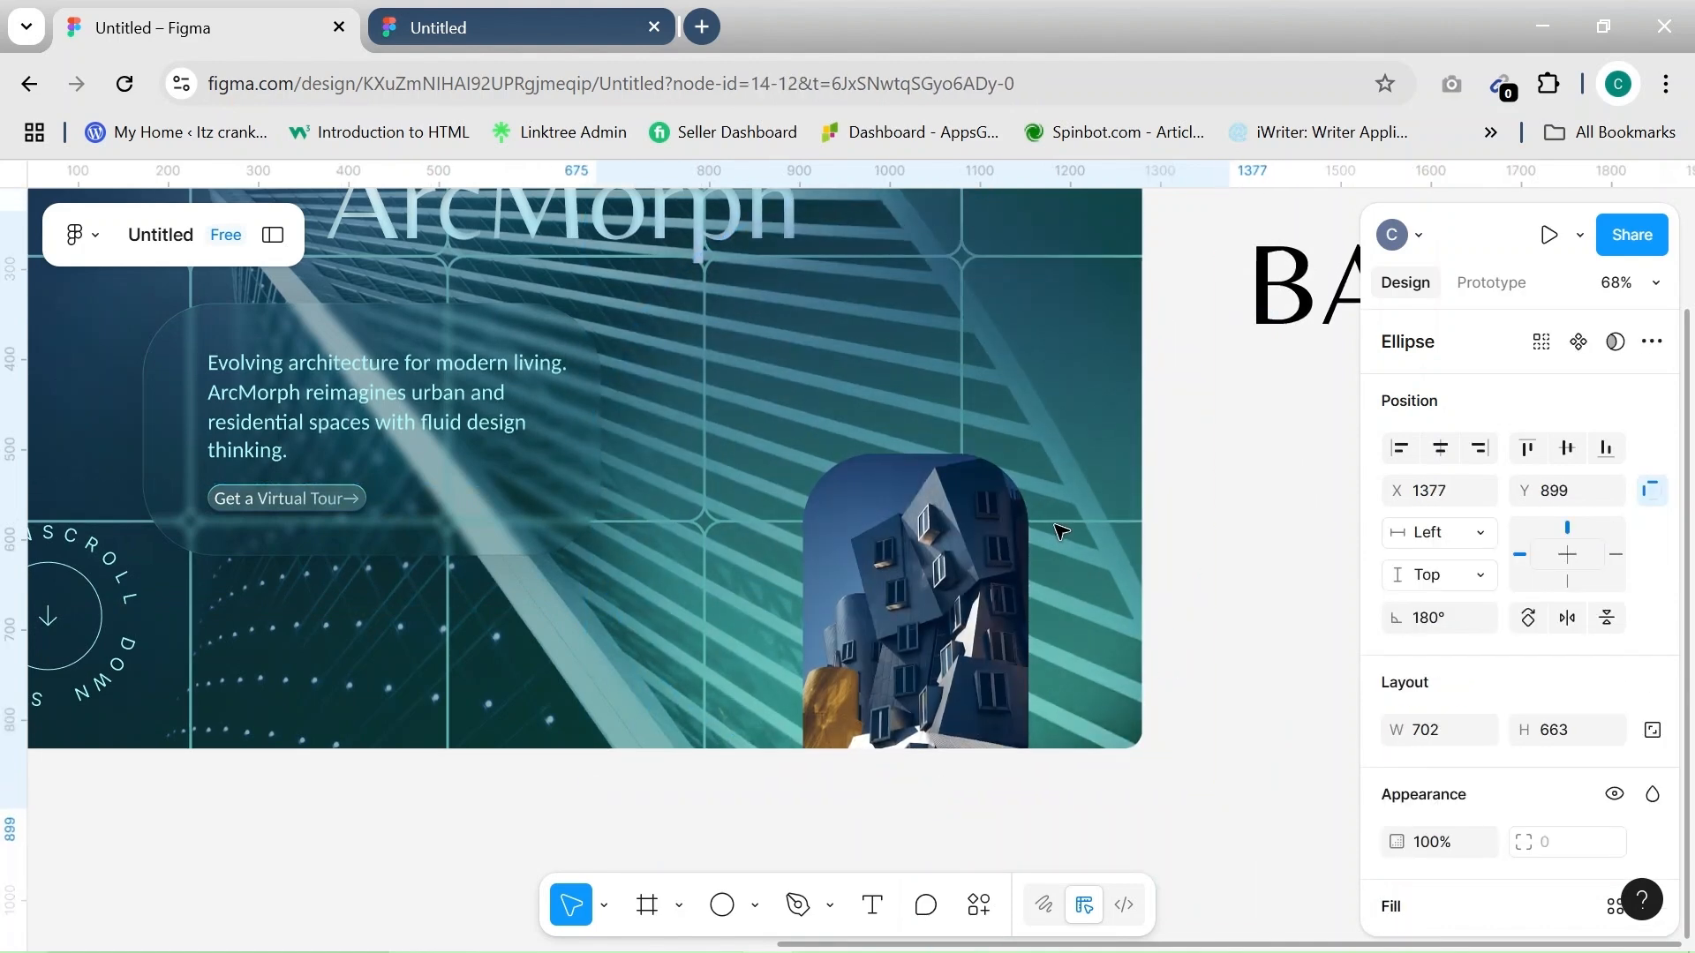
Look over the building image's fill and effect settings and raise the image to Y 485
{"action": "left_click", "coordinate": [944, 578]}
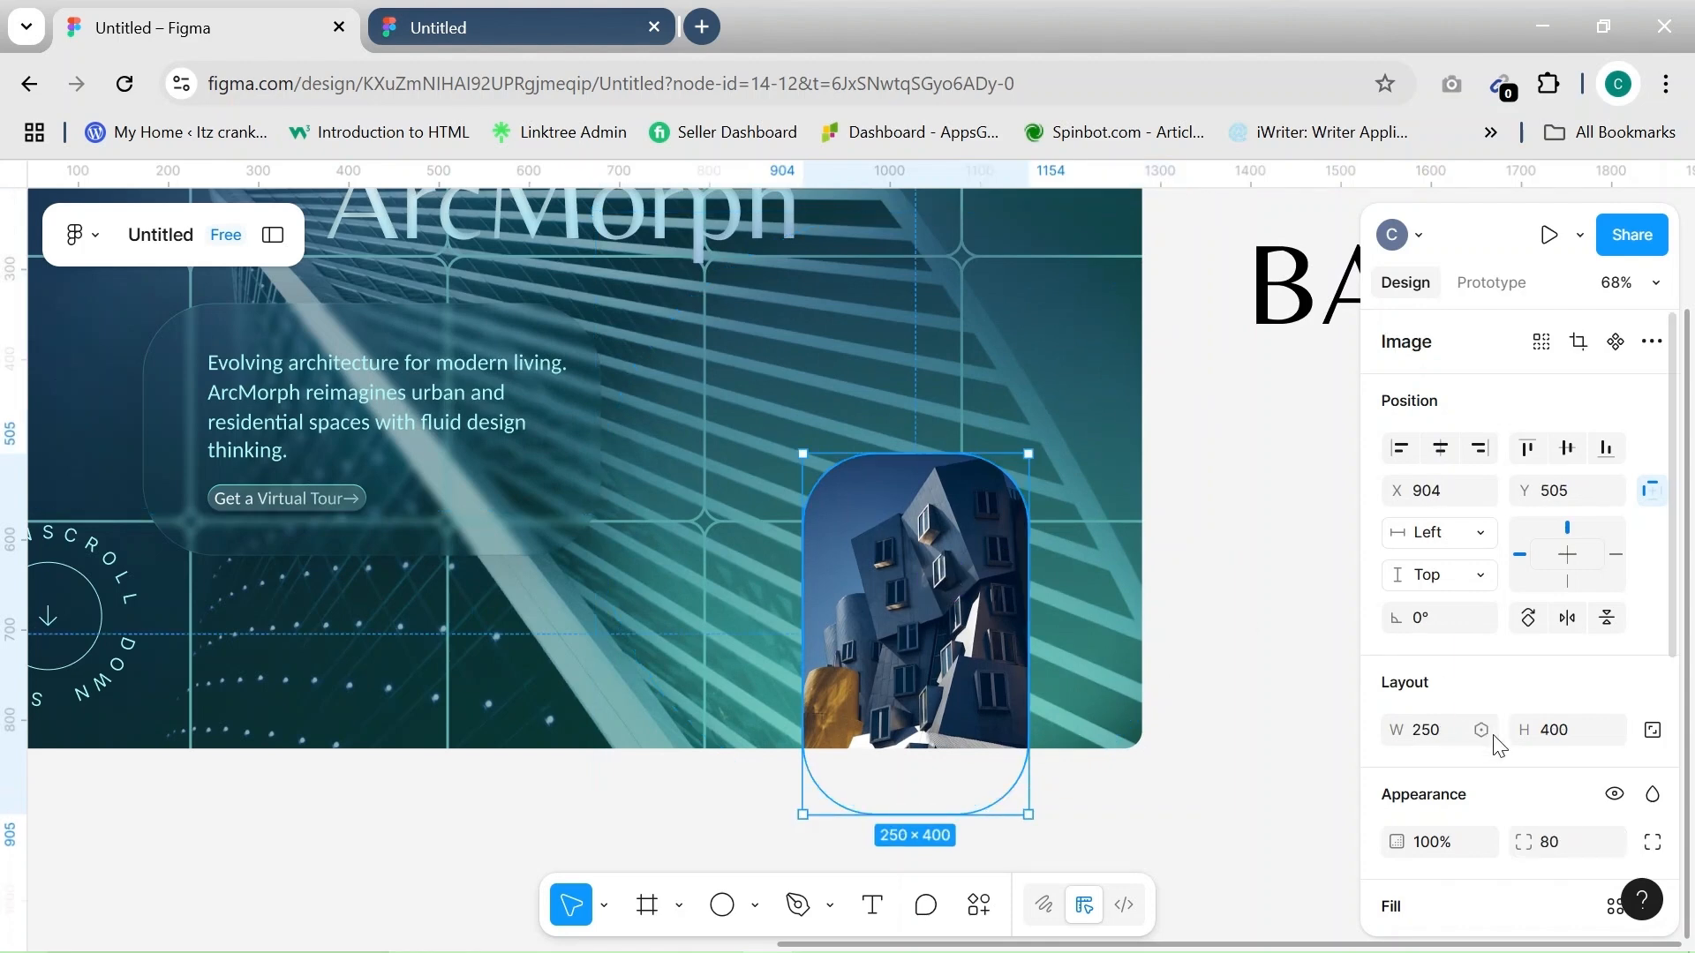
{"action": "scroll", "coordinate": [1498, 744], "scroll_direction": "down", "scroll_amount": 5}
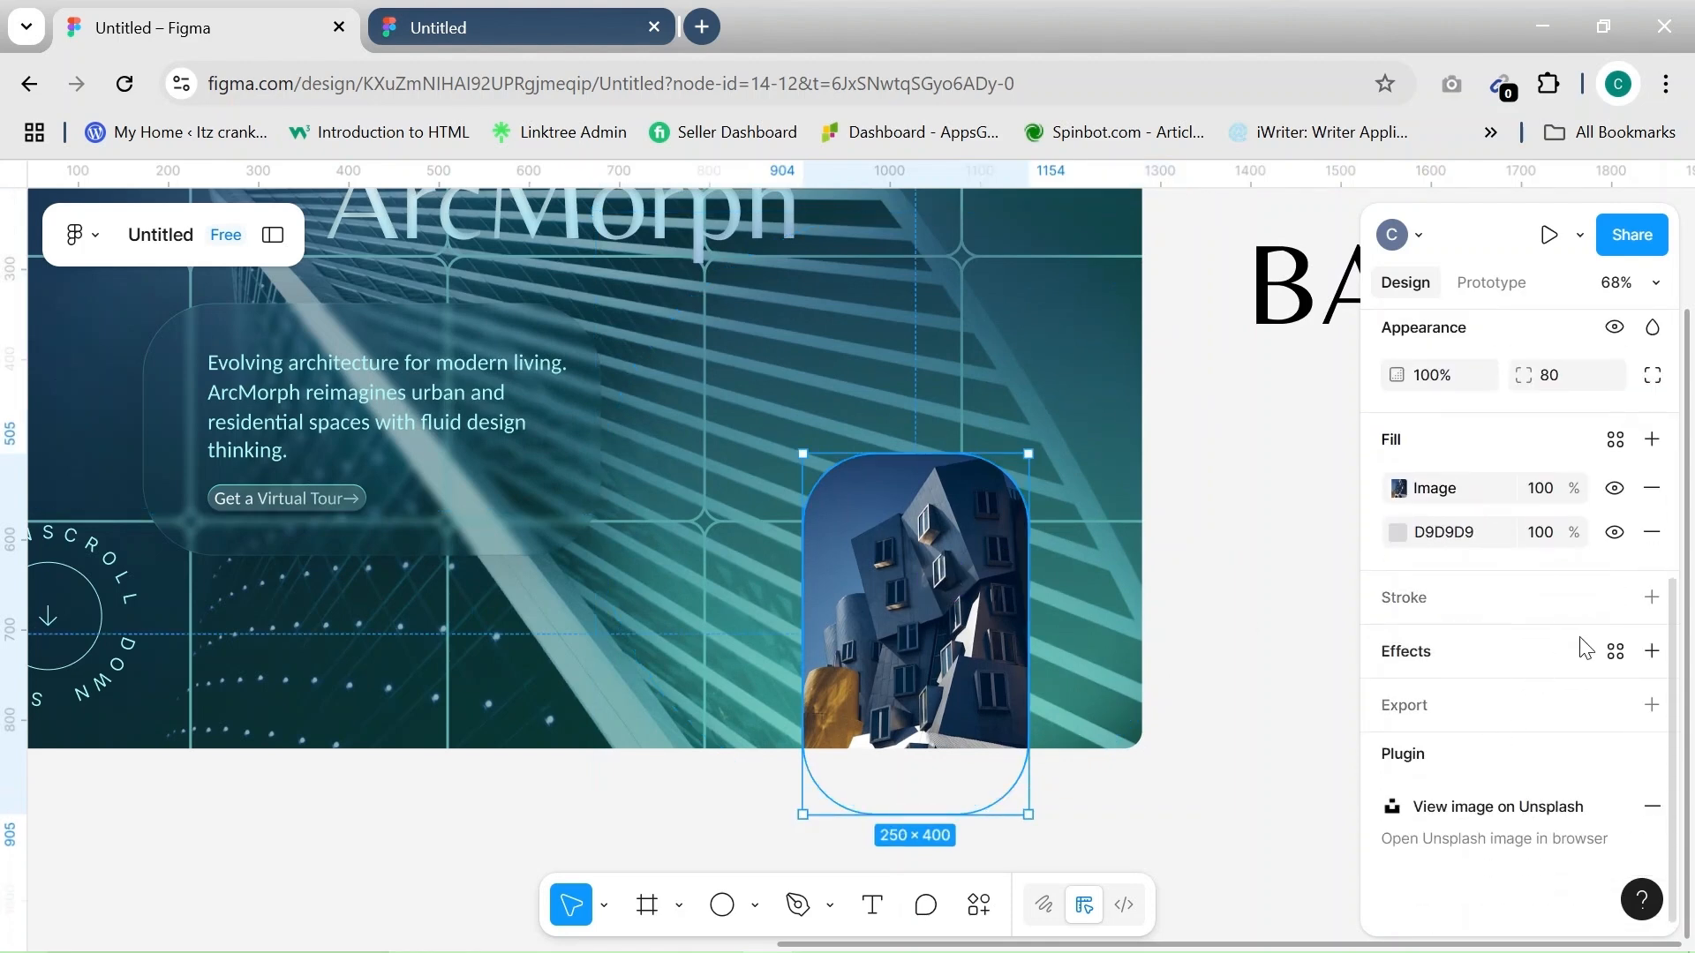
{"action": "scroll", "coordinate": [1527, 600], "scroll_direction": "up", "scroll_amount": 1}
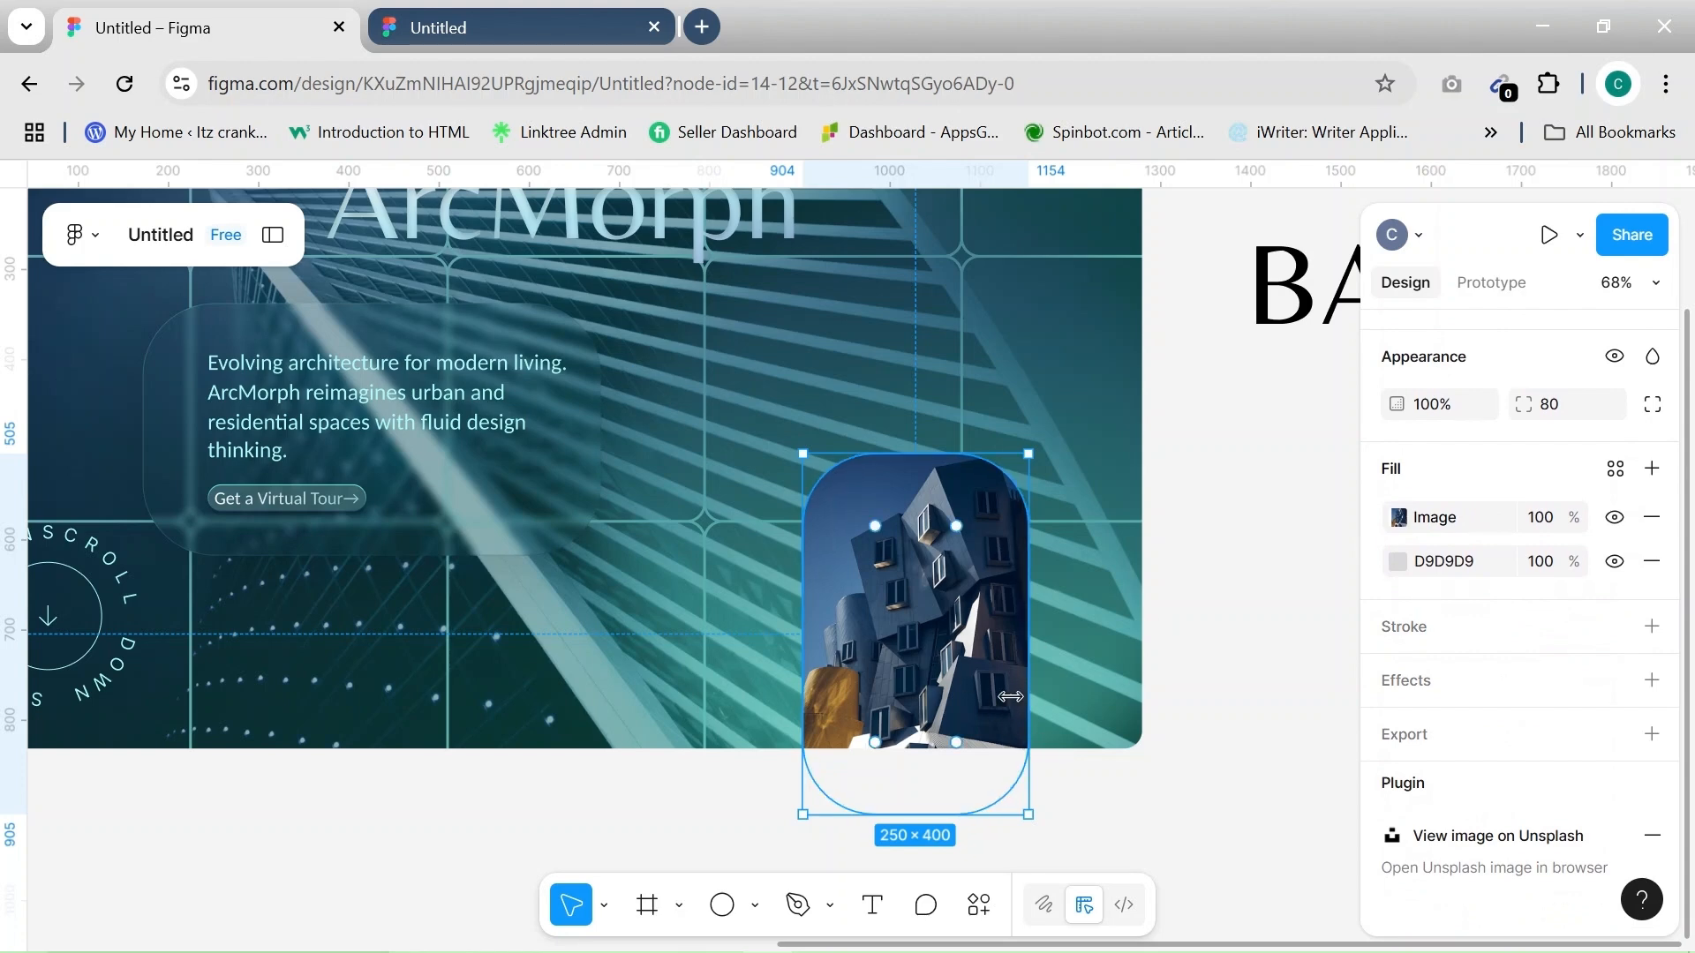
{"action": "left_click_drag", "start_coordinate": [938, 651], "coordinate": [938, 620]}
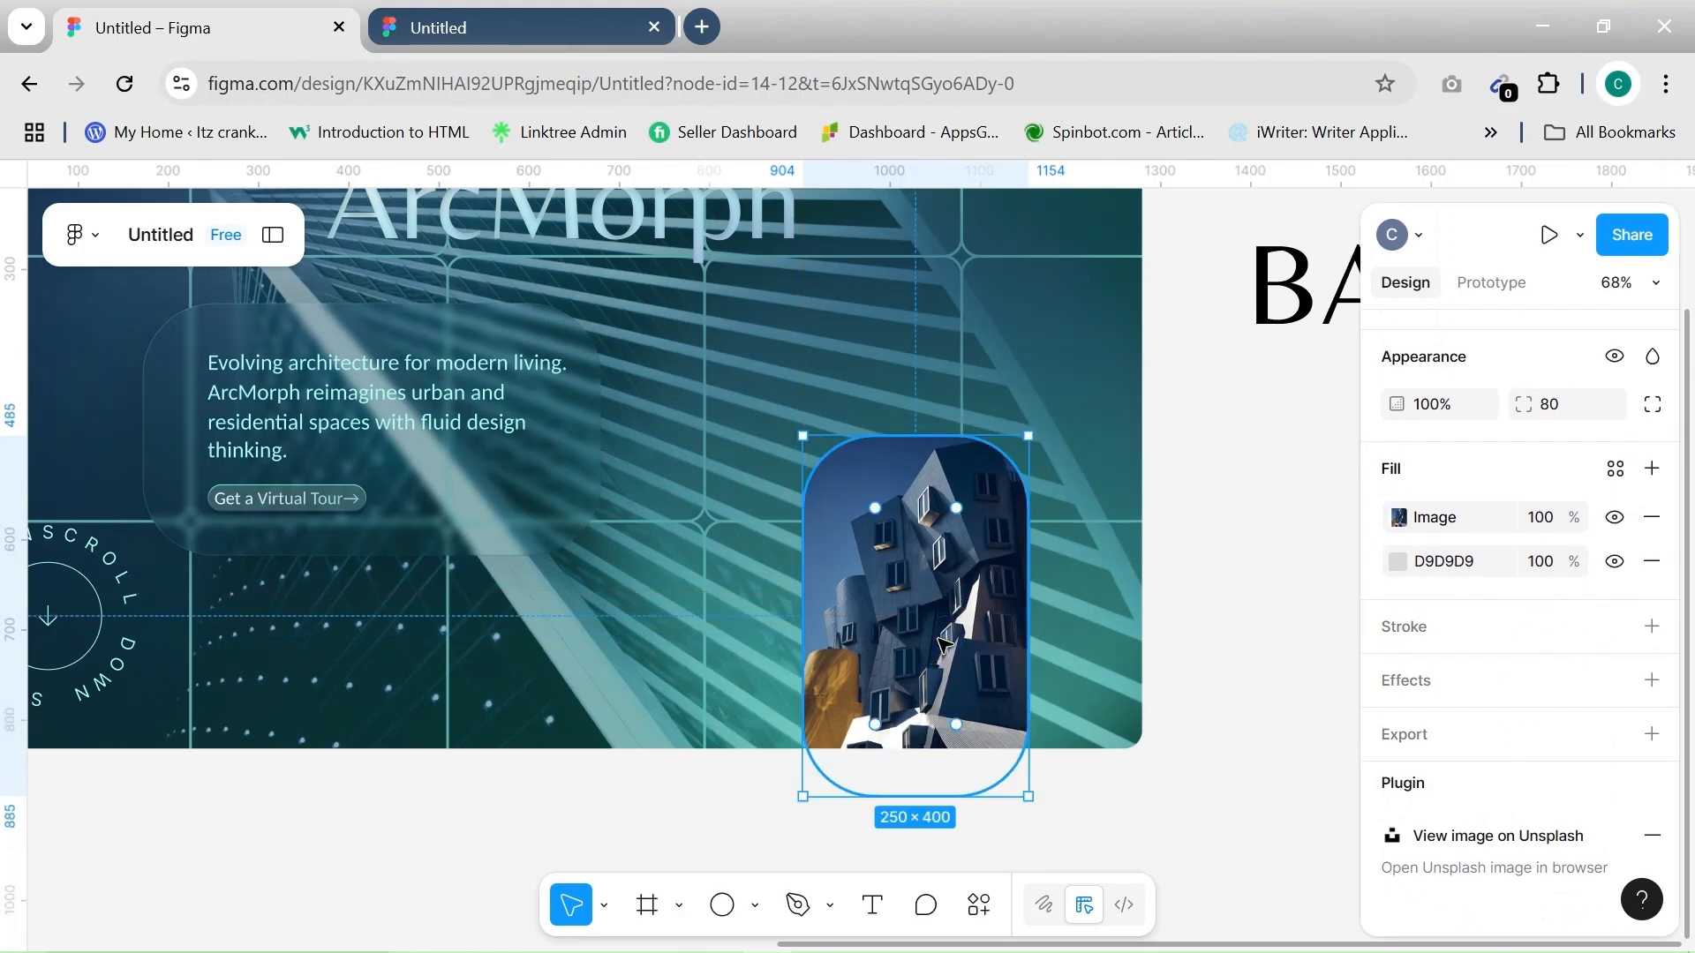
Move the building image out of the frame onto the empty canvas beside it and check the page in the prototype preview
{"action": "scroll", "coordinate": [940, 642], "scroll_direction": "down", "scroll_amount": 3}
{"action": "left_click", "coordinate": [1192, 661]}
{"action": "left_click_drag", "start_coordinate": [959, 556], "coordinate": [1421, 609]}
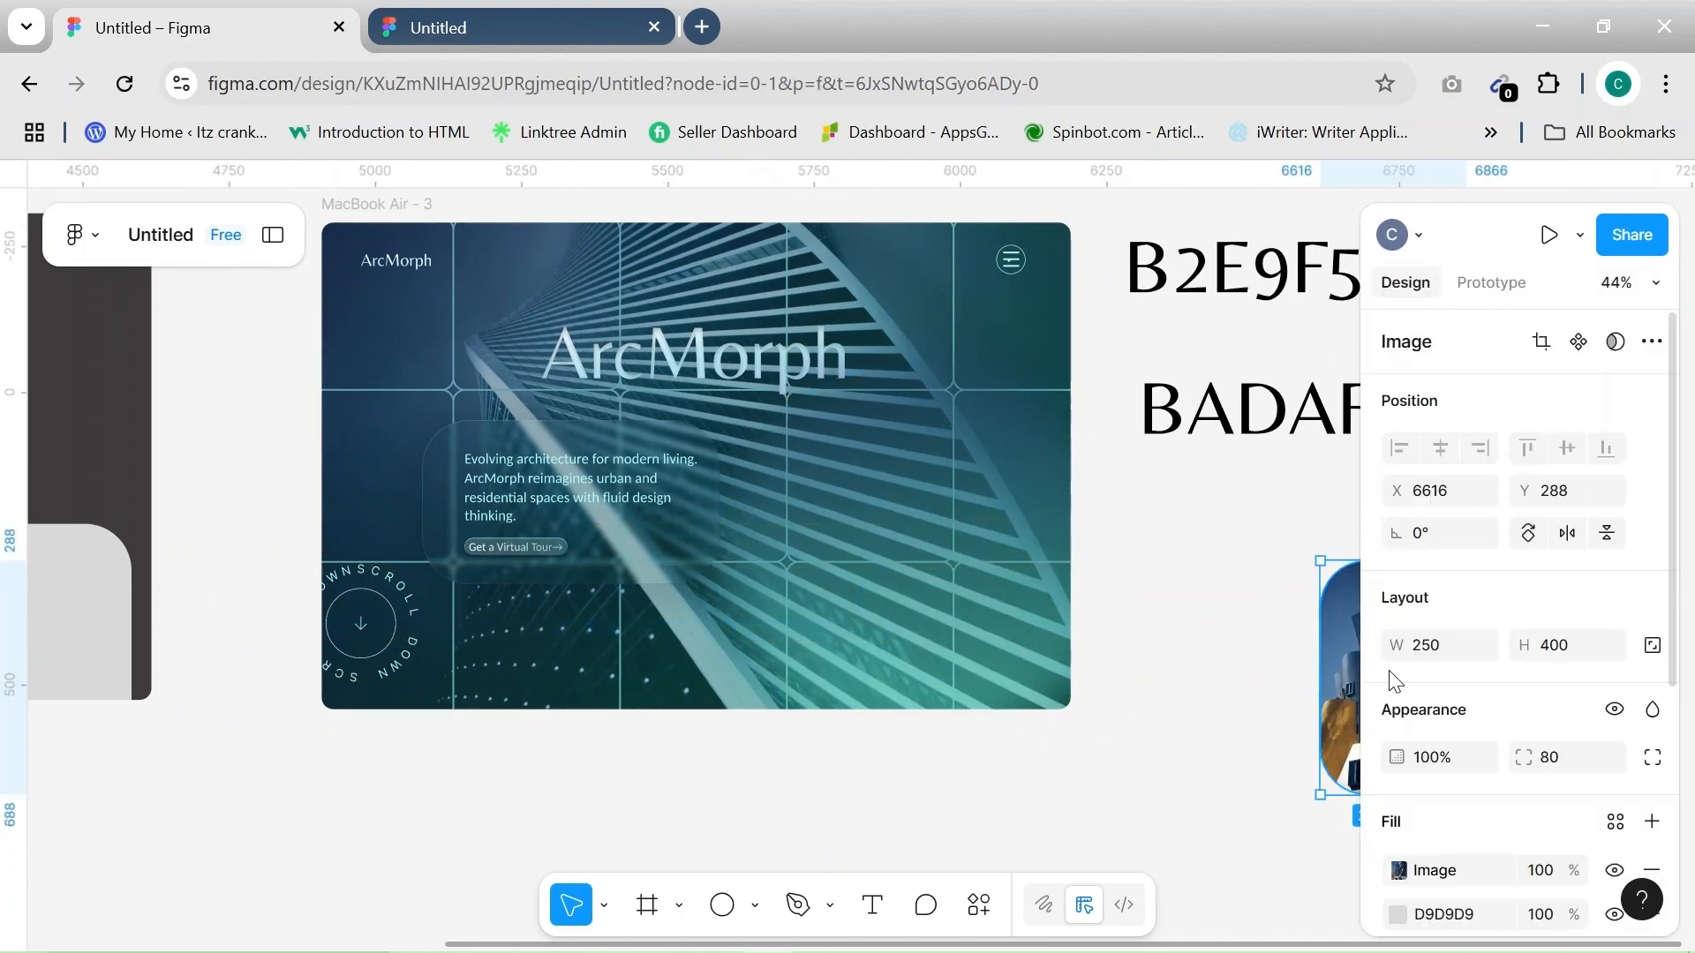
{"action": "left_click", "coordinate": [484, 25]}
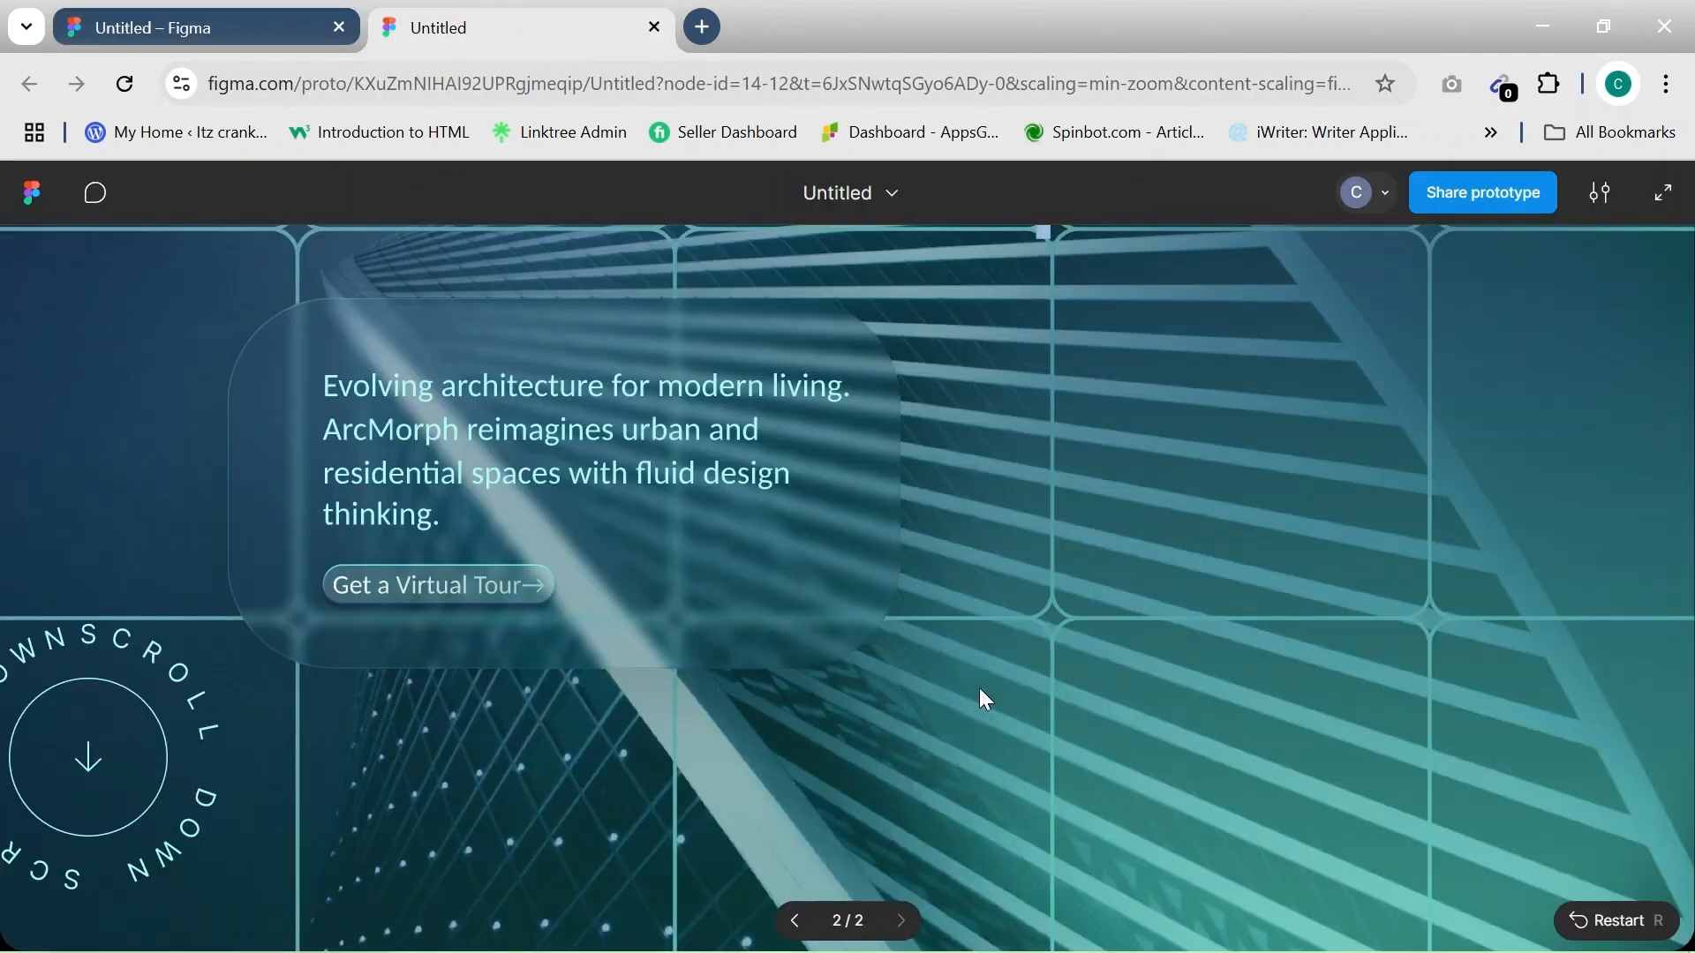